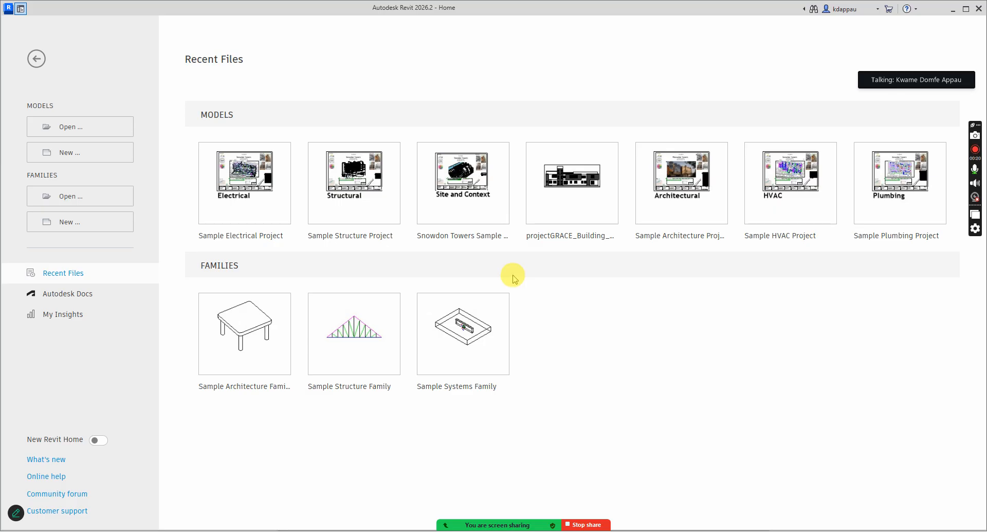
Start a new project and choose the Metric Multi-discipline template.
left_click(66, 155)
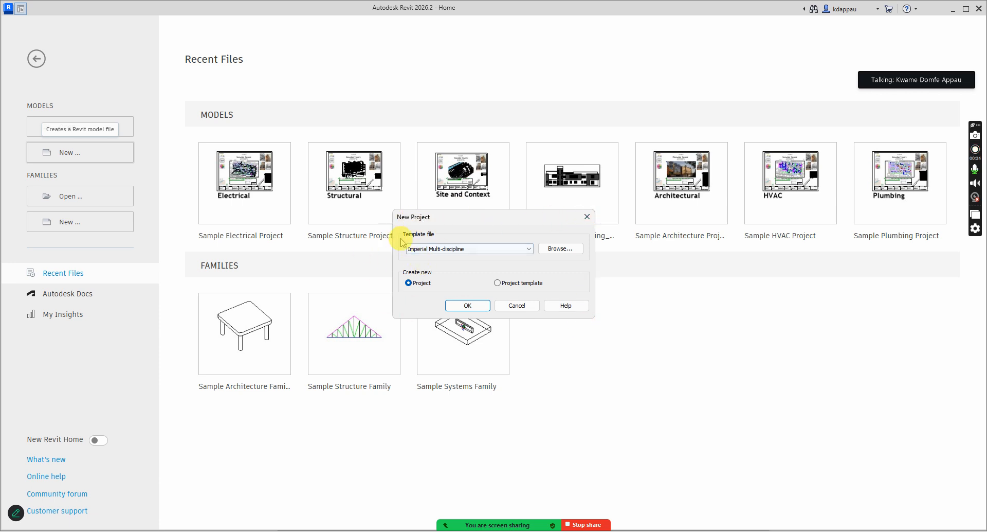
left_click(483, 250)
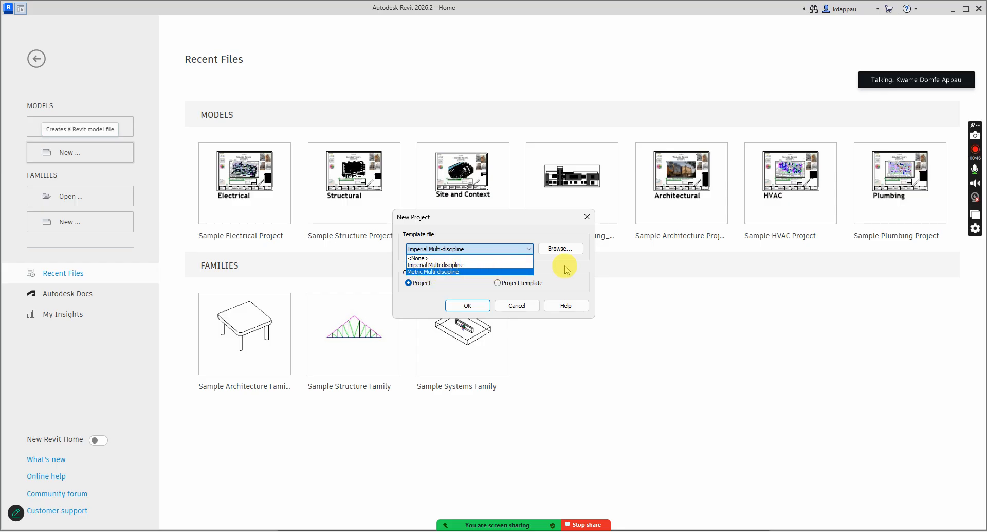
left_click(433, 272)
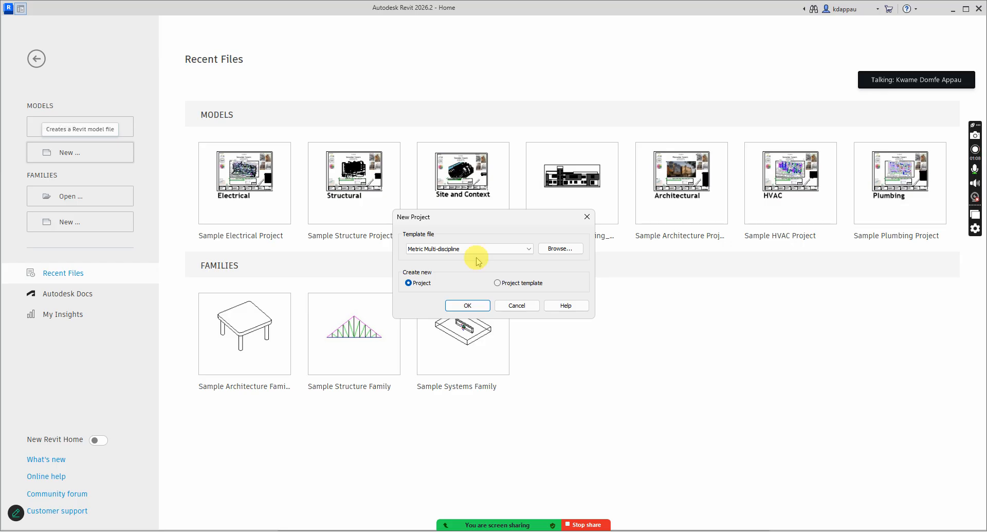
Browse the template files and preview the commercial, concept sketch, construction and default templates.
left_click(568, 252)
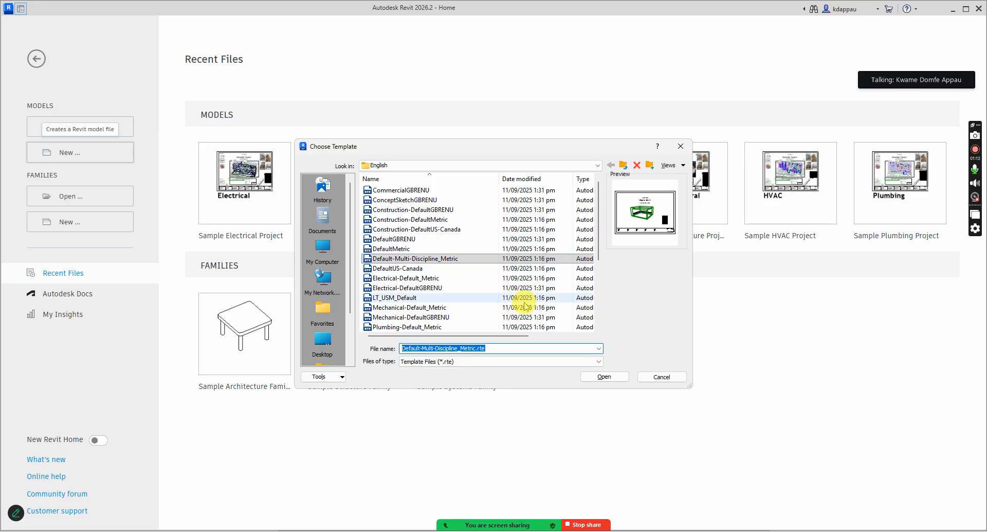
scroll(412, 221, "down", 3)
scroll(423, 220, "down", 1)
scroll(422, 227, "up", 4)
scroll(419, 234, "down", 4)
scroll(416, 249, "up", 4)
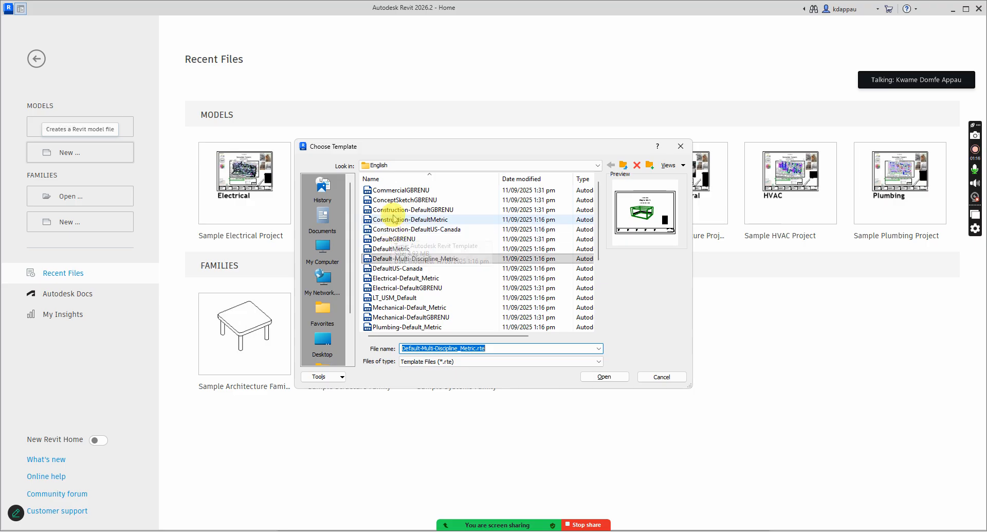
left_click(391, 191)
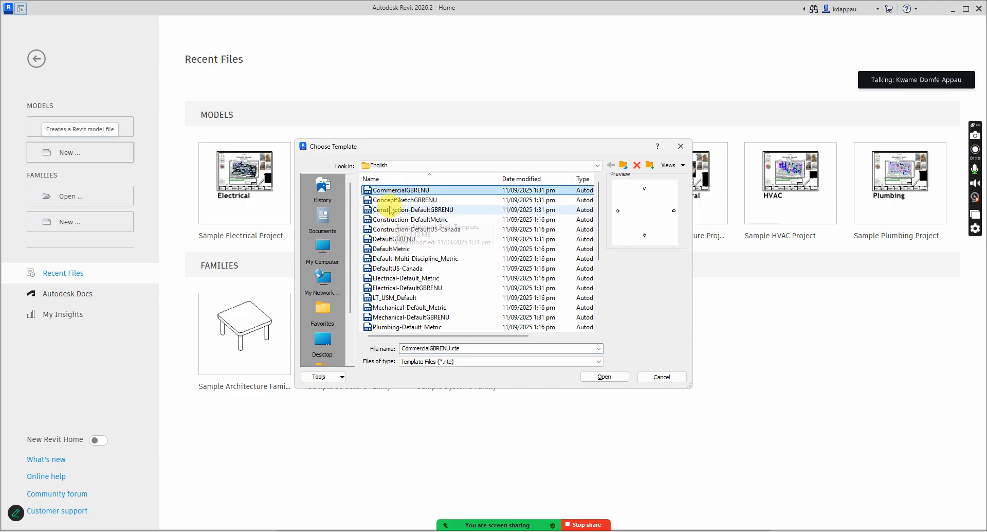
left_click(396, 200)
left_click(394, 209)
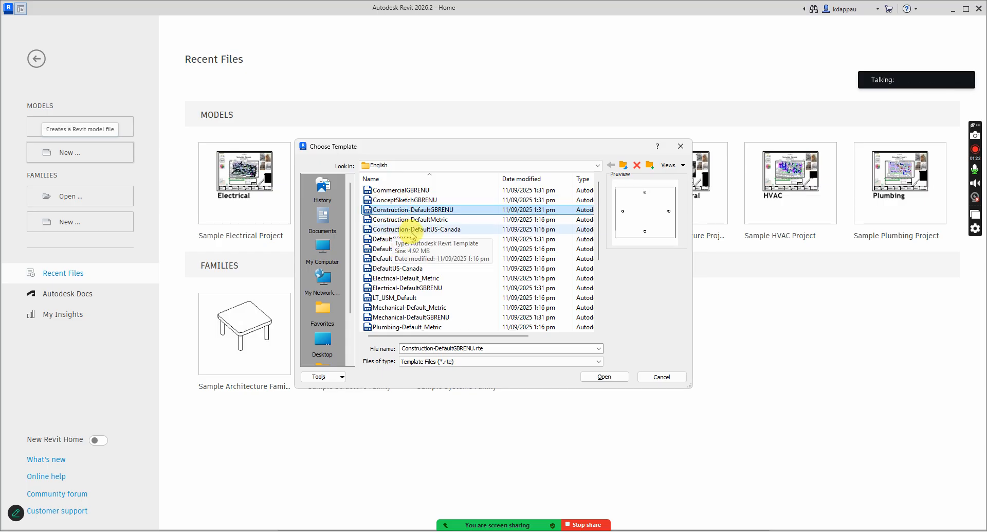
left_click(396, 221)
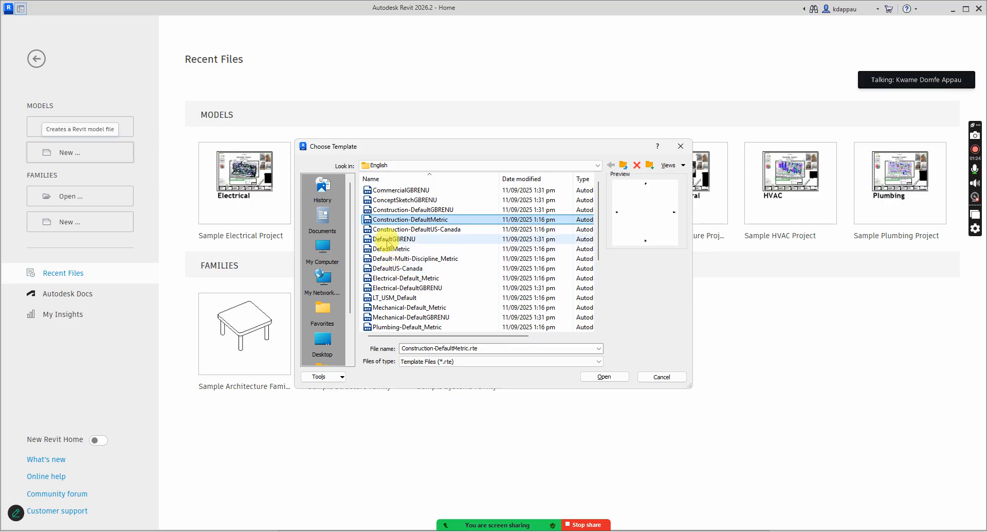
left_click(388, 240)
left_click(389, 249)
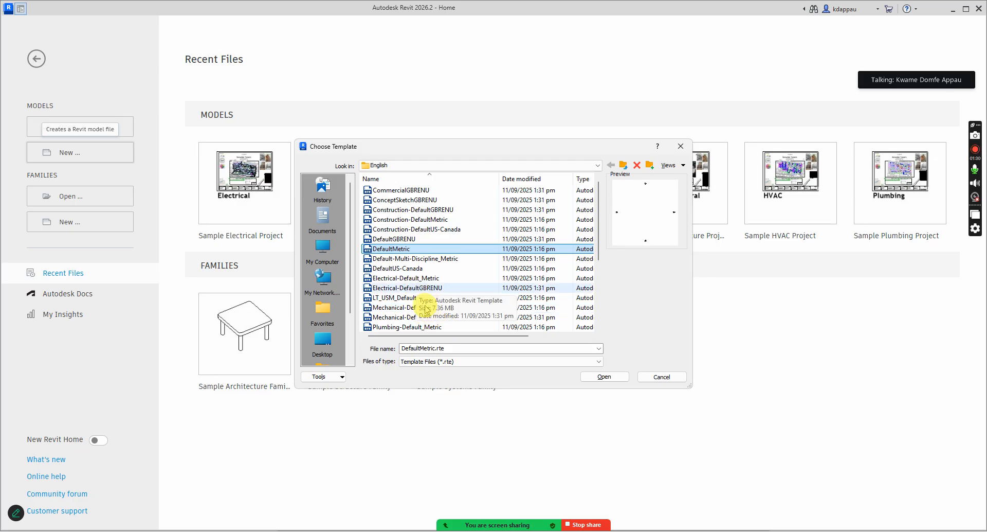
Examine the UK Pipe, Systems and Mechanical templates, then leave the template browser without choosing one.
scroll(427, 299, "down", 4)
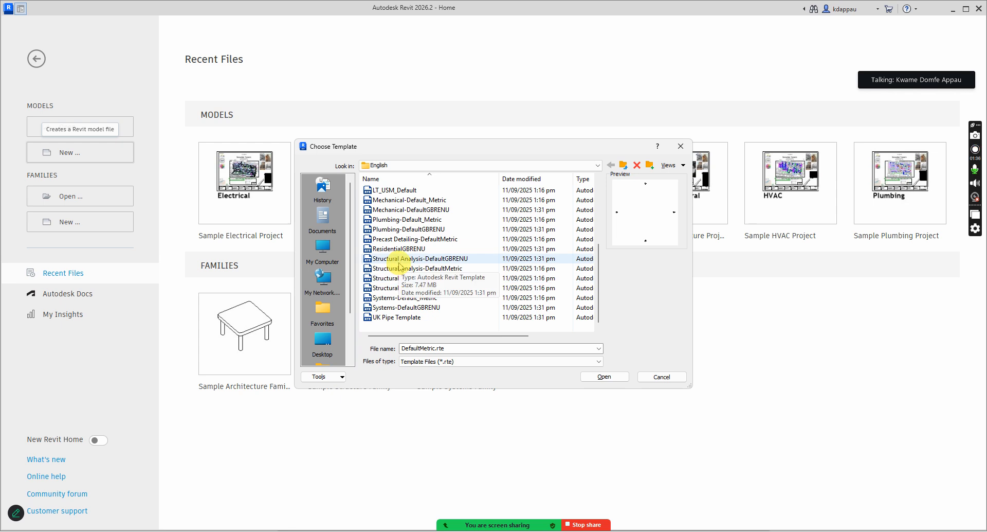
left_click(384, 319)
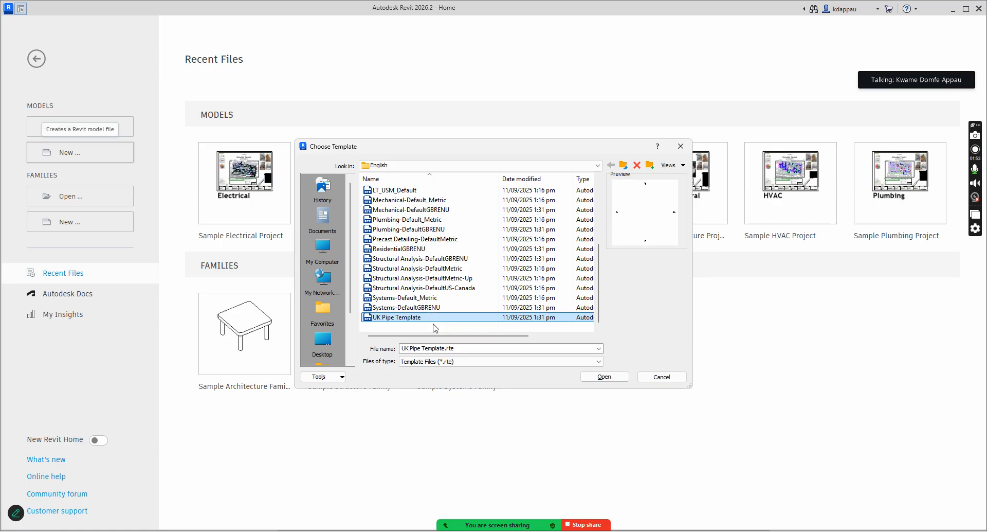
left_click(392, 318)
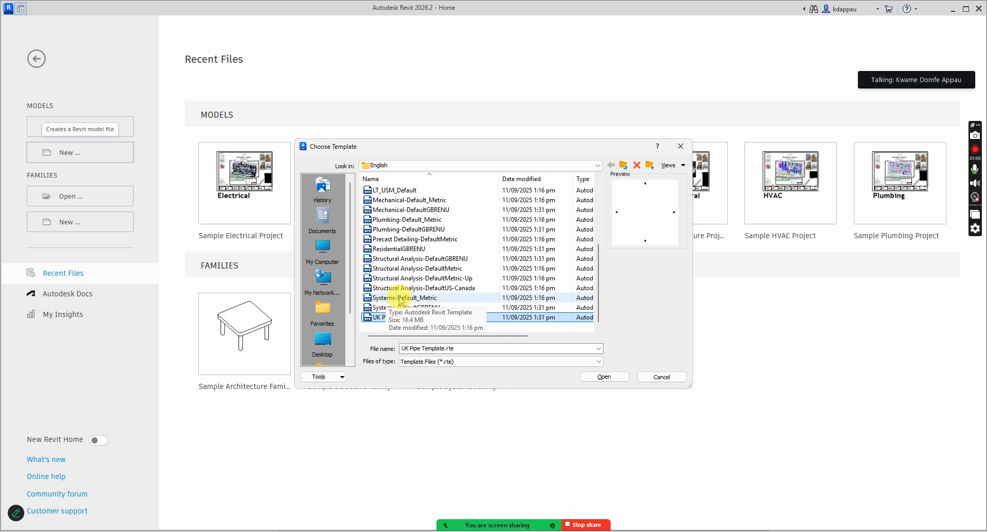
left_click(384, 298)
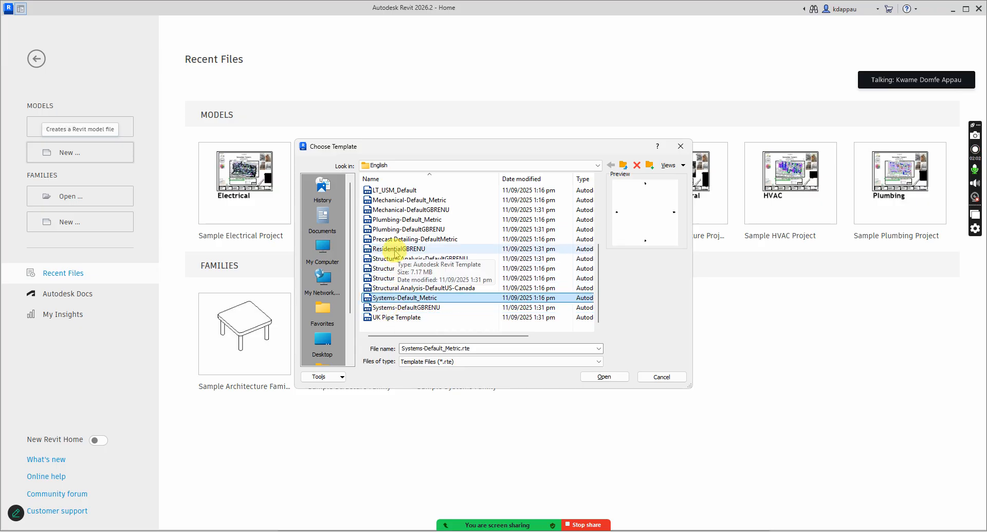
left_click(391, 210)
scroll(394, 247, "up", 3)
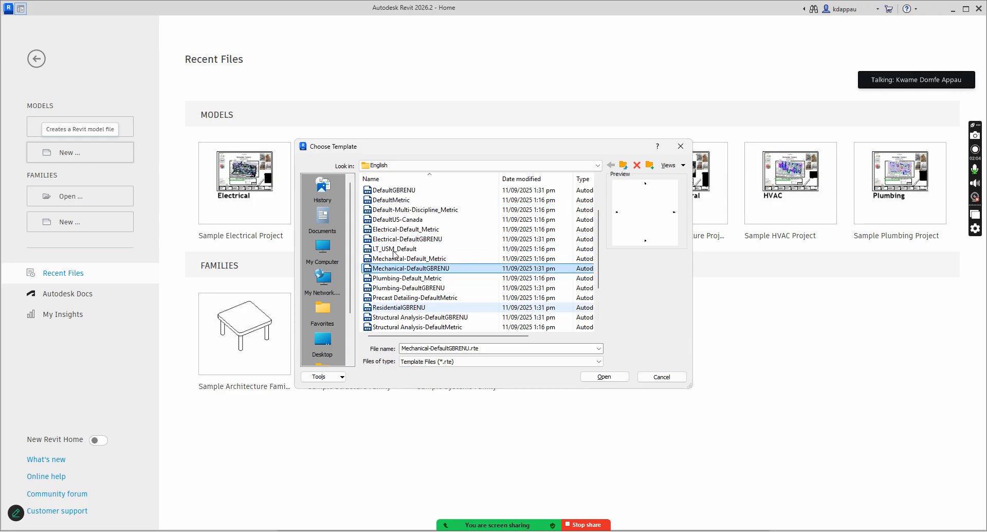
scroll(394, 253, "up", 1)
left_click(667, 375)
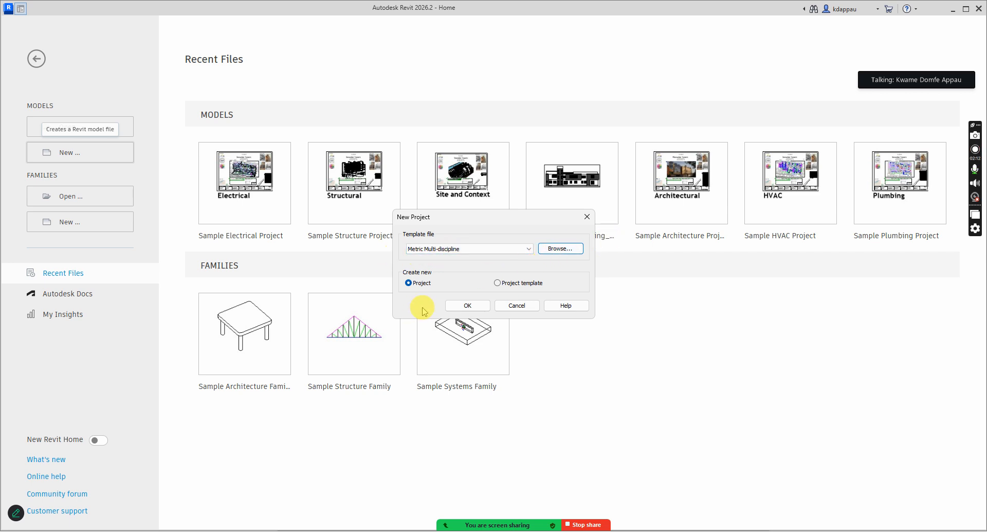
Create the project from the Metric Multi-discipline template.
left_click(468, 307)
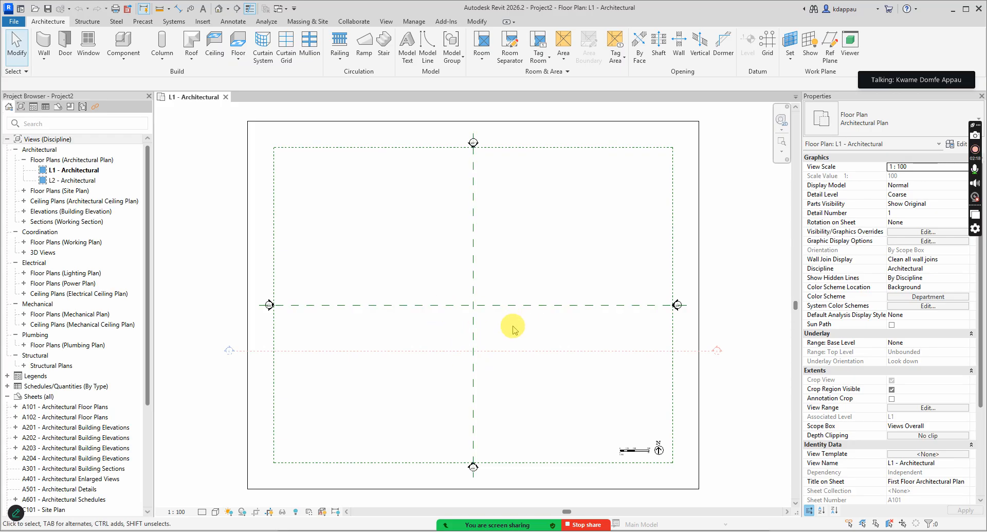
scroll(509, 332, "down", 4)
scroll(570, 362, "up", 1)
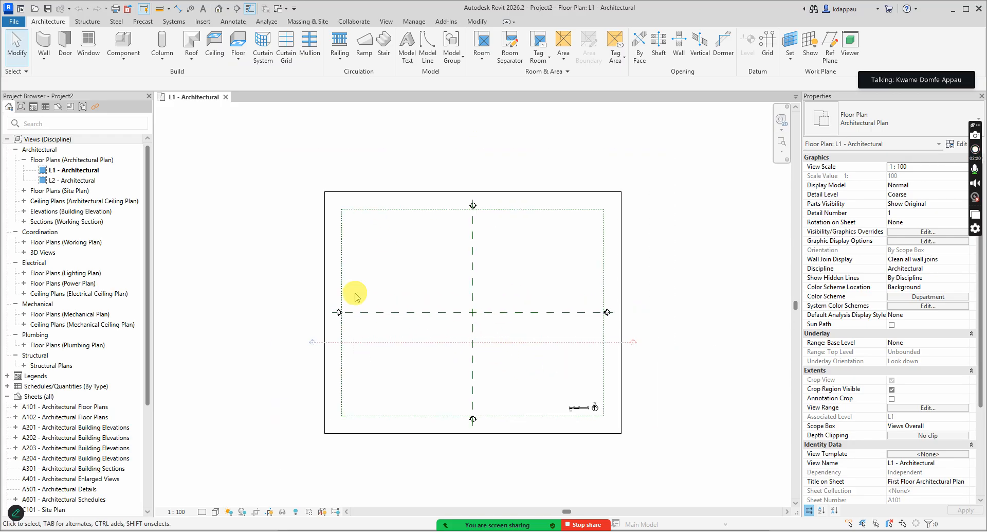
Collapse the Architectural, Views and Sheets groups in the project browser.
left_click(15, 150)
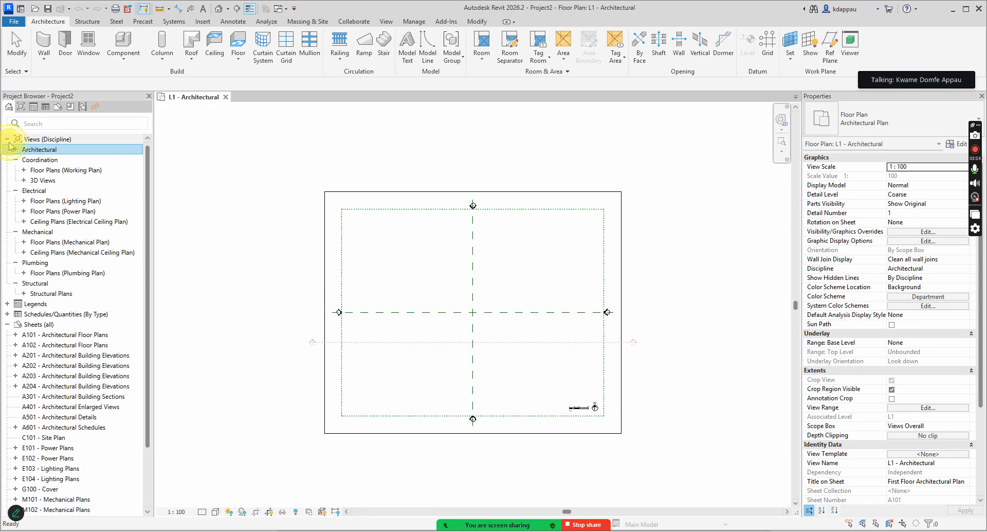
left_click(7, 138)
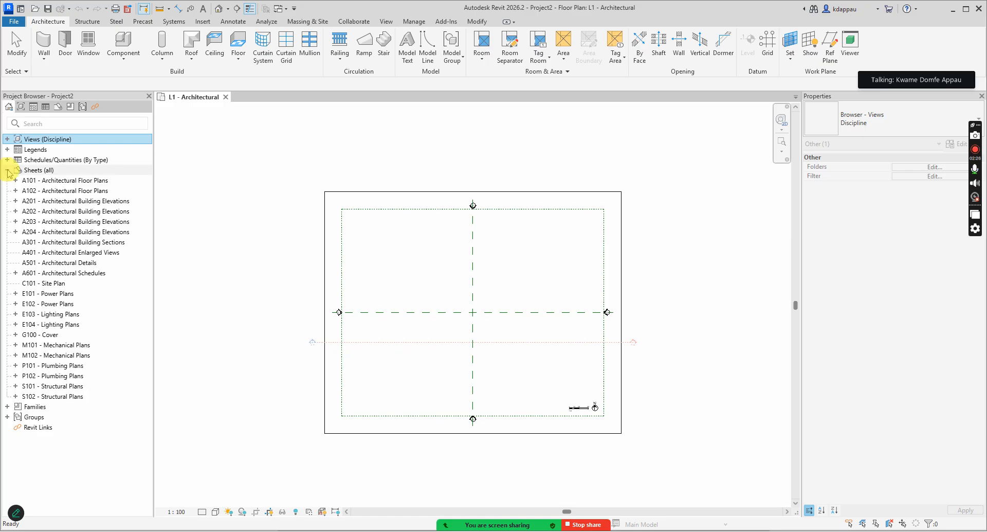
left_click(7, 170)
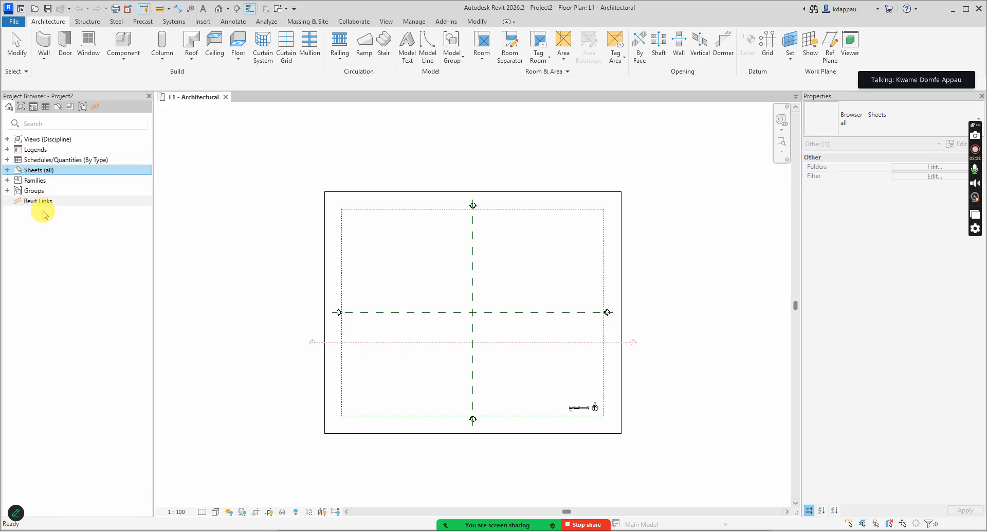
left_click(303, 275)
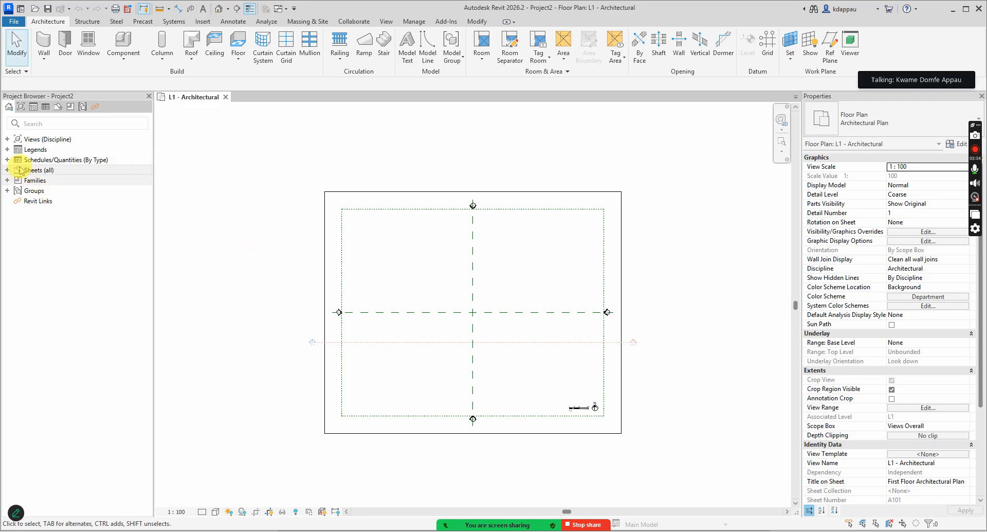
Expand the view list and delete the L1 and L2 structural plans.
left_click(8, 140)
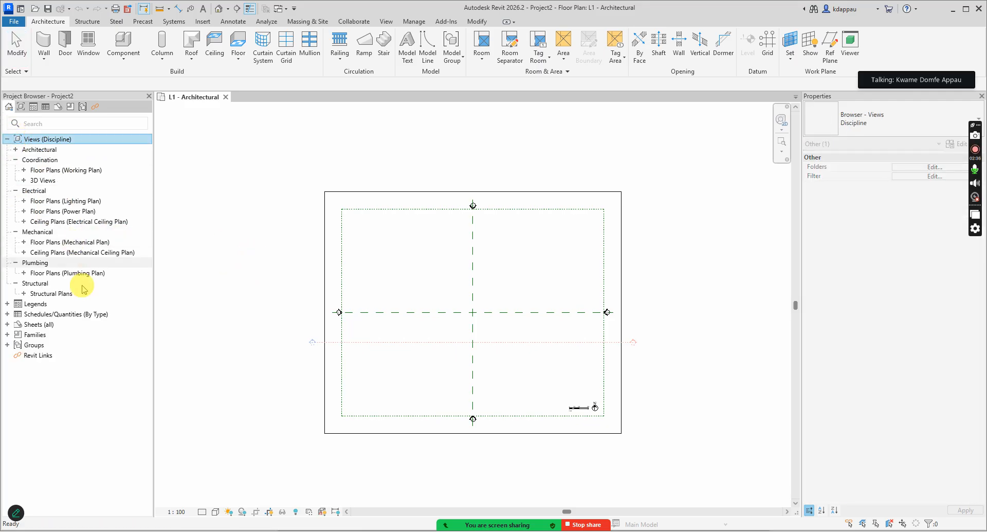
left_click(24, 294)
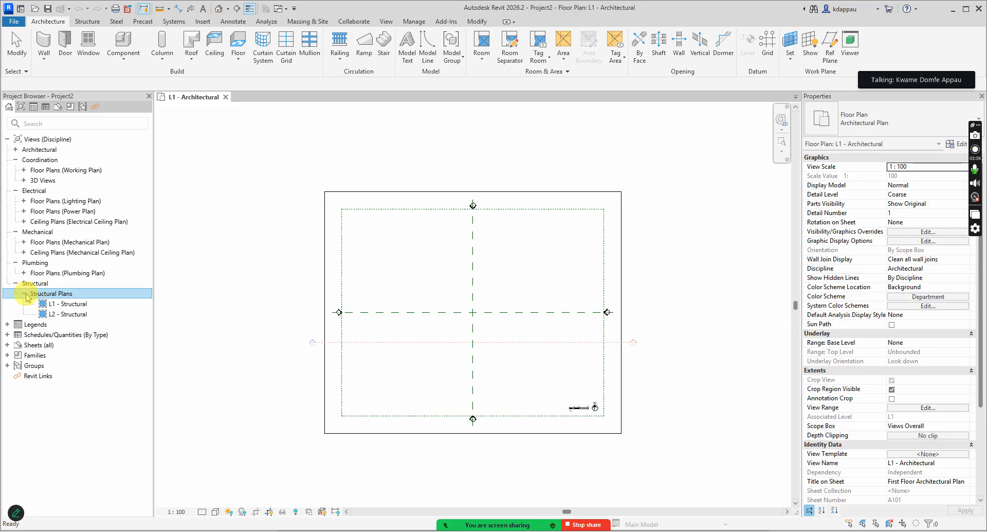
left_click(62, 314)
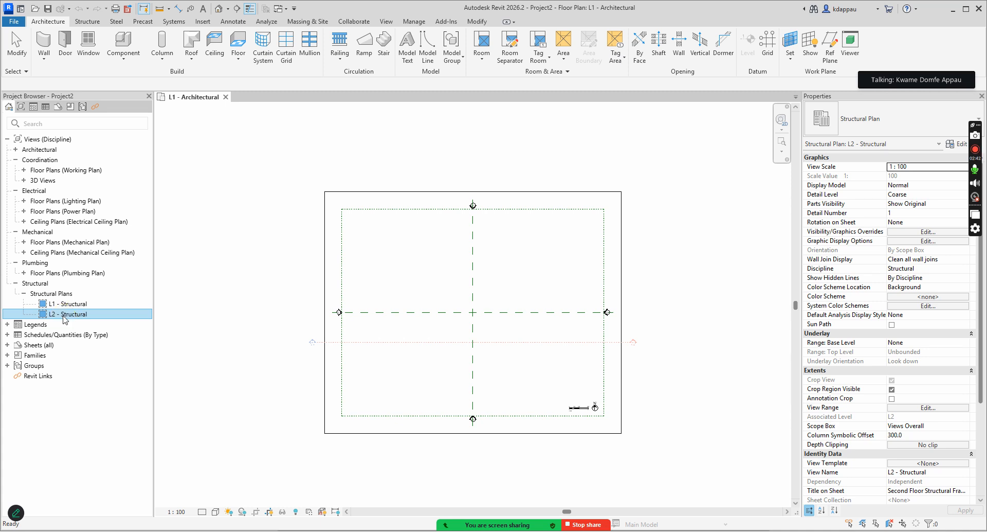
left_click(63, 302)
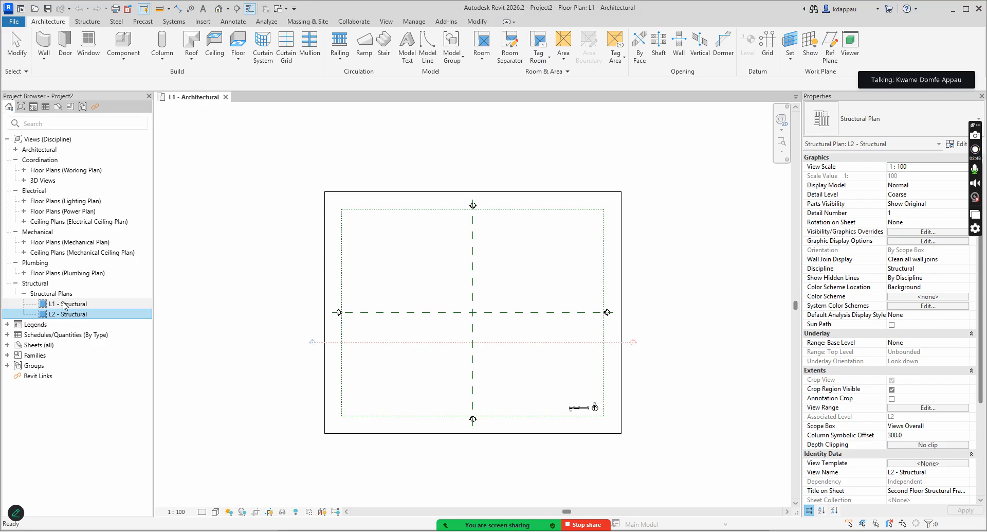
key("Delete")
key("Delete")
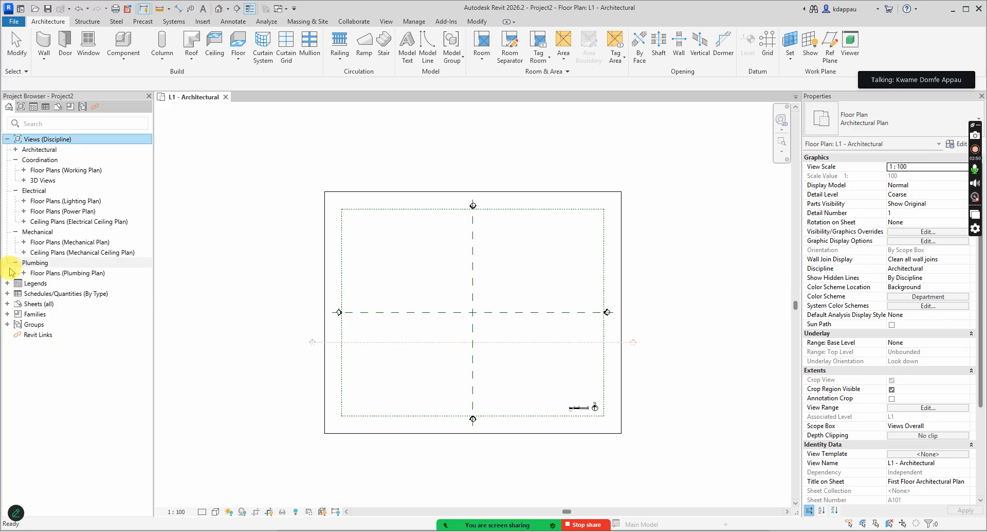
Delete the L1 and L2 plumbing floor plans.
left_click(24, 273)
left_click(60, 283)
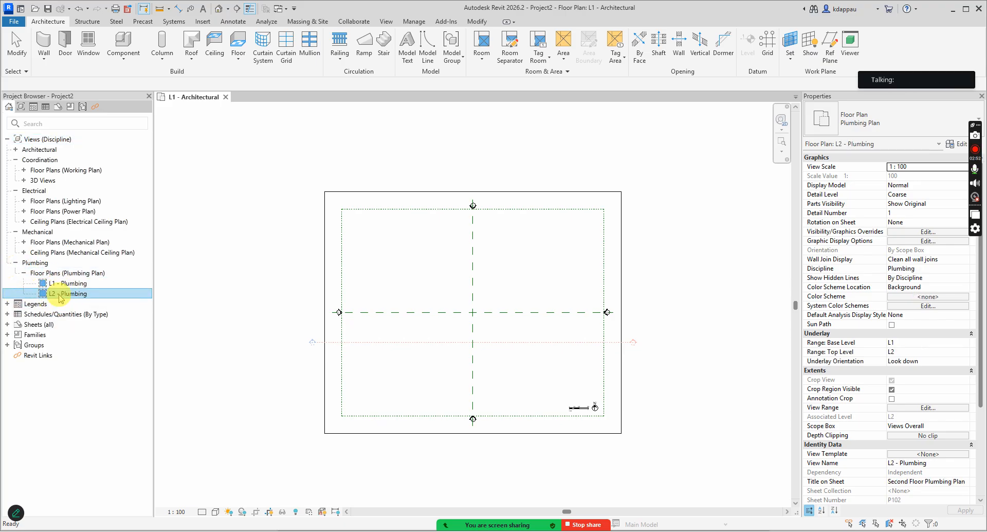
key("Delete")
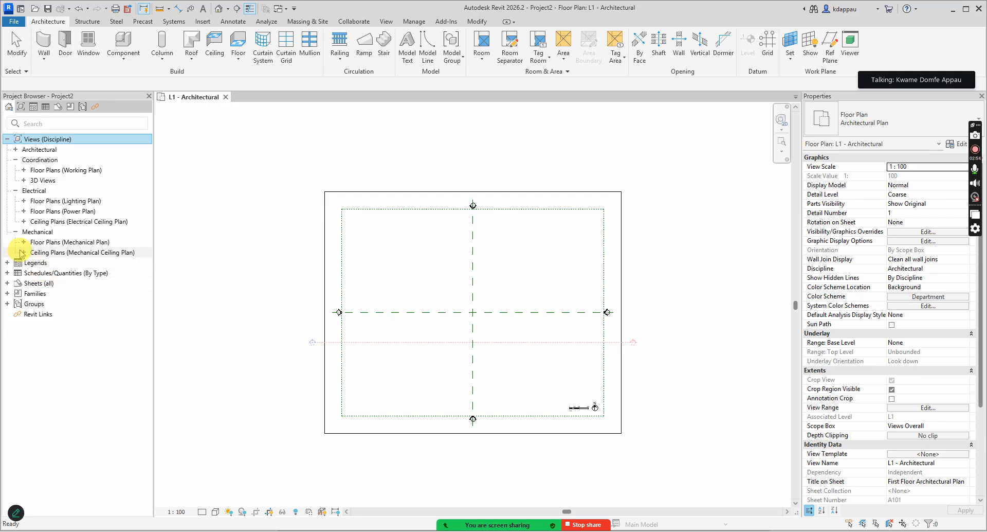
Delete the L1 mechanical ceiling plan and the L1 and L2 mechanical floor plans.
left_click(23, 251)
left_click(67, 263)
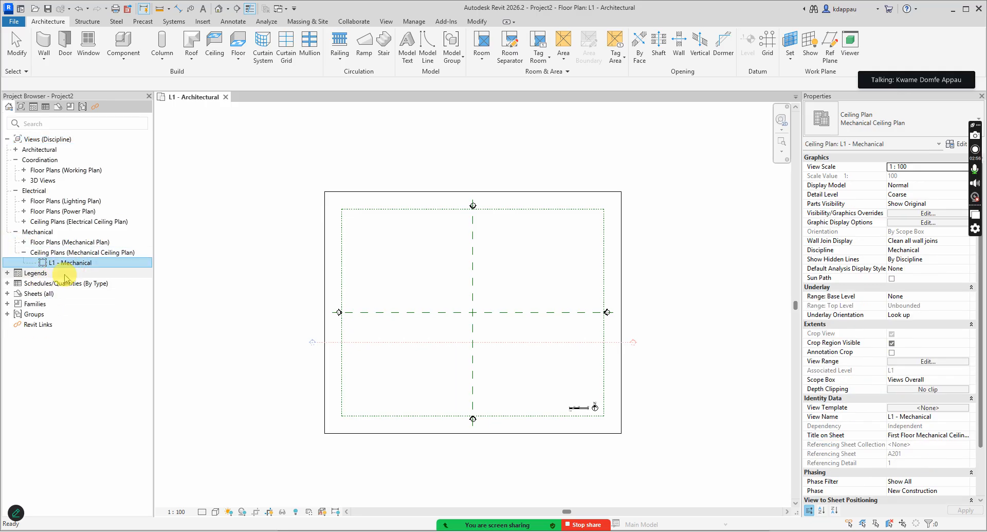
key("Delete")
left_click(23, 242)
left_click(64, 252)
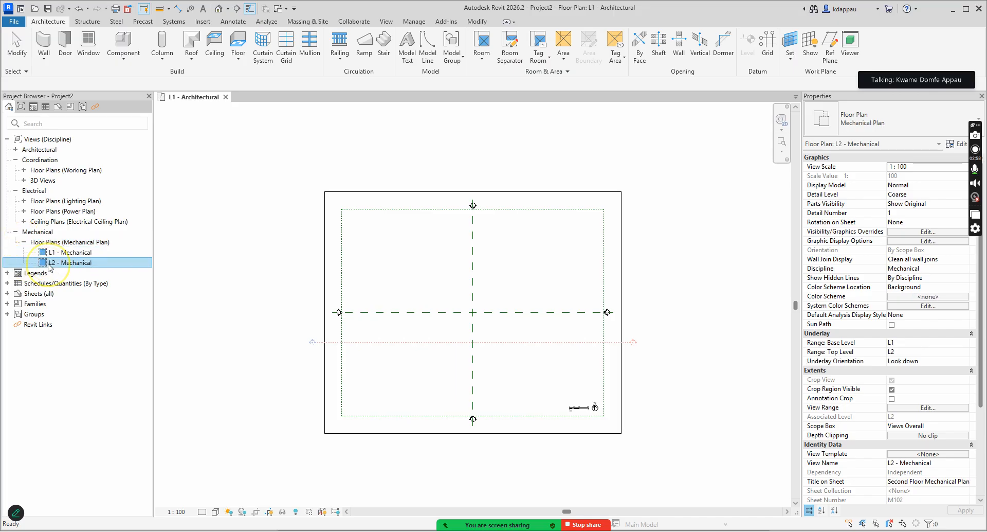
key("Delete")
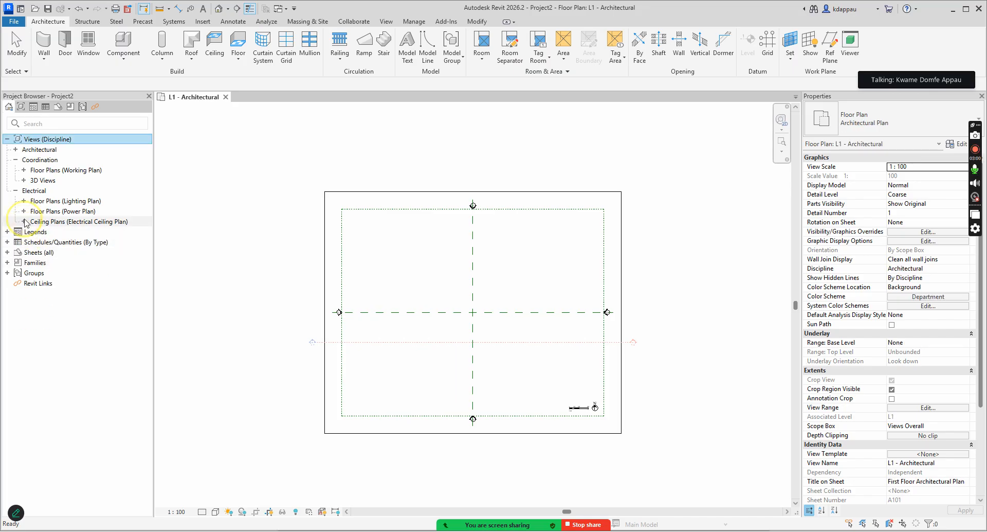
Delete the ceiling plan views under the Electrical discipline.
left_click(23, 221)
left_click(49, 232)
key("Delete")
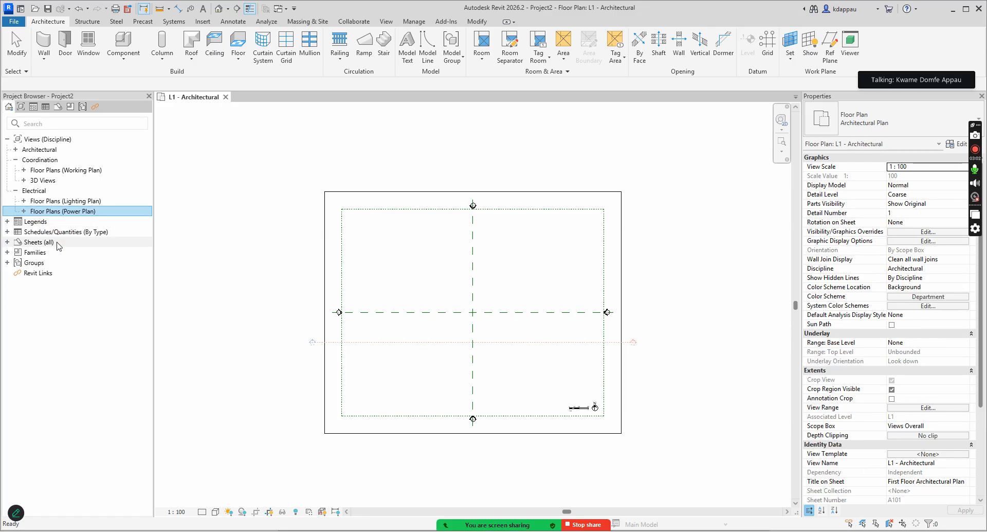
Delete all power and lighting floor plans under the Electrical discipline.
left_click(24, 211)
left_click(48, 230)
key("Delete")
key("Delete")
left_click(24, 201)
left_click(31, 222)
key("Delete")
key("Delete")
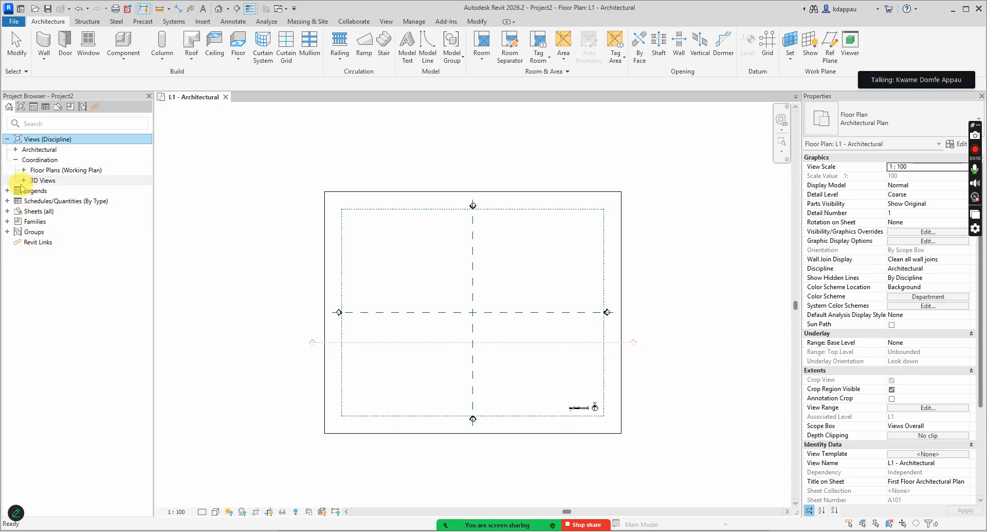
Delete the Cover Sheet View and {3D} views from the Coordination discipline.
left_click(24, 180)
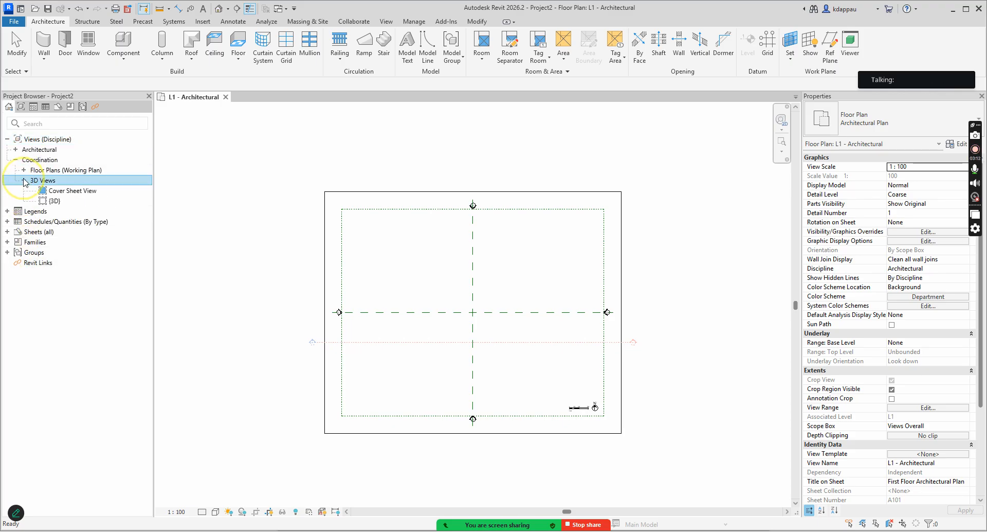
left_click(52, 201)
key("Delete")
key("Delete")
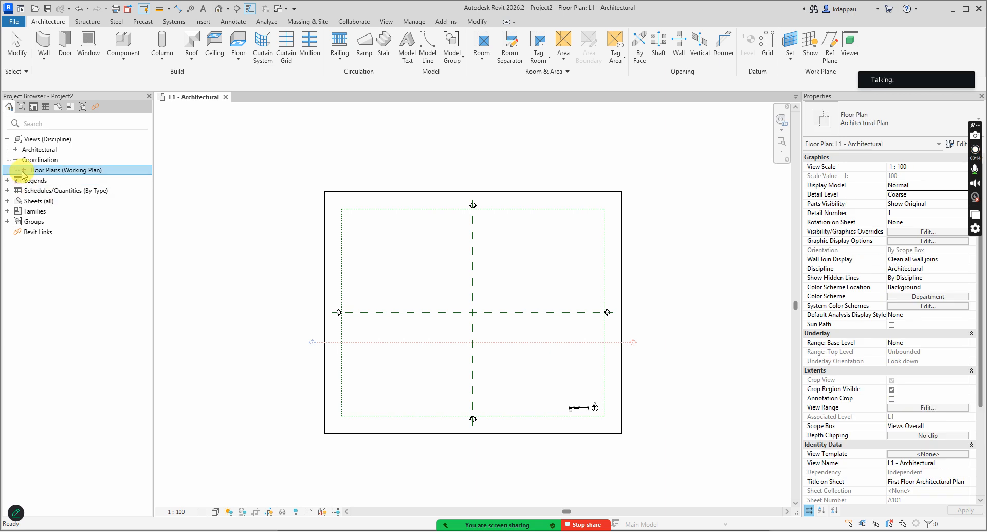
Delete the working floor plans under the Coordination discipline.
left_click(49, 190)
key("Delete")
key("Delete")
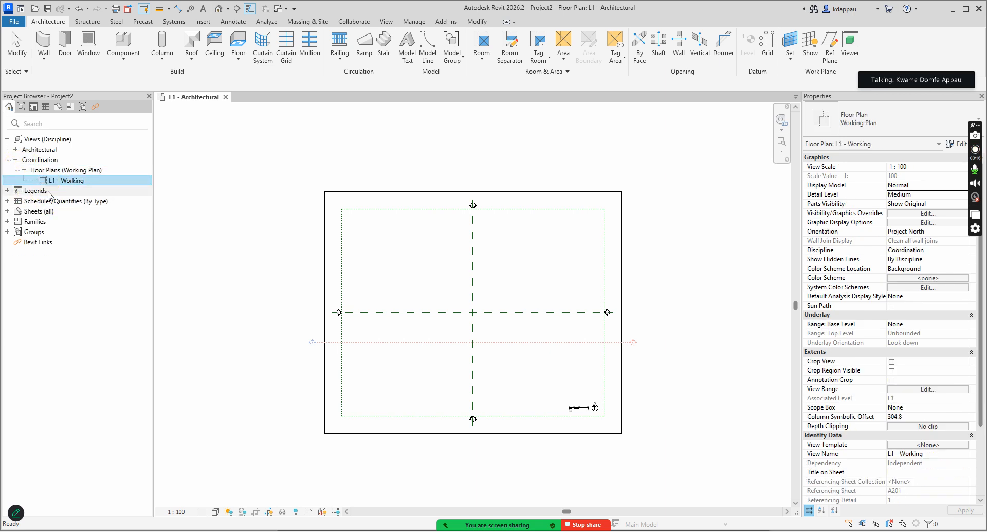
Delete the Section 1 view from the working sections under the Architectural discipline.
left_click(16, 150)
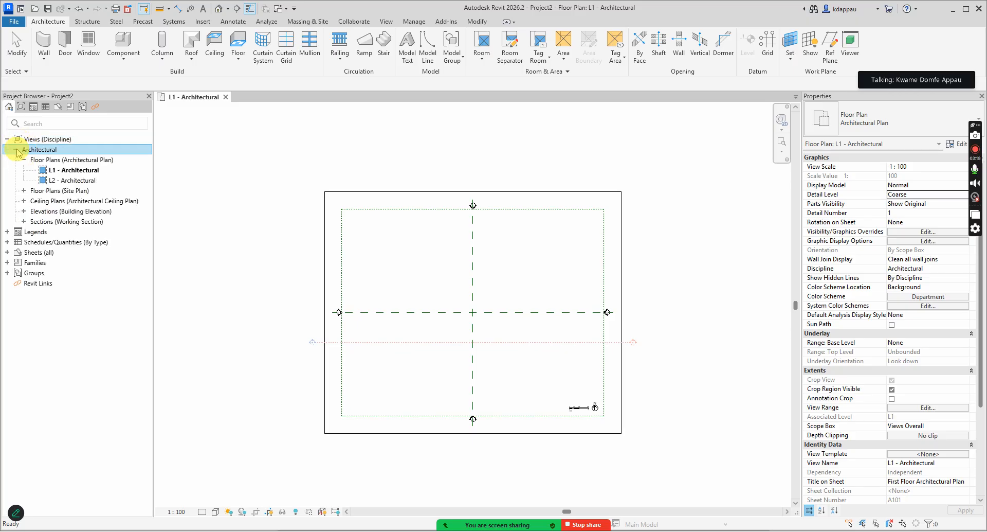
left_click(23, 221)
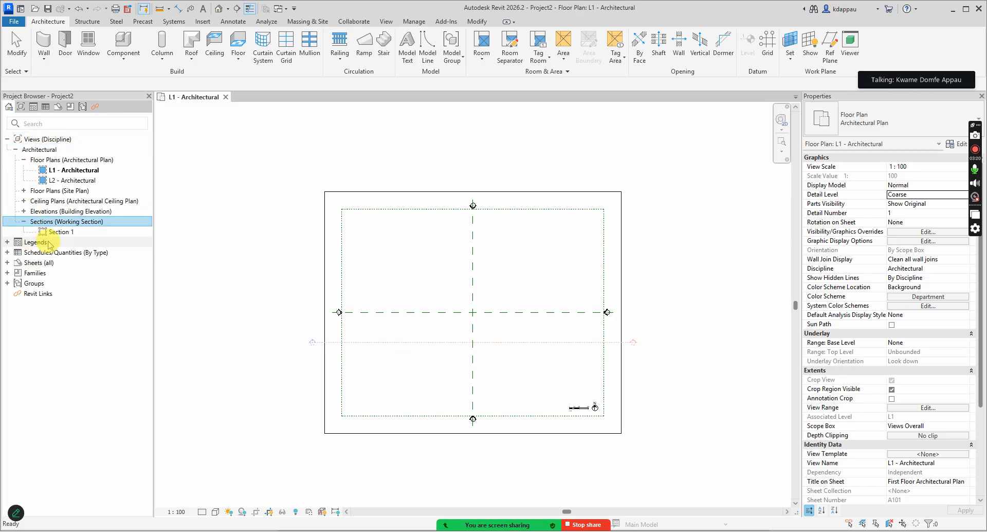
left_click(59, 232)
key("Delete")
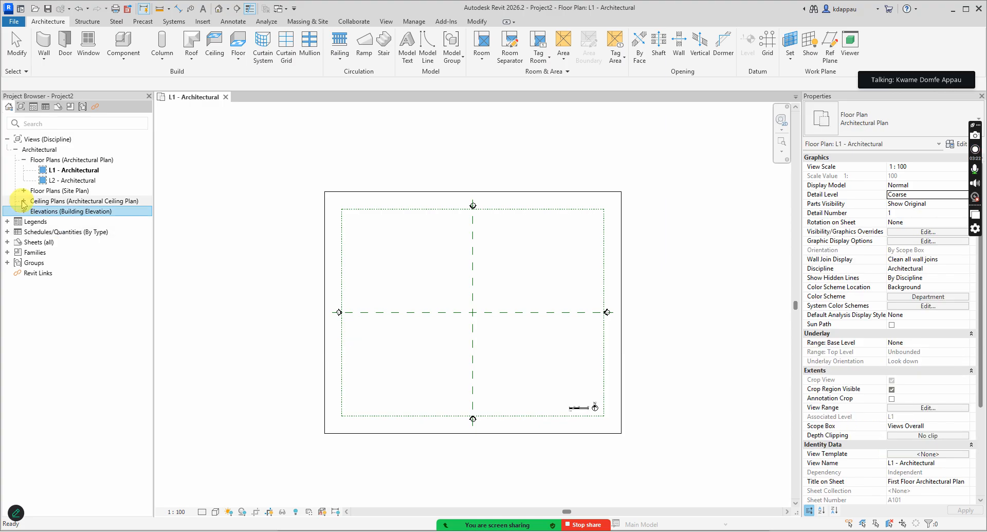
Delete the L1 and L2 architectural ceiling plans, keeping the building elevations.
left_click(23, 201)
left_click(23, 232)
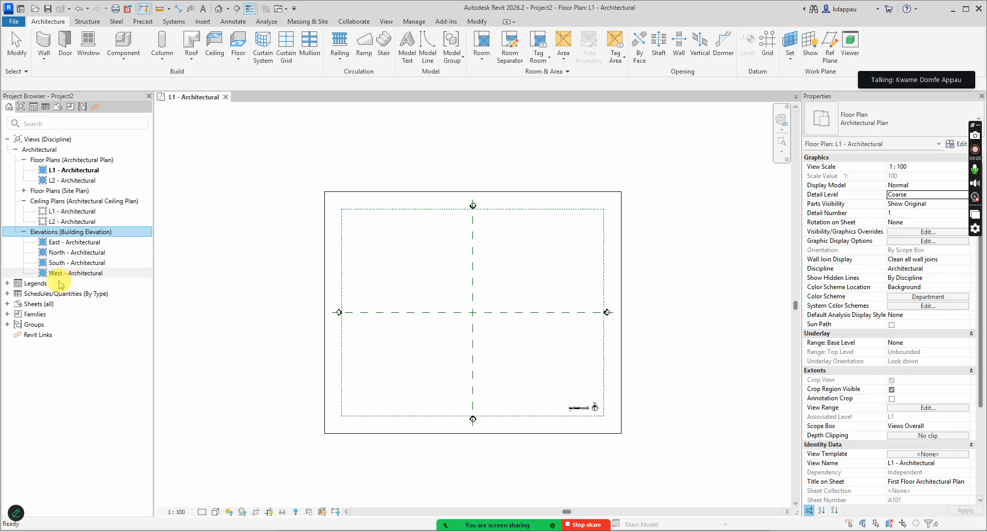
left_click(54, 223)
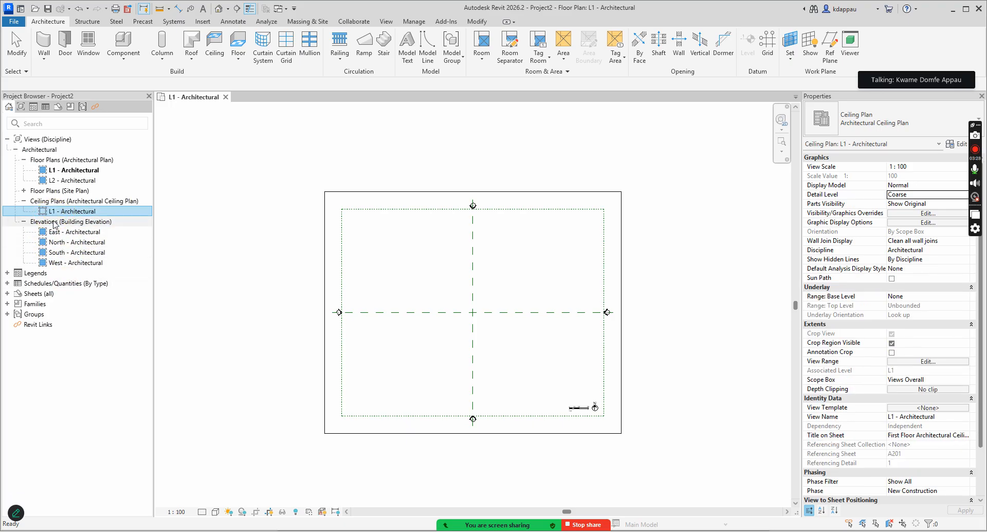
left_click(23, 200)
Delete the Site view from the site floor plans under the Architectural discipline.
left_click(23, 191)
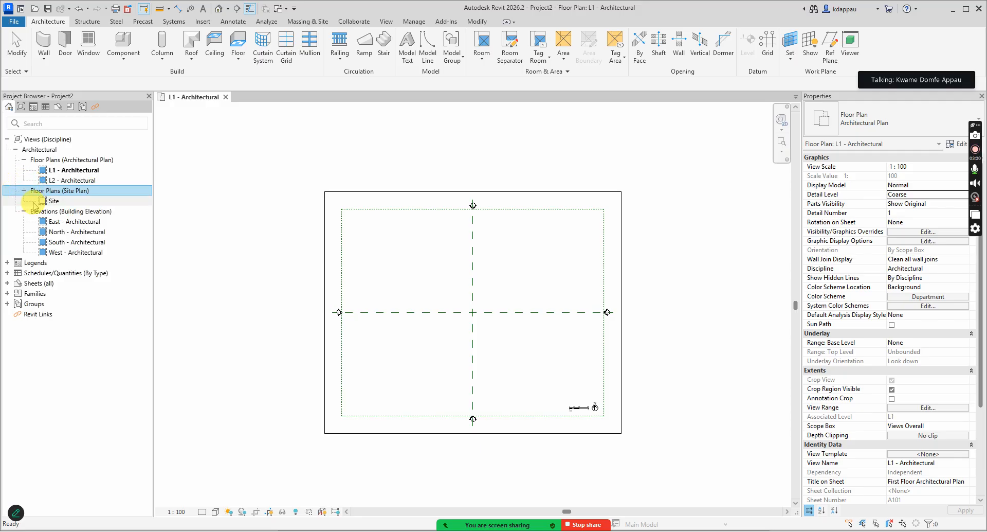
left_click(46, 203)
key("Delete")
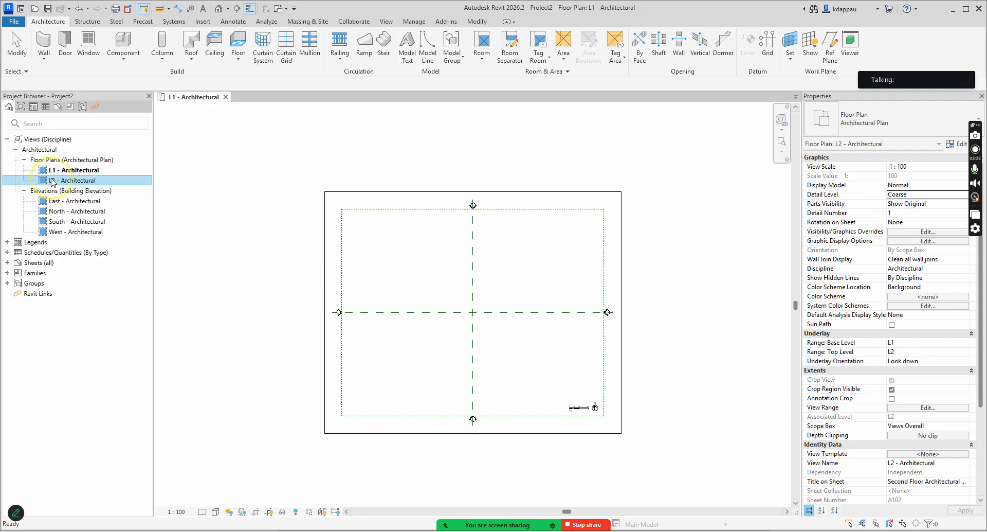
Delete the L2 and L1 architectural floor plans, opening the East elevation so that L1 is not the only open view.
key("Delete")
key("Delete")
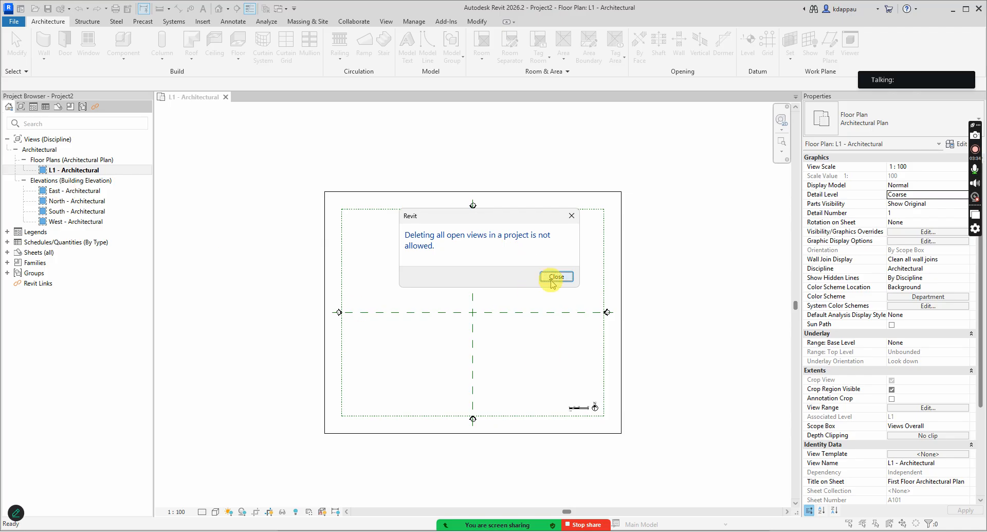
left_click(557, 277)
double_click(61, 191)
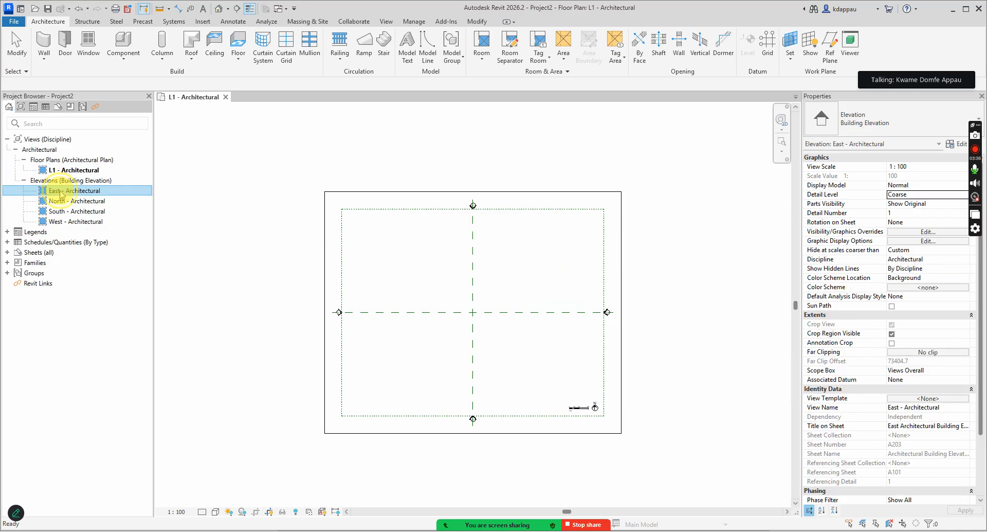
left_click(53, 172)
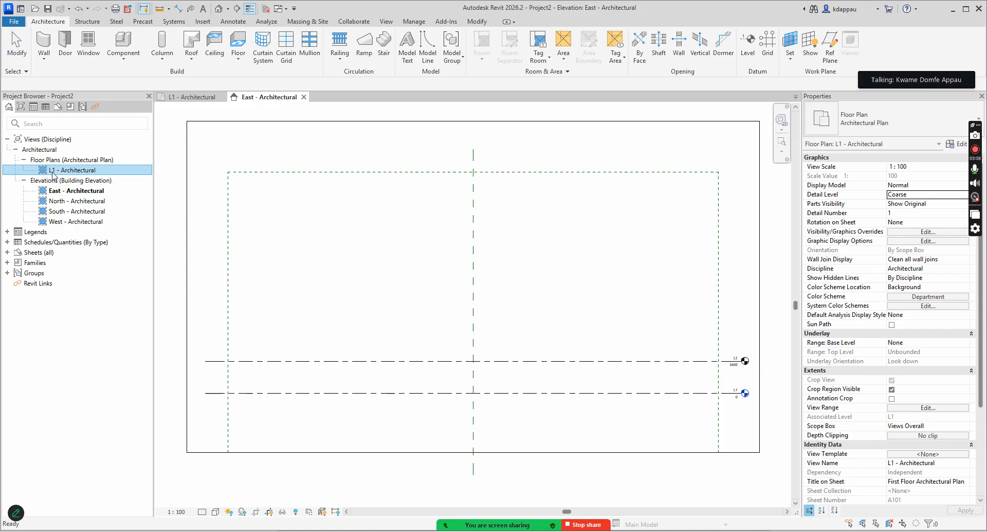
key("Delete")
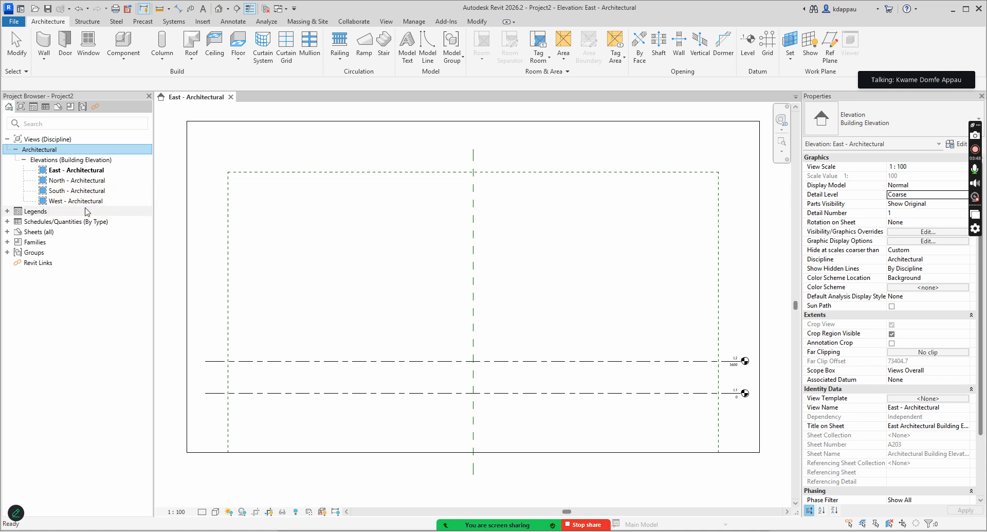
Rename the "East - Architectural" elevation view as East.
left_click(62, 171)
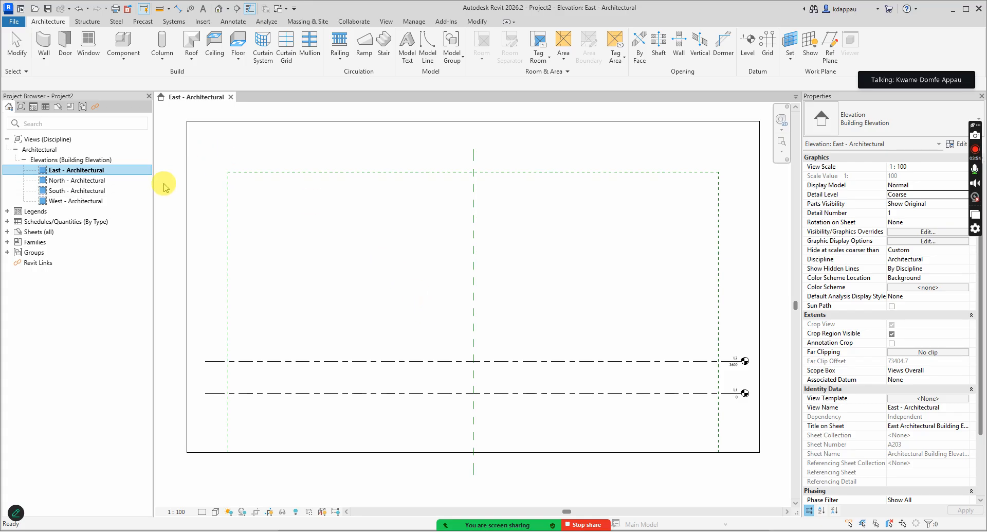
right_click(79, 171)
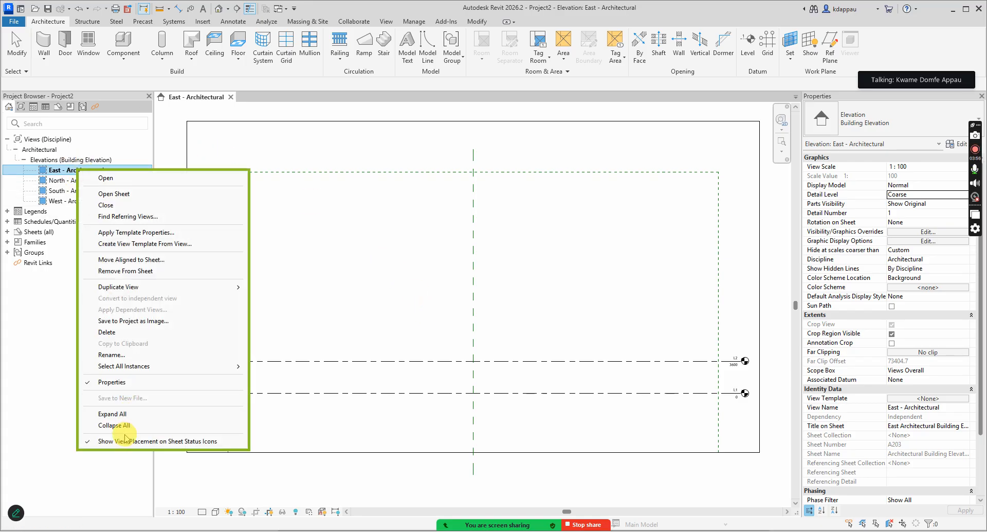
left_click(112, 354)
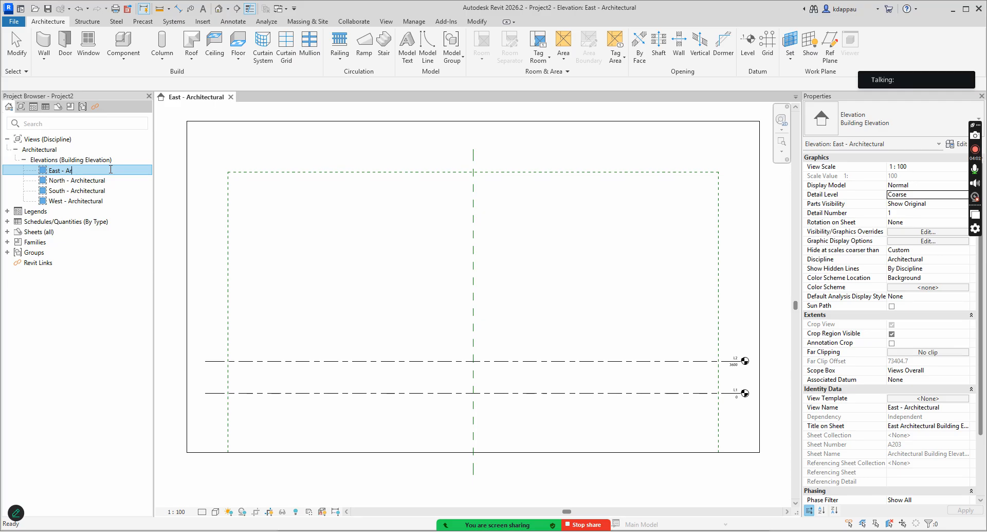
key("Return")
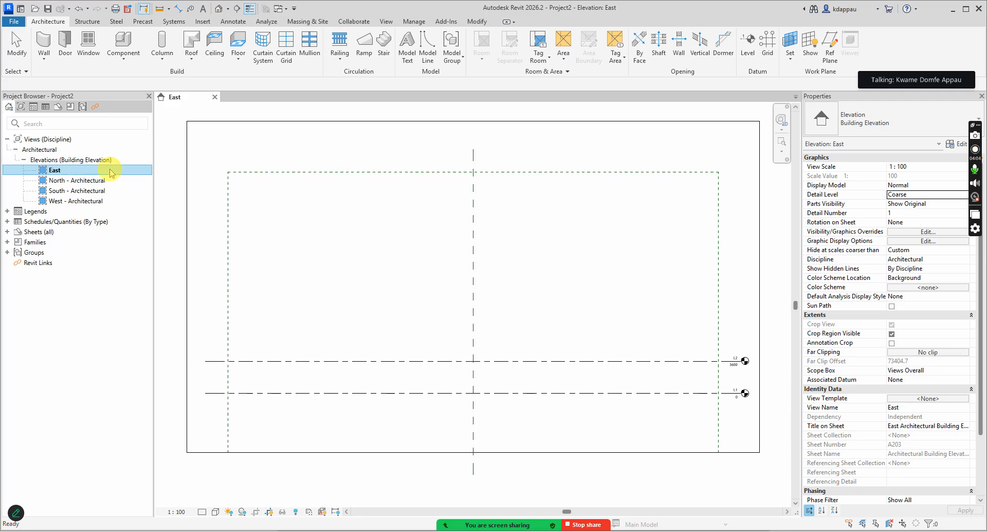
Rename the "North - Architectural" elevation view as North.
right_click(64, 181)
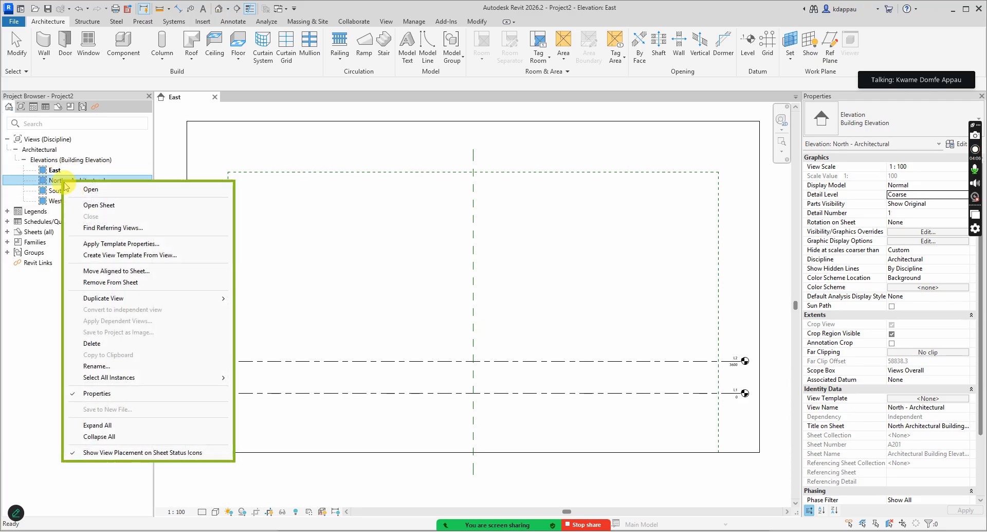
left_click(105, 367)
left_click(109, 181)
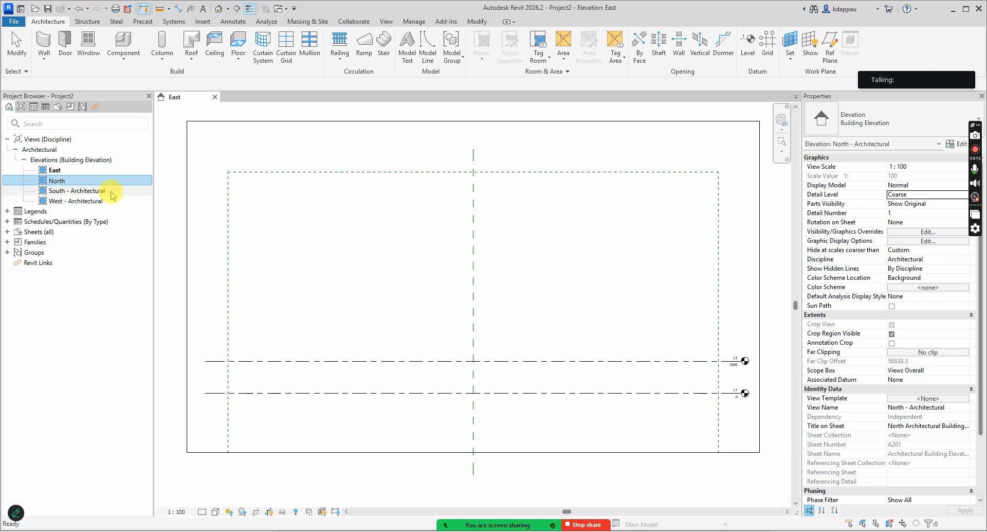
Rename the "South - Architectural" elevation view as South.
right_click(78, 191)
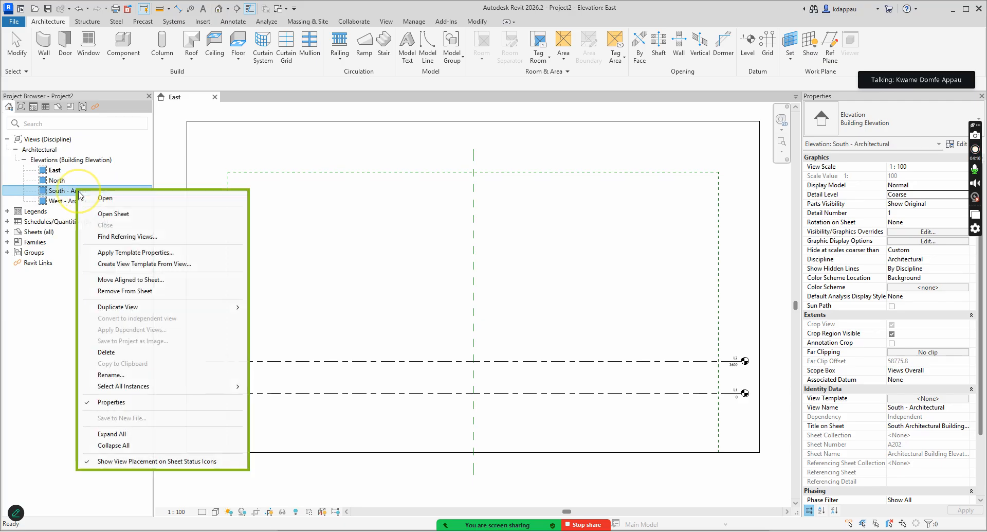
left_click(109, 375)
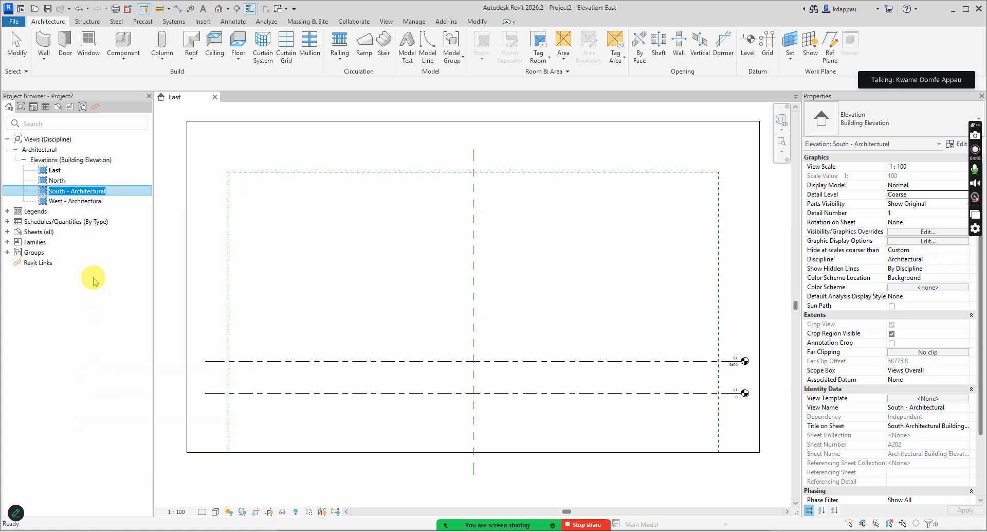
left_click(112, 192)
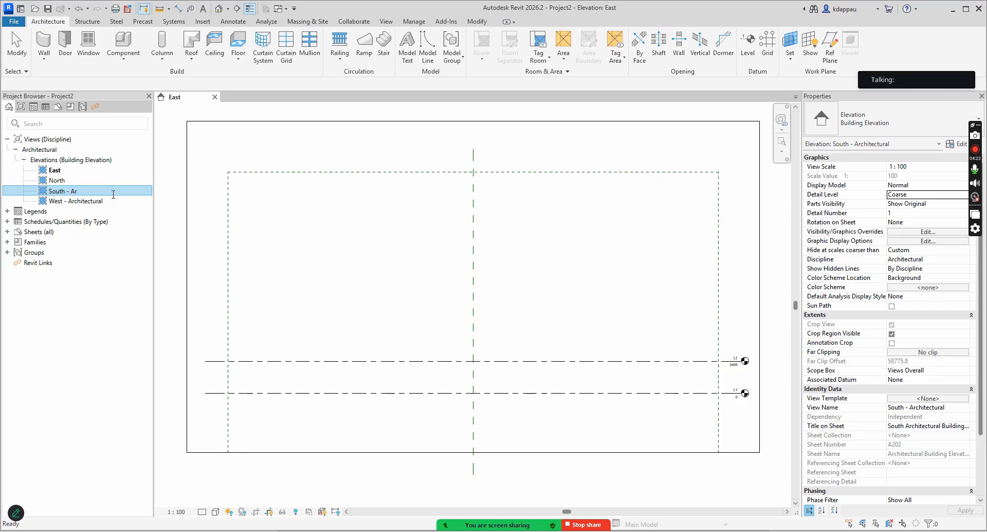
key("Return")
right_click(78, 204)
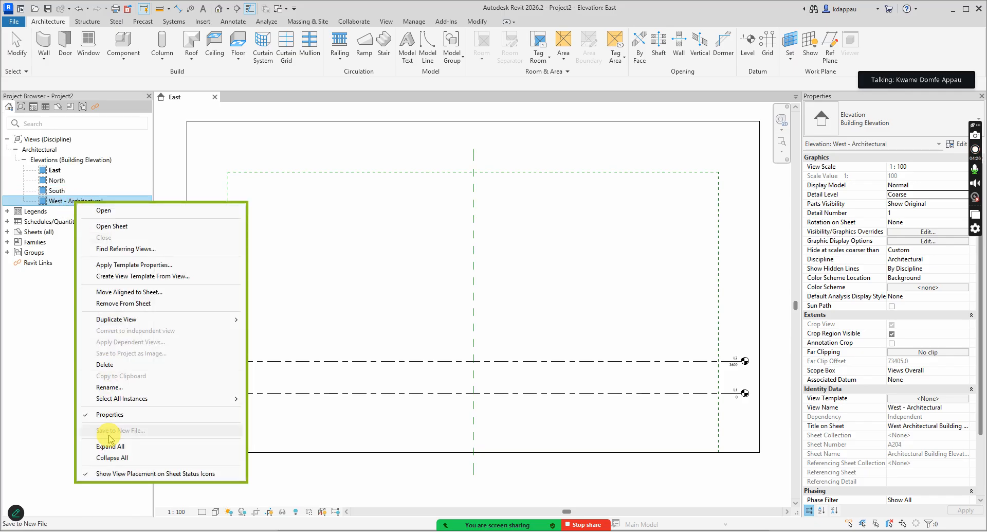
left_click(109, 387)
left_click(104, 204)
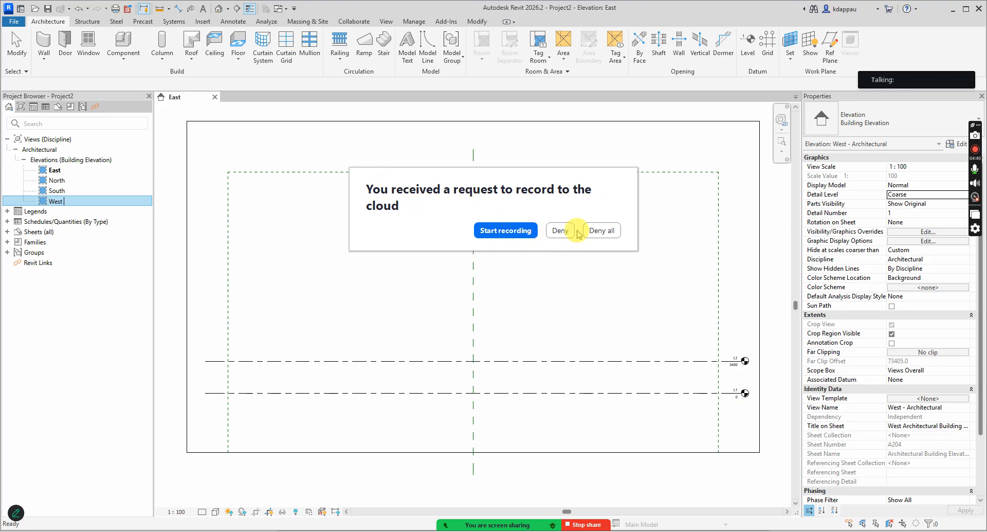
left_click(502, 237)
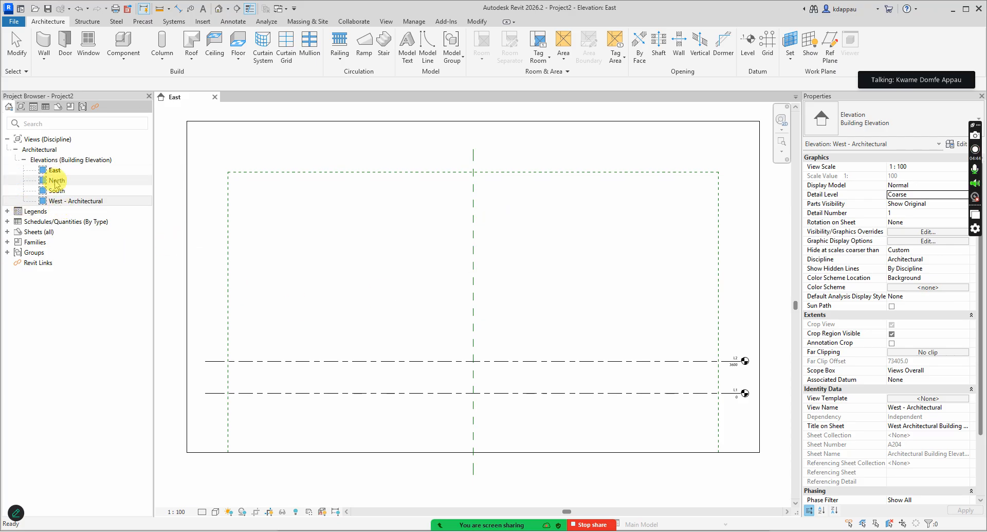
Rename the "West - Architectural" elevation view as West.
right_click(75, 202)
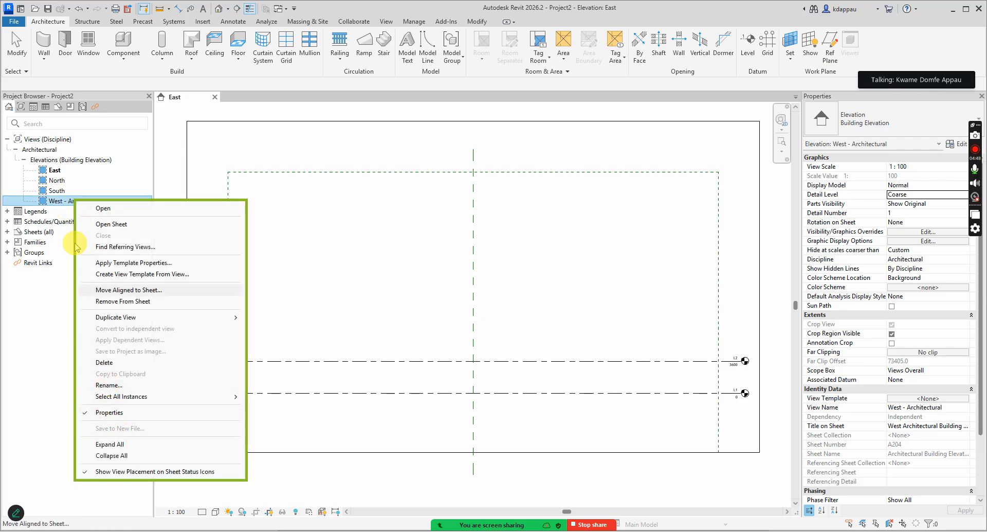
left_click(109, 384)
left_click(127, 205)
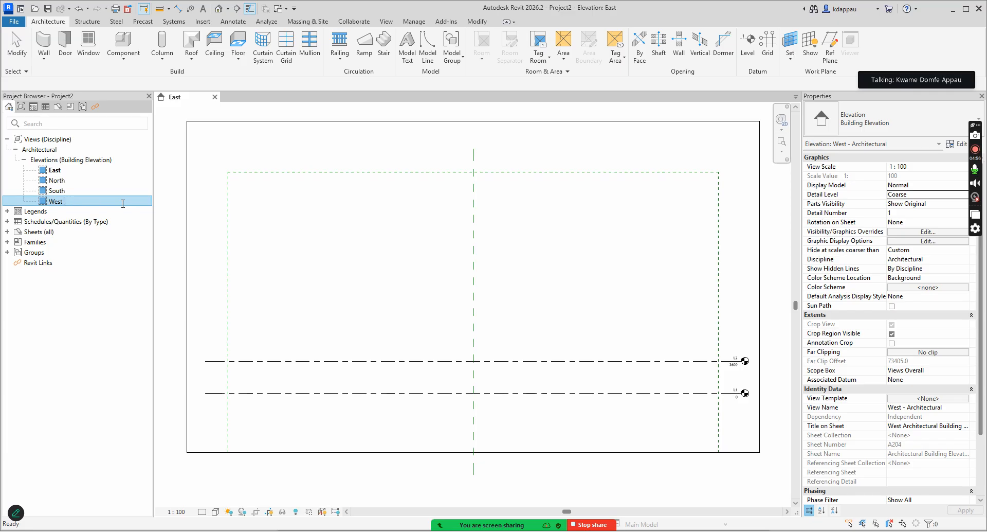
left_click(123, 204)
left_click(187, 335)
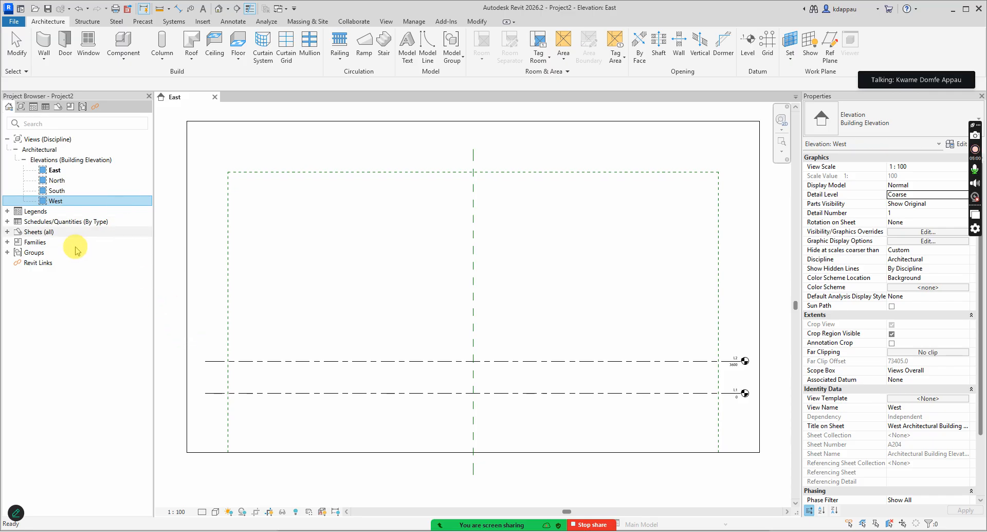
Set the browser organization of the Views to "all" and expand the building elevations.
left_click(40, 140)
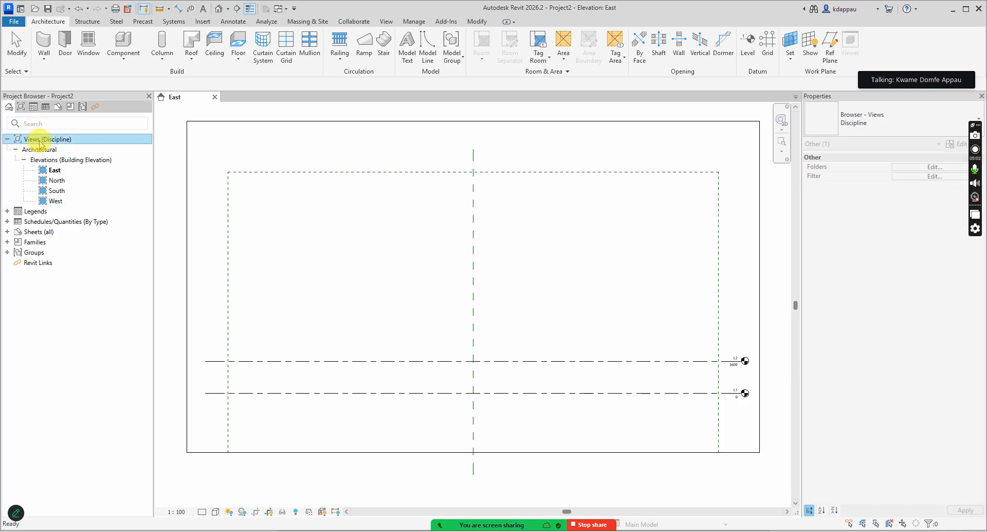
left_click(869, 119)
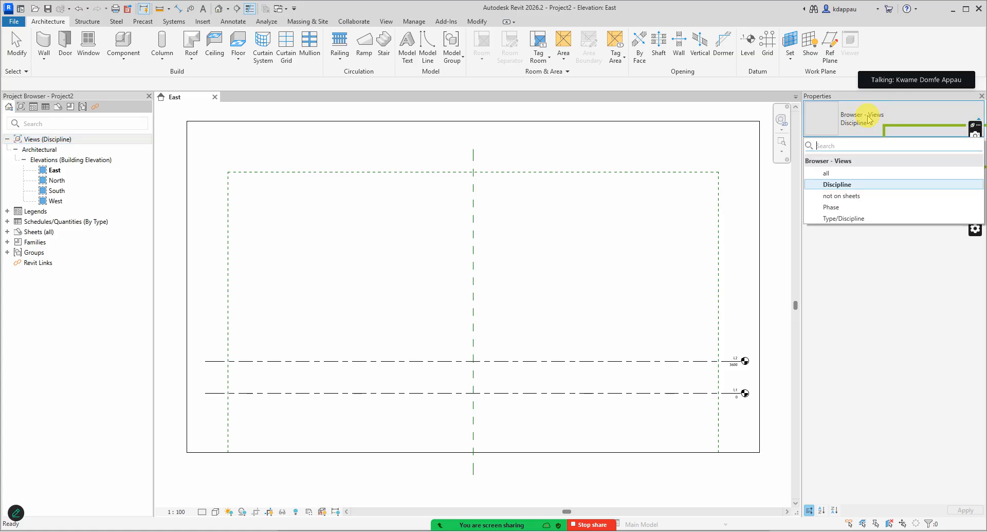
left_click(836, 174)
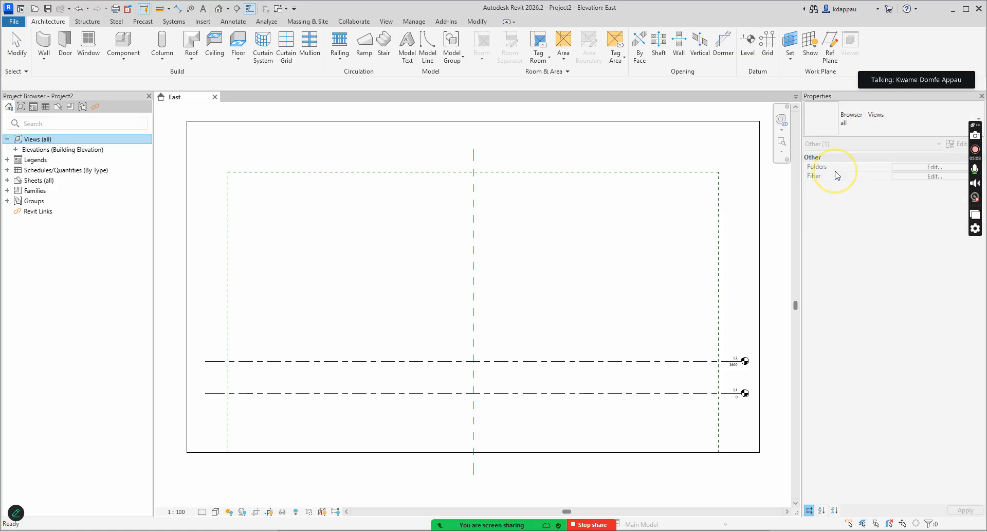
double_click(17, 149)
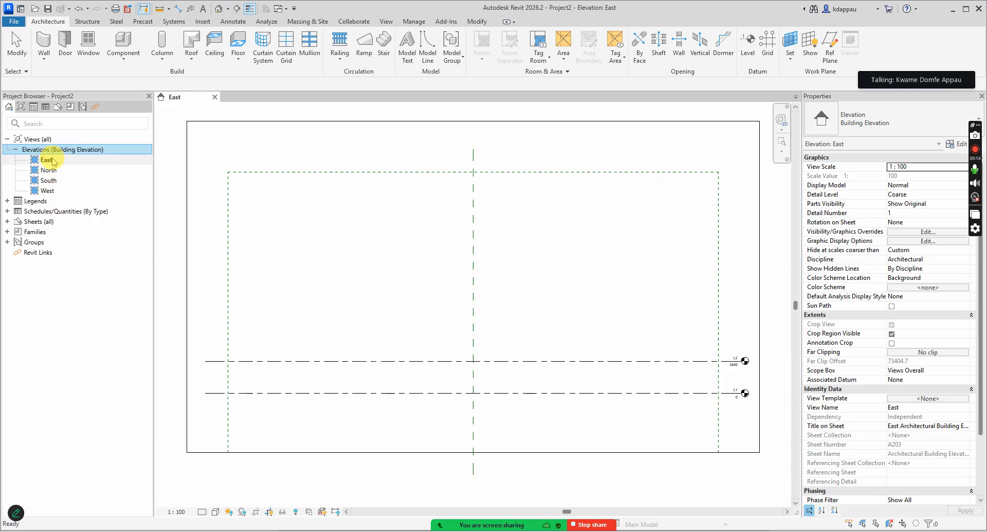
left_click(319, 304)
scroll(355, 310, "down", 2)
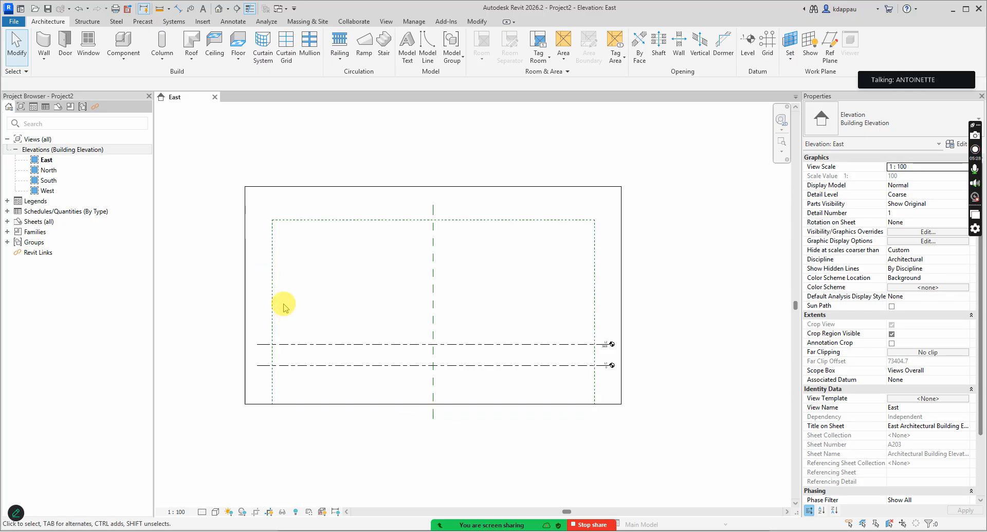
scroll(284, 307, "up", 1)
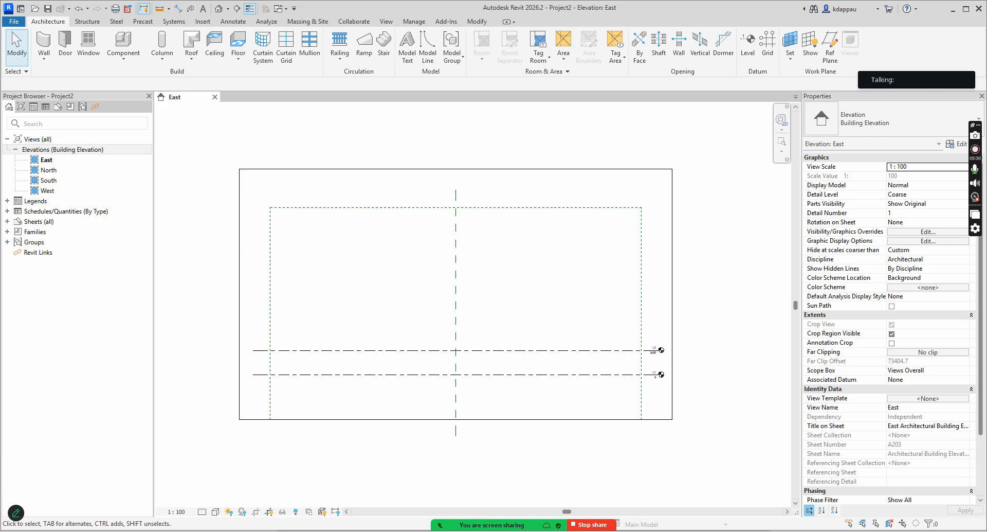
Review the browser organization options for Views and keep "all".
left_click(38, 140)
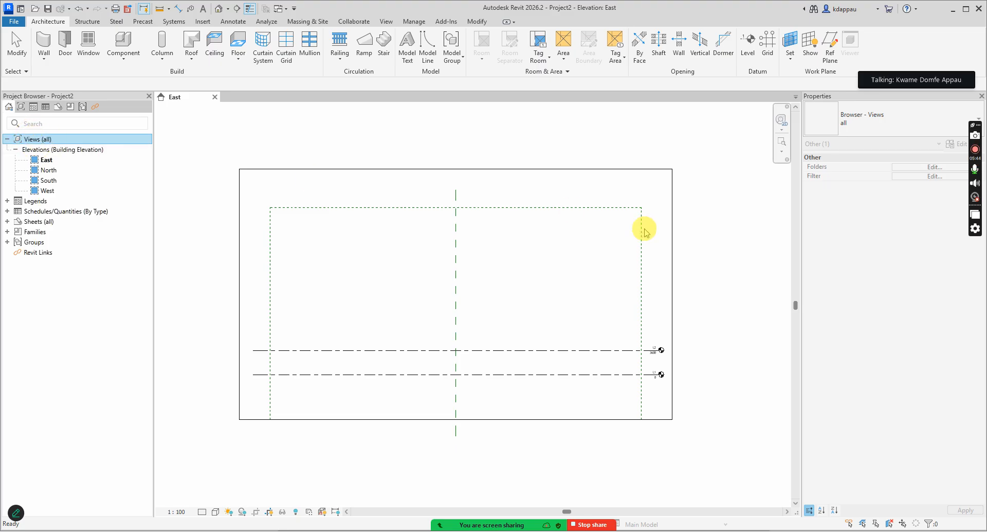
left_click(870, 119)
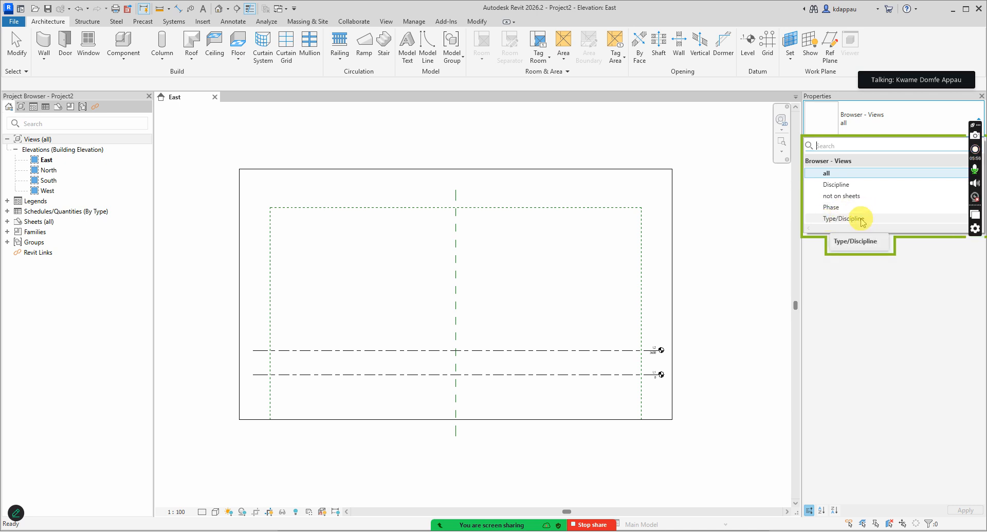
left_click(828, 173)
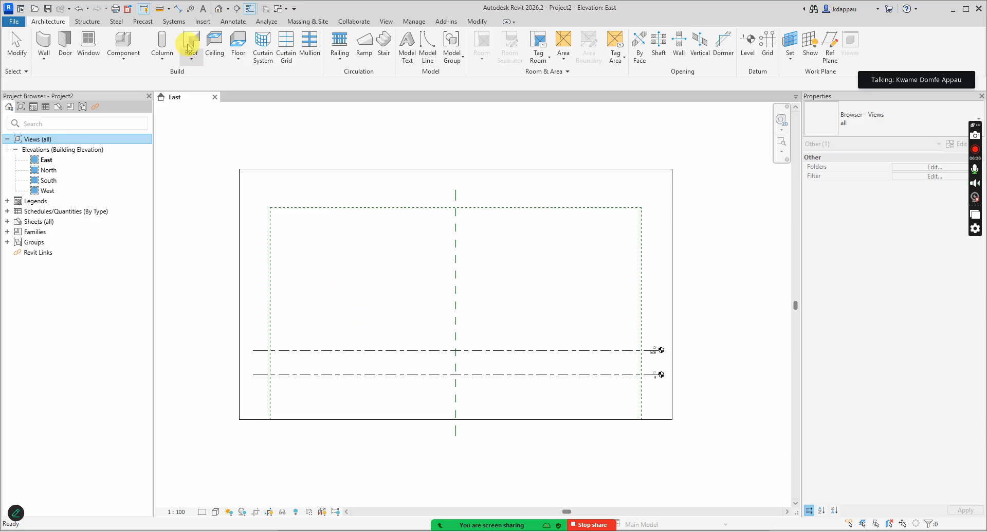
Open the default 3D view and delete both scope boxes and the level above L1.
left_click(220, 10)
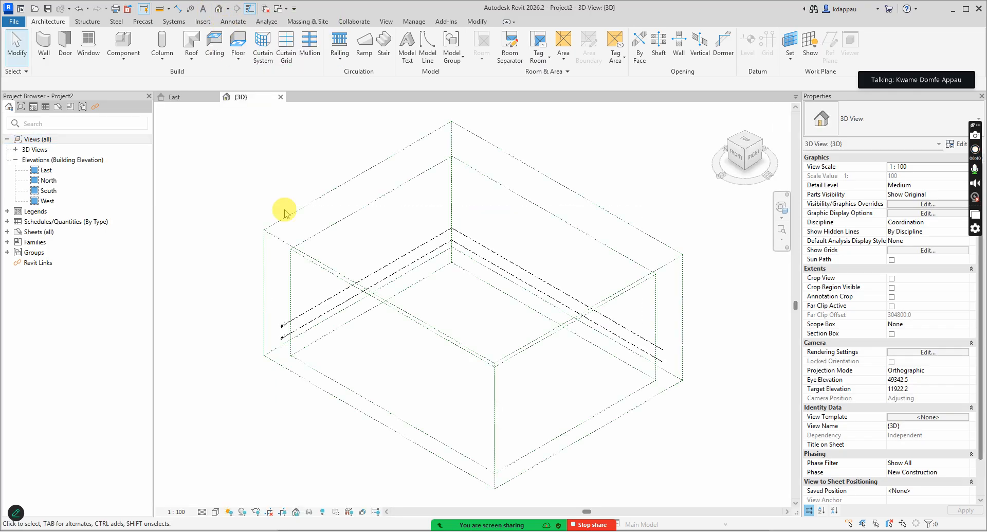
scroll(495, 382, "up", 1)
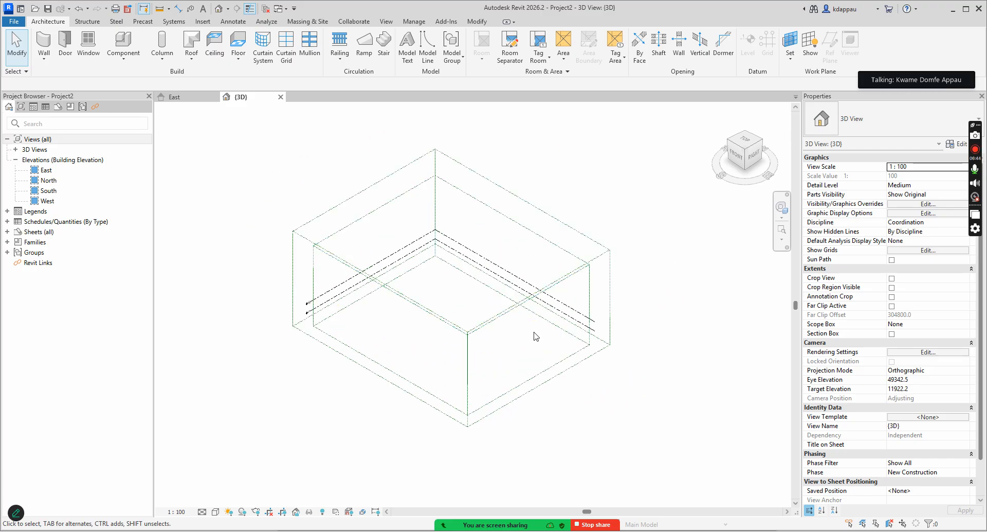
left_click(355, 221)
key("Escape")
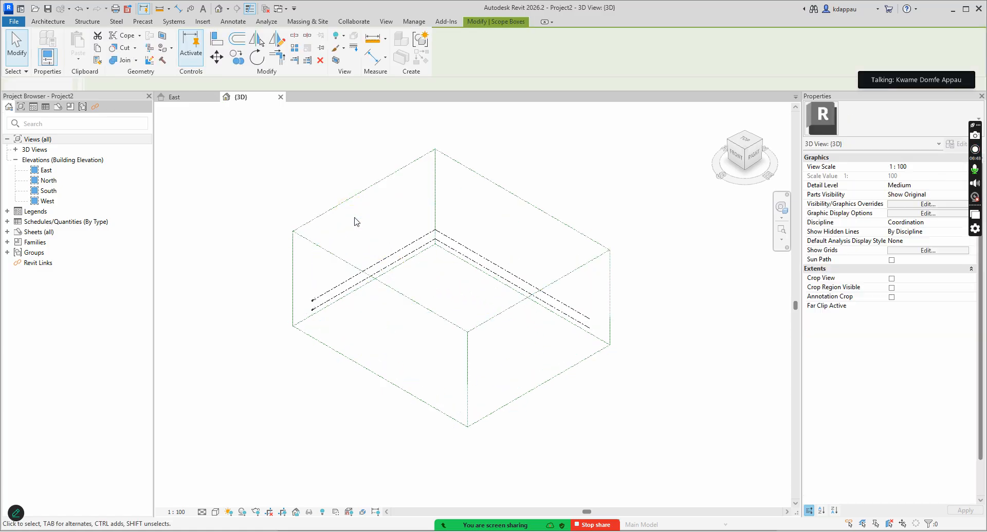
left_click(329, 215)
key("Delete")
scroll(316, 291, "up", 3)
key("Delete")
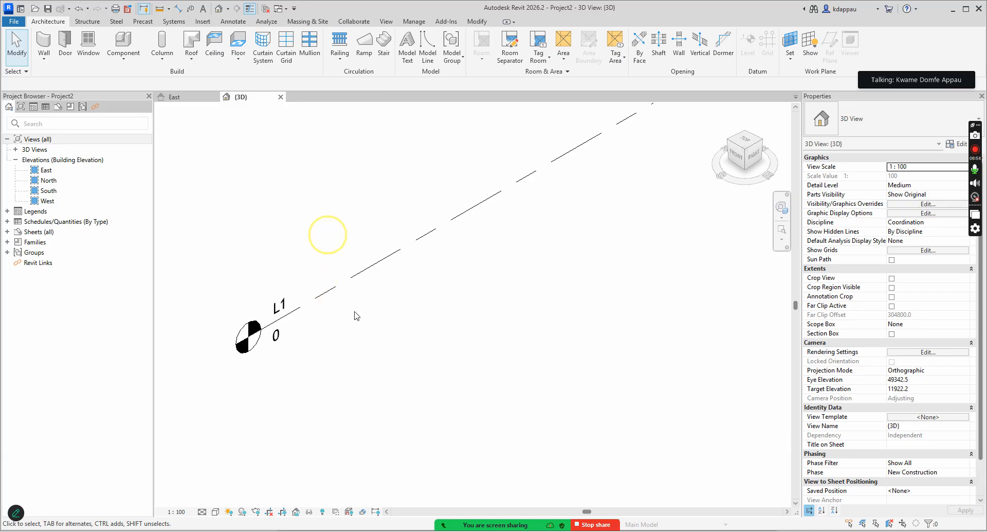
Examine the extents and properties of level L1 in the 3D view.
scroll(359, 322, "down", 2)
left_click(359, 343)
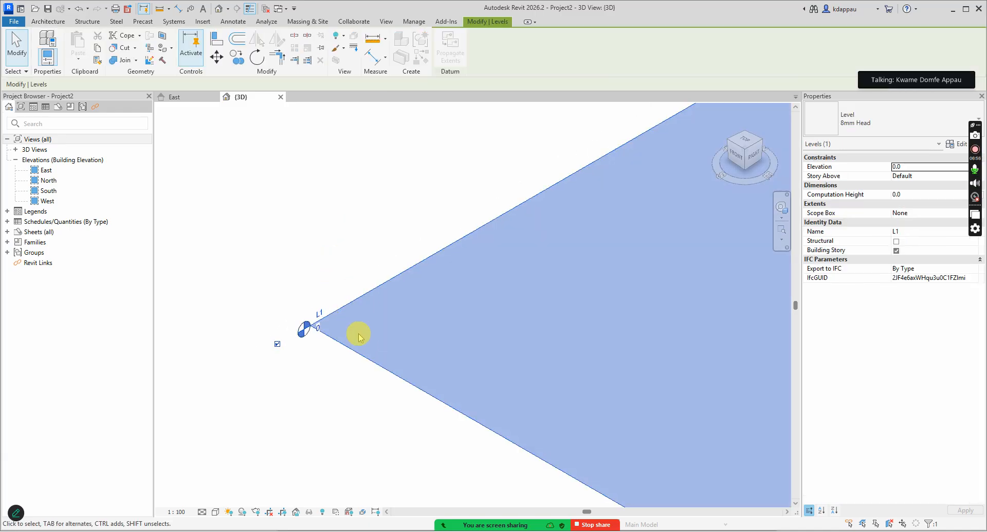
scroll(322, 335, "down", 1)
scroll(321, 339, "down", 4)
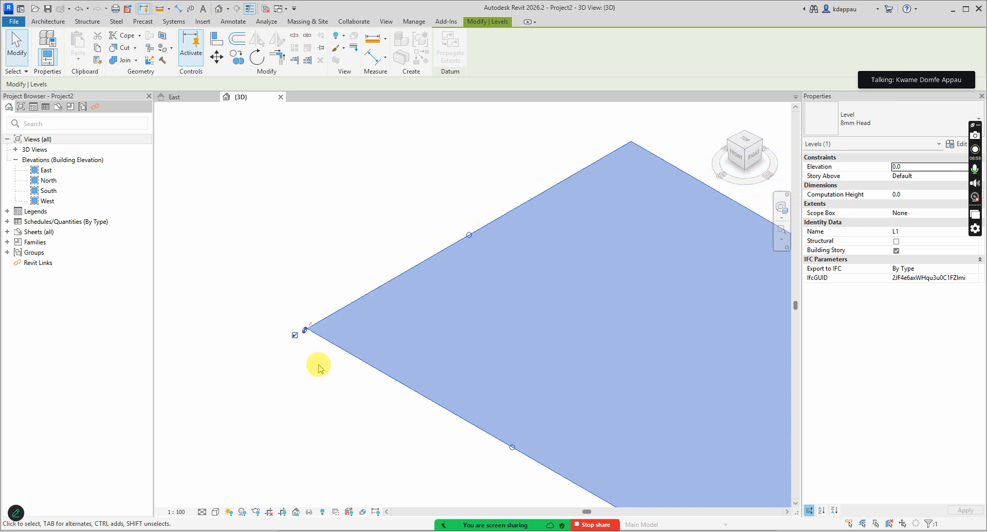
left_click(315, 251)
scroll(306, 349, "up", 2)
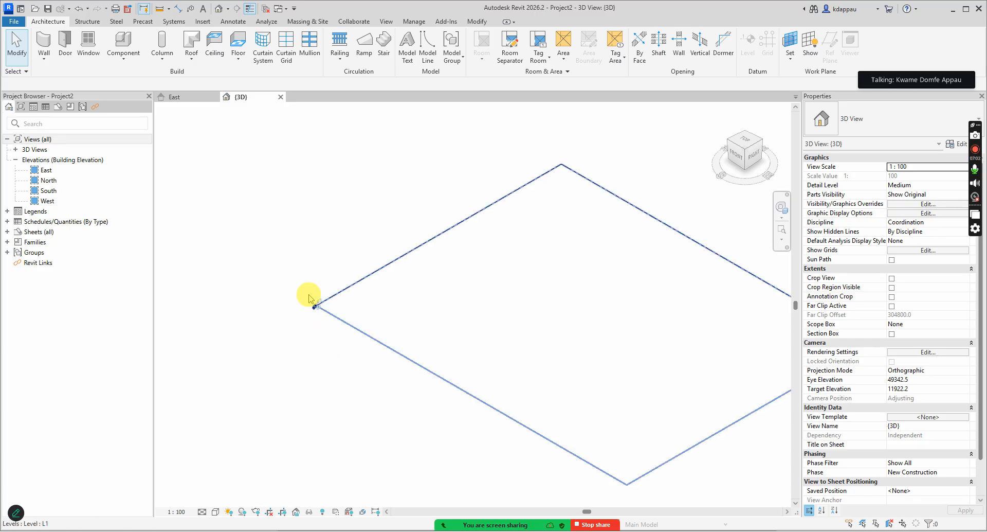
scroll(355, 358, "down", 1)
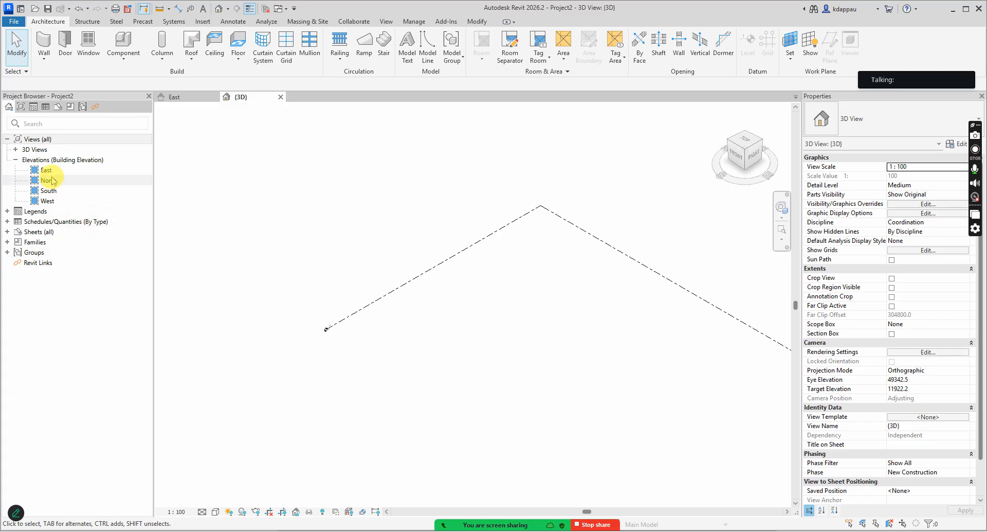
scroll(340, 290, "down", 1)
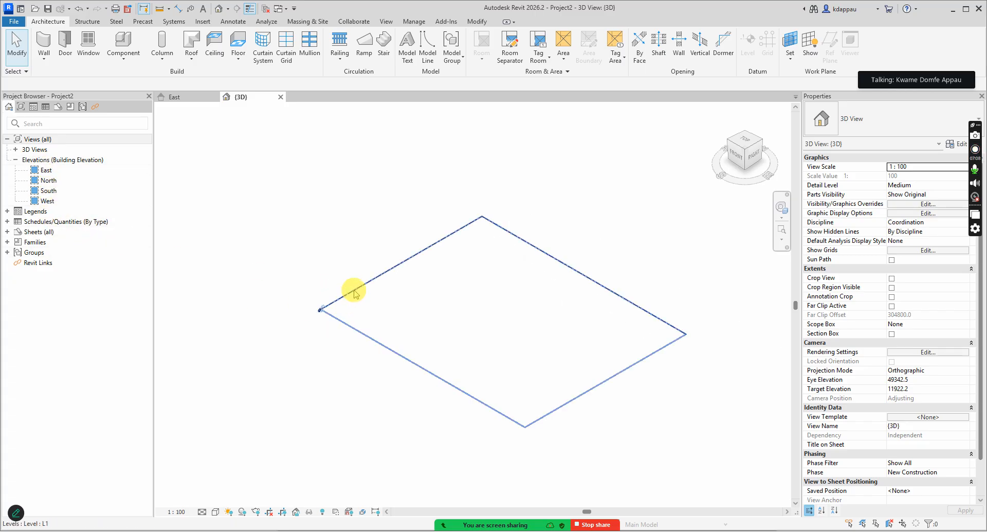
scroll(359, 317, "down", 1)
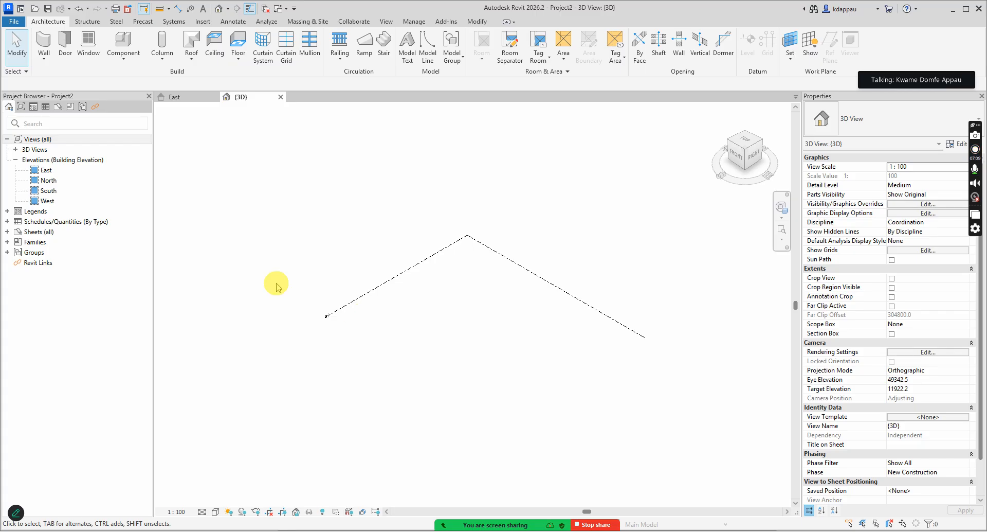
Open the South elevation view and check its datum elements.
double_click(51, 192)
scroll(536, 373, "up", 2)
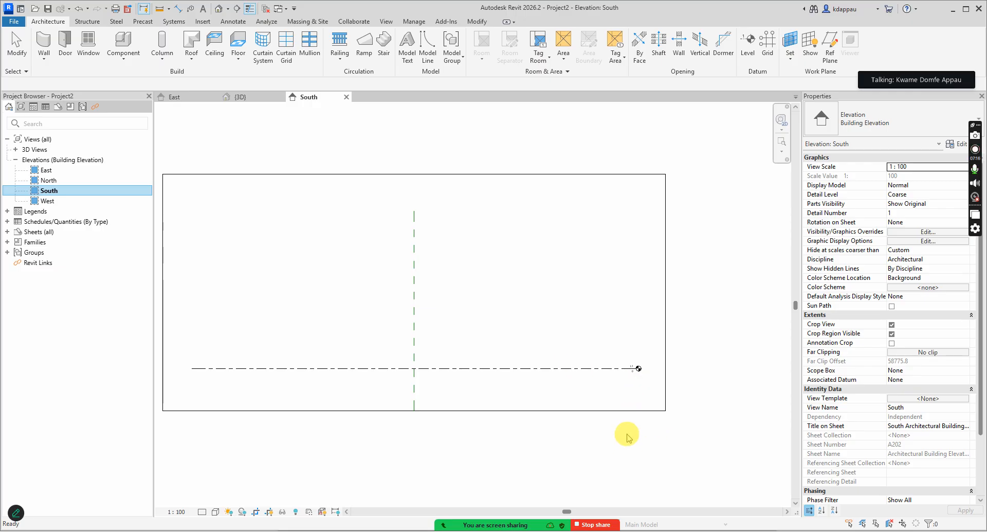
left_click(579, 327)
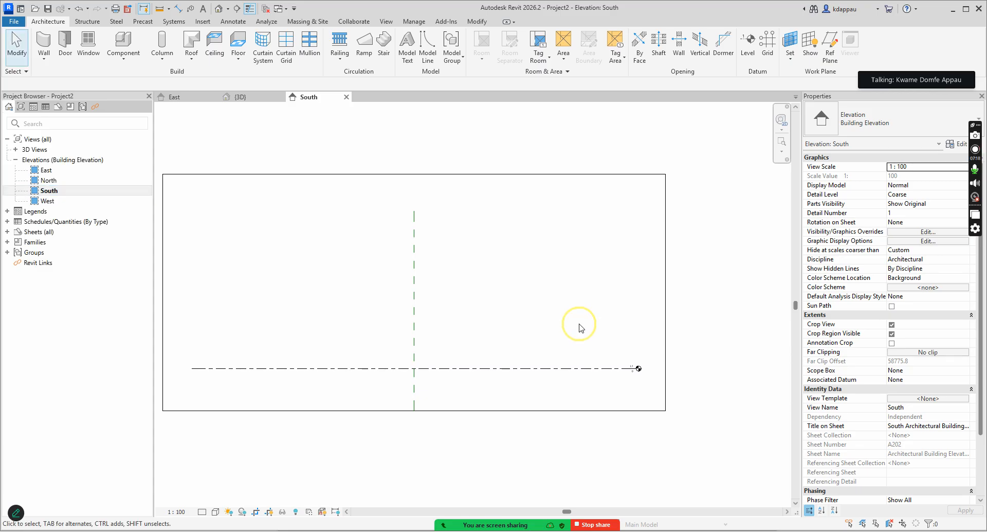
scroll(637, 368, "up", 3)
scroll(638, 368, "down", 3)
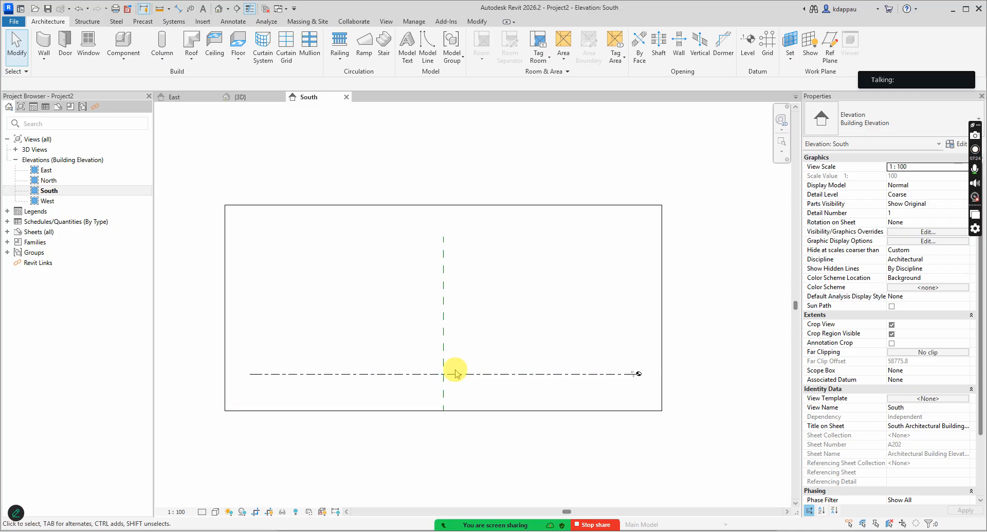
mouse_move(499, 525)
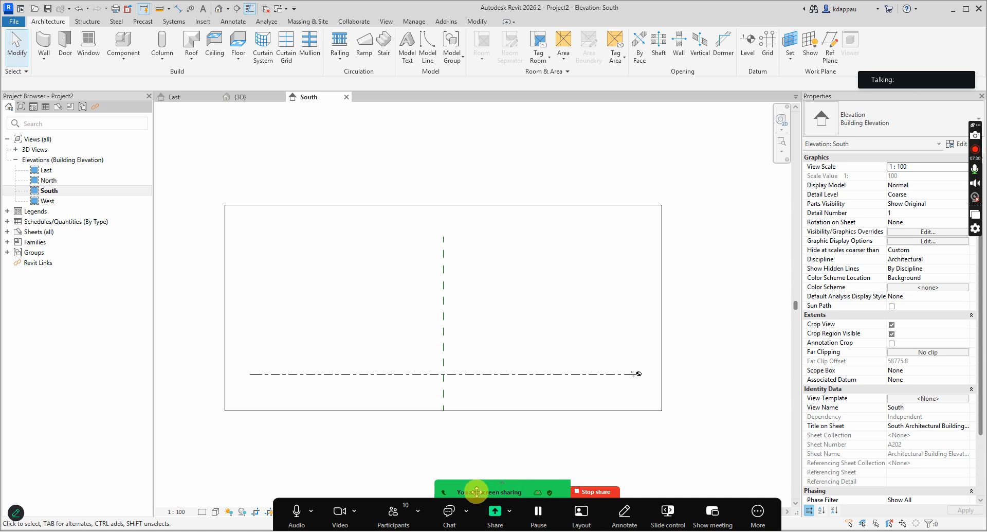
left_click(538, 511)
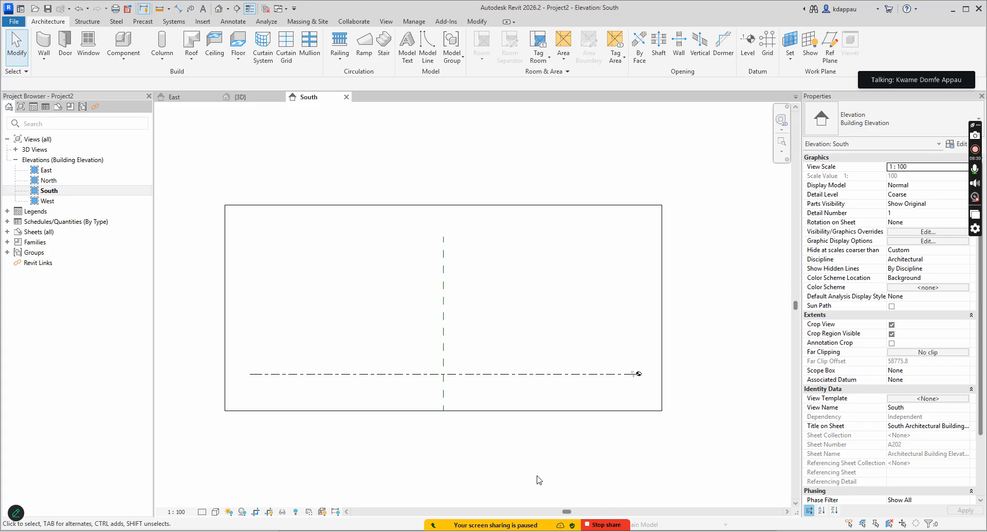
mouse_move(493, 528)
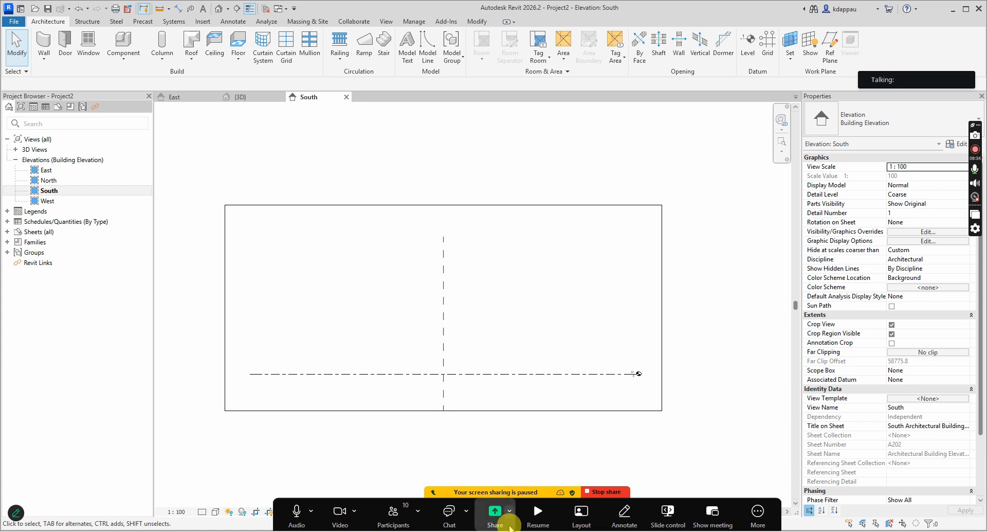
left_click(532, 517)
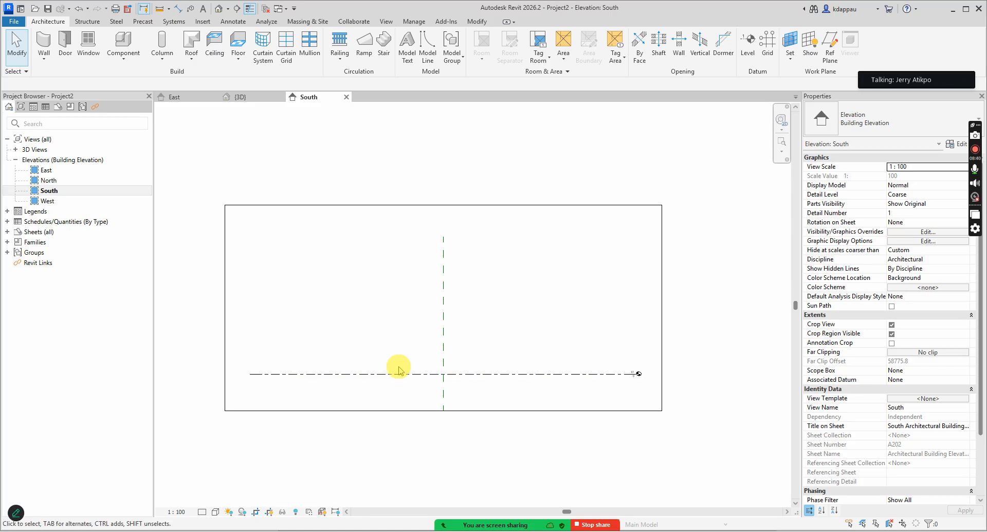
Delete the Center (East/West) reference plane in the South elevation.
scroll(425, 368, "down", 3)
scroll(422, 352, "up", 2)
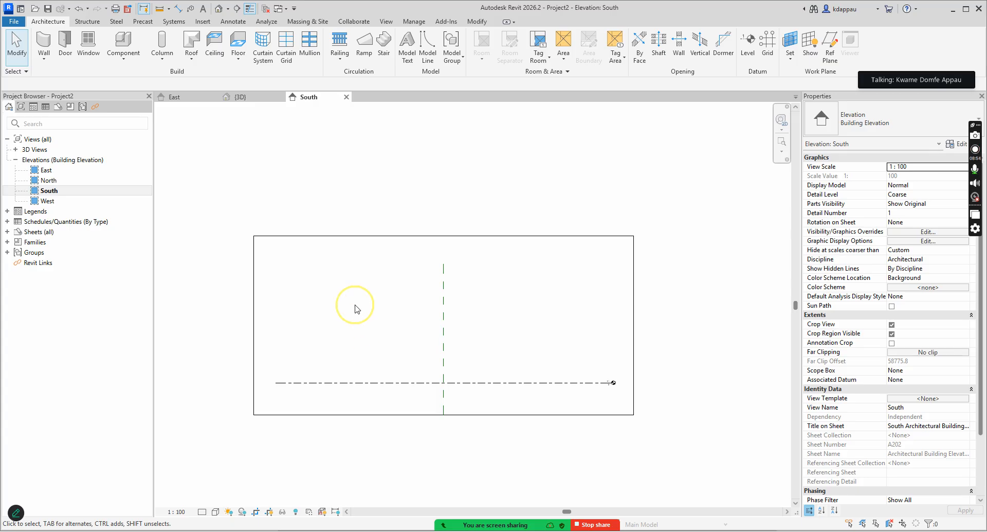
left_click(443, 308)
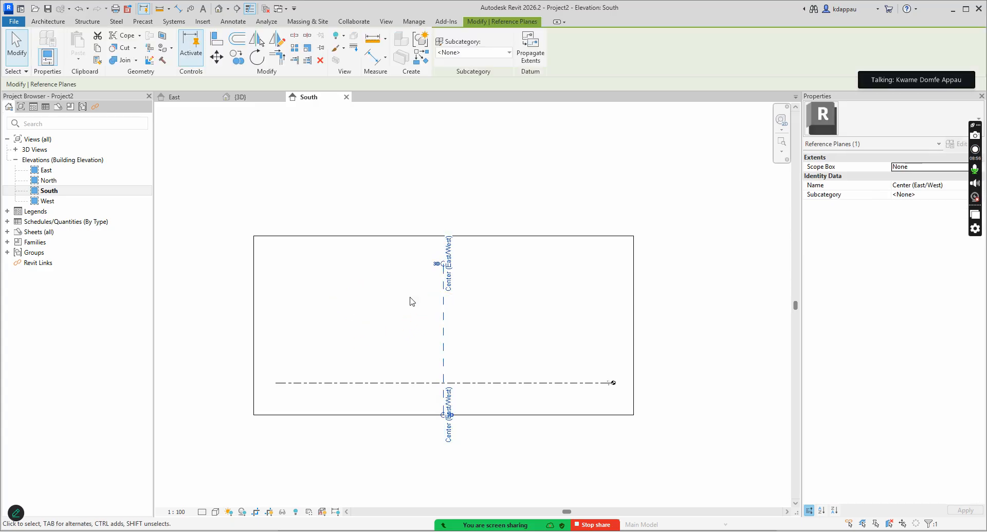
key("Delete")
scroll(396, 331, "down", 2)
scroll(468, 367, "up", 3)
scroll(553, 385, "down", 1)
scroll(578, 357, "up", 3)
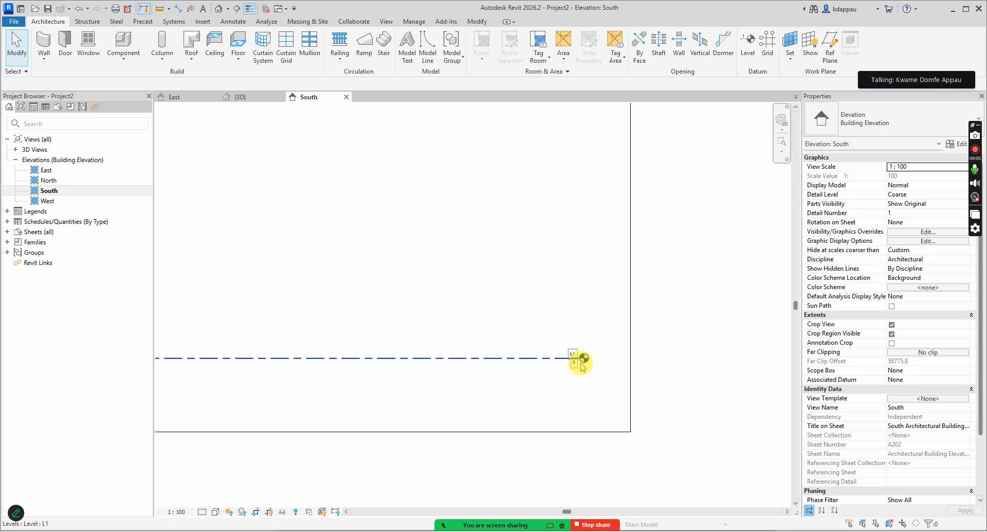
scroll(558, 353, "down", 5)
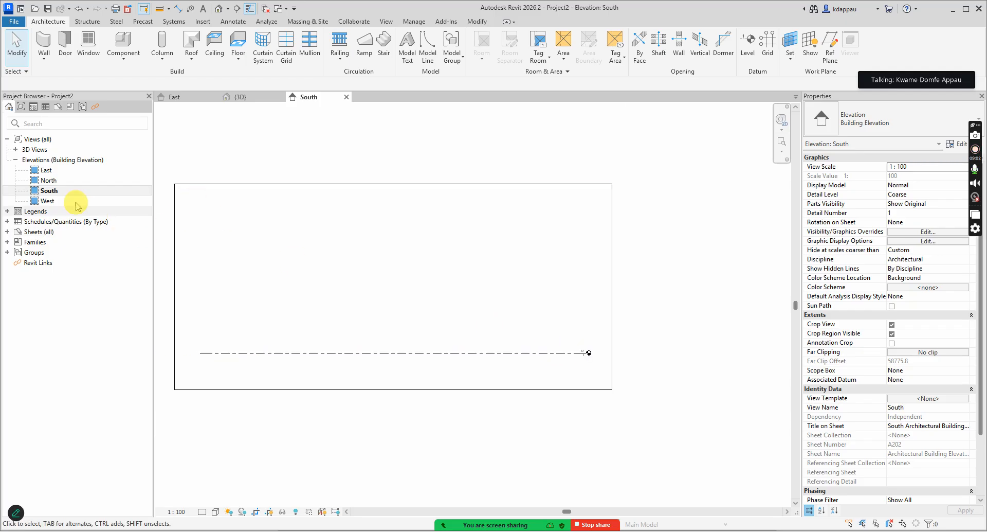
Check the North elevation and delete the Center (North/South) reference plane in the East elevation.
double_click(47, 181)
scroll(360, 324, "down", 3)
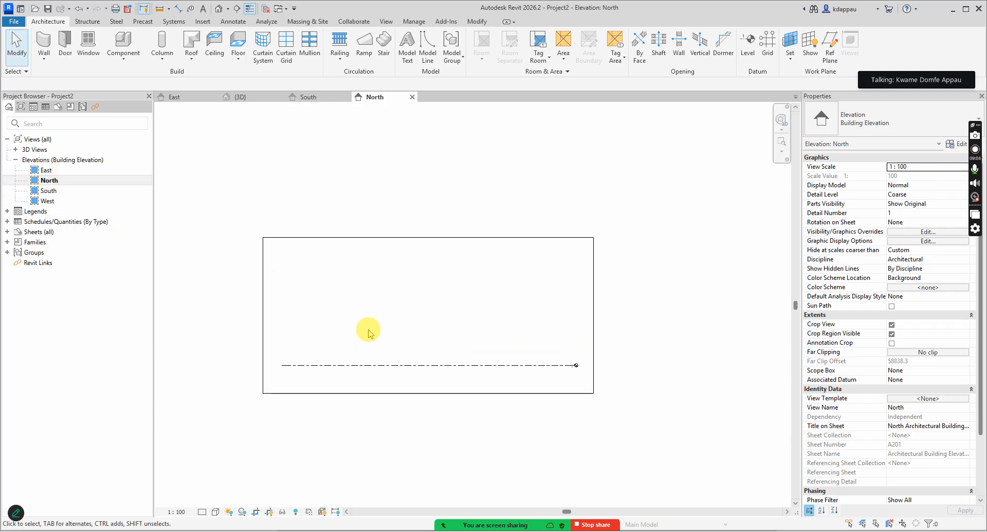
double_click(46, 170)
scroll(431, 347, "down", 1)
left_click(447, 328)
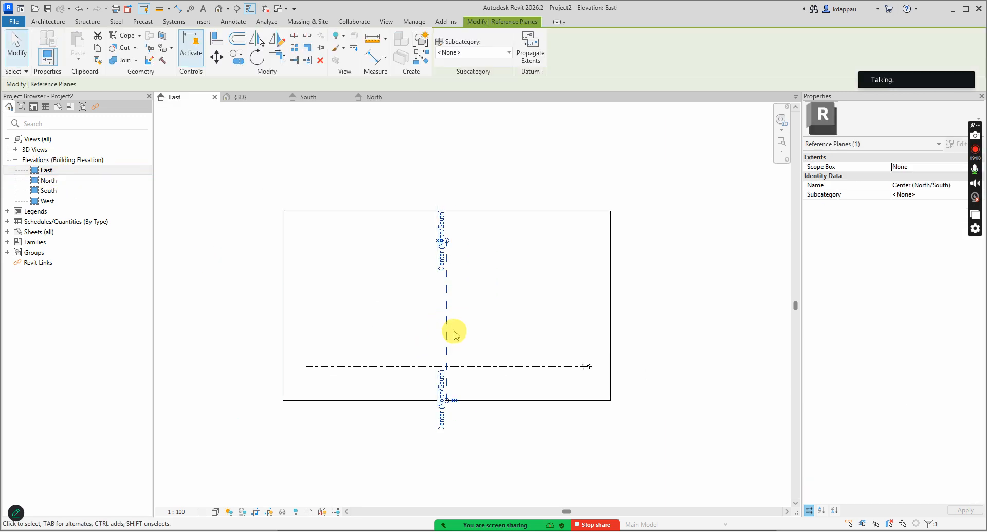
key("Delete")
Review the West, East, North and South elevation views for leftover levels and reference planes.
double_click(46, 201)
scroll(482, 366, "down", 3)
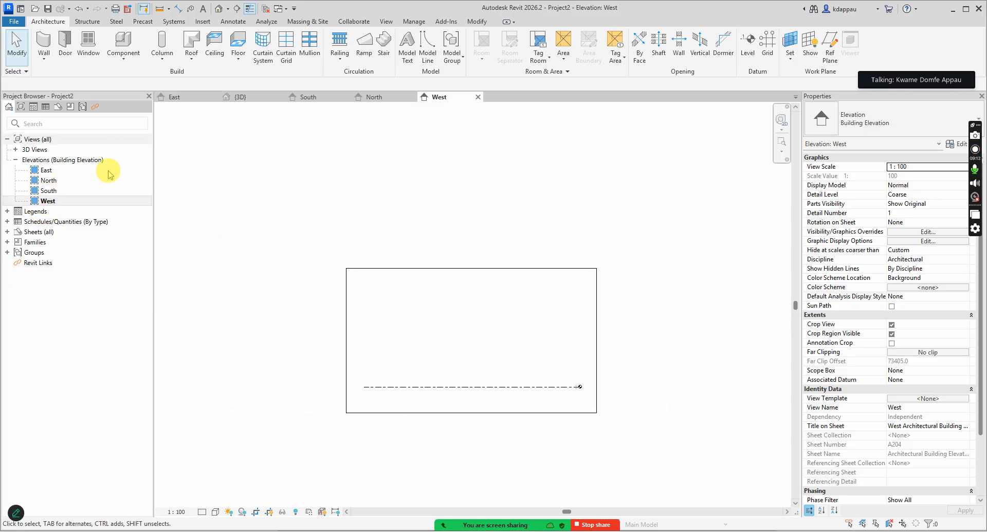
double_click(46, 169)
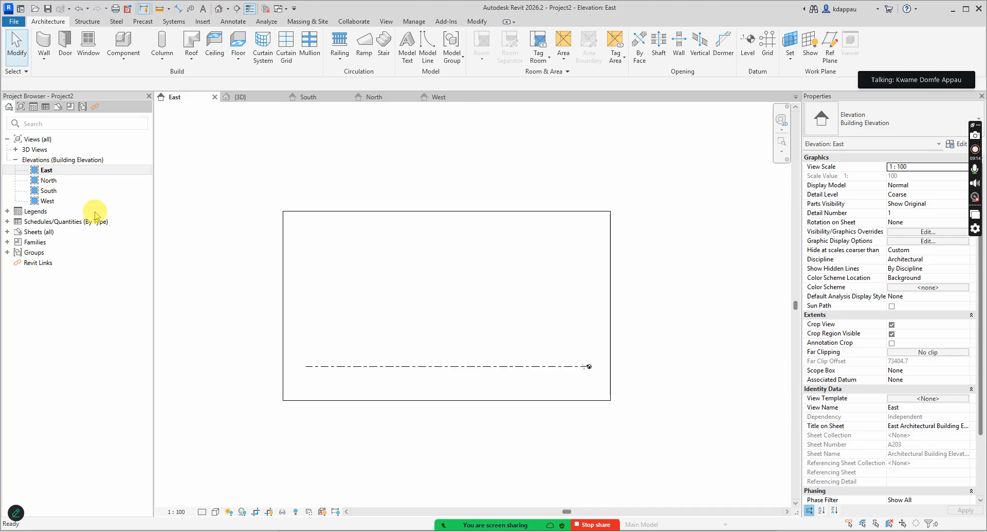
scroll(584, 363, "up", 2)
scroll(588, 363, "down", 3)
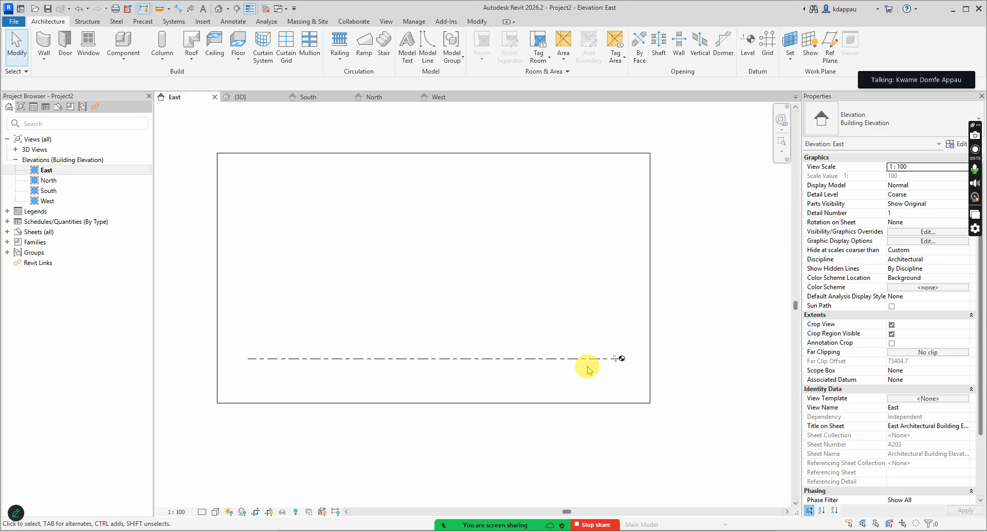
double_click(31, 180)
scroll(534, 368, "up", 2)
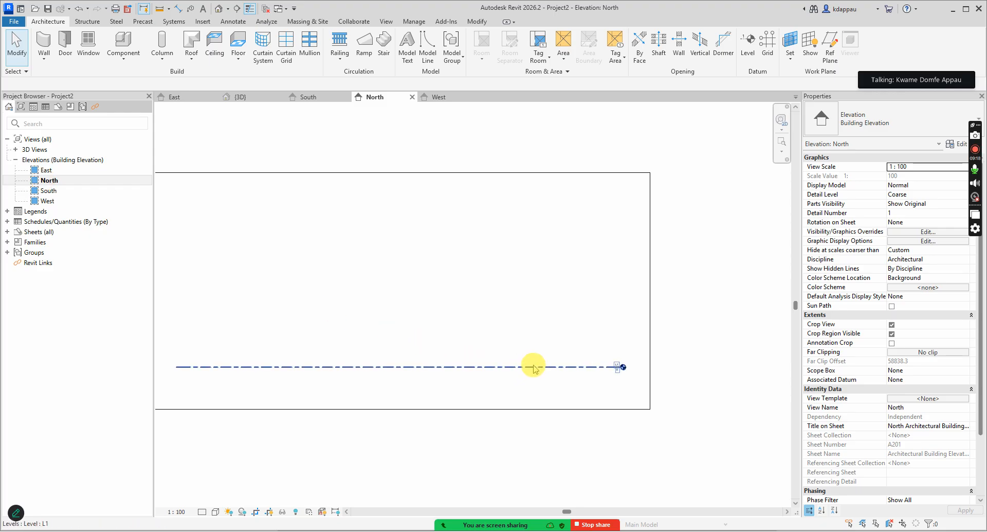
scroll(588, 375, "down", 3)
left_click(47, 193)
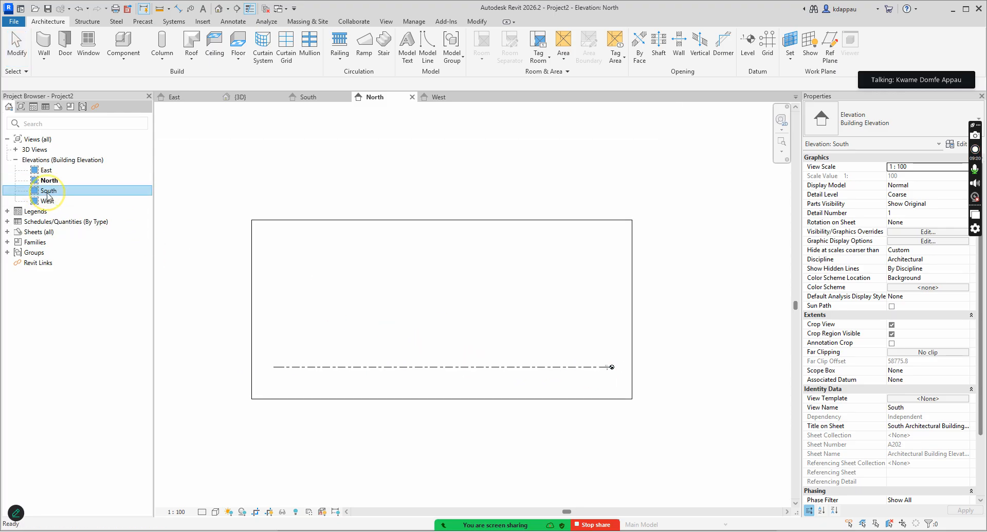
double_click(47, 190)
scroll(580, 356, "up", 3)
scroll(599, 331, "down", 2)
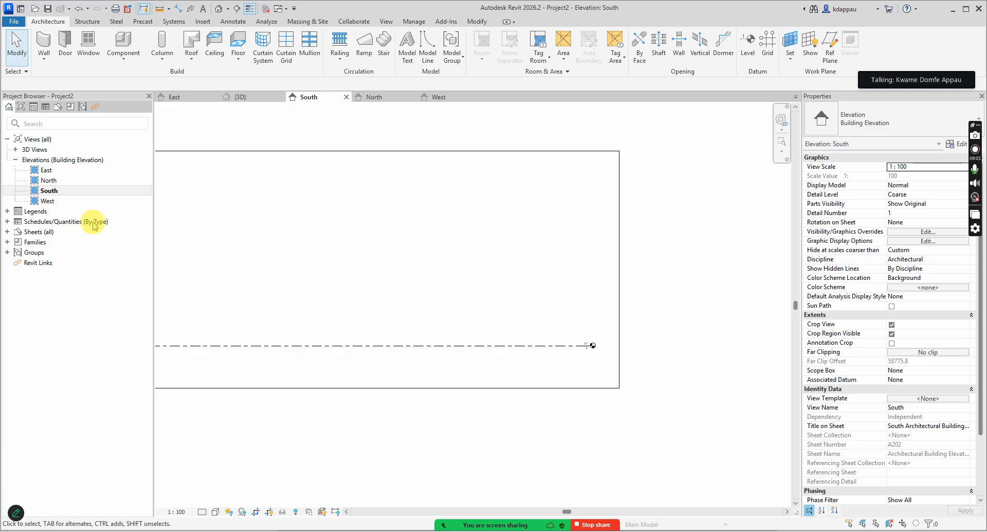
double_click(48, 200)
scroll(533, 424, "up", 4)
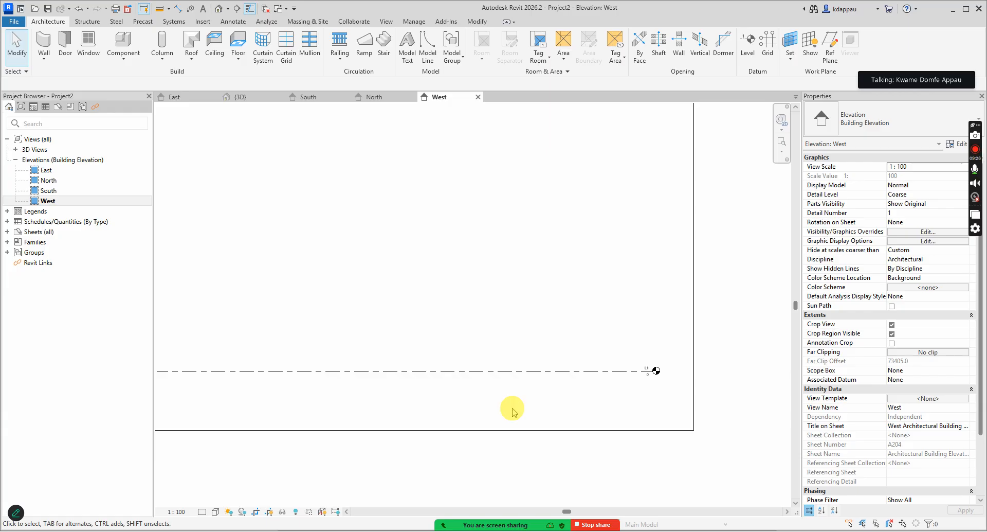
scroll(567, 404, "down", 2)
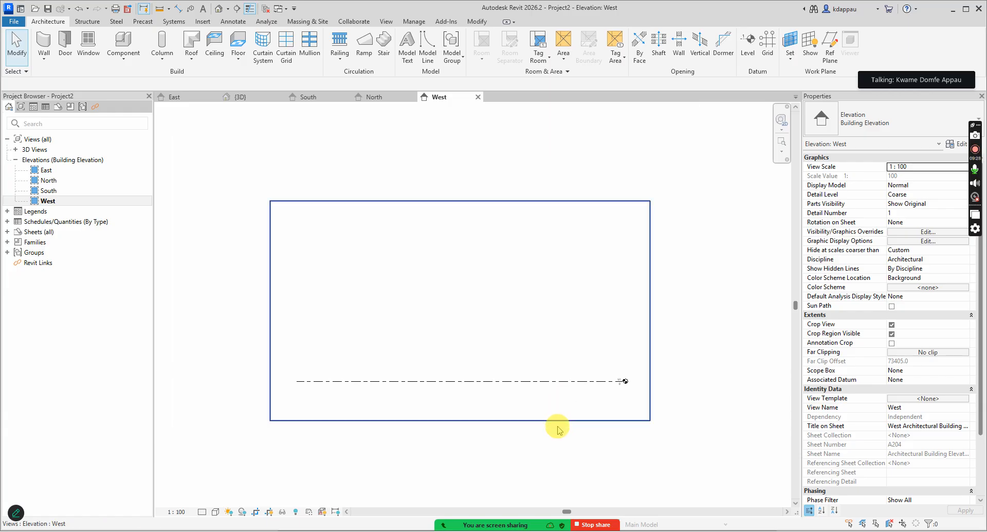
left_click(583, 412)
left_click(580, 411)
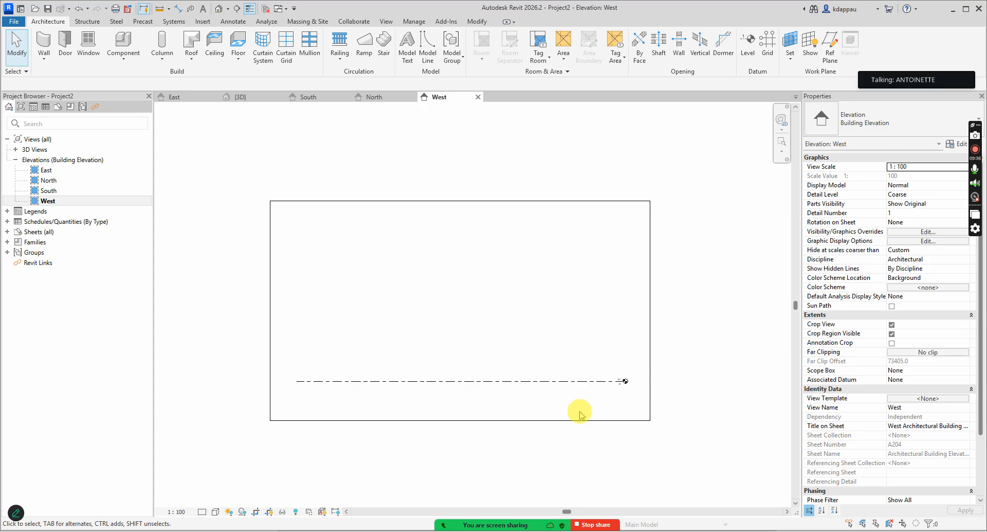
Examine the L1 level line and its head in the West elevation.
left_click(457, 314)
left_click(441, 348)
left_click(442, 353)
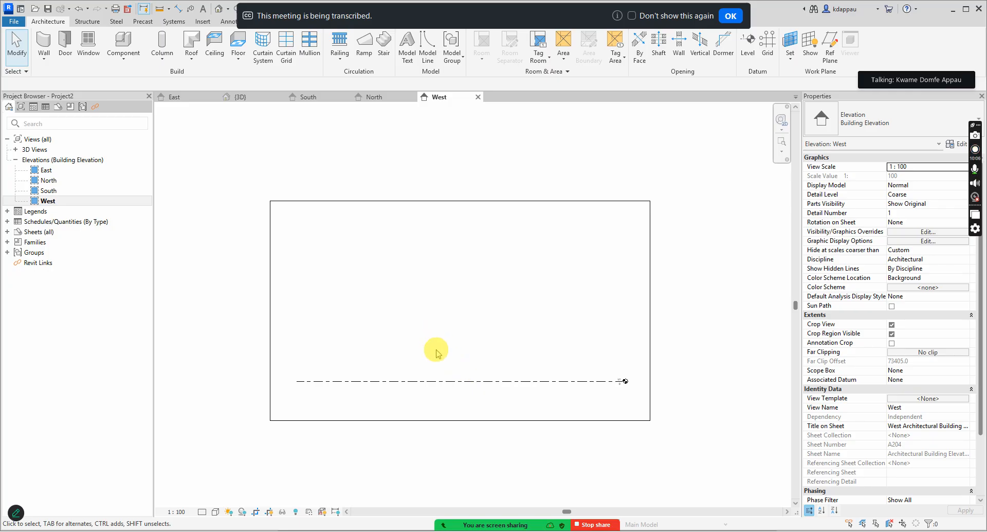
left_click(441, 382)
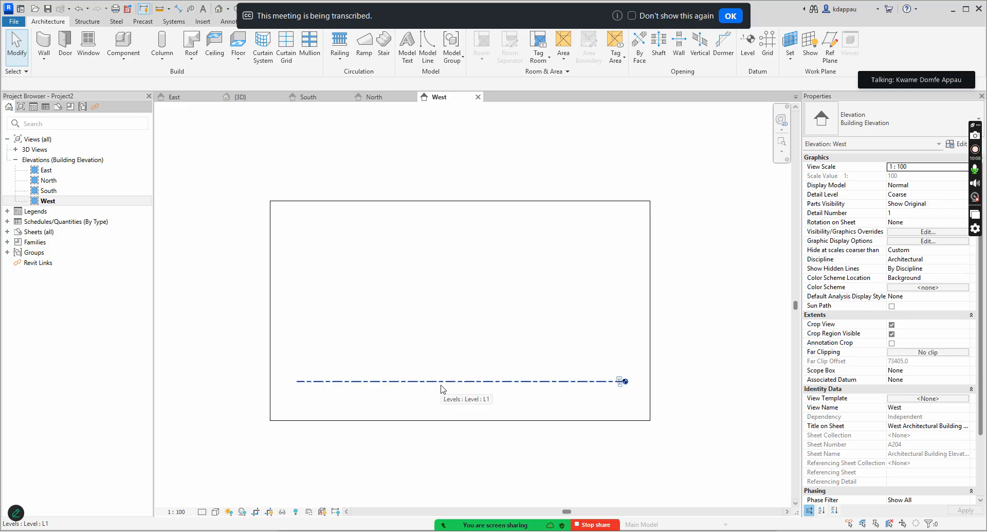
left_click(436, 392)
left_click(478, 379)
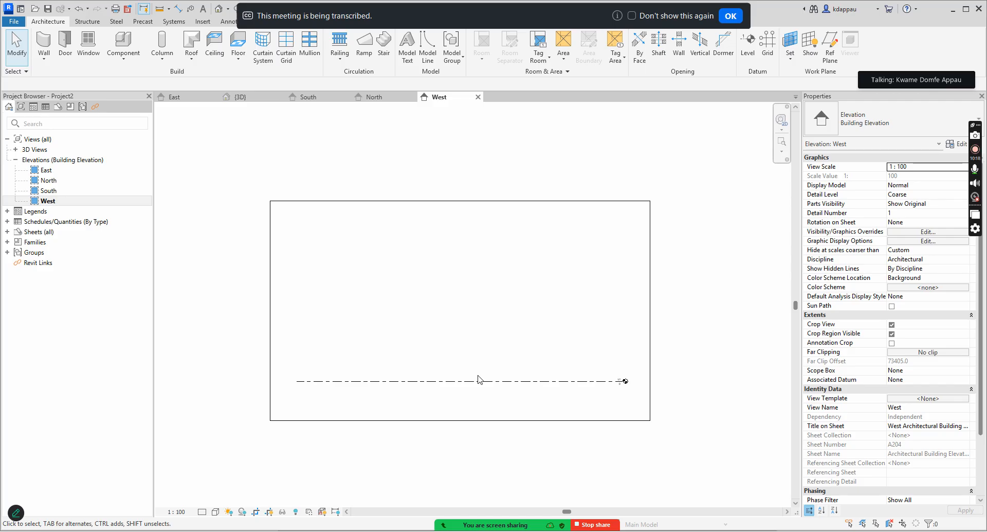
left_click(477, 383)
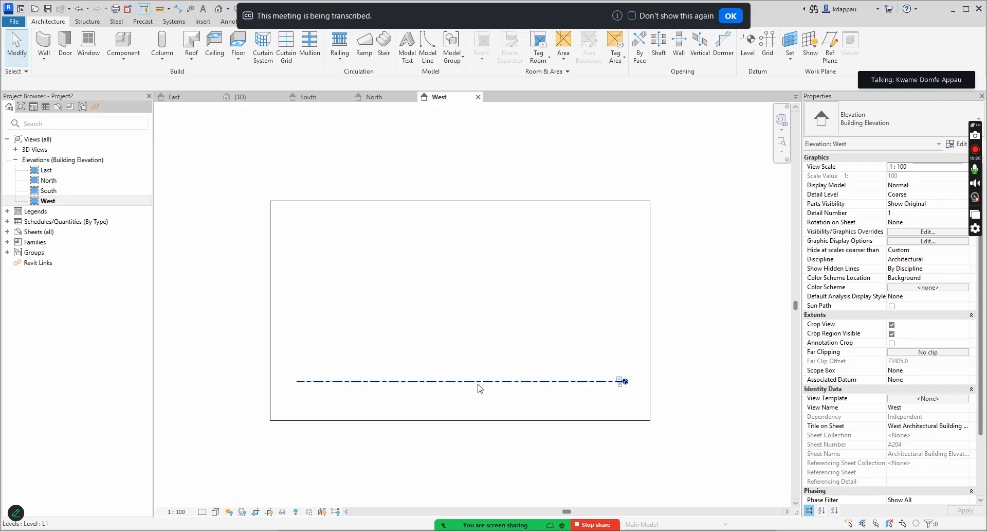
left_click(456, 389)
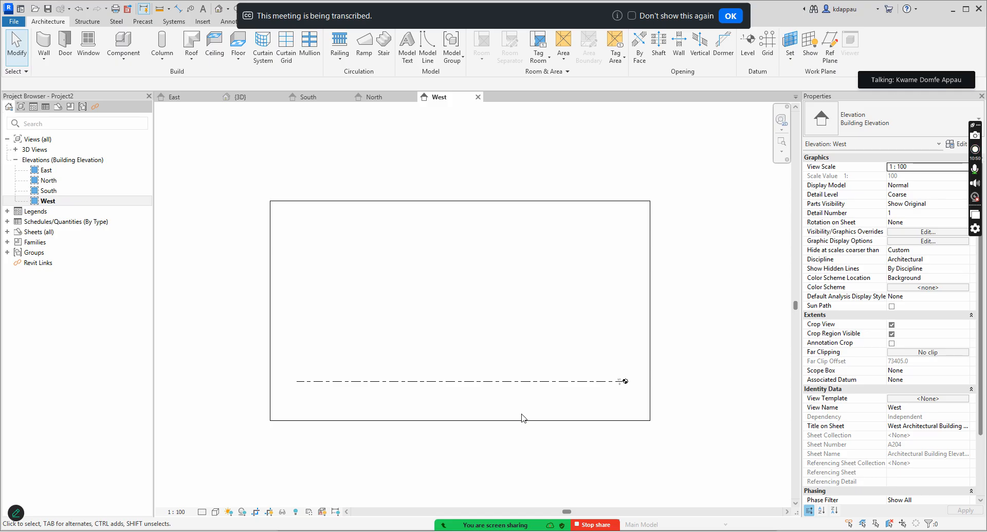
scroll(513, 359, "up", 4)
scroll(524, 359, "down", 4)
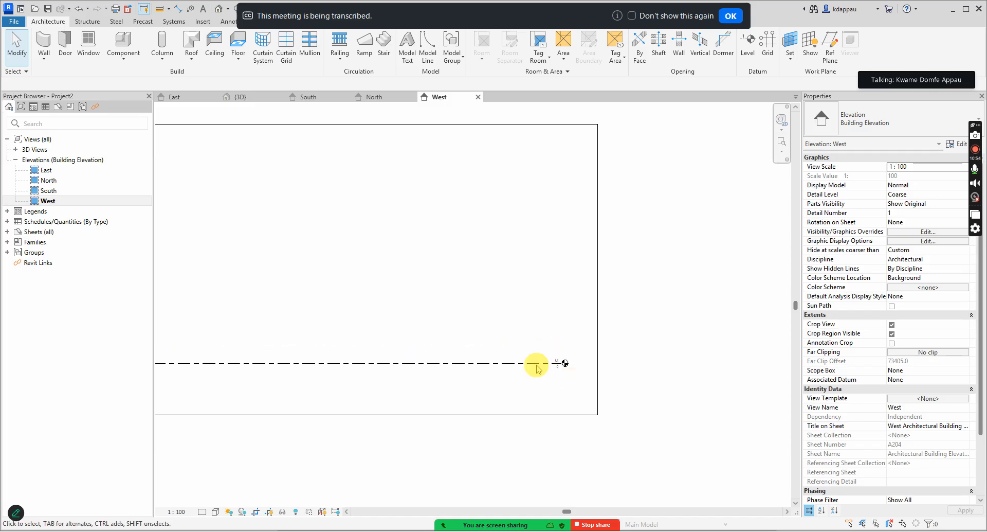
scroll(416, 368, "up", 2)
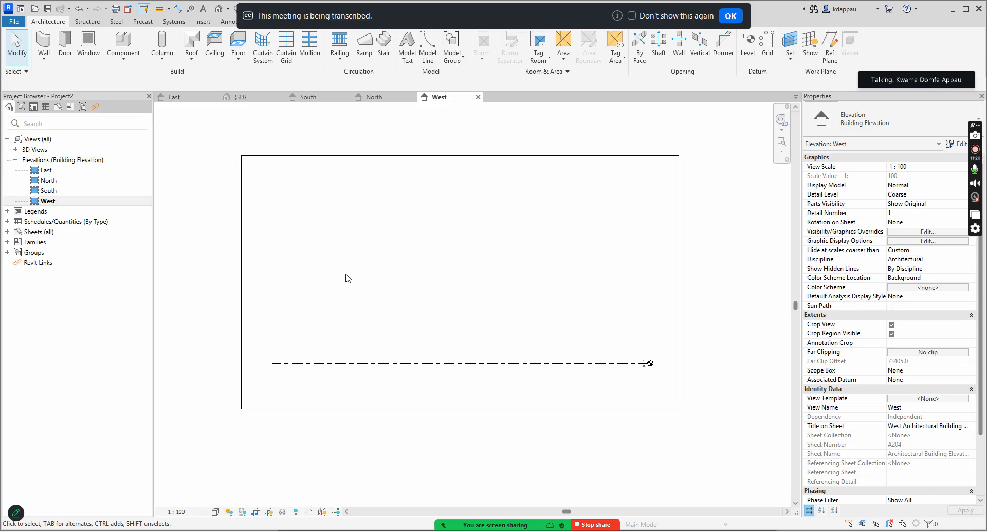
scroll(355, 296, "down", 2)
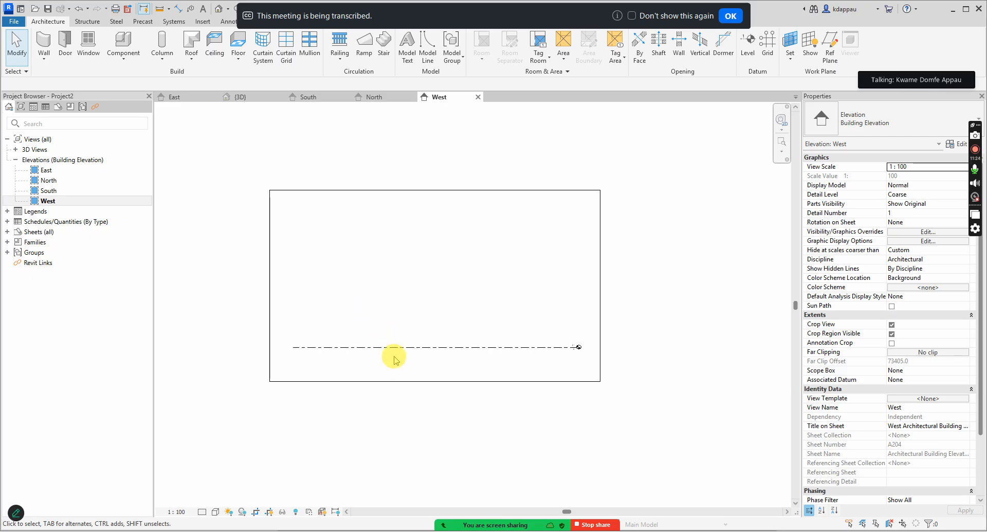
scroll(395, 360, "up", 2)
scroll(632, 342, "down", 2)
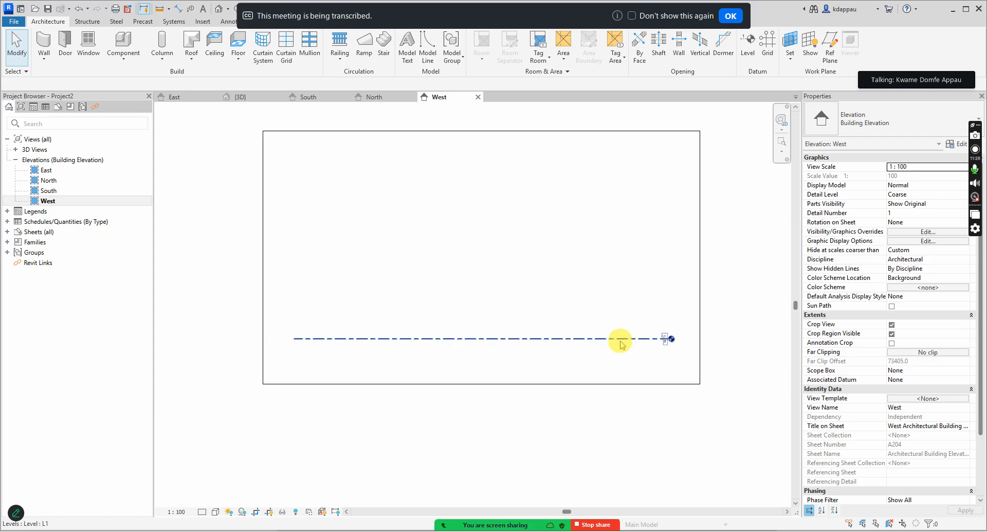
Select level L1 and inspect the extent and bubble controls at both of its ends.
left_click(447, 340)
scroll(462, 307, "up", 1)
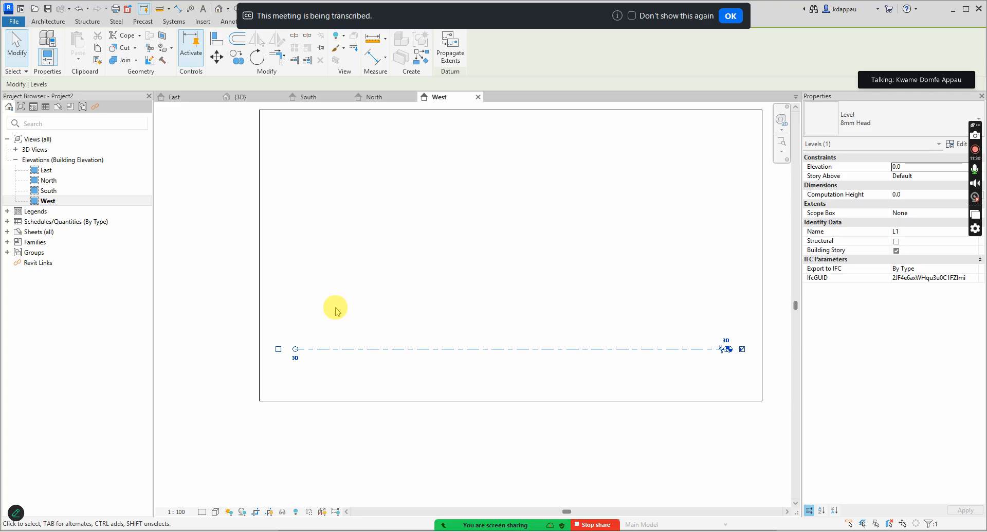
scroll(337, 311, "down", 2)
scroll(599, 335, "up", 5)
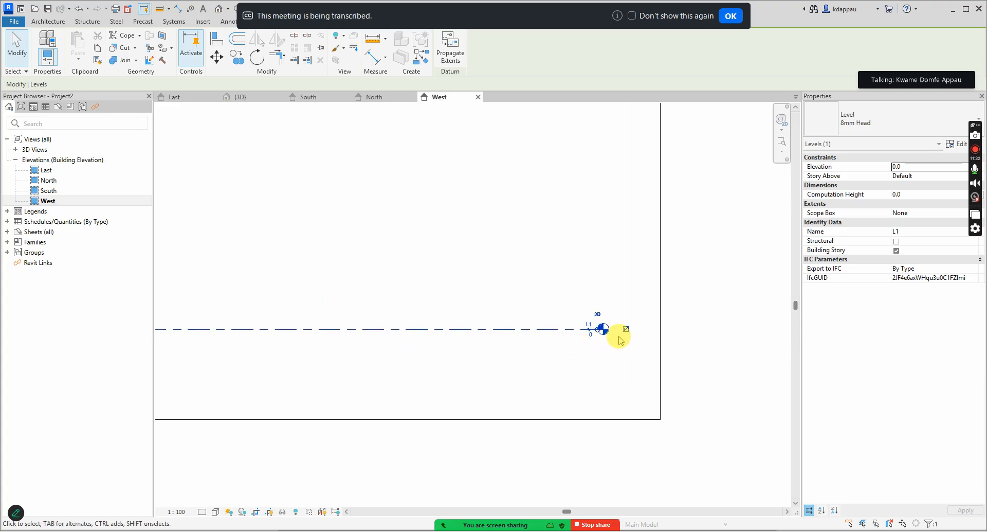
scroll(611, 330, "down", 4)
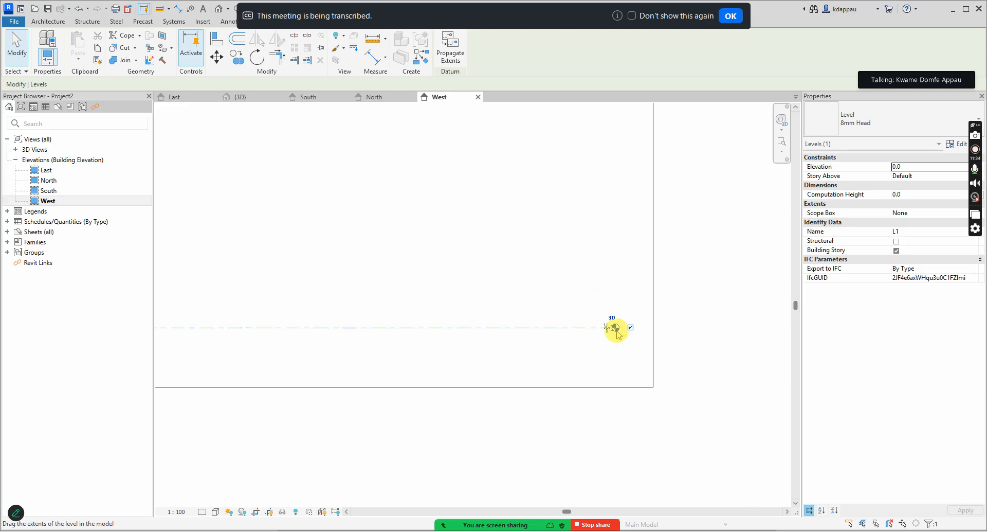
scroll(443, 345, "down", 2)
scroll(283, 343, "up", 4)
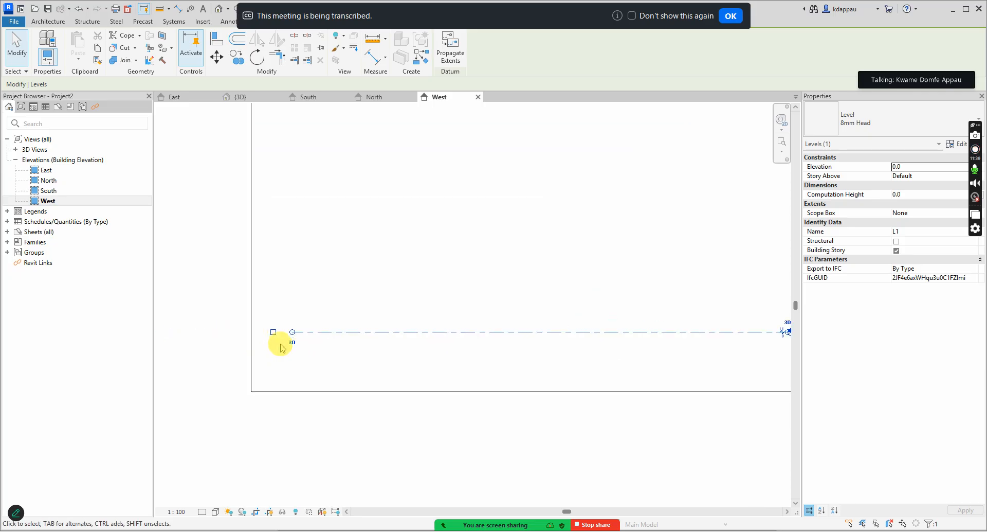
scroll(307, 340, "down", 4)
Shorten level L1 from its left end, and stretch that end out past the crop region's left edge.
left_click_drag(305, 338, 624, 335)
scroll(447, 337, "down", 2)
scroll(531, 341, "down", 2)
scroll(531, 341, "up", 3)
scroll(555, 319, "down", 2)
left_click_drag(525, 316, 221, 315)
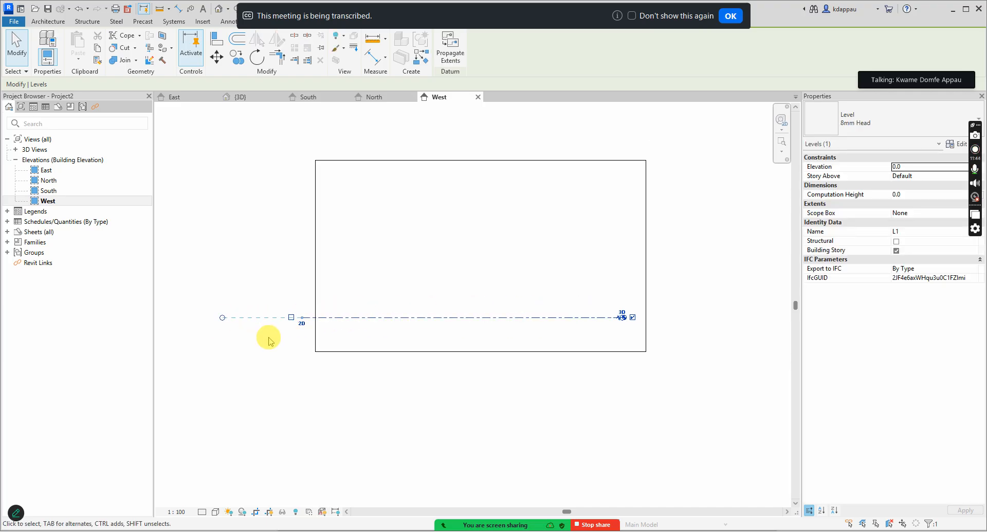
Shorten level L1 from its left end to a short stub beside the level head.
left_click_drag(222, 319, 596, 317)
scroll(601, 320, "up", 2)
scroll(604, 324, "up", 5)
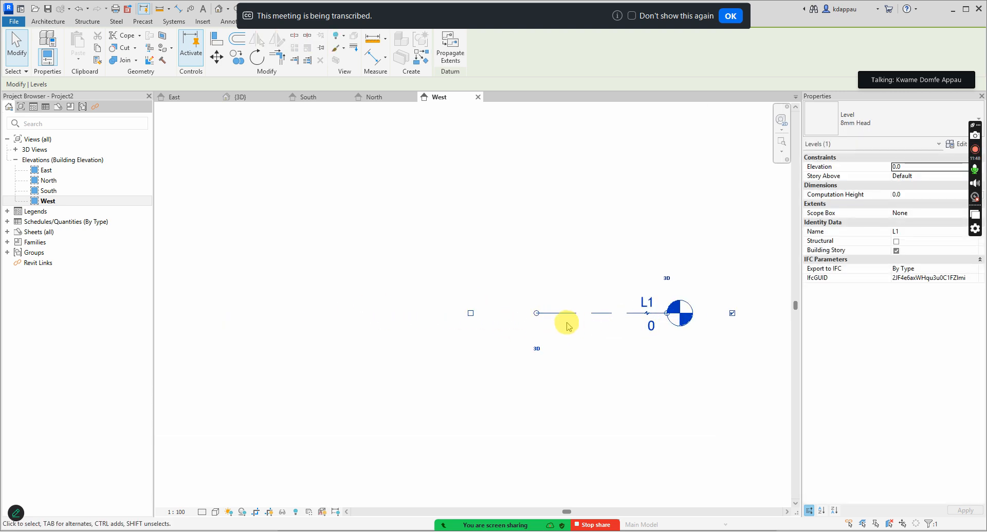
left_click_drag(528, 311, 615, 302)
key("Escape")
scroll(591, 331, "up", 3)
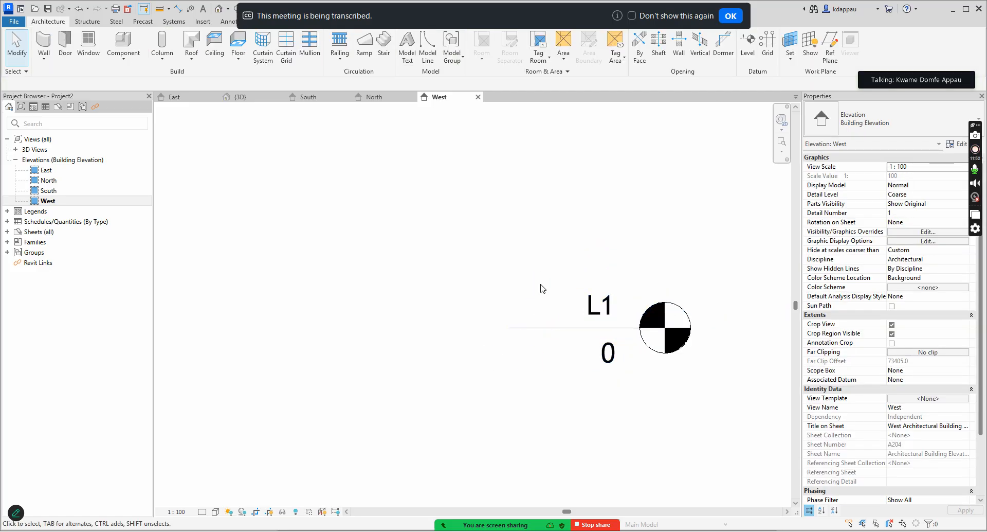
Extend the left end of level L1 away from its head, keeping the line inside the crop region, and deselect it.
scroll(610, 360, "down", 5)
left_click(590, 335)
left_click_drag(590, 335, 242, 319)
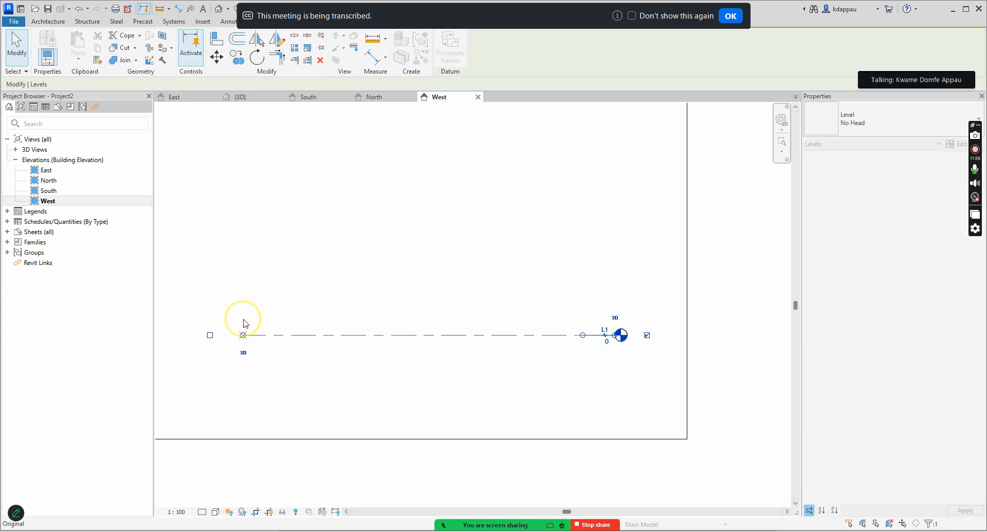
left_click(260, 296)
left_click(393, 351)
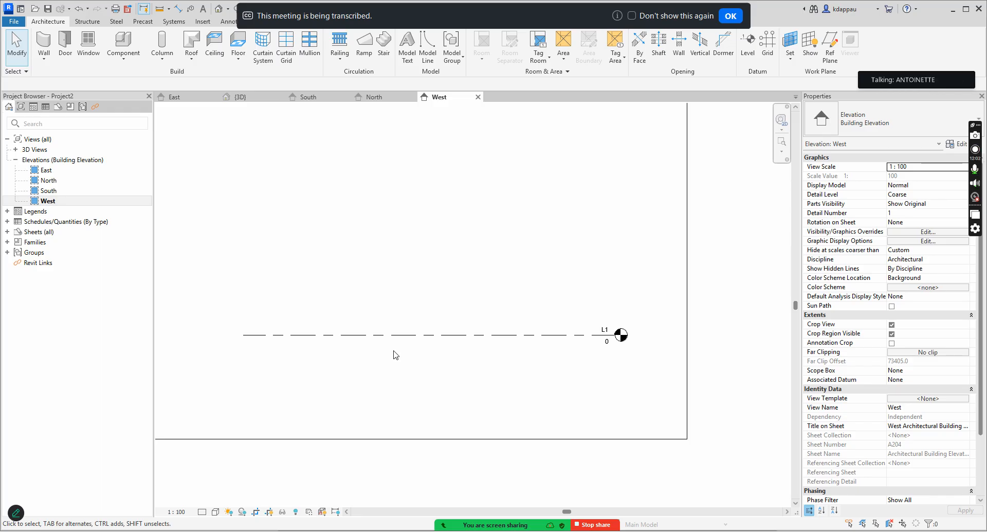
Select level L1 and toggle the bubble at its right end off and back on.
scroll(418, 375, "down", 1)
scroll(468, 334, "up", 2)
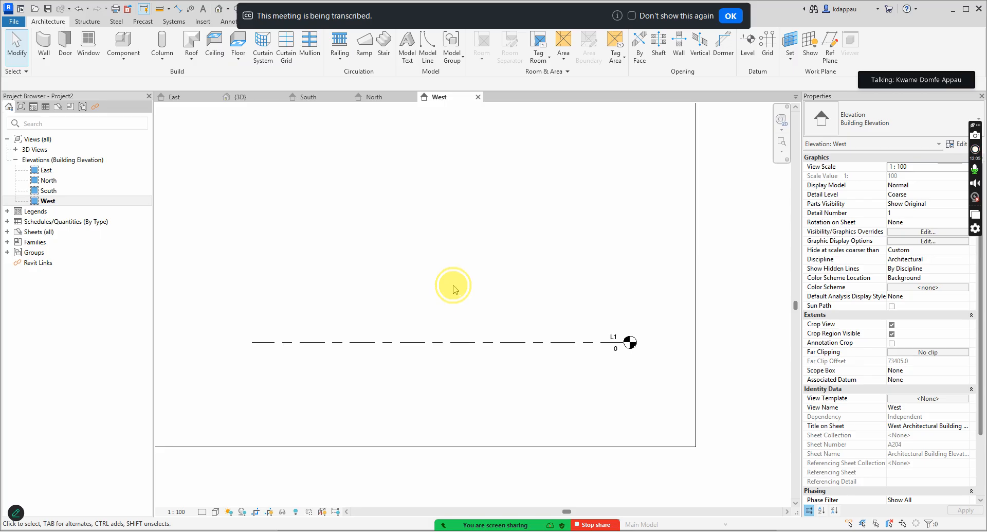
left_click(570, 343)
scroll(624, 340, "up", 1)
left_click_drag(569, 285, 663, 420)
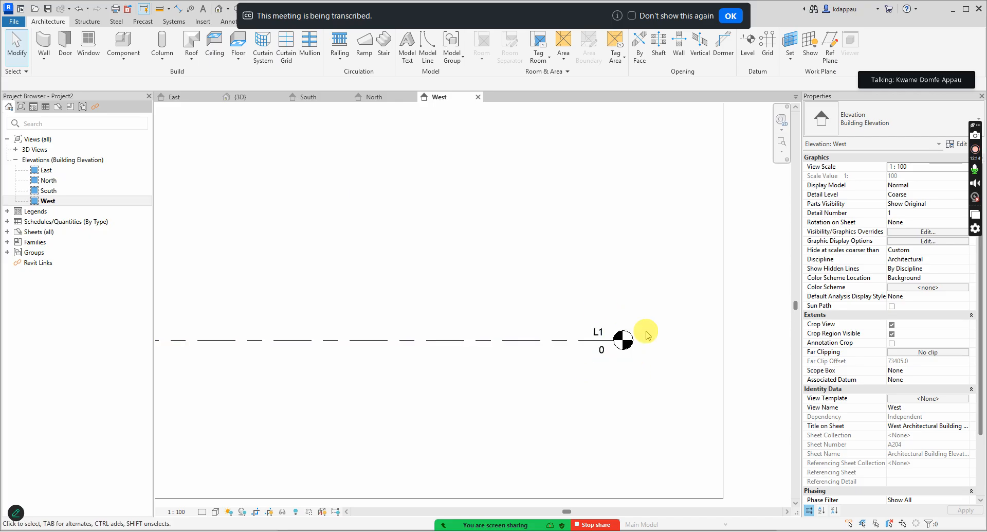
scroll(624, 343, "down", 2)
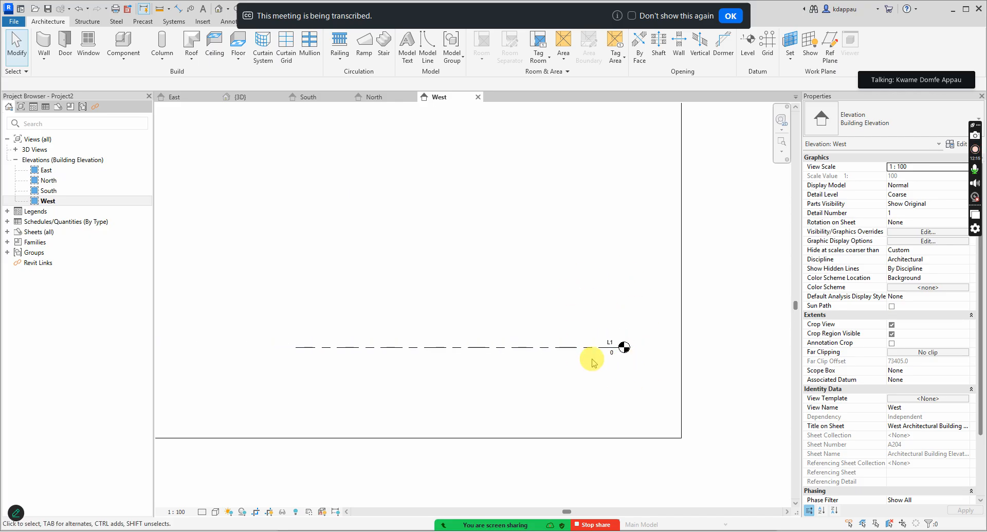
left_click(560, 347)
scroll(637, 360, "up", 2)
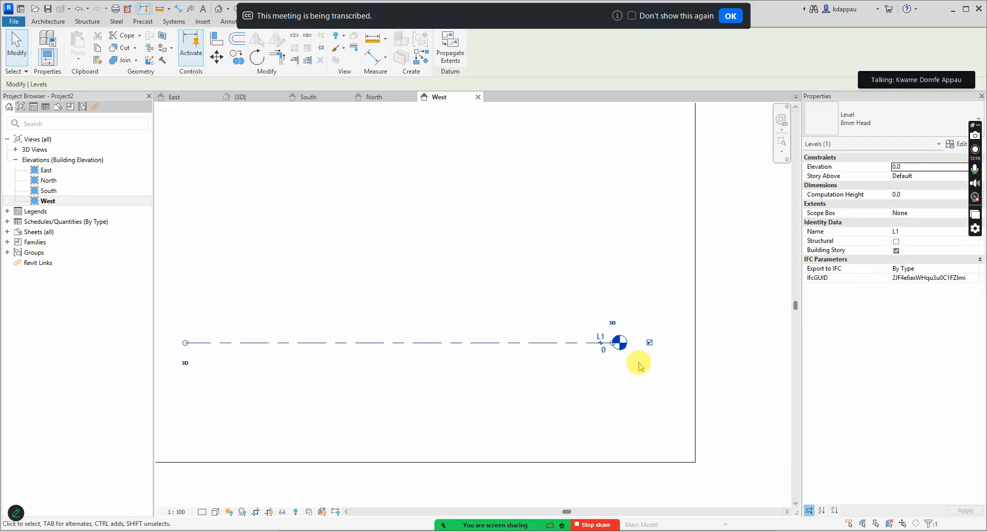
left_click(653, 336)
left_click(653, 336)
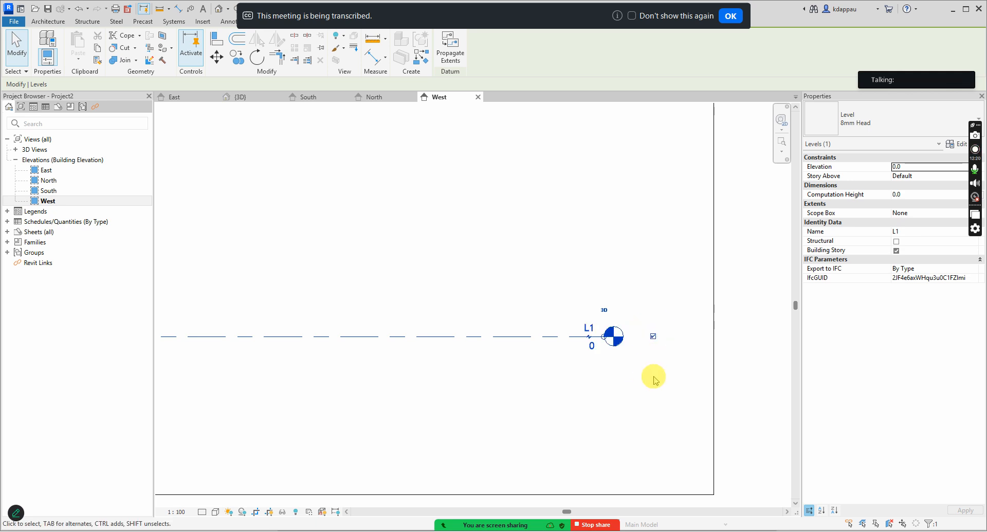
Show the level bubble at the left end of L1, toggling it off and on again.
scroll(589, 330, "down", 3)
scroll(462, 342, "up", 4)
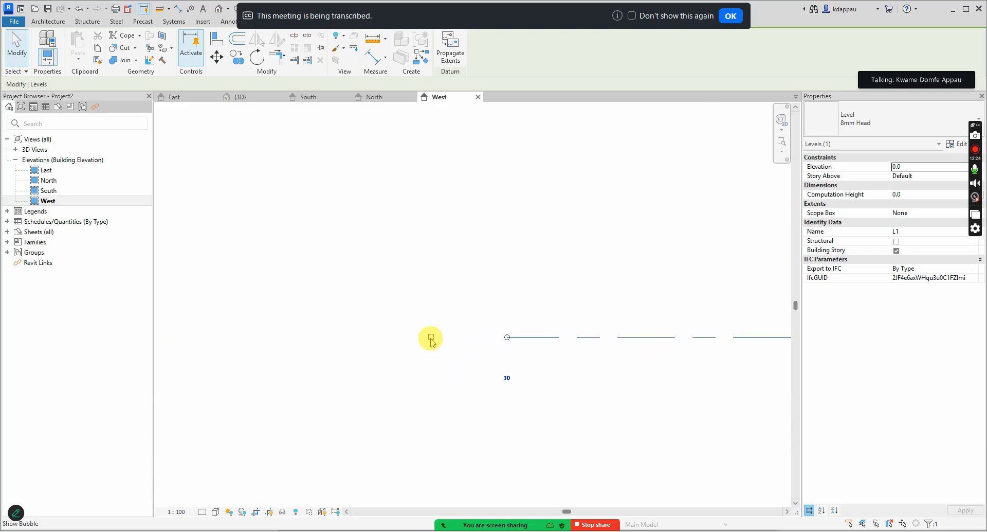
left_click(432, 338)
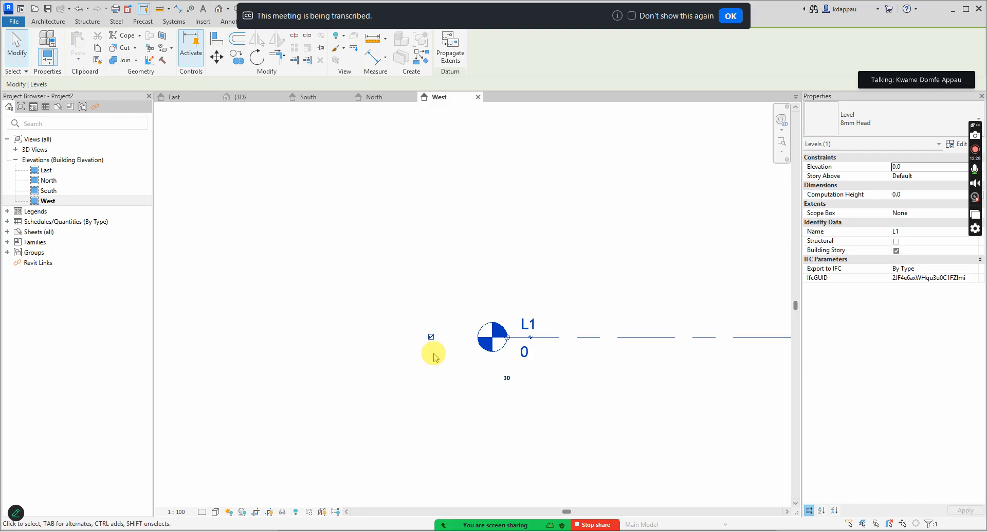
left_click(432, 337)
left_click(432, 337)
scroll(367, 342, "down", 2)
scroll(366, 341, "down", 2)
scroll(434, 351, "up", 3)
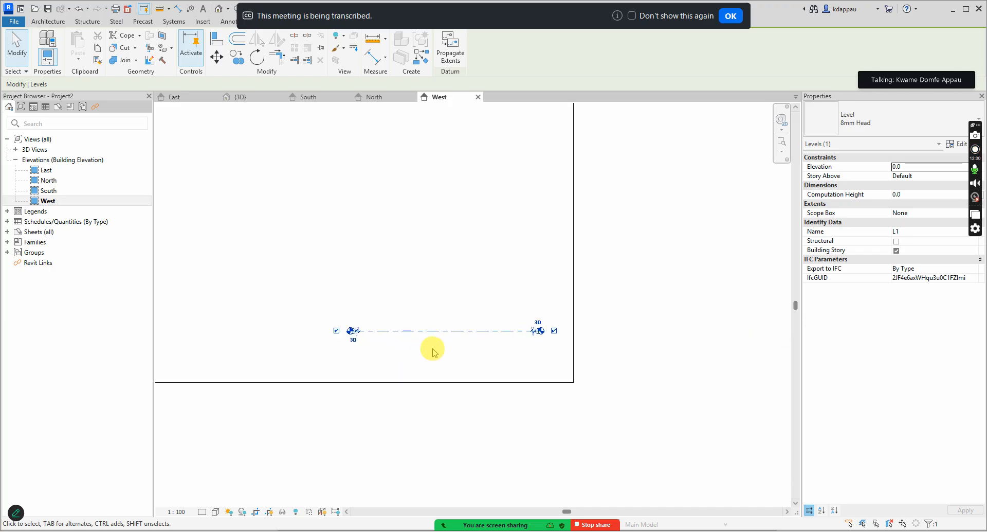
Hide the bubbles at both ends of level L1 and deselect it.
left_click(576, 327)
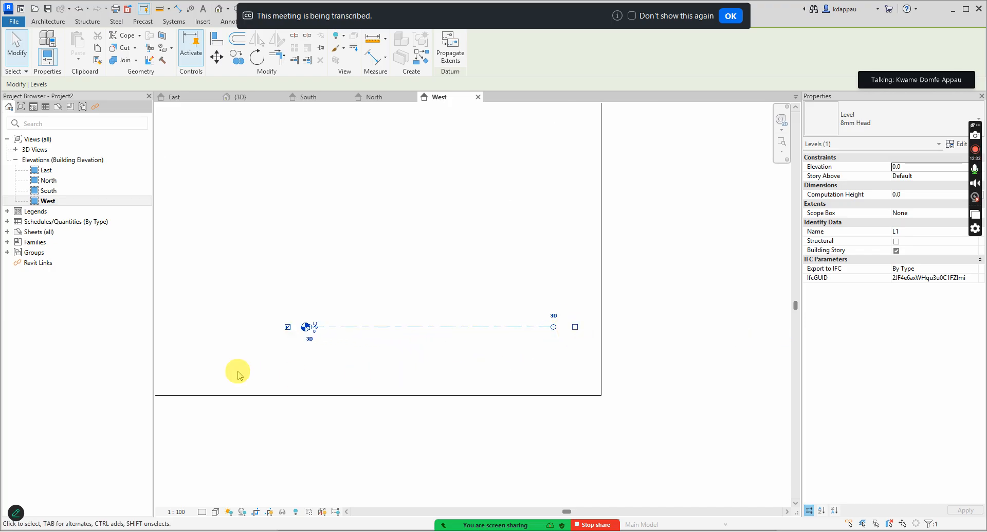
left_click(287, 330)
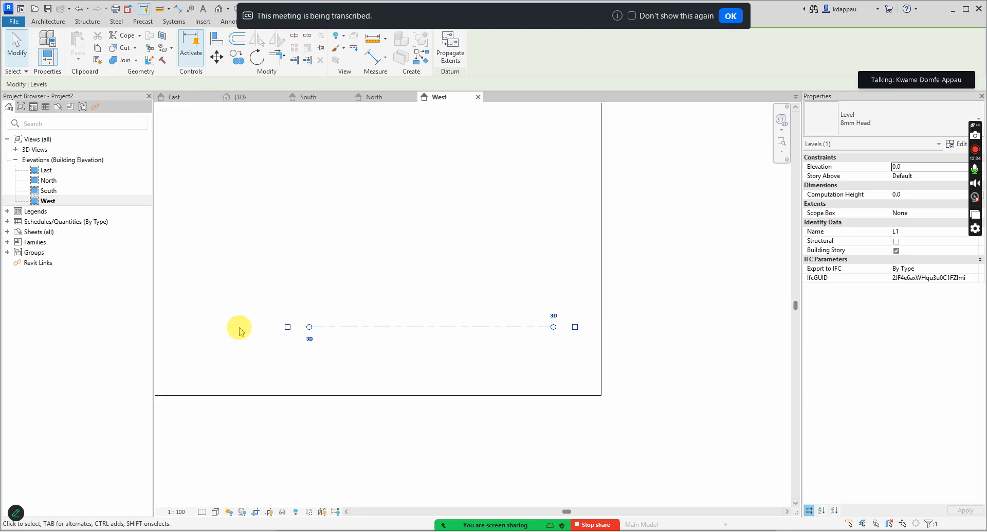
left_click(262, 303)
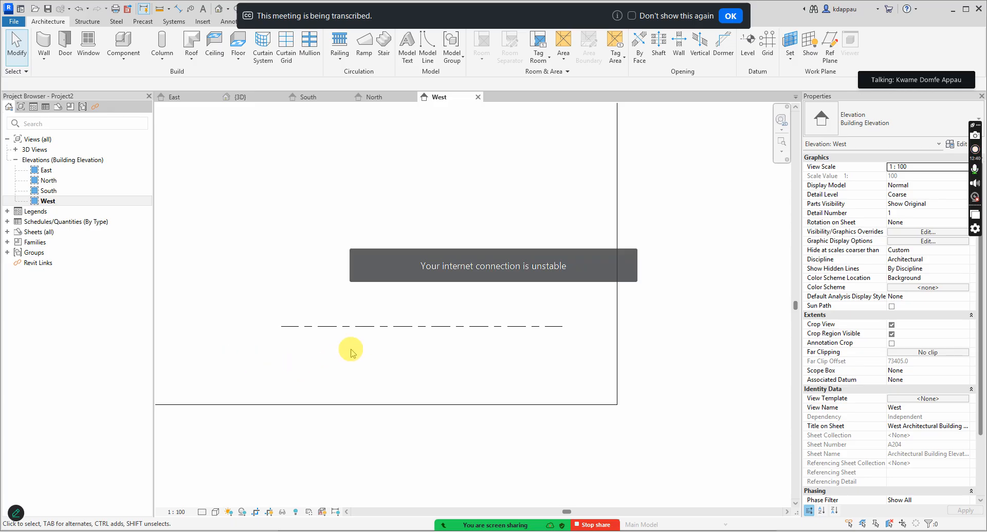
Select level L1, show the bubble at its left end only, and deselect it.
left_click(344, 327)
scroll(442, 339, "down", 5)
scroll(325, 335, "up", 6)
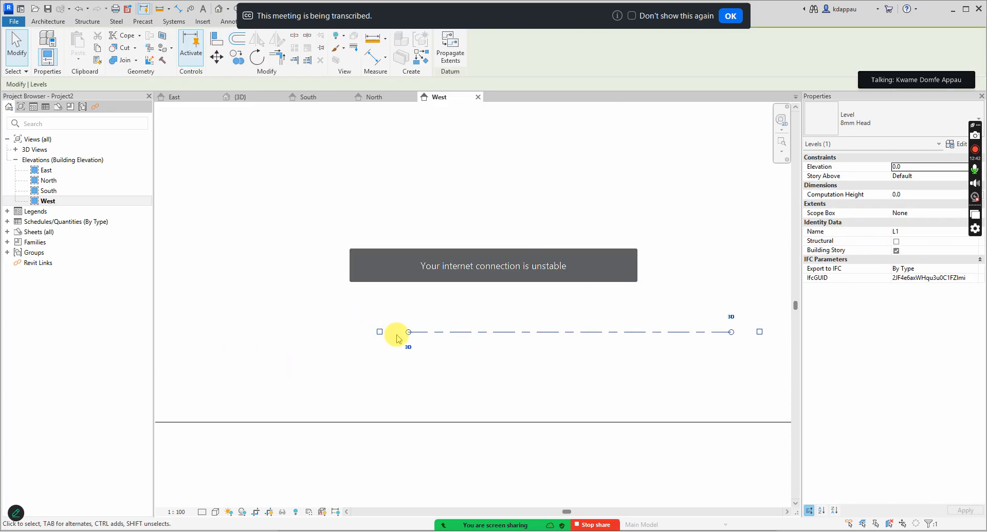
left_click_drag(381, 333, 280, 327)
scroll(242, 330, "down", 2)
scroll(276, 325, "up", 1)
scroll(270, 319, "up", 4)
left_click(289, 286)
Examine the L1 name, elevation value and symbol of the level head at the left end.
scroll(289, 286, "up", 2)
scroll(260, 336, "up", 2)
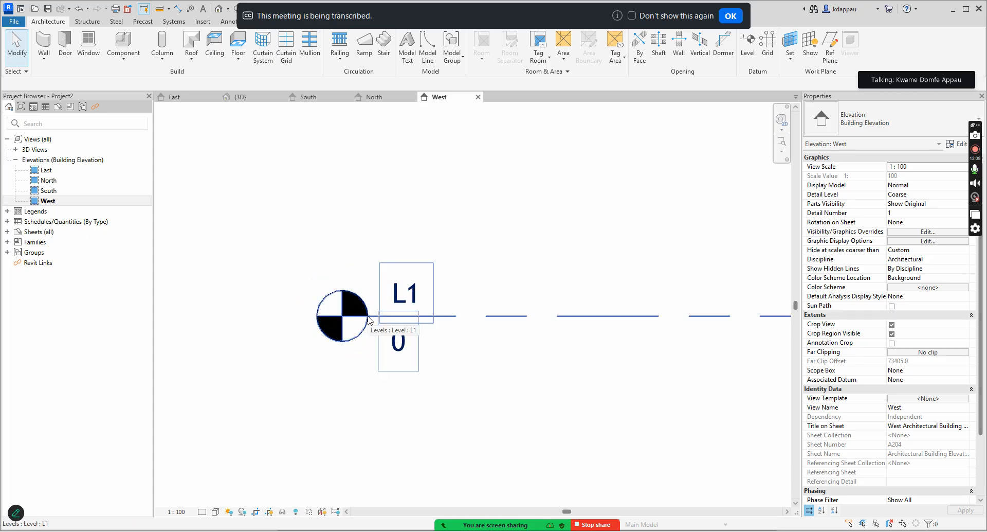
scroll(322, 308, "down", 2)
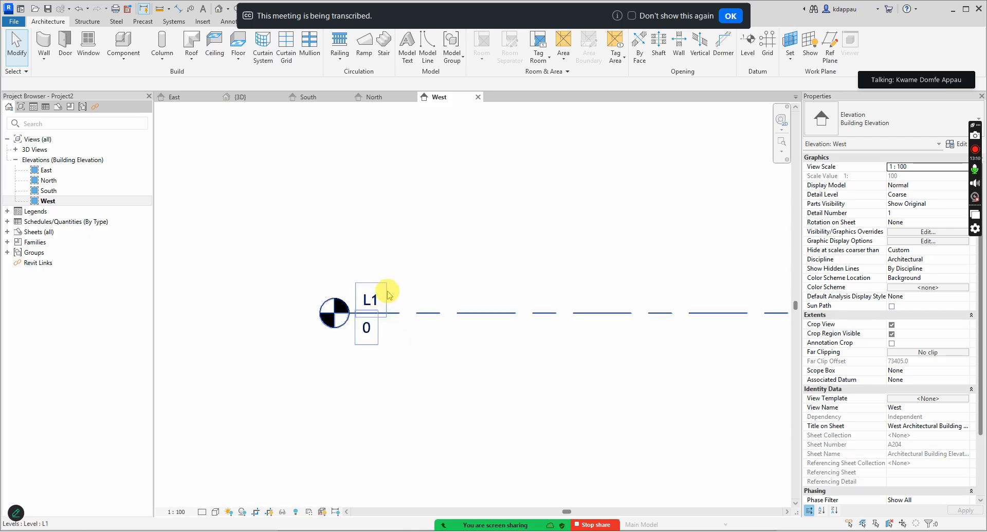
scroll(335, 346, "up", 3)
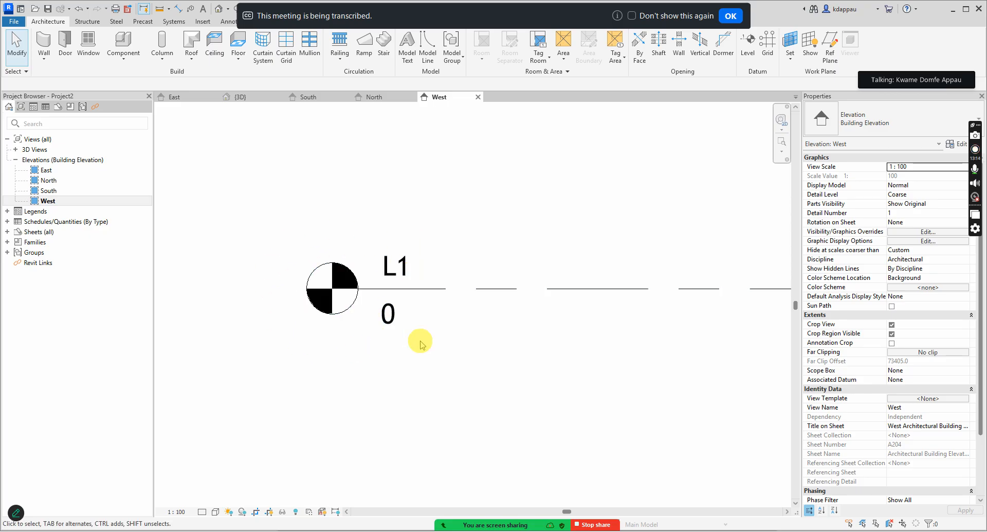
scroll(349, 357, "down", 2)
scroll(329, 339, "up", 3)
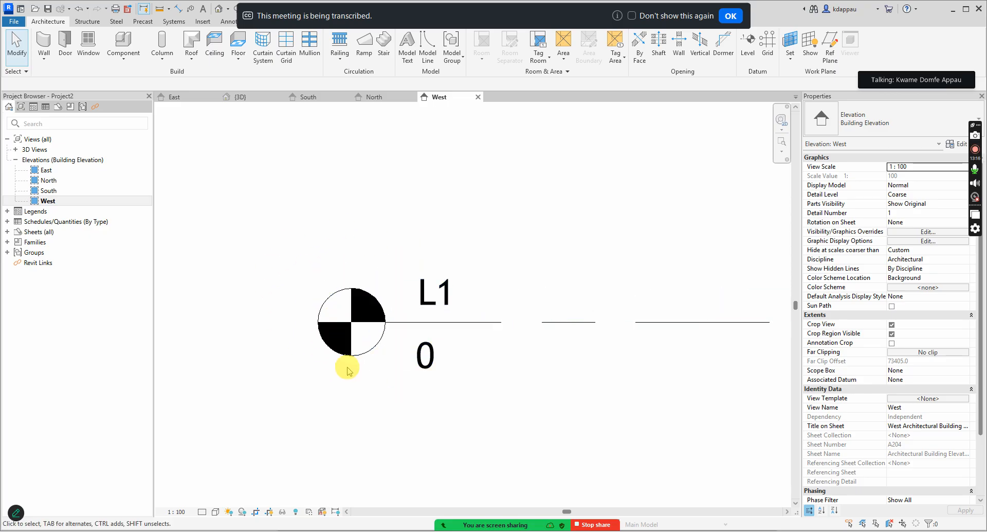
scroll(345, 369, "down", 2)
scroll(303, 378, "down", 2)
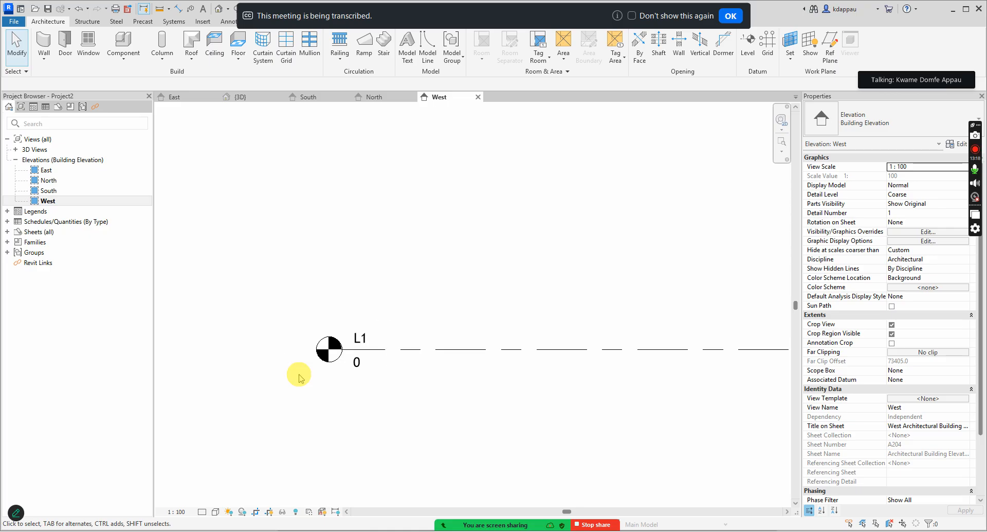
Inspect the level head at the left end of L1, selecting and deselecting the level.
scroll(288, 357, "down", 1)
scroll(293, 352, "up", 3)
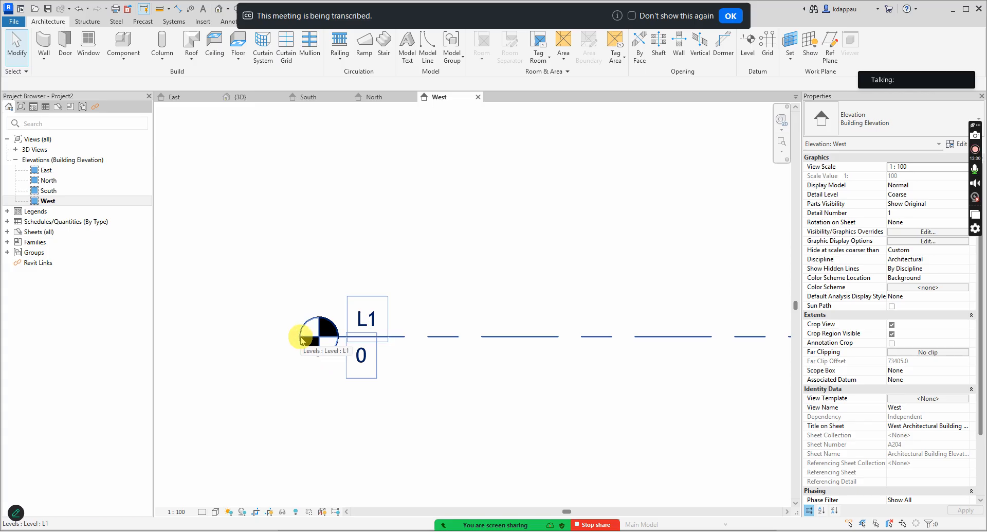
mouse_move(512, 523)
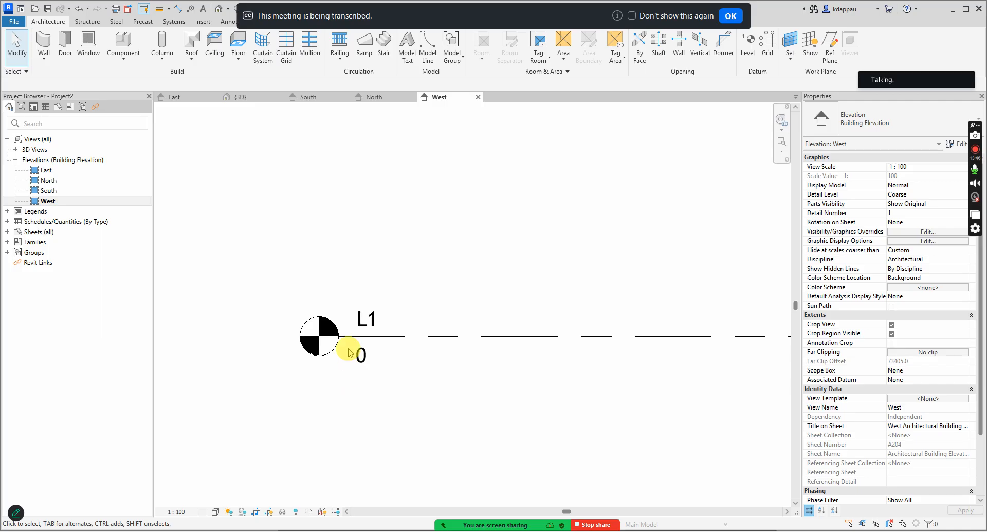
left_click(280, 336)
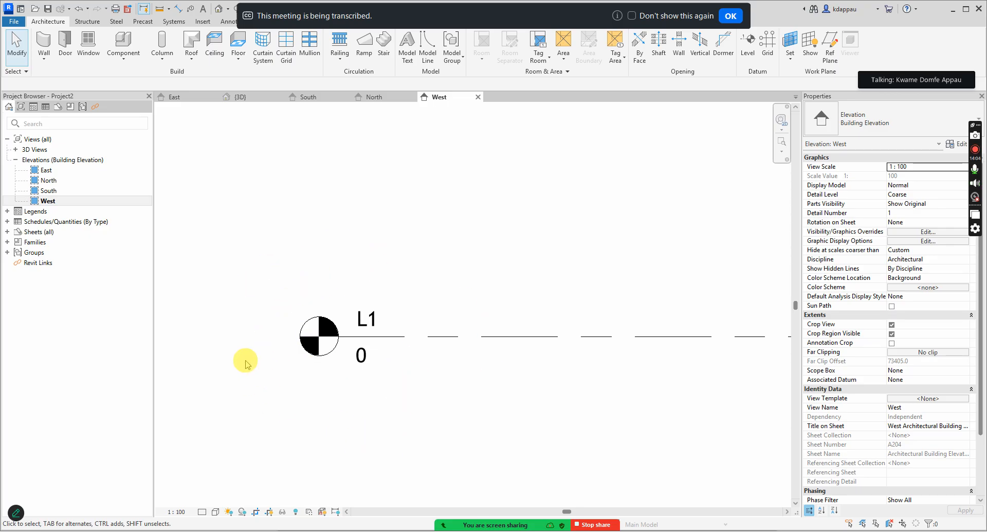
left_click(398, 336)
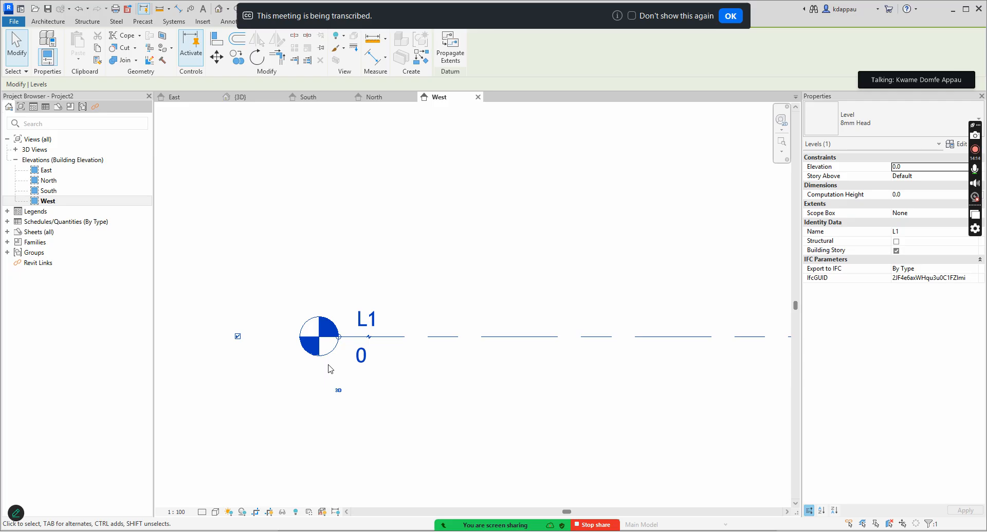
left_click(326, 357)
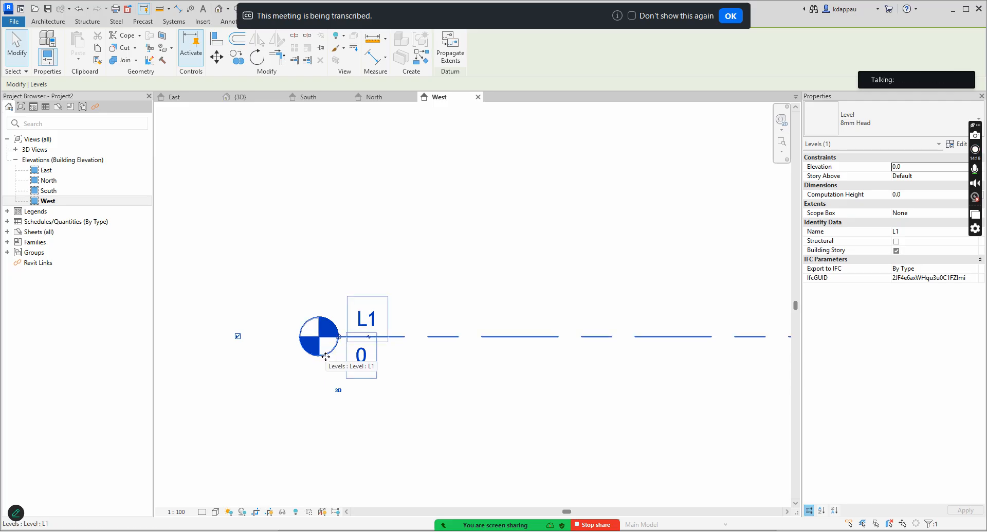
left_click(326, 357)
left_click(315, 282)
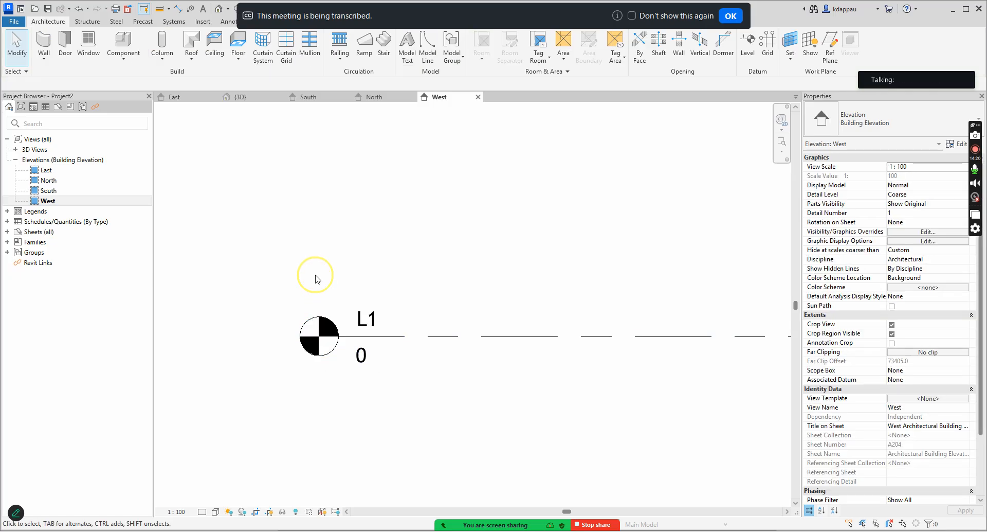
left_click(320, 352)
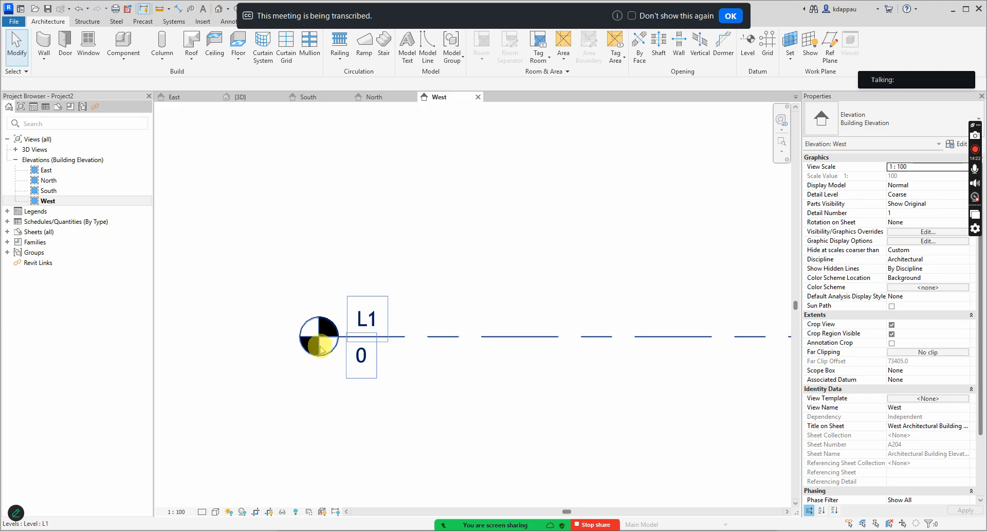
left_click(307, 401)
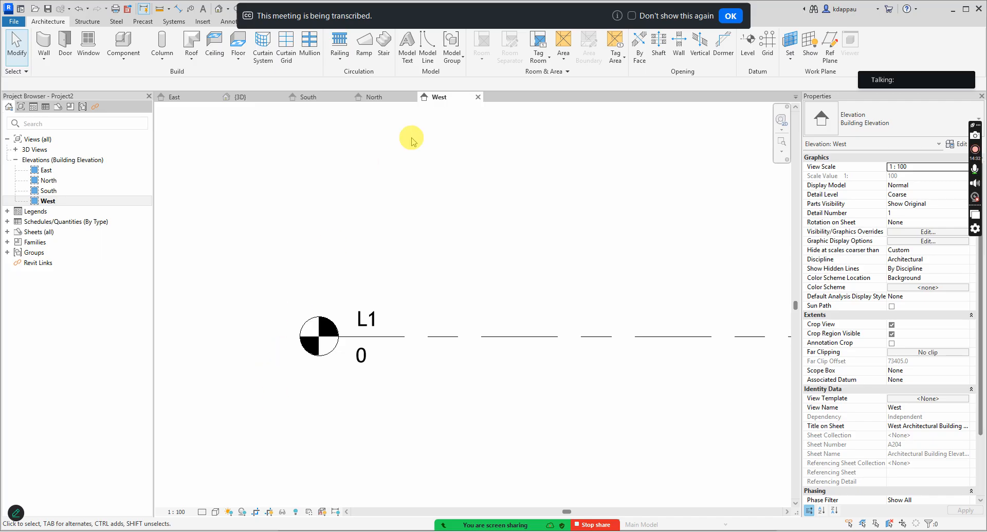
Dismiss the meeting transcription notice and open the participants list in Zoom.
left_click(731, 16)
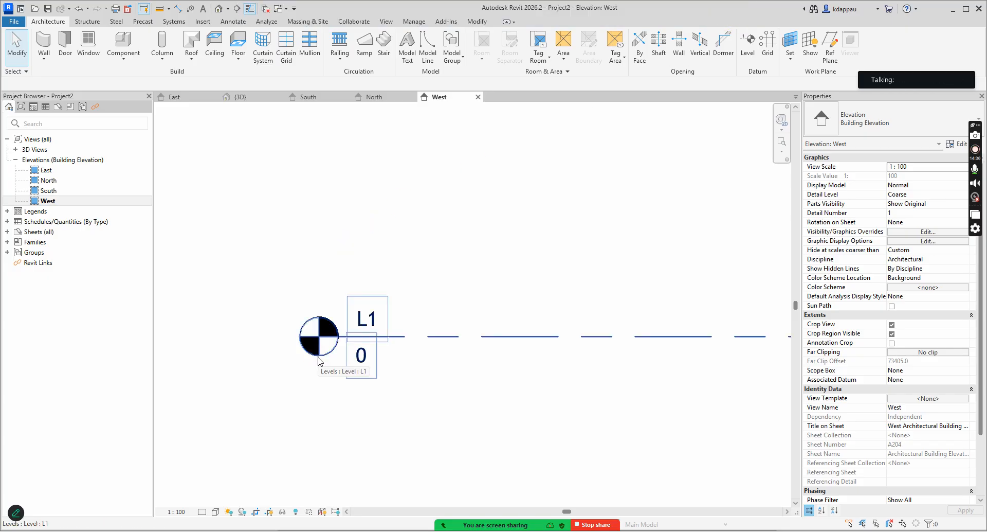
mouse_move(500, 525)
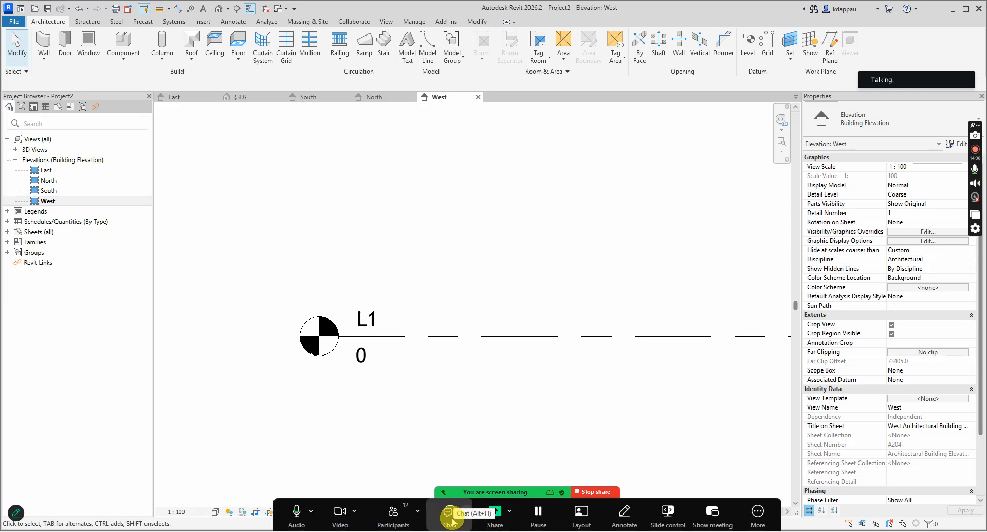
left_click(418, 511)
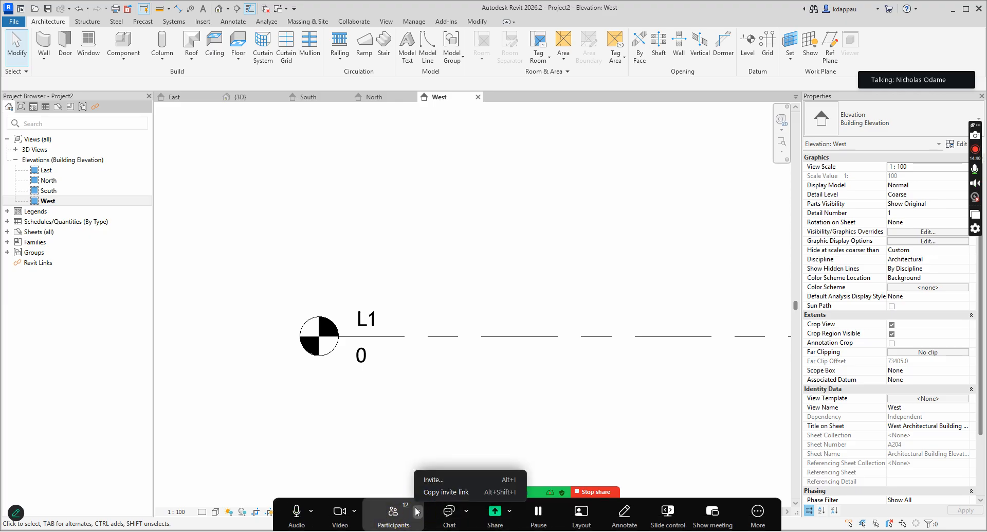
left_click(393, 512)
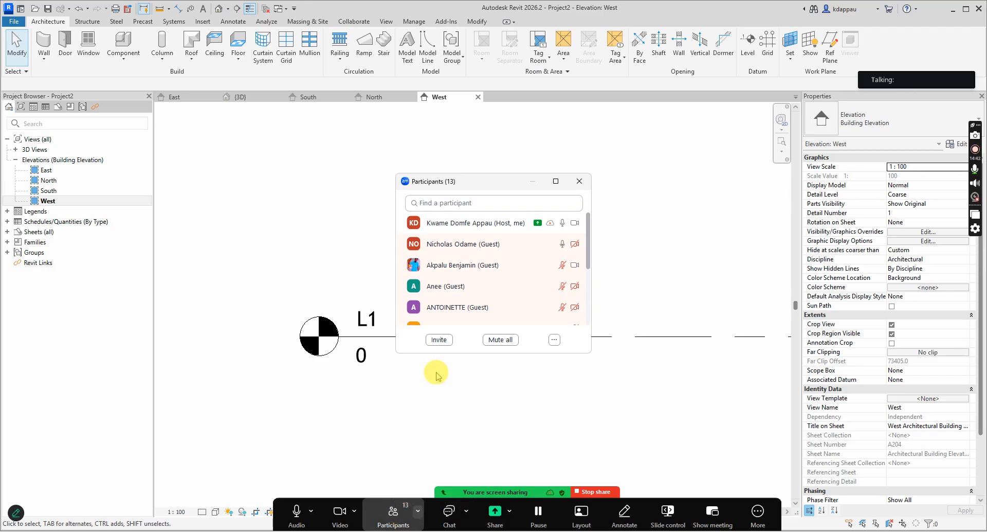
Look through the meeting participants list from beginning to end and back, checking each participant's microphone status.
mouse_move(453, 260)
scroll(463, 267, "down", 8)
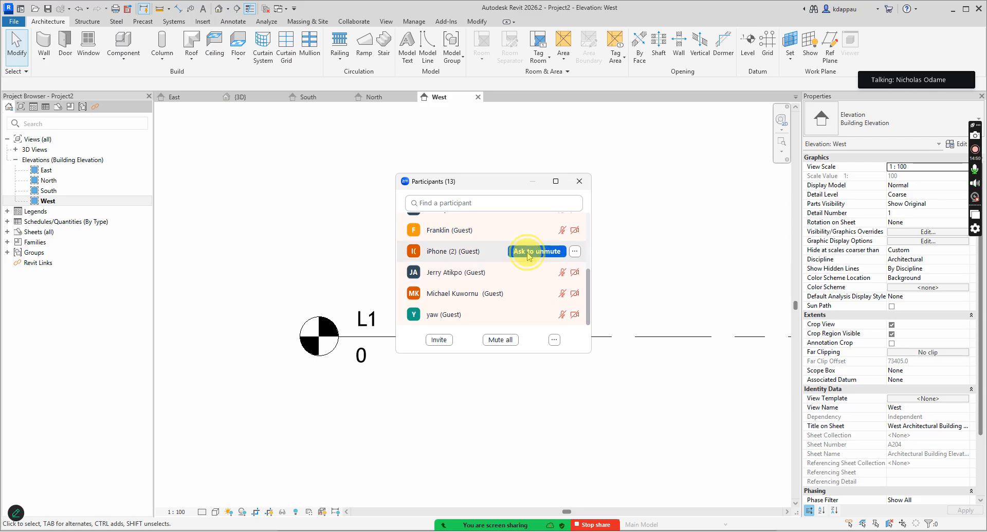
scroll(527, 242, "up", 1)
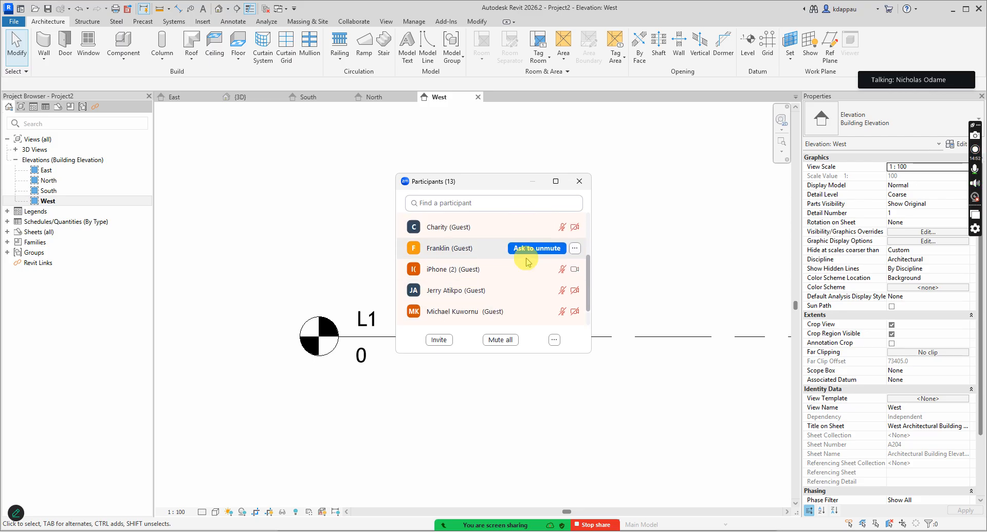
scroll(527, 263, "up", 1)
left_click(529, 265)
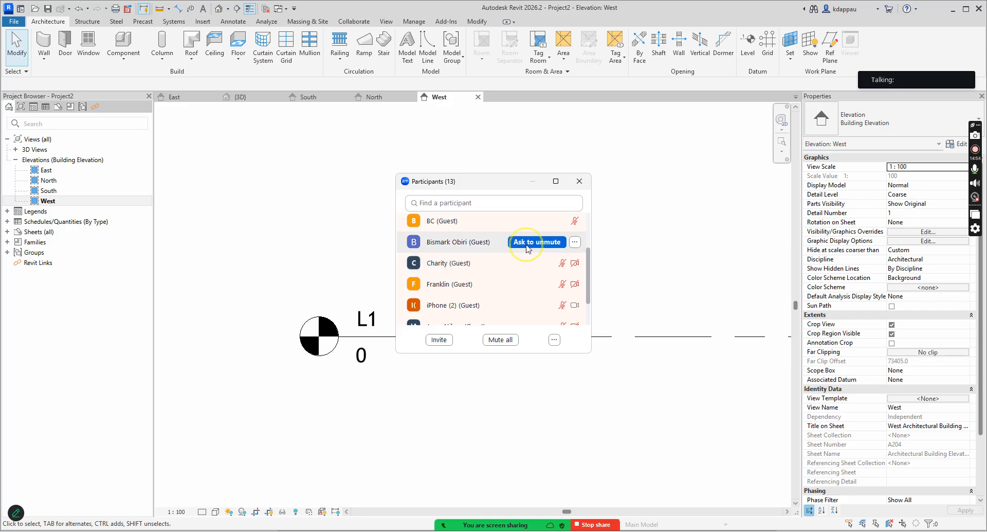
scroll(528, 248, "up", 1)
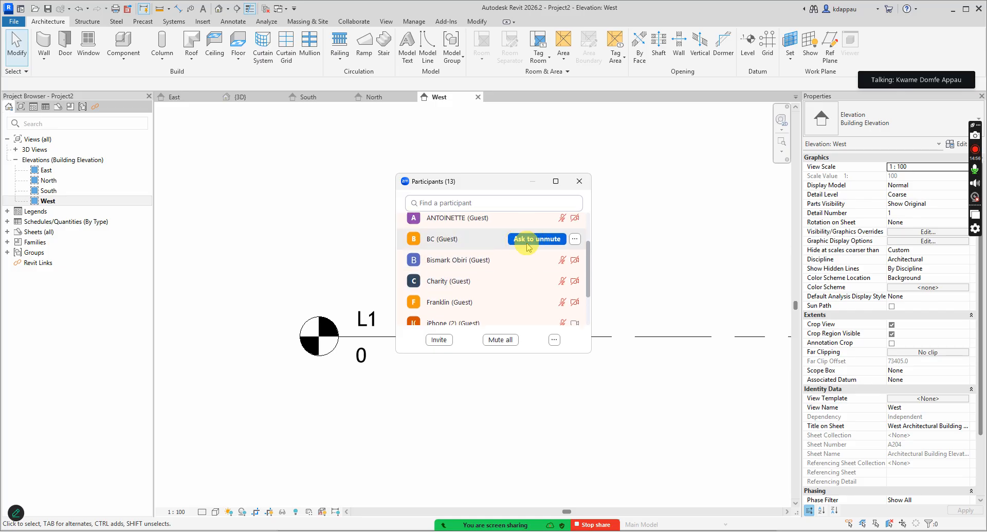
scroll(528, 248, "up", 3)
scroll(528, 247, "up", 1)
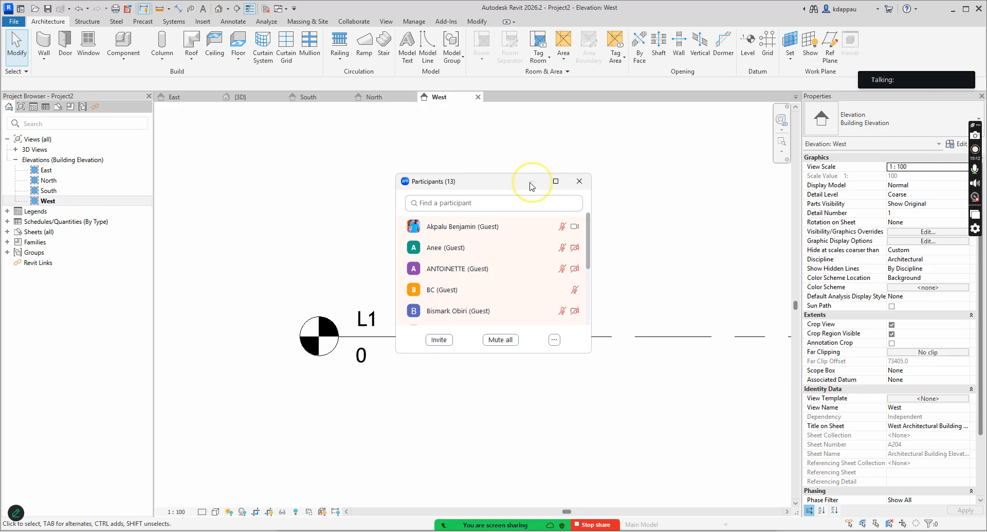
Reopen the meeting participants list and move its window clear of the L1 level head.
mouse_move(450, 512)
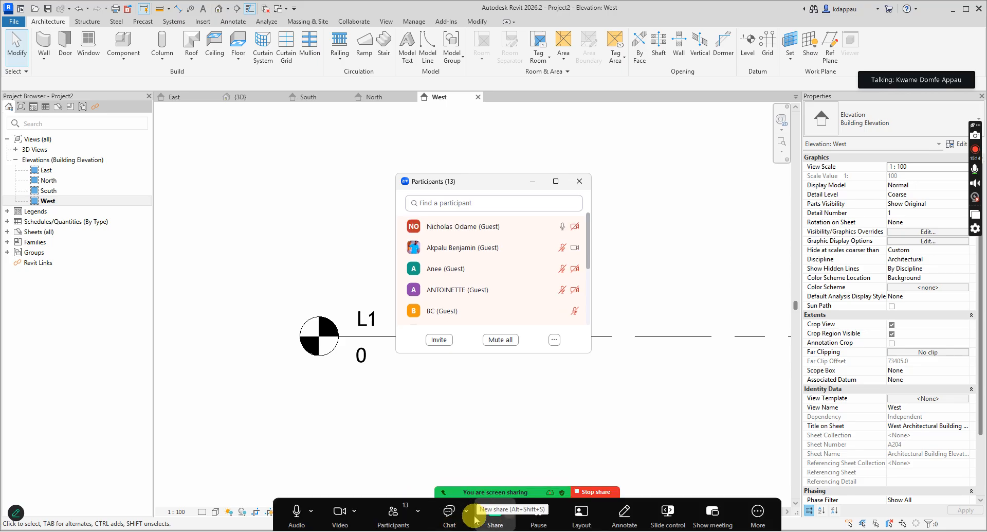
left_click(394, 512)
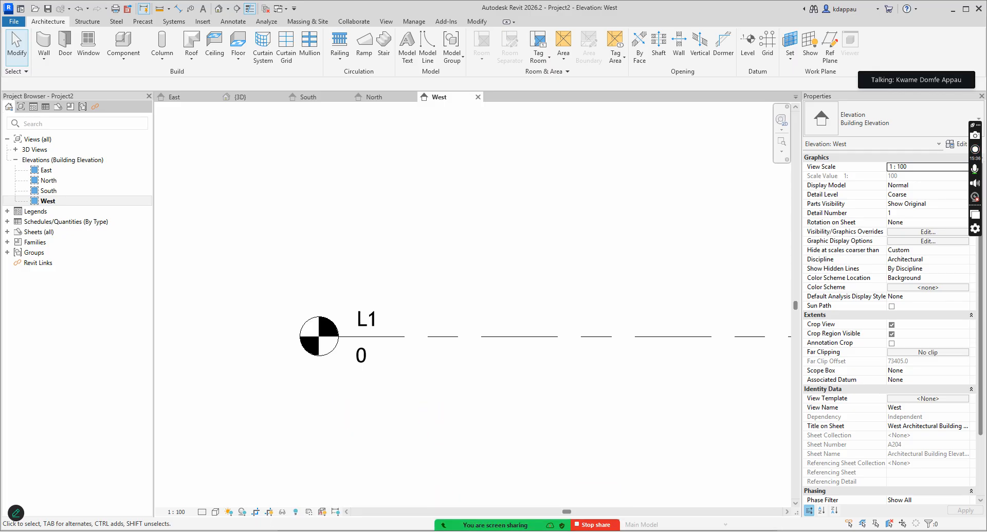
left_click(414, 511)
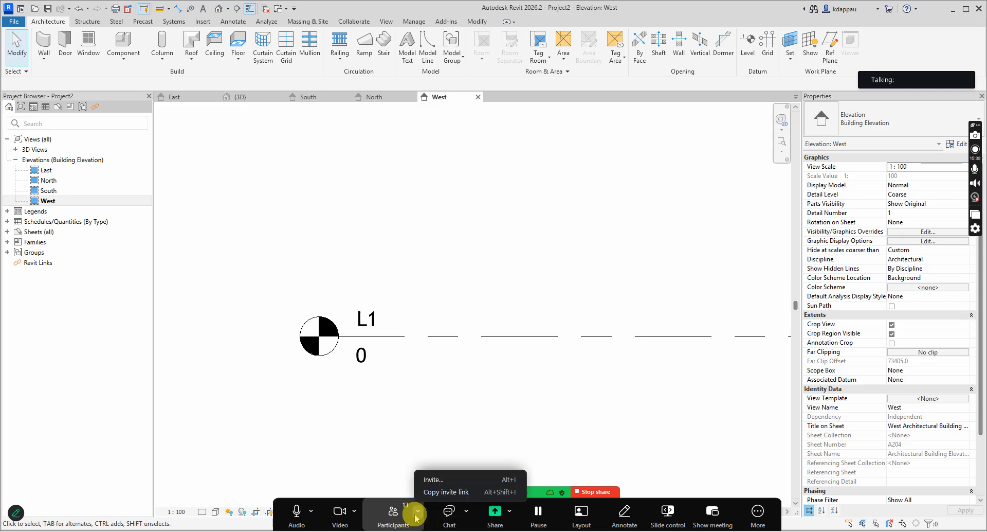
left_click(394, 513)
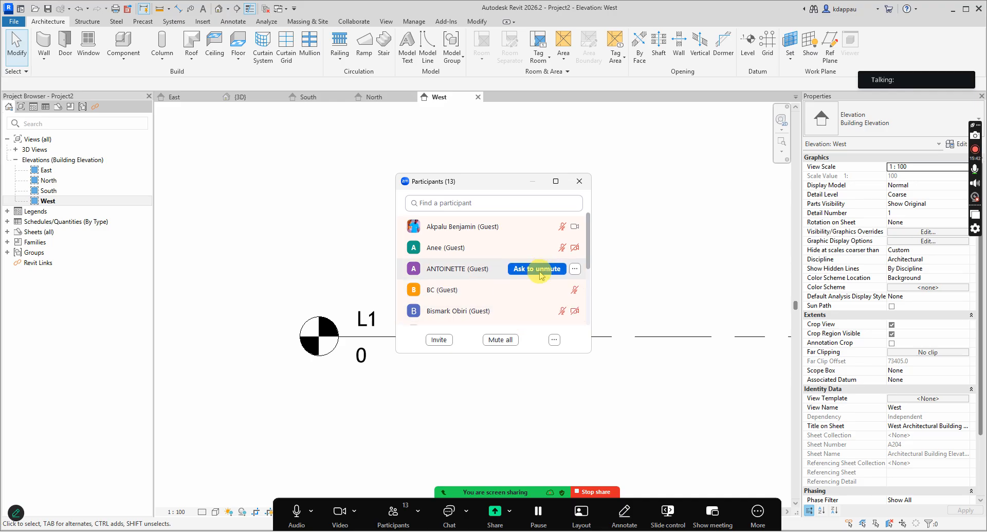
scroll(547, 270, "down", 5)
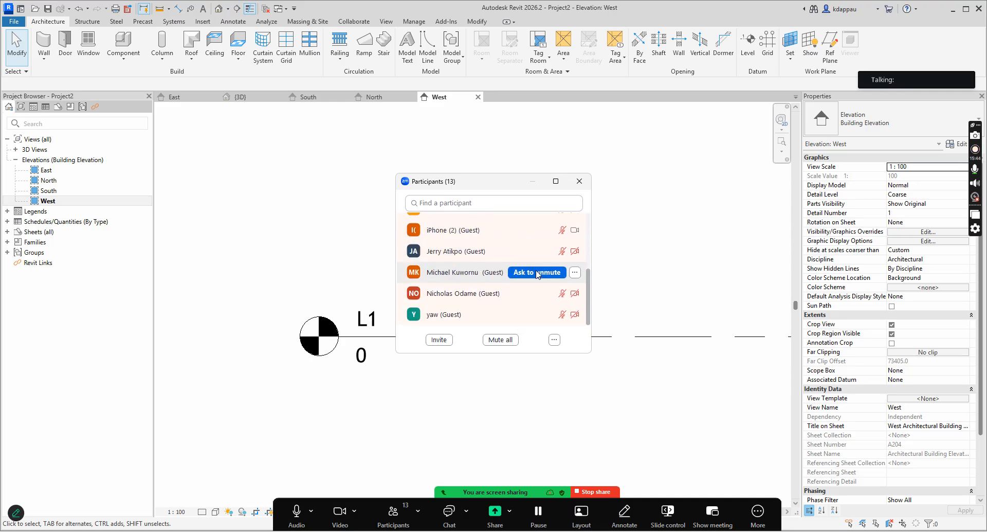
scroll(536, 273, "up", 1)
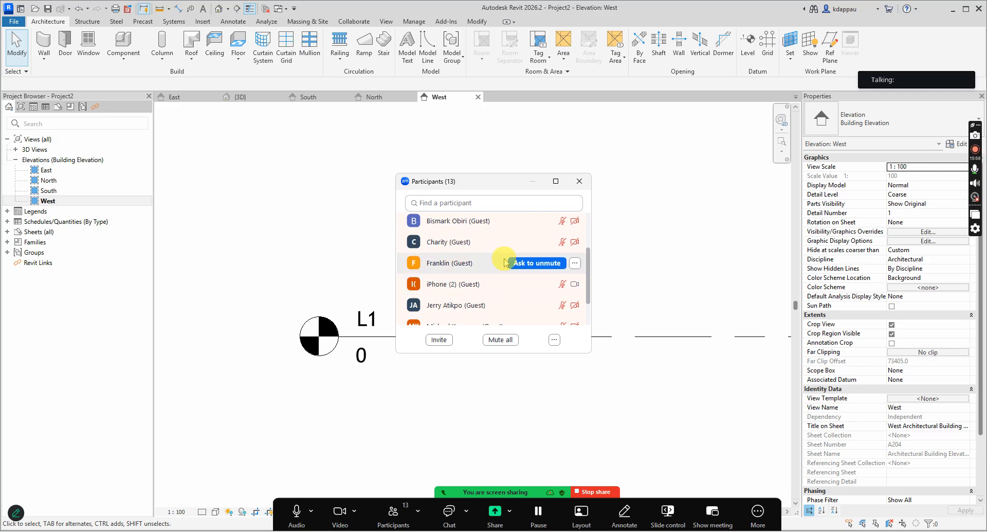
scroll(507, 260, "down", 4)
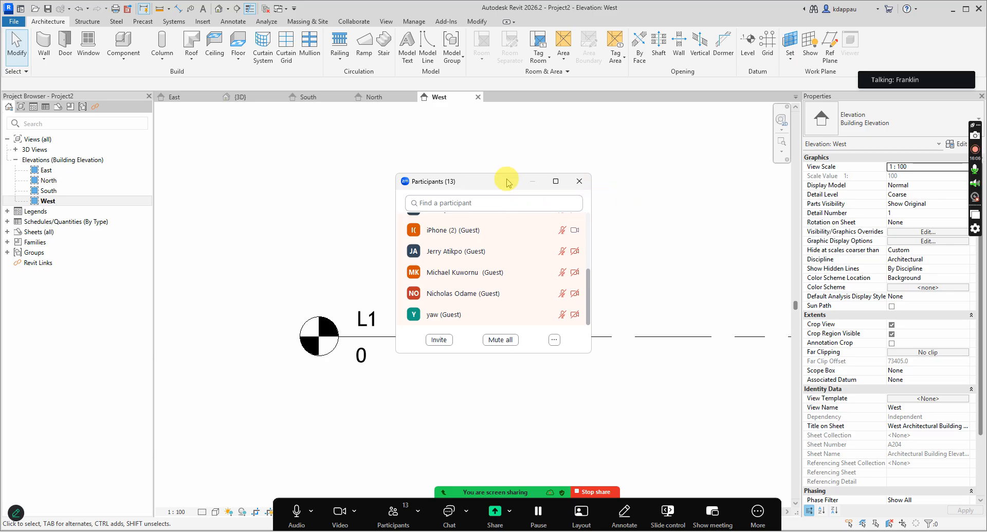
left_click_drag(509, 182, 633, 415)
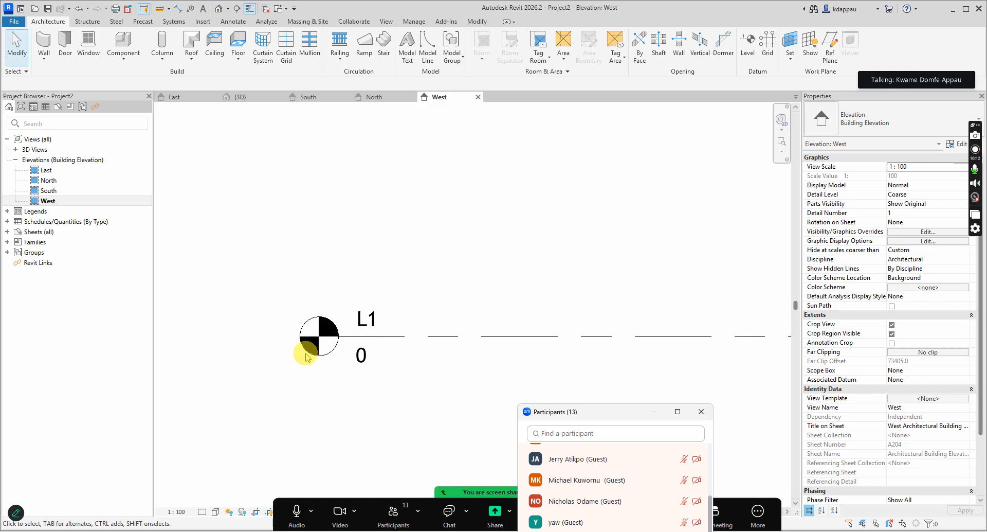
Examine the L1 level head in the Revit West elevation up close, including its circular symbol, name and elevation value.
scroll(306, 356, "up", 5)
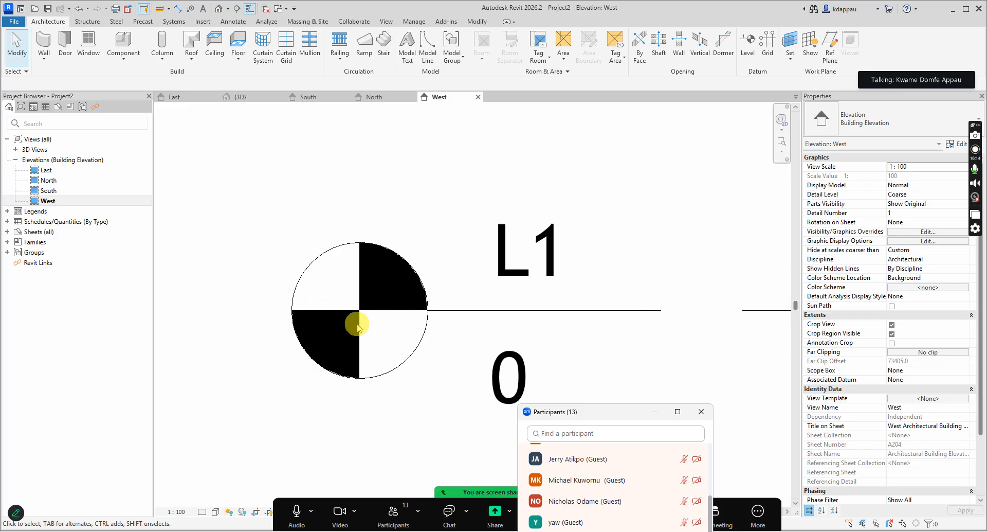
scroll(357, 325, "down", 2)
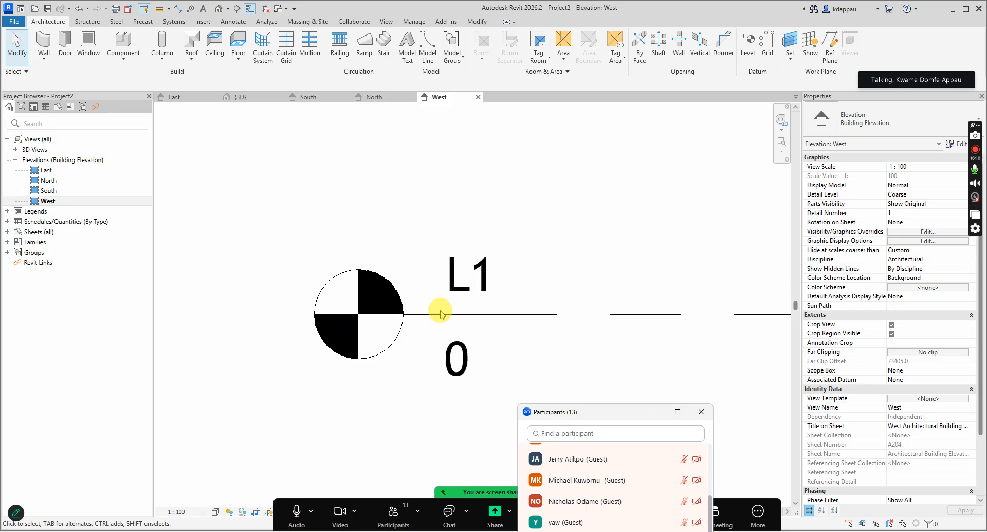
scroll(403, 344, "down", 1)
scroll(403, 343, "down", 1)
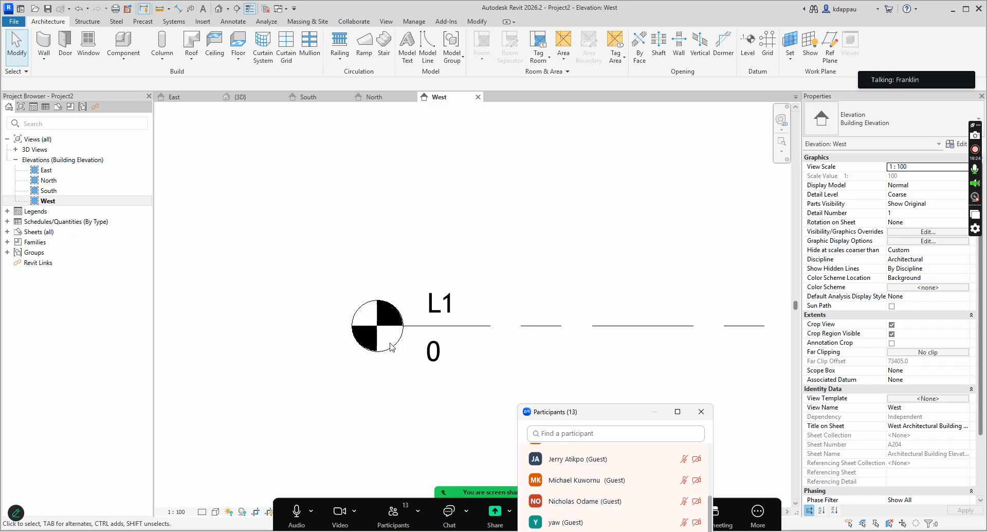
left_click(388, 362)
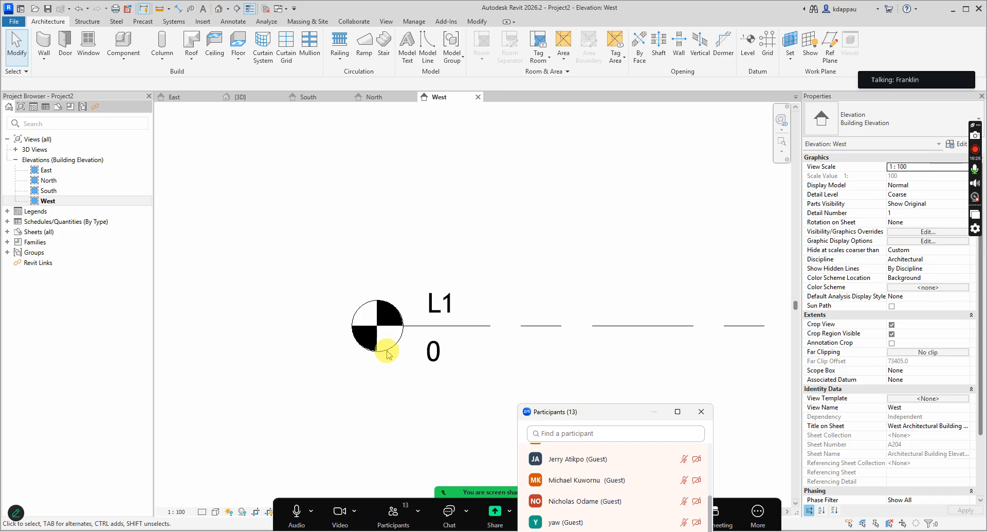
scroll(348, 329, "down", 1)
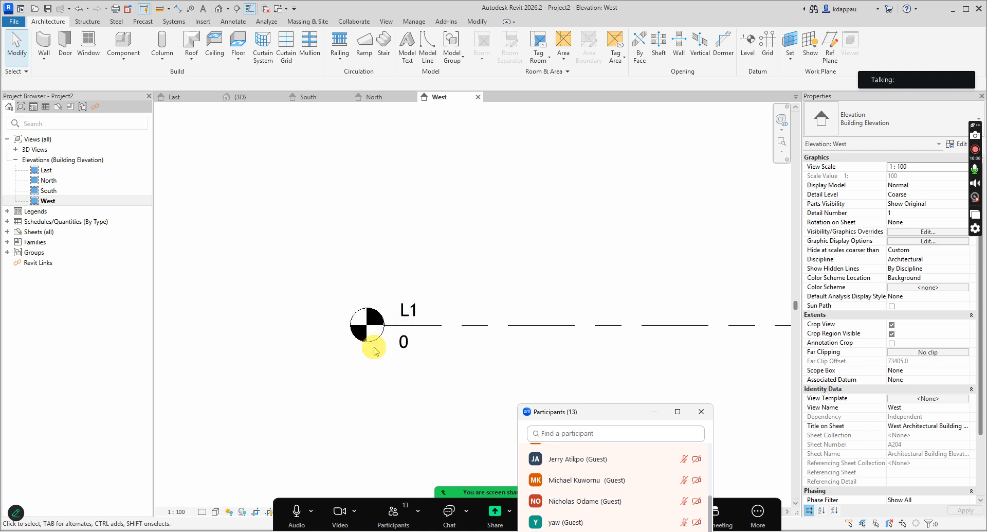
scroll(369, 327, "down", 2)
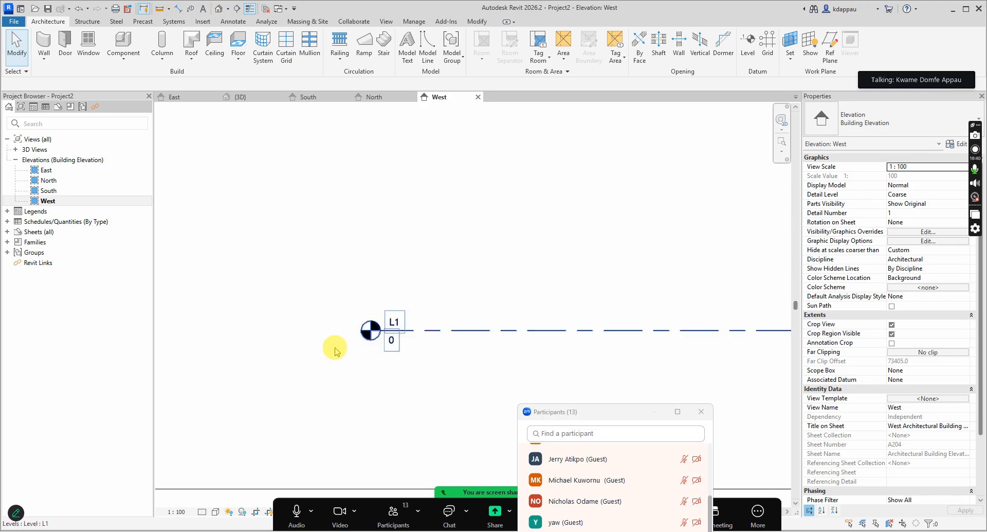
Select level L1 and hide the bubble at its left end, restoring it straight after.
left_click(439, 330)
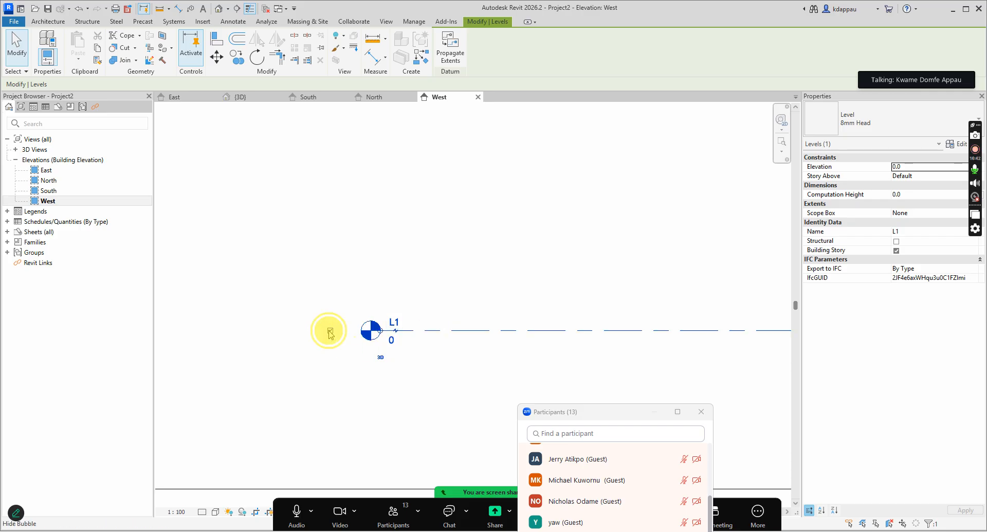
left_click(330, 330)
left_click(330, 330)
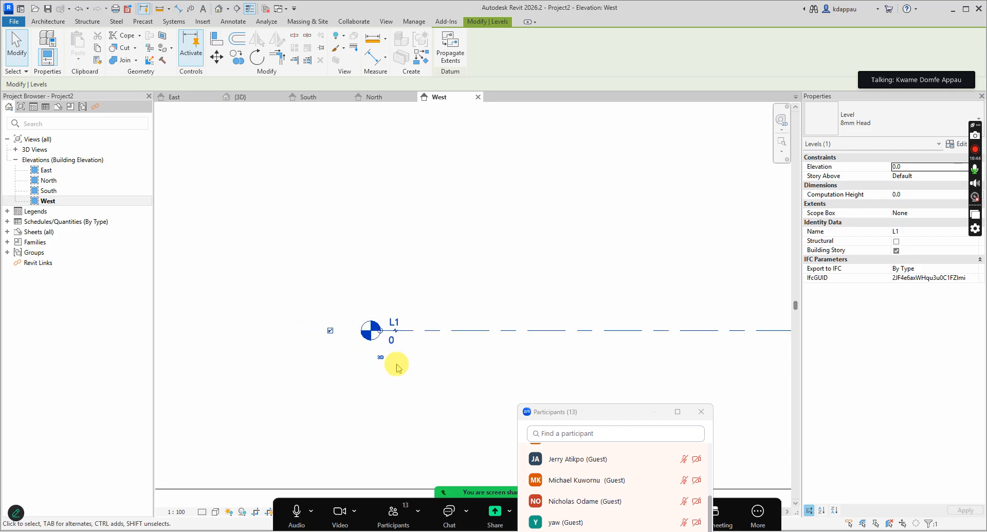
scroll(375, 353, "up", 1)
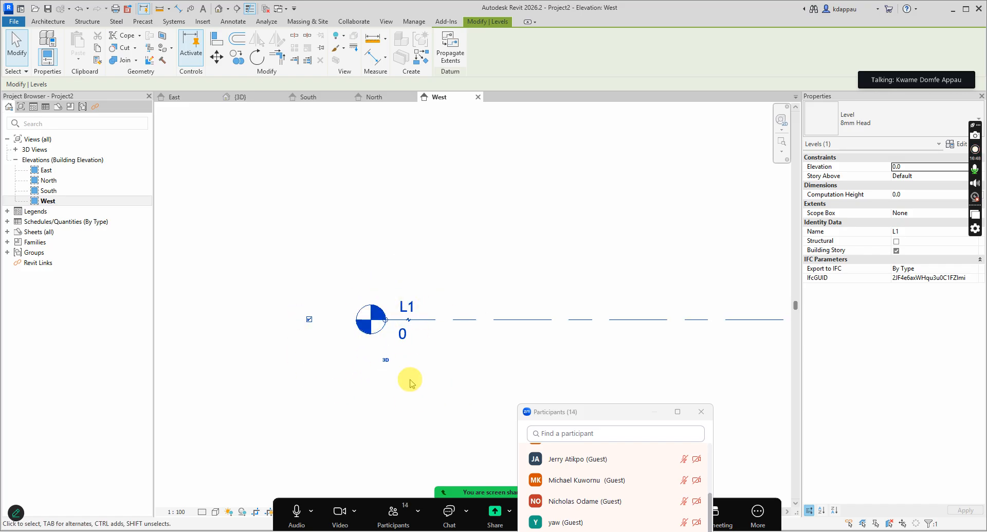
scroll(383, 329, "down", 1)
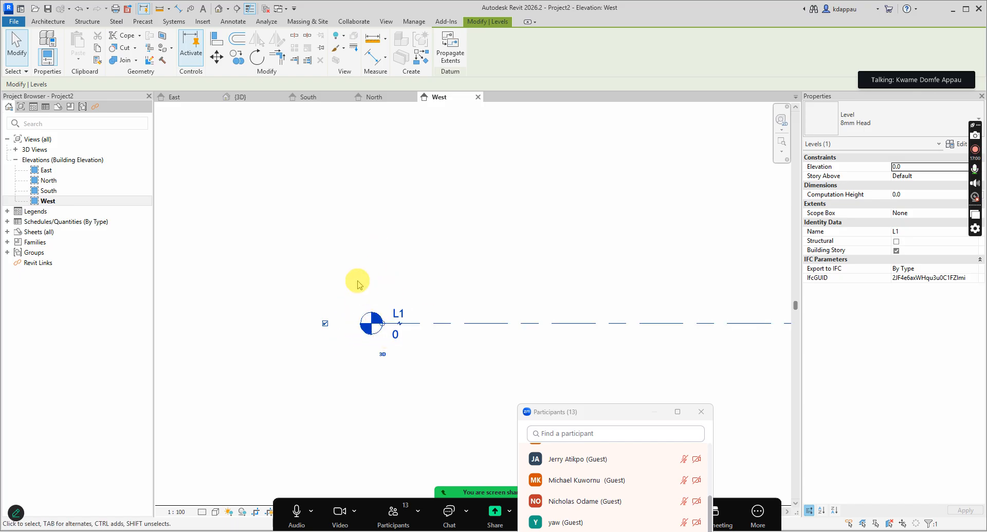
Extend the left end of level L1 farther outward toward the crop region's left boundary in the West elevation.
left_click(346, 268)
scroll(337, 332, "down", 2)
scroll(330, 308, "up", 2)
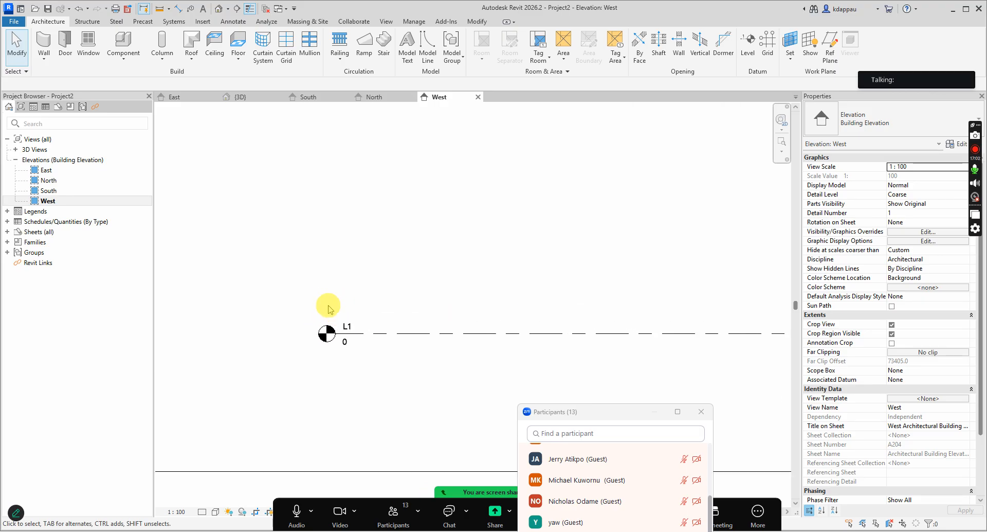
scroll(328, 340, "down", 3)
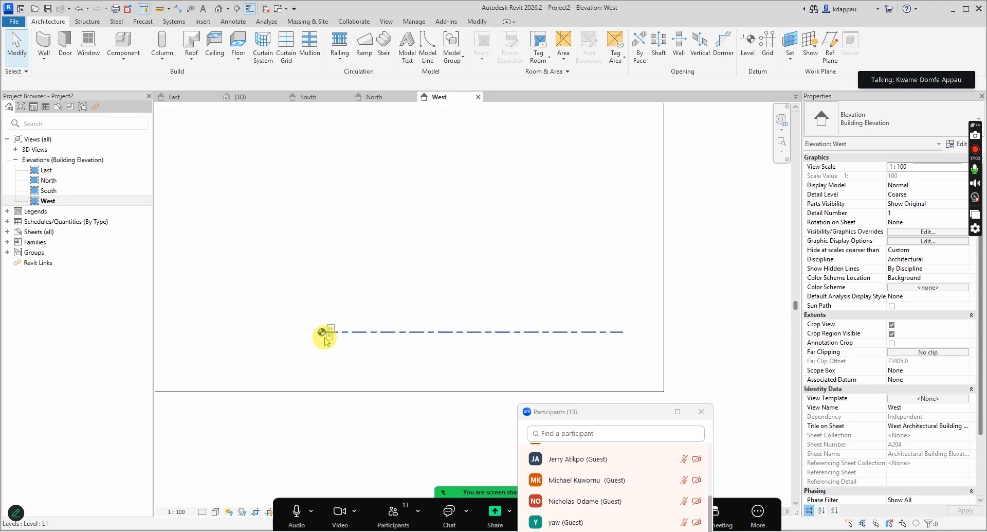
left_click(379, 338)
scroll(321, 329, "down", 2)
scroll(370, 309, "up", 4)
left_click_drag(461, 325, 245, 317)
left_click(348, 271)
Examine the full length of level L1 within the West elevation's crop region.
scroll(312, 390, "down", 3)
scroll(311, 392, "down", 2)
scroll(372, 369, "up", 2)
left_click(381, 370)
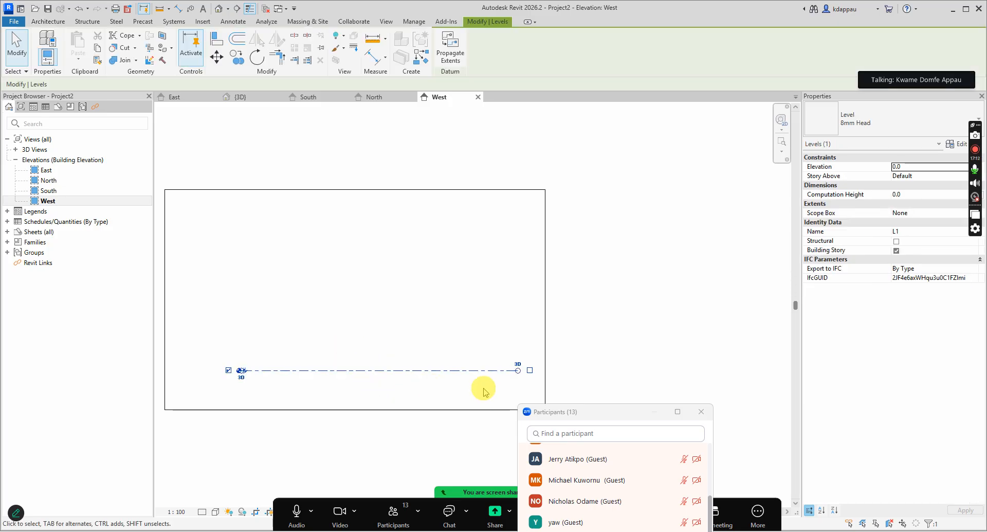
left_click(278, 322)
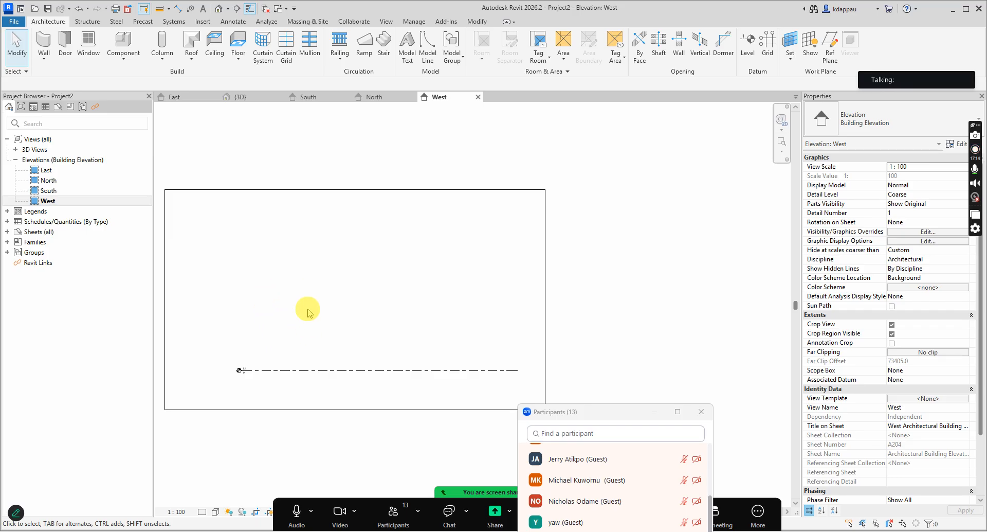
scroll(343, 348, "down", 1)
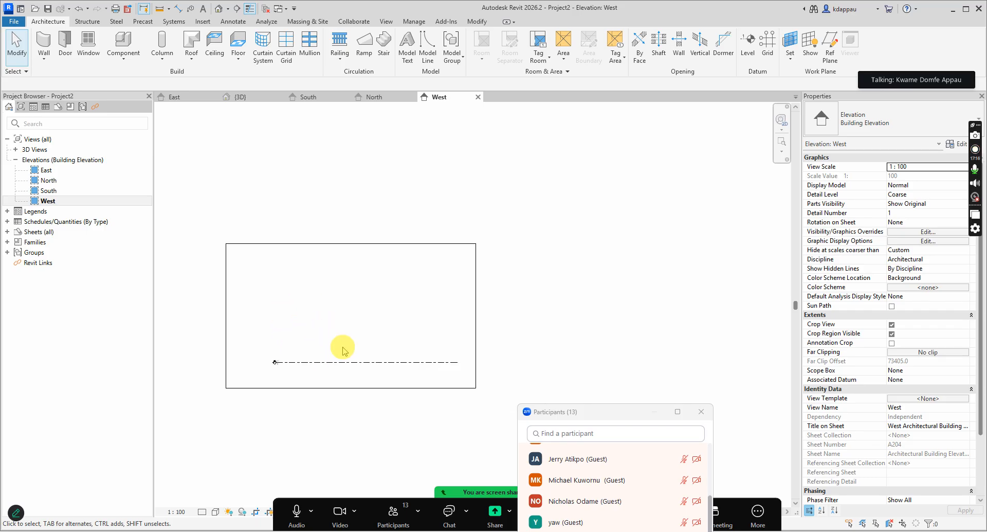
scroll(262, 359, "up", 2)
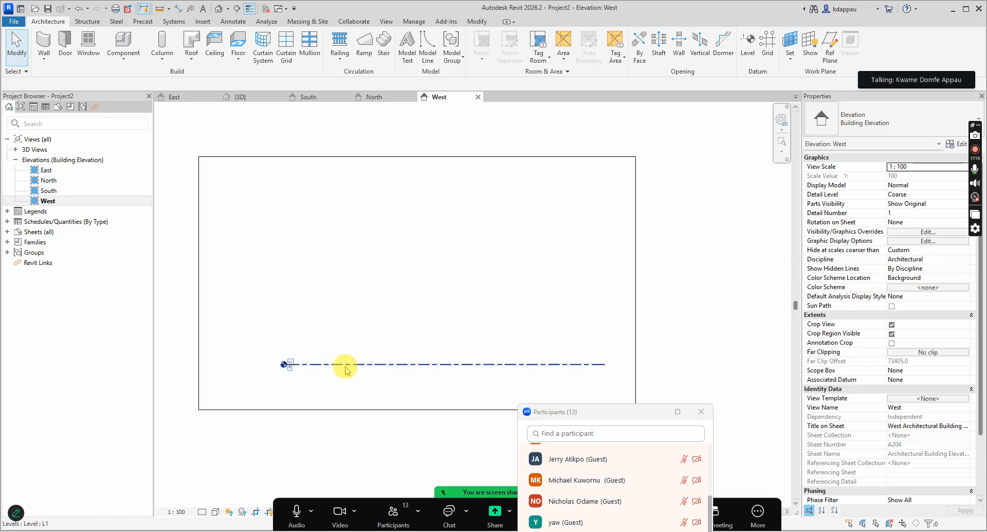
Copy level L1 vertically upward by 4400 mm and end the Copy command.
left_click(346, 366)
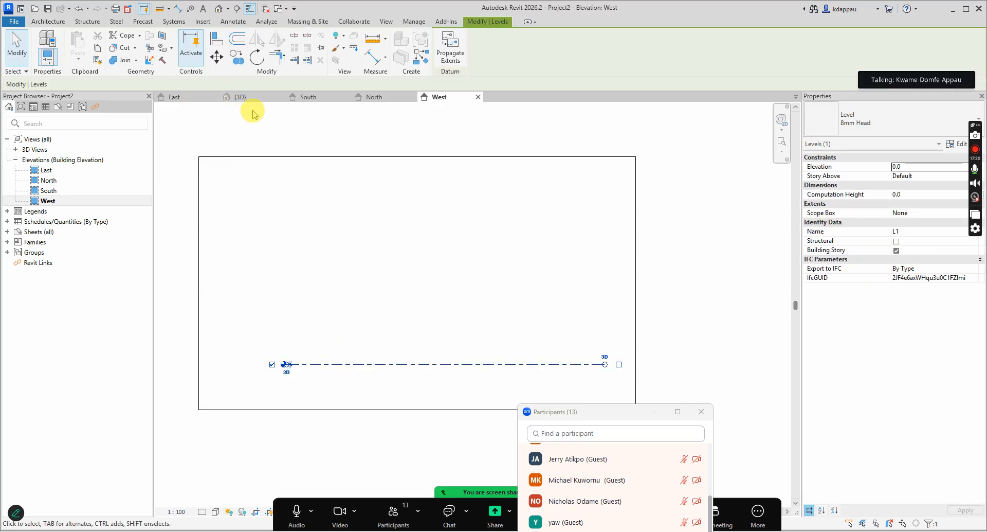
left_click(235, 57)
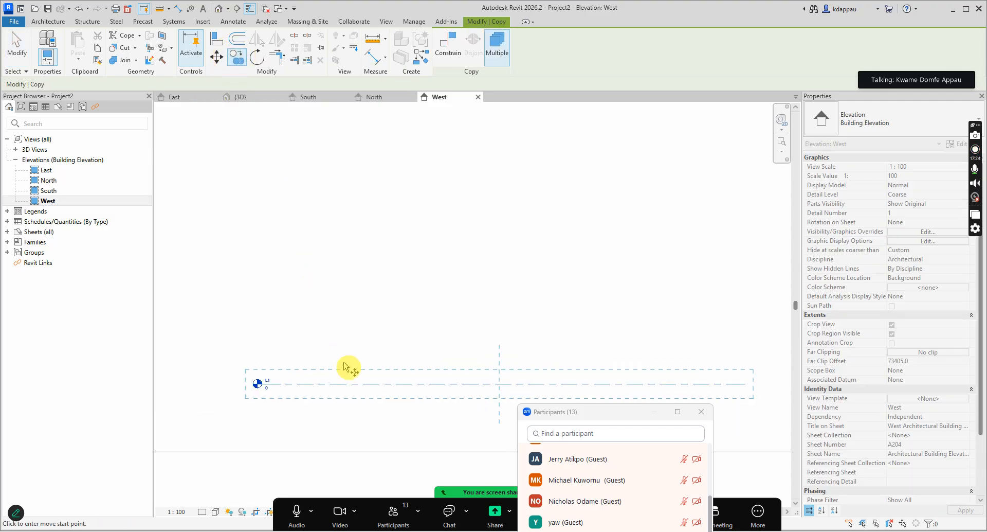
left_click(350, 384)
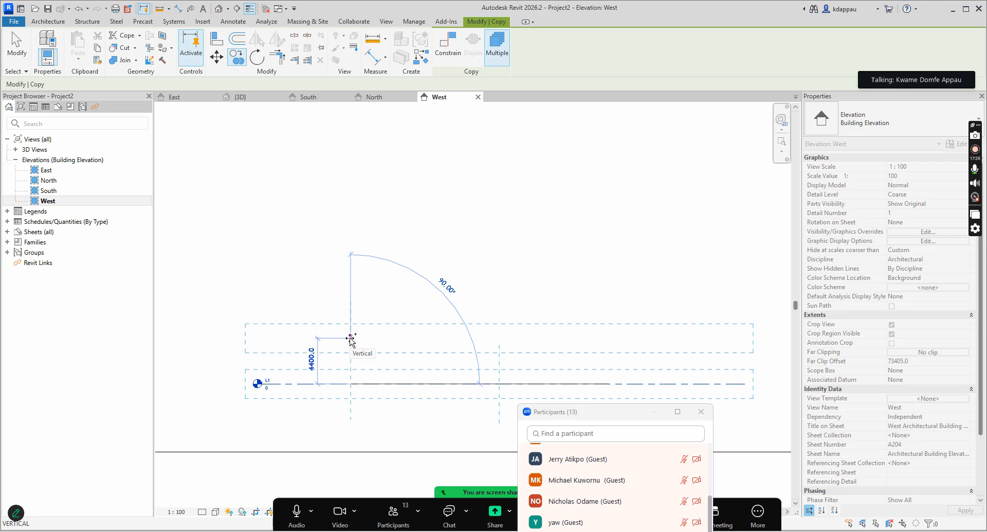
left_click(349, 336)
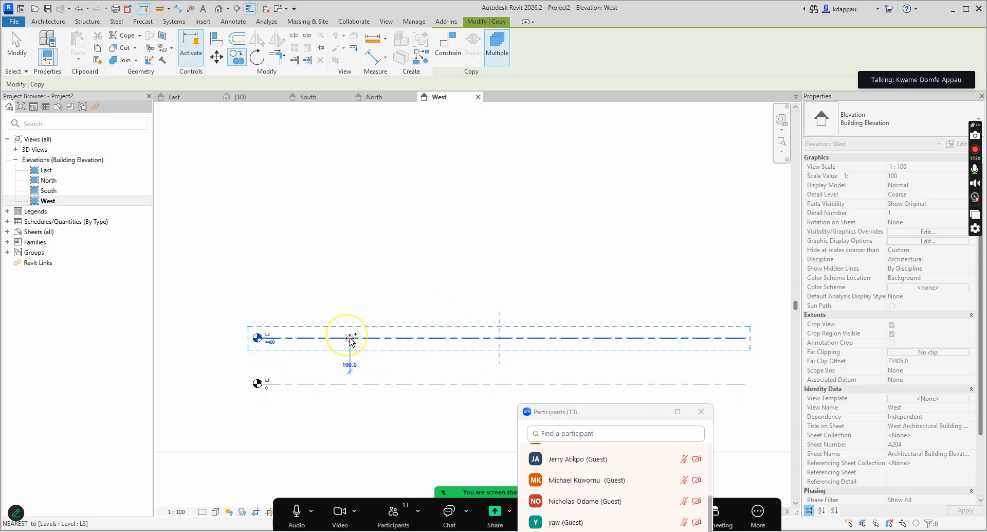
right_click(307, 274)
left_click(352, 281)
right_click(320, 188)
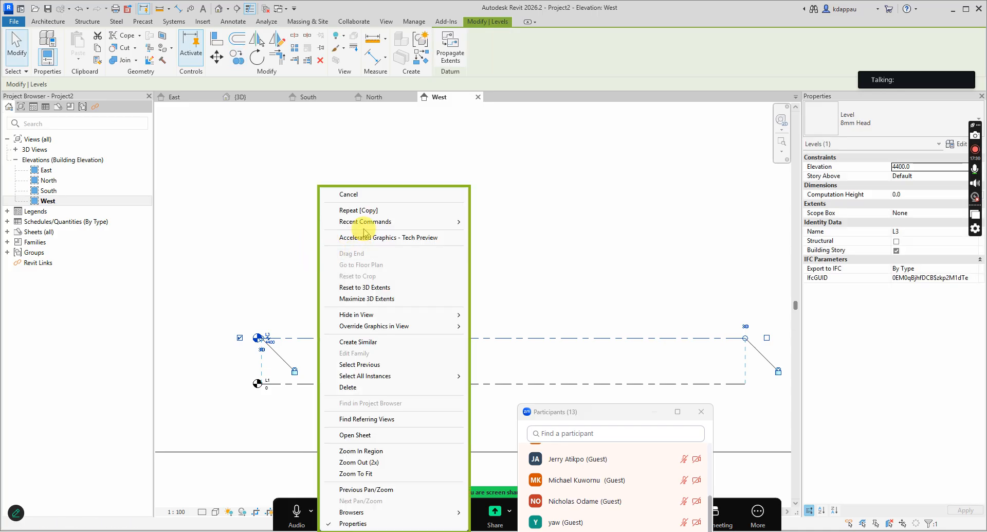
left_click(353, 193)
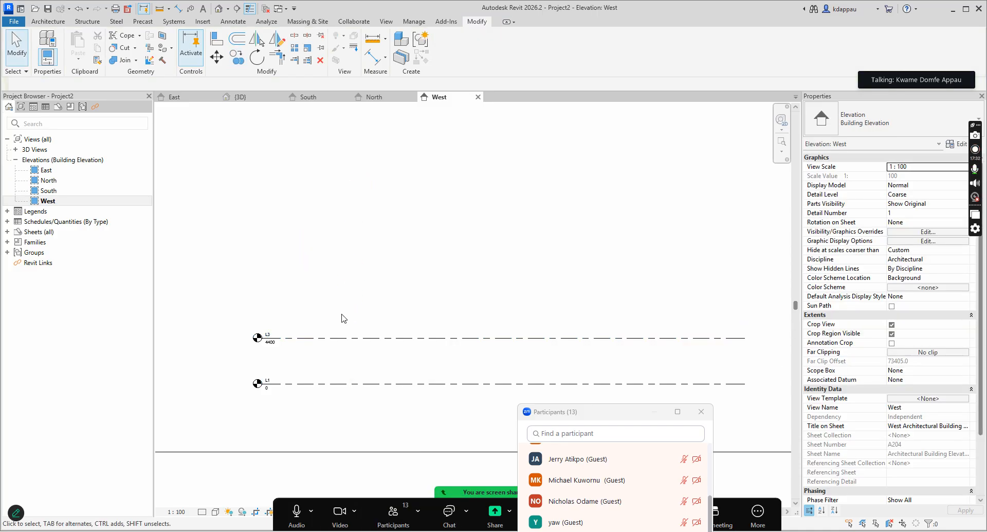
Examine the names and elevation values at the heads of the original and copied levels.
scroll(227, 396, "up", 1)
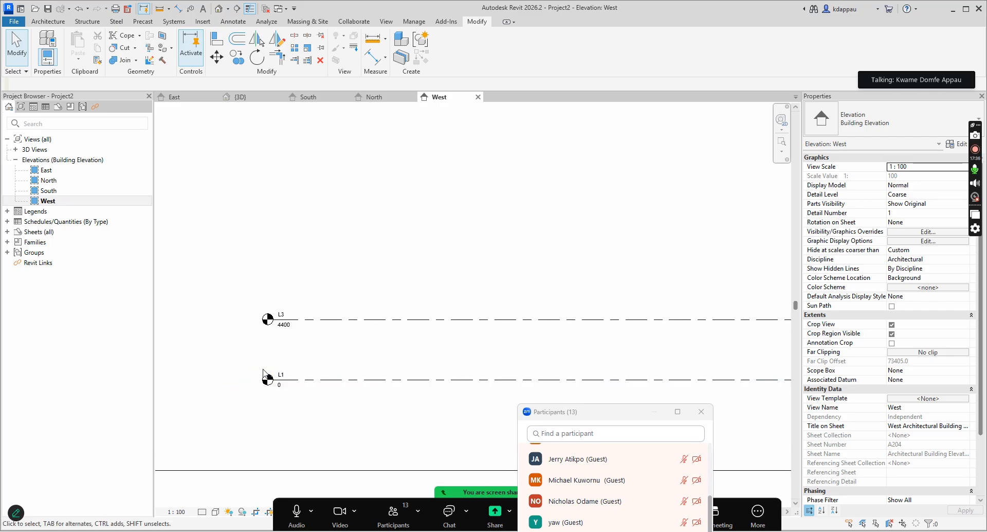
scroll(348, 306, "down", 1)
left_click(293, 368)
scroll(293, 368, "up", 1)
left_click(300, 342)
scroll(296, 337, "up", 2)
scroll(335, 273, "down", 2)
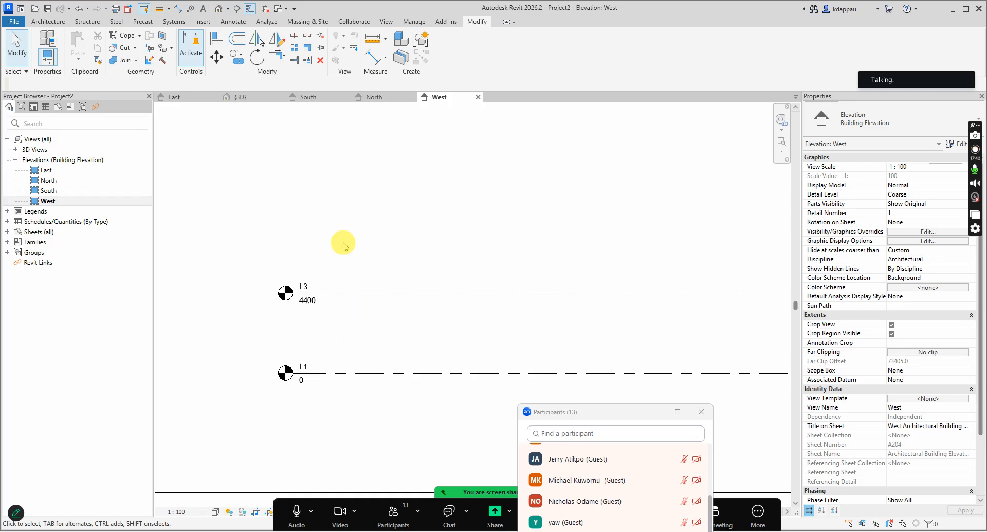
scroll(331, 364, "up", 2)
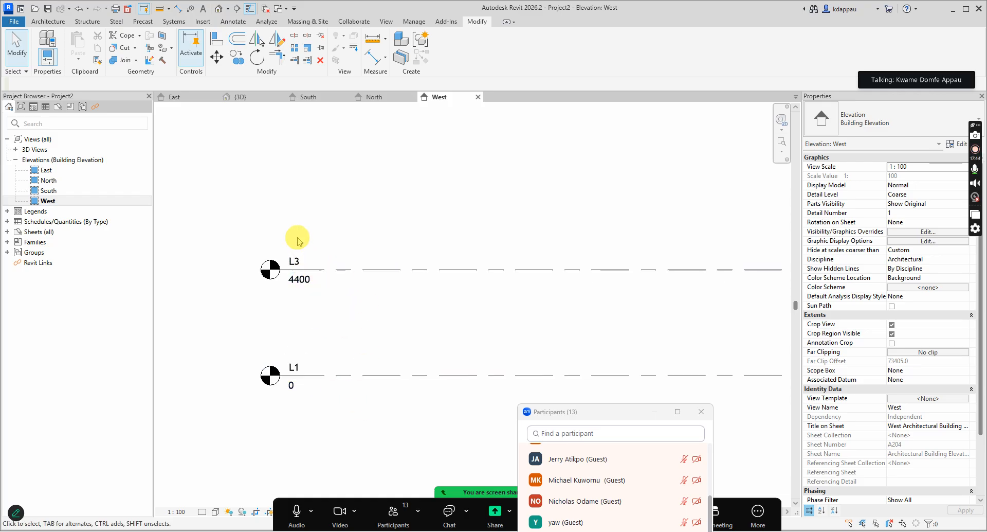
Rename level L1 at elevation 0 as Ground Level.
left_click(289, 367)
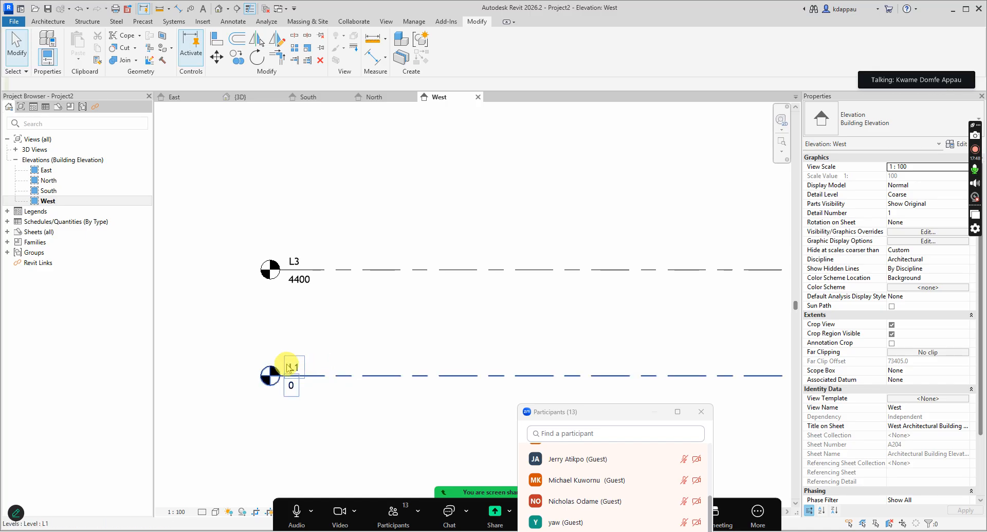
left_click(291, 370)
left_click(293, 368)
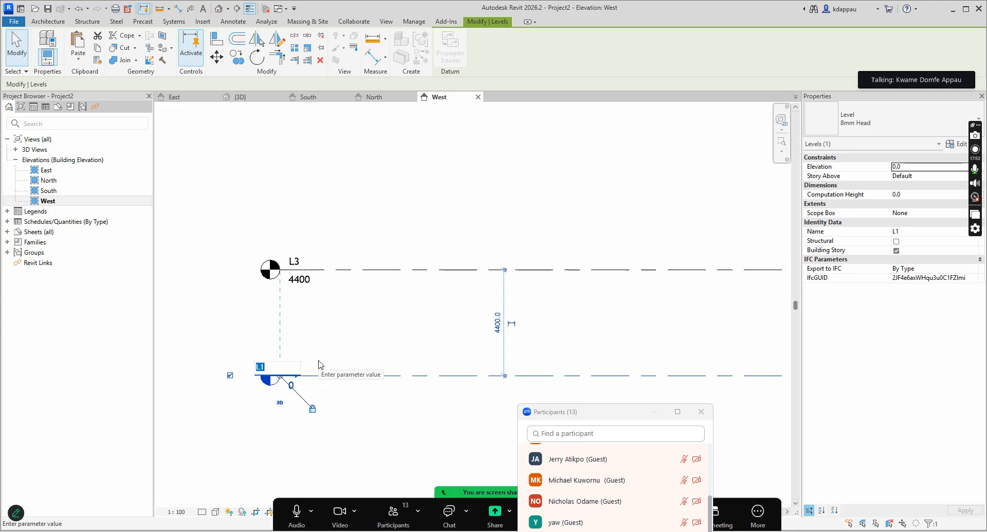
type("Ground Level")
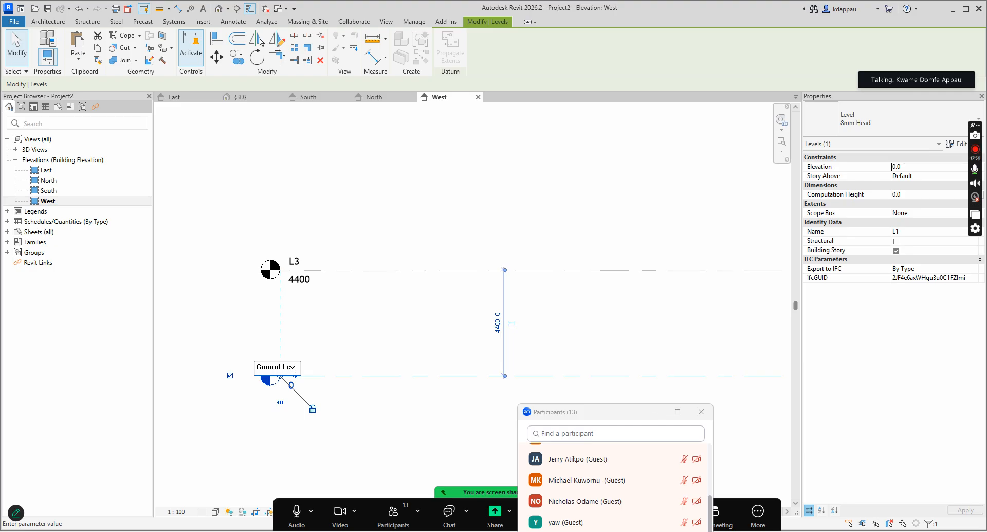
left_click(360, 406)
left_click(359, 347)
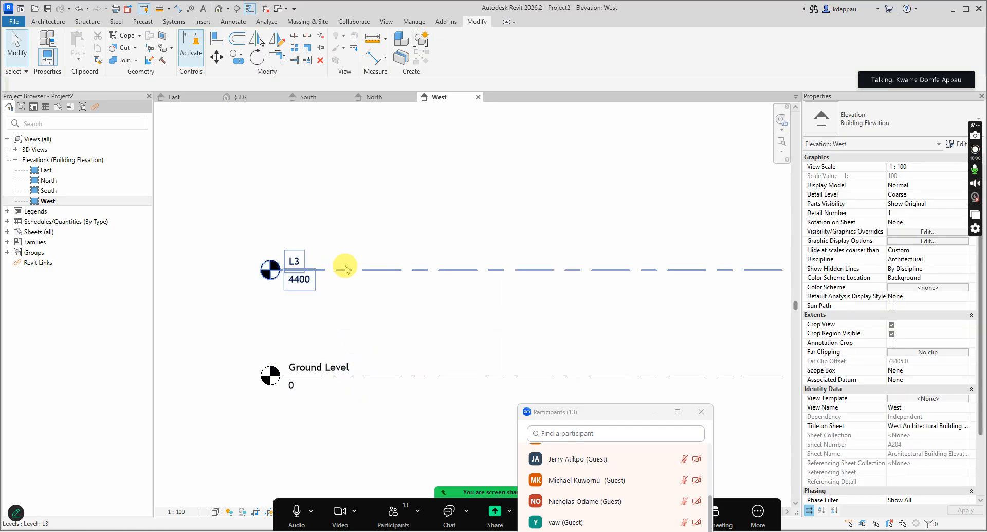
Rename the copied level L3 above Ground Level as First floor Level.
left_click(342, 269)
left_click(294, 260)
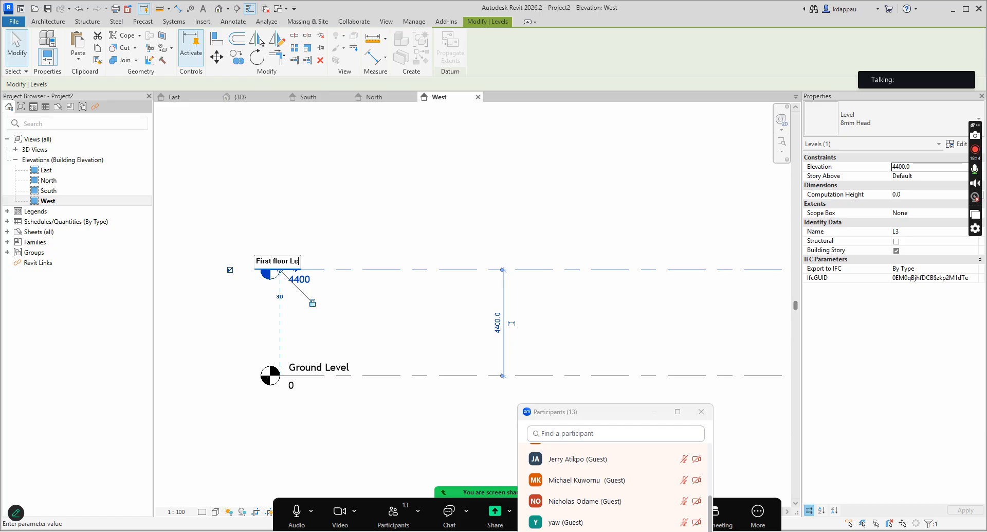
left_click(273, 192)
left_click(412, 303)
Copy First floor Level vertically upward by 3300 mm and end the Copy command.
scroll(385, 265, "down", 2)
scroll(375, 296, "up", 1)
left_click(443, 282)
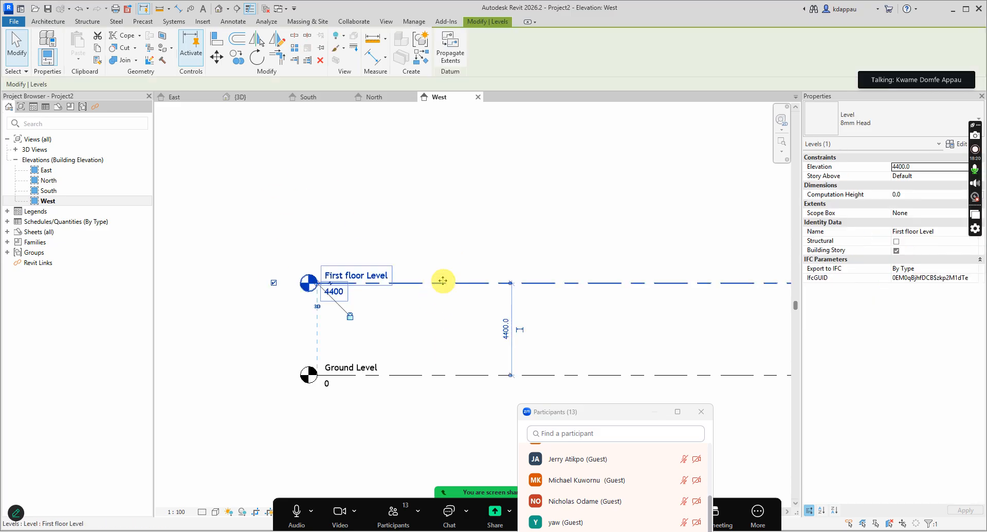
key("o")
left_click(437, 282)
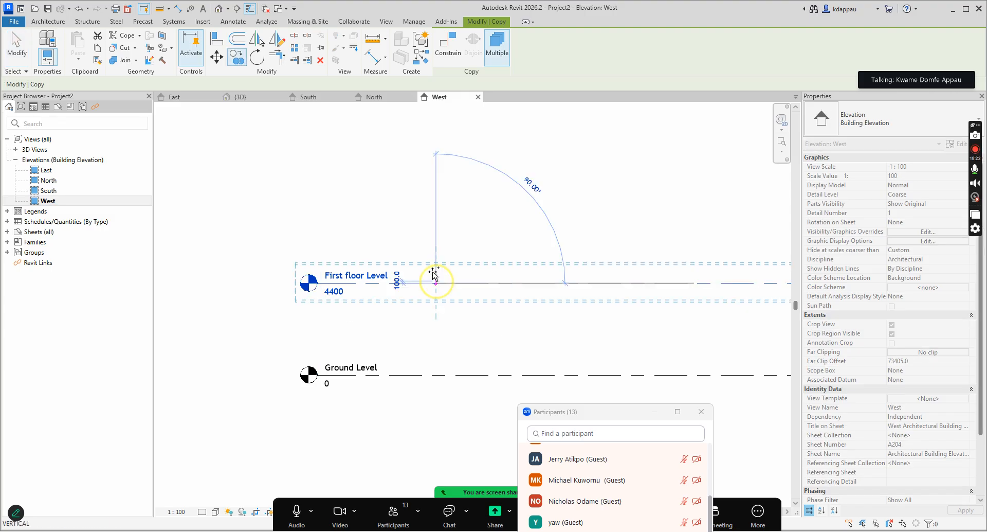
left_click(437, 214)
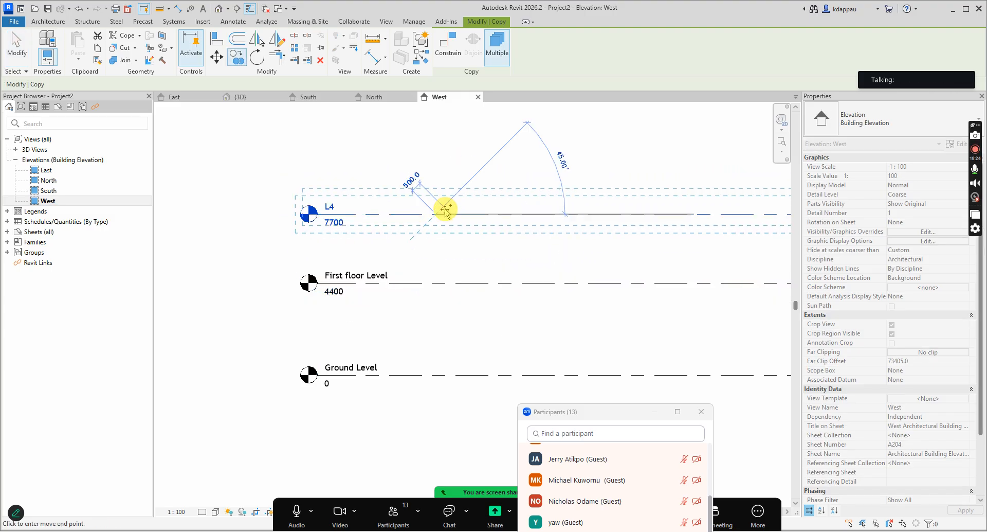
key("Escape")
key("Escape")
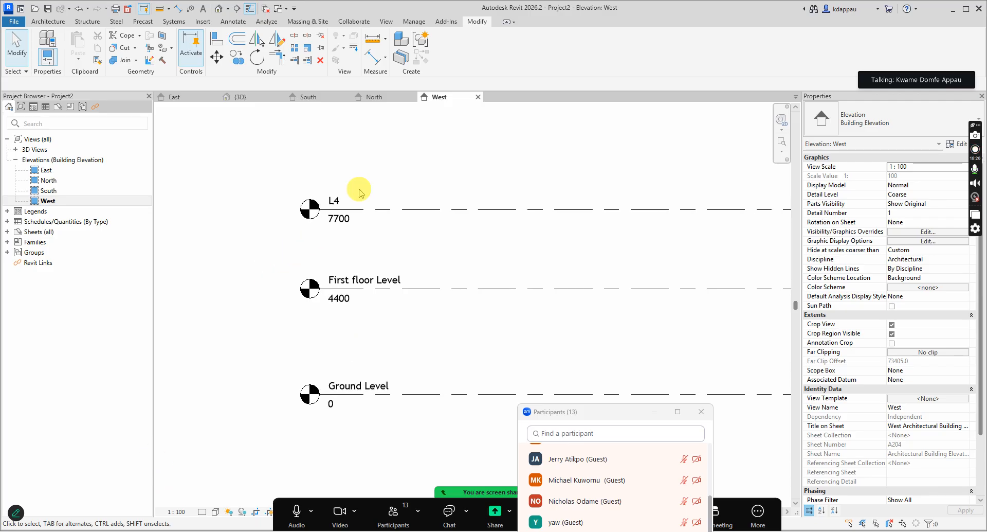
Rename level L4 above First floor Level as 003.
scroll(342, 212, "up", 5)
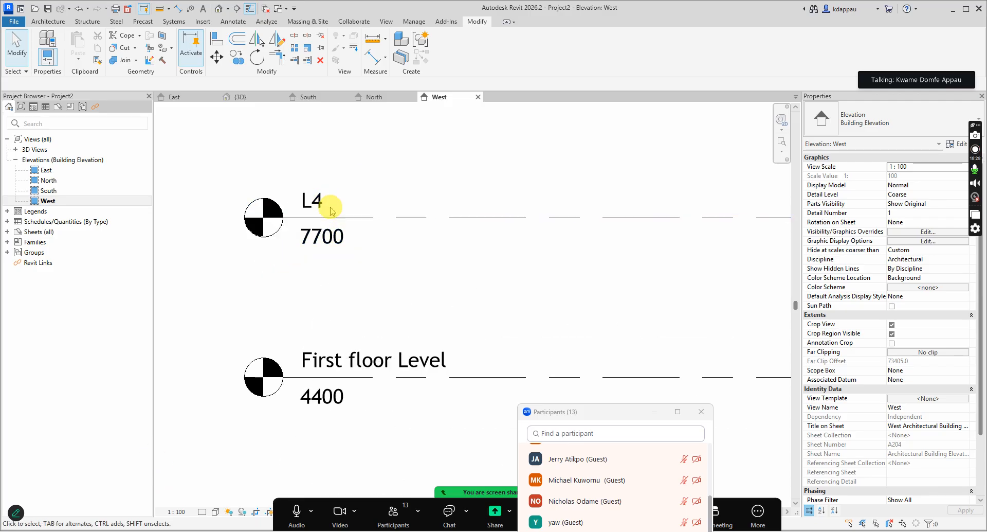
left_click(315, 200)
left_click(315, 200)
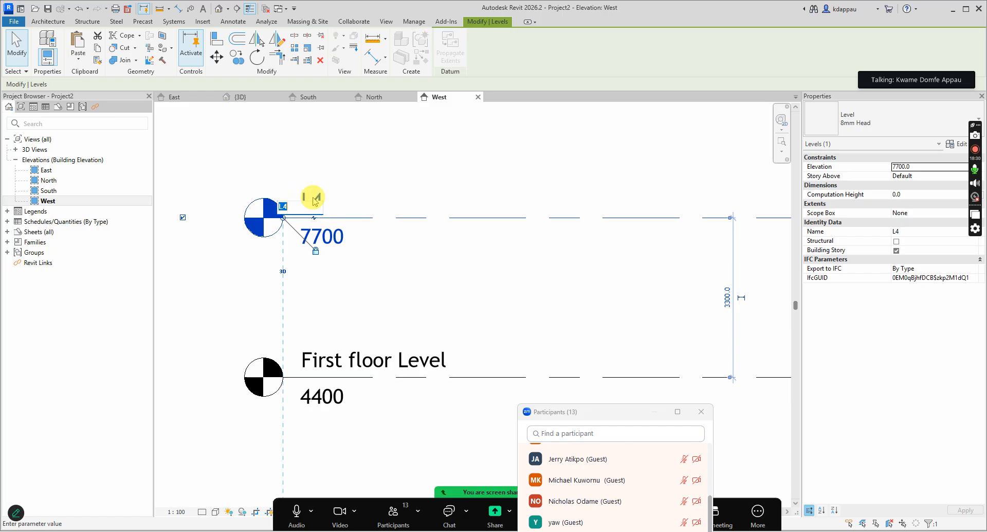
type("003")
key("Return")
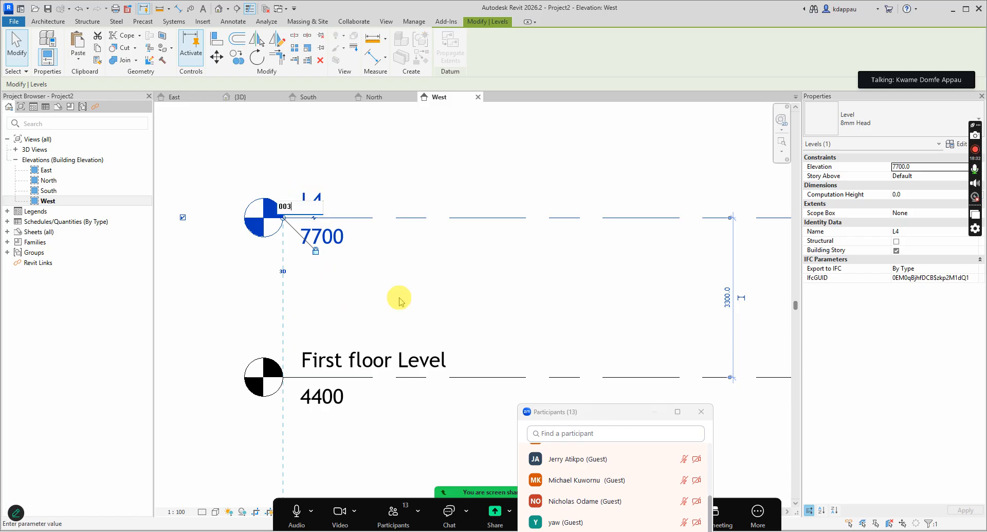
left_click(348, 293)
scroll(347, 293, "down", 3)
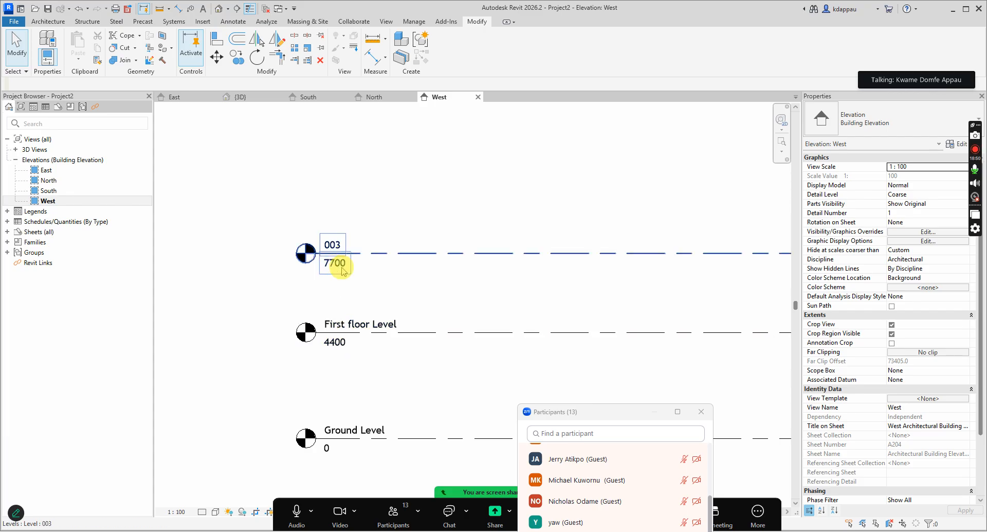
Copy level 003 vertically upward by 4700 mm and end the Copy command.
scroll(250, 315, "down", 2)
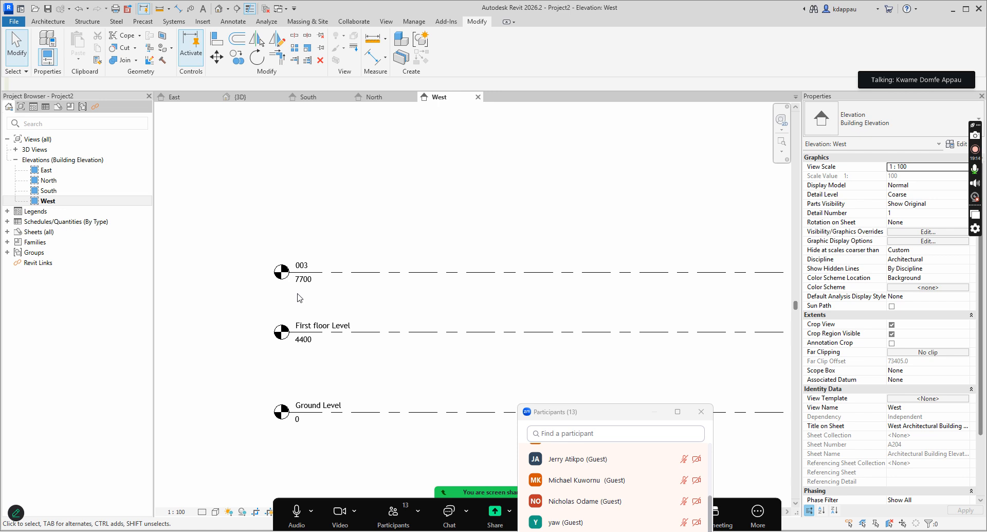
left_click(378, 277)
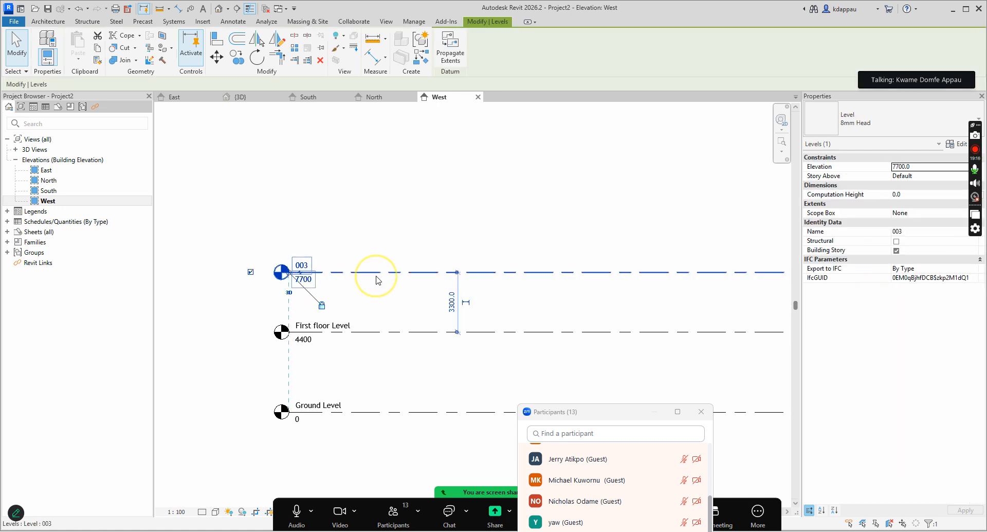
key("c")
key("o")
left_click(374, 274)
left_click(372, 190)
right_click(350, 140)
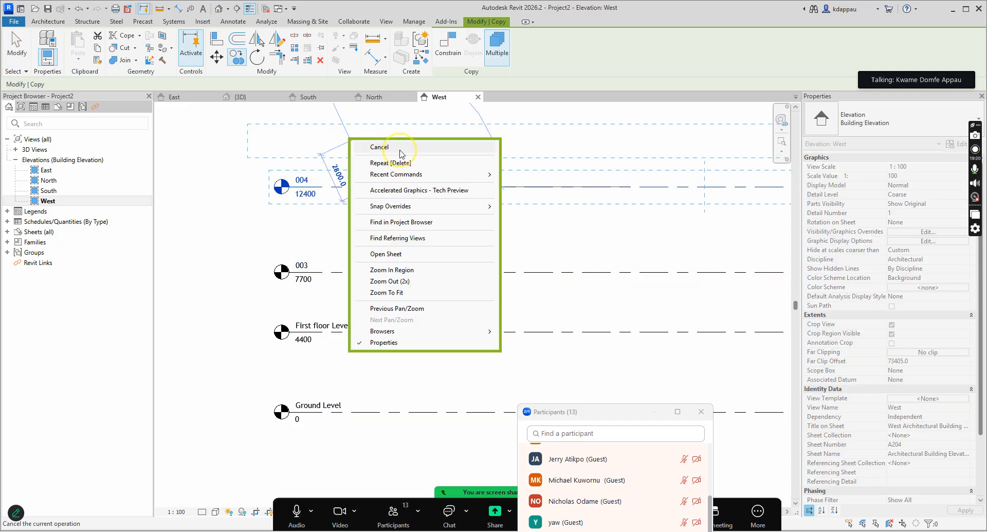
left_click(401, 147)
Rename the topmost level 004 as L1.
left_click(303, 176)
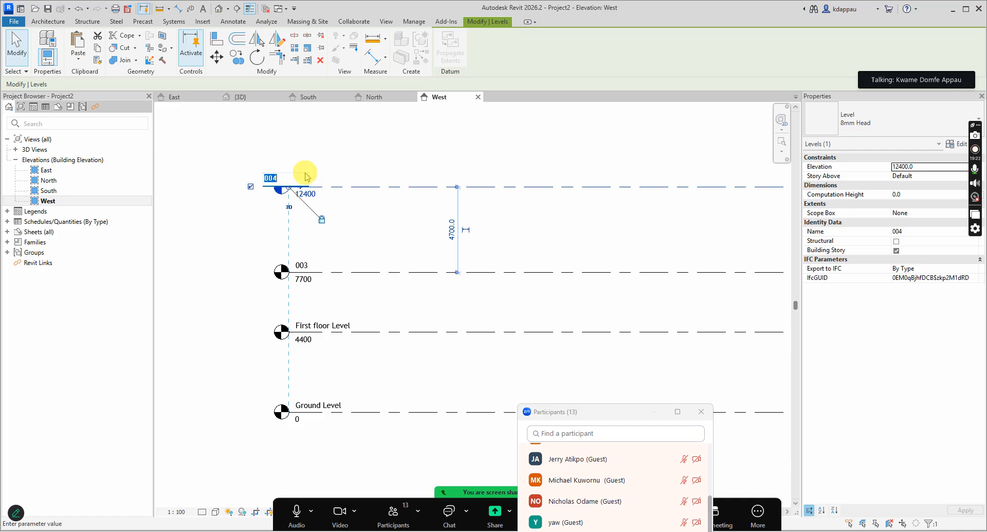
key("BackSpace")
key("BackSpace")
key("BackSpace")
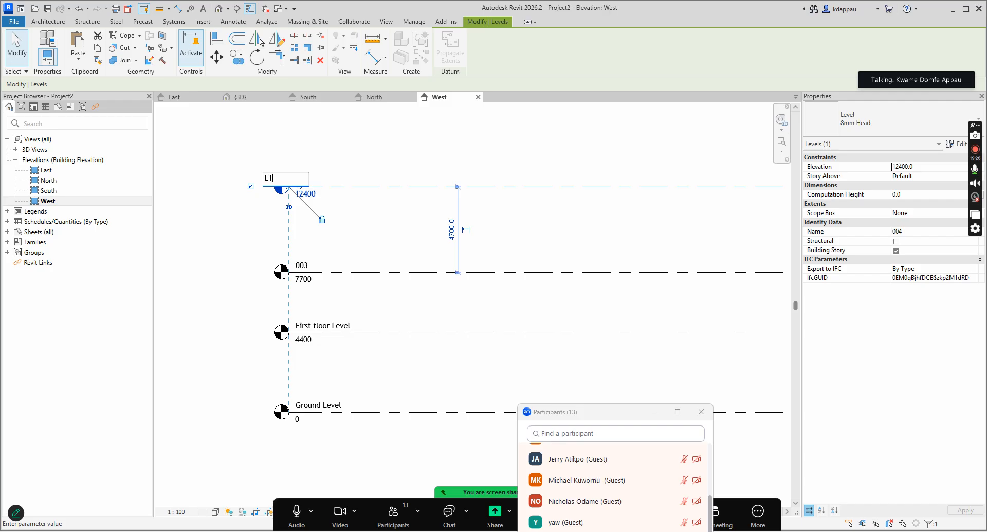
type("L1")
left_click(353, 150)
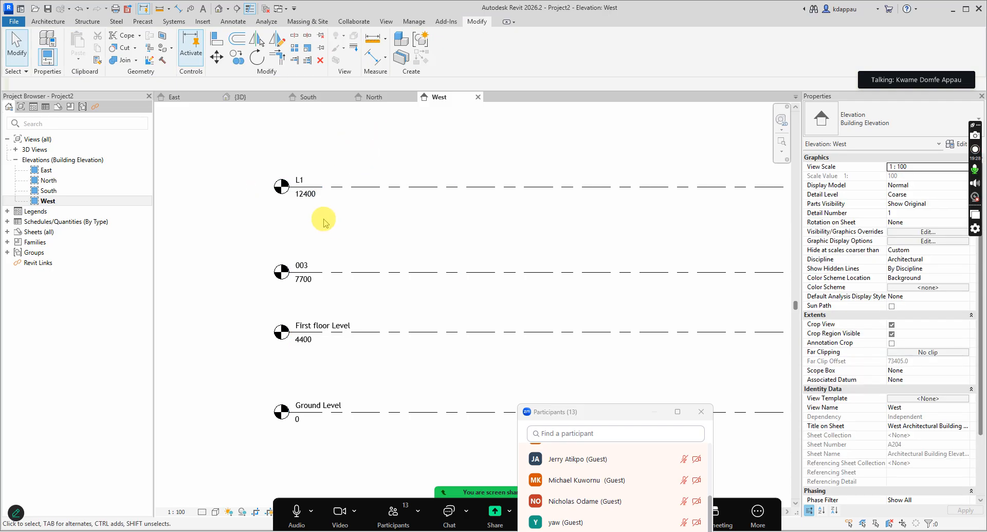
scroll(289, 195, "up", 2)
scroll(310, 237, "down", 2)
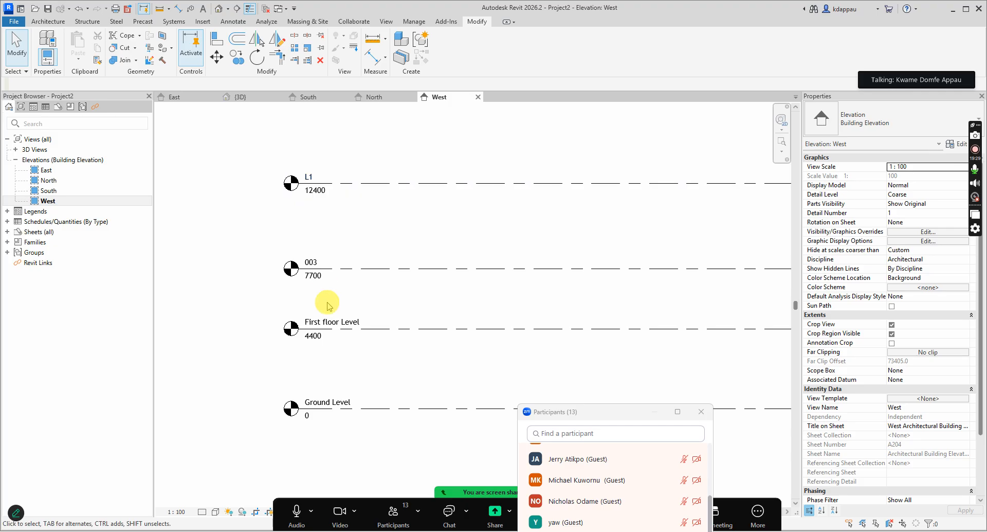
Examine the names and elevations of the four levels in the West elevation.
left_click(320, 340)
scroll(320, 340, "down", 2)
left_click(329, 235)
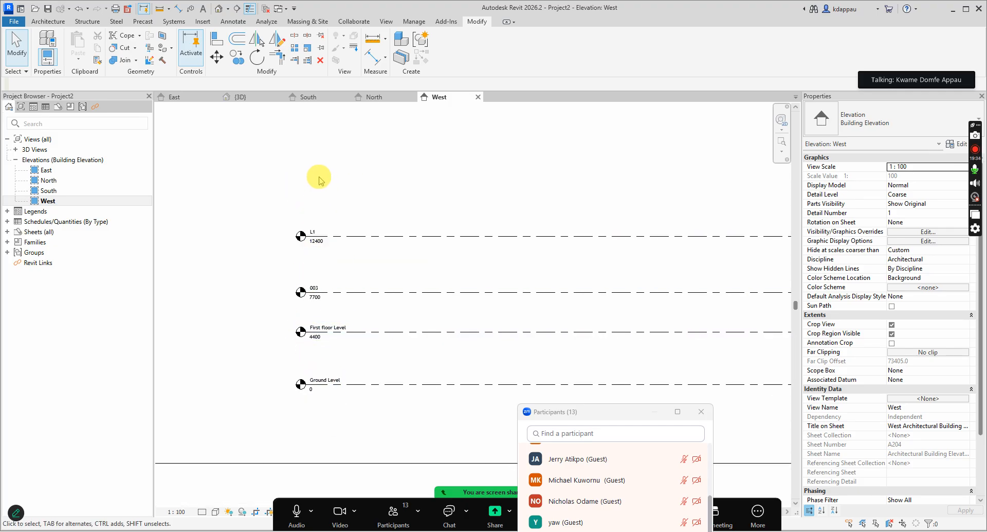
left_click(320, 385)
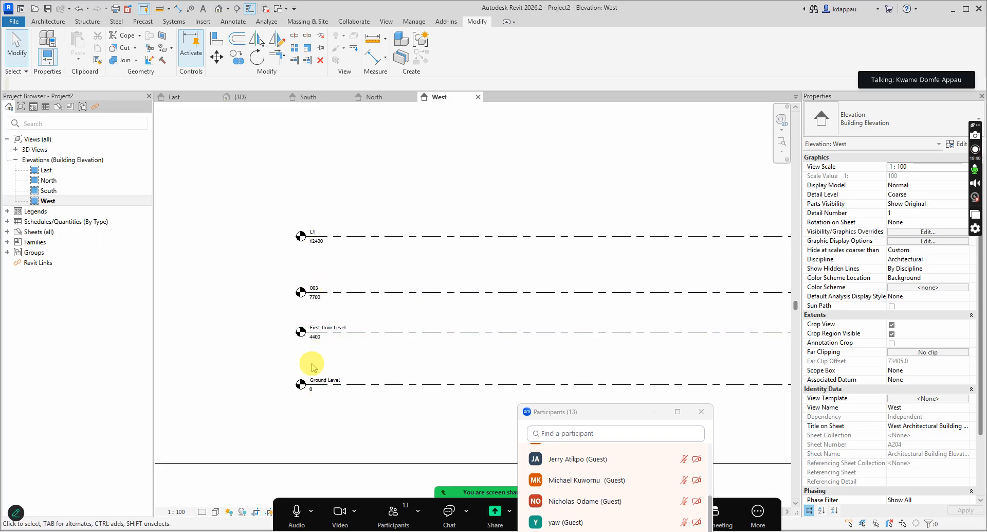
scroll(316, 366, "down", 2)
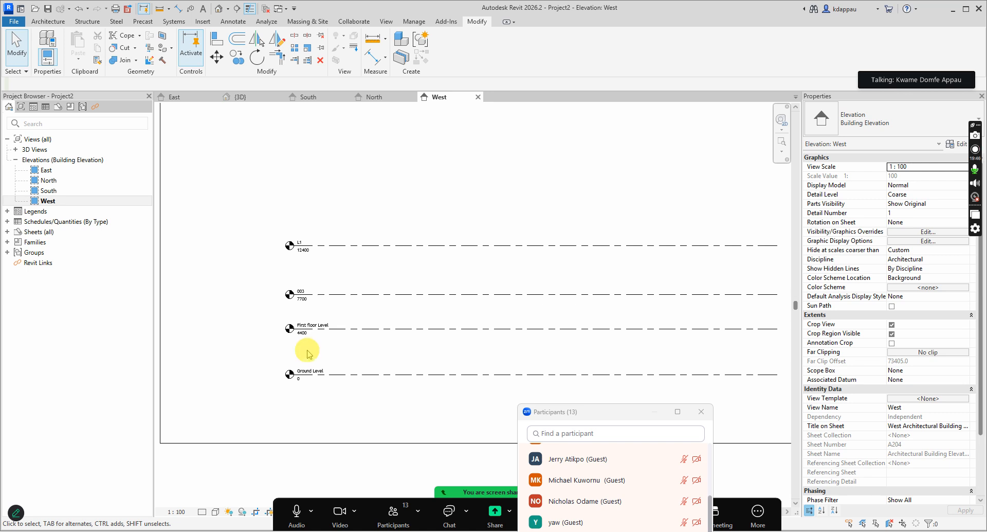
scroll(282, 343, "up", 2)
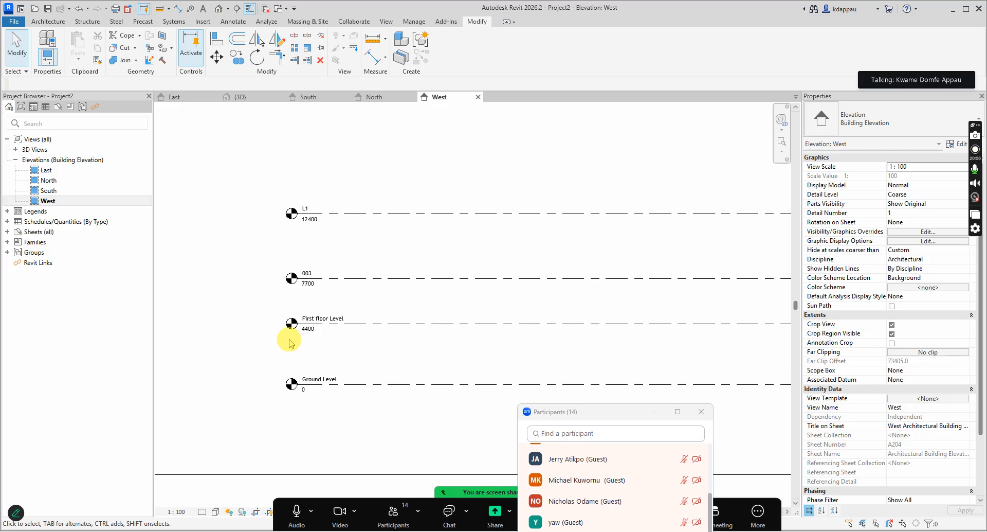
scroll(303, 211, "up", 2)
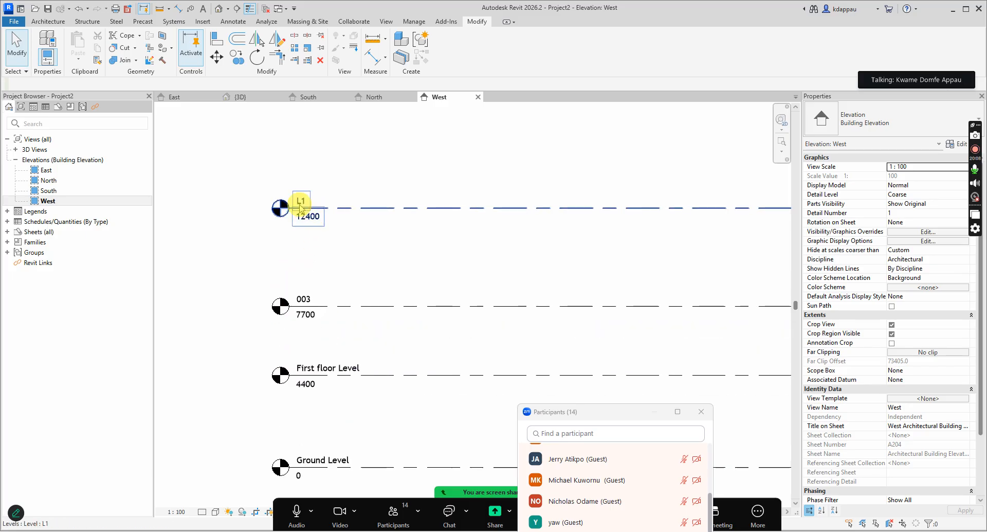
scroll(301, 206, "up", 2)
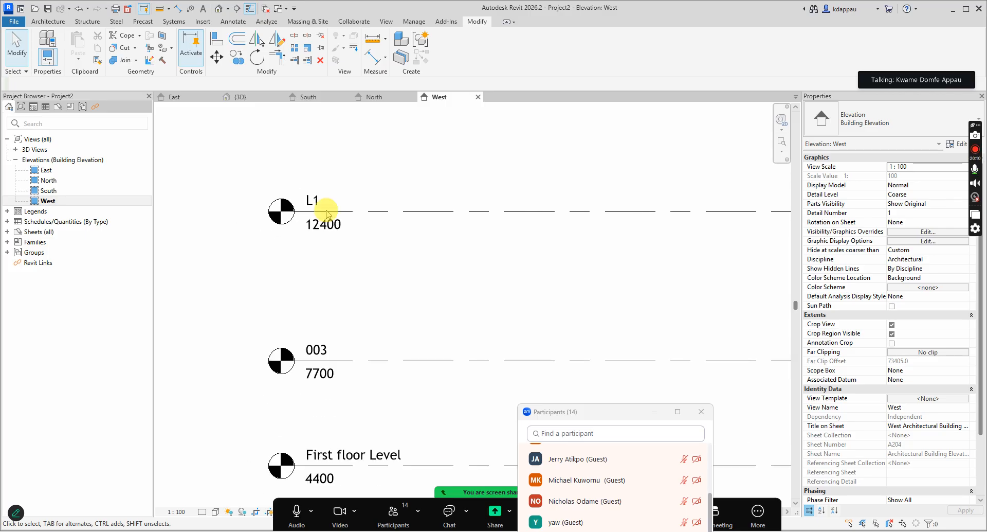
left_click(348, 407)
left_click(281, 399)
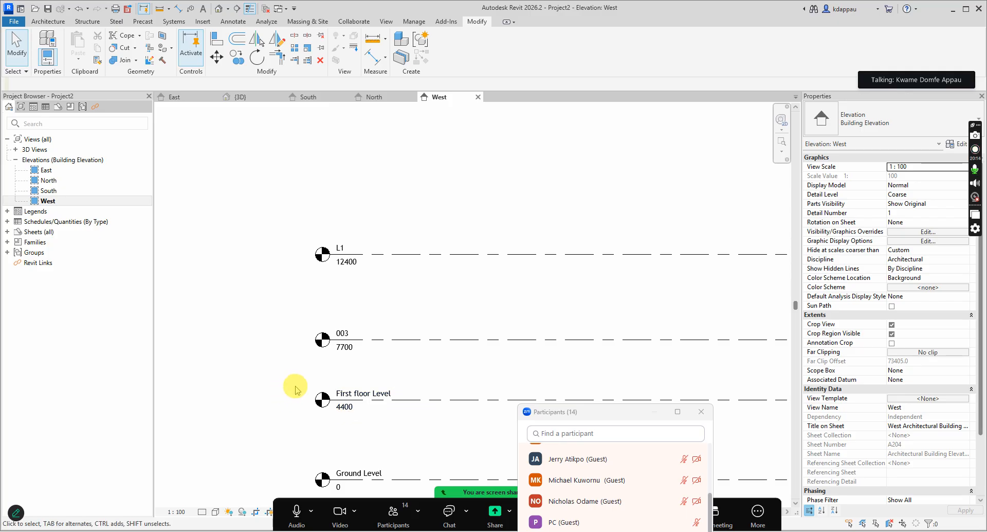
scroll(316, 381, "down", 3)
scroll(331, 438, "up", 3)
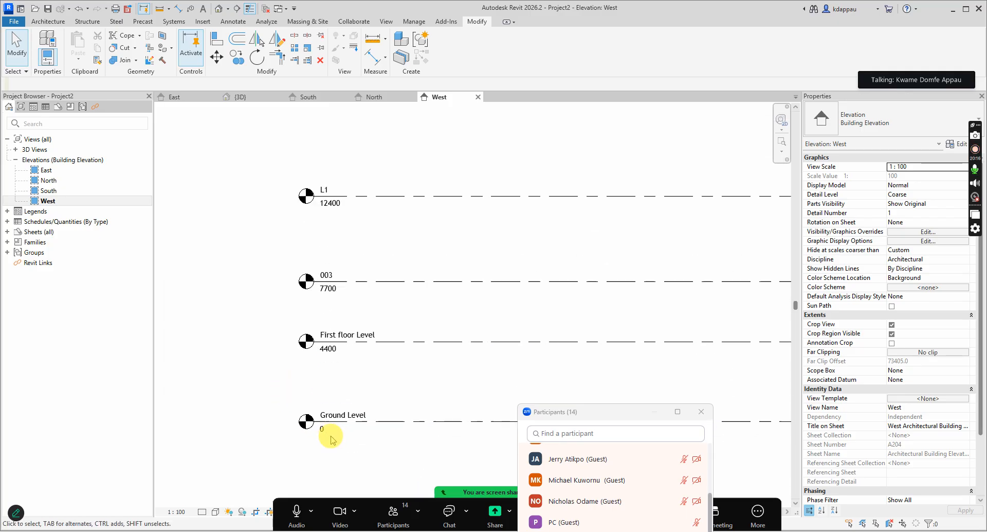
Rename Ground Level as L0.
scroll(332, 437, "up", 3)
left_click(345, 399)
left_click(357, 397)
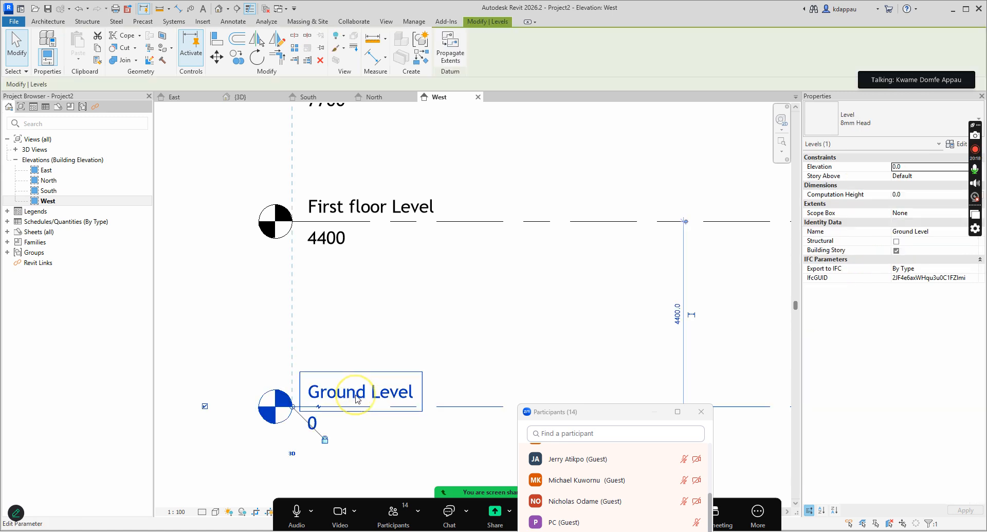
left_click(344, 396)
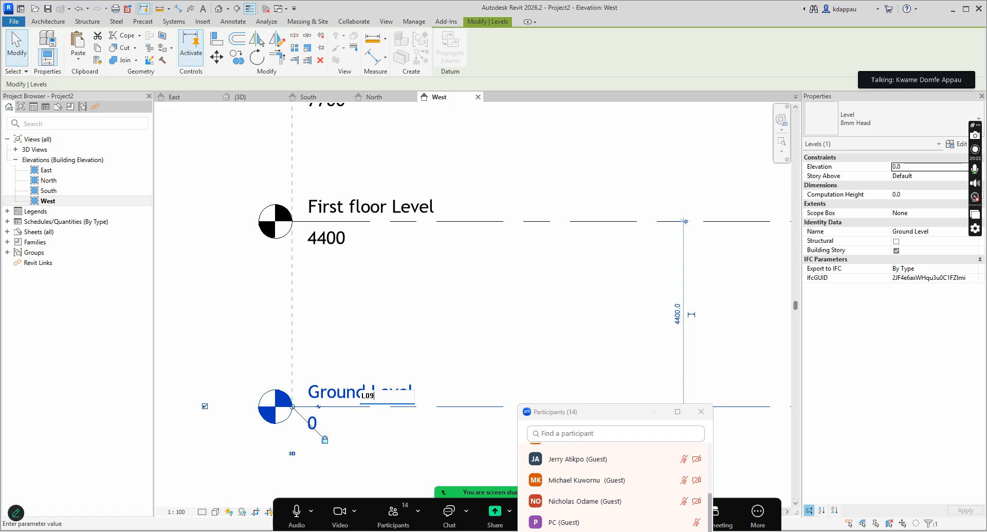
left_click(410, 345)
left_click(366, 342)
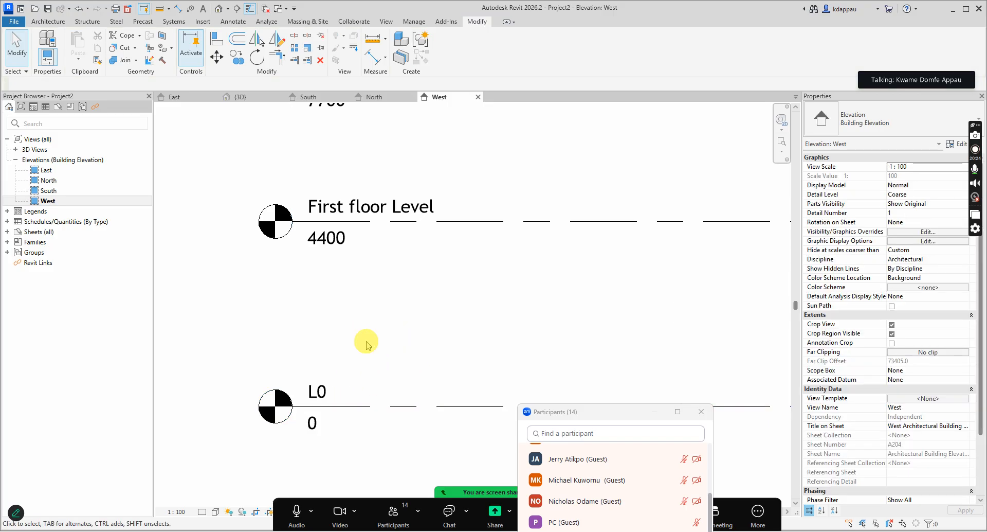
Try to rename First floor Level as L1, check the names of the other levels and cancel the rename.
scroll(344, 356, "down", 2)
scroll(331, 277, "up", 3)
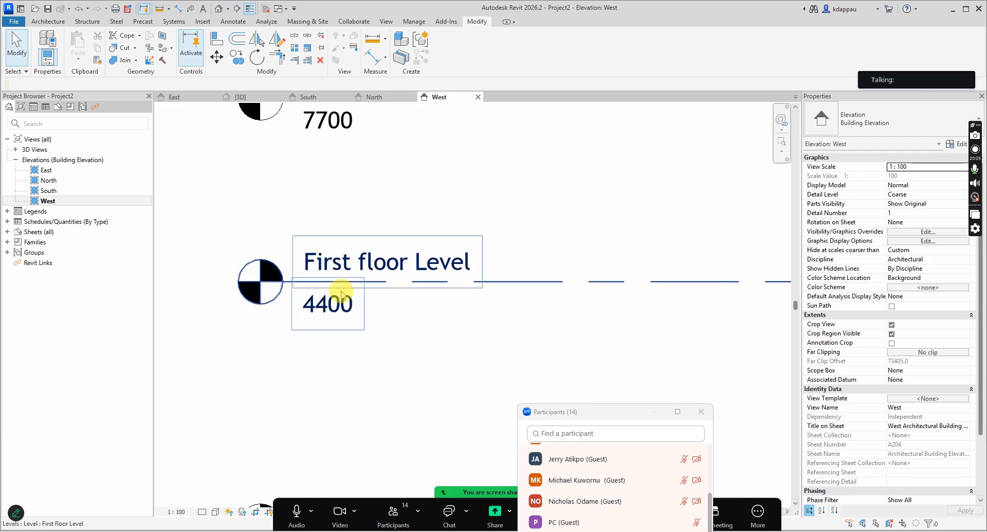
left_click(329, 268)
left_click(329, 267)
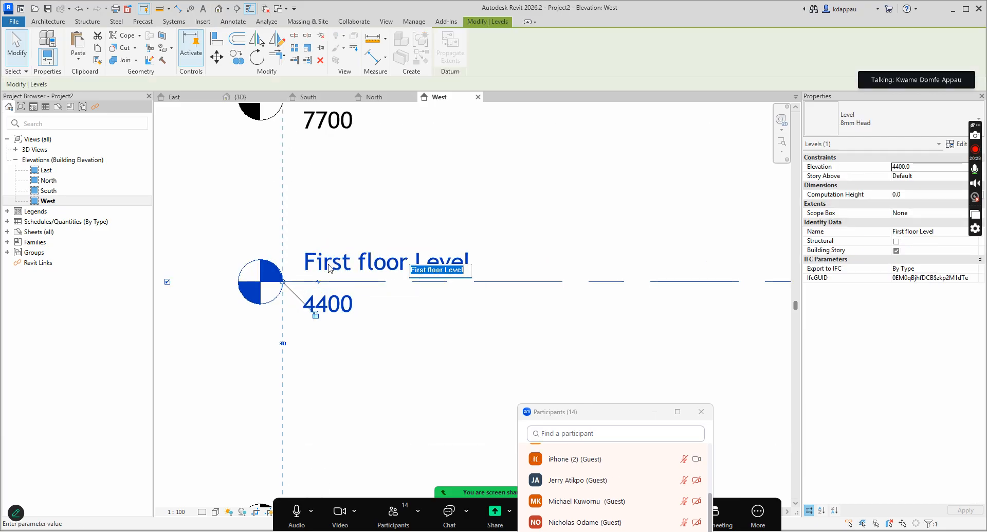
type("L")
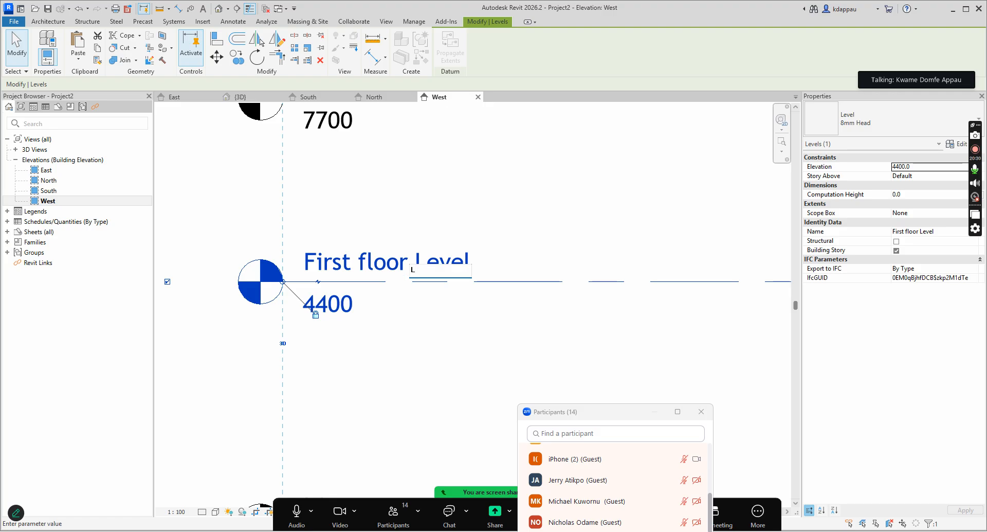
type("1")
key("Return")
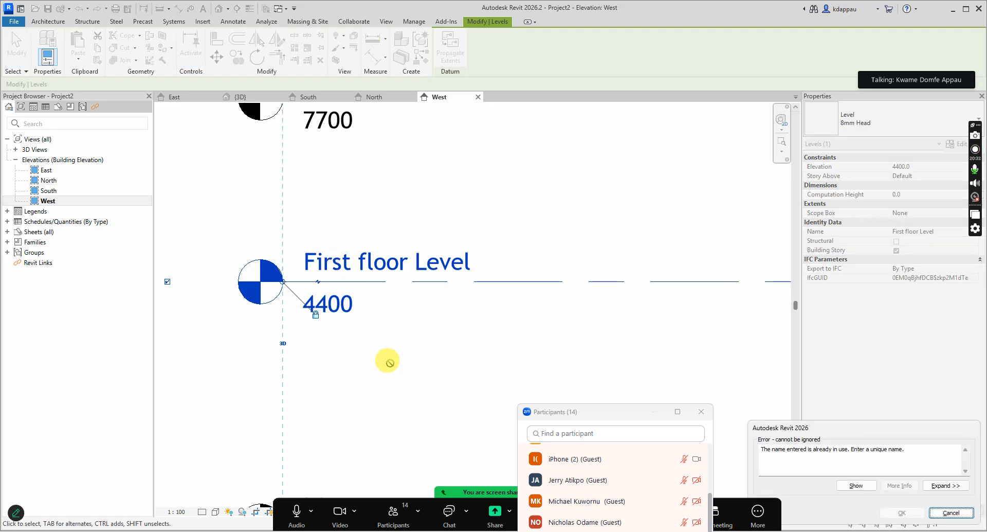
scroll(419, 386, "down", 4)
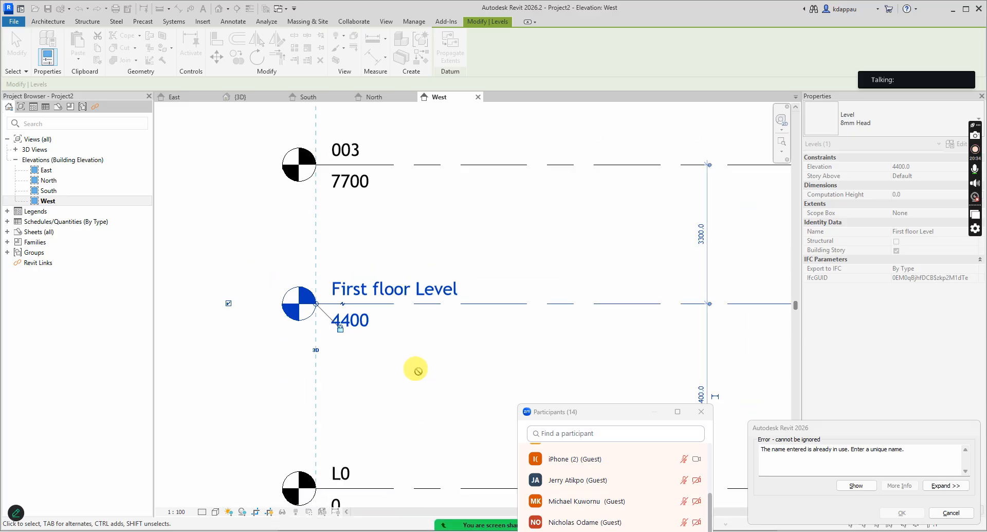
scroll(383, 247, "up", 3)
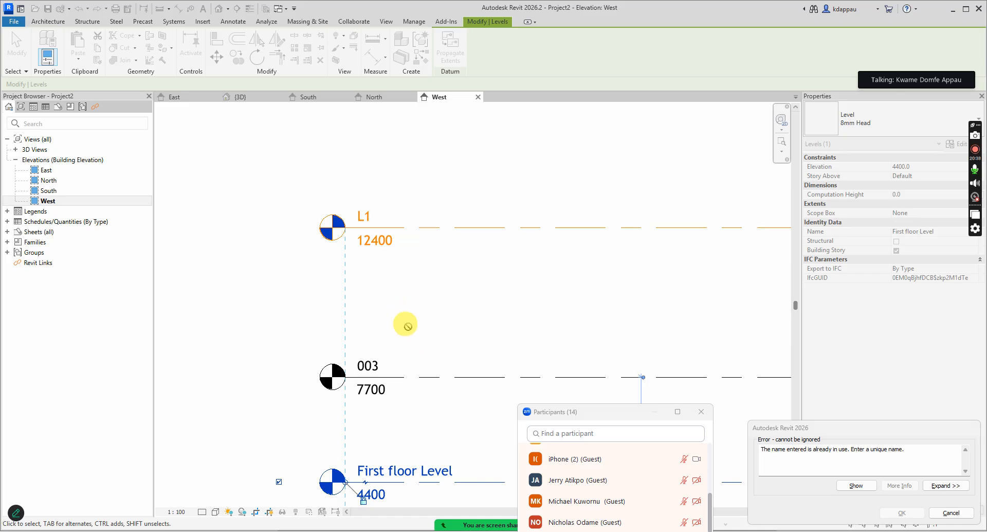
scroll(360, 298, "down", 2)
scroll(377, 423, "up", 2)
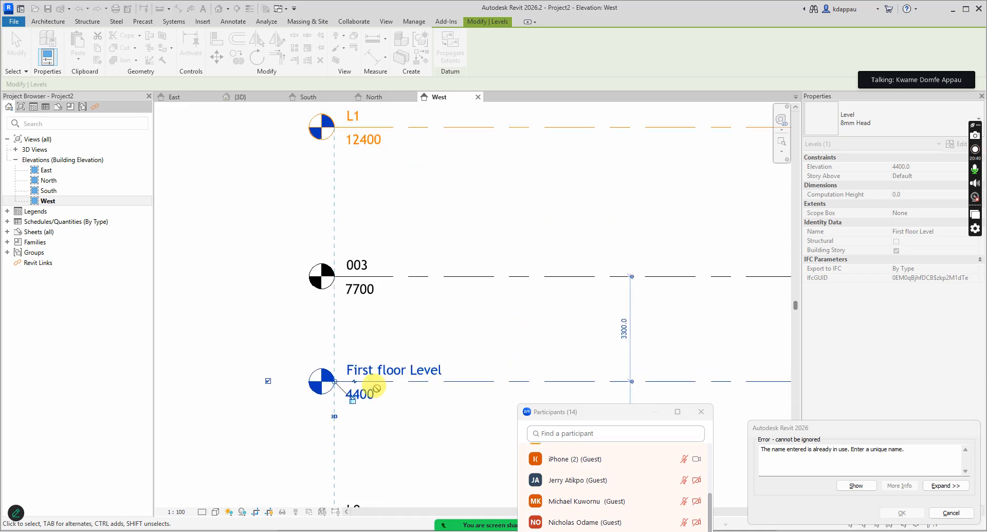
scroll(377, 389, "down", 2)
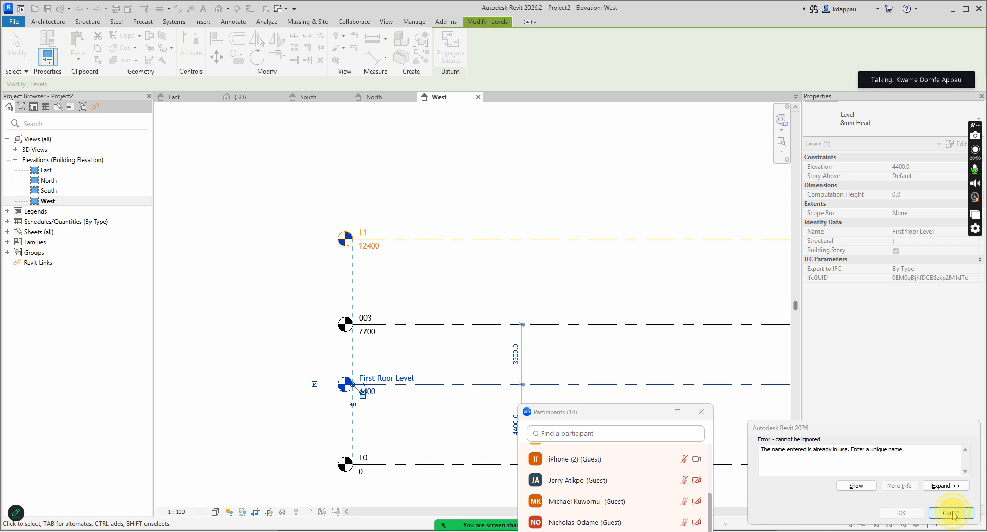
left_click(952, 513)
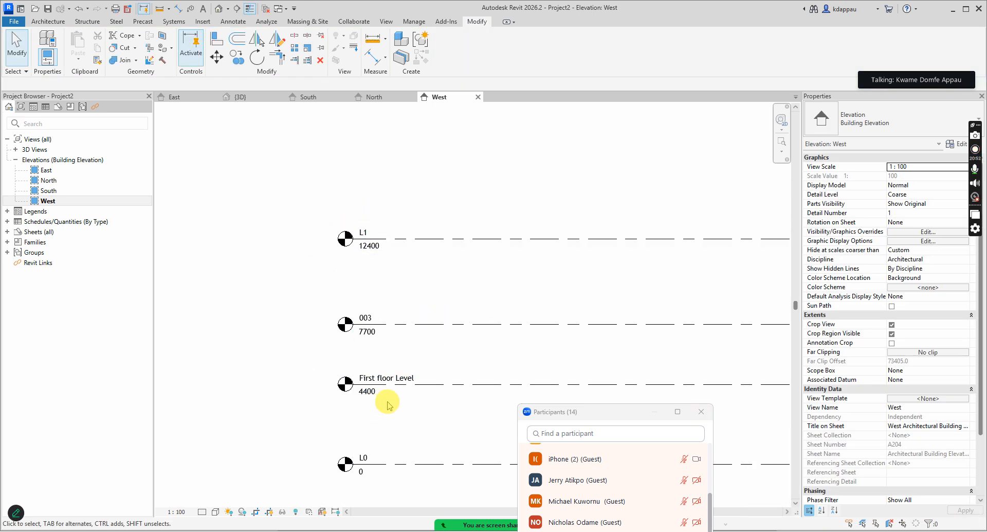
Rename First floor Level as L2.
double_click(385, 377)
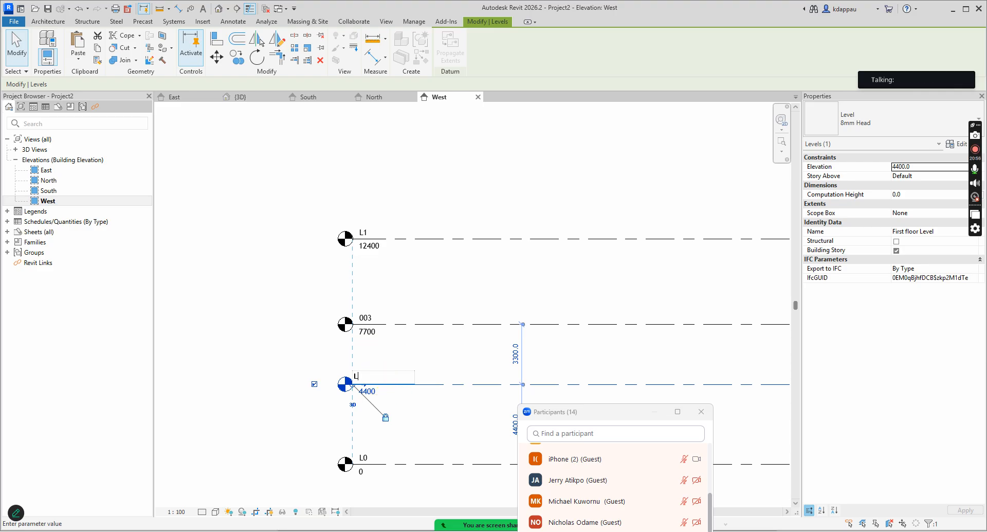
key("Return")
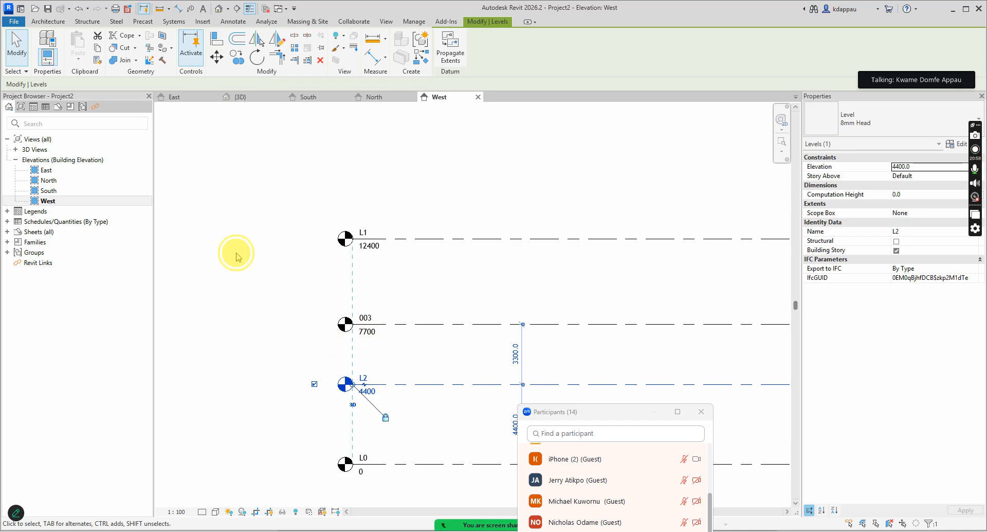
left_click(234, 251)
Rename level 003 as L3 and clear the selection.
left_click(366, 316)
double_click(366, 316)
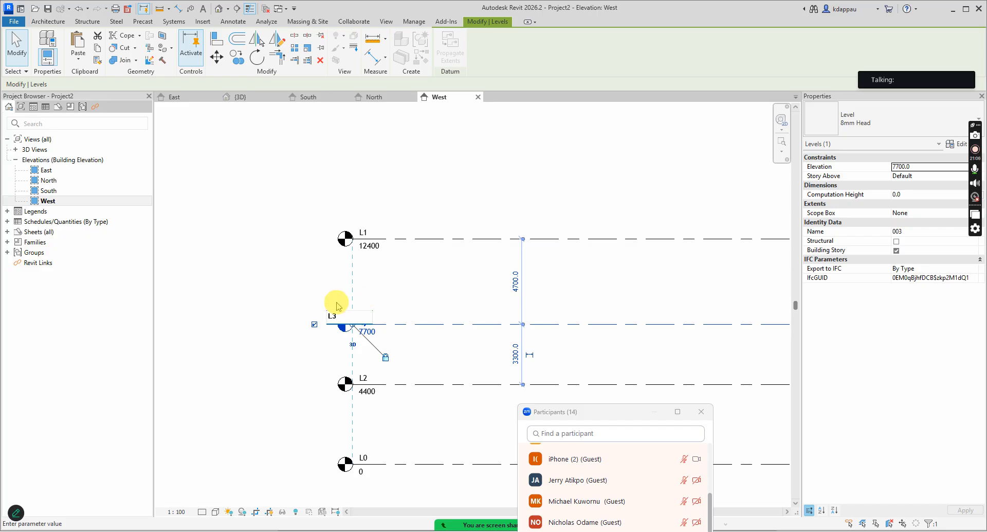
left_click(294, 277)
scroll(361, 384, "down", 3)
scroll(361, 423, "up", 3)
scroll(362, 427, "up", 2)
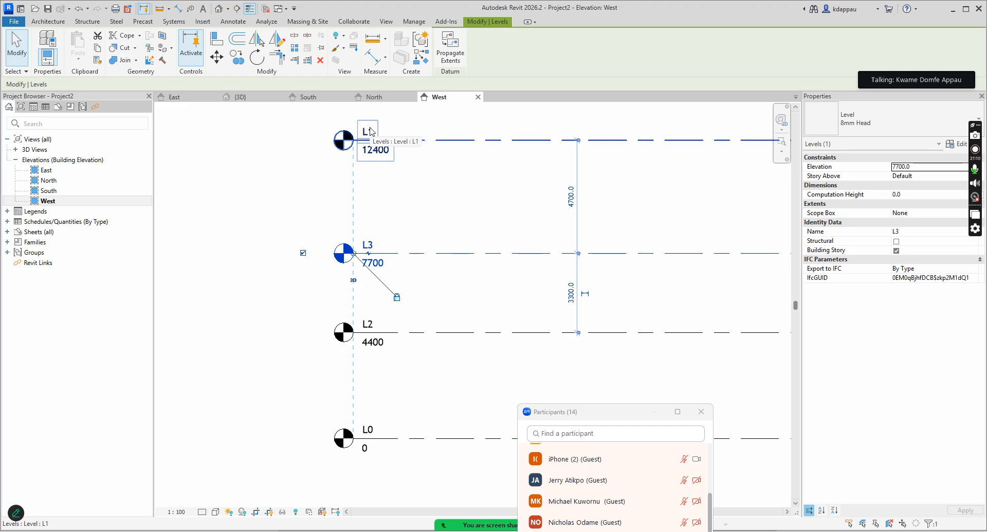
left_click(373, 245)
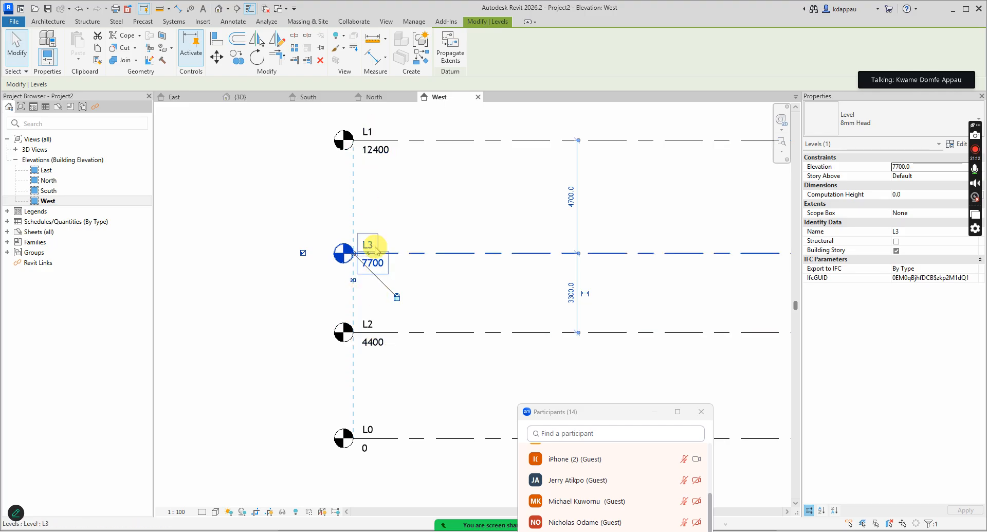
left_click(271, 192)
Move the topmost level L1 down between L0 and L2, to an elevation of about 2100 mm.
scroll(291, 223, "down", 2)
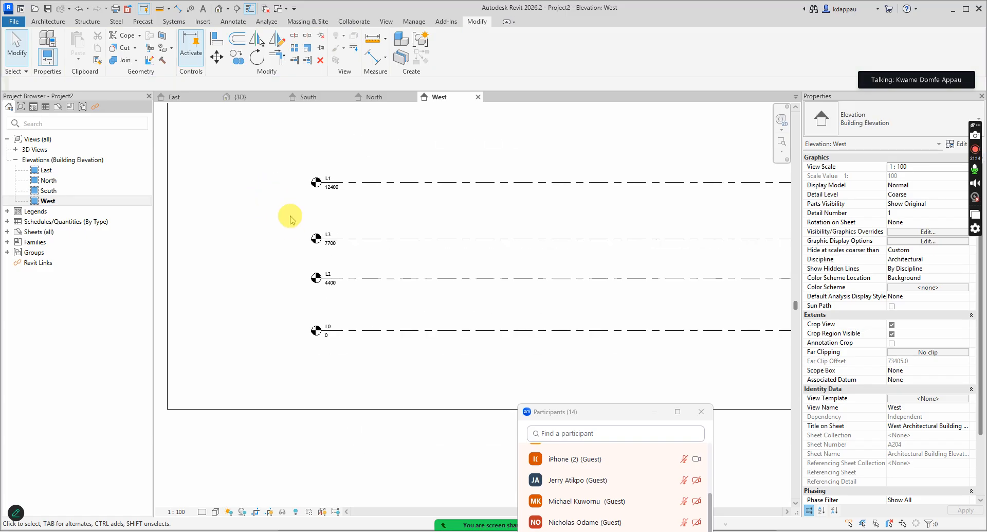
scroll(282, 185, "up", 1)
scroll(328, 166, "down", 3)
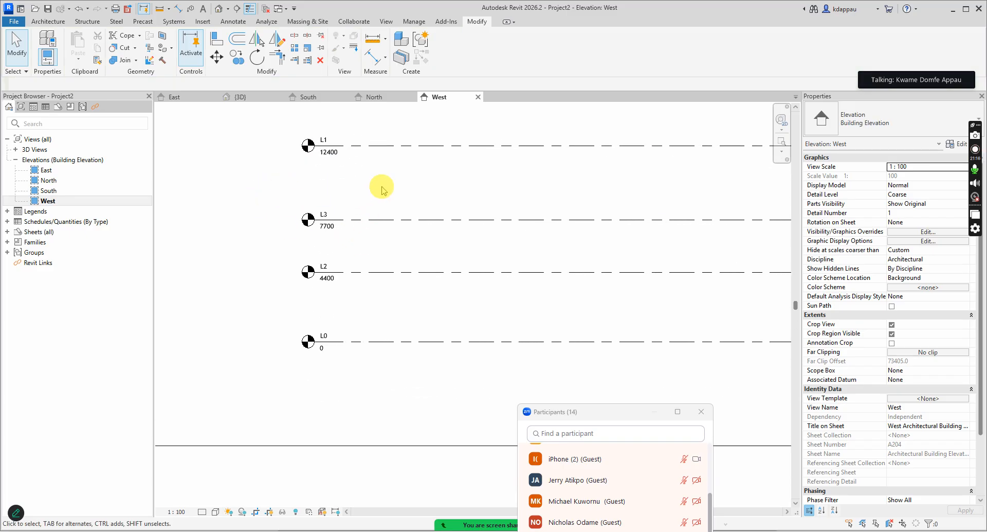
scroll(367, 190, "up", 1)
left_click(371, 156)
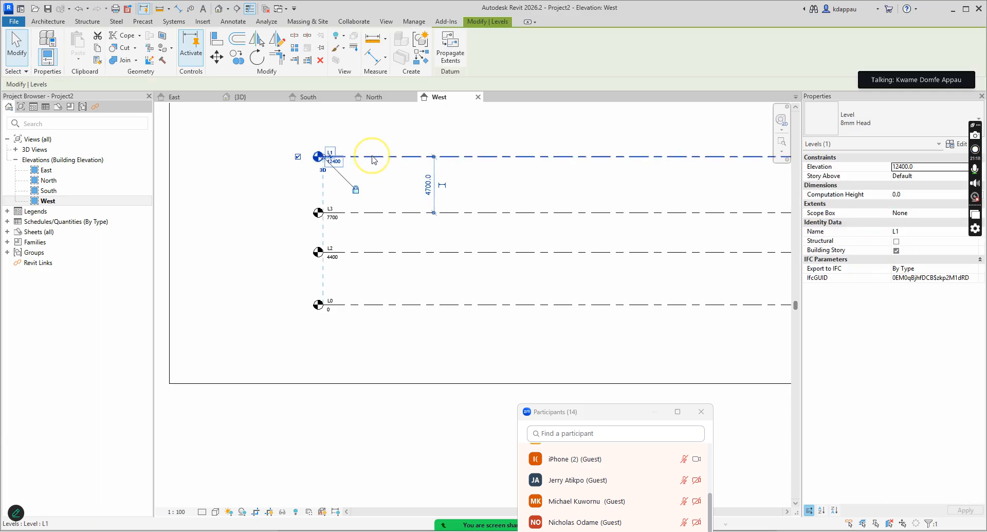
left_click_drag(381, 156, 386, 280)
left_click(249, 157)
scroll(321, 304, "up", 4)
scroll(331, 308, "down", 2)
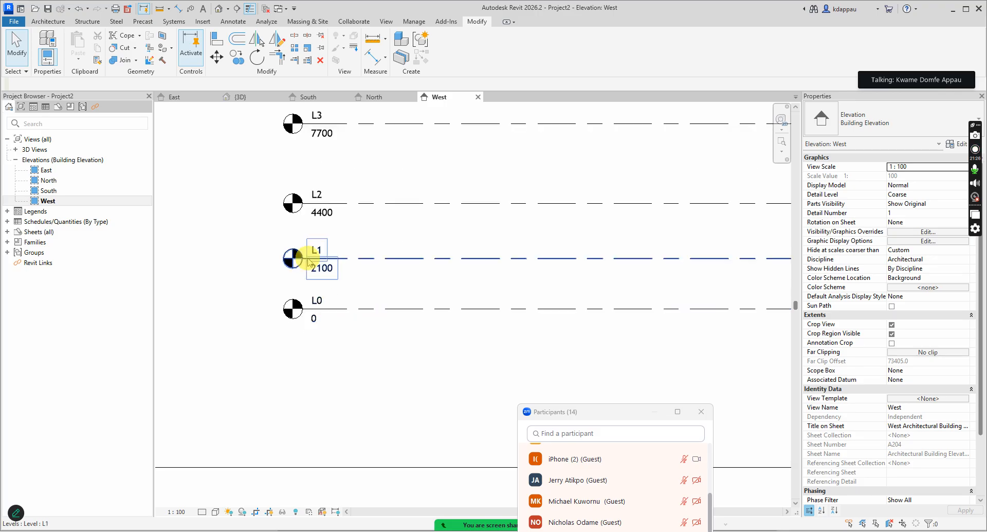
Review the order of levels L0 to L3 and show the architectural datum tools for levels and grids.
scroll(312, 254, "up", 3)
scroll(333, 251, "down", 3)
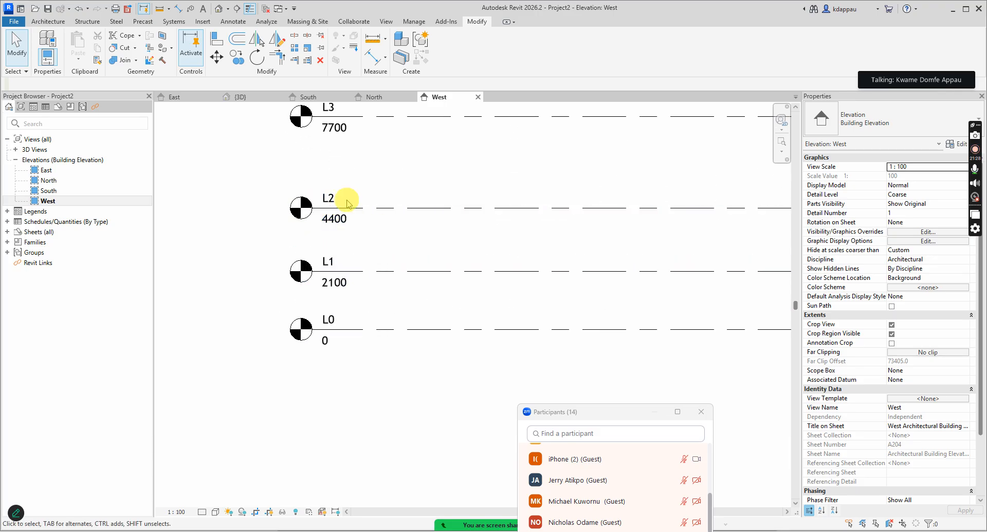
scroll(342, 149, "up", 2)
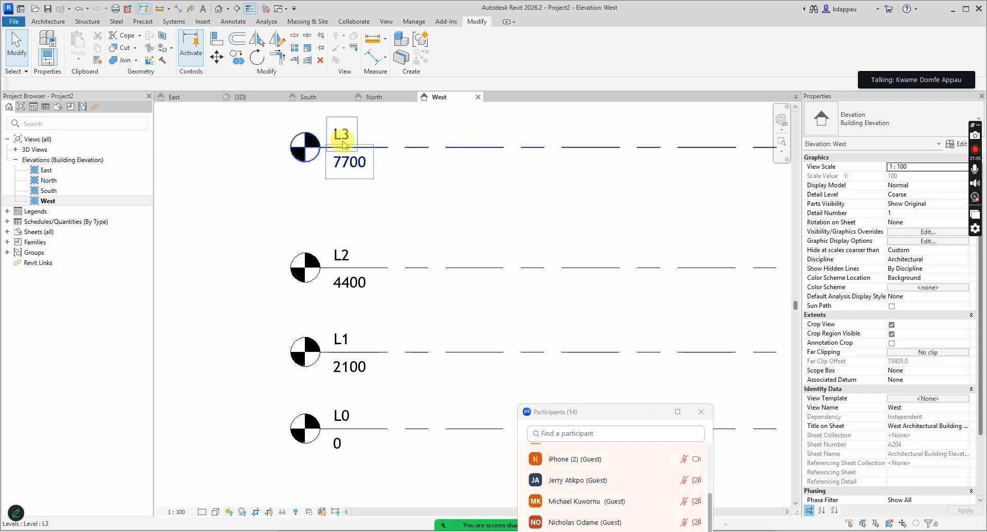
scroll(358, 317, "down", 2)
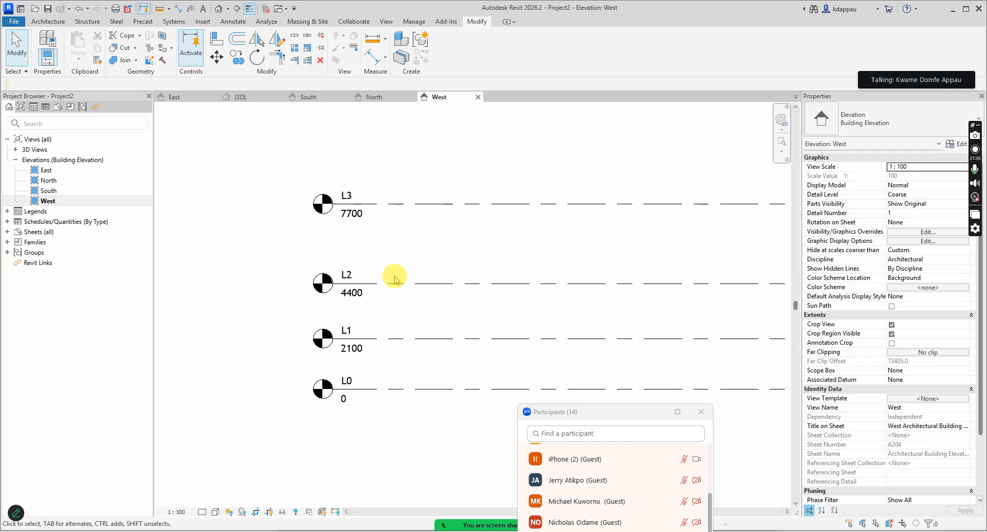
scroll(301, 288, "down", 4)
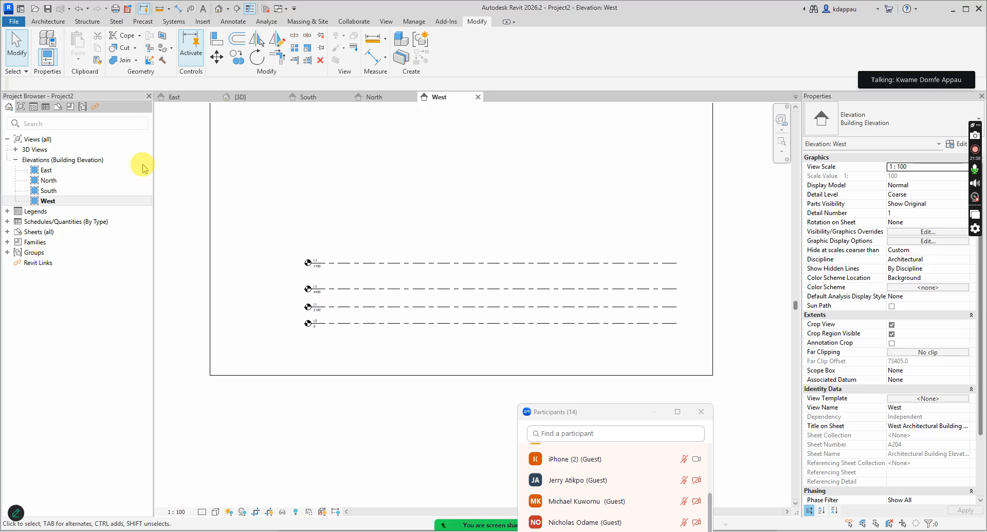
left_click(49, 22)
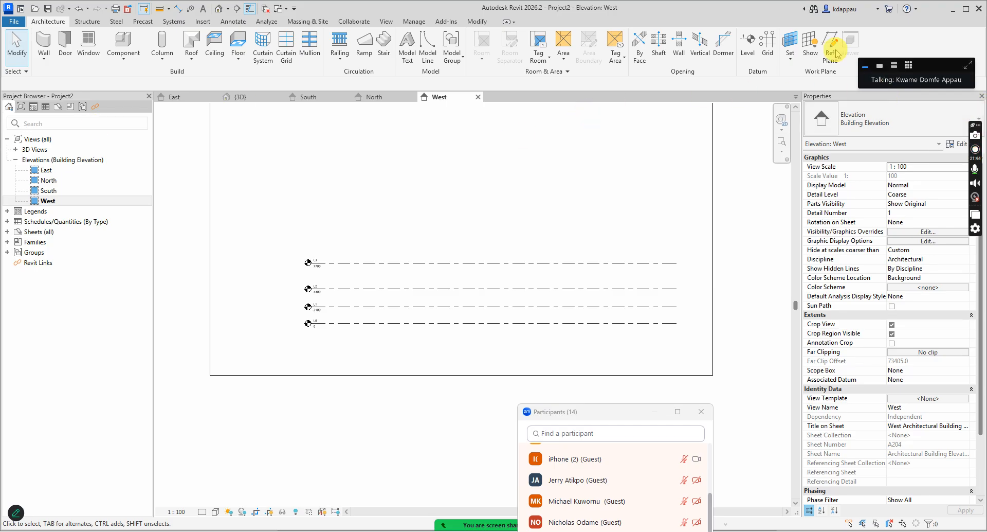
left_click(759, 73)
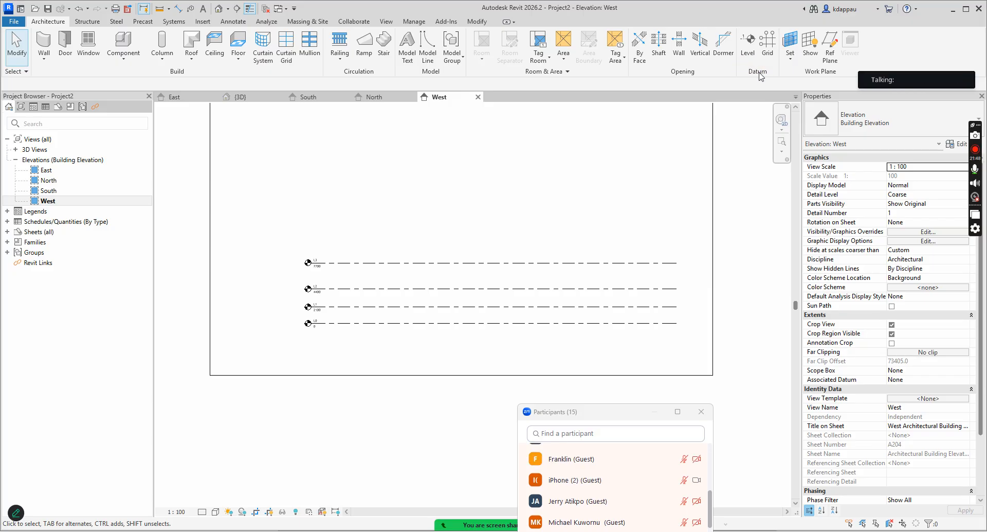
Draw a new level about 3600 mm above L3, spanning the same length as the existing levels, and end the Level command.
left_click(749, 45)
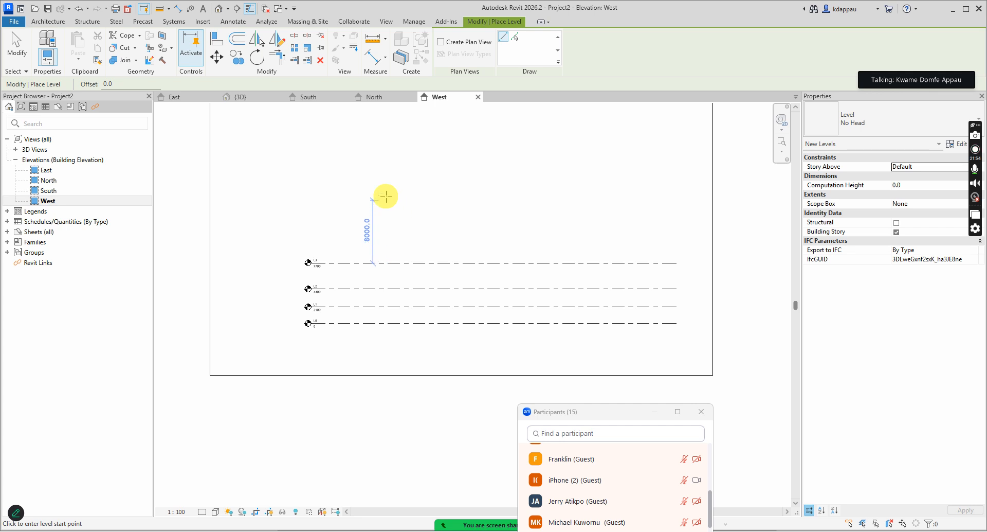
scroll(313, 233, "up", 2)
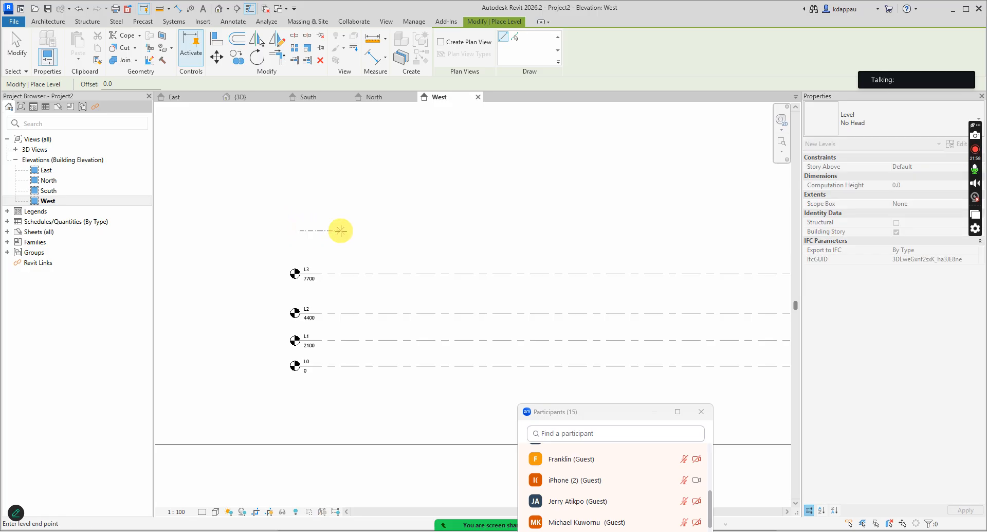
scroll(453, 241, "down", 2)
scroll(453, 240, "down", 2)
scroll(560, 240, "up", 2)
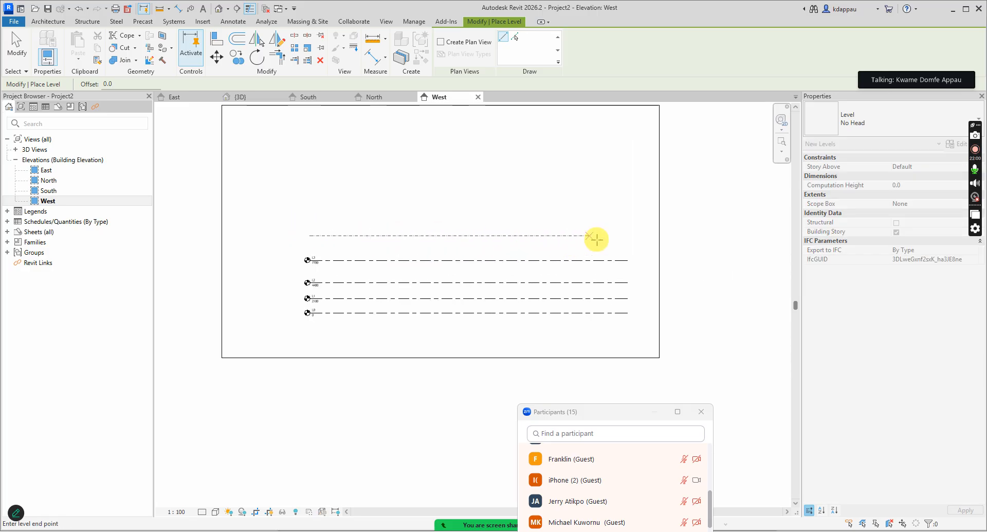
left_click(626, 237)
right_click(481, 170)
left_click(507, 181)
right_click(429, 154)
left_click(453, 160)
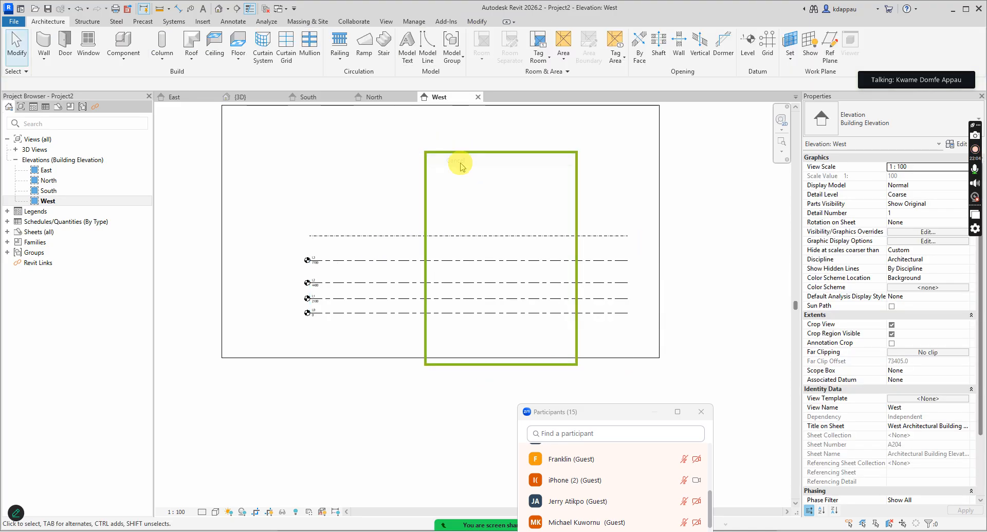
Turn on the bubble at the left end of the new topmost level and clear the selection.
scroll(323, 246, "up", 2)
scroll(271, 252, "up", 2)
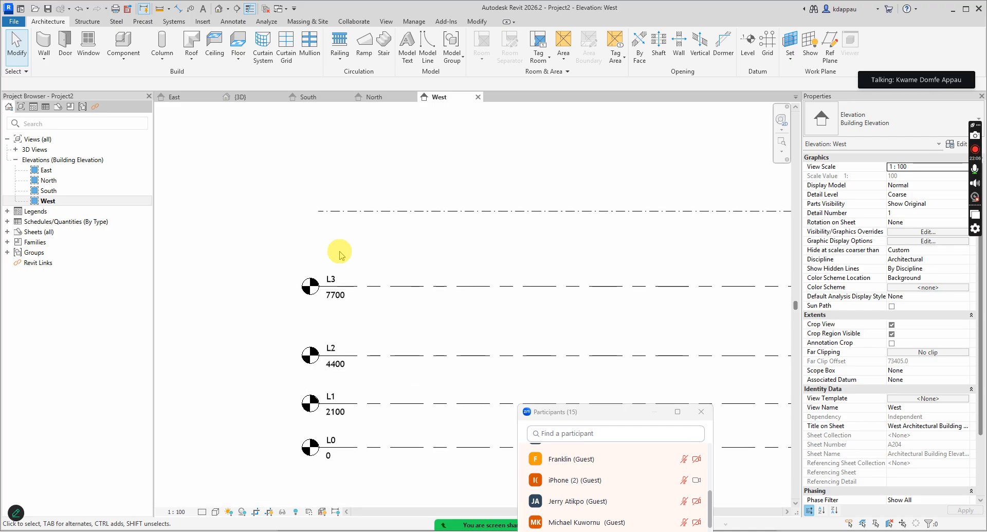
left_click(372, 210)
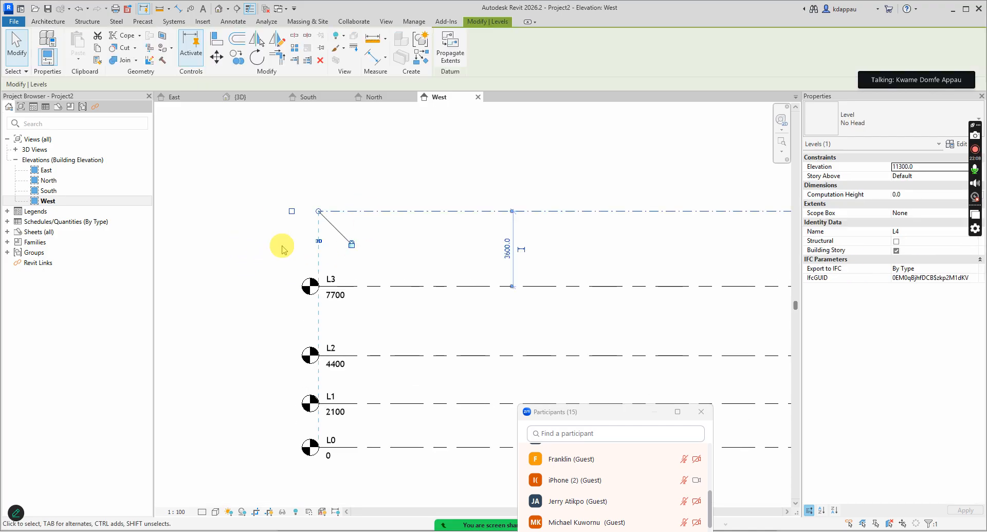
scroll(292, 227, "down", 2)
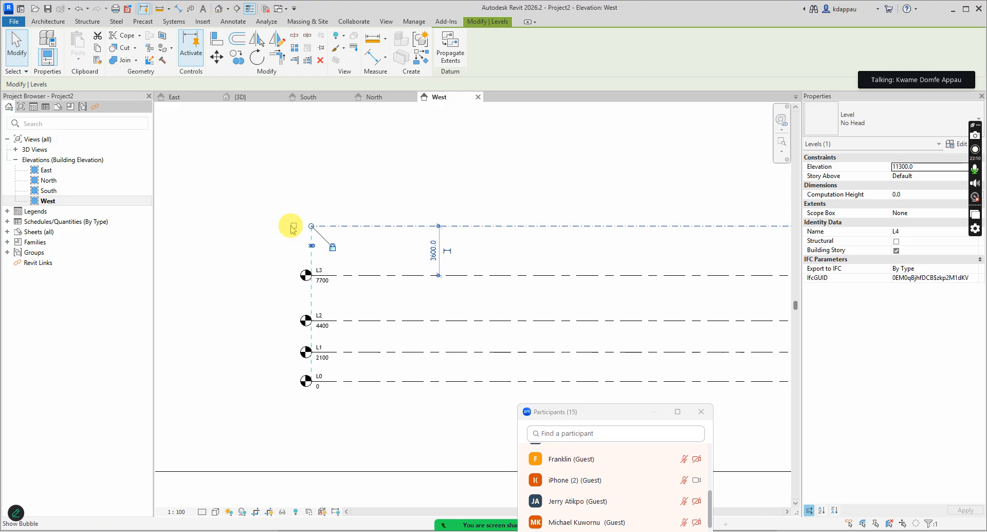
left_click(278, 227)
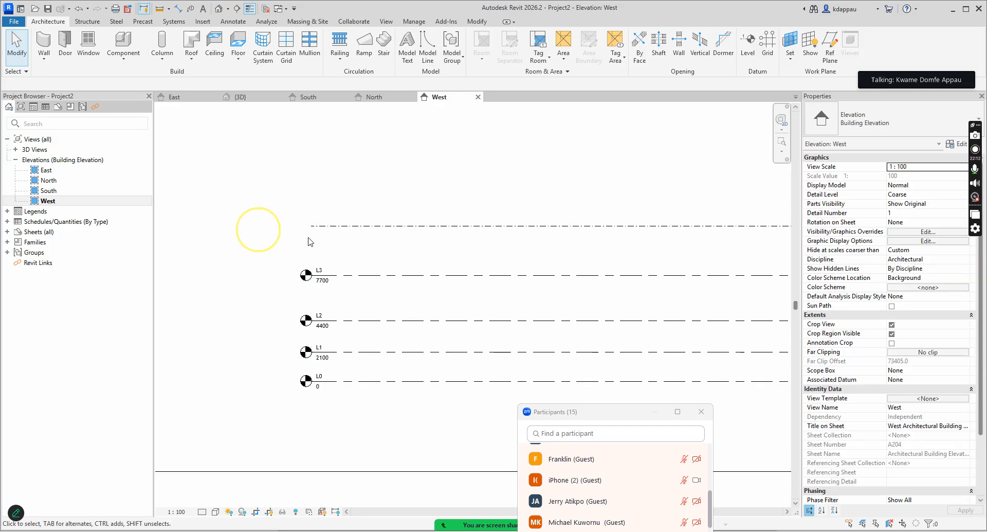
Examine the new level's right end and compare its line and heads with those of levels L0 to L3.
scroll(322, 235, "up", 2)
scroll(257, 324, "down", 3)
scroll(489, 311, "up", 4)
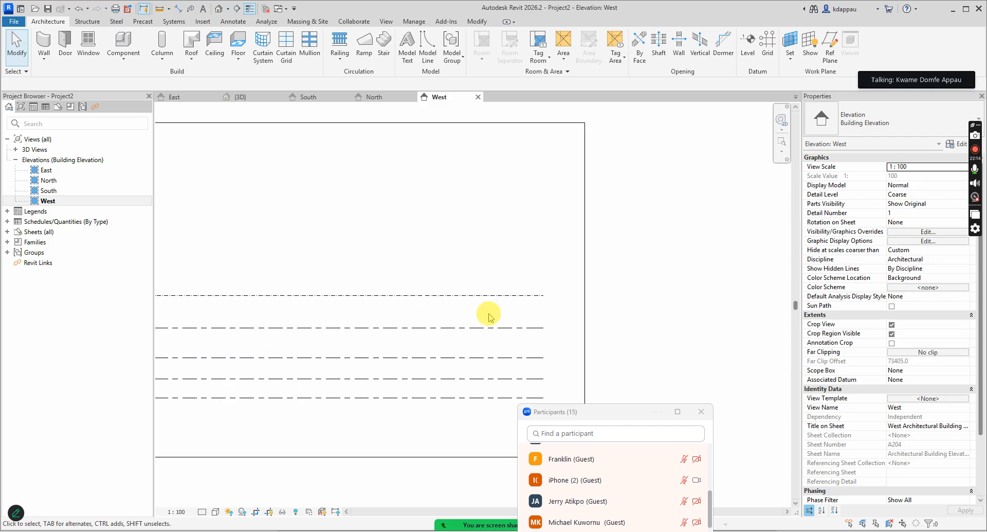
left_click(534, 282)
scroll(593, 295, "up", 1)
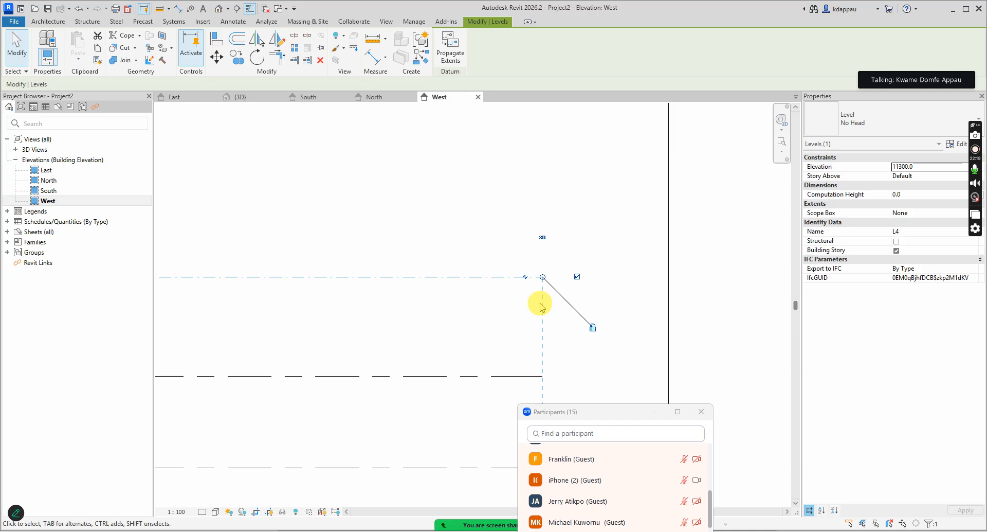
left_click(429, 328)
scroll(645, 289, "down", 2)
scroll(636, 296, "down", 2)
scroll(247, 308, "up", 2)
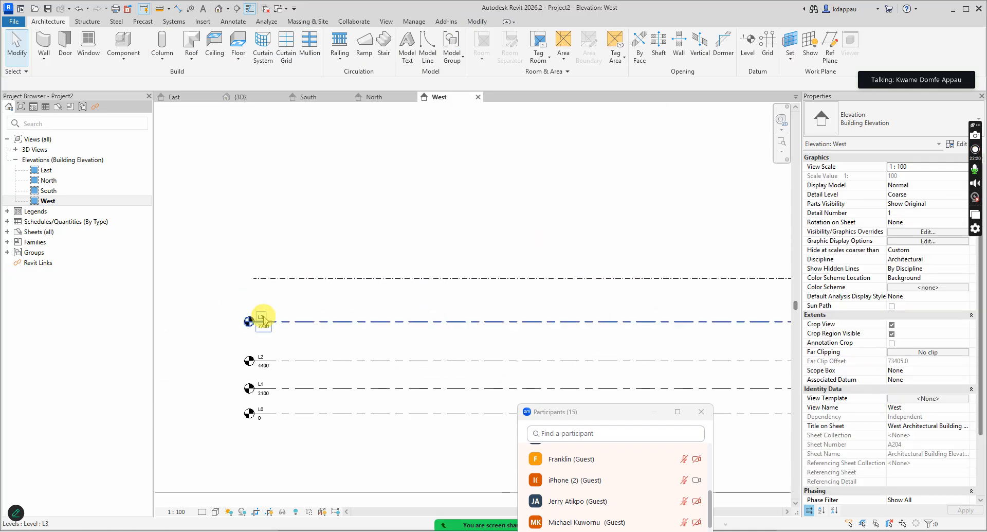
scroll(422, 315, "up", 2)
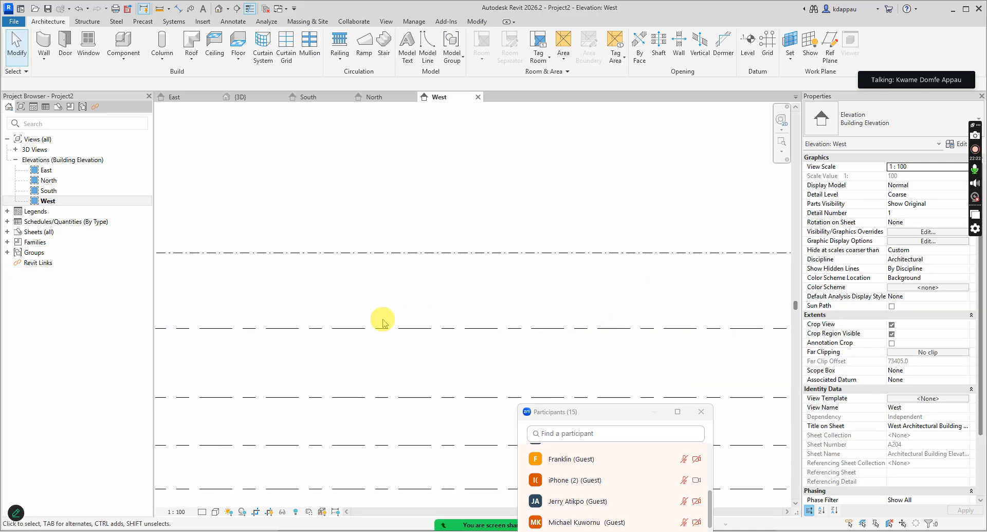
scroll(378, 319, "down", 2)
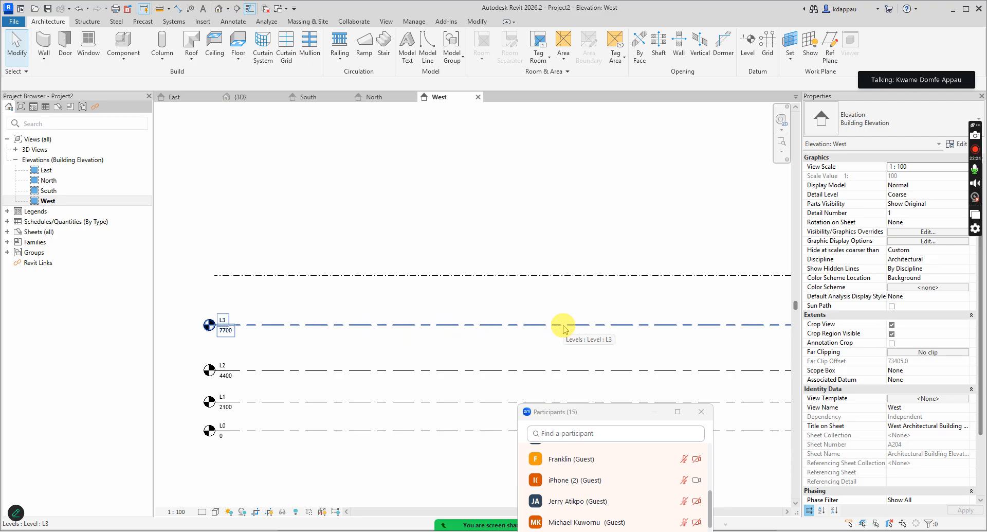
scroll(502, 229, "down", 2)
scroll(403, 281, "up", 3)
scroll(535, 267, "up", 1)
scroll(379, 262, "down", 2)
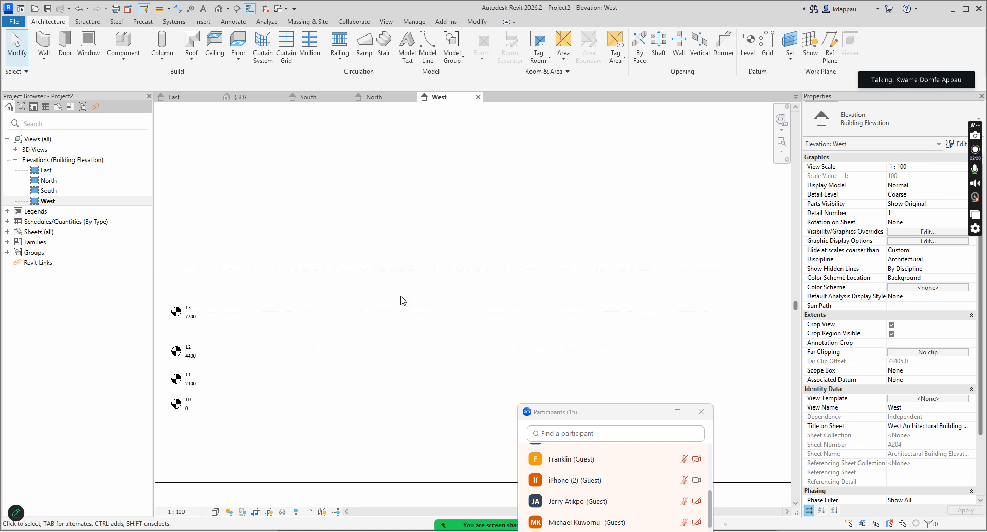
scroll(424, 306, "down", 2)
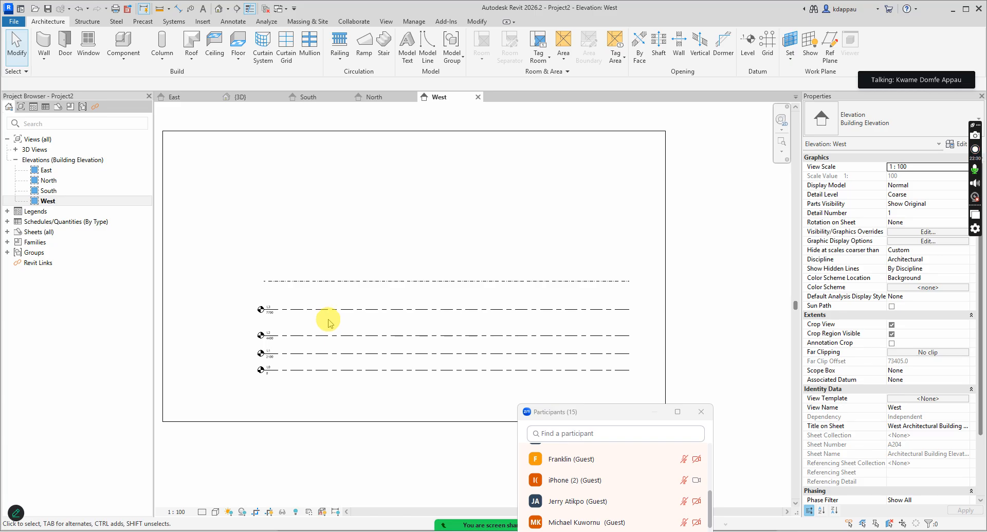
Compare the level type of the new topmost level with the type used by levels L0 to L3.
left_click(415, 281)
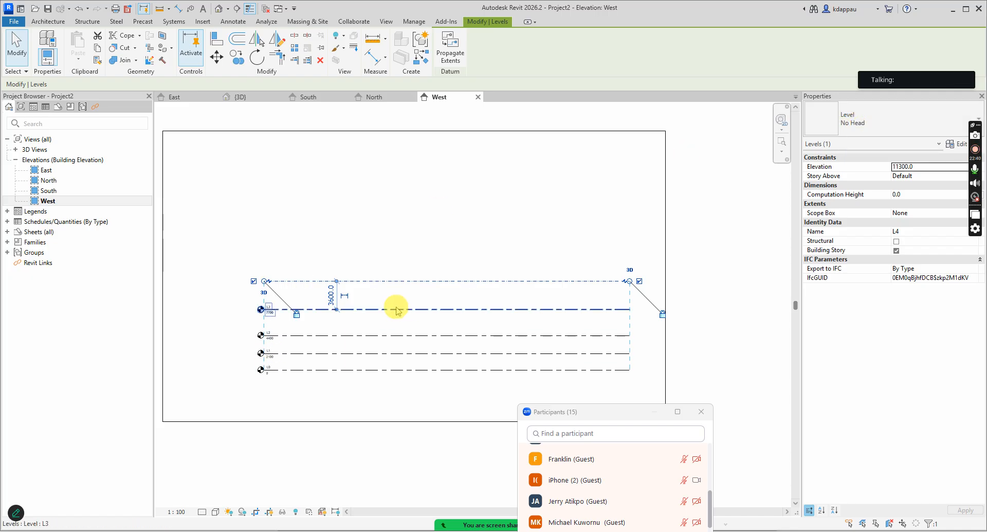
left_click(369, 309)
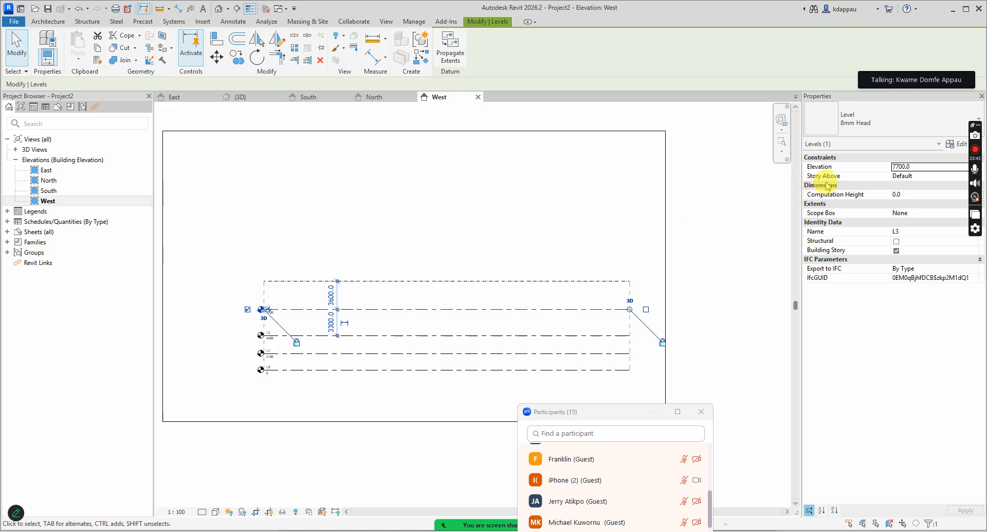
left_click(842, 126)
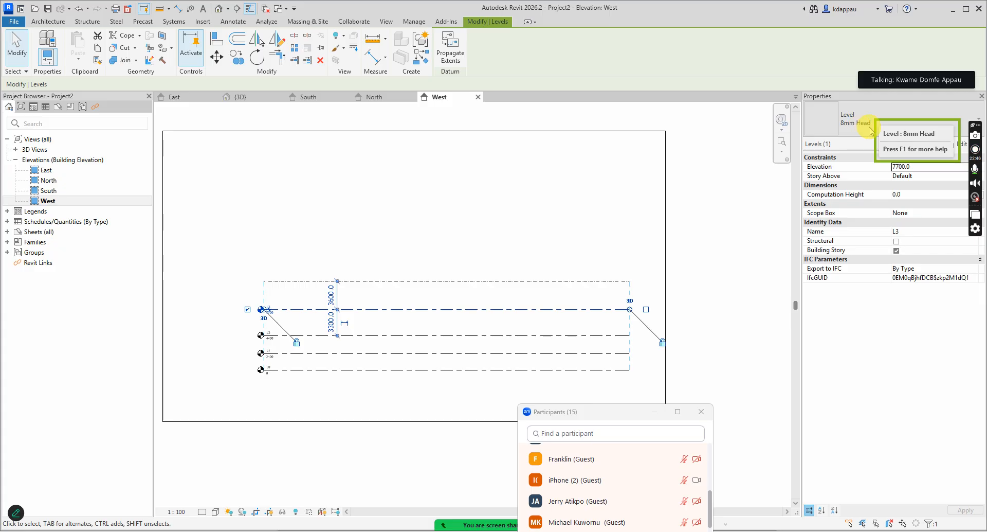
left_click(397, 201)
left_click_drag(376, 398, 335, 298)
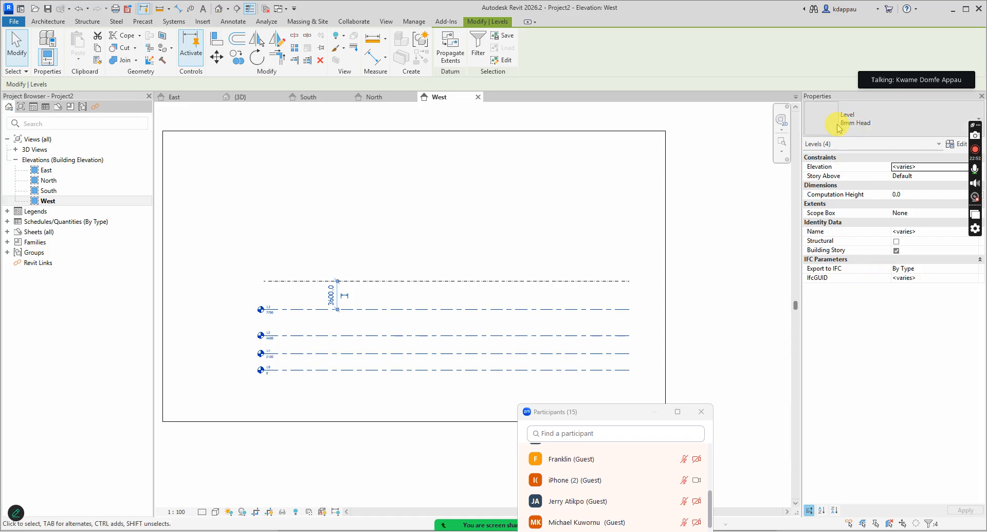
left_click(489, 227)
scroll(368, 288, "up", 2)
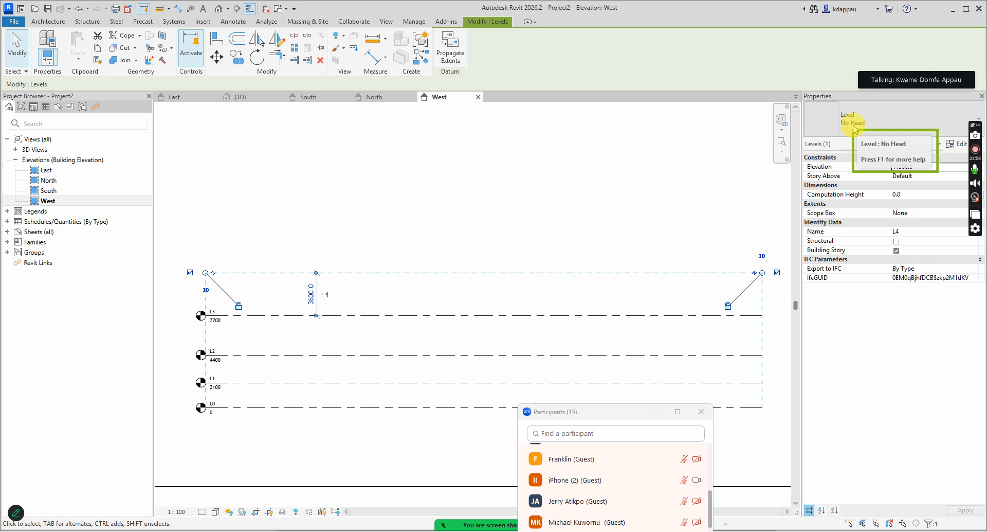
left_click(405, 436)
Select all five levels and change their type to 8mm Head.
left_click_drag(402, 410, 326, 238)
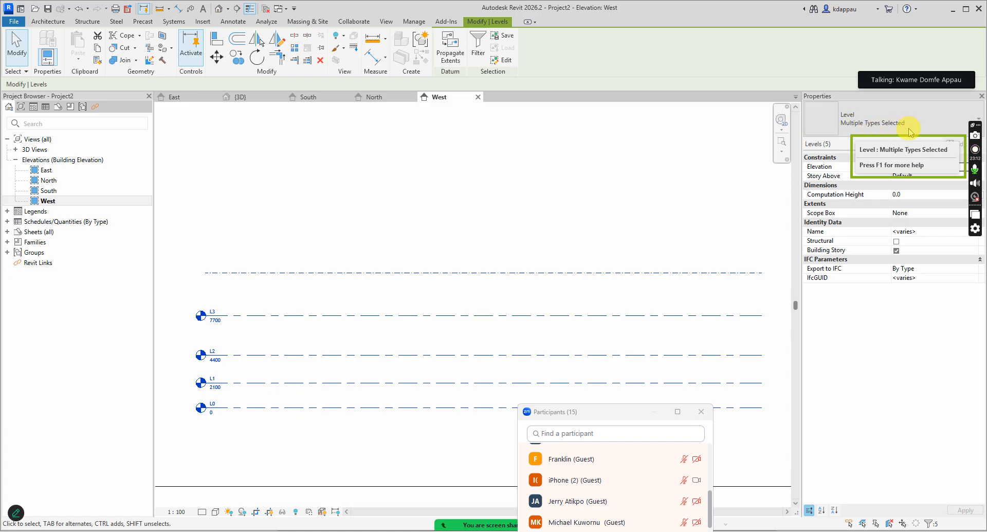
left_click(866, 123)
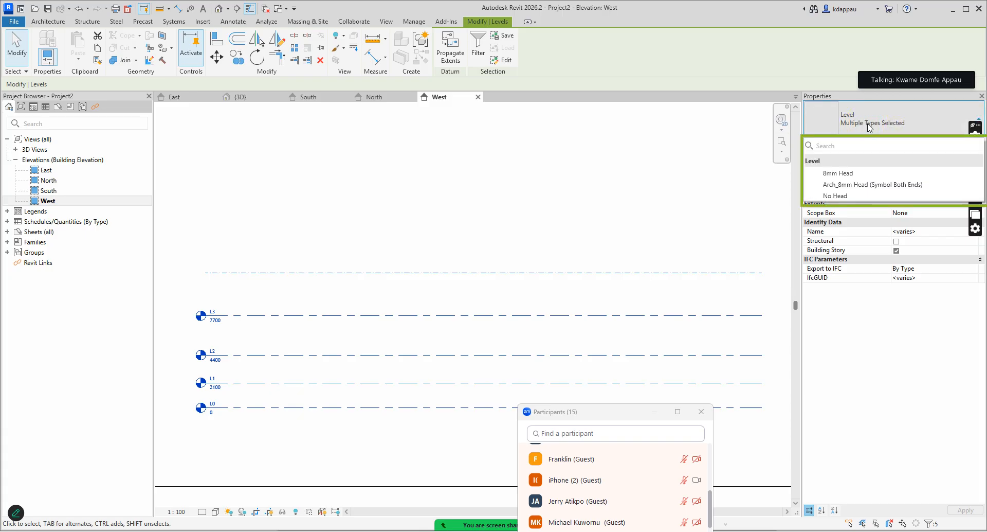
left_click(840, 174)
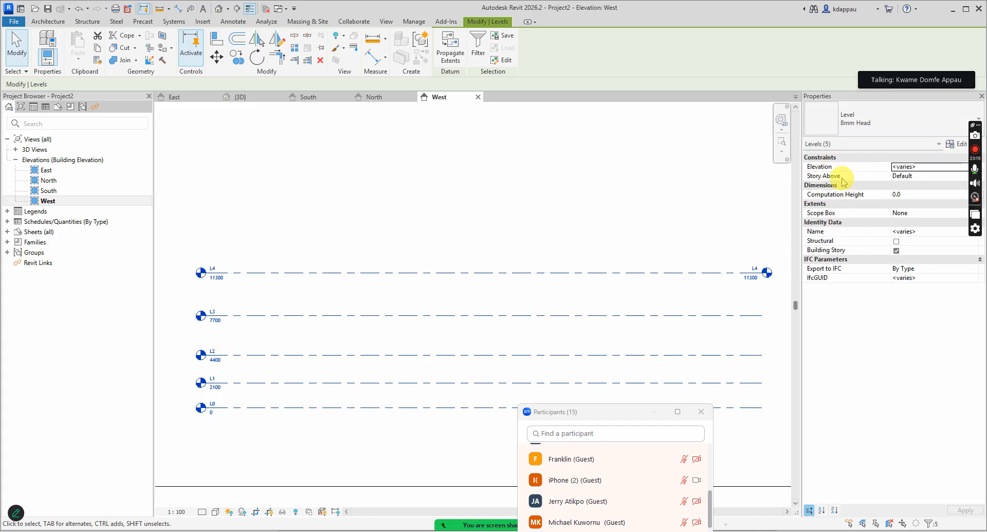
Try the Arch_8mm Head (Symbol Both Ends) and No Head types on all five levels, restore 8mm Head and clear the selection.
left_click(854, 129)
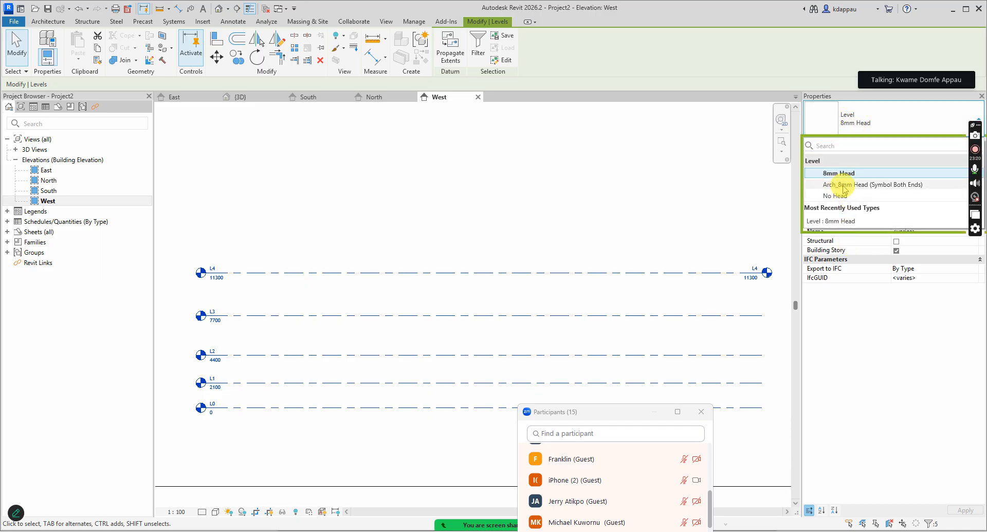
left_click(870, 188)
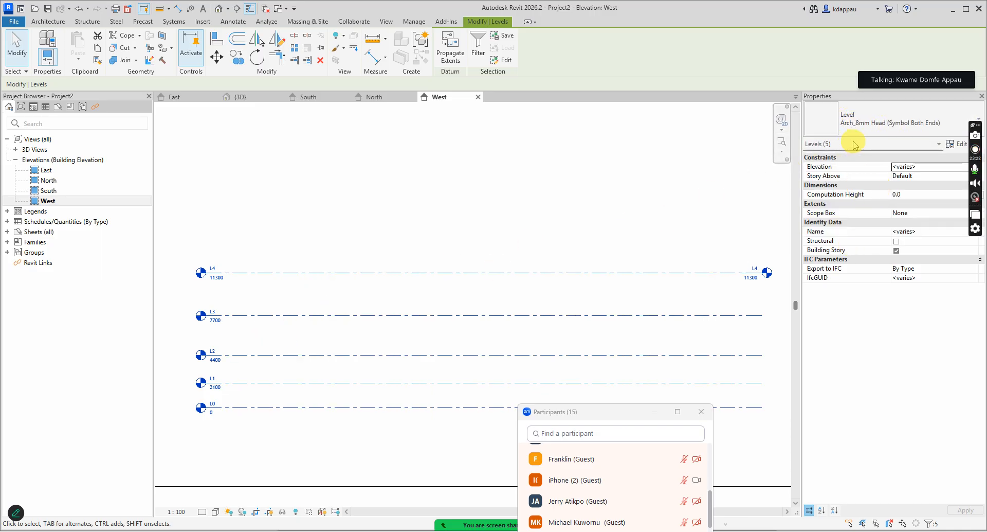
left_click(871, 123)
left_click(847, 196)
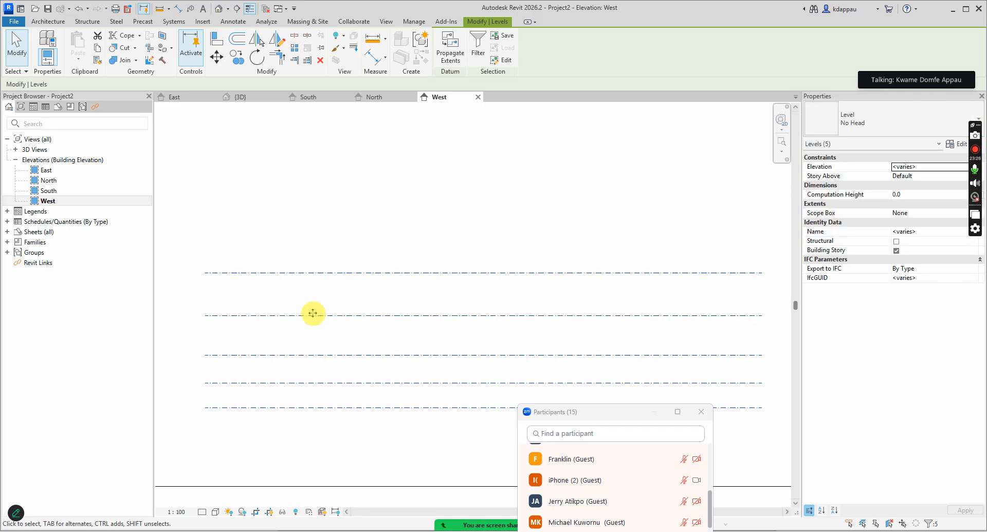
left_click(874, 122)
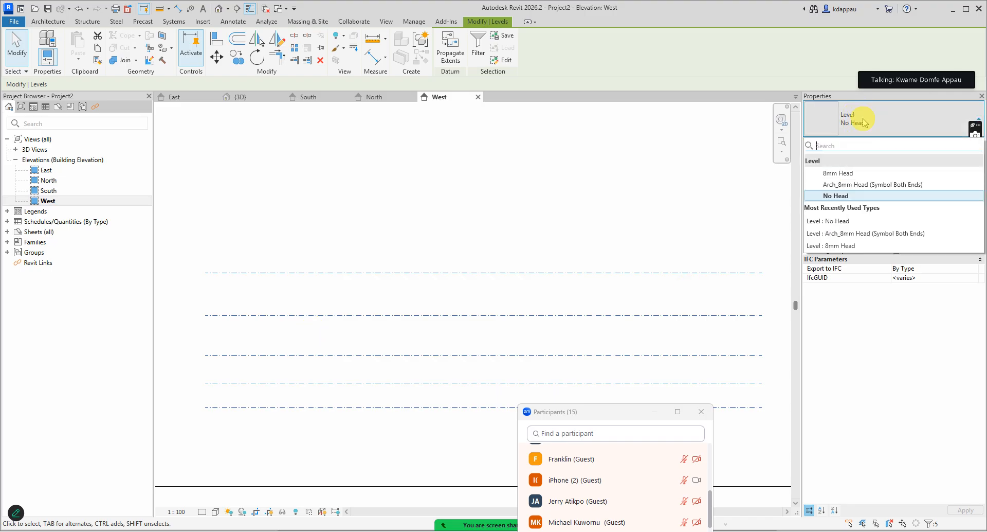
left_click(856, 178)
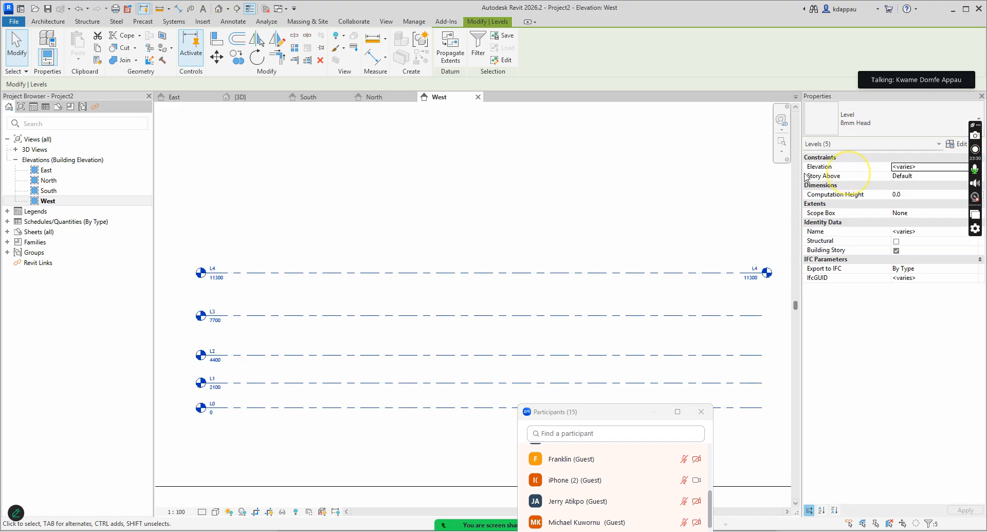
scroll(425, 261, "down", 3)
left_click(288, 291)
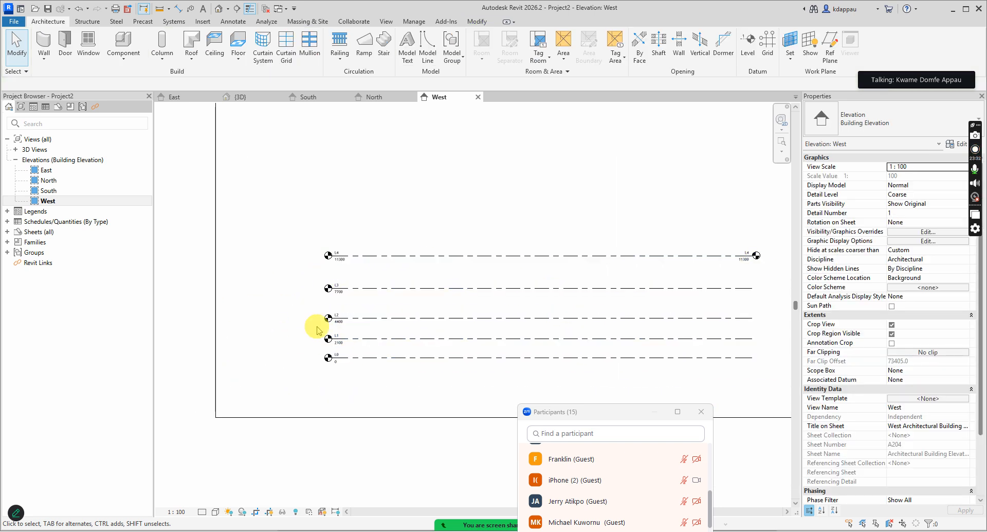
Hide the bubble at the left end of topmost level L4 and show it again.
scroll(296, 273, "up", 2)
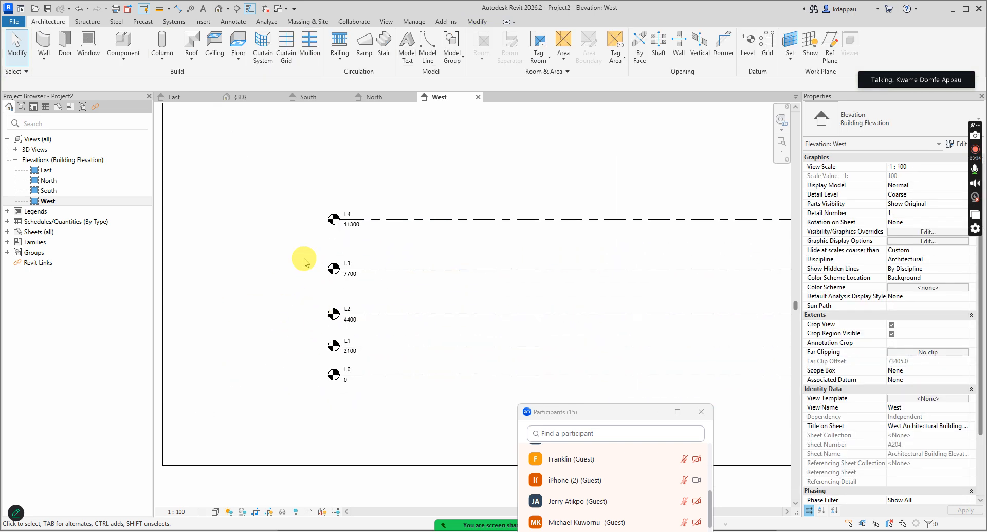
scroll(265, 325, "down", 2)
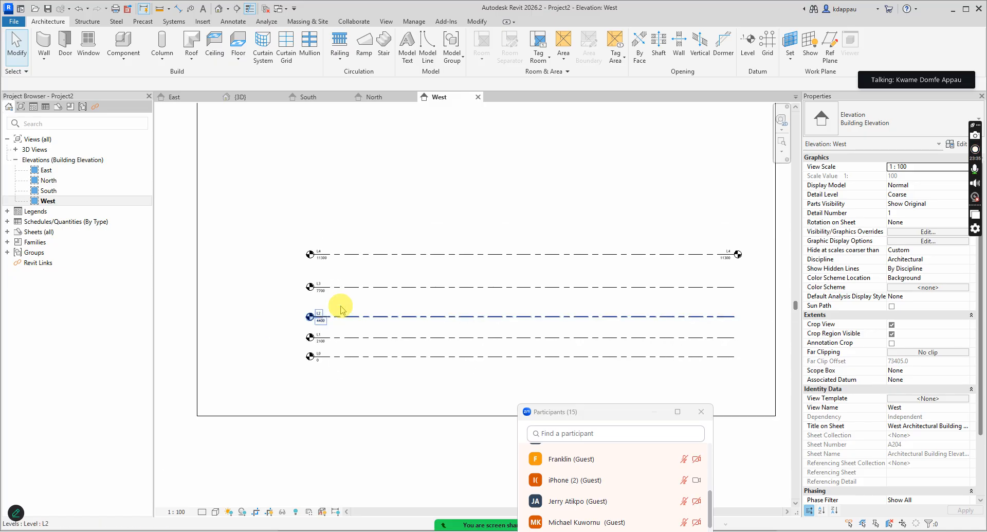
left_click(350, 256)
left_click(294, 254)
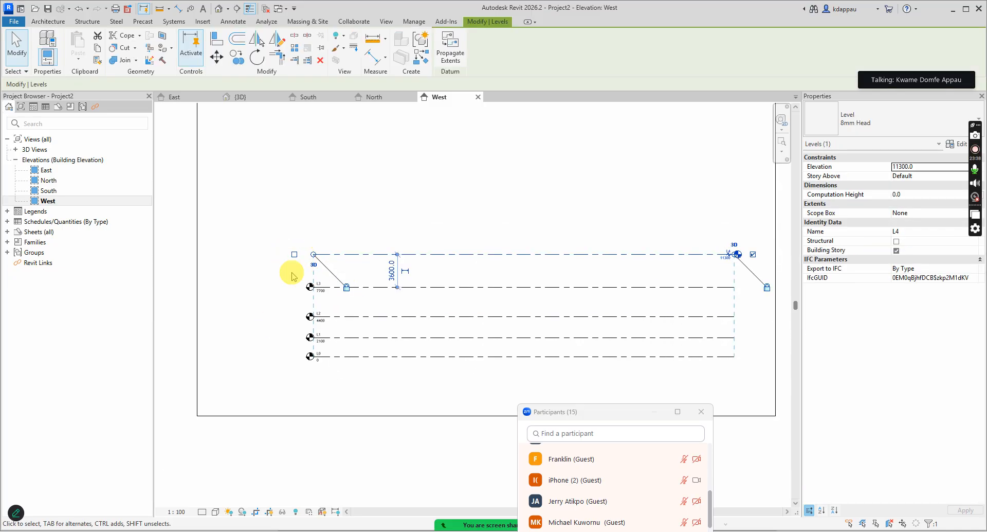
scroll(287, 257, "down", 2)
scroll(507, 280, "up", 3)
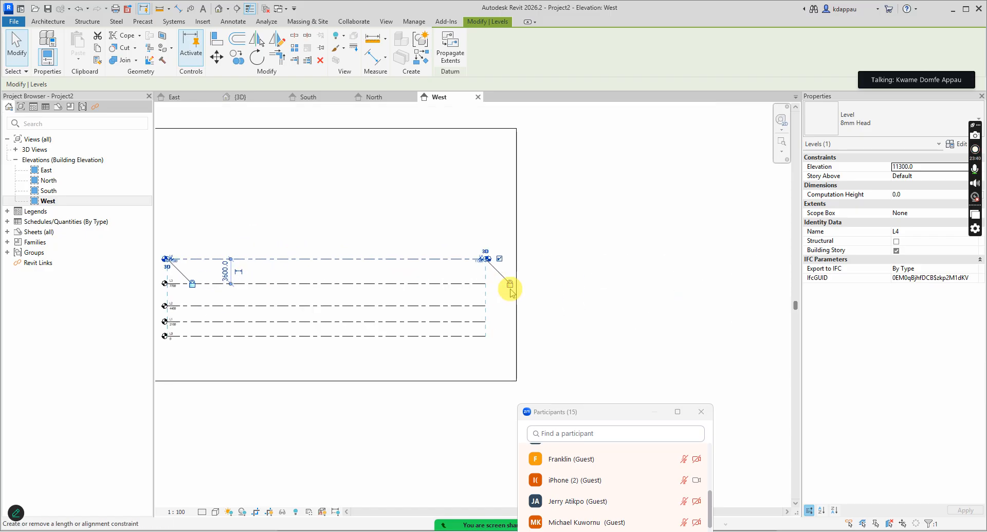
Hide the bubble at the right end of level L4 and clear the selection.
left_click(491, 237)
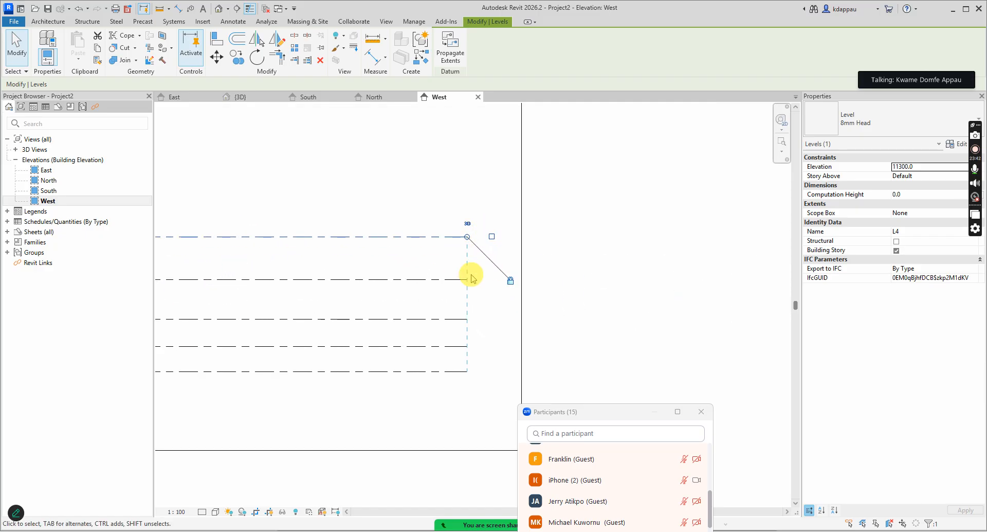
left_click(487, 312)
scroll(487, 312, "down", 2)
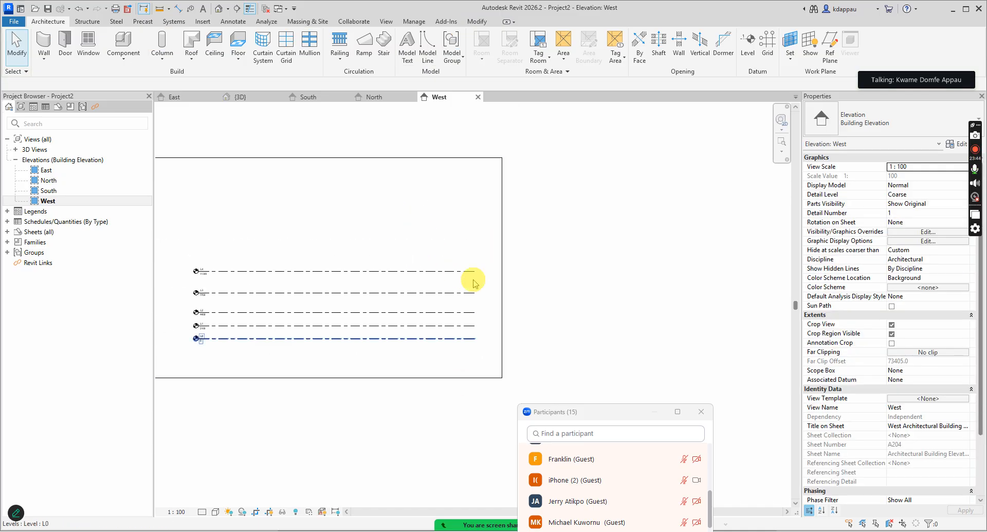
Hide the bubbles at the left ends of levels L4 and L3 and show them at the right ends.
scroll(491, 246, "down", 1)
scroll(293, 258, "up", 3)
left_click(335, 259)
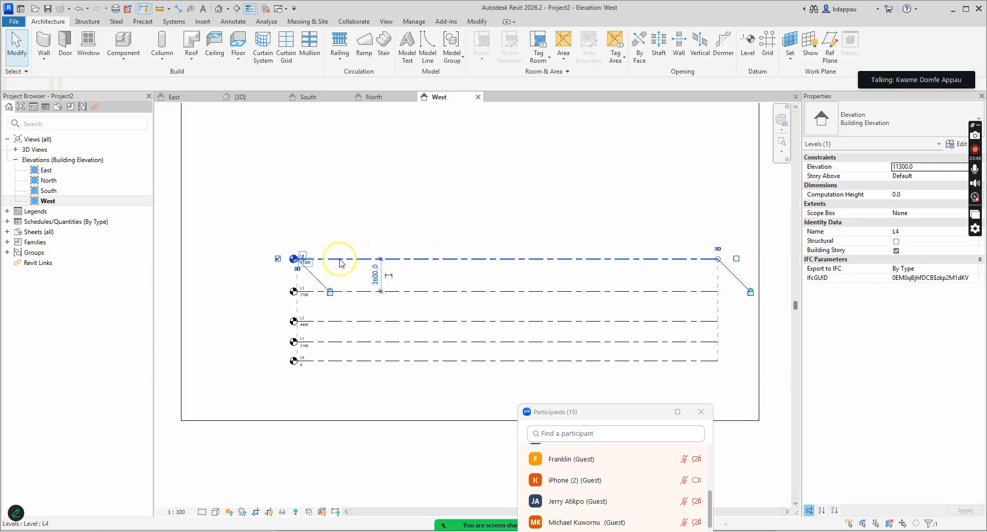
left_click(277, 259)
scroll(379, 288, "down", 1)
left_click(690, 263)
left_click(482, 291)
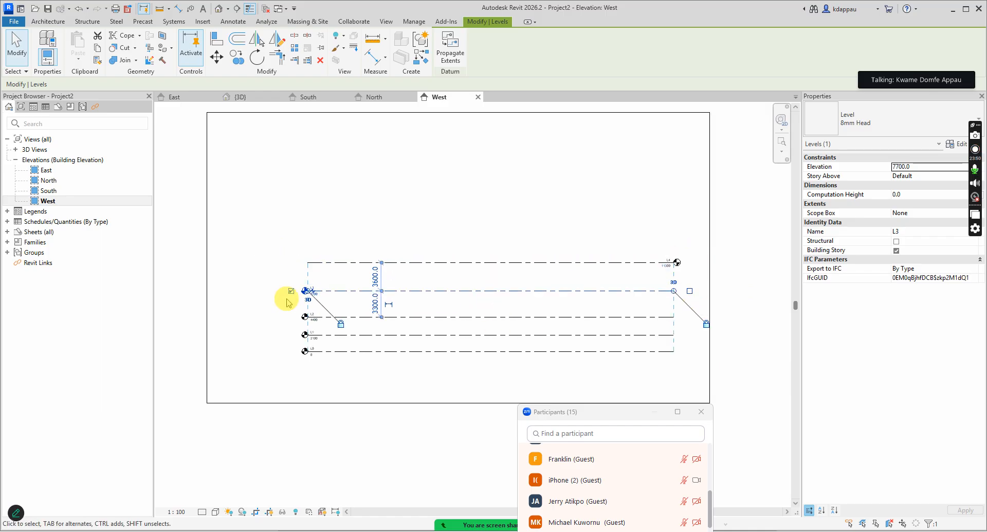
left_click(291, 290)
left_click(689, 291)
Switch the bubbles of levels L2 and L1 from their left ends to their right ends.
left_click(448, 316)
left_click(291, 317)
left_click(690, 318)
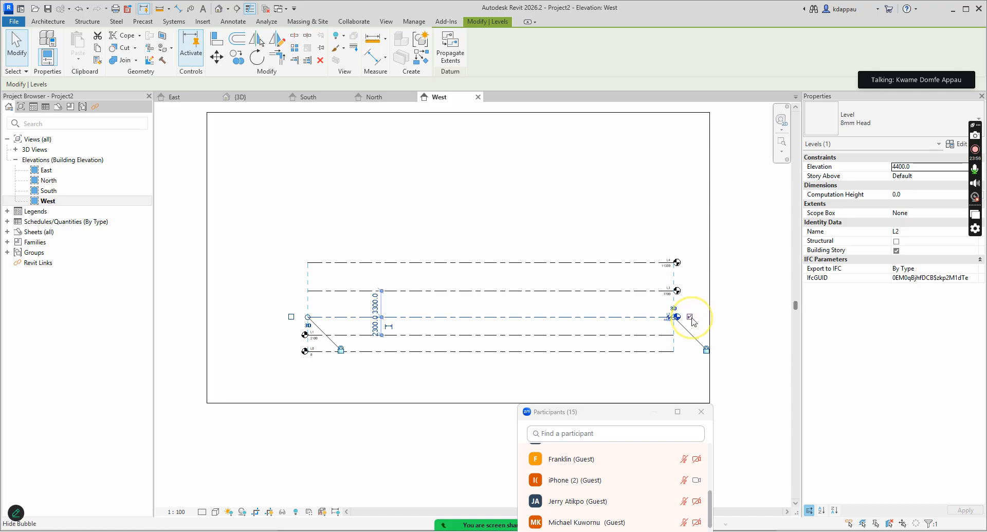
left_click(505, 336)
left_click(690, 335)
left_click(292, 335)
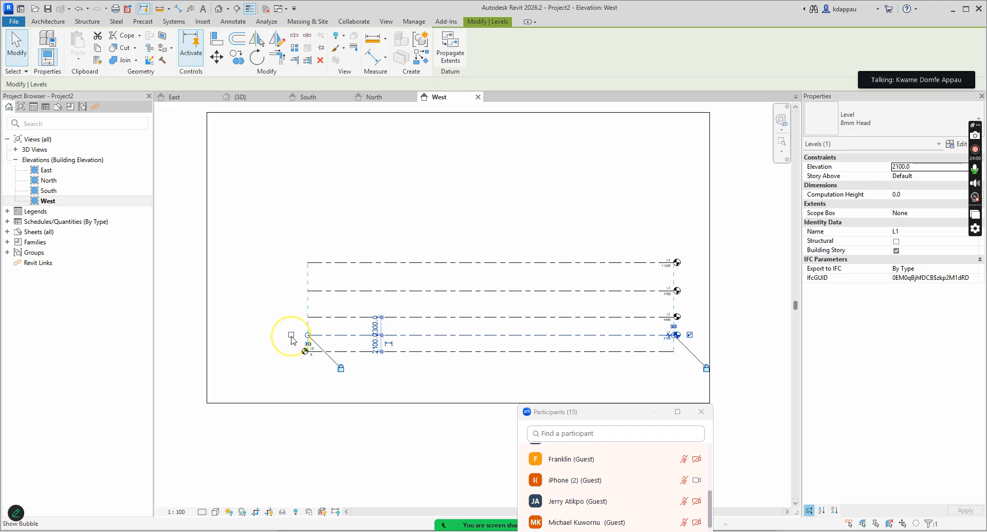
Hide the left bubble of lowest level L0, show its right bubble and clear the selection.
left_click(451, 346)
left_click(334, 353)
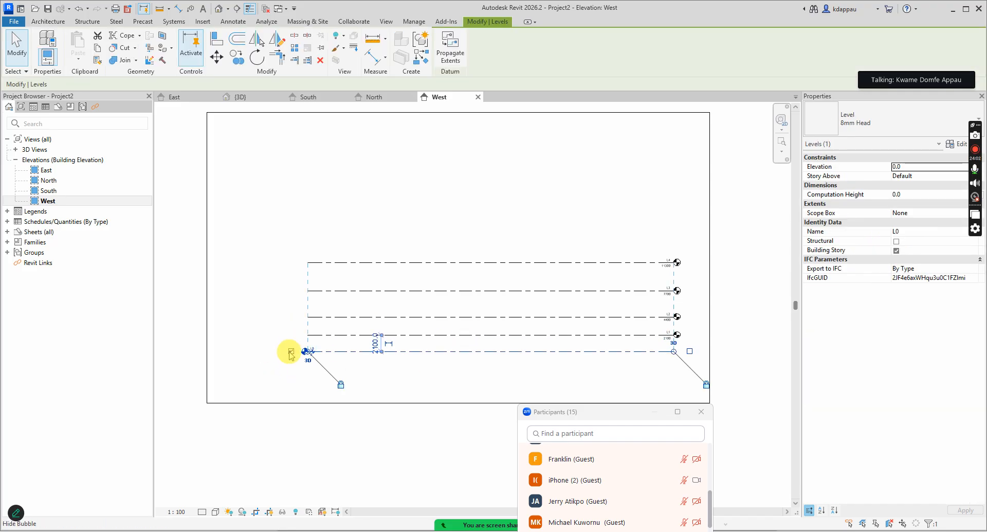
left_click(291, 351)
left_click(690, 351)
left_click(629, 366)
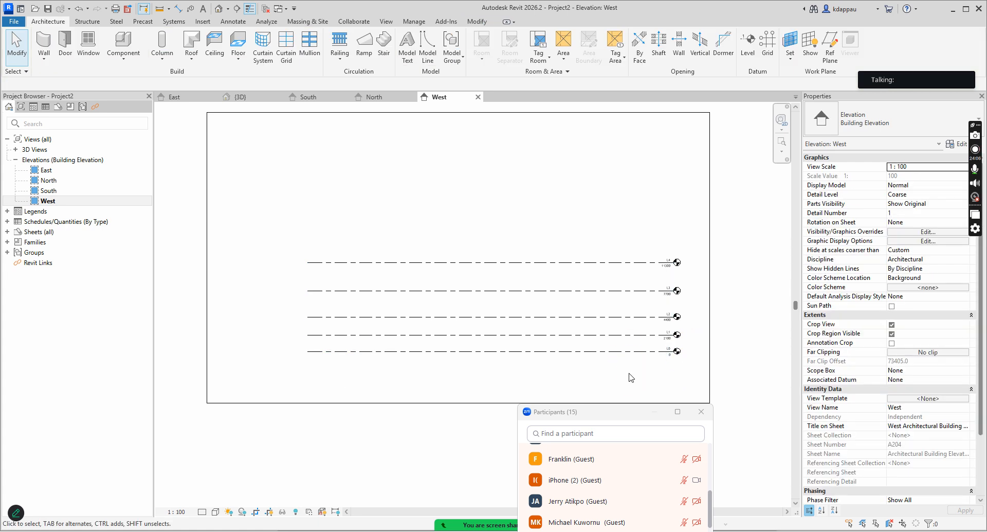
scroll(566, 329, "down", 2)
scroll(522, 293, "up", 2)
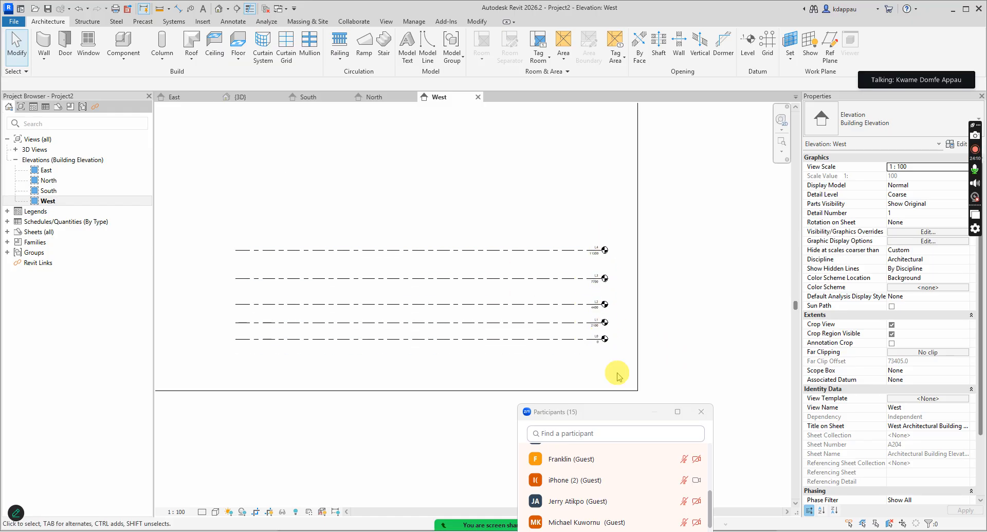
scroll(611, 360, "down", 2)
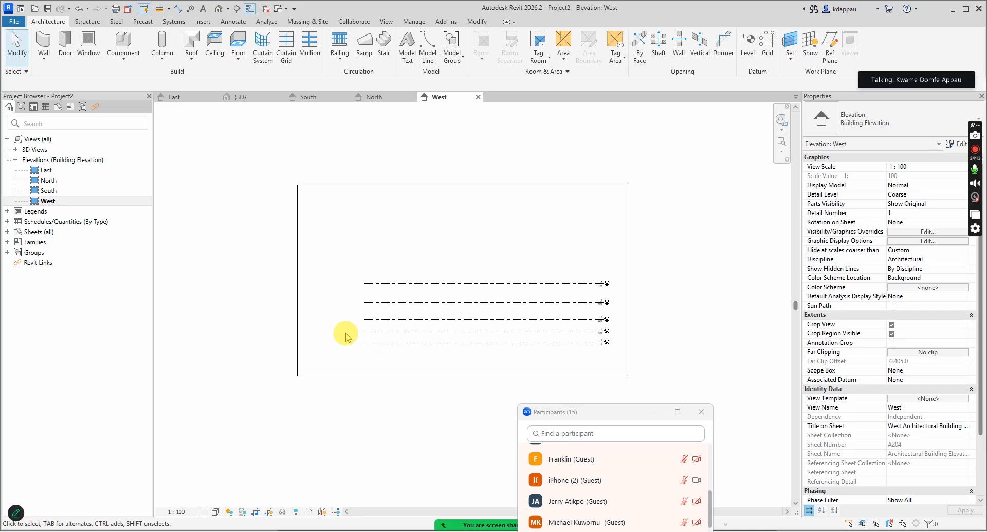
scroll(520, 337, "down", 1)
scroll(470, 349, "up", 2)
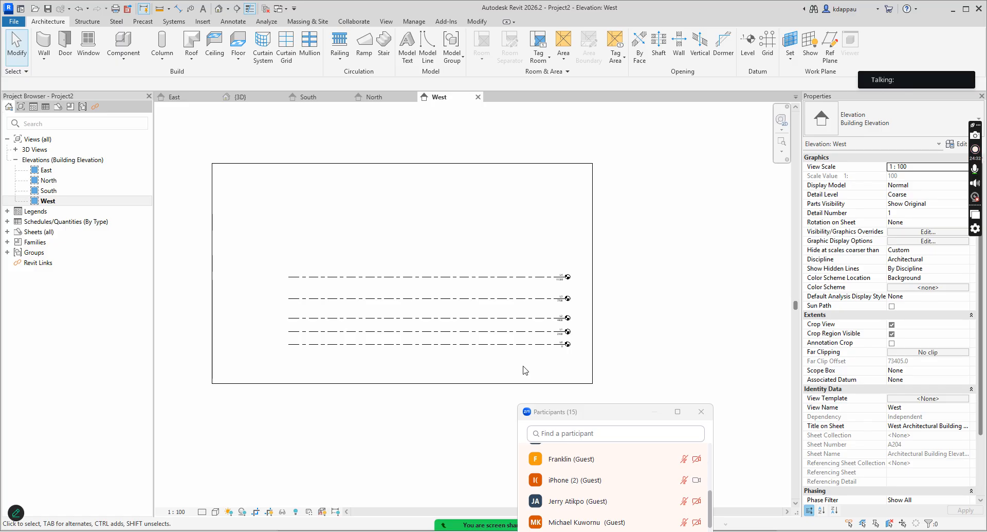
left_click(452, 344)
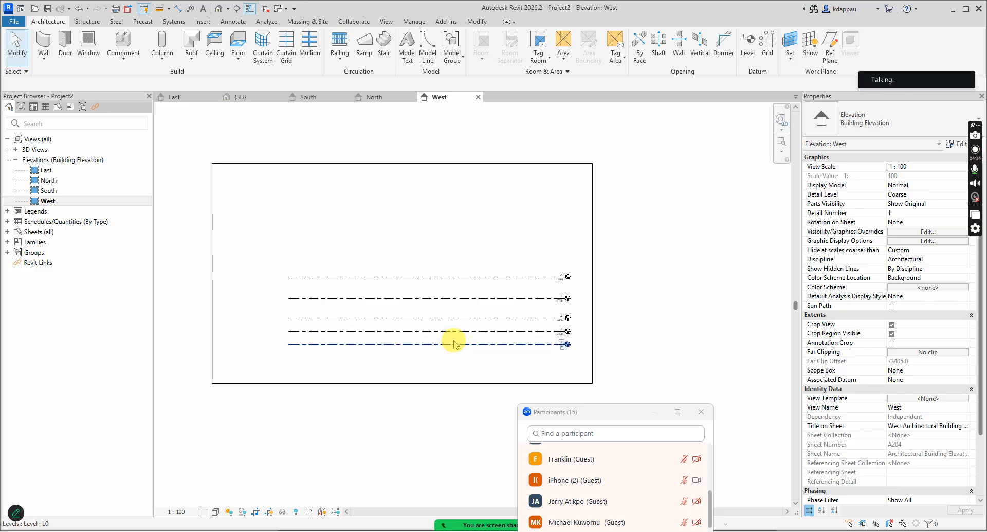
key("Escape")
scroll(405, 334, "up", 2)
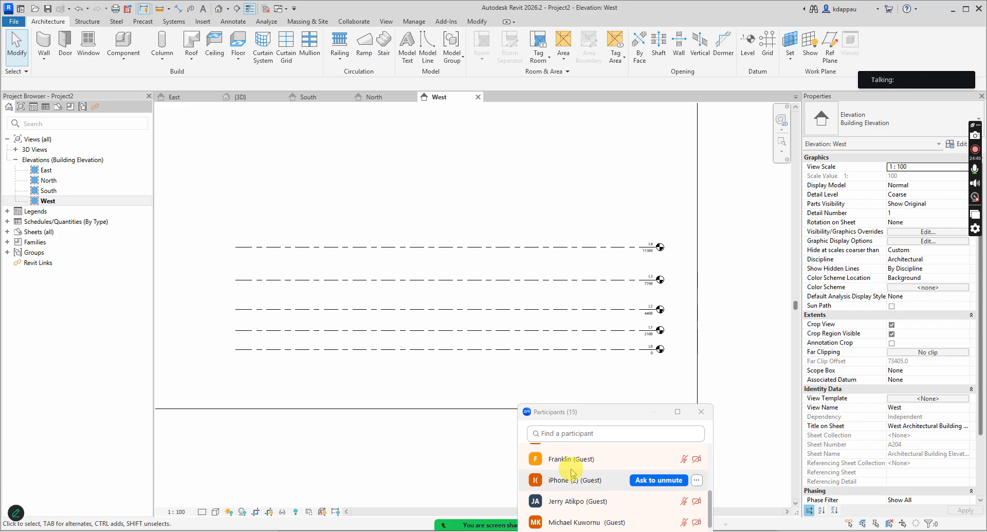
Switch to the Zoom participants window, ask all participants to unmute and move the window clear of the drawing.
scroll(604, 476, "down", 1)
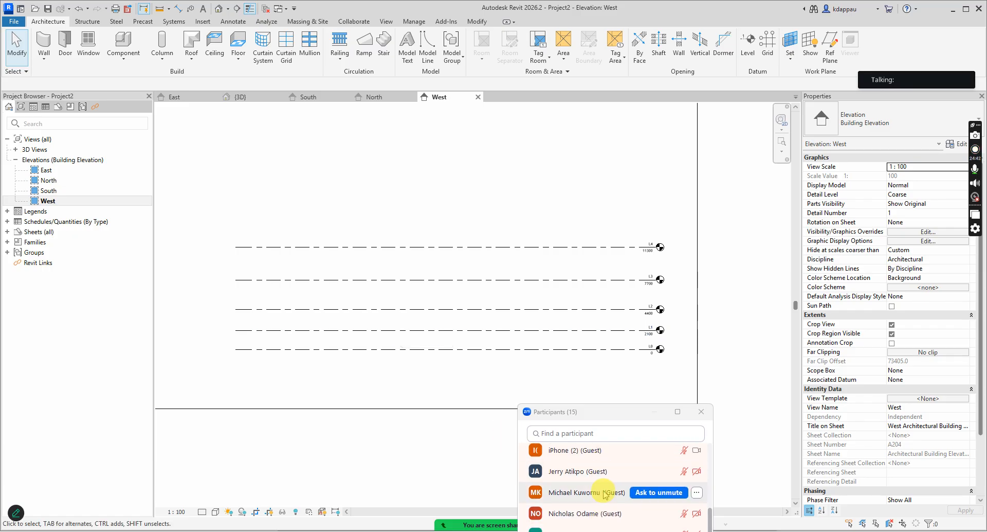
scroll(604, 494, "up", 5)
scroll(625, 473, "up", 2)
scroll(643, 476, "down", 3)
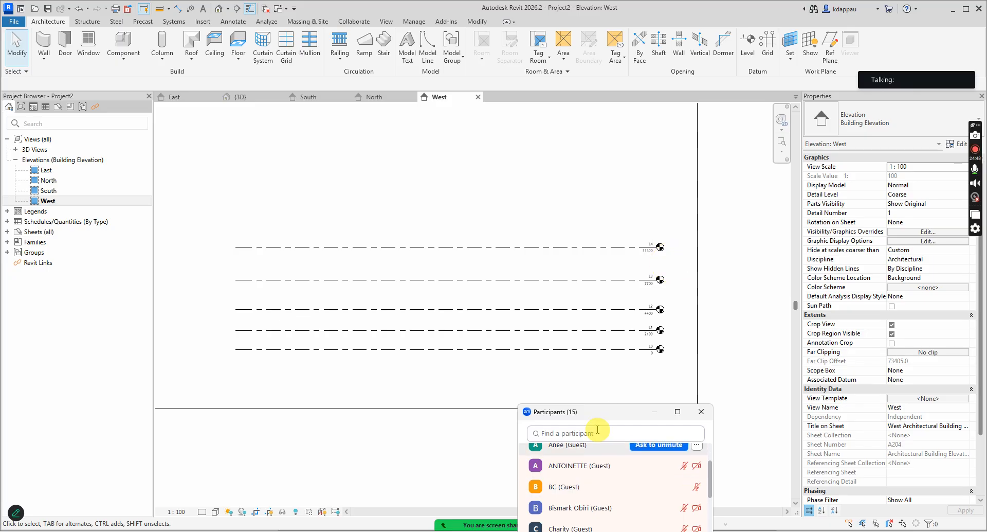
left_click_drag(599, 411, 686, 255)
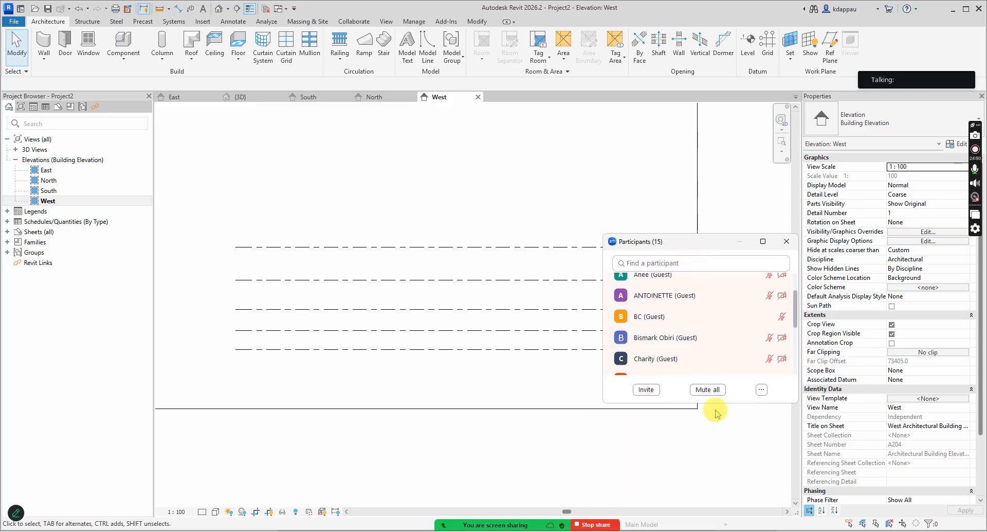
left_click(761, 390)
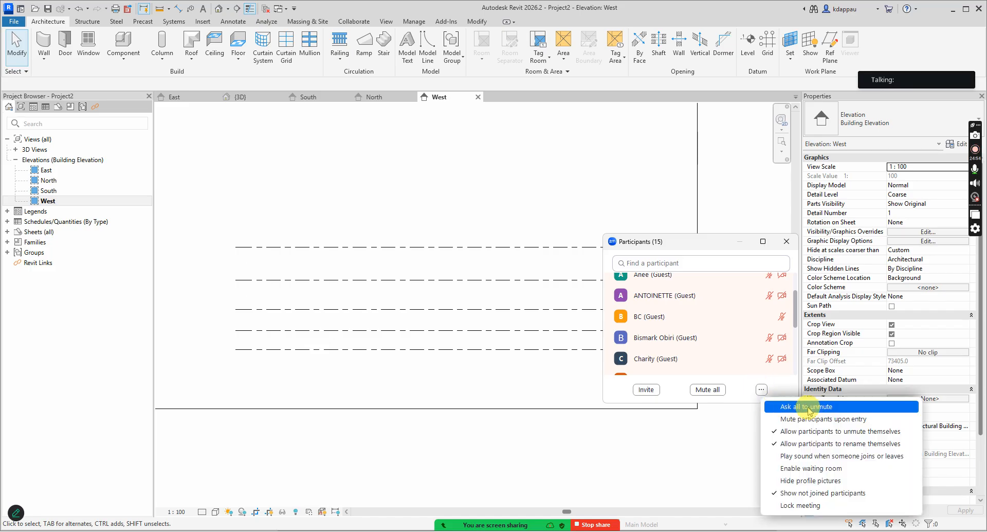
left_click(794, 407)
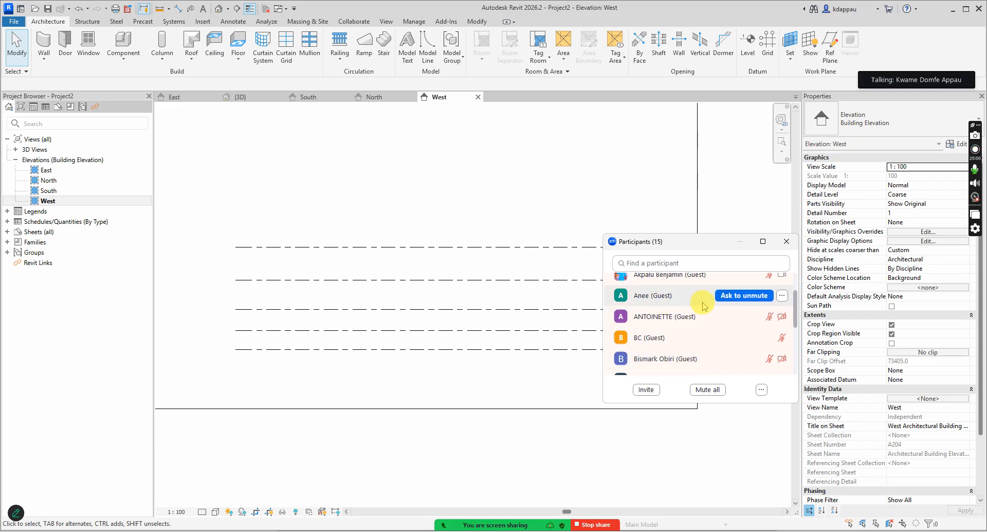
left_click_drag(723, 247, 678, 522)
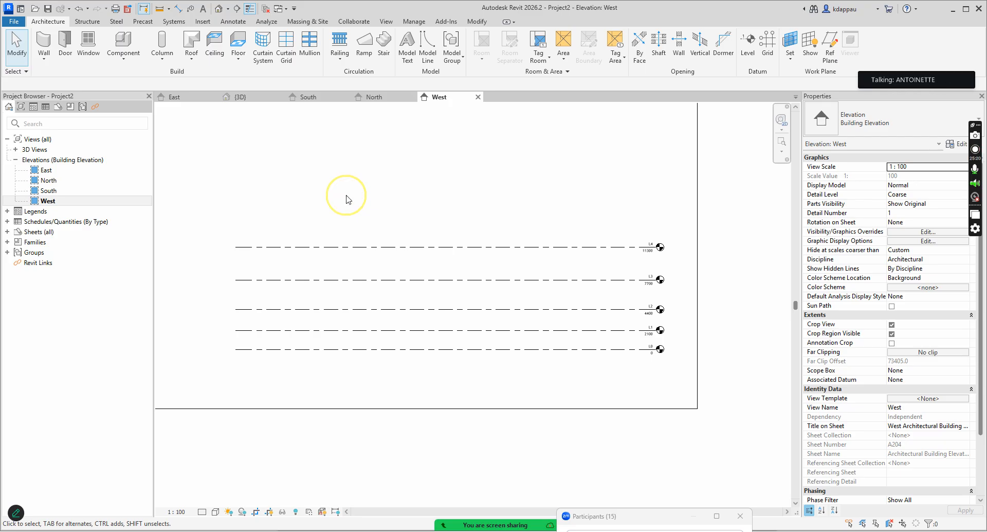
scroll(391, 358, "down", 1)
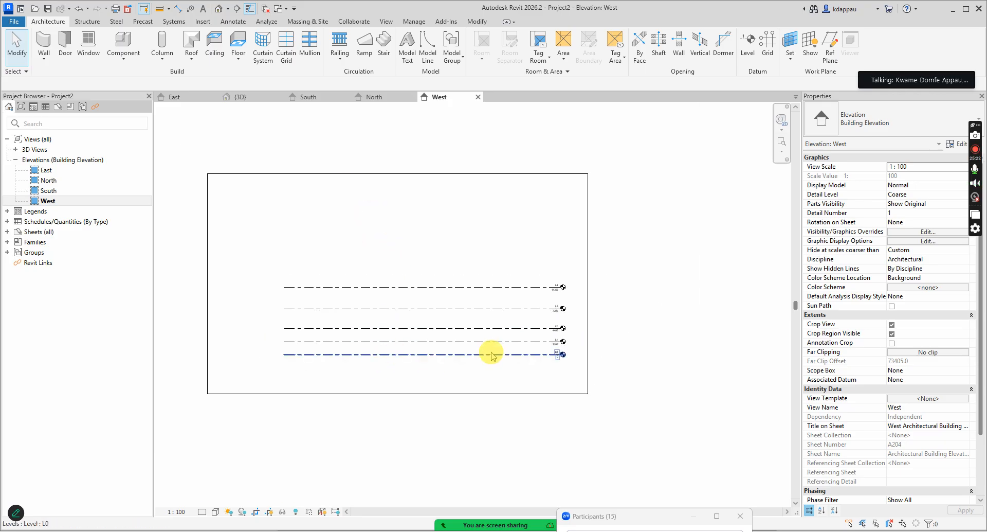
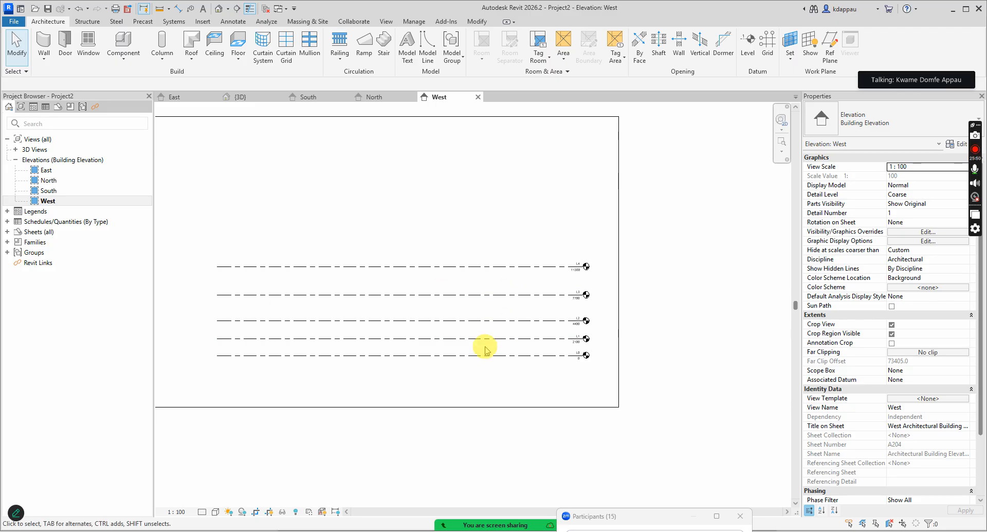
left_click(438, 266)
left_click(417, 448)
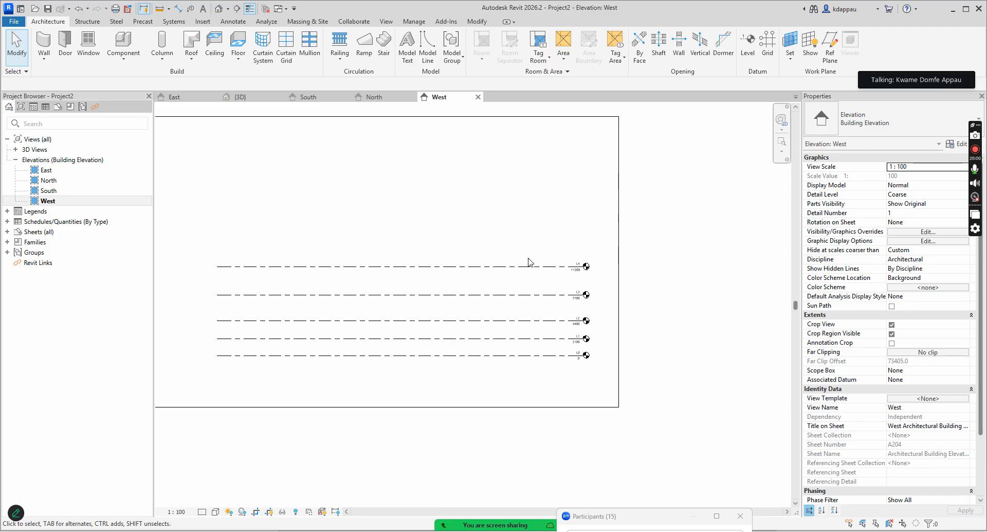
scroll(585, 310, "up", 1)
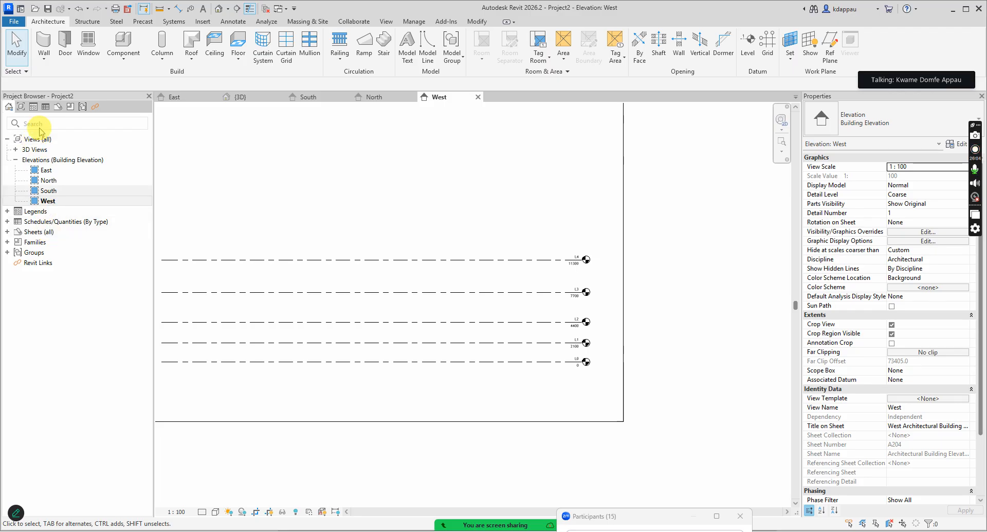
scroll(551, 279, "down", 2)
scroll(494, 312, "up", 2)
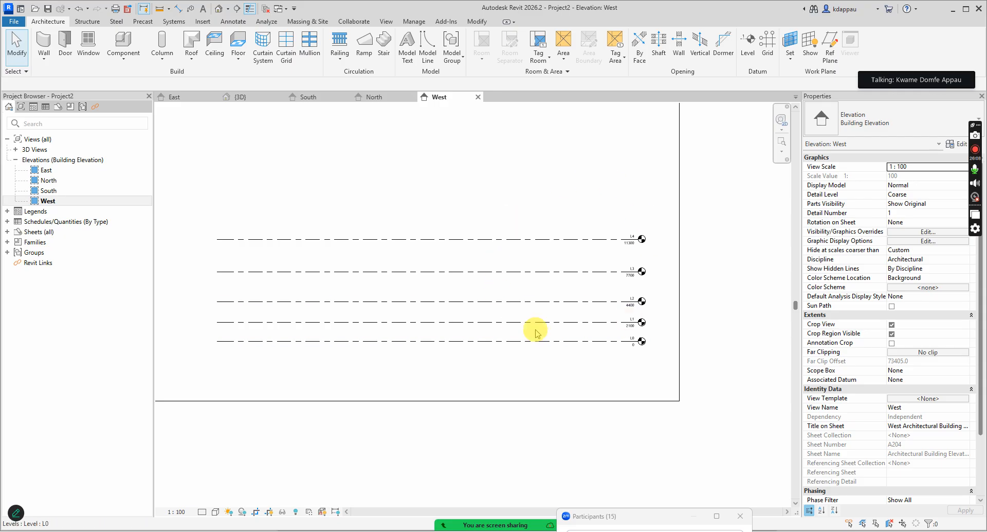
scroll(545, 325, "down", 2)
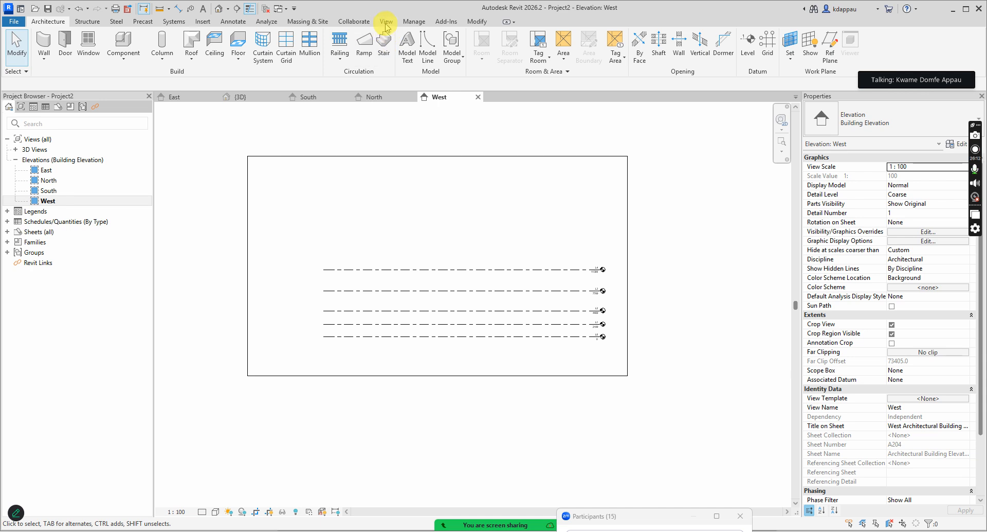
Create an Architectural Plan floor plan view for level L1 and select it under the expanded Floor Plans category.
left_click(387, 23)
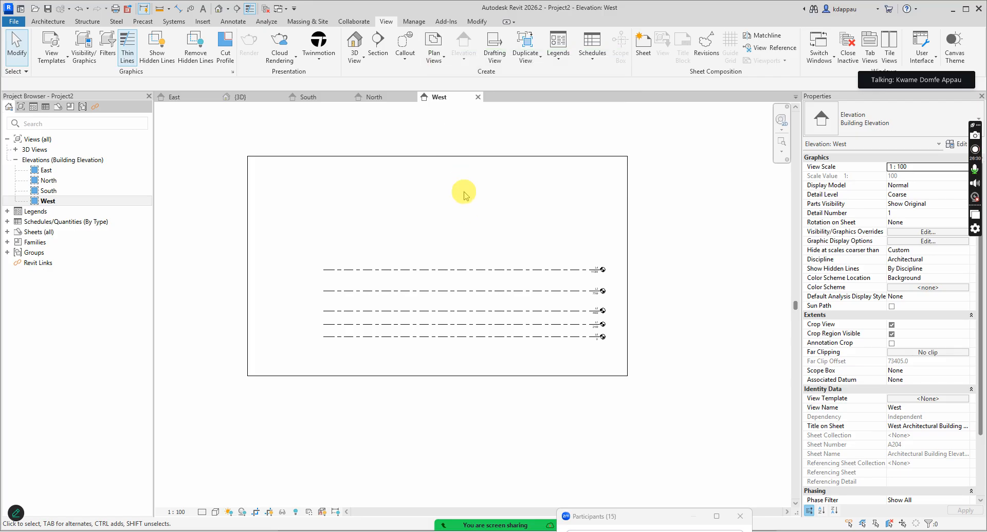
left_click(442, 57)
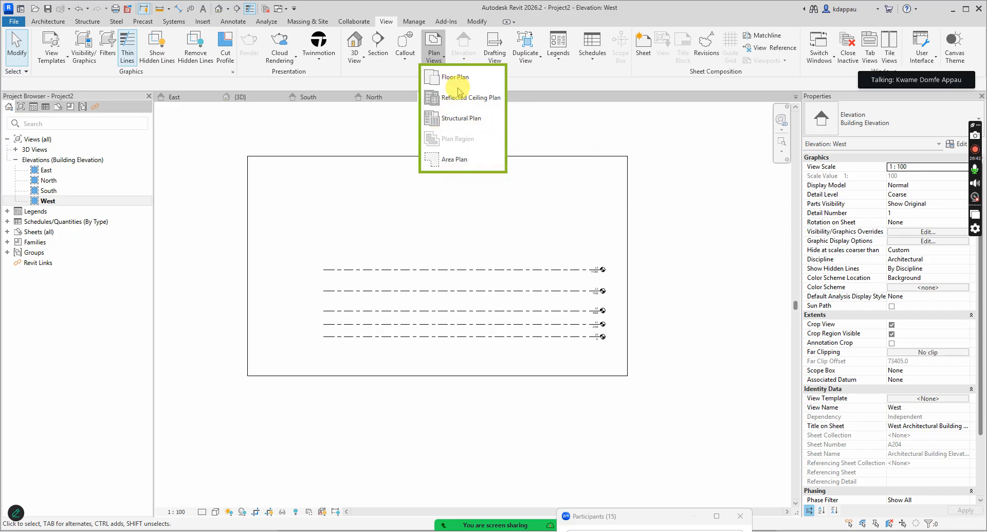
left_click(441, 76)
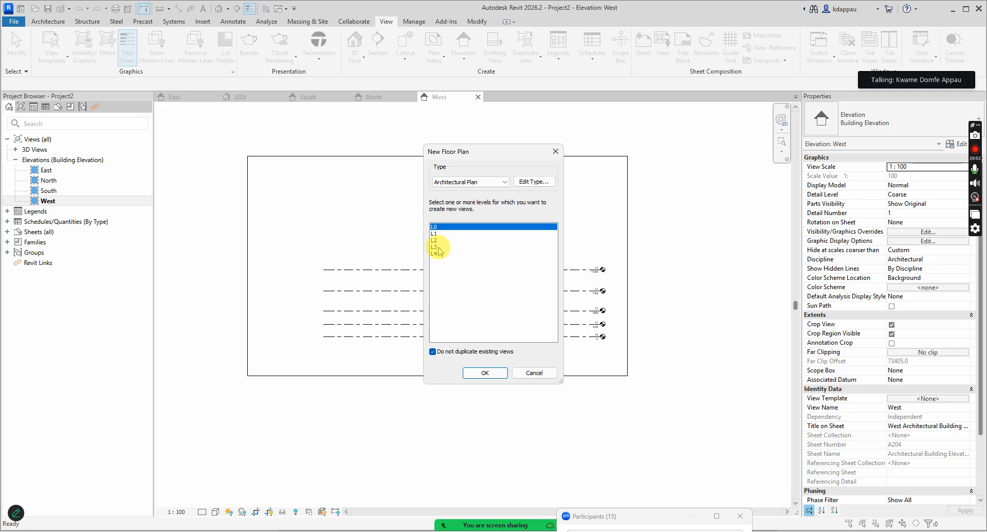
left_click(435, 234)
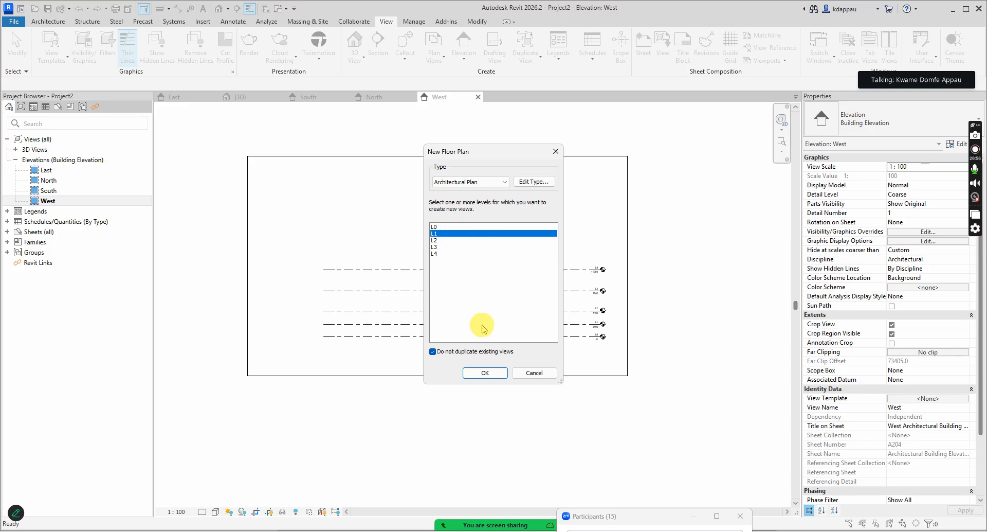
left_click(482, 377)
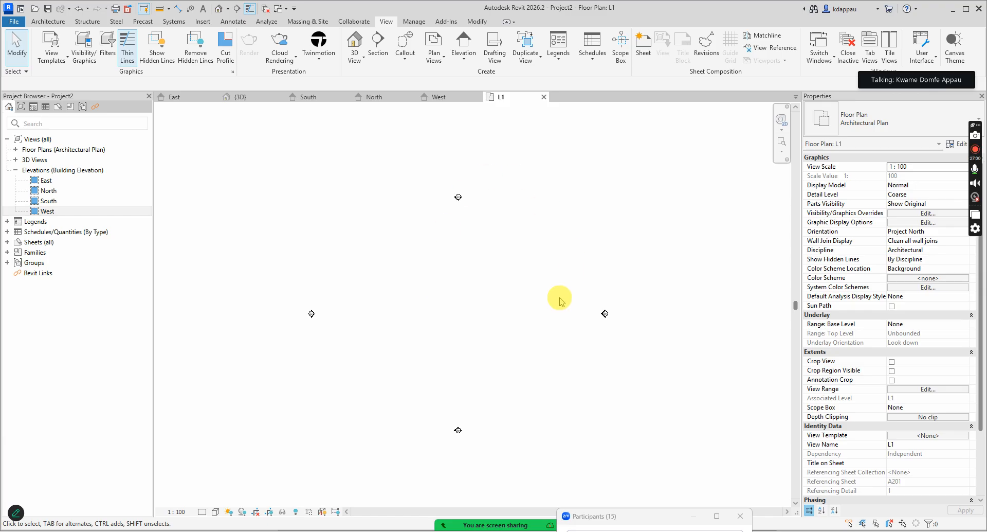
left_click(17, 150)
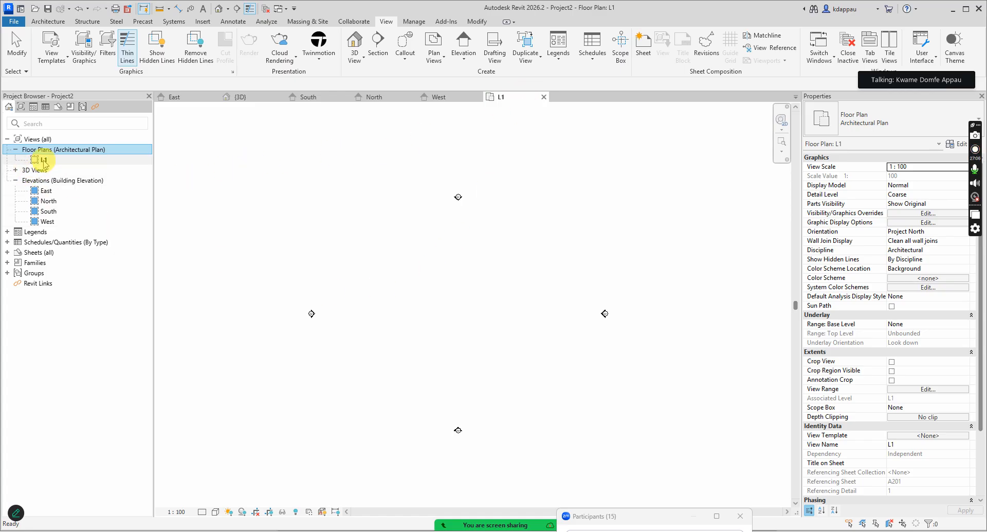
left_click(43, 161)
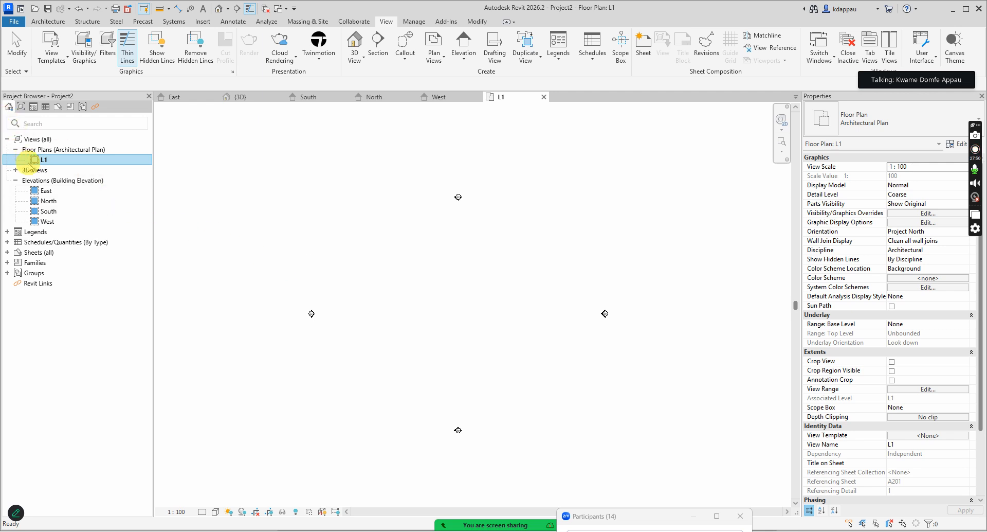
Create an Architectural Ceiling Plan reflected ceiling view for level L1 and expand the Ceiling Plans category.
left_click(436, 58)
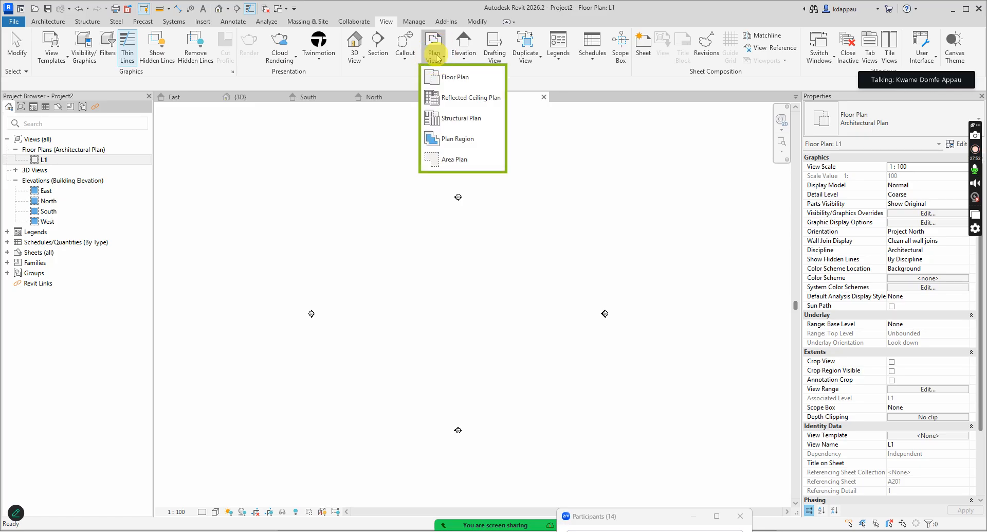
left_click(462, 100)
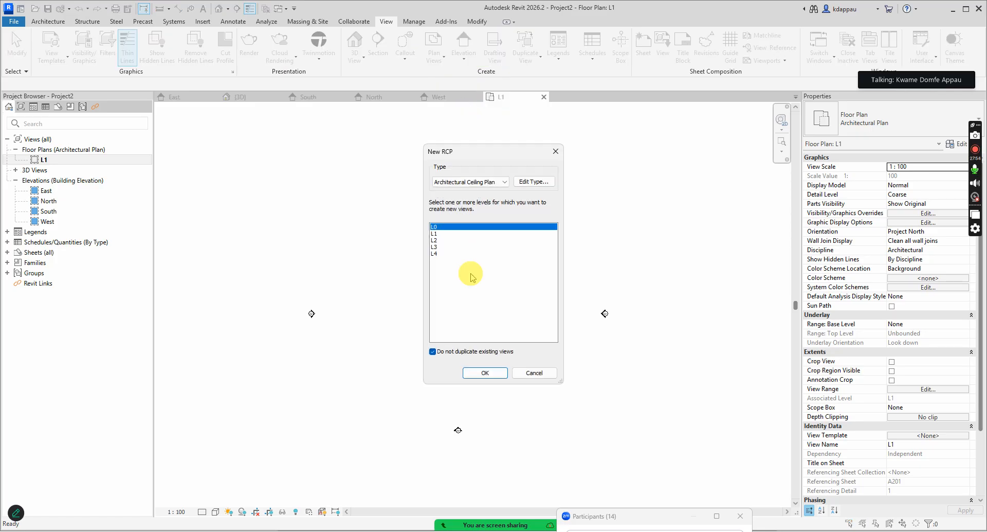
left_click(434, 235)
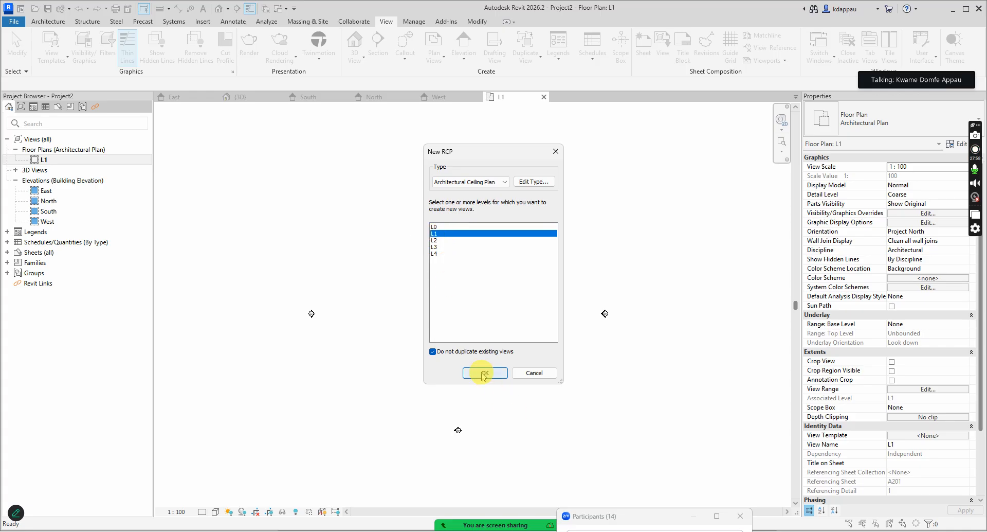
left_click(483, 375)
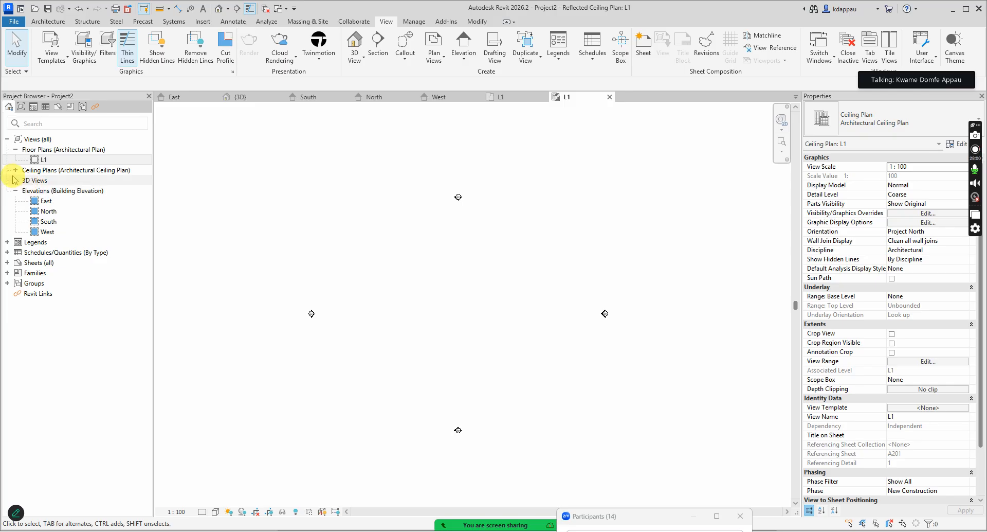
double_click(16, 170)
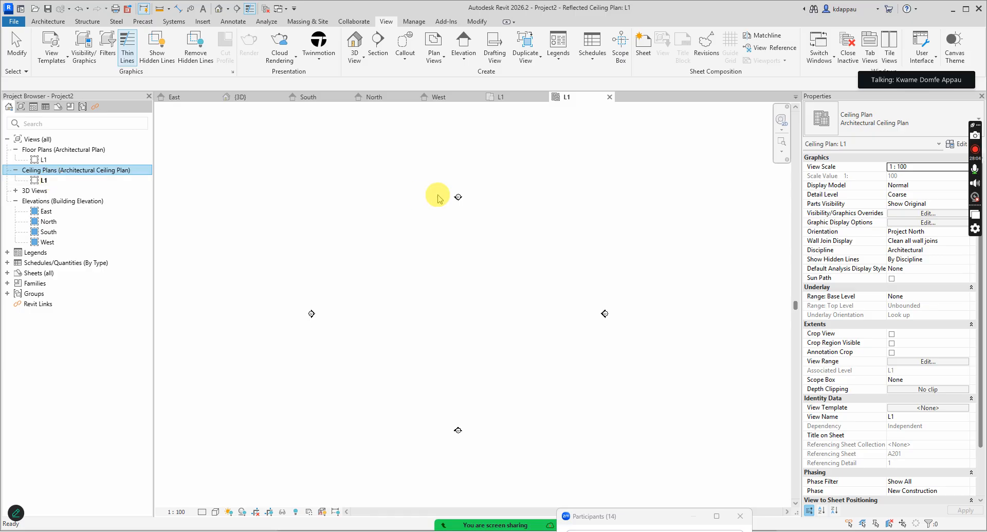
Create a Structural Plan view for level L1 and expand the Structural Plans category.
left_click(435, 52)
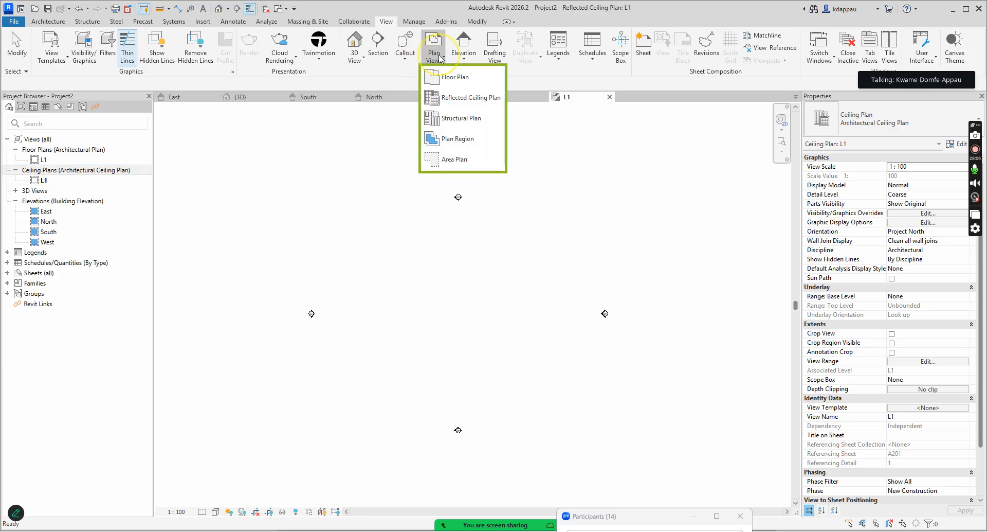
left_click(438, 118)
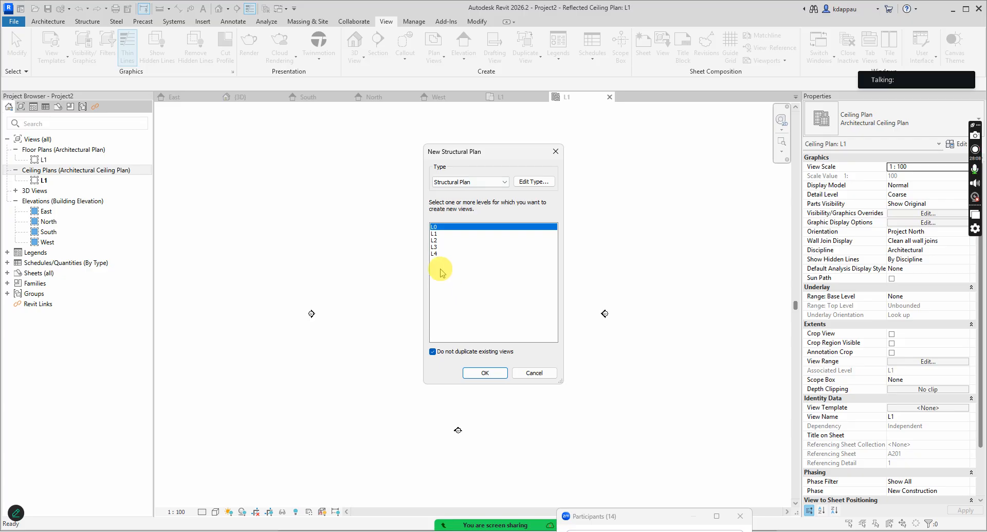
left_click(434, 234)
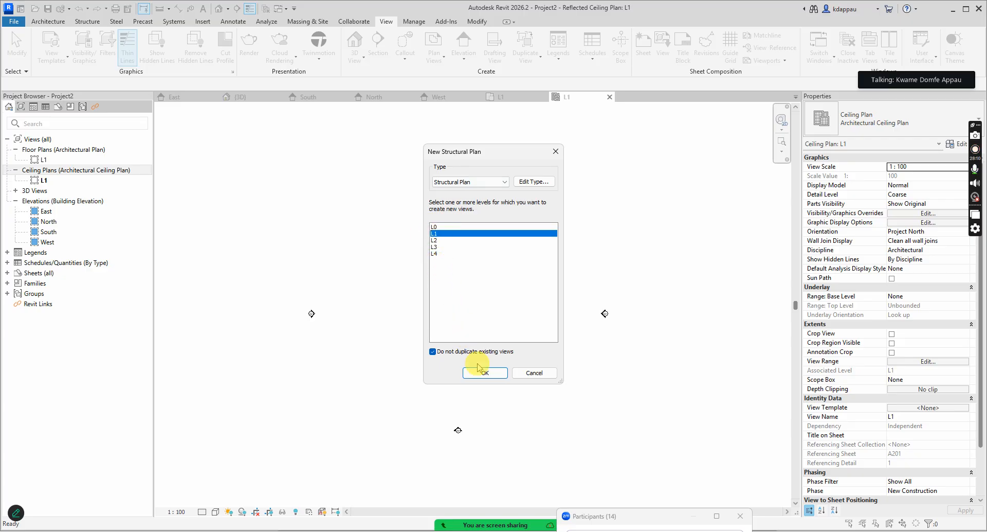
left_click(485, 373)
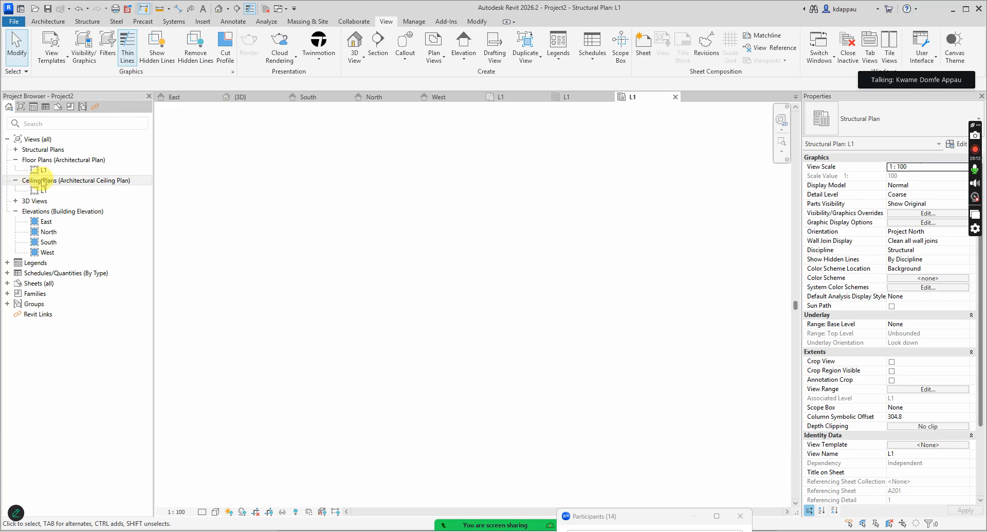
left_click(15, 149)
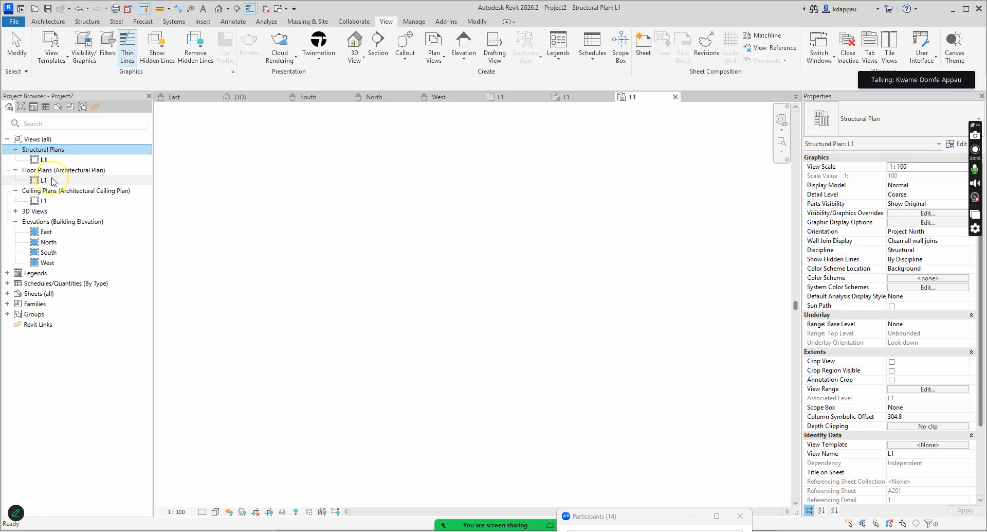
Rename the L1 architectural floor plan view as L1 Floor Plan, declining to rename the corresponding level and views.
left_click(53, 181)
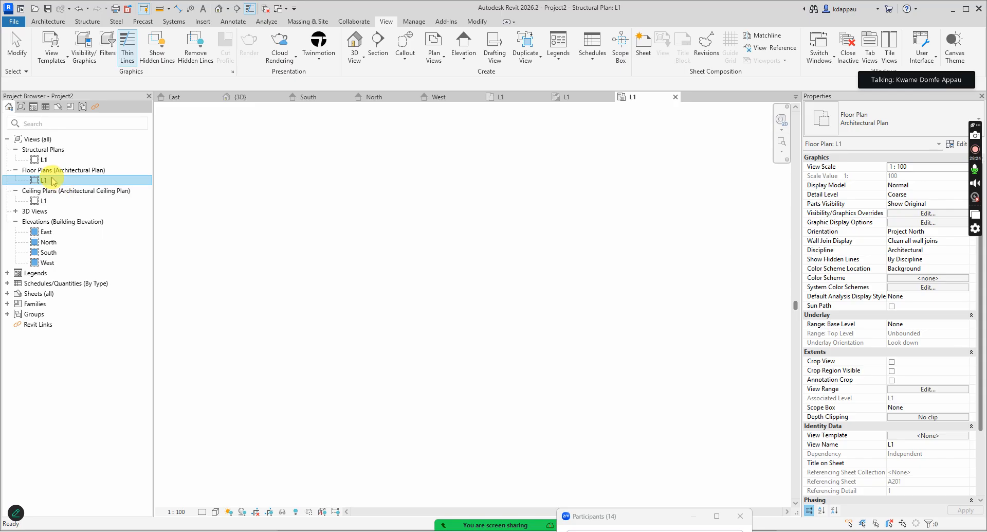
right_click(53, 183)
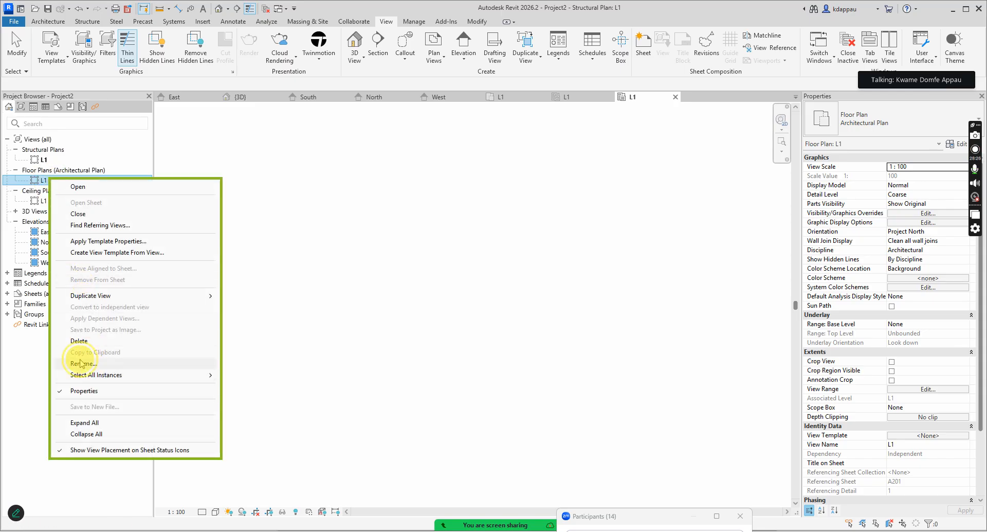
left_click(81, 364)
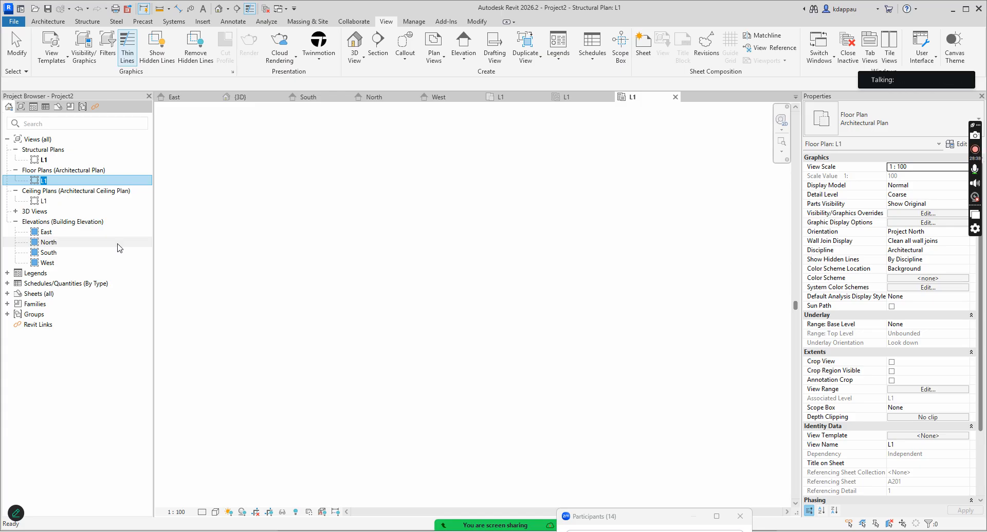
left_click(118, 245)
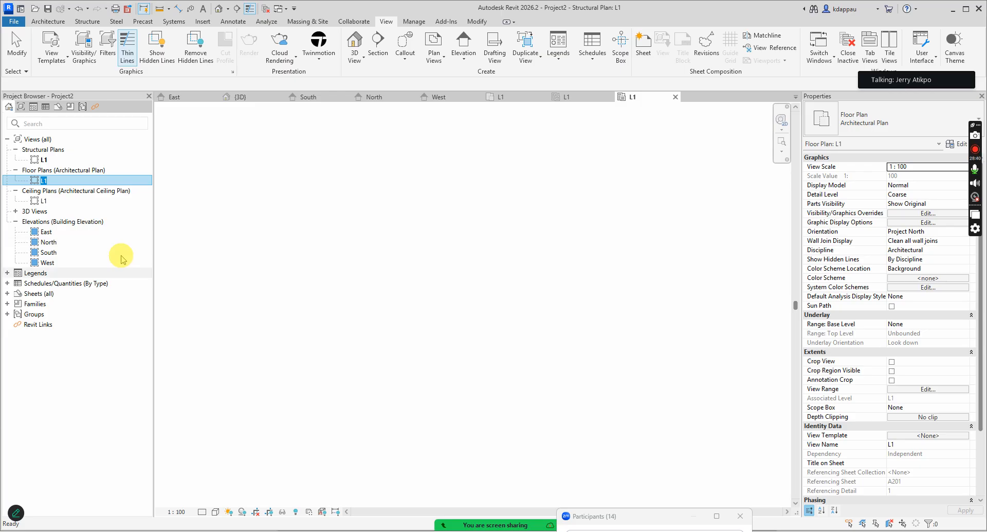
left_click(91, 181)
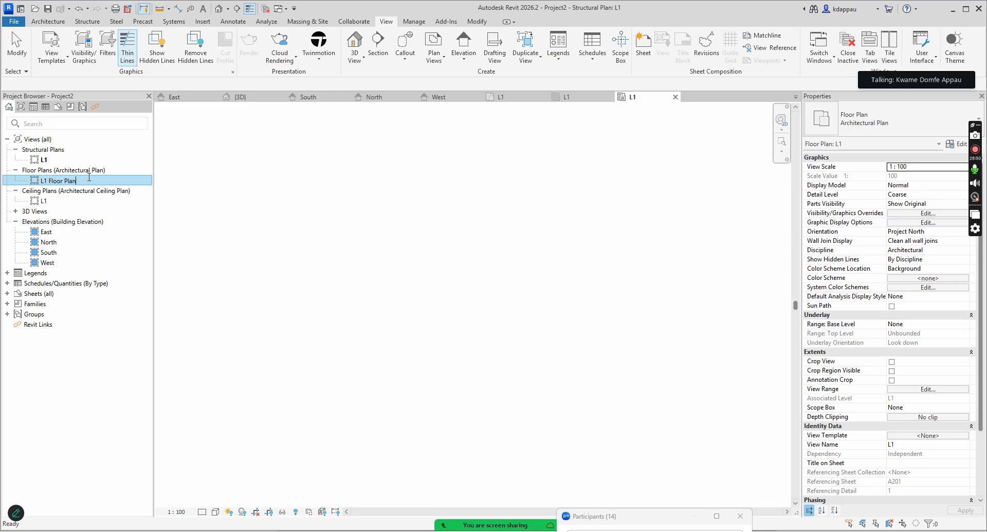
key("Return")
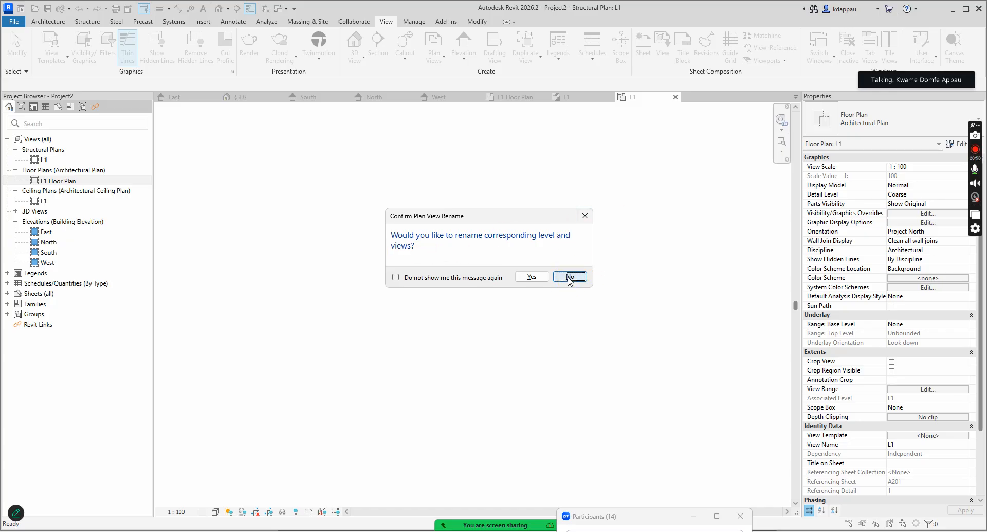
left_click(570, 278)
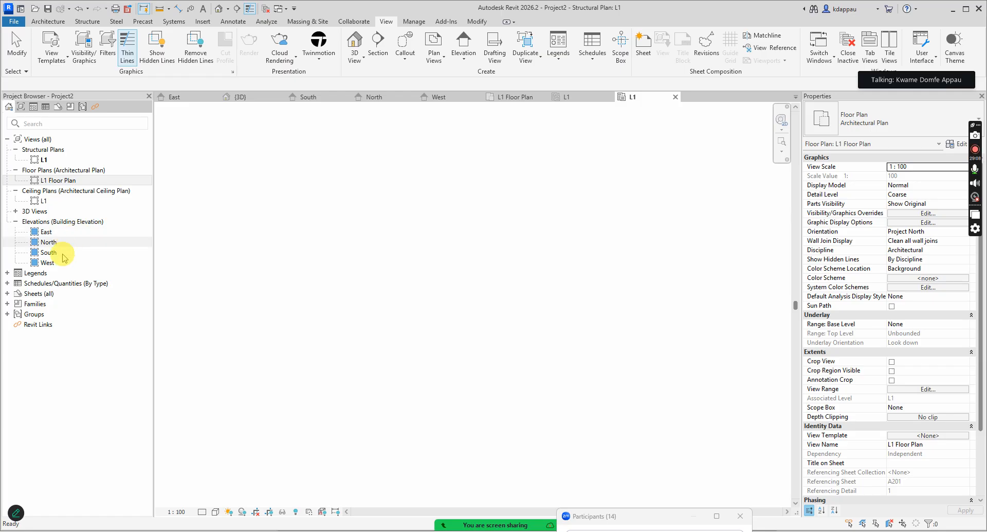
Open the South elevation and examine the names, heights and heads of levels L0 to L4, comparing L1 with the others.
double_click(66, 252)
scroll(586, 329, "up", 5)
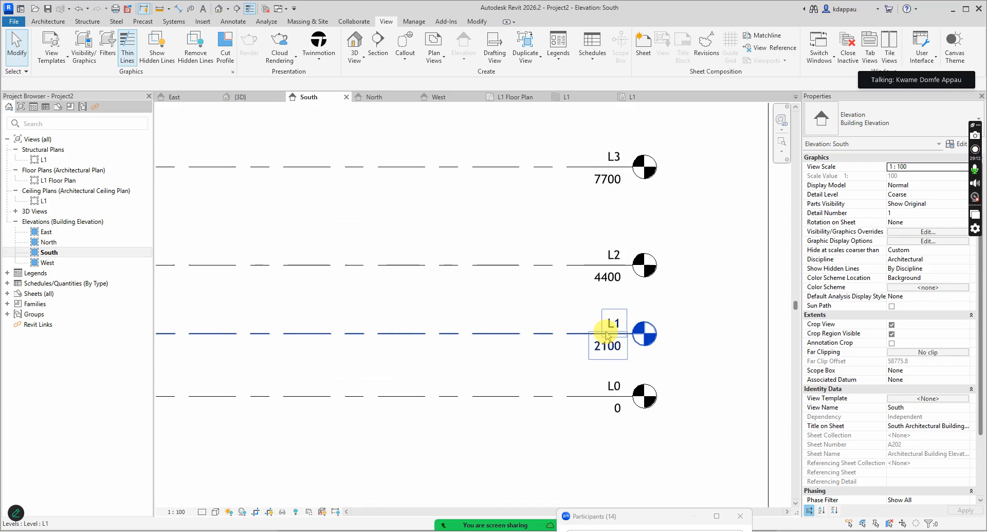
scroll(611, 337, "down", 3)
scroll(630, 346, "up", 3)
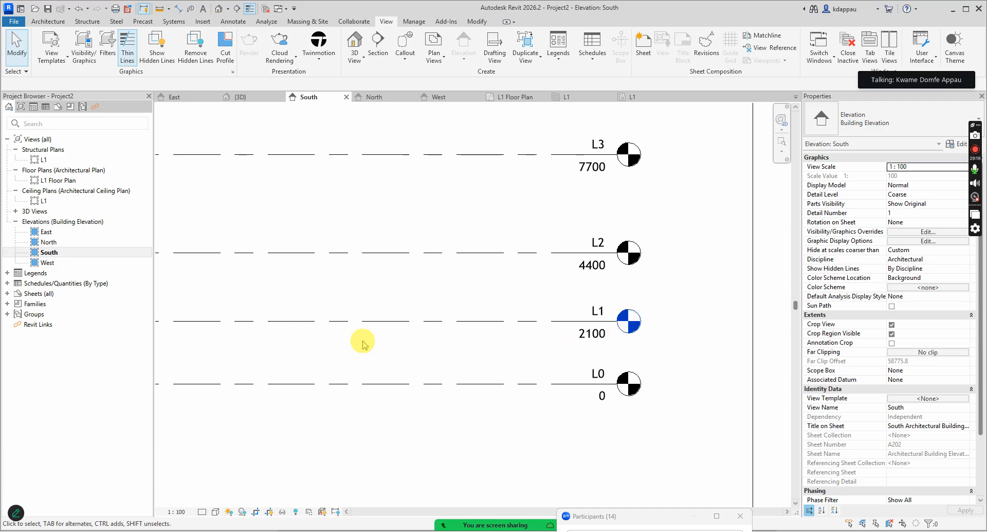
scroll(606, 355, "down", 3)
scroll(607, 355, "up", 4)
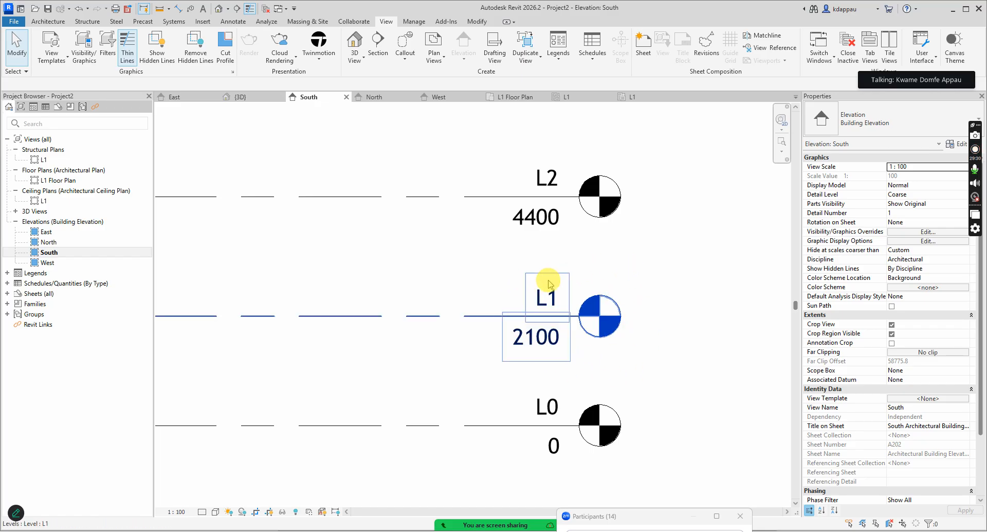
scroll(572, 354, "down", 1)
scroll(572, 354, "down", 2)
left_click(451, 333)
key("Escape")
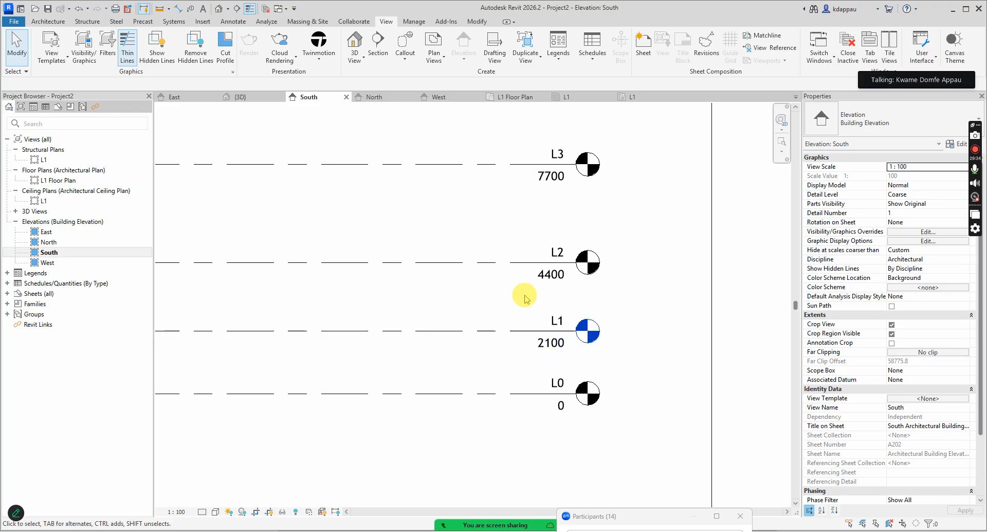
scroll(509, 224, "down", 2)
scroll(510, 219, "up", 1)
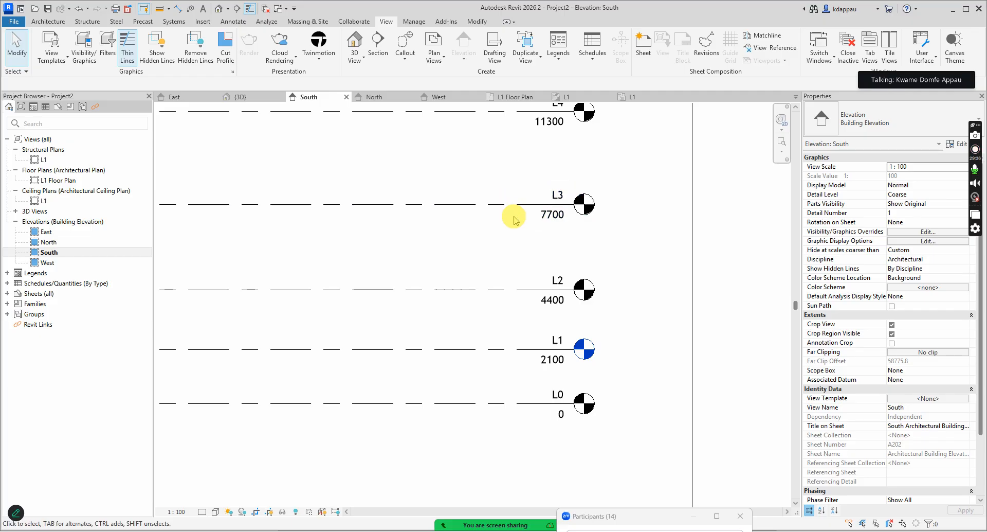
scroll(542, 347, "down", 2)
scroll(506, 239, "up", 2)
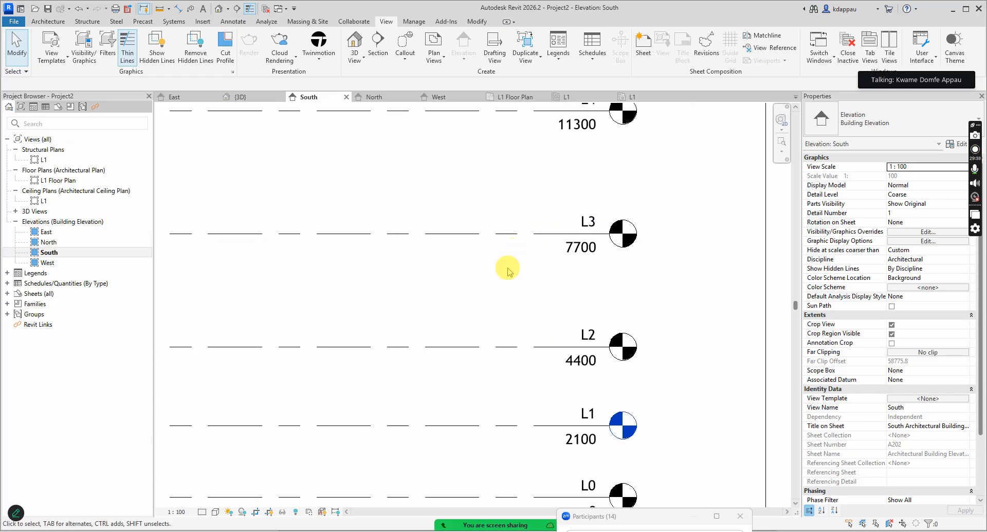
scroll(514, 267, "down", 4)
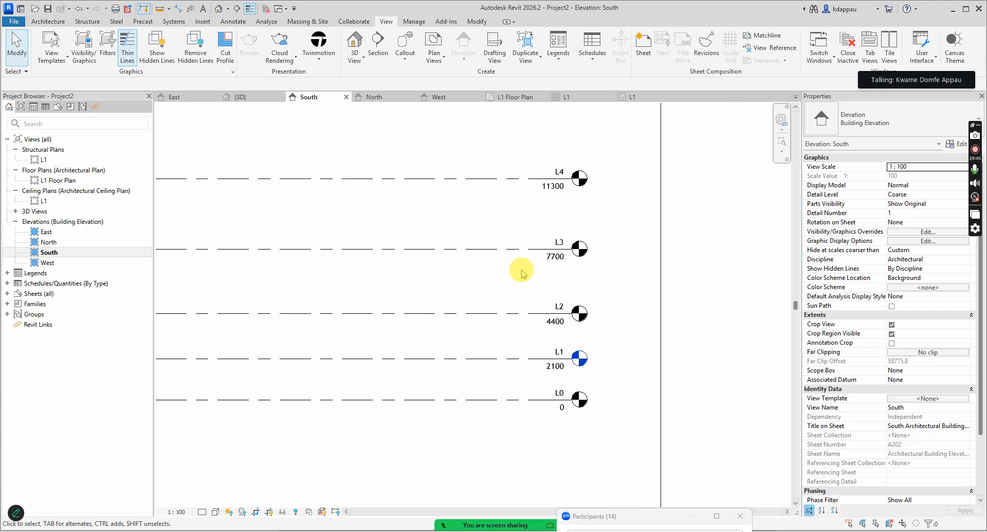
scroll(514, 262, "up", 2)
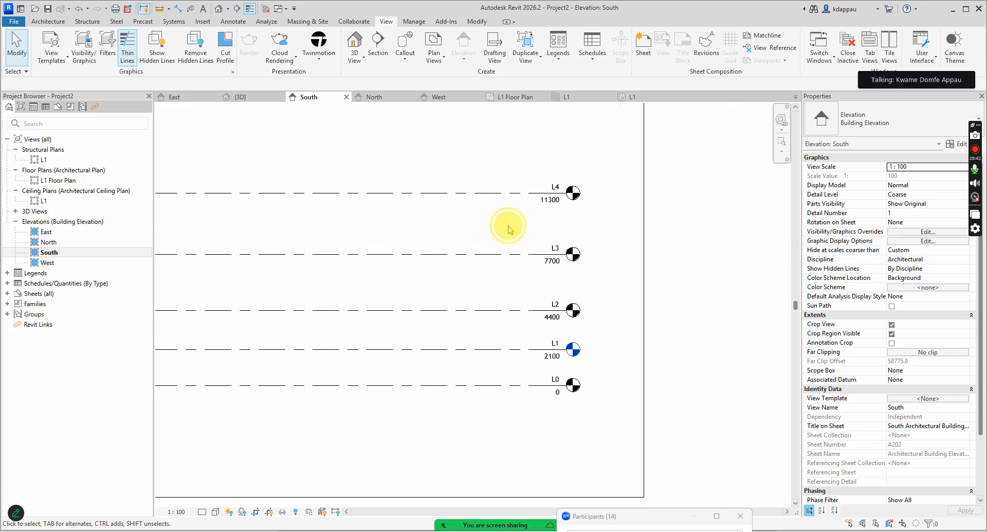
scroll(537, 269, "down", 2)
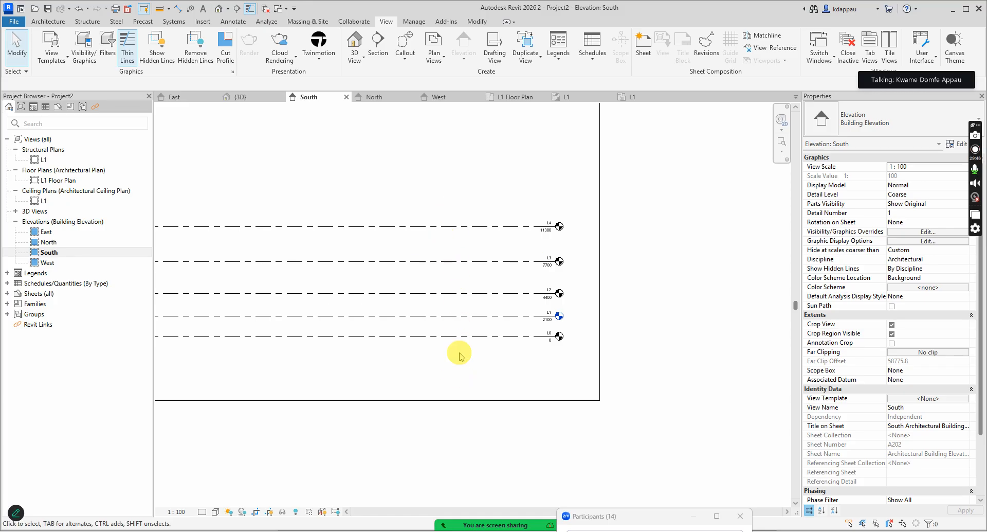
scroll(512, 340, "up", 2)
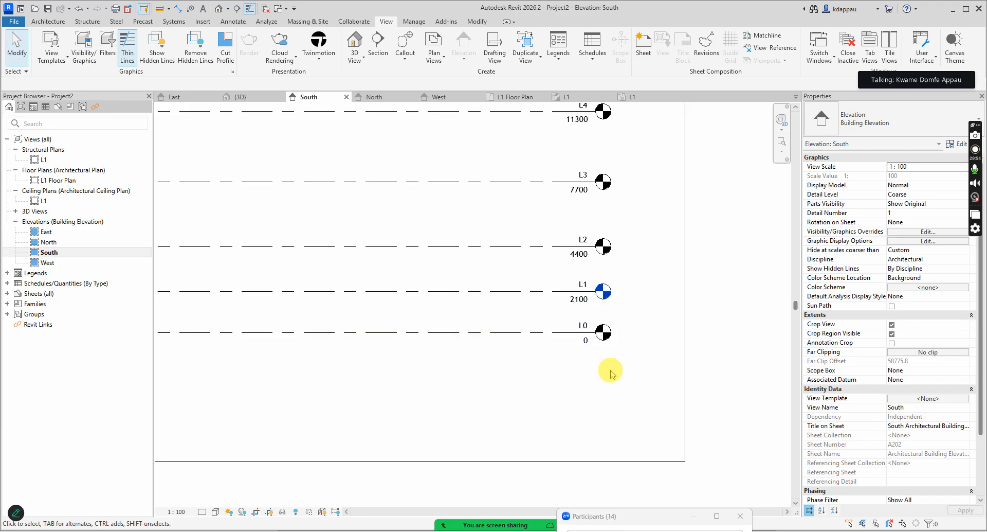
left_click(560, 389)
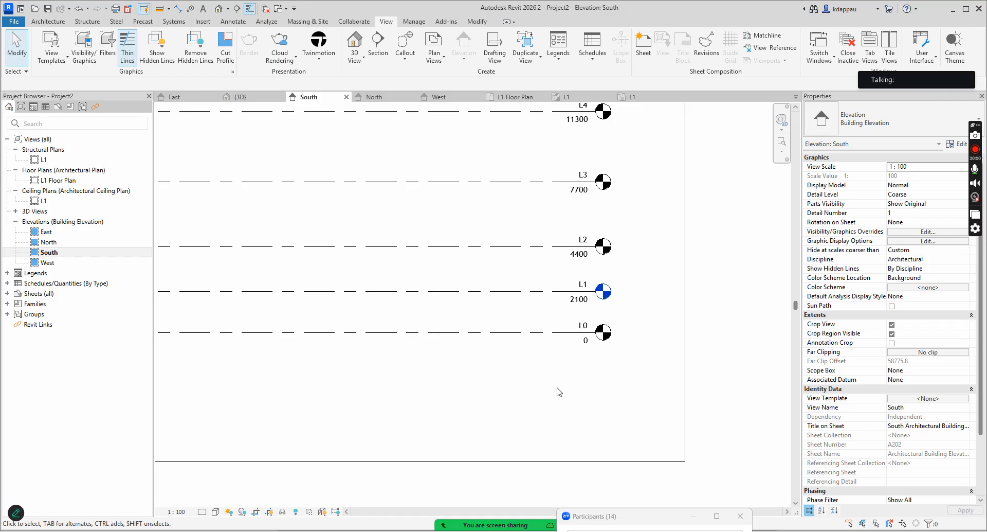
scroll(559, 392, "down", 3)
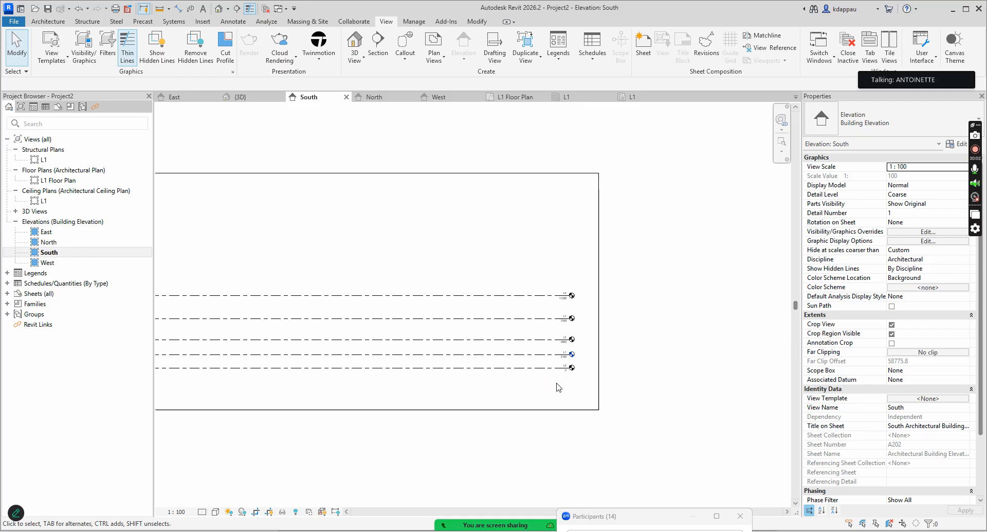
scroll(558, 385, "down", 2)
scroll(551, 381, "up", 3)
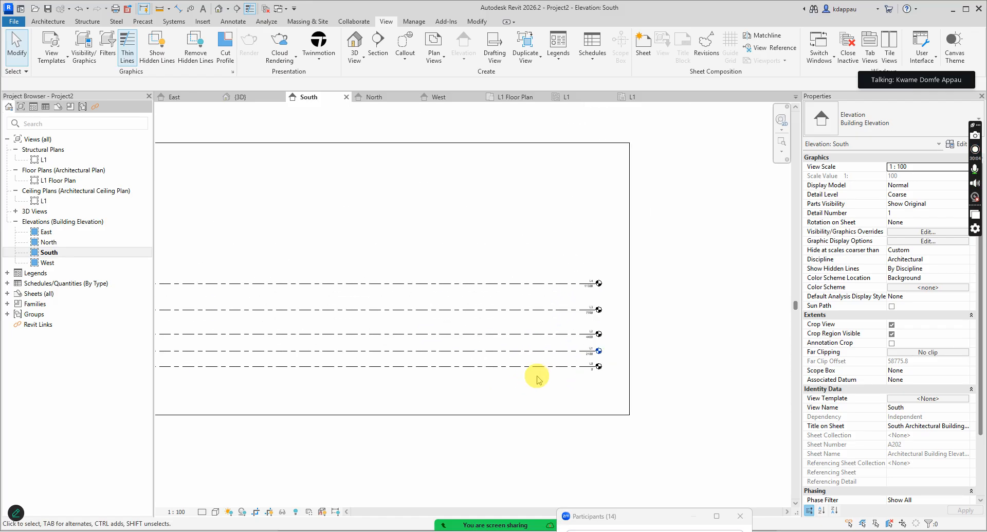
scroll(597, 365, "up", 3)
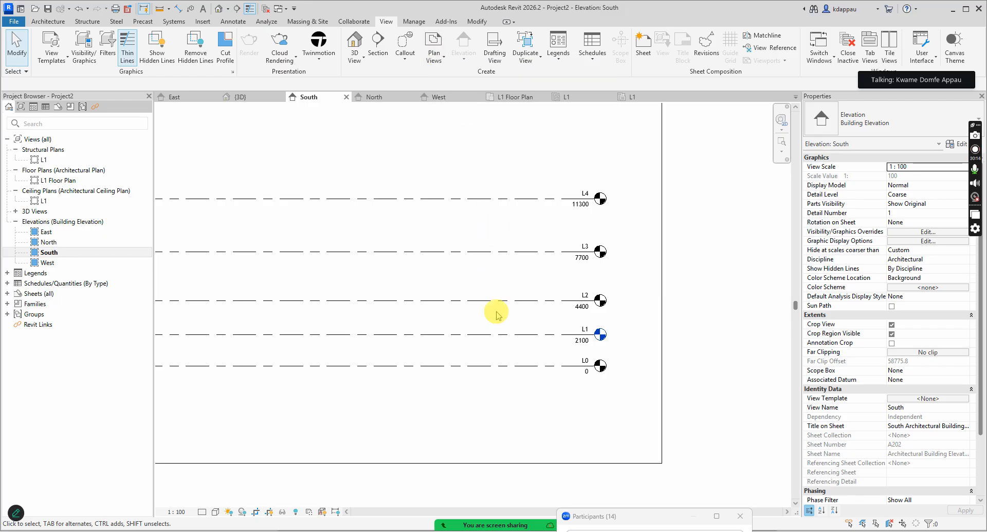
Create a Rentable area plan view for level L2.
left_click(432, 60)
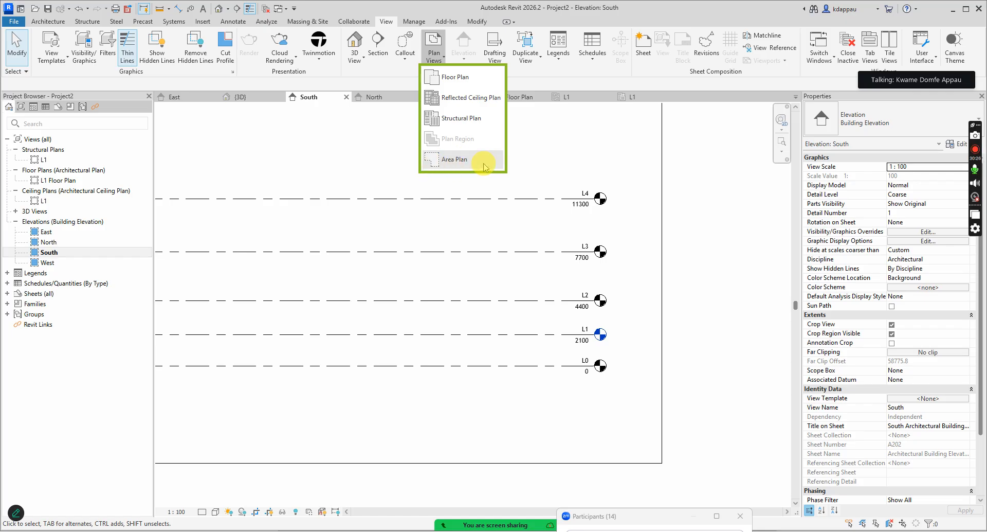
left_click(458, 161)
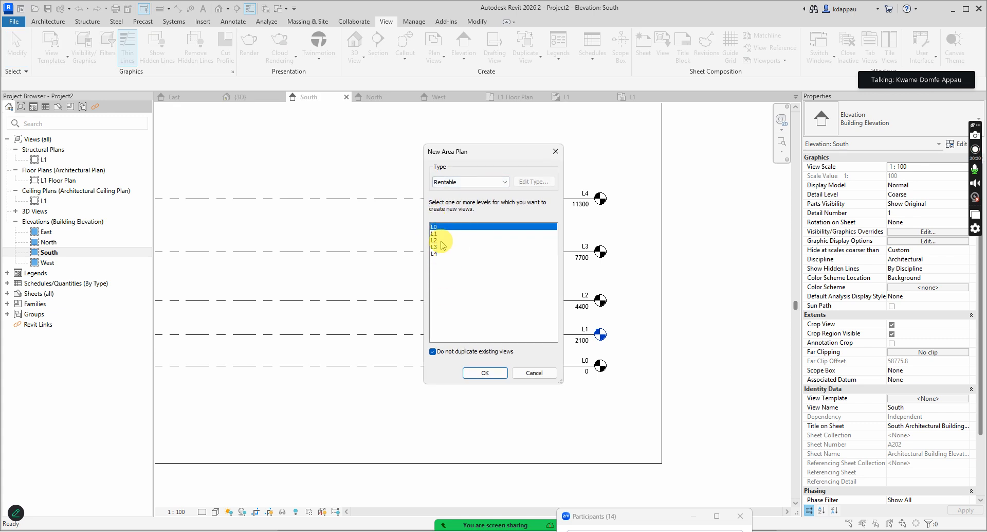
left_click(435, 241)
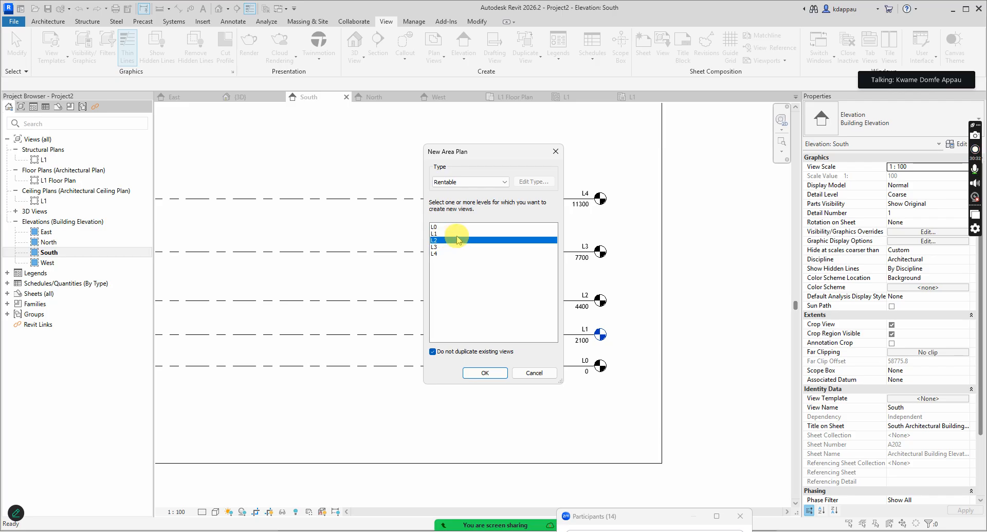
left_click(484, 374)
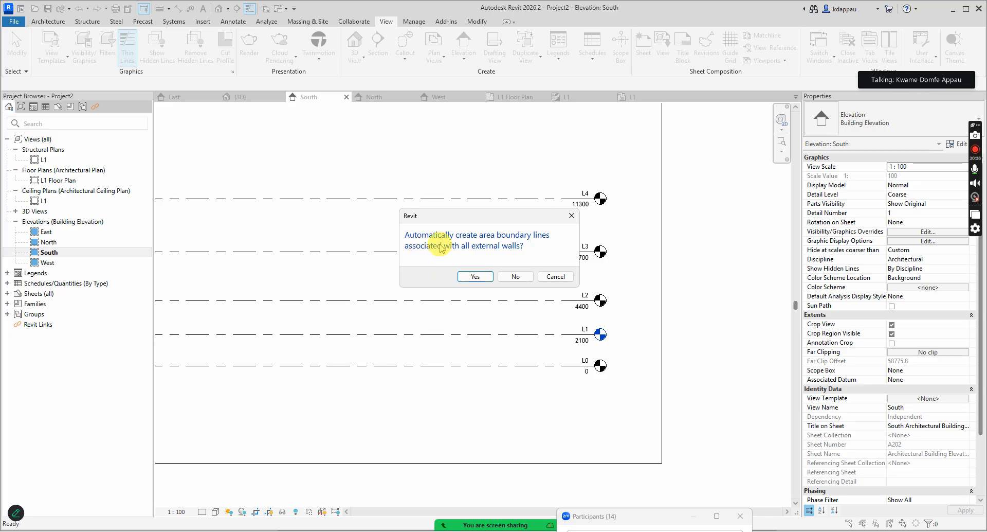
Create the L2 rentable area plan without automatic area boundary lines and expand the area plans in the project's view list.
left_click(513, 278)
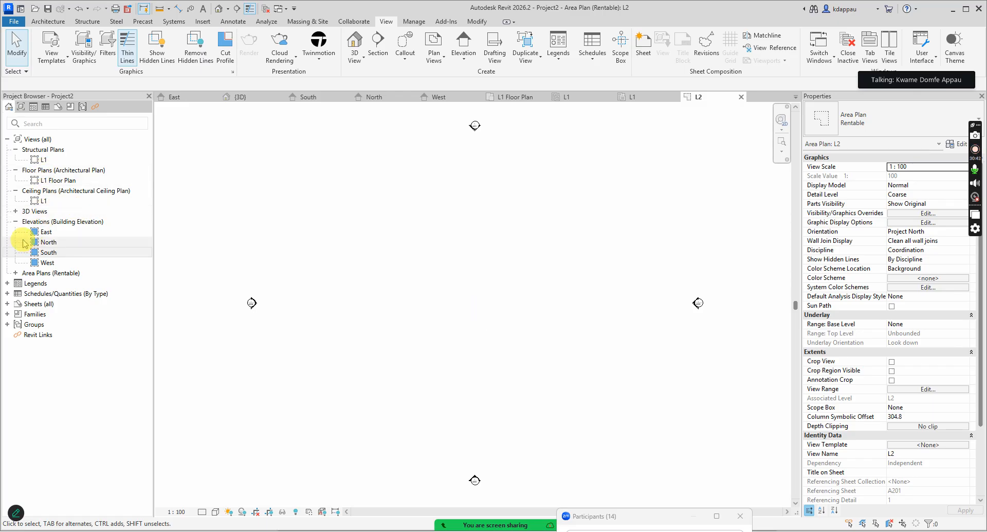
left_click(15, 272)
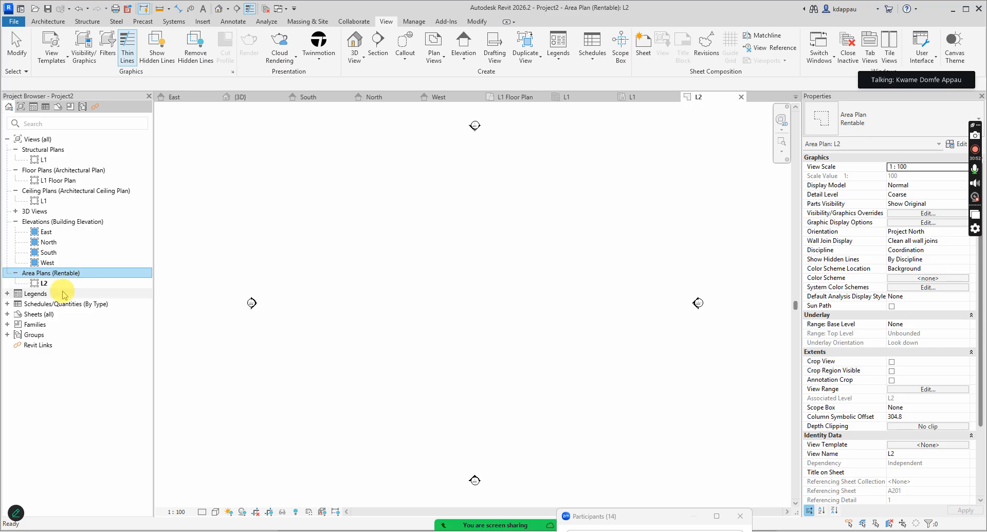
left_click(500, 304)
scroll(419, 333, "down", 2)
scroll(452, 412, "up", 2)
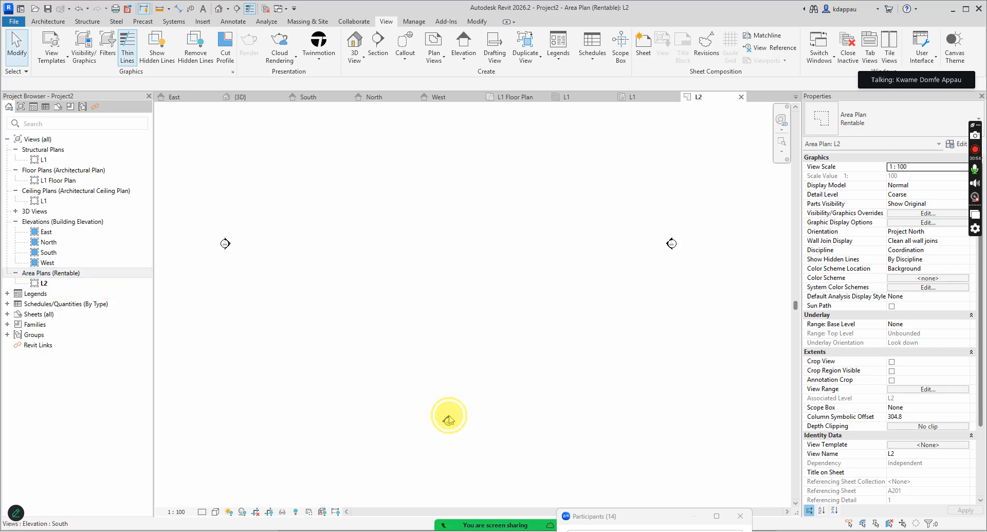
Open the South elevation from its marker and compare the level heads with the plan views listed for the project.
double_click(449, 416)
scroll(519, 293, "up", 4)
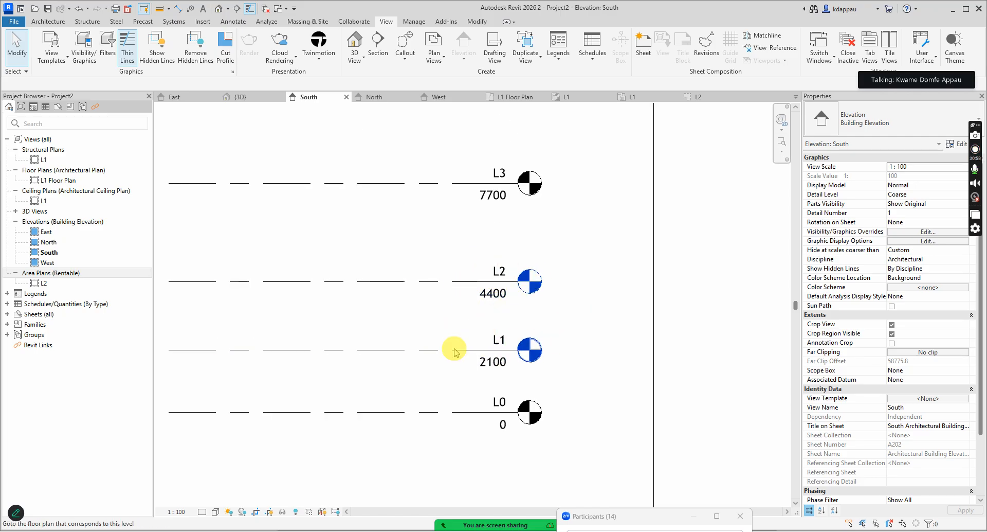
left_click(507, 339)
scroll(506, 332, "down", 2)
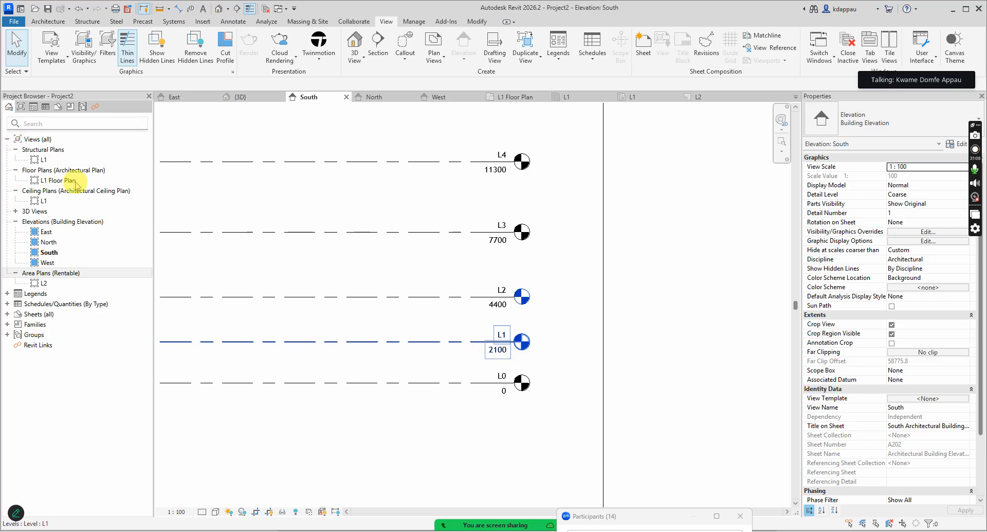
scroll(531, 324, "down", 3)
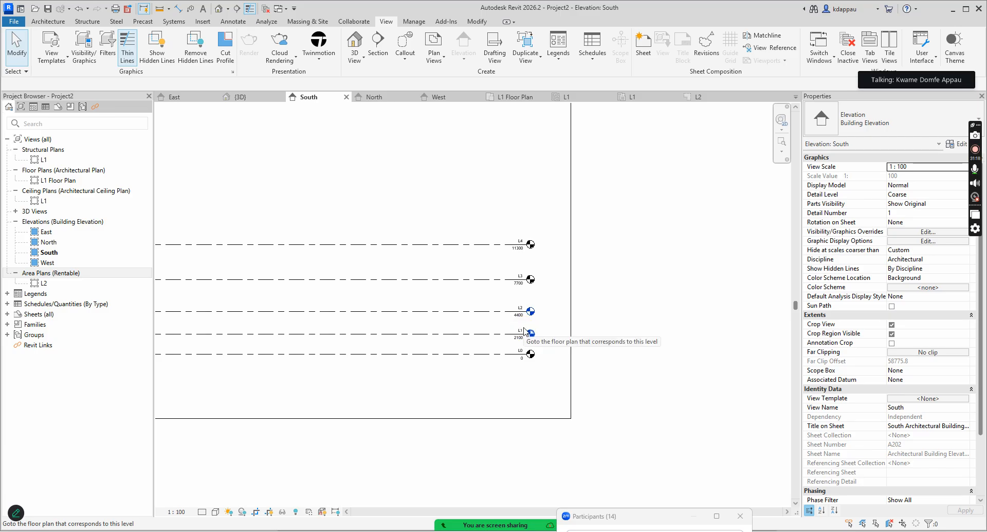
scroll(539, 337, "down", 2)
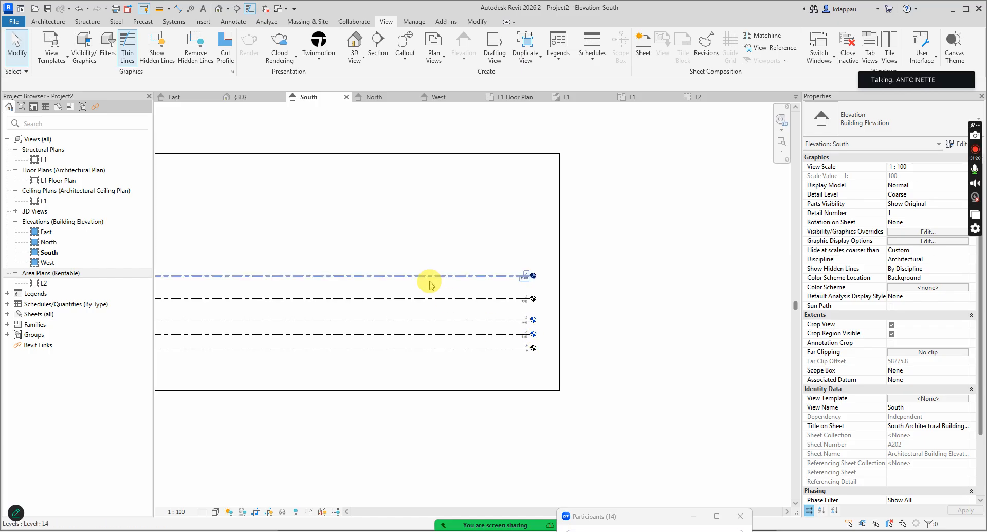
Delete levels L1 to L4 together with their associated views, keeping L0, and expand the 3D Views group.
scroll(458, 326, "up", 2)
scroll(494, 352, "up", 2)
left_click_drag(495, 351, 414, 174)
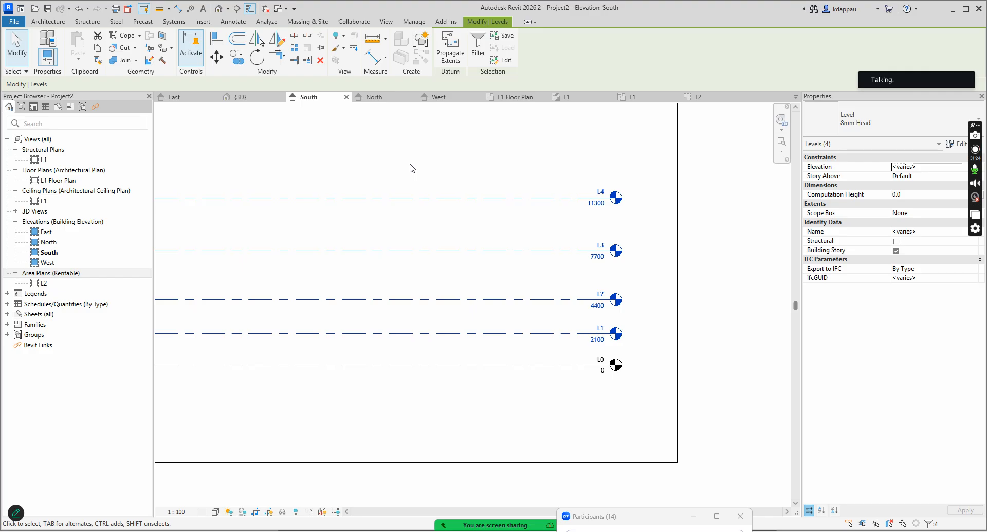
key("Delete")
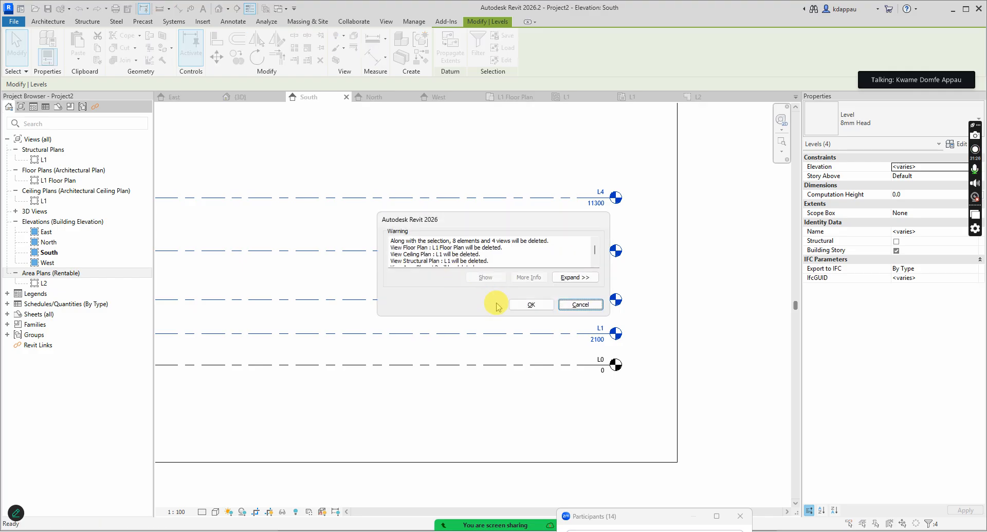
left_click(531, 305)
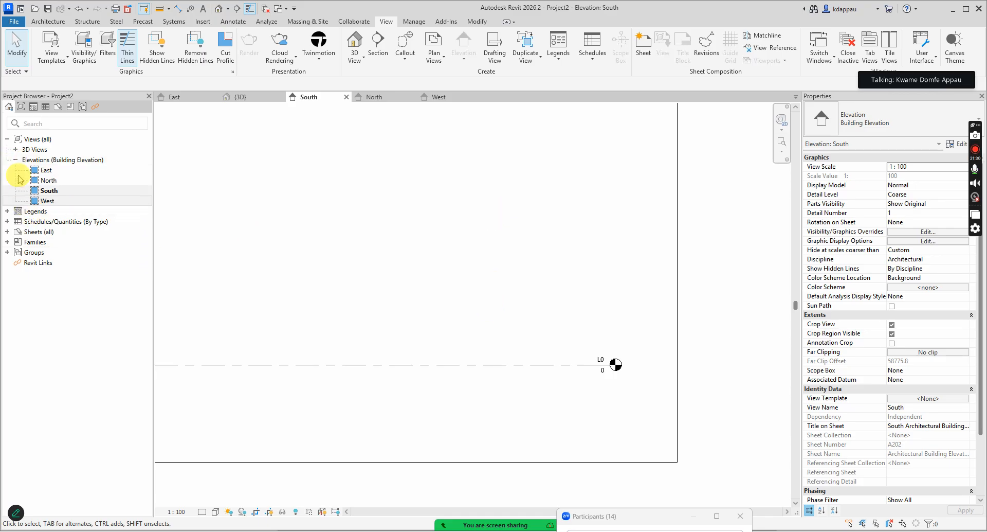
left_click(28, 150)
left_click(15, 149)
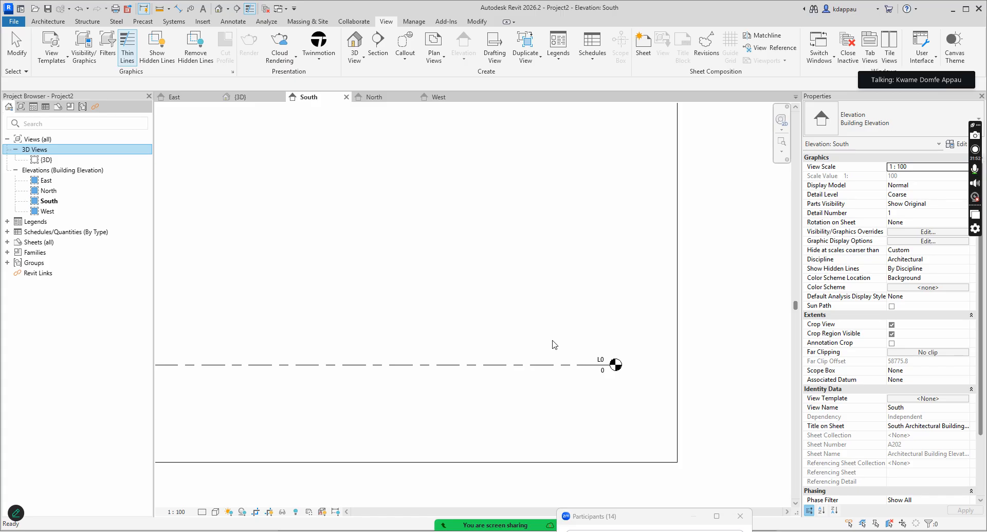
Show the level head at the left end of the L0 level line.
scroll(634, 359, "down", 1)
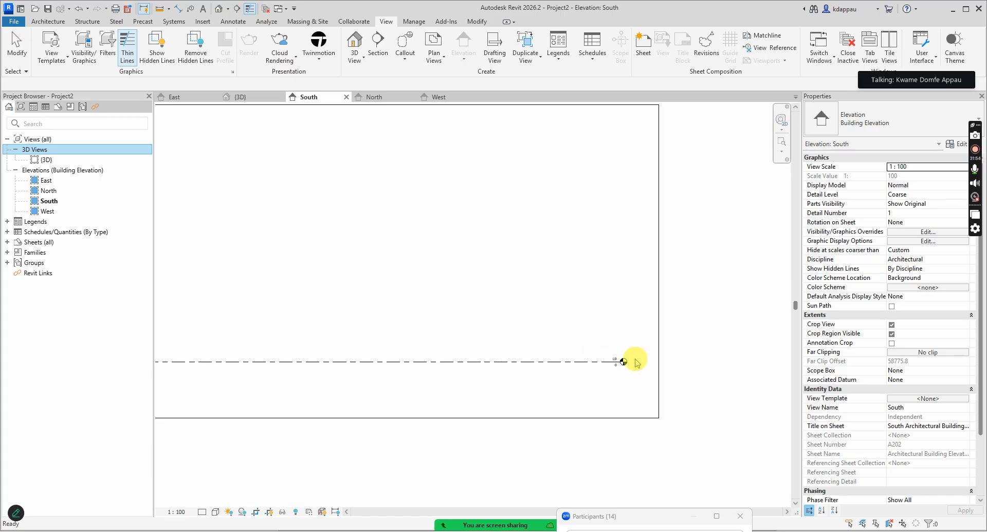
scroll(570, 371, "down", 1)
scroll(570, 372, "down", 1)
scroll(329, 370, "up", 1)
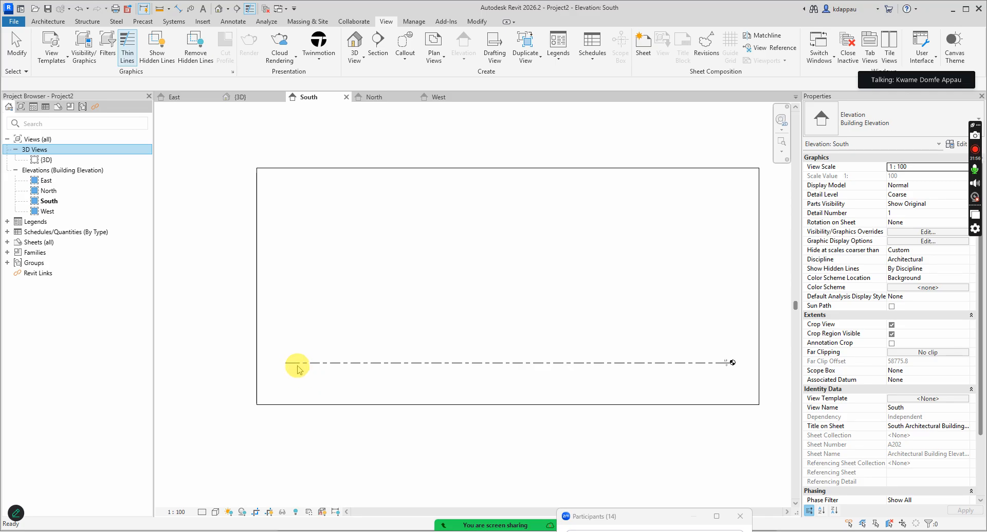
left_click(294, 366)
scroll(296, 369, "up", 2)
scroll(299, 371, "up", 1)
left_click(288, 361)
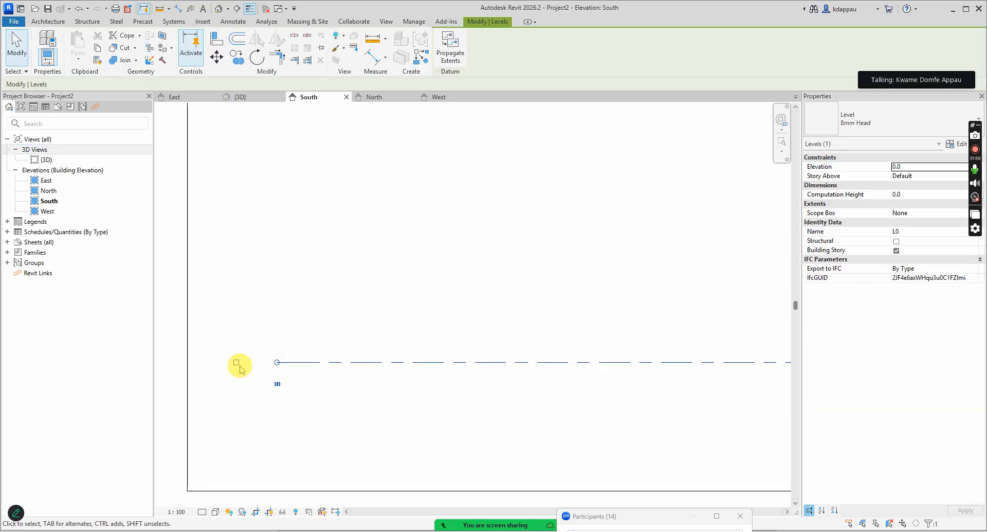
left_click(276, 398)
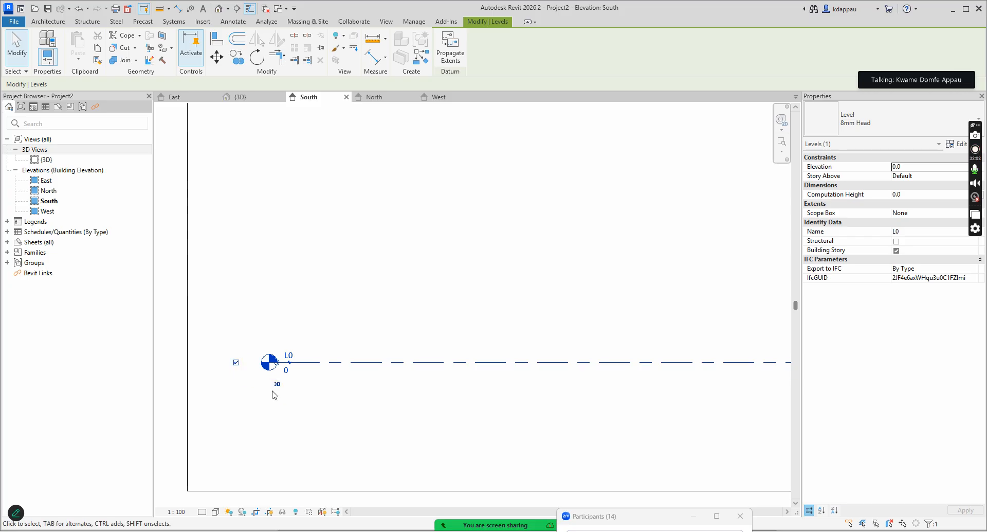
Rename level L0 as Ground Level.
left_click(285, 355)
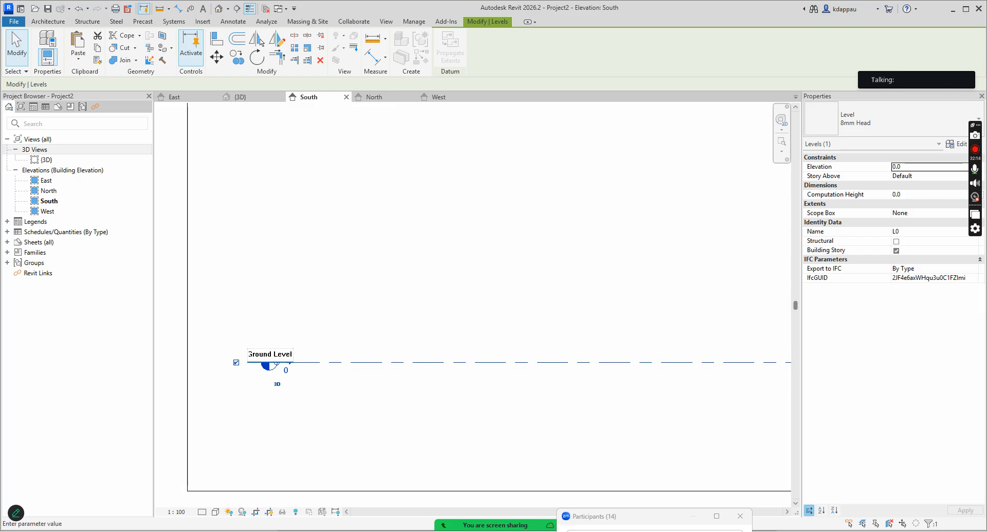
key("Return")
left_click(360, 393)
scroll(344, 369, "down", 2)
scroll(343, 368, "up", 5)
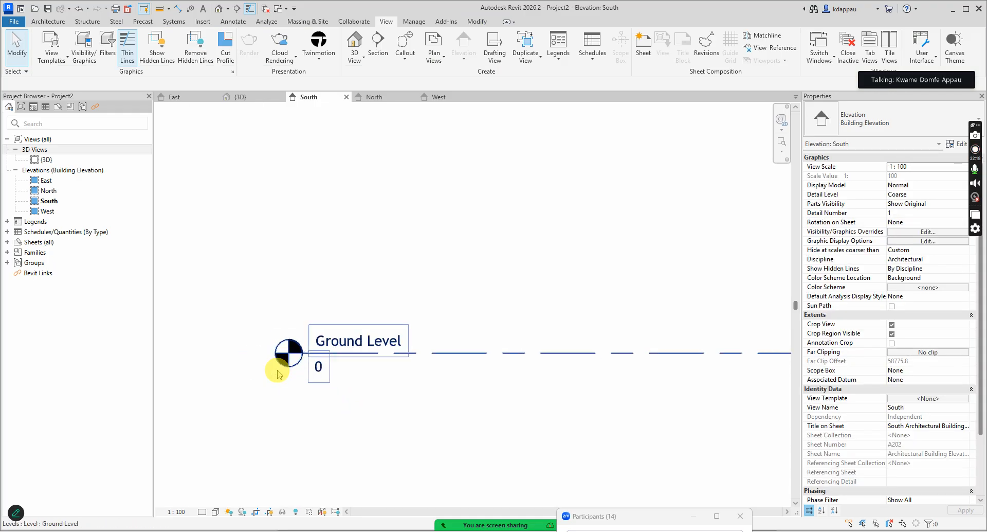
Hide the level head at the right end of the Ground Level line.
scroll(340, 369, "down", 3)
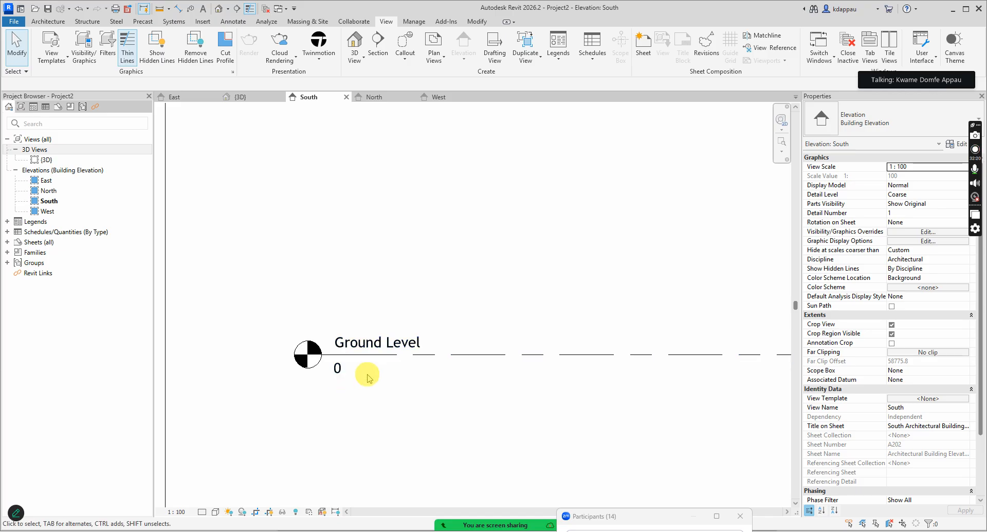
scroll(359, 363, "down", 2)
scroll(322, 368, "up", 3)
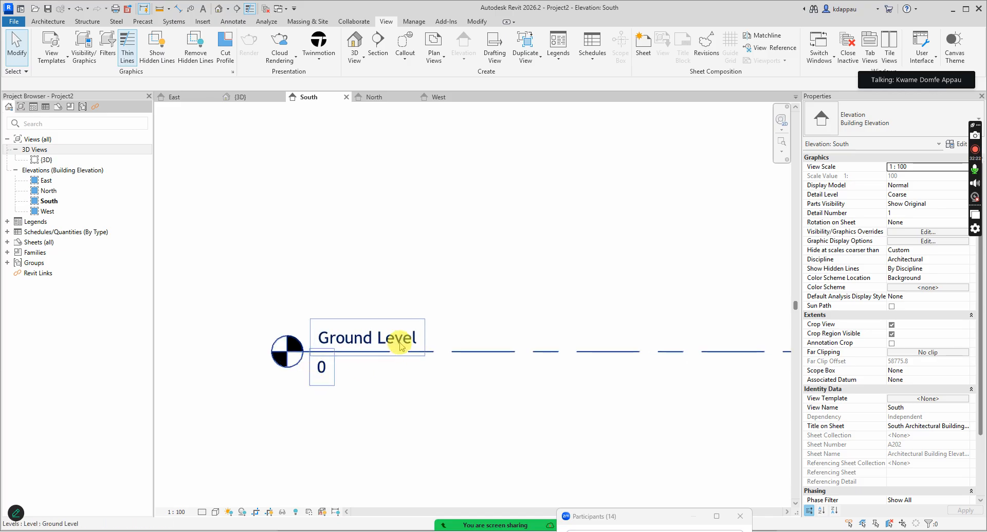
scroll(329, 365, "down", 2)
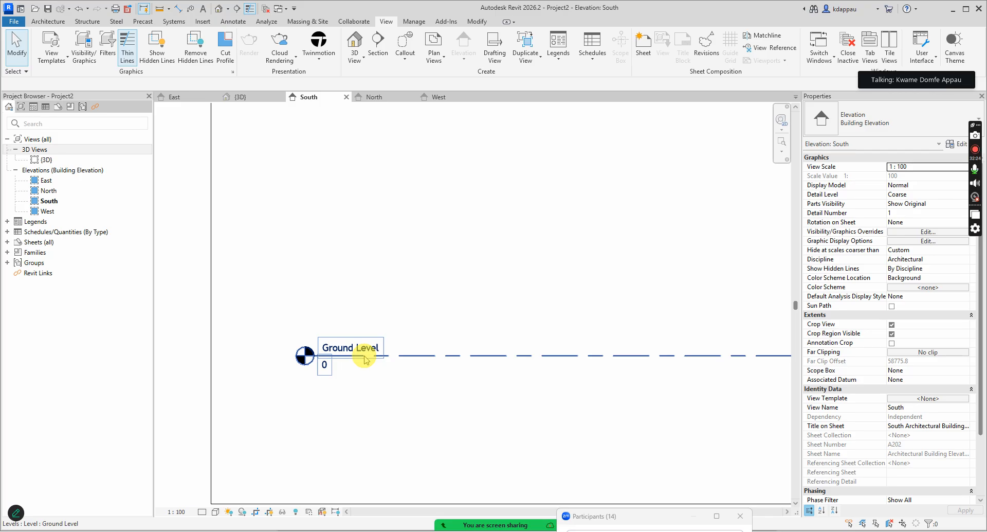
scroll(307, 355, "down", 7)
scroll(550, 344, "up", 2)
scroll(381, 384, "up", 4)
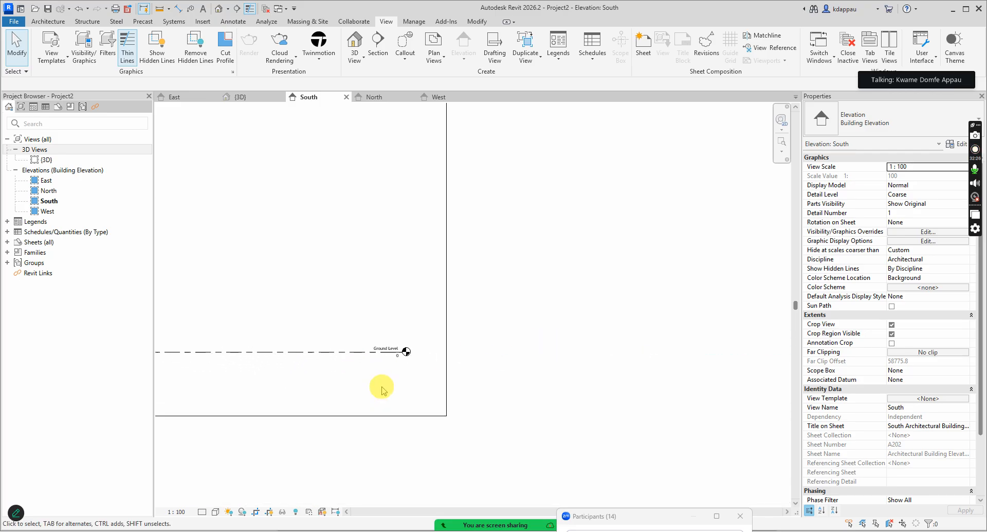
left_click(359, 349)
scroll(452, 341, "up", 3)
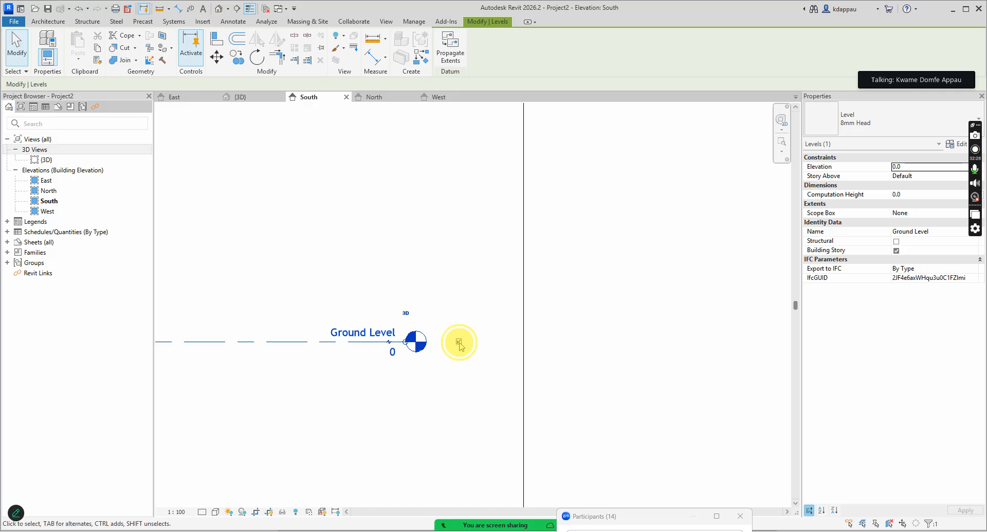
scroll(639, 366, "down", 3)
scroll(525, 357, "down", 3)
scroll(289, 337, "up", 3)
left_click(300, 302)
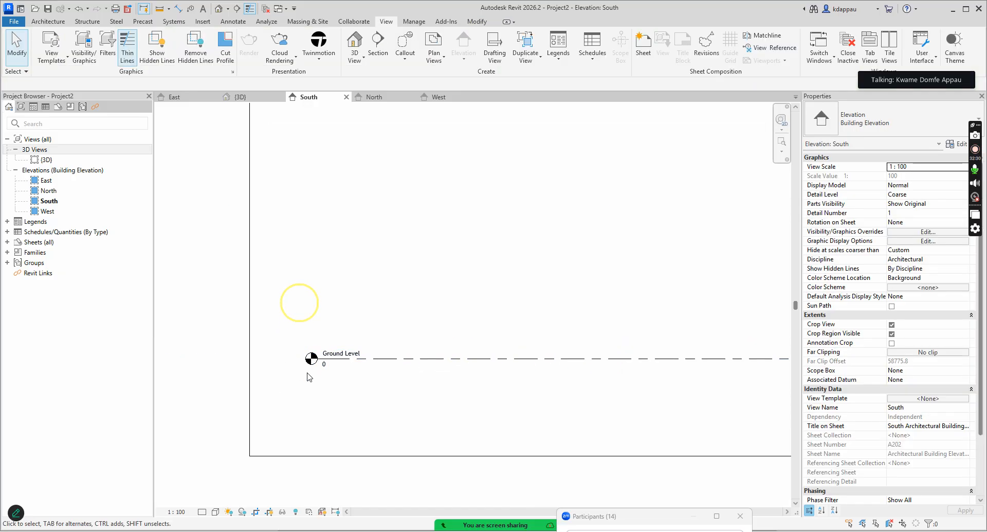
scroll(308, 378, "up", 2)
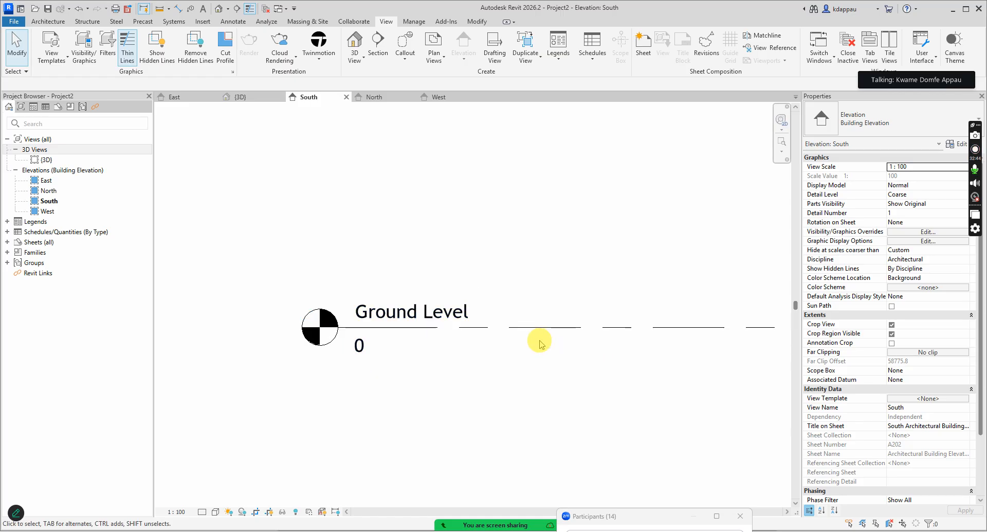
scroll(349, 337, "down", 2)
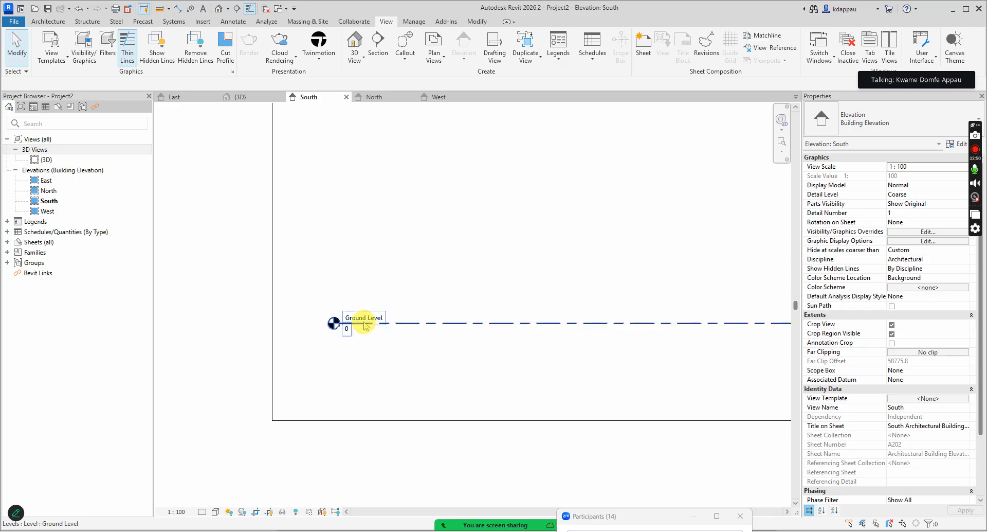
middle_click_drag(357, 326, 333, 320)
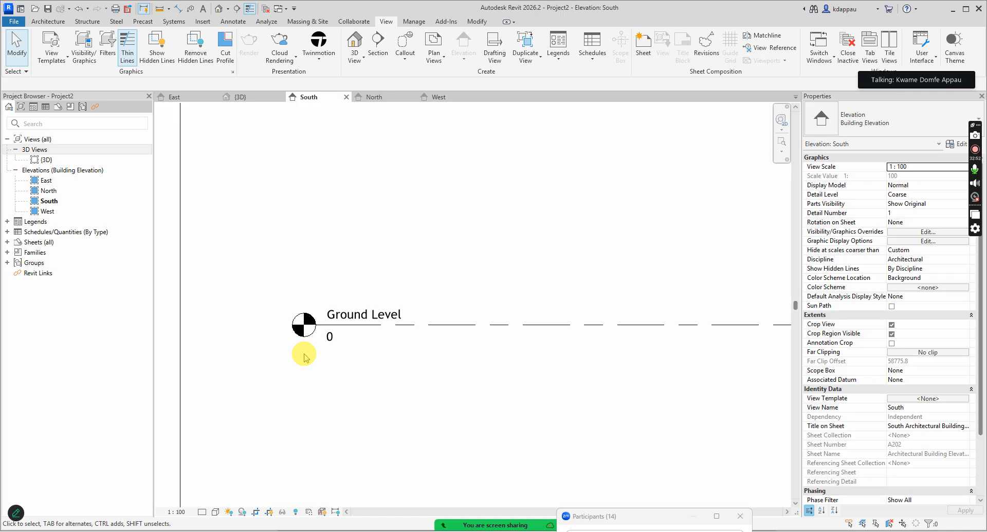
scroll(304, 354, "down", 1)
scroll(304, 289, "up", 1)
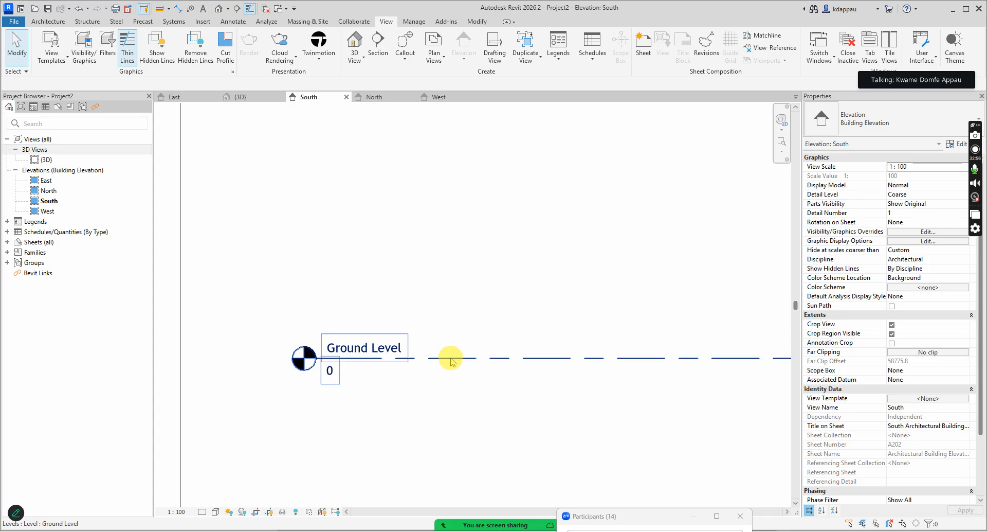
left_click(435, 355)
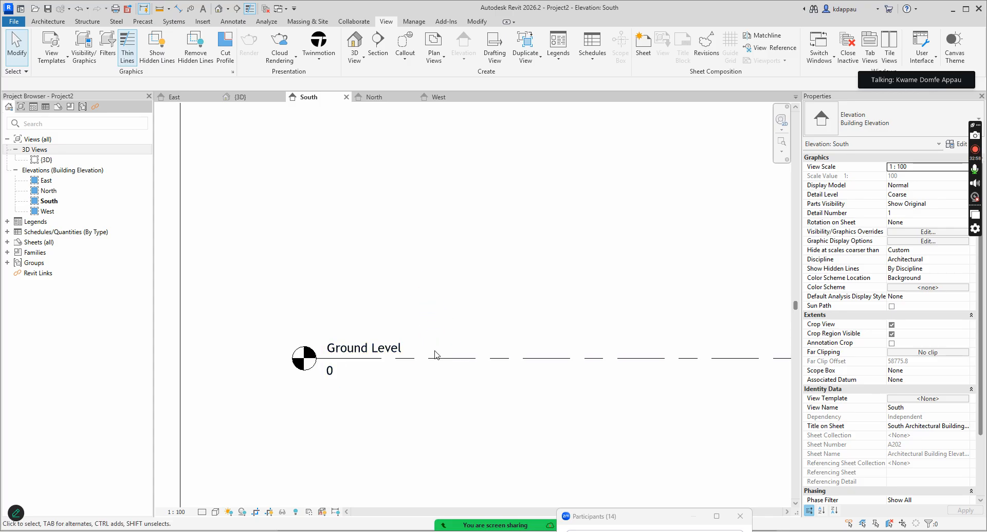
Draw a new level line 4600 above Ground Level, aligned with both ends of the Ground Level line.
left_click(47, 23)
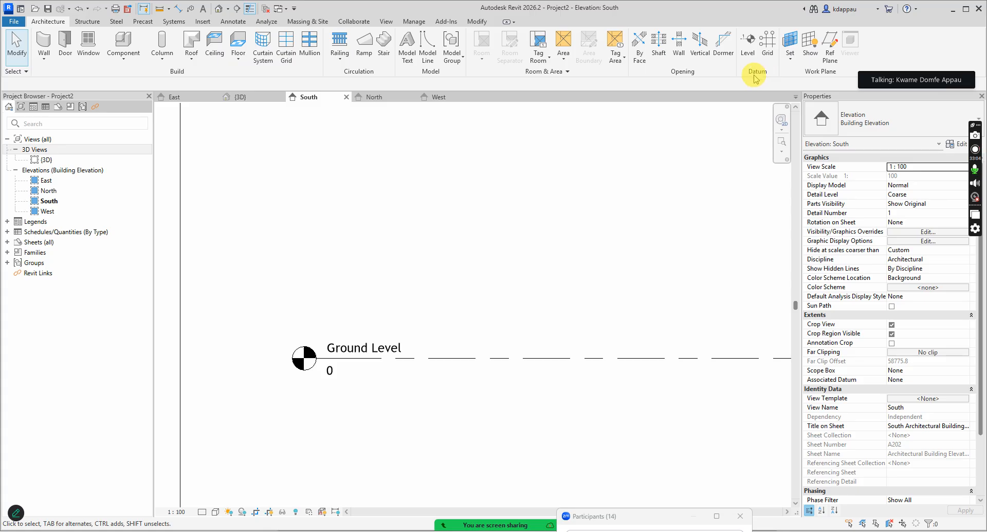
left_click(748, 44)
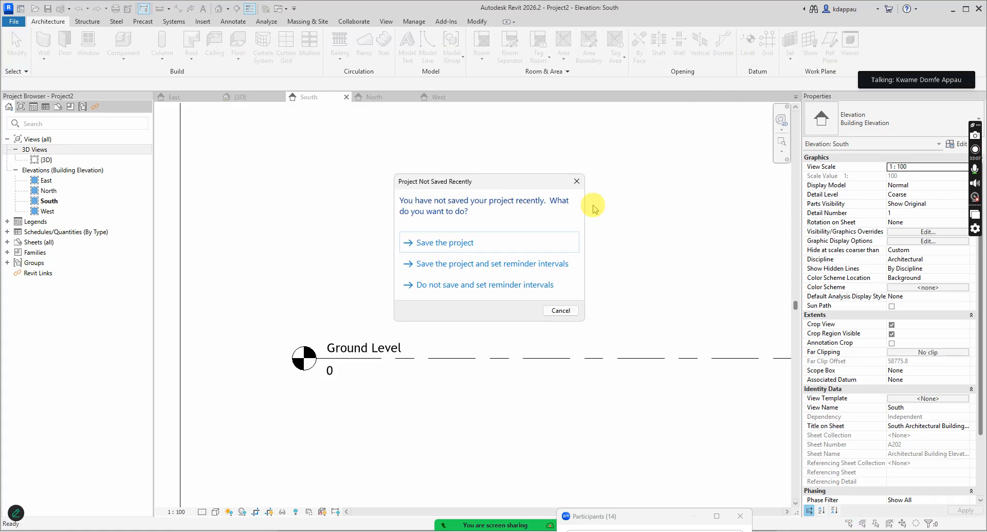
left_click(561, 310)
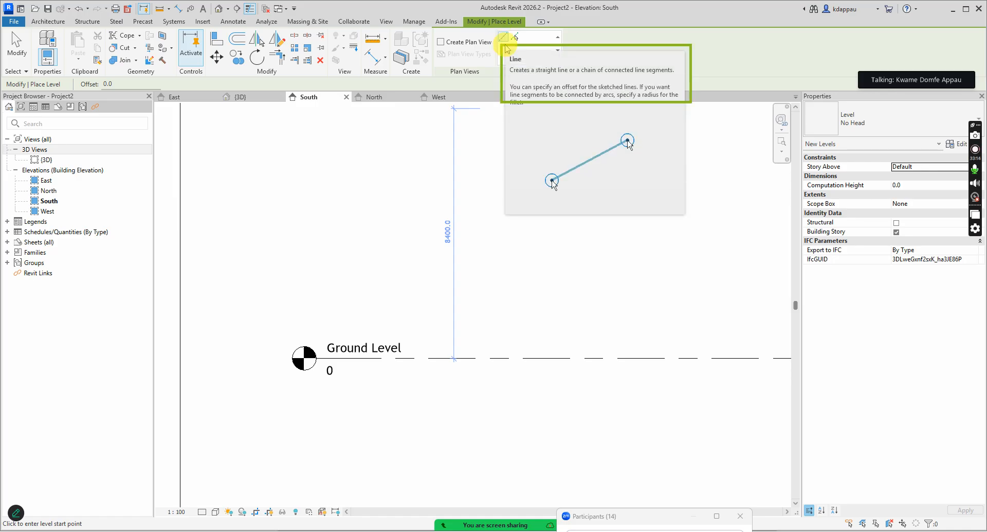
left_click(504, 40)
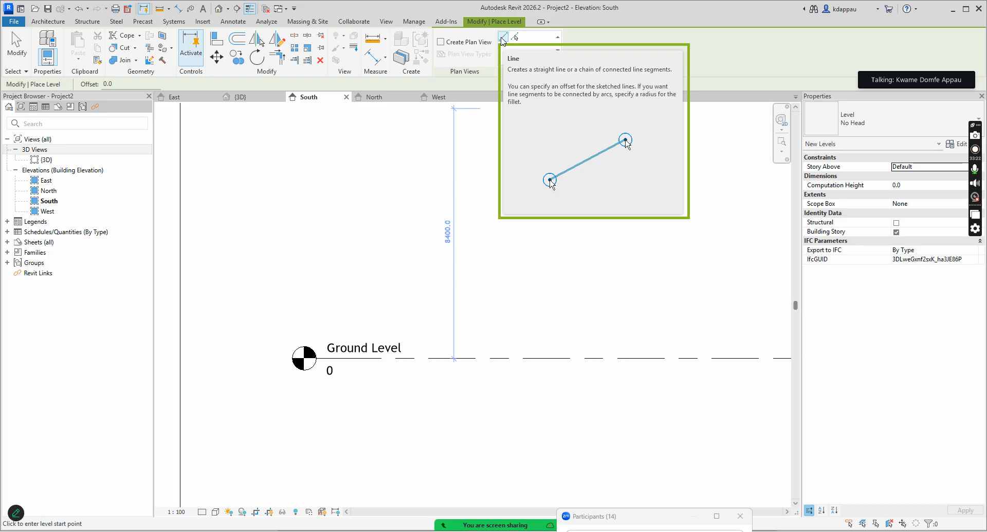
left_click(515, 38)
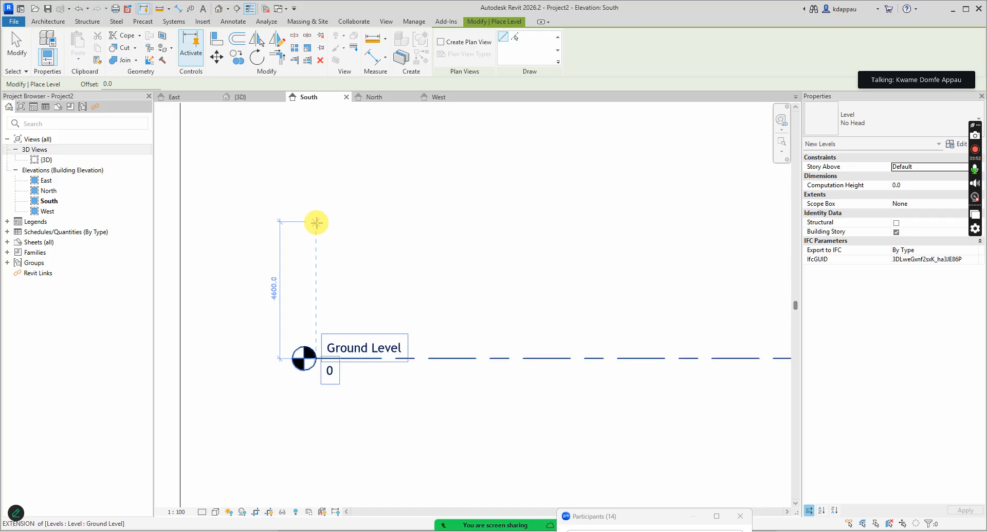
left_click(316, 222)
scroll(268, 215, "down", 5)
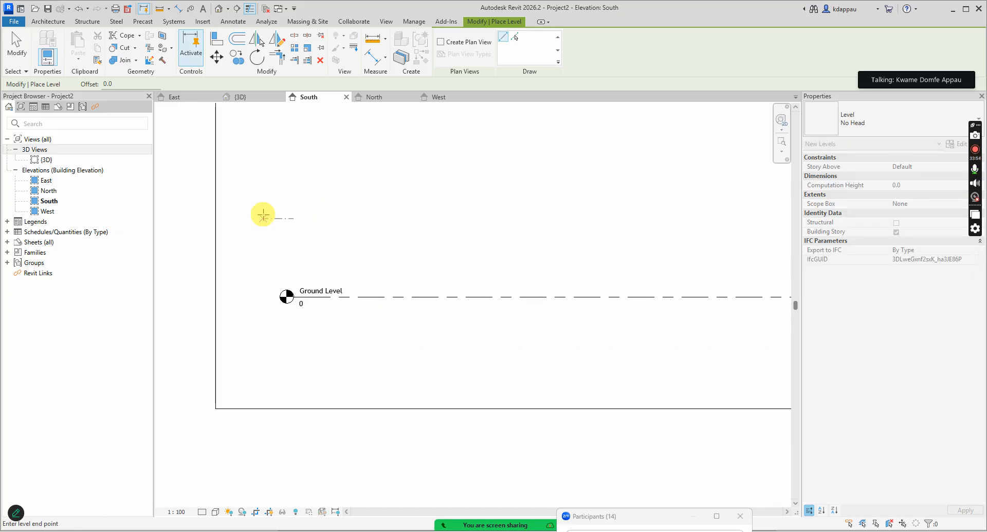
scroll(480, 200, "down", 2)
scroll(549, 207, "up", 8)
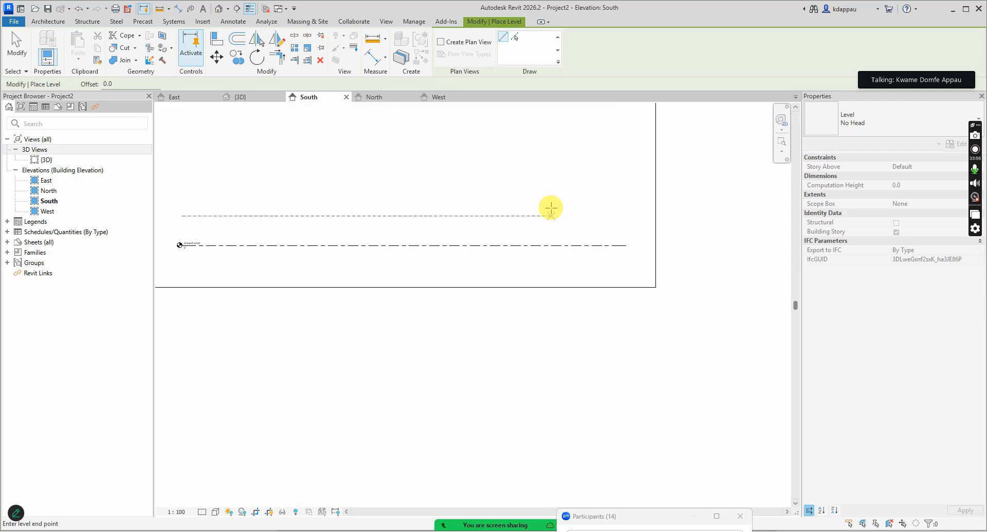
scroll(633, 214, "down", 3)
scroll(669, 214, "up", 5)
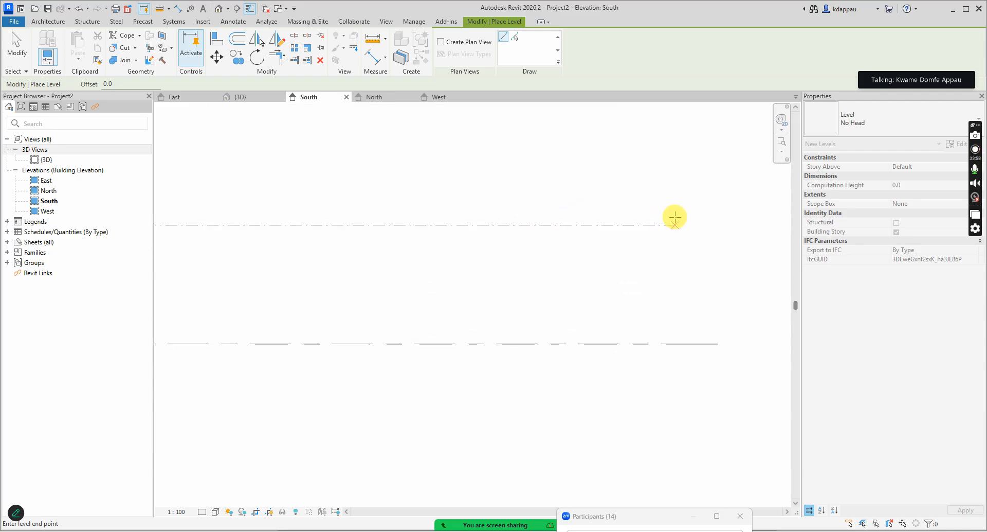
left_click(717, 266)
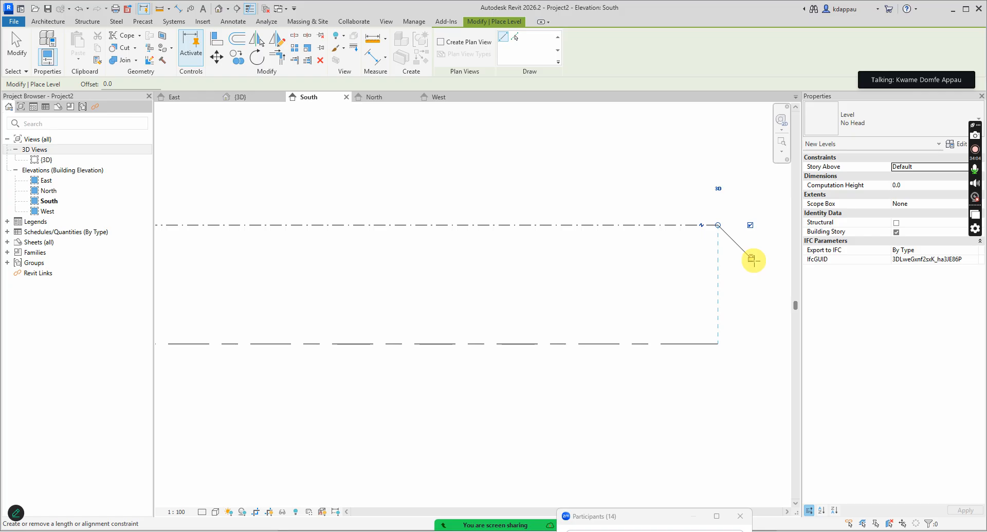
right_click(573, 176)
left_click(600, 185)
Draw a shorter second level line 4200 above the first new level and finish placing levels.
scroll(649, 301, "down", 5)
scroll(348, 260, "up", 3)
left_click(369, 244)
scroll(360, 245, "down", 3)
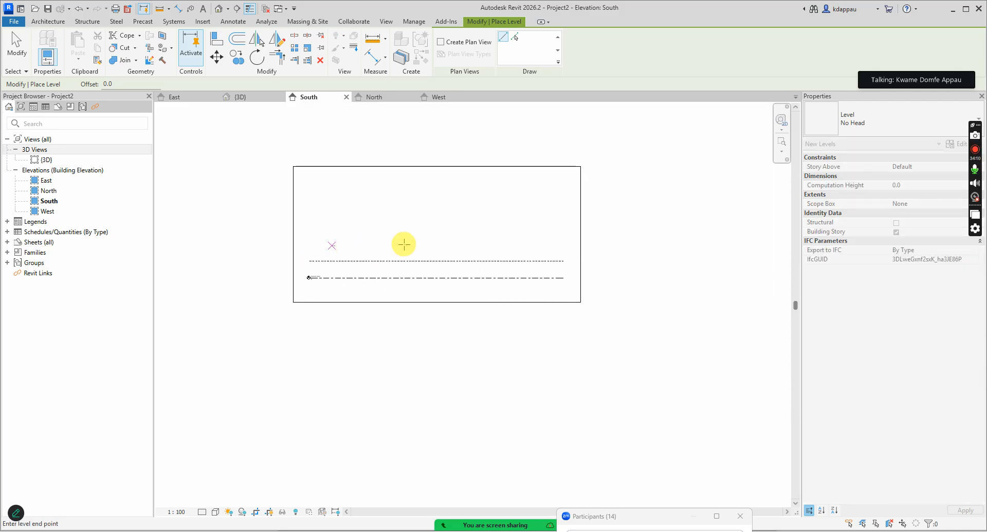
scroll(481, 250, "up", 3)
left_click(481, 251)
right_click(470, 179)
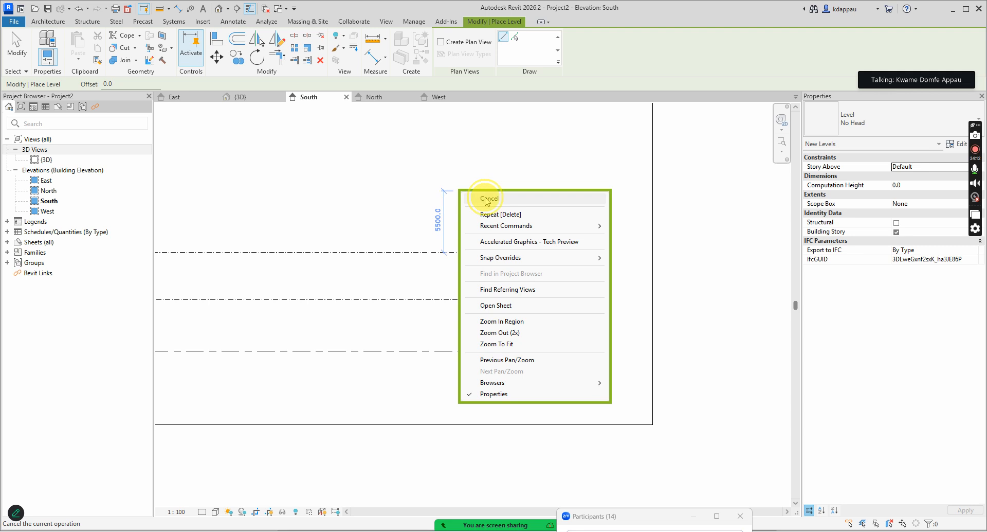
left_click(514, 188)
Move the locked left ends of level L5 and Ground Level slightly inward together.
scroll(514, 222, "down", 2)
scroll(381, 223, "up", 2)
scroll(404, 252, "up", 2)
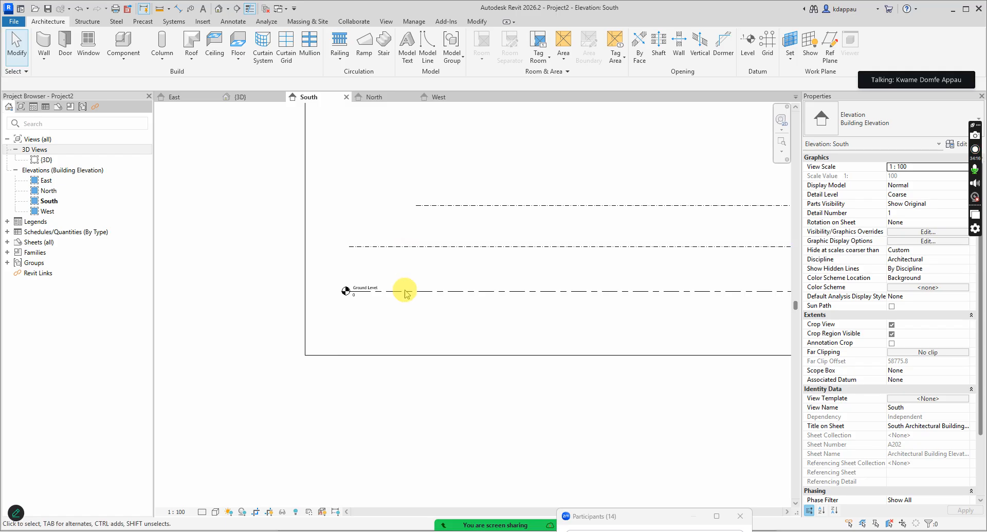
left_click(385, 248)
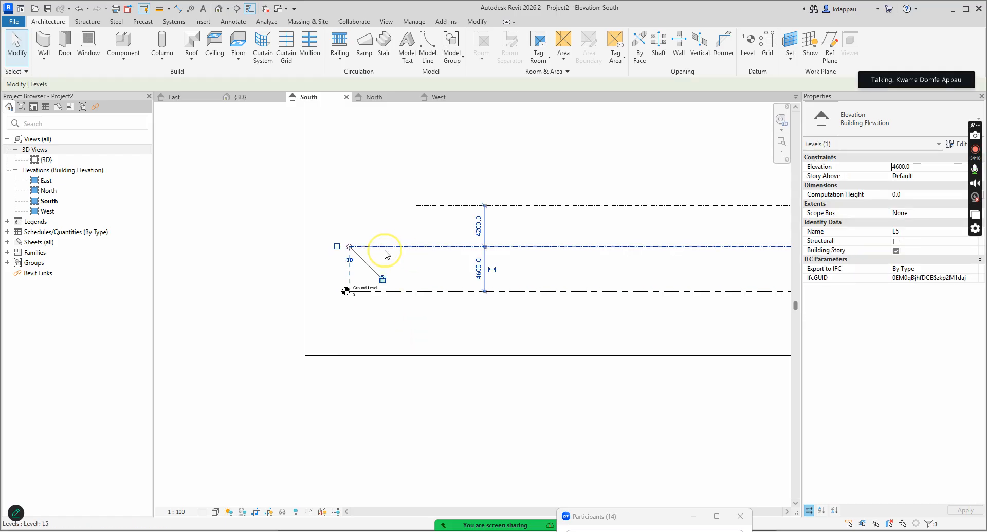
left_click_drag(349, 248, 371, 247)
left_click(425, 195)
scroll(424, 205, "up", 2)
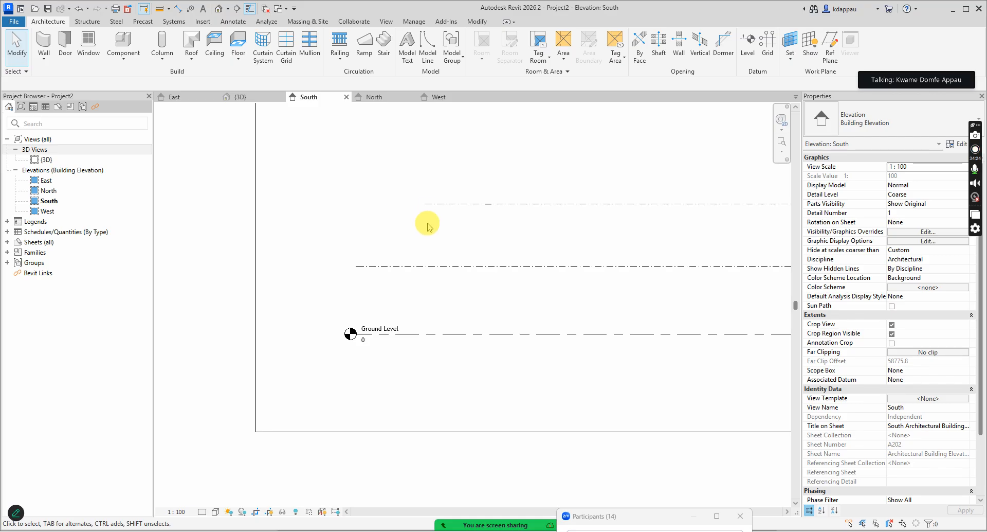
Align level L6's left end with the two levels below and extend all three lines further left.
left_click(424, 205)
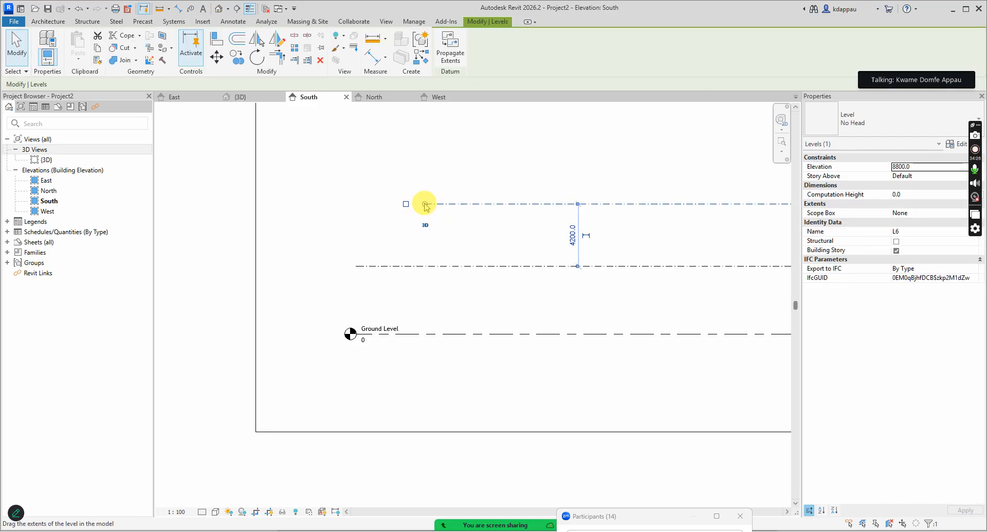
left_click_drag(426, 206, 301, 203)
left_click(313, 178)
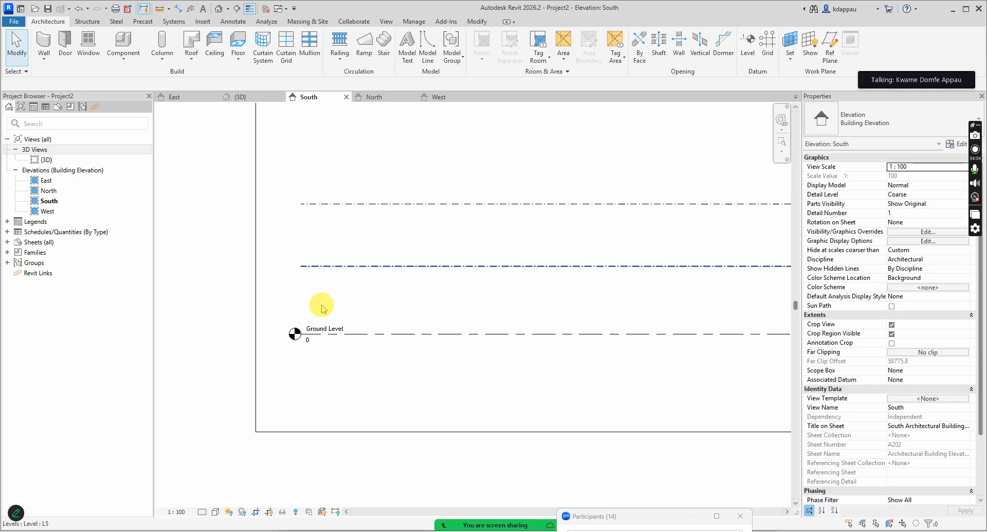
Compare the level type assigned to Ground Level with the one assigned to level L5.
scroll(313, 318, "down", 2)
scroll(277, 349, "up", 2)
scroll(316, 304, "up", 1)
scroll(482, 385, "up", 3)
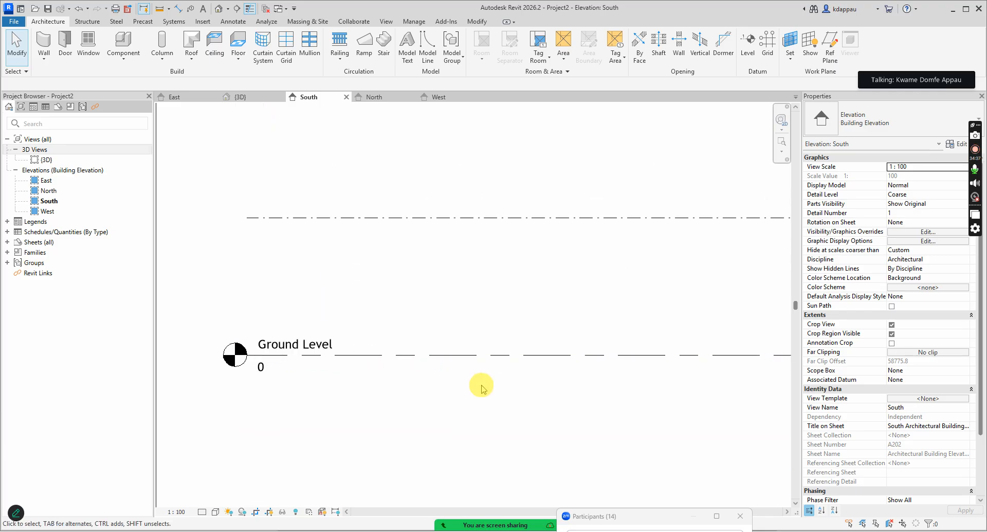
left_click(441, 355)
scroll(441, 388, "down", 2)
left_click(432, 303)
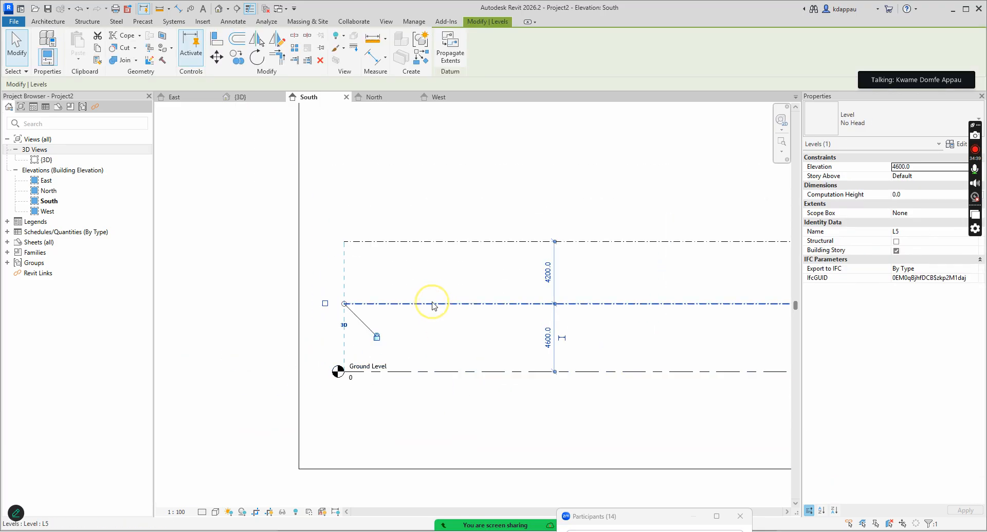
left_click(442, 337)
scroll(440, 363, "up", 3)
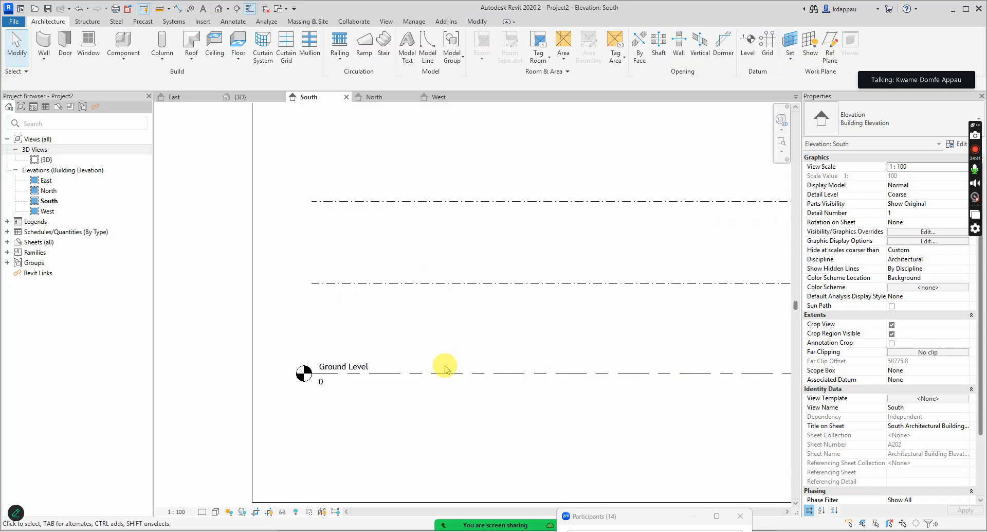
scroll(475, 396, "down", 2)
left_click(481, 382)
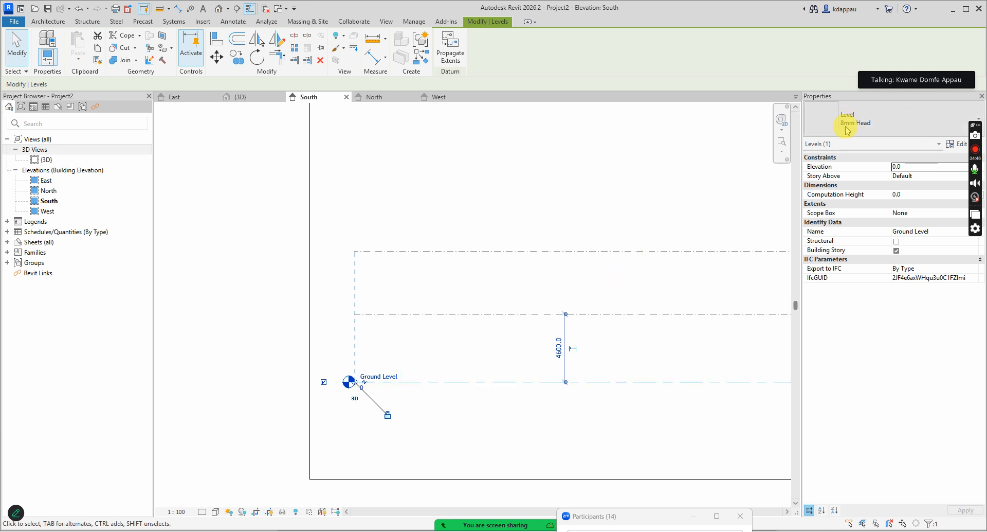
left_click(470, 354)
left_click(479, 313)
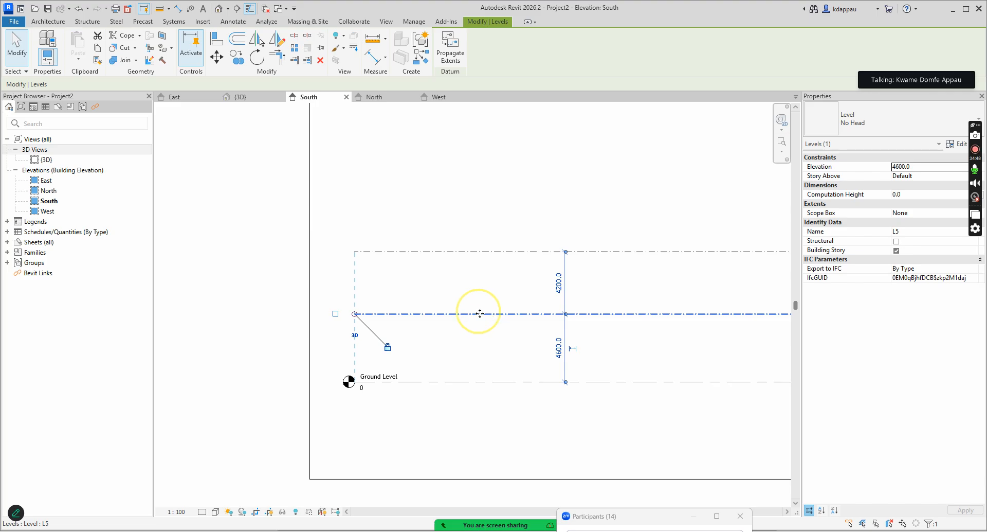
Change the type of levels L5 and L6 to 8mm Head.
left_click_drag(476, 346, 431, 222)
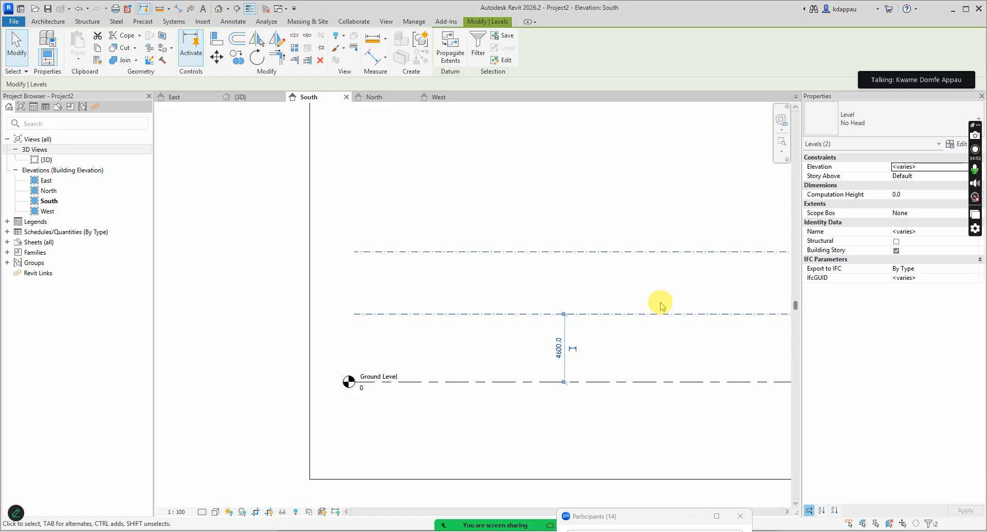
left_click(864, 123)
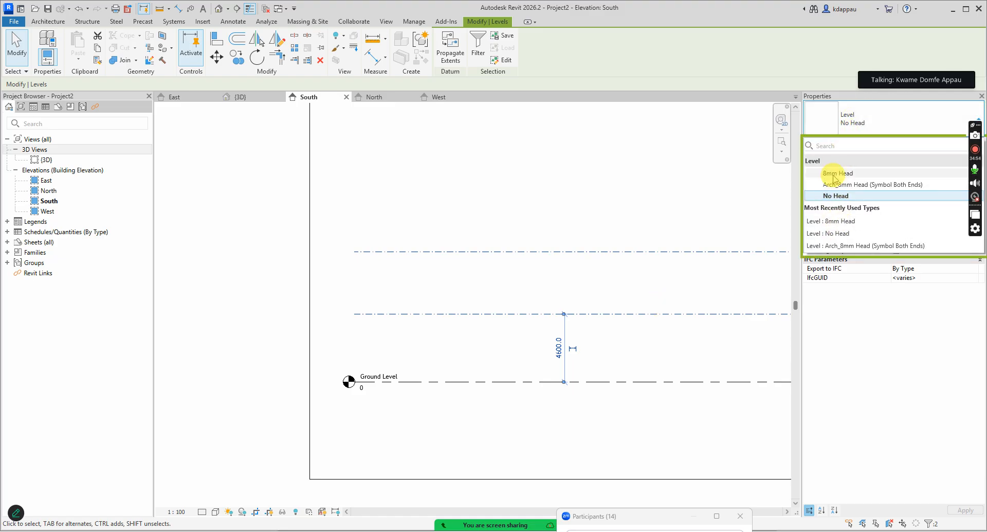
left_click(838, 178)
left_click(430, 220)
Extend level L6's right end into alignment with the levels below and hide the level head at that end.
scroll(412, 293, "down", 3)
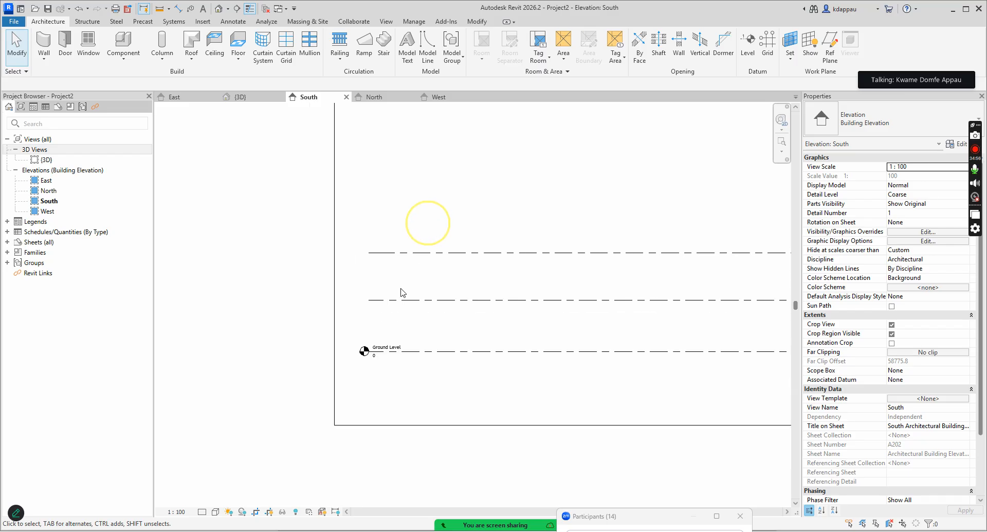
scroll(511, 255, "up", 4)
scroll(586, 315, "up", 2)
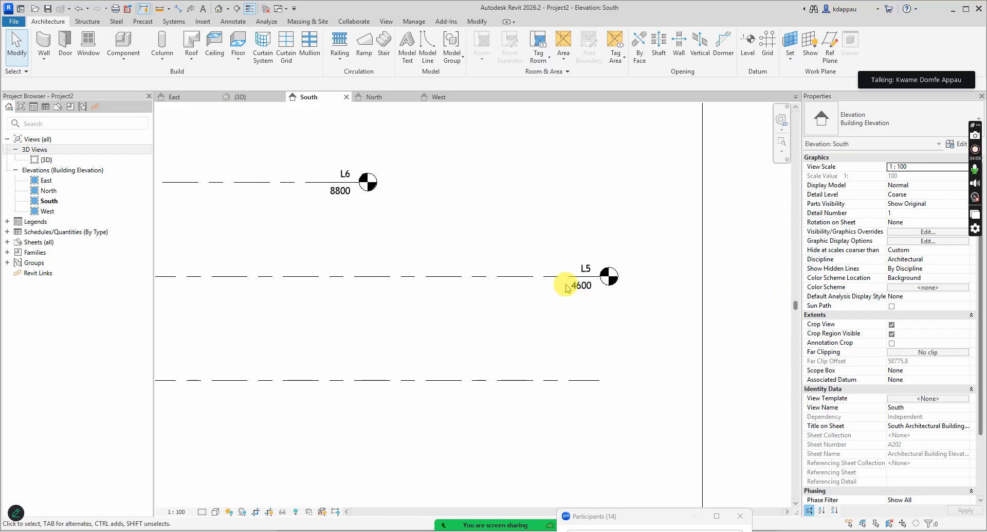
scroll(532, 292, "down", 2)
left_click(431, 226)
scroll(437, 227, "up", 2)
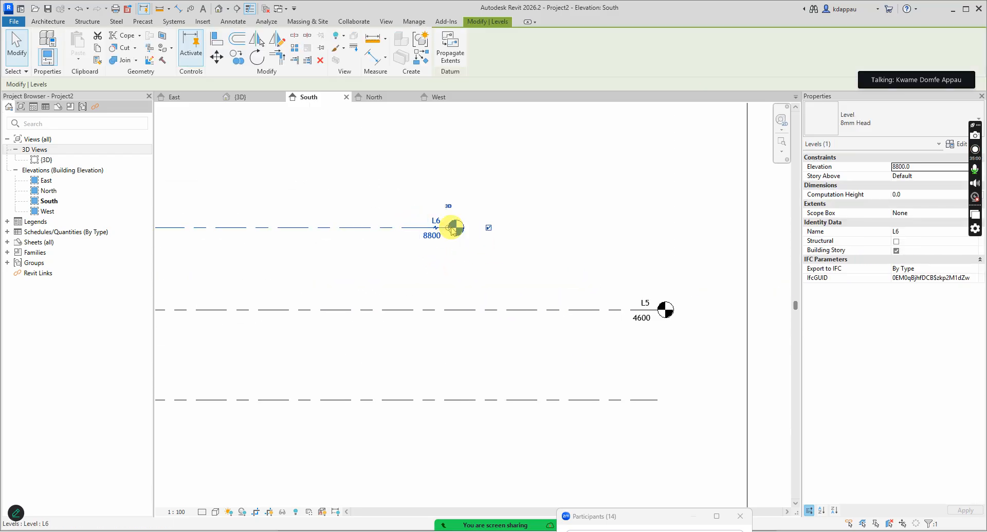
left_click_drag(453, 229, 658, 228)
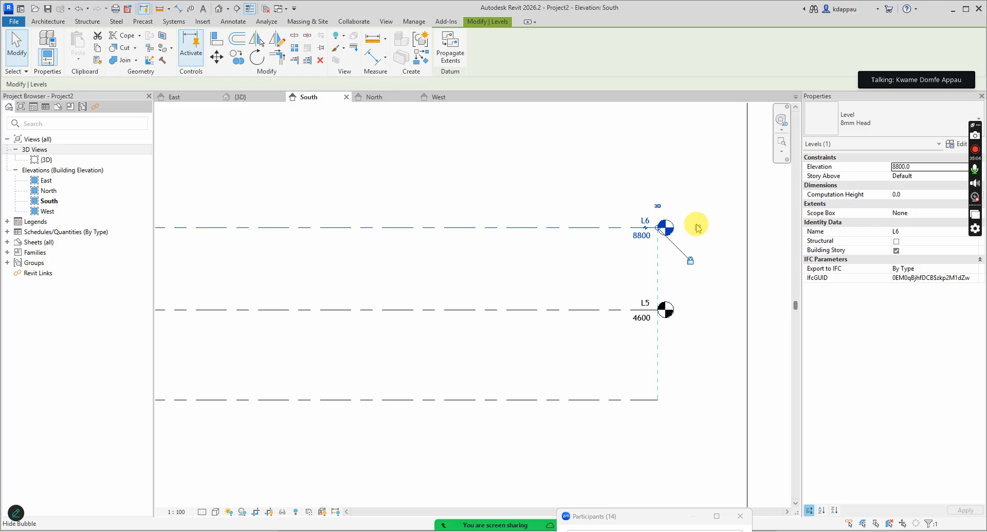
Hide level L5's right-end head and show the level heads at the left ends of L5 and L6.
left_click(581, 309)
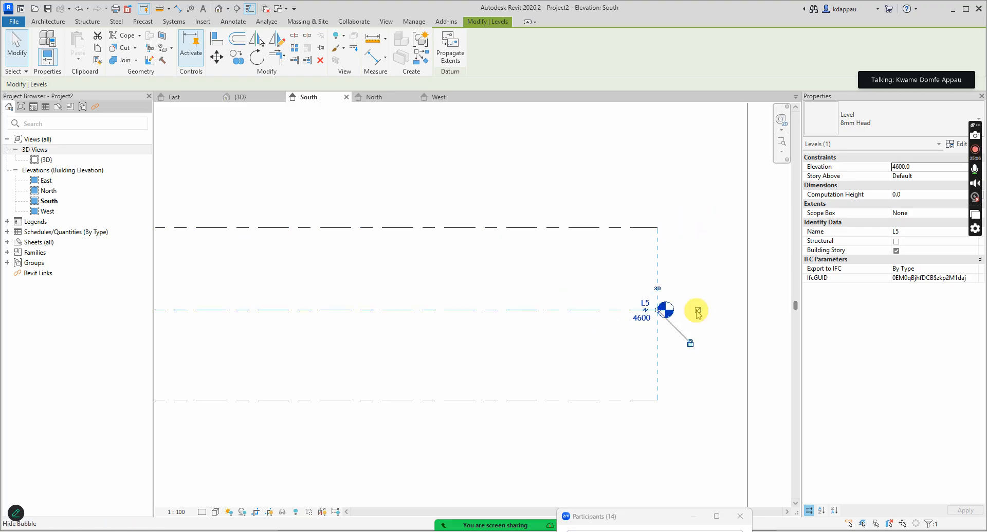
scroll(709, 331, "down", 5)
scroll(478, 327, "up", 5)
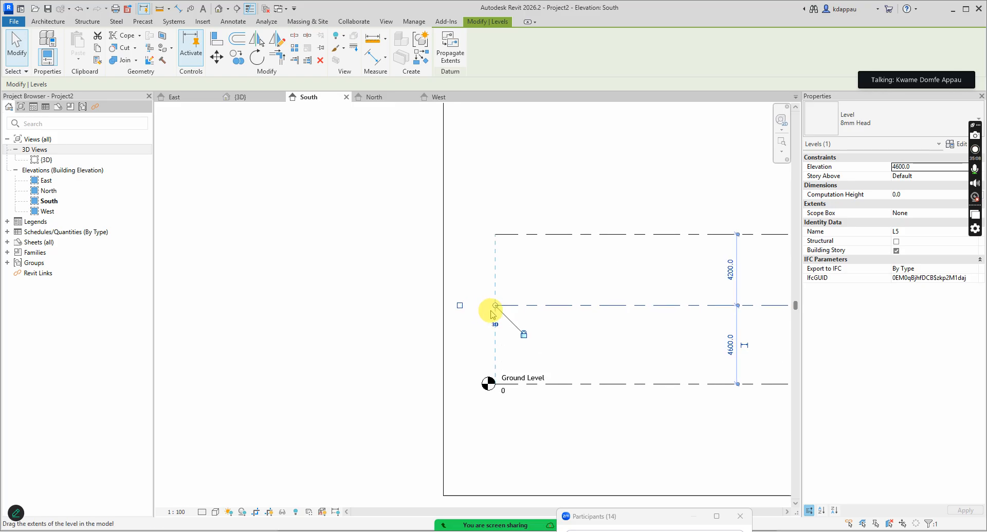
left_click(460, 306)
left_click(504, 234)
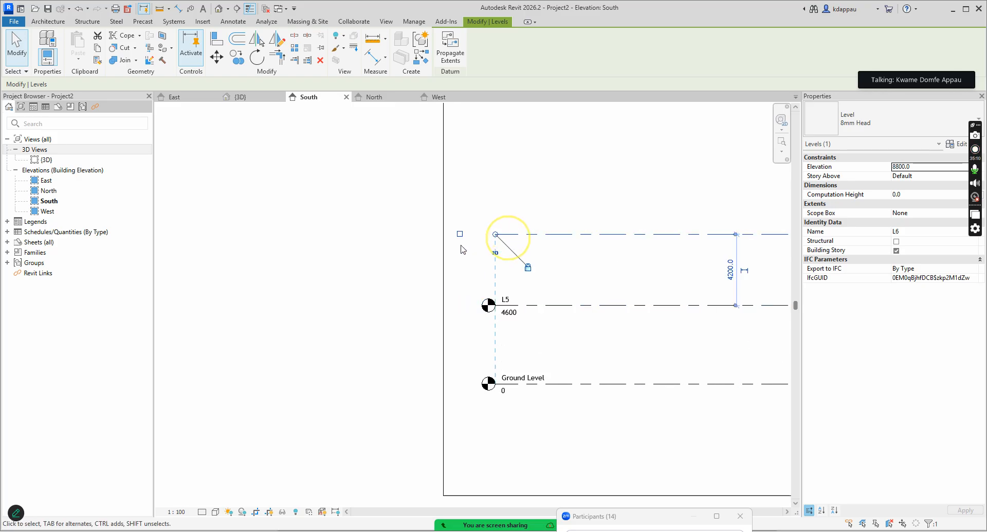
left_click(460, 235)
left_click(340, 279)
Rename level L5 as Ground Floor Level.
scroll(215, 330, "down", 5)
scroll(297, 340, "up", 6)
scroll(297, 344, "up", 1)
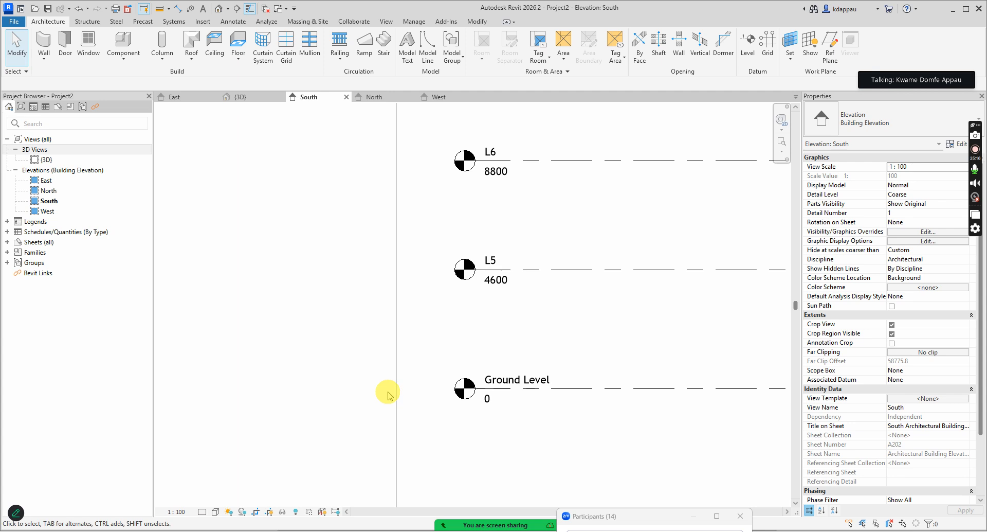
scroll(379, 413, "down", 3)
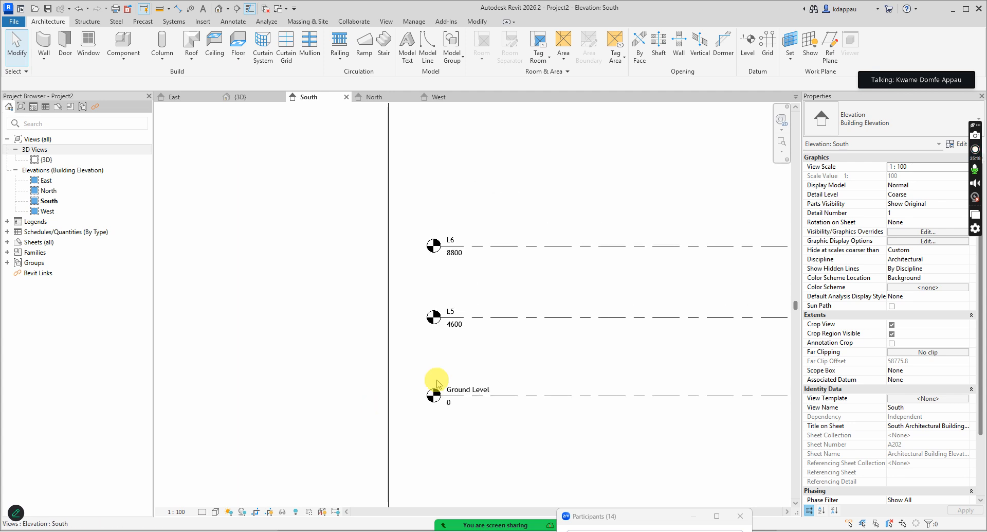
scroll(461, 393, "up", 2)
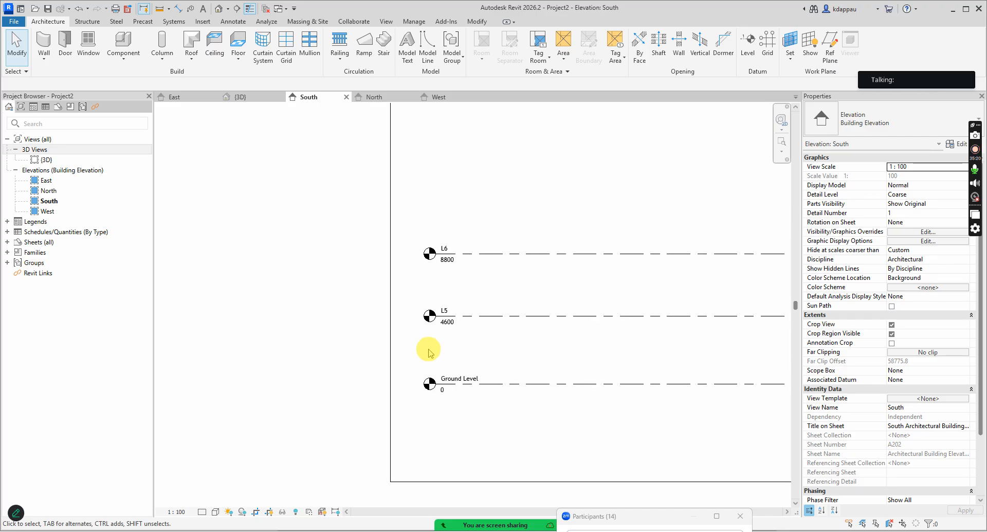
scroll(350, 355, "down", 2)
scroll(401, 331, "up", 5)
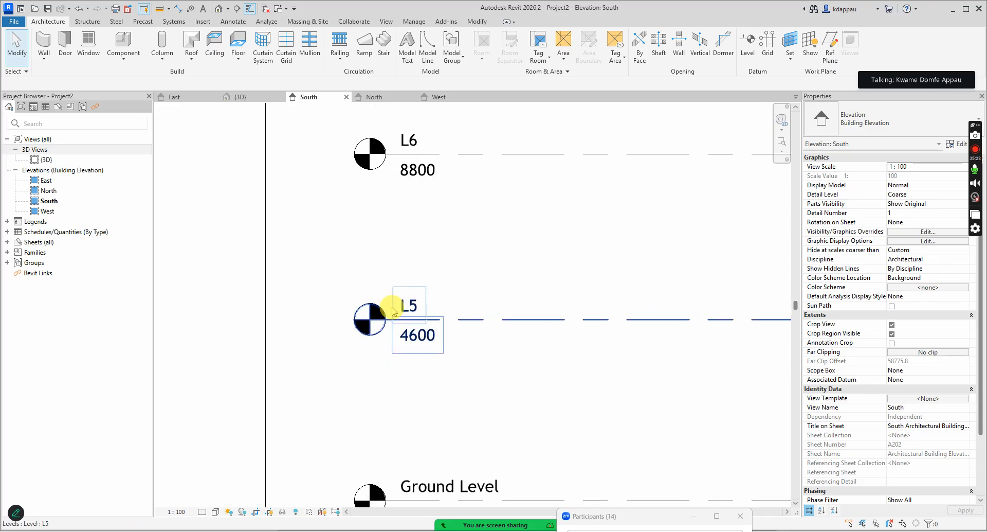
left_click(411, 297)
left_click(414, 299)
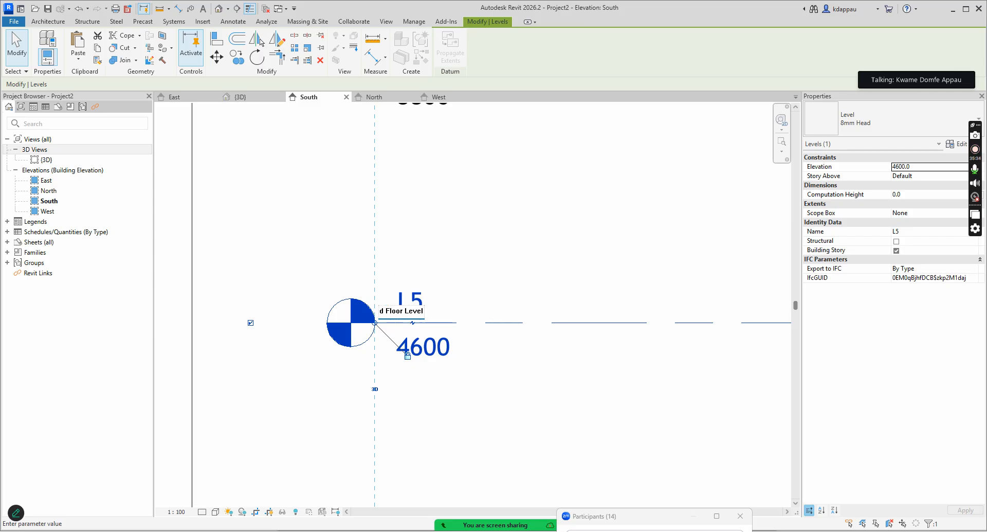
key("Return")
Rename level L6 as First Floor Level.
left_click(427, 231)
scroll(397, 345, "down", 4)
scroll(395, 281, "up", 4)
left_click(414, 263)
left_click(417, 264)
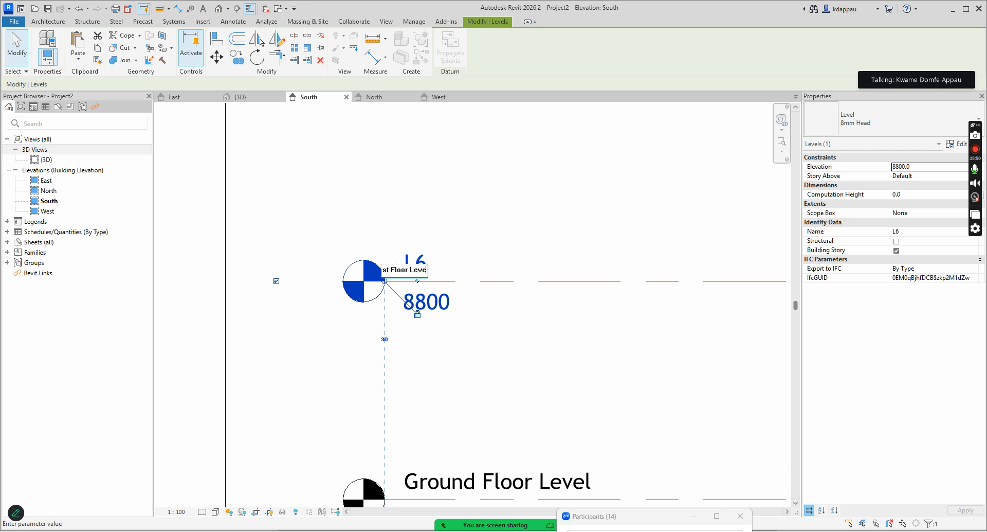
key("Return")
Review the names, elevations and left-end heads of the three levels in the South elevation.
scroll(365, 200, "down", 4)
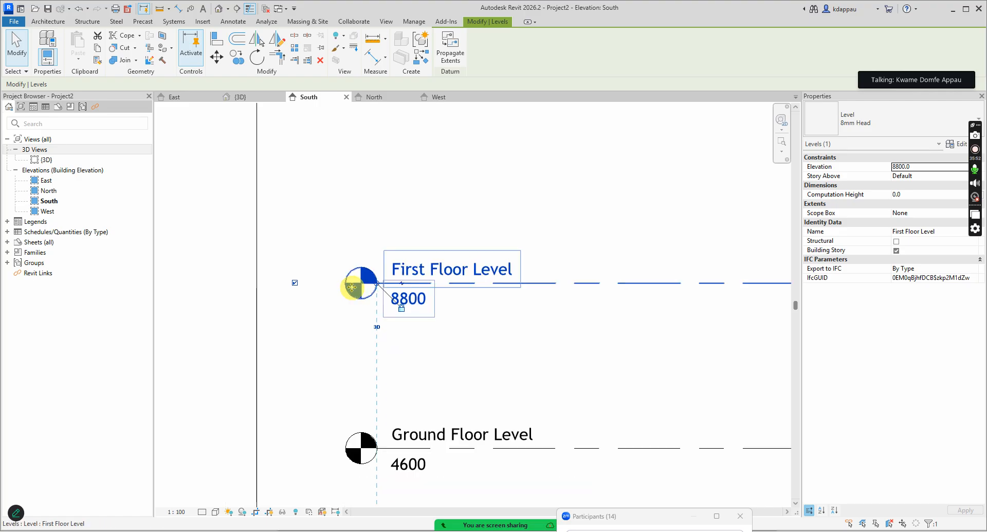
scroll(368, 308, "up", 2)
scroll(411, 329, "down", 2)
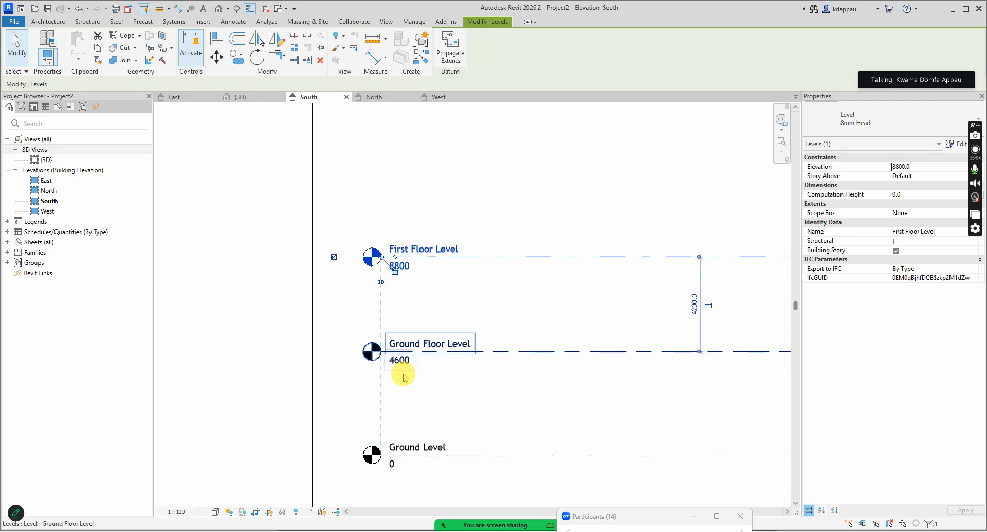
scroll(404, 367, "up", 2)
scroll(425, 410, "down", 2)
scroll(424, 391, "up", 4)
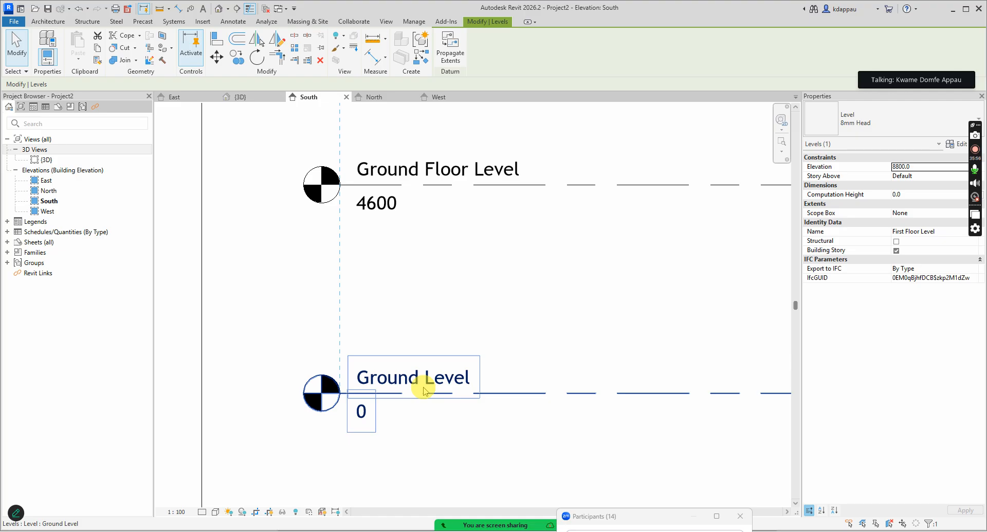
left_click(414, 324)
scroll(349, 340, "down", 5)
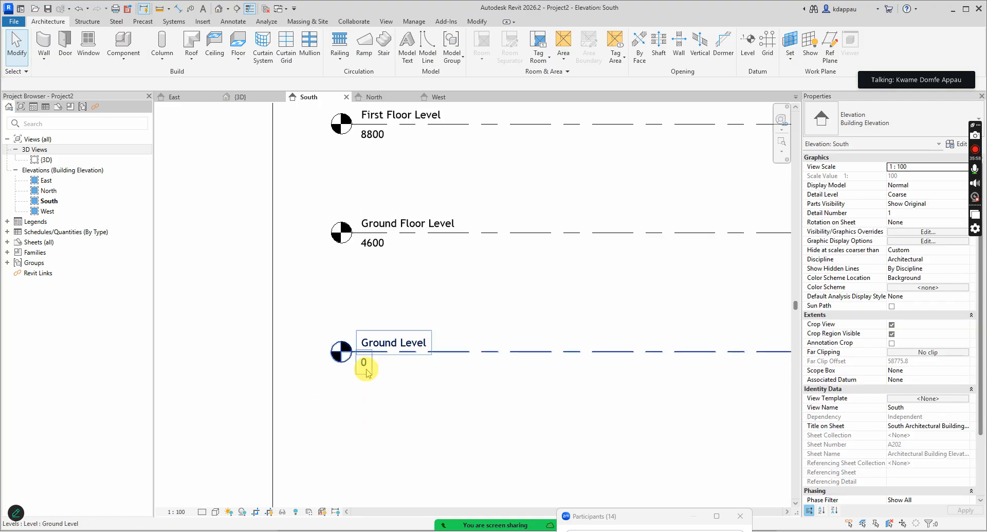
scroll(353, 382, "down", 5)
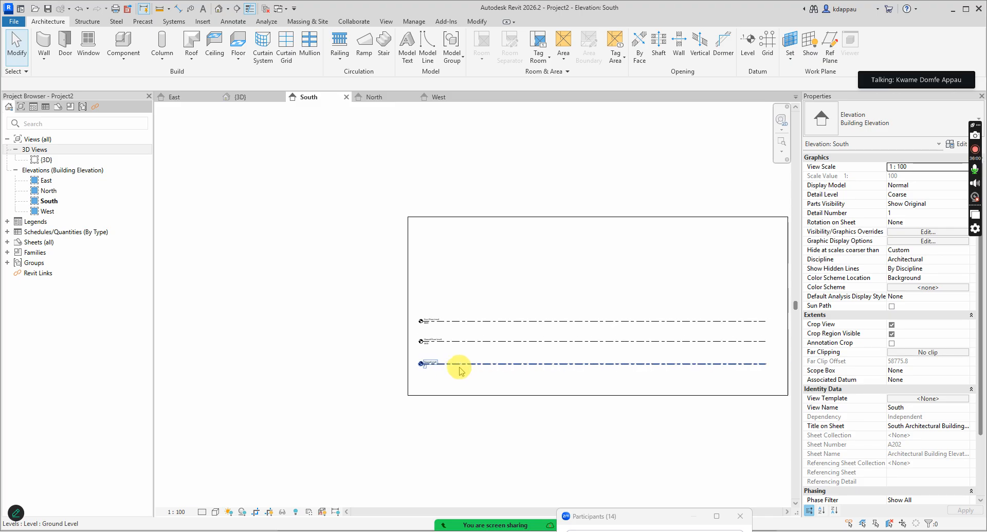
scroll(425, 381, "up", 5)
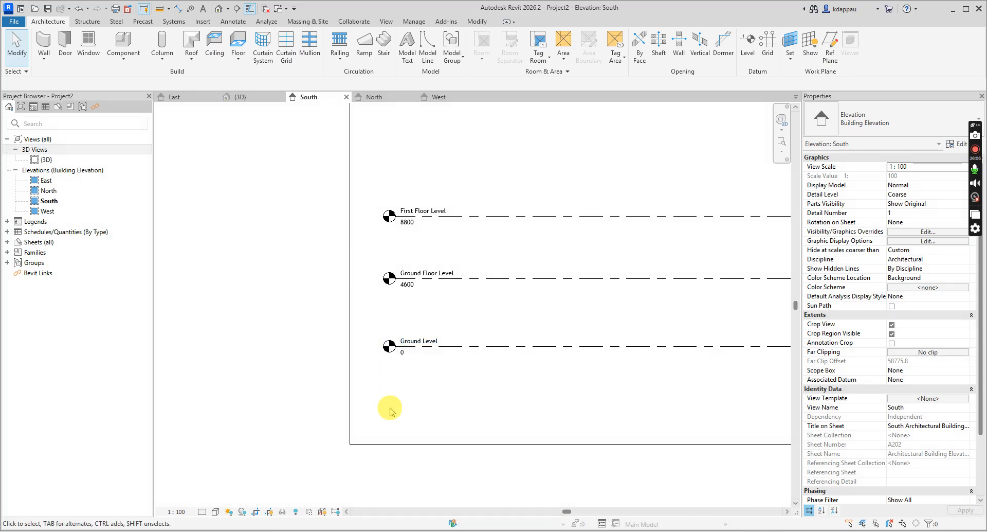
scroll(404, 375, "up", 2)
scroll(392, 313, "down", 2)
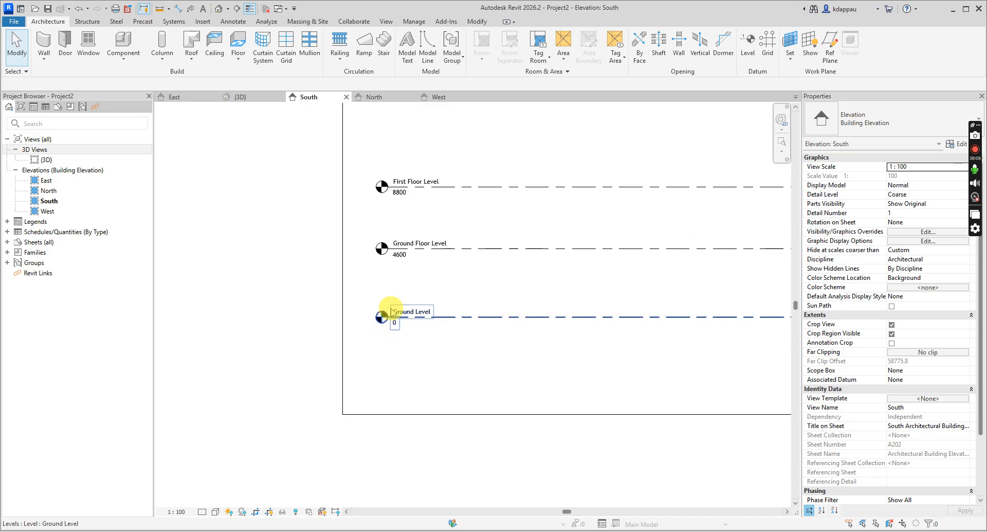
scroll(406, 340, "up", 2)
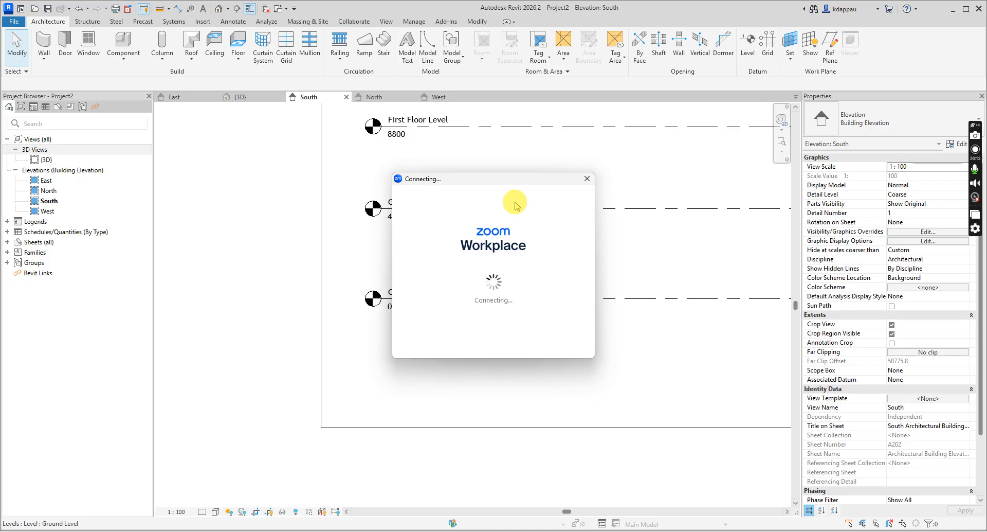
Place a No Head level below Ground Level by picking the Ground Level line with a 1200 offset.
left_click(492, 141)
left_click_drag(506, 183, 116, 325)
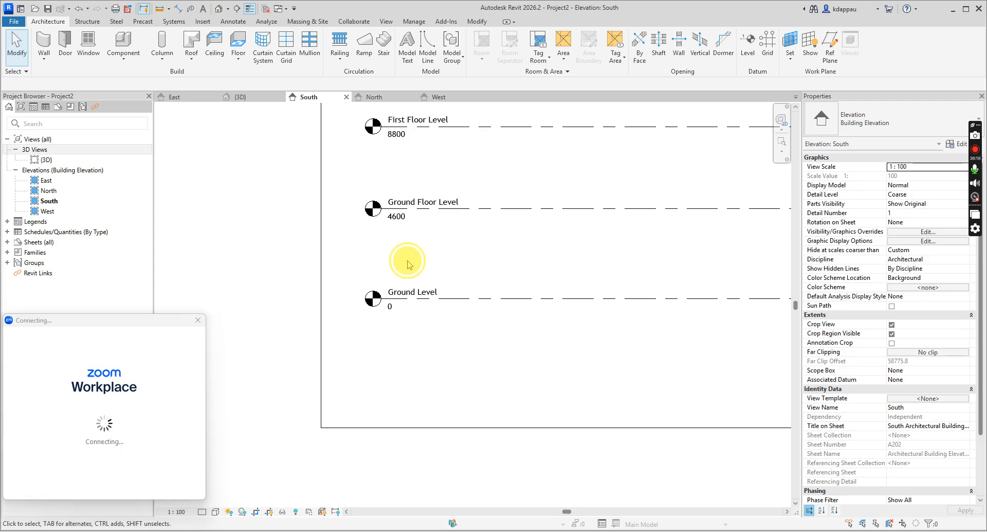
scroll(357, 327, "down", 5)
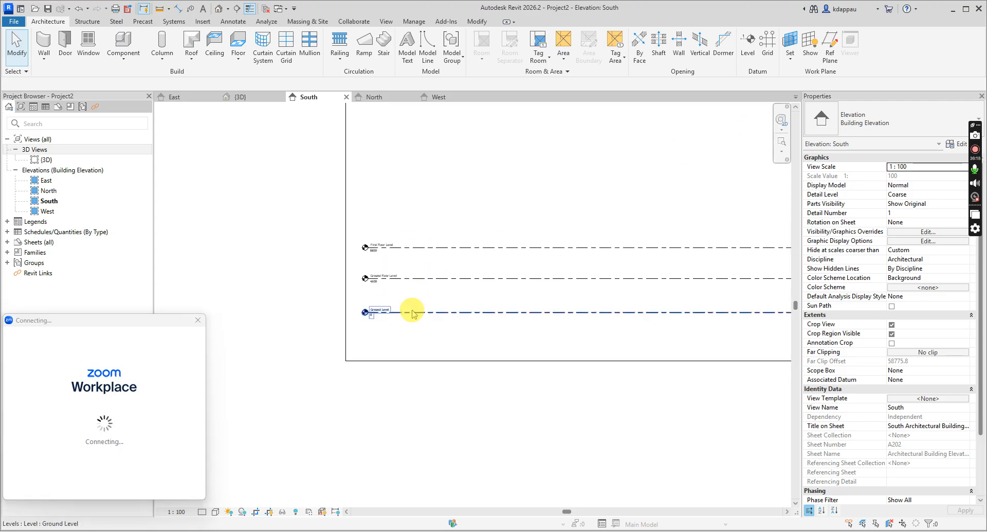
left_click(747, 42)
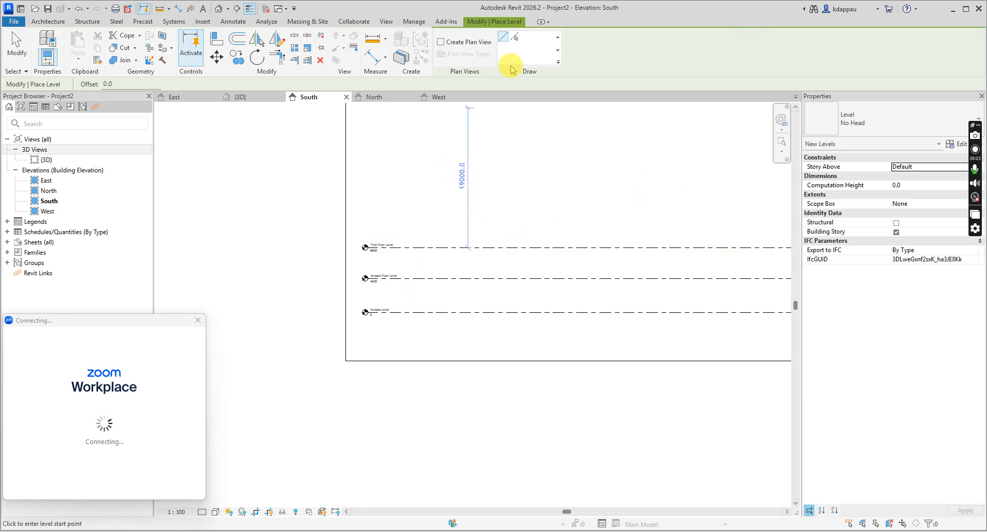
left_click(515, 39)
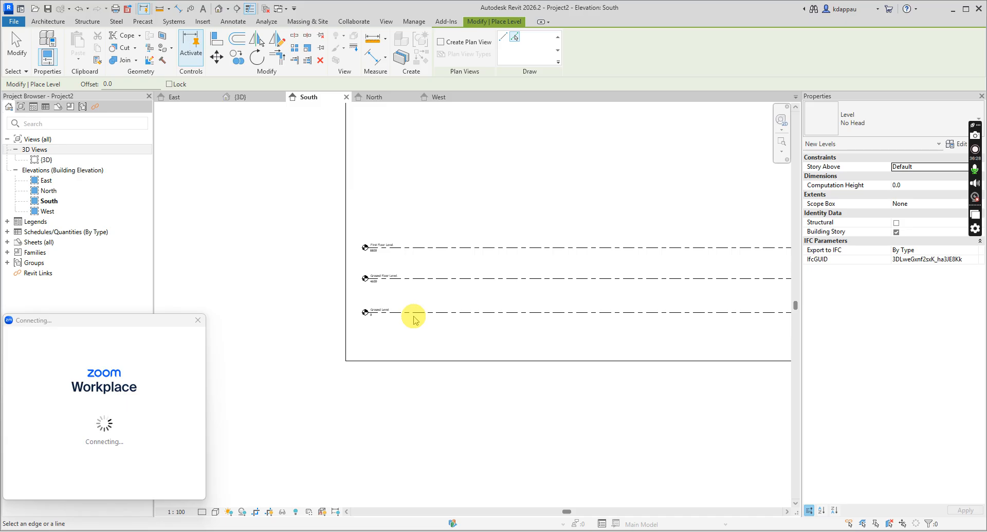
scroll(412, 317, "up", 2)
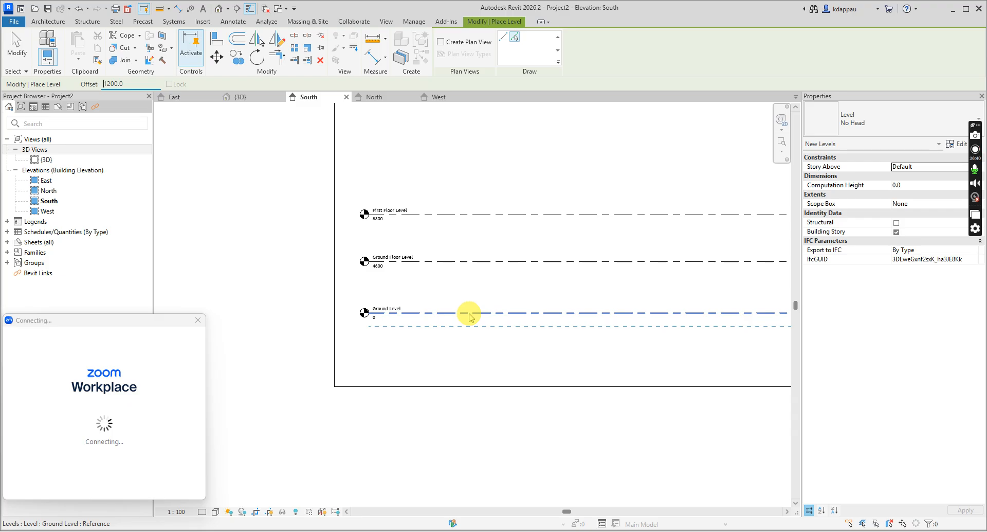
scroll(430, 346, "up", 5)
left_click(444, 267)
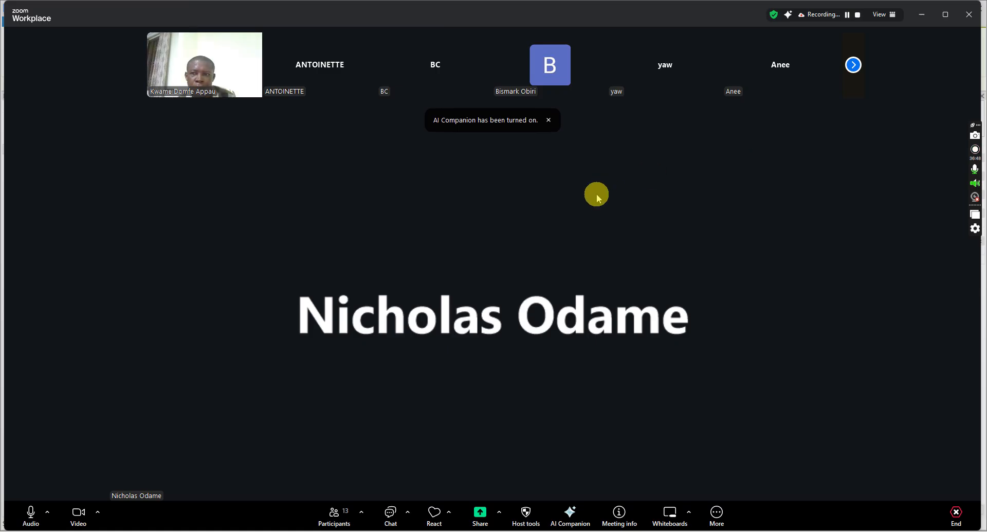
left_click(922, 15)
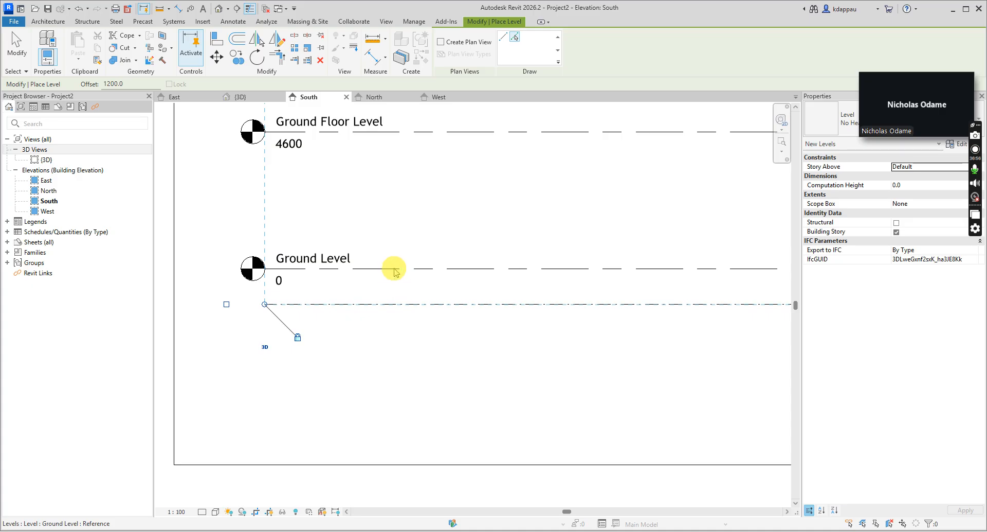
right_click(370, 214)
right_click(379, 201)
left_click(411, 209)
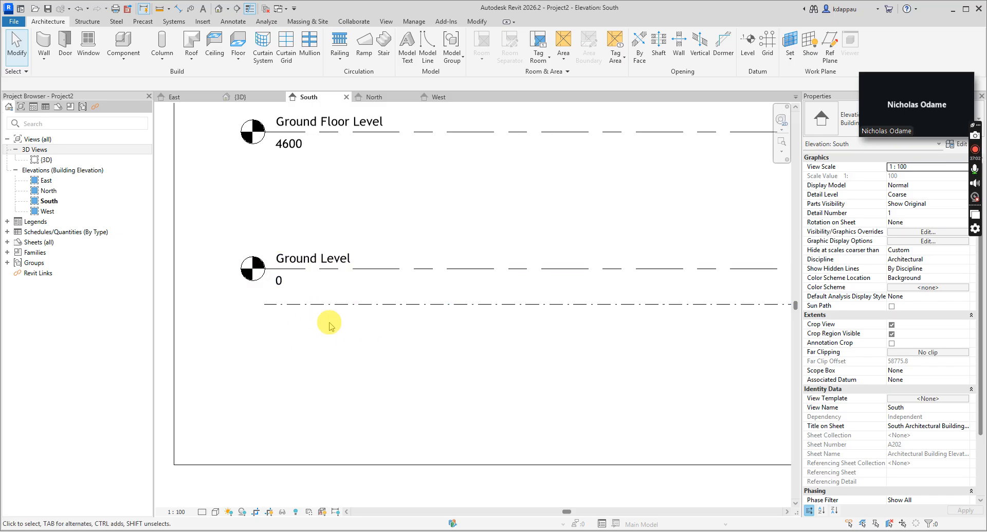
Inspect the level type and elevation of the new level below Ground Level.
left_click(379, 305)
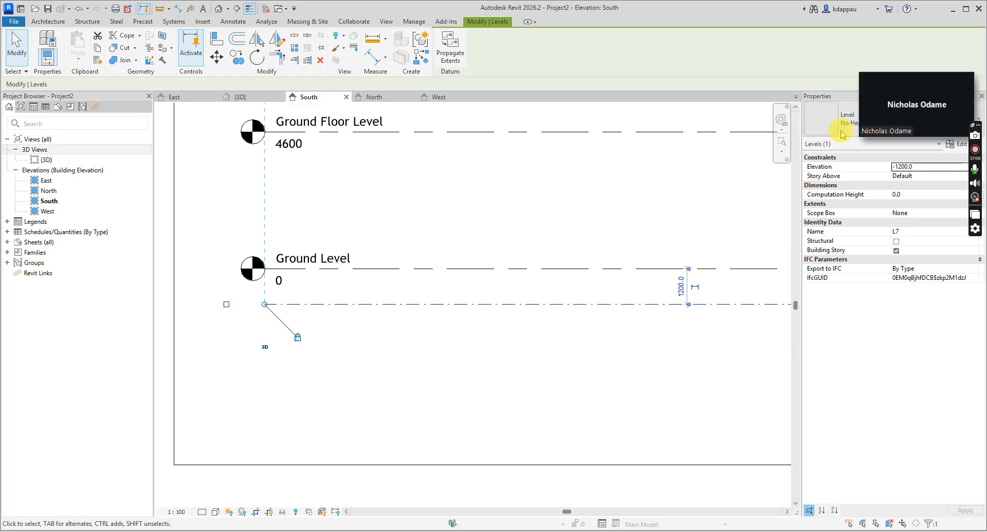
left_click_drag(907, 80, 905, 401)
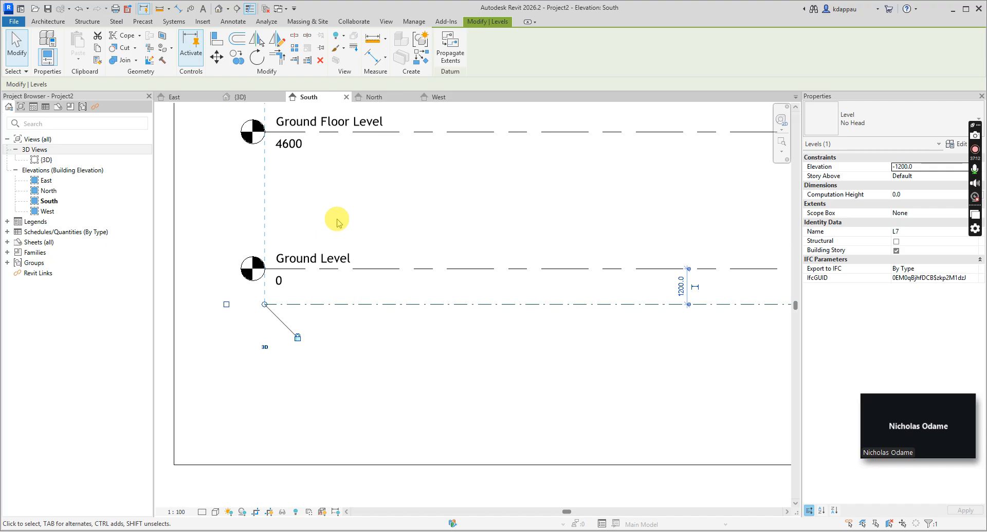
left_click(359, 201)
scroll(288, 199, "down", 1)
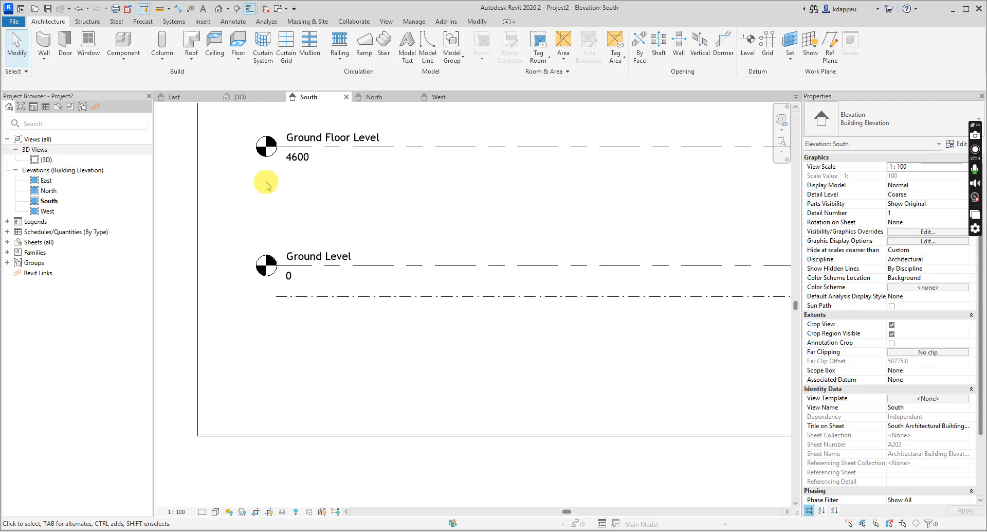
Place an 8mm Head level below level L7 by picking the L7 line with a 1200 offset.
left_click(748, 42)
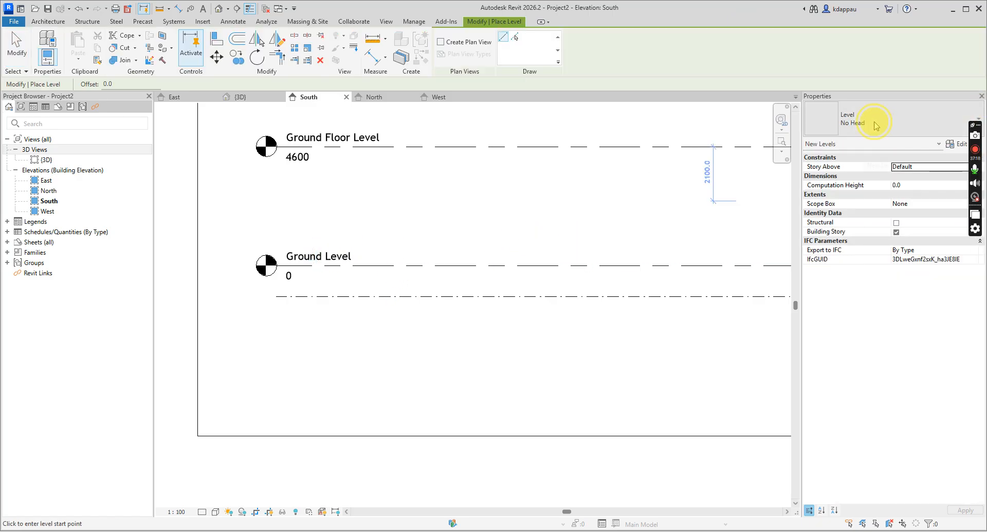
left_click(876, 125)
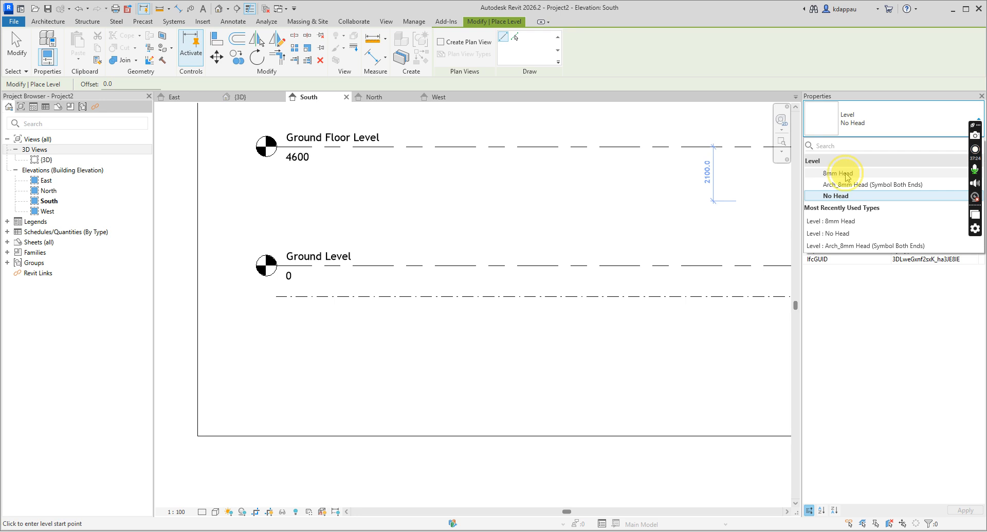
left_click(846, 175)
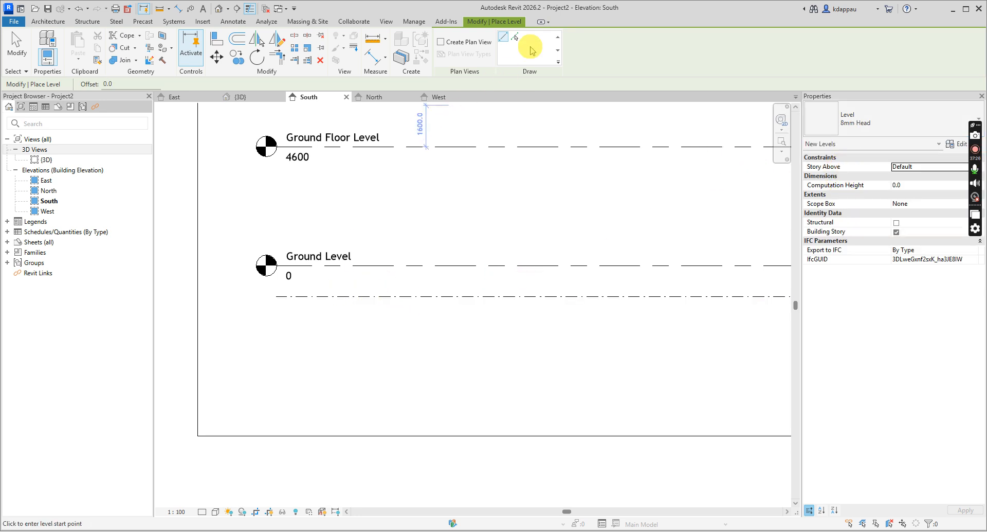
left_click(514, 38)
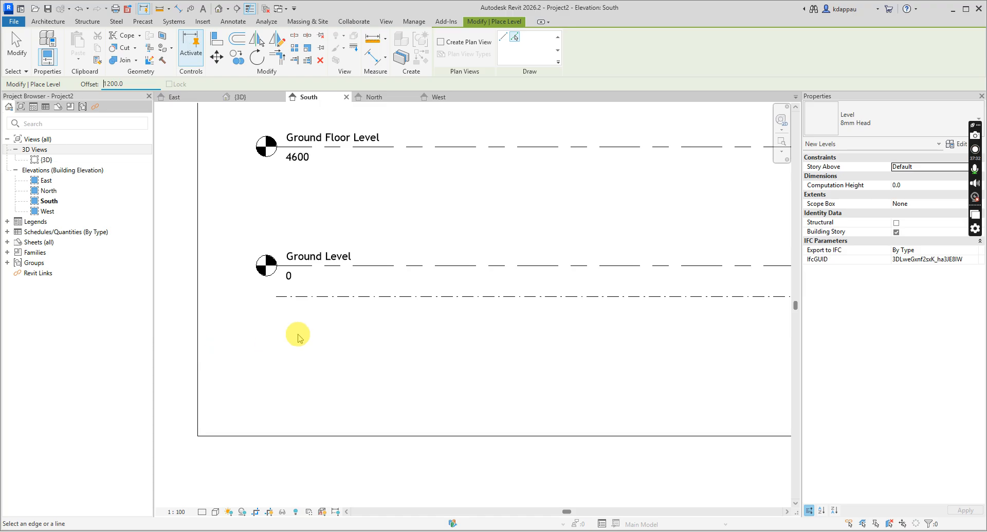
left_click(332, 303)
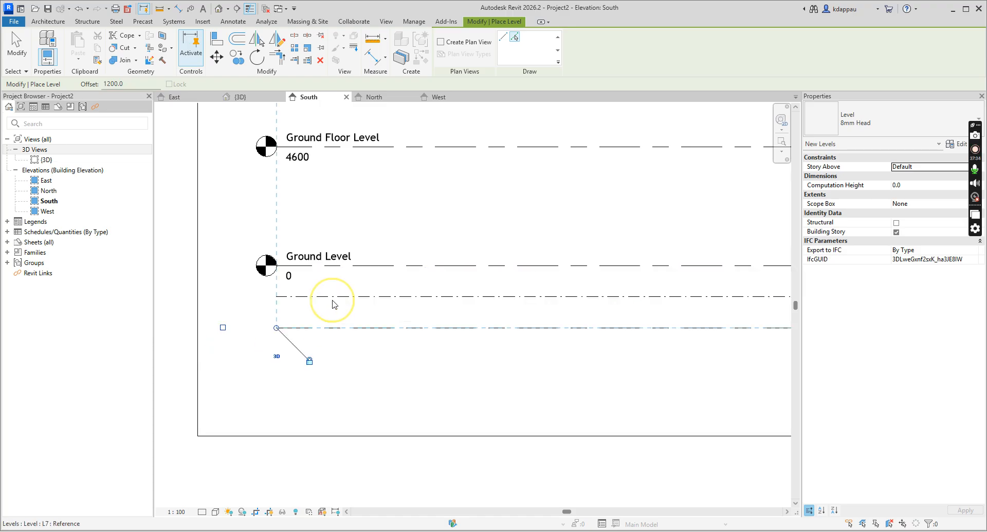
right_click(328, 214)
left_click(344, 218)
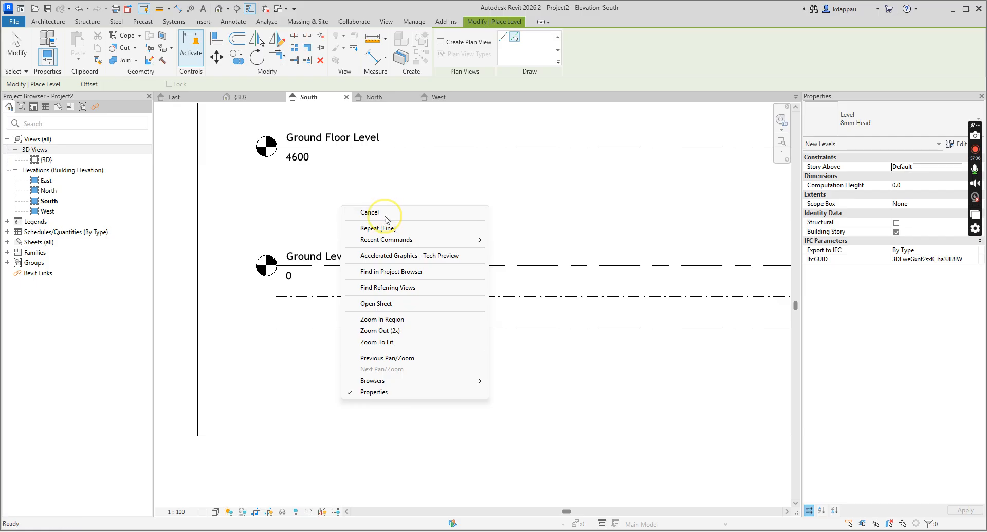
left_click(348, 218)
Try to show the level head at the left end of level L7.
left_click(290, 296)
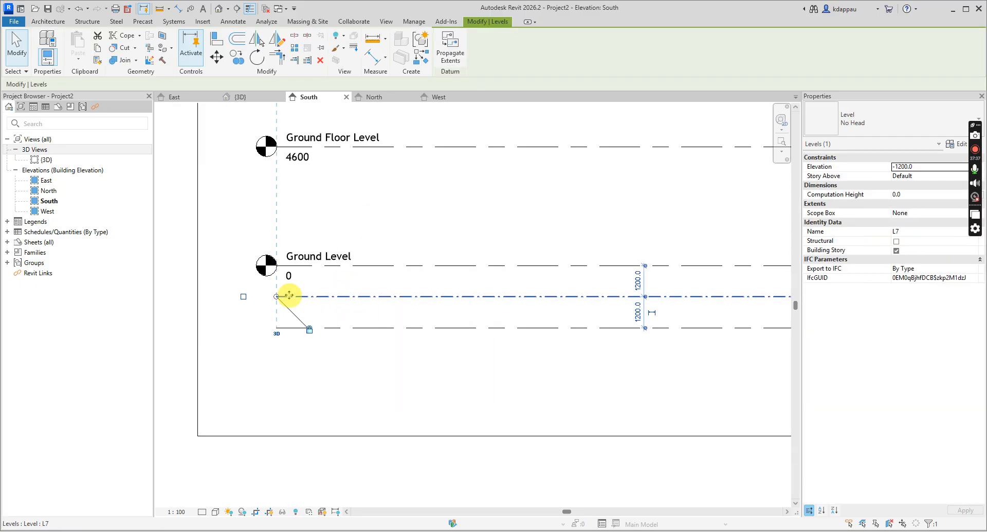
left_click(238, 297)
left_click(291, 297)
left_click(239, 298)
left_click(235, 355)
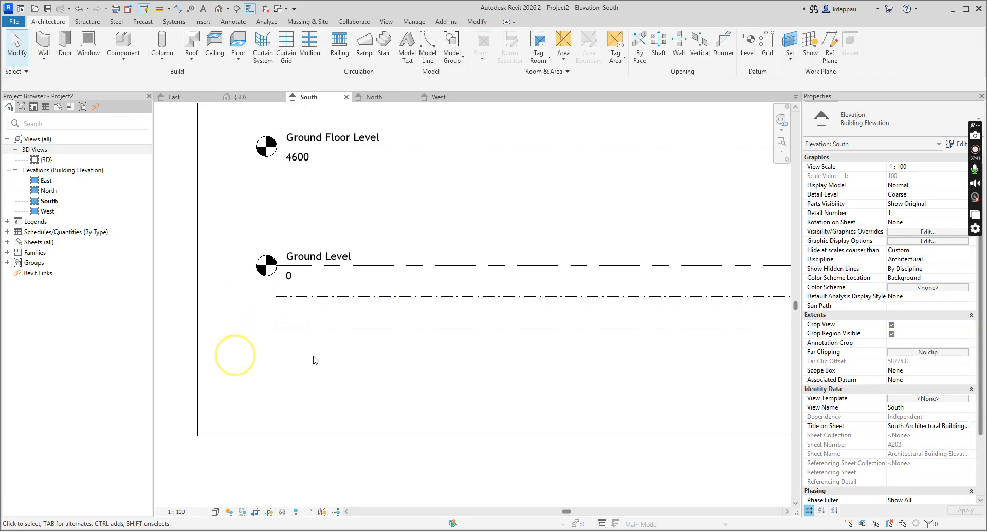
Show the level head at the left end of the lowest level.
left_click(324, 327)
left_click(223, 327)
left_click(246, 380)
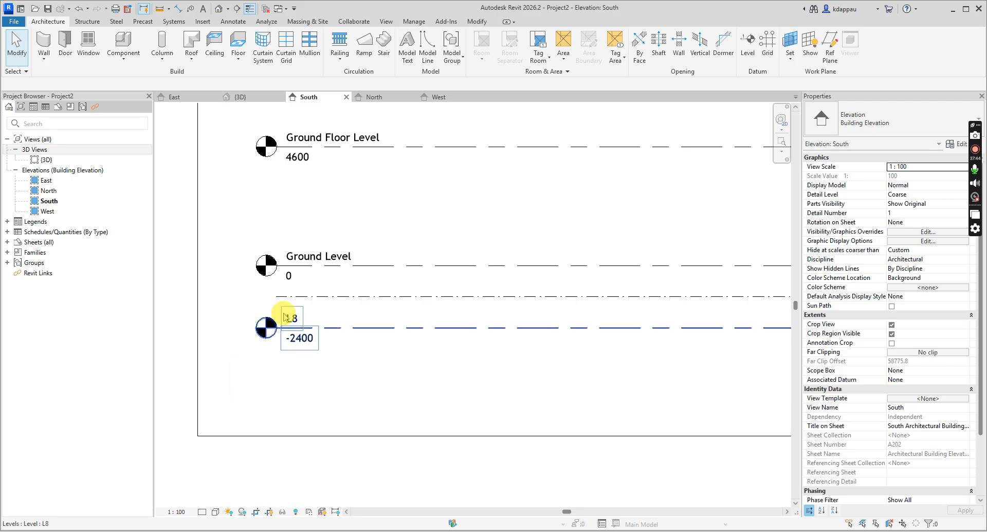
Delete the No Head level L7 between Ground Level and L8.
scroll(279, 329, "down", 3)
scroll(280, 316, "up", 2)
left_click(366, 308)
key("Delete")
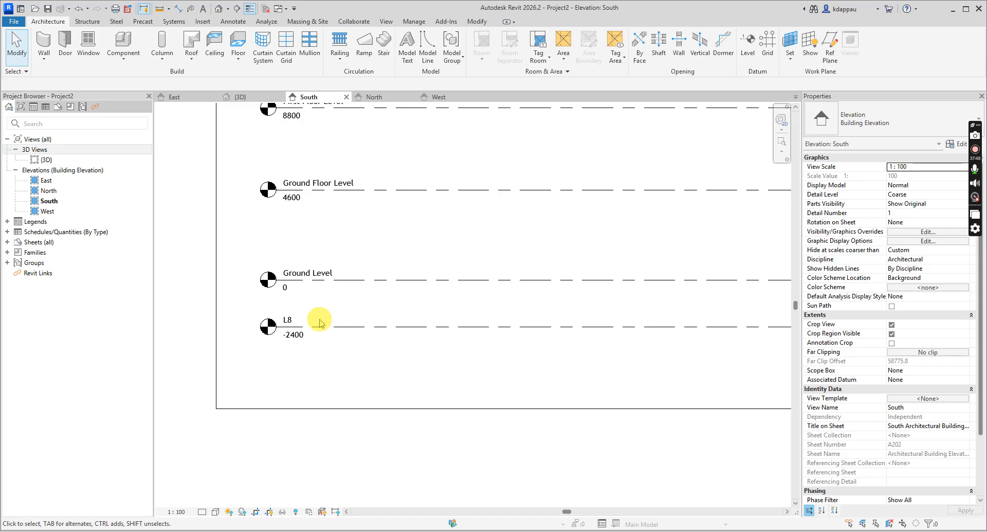
Enter Foundation as the new name of level L8 below Ground Level.
scroll(319, 323, "up", 4)
left_click(298, 320)
left_click(297, 320)
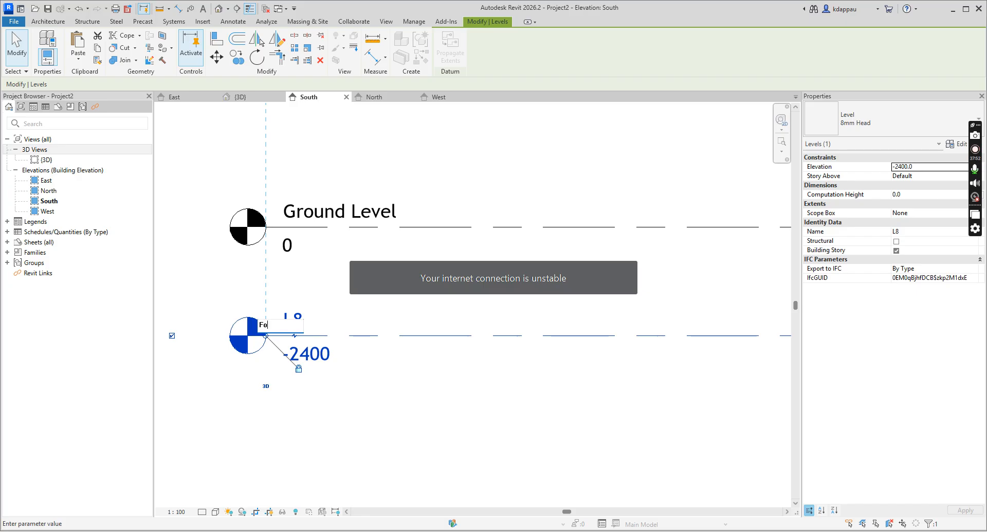
type("Foundatio")
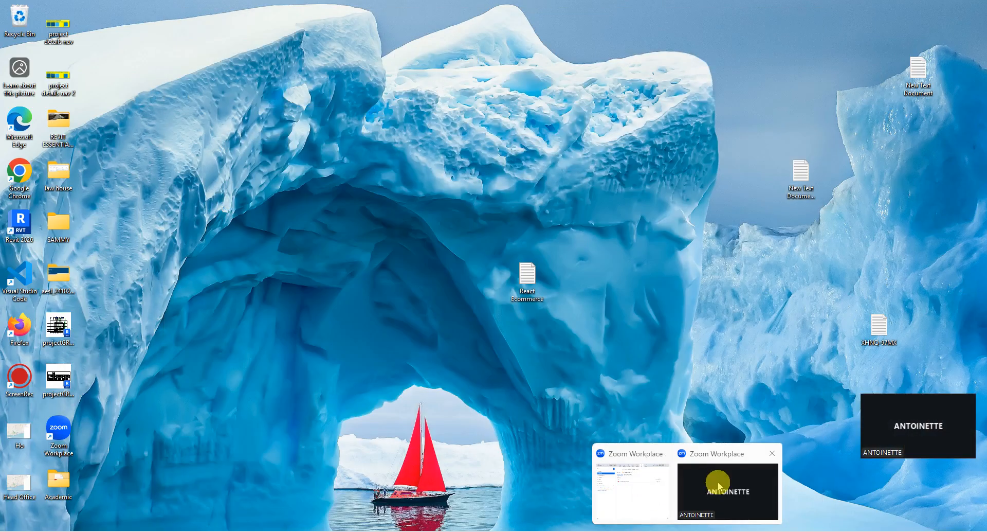
Switch to Zoom Workplace and look through the past meetings in the Hub.
left_click(720, 486)
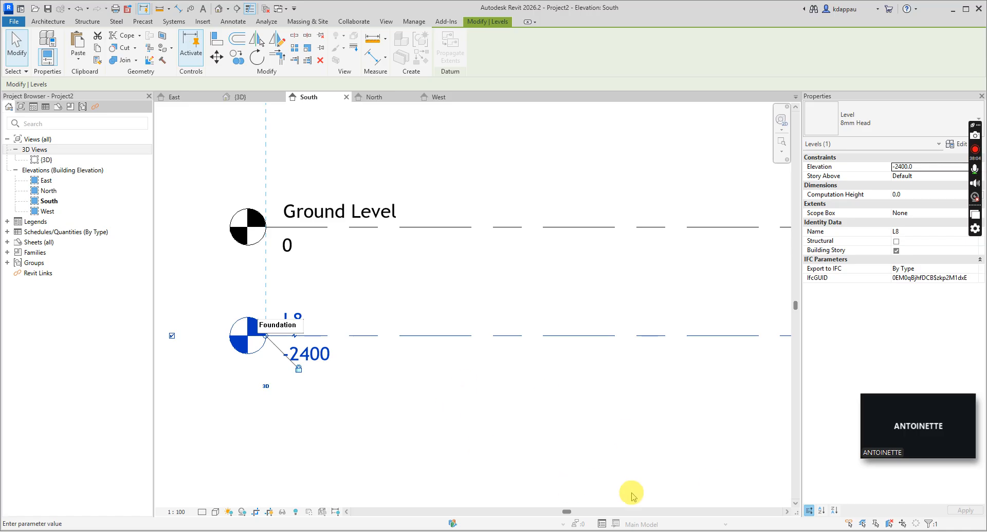
mouse_move(609, 527)
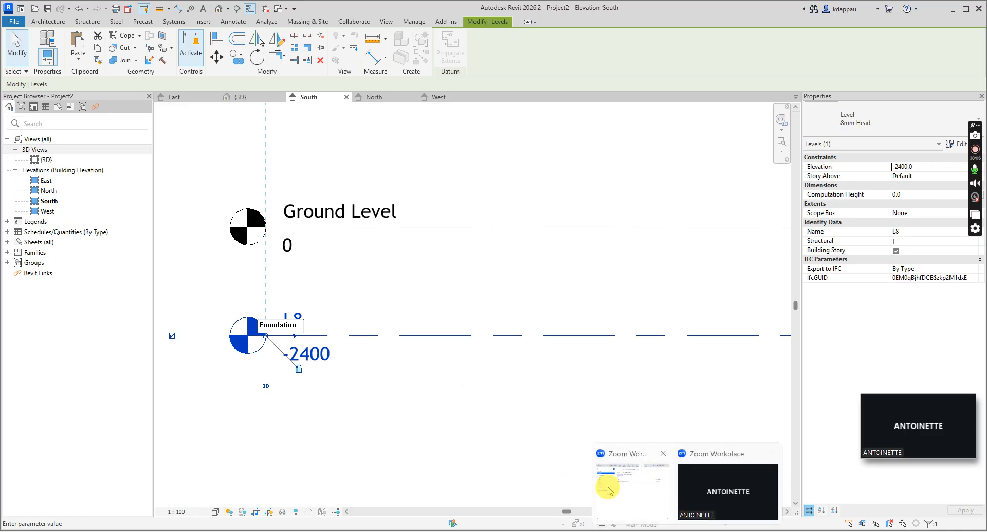
left_click(628, 486)
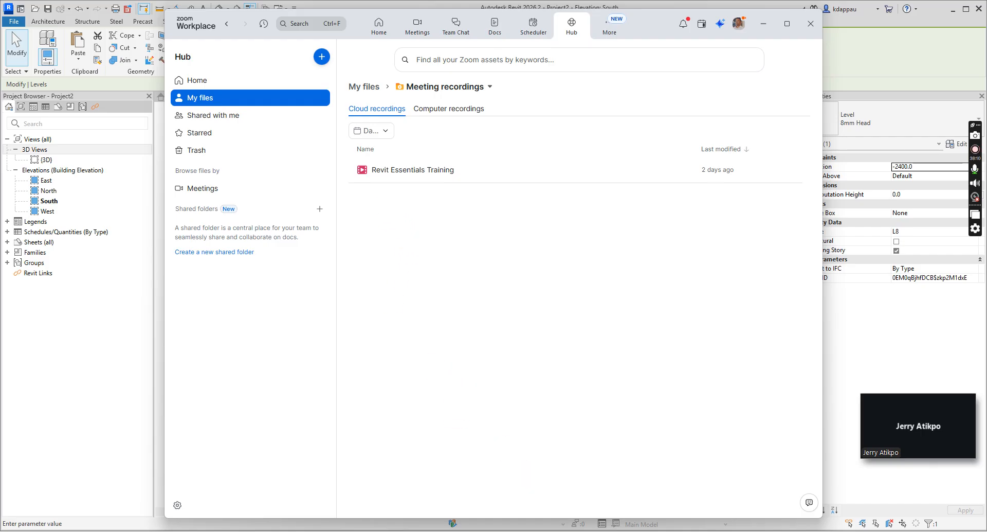
mouse_move(687, 530)
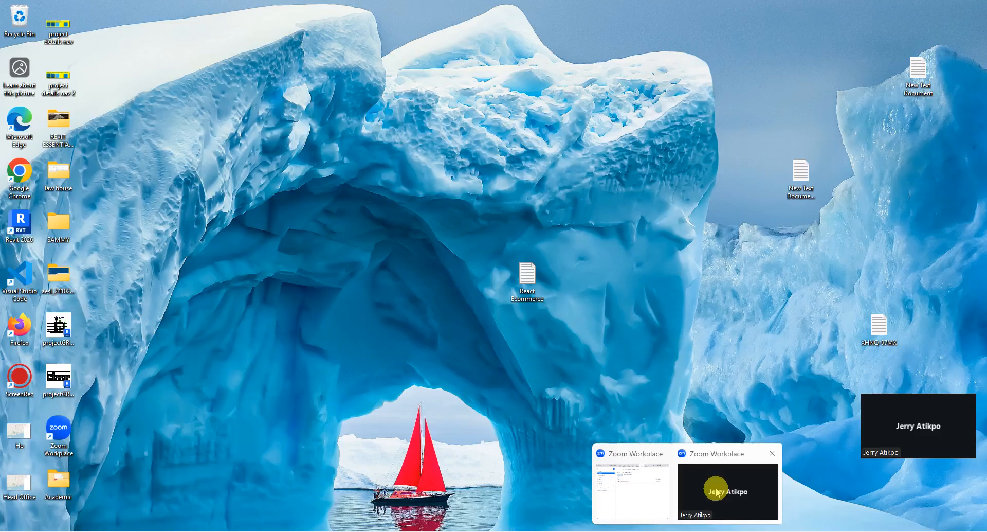
left_click(716, 488)
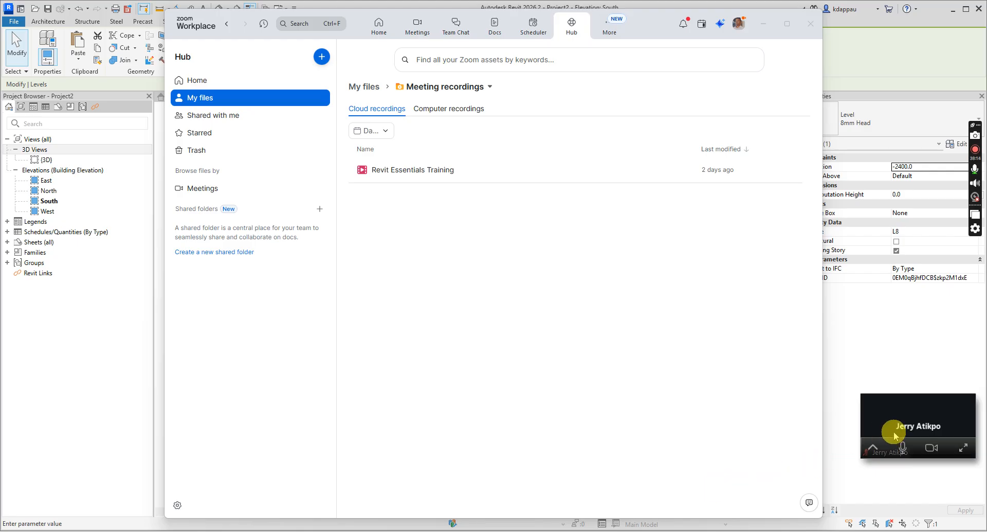
left_click(321, 57)
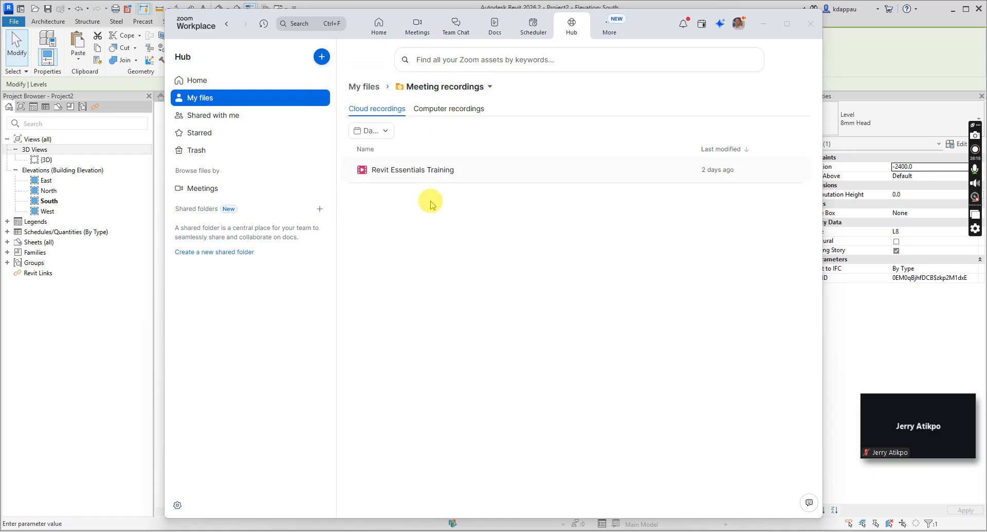
left_click(205, 190)
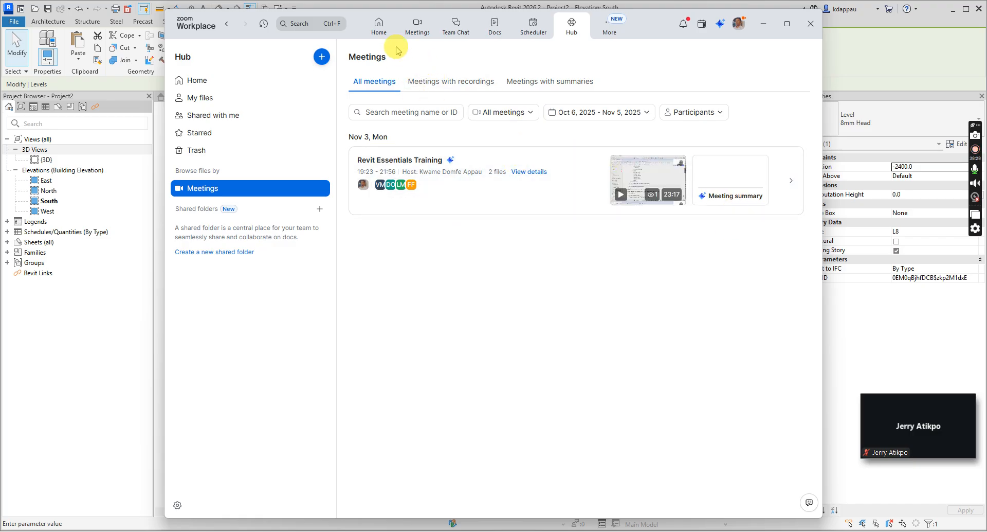
View the full details of the scheduled Revit Essential Training Lesson 2 meeting, and minimize Zoom Workplace.
left_click(415, 26)
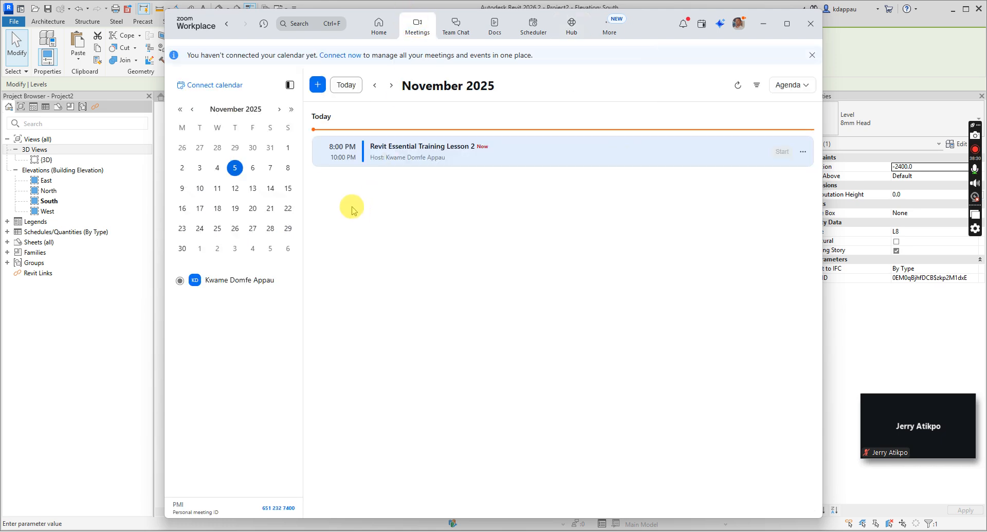
left_click(496, 148)
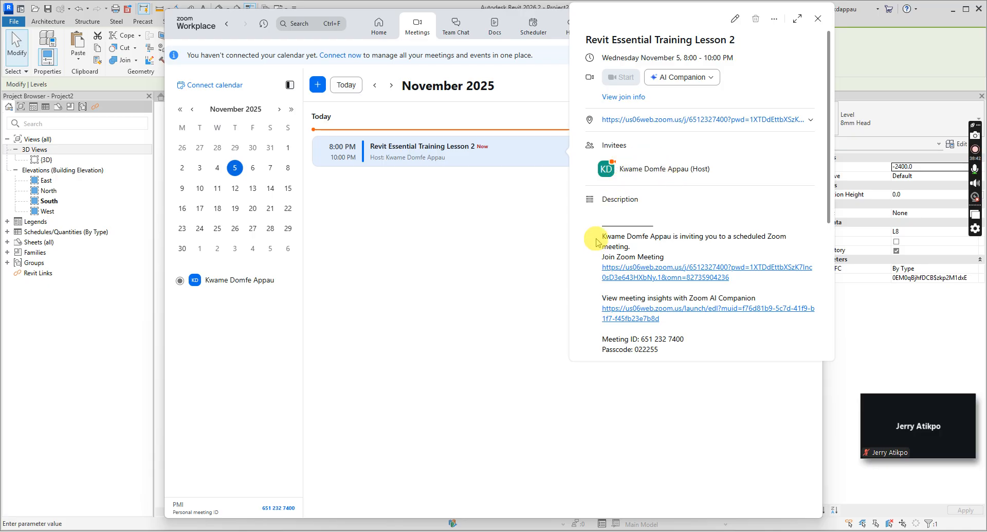
scroll(704, 146, "down", 4)
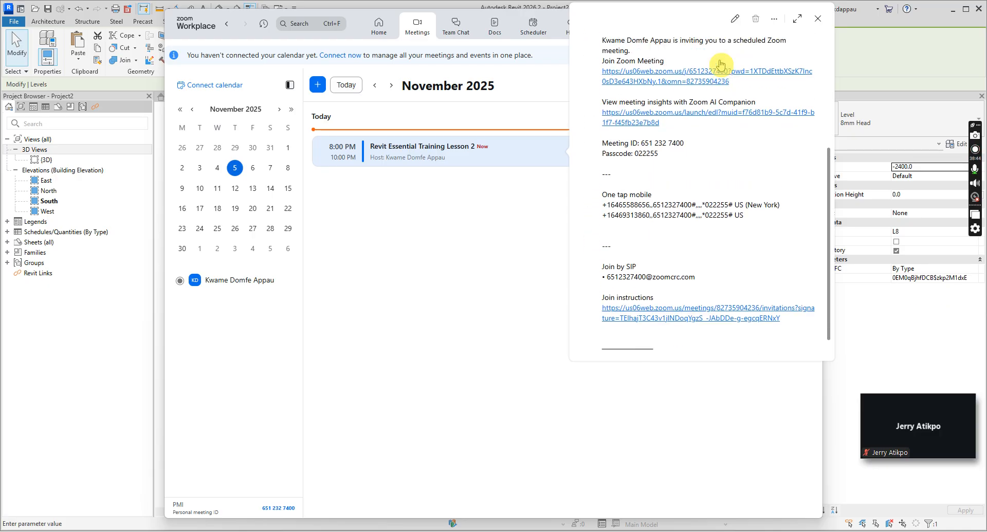
scroll(720, 64, "up", 4)
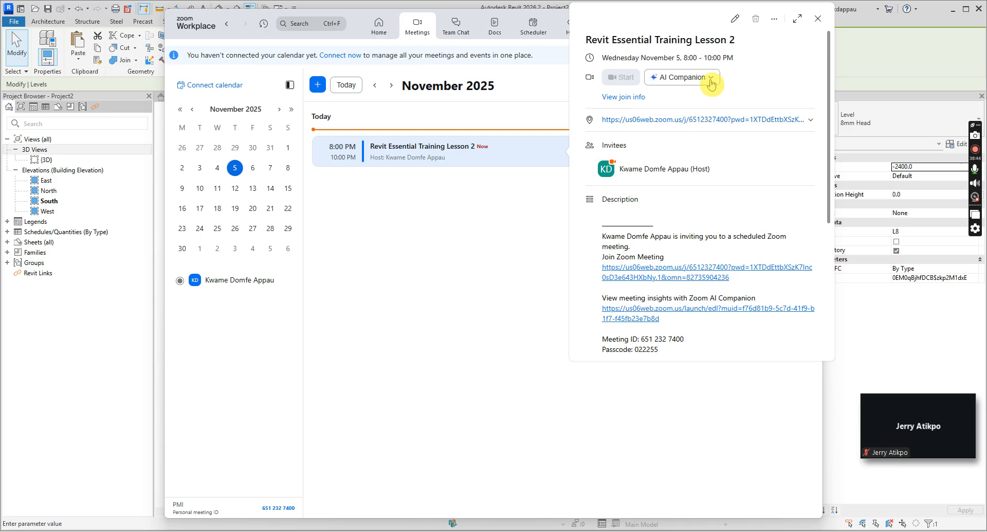
left_click(799, 19)
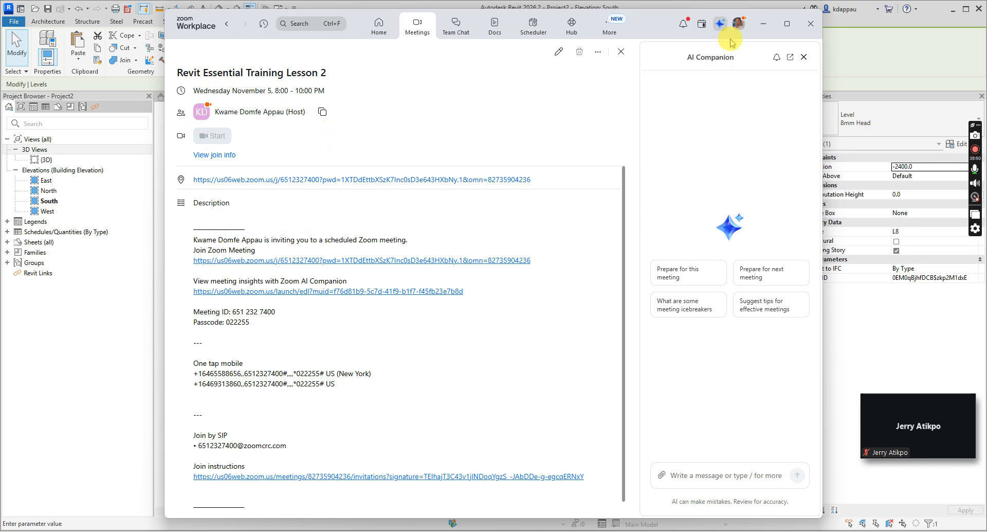
left_click(763, 29)
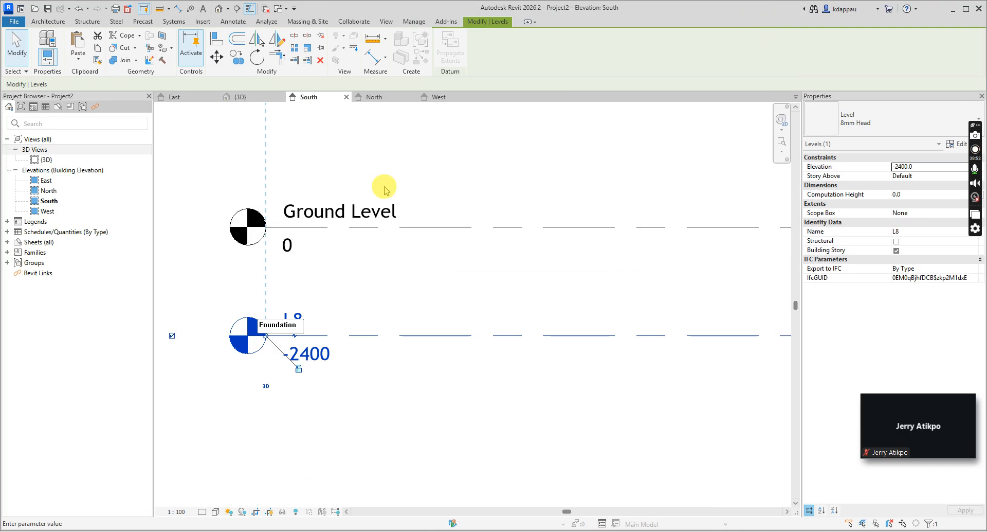
Restore the running Zoom meeting from its floating thumbnail to the full meeting window.
mouse_move(895, 428)
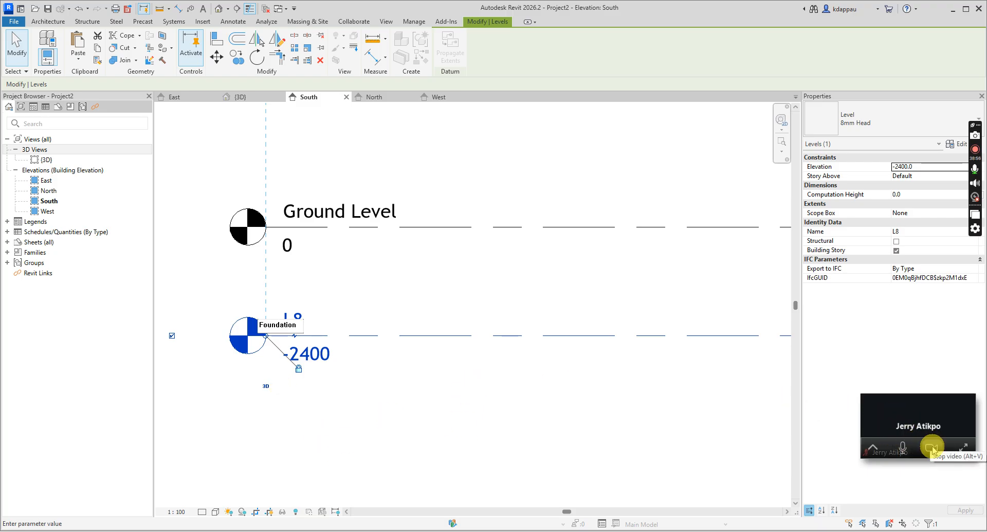
left_click(876, 450)
left_click(976, 148)
mouse_move(574, 531)
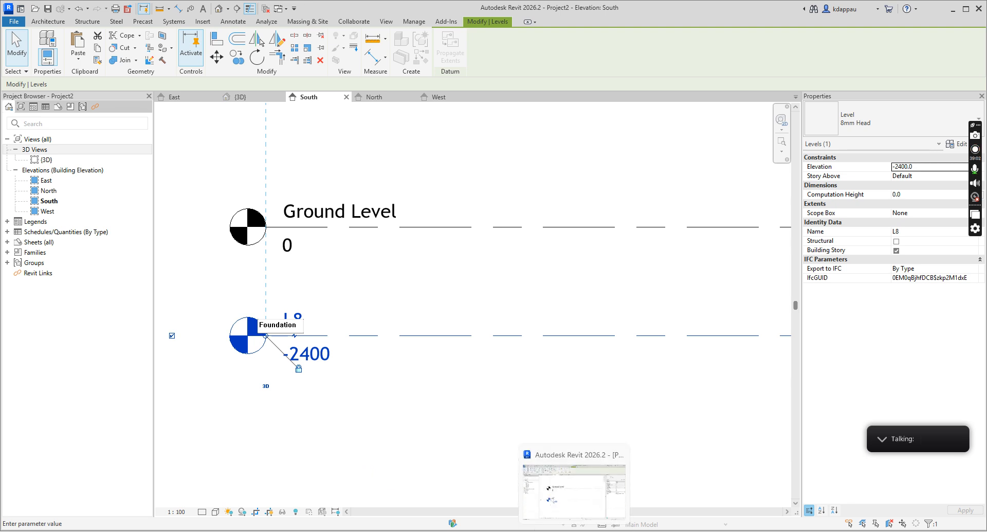
mouse_move(688, 531)
left_click(633, 493)
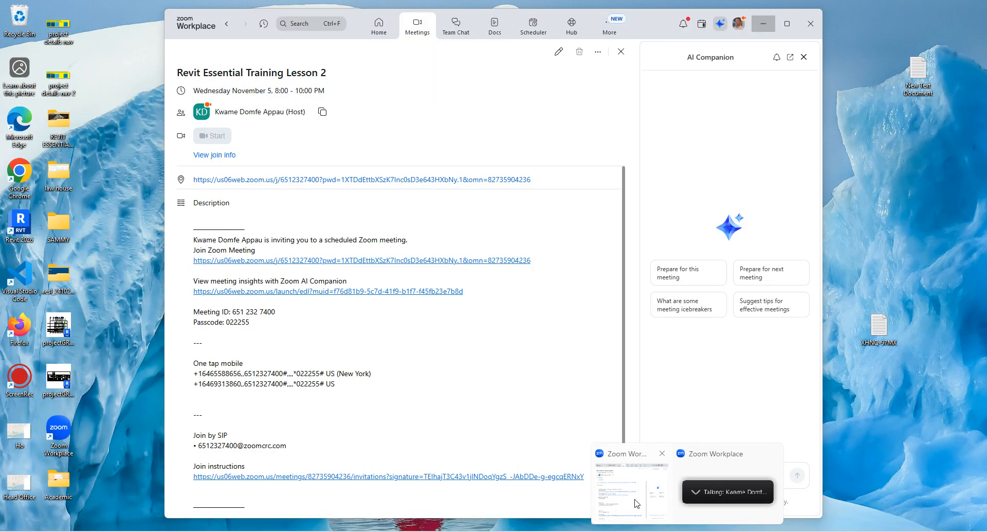
left_click(715, 464)
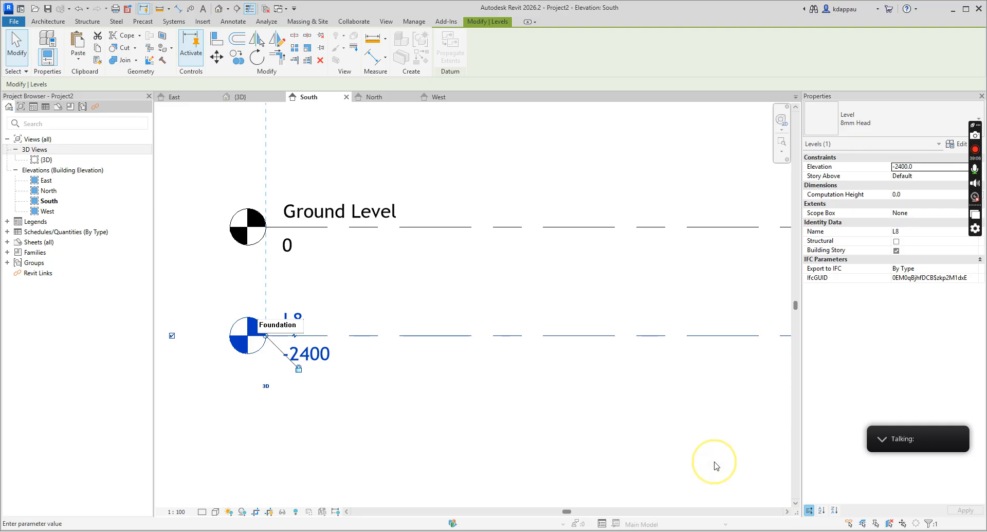
mouse_move(688, 531)
left_click(716, 491)
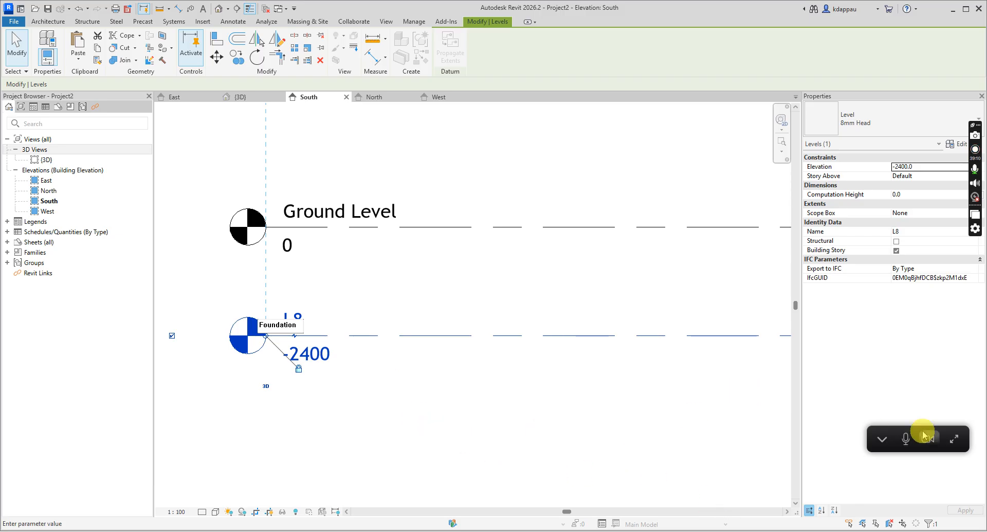
left_click(885, 440)
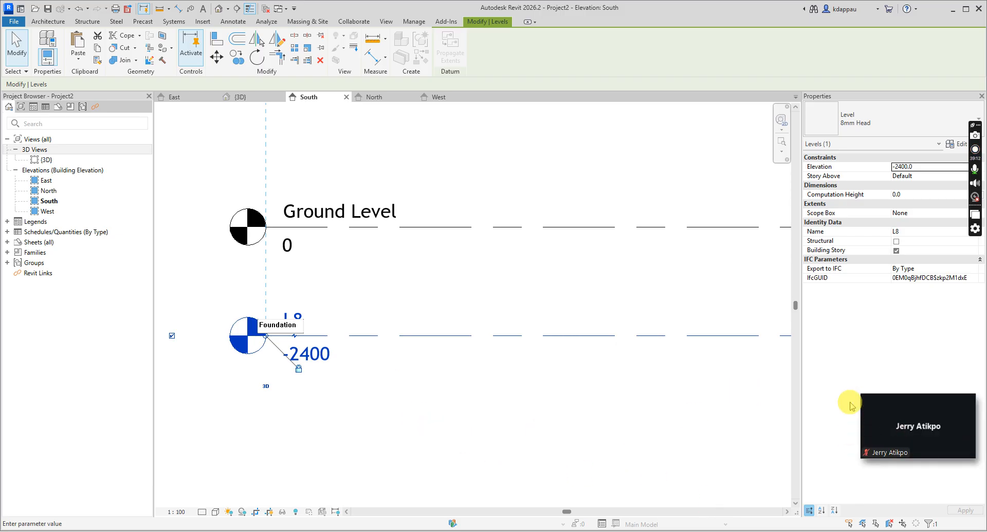
left_click(962, 449)
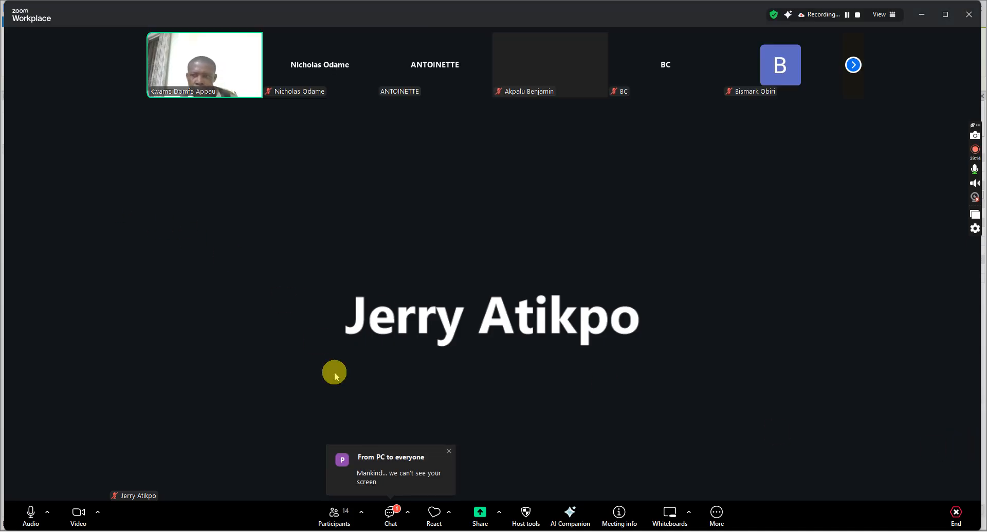
Share the Autodesk Revit 2026.2 window in the Zoom meeting with the Content only layout.
left_click(480, 514)
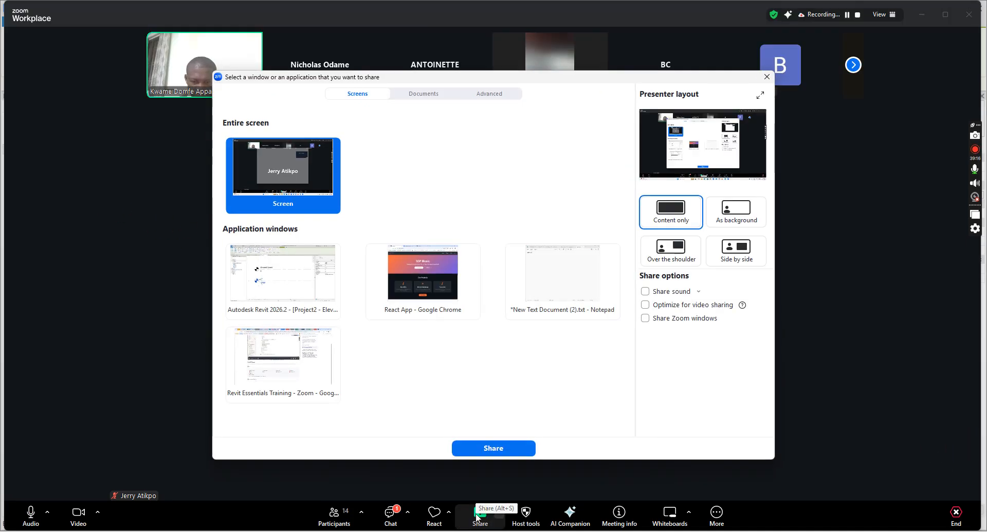
left_click(274, 281)
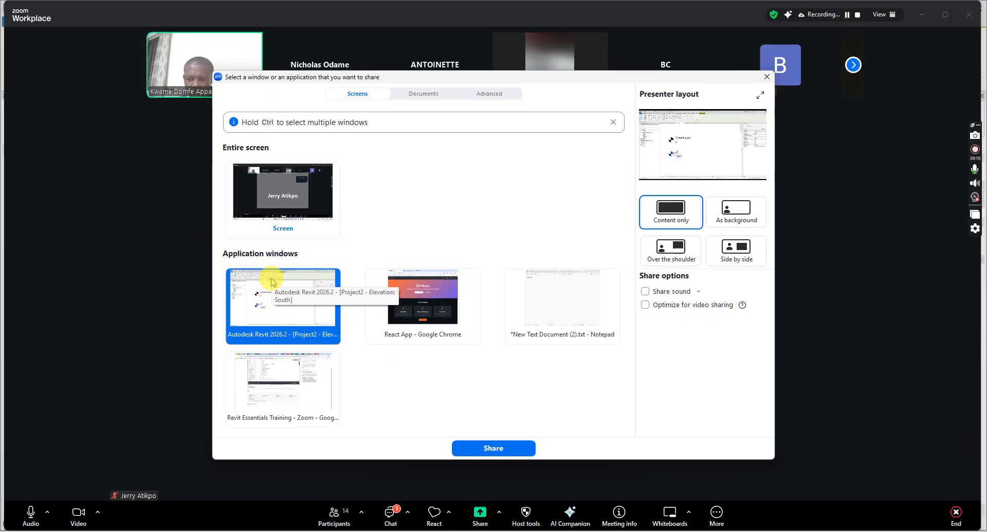
left_click(484, 448)
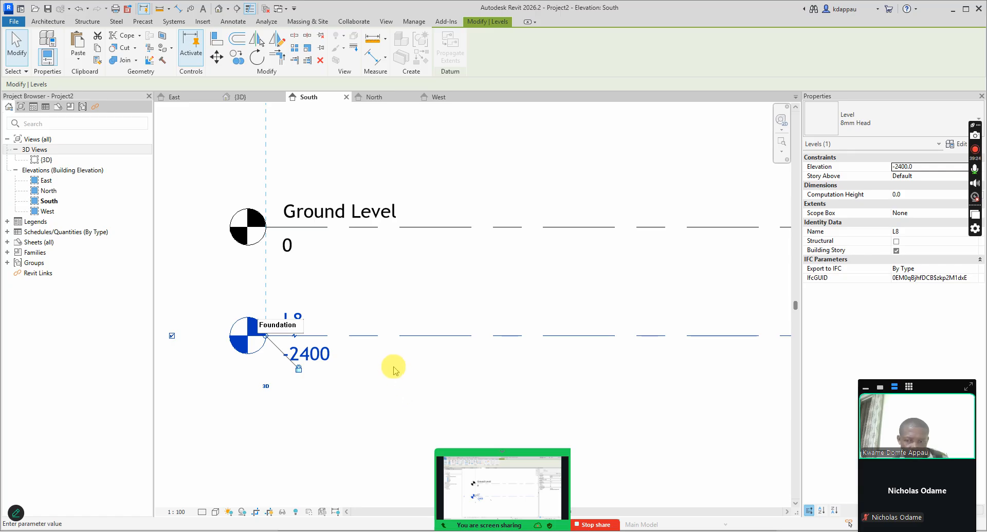
Switch the meeting share from the Revit window to the entire screen.
mouse_move(498, 485)
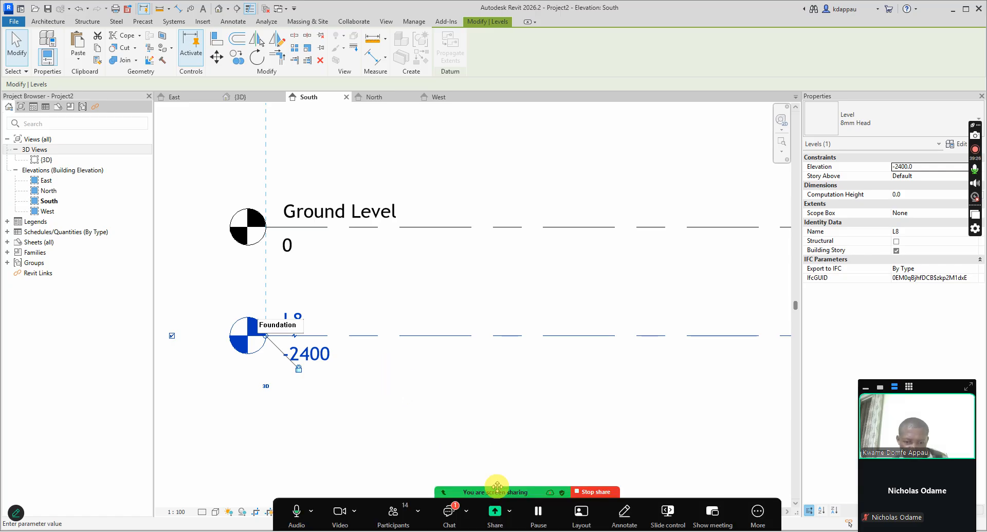
left_click(493, 511)
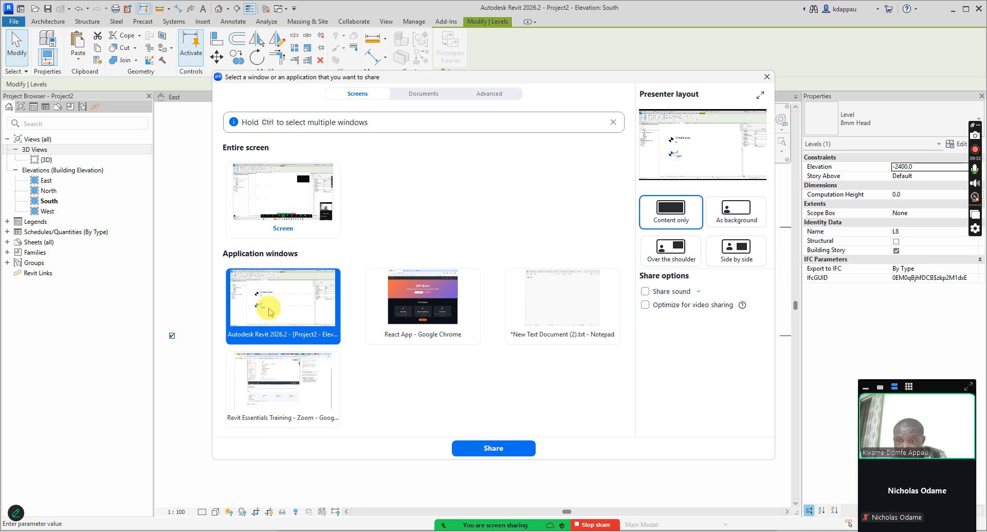
left_click(263, 186)
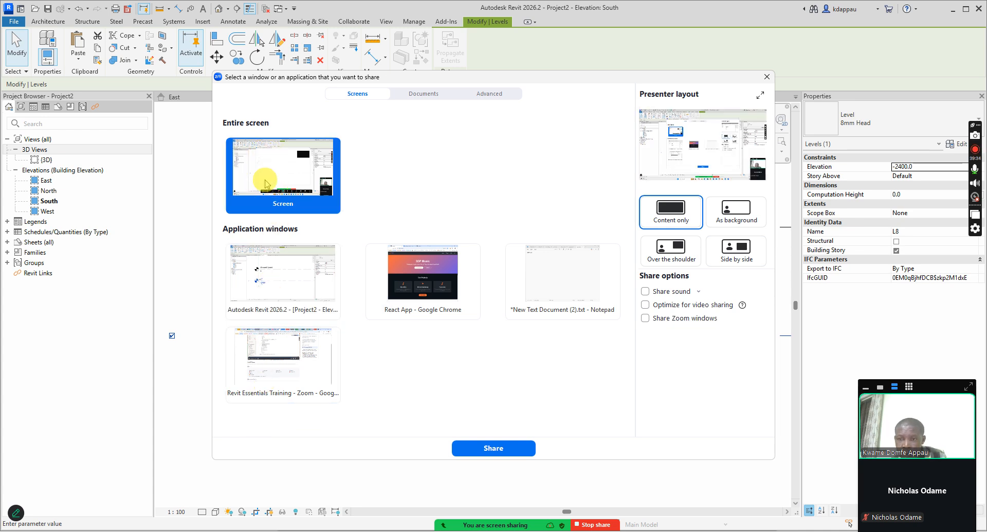
left_click(486, 448)
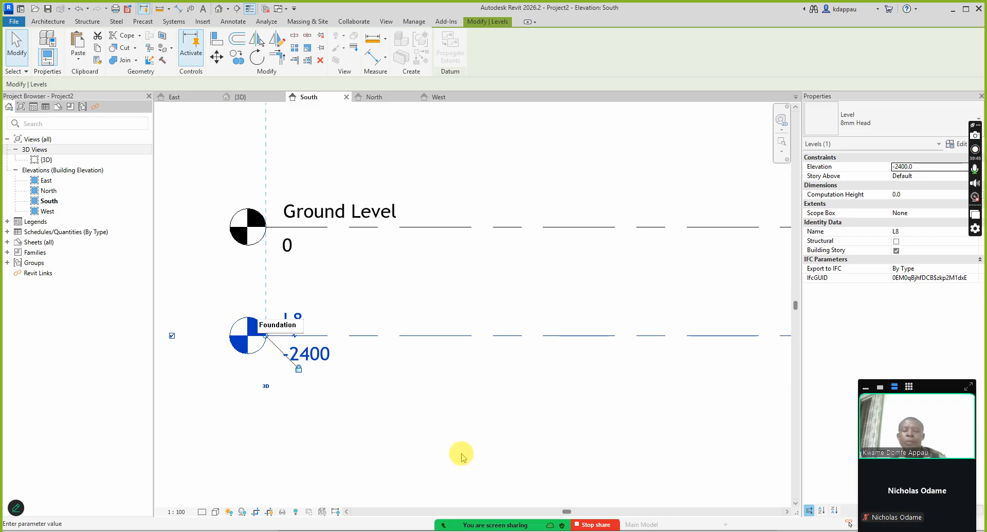
Read the new message in the meeting chat.
mouse_move(482, 525)
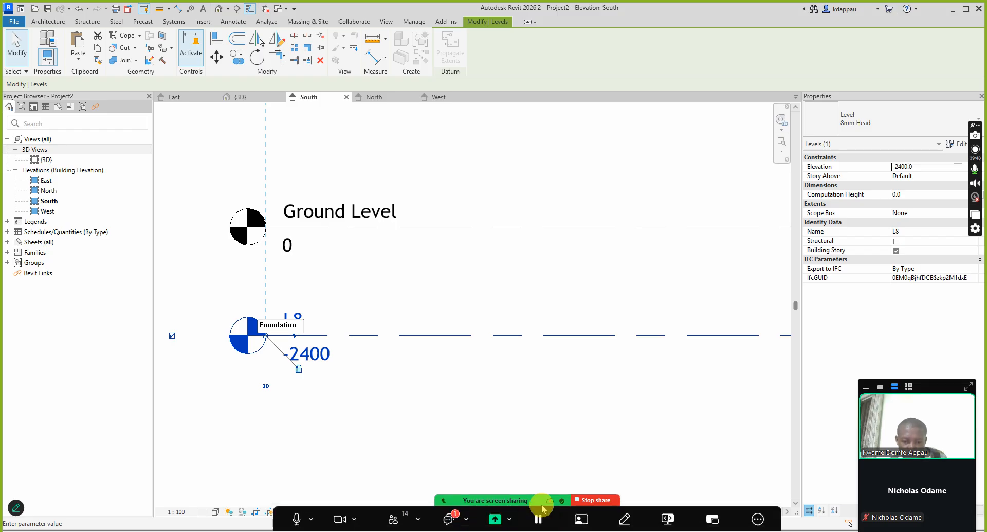
left_click(449, 517)
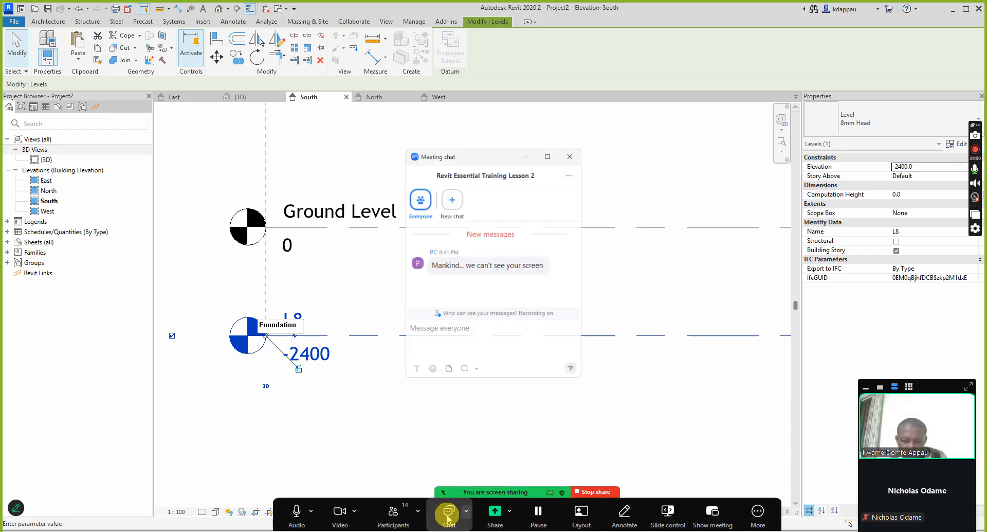
left_click(448, 515)
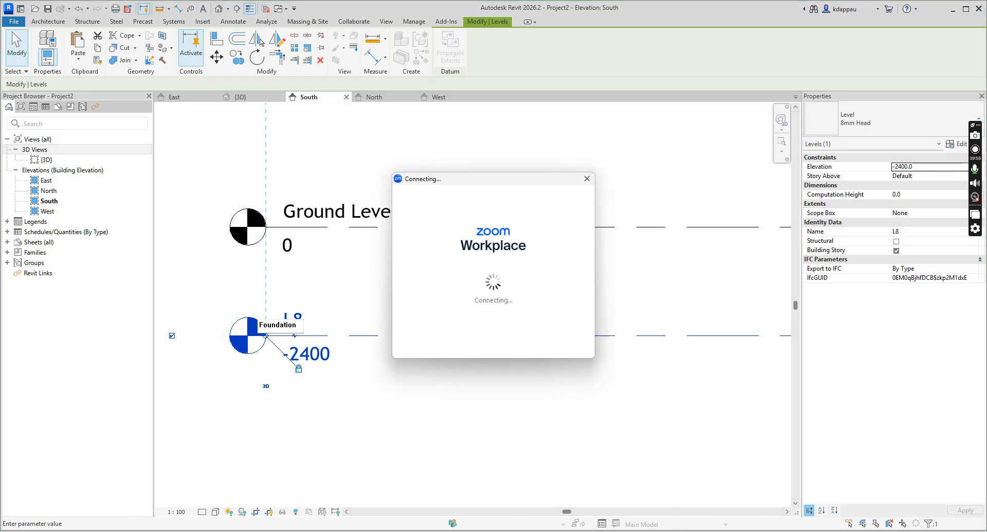
Switch to the Zoom meeting and share the Autodesk Revit 2026.2 window with the Content only layout.
left_click(650, 502)
left_click(717, 492)
mouse_move(718, 486)
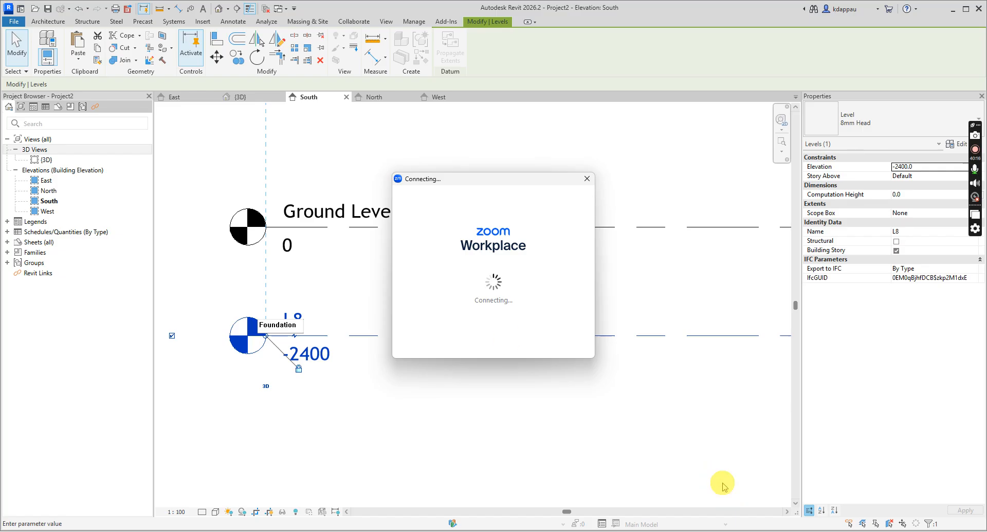
left_click_drag(486, 179, 393, 166)
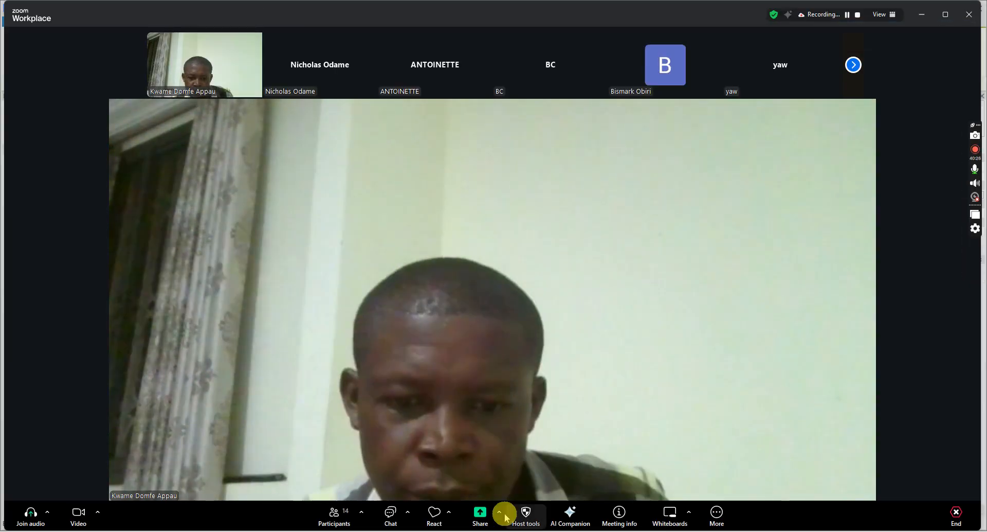
left_click(480, 511)
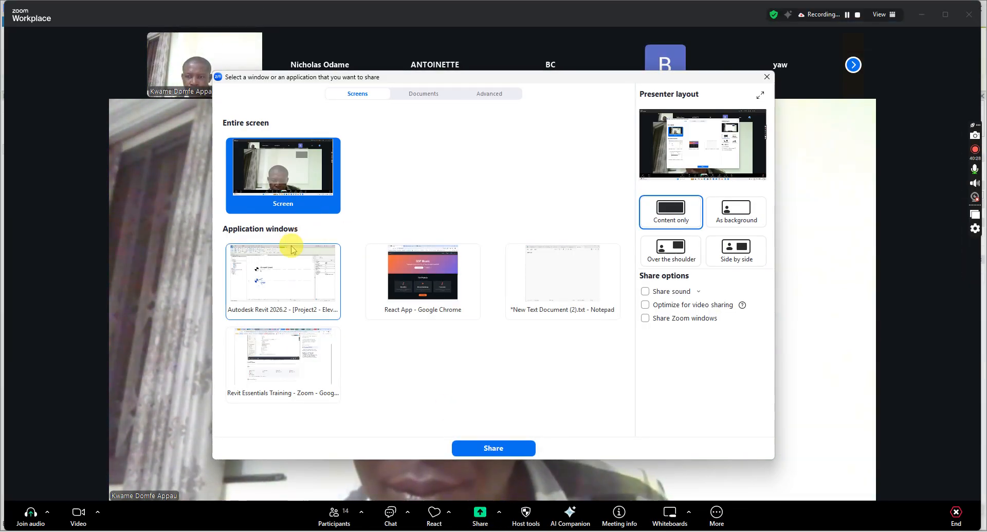
left_click(265, 283)
left_click(459, 445)
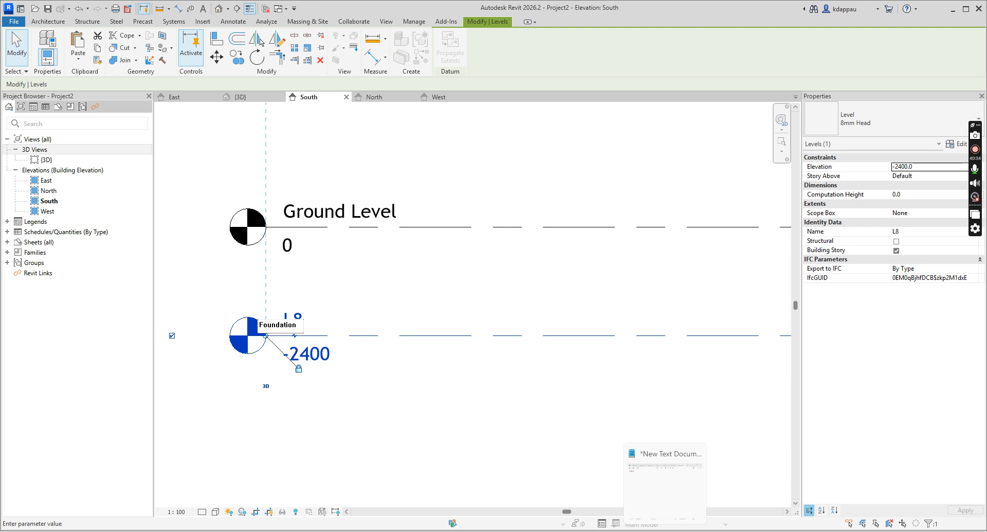
Check the Zoom meeting's sharing, chat and participant options.
mouse_move(687, 531)
left_click(720, 478)
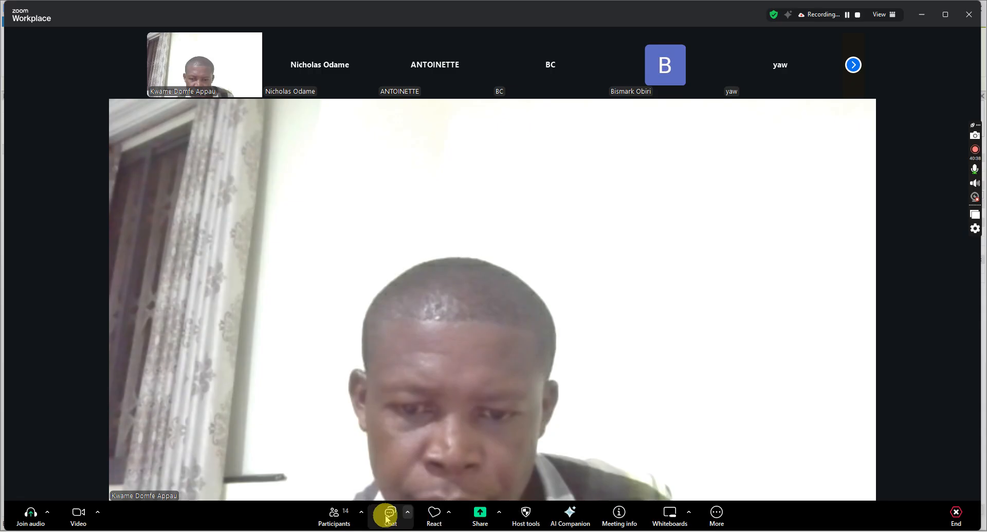
left_click(500, 512)
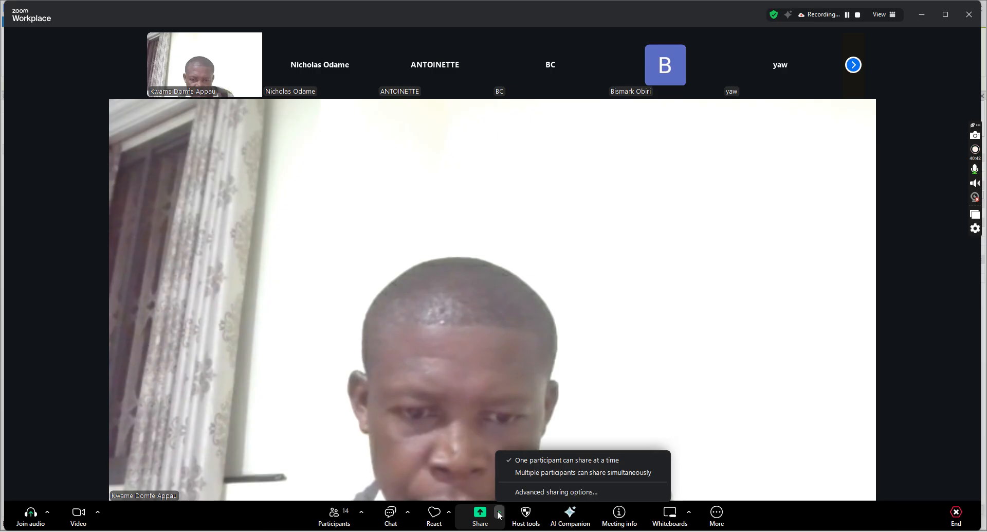
left_click(406, 512)
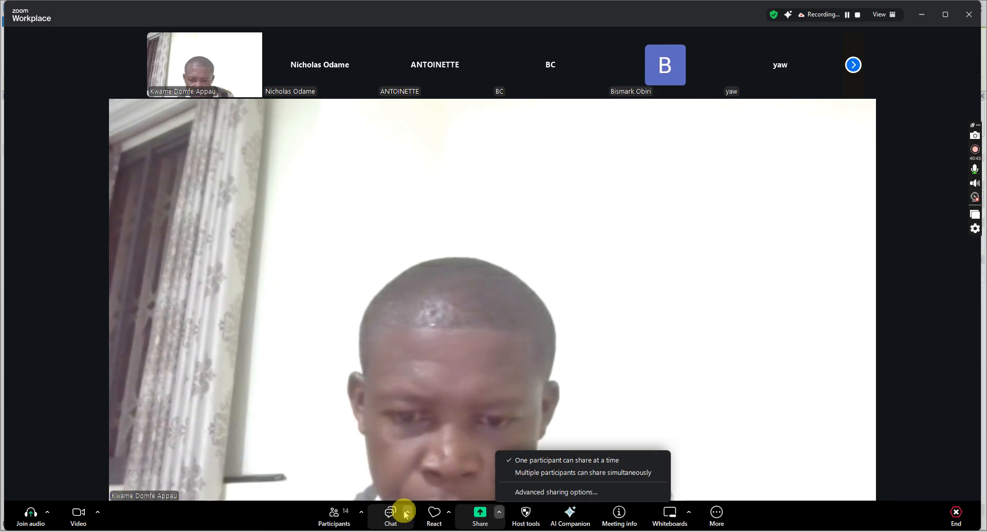
left_click(362, 512)
left_click(348, 514)
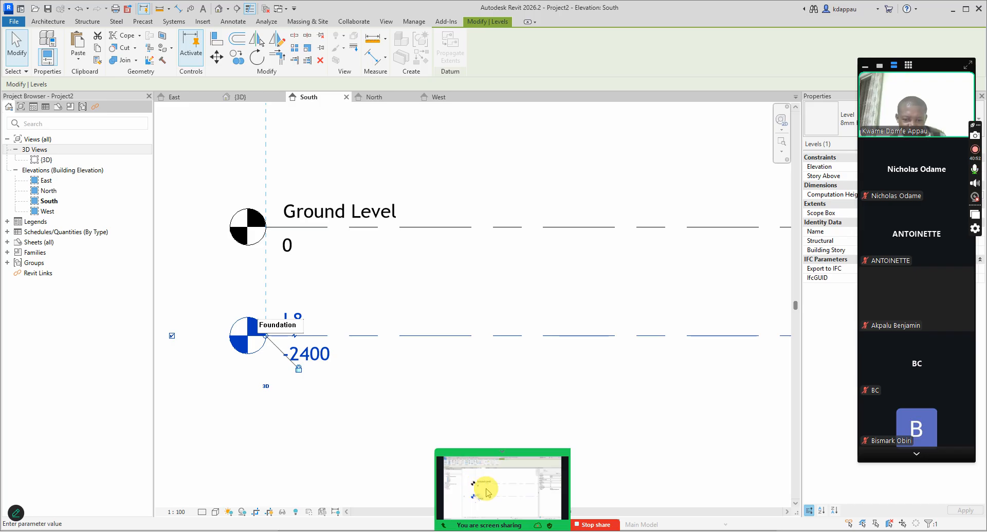
mouse_move(540, 523)
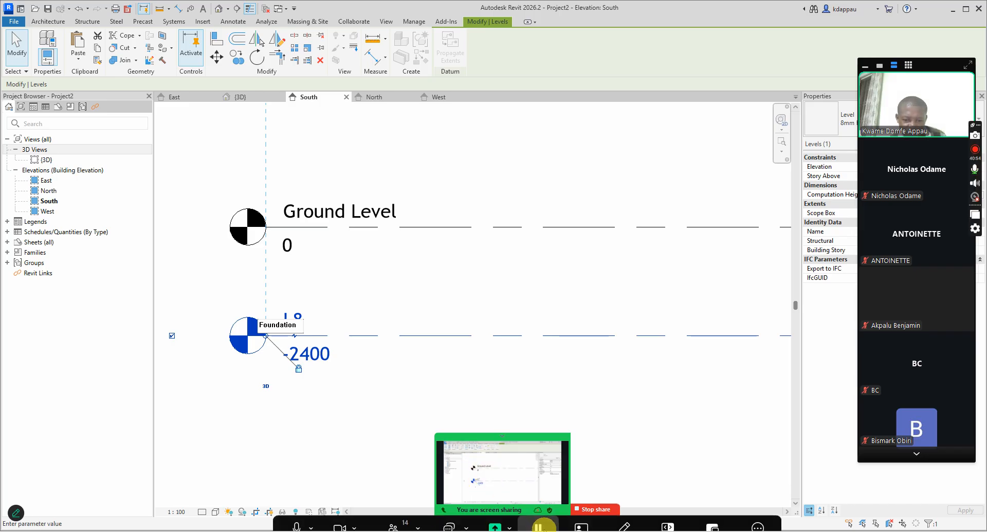
left_click(417, 441)
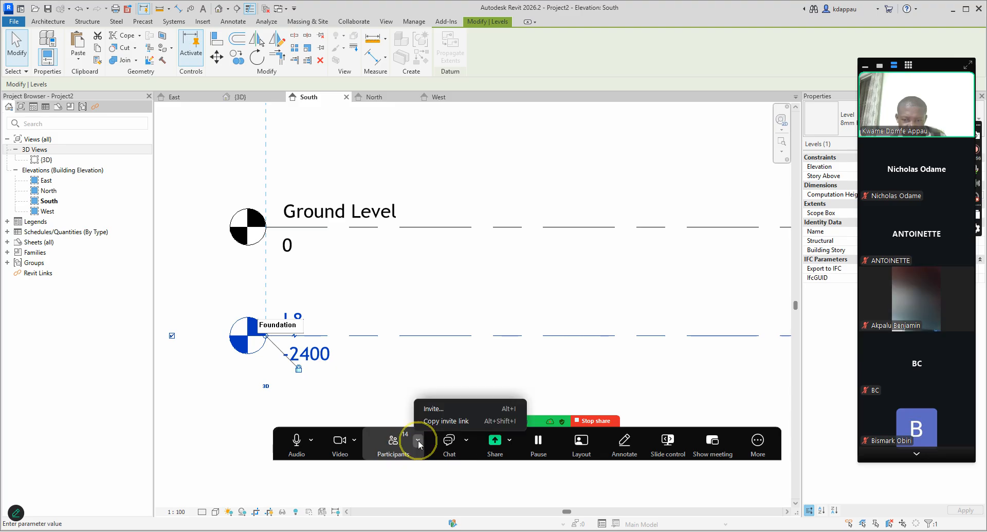
left_click(418, 441)
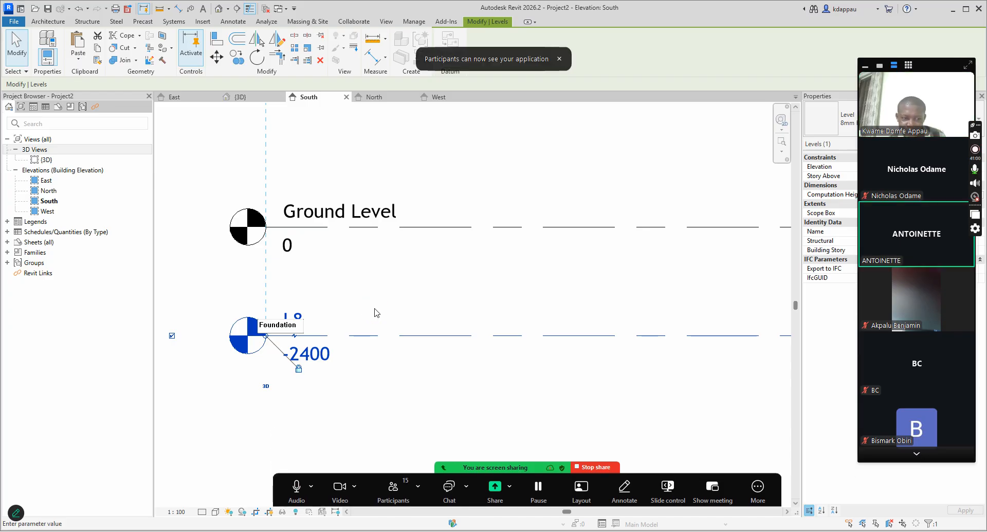
Switch to Revit and finish naming the level below Ground Level Foundation.
scroll(373, 348, "down", 5)
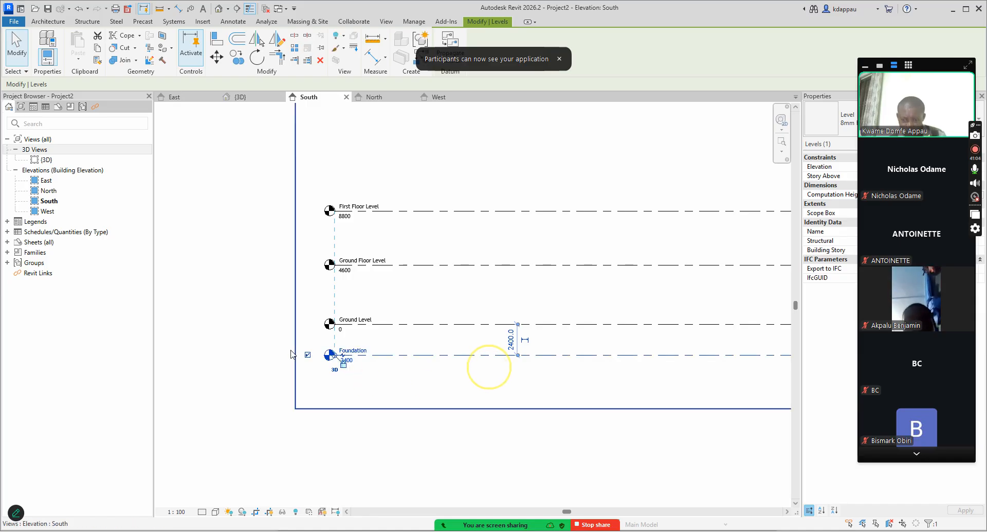
scroll(288, 381, "down", 3)
scroll(314, 362, "up", 5)
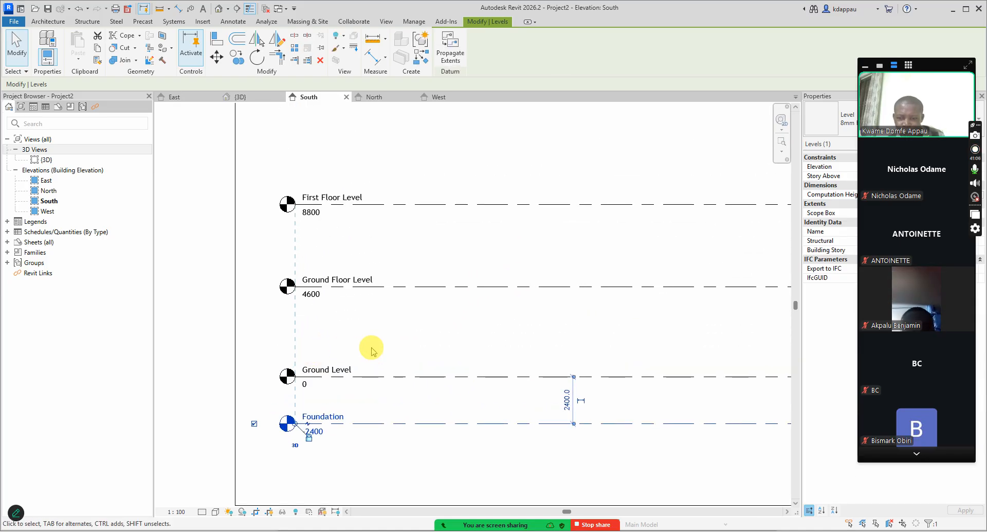
left_click(372, 349)
Examine the names and elevations of the levels from Foundation up to First Floor Level in the South elevation.
scroll(300, 357, "down", 2)
scroll(308, 405, "up", 4)
scroll(310, 407, "down", 3)
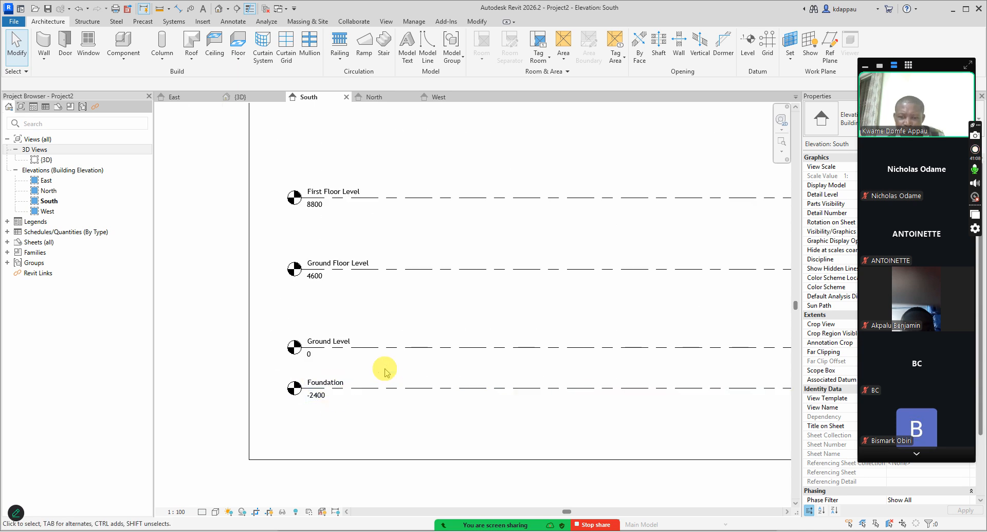
scroll(350, 339, "down", 3)
scroll(341, 372, "up", 4)
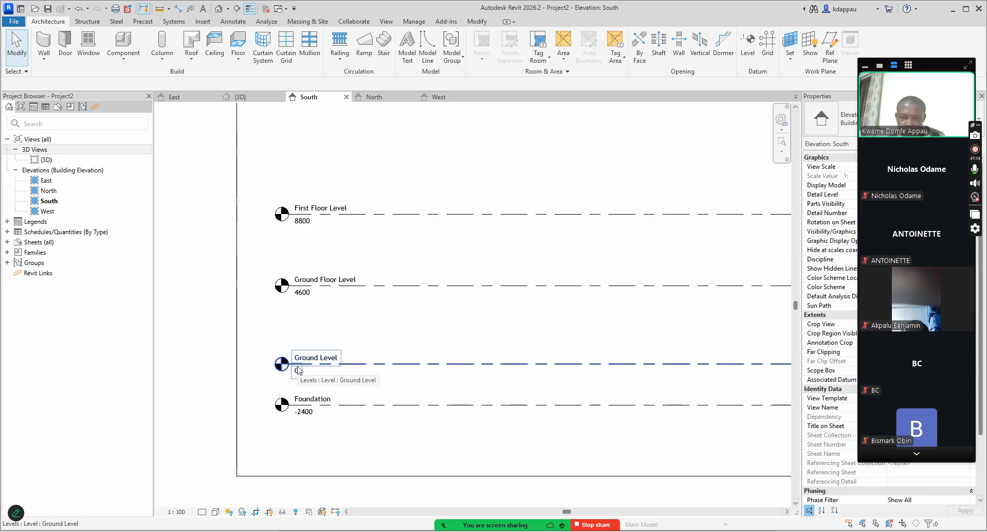
scroll(295, 372, "down", 3)
scroll(315, 374, "up", 1)
scroll(247, 410, "up", 3)
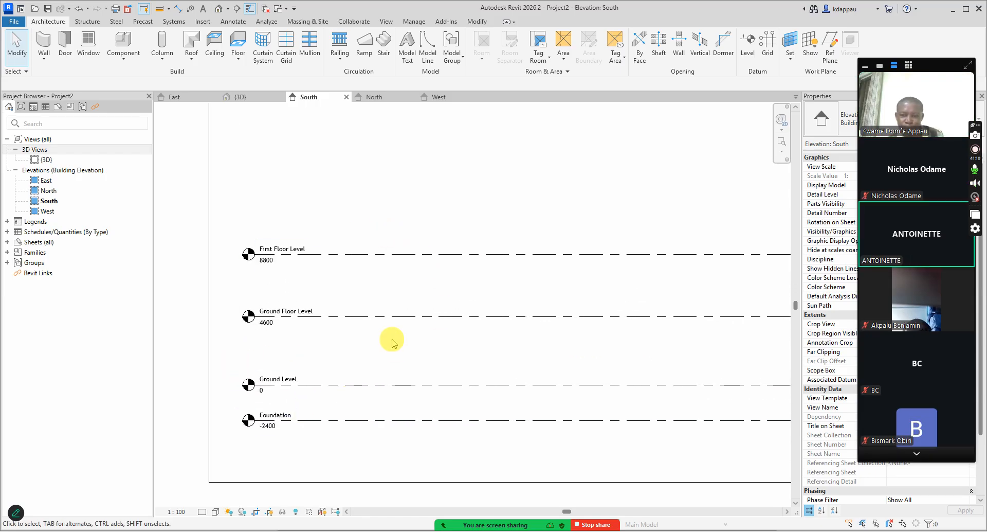
scroll(323, 379, "down", 3)
scroll(350, 397, "up", 5)
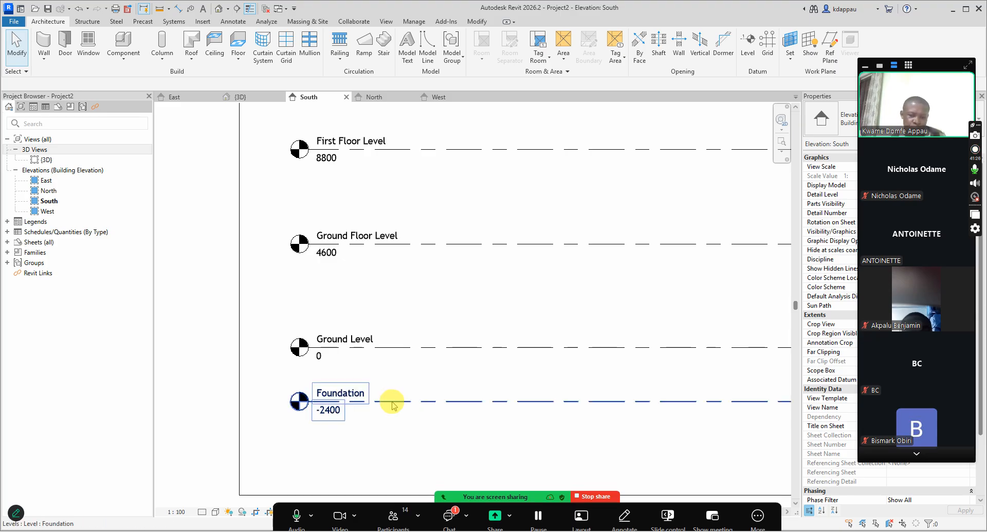
Rename the Foundation level as Foundation Level.
left_click(354, 393)
left_click(355, 392)
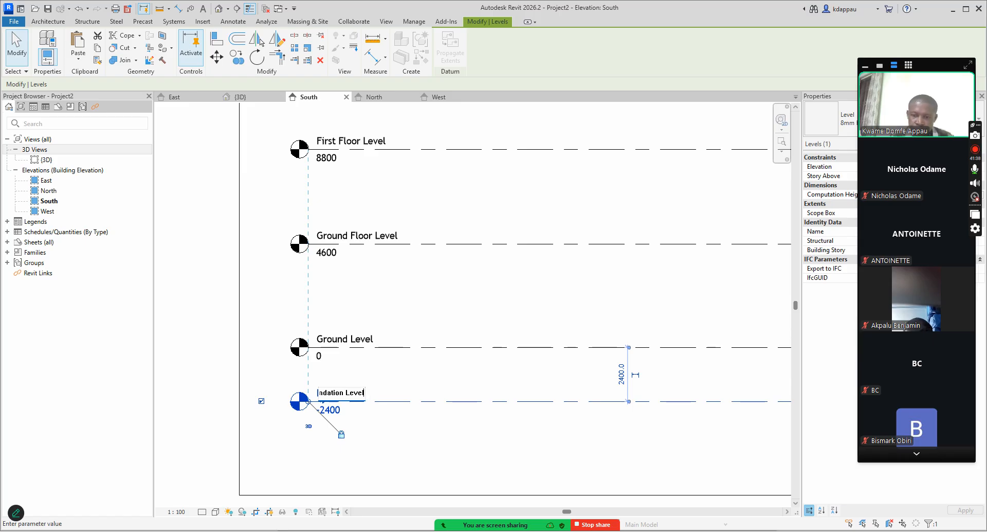
key("Return")
left_click(538, 291)
Set the distance between Foundation Level and Ground Level to 1200.
scroll(422, 320, "down", 4)
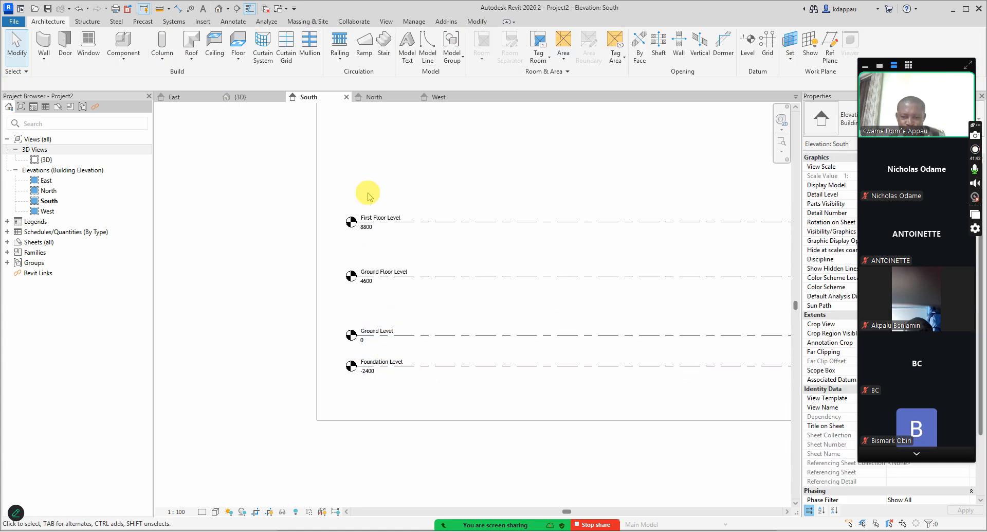
scroll(389, 392, "up", 1)
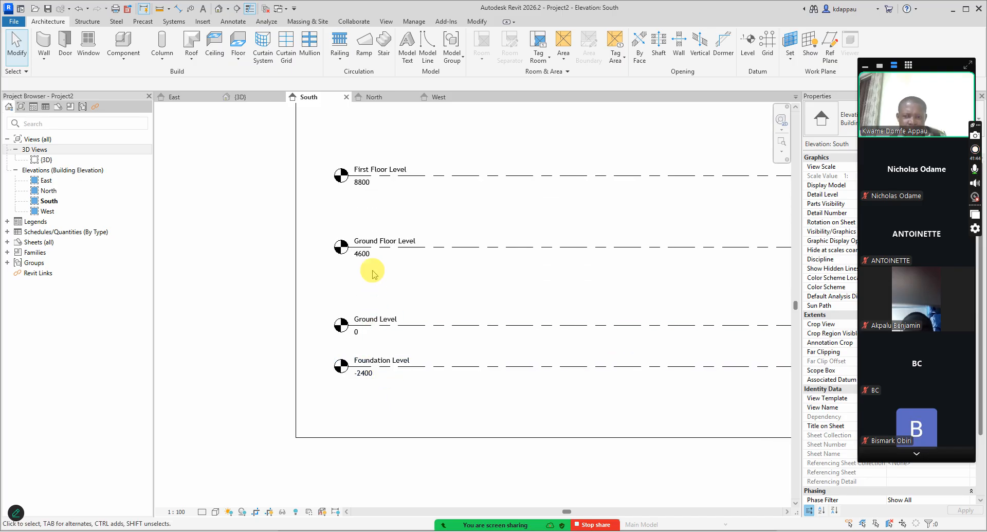
scroll(374, 393, "down", 1)
scroll(349, 308, "up", 1)
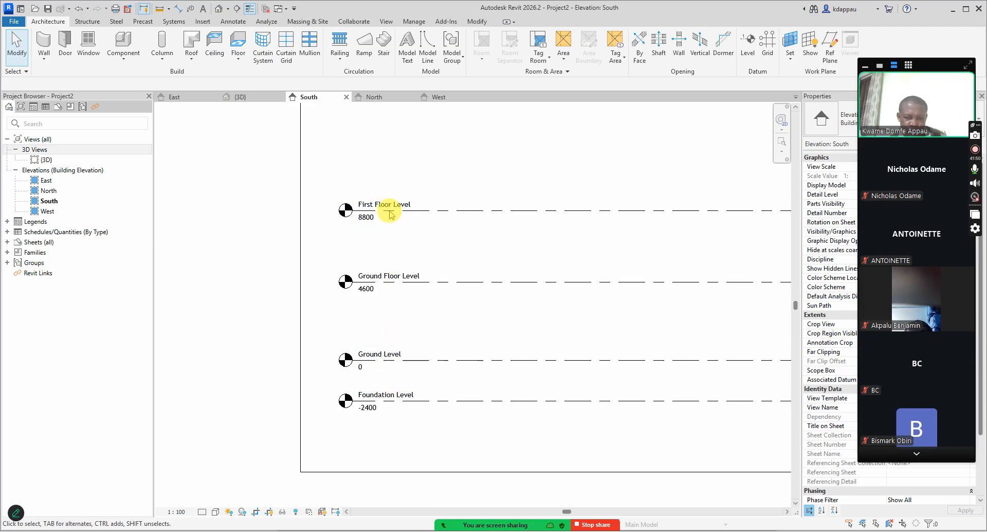
scroll(355, 349, "down", 2)
scroll(357, 348, "up", 4)
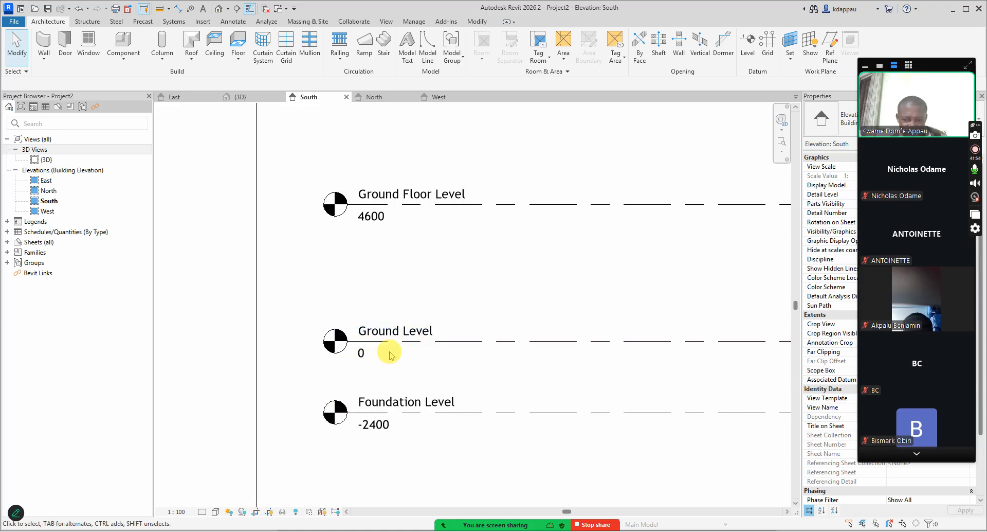
scroll(391, 360, "down", 3)
left_click(452, 384)
scroll(378, 334, "down", 1)
scroll(360, 381, "up", 4)
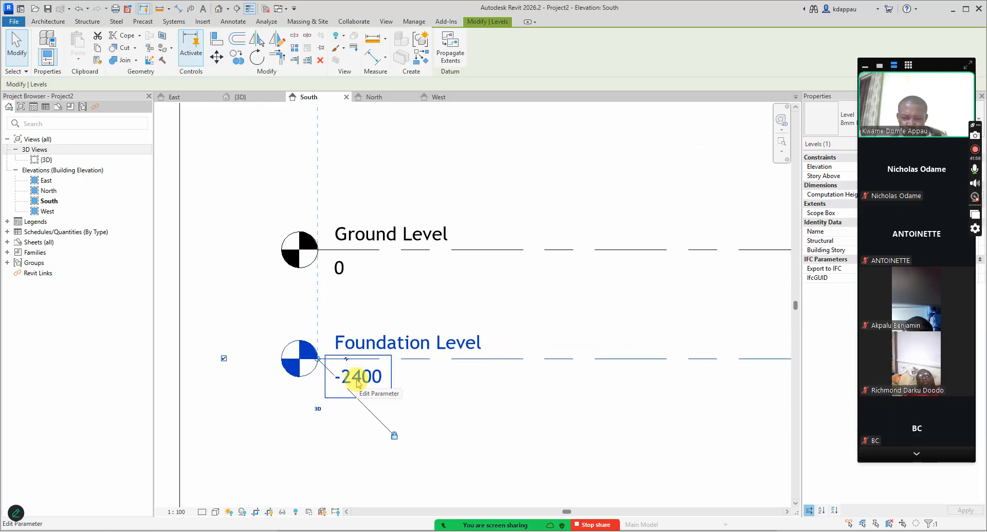
scroll(362, 384, "down", 4)
scroll(515, 371, "up", 2)
scroll(252, 308, "up", 1)
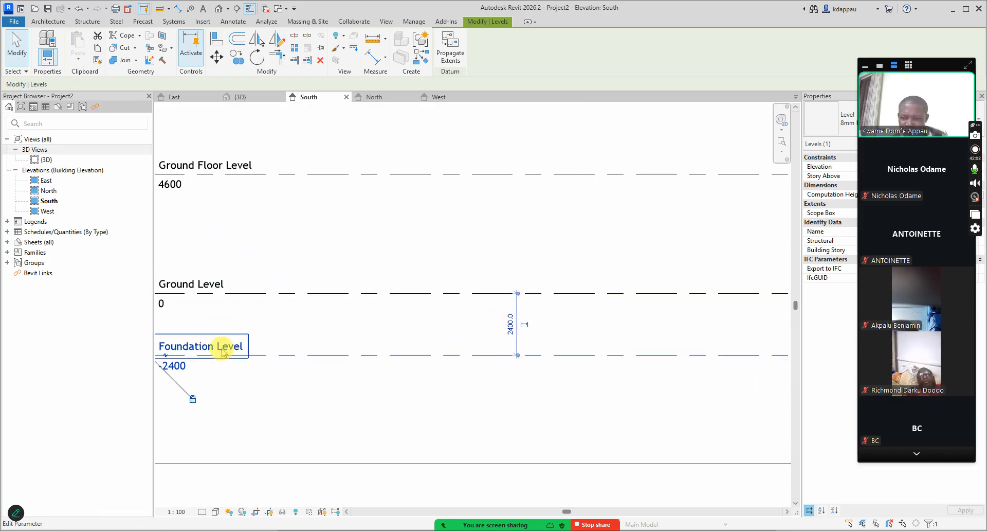
left_click(504, 331)
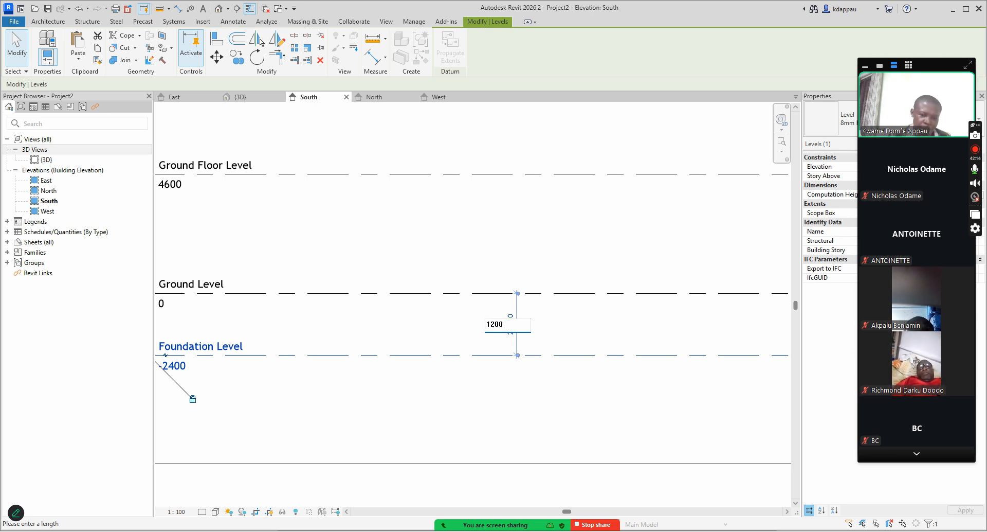
key("Return")
left_click(477, 389)
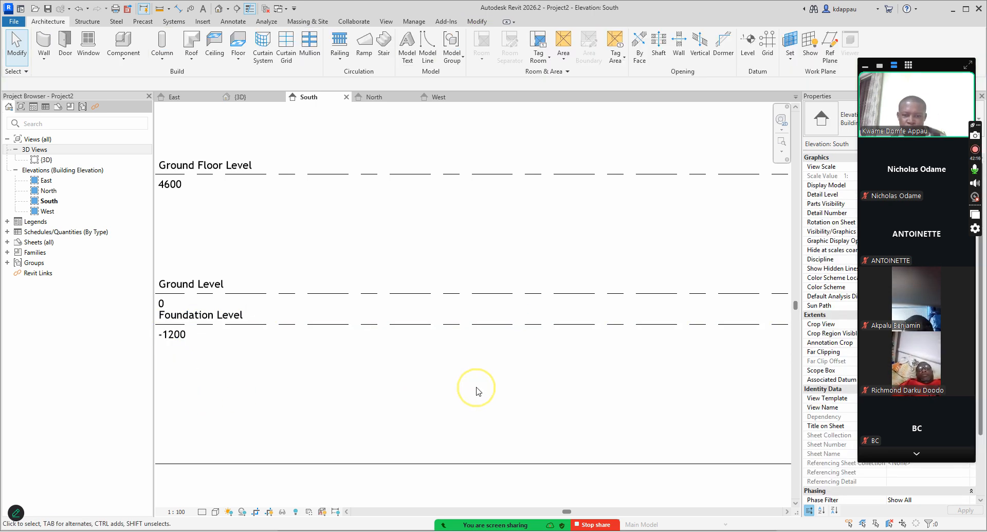
Set the distance from Ground Level up to Ground Floor Level to 3150.
scroll(552, 326, "down", 2)
scroll(561, 331, "down", 2)
scroll(381, 288, "up", 4)
scroll(375, 291, "down", 2)
scroll(407, 220, "up", 1)
scroll(392, 324, "down", 1)
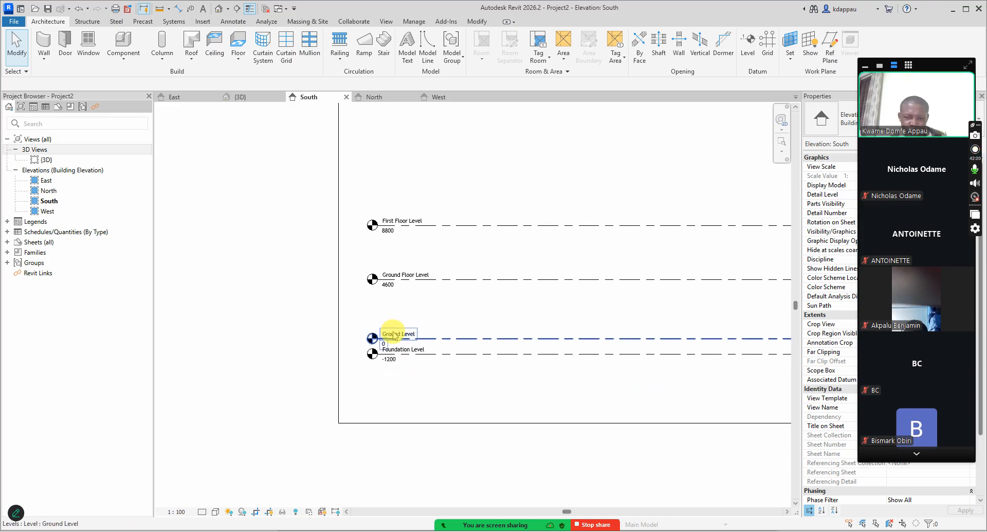
left_click(466, 279)
scroll(463, 293, "down", 2)
scroll(514, 301, "up", 3)
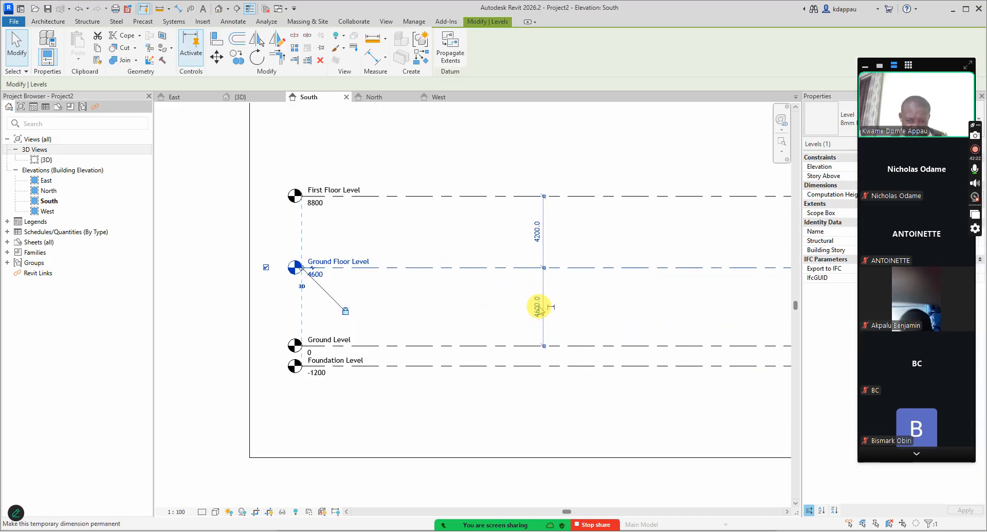
left_click(536, 306)
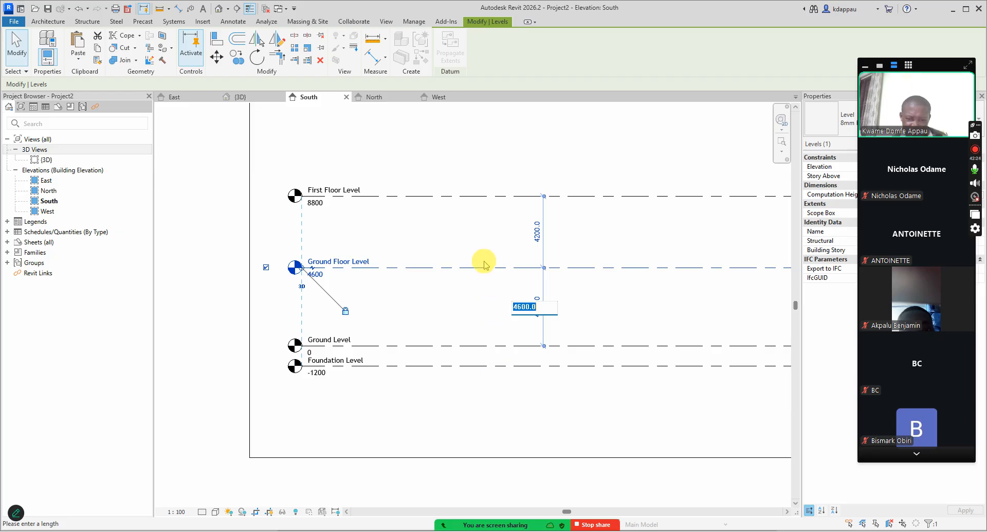
type("3150")
key("Return")
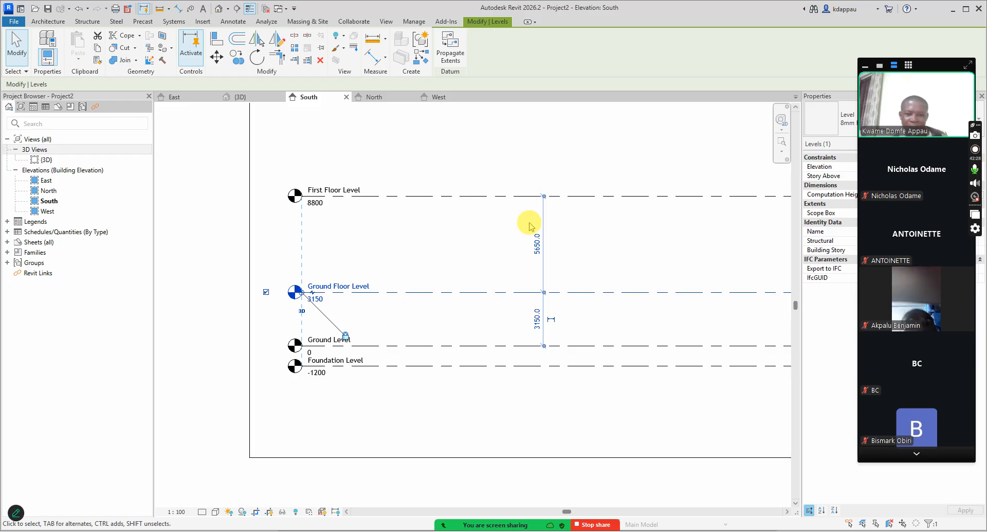
left_click(443, 256)
Set the distance from Ground Level up to Ground Floor Level to 900.
scroll(443, 282, "down", 2)
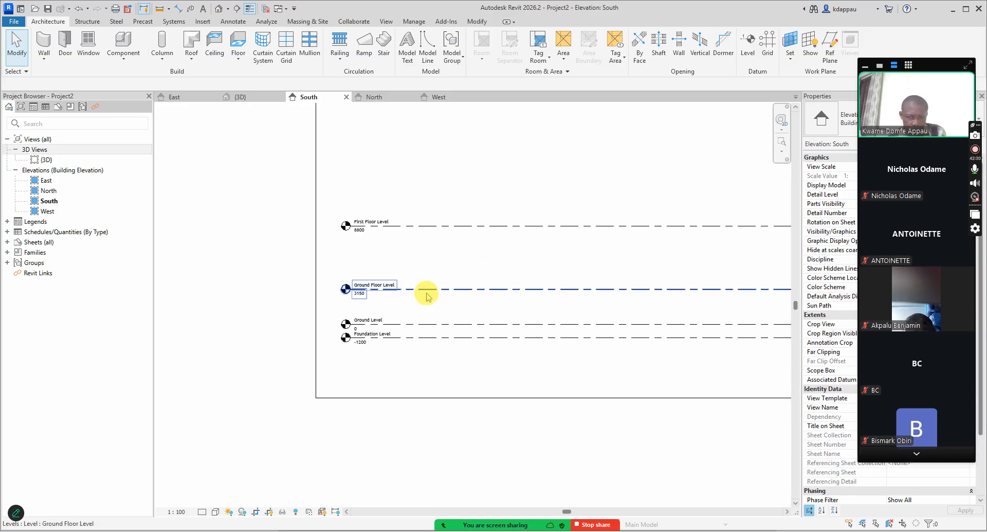
scroll(396, 313, "up", 1)
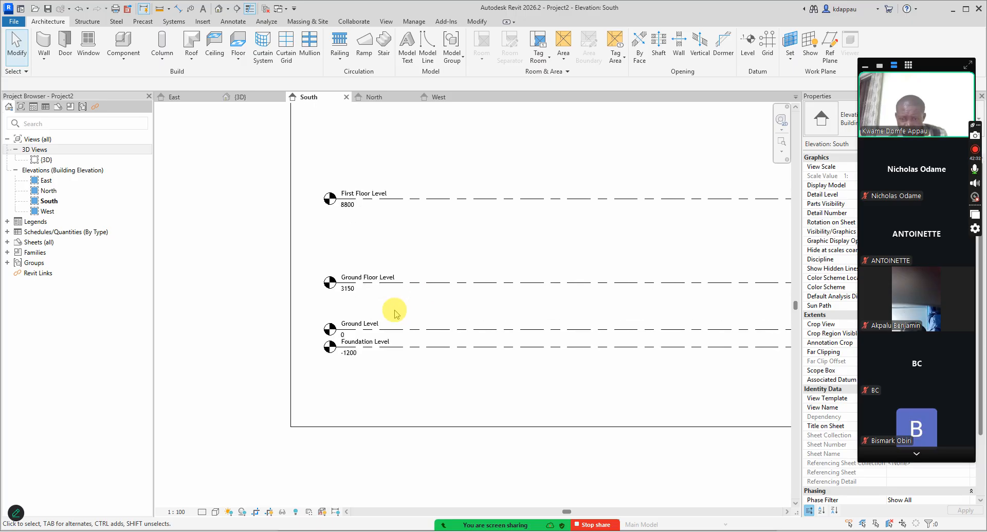
scroll(361, 332, "up", 3)
scroll(344, 327, "down", 2)
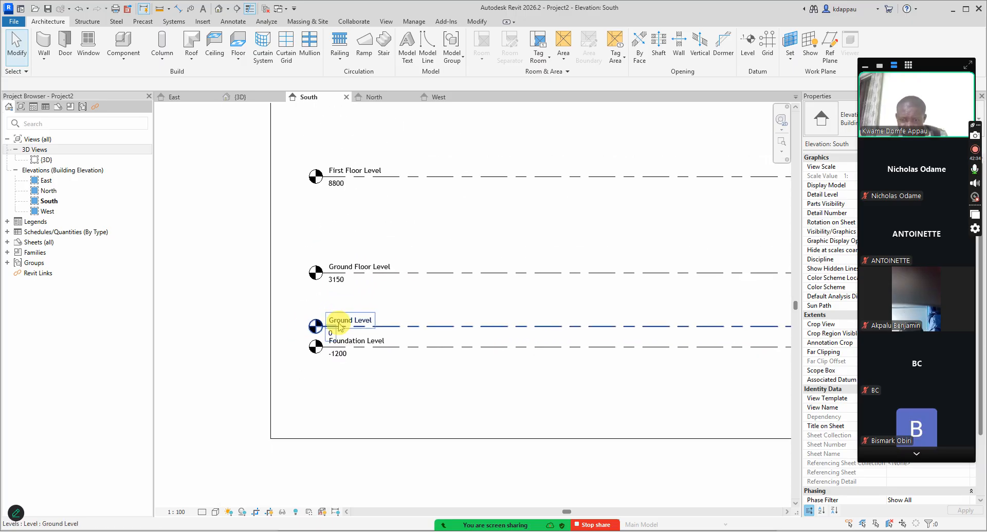
left_click(486, 274)
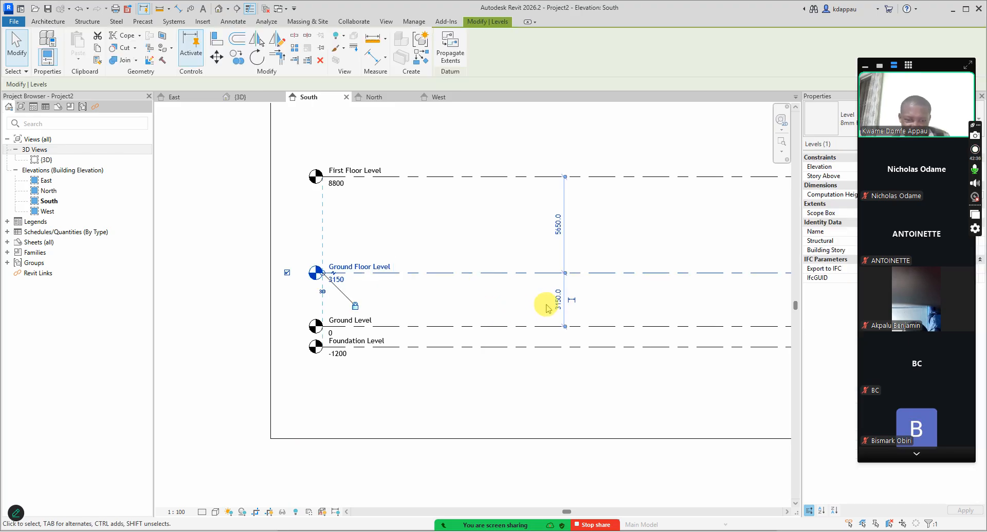
left_click(559, 299)
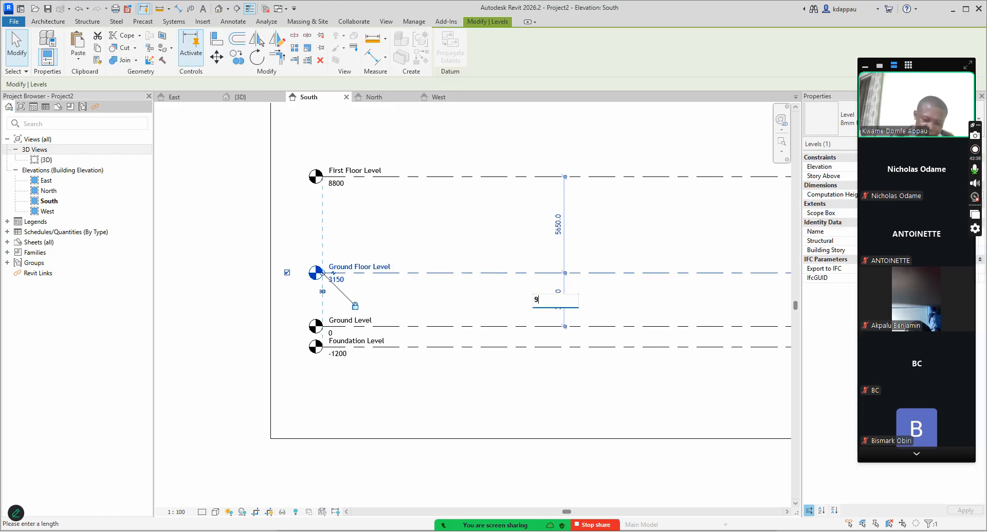
key("Return")
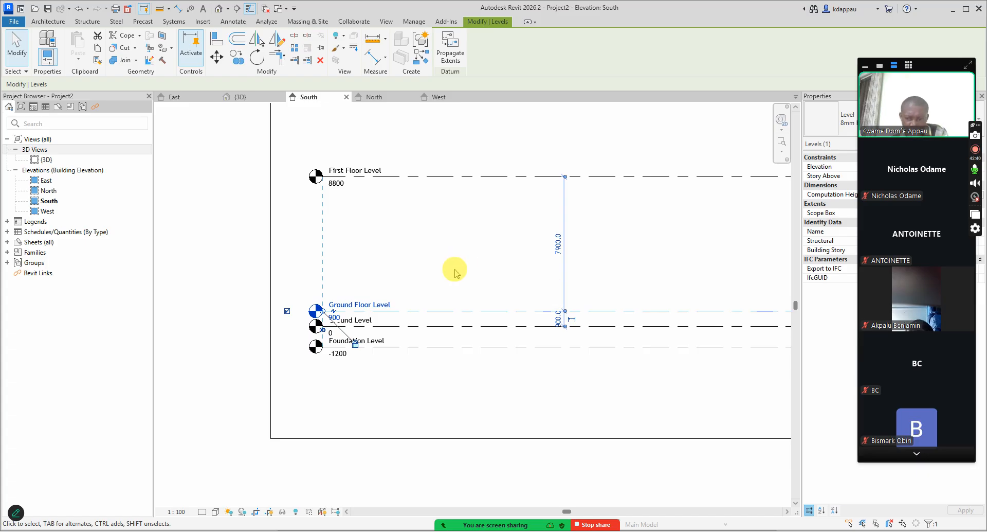
scroll(373, 366, "up", 2)
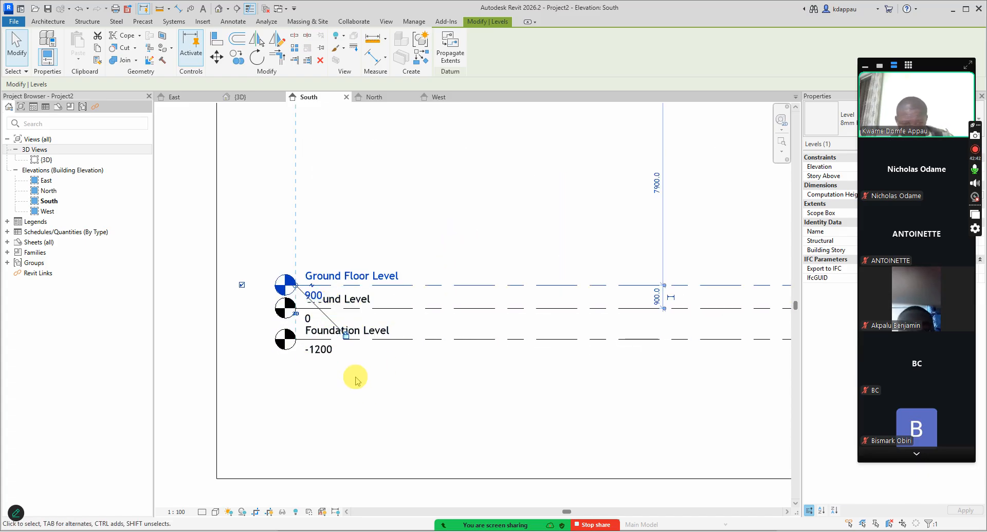
scroll(356, 377, "down", 1)
left_click(484, 232)
Set the distance from Ground Floor Level up to First Floor Level to 3150.
scroll(430, 344, "down", 4)
scroll(446, 235, "up", 3)
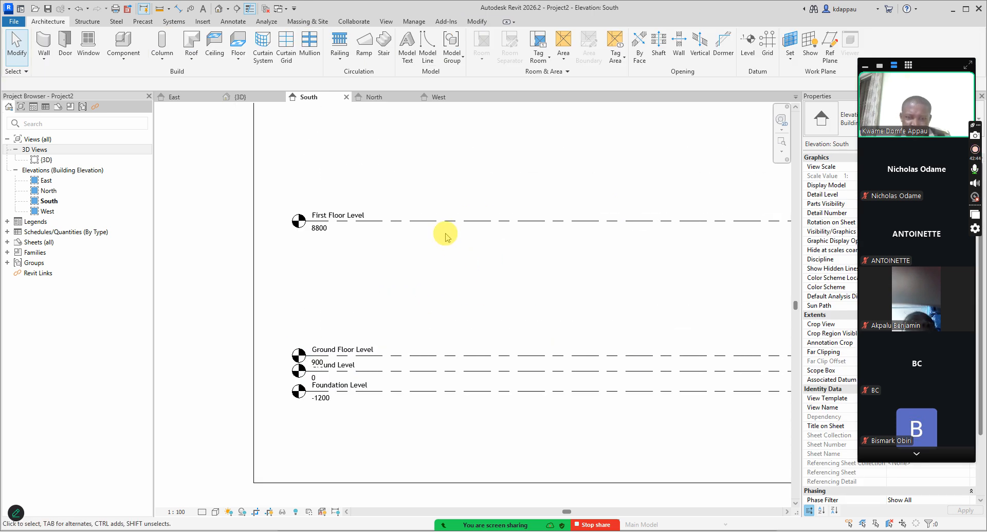
left_click(444, 220)
left_click(537, 287)
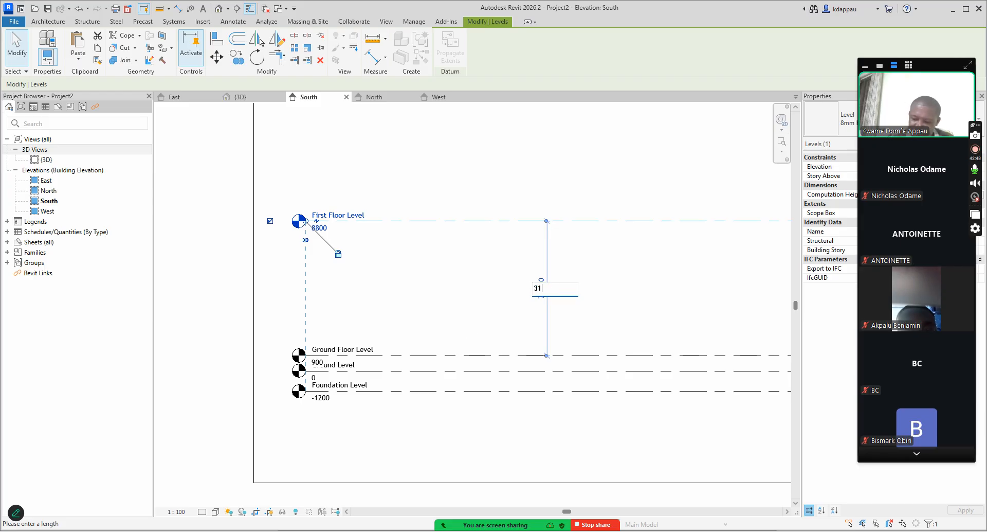
key("Return")
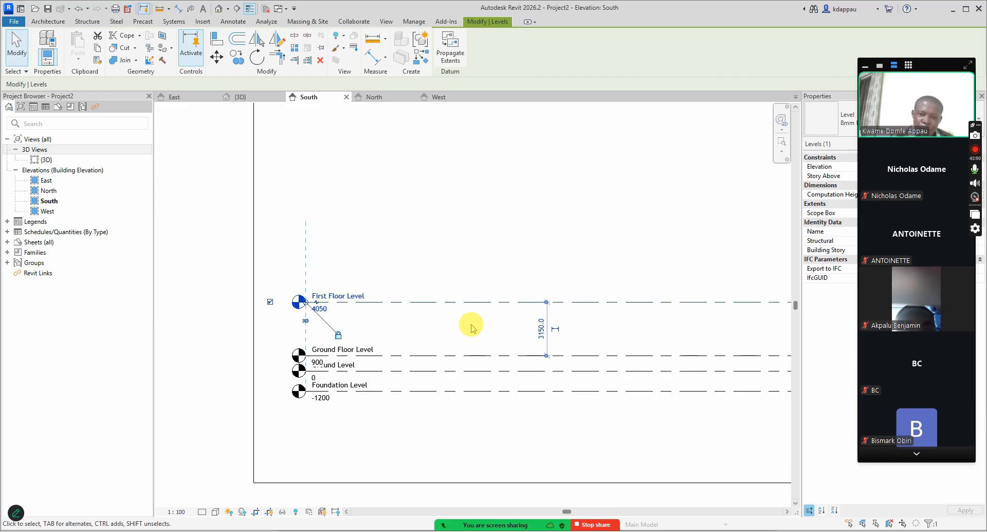
left_click(434, 235)
Examine the spacing of the levels from Foundation Level up to First Floor Level in the South elevation.
scroll(441, 302, "down", 3)
scroll(394, 297, "up", 4)
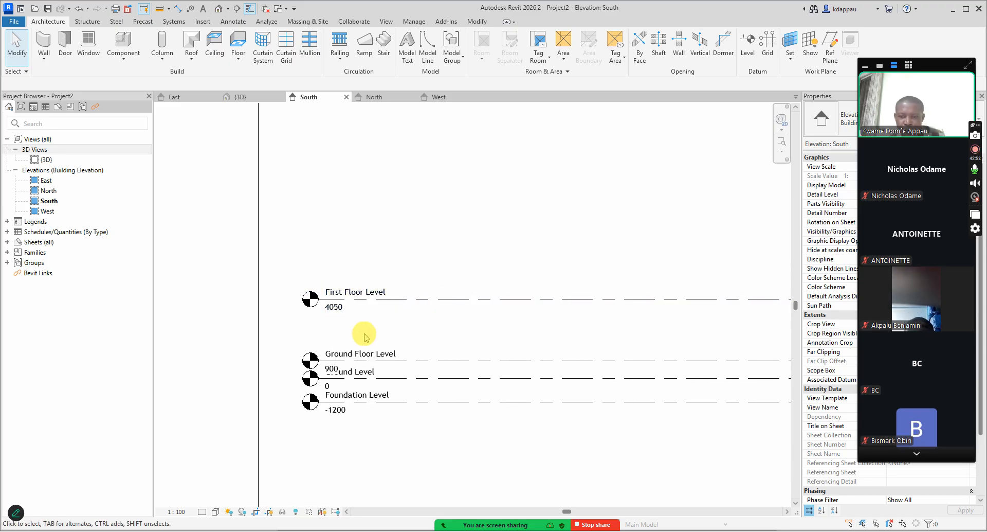
scroll(411, 296, "down", 2)
scroll(413, 298, "down", 1)
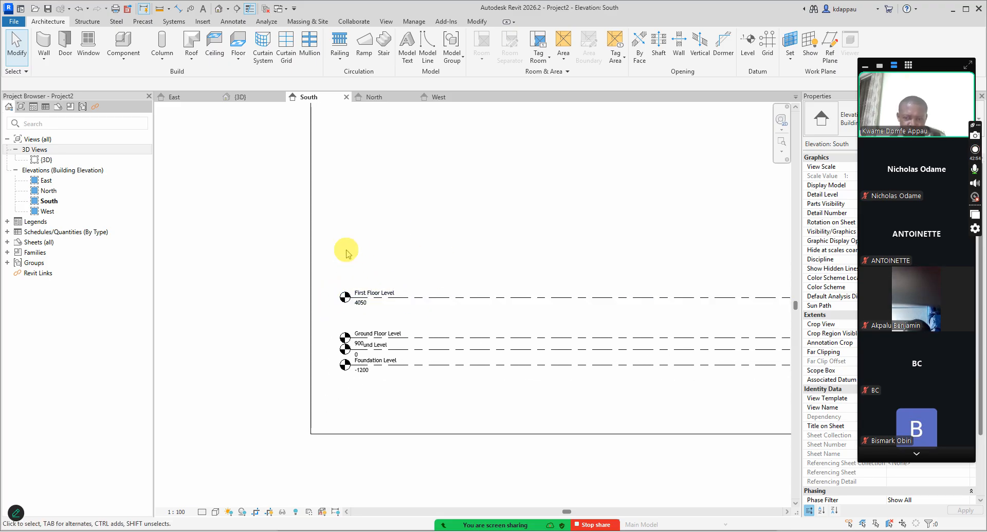
scroll(380, 289, "down", 1)
scroll(385, 282, "up", 2)
scroll(399, 330, "down", 3)
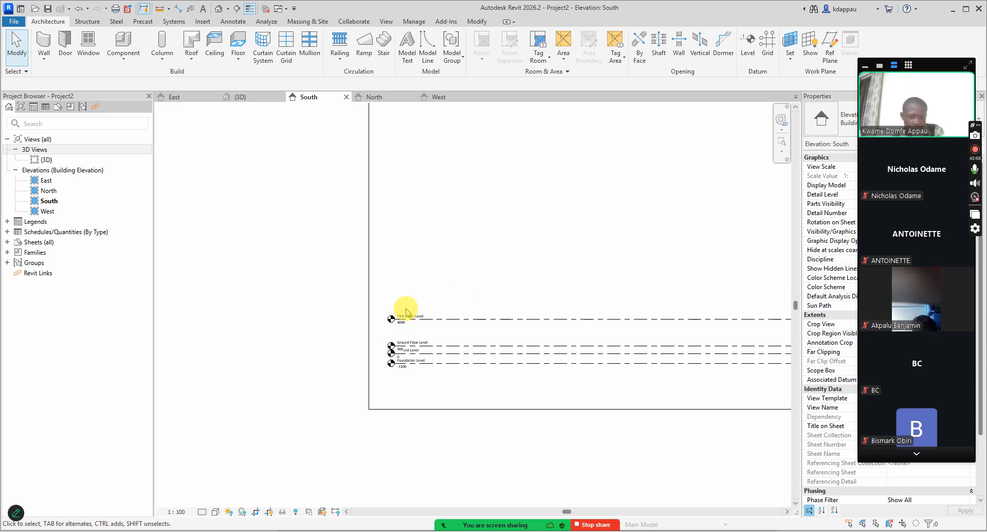
scroll(329, 342, "down", 1)
scroll(425, 353, "up", 5)
scroll(342, 316, "down", 3)
scroll(359, 302, "down", 3)
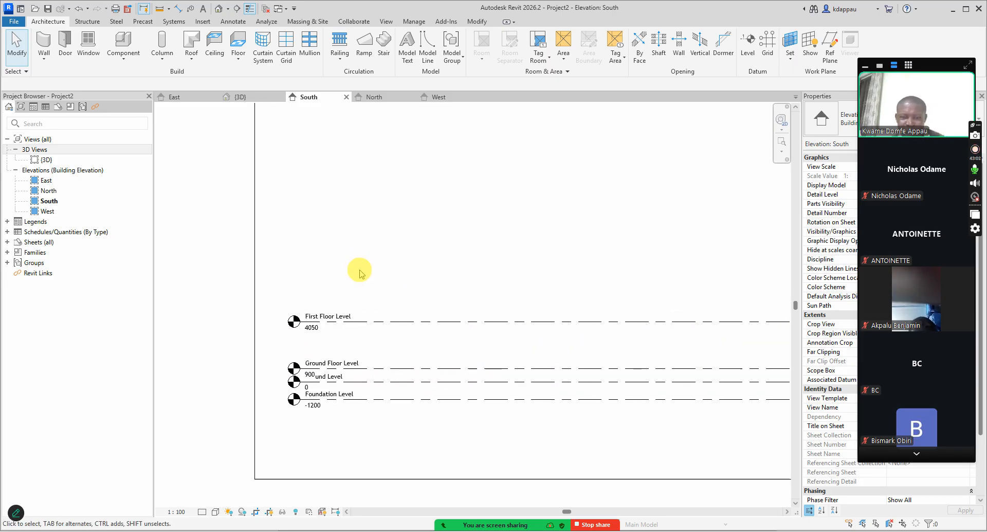
Create a new level offset 3150 above First Floor Level by picking its line, without creating a plan view.
left_click(748, 46)
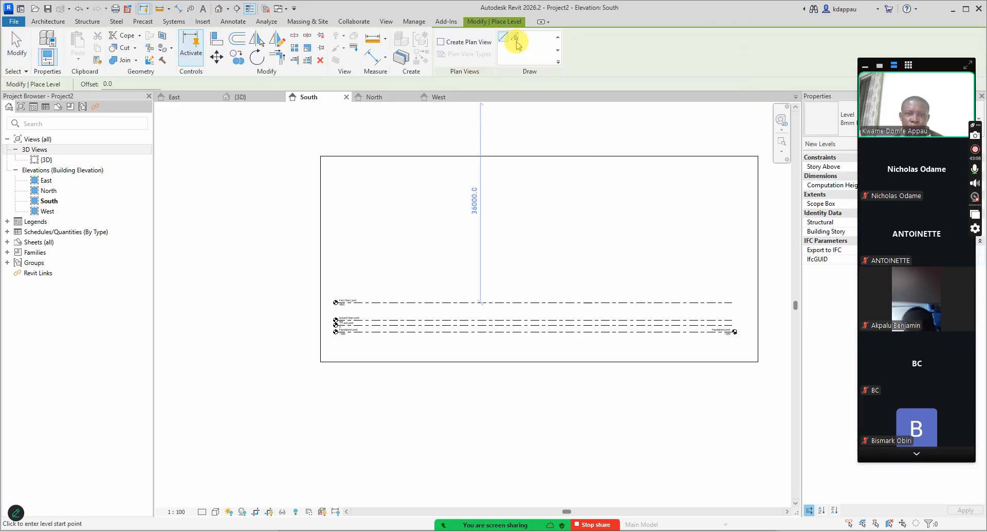
left_click(515, 37)
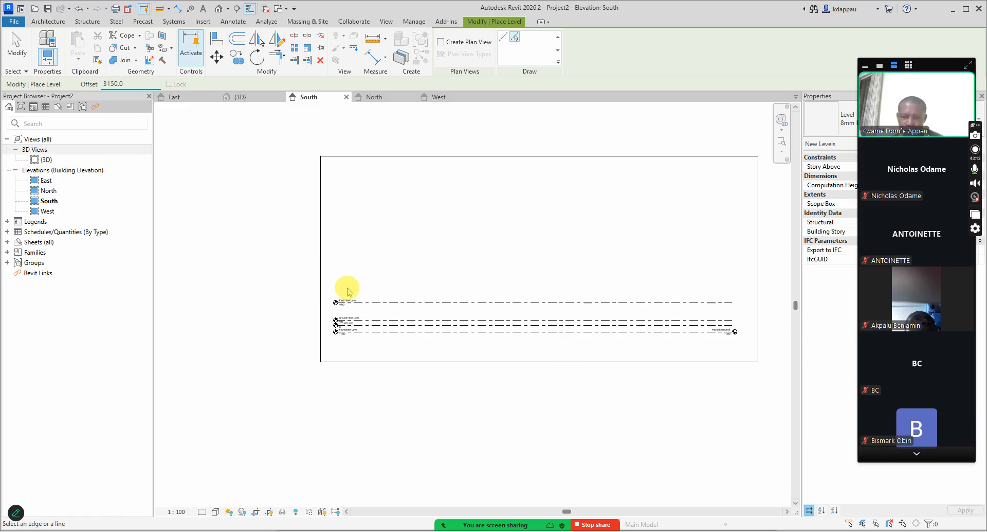
right_click(360, 228)
left_click(386, 238)
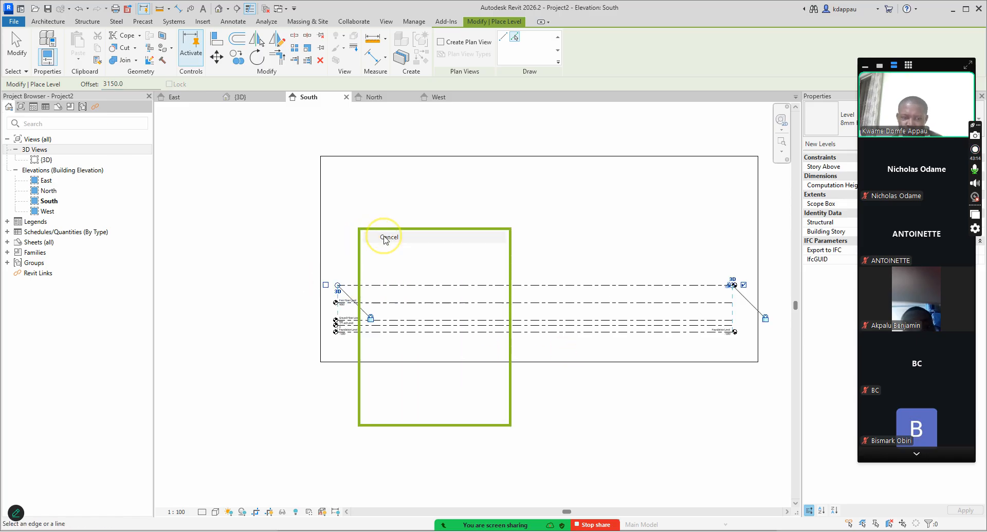
right_click(360, 213)
left_click(377, 216)
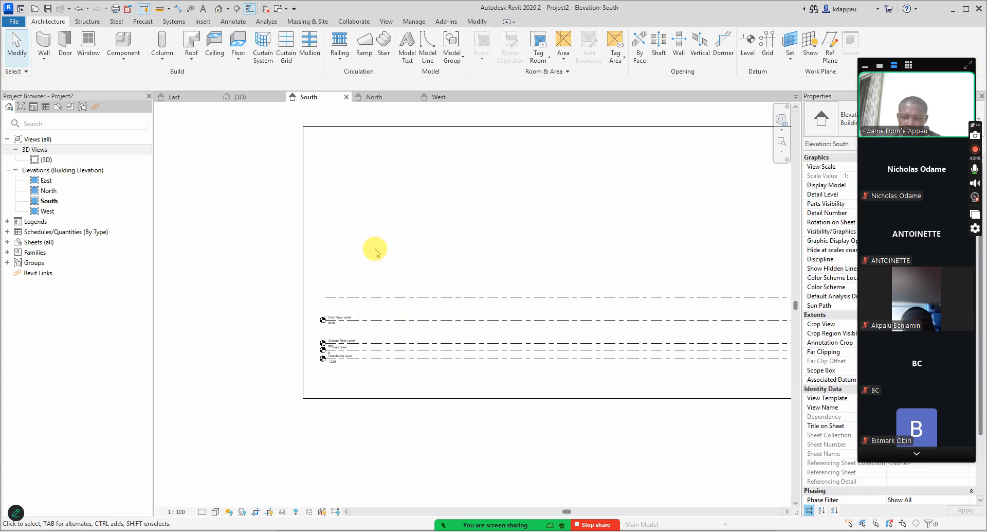
Show the new top level's bubble at its left end and hide the one at its right end.
scroll(353, 293, "up", 2)
left_click(331, 301)
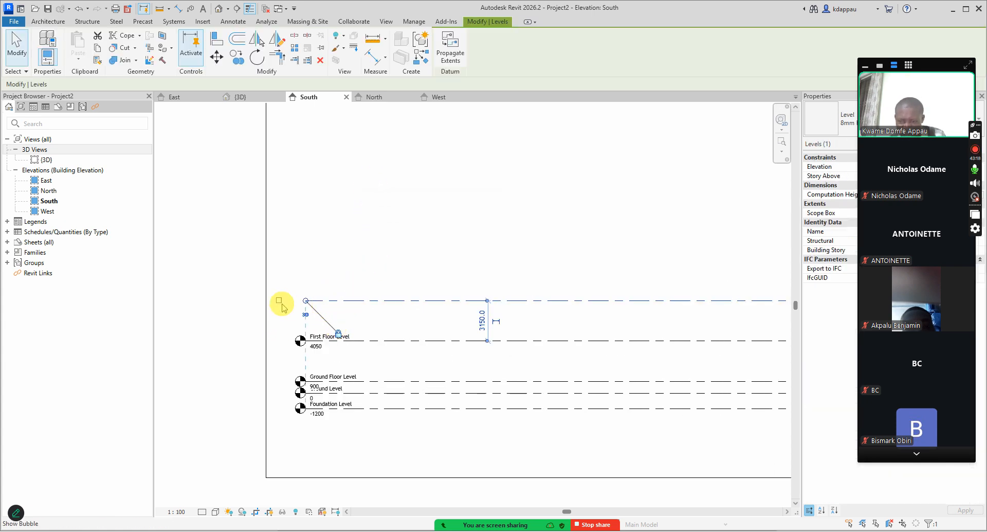
scroll(233, 324, "down", 2)
scroll(668, 298, "down", 2)
scroll(774, 329, "up", 3)
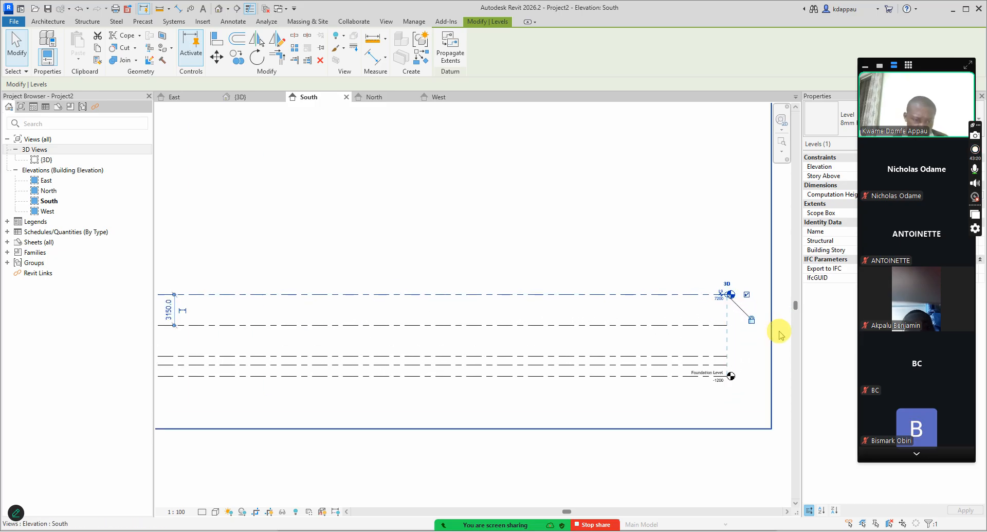
scroll(761, 300, "up", 2)
scroll(701, 273, "down", 5)
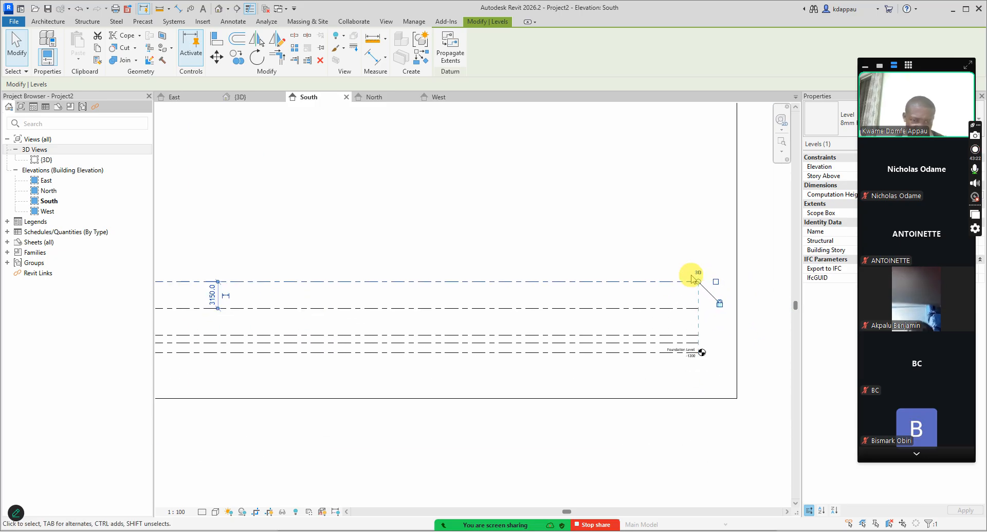
Rename the new level above First Floor Level as Roof Level.
scroll(360, 300, "up", 3)
scroll(185, 247, "up", 3)
left_click(205, 242)
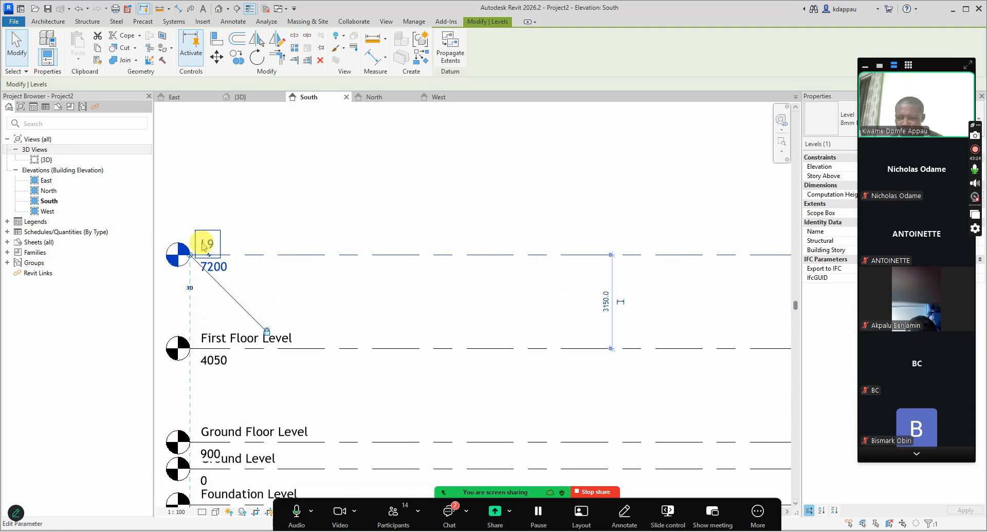
type("Roof ")
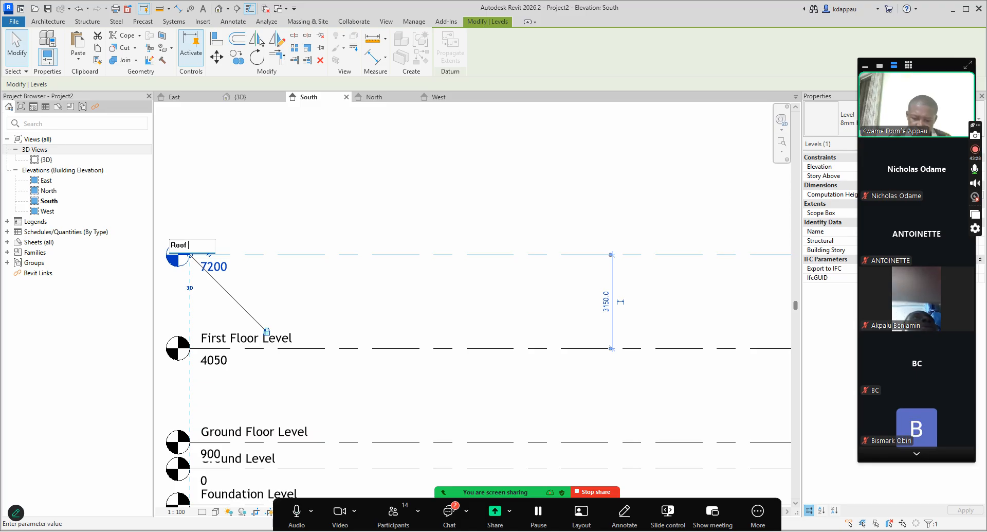
type("Level")
left_click(206, 246)
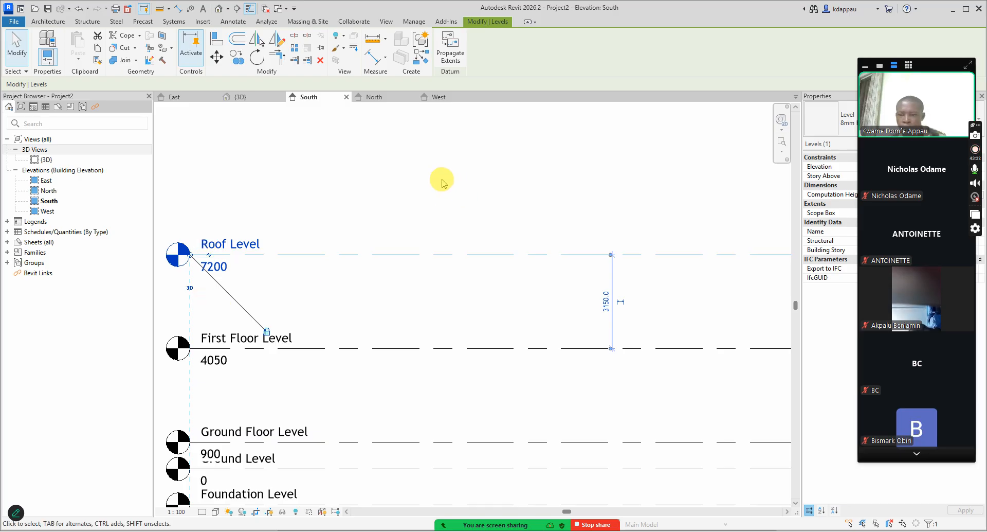
key("Escape")
Hide the bubble at the right end of Foundation Level so it matches the other levels.
scroll(397, 247, "down", 5)
scroll(373, 354, "down", 2)
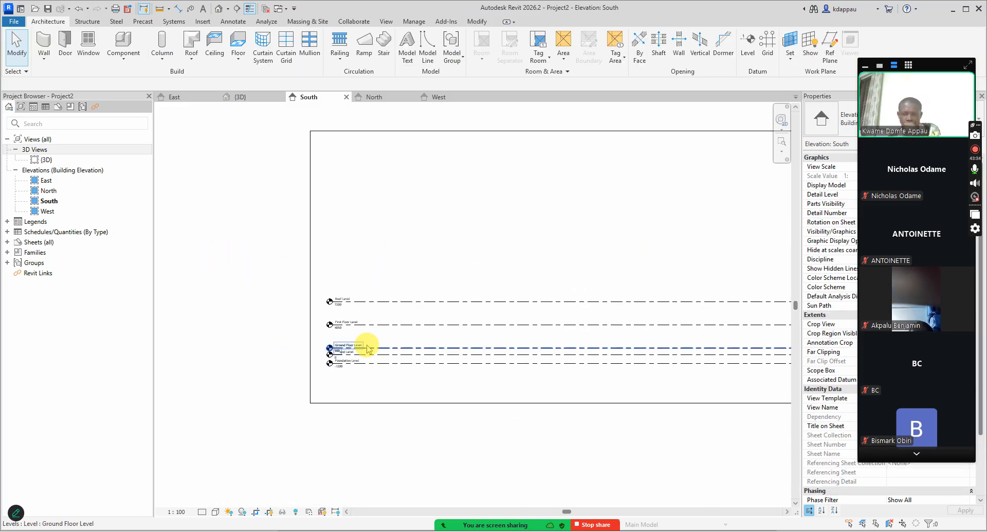
scroll(322, 354, "up", 3)
scroll(421, 389, "up", 1)
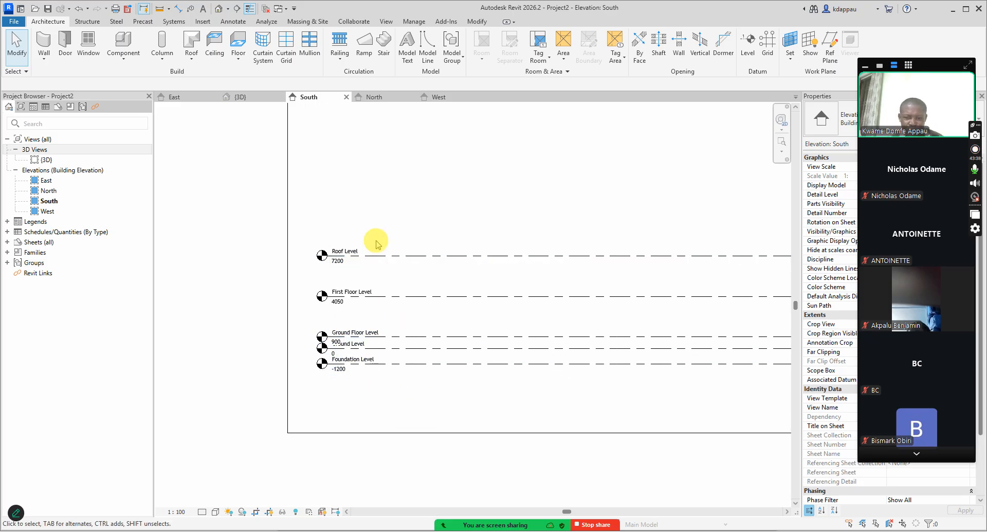
scroll(341, 379, "up", 2)
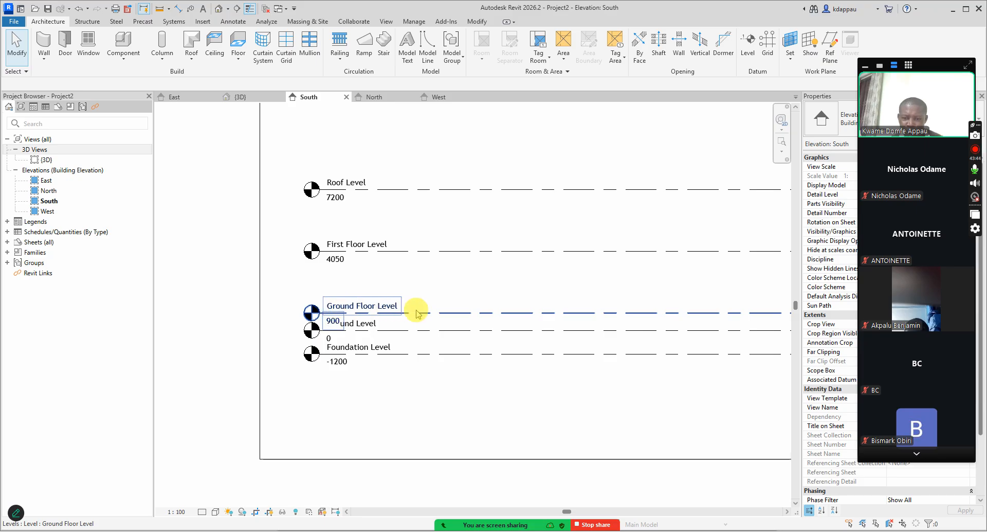
scroll(304, 287, "down", 5)
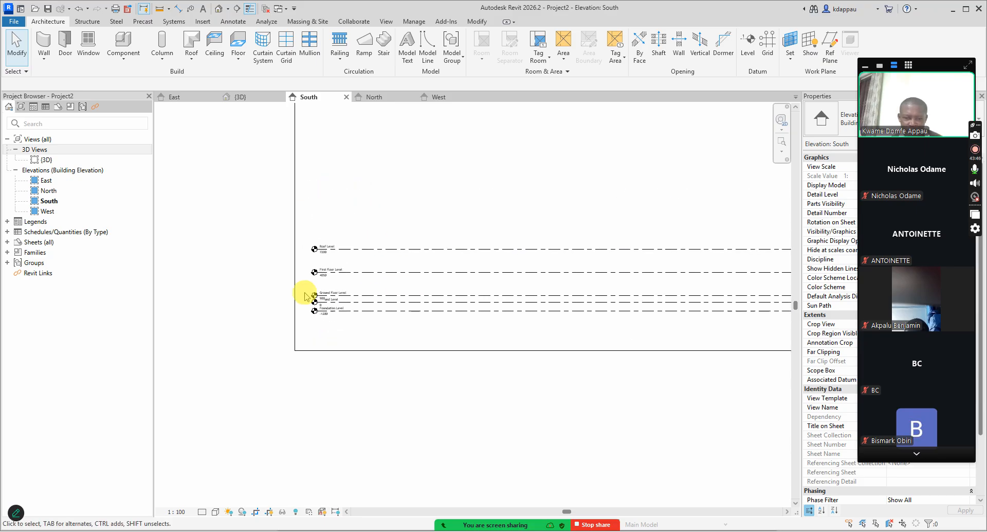
scroll(765, 326, "up", 3)
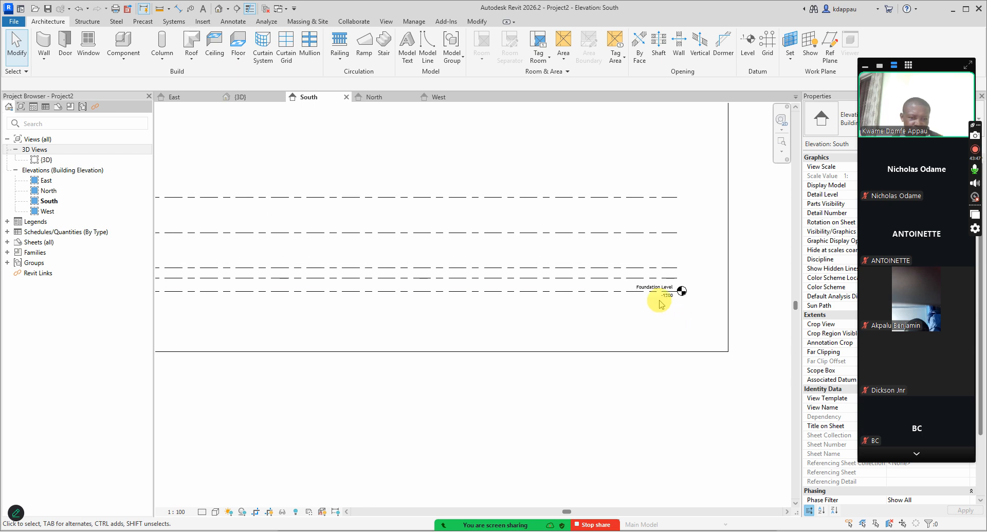
left_click(630, 291)
left_click(536, 329)
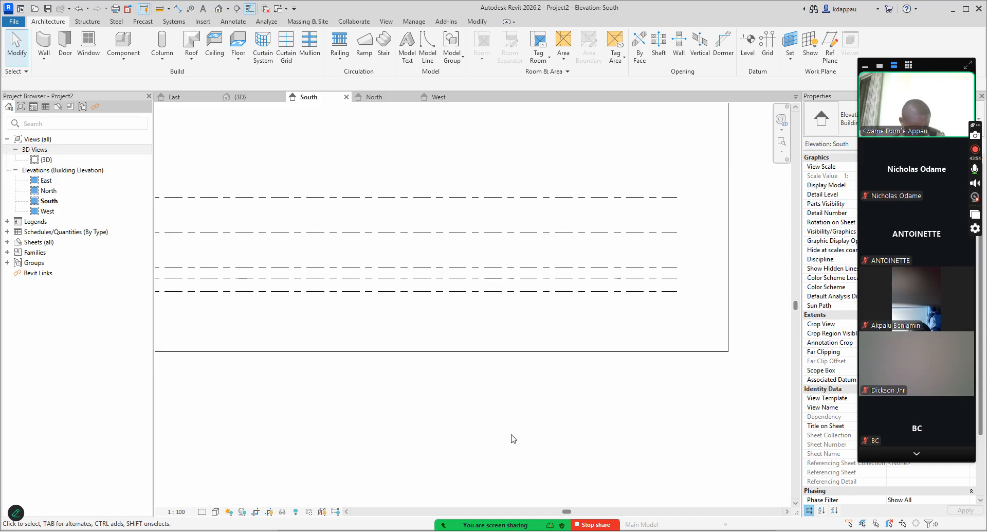
Review the names and elevations of all levels from Foundation Level up to Roof Level.
scroll(510, 427, "down", 4)
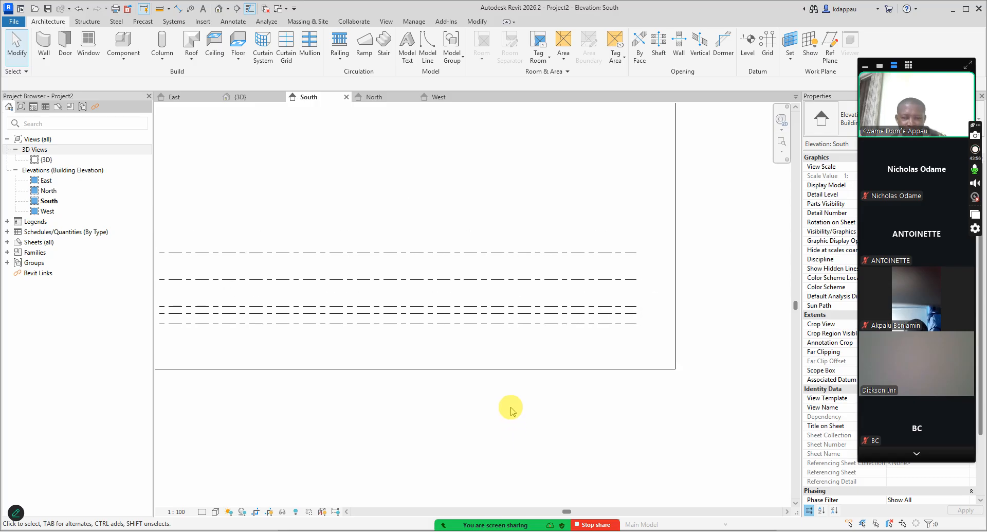
left_click(329, 362)
left_click(329, 389)
scroll(293, 366, "up", 3)
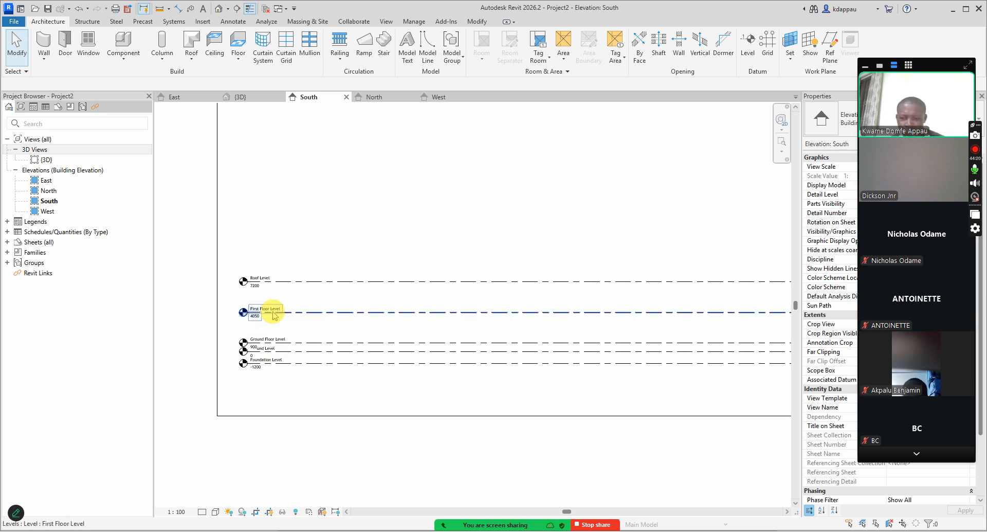
scroll(242, 369, "up", 1)
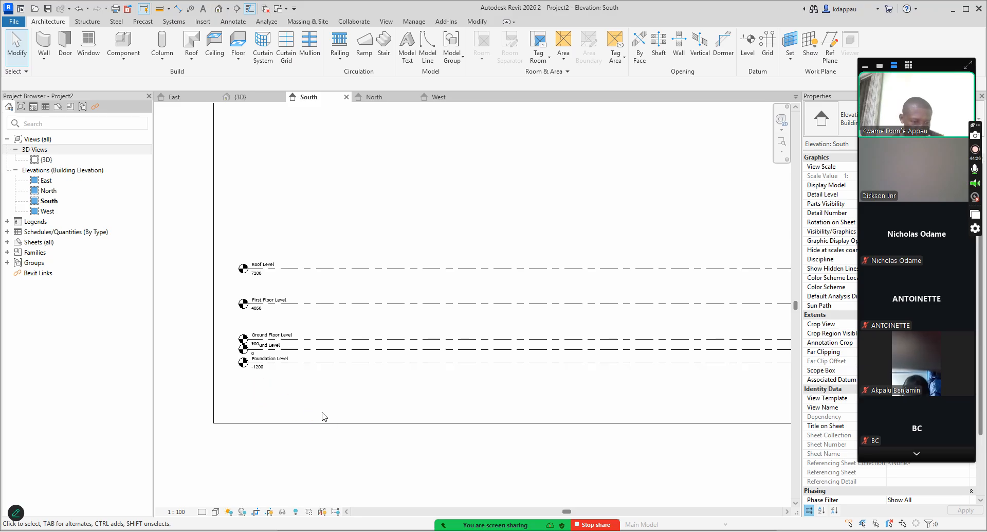
left_click(337, 438)
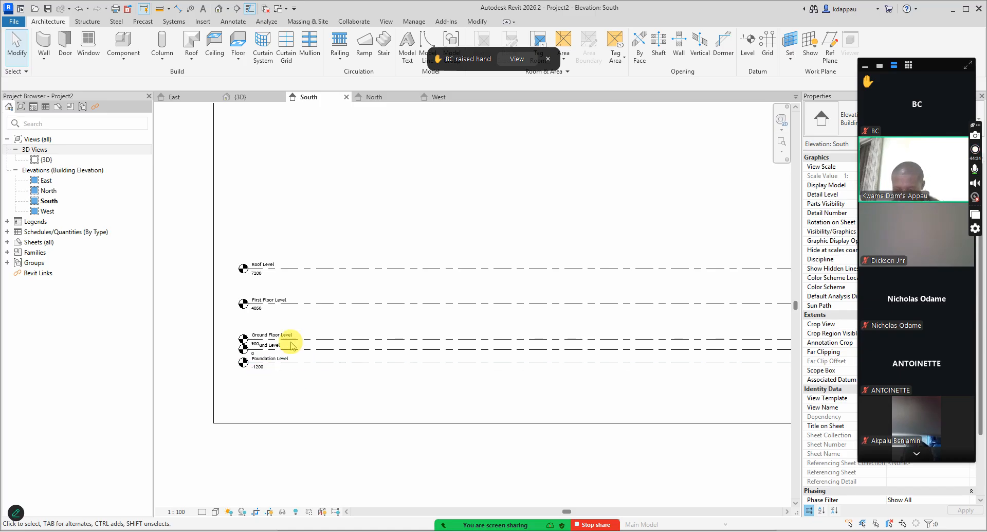
left_click(255, 335)
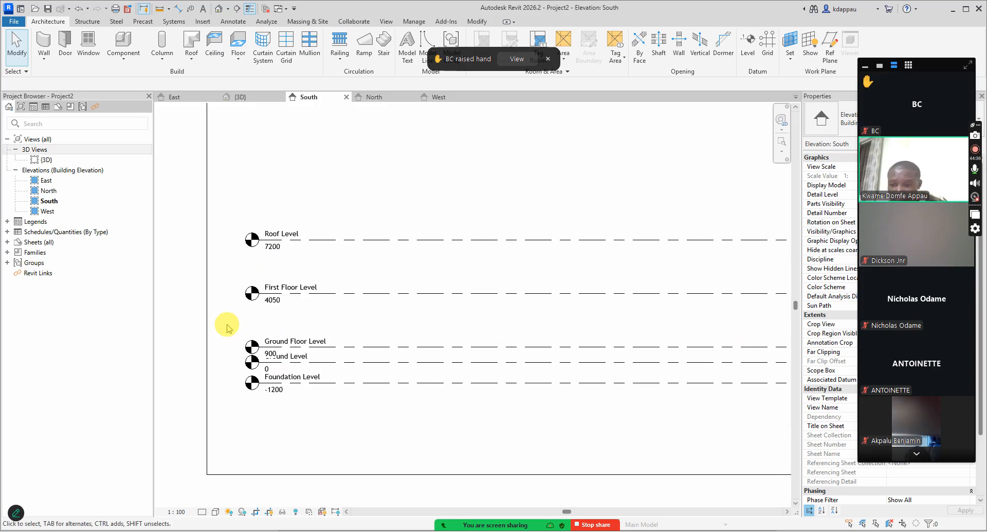
scroll(244, 350, "up", 4)
left_click(272, 236)
scroll(322, 383, "down", 3)
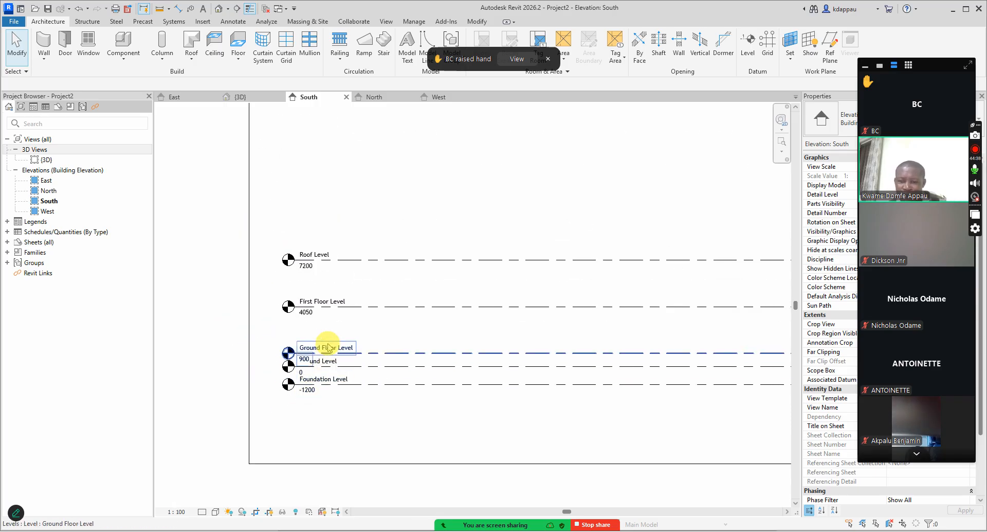
left_click(393, 367)
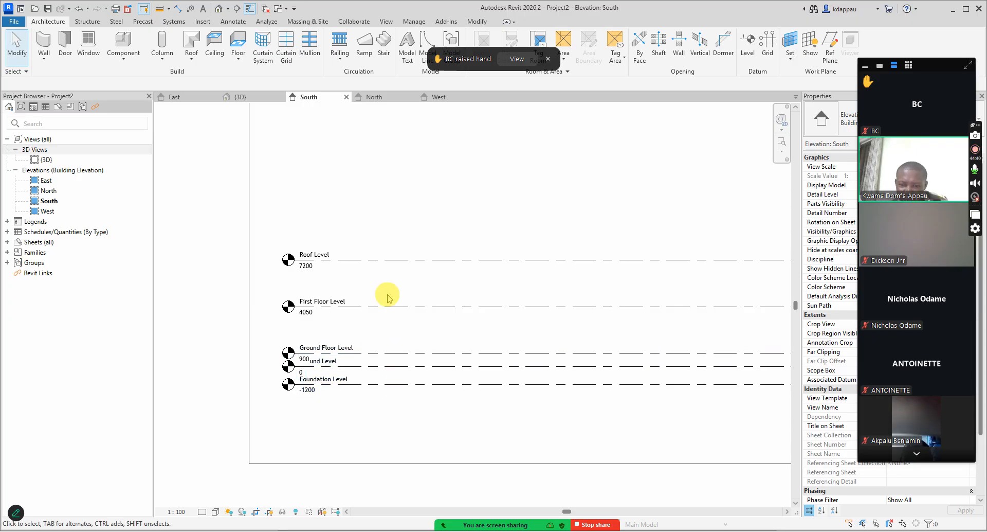
left_click(302, 308)
scroll(300, 307, "down", 3)
scroll(330, 362, "down", 4)
scroll(299, 342, "up", 6)
left_click(345, 348)
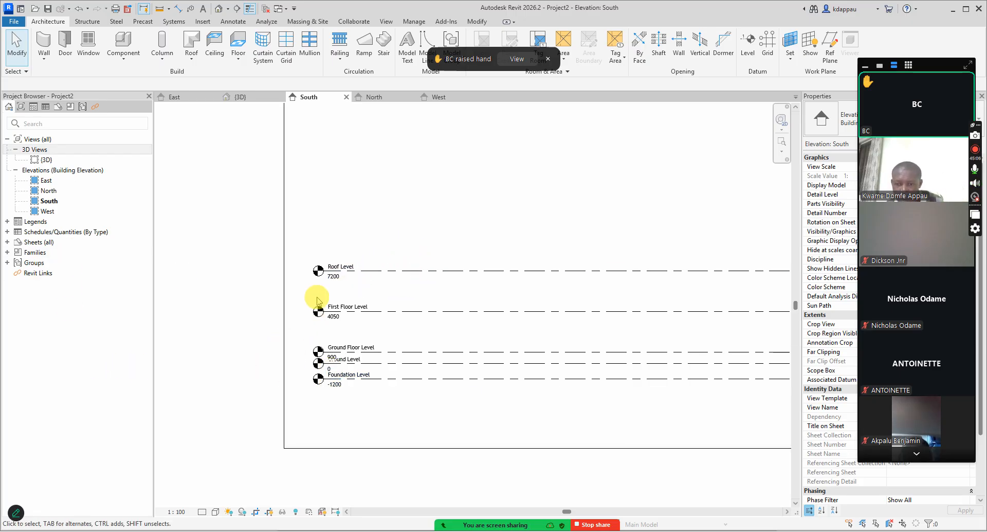
scroll(317, 319, "down", 2)
scroll(308, 311, "up", 4)
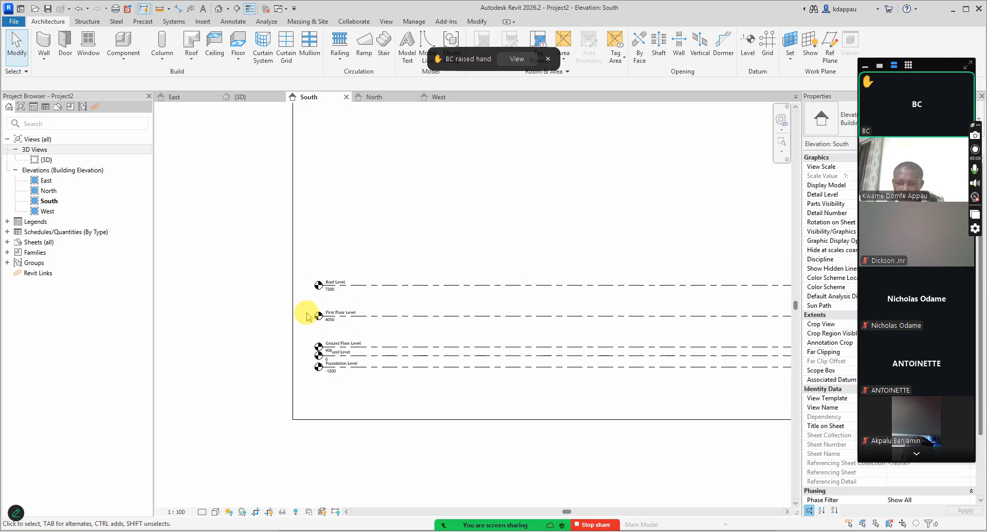
scroll(379, 315, "down", 3)
scroll(366, 293, "up", 3)
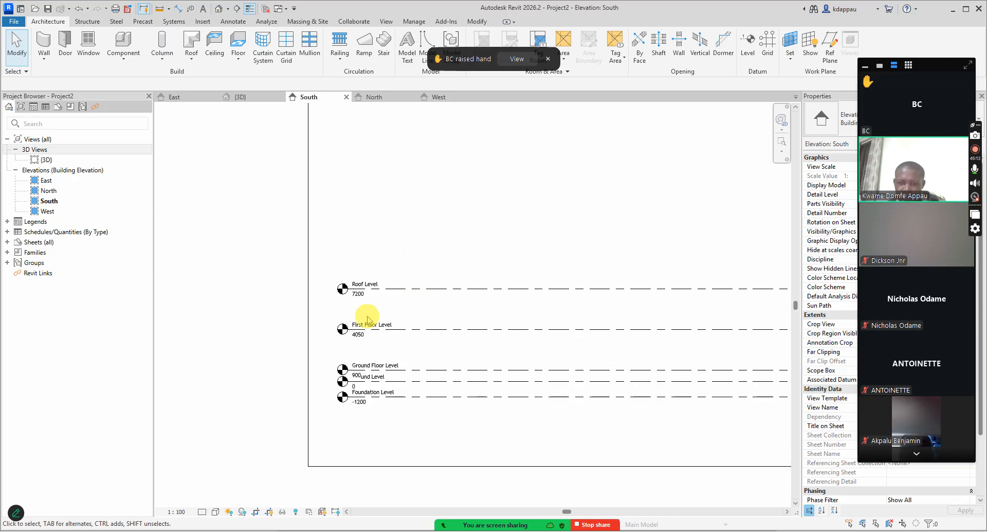
scroll(360, 329, "down", 2)
scroll(355, 352, "up", 3)
scroll(357, 355, "down", 1)
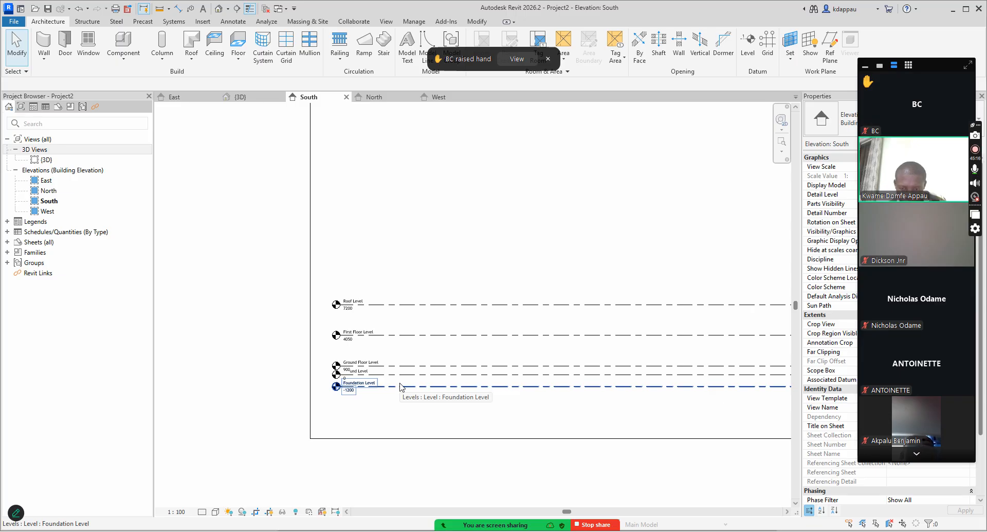
scroll(341, 379, "down", 1)
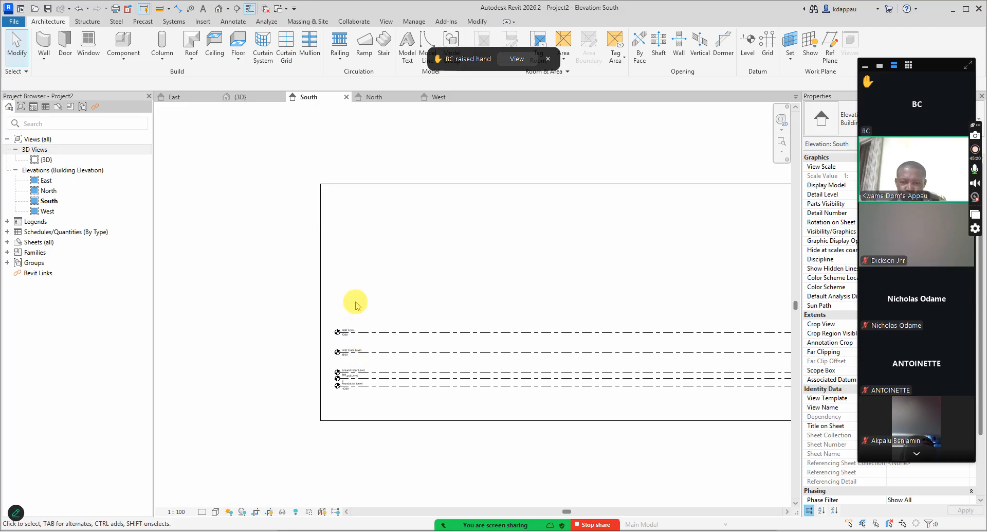
scroll(363, 368, "up", 4)
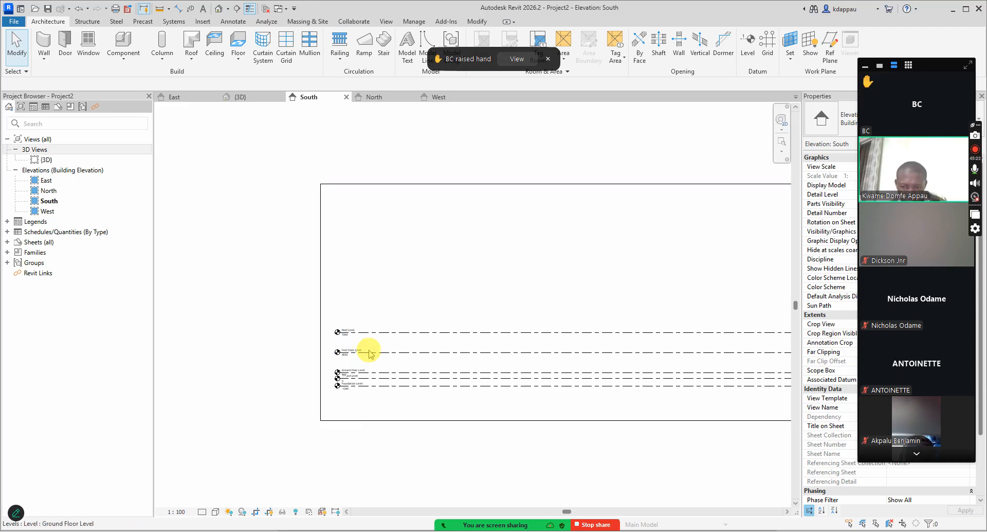
Toggle the left end of Roof Level between 3D and 2D extents, finishing with 2D extents.
left_click(363, 329)
scroll(337, 335, "up", 5)
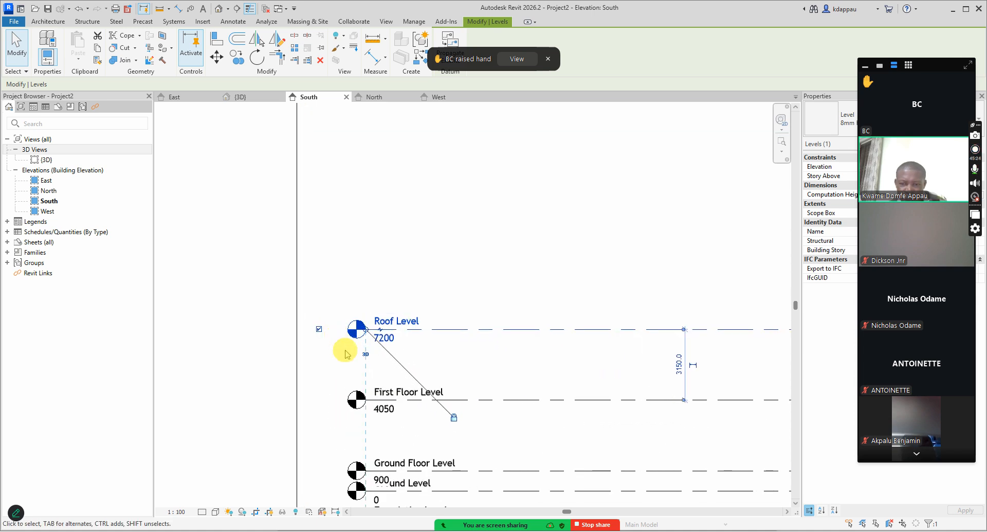
left_click(378, 354)
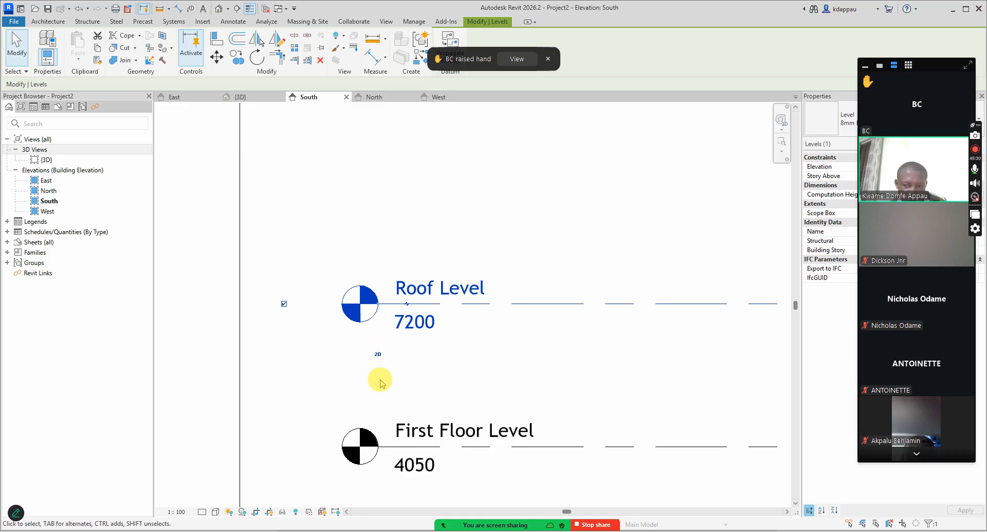
left_click(378, 354)
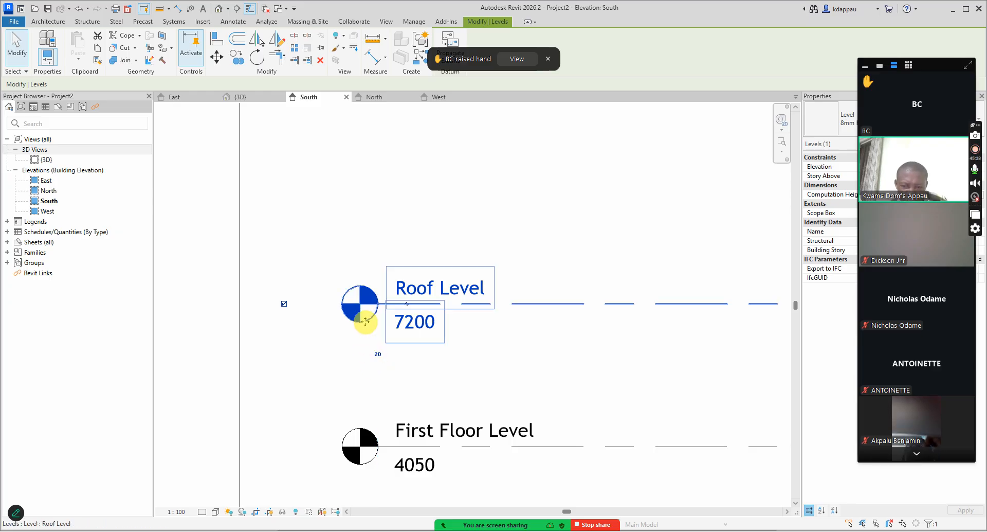
scroll(380, 308, "up", 6)
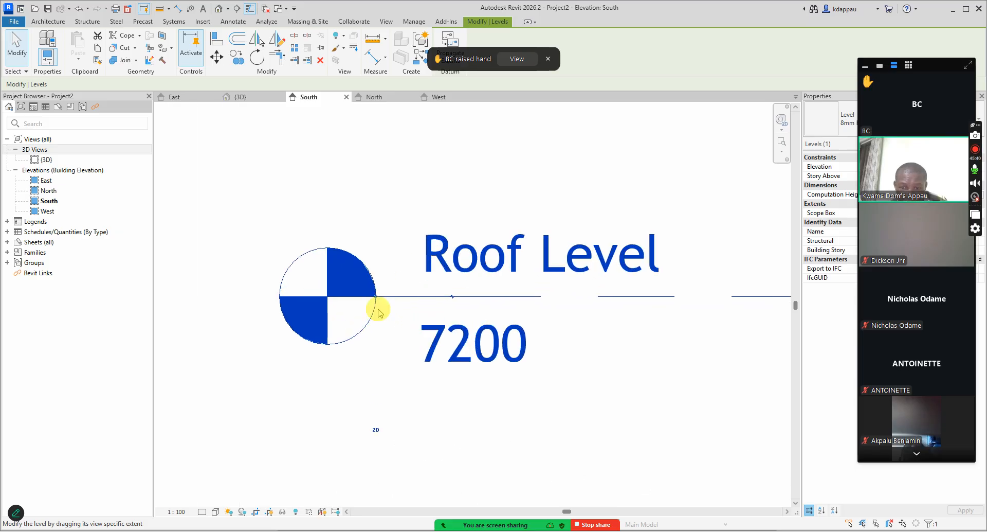
scroll(372, 284, "down", 5)
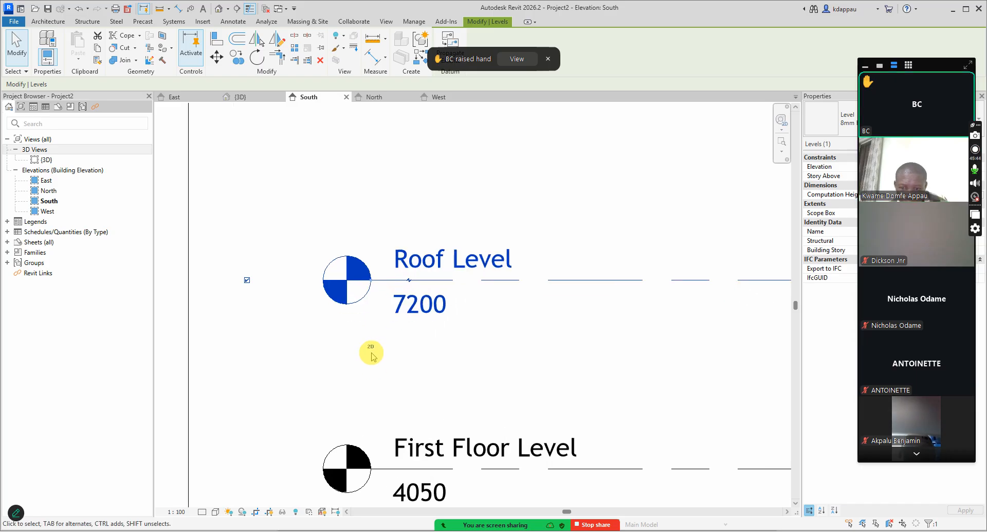
left_click(370, 346)
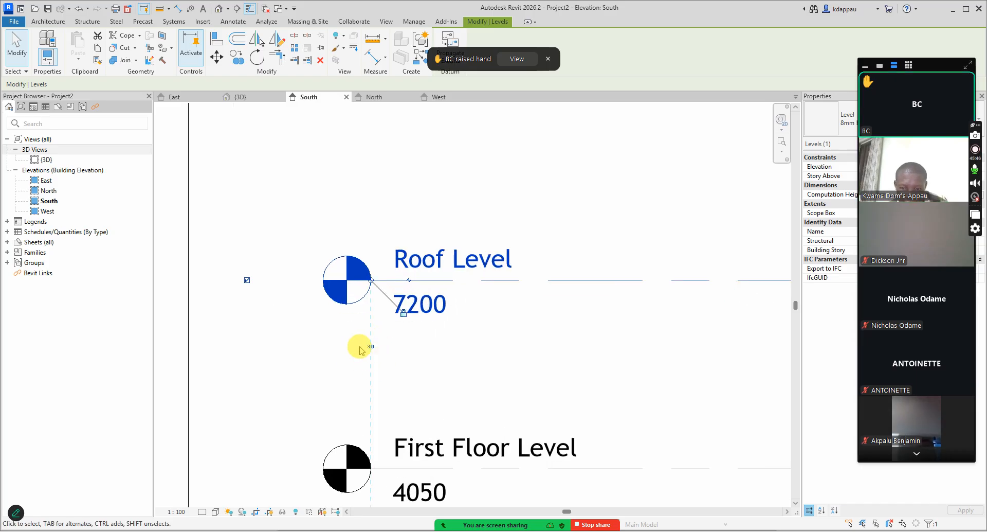
scroll(363, 280, "up", 4)
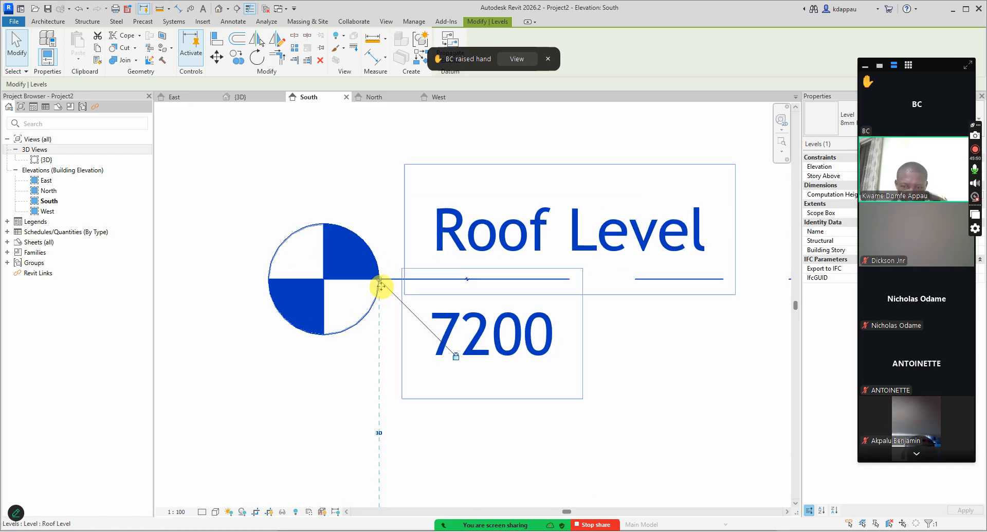
scroll(381, 360, "down", 4)
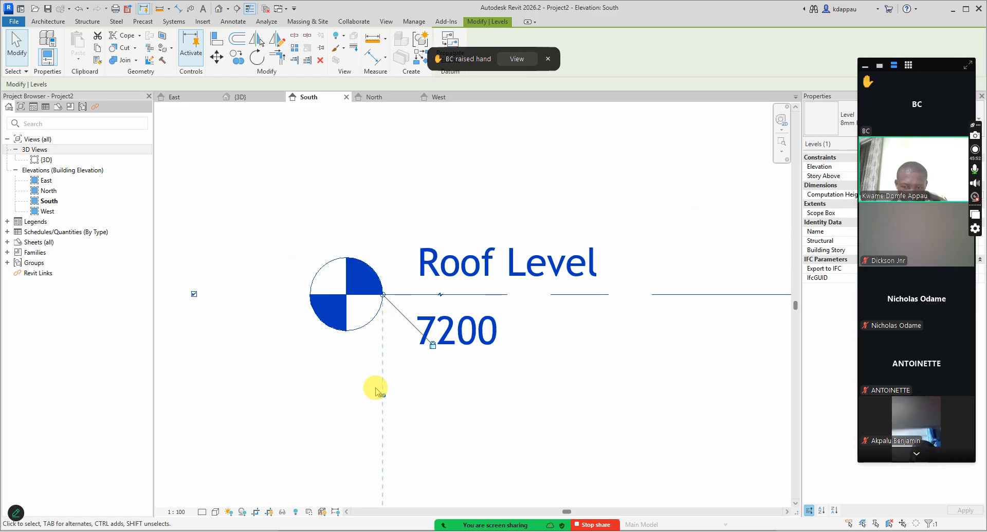
left_click(381, 390)
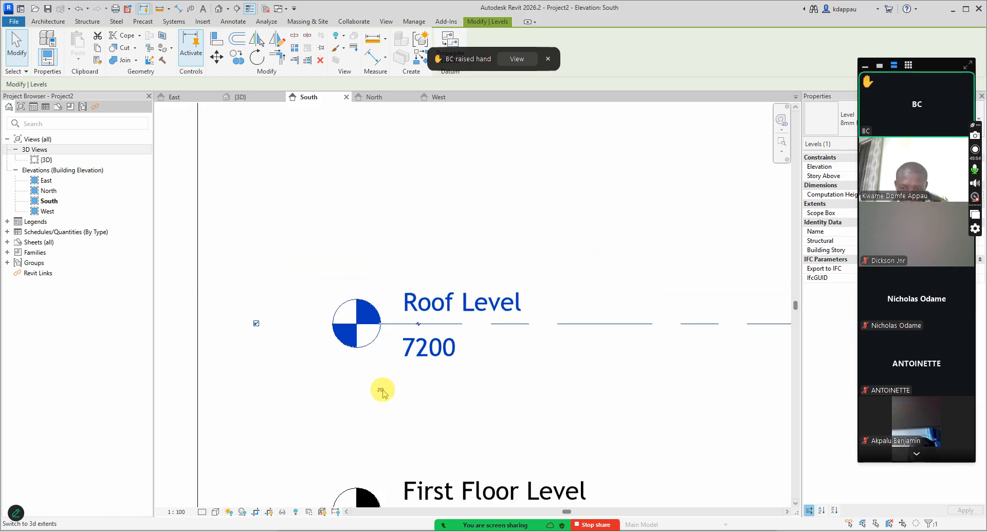
left_click(381, 391)
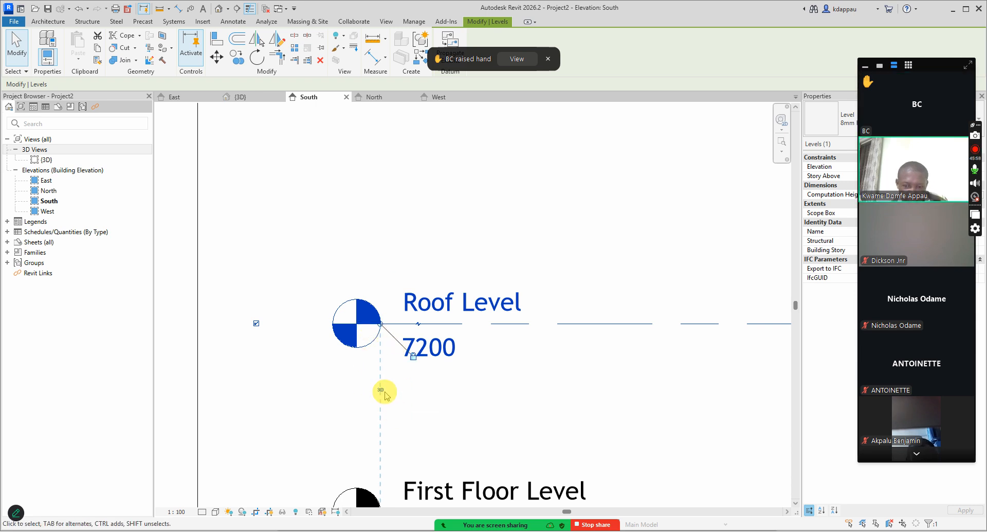
left_click(381, 390)
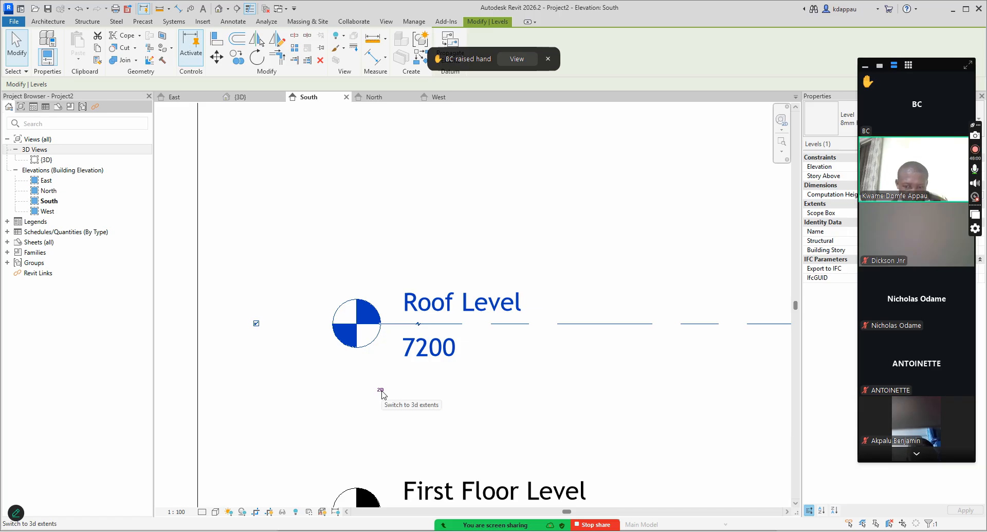
scroll(391, 363, "down", 2)
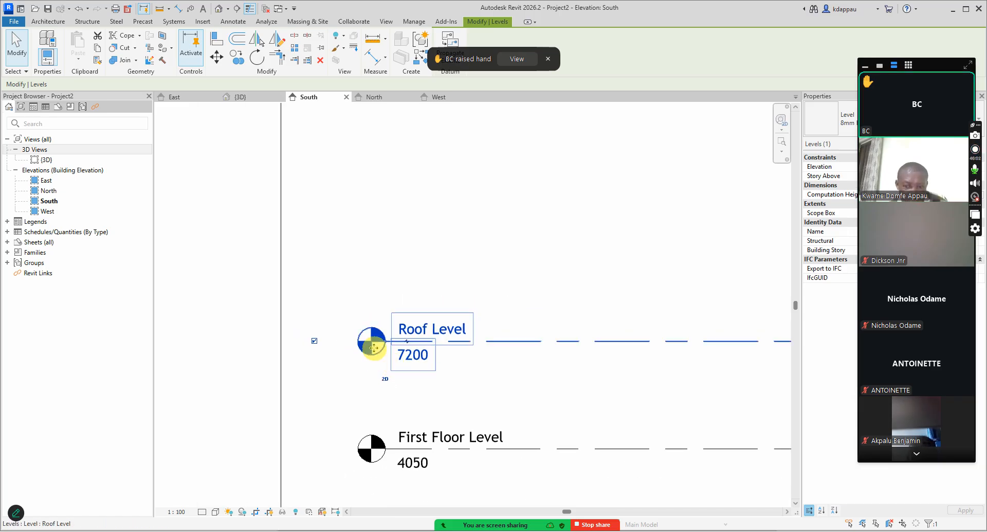
Extend Roof Level's left end outward past the other levels and bring it back into alignment with First Floor Level's end.
left_click_drag(387, 346, 324, 341)
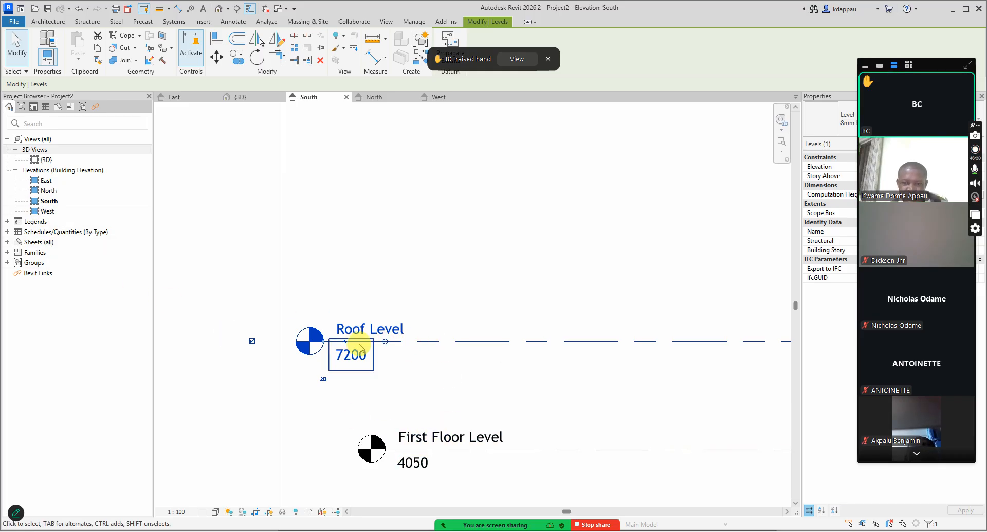
left_click_drag(324, 345, 306, 342)
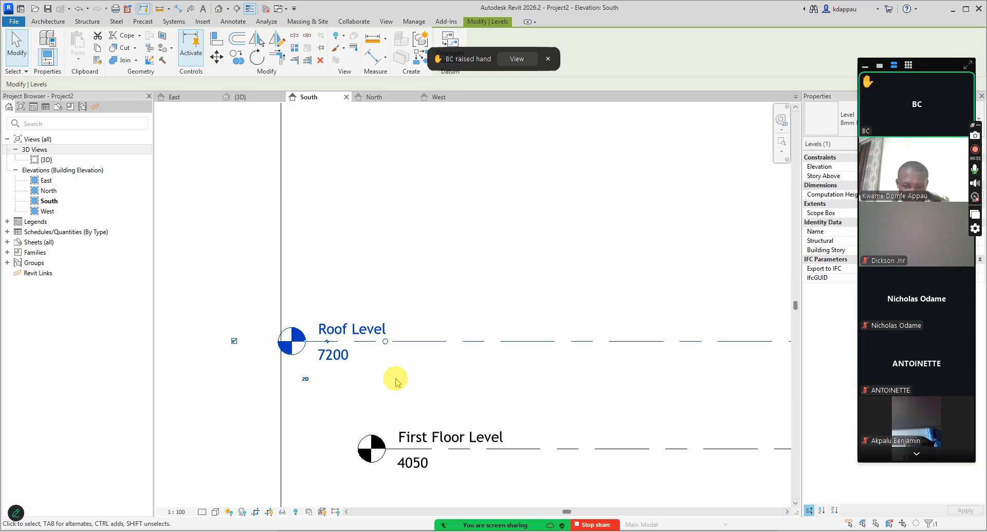
left_click_drag(305, 346, 385, 341)
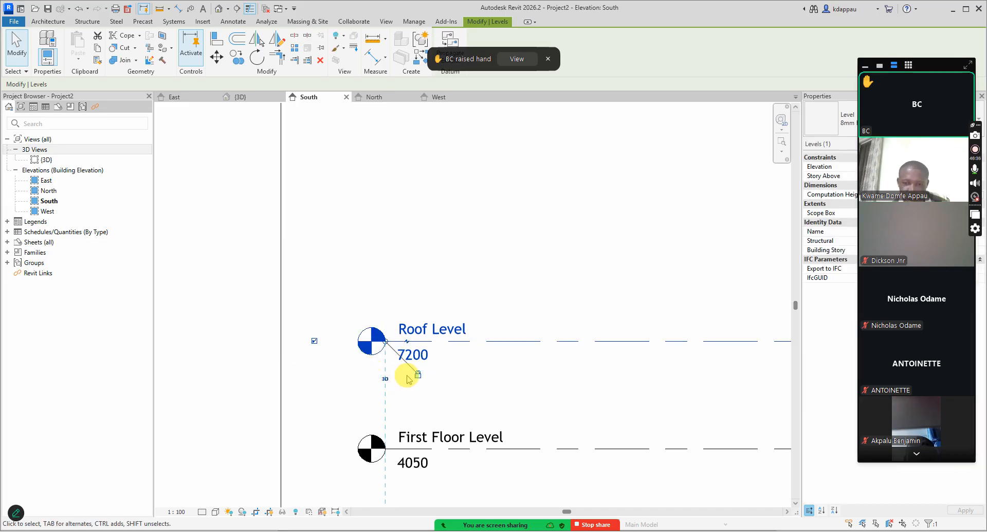
left_click(390, 284)
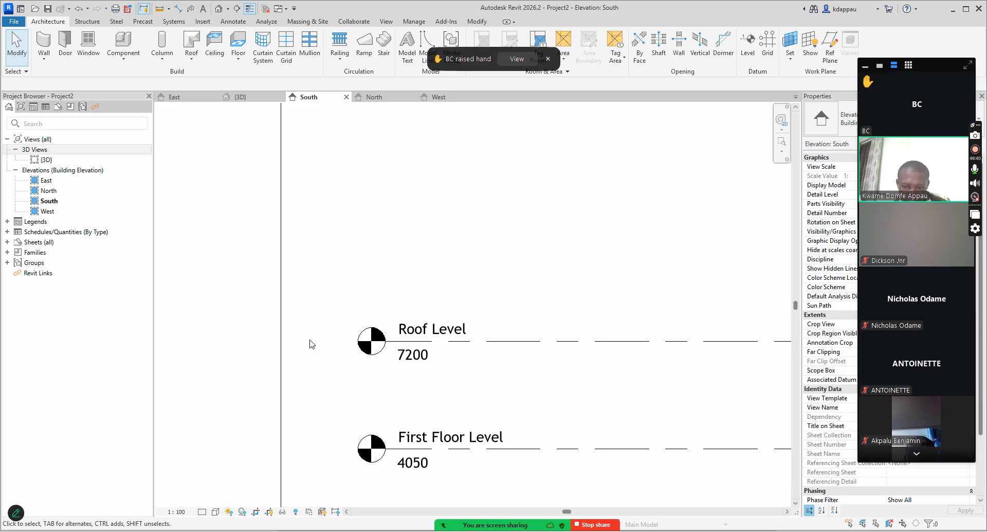
Minimize the Zoom participant video window and dismiss the raised-hand notification covering the ribbon.
scroll(310, 344, "down", 5)
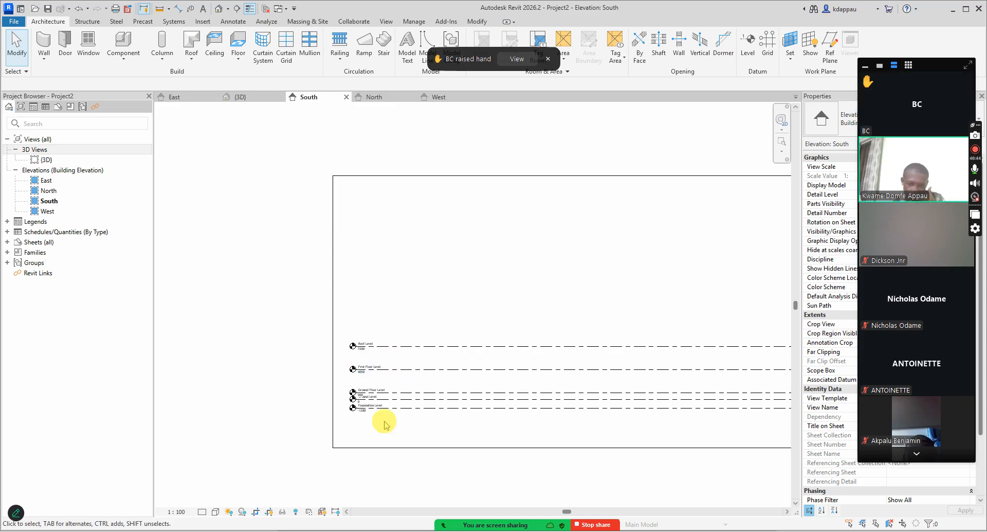
scroll(375, 412, "up", 2)
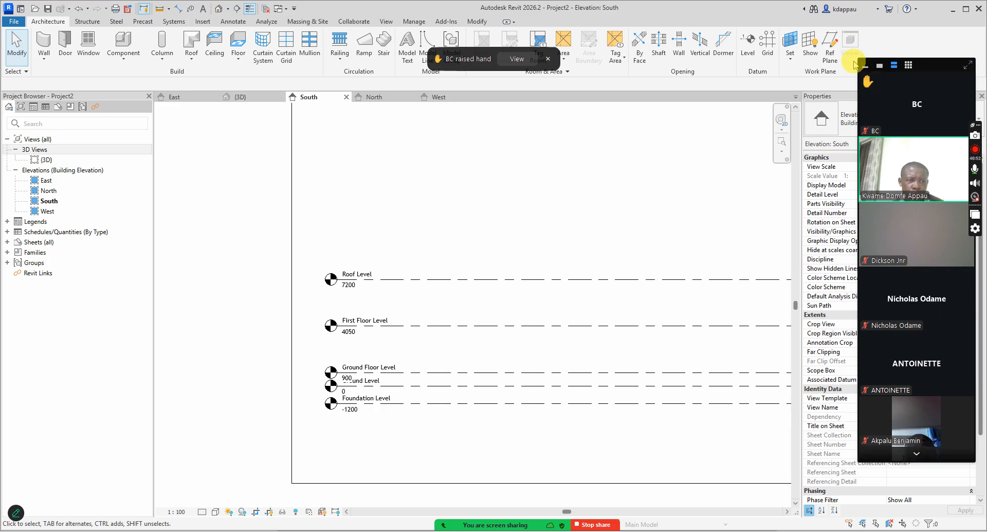
left_click(866, 68)
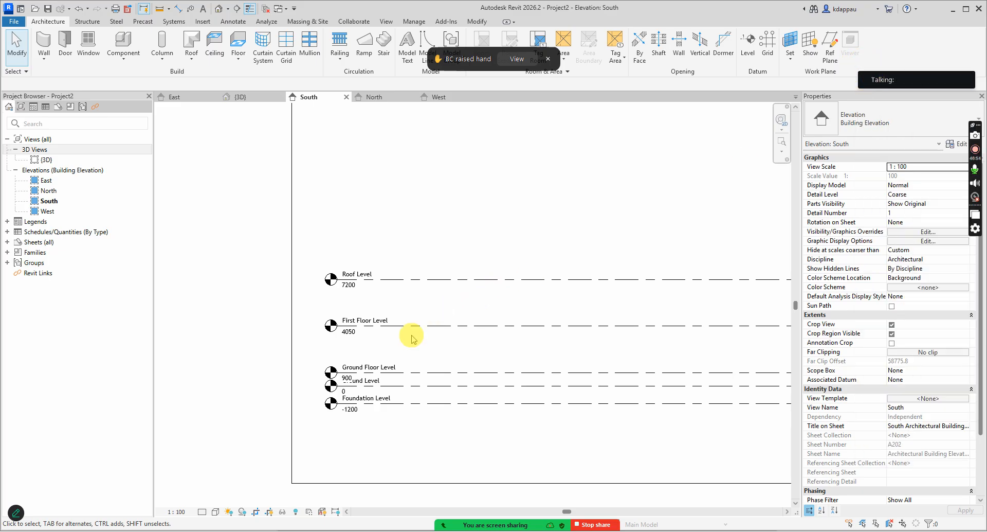
scroll(358, 396, "up", 2)
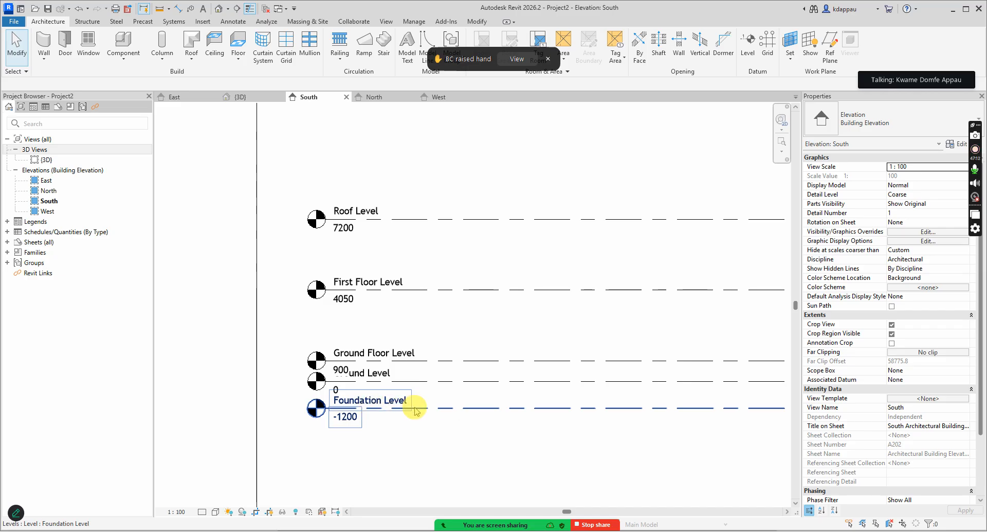
left_click(386, 22)
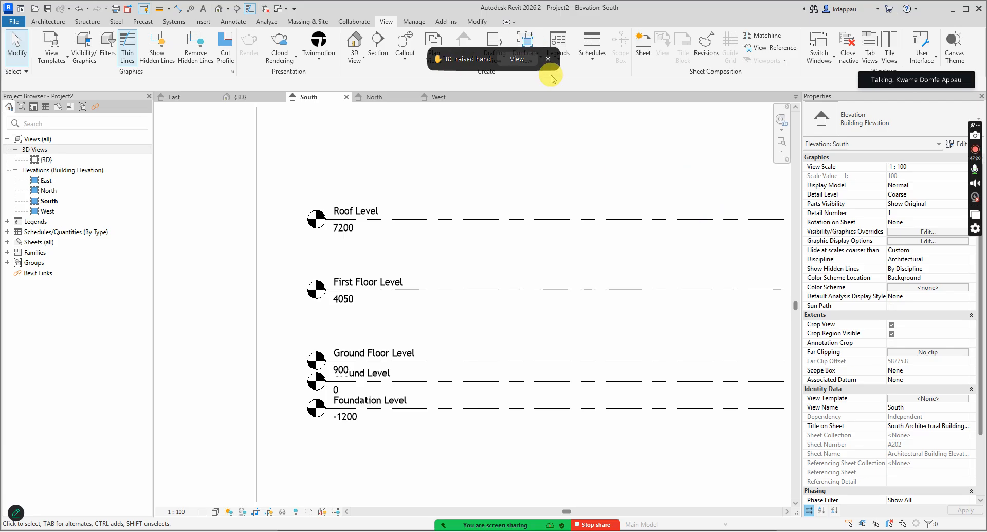
left_click(549, 59)
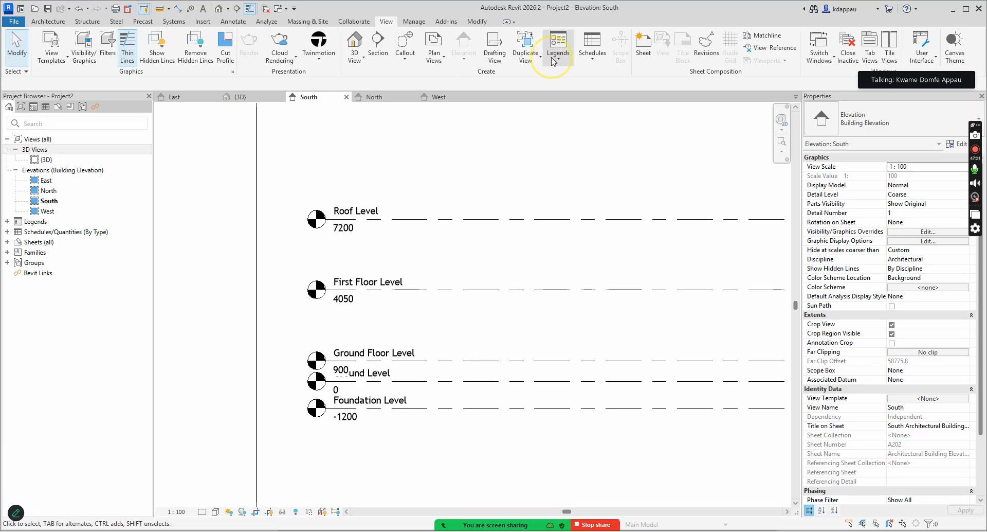
Create a structural plan view for Foundation Level and expand the Structural Plans group among the project views.
left_click(434, 54)
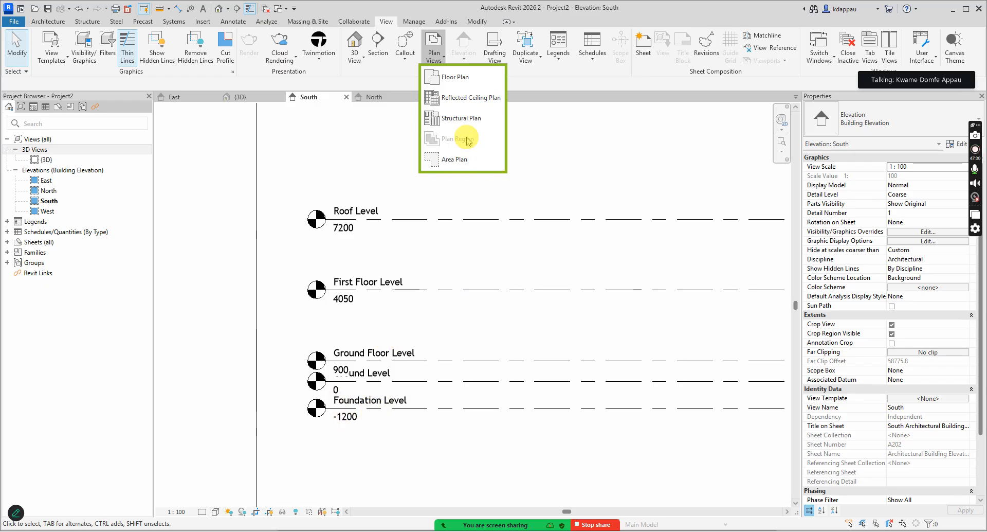
left_click(455, 119)
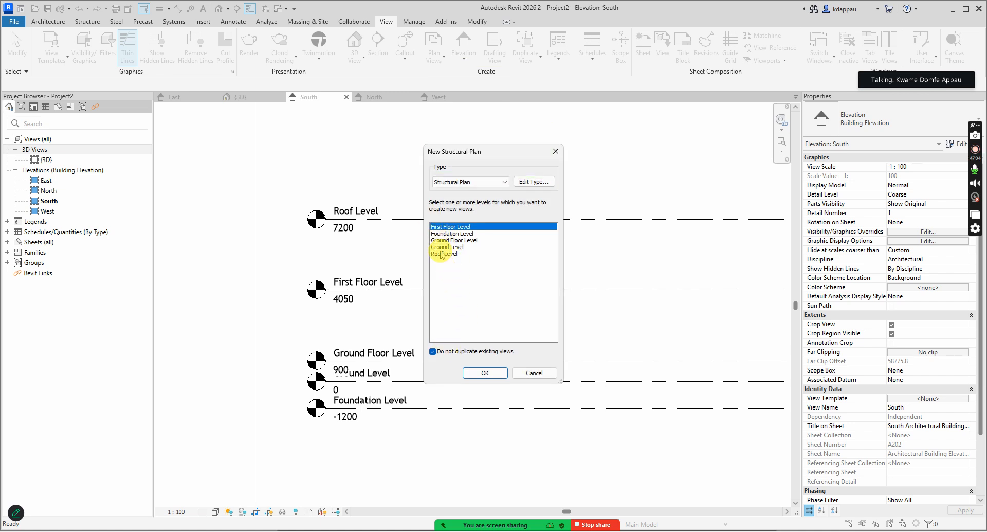
left_click(447, 234)
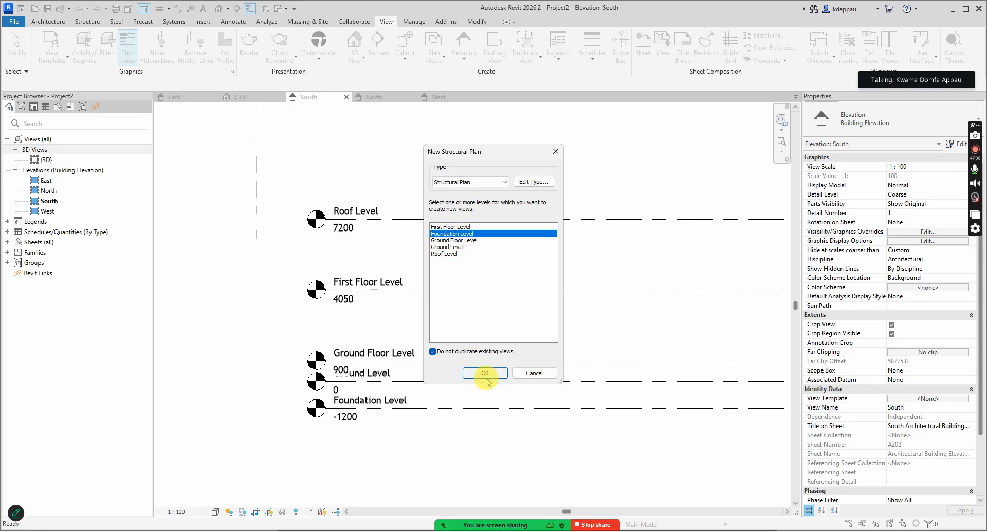
left_click(486, 373)
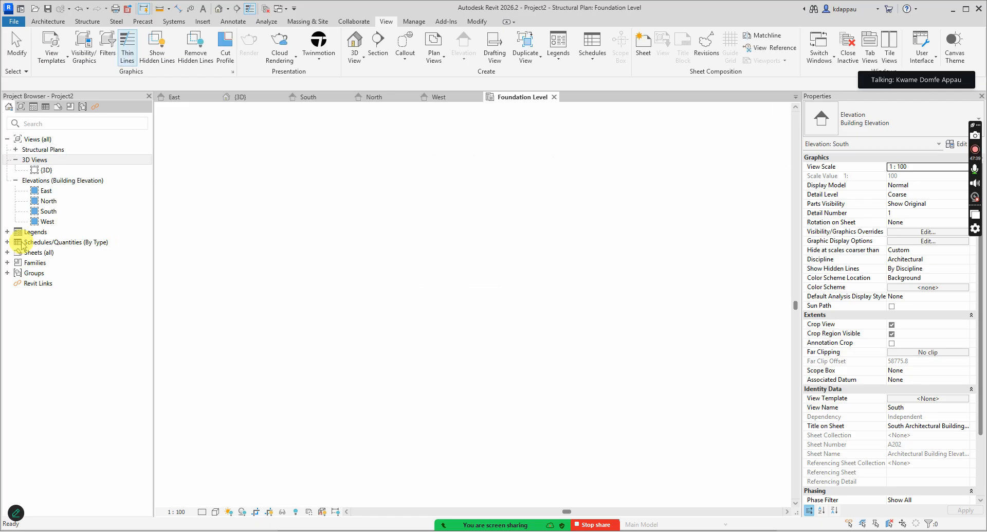
left_click(16, 150)
left_click(16, 149)
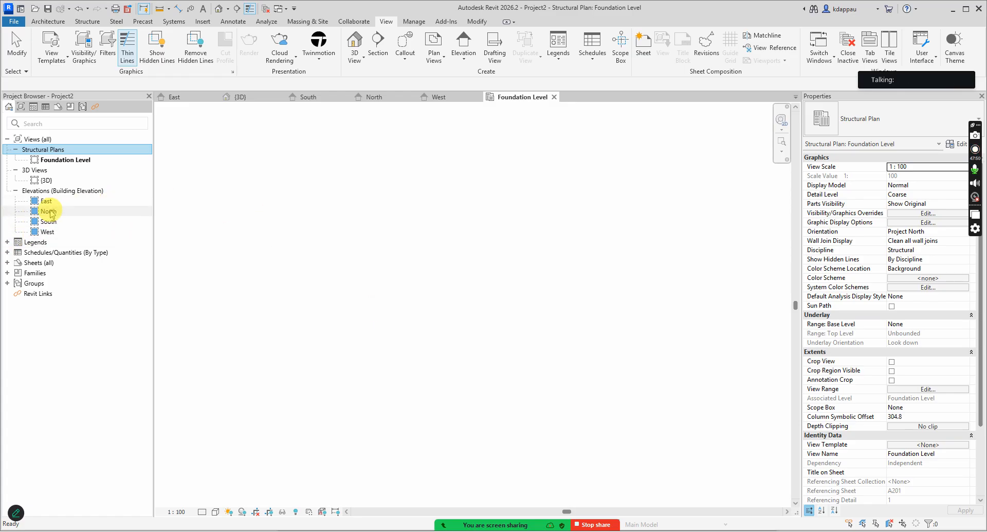
Open the South elevation and examine the levels from Foundation Level up to Roof Level.
double_click(48, 221)
scroll(372, 388, "up", 6)
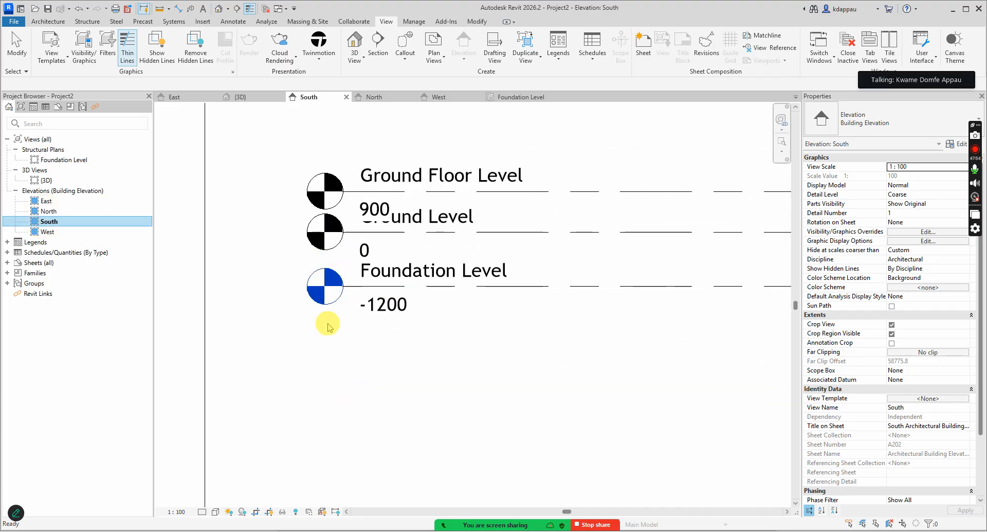
scroll(383, 329, "down", 1)
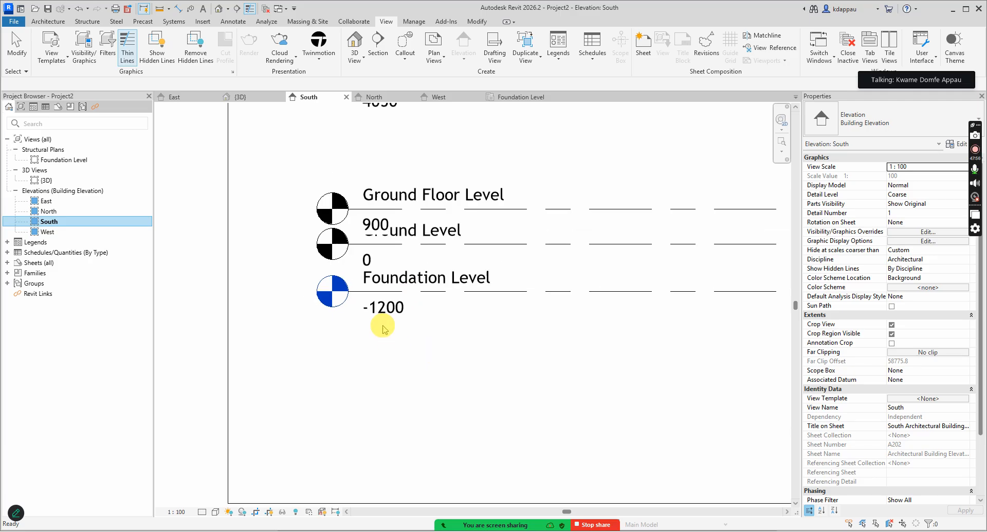
scroll(383, 329, "down", 3)
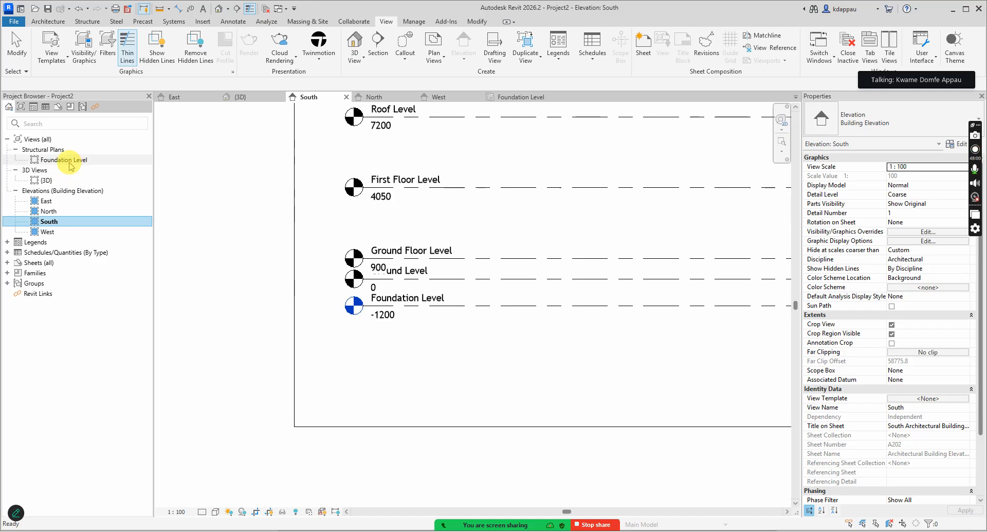
scroll(390, 298, "down", 2)
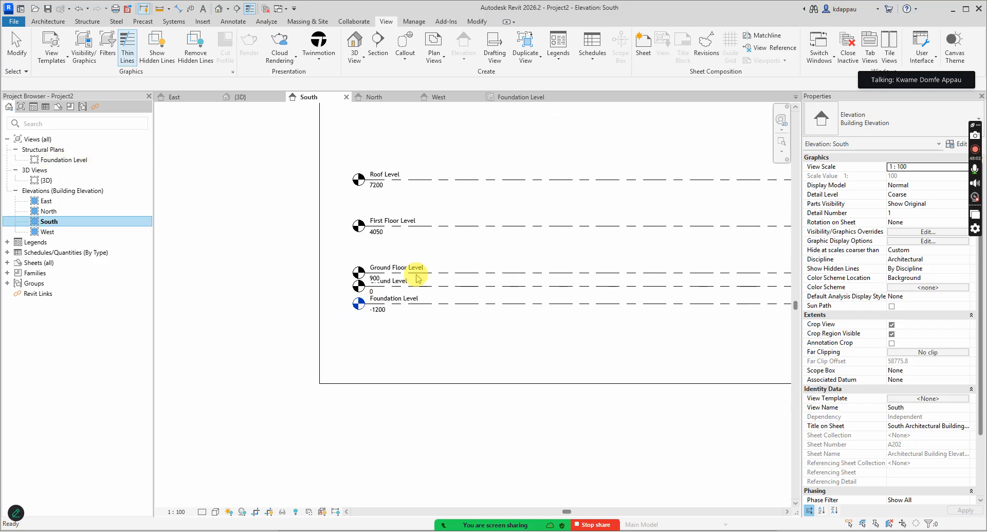
scroll(402, 206, "up", 2)
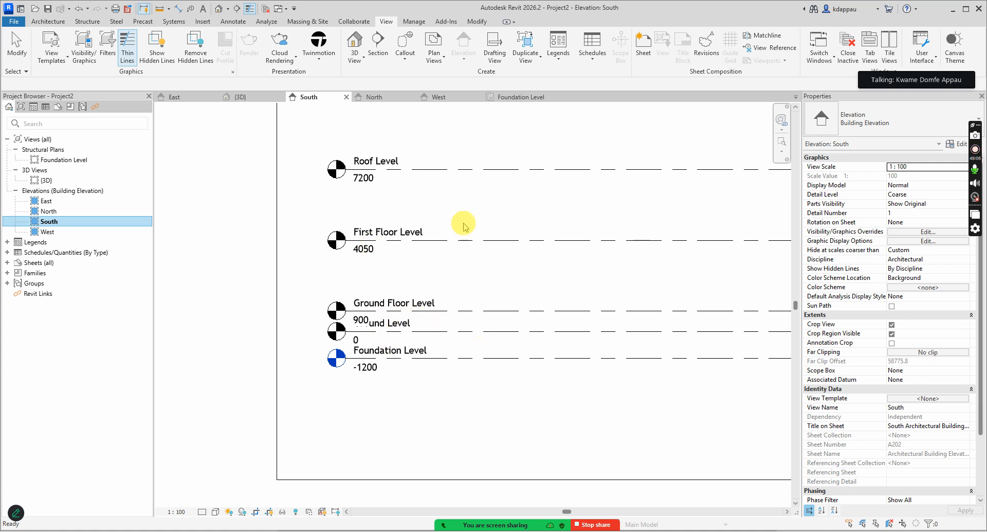
scroll(450, 297, "down", 1)
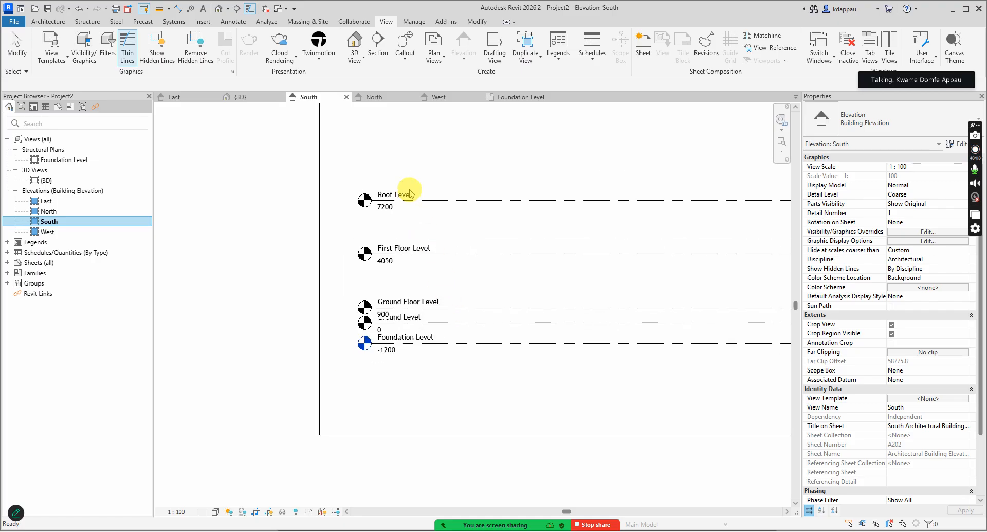
Create architectural floor plans for First Floor Level, Ground Floor Level, Ground Level and Roof Level, and expand the Floor Plans group among the project views.
left_click(438, 58)
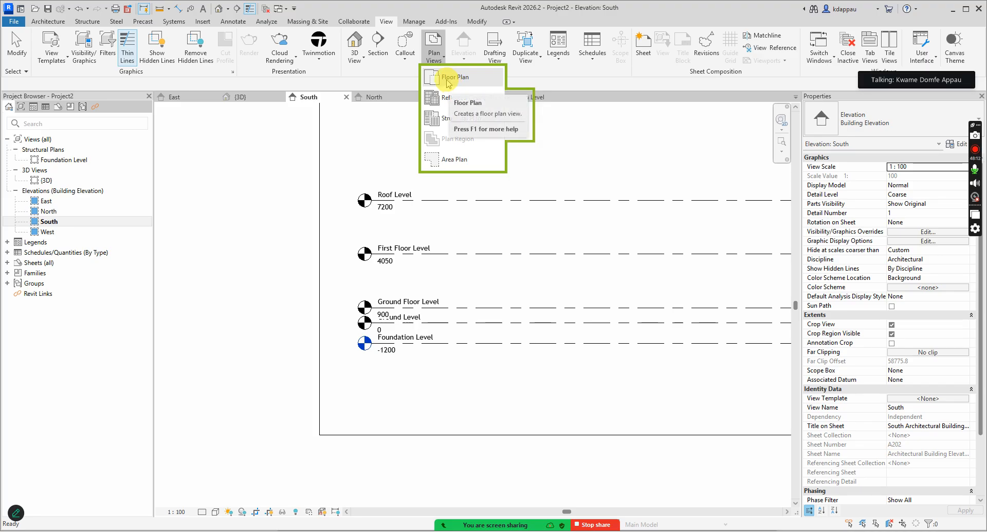
left_click(465, 78)
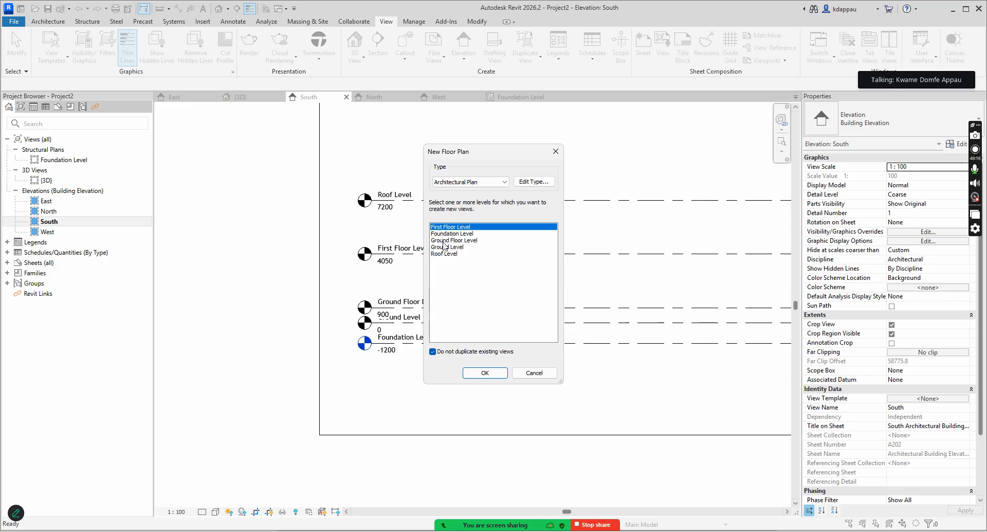
left_click(451, 240, "ctrl")
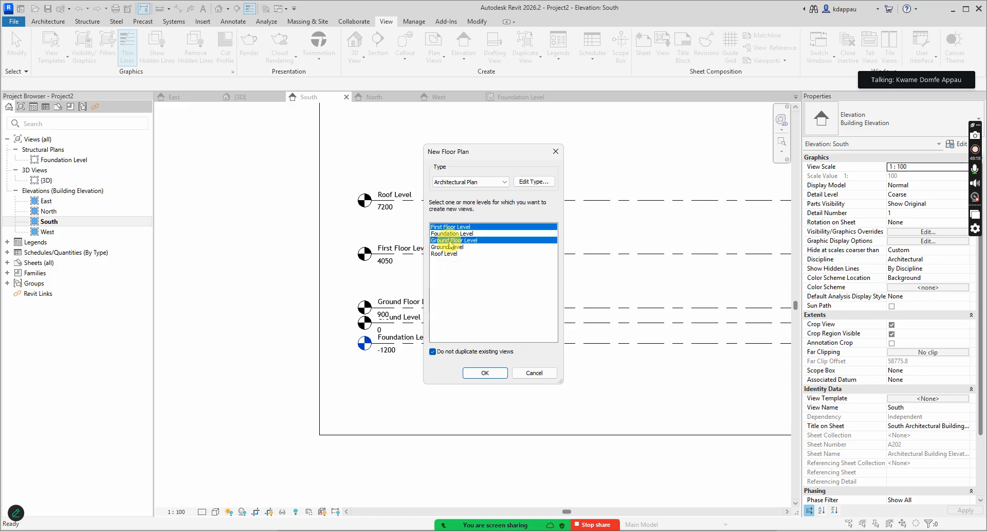
left_click(443, 253, "ctrl")
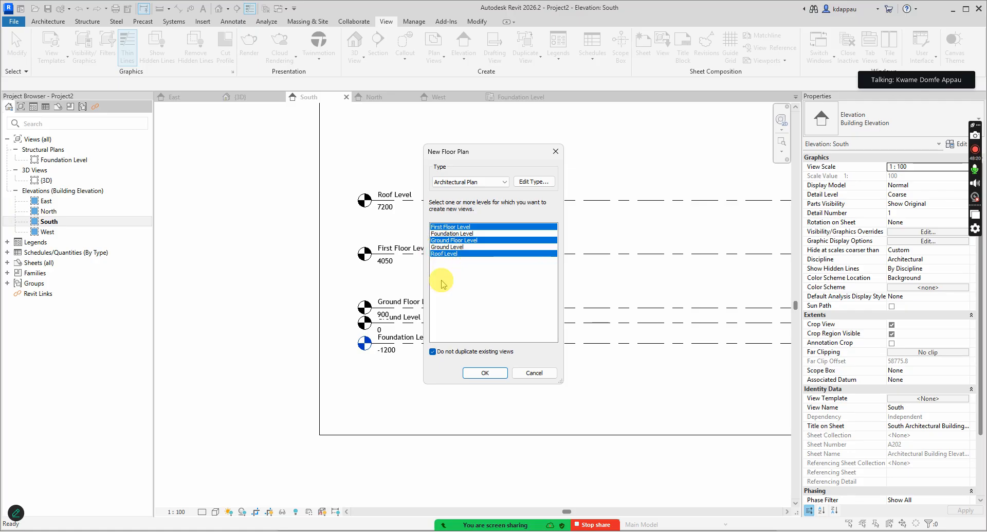
left_click(441, 247, "ctrl")
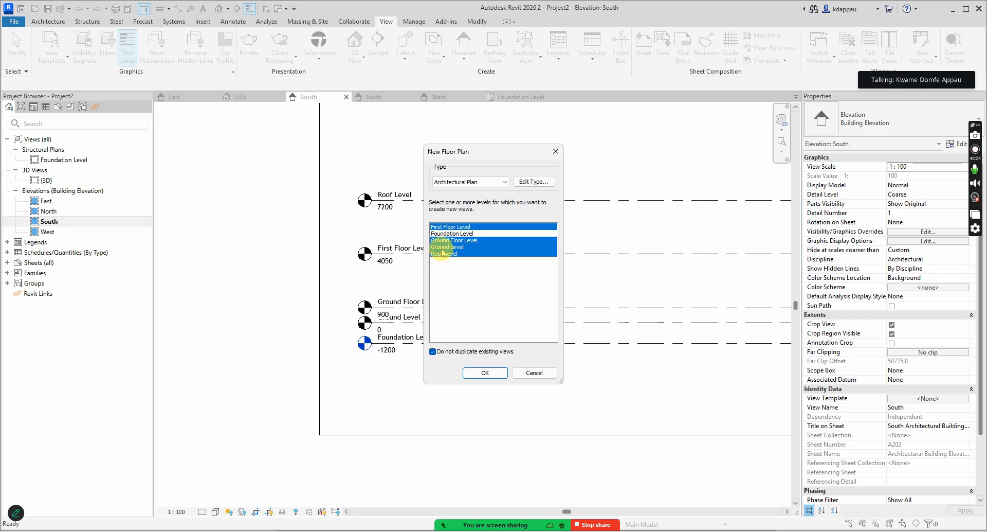
left_click(444, 253, "ctrl")
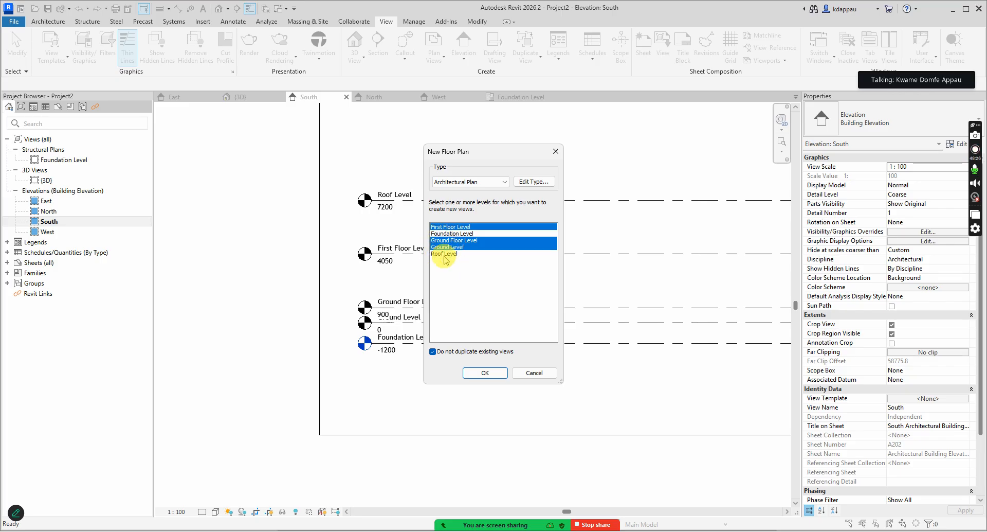
left_click(445, 255, "ctrl")
left_click(442, 241, "ctrl")
left_click(443, 248, "ctrl")
left_click(443, 253, "ctrl")
left_click(443, 240, "ctrl")
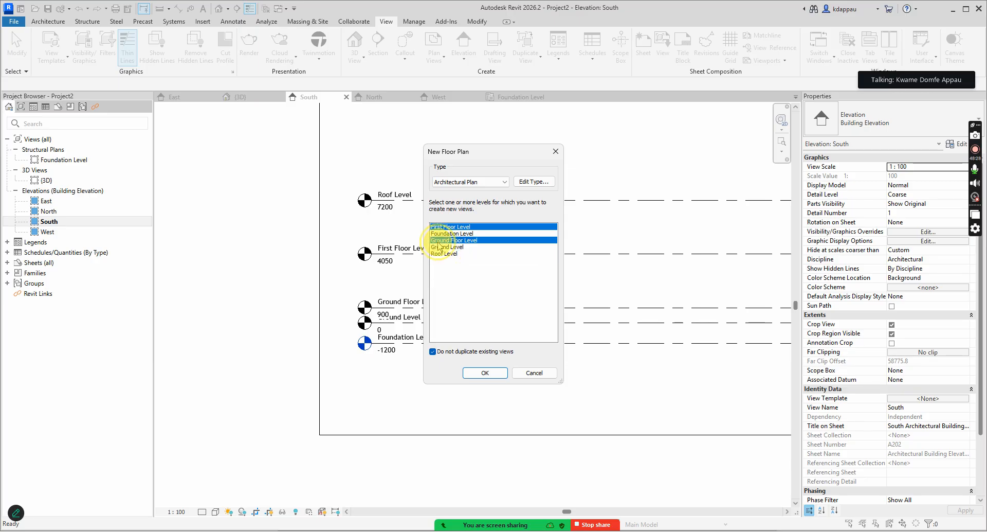
left_click(442, 227, "ctrl")
left_click(442, 240, "ctrl")
left_click(443, 248, "ctrl")
left_click(443, 254, "ctrl")
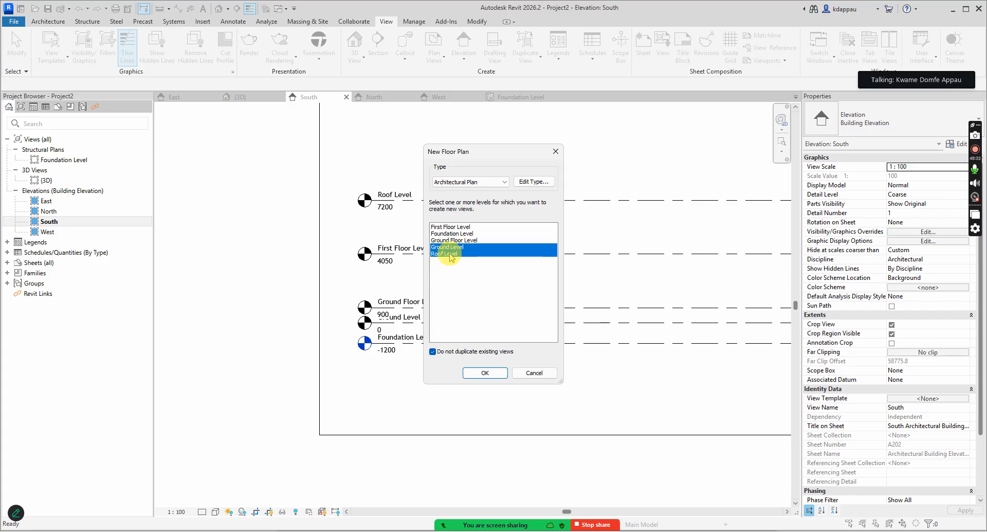
left_click(442, 240, "ctrl")
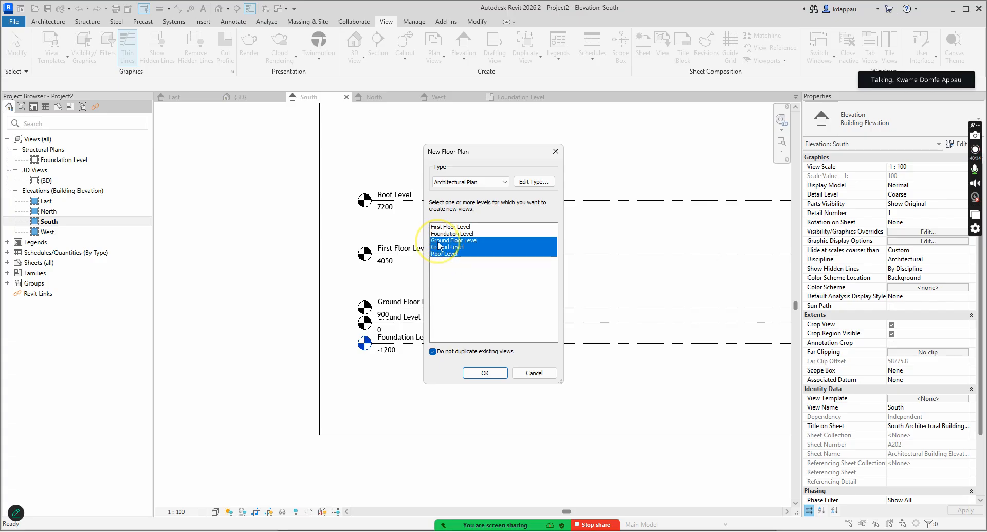
left_click(442, 227, "ctrl")
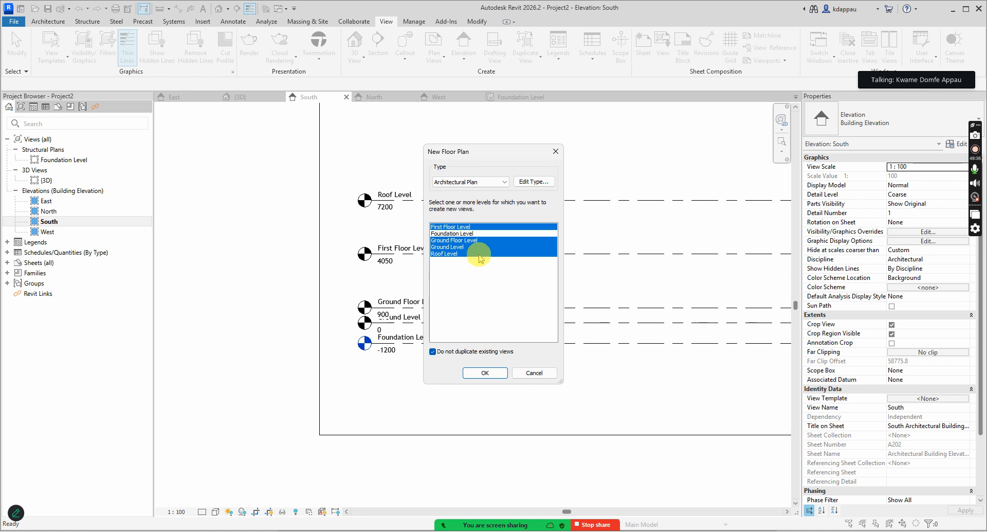
left_click(485, 373)
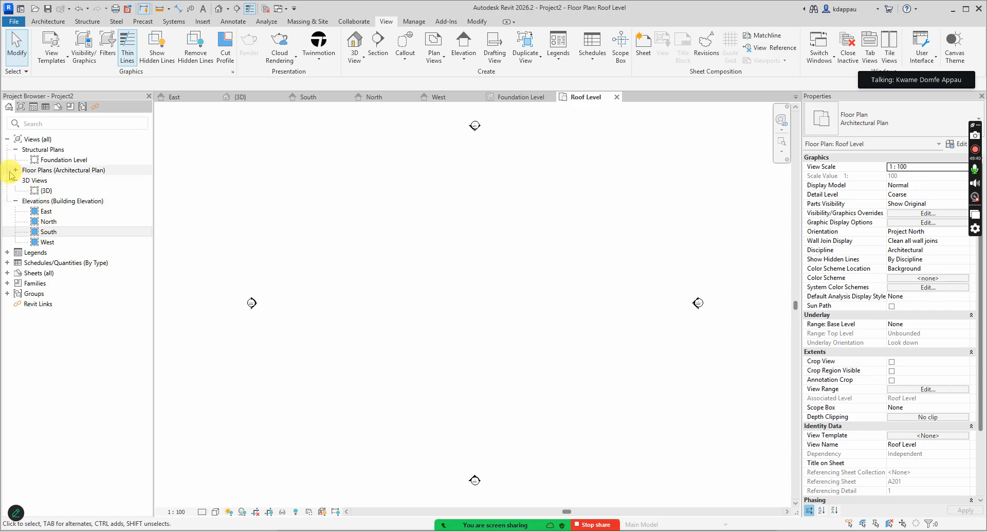
left_click(16, 170)
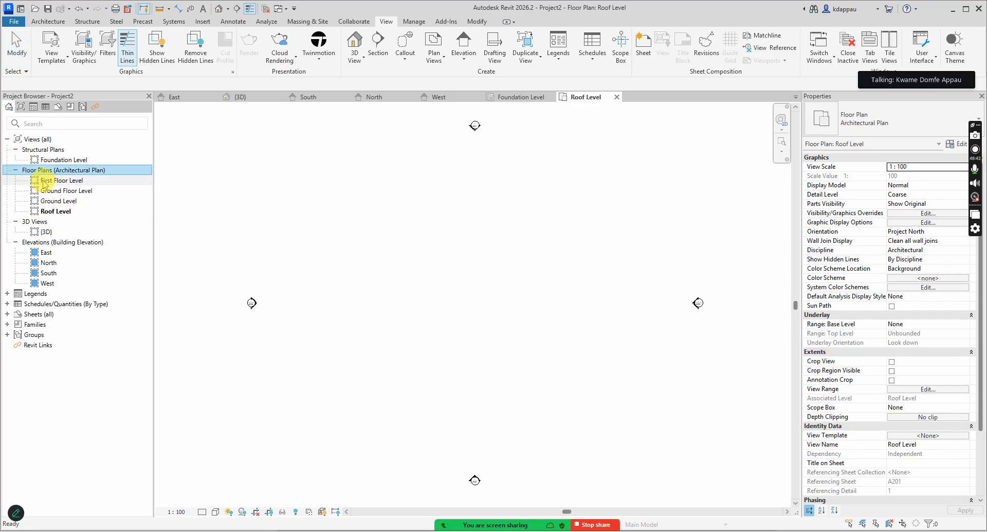
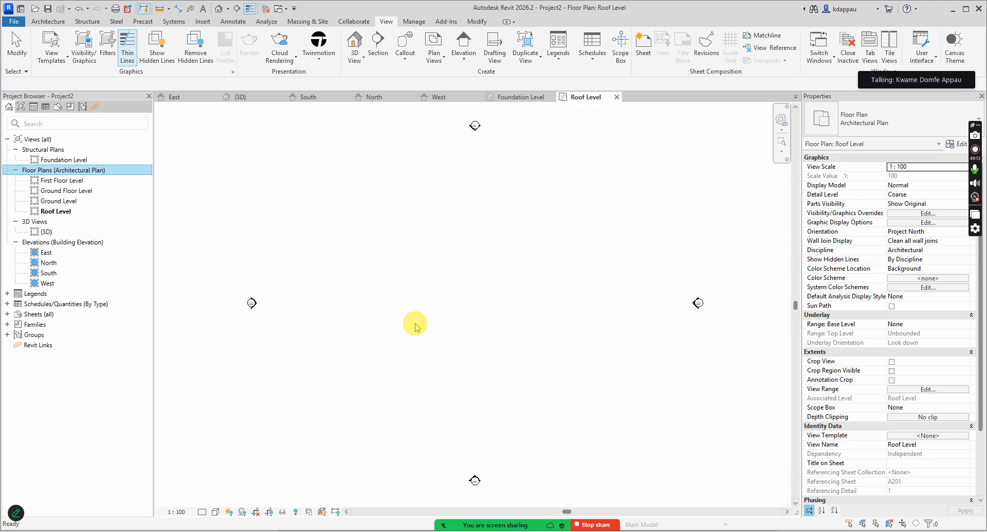
scroll(391, 328, "down", 2)
scroll(388, 334, "up", 1)
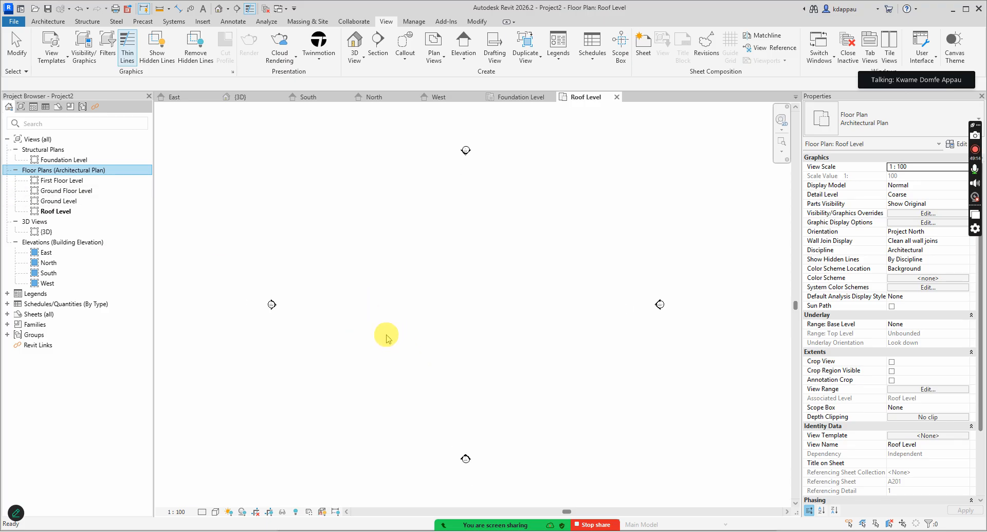
scroll(386, 335, "down", 1)
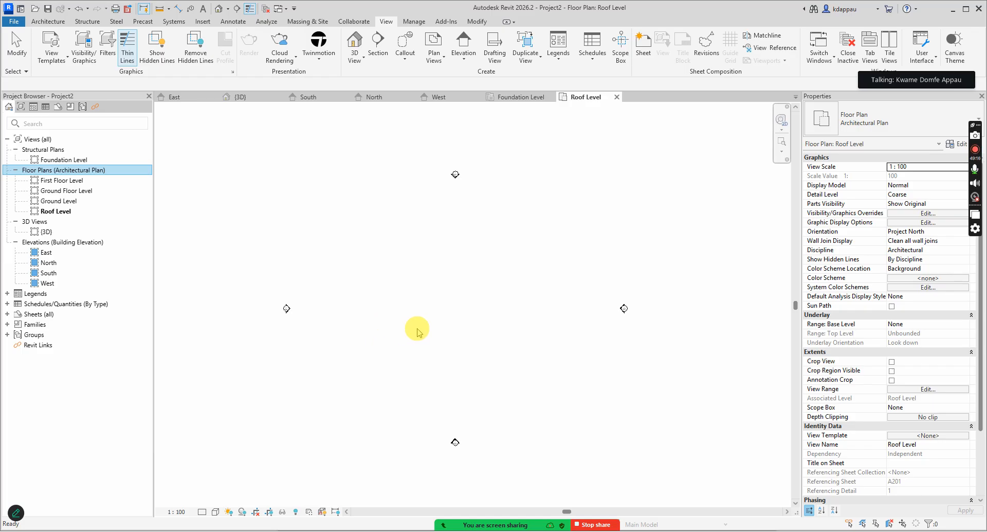
scroll(468, 350, "up", 1)
left_click(464, 339)
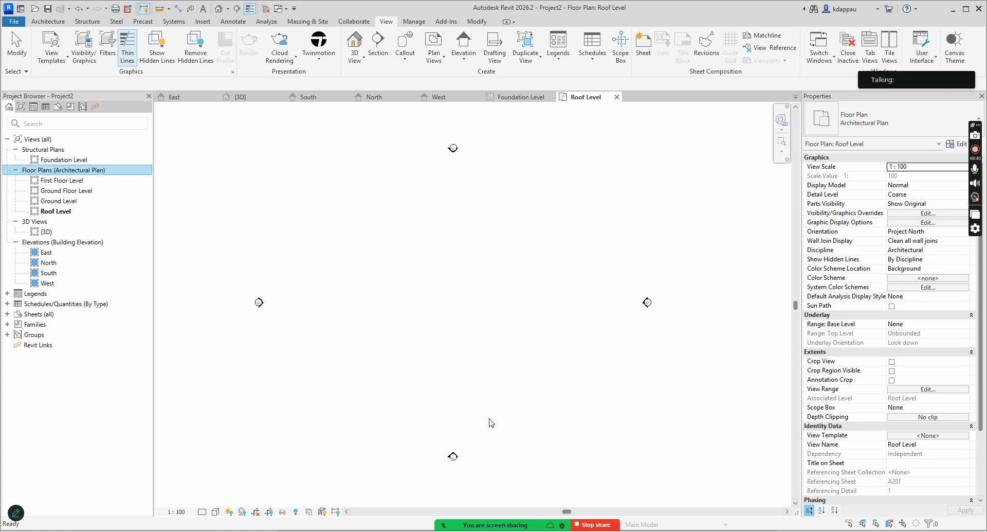
mouse_move(447, 527)
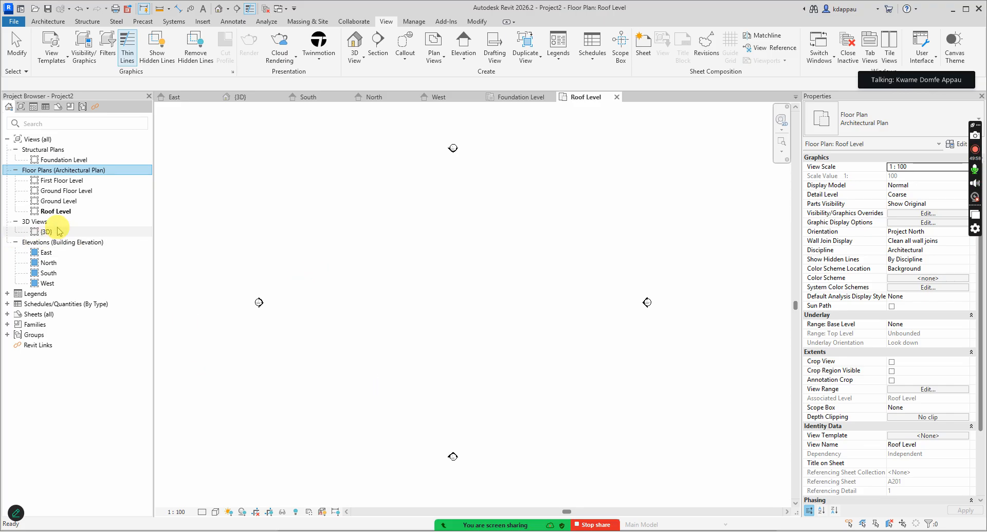
Open the default 3D view and examine how the levels from Foundation Level to Roof Level are stacked.
left_click(354, 42)
scroll(331, 314, "up", 6)
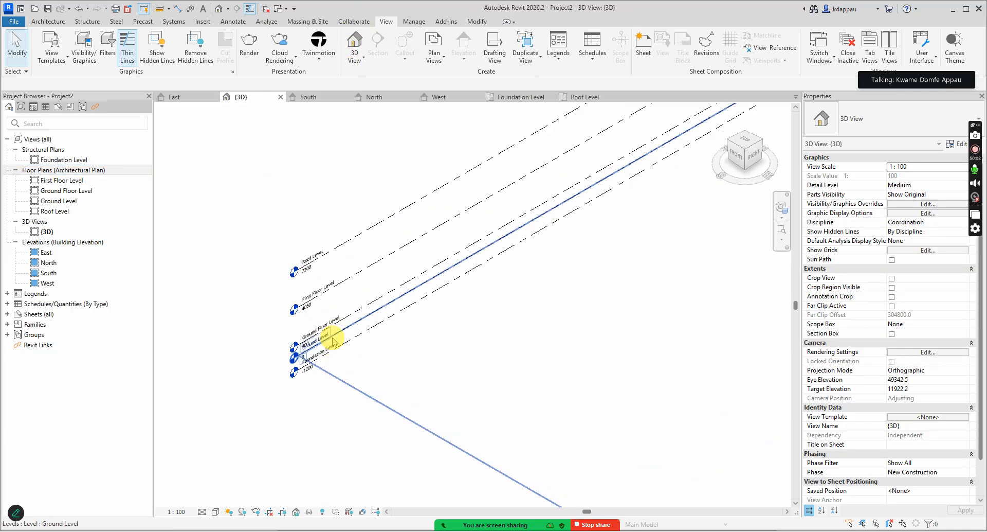
scroll(324, 214, "down", 3)
scroll(309, 260, "up", 4)
scroll(315, 414, "down", 3)
scroll(315, 390, "up", 4)
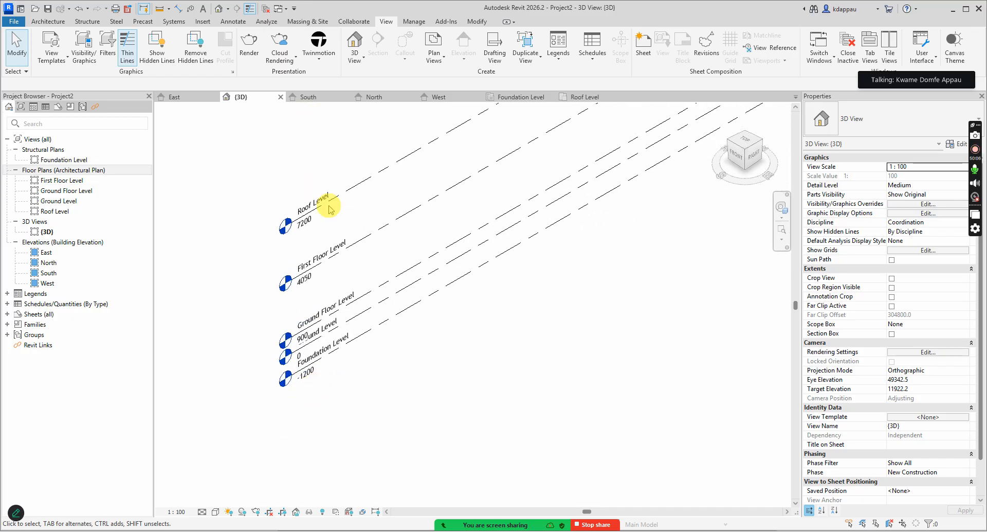
scroll(328, 269, "down", 3)
scroll(326, 199, "up", 3)
scroll(329, 432, "down", 2)
scroll(326, 302, "down", 2)
scroll(315, 313, "up", 1)
scroll(338, 358, "down", 2)
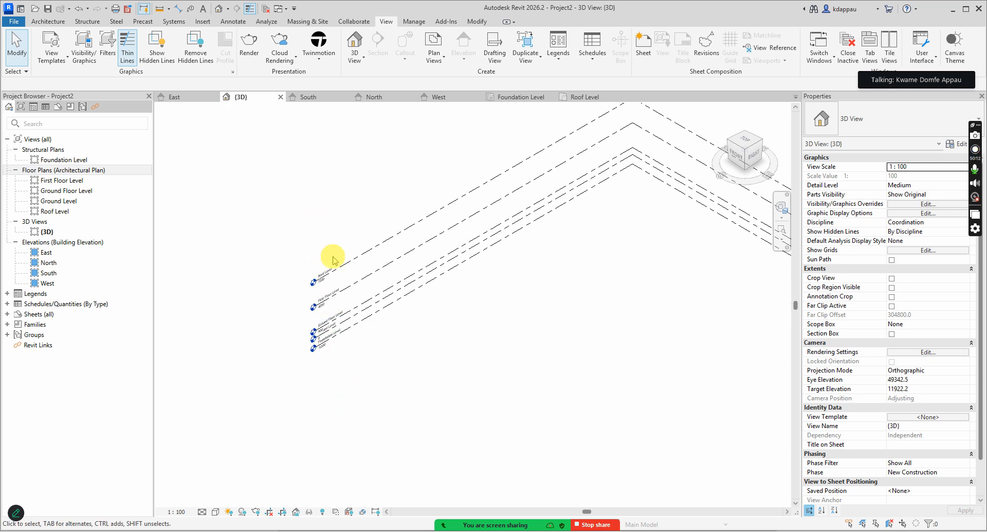
scroll(345, 324, "up", 3)
scroll(342, 319, "down", 5)
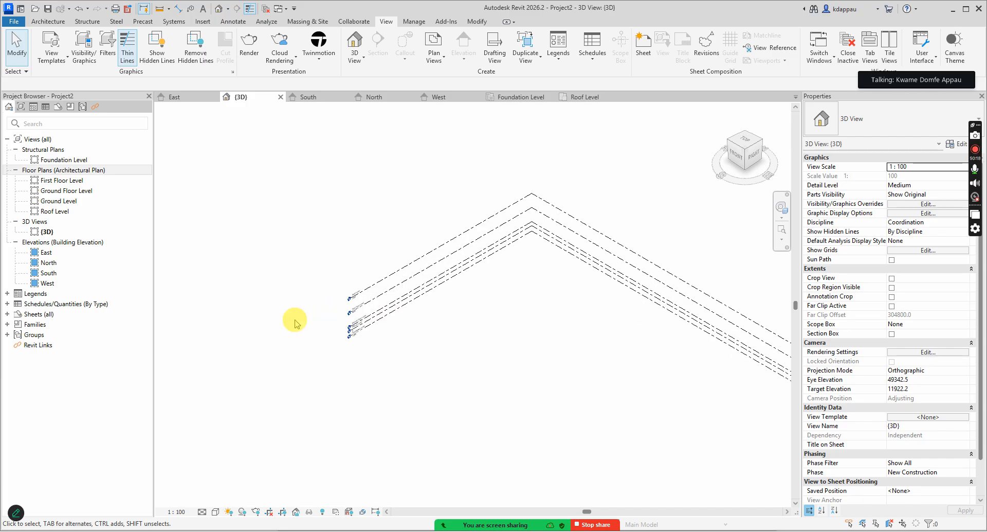
scroll(293, 331, "down", 2)
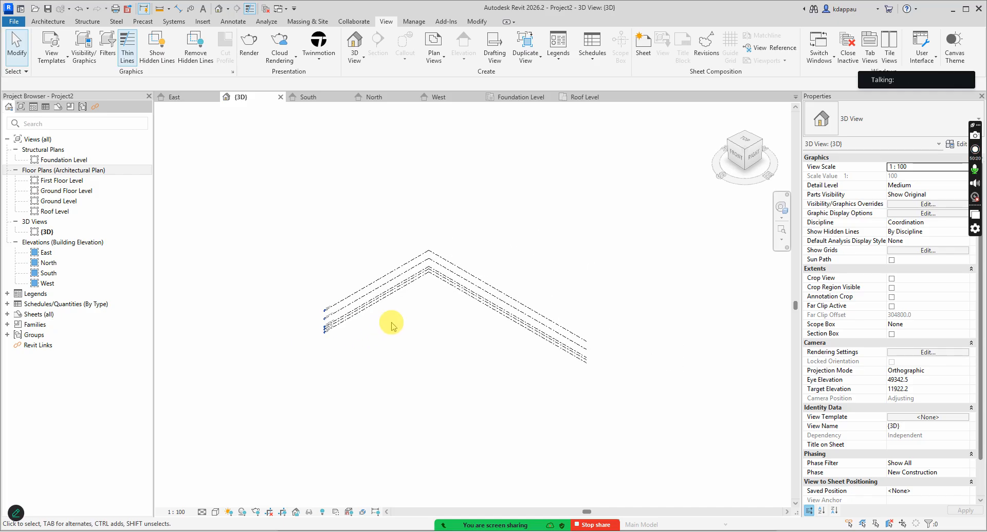
scroll(393, 323, "up", 1)
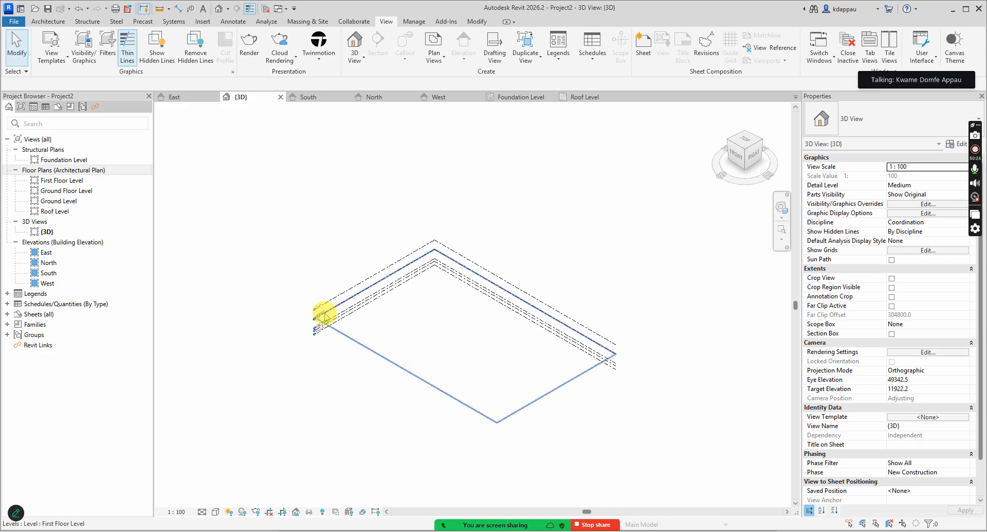
scroll(329, 309, "up", 1)
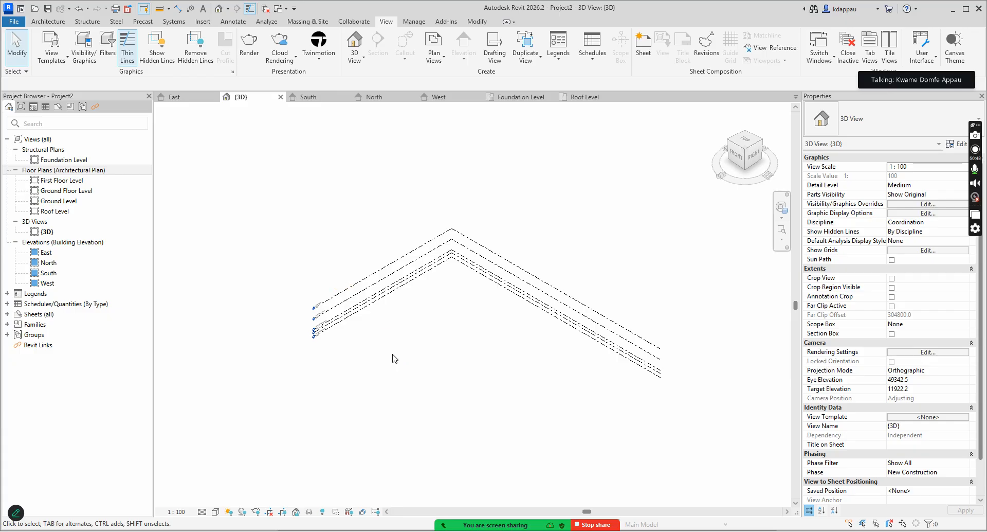
scroll(370, 331, "up", 2)
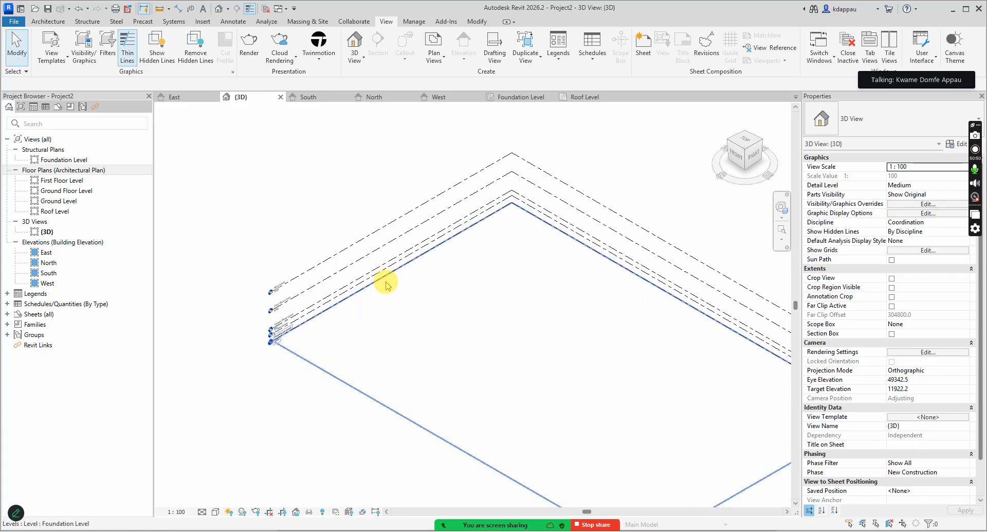
Open the Ground Floor Level floor plan and draw a straight horizontal Generic - 200mm architectural wall near the middle of the elevation markers.
double_click(58, 190)
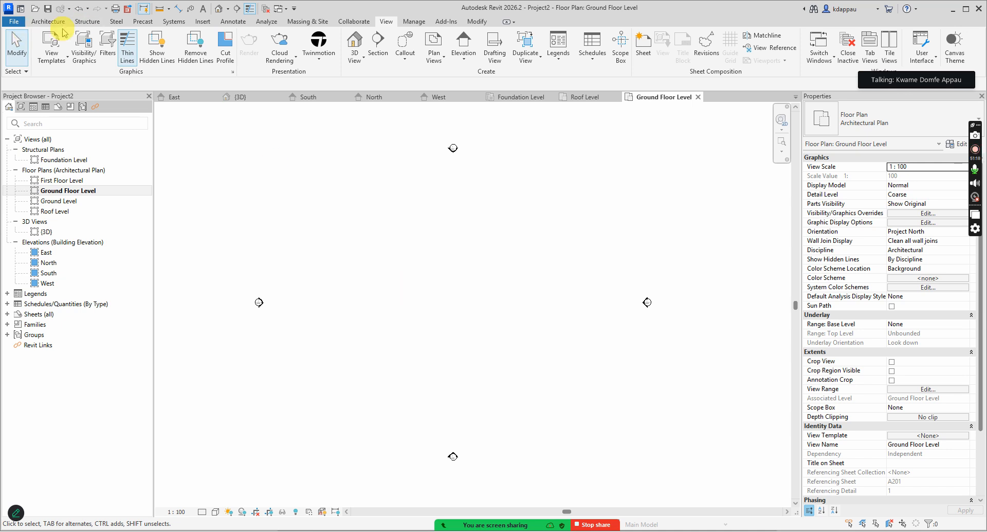
left_click(44, 23)
left_click(44, 62)
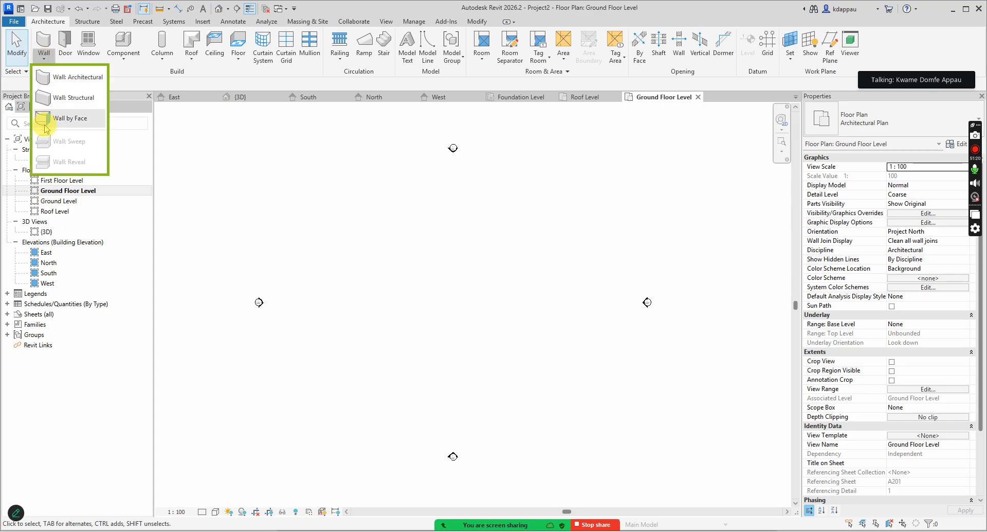
left_click(57, 76)
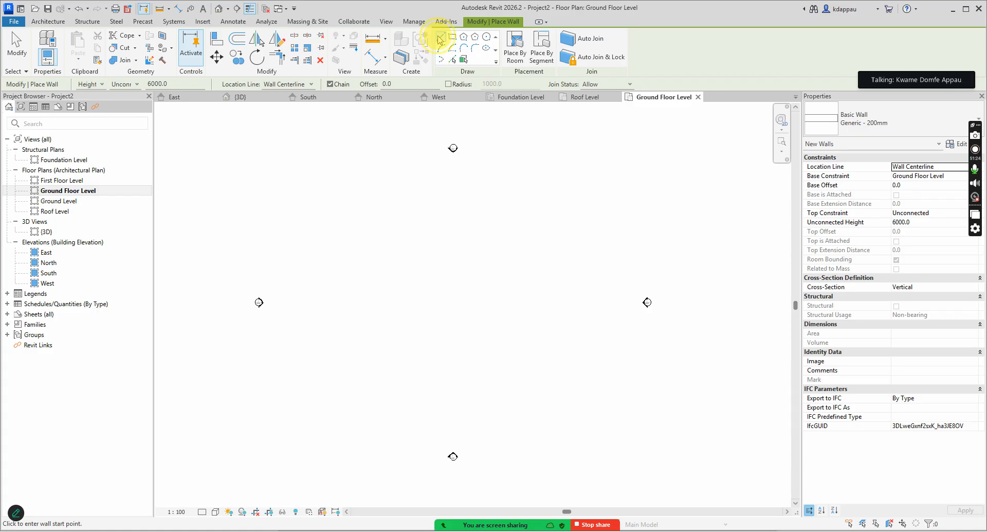
left_click(451, 256)
right_click(390, 190)
left_click(412, 195)
Draw a downward-bulging Generic - 200mm arc wall with a radius of about 9300 mm below the straight wall.
left_click(443, 49)
scroll(383, 309, "up", 2)
left_click(365, 286)
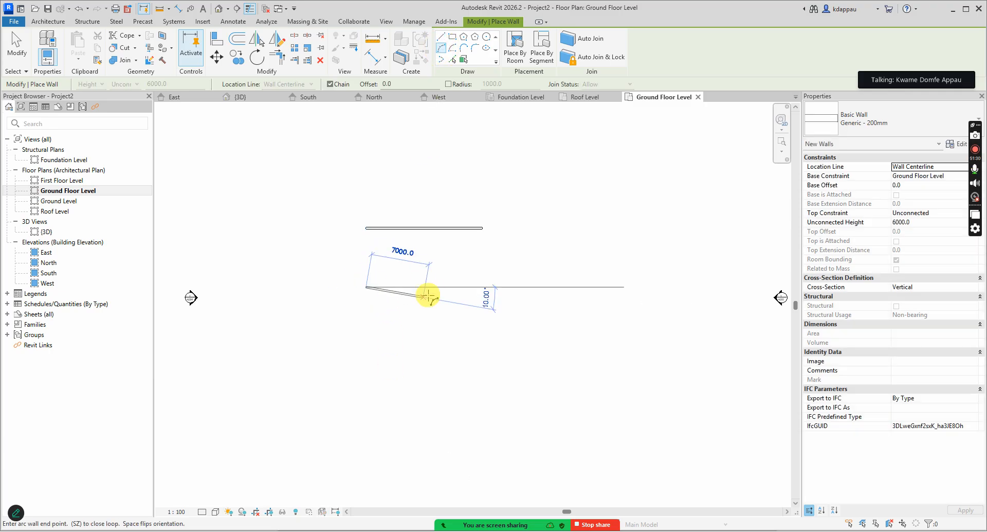
left_click(481, 284)
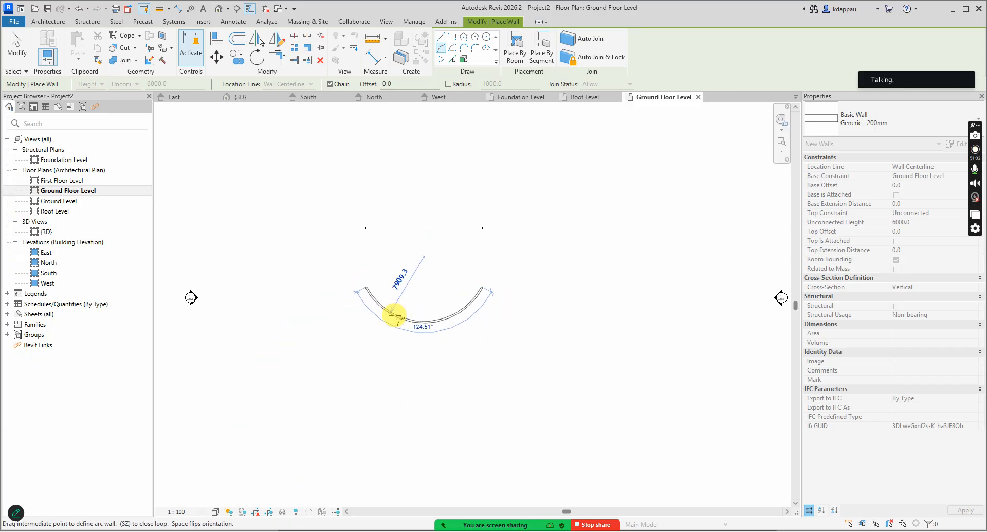
left_click(406, 312)
right_click(411, 184)
left_click(444, 188)
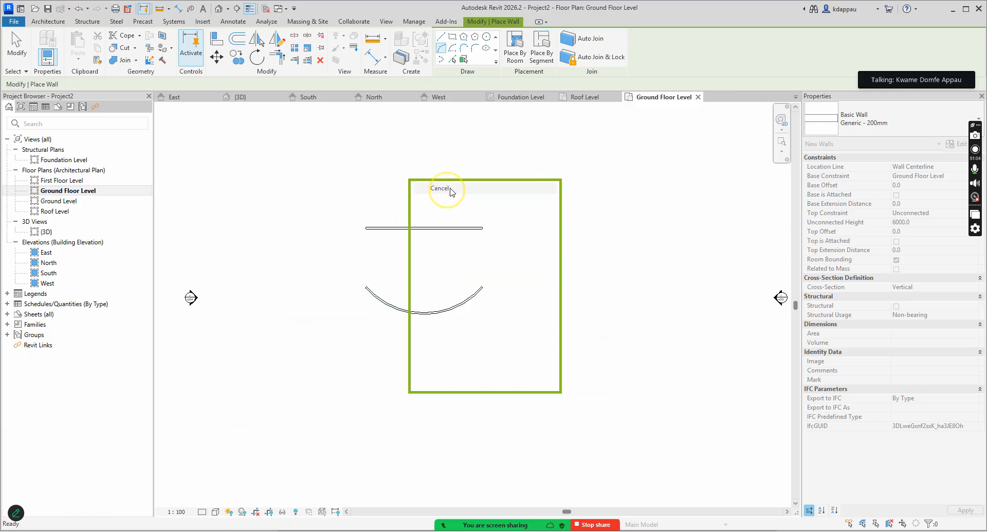
right_click(410, 162)
left_click(438, 169)
scroll(393, 176, "up", 2)
right_click(365, 182)
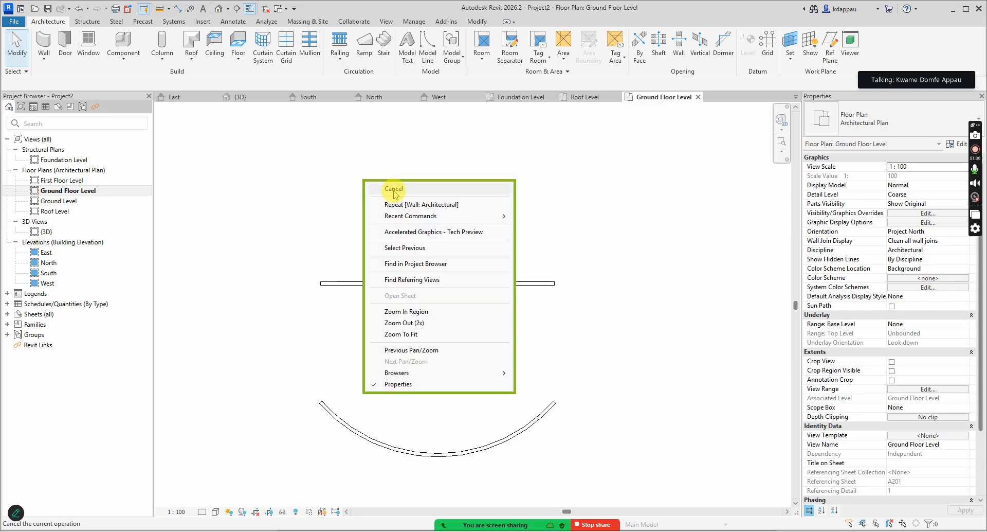
left_click(395, 190)
scroll(401, 273, "down", 1)
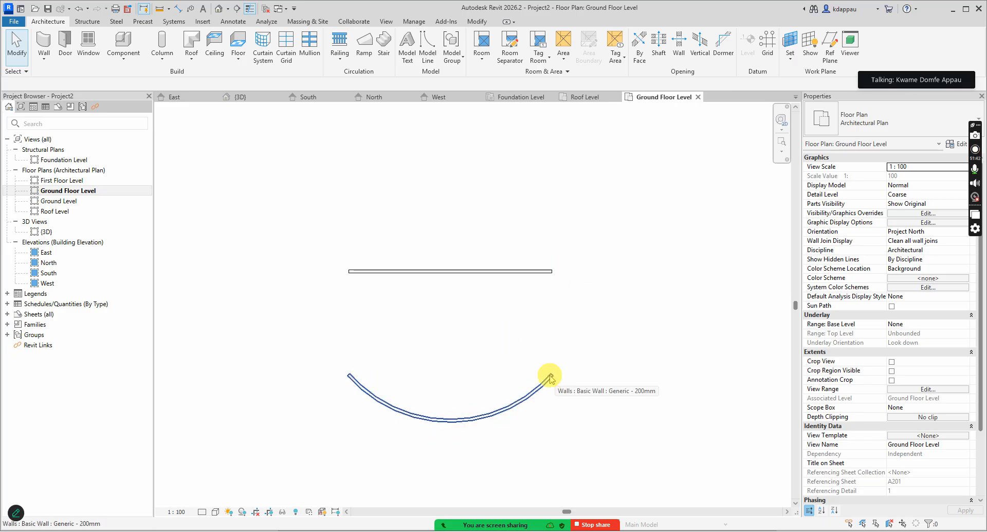
Set the straight wall's length to 3000 mm.
left_click(420, 272)
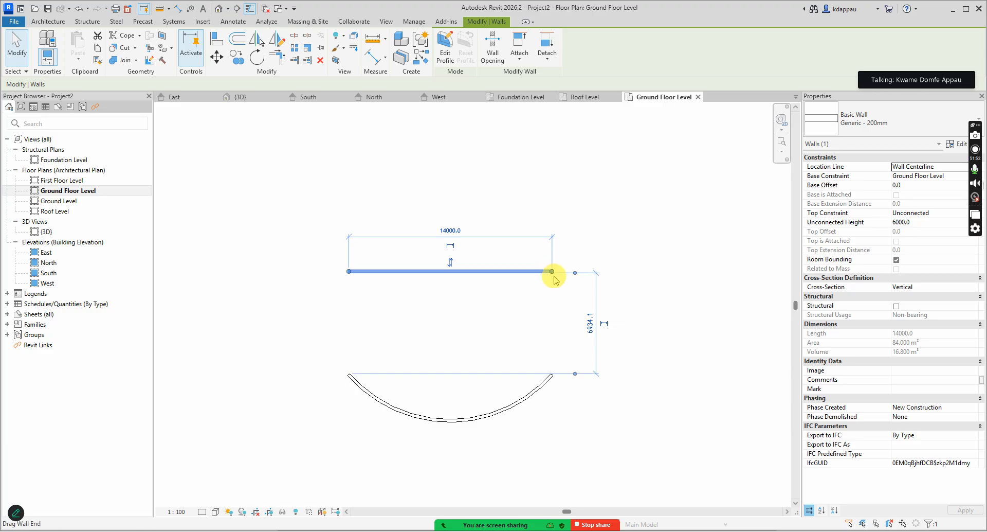
left_click(443, 284)
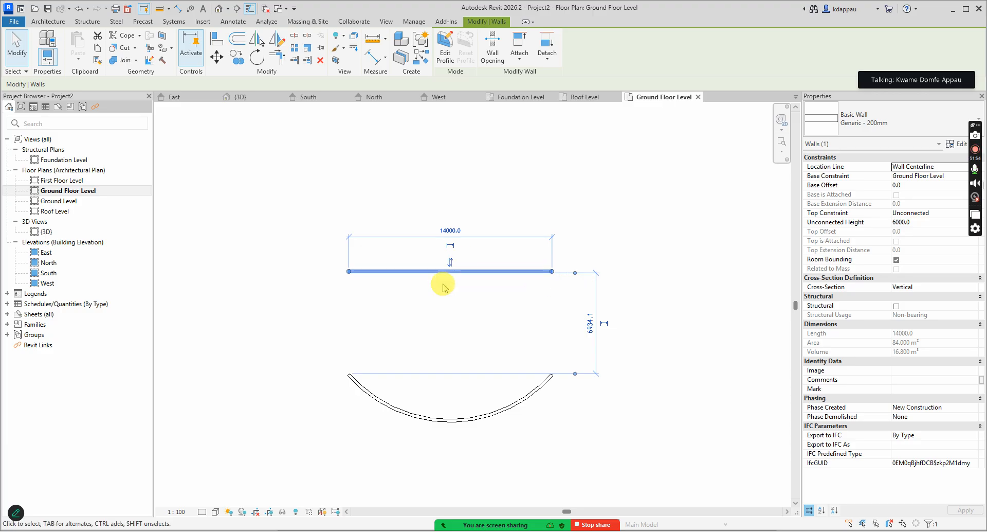
left_click(448, 229)
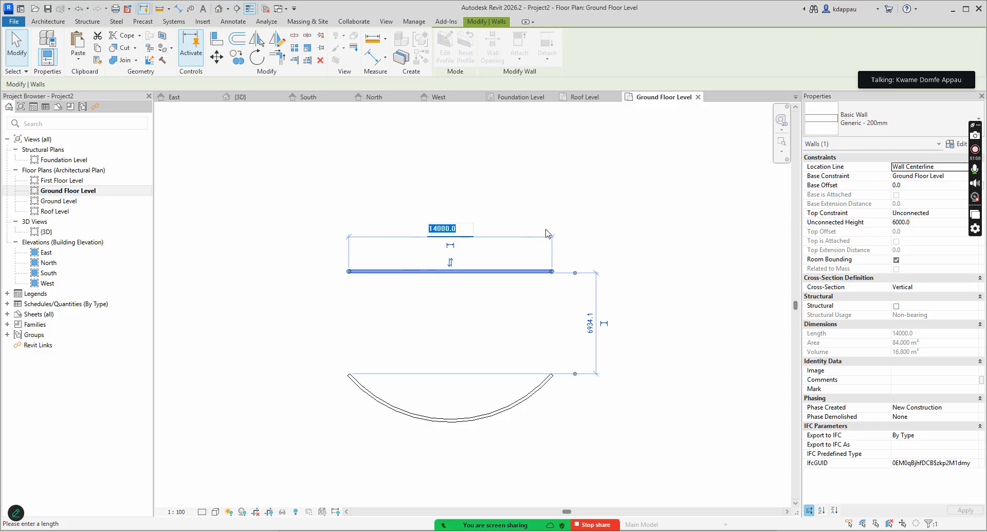
type("3000")
key("Return")
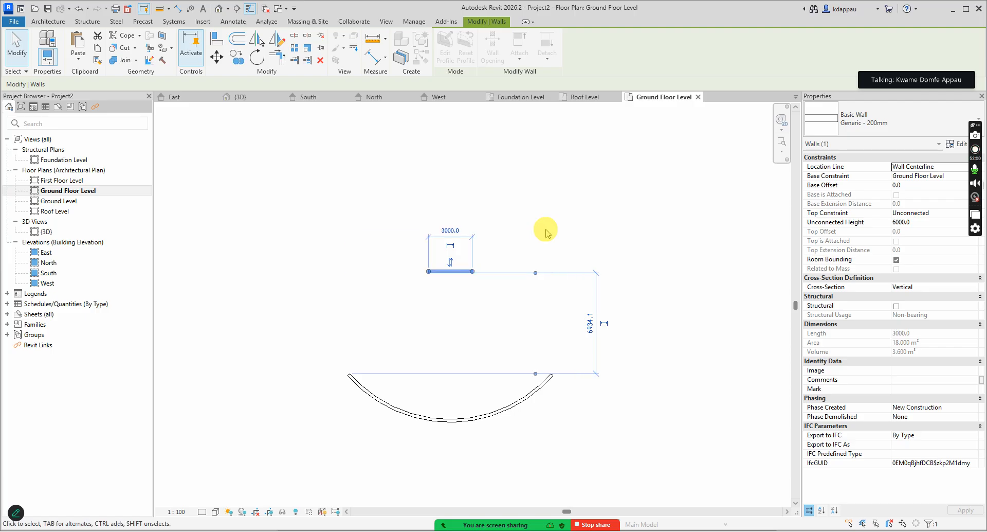
Set the straight wall's length to 6000 mm through its temporary dimension.
scroll(448, 226, "up", 2)
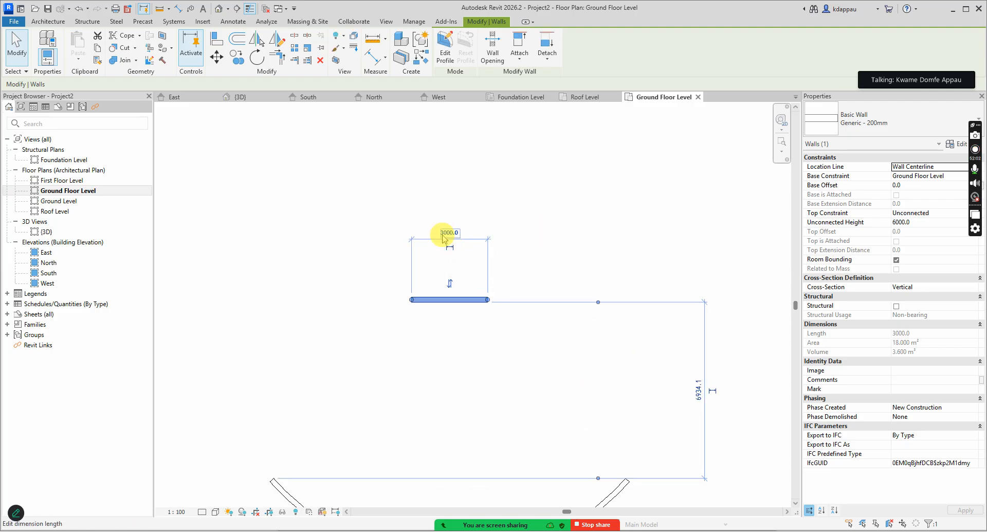
left_click(446, 232)
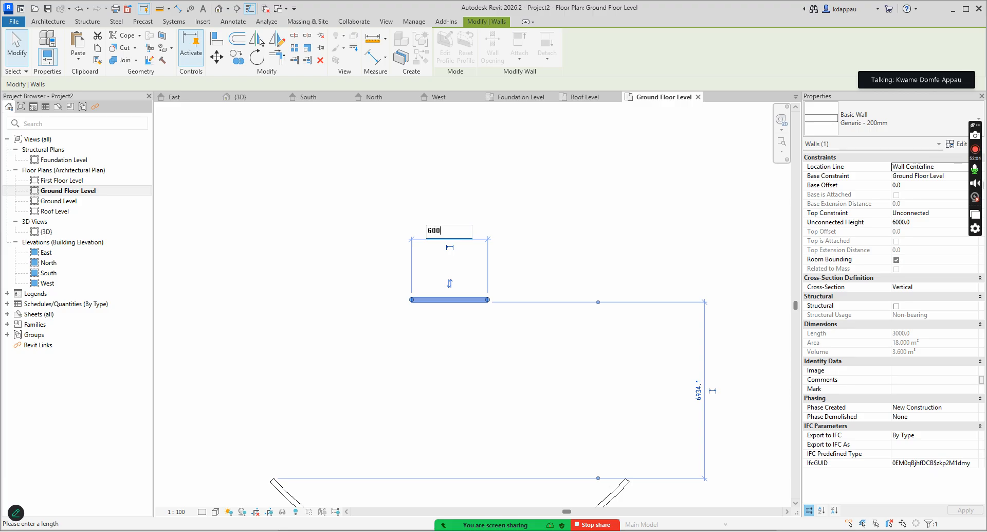
type("6000")
key("Return")
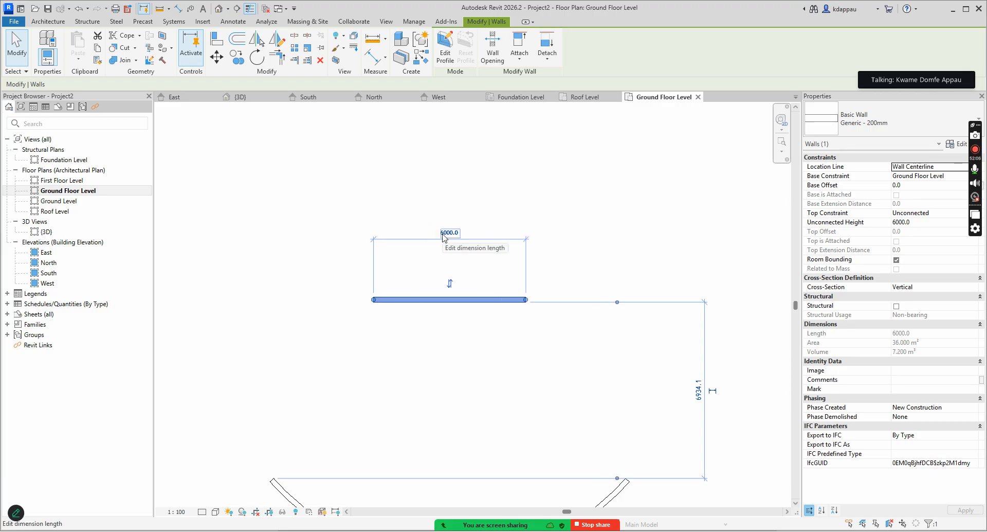
left_click(420, 213)
Set the arc wall's radius to 6000 mm and reduce it to 3000 mm through its radius dimension.
scroll(422, 216, "down", 2)
scroll(427, 426, "up", 2)
left_click(438, 367)
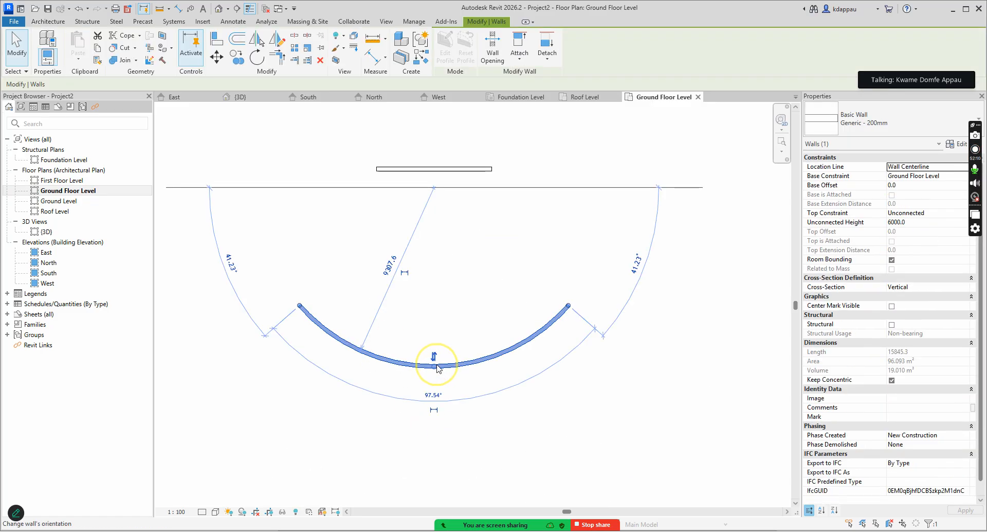
scroll(437, 406, "down", 2)
scroll(392, 319, "up", 2)
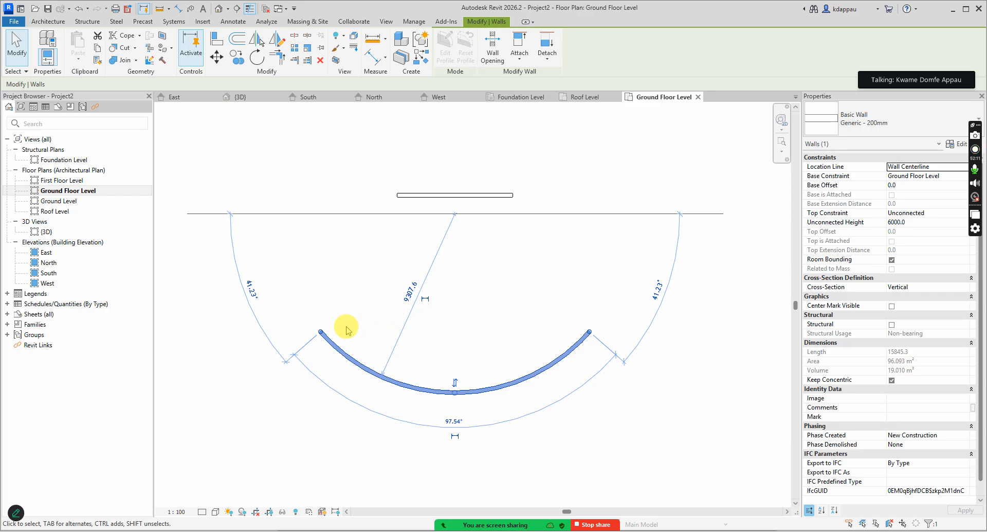
left_click(412, 294)
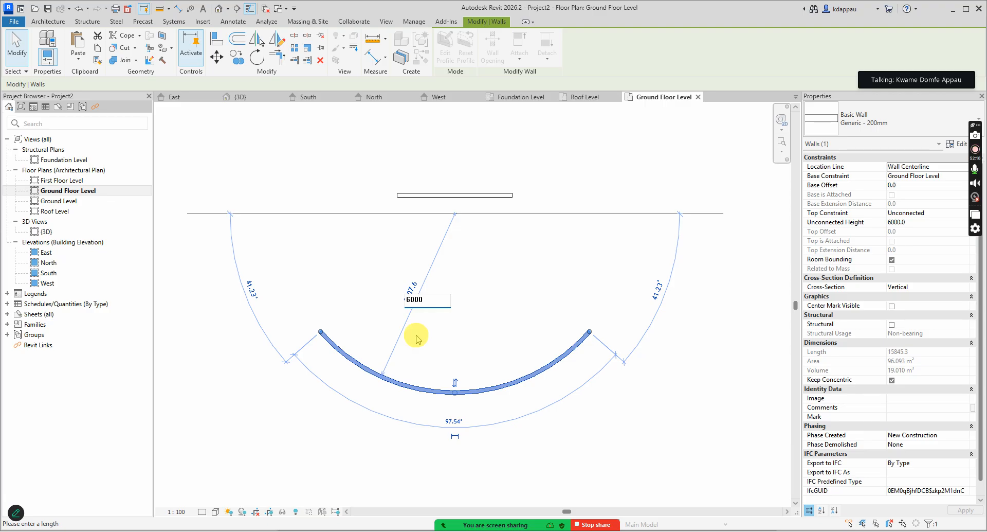
key("Return")
left_click(423, 271)
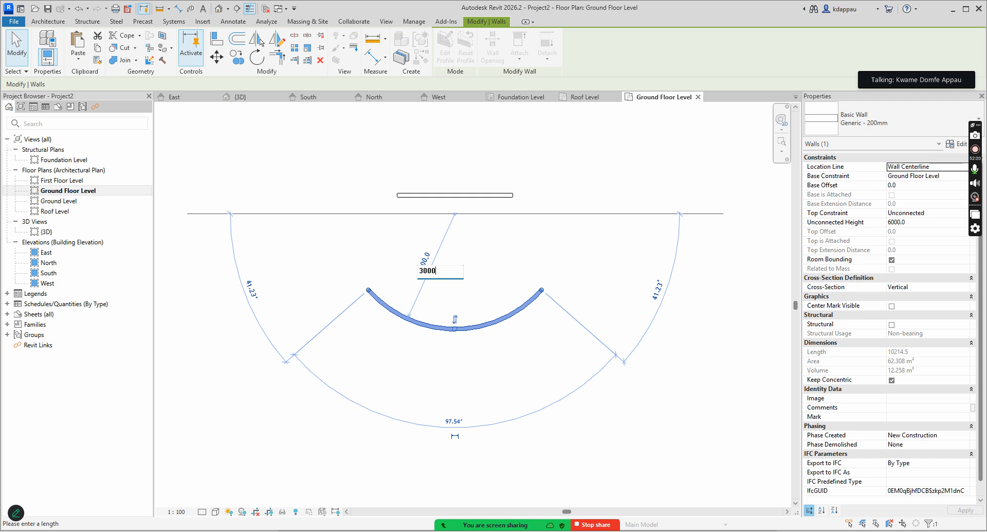
key("Return")
Set the arc wall's radius to 12000 mm.
scroll(423, 278, "up", 2)
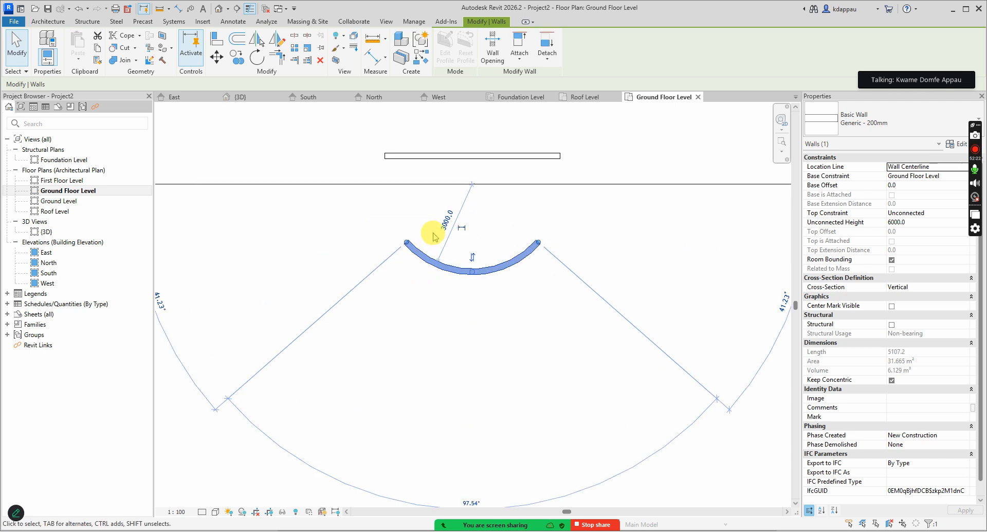
left_click(443, 230)
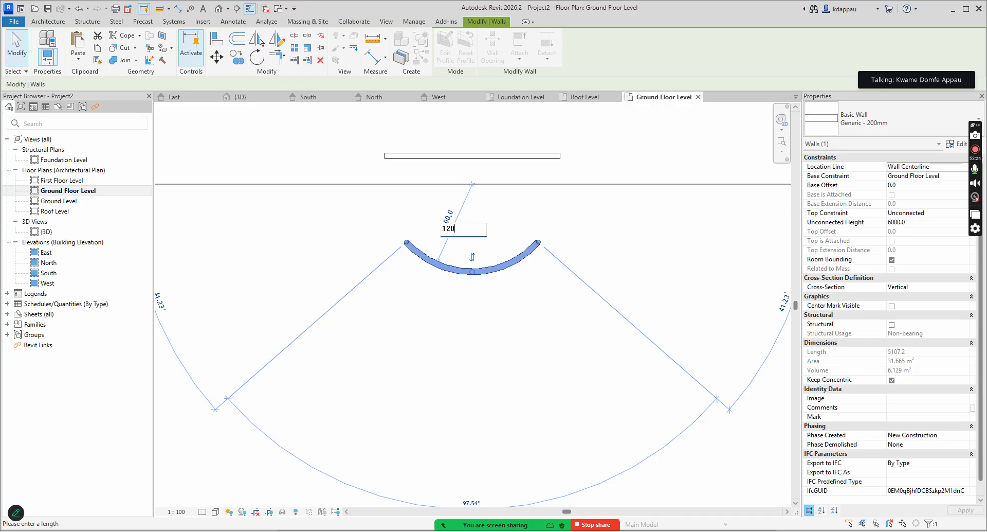
key("Return")
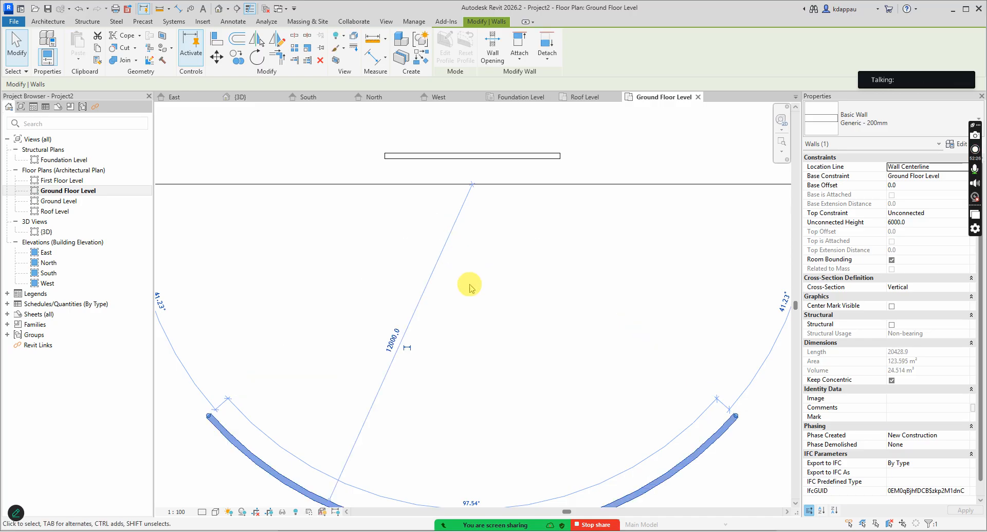
Shorten the arc wall from both ends to a length of about 4740 mm.
scroll(502, 262, "down", 2)
scroll(414, 291, "up", 4)
left_click_drag(297, 303, 564, 417)
scroll(512, 363, "down", 3)
scroll(554, 364, "up", 1)
scroll(653, 357, "up", 1)
left_click_drag(648, 312, 553, 383)
key("Escape")
scroll(447, 421, "down", 2)
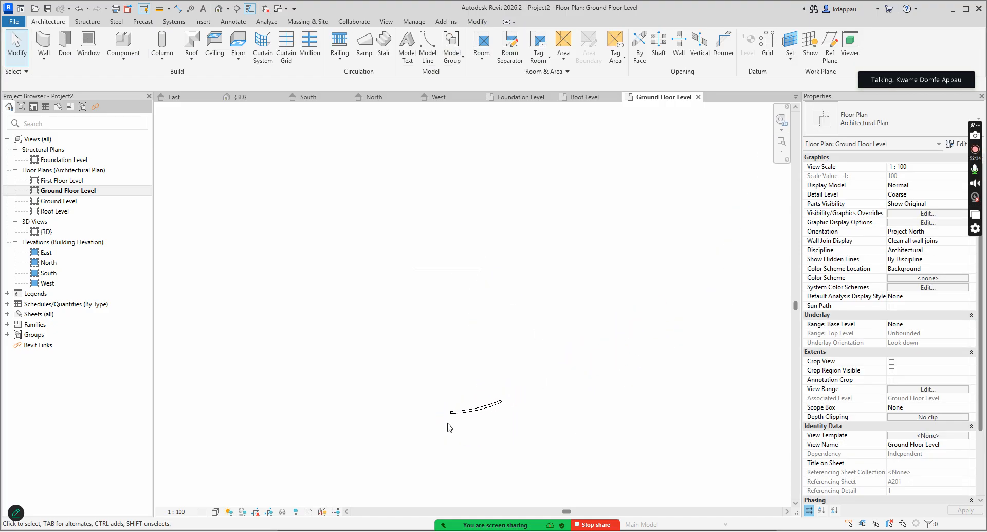
Delete the shortened arc wall below the straight wall.
left_click(471, 411)
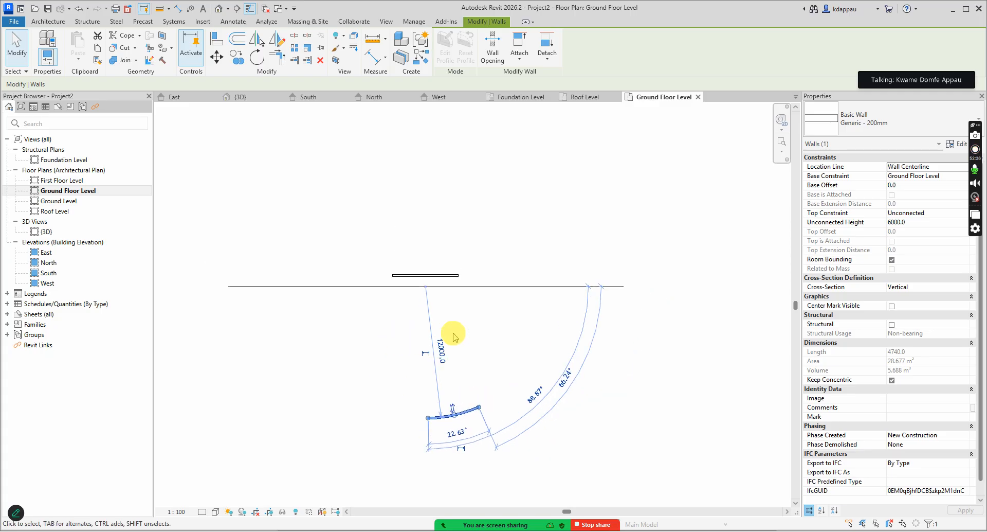
scroll(411, 266, "up", 3)
scroll(416, 264, "up", 1)
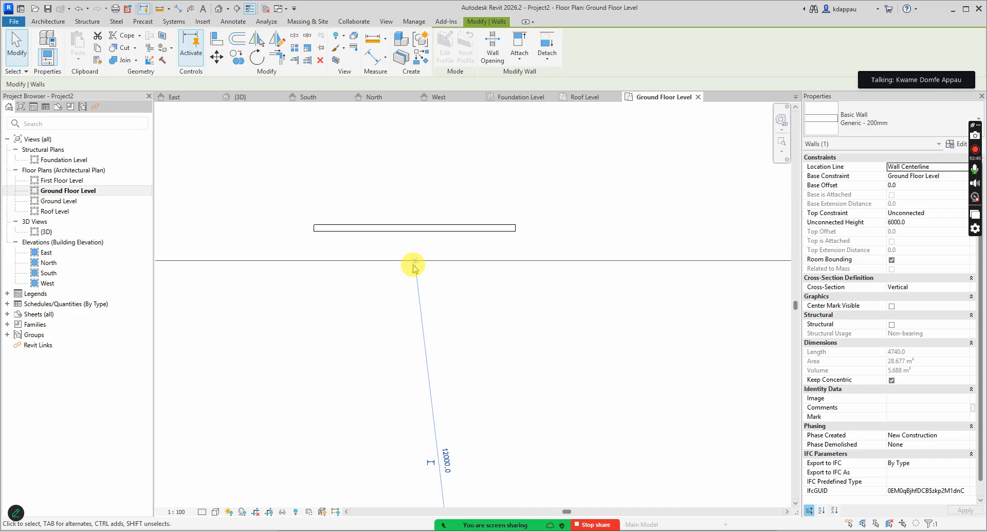
scroll(417, 286, "down", 5)
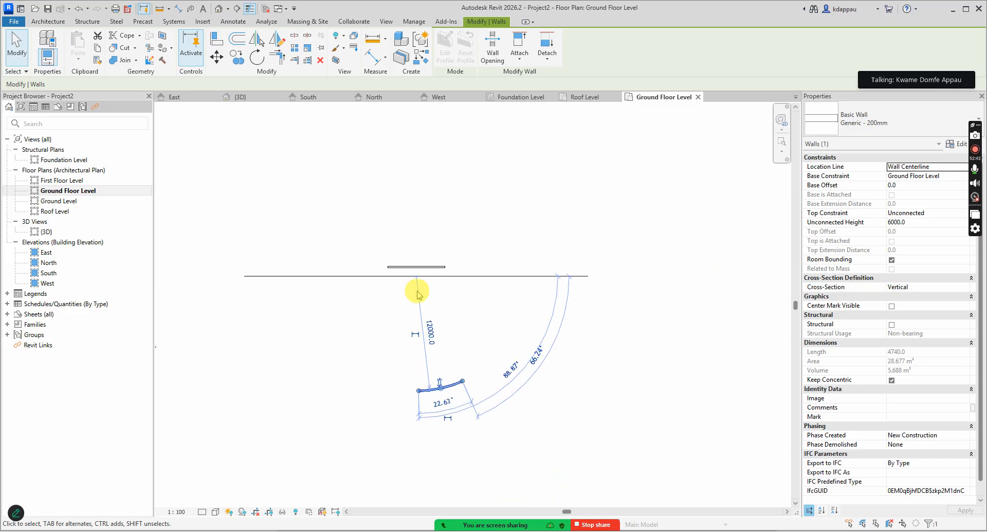
left_click(382, 336)
scroll(431, 395, "up", 2)
left_click(441, 385)
left_click(385, 382)
left_click(441, 387)
key("Delete")
left_click(379, 174)
left_click(379, 242)
scroll(382, 243, "down", 2)
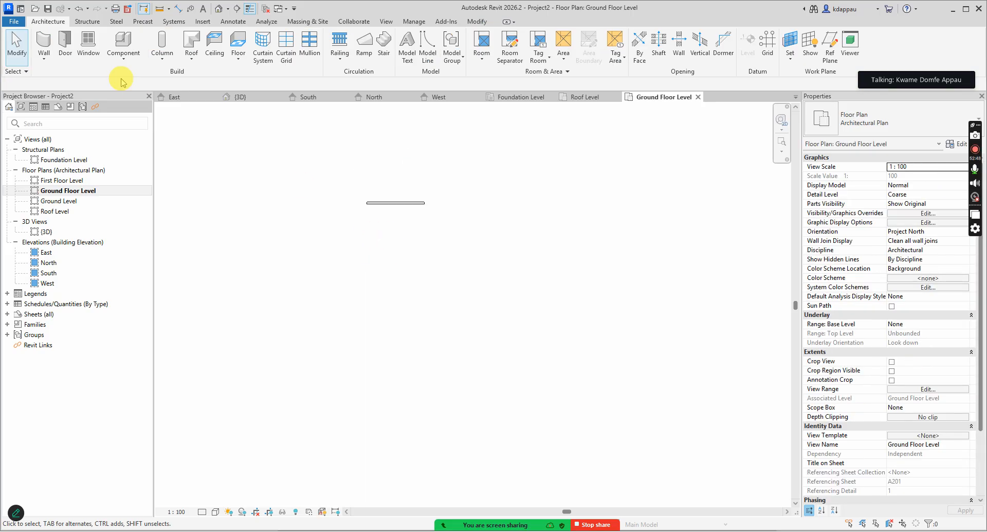
Draw a semicircular architectural wall of 1800 mm radius from the straight wall's left endpoint to a point 3600 mm directly below it.
left_click(43, 58)
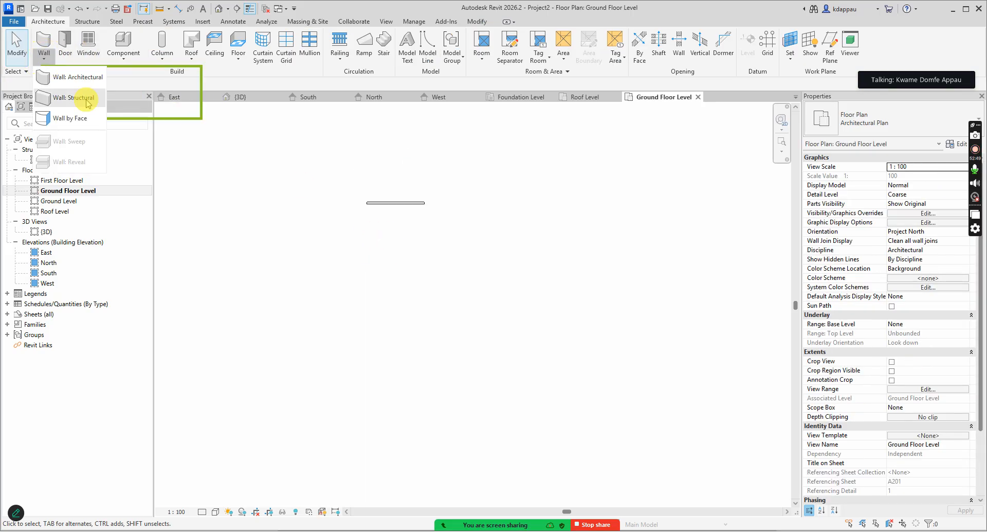
left_click(72, 73)
left_click(442, 49)
scroll(355, 205, "up", 6)
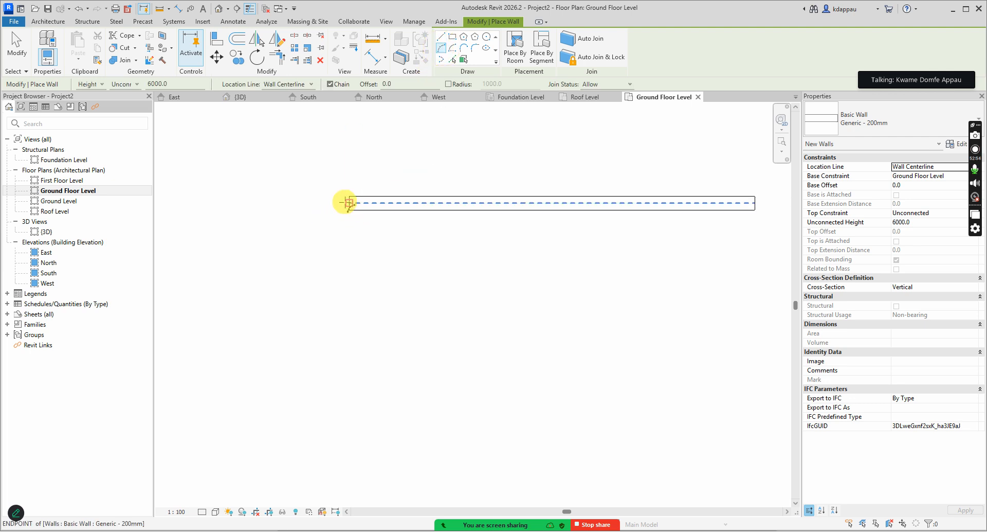
left_click(349, 203)
scroll(348, 203, "down", 3)
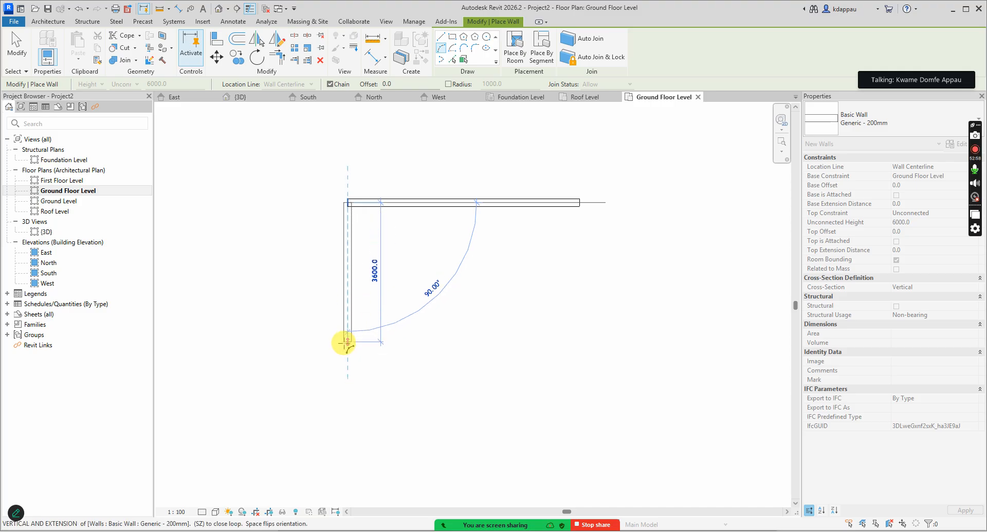
left_click(347, 342)
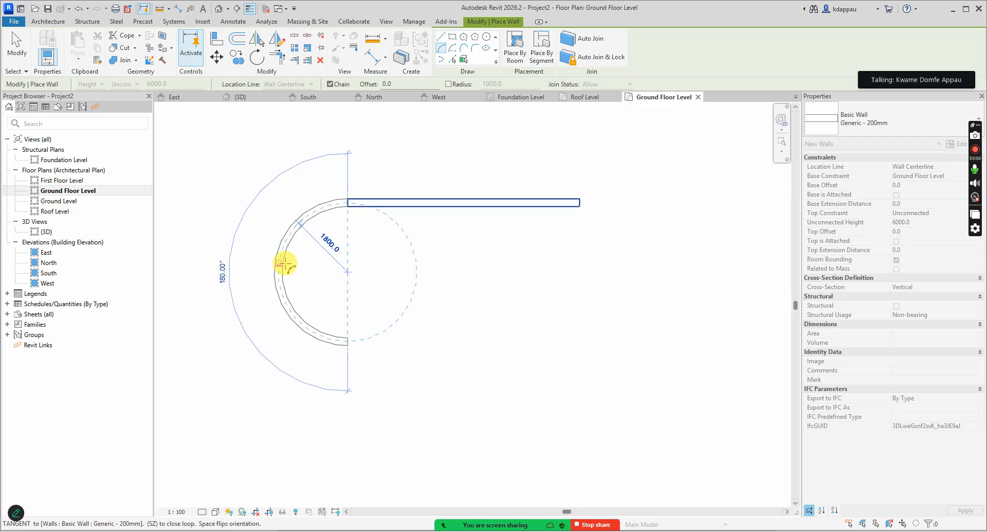
left_click(285, 265)
right_click(249, 156)
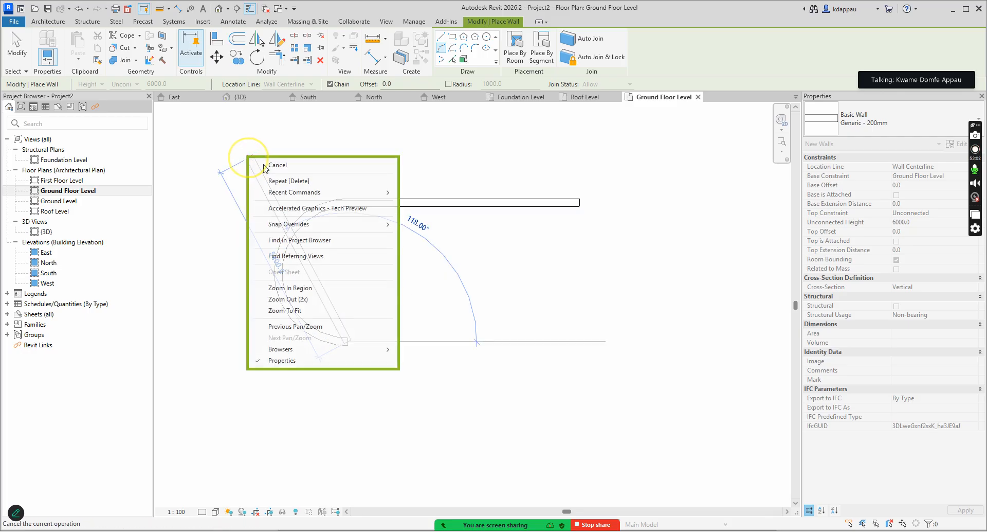
left_click(273, 165)
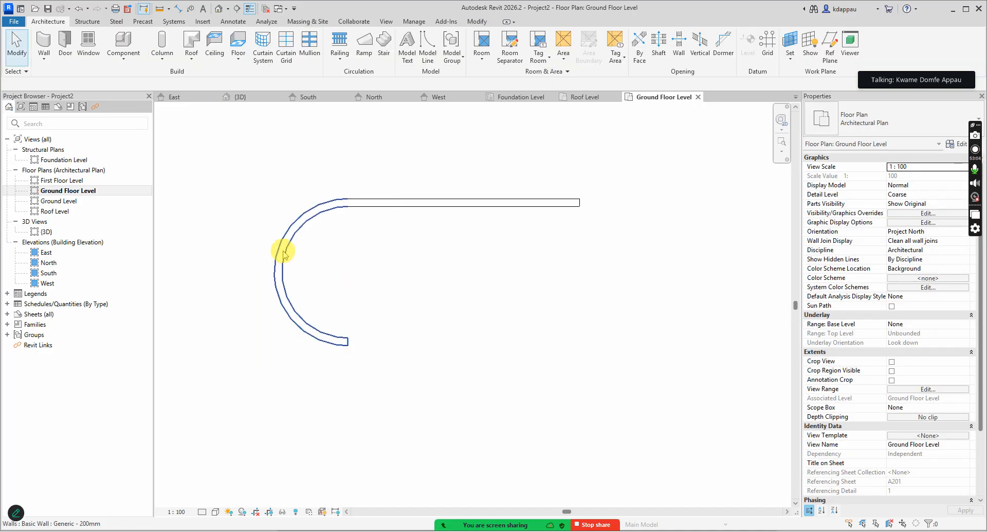
left_click(284, 252)
left_click(257, 165)
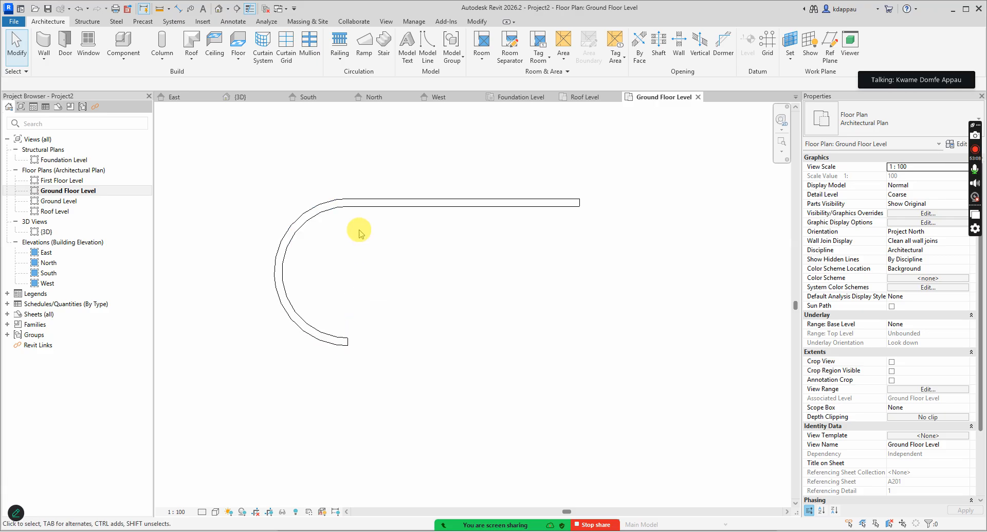
Pull the straight wall's left end away from the semicircular wall, shortening the straight wall to 4500 mm.
middle_click_drag(289, 261, 267, 283)
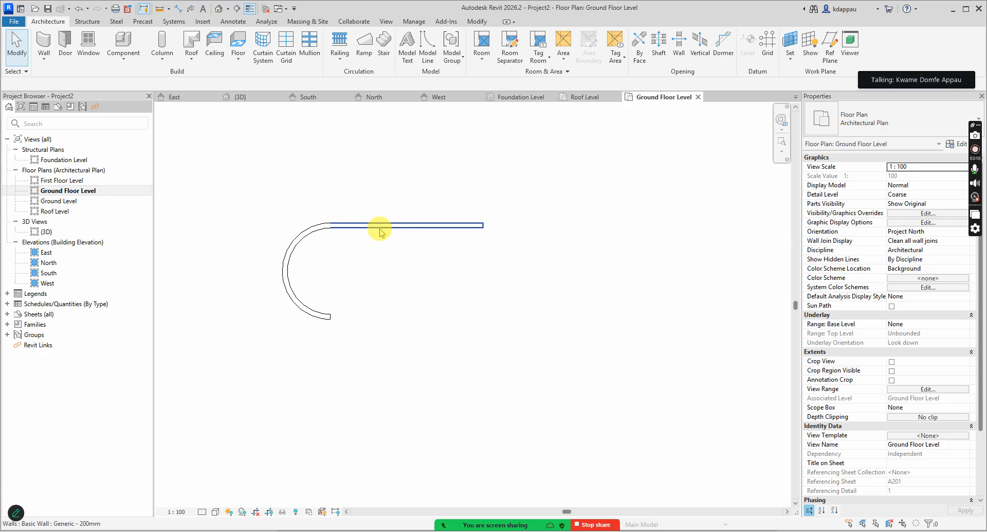
left_click(379, 225)
left_click_drag(324, 226, 381, 225)
left_click(342, 170)
middle_click_drag(362, 225, 407, 237)
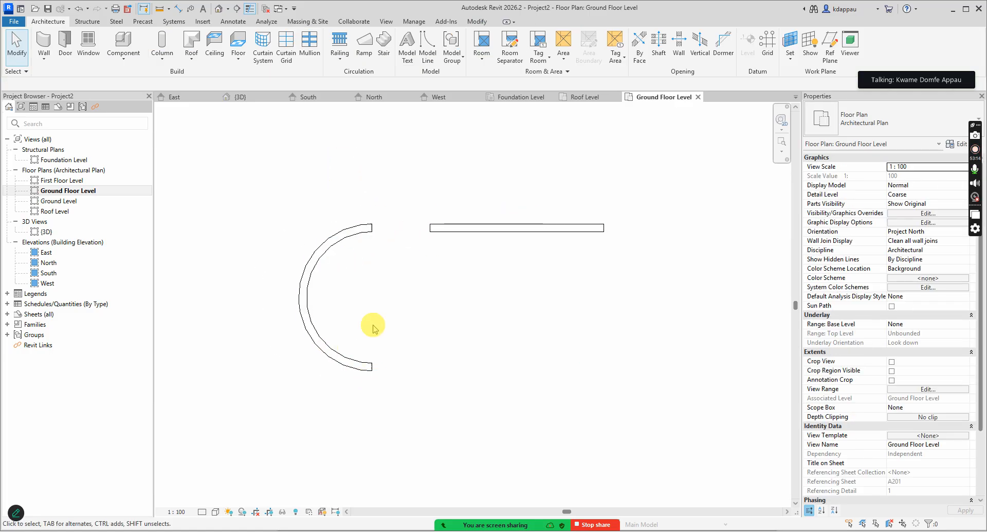
Draw three walls similar to the straight wall, enclosing a 4500 by 3600 mm rectangle below it, and end wall placement.
scroll(455, 304, "down", 2)
scroll(507, 264, "up", 1)
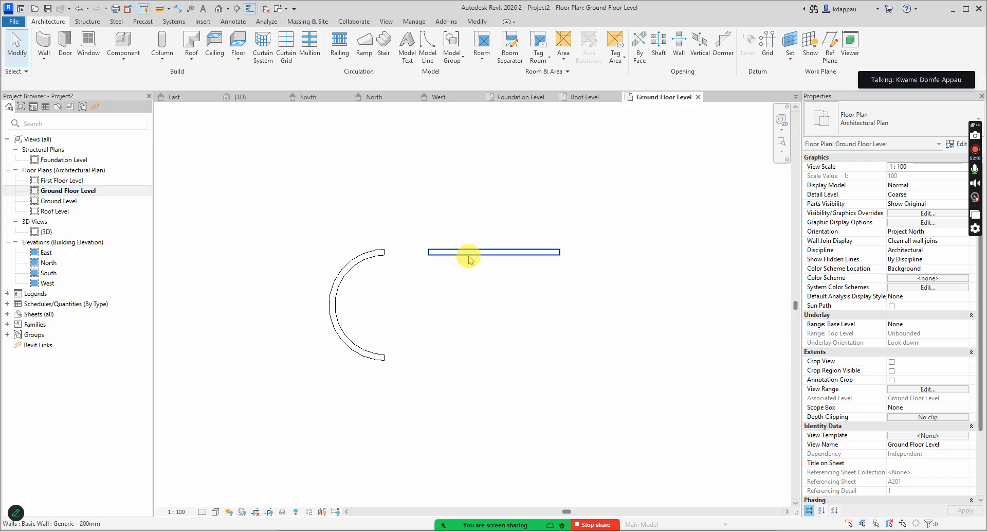
left_click(465, 253)
right_click(474, 275)
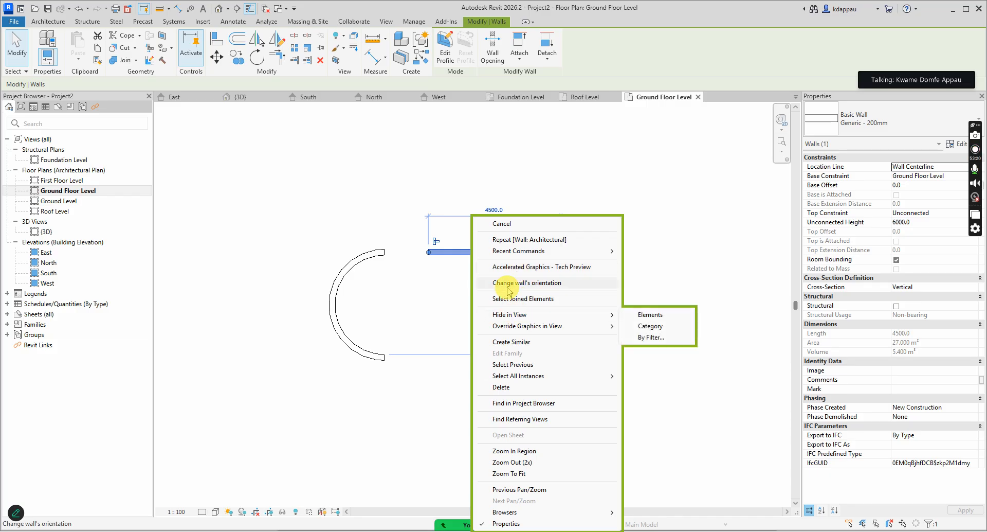
left_click(511, 341)
left_click(428, 251)
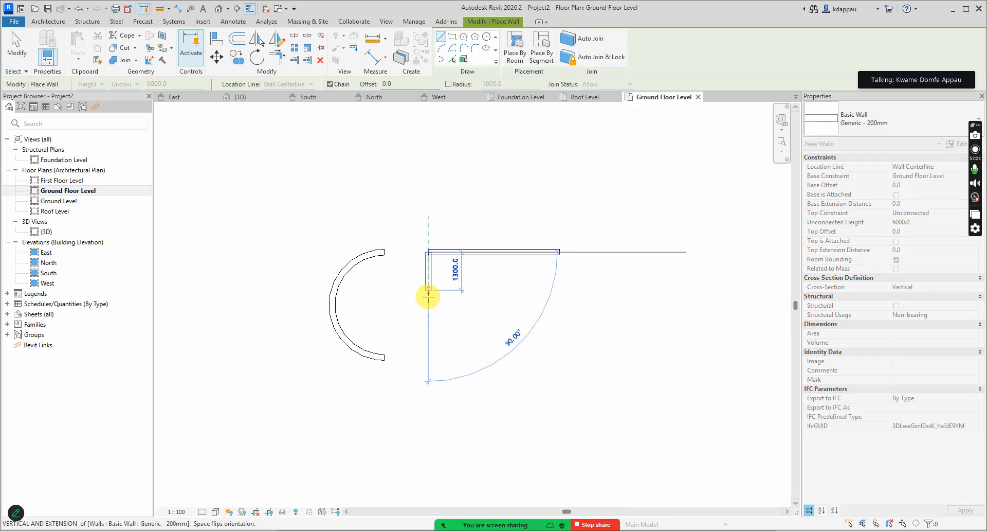
left_click(428, 358)
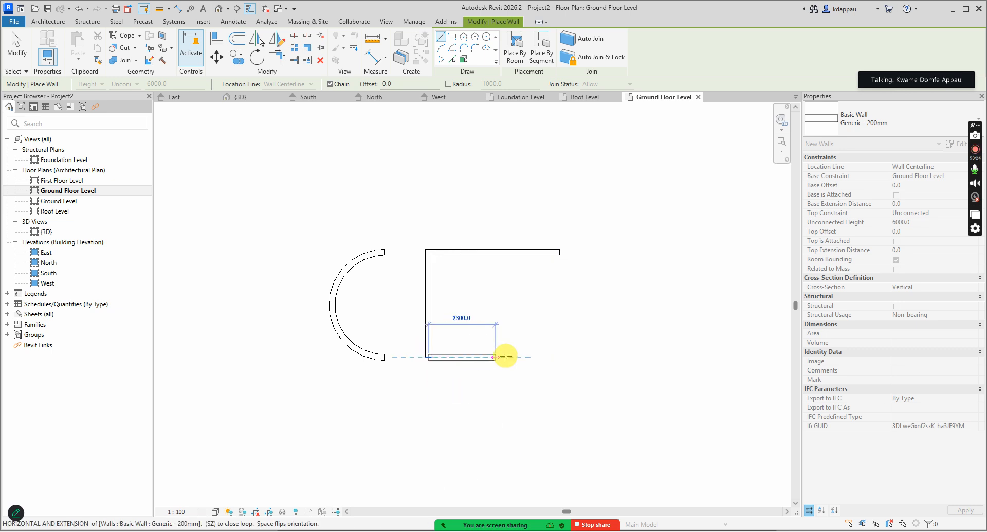
left_click(563, 356)
left_click(559, 252)
key("Escape")
right_click(469, 159)
left_click(498, 168)
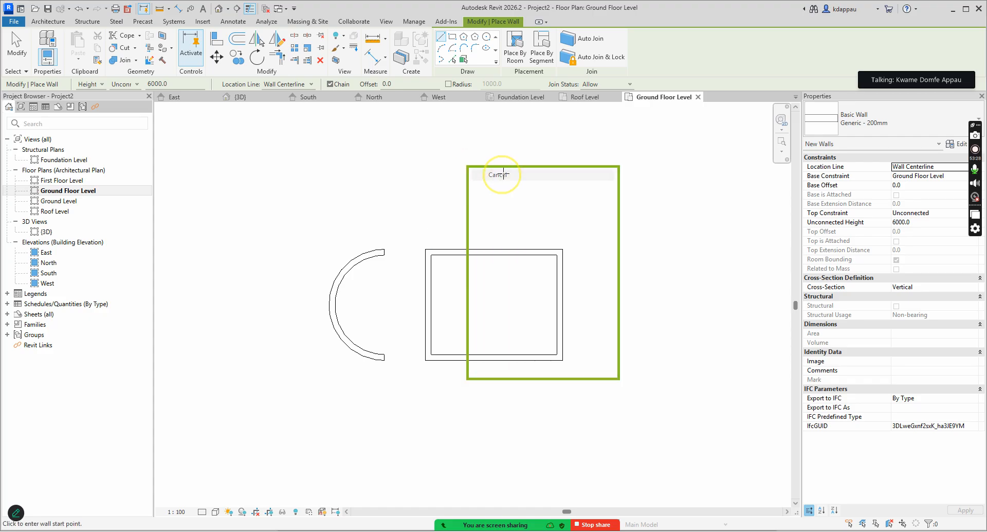
right_click(471, 160)
left_click(499, 168)
scroll(433, 275, "up", 1)
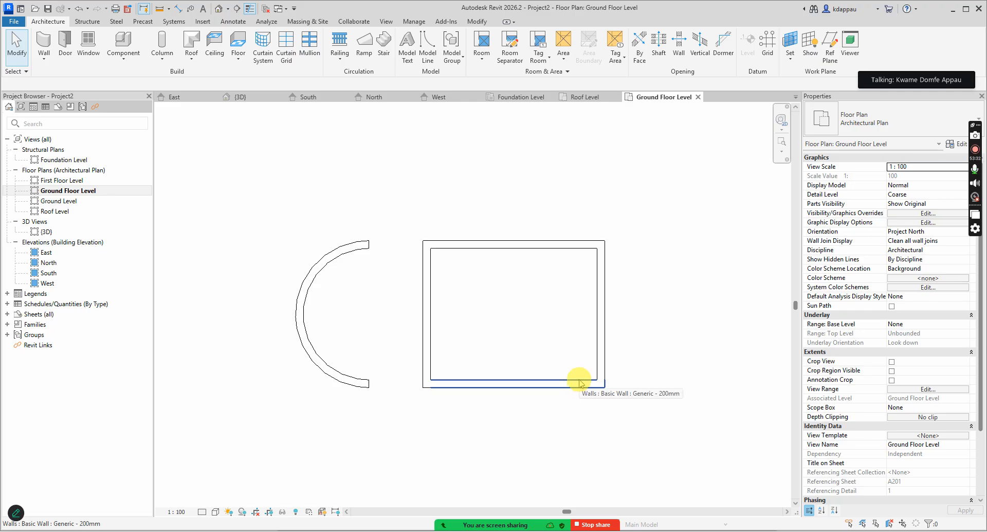
scroll(451, 326, "down", 2)
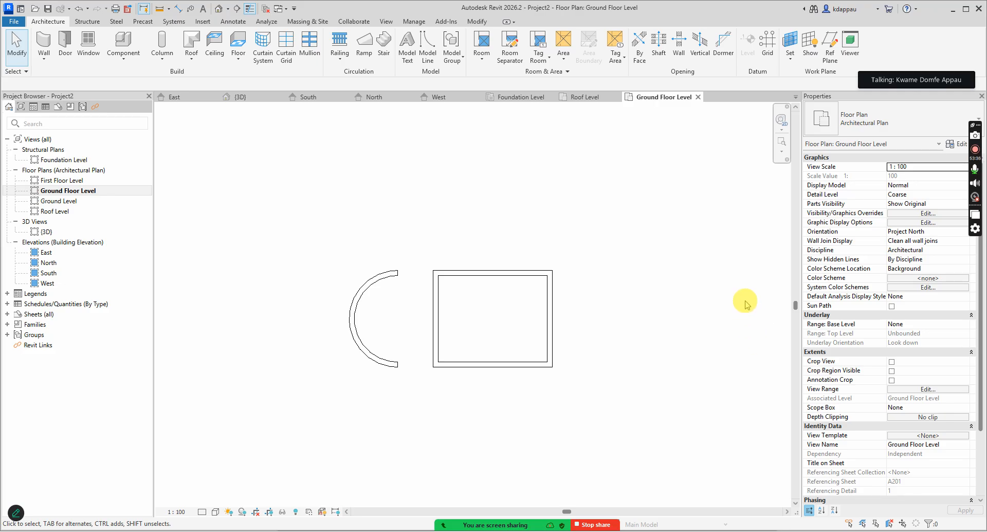
Delete the rectangle's left vertical wall, the one facing the semicircular wall.
scroll(435, 317, "up", 1)
left_click(436, 319)
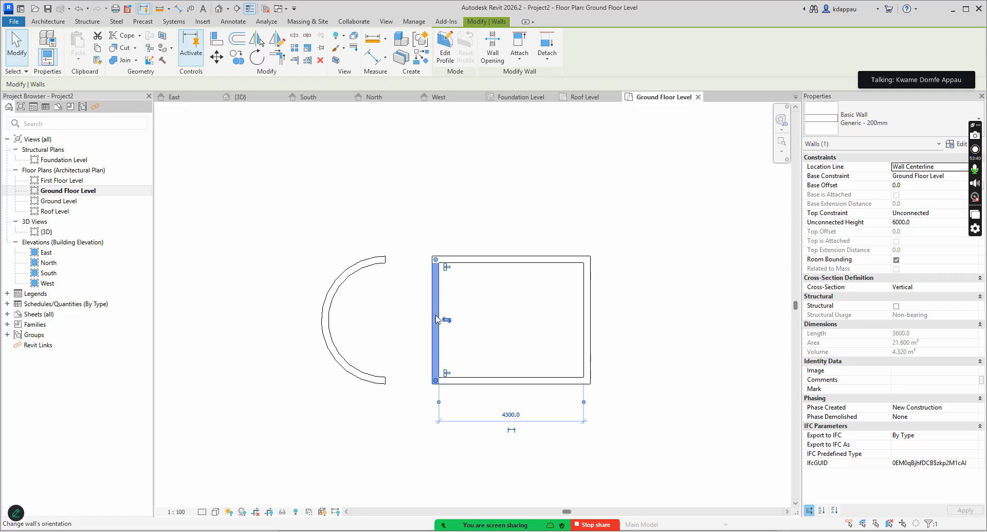
key("Delete")
Extend the left ends of the two horizontal walls to meet the semicircular wall's endpoints, making each wall 6000 mm long.
left_click(445, 258)
scroll(437, 259, "up", 1)
left_click_drag(436, 260, 354, 258)
left_click(392, 157)
scroll(407, 309, "down", 1)
left_click(438, 404)
left_click_drag(430, 403, 362, 403)
left_click(403, 236)
scroll(295, 363, "down", 1)
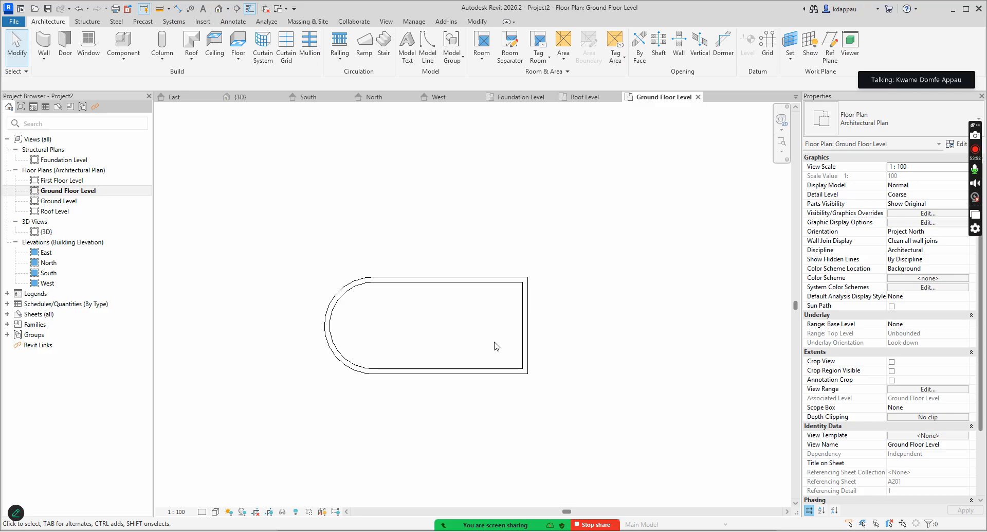
scroll(289, 360, "up", 1)
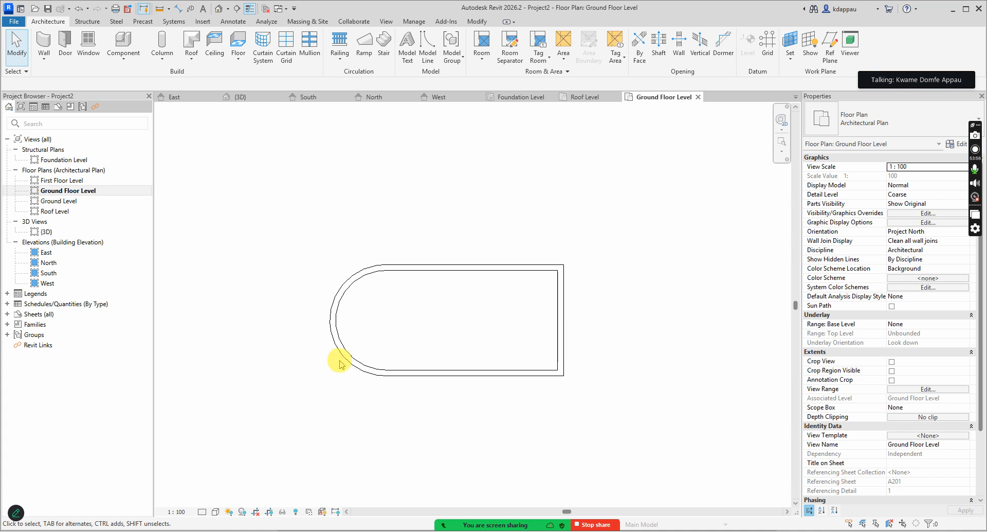
scroll(274, 355, "up", 1)
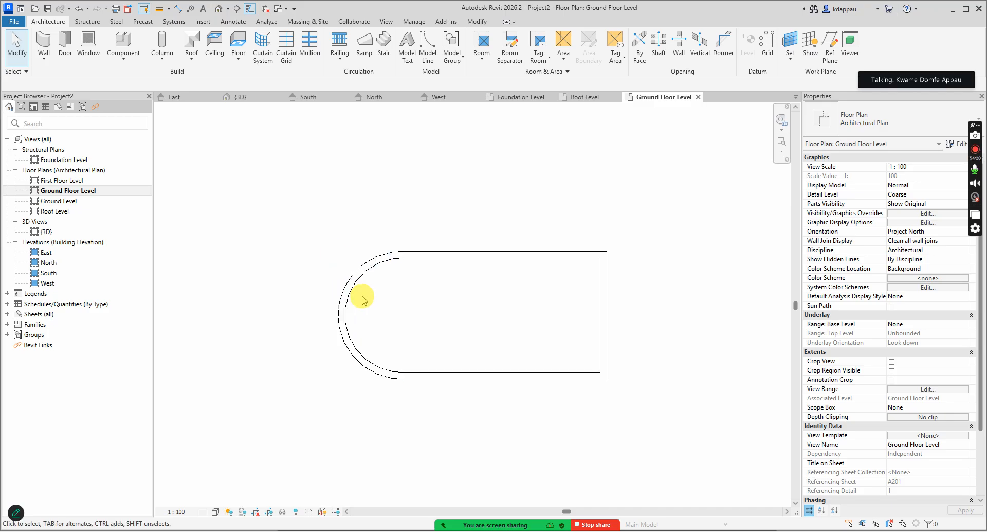
Open the default 3D view and examine the enclosure's straight end wall, front wall and curved wall.
left_click(461, 262)
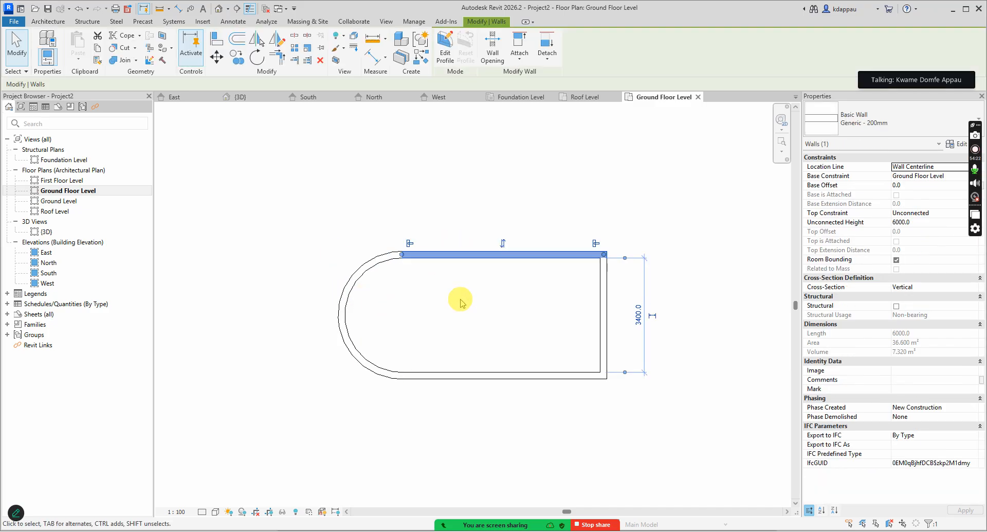
left_click(466, 211)
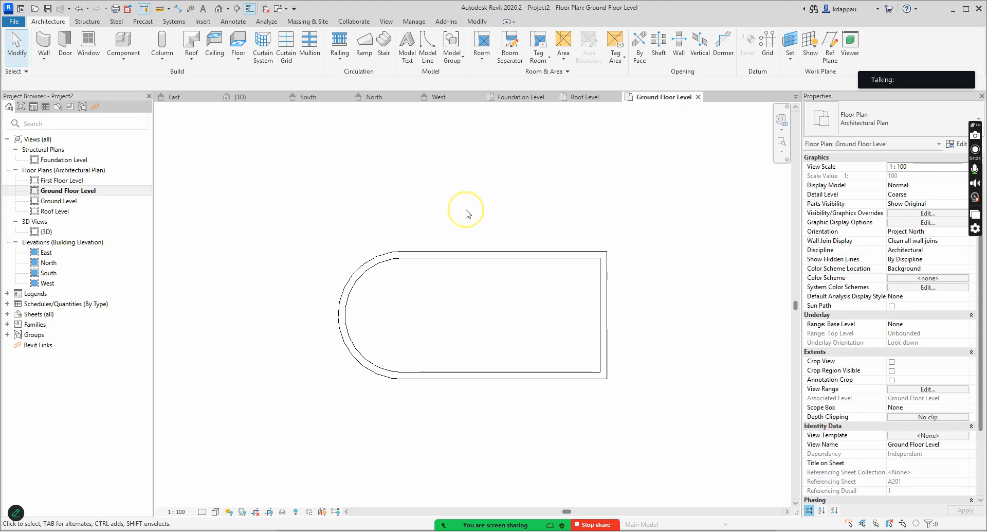
left_click(218, 11)
scroll(392, 278, "down", 2)
scroll(609, 292, "up", 2)
scroll(402, 276, "up", 3)
scroll(256, 304, "up", 1)
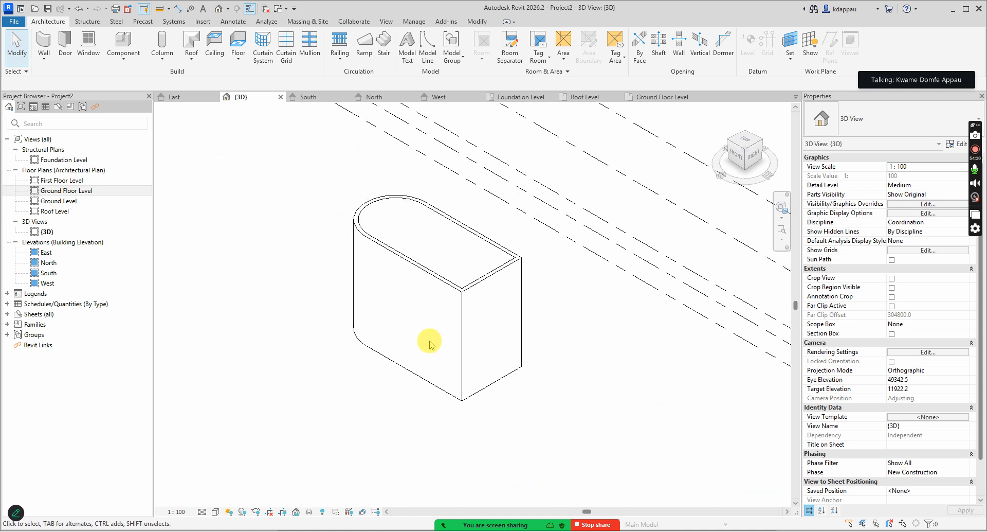
left_click(487, 392)
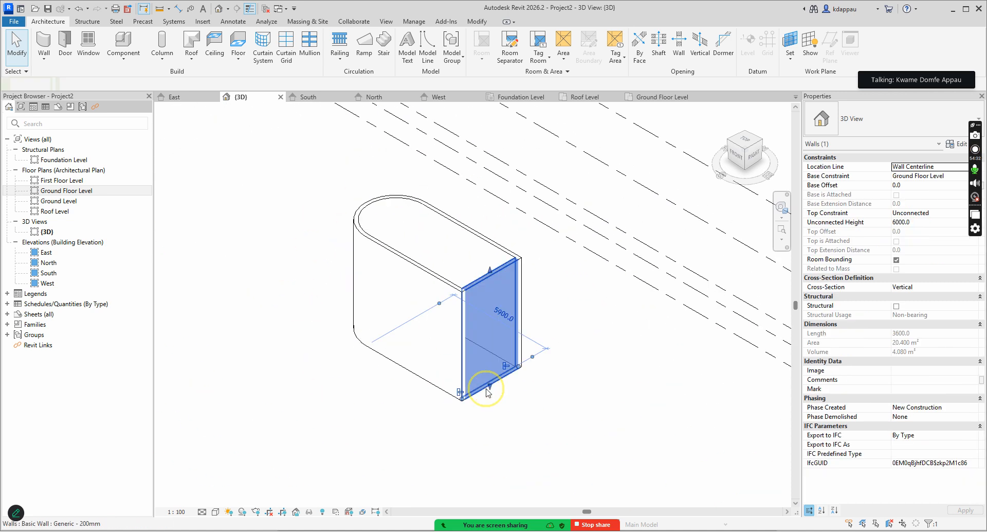
left_click(394, 257)
left_click(370, 197)
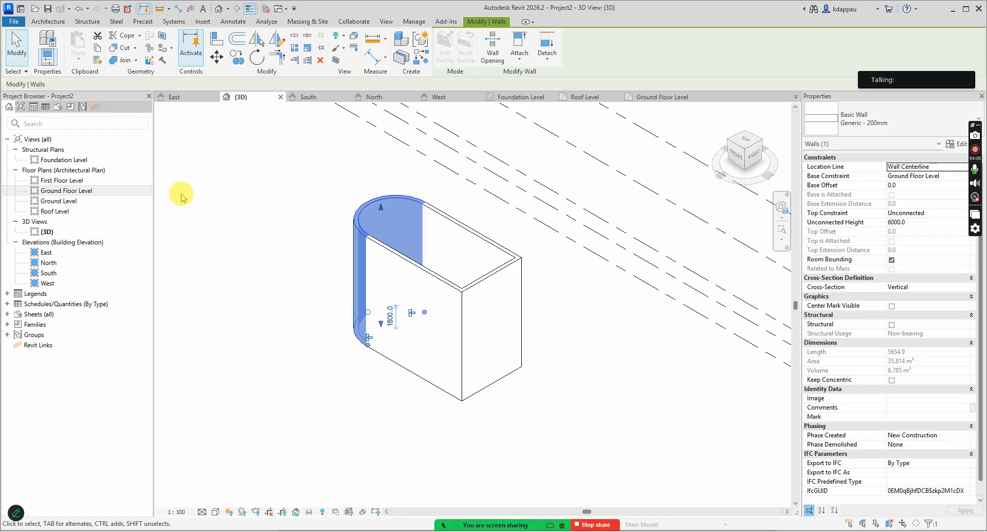
scroll(511, 315, "down", 3)
left_click(376, 331)
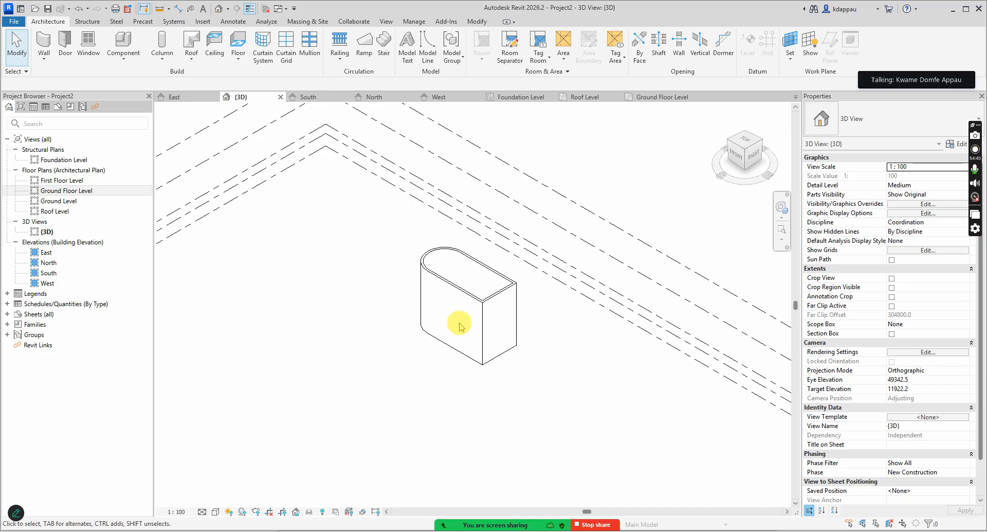
Select the front straight wall and collapse all its property groups except Constraints.
left_click(459, 291)
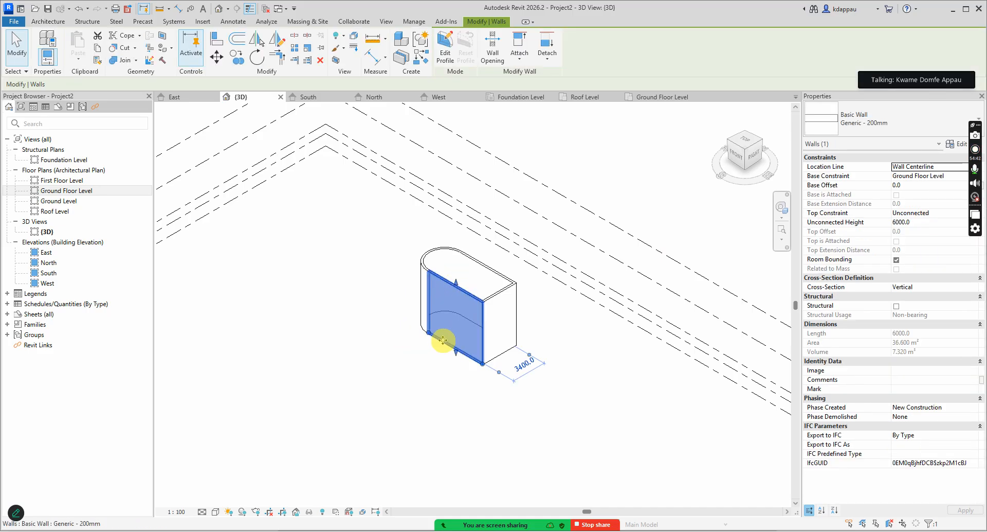
left_click(980, 279)
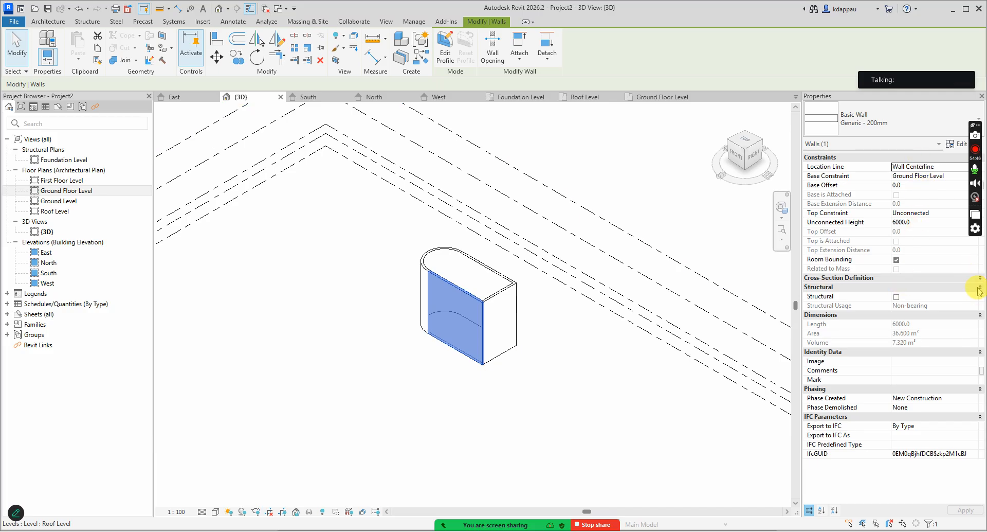
left_click(980, 288)
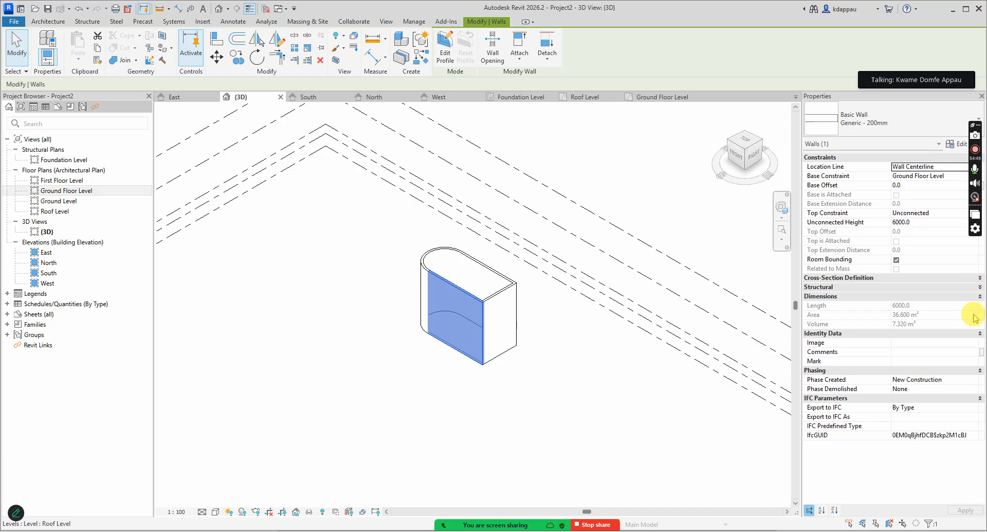
left_click(980, 287)
left_click(980, 287)
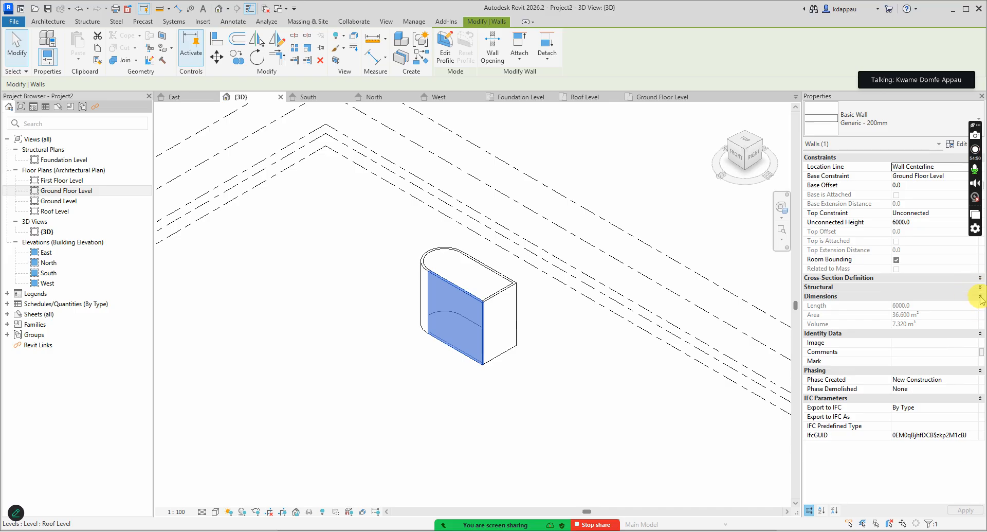
left_click(980, 297)
left_click(980, 305)
left_click(981, 314)
left_click(980, 324)
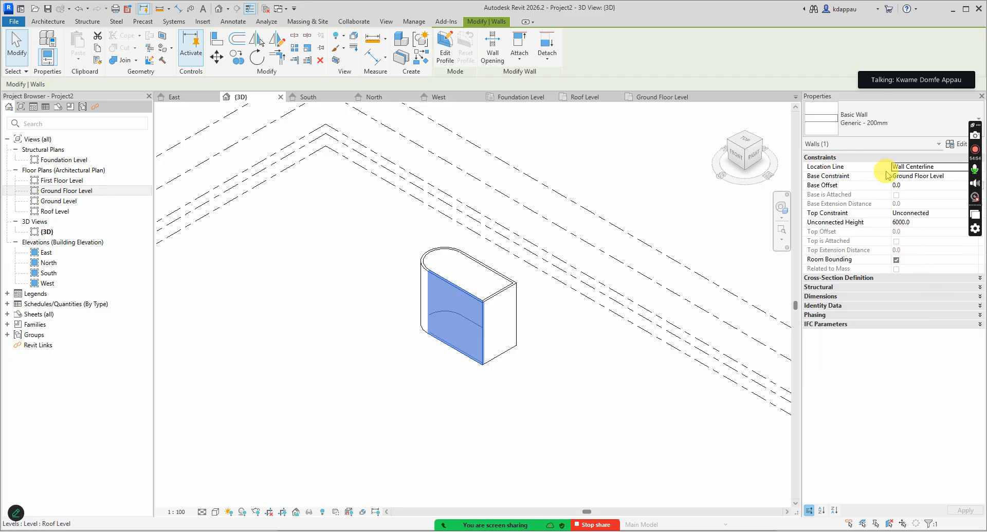
left_click_drag(980, 125, 660, 42)
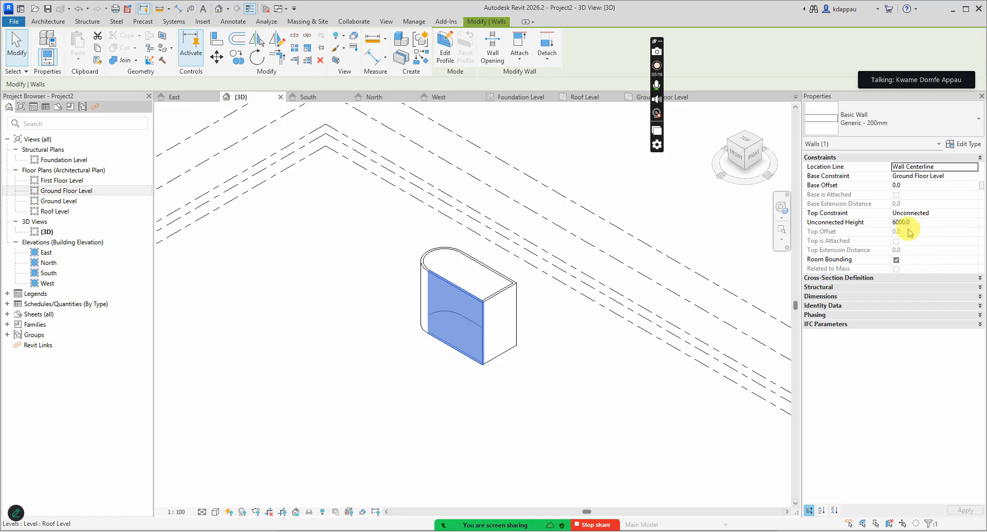
Set the front straight wall's unconnected height to 3000 mm.
left_click(936, 213)
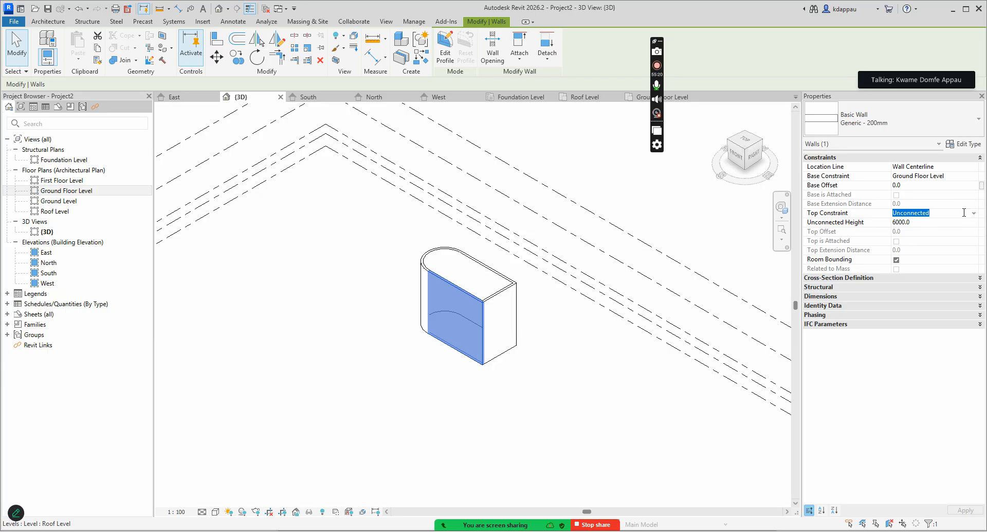
left_click(917, 223)
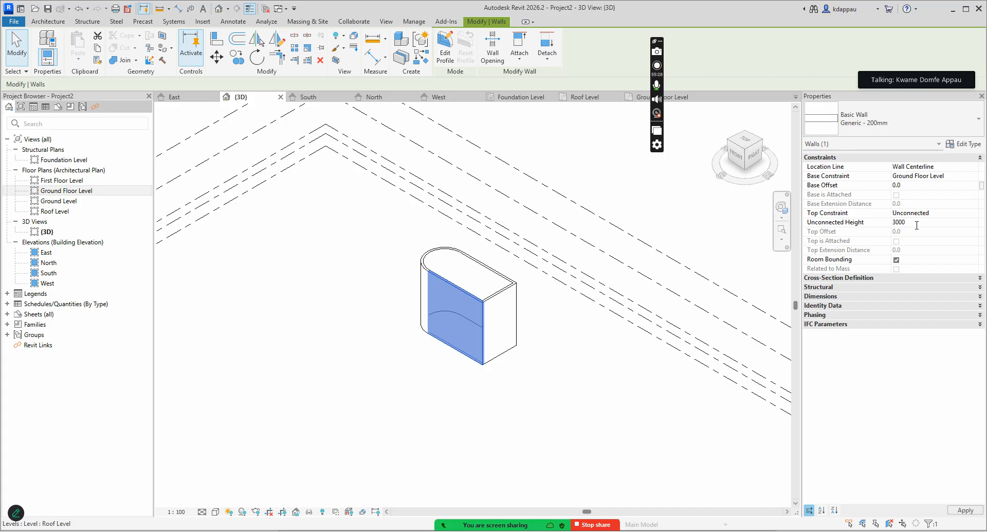
scroll(468, 378, "up", 2)
left_click(425, 373)
scroll(451, 300, "up", 2)
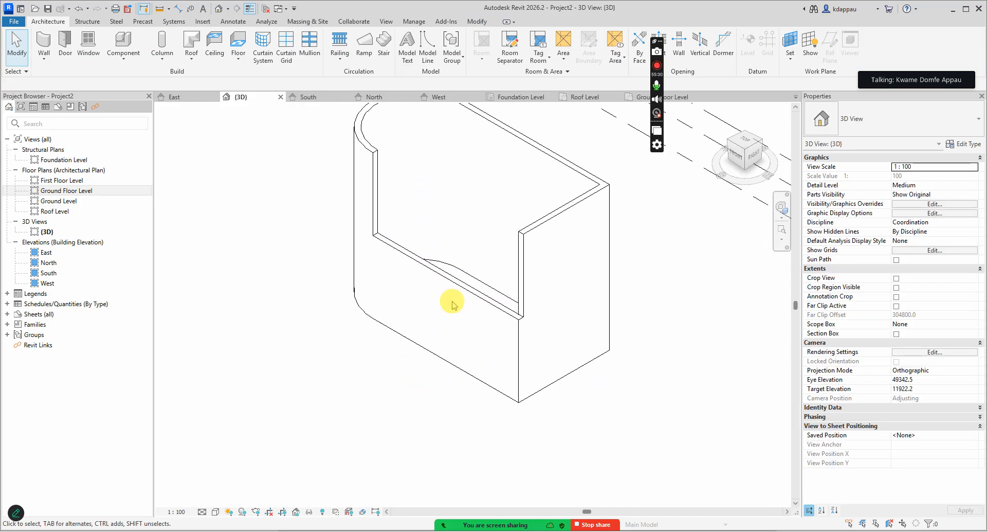
Set the front straight wall's unconnected height to 600 mm.
left_click(447, 277)
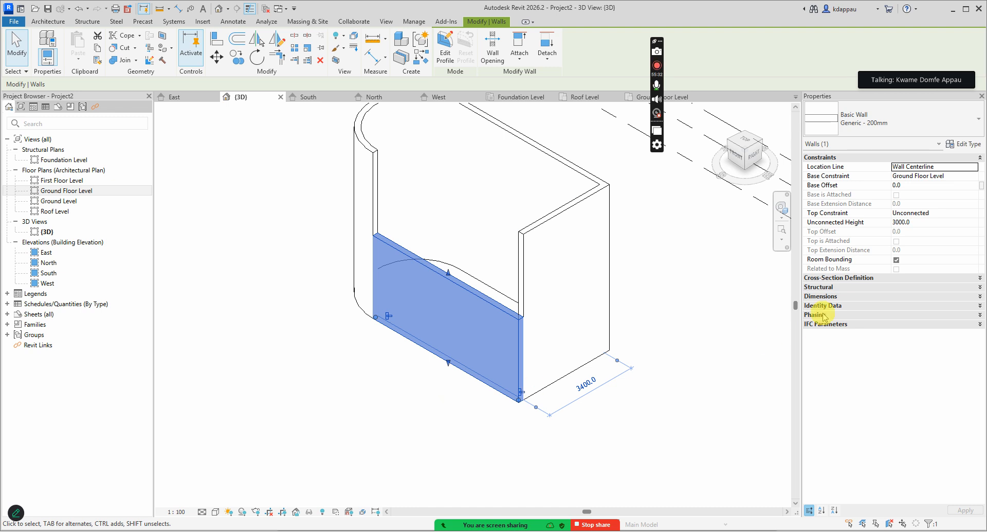
left_click(937, 221)
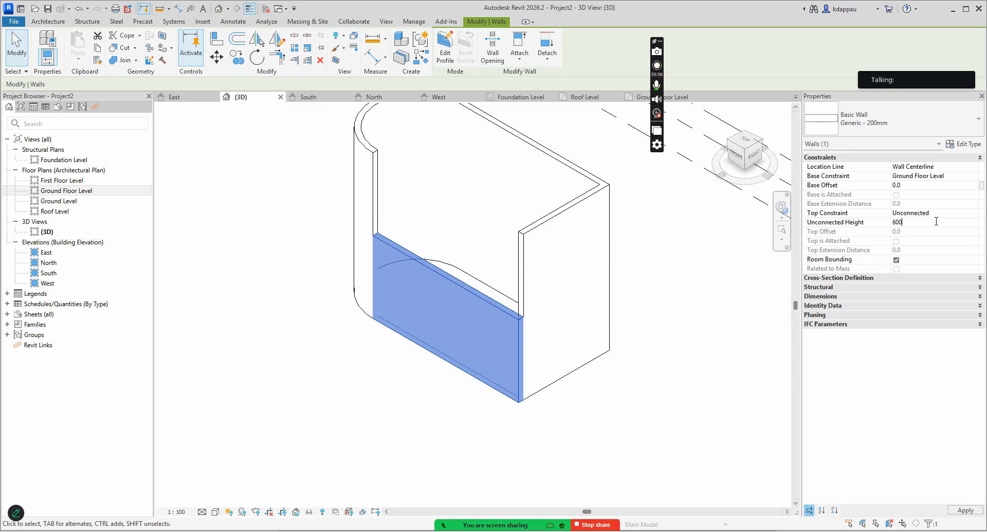
type("600")
key("Return")
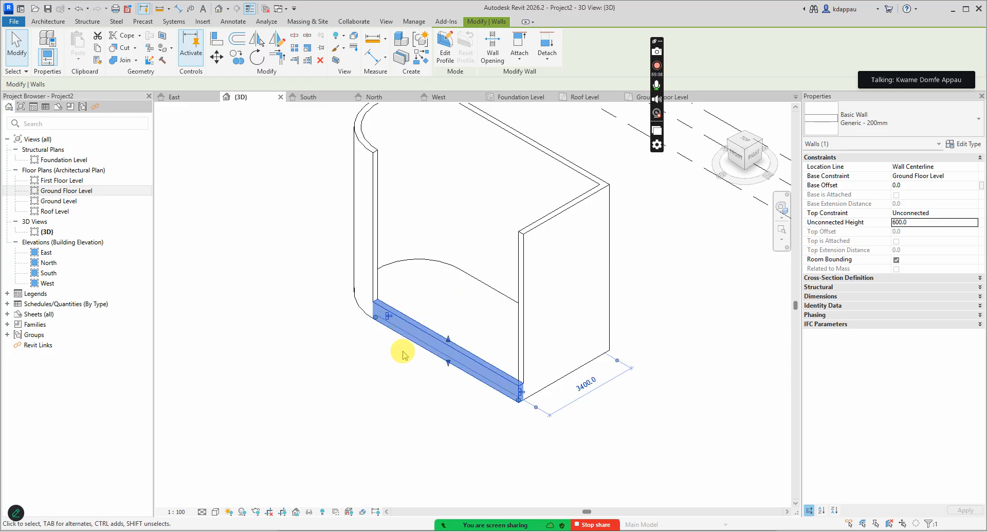
Set the front straight wall's unconnected height to 12000 mm and view it against the other walls.
left_click(927, 223)
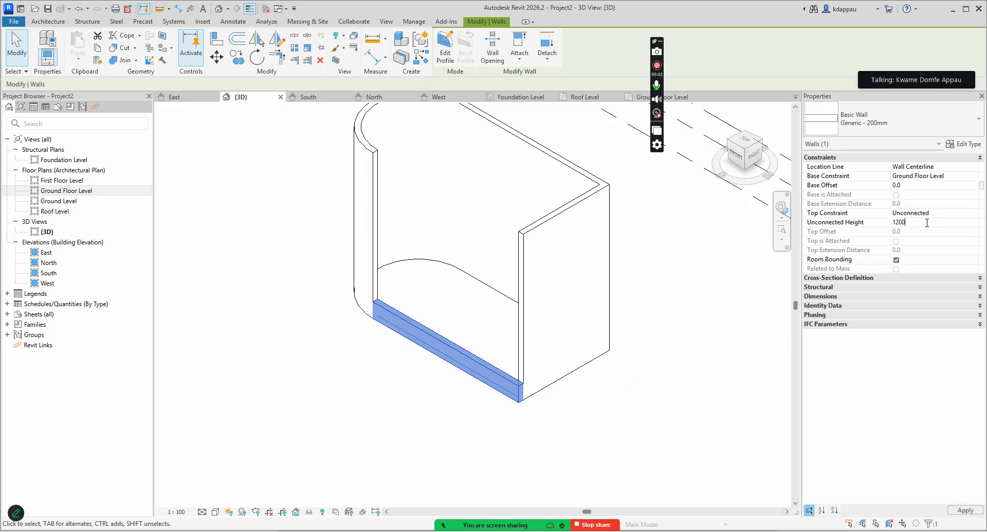
type("12000")
key("Return")
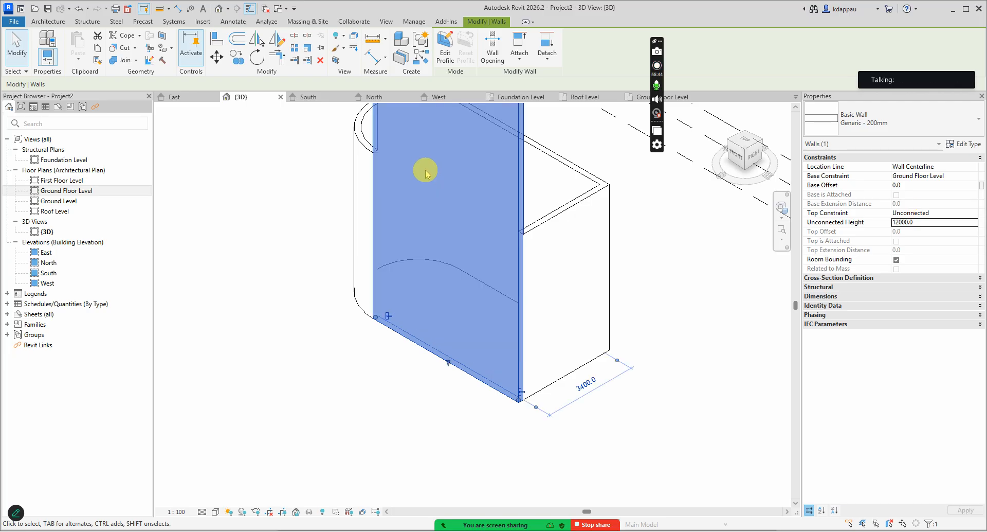
scroll(483, 362, "down", 6)
left_click(403, 317)
scroll(496, 331, "up", 5)
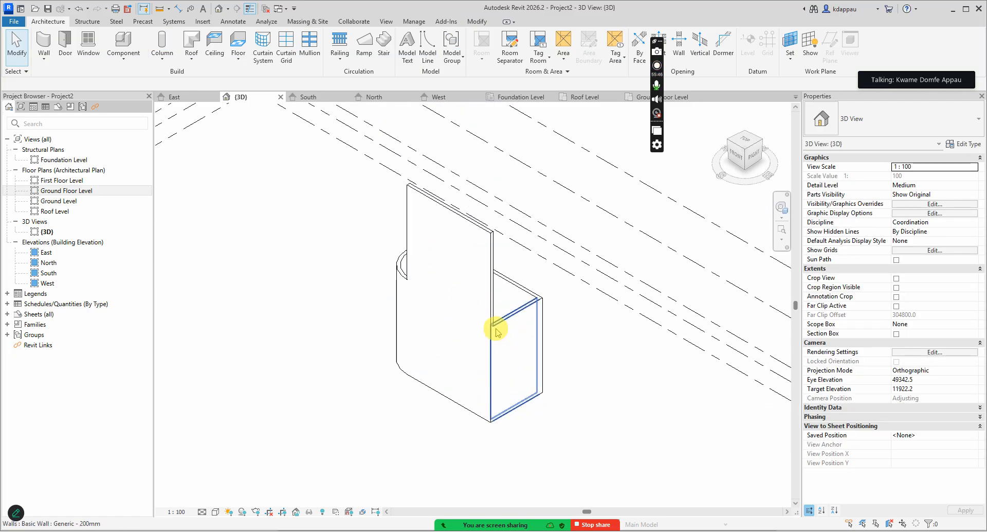
scroll(462, 335, "down", 3)
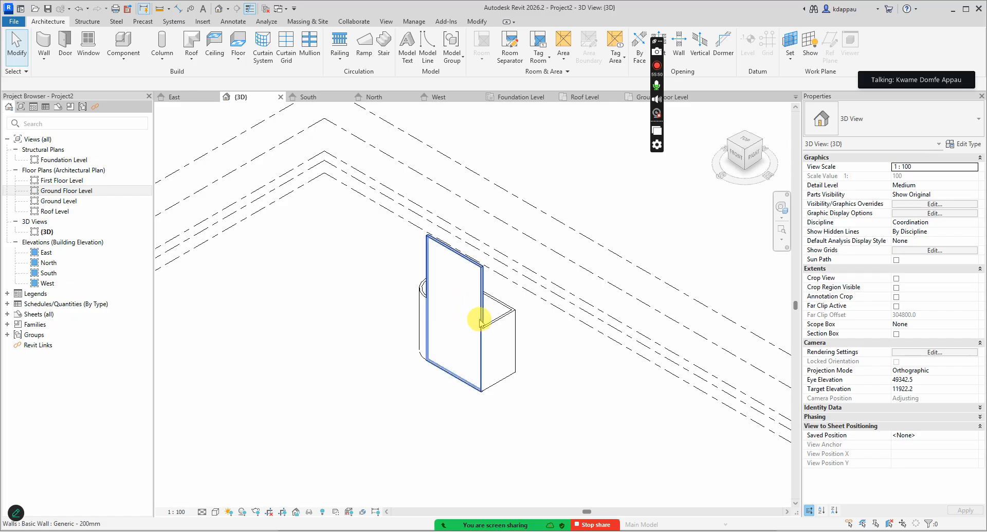
scroll(484, 322, "up", 2)
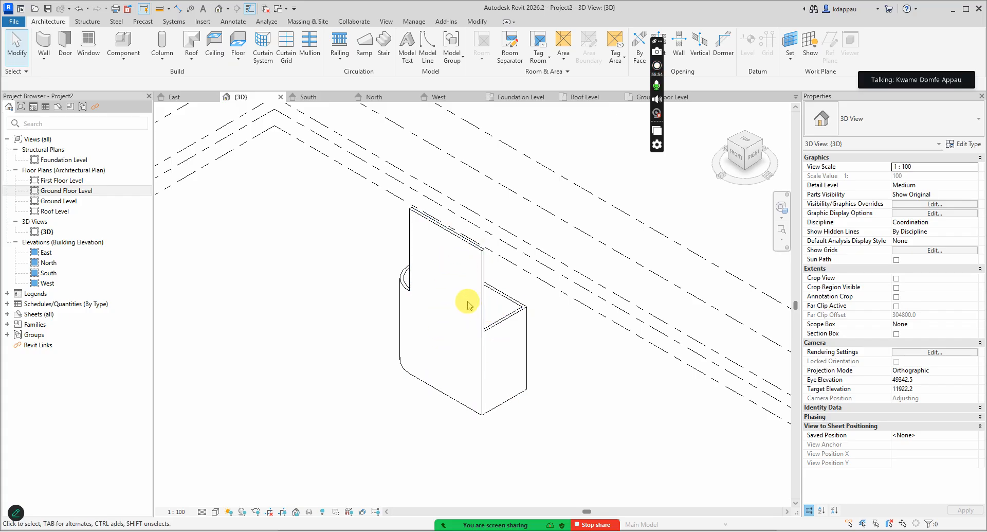
scroll(473, 309, "up", 3)
scroll(442, 324, "down", 3)
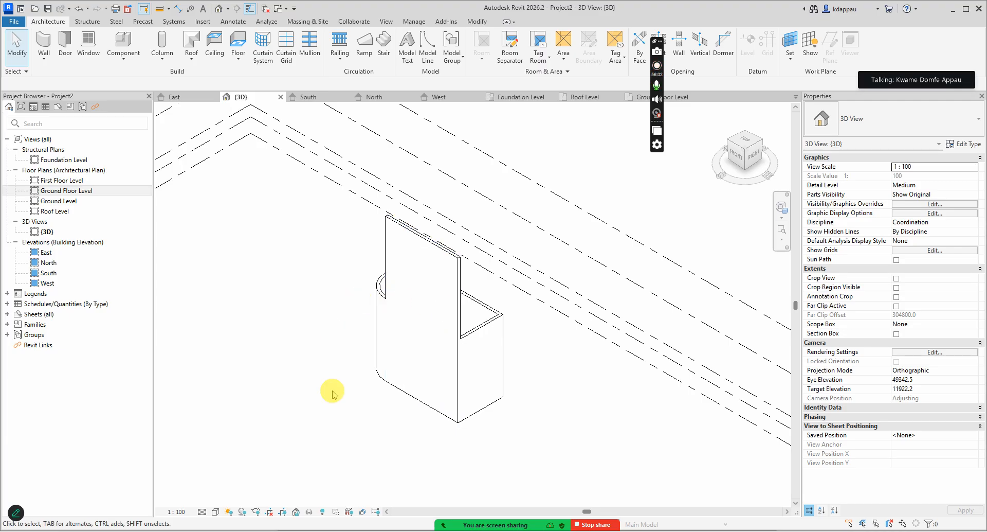
Set the front straight wall's top constraint to Up to level: First Floor Level.
left_click(423, 416)
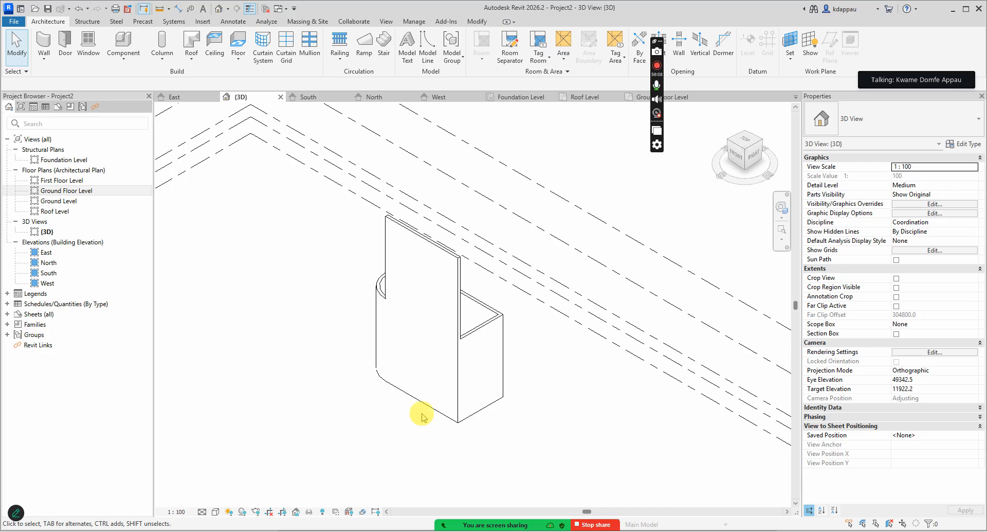
left_click(420, 405)
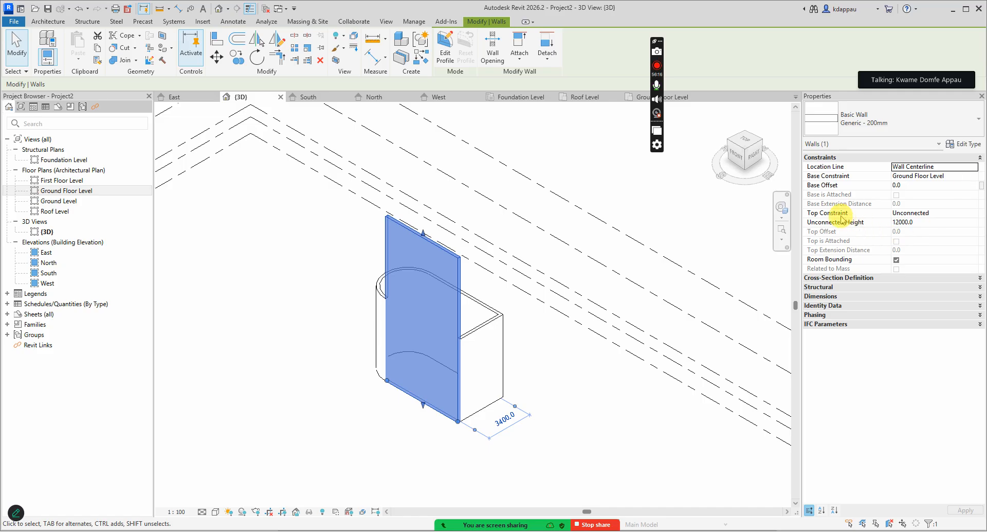
left_click(922, 212)
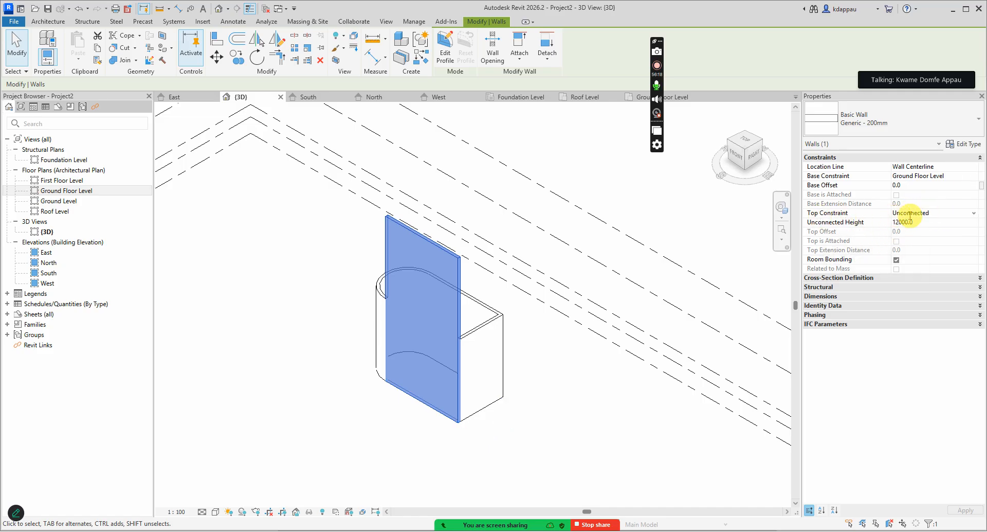
left_click(974, 216)
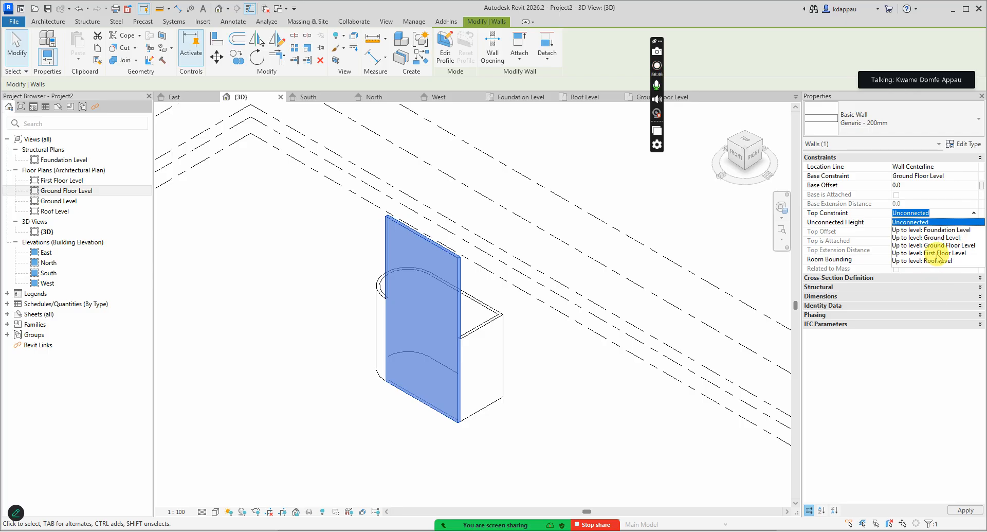
left_click(936, 252)
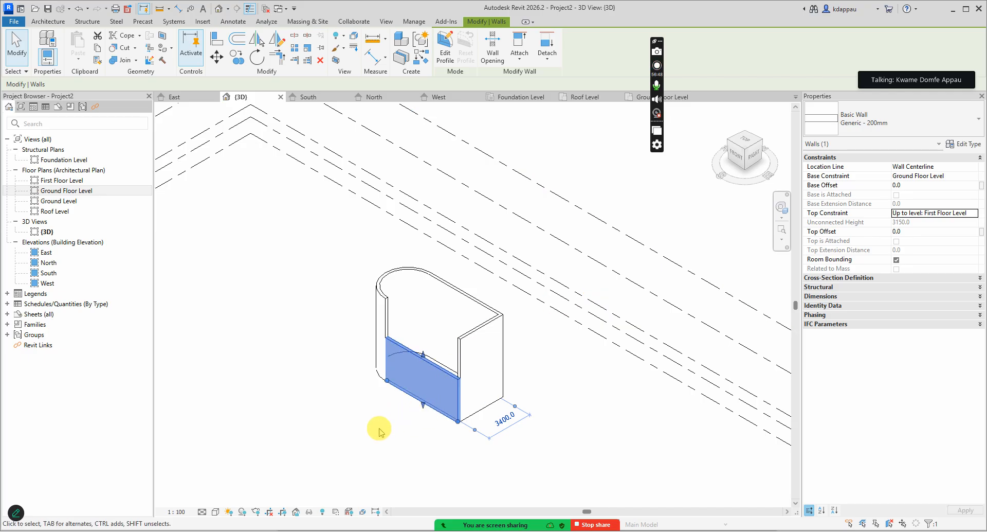
scroll(399, 405, "up", 3)
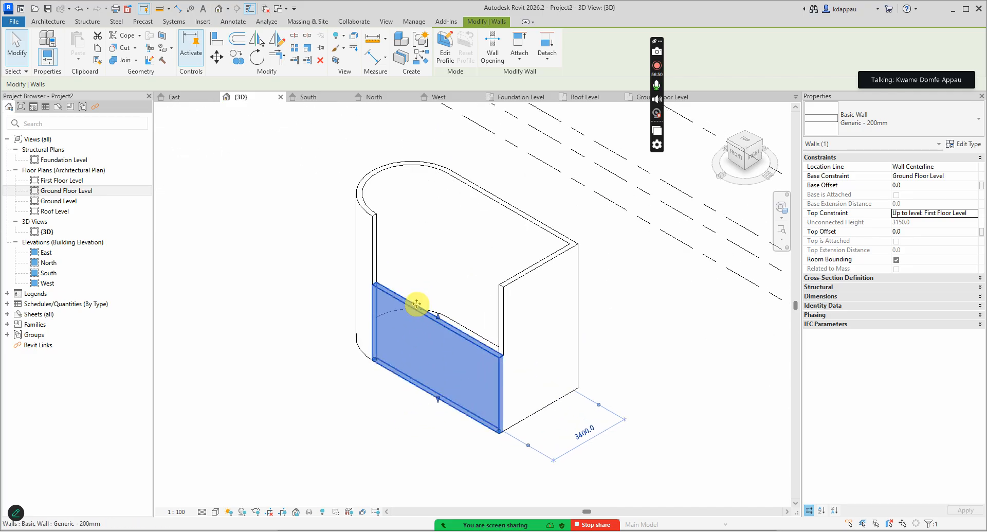
Set the top constraint of the short straight end wall to Up to level: Roof Level.
left_click(533, 276)
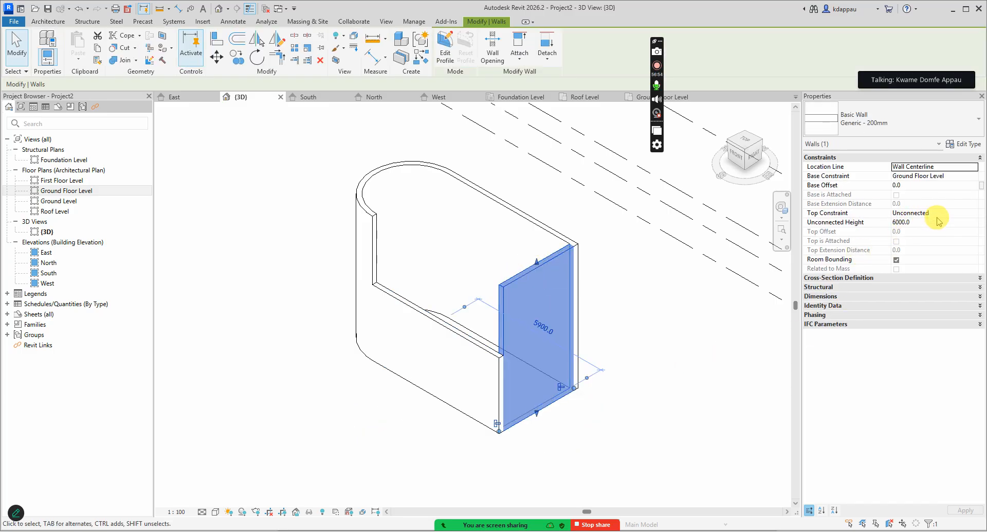
left_click(908, 213)
left_click(973, 215)
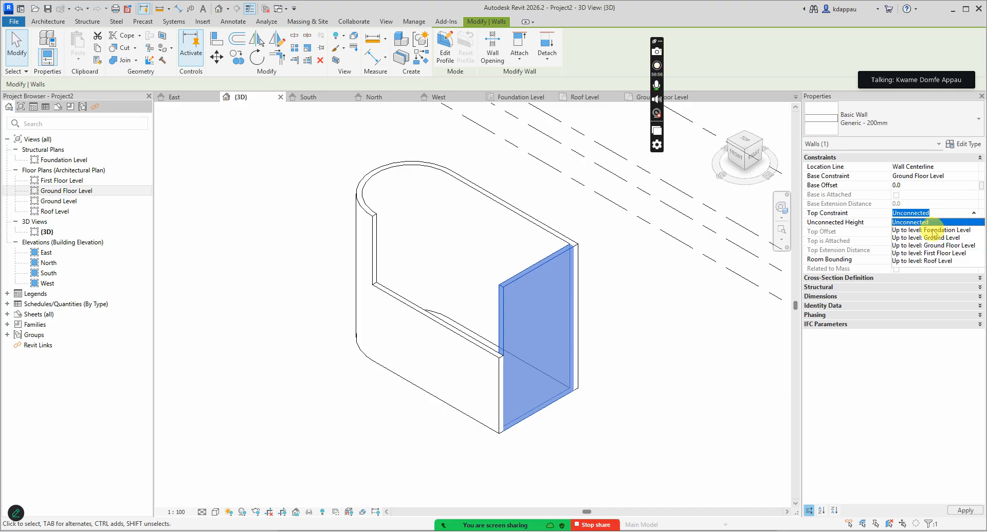
left_click(933, 261)
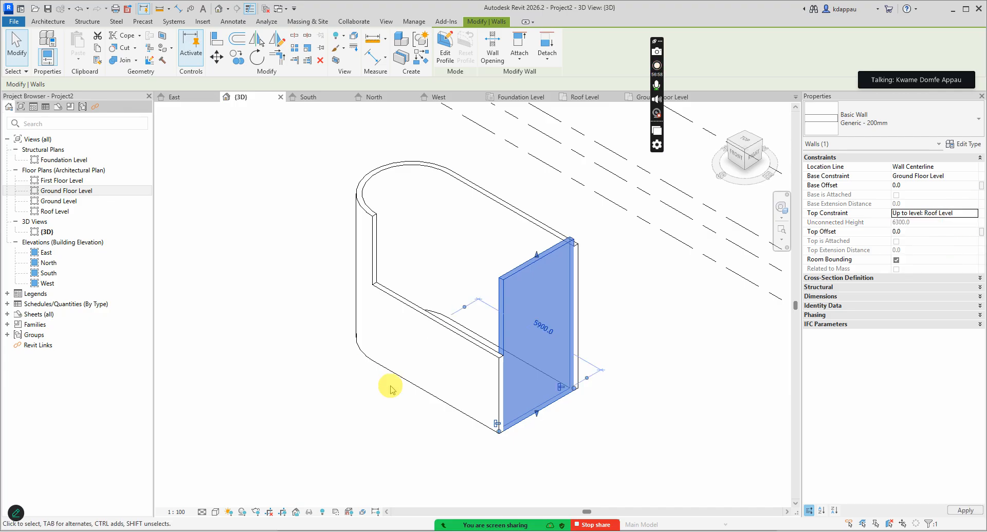
left_click(377, 461)
Compare the front wall and the short end wall in 3D, checking each wall's top constraint.
scroll(594, 221, "up", 2)
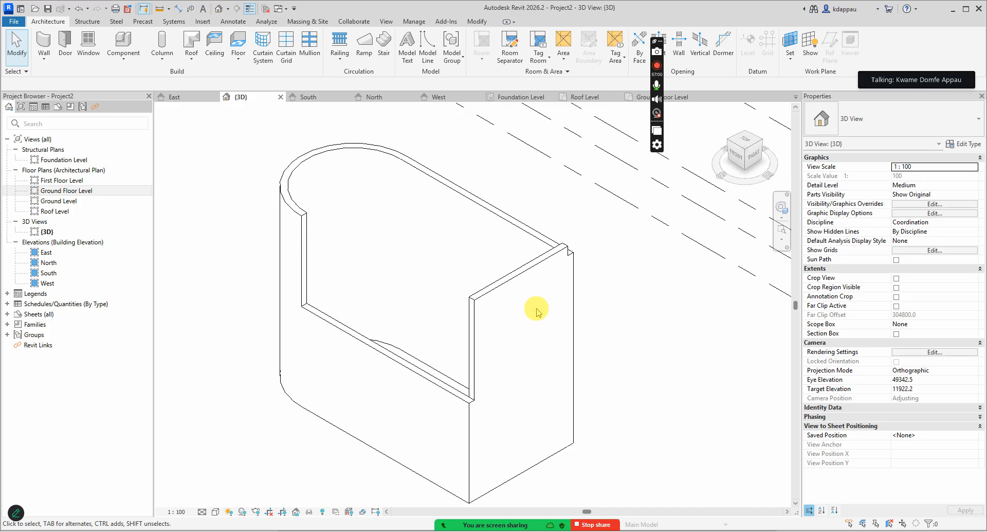
scroll(456, 286, "down", 3)
scroll(458, 288, "up", 2)
left_click(469, 329)
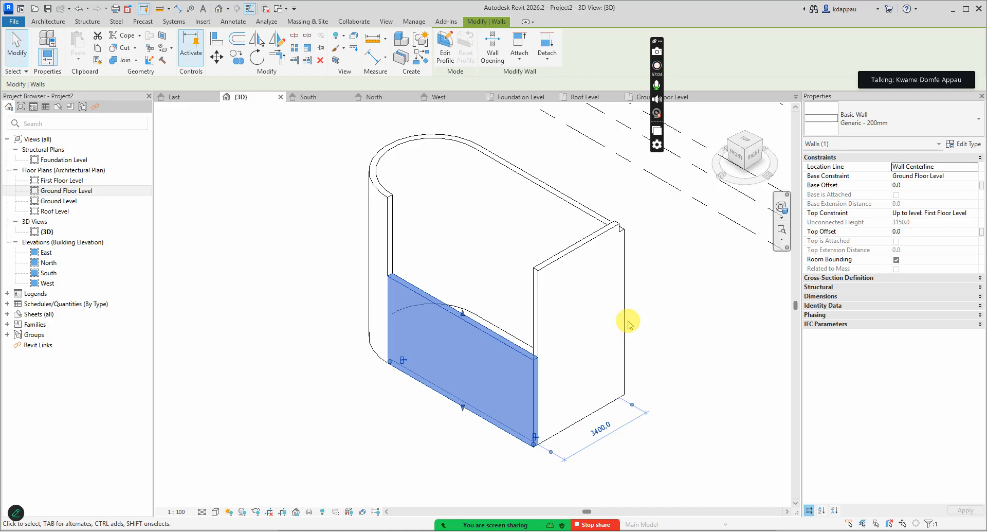
left_click(385, 429)
left_click(540, 275)
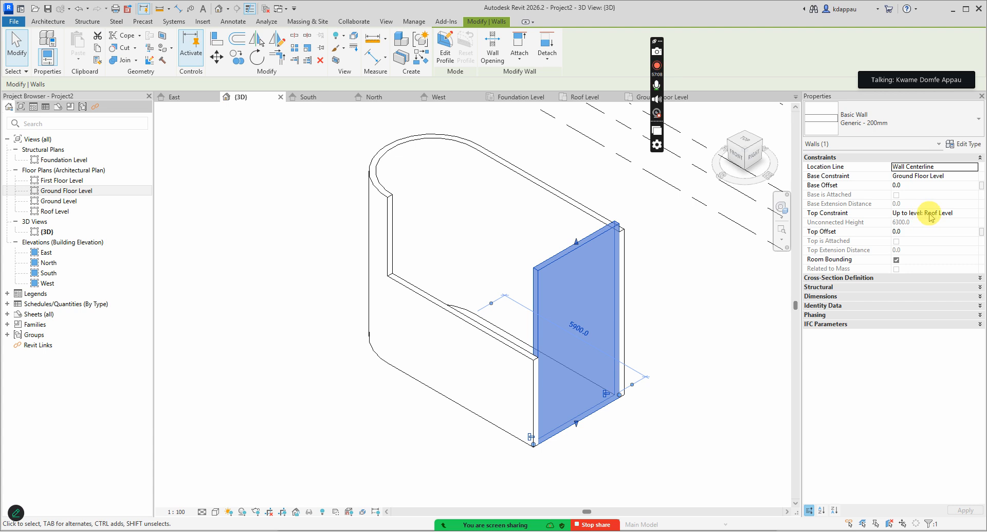
left_click(303, 304)
Select all four walls together and set their top constraint to Up to level: Roof Level.
scroll(311, 298, "down", 3)
left_click_drag(320, 235, 534, 444)
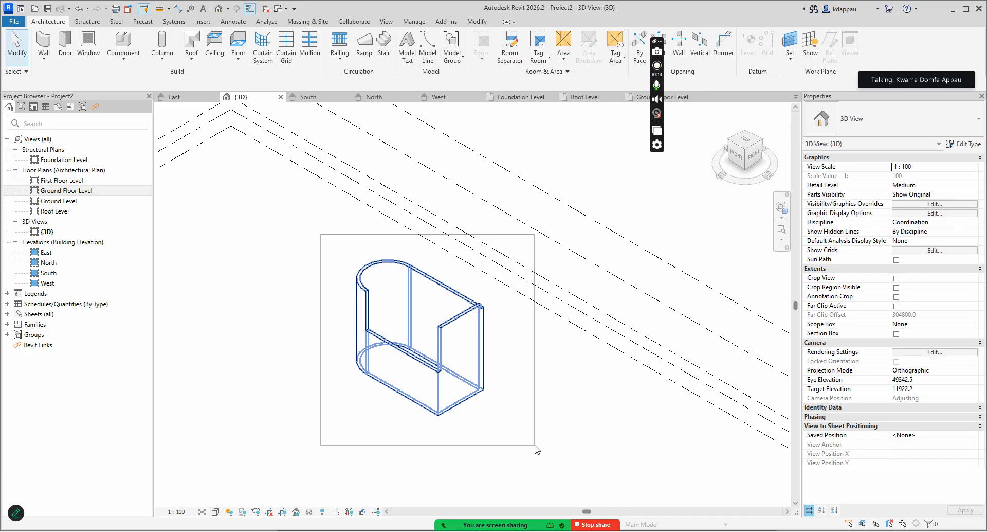
left_click_drag(535, 445, 533, 446)
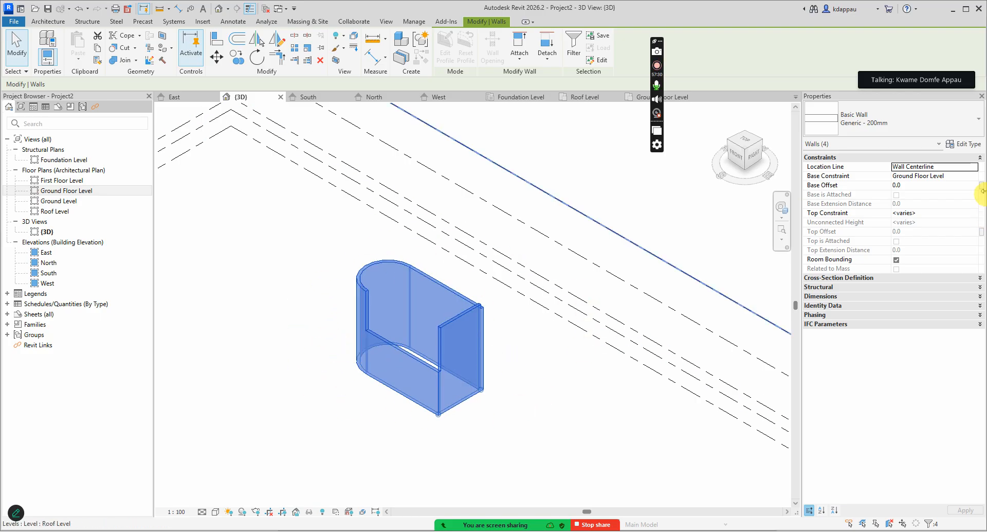
left_click(959, 213)
left_click(973, 213)
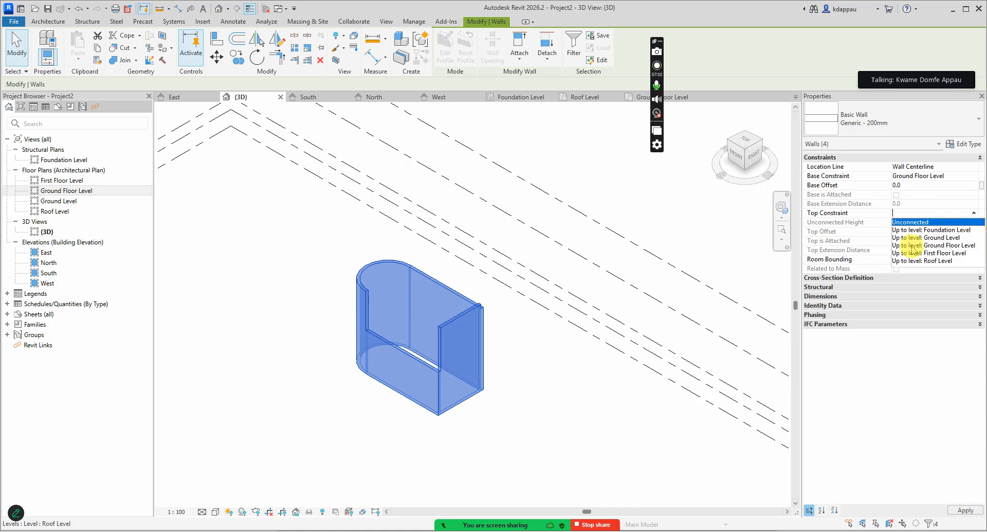
left_click(935, 260)
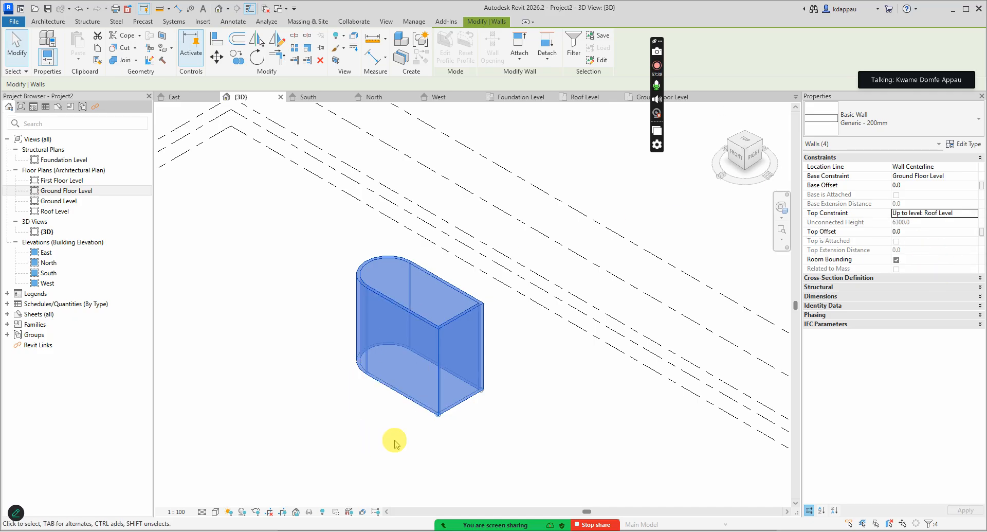
left_click(393, 437)
scroll(387, 348, "up", 2)
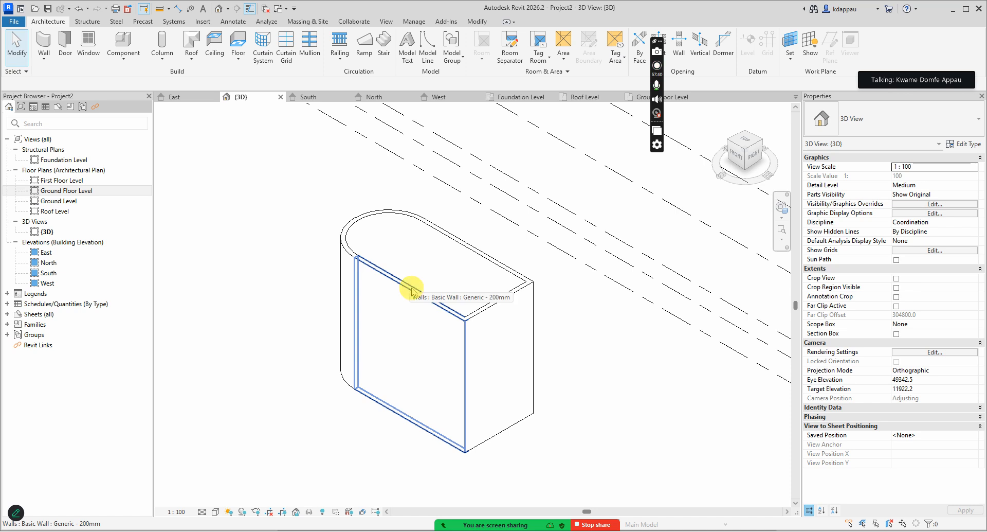
Raise the Roof Level by setting its distance above the First Floor Level to 21000.
scroll(439, 335, "down", 5)
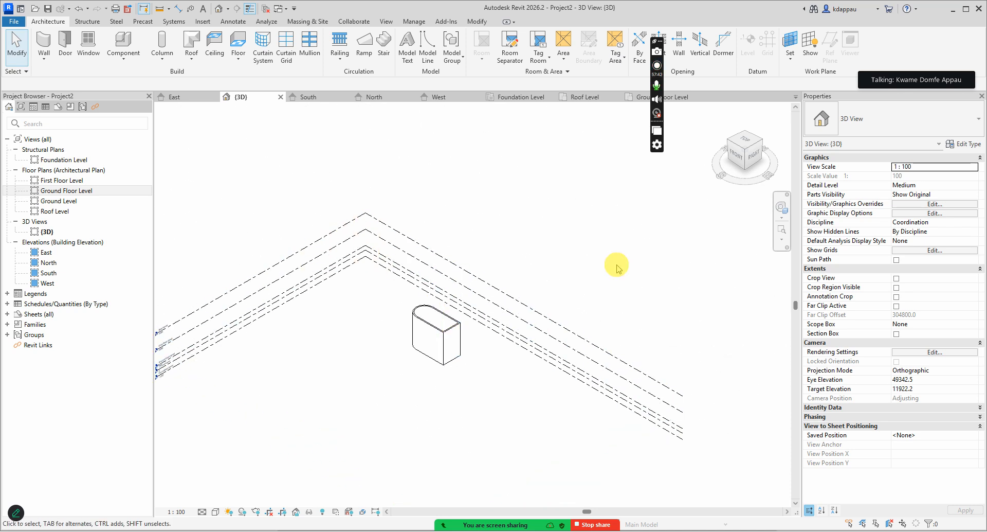
scroll(627, 277, "down", 3)
scroll(450, 297, "up", 3)
left_click(452, 257)
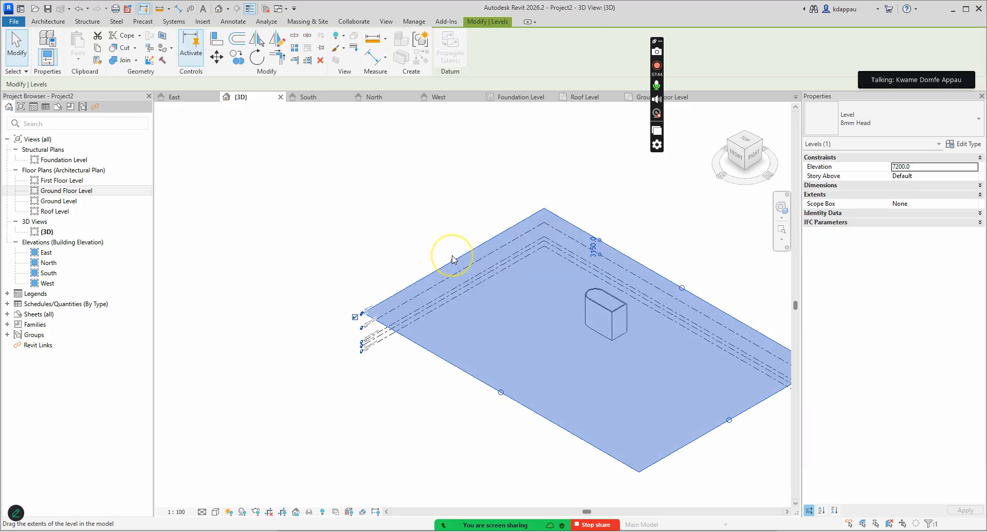
scroll(586, 281, "up", 3)
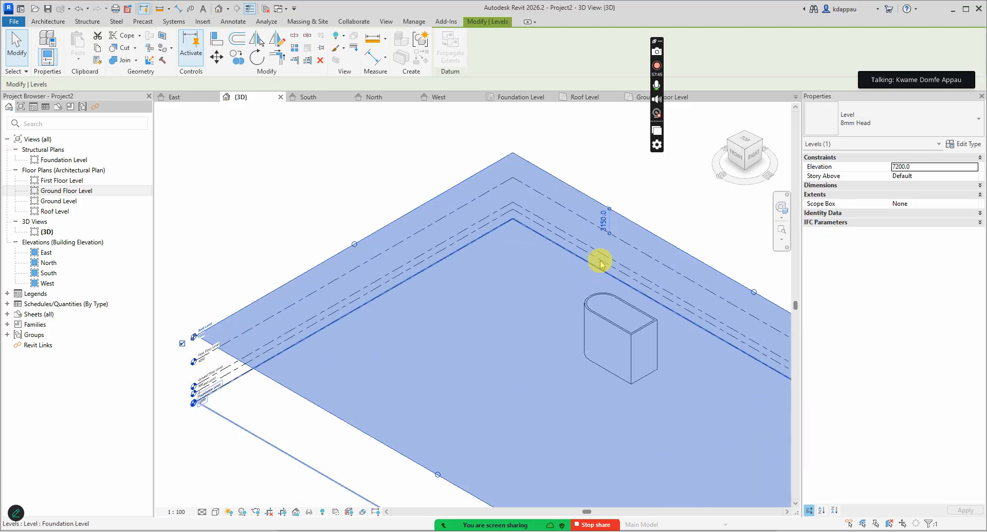
left_click(603, 220)
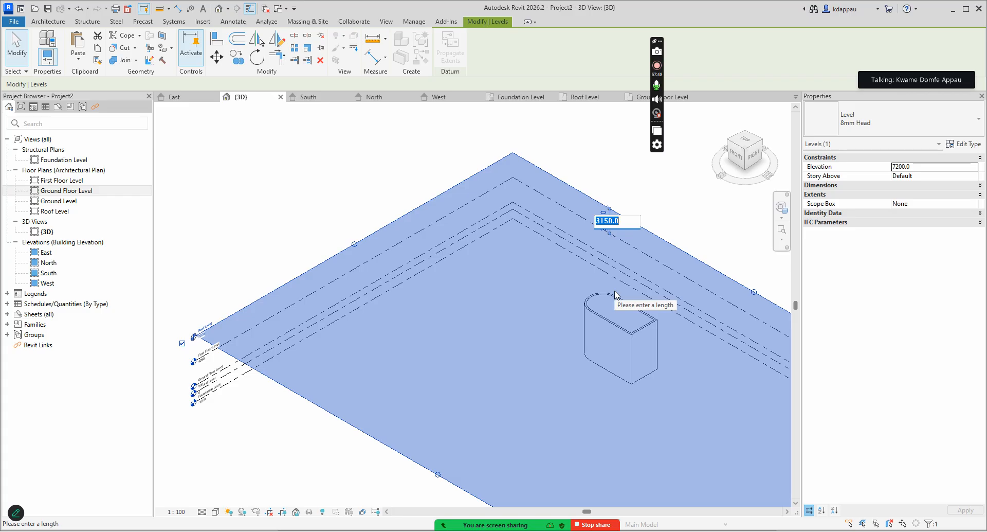
type("21")
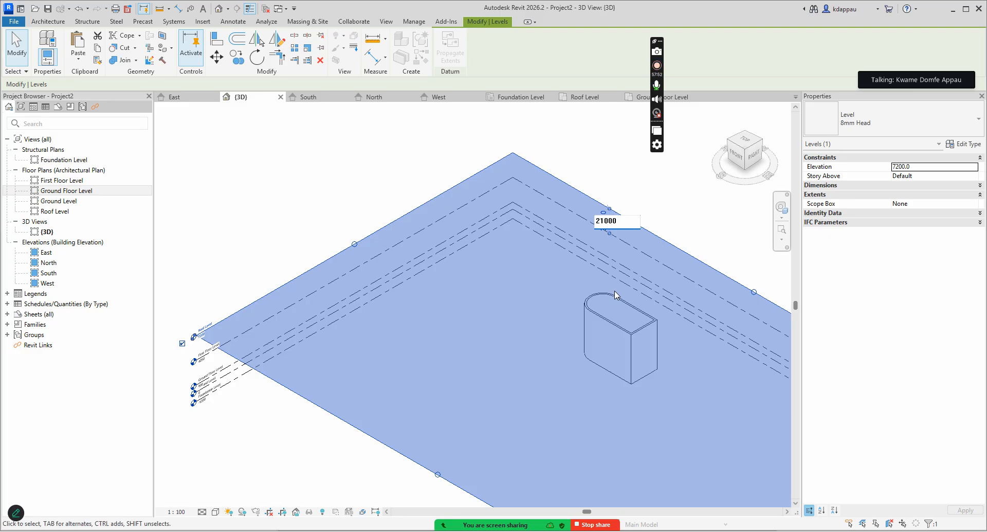
key("Return")
scroll(375, 427, "down", 3)
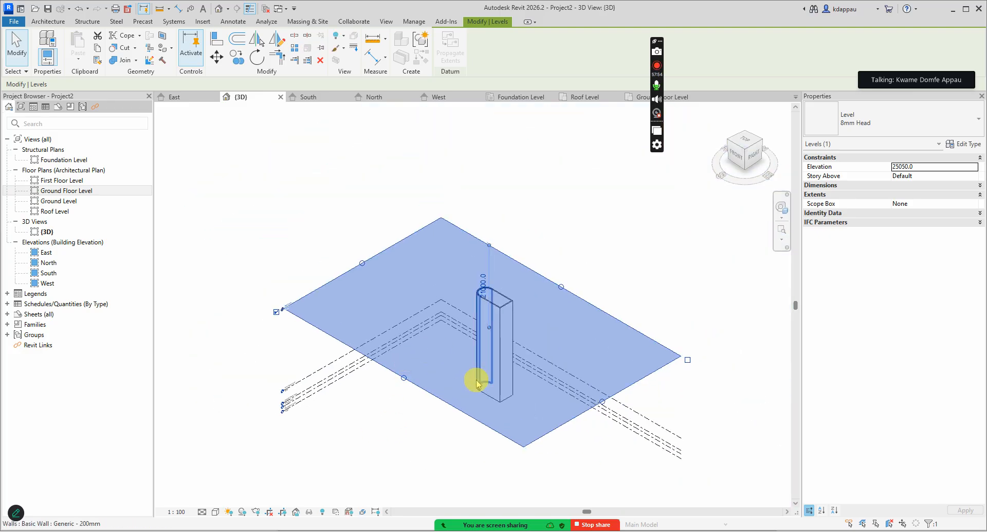
scroll(476, 378, "up", 1)
left_click(272, 186)
Examine the height of the walls relative to the Roof Level and the lower levels in the 3D view.
scroll(491, 275, "up", 3)
scroll(227, 302, "down", 4)
scroll(298, 265, "up", 3)
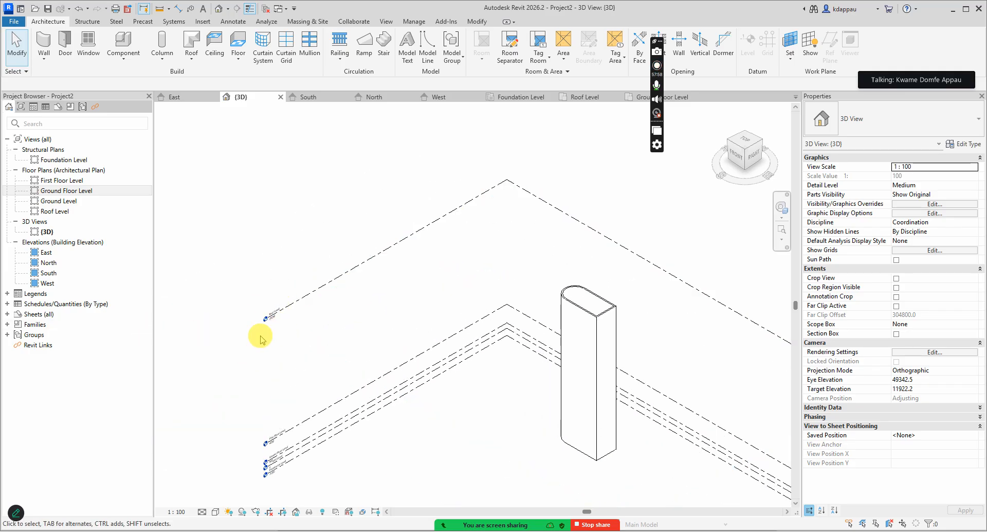
scroll(260, 336, "down", 3)
scroll(272, 338, "up", 5)
scroll(282, 289, "down", 2)
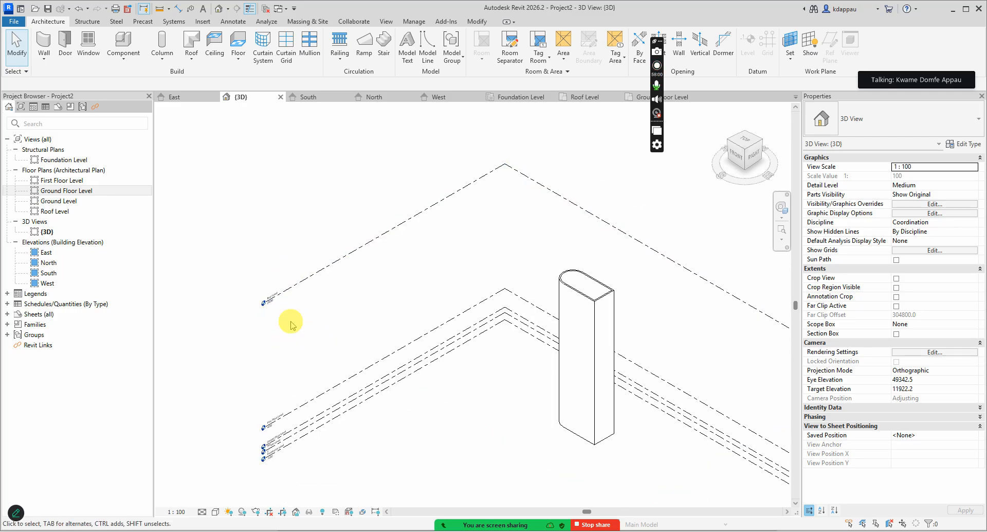
scroll(619, 406, "up", 2)
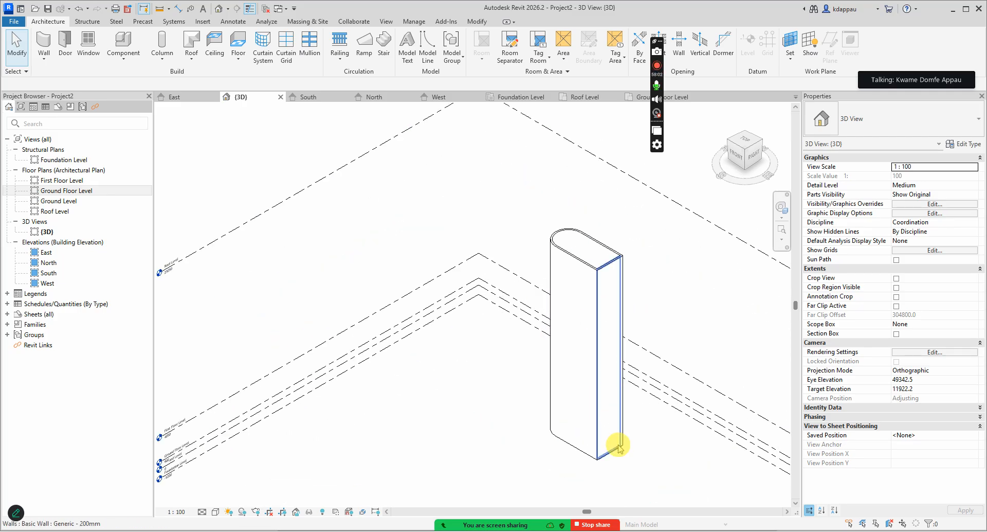
scroll(582, 403, "down", 3)
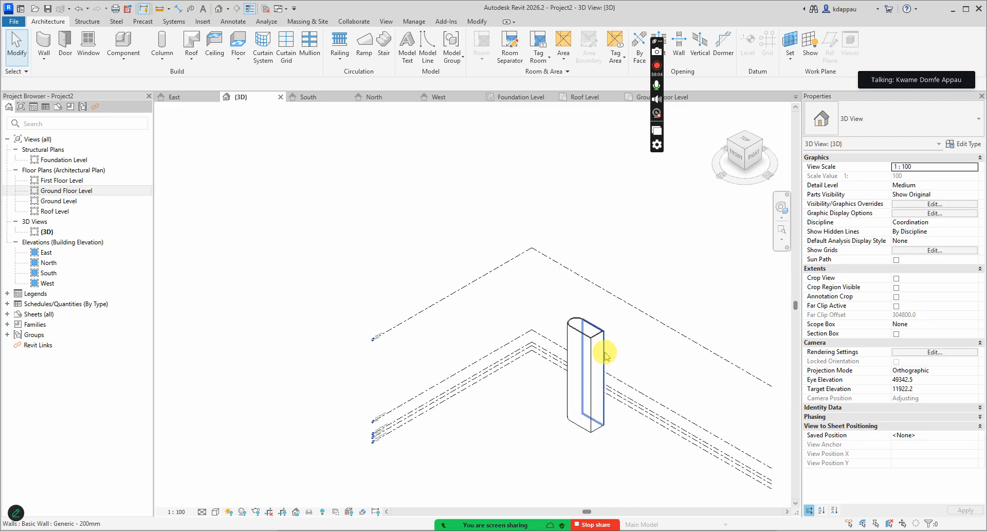
scroll(606, 355, "up", 2)
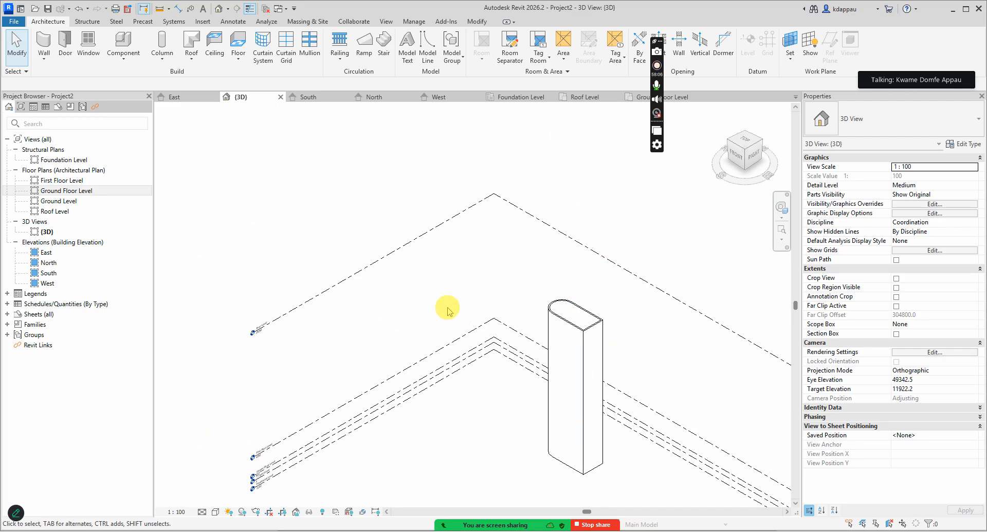
scroll(448, 311, "down", 3)
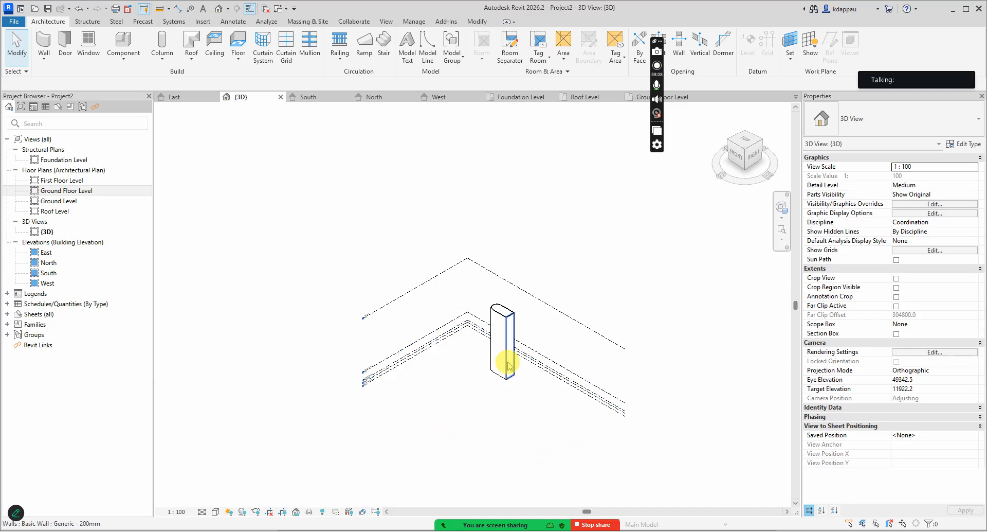
scroll(511, 410, "up", 3)
scroll(491, 342, "down", 2)
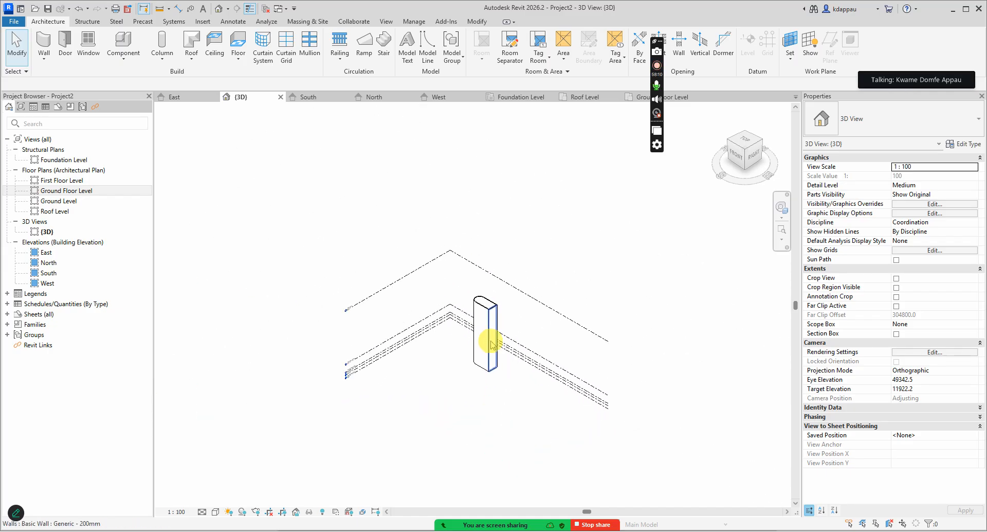
scroll(479, 327, "up", 1)
scroll(491, 331, "up", 2)
scroll(527, 312, "down", 5)
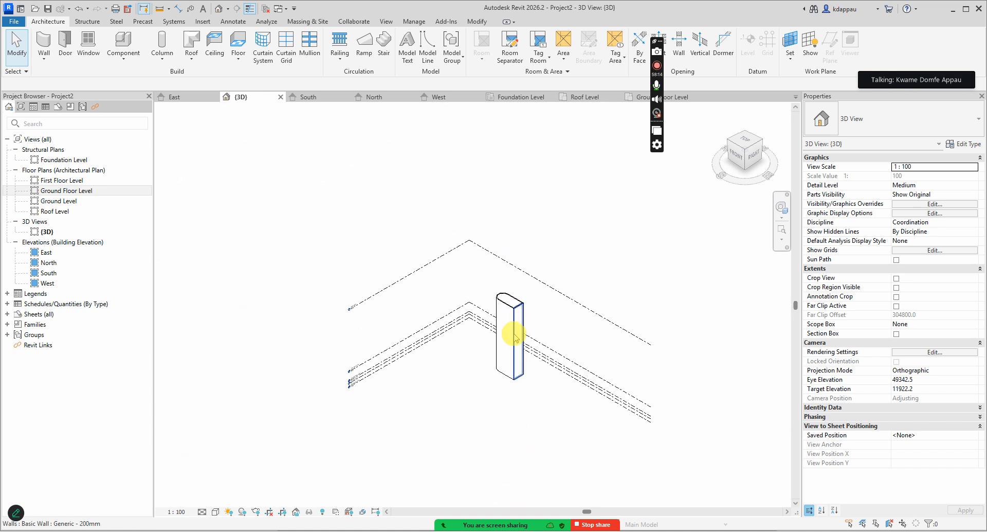
scroll(529, 332, "up", 4)
scroll(437, 337, "down", 3)
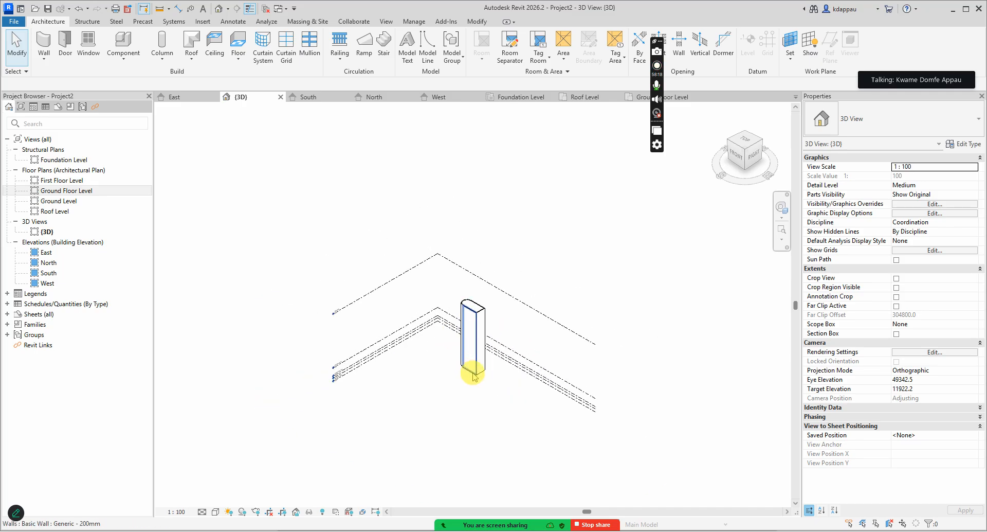
scroll(464, 370, "up", 2)
scroll(440, 320, "down", 3)
scroll(476, 310, "up", 3)
scroll(448, 306, "down", 2)
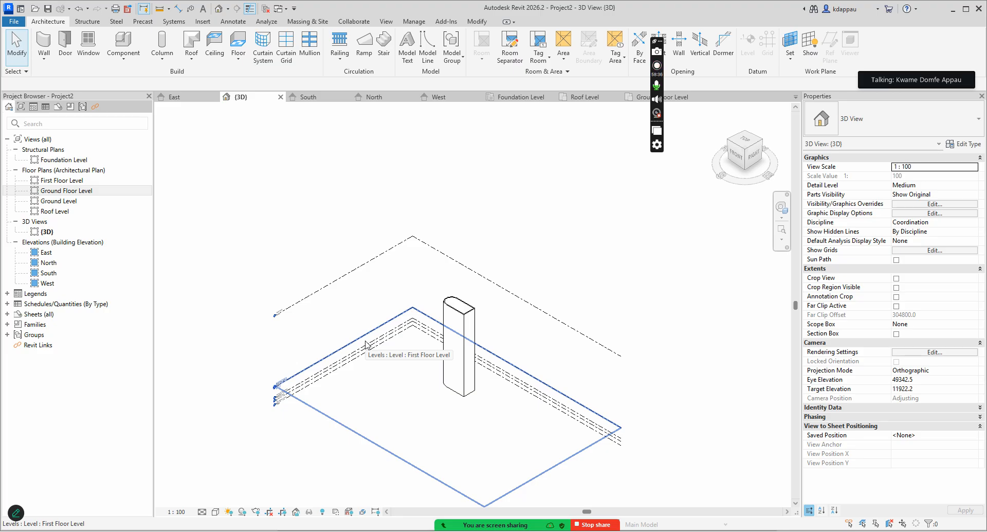
scroll(472, 363, "up", 2)
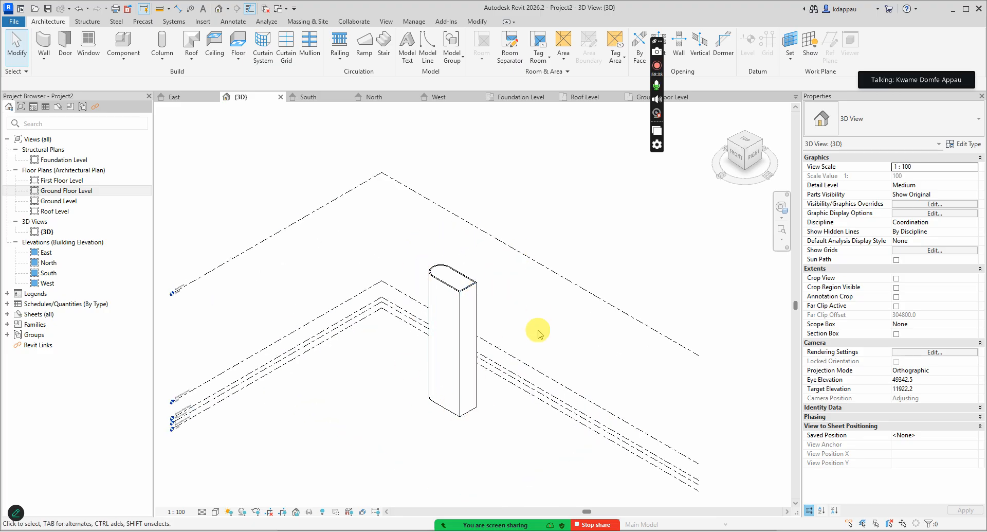
scroll(538, 317, "down", 2)
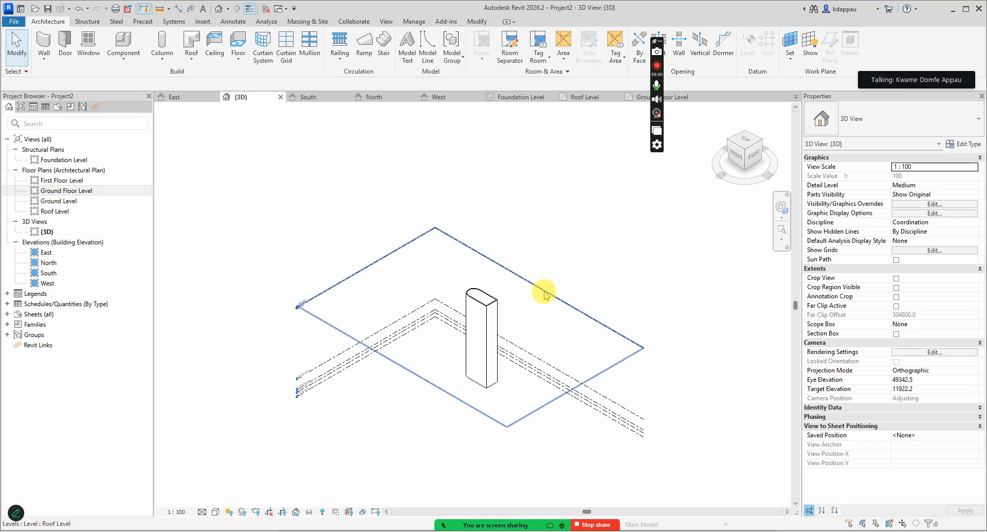
scroll(391, 329, "up", 1)
scroll(534, 356, "down", 2)
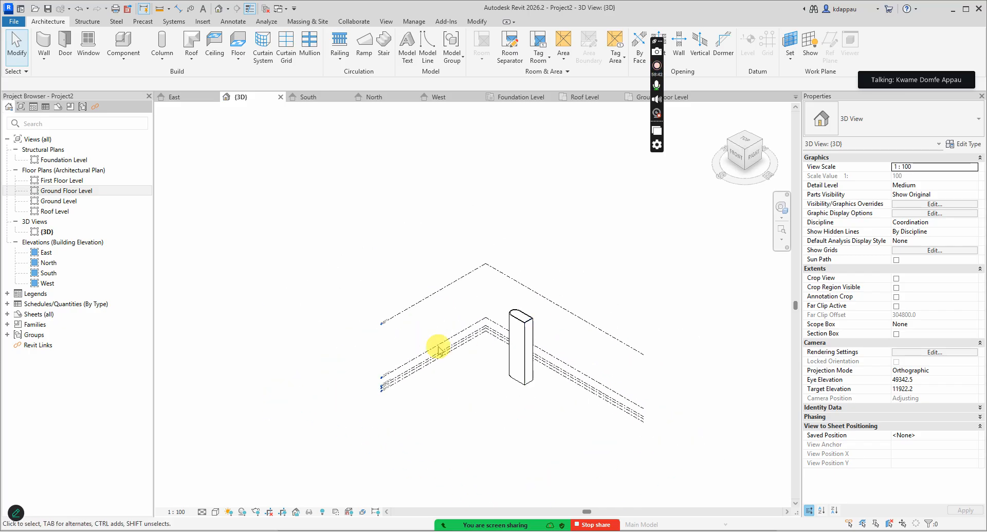
Set the Roof Level's distance above the First Floor Level to 3150.
left_click(405, 309)
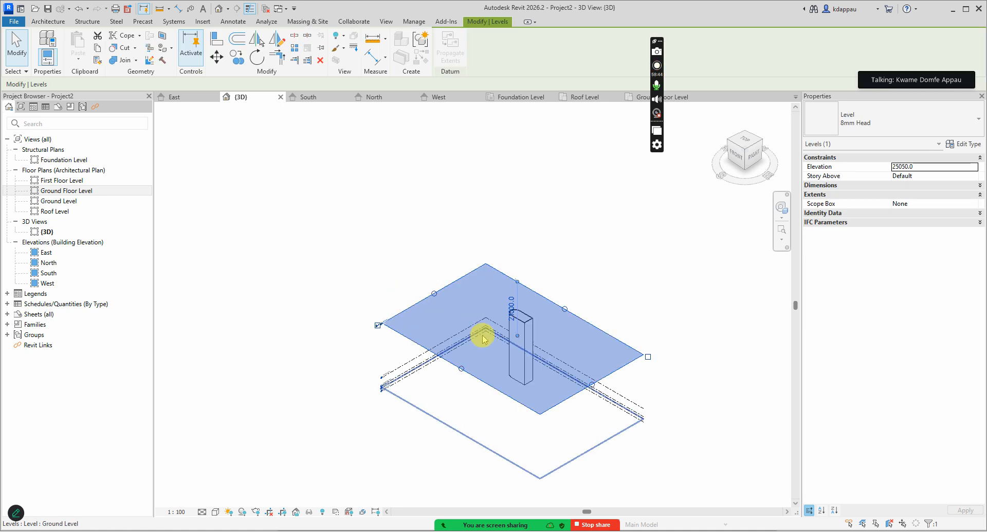
scroll(483, 337, "up", 2)
left_click(534, 293)
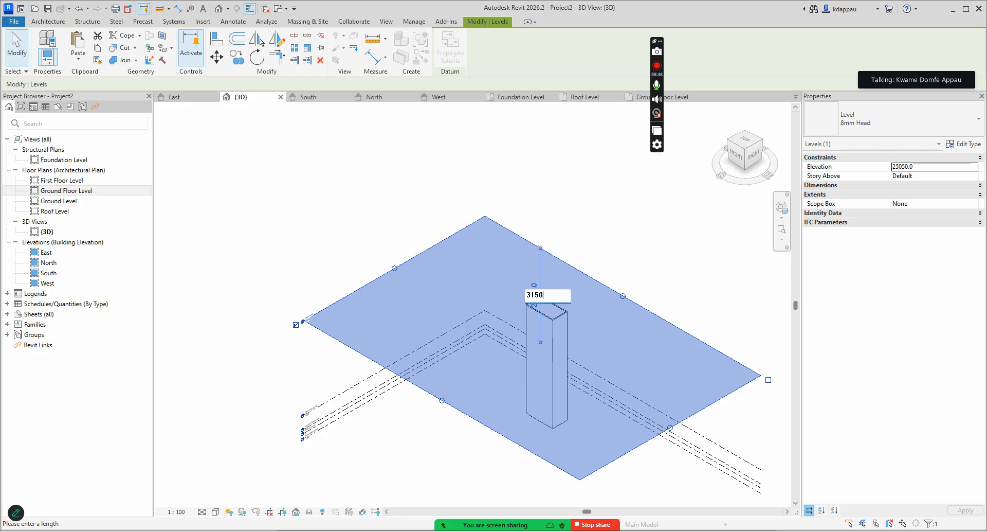
key("Return")
left_click(325, 286)
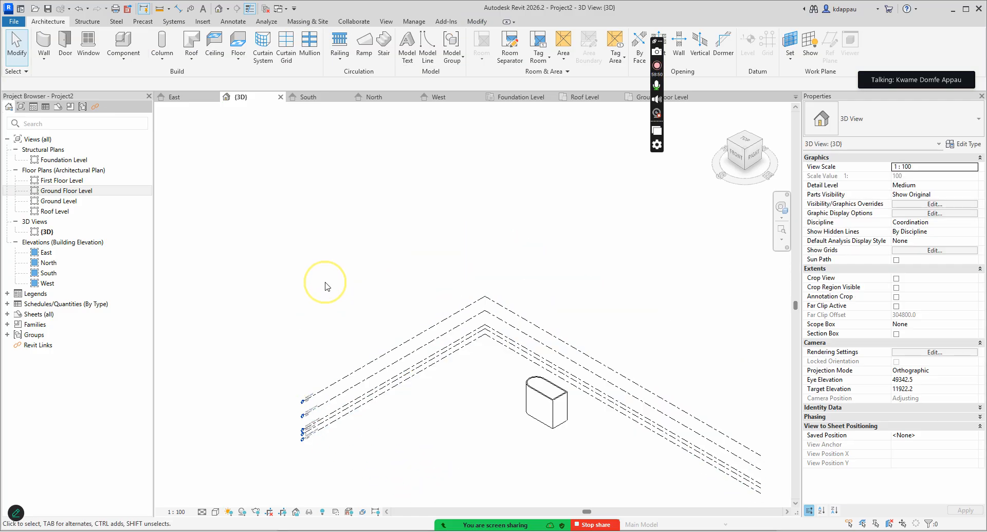
scroll(441, 309, "down", 5)
scroll(471, 384, "up", 4)
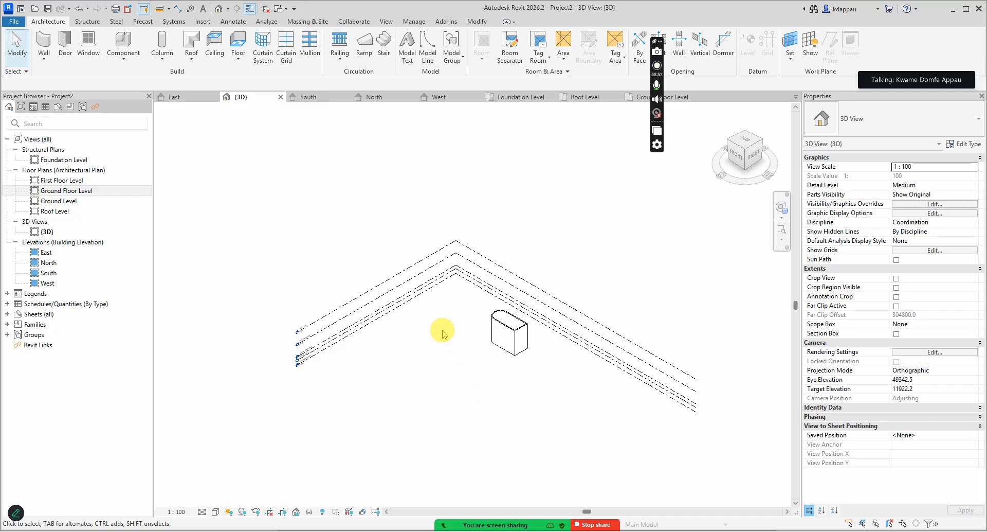
scroll(584, 368, "up", 3)
scroll(478, 315, "down", 3)
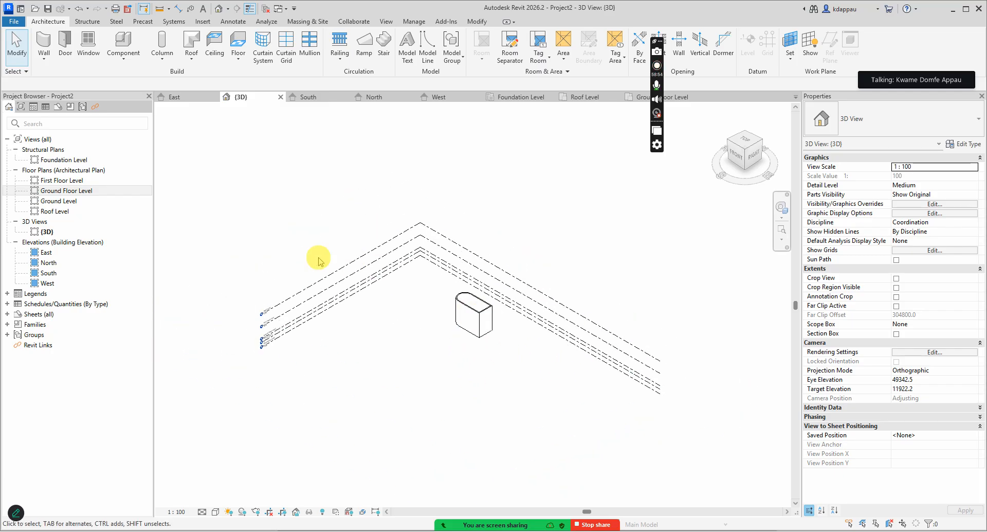
scroll(444, 338, "up", 2)
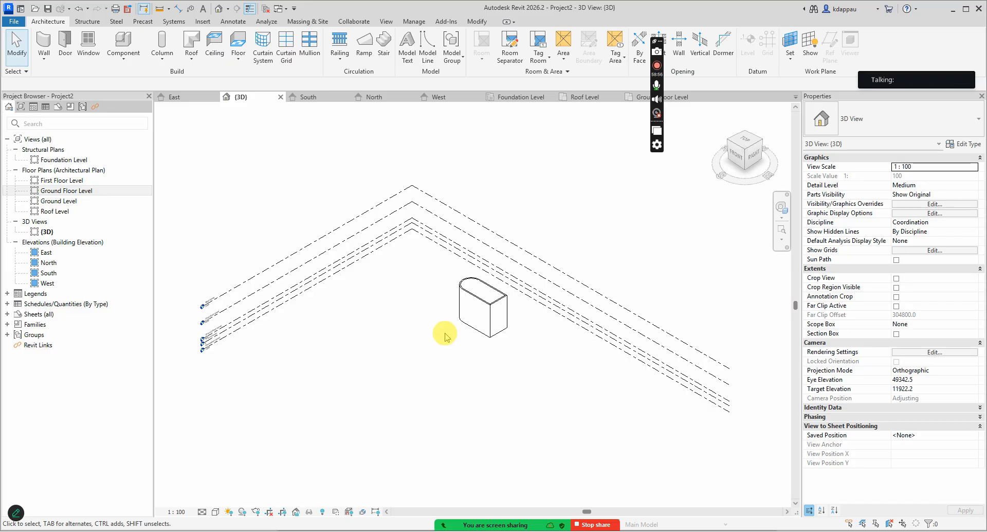
left_click(453, 378)
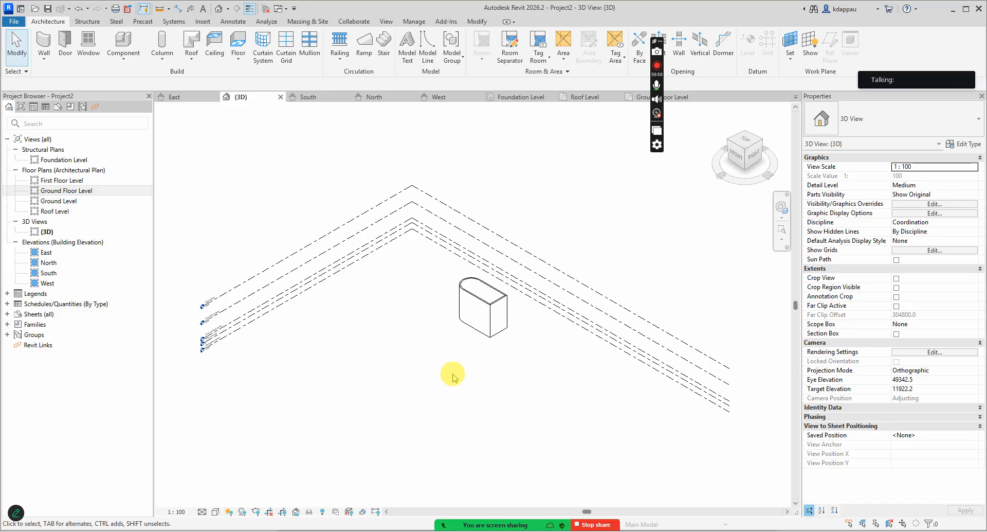
left_click(426, 391)
left_click(438, 374)
left_click(415, 342)
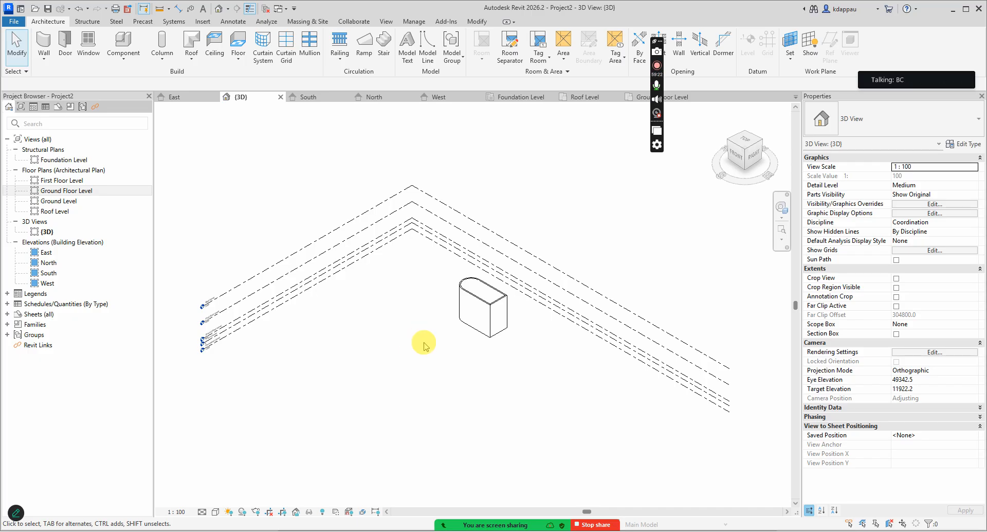
Set the base constraint of the long straight front wall to First Floor Level.
scroll(464, 310, "up", 2)
scroll(466, 337, "up", 1)
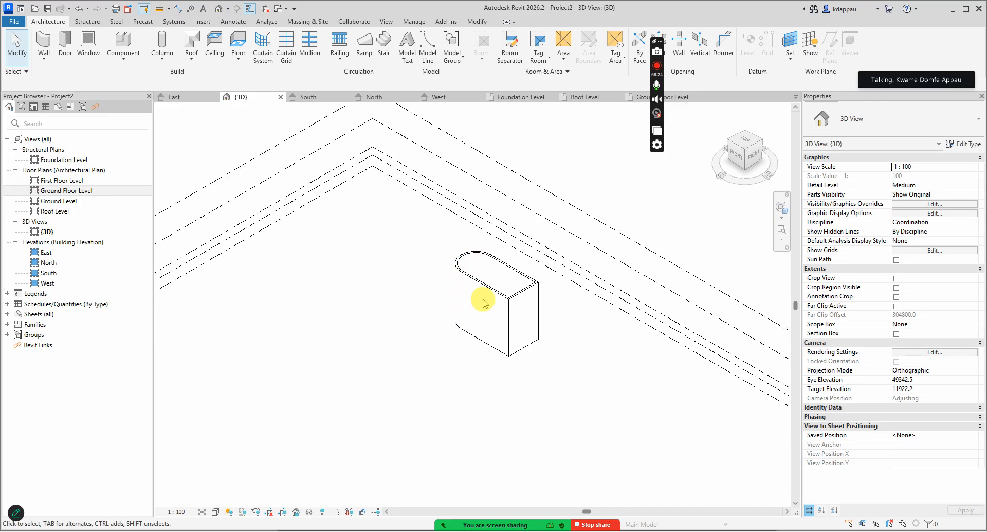
left_click(477, 307)
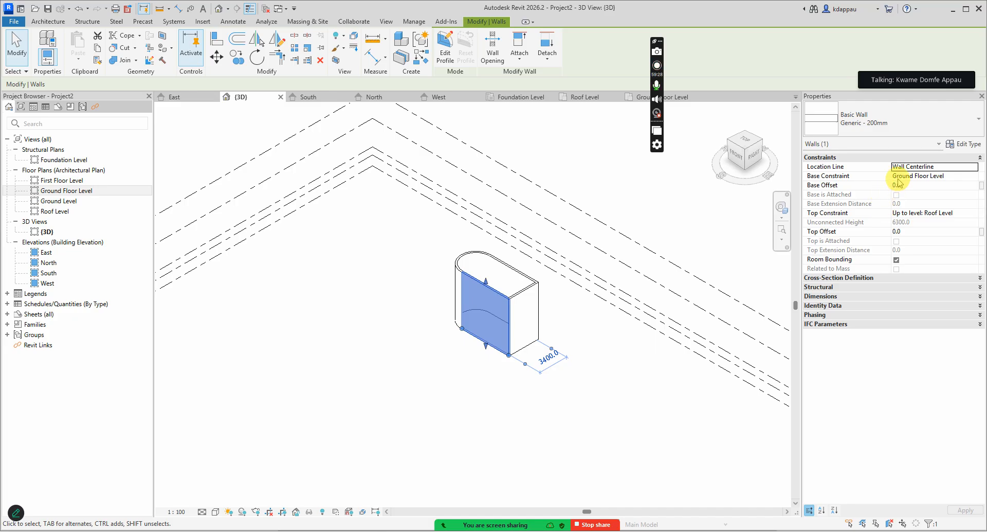
left_click(957, 176)
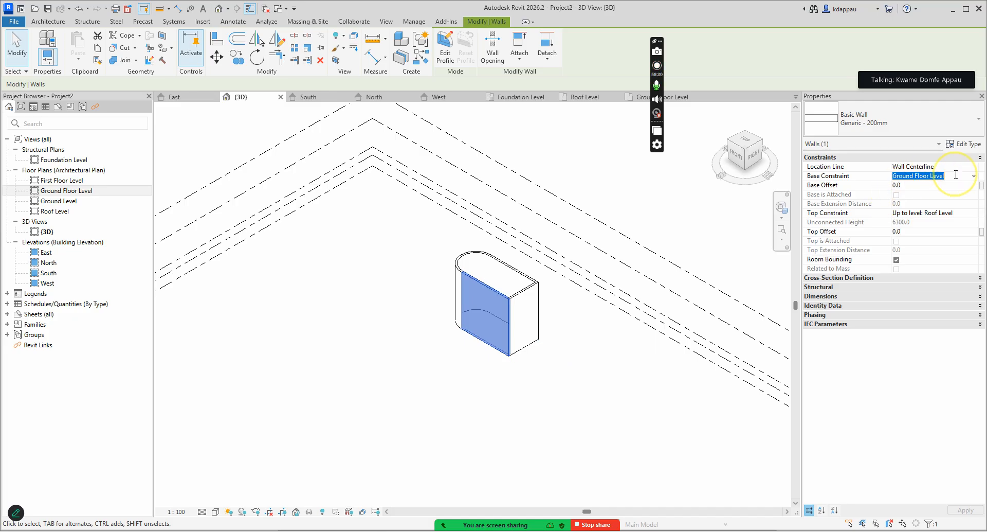
left_click(975, 178)
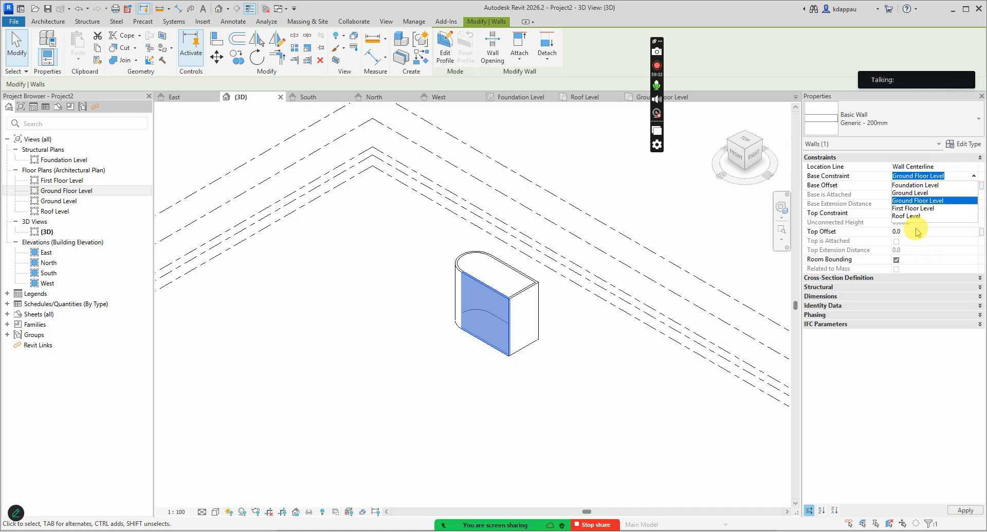
left_click(914, 209)
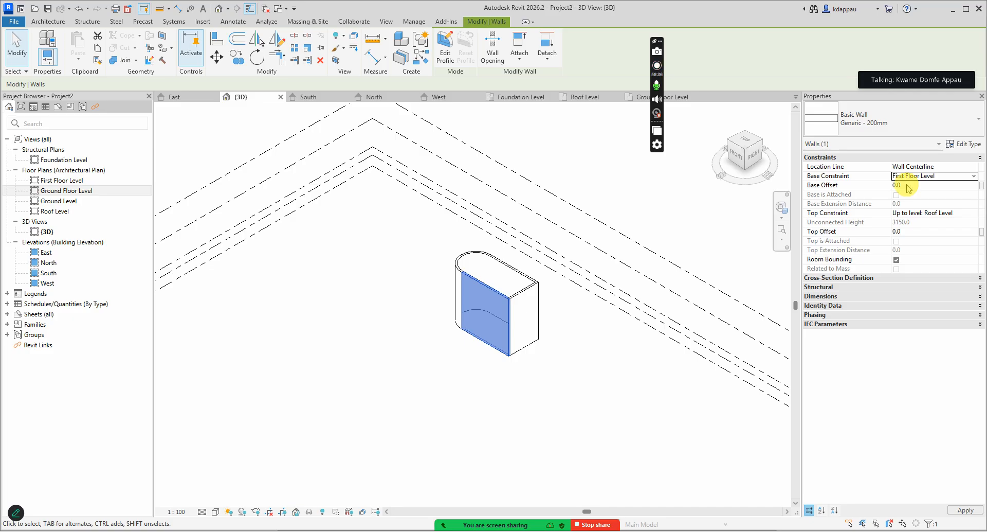
scroll(463, 303, "up", 4)
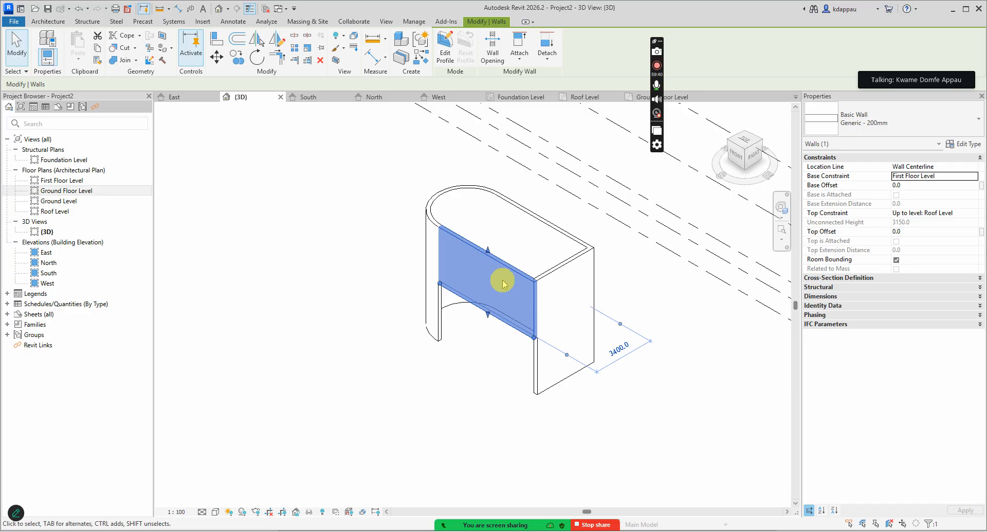
Set the top constraint of the short straight end wall to First Floor Level.
left_click(564, 265)
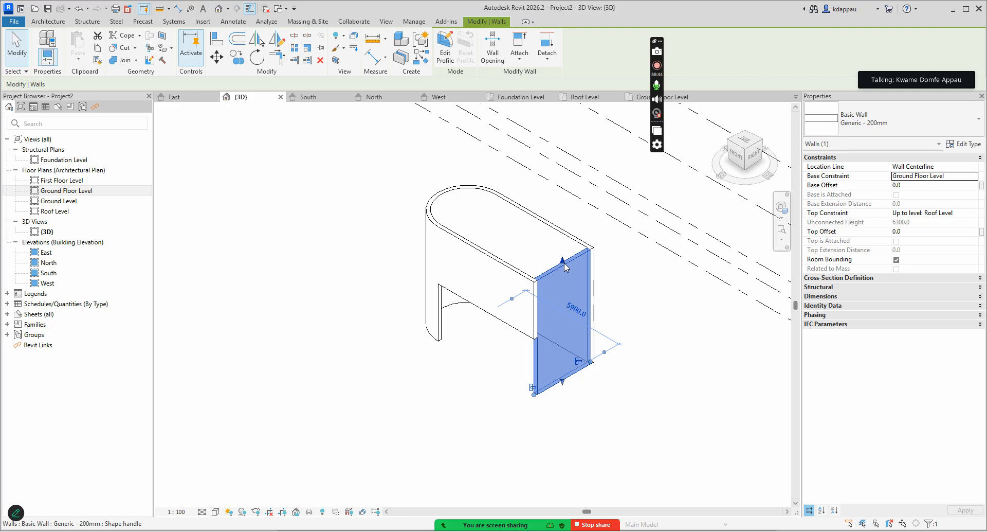
left_click(966, 213)
left_click(974, 213)
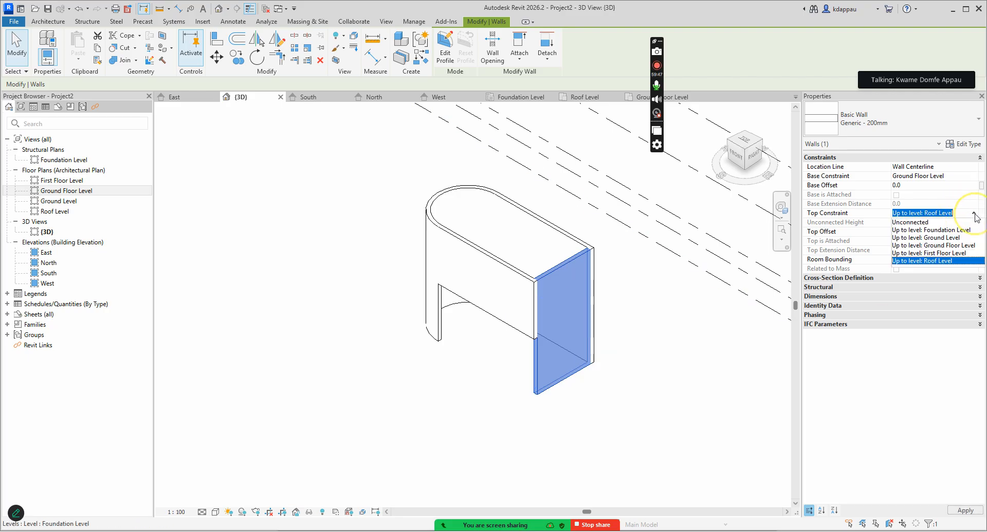
left_click(939, 260)
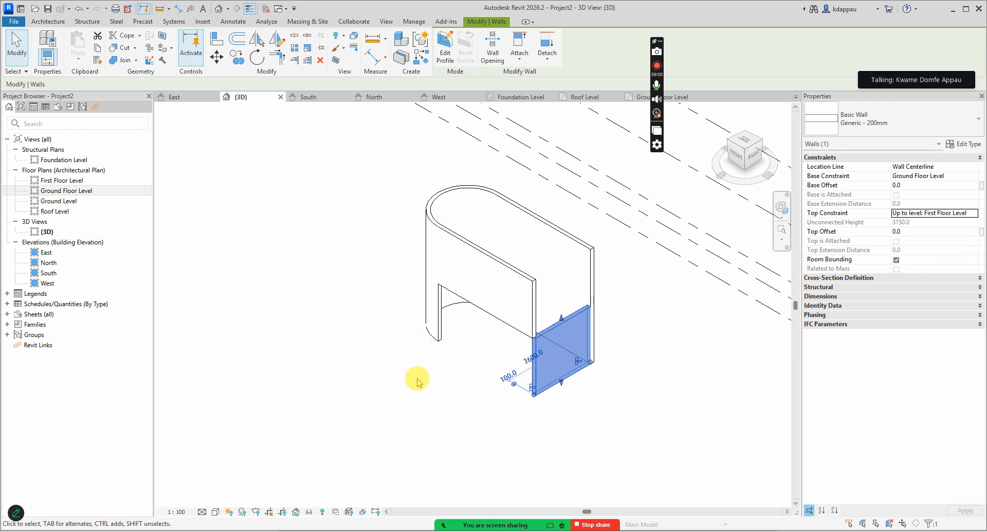
left_click(446, 400)
scroll(447, 400, "down", 1)
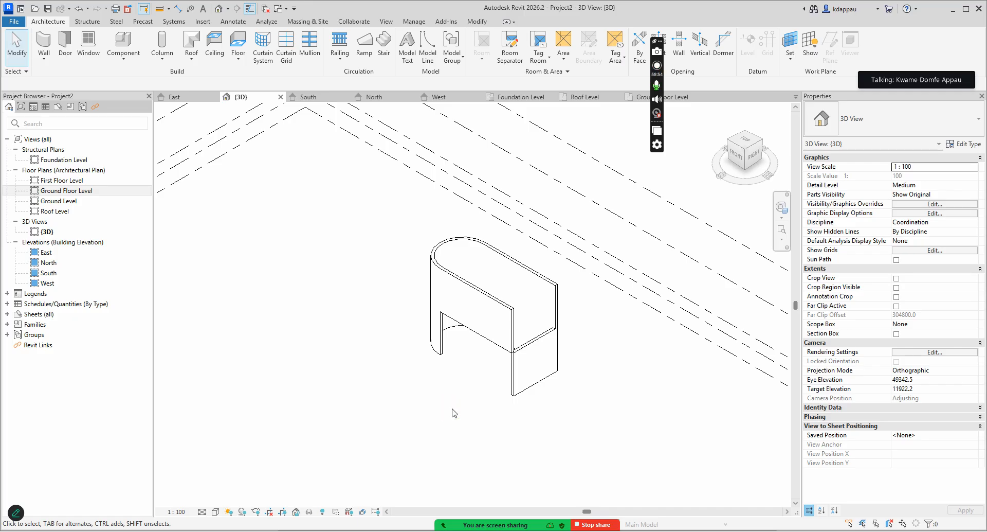
Examine the differing base and top extents of the walls relative to the levels in the 3D view.
left_click(453, 411)
left_click(467, 419)
scroll(471, 392, "down", 3)
scroll(476, 350, "up", 3)
scroll(502, 395, "up", 3)
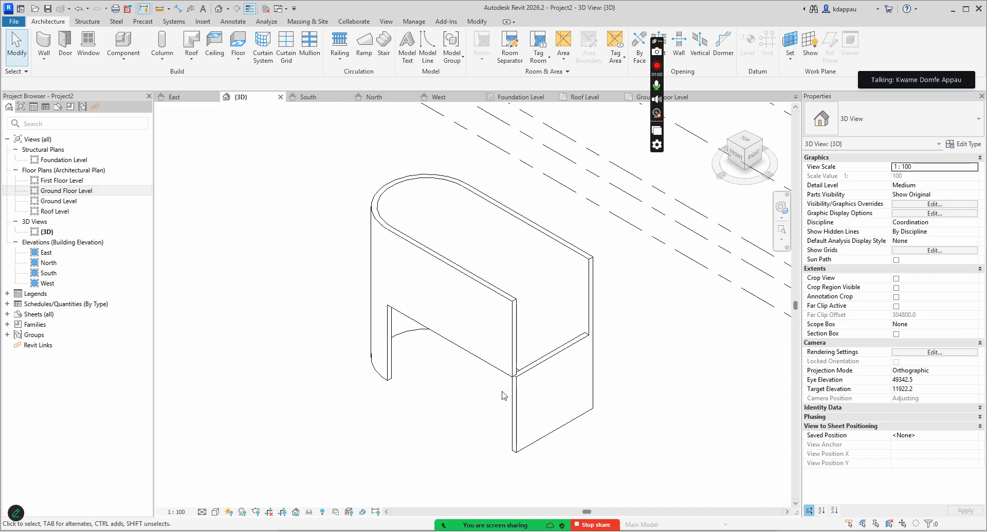
scroll(497, 381, "down", 2)
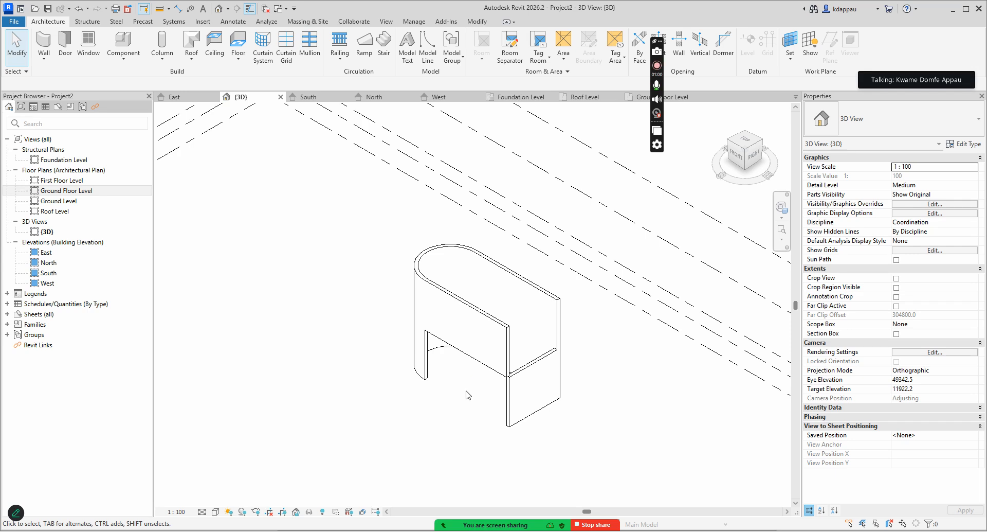
scroll(467, 395, "down", 2)
scroll(474, 400, "up", 1)
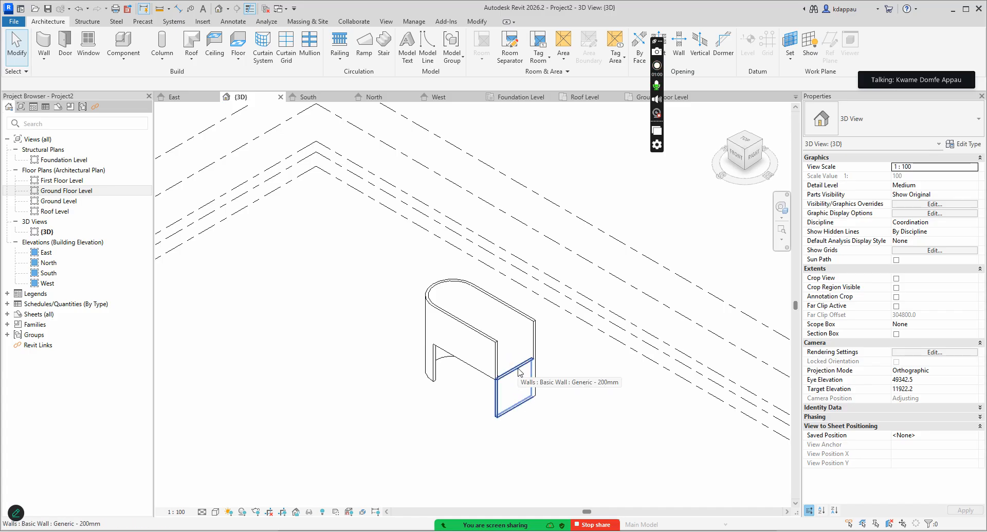
Select all four walls together and set their base constraint to Ground Floor Level.
left_click_drag(398, 256, 559, 452)
left_click(957, 176)
left_click(974, 177)
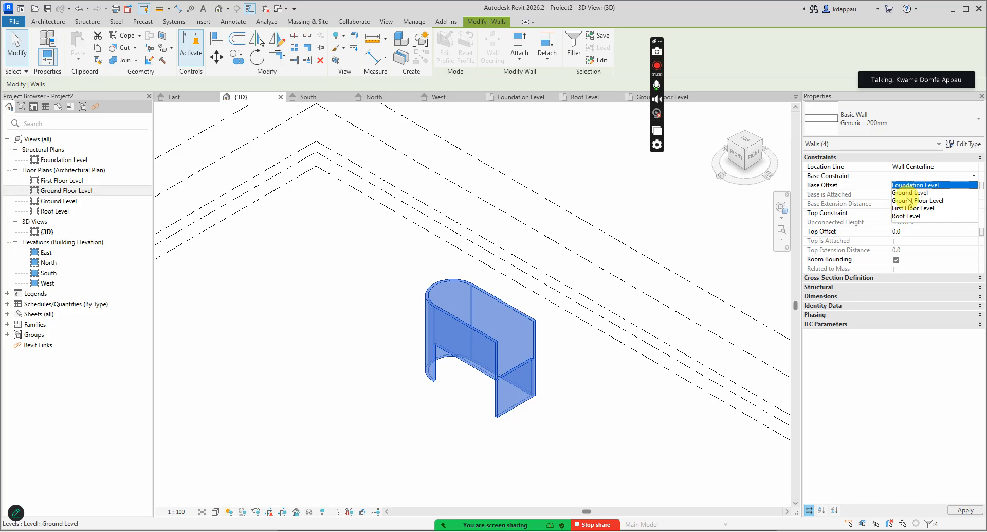
left_click(918, 200)
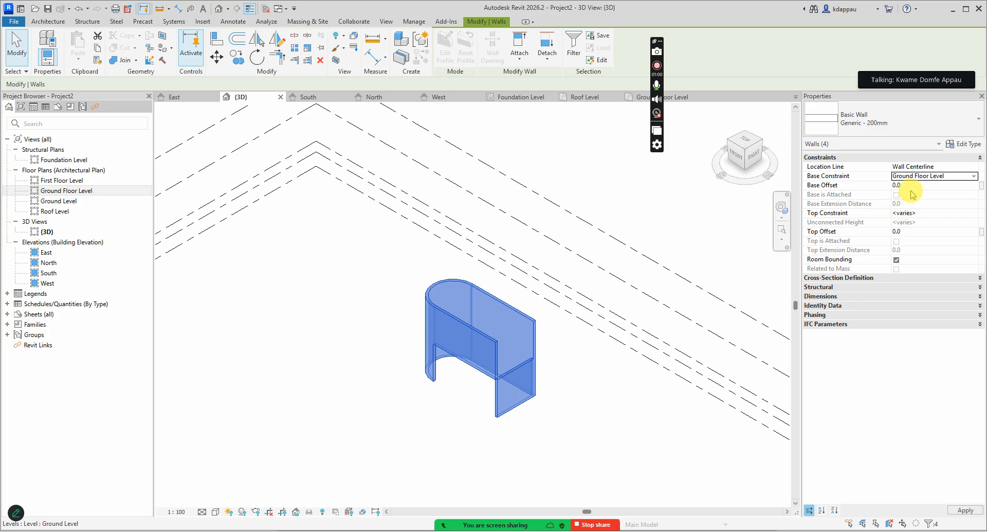
Set the top constraint of all four selected walls to First Floor Level and clear the selection.
left_click(932, 214)
left_click(975, 213)
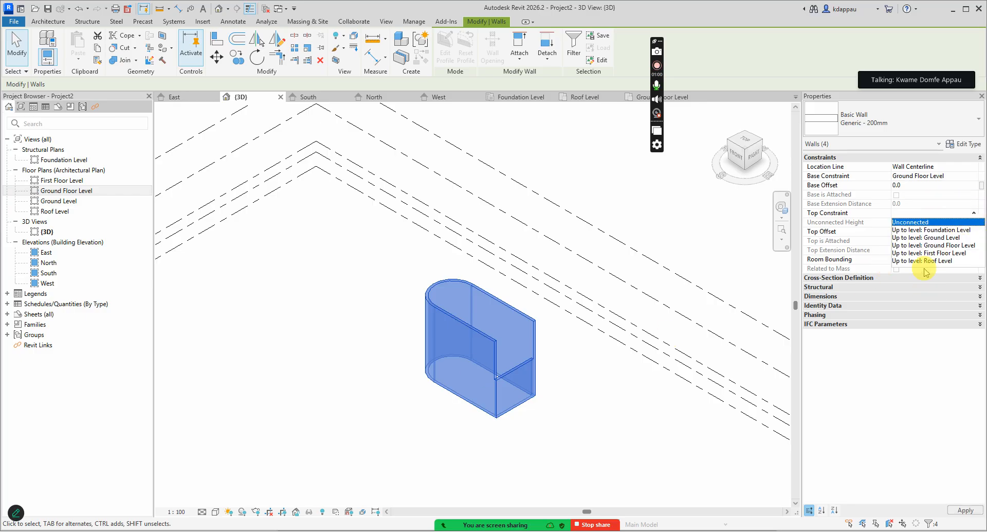
left_click(925, 253)
left_click(375, 414)
scroll(383, 409, "down", 3)
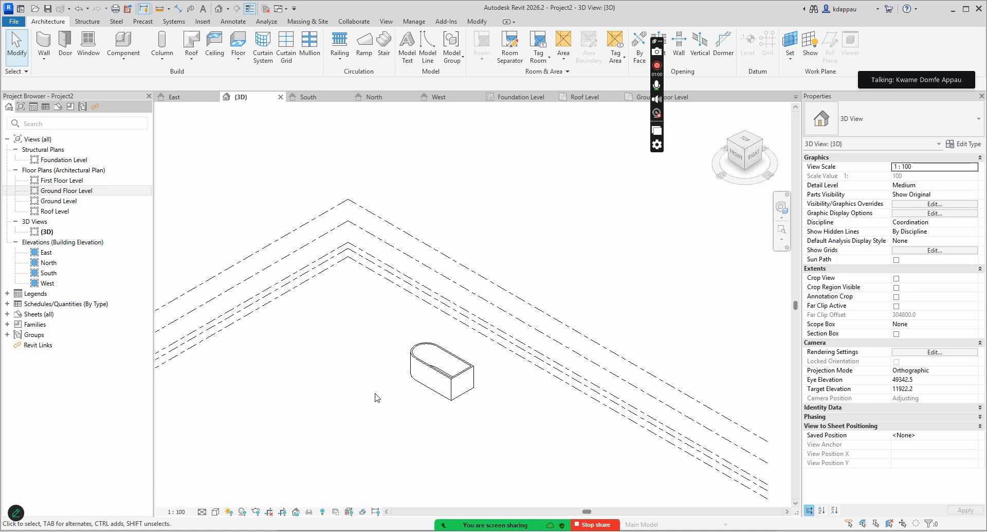
scroll(394, 391, "down", 2)
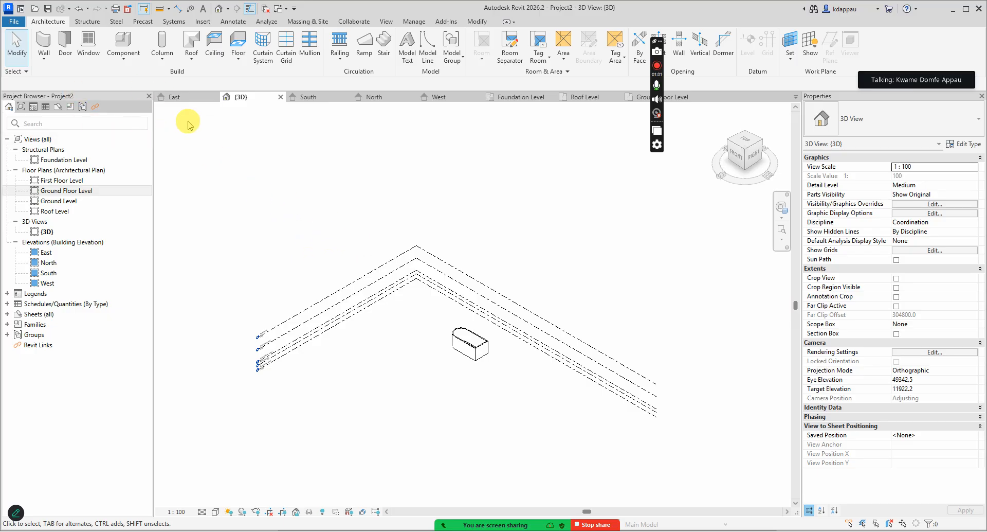
Draw a straight 150 mm diameter pipe about 9000 mm long beside the walls, referenced to First Floor Level.
left_click(174, 21)
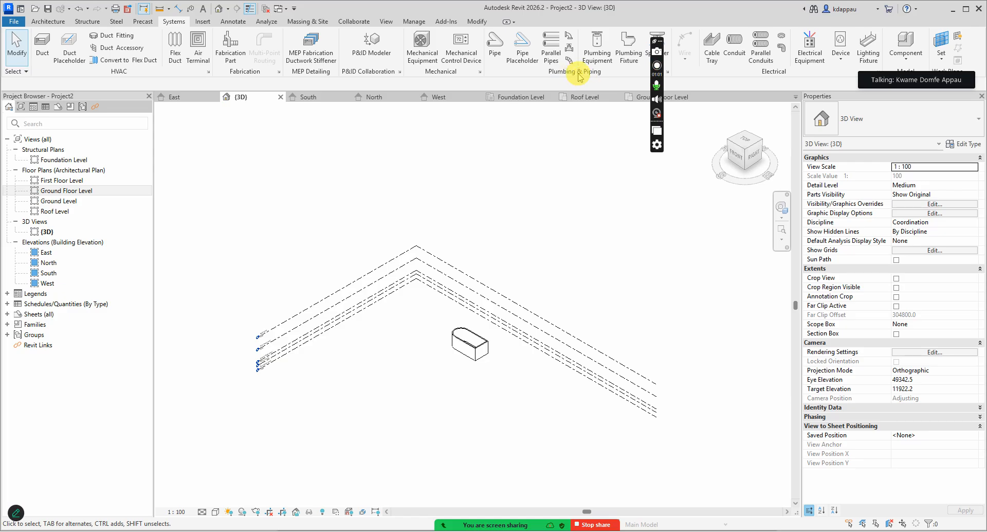
left_click(495, 44)
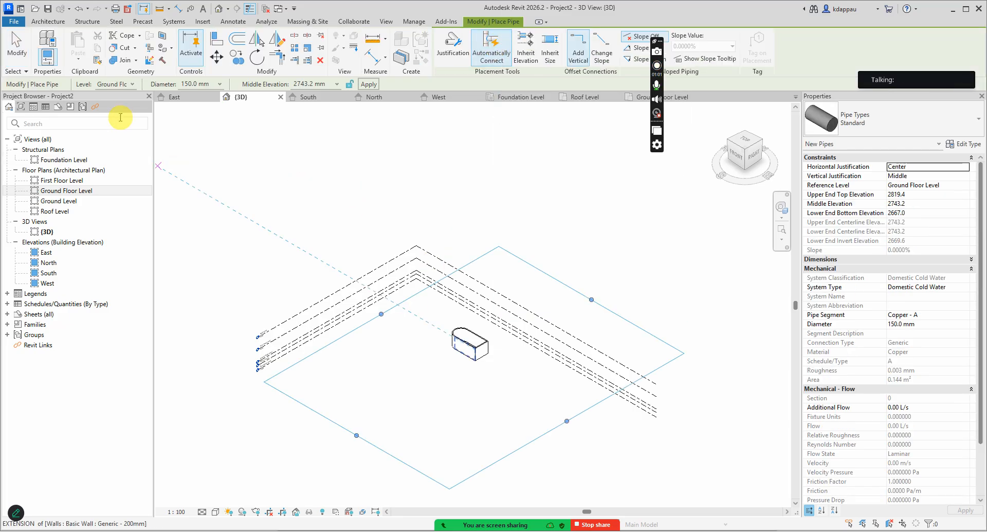
left_click(131, 84)
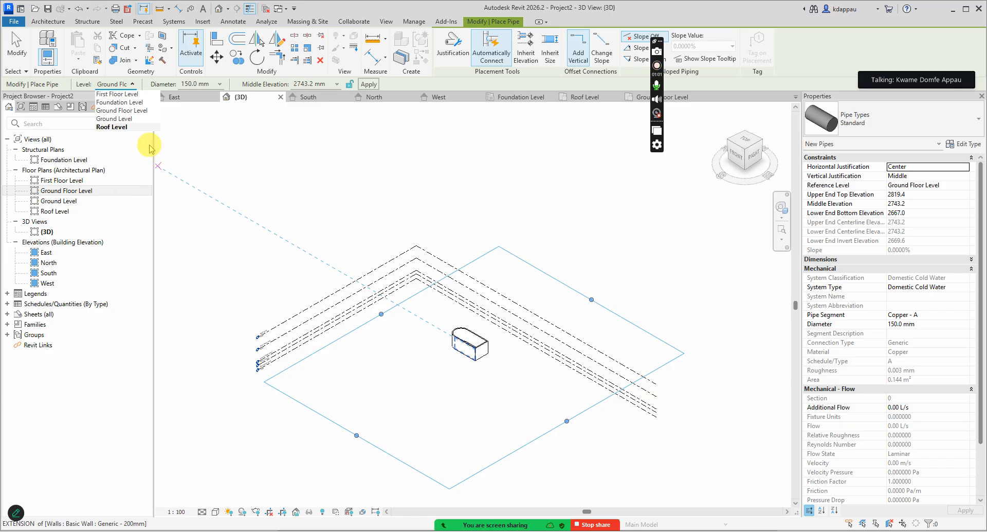
left_click(110, 94)
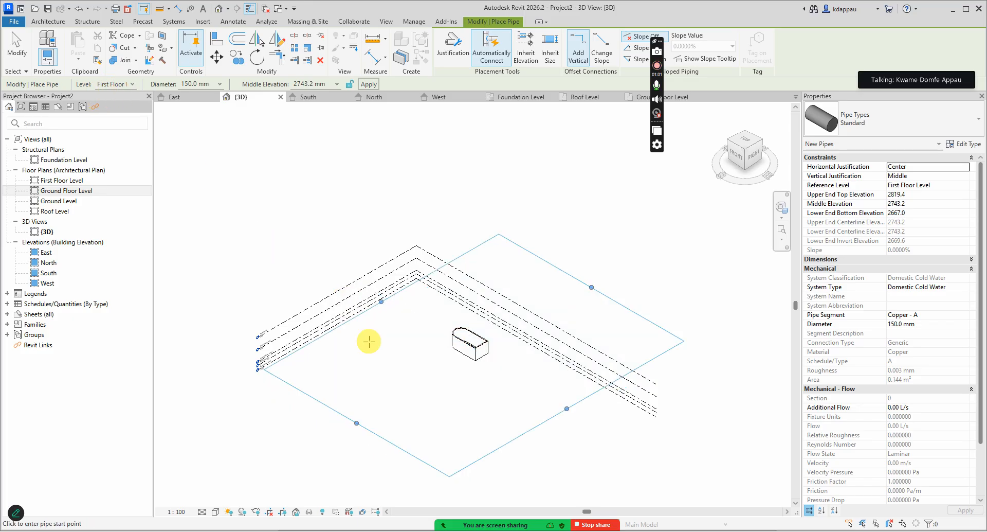
scroll(419, 386, "up", 5)
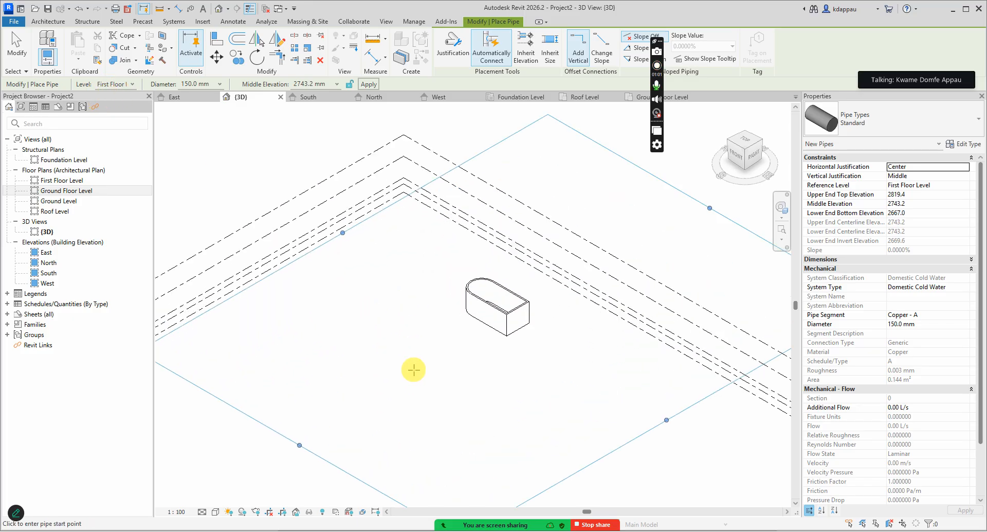
left_click(375, 309)
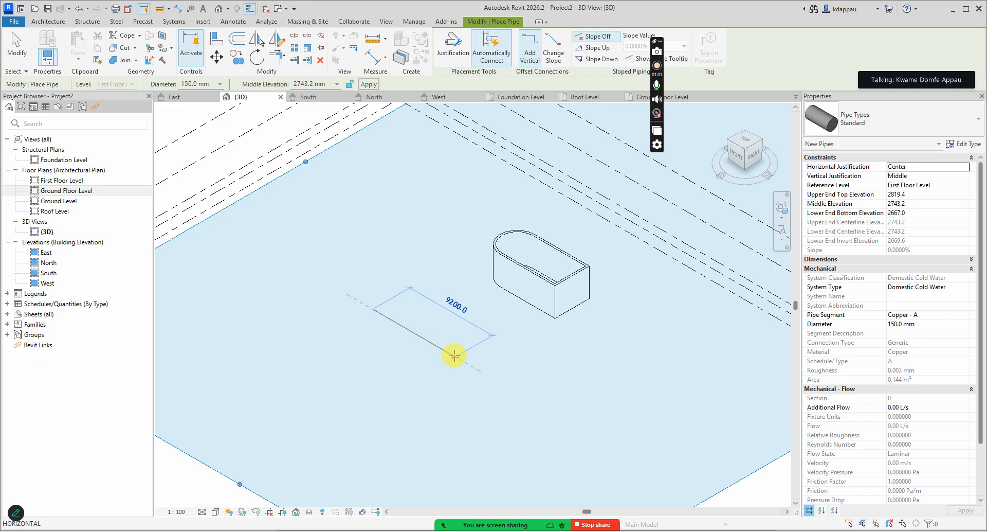
left_click(454, 355)
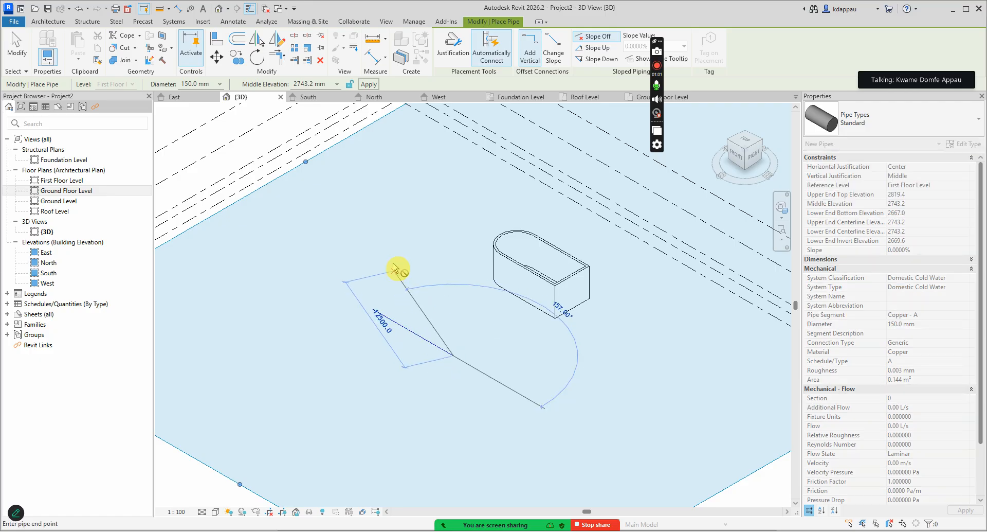
right_click(390, 259)
left_click(420, 268)
Inspect the new pipe's reference level and middle elevation in its properties.
scroll(418, 308, "up", 5)
scroll(408, 234, "down", 2)
scroll(411, 335, "up", 1)
scroll(468, 334, "down", 2)
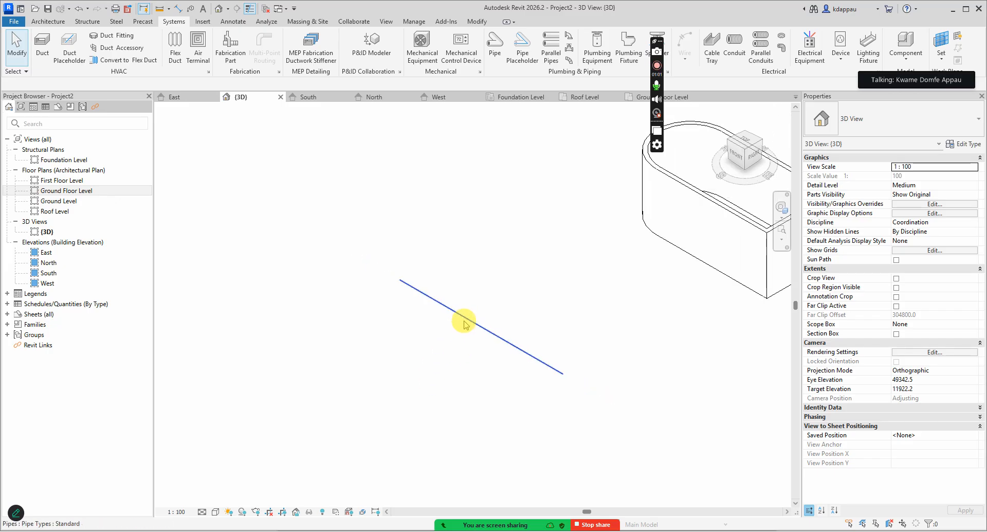
left_click(463, 319)
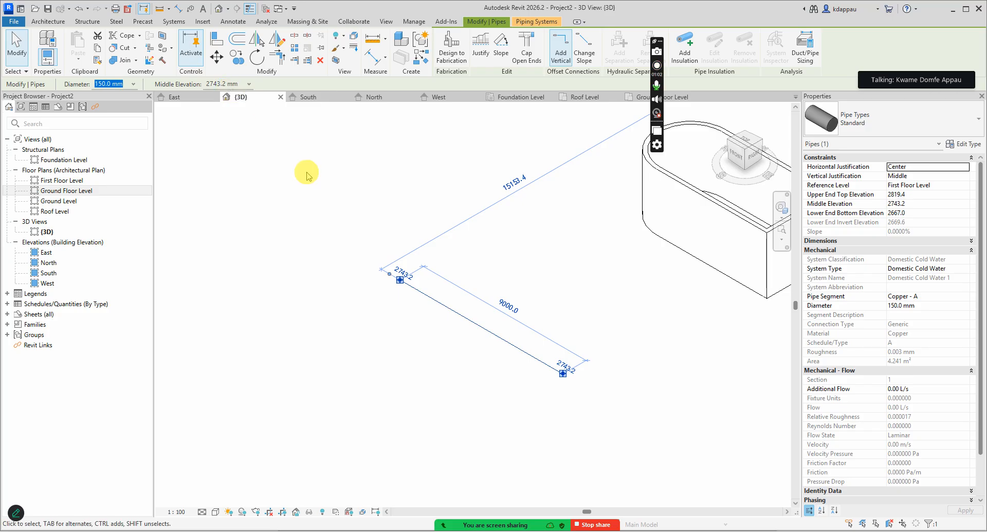
left_click(338, 243)
scroll(418, 344, "up", 2)
scroll(478, 291, "down", 2)
Open the South elevation to show the pipe against the building levels.
double_click(49, 272)
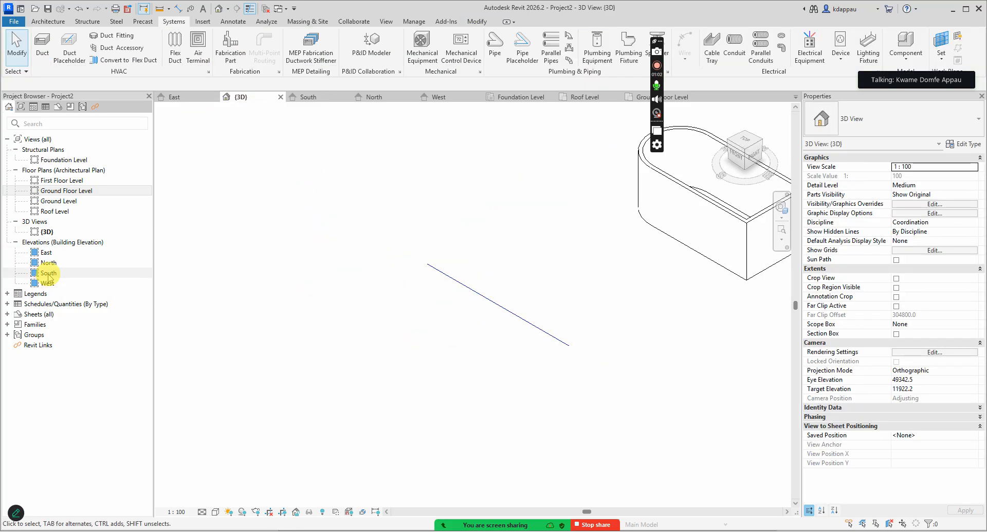
scroll(315, 286, "down", 2)
scroll(470, 265, "up", 3)
scroll(451, 231, "up", 2)
scroll(632, 214, "down", 2)
scroll(585, 283, "up", 2)
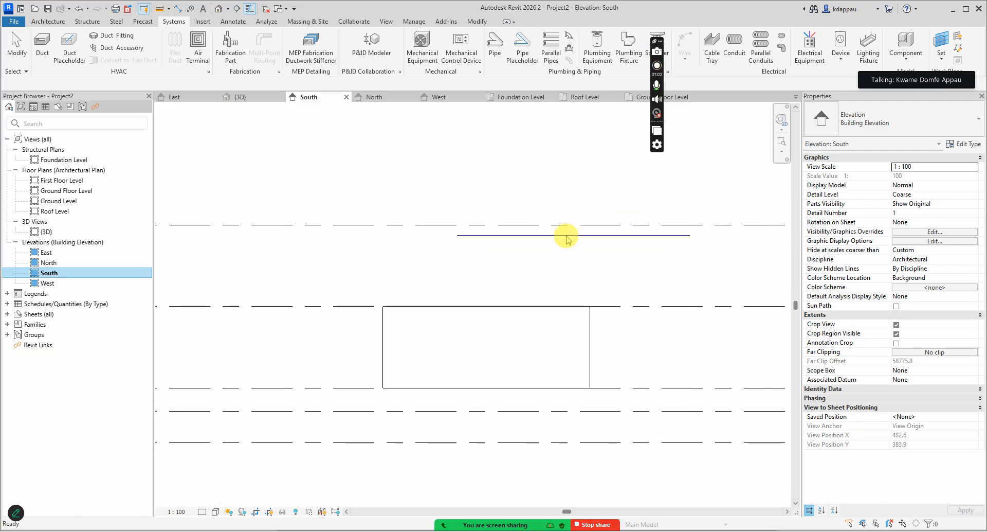
Check the pipe's offset against First Floor Level and set its middle elevation to 600 mm.
left_click(559, 235)
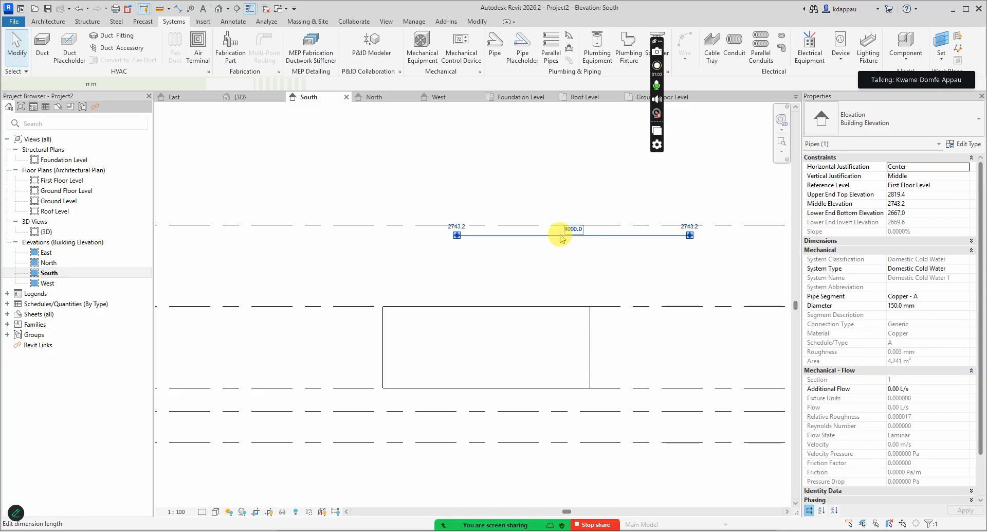
scroll(432, 263, "up", 2)
scroll(470, 221, "up", 2)
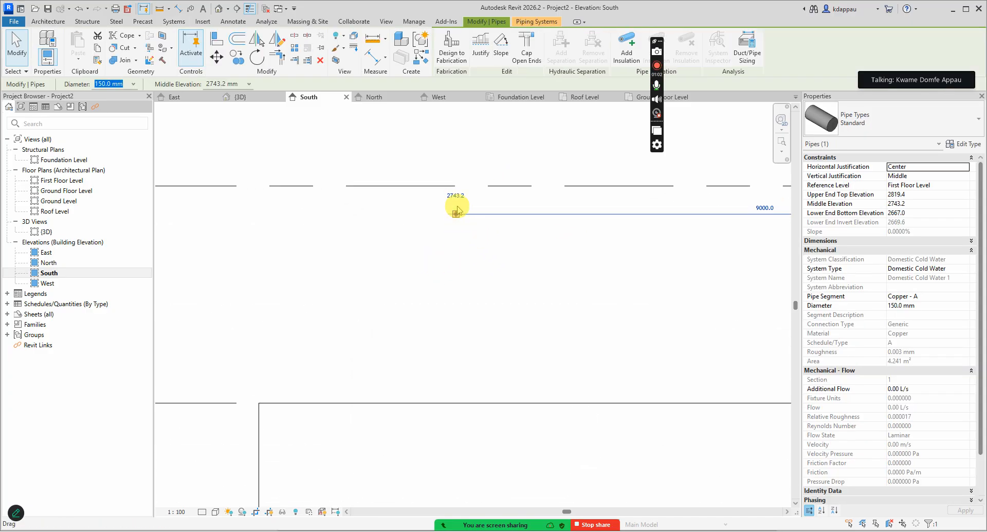
scroll(455, 205, "up", 1)
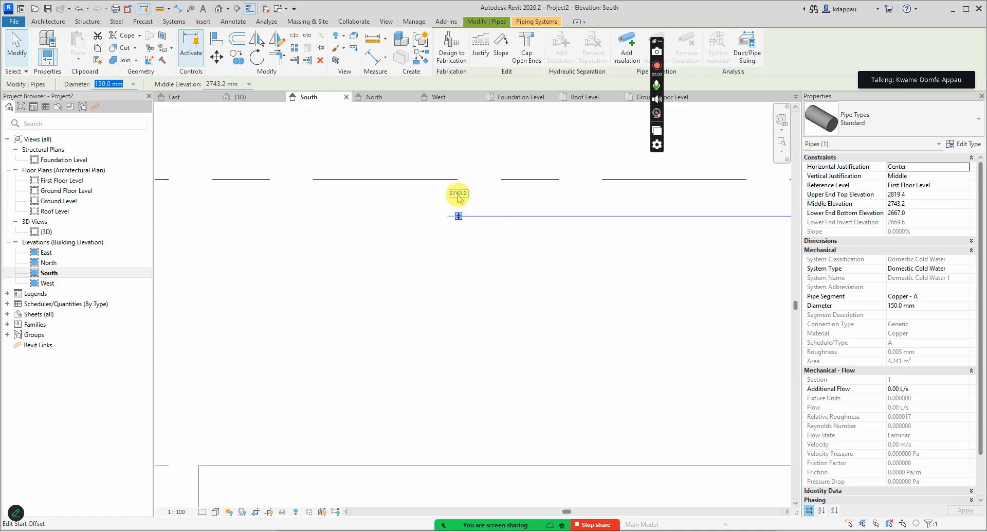
scroll(518, 296, "down", 5)
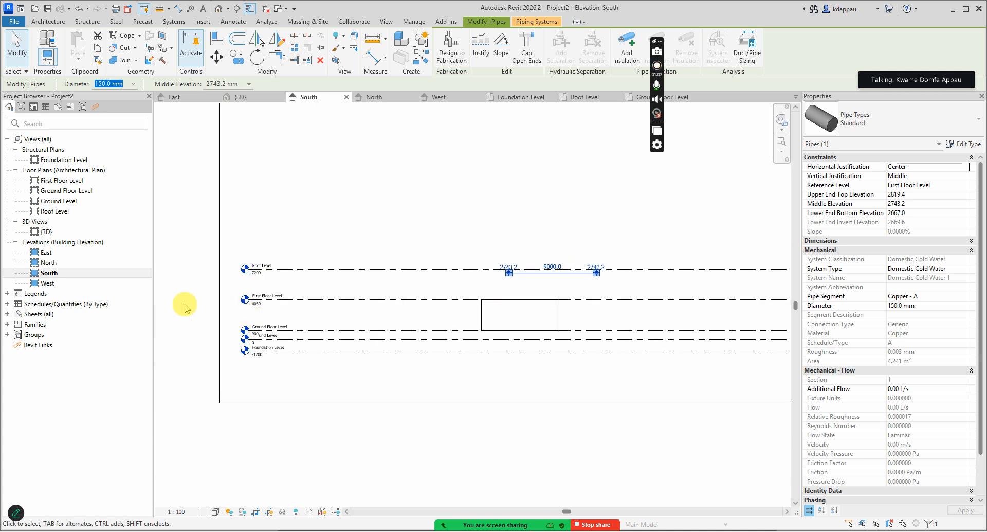
scroll(221, 301, "up", 3)
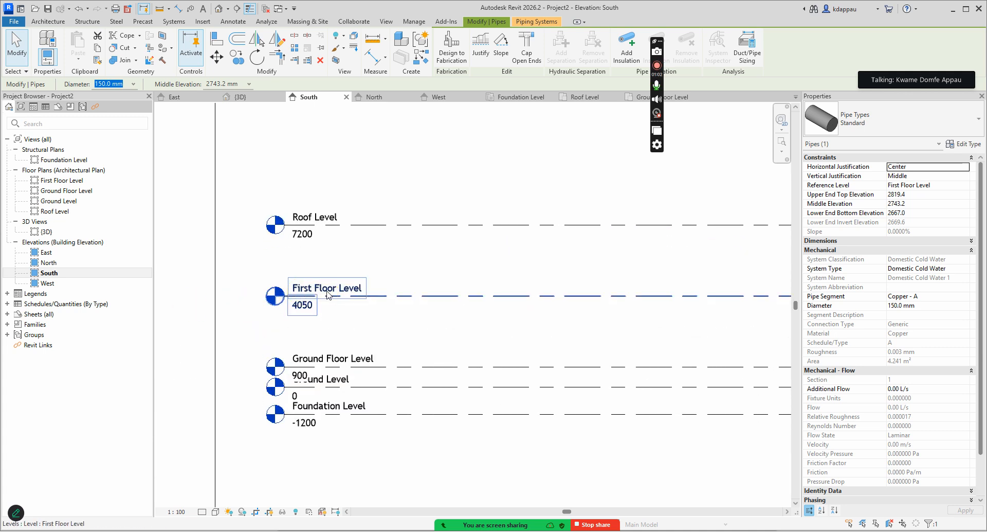
scroll(321, 294, "down", 2)
left_click(243, 85)
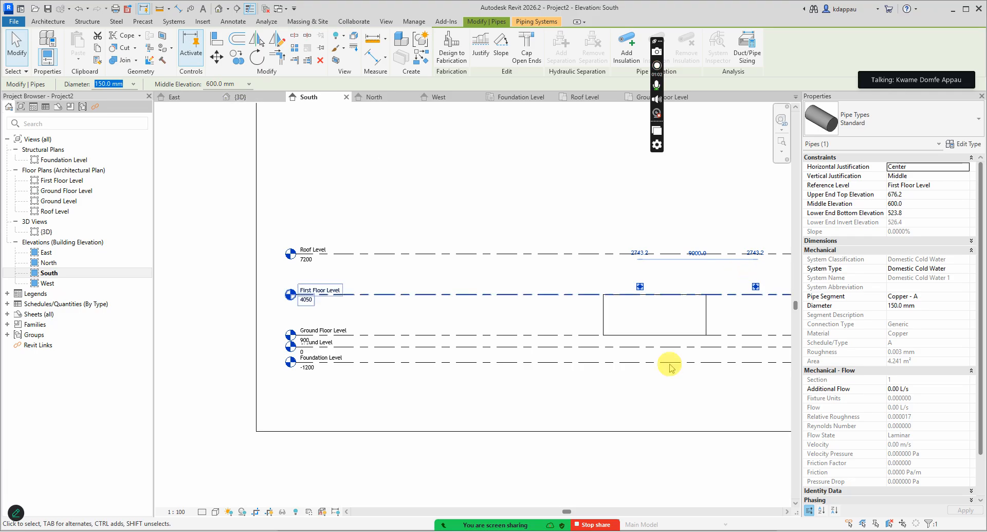
scroll(663, 307, "up", 2)
scroll(552, 249, "down", 2)
scroll(596, 255, "up", 5)
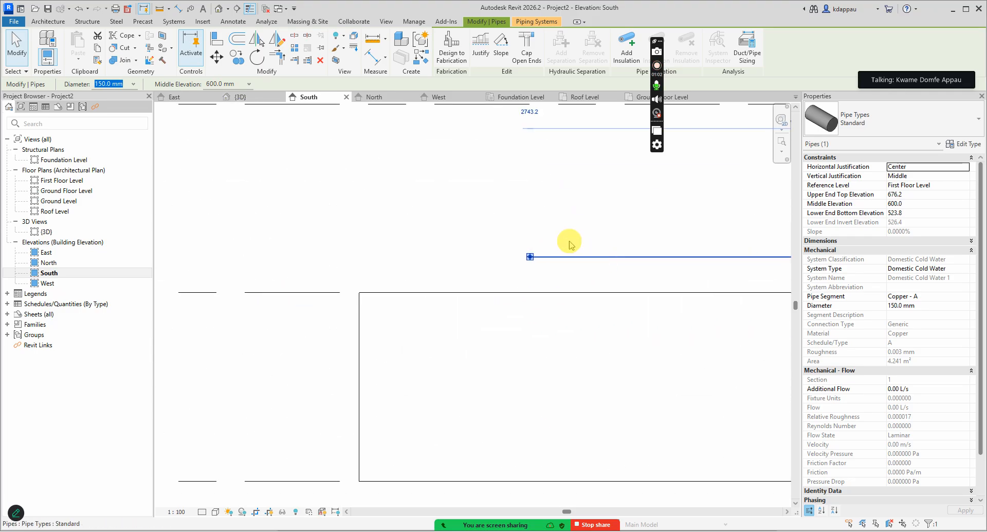
left_click(560, 216)
Place an aligned dimension between the First Floor Level line and the pipe in the South elevation.
scroll(438, 304, "down", 5)
scroll(612, 304, "up", 1)
scroll(606, 264, "up", 3)
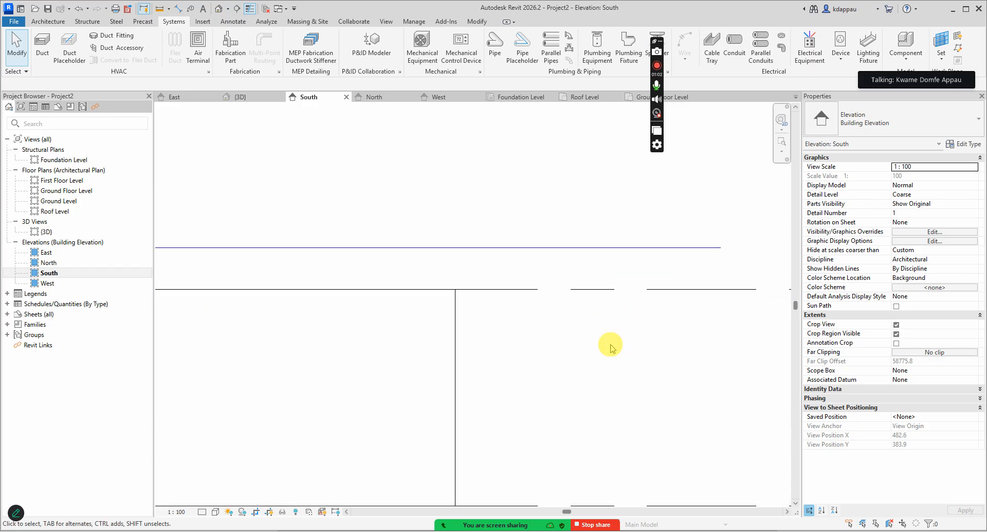
key("d")
key("e")
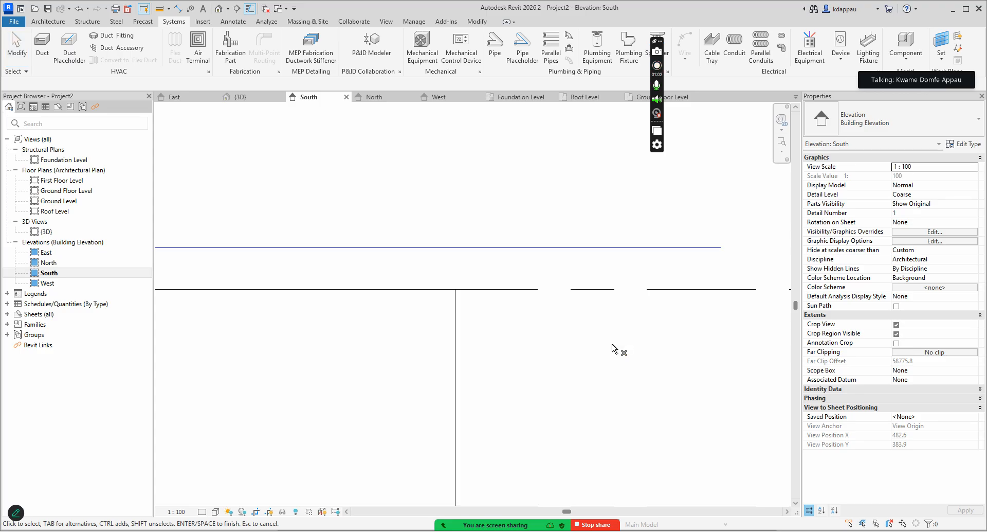
key("d")
key("i")
left_click(581, 290)
left_click(576, 258)
scroll(577, 269, "up", 5)
left_click(581, 276)
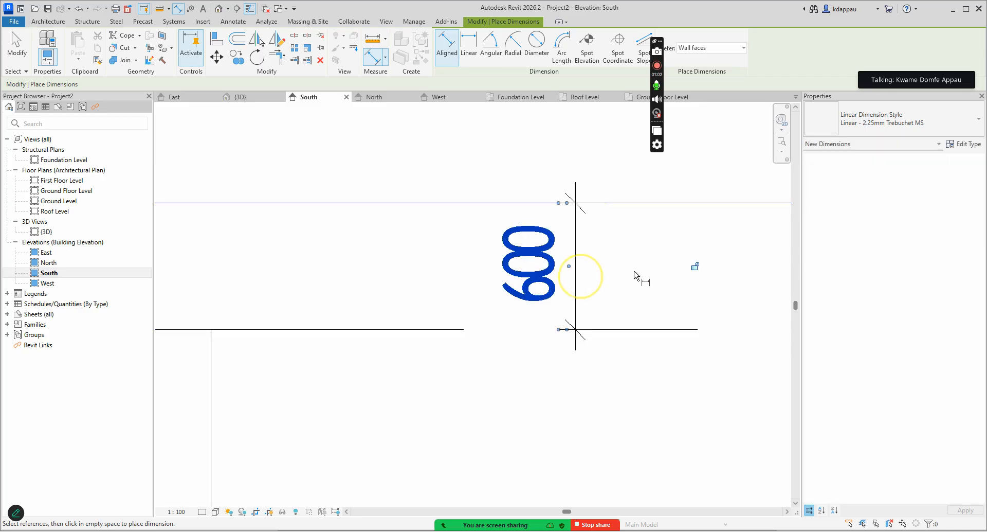
right_click(456, 181)
left_click(483, 188)
scroll(557, 309, "down", 3)
right_click(378, 205)
left_click(410, 213)
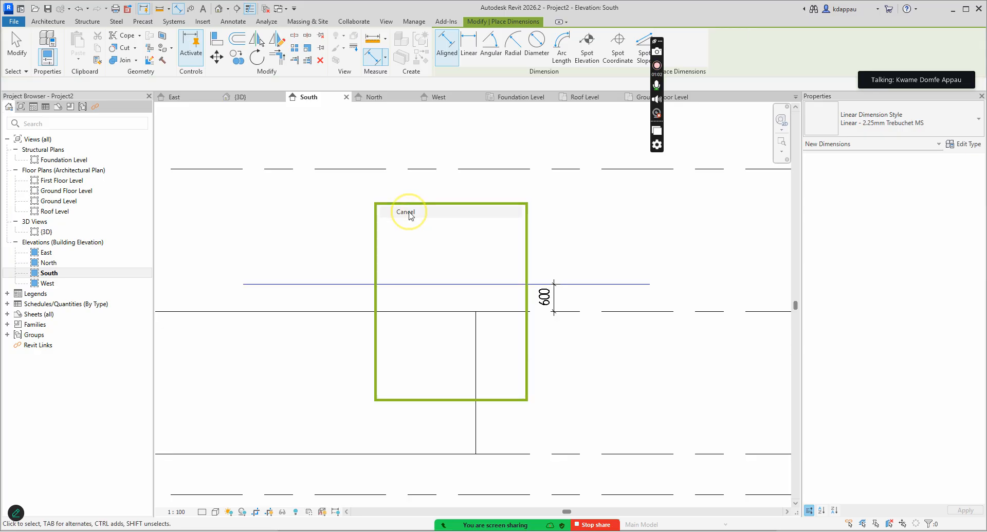
scroll(447, 280, "down", 4)
scroll(419, 276, "up", 3)
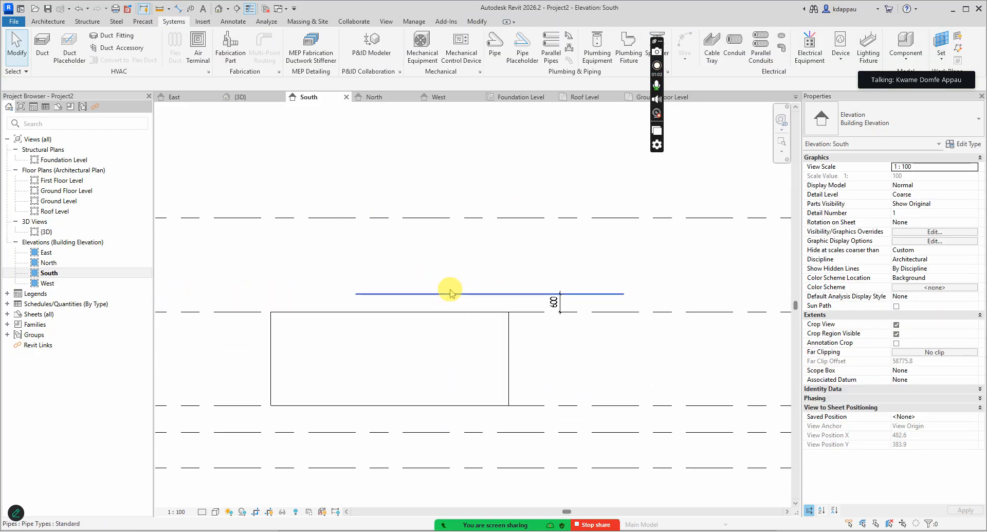
Examine the dimensioned offset between the pipe and First Floor Level in the South elevation.
scroll(514, 324, "down", 2)
scroll(425, 322, "up", 3)
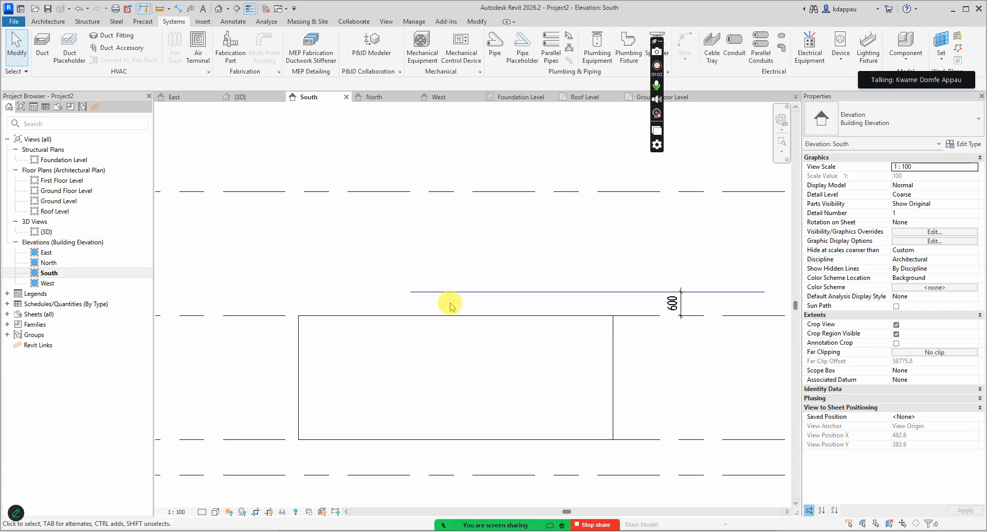
scroll(540, 315, "down", 3)
scroll(566, 310, "up", 1)
scroll(514, 313, "up", 1)
scroll(507, 318, "down", 2)
scroll(592, 315, "up", 3)
scroll(579, 306, "down", 1)
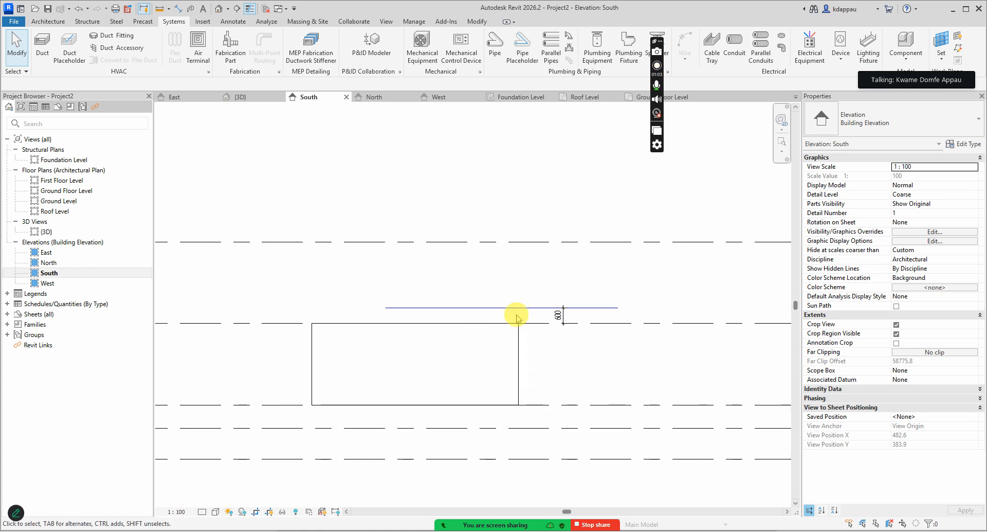
scroll(607, 321, "up", 2)
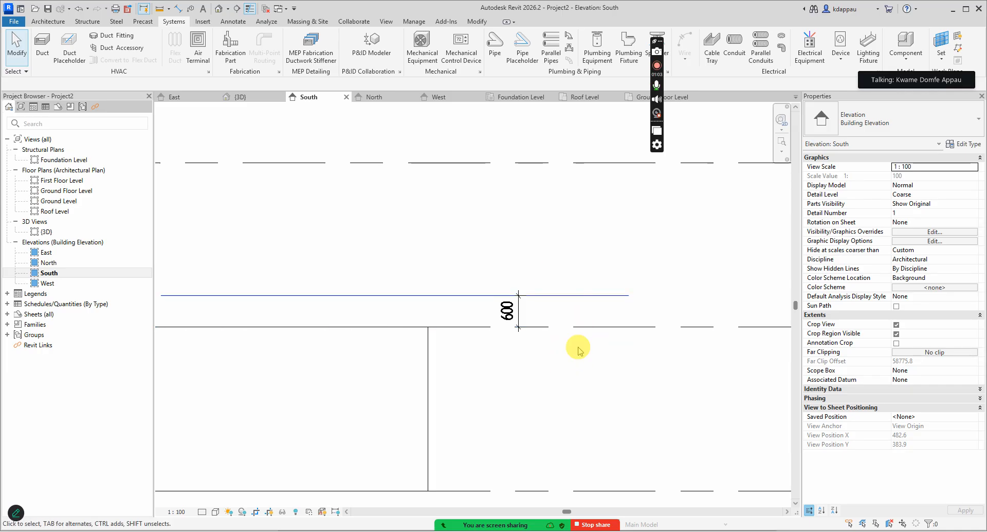
scroll(572, 321, "down", 4)
scroll(557, 309, "up", 5)
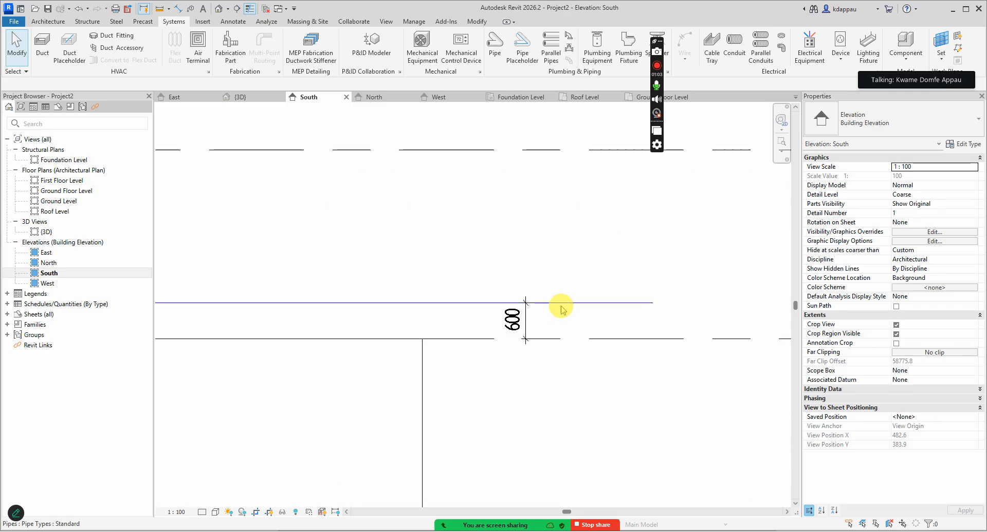
Set the pipe's middle elevation to -600 mm and check its position against First Floor Level.
left_click(567, 307)
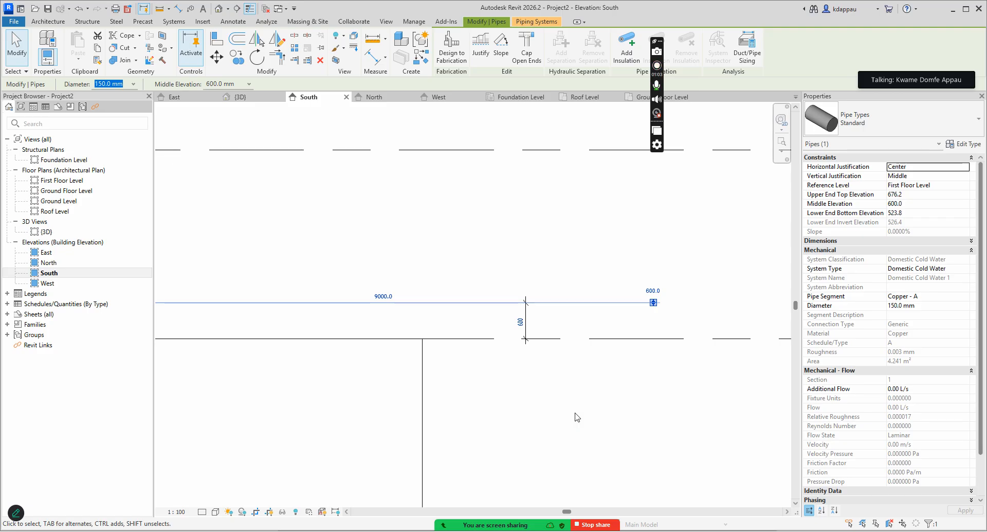
scroll(571, 360, "down", 2)
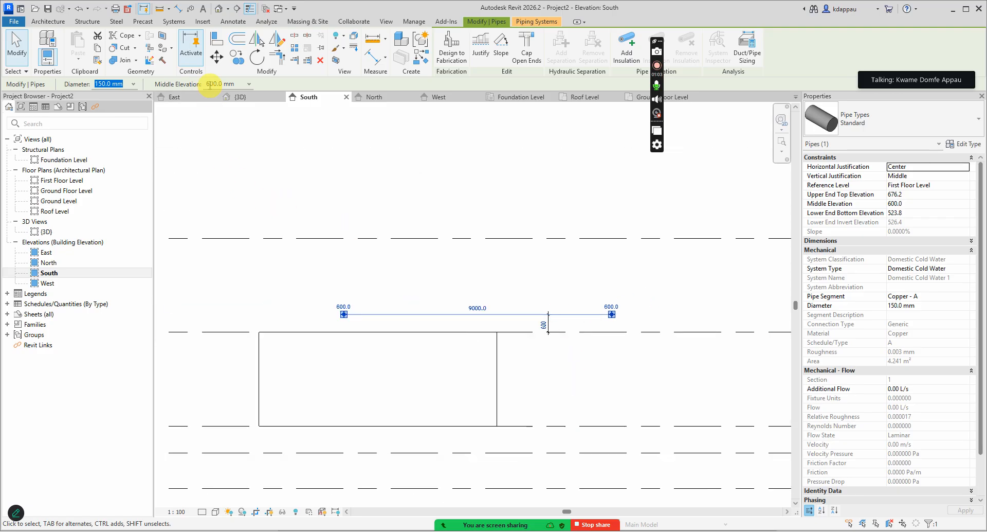
left_click(207, 85)
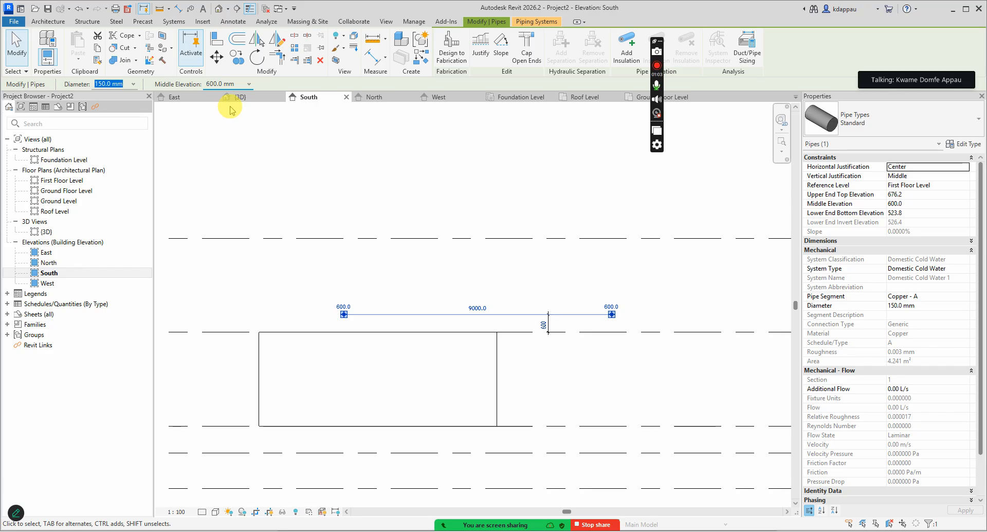
left_click(578, 379)
scroll(589, 372, "up", 4)
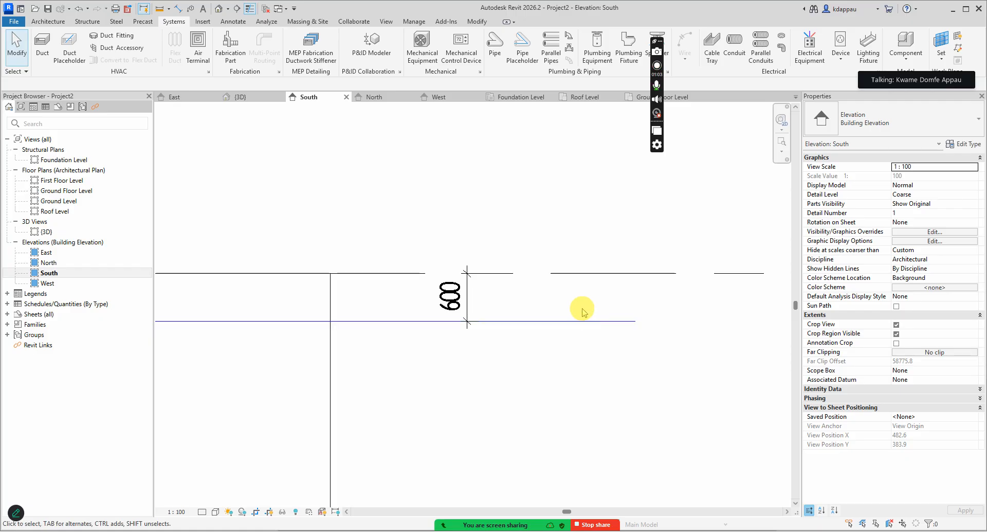
left_click(559, 320)
left_click(580, 348)
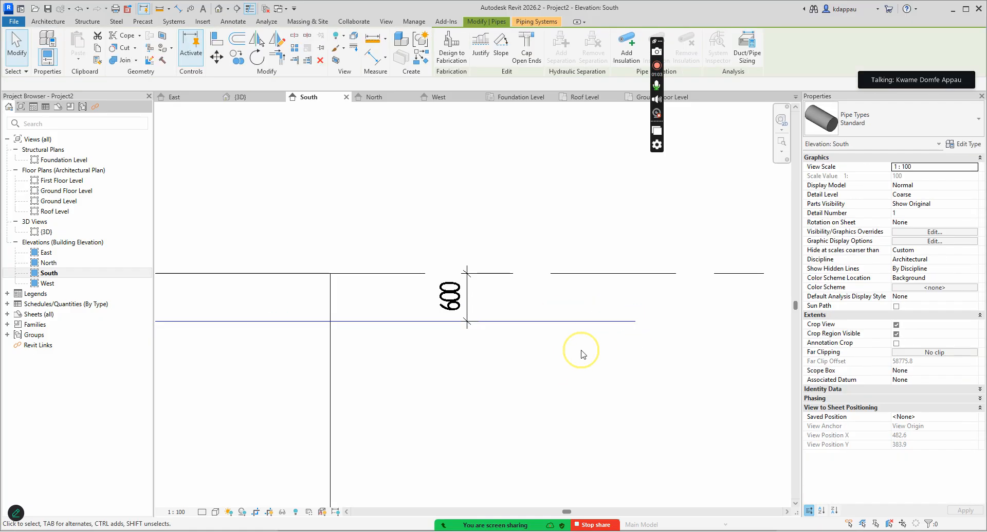
scroll(573, 341, "down", 1)
scroll(573, 341, "down", 2)
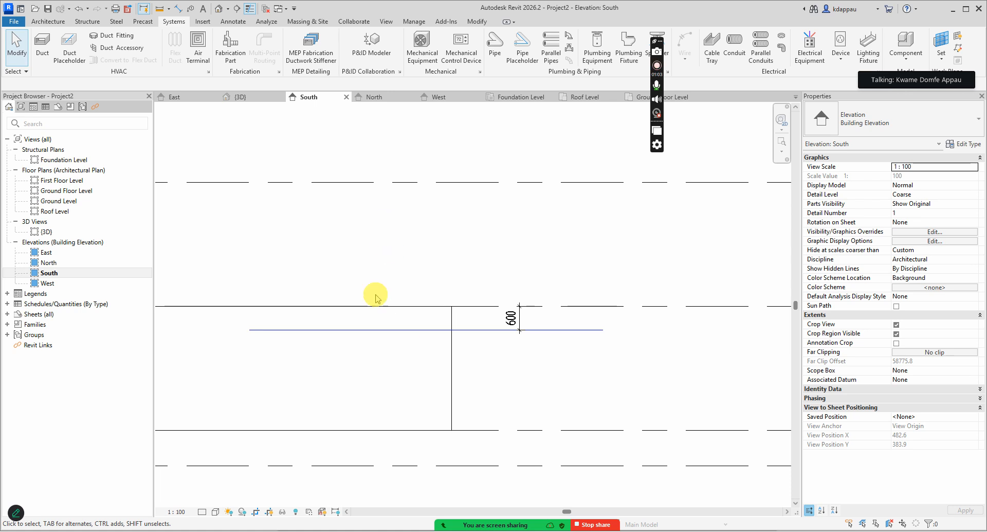
Set the South elevation's detail level to Fine, dismissing the save reminder, and check the pipe's display.
scroll(465, 328, "down", 1)
scroll(467, 330, "up", 1)
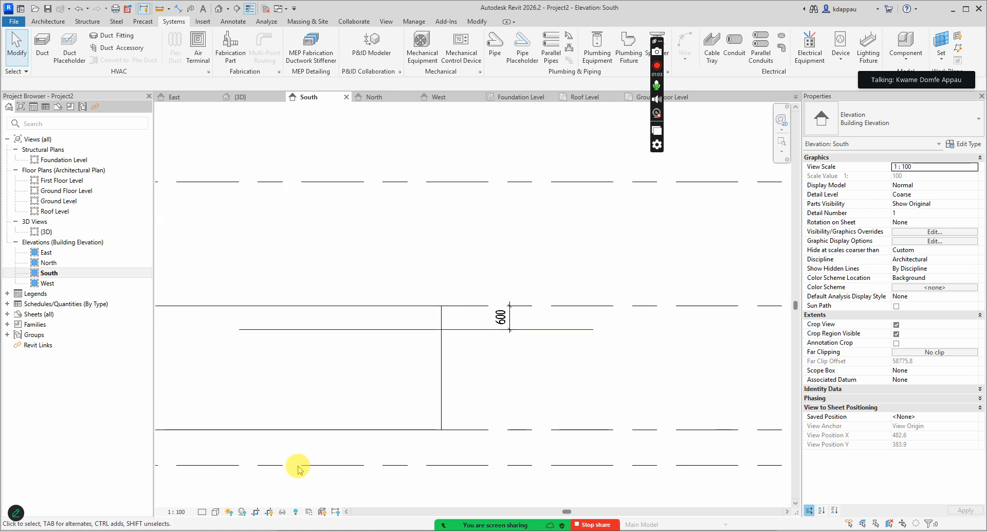
left_click(201, 511)
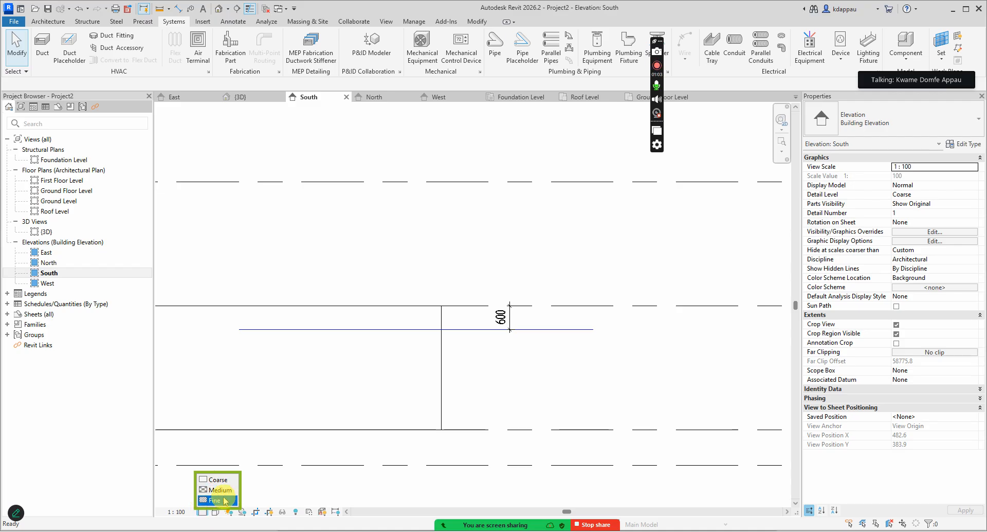
left_click(220, 502)
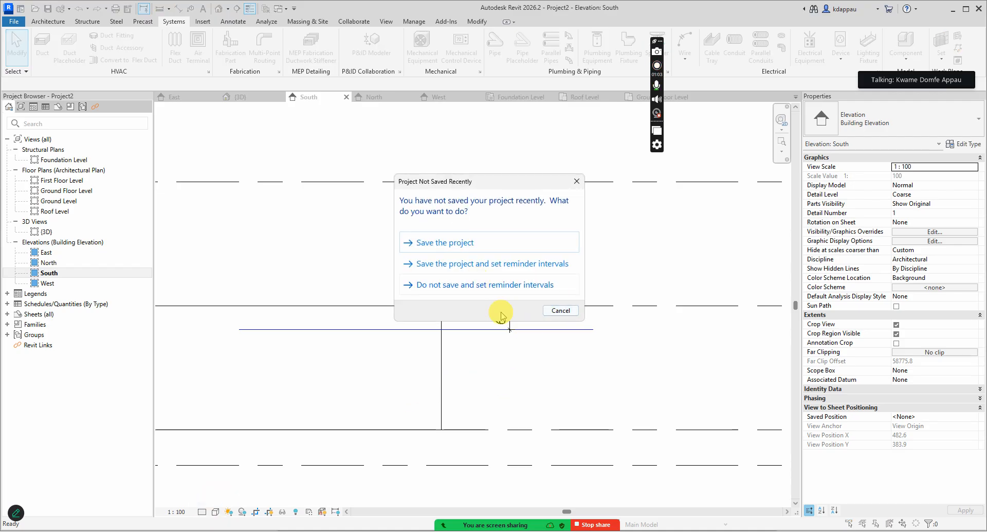
left_click(559, 310)
scroll(565, 344, "up", 4)
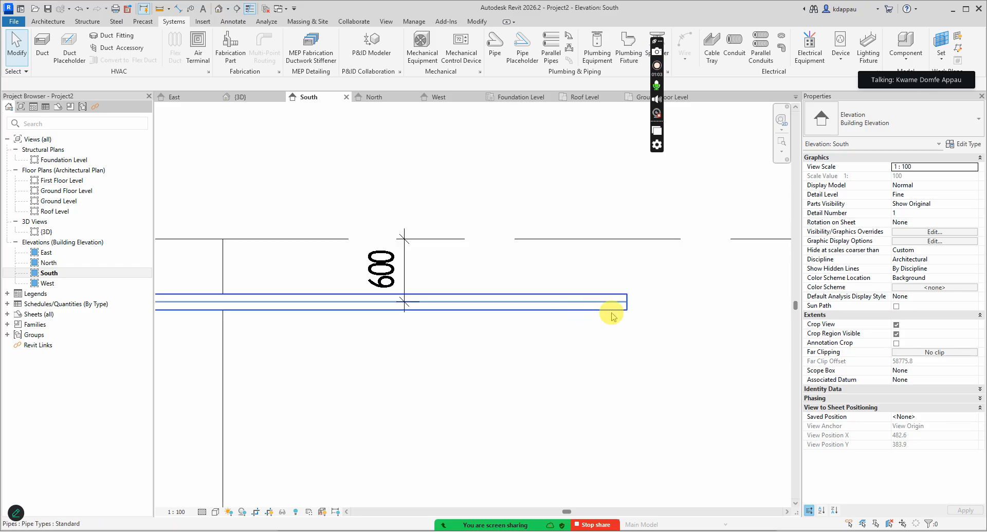
scroll(581, 318, "down", 4)
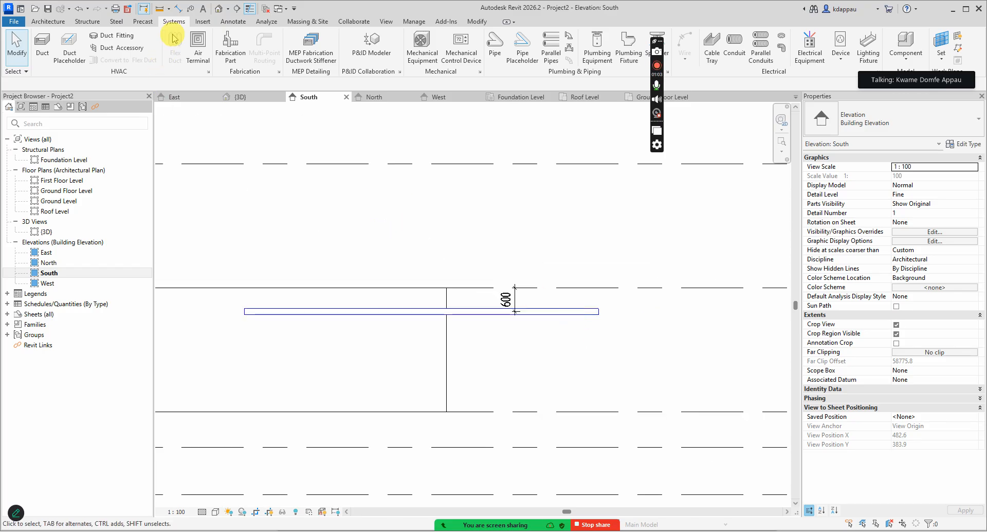
Open the default 3D view and set its detail level to Fine to show the pipe's full thickness.
left_click(219, 9)
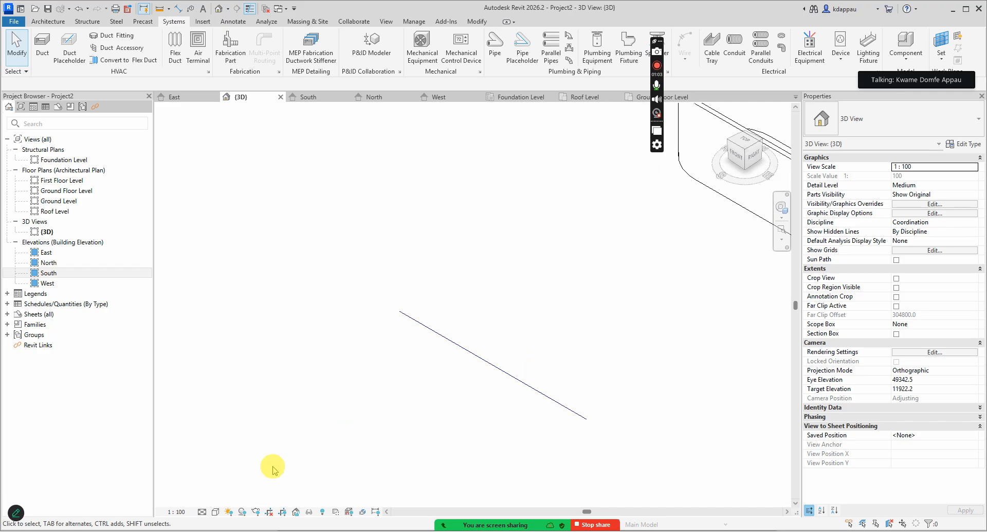
left_click(201, 512)
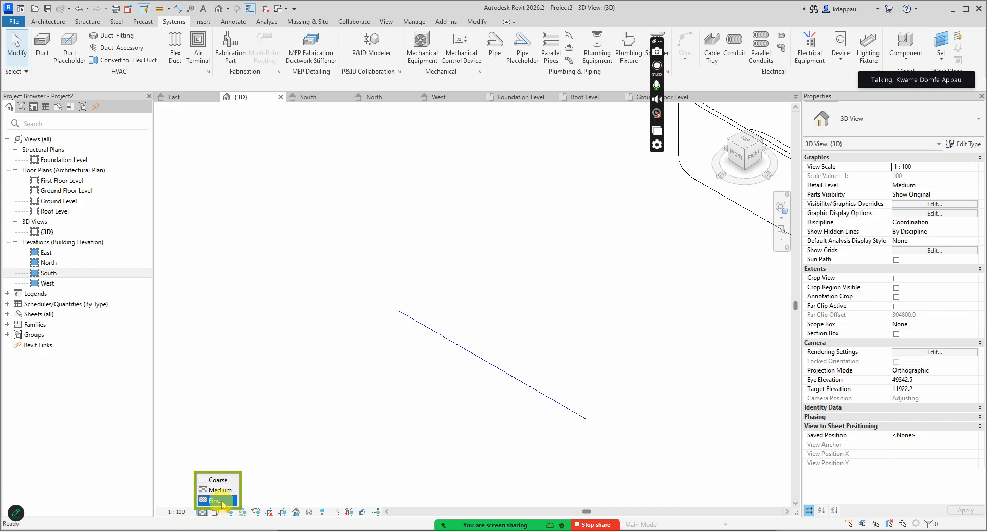
left_click(212, 500)
scroll(565, 387, "up", 5)
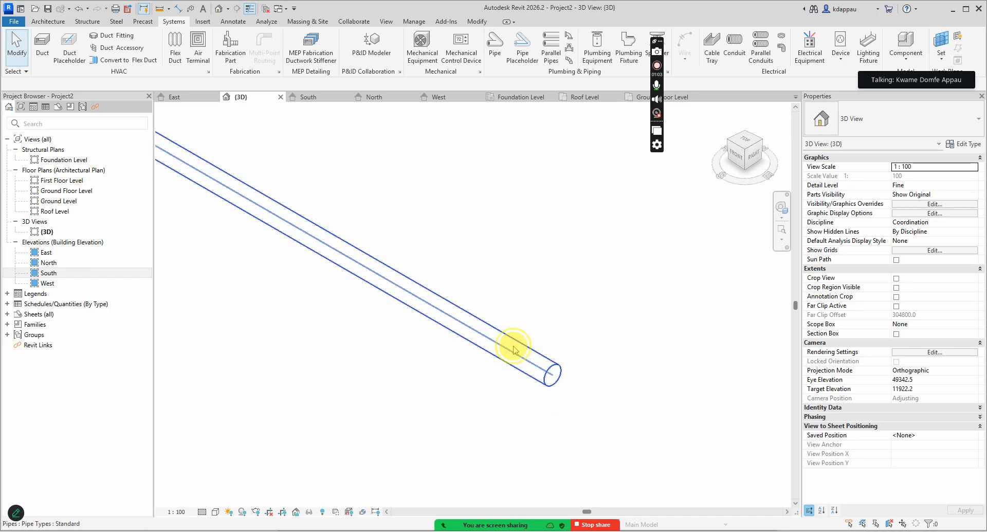
Inspect the pipe's reference level and middle elevation in the 3D view, then deselect it.
left_click(518, 362)
scroll(518, 362, "down", 3)
scroll(520, 361, "down", 3)
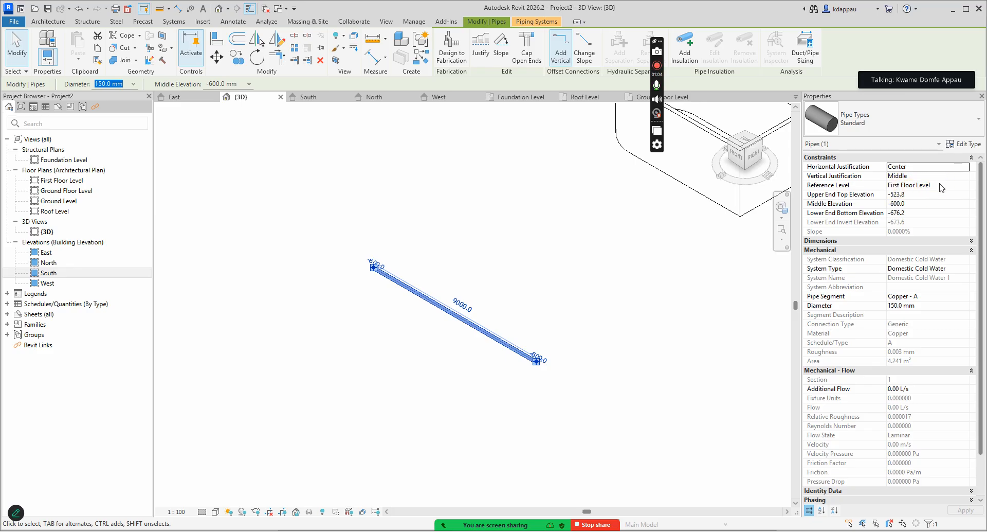
left_click(437, 398)
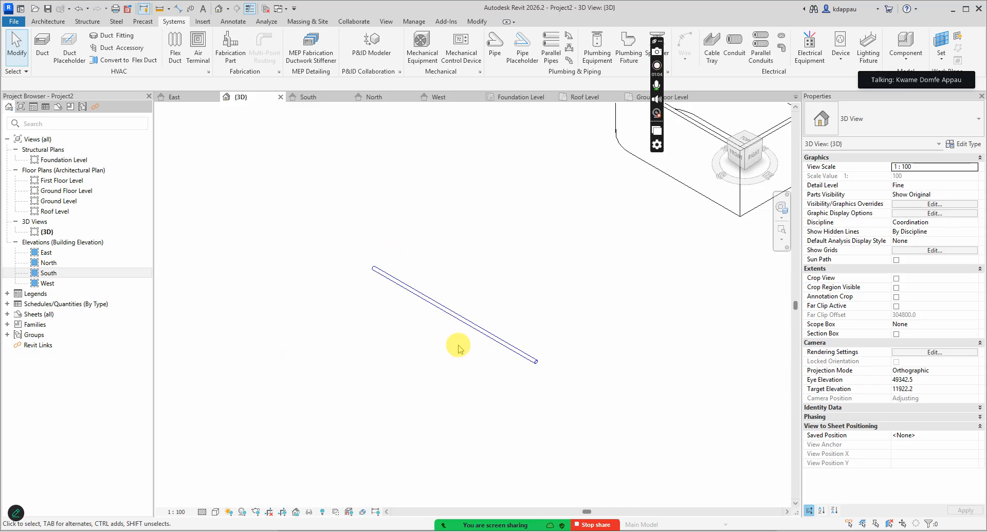
Switch to the Zoom meeting controls, check the participant list, and close it.
mouse_move(465, 525)
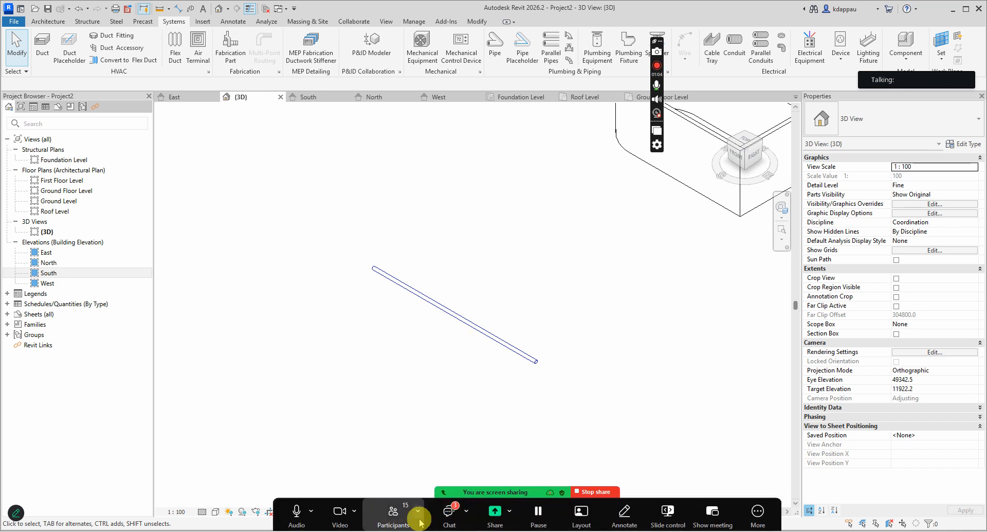
left_click(418, 510)
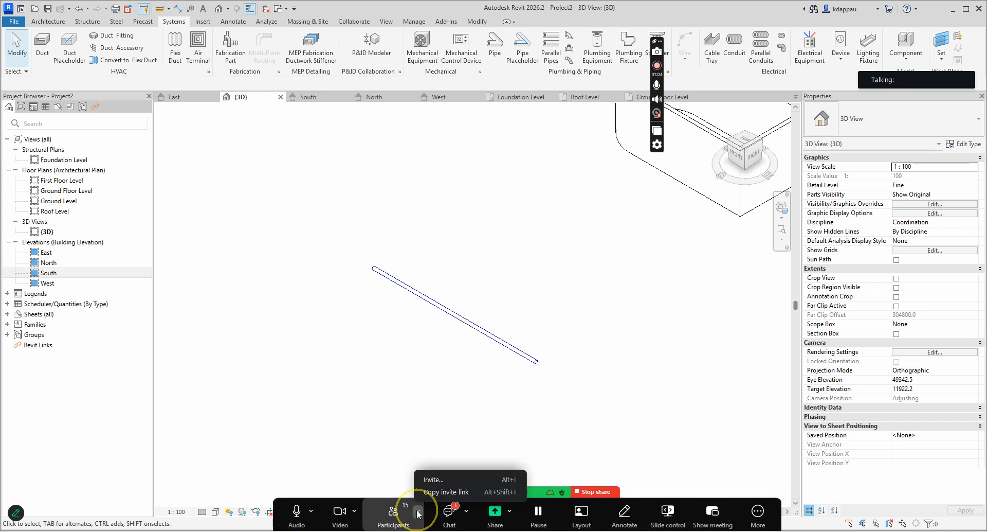
left_click(389, 520)
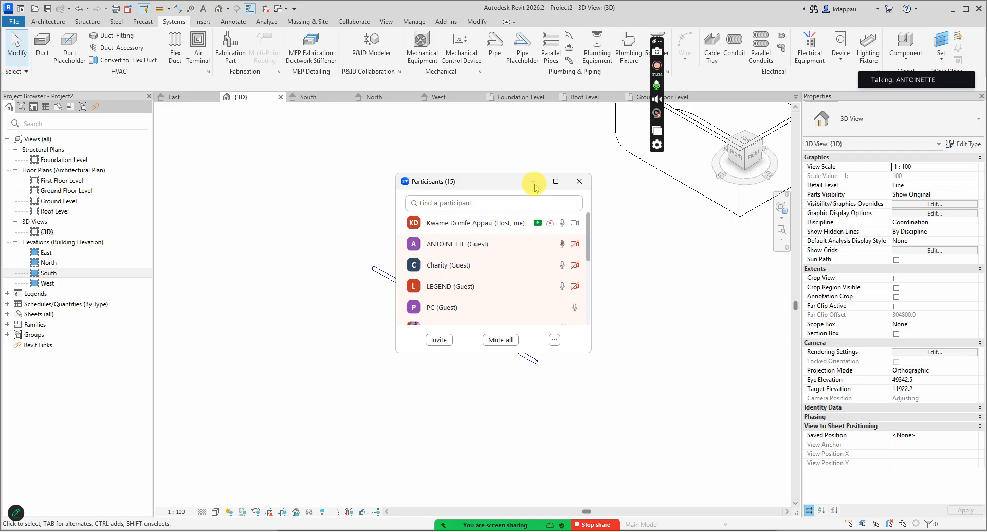
mouse_move(440, 526)
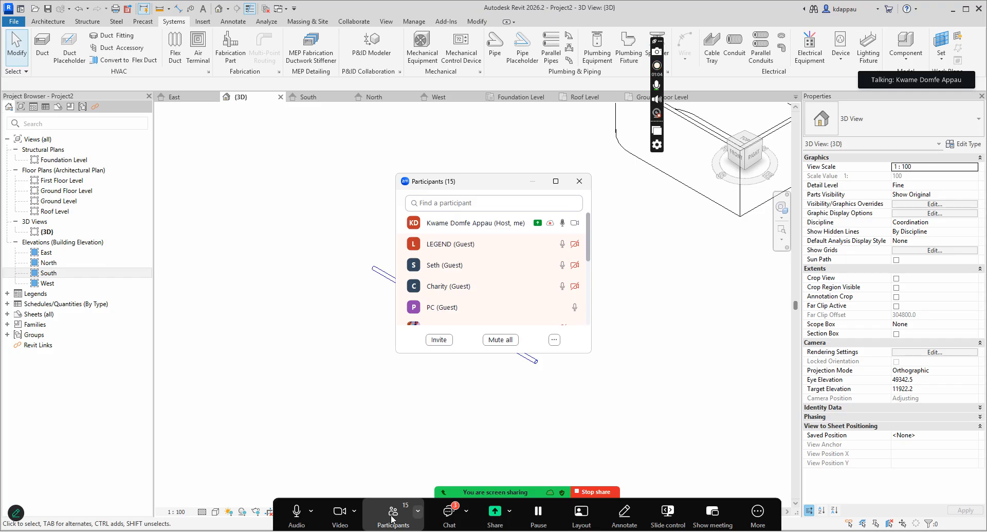
left_click(392, 514)
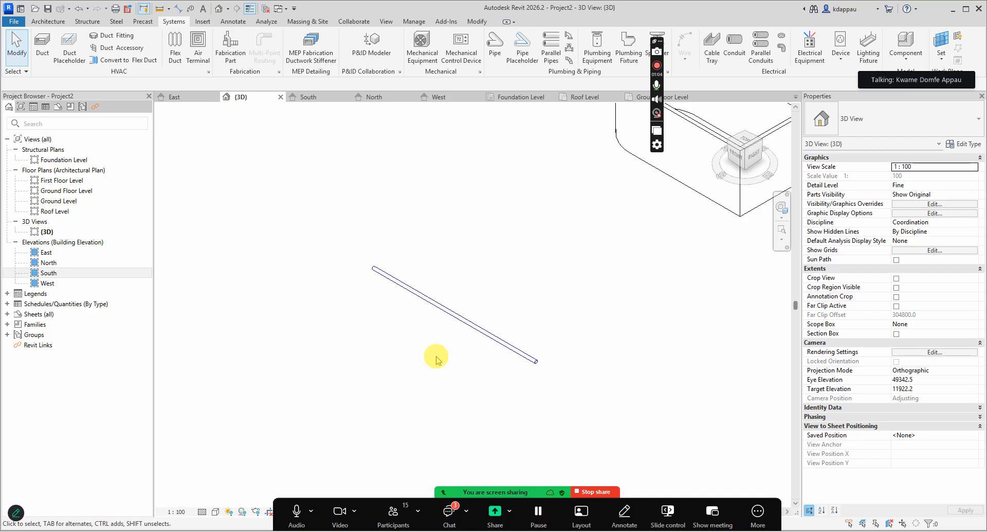
Draw a 300 × 300 mm rectangular duct about 9700 mm long beside the pipe, on First Floor Level at 2743.2 mm middle elevation.
scroll(436, 311, "down", 2)
scroll(427, 294, "up", 2)
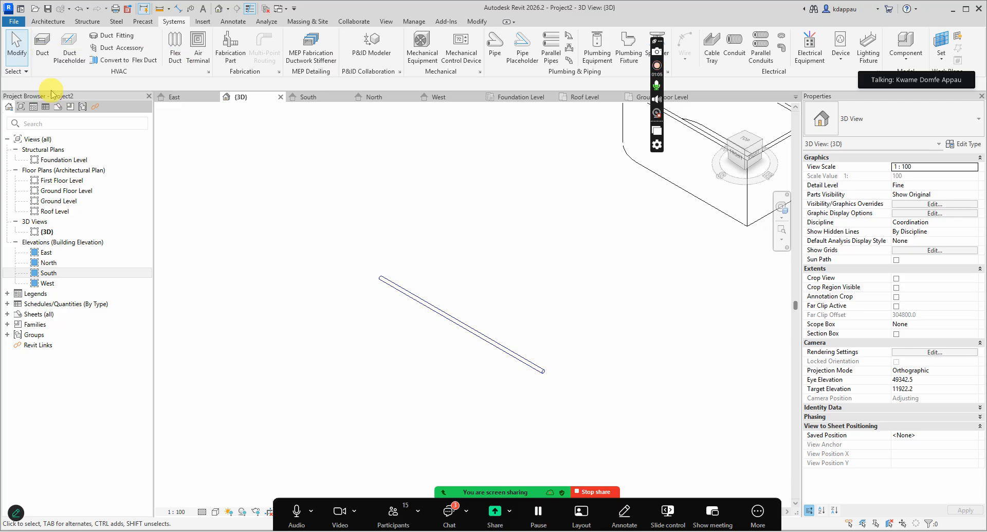
left_click(41, 44)
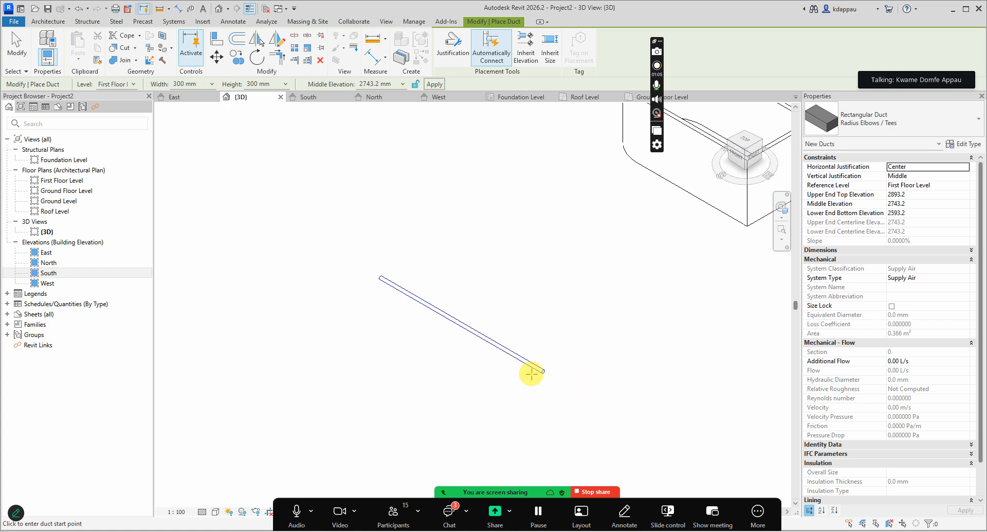
left_click(426, 239)
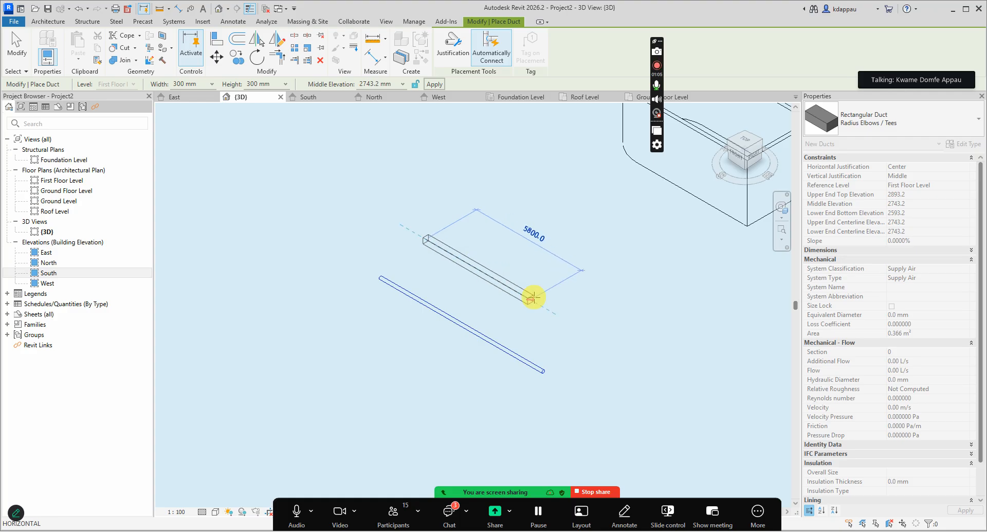
left_click(598, 340)
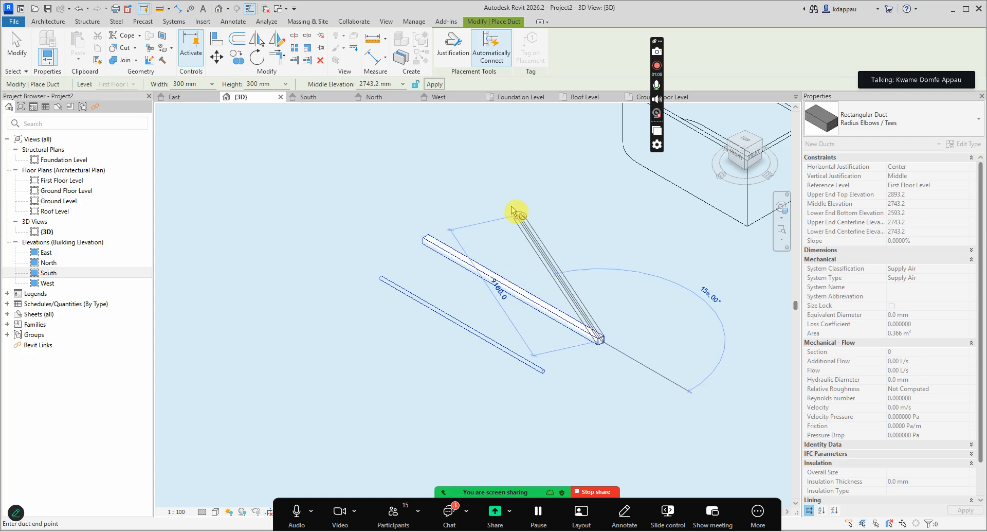
right_click(511, 204)
left_click(540, 206)
right_click(519, 193)
left_click(550, 201)
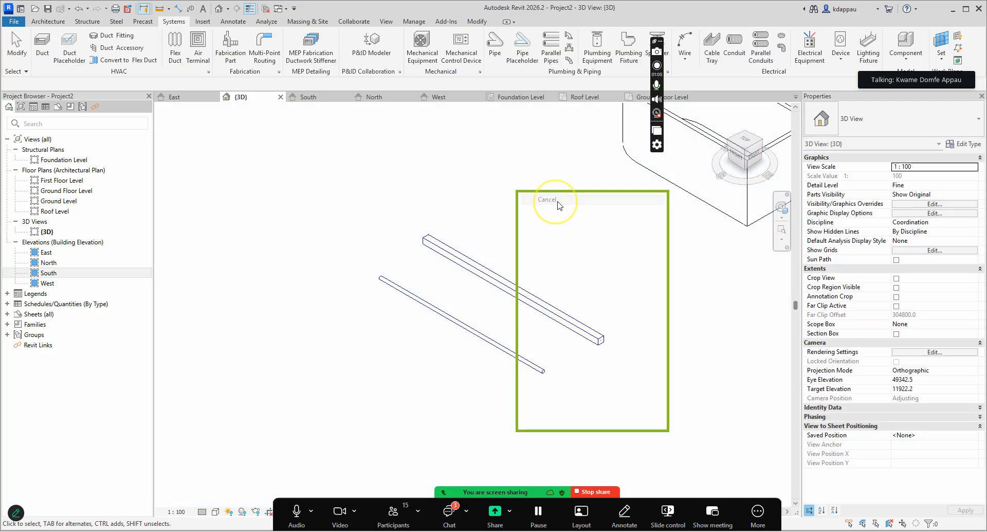
Inspect the new duct's reference level and middle elevation in its properties.
scroll(421, 287, "down", 2)
scroll(465, 288, "up", 3)
left_click(459, 269)
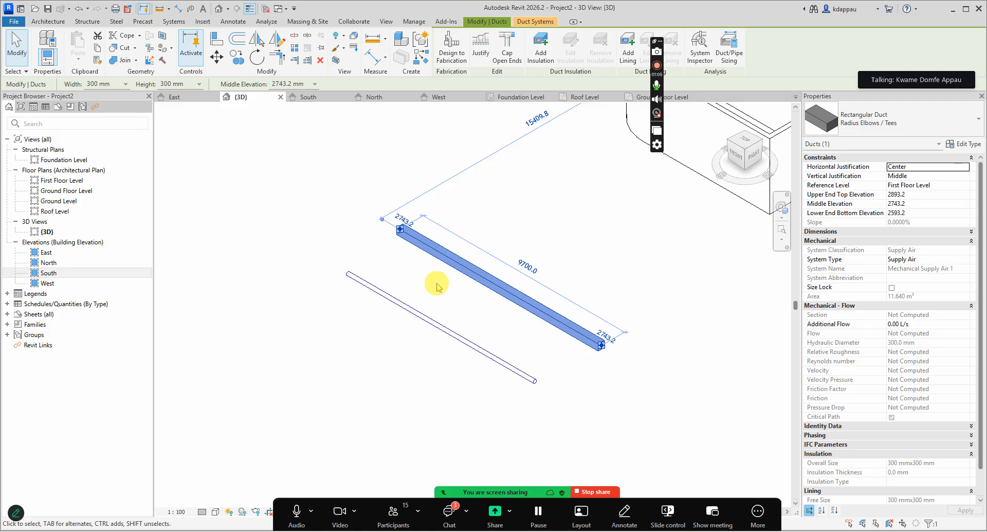
left_click(932, 187)
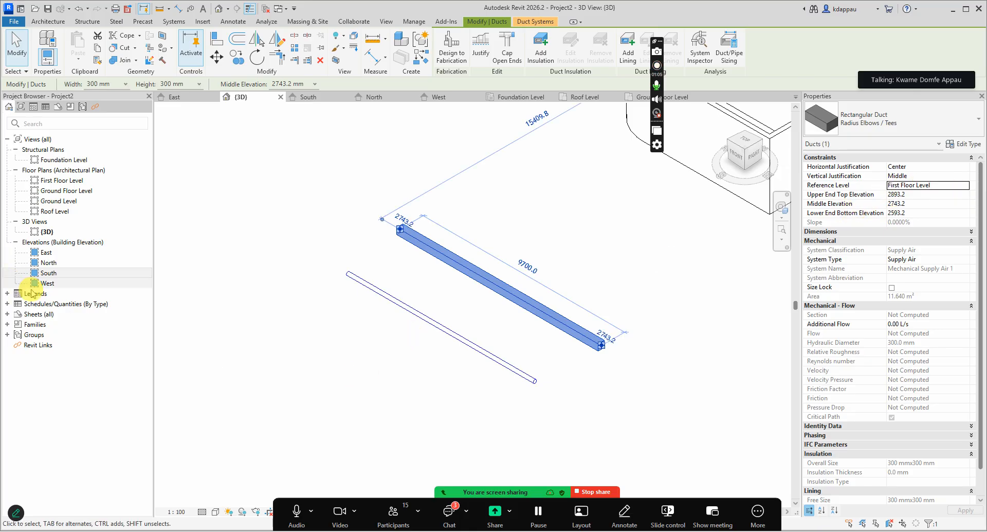
In the South elevation, set the rectangular duct's reference level to Roof Level.
left_click(45, 273)
double_click(45, 273)
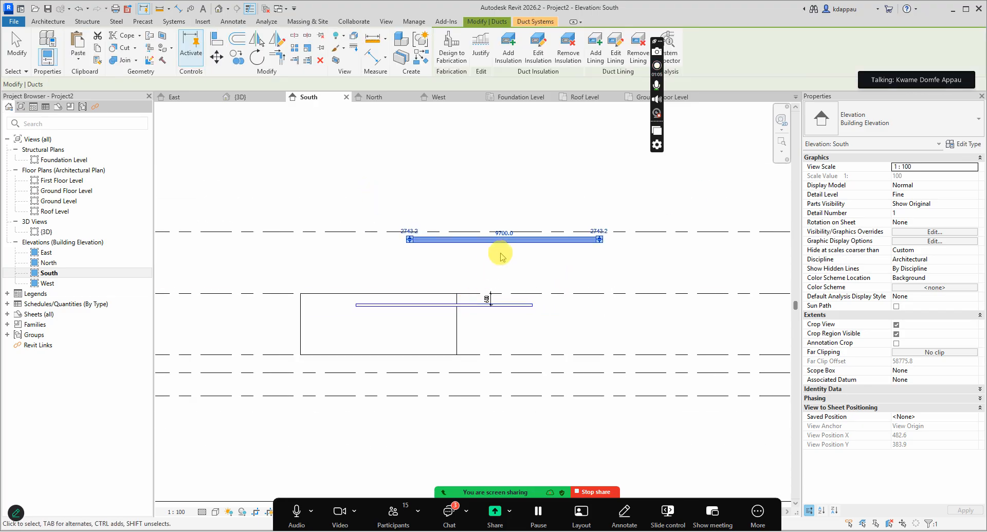
left_click(494, 231)
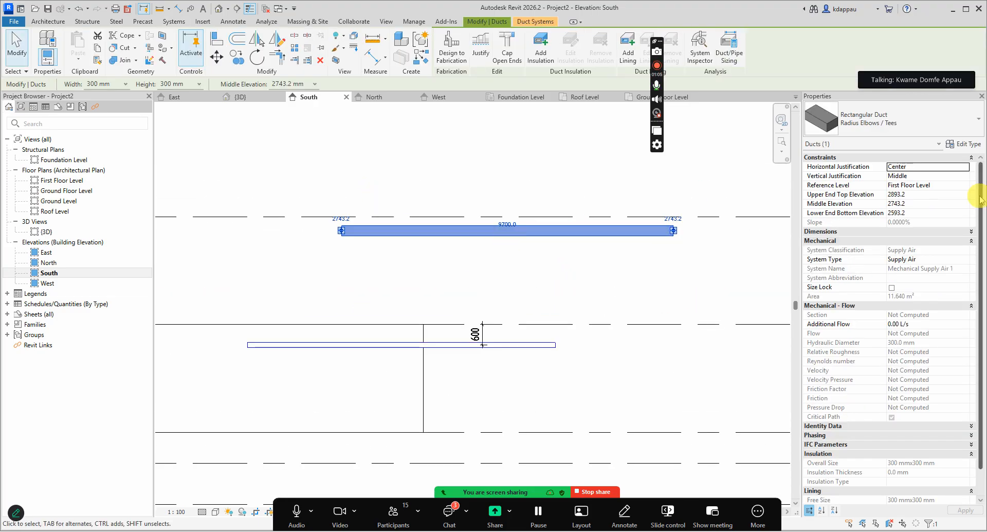
left_click(949, 186)
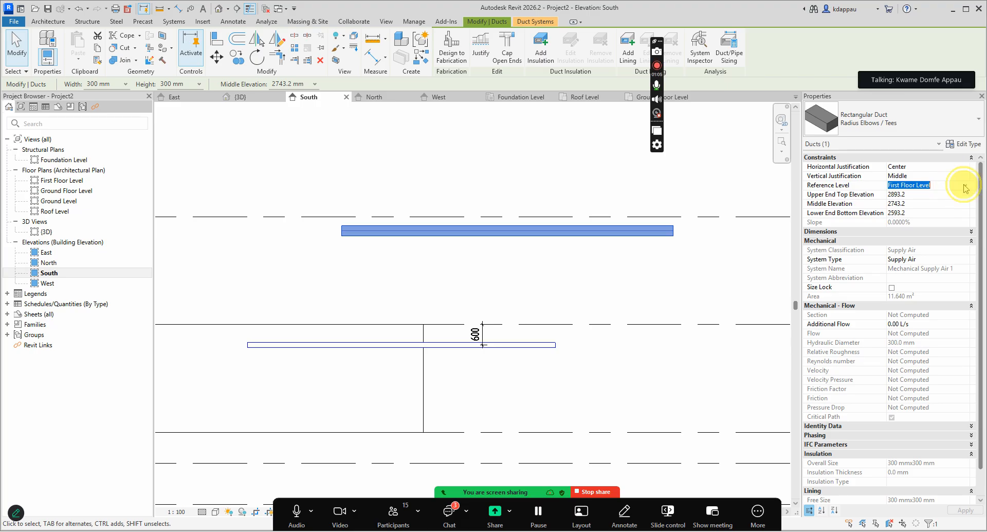
left_click(965, 185)
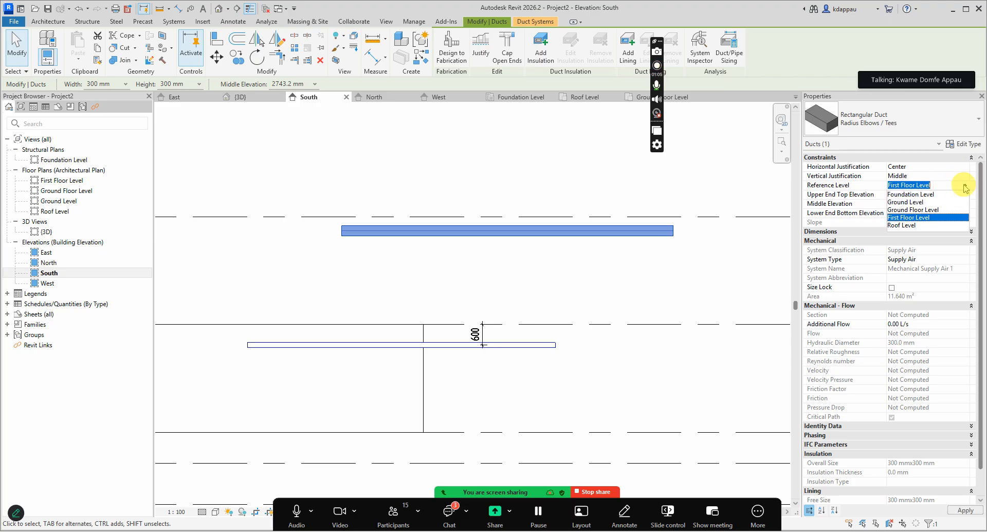
left_click(907, 226)
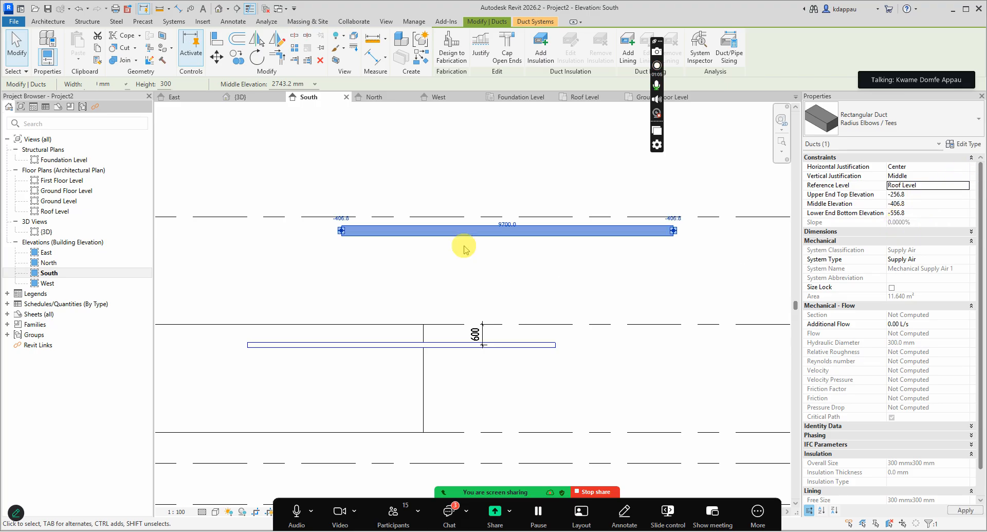
Set the duct's reference level to Ground Level and its middle elevation to 0.
left_click(965, 186)
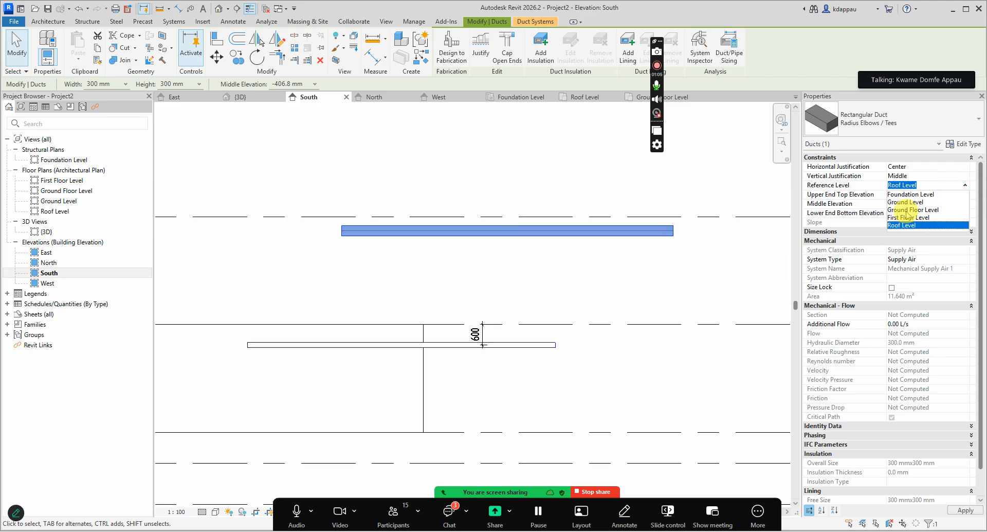
left_click(894, 202)
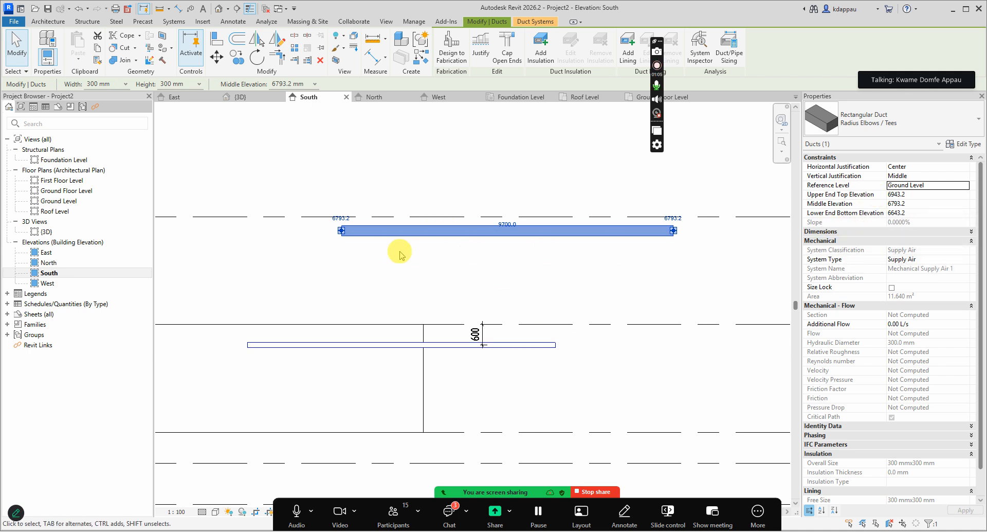
left_click(864, 204)
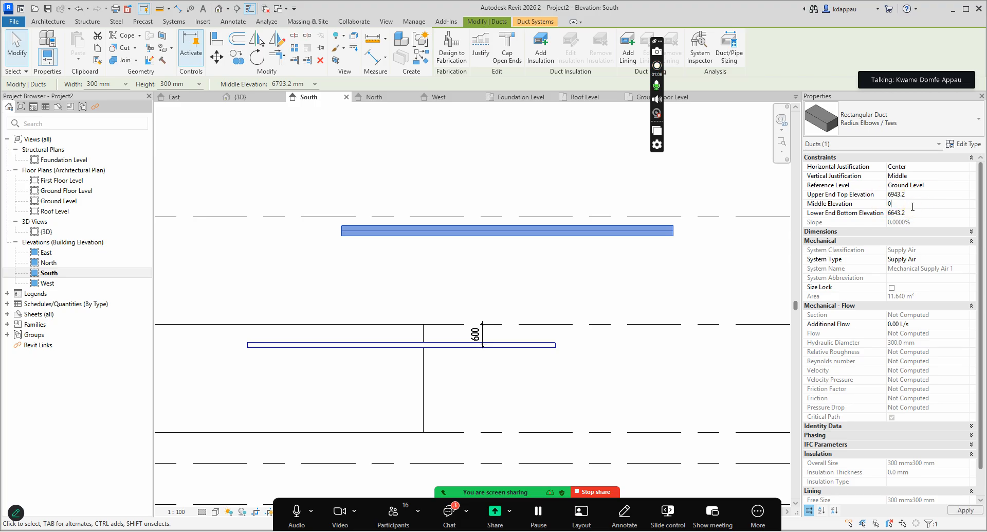
key("Return")
scroll(514, 245, "down", 3)
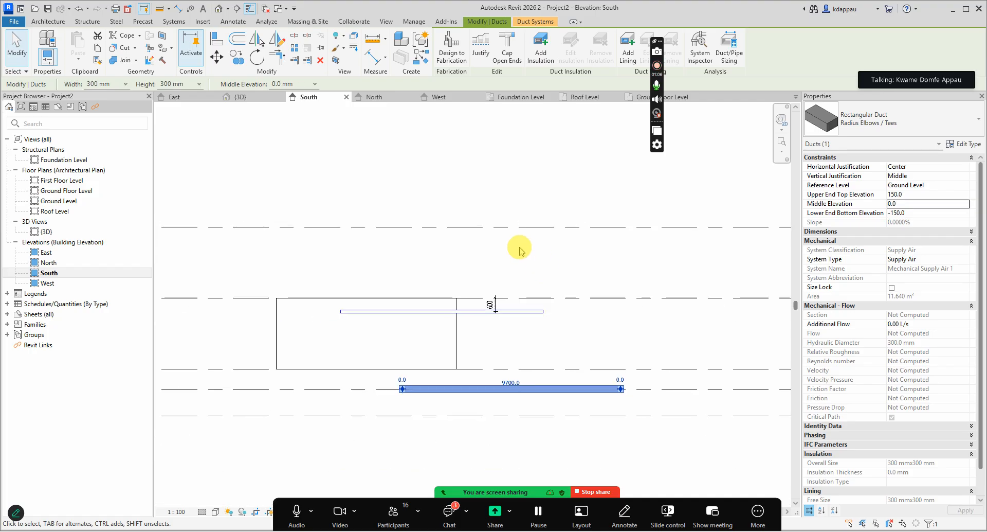
scroll(605, 345, "up", 5)
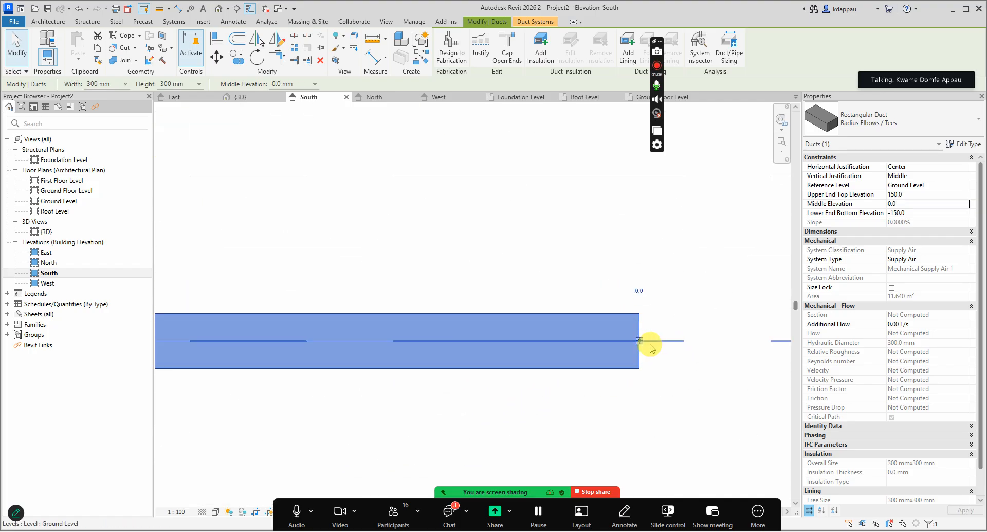
Set the duct's reference level to First Floor Level and its middle elevation to 0.
left_click(936, 189)
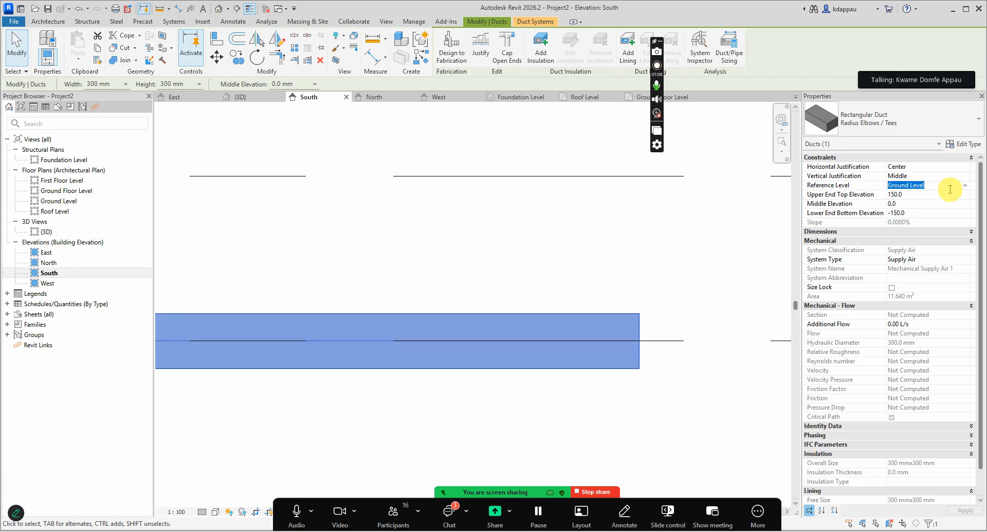
left_click(945, 189)
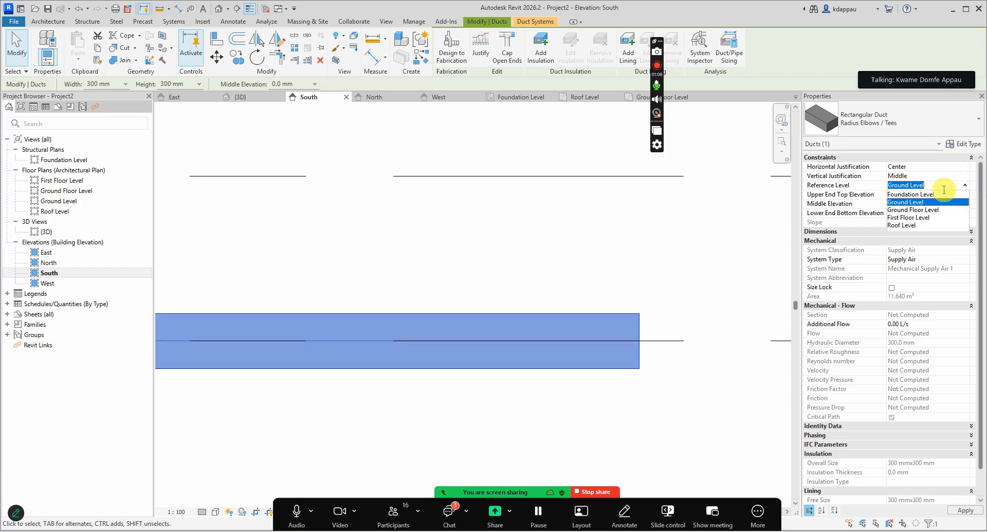
left_click(915, 218)
scroll(537, 330, "down", 5)
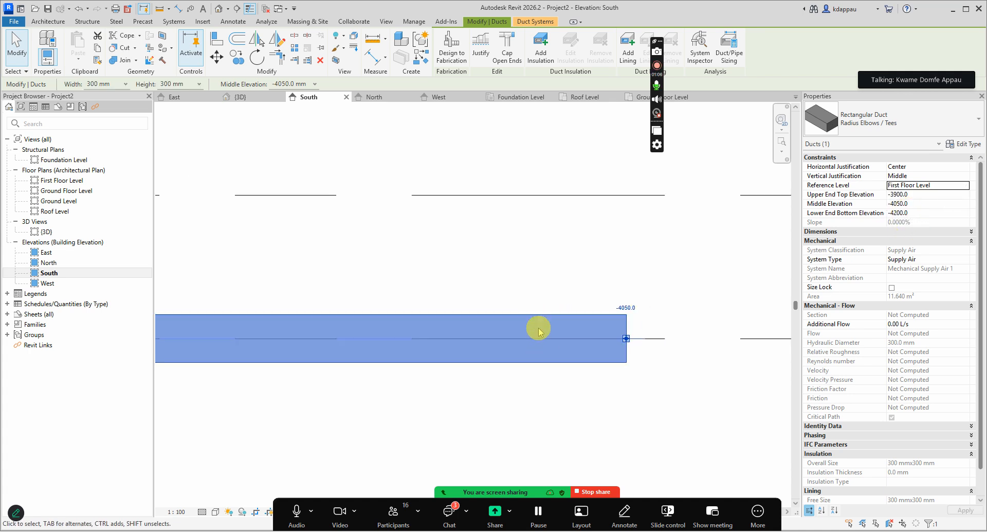
scroll(538, 329, "down", 3)
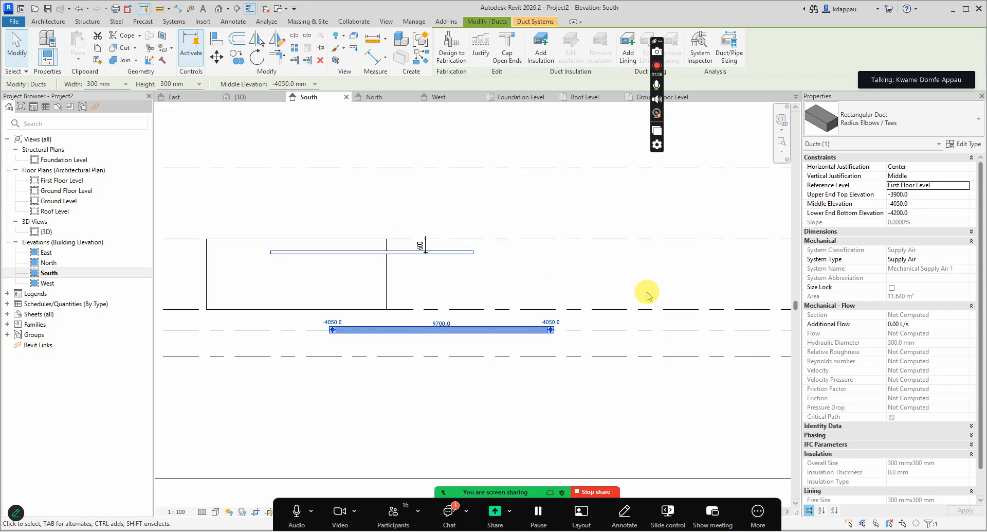
left_click(905, 204)
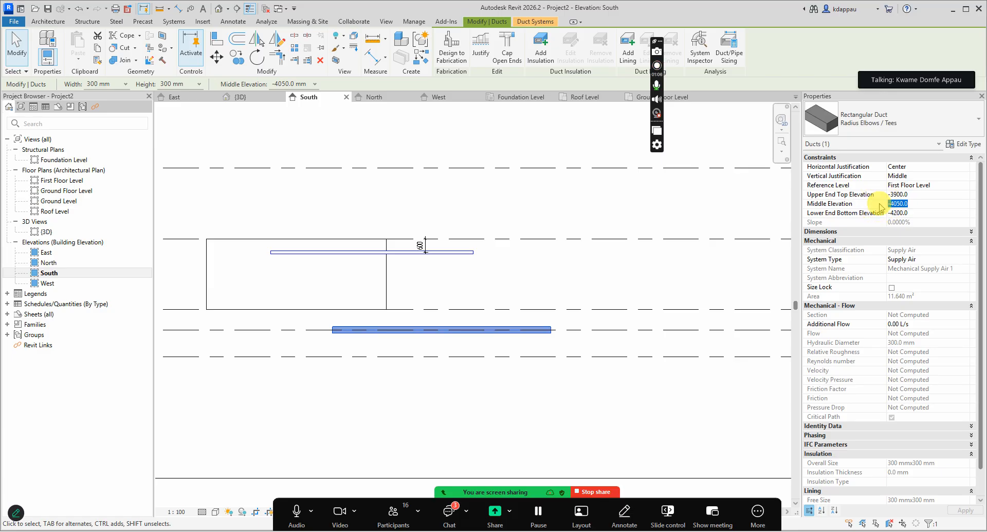
type("0")
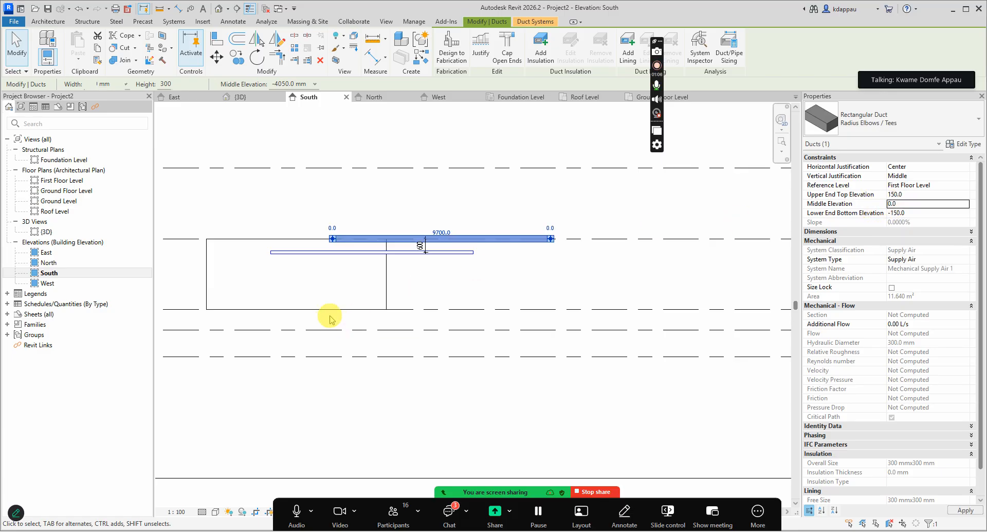
Examine the duct's centreline against the First Floor Level line and review its middle elevation value, then deselect the duct.
scroll(573, 229, "up", 8)
scroll(609, 262, "up", 1)
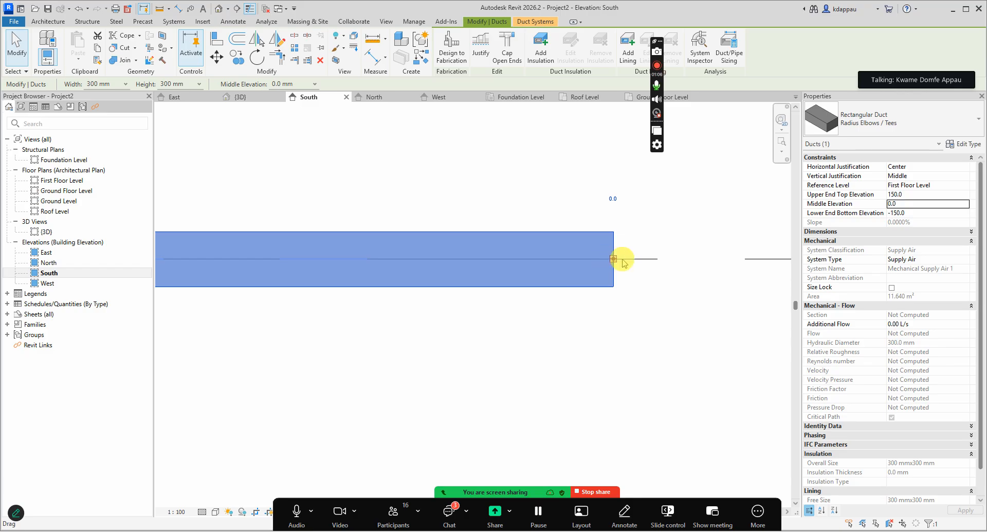
scroll(560, 338, "down", 8)
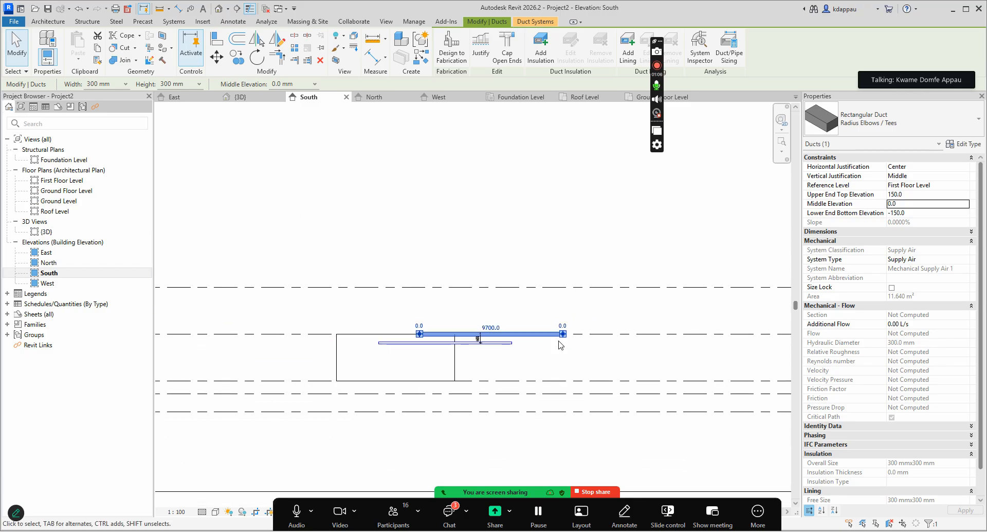
scroll(447, 347, "up", 4)
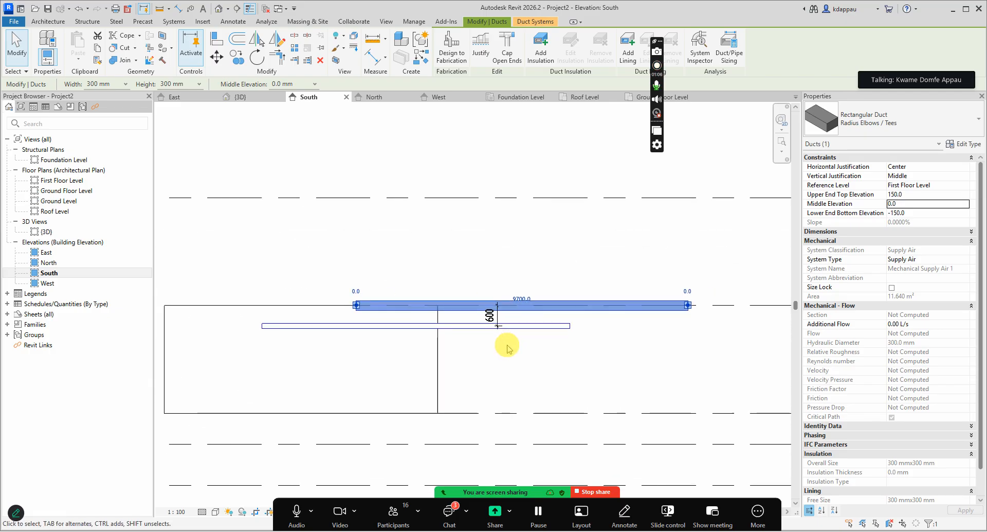
scroll(411, 330, "down", 2)
scroll(376, 318, "up", 2)
scroll(362, 322, "down", 2)
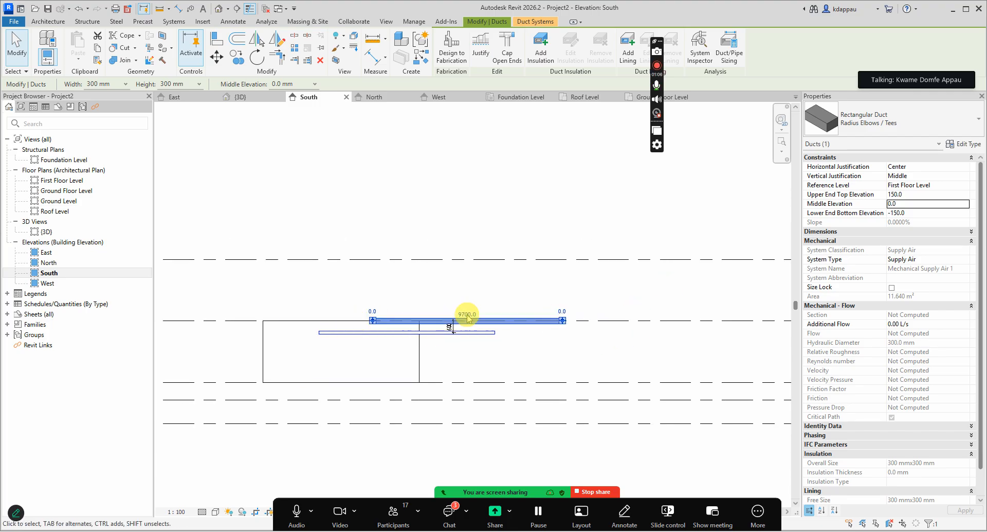
scroll(579, 324, "up", 3)
scroll(526, 327, "up", 3)
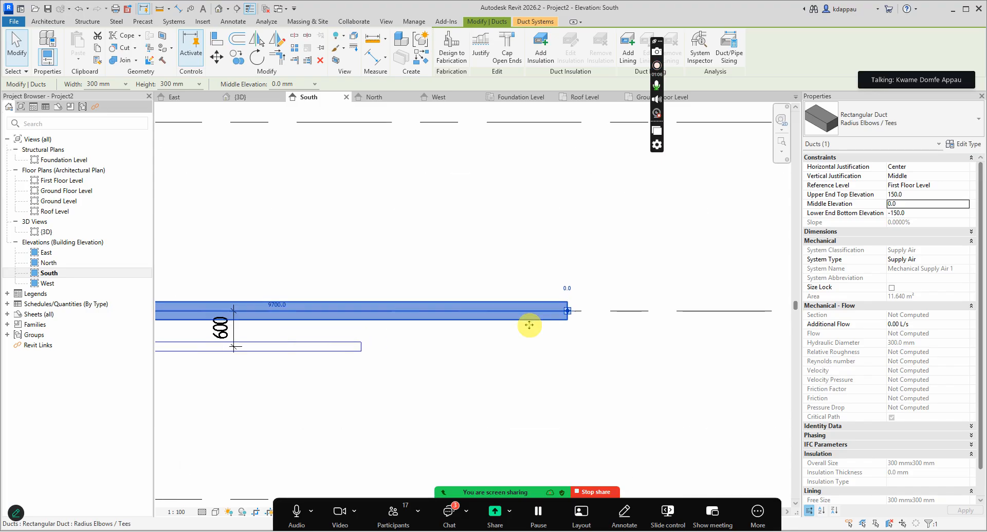
scroll(496, 334, "down", 2)
scroll(503, 319, "up", 1)
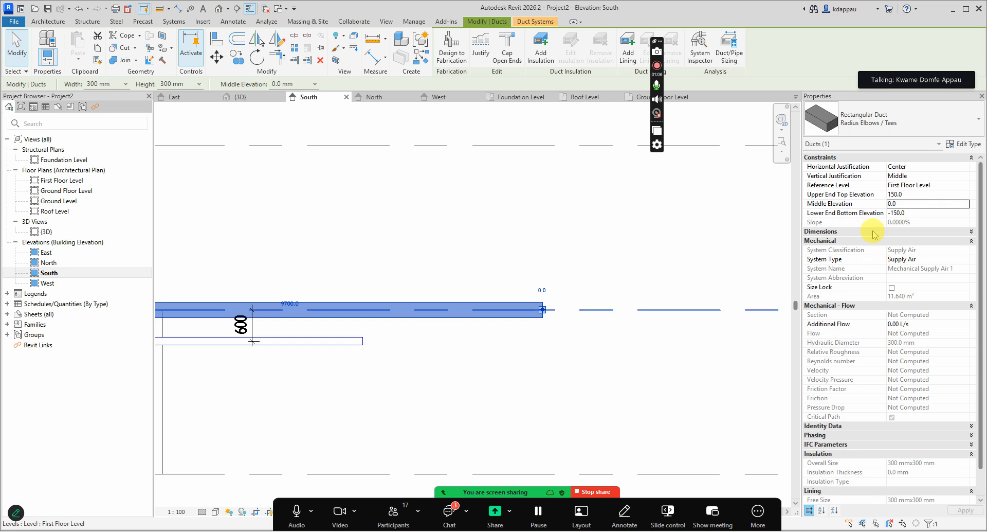
double_click(911, 205)
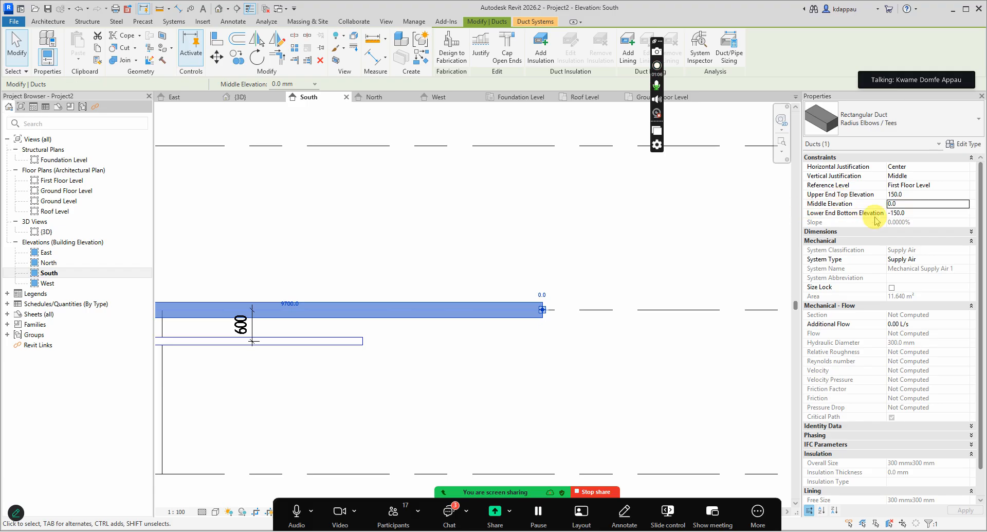
double_click(907, 203)
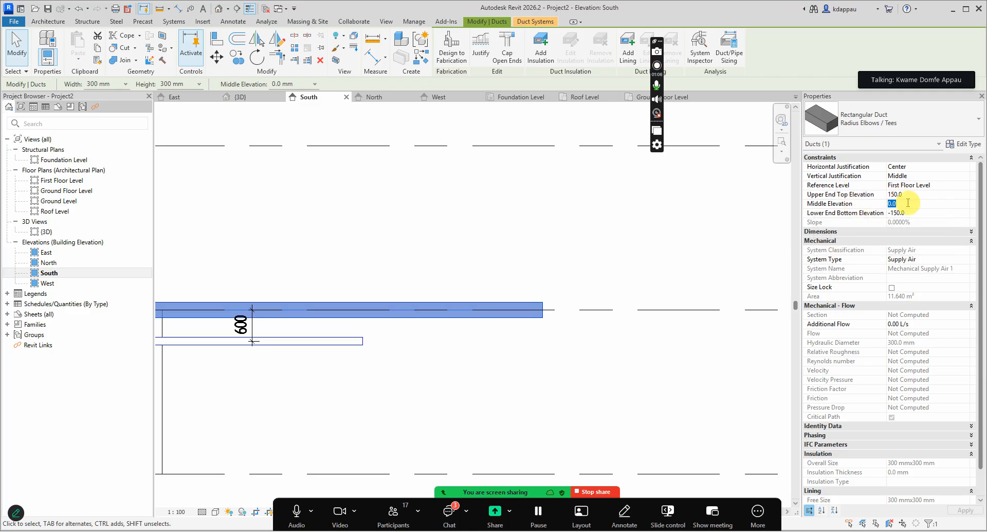
left_click(408, 269)
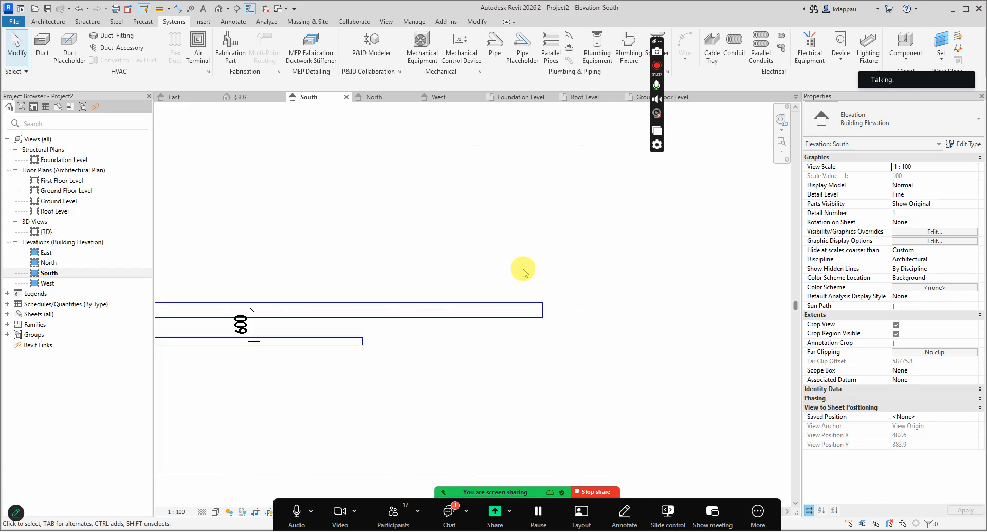
Return to the 3D view and delete the rectangular duct, leaving only the pipe.
scroll(523, 273, "down", 3)
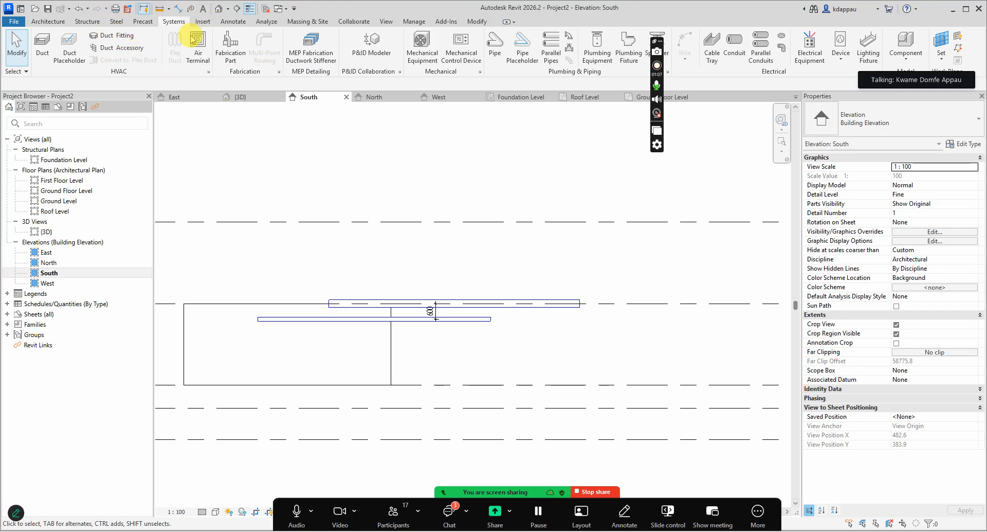
left_click(222, 9)
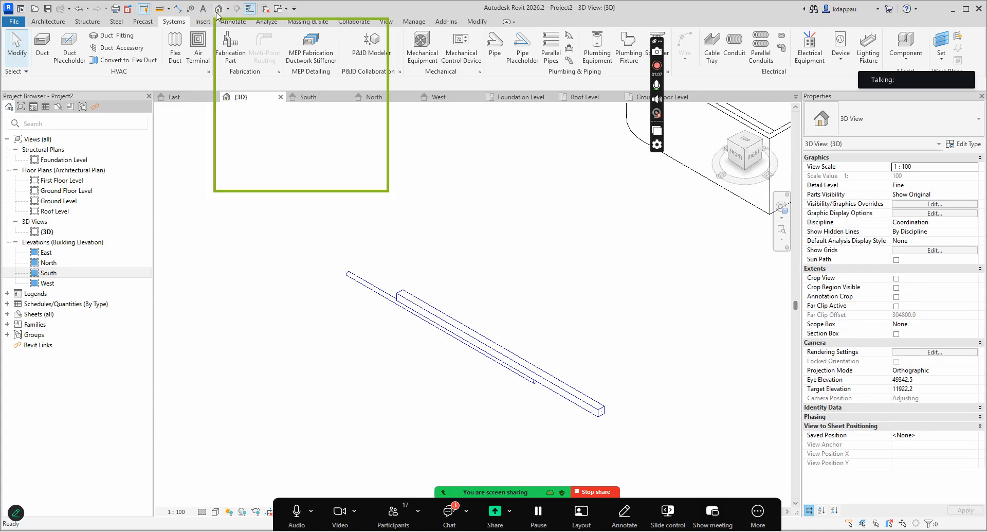
left_click(539, 368)
key("Escape")
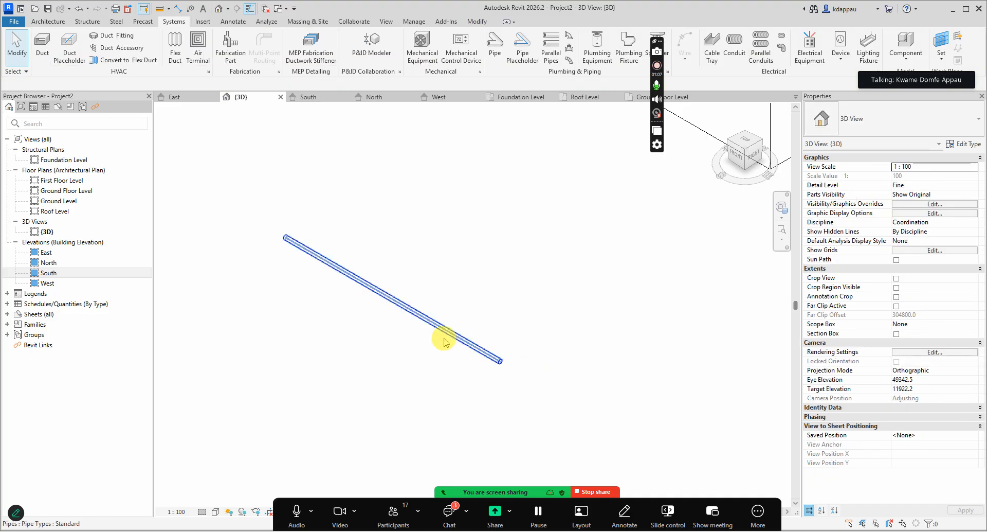
Create a similar 150 mm pipe about 1620 mm long, perpendicular from the existing pipe's near end at -600 mm middle elevation.
left_click(426, 322)
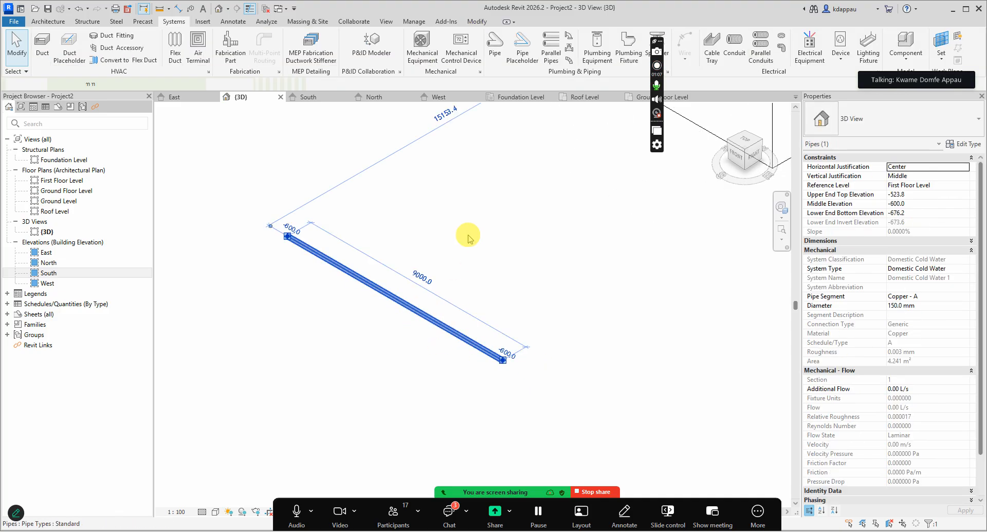
right_click(453, 227)
left_click(515, 316)
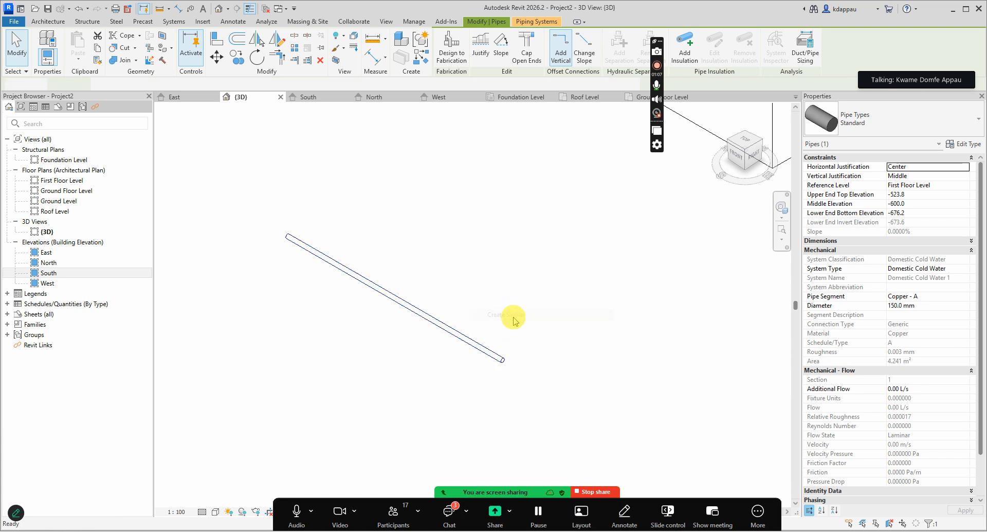
scroll(513, 359, "up", 3)
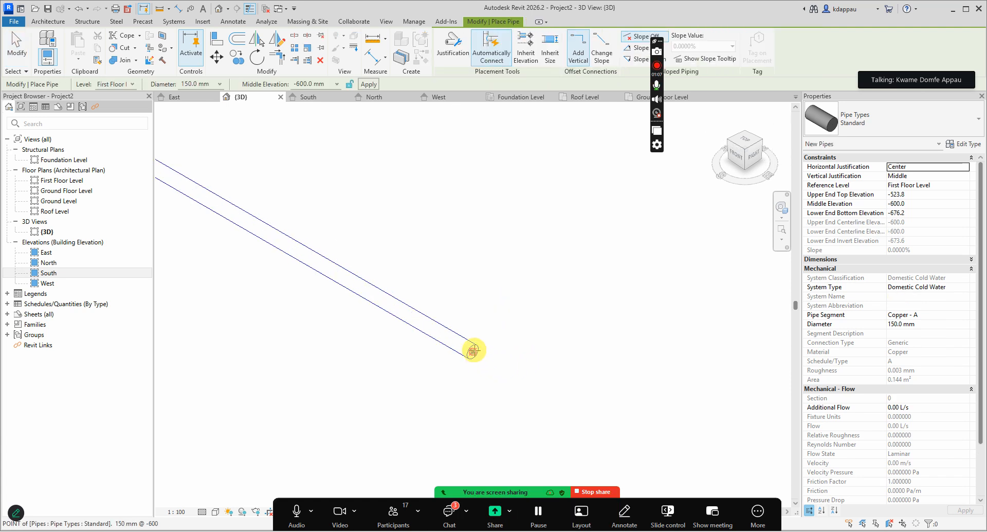
left_click(473, 356)
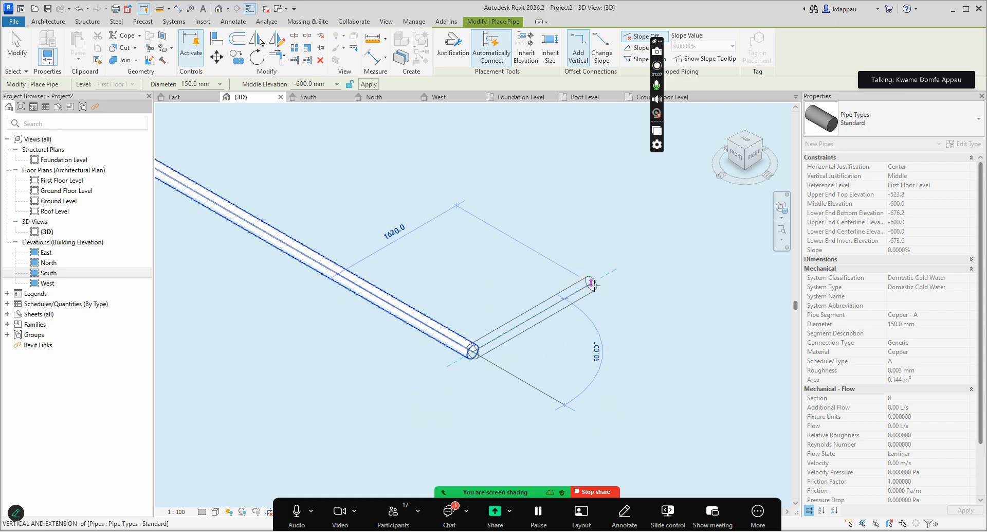
left_click(593, 283)
right_click(563, 187)
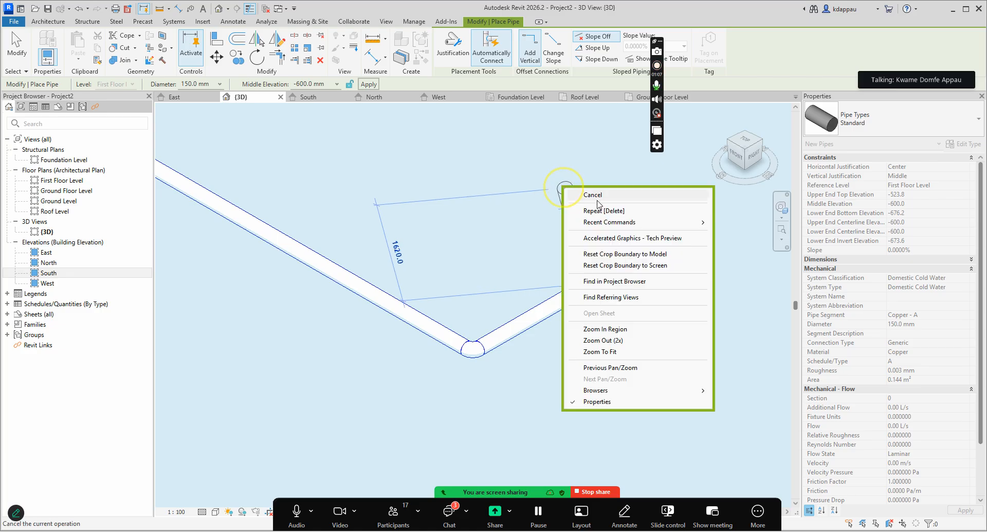
left_click(597, 202)
Branch a 150 mm pipe about 1600 mm long perpendicularly off the middle of the short pipe at -600 mm middle elevation.
scroll(483, 350, "up", 3)
scroll(484, 350, "up", 1)
scroll(373, 319, "down", 2)
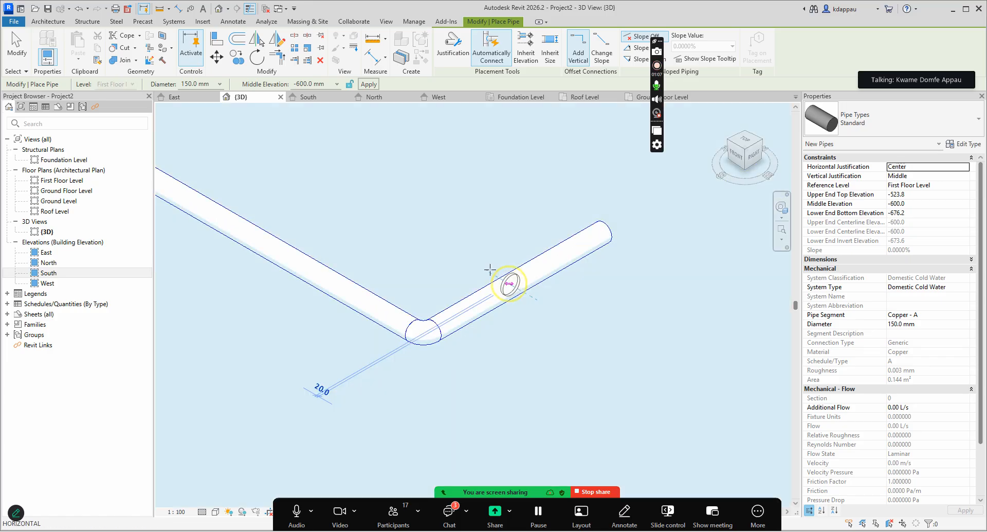
left_click(509, 284)
scroll(514, 286, "down", 2)
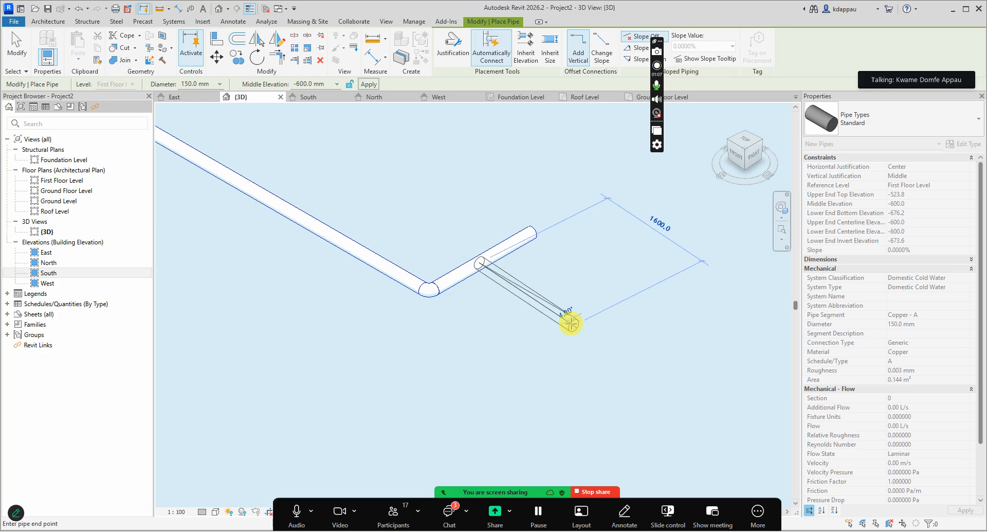
right_click(420, 212)
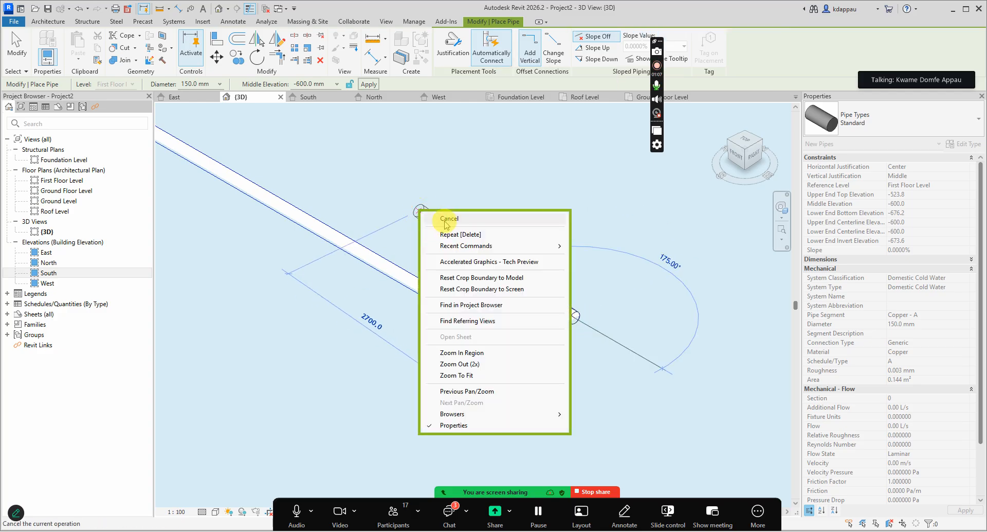
left_click(442, 221)
scroll(440, 239, "up", 4)
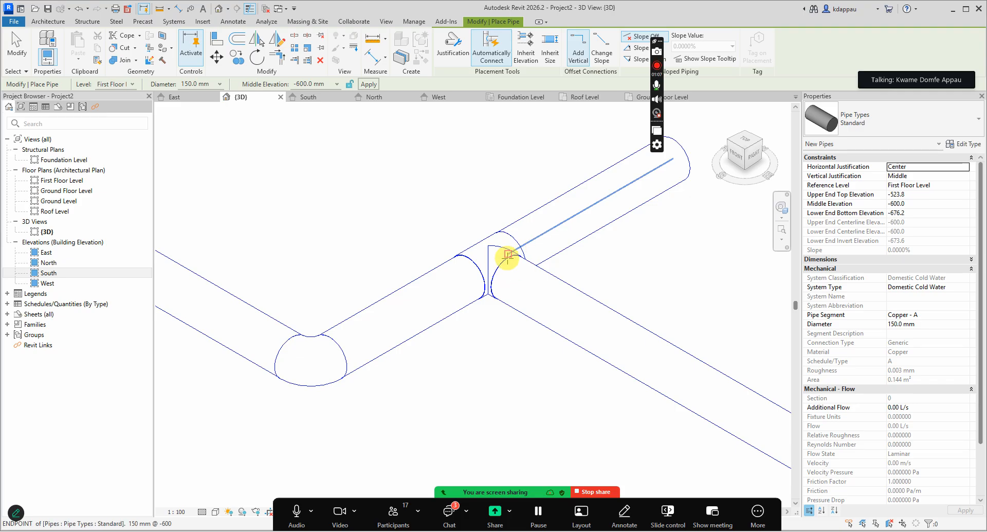
scroll(463, 242, "down", 5)
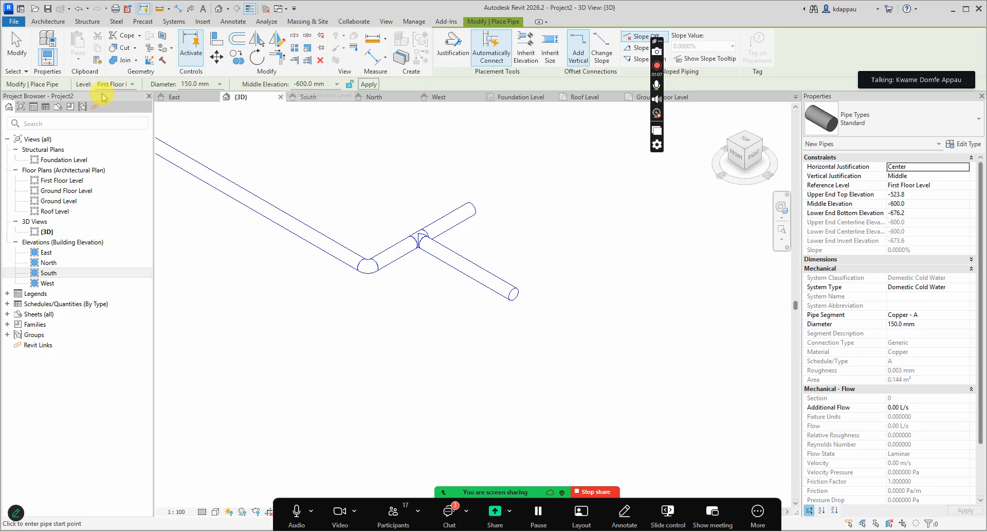
Set the middle elevation to 1200 mm and draw a pipe from the branch's free end, continuing in the branch's direction.
left_click(303, 84)
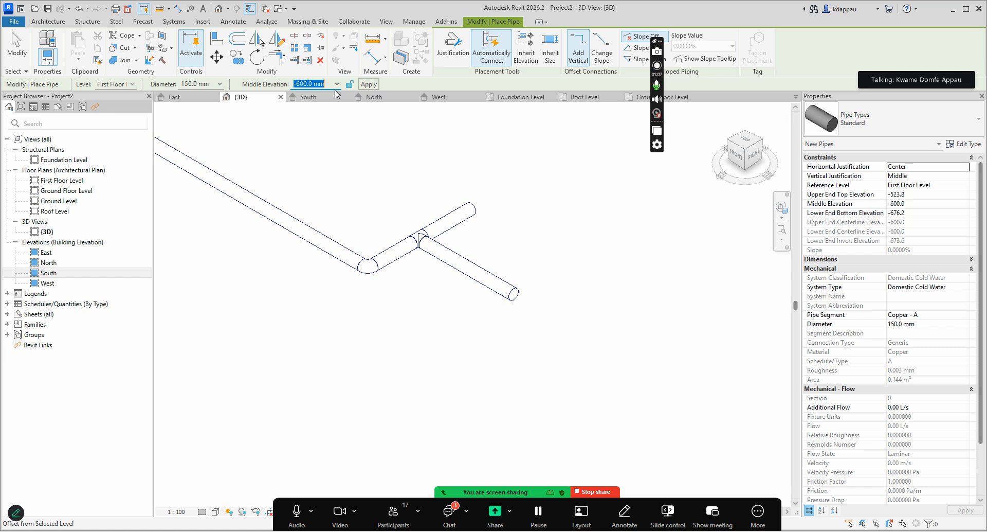
key("Return")
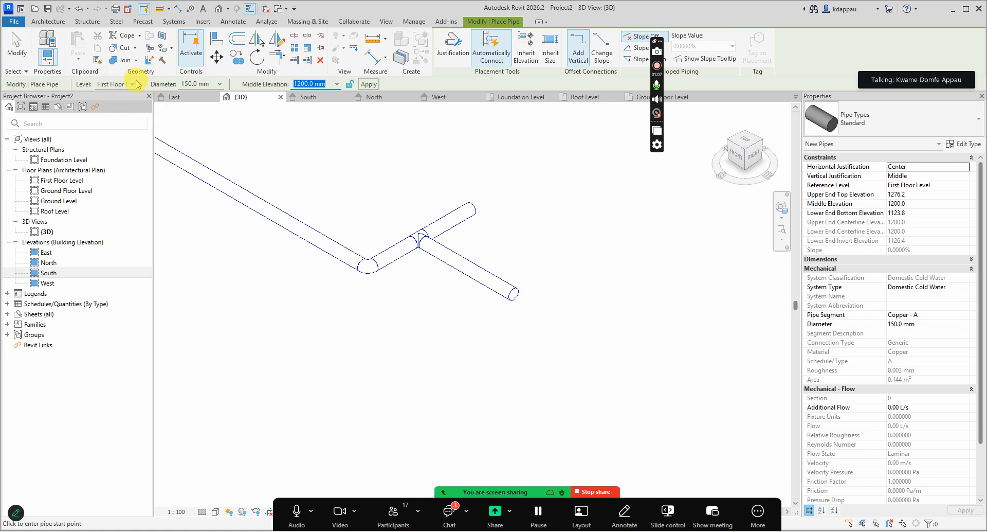
scroll(520, 303, "up", 2)
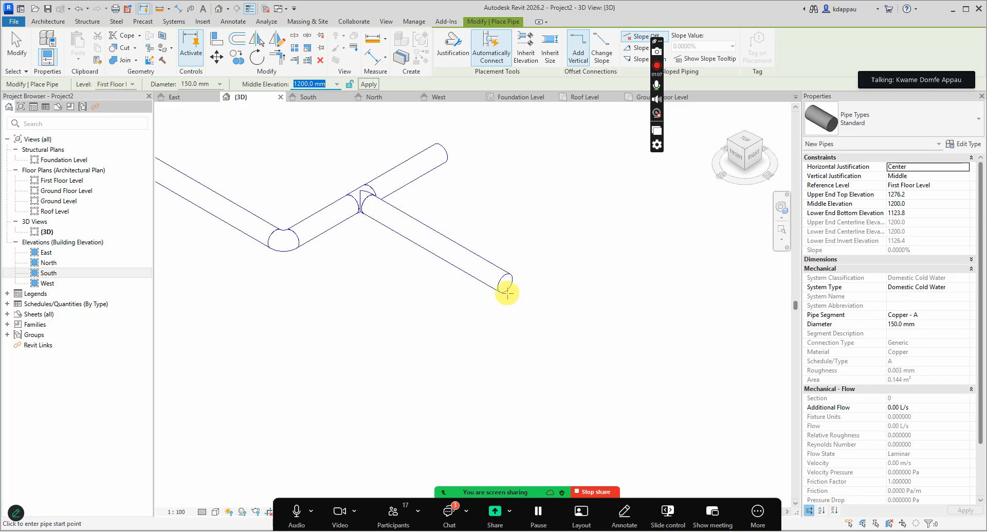
left_click(505, 281)
scroll(438, 352, "down", 3)
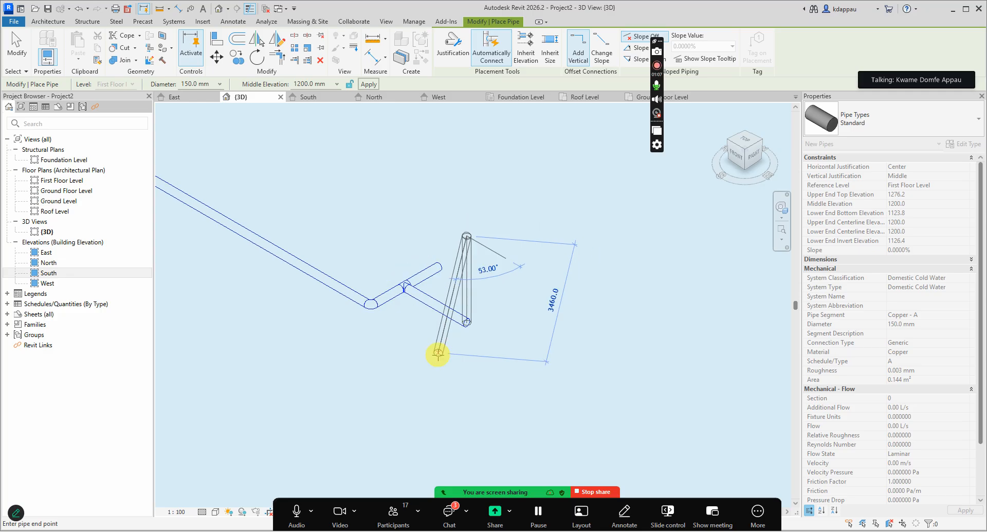
scroll(468, 228, "up", 3)
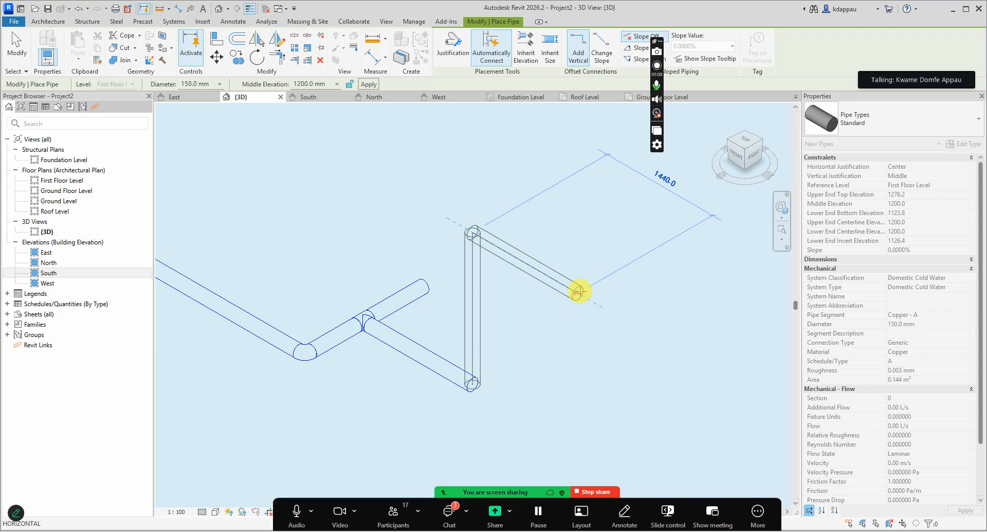
left_click(592, 298)
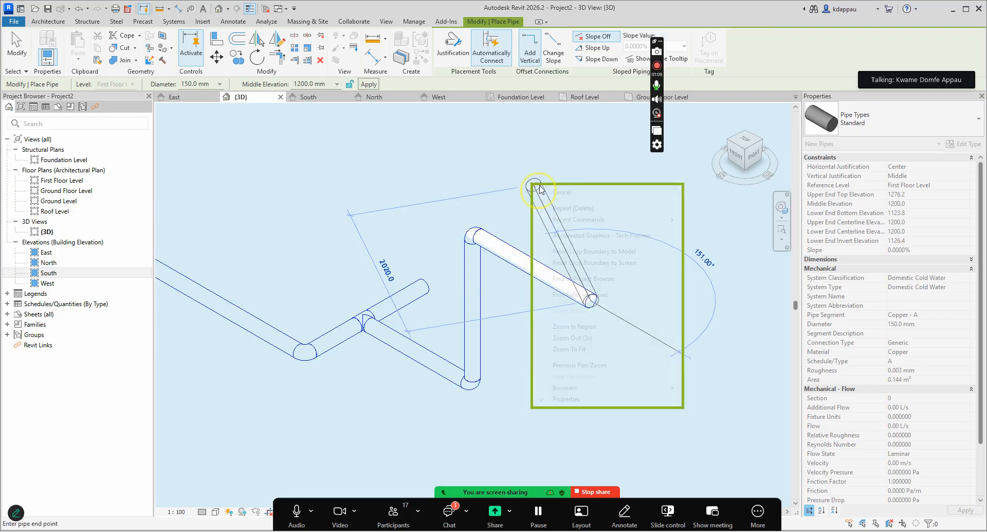
right_click(532, 185)
left_click(547, 191)
right_click(492, 169)
left_click(521, 179)
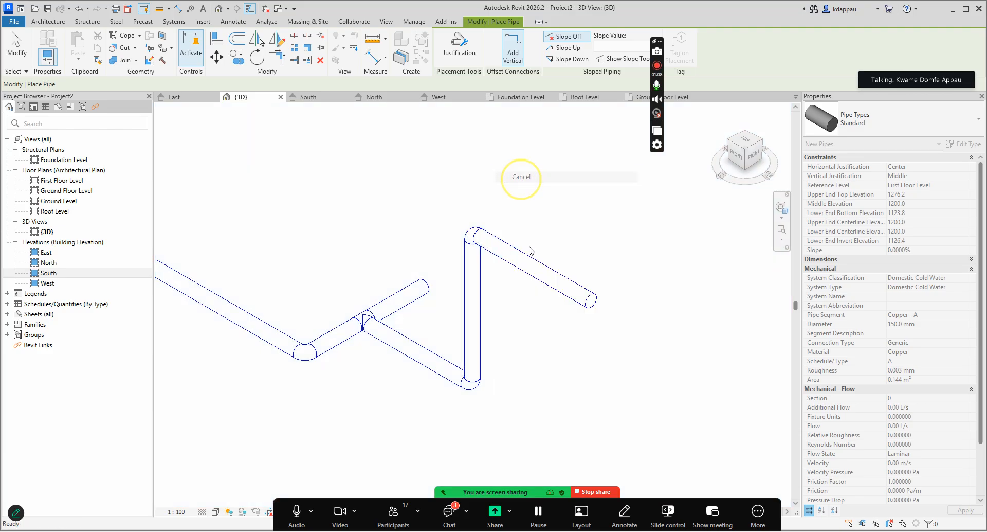
Create a similar 150 mm pipe from the raised pipe's free end, turning 90° at 1200 mm middle elevation.
scroll(529, 246, "down", 5)
scroll(347, 303, "up", 1)
scroll(440, 258, "up", 2)
scroll(438, 267, "down", 2)
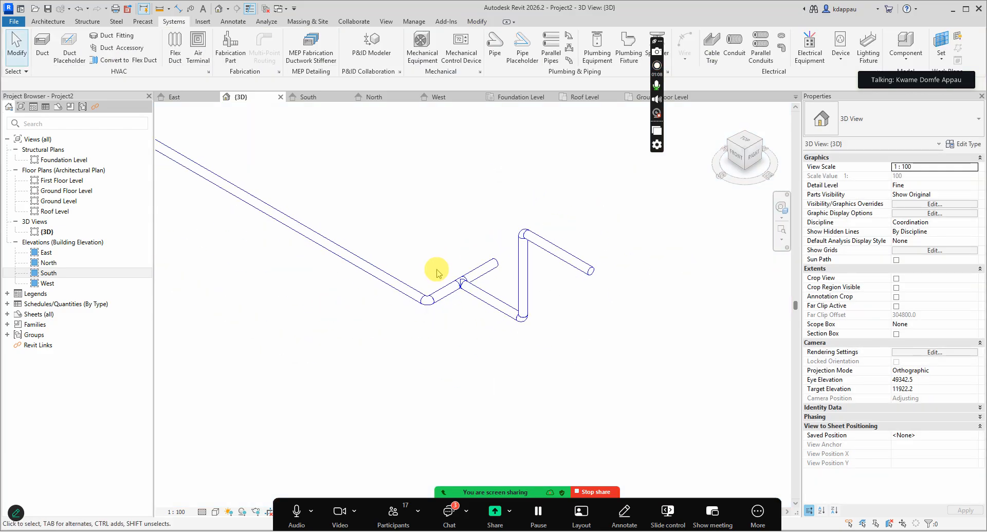
left_click(780, 207)
left_click_drag(636, 262, 669, 280)
left_click(698, 252)
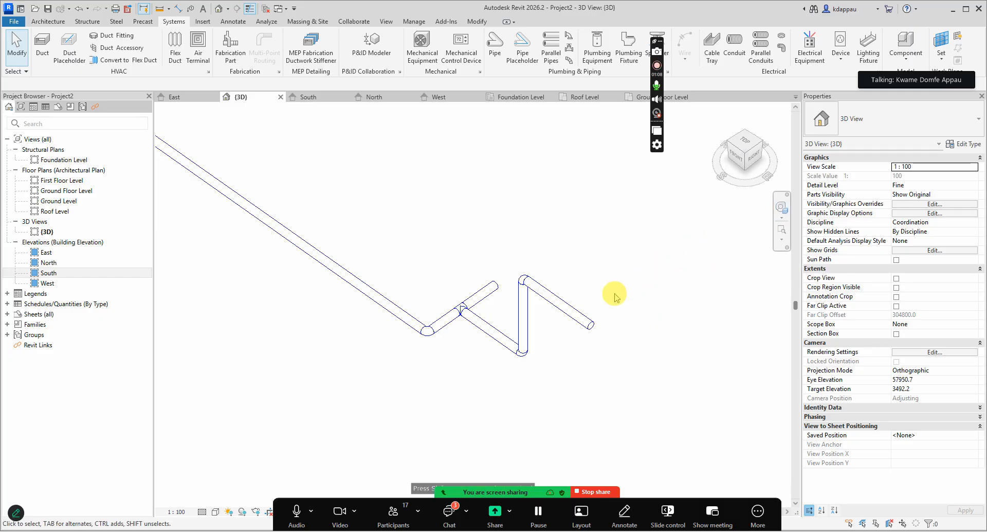
left_click(566, 313)
right_click(561, 207)
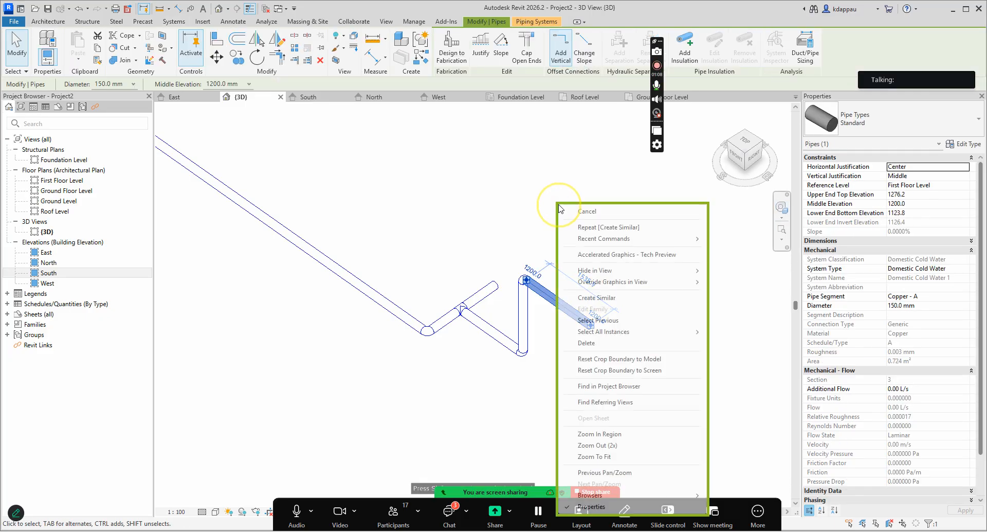
left_click(598, 298)
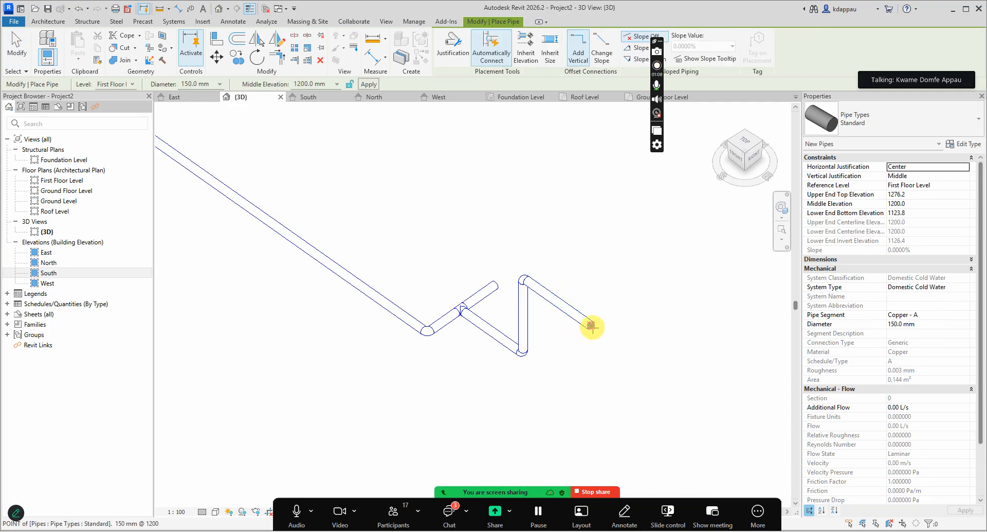
left_click(591, 325)
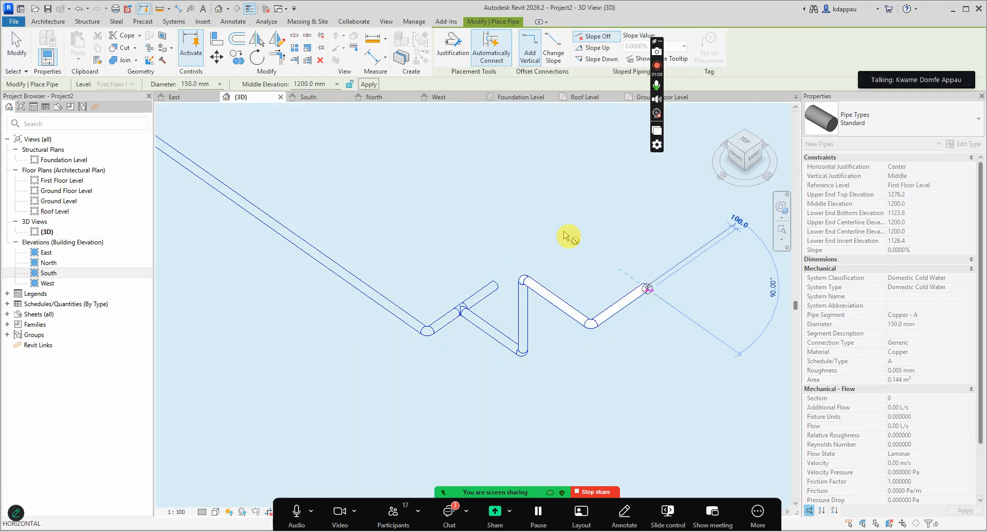
right_click(556, 189)
left_click(588, 204)
right_click(554, 189)
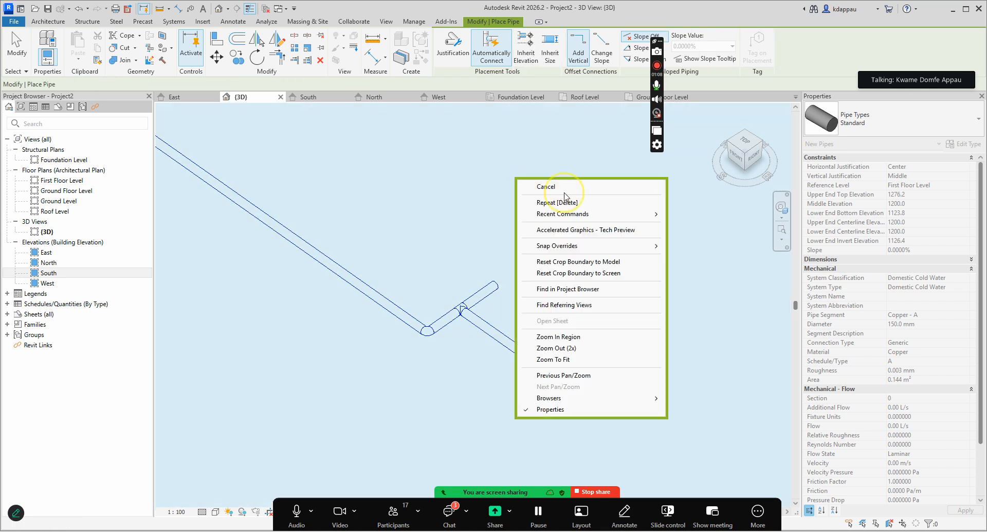
left_click(578, 197)
Delete the entire connected pipe run, including its bends and branch.
scroll(531, 256, "down", 5)
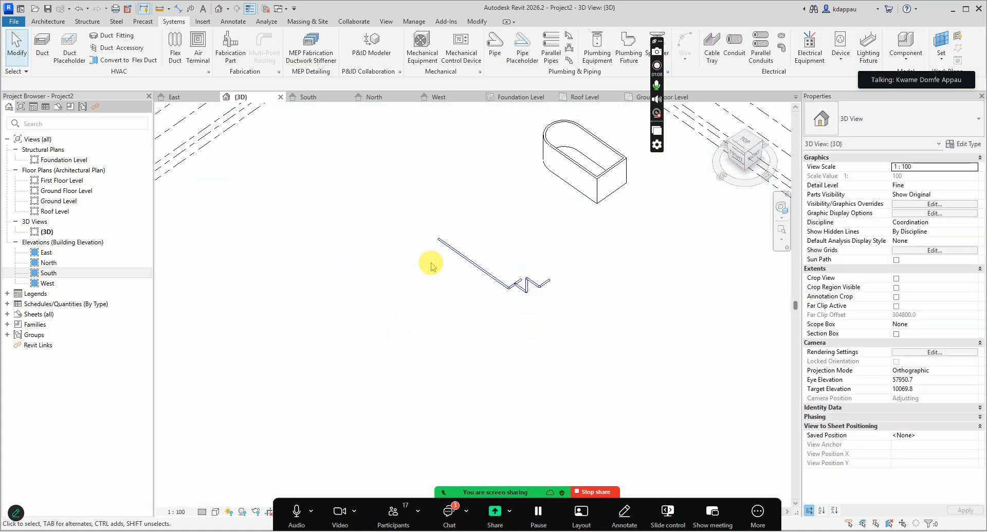
scroll(453, 263, "up", 3)
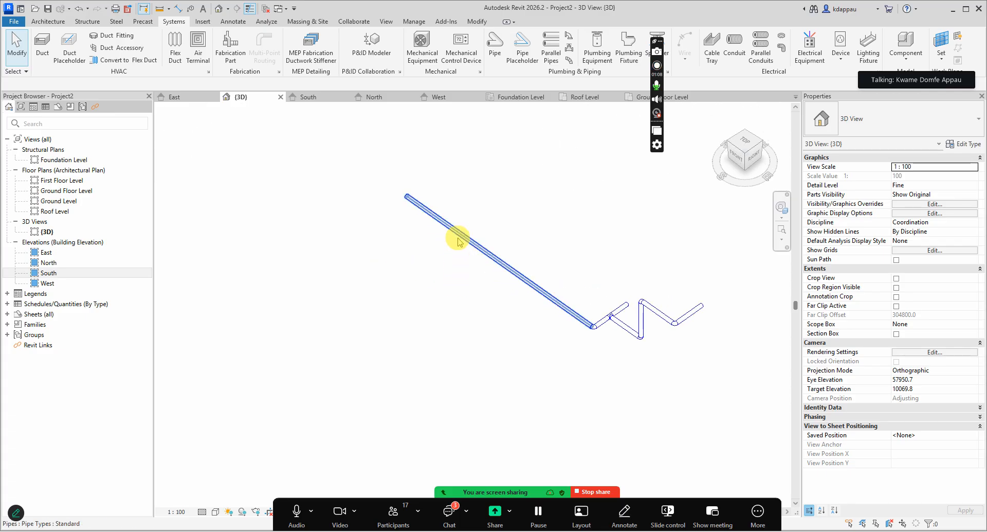
scroll(424, 223, "up", 3)
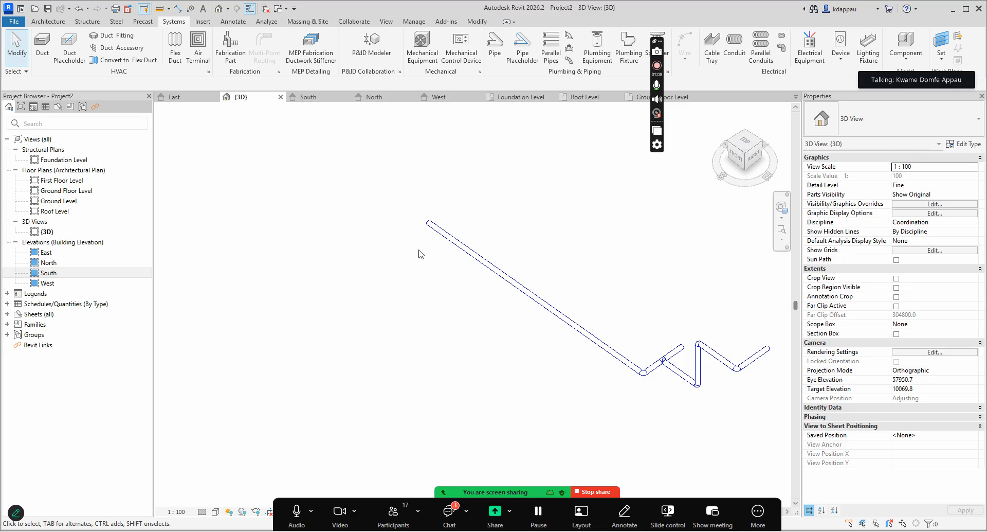
scroll(420, 255, "down", 3)
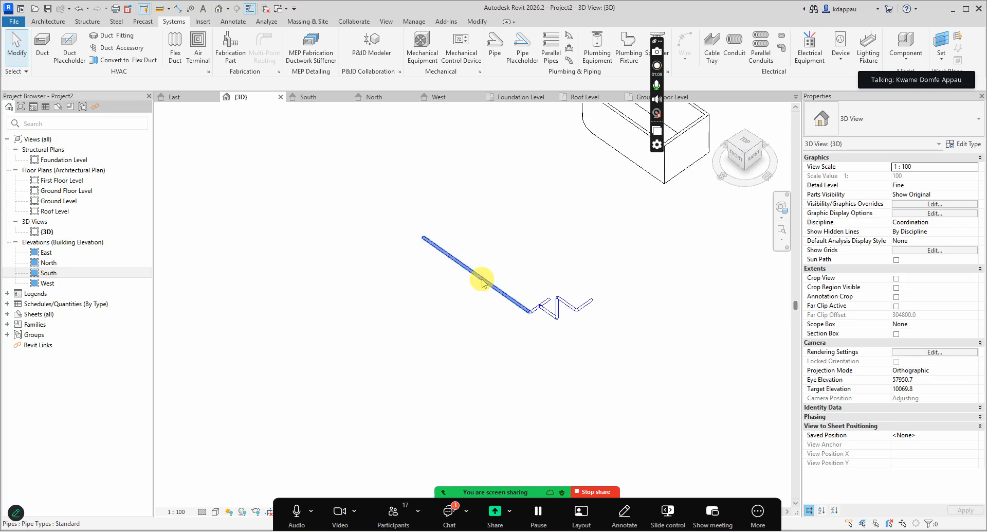
scroll(468, 281, "up", 3)
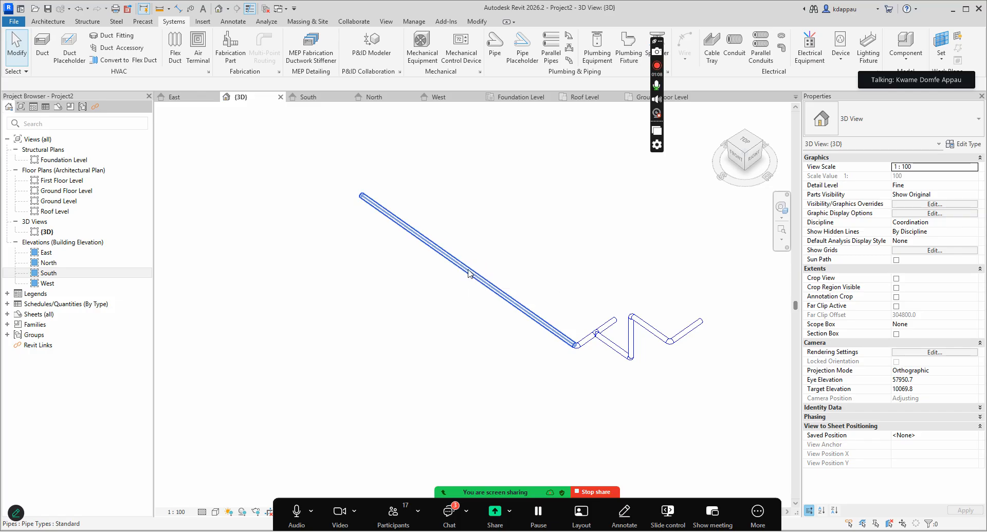
scroll(396, 211, "down", 3)
left_click_drag(376, 197, 622, 374)
key("Delete")
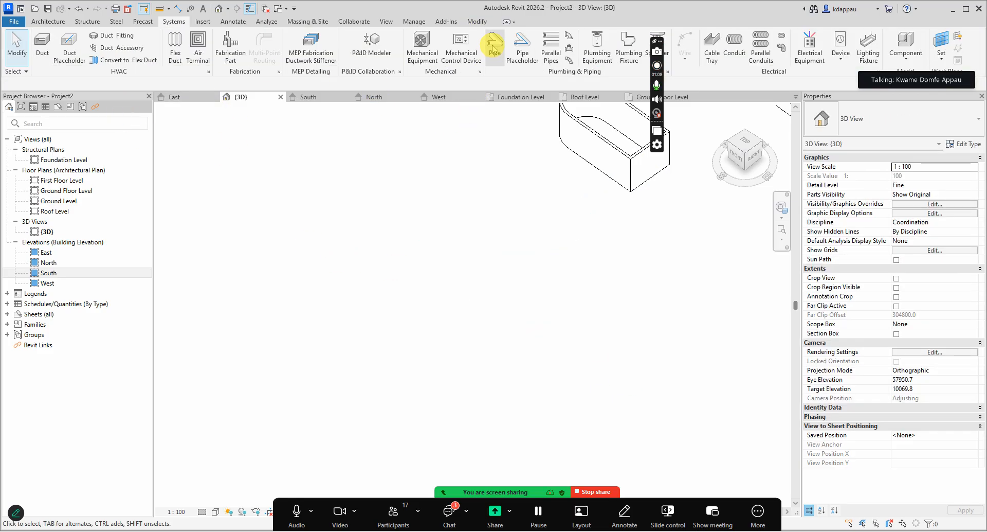
Start a new pipe on Ground Floor Level with a 150 mm diameter and 0 mm middle elevation.
left_click(495, 41)
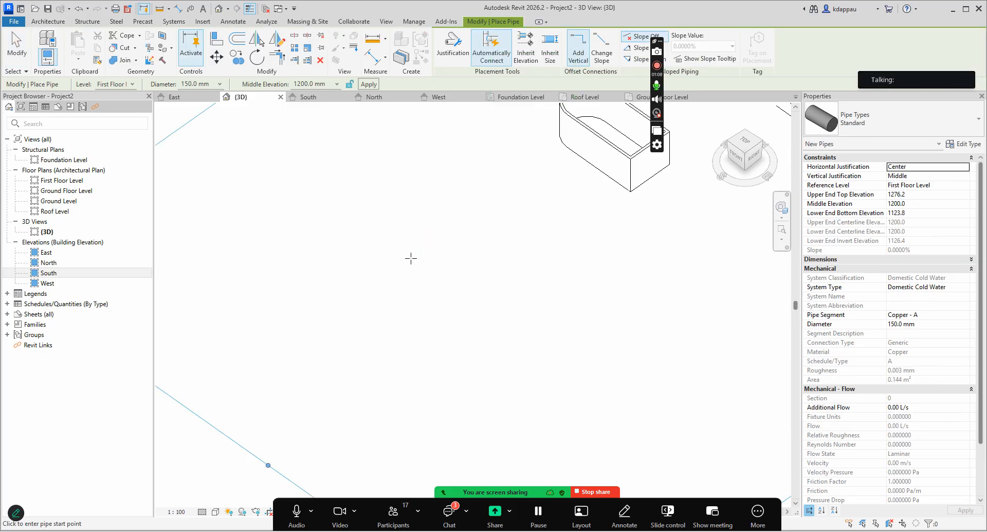
left_click(117, 85)
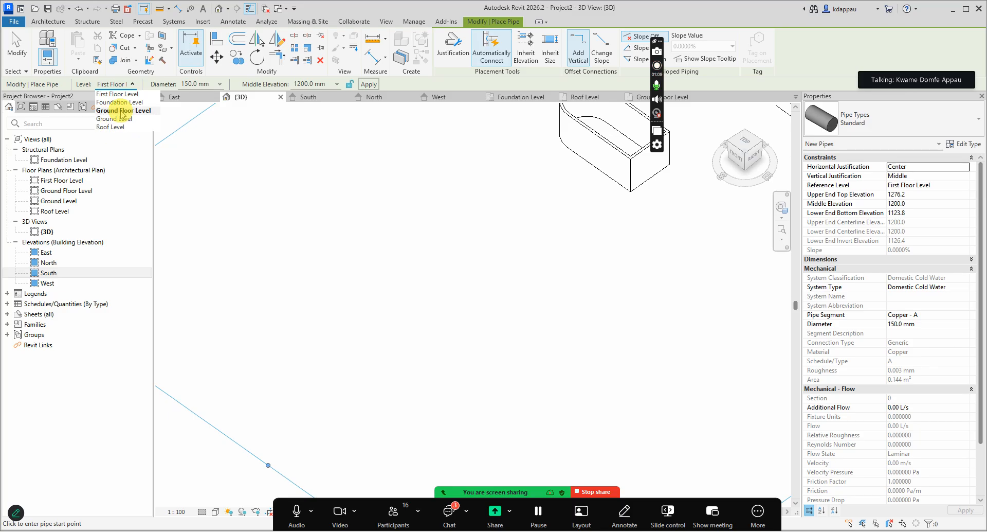
left_click(122, 111)
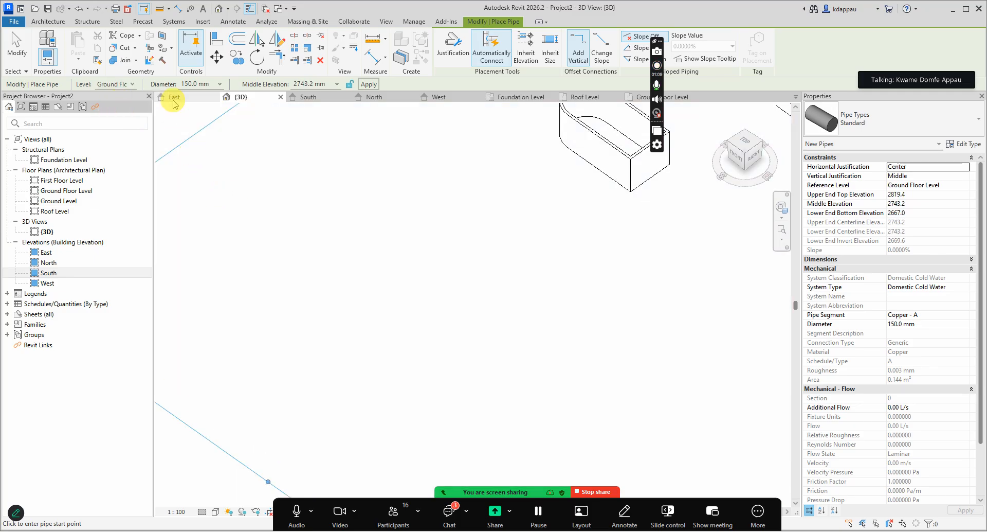
left_click(220, 84)
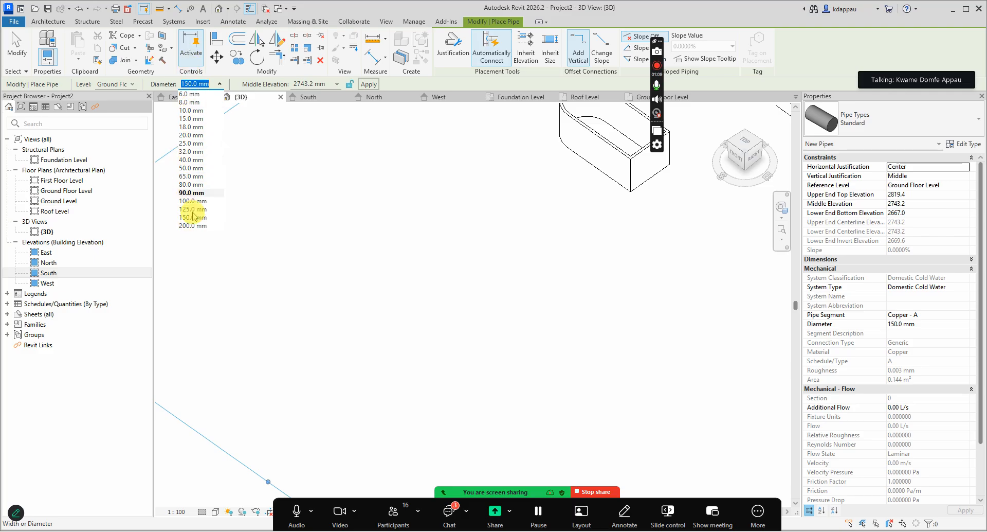
left_click(188, 218)
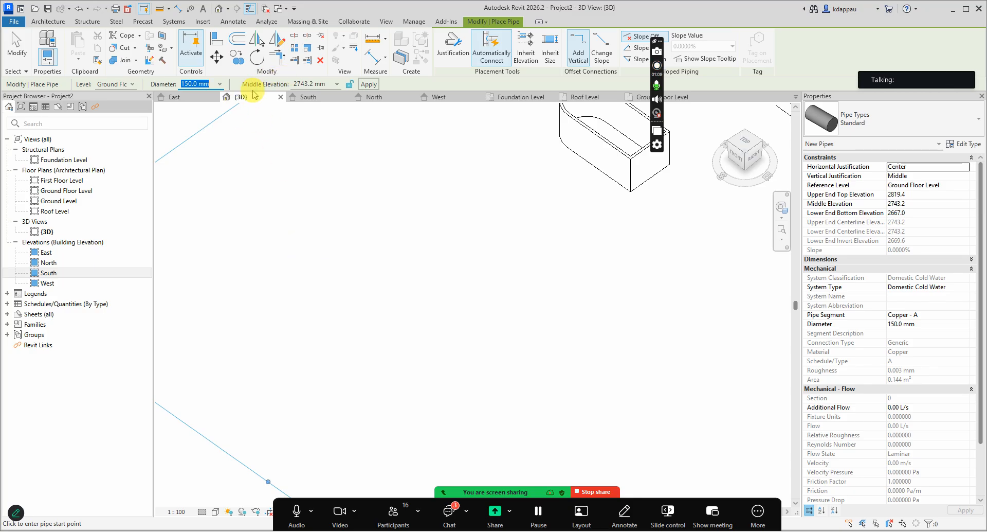
left_click(319, 85)
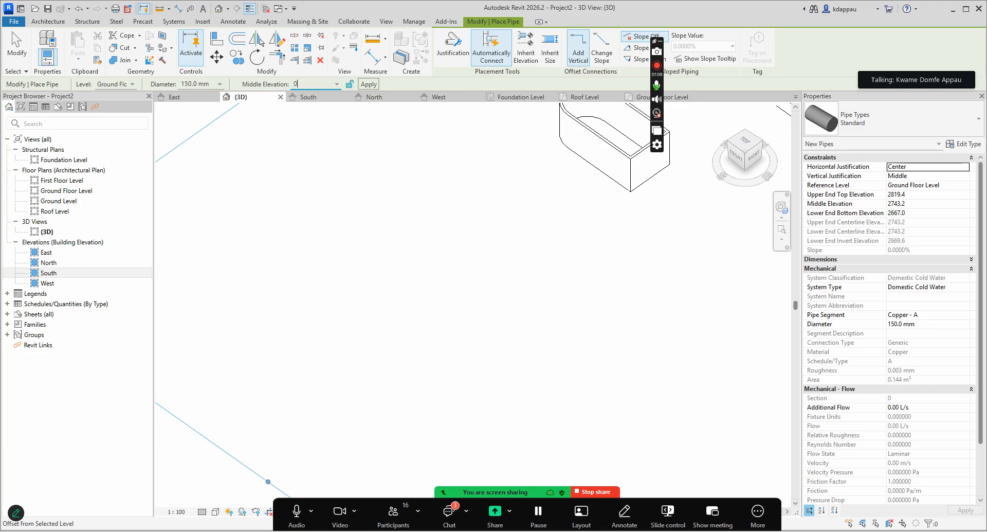
type("0")
key("Return")
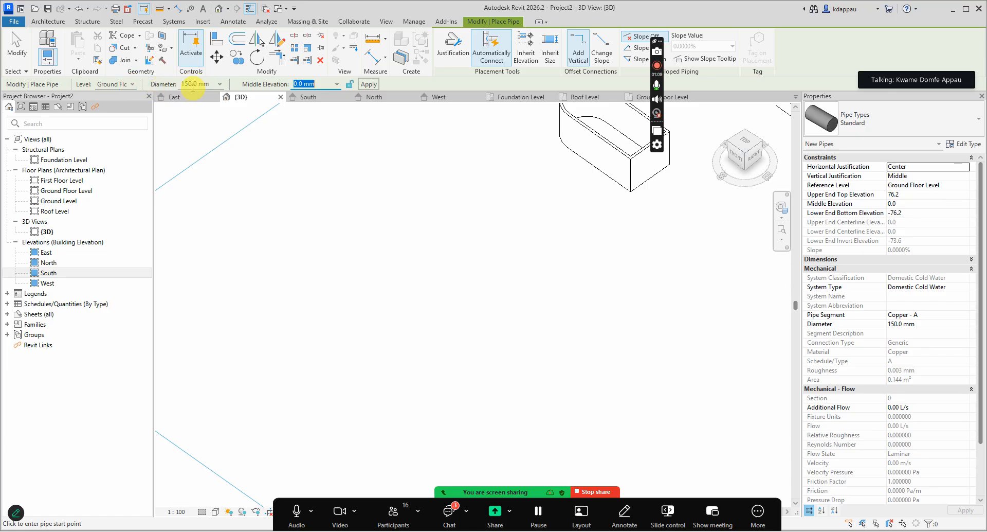
left_click(303, 85)
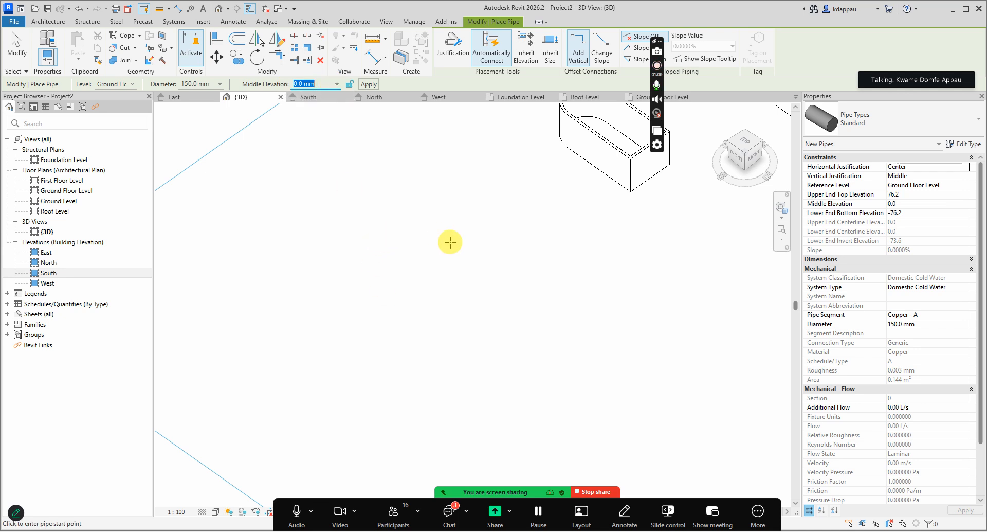
Draw a straight pipe about 3900 mm long in the empty area in front of the round-ended box.
left_click(422, 191)
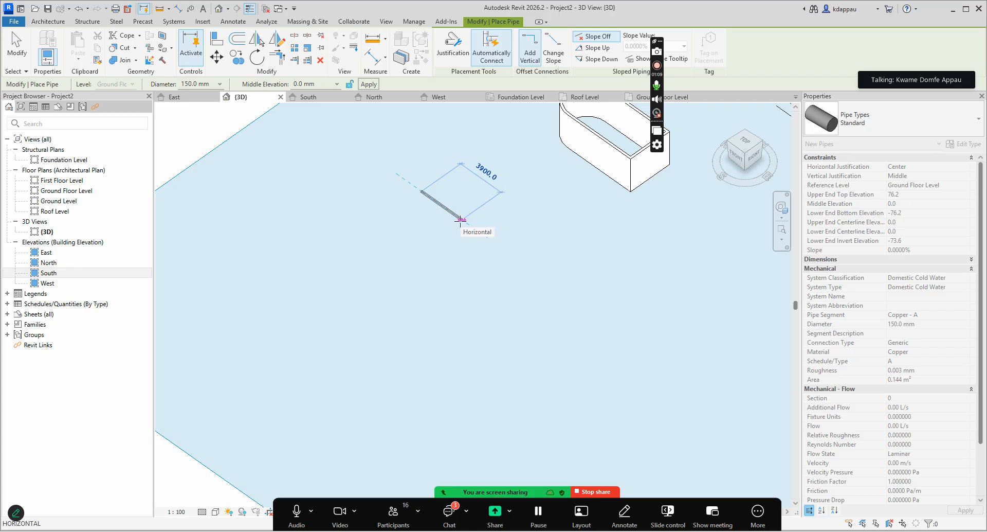
left_click(462, 220)
scroll(463, 221, "up", 4)
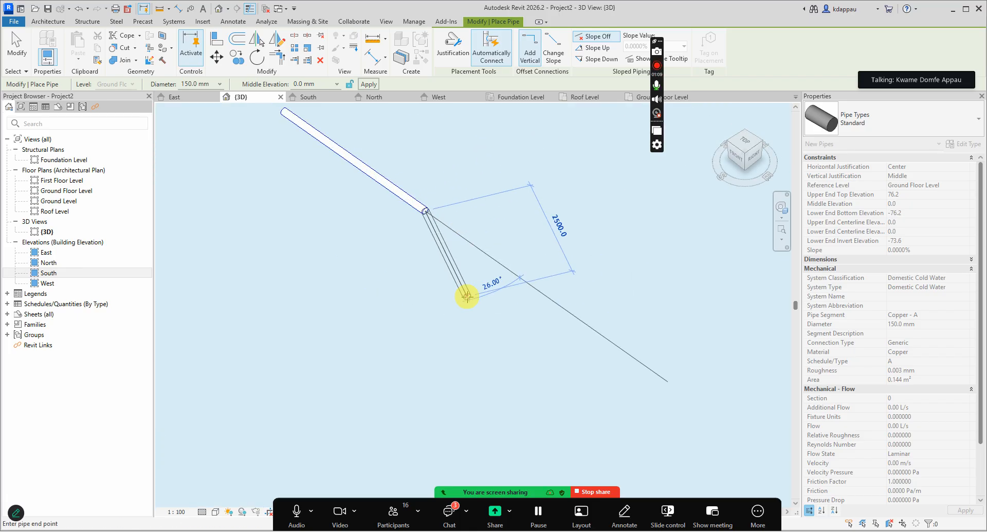
scroll(466, 292, "down", 2)
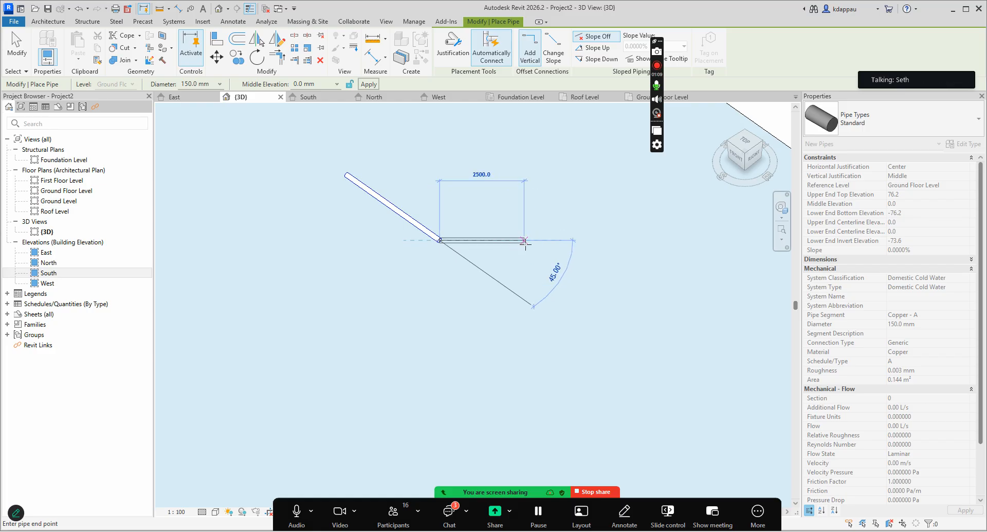
Continue the pipe with a 45° turned segment about 2500 mm long and a second 45° turned segment about 2500 mm long.
left_click(525, 240)
scroll(525, 240, "up", 3)
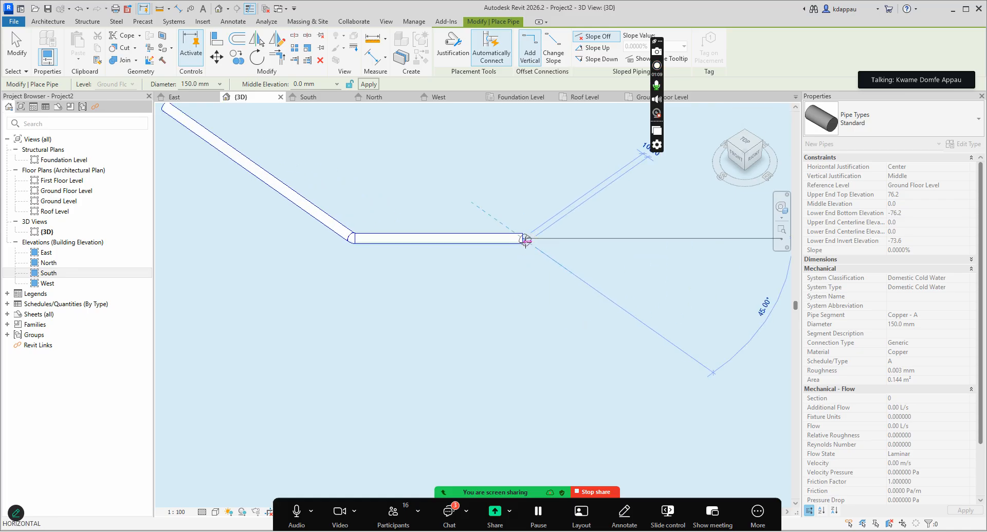
scroll(526, 240, "down", 2)
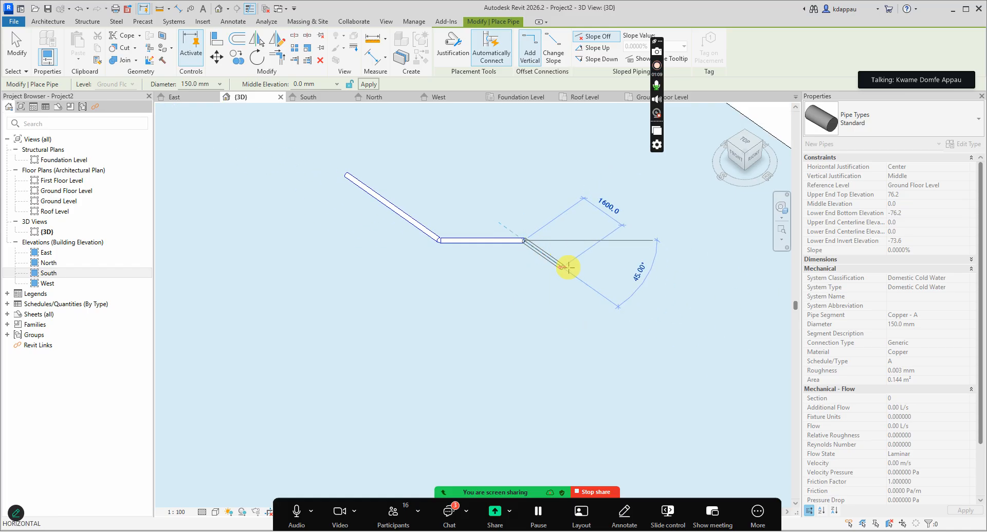
left_click(583, 281)
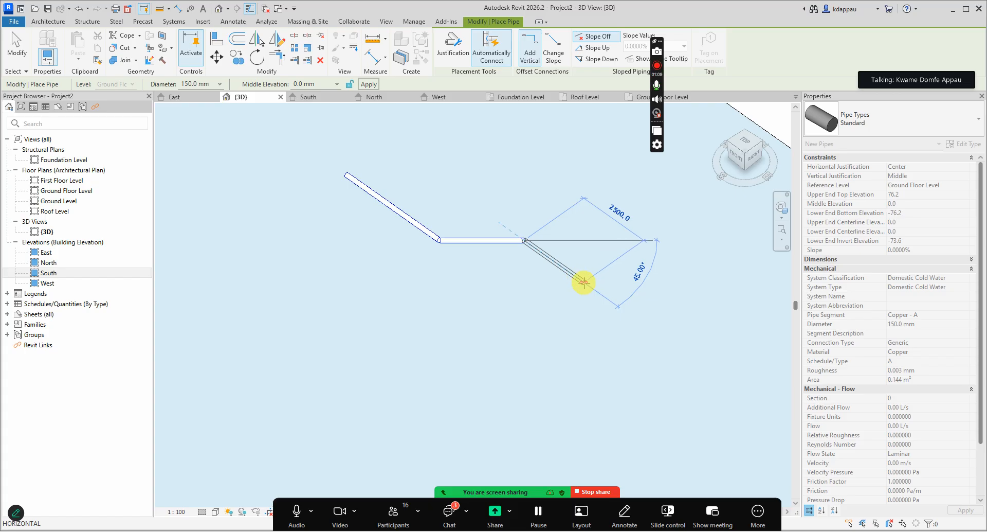
left_click(584, 267)
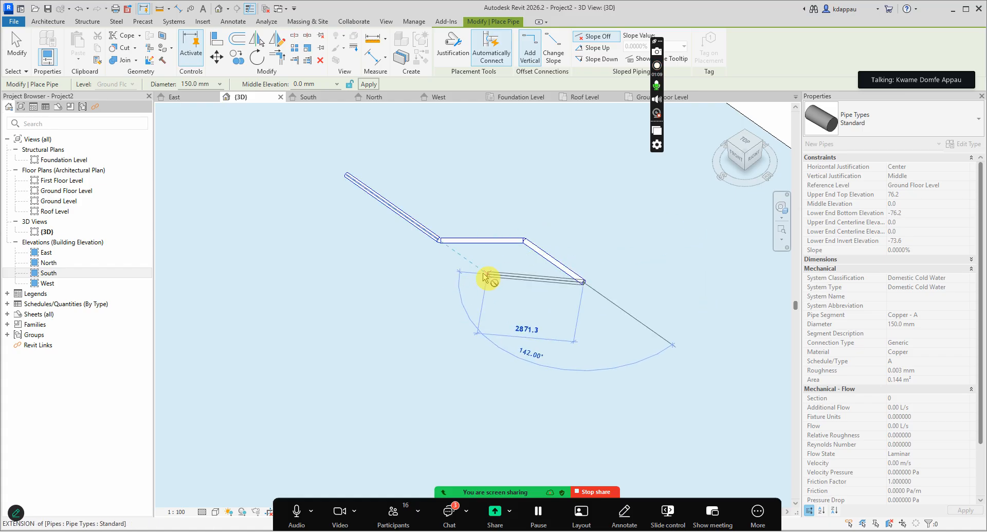
Raise the pipe run vertically to 3000 mm middle elevation and continue it straight in the same direction as the last segment.
left_click(303, 83)
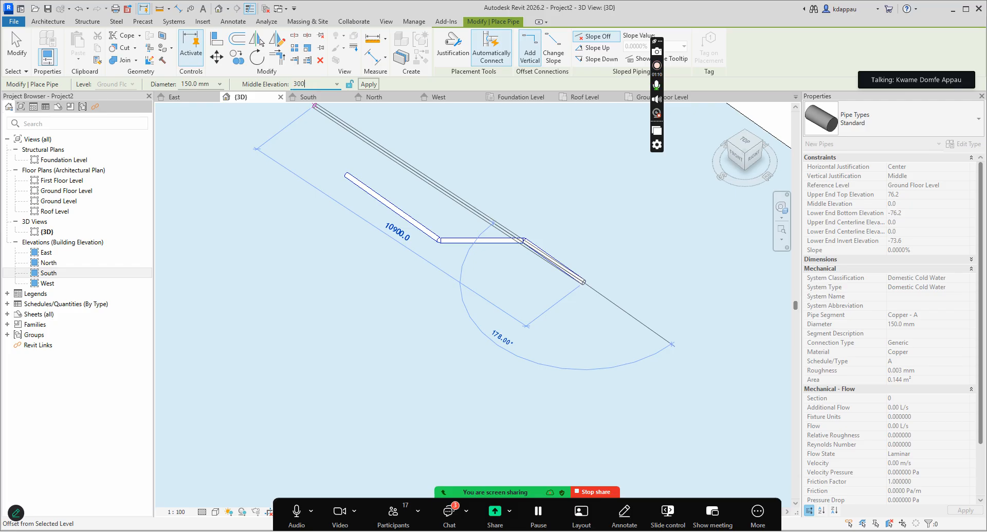
type("3000")
key("Return")
middle_click_drag(525, 222, 503, 236)
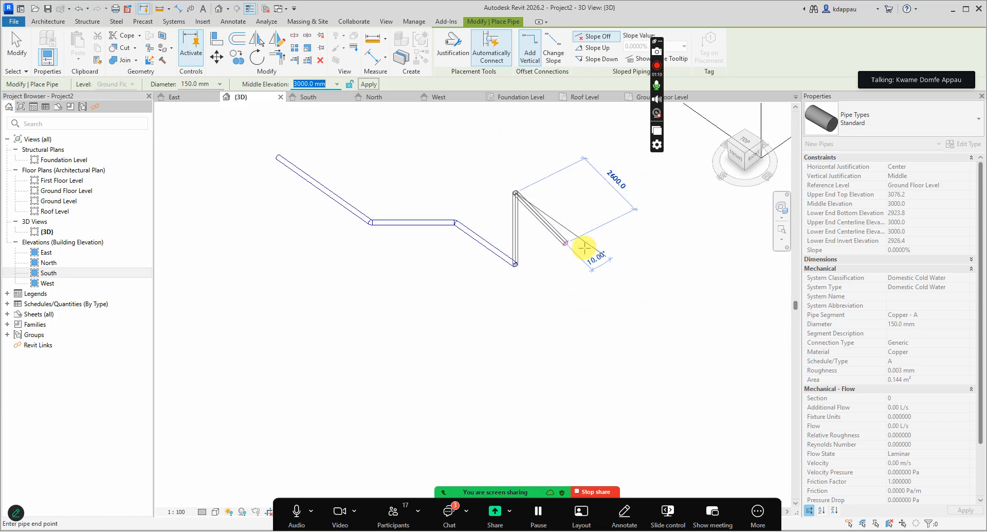
left_click(593, 248)
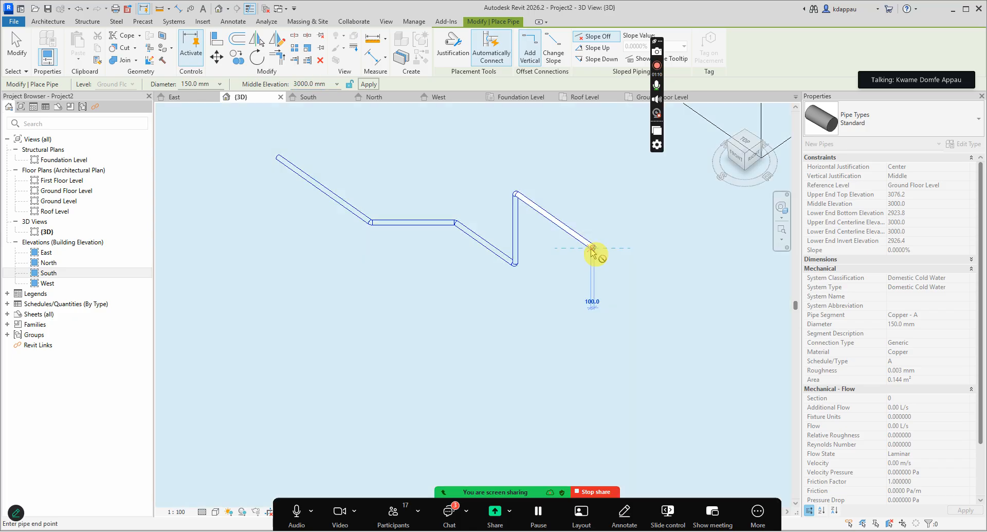
Drop the pipe to 1500 mm middle elevation, add a 90° turned segment about 1600 mm long, and finish the run.
left_click(591, 262)
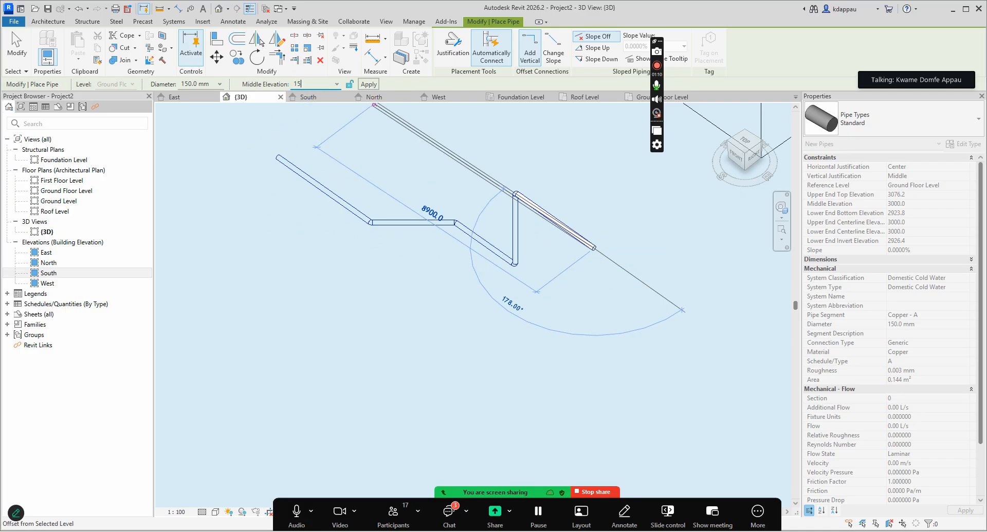
type("1500")
key("Return")
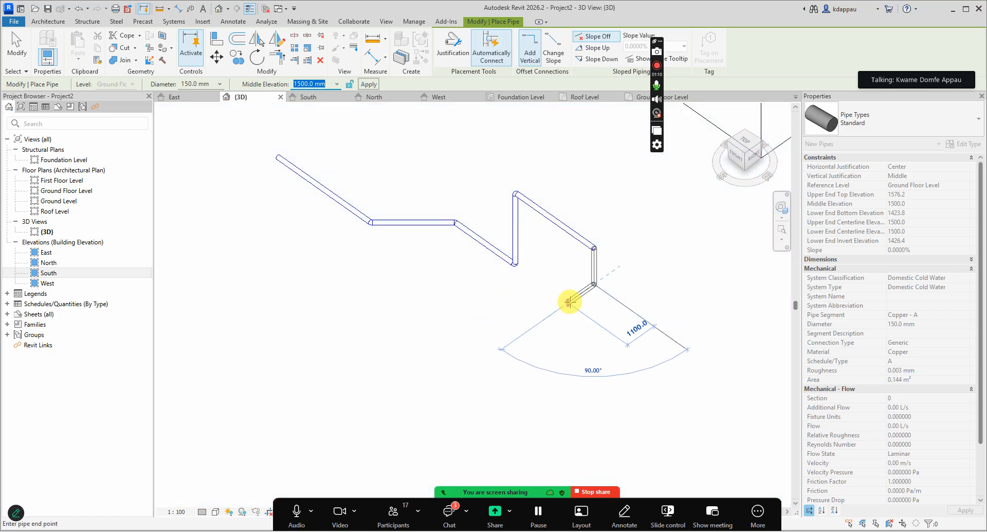
scroll(599, 303, "up", 2)
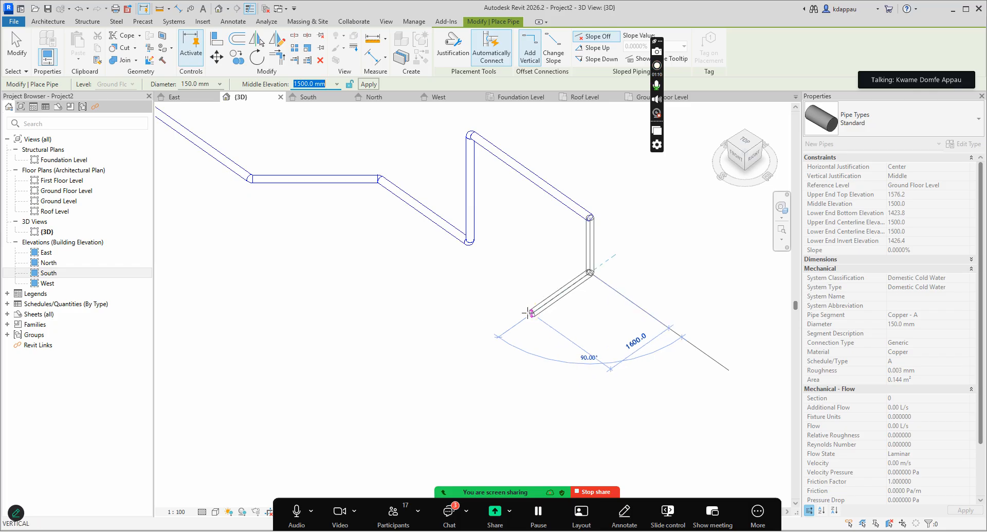
left_click(528, 312)
right_click(511, 269)
left_click(541, 279)
scroll(518, 223, "down", 3)
right_click(497, 178)
left_click(522, 189)
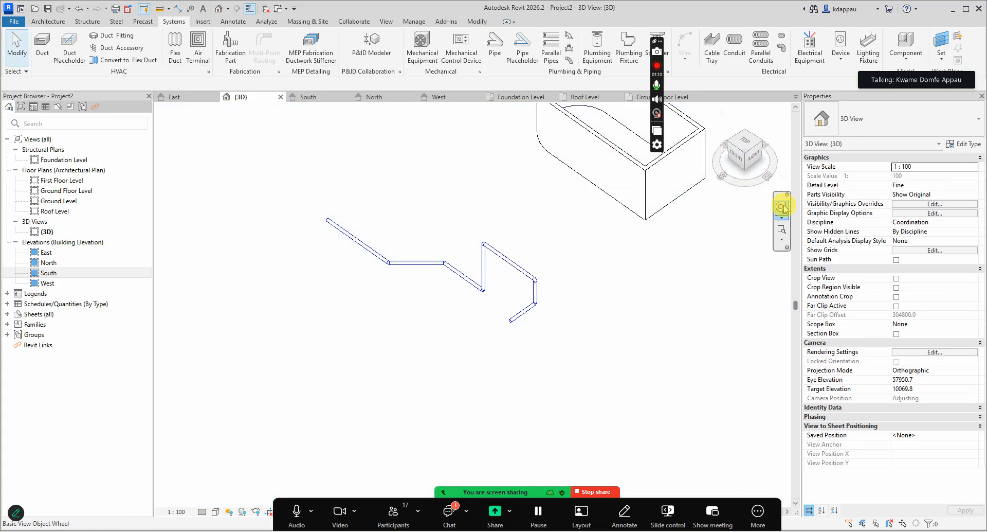
Start a rigid nonmetallic conduit on Ground Floor Level with a 53 mm diameter and 0 mm middle elevation.
left_click(782, 208)
left_click_drag(624, 220, 465, 275)
left_click_drag(451, 322, 486, 318)
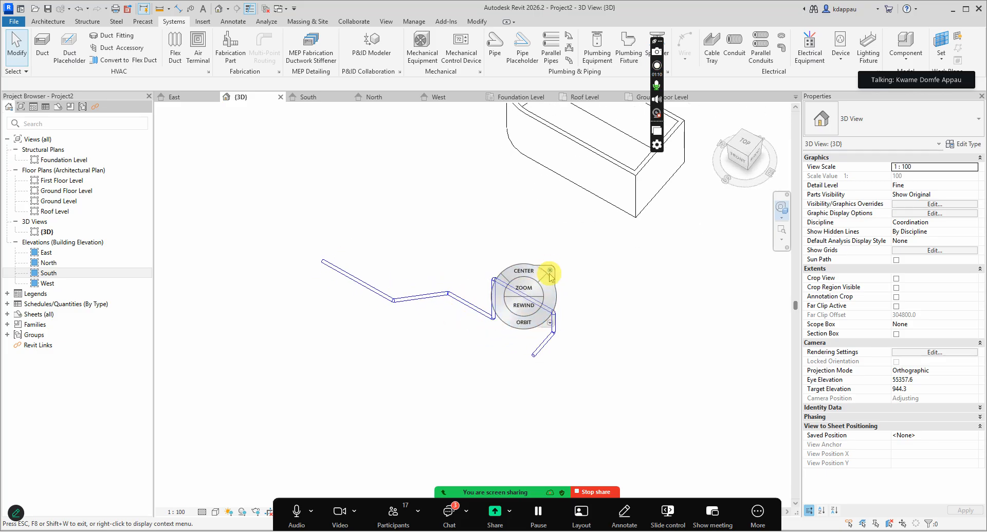
left_click(550, 271)
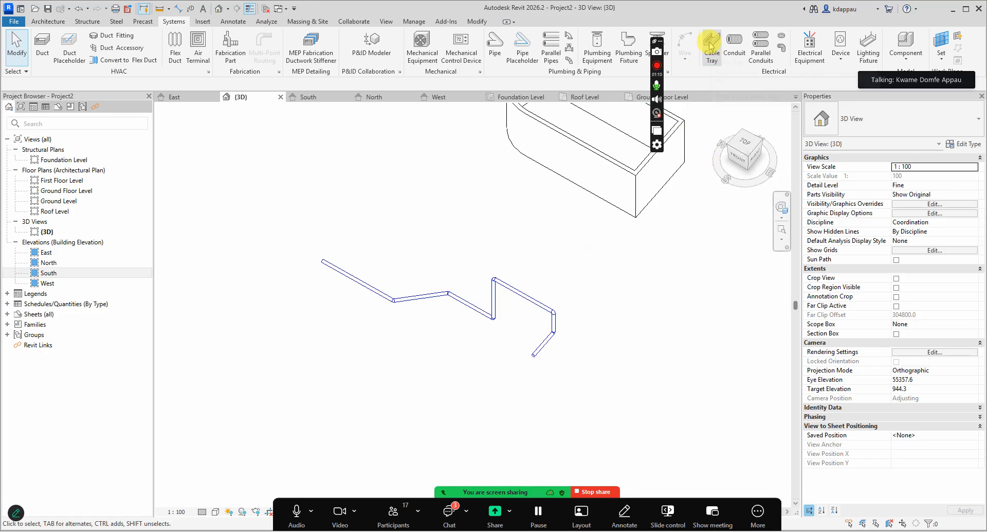
left_click(735, 49)
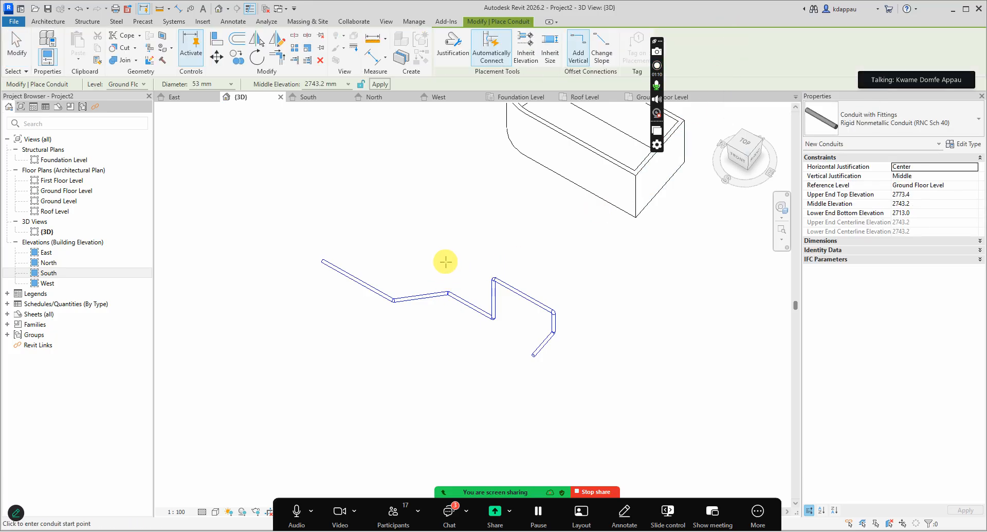
scroll(445, 262, "down", 1)
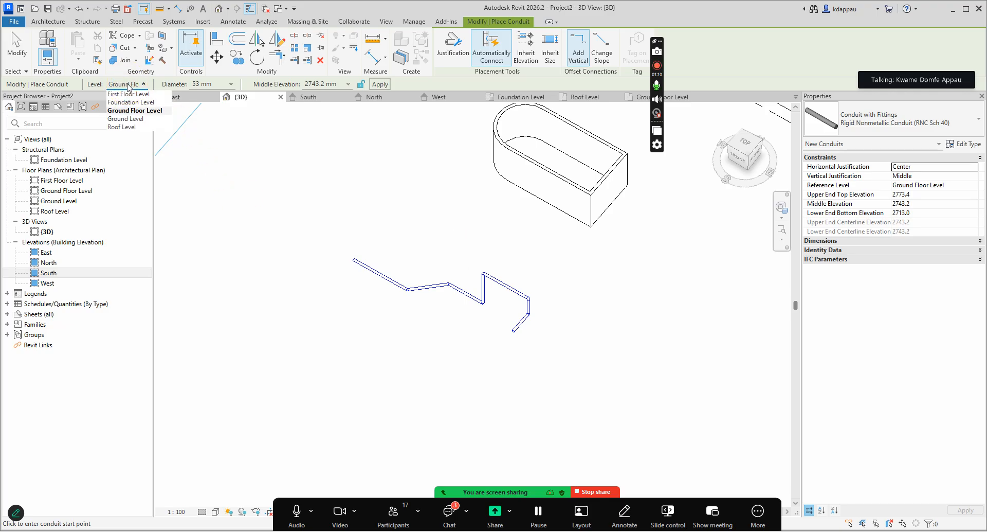
left_click(233, 84)
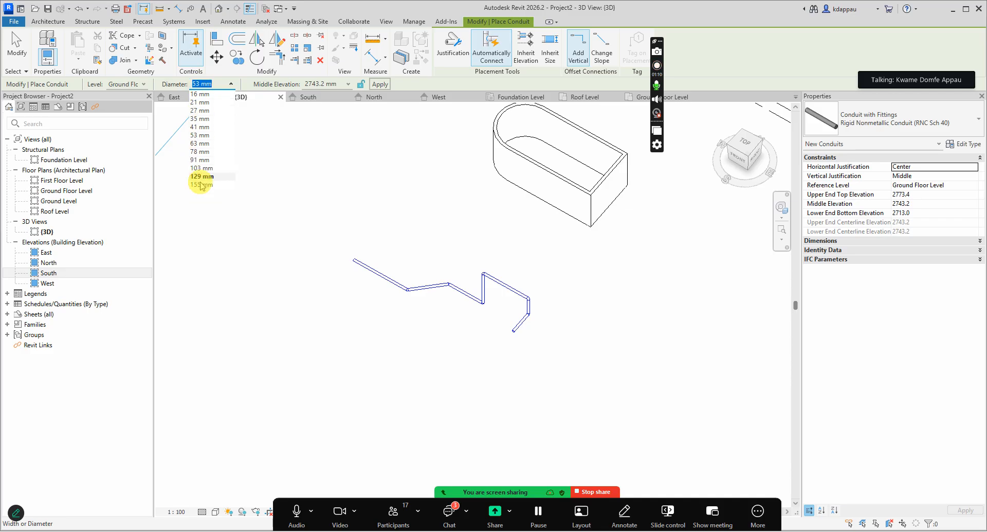
left_click(202, 135)
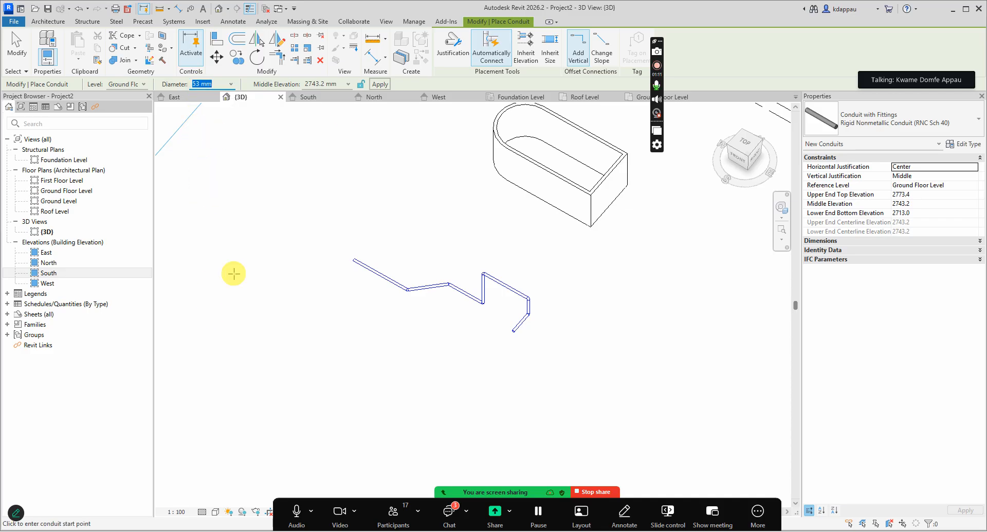
left_click(347, 85)
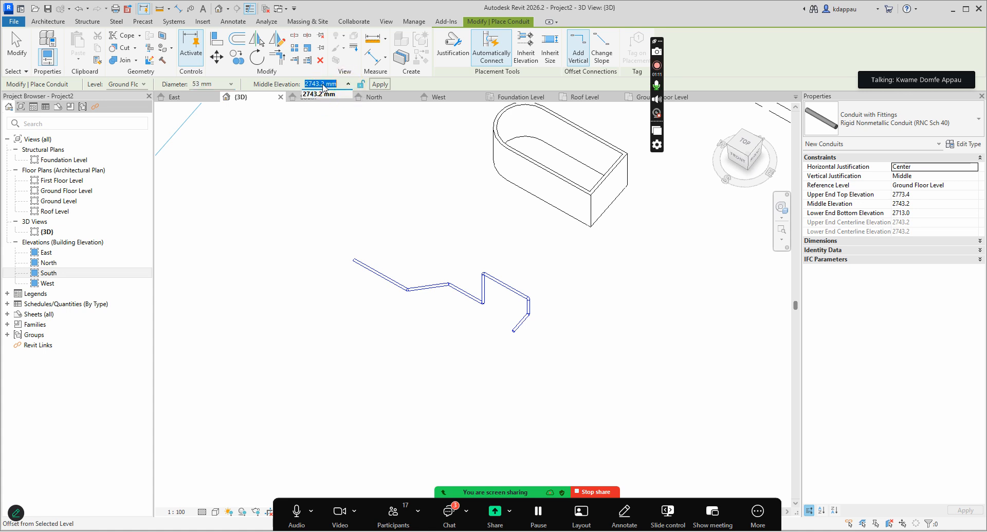
type("0")
key("Return")
Draw a Z-shaped conduit run in front of the pipe run: one segment parallel to its first pipe and two turned segments.
scroll(381, 247, "down", 3)
scroll(337, 244, "up", 5)
left_click(312, 221)
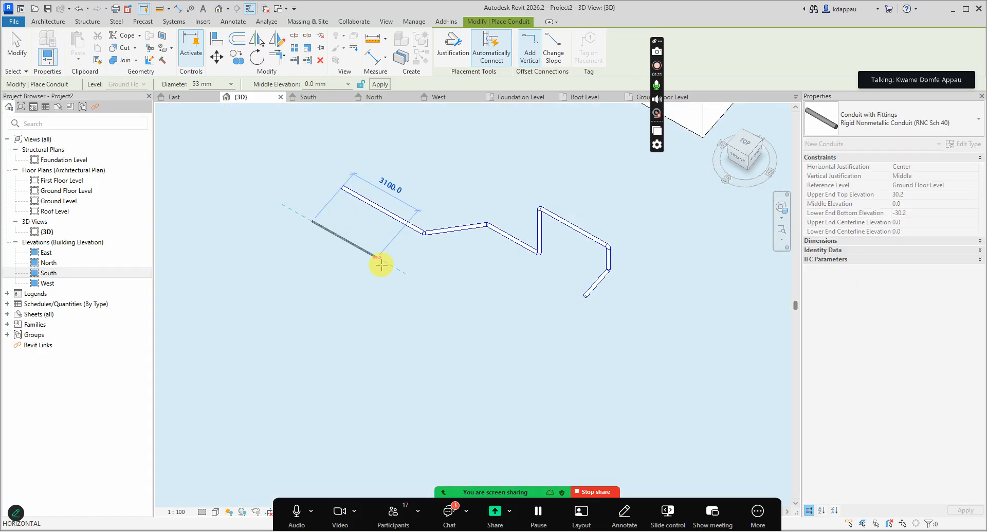
scroll(389, 264, "up", 4)
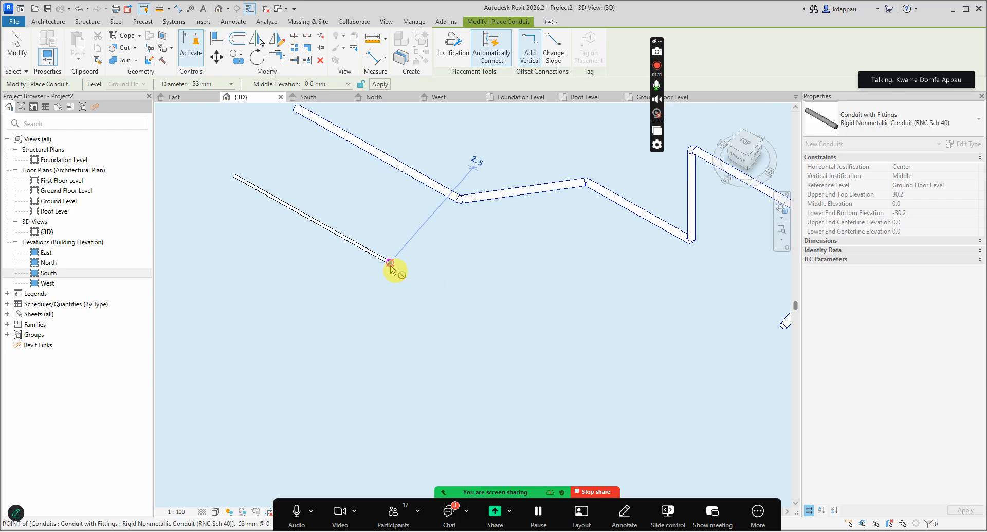
left_click(389, 263)
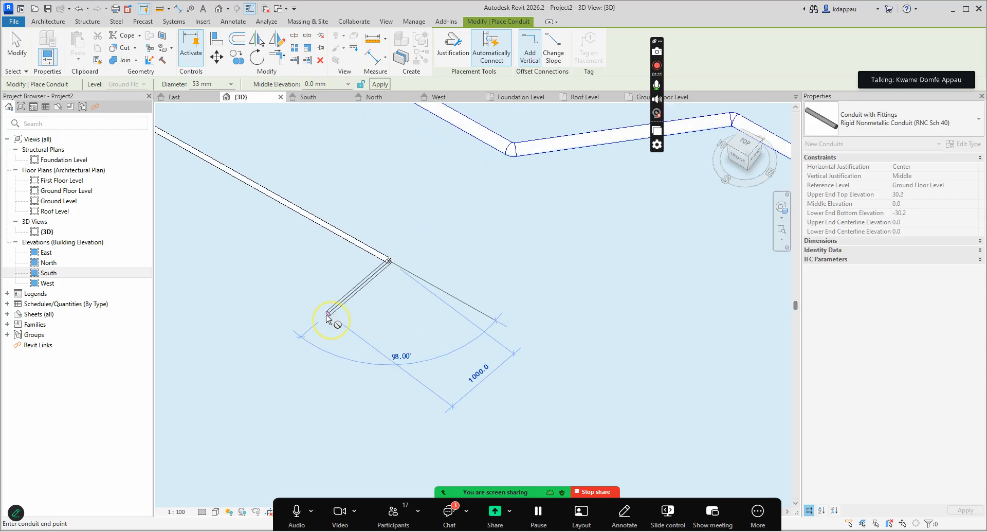
left_click(327, 347)
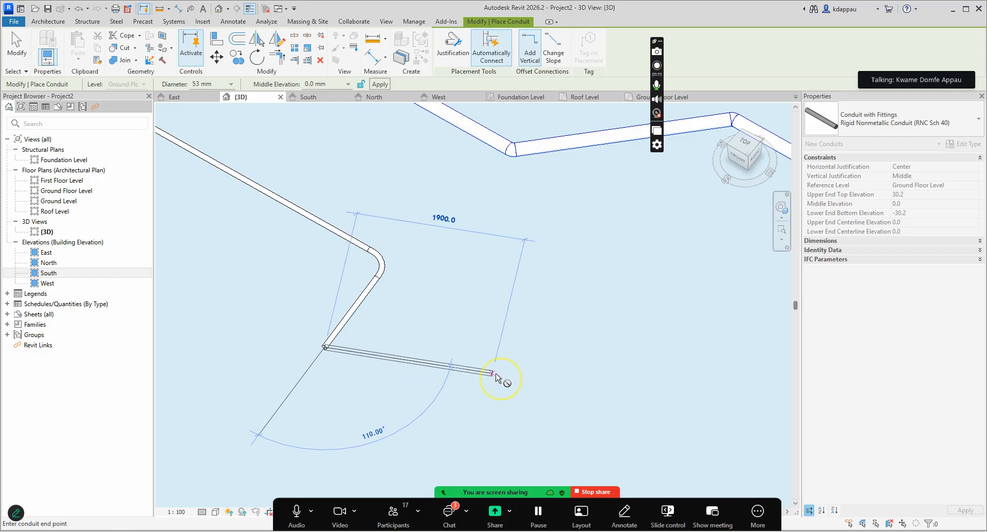
left_click(455, 410)
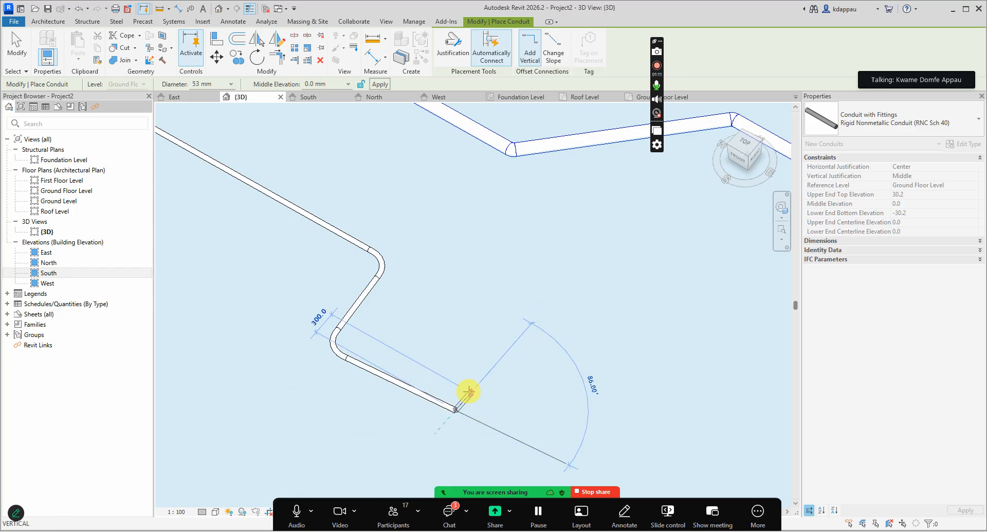
Raise the conduit vertically to 1500 mm middle elevation, continue it straight in the previous direction, and finish the run.
scroll(479, 383, "down", 2)
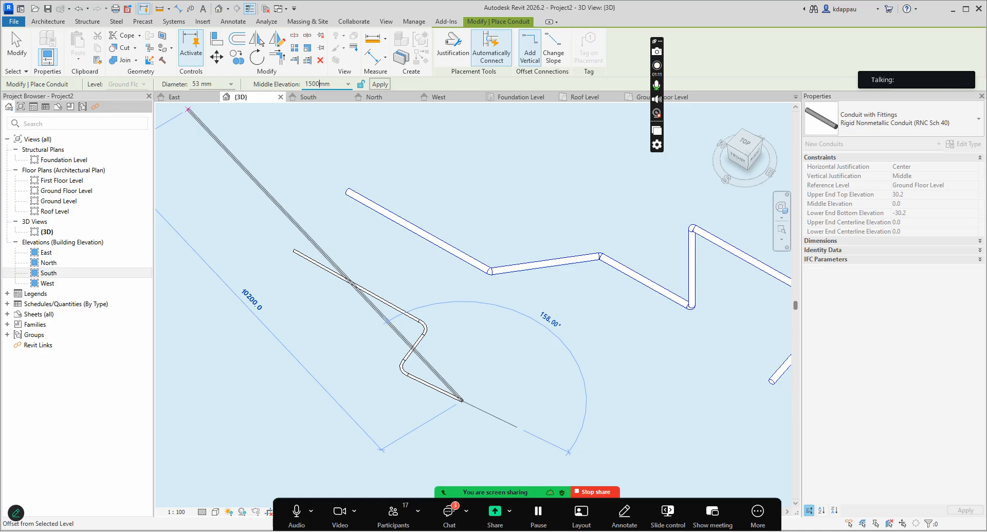
scroll(413, 290, "down", 2)
scroll(486, 322, "up", 2)
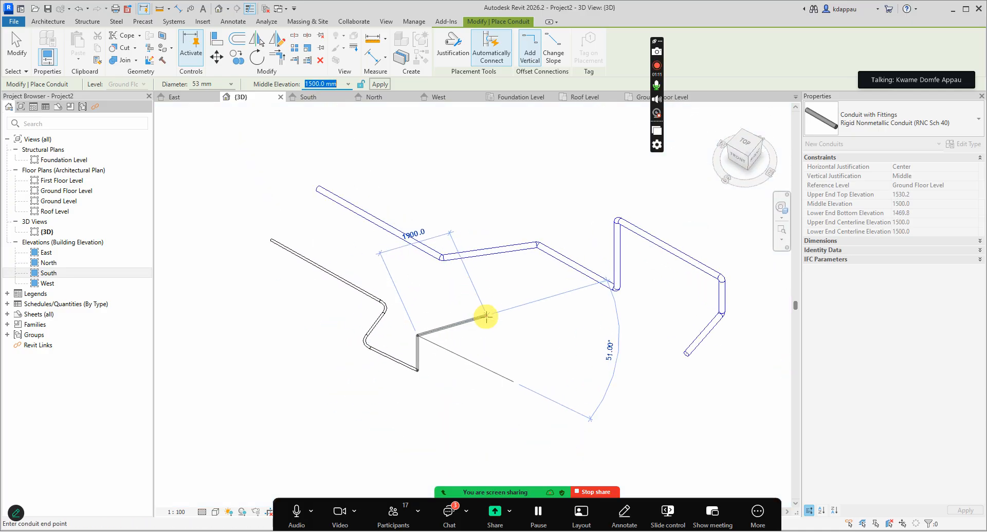
left_click(491, 378)
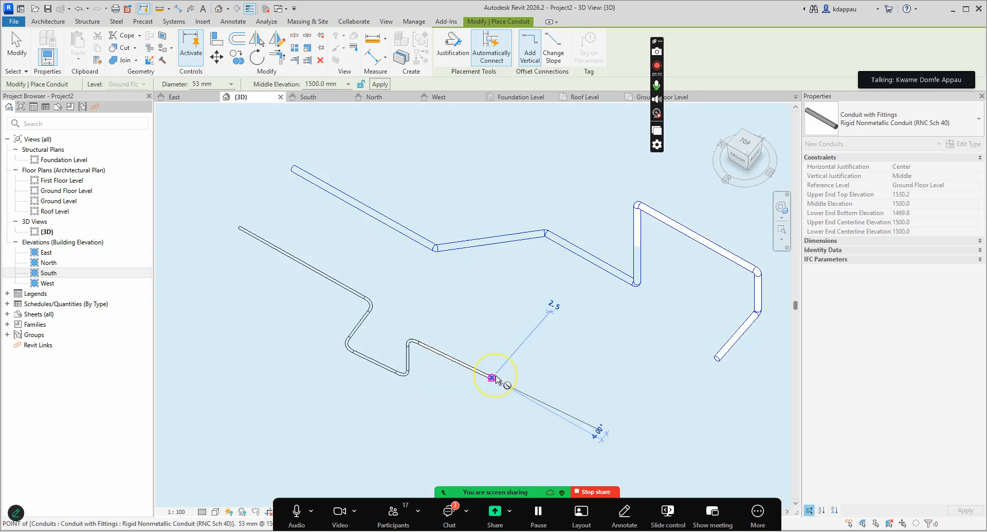
right_click(460, 296)
left_click(487, 302)
right_click(454, 282)
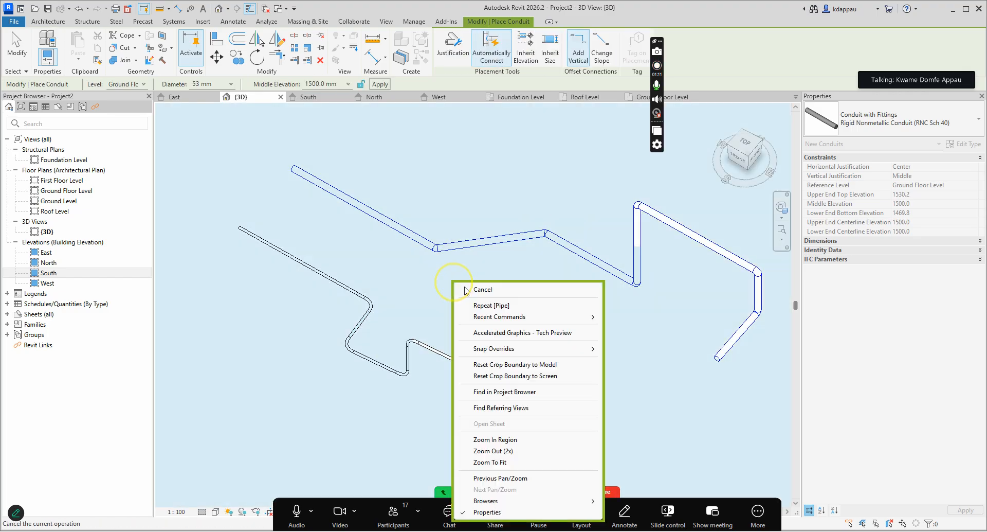
left_click(483, 290)
Place a straight ladder cable tray, 300 mm wide and 100 mm high at 2743.2 mm middle elevation, in front of the conduit's first segment.
scroll(352, 294, "down", 1)
middle_click_drag(352, 293, 475, 300)
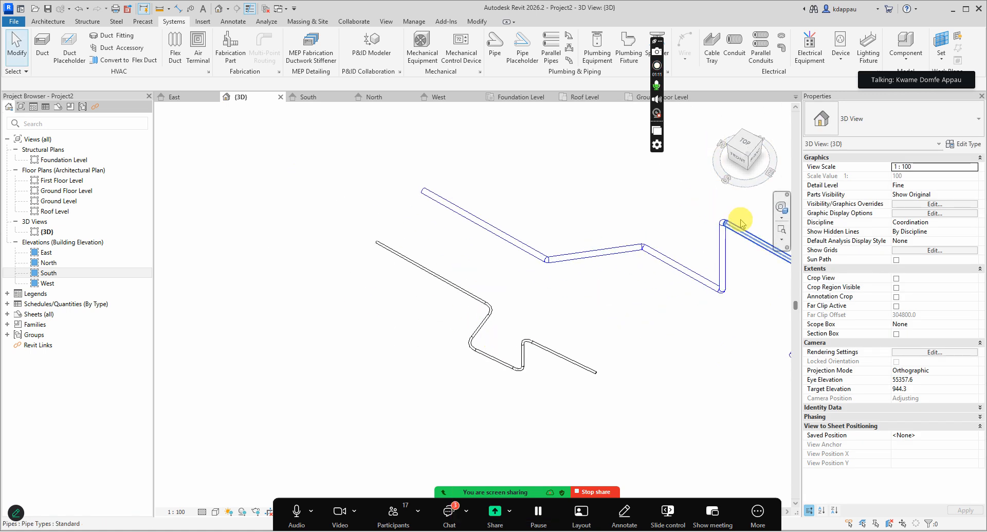
left_click(782, 209)
left_click_drag(447, 391, 487, 302)
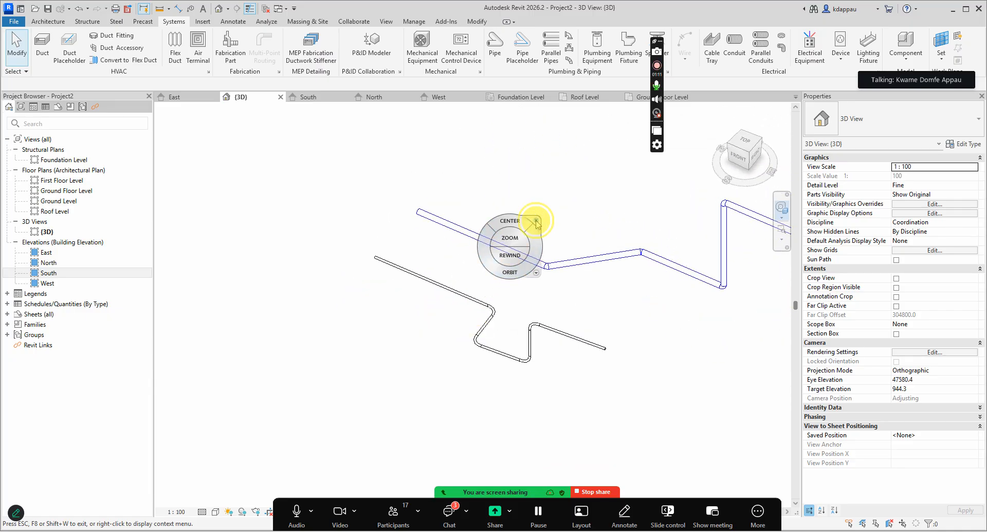
key("Escape")
left_click(706, 52)
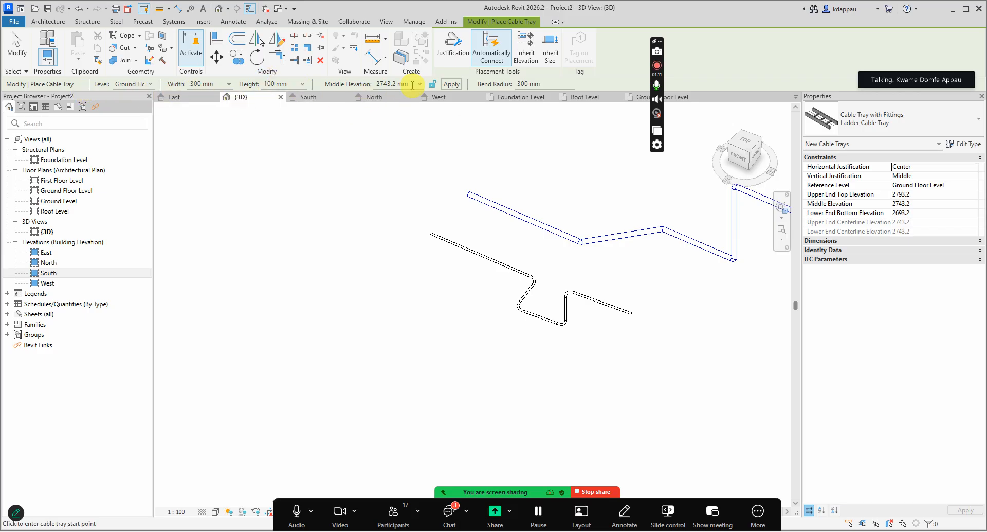
left_click(376, 278)
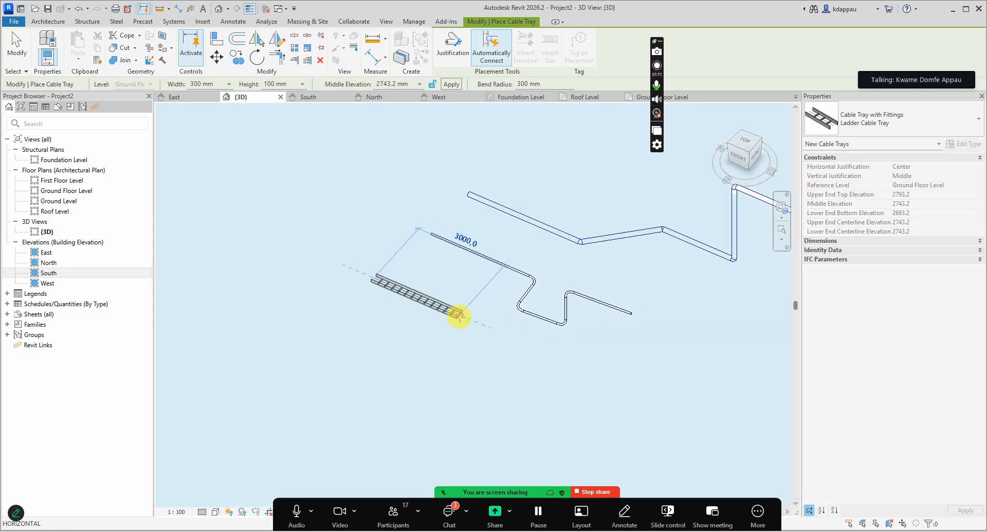
right_click(367, 164)
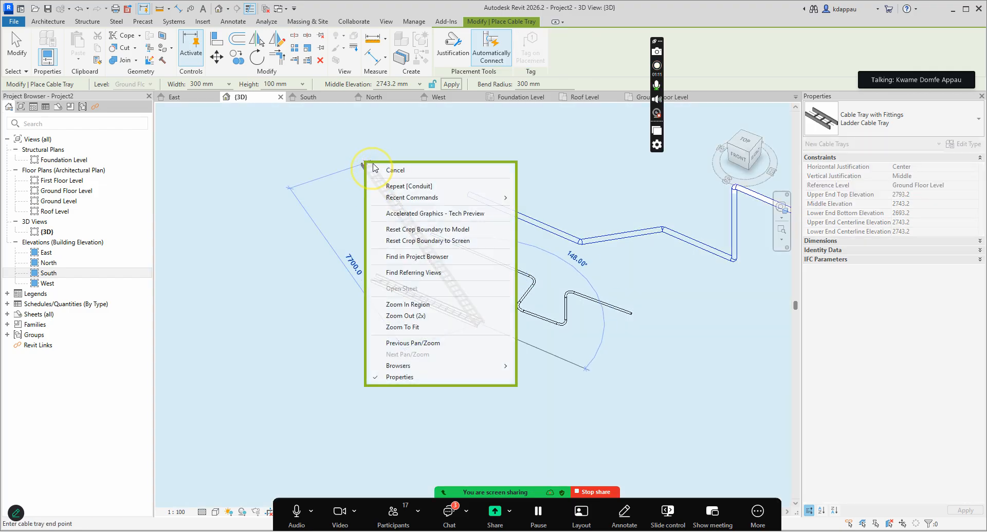
left_click(372, 169)
right_click(365, 158)
left_click(395, 165)
scroll(393, 262, "up", 3)
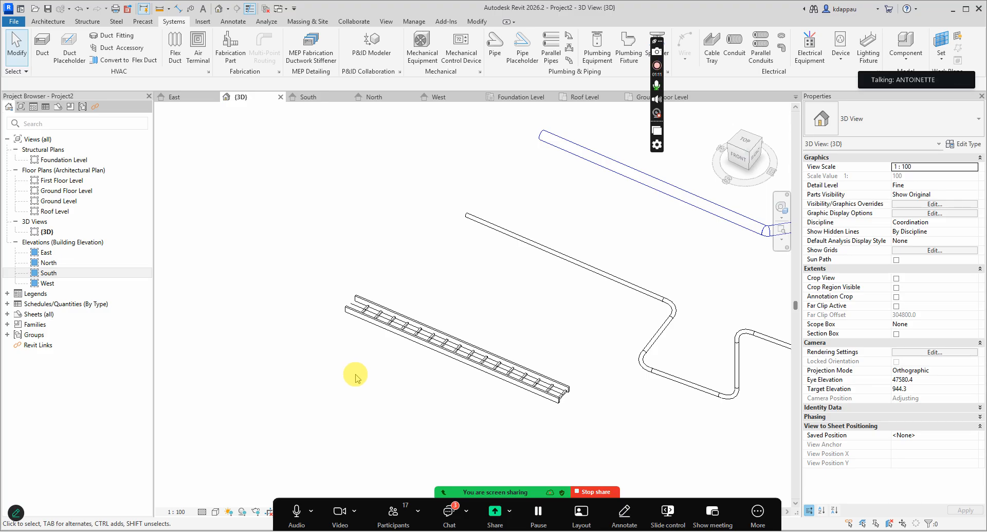
scroll(401, 360, "down", 3)
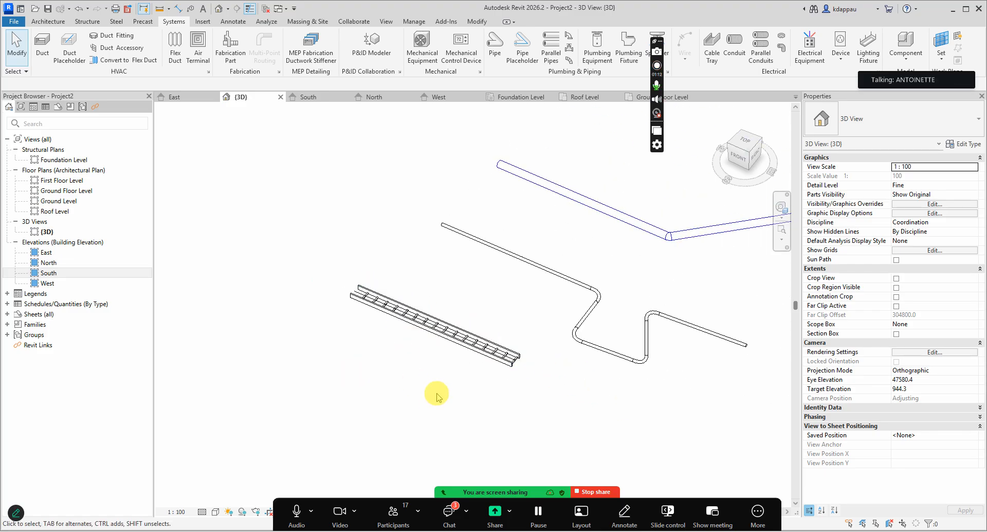
scroll(393, 326, "down", 2)
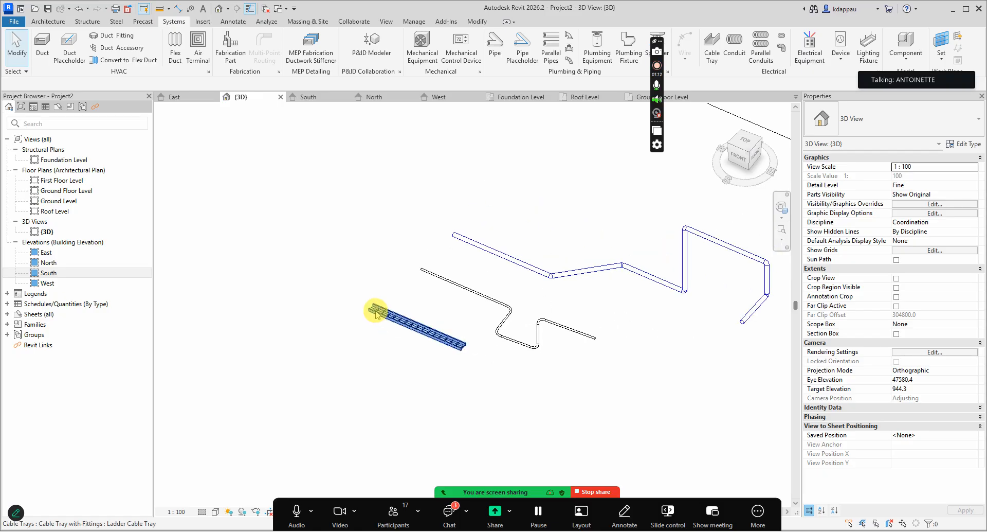
Open the Ground Floor Level floor plan at the existing pipe and conduit runs.
scroll(377, 314, "down", 2)
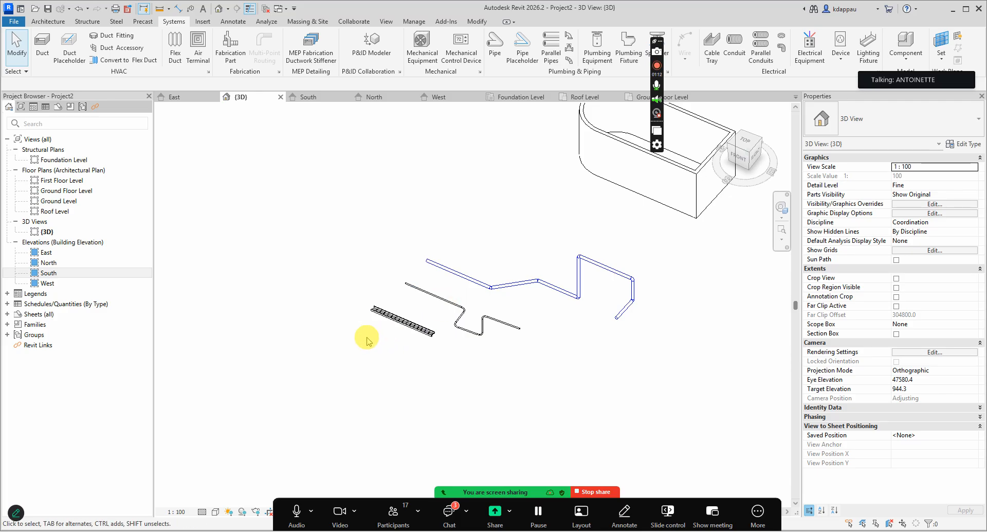
double_click(61, 191)
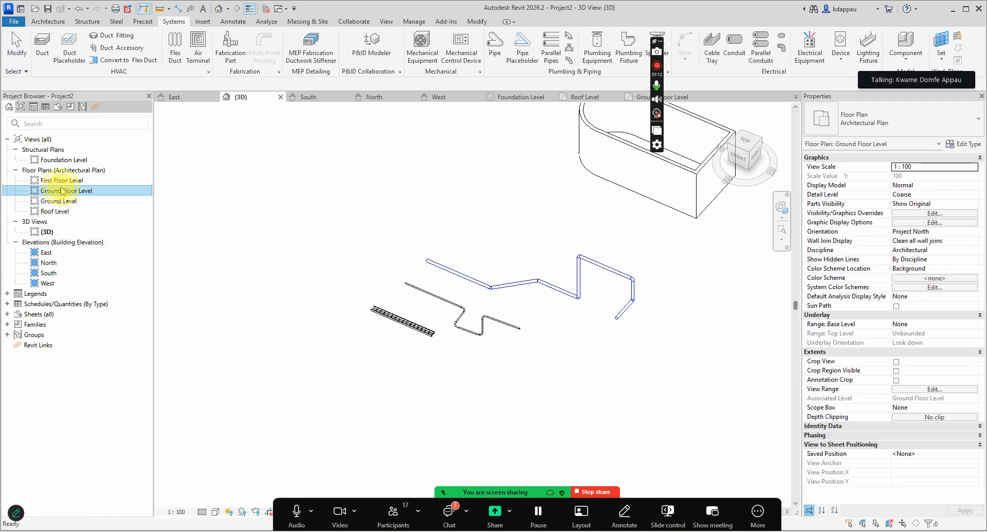
scroll(388, 335, "up", 5)
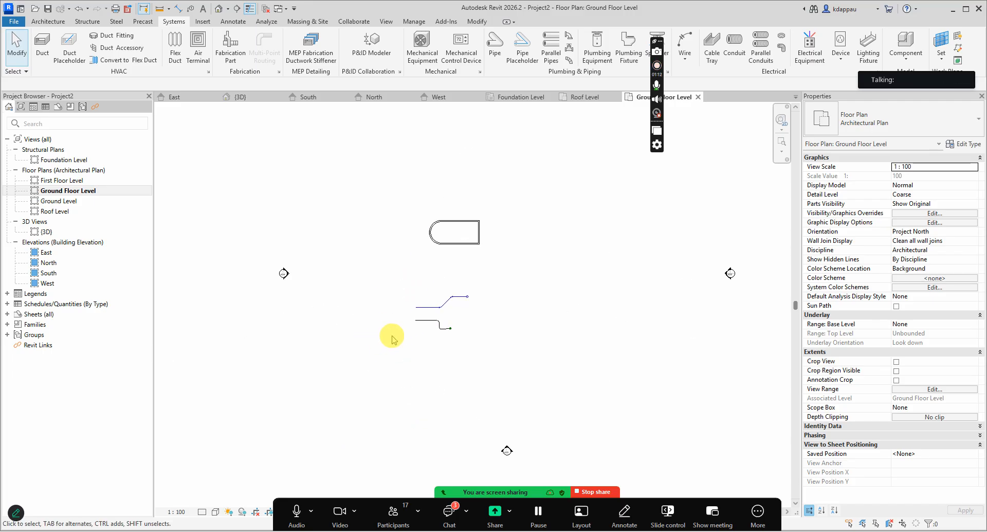
scroll(370, 291, "up", 1)
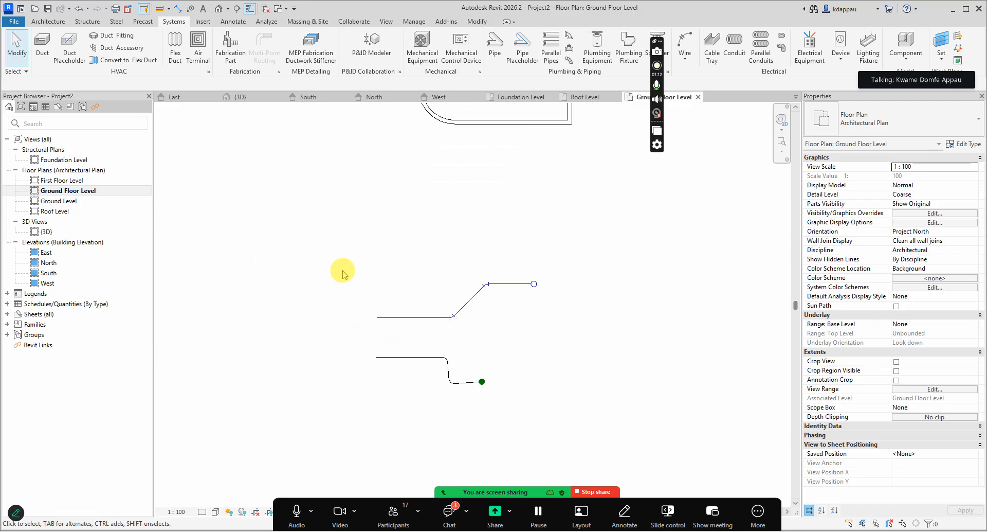
Place a straight horizontal 150 mm diameter pipe about 5400 mm long at 0 mm middle elevation, above the existing pipe run in plan.
left_click(493, 42)
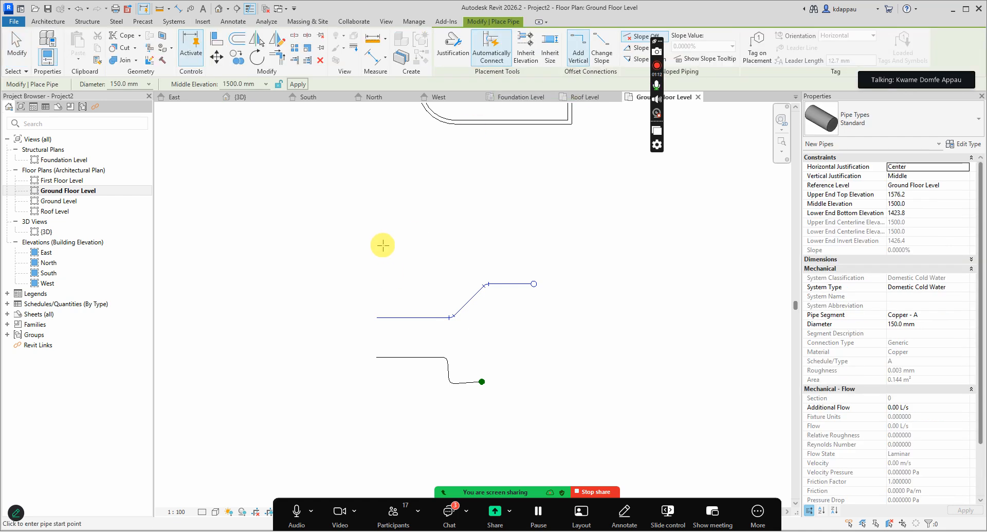
left_click(360, 228)
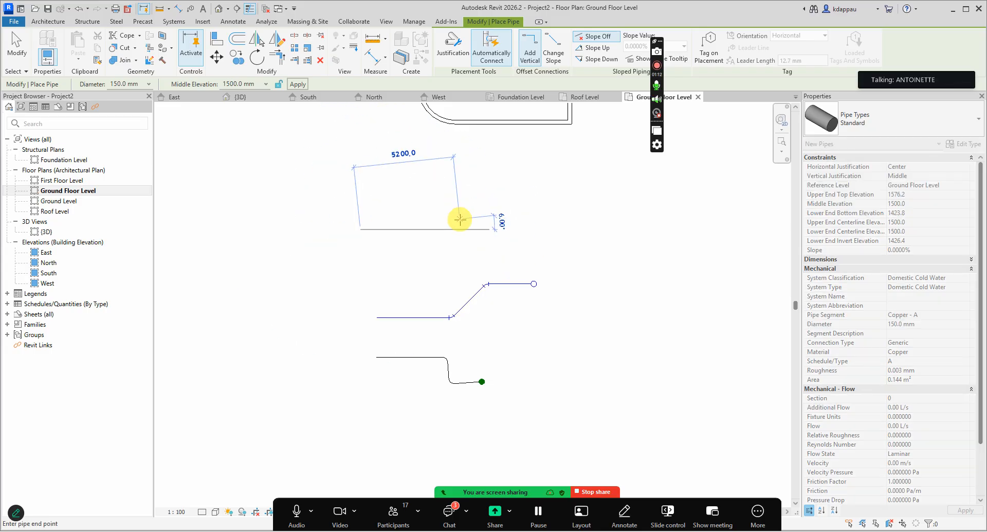
key("Escape")
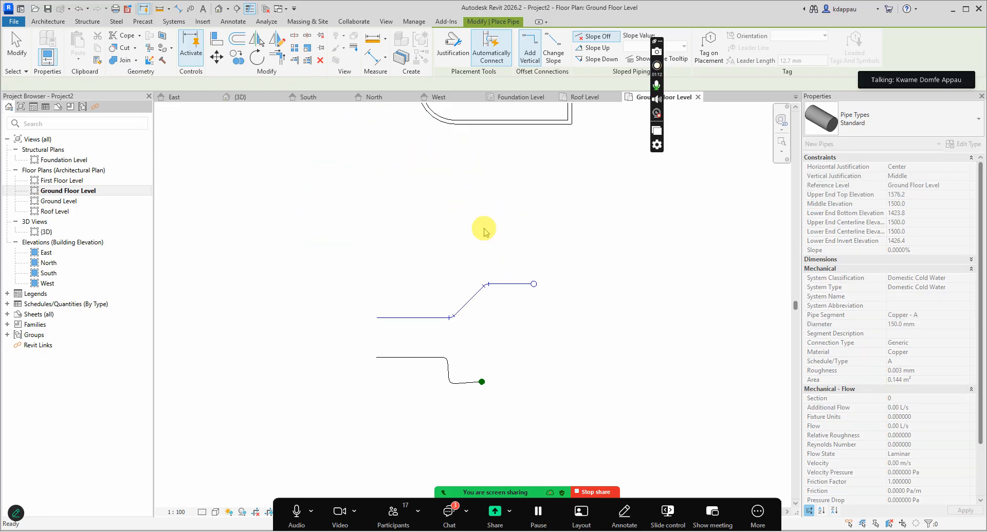
left_click(235, 83)
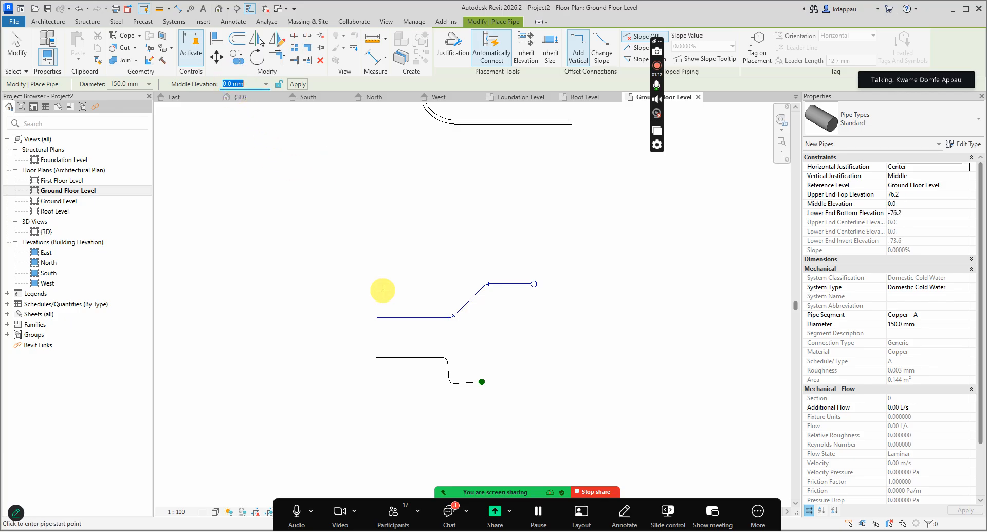
left_click(384, 251)
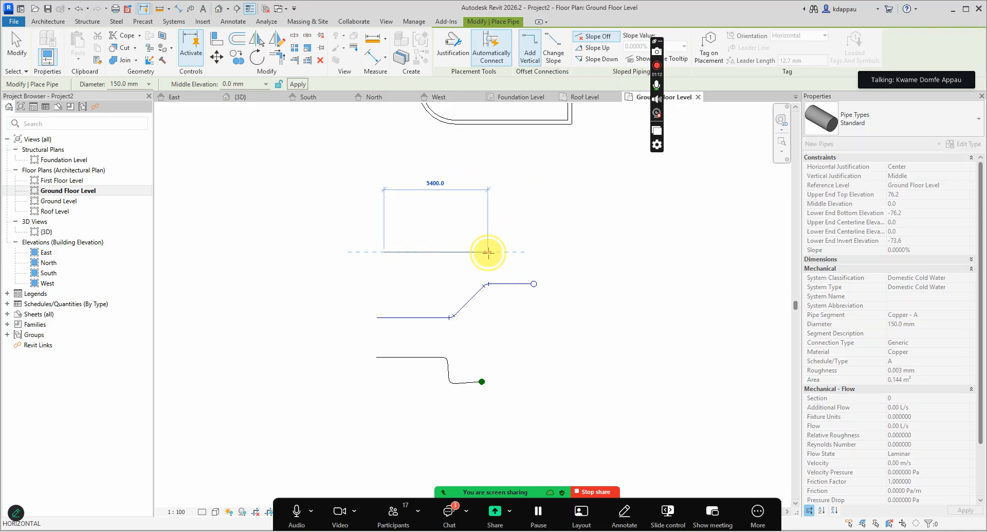
key("Escape")
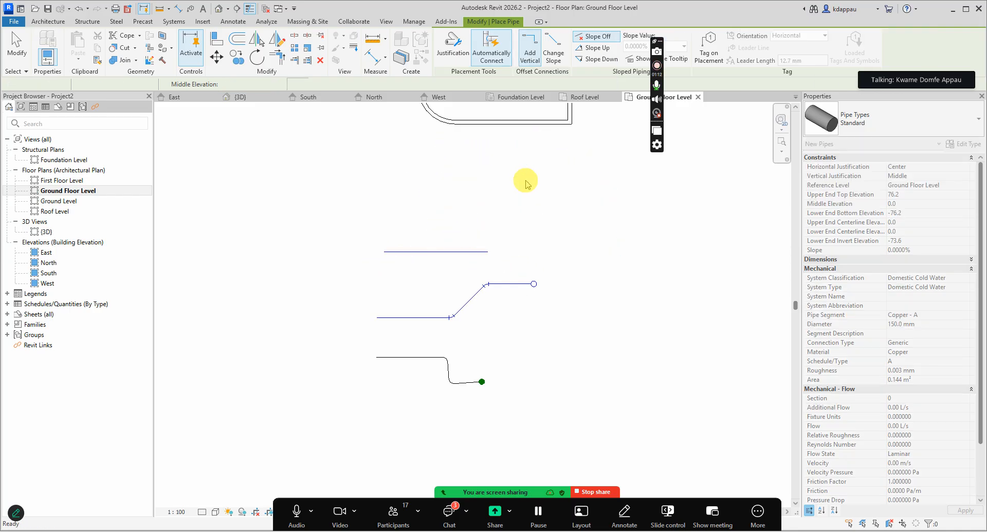
key("Escape")
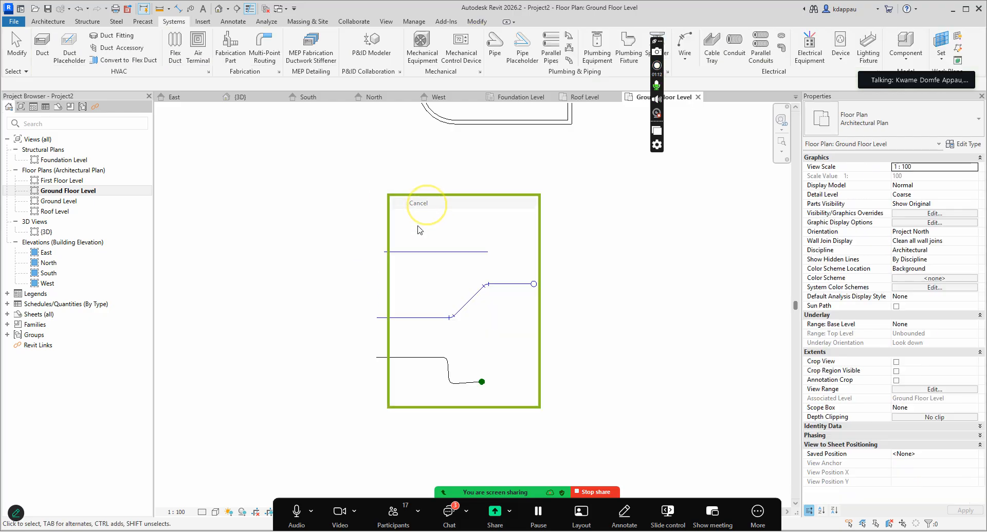
Shorten the new straight pipe to about 1900 mm by moving its right end toward its left end.
left_click(419, 251)
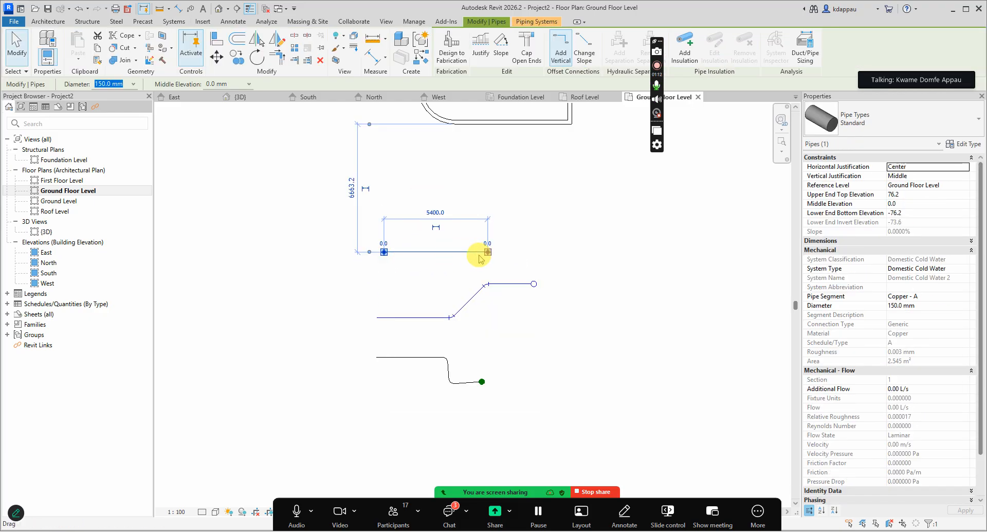
left_click_drag(446, 254, 421, 253)
scroll(396, 240, "up", 5)
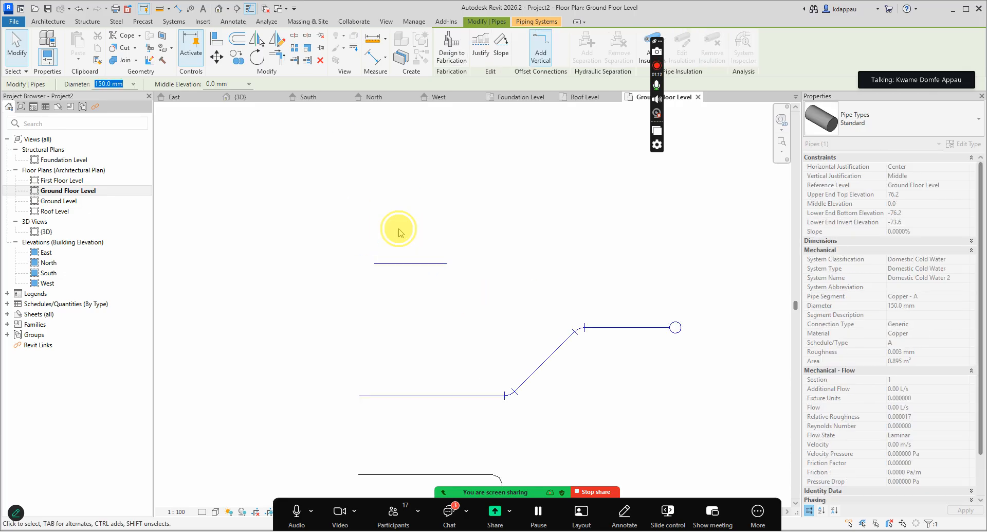
left_click(405, 294)
scroll(404, 296, "up", 3)
Create a similar pipe as a perpendicular branch from the midpoint of the shortened pipe, running upward in plan.
left_click(403, 260)
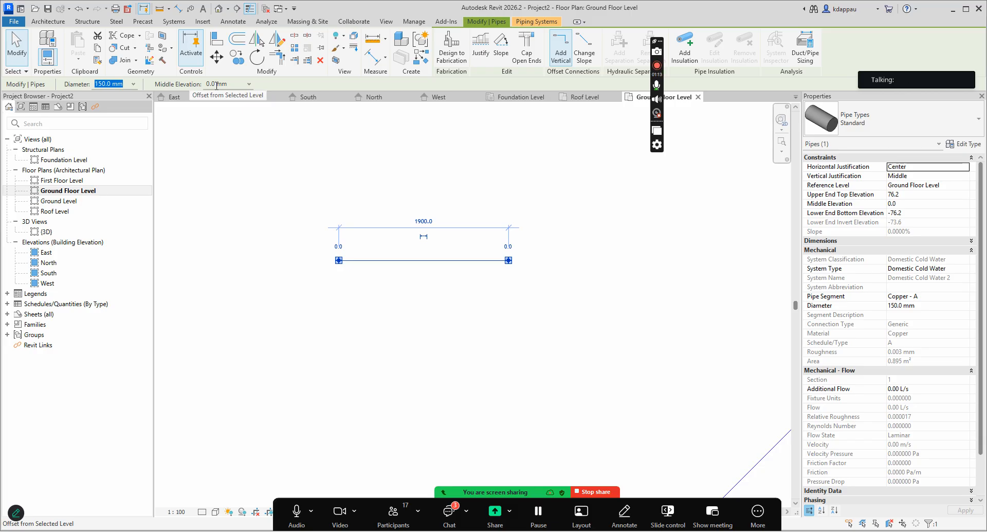
right_click(364, 161)
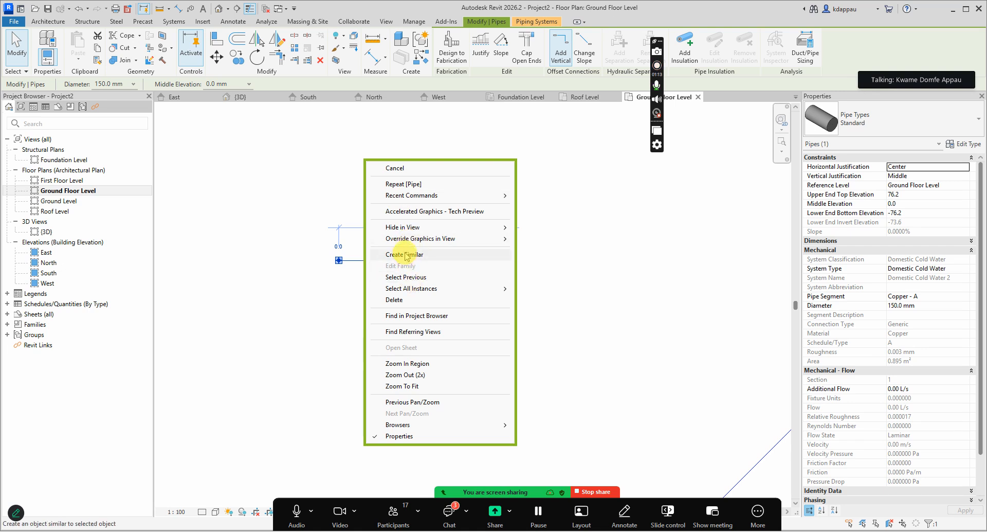
left_click(406, 254)
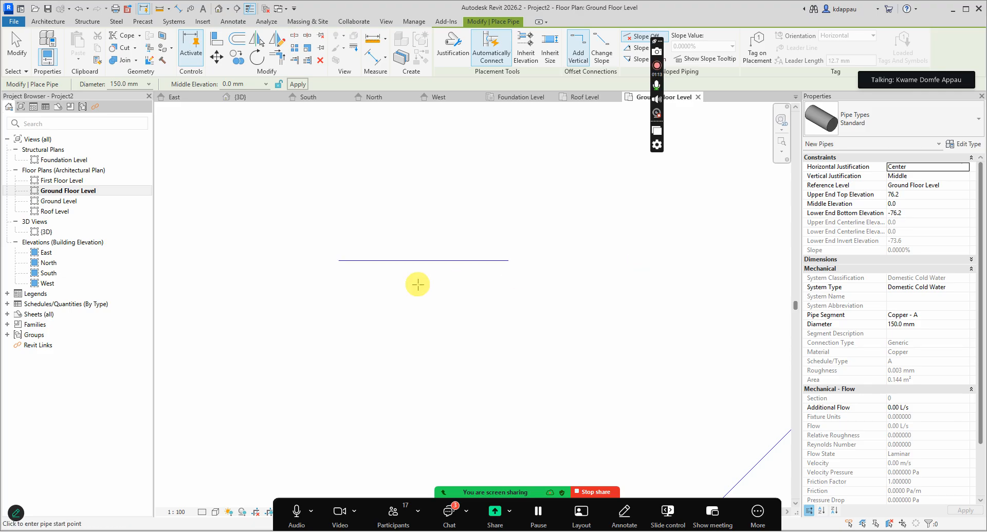
left_click(424, 261)
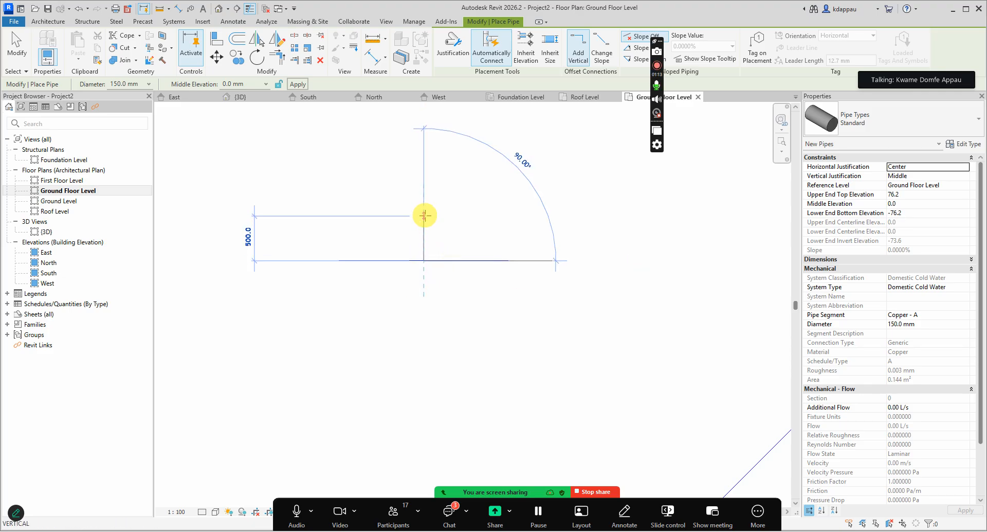
left_click(423, 180)
right_click(479, 151)
left_click(509, 160)
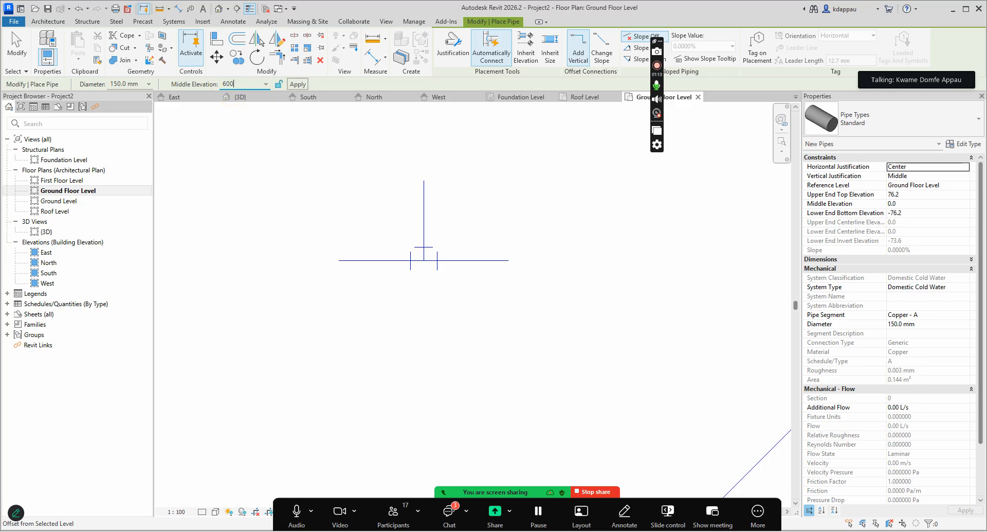
Extend the main pipe straight from its right end at 600 mm middle elevation, with a horizontal segment about 916 mm long, and finish the run.
key("Return")
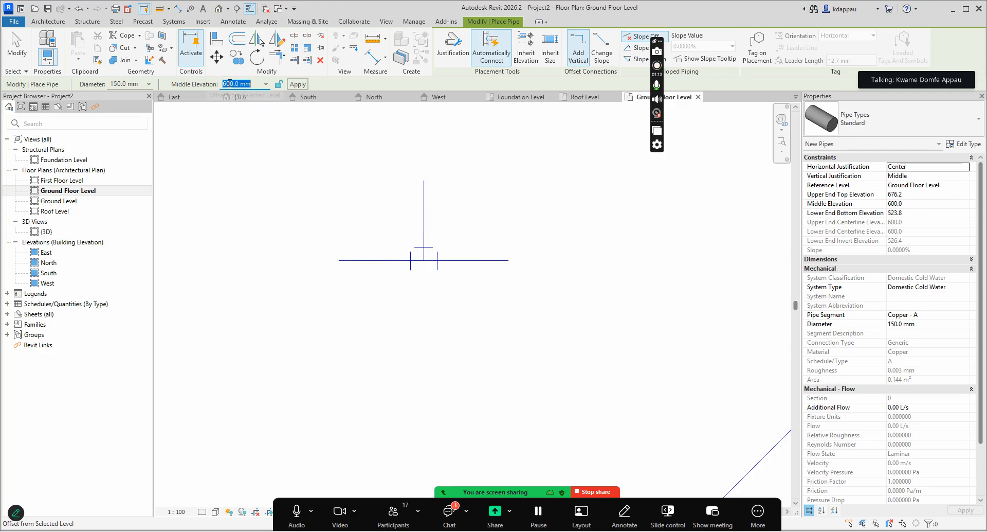
left_click(507, 260)
left_click(508, 260)
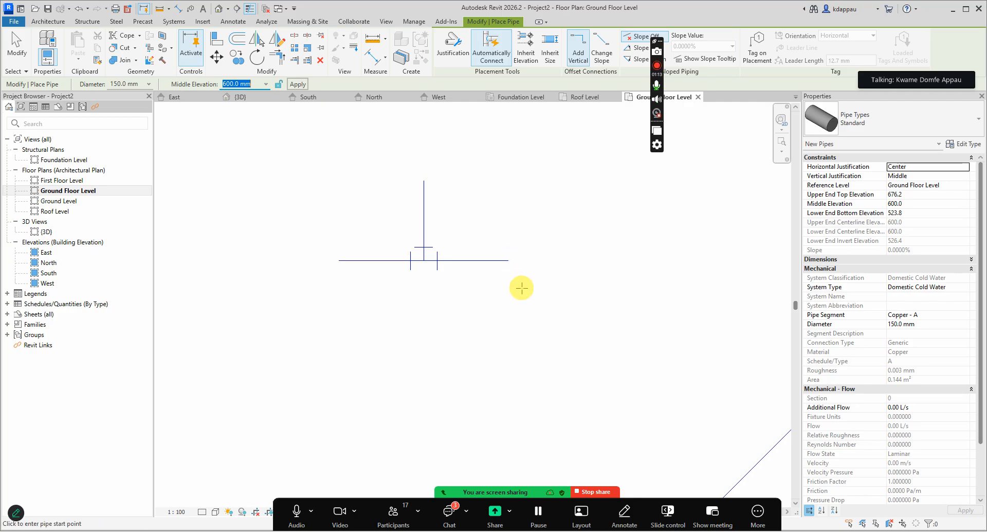
left_click(509, 261)
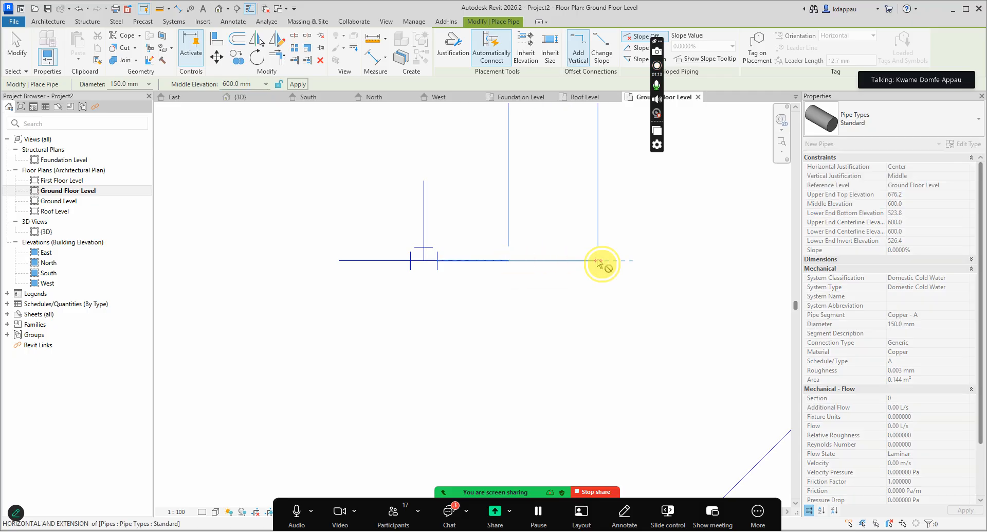
left_click(597, 260)
right_click(583, 185)
left_click(606, 188)
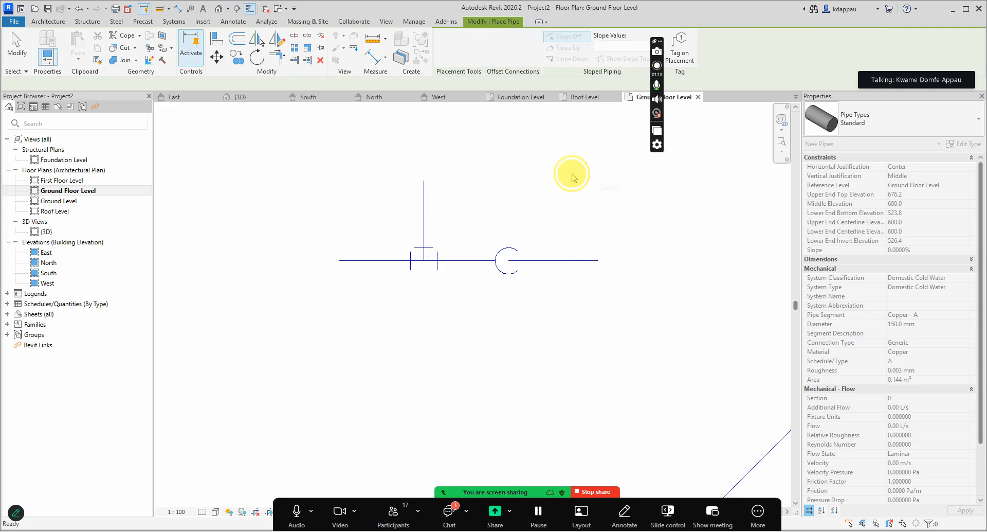
right_click(574, 177)
left_click(604, 187)
Examine the new pipe's tee branch, vertical rise and raised segment in the 3D view.
scroll(530, 190, "up", 4)
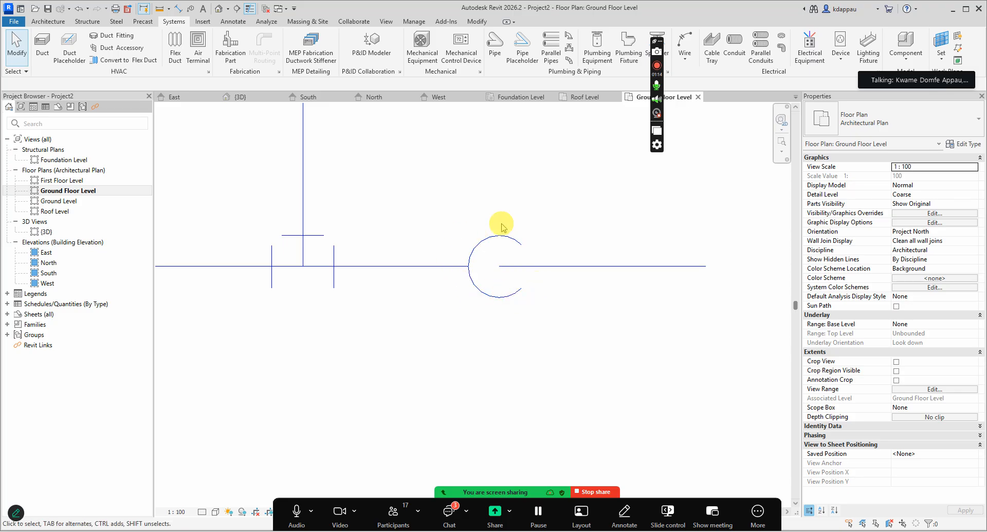
left_click(218, 8)
scroll(512, 251, "up", 5)
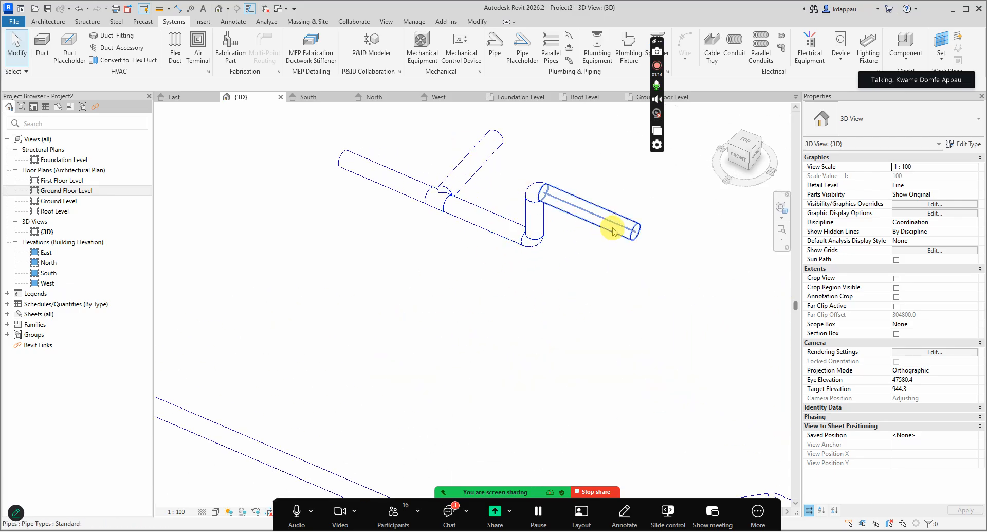
left_click(591, 220)
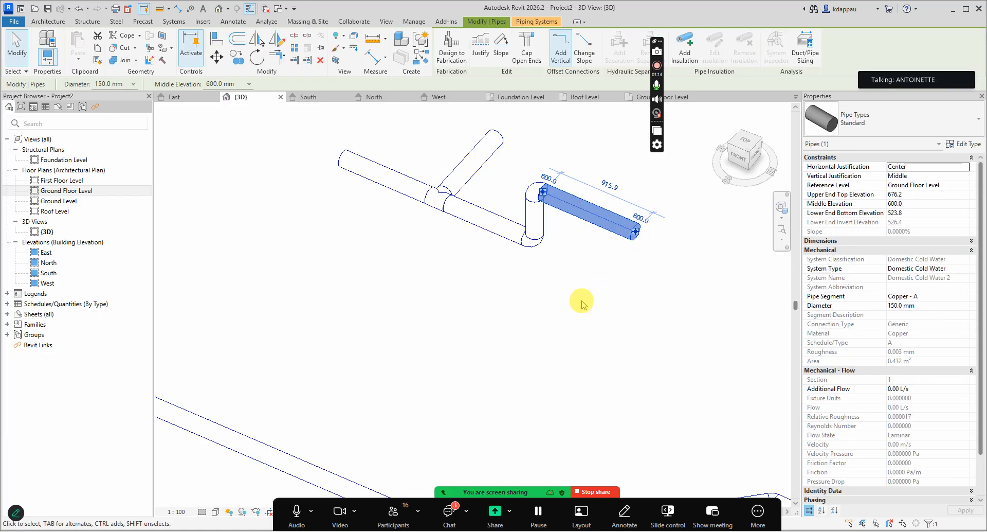
left_click(530, 299)
scroll(389, 284, "down", 3)
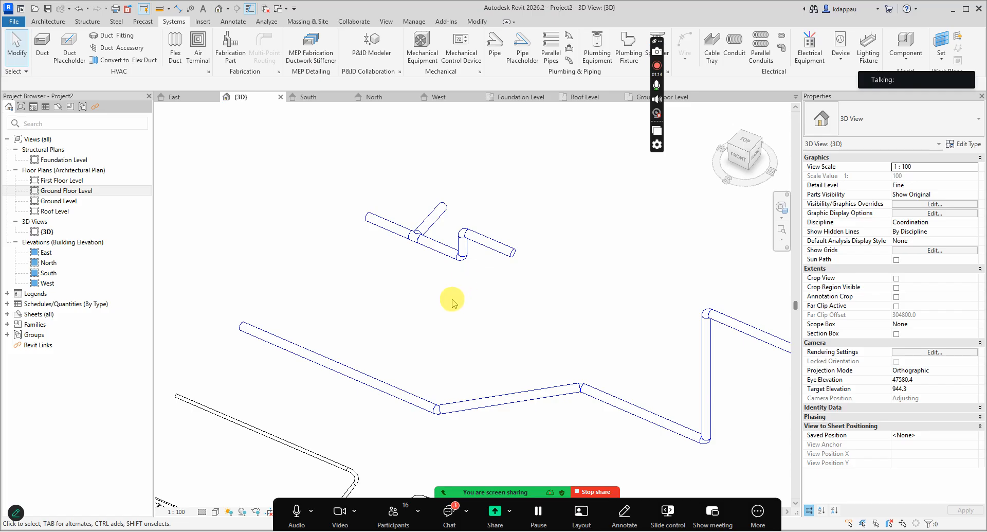
scroll(390, 280, "down", 3)
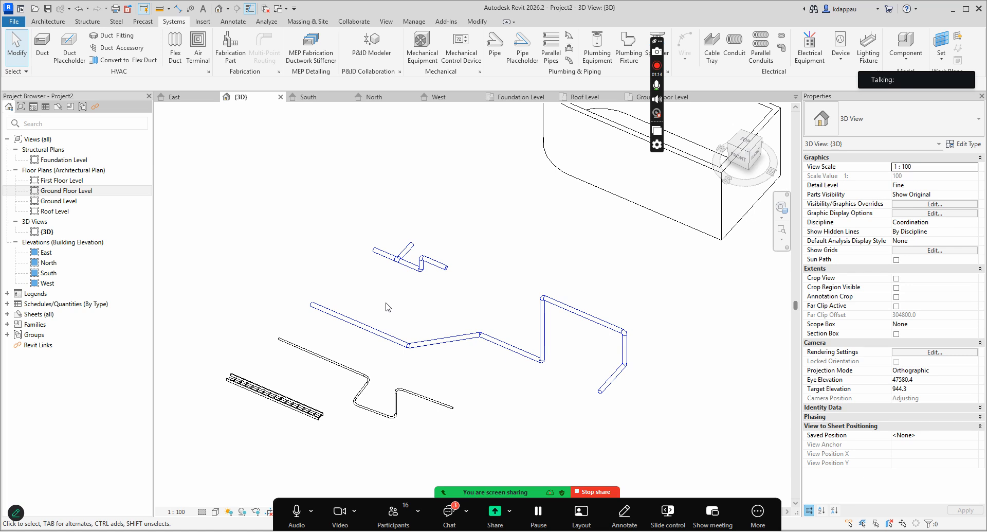
left_click(389, 301)
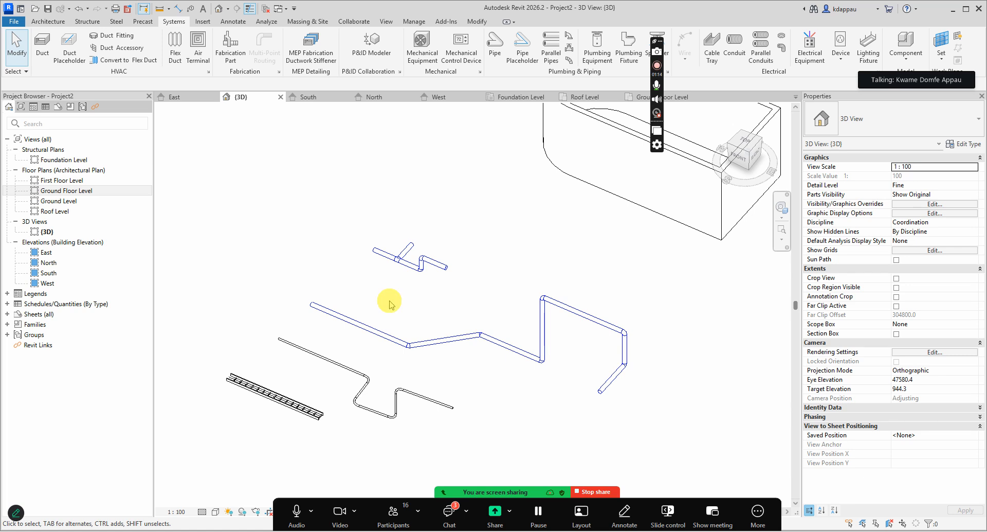
Look through the Zoom meeting's participant list and close it.
left_click(392, 514)
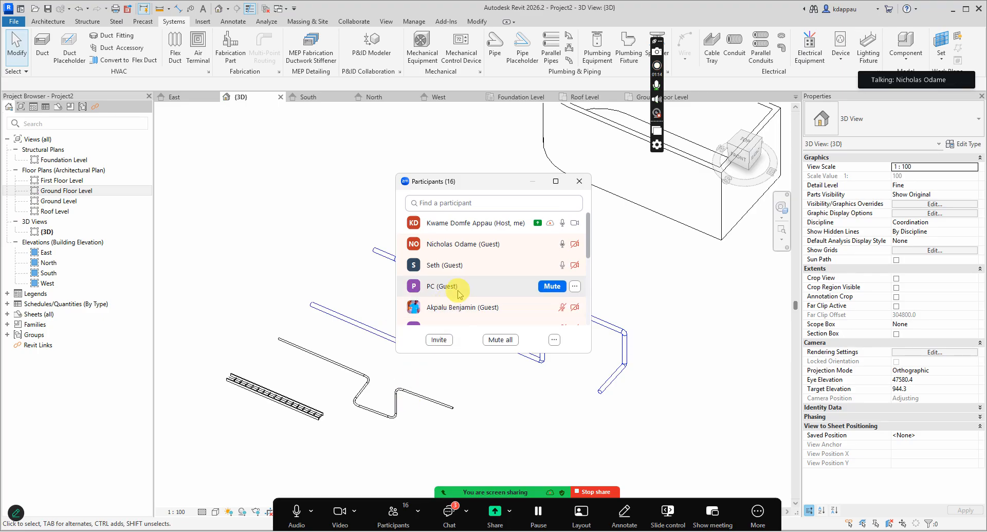
scroll(419, 286, "down", 2)
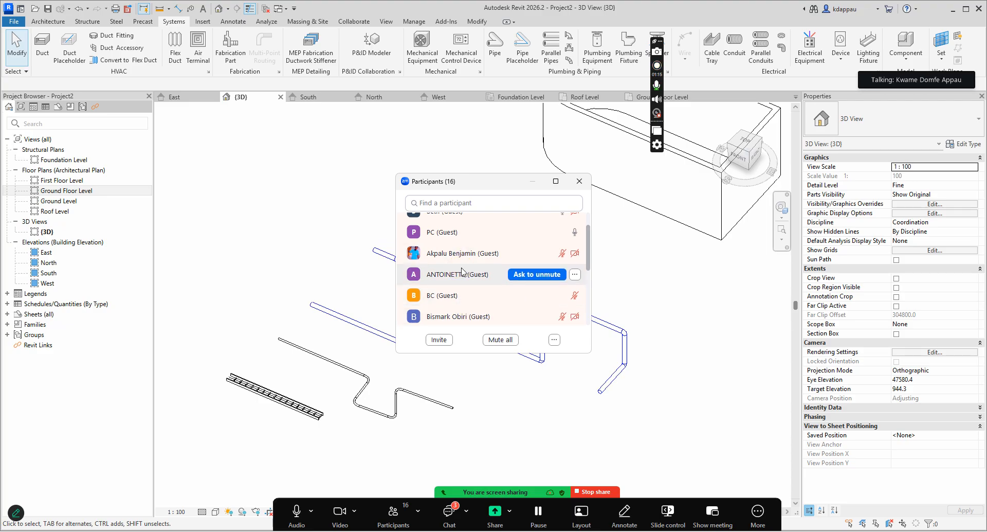
scroll(461, 273, "down", 1)
scroll(461, 273, "down", 4)
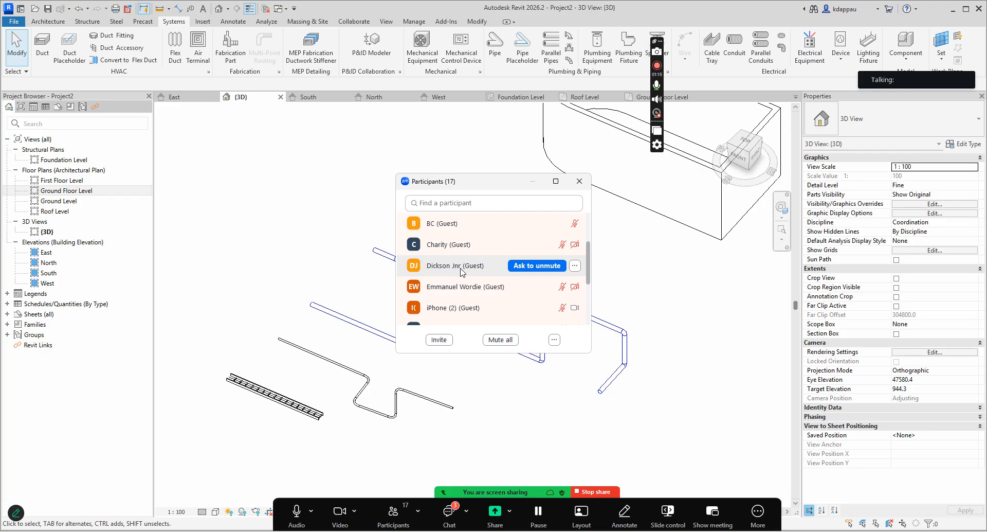
left_click(464, 289)
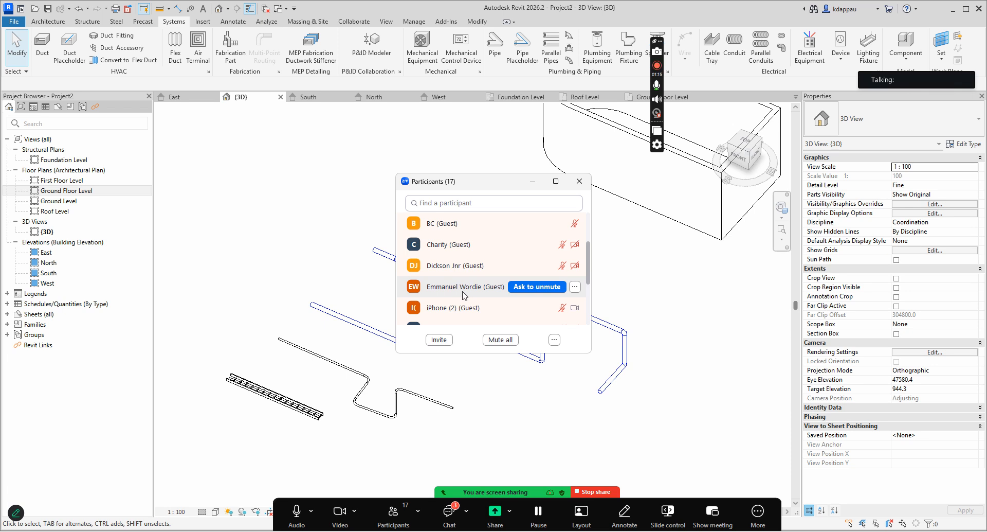
scroll(464, 295, "down", 1)
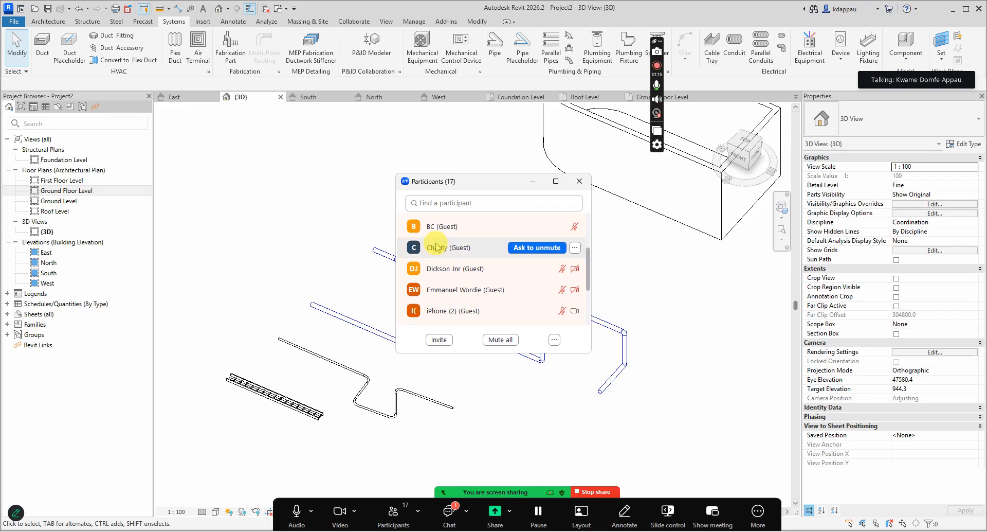
left_click(405, 518)
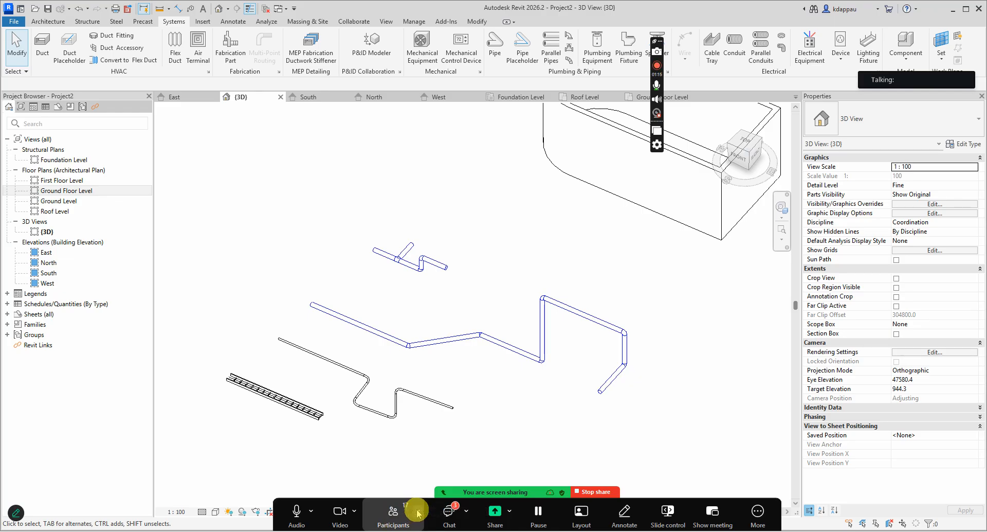
scroll(479, 306, "down", 3)
scroll(427, 314, "up", 4)
scroll(478, 311, "down", 4)
scroll(406, 266, "up", 2)
scroll(467, 343, "up", 1)
scroll(478, 359, "up", 2)
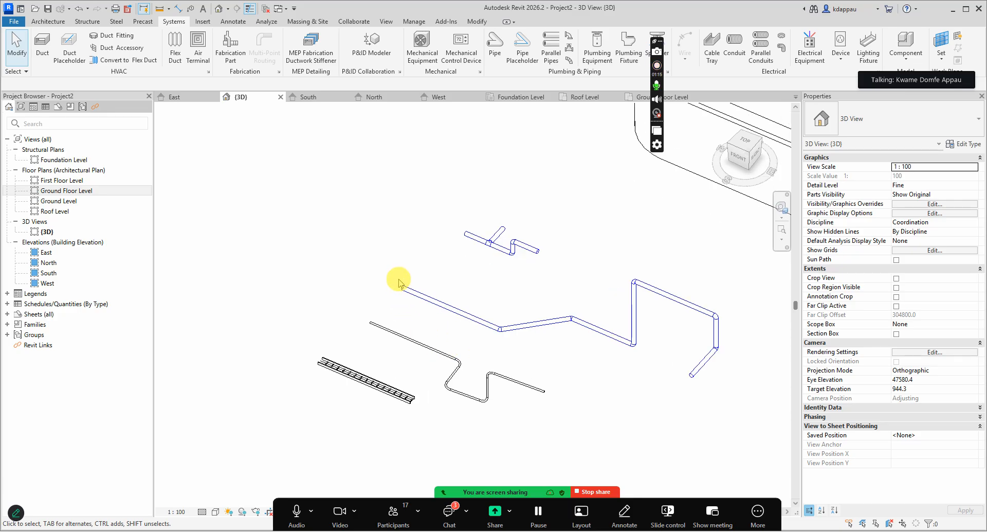
Examine the pipe, conduit and cable tray runs beside the curved wall enclosure in the 3D view.
scroll(473, 341, "down", 4)
scroll(457, 326, "up", 2)
scroll(483, 339, "up", 2)
scroll(423, 331, "down", 3)
scroll(476, 338, "up", 3)
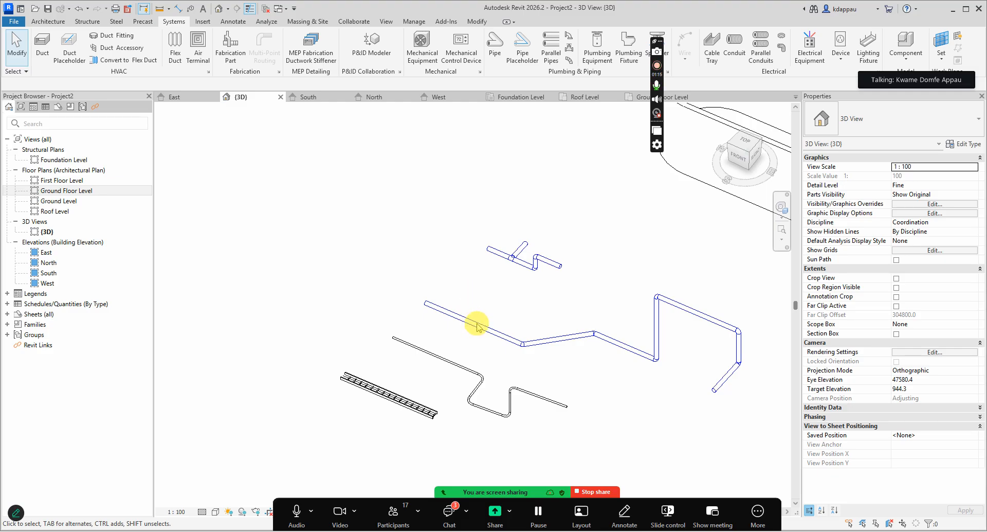
scroll(463, 329, "down", 3)
scroll(461, 350, "up", 1)
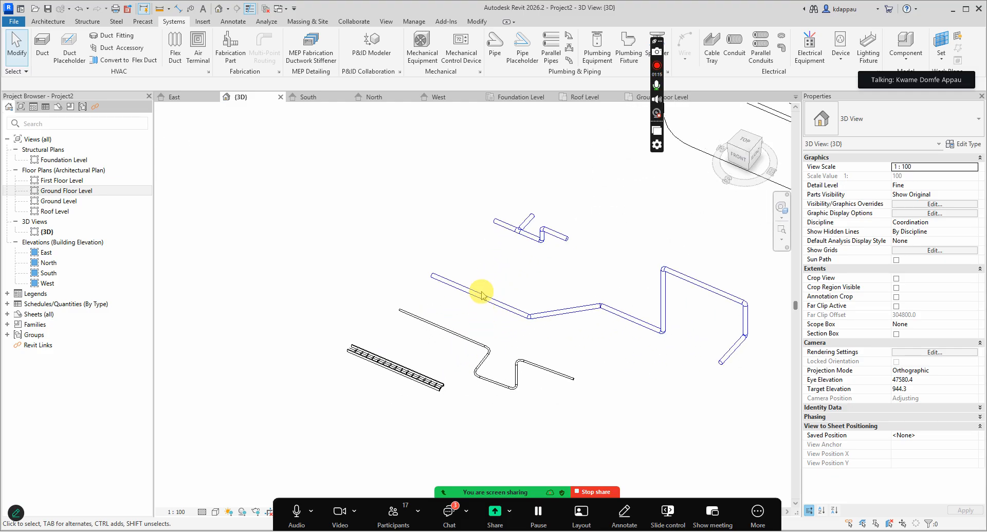
scroll(542, 324, "down", 2)
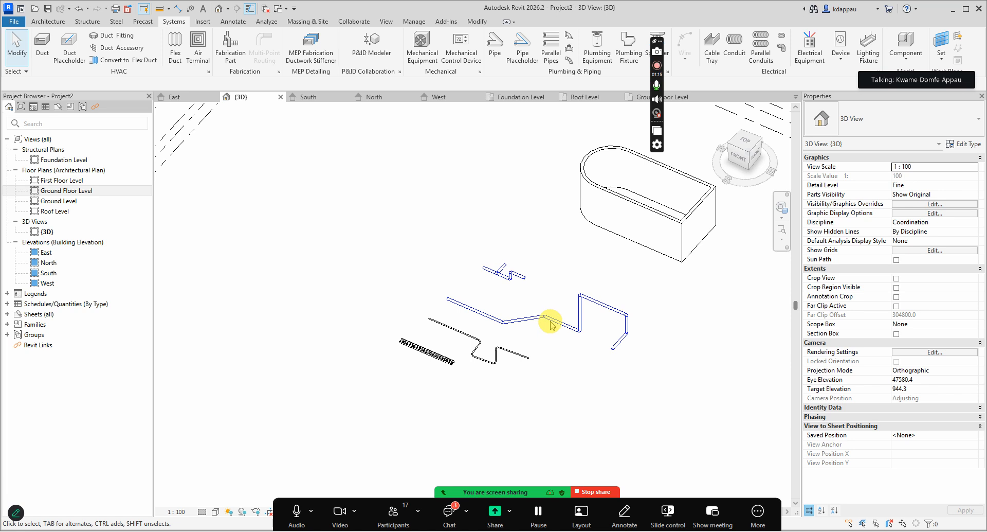
scroll(542, 323, "up", 2)
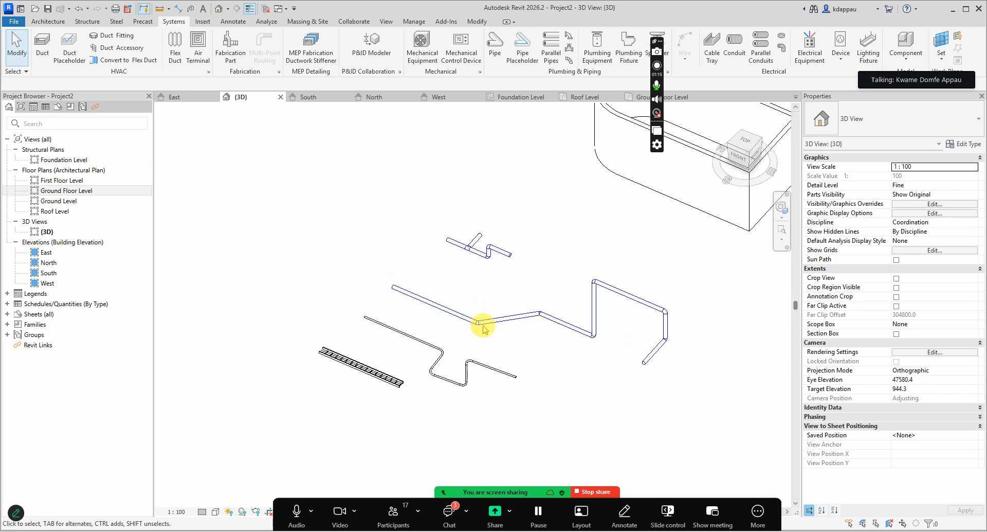
scroll(471, 324, "down", 4)
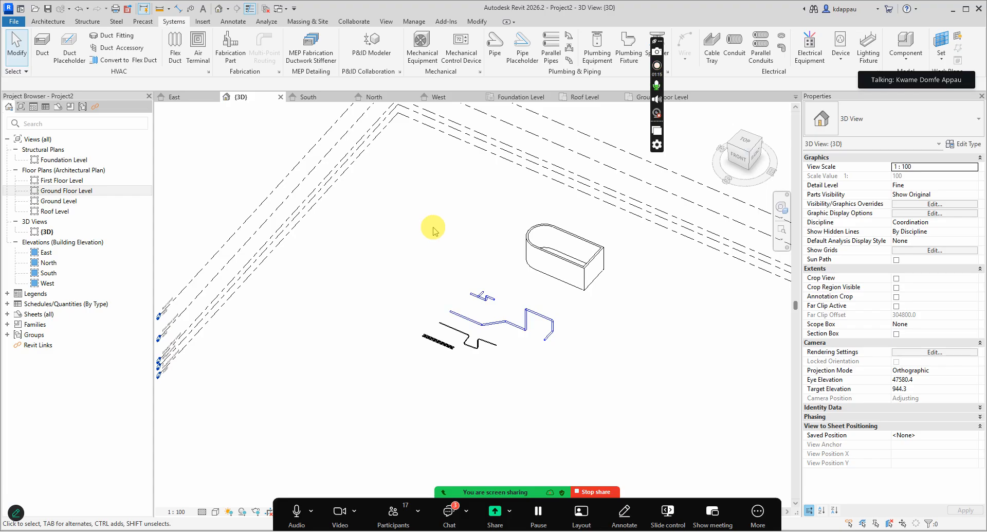
Place a C150X15.6 structural beam about 5900 mm long on the First Floor Level work plane, between the pipes and the curved wall enclosure.
left_click(88, 22)
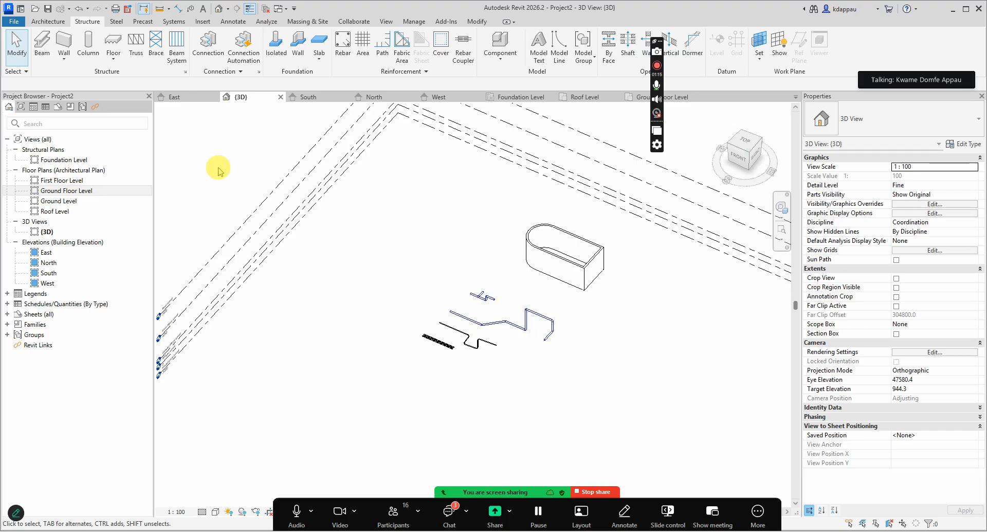
left_click(41, 44)
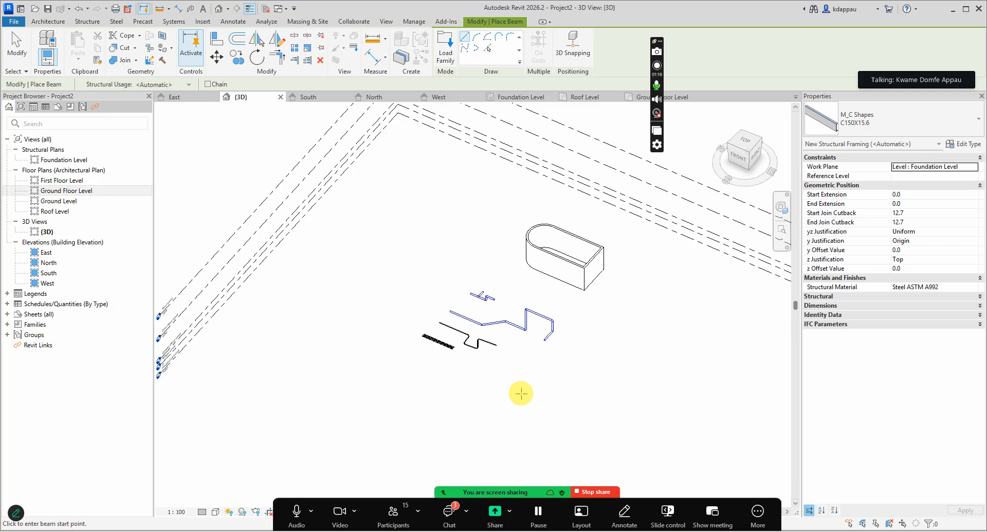
left_click(974, 166)
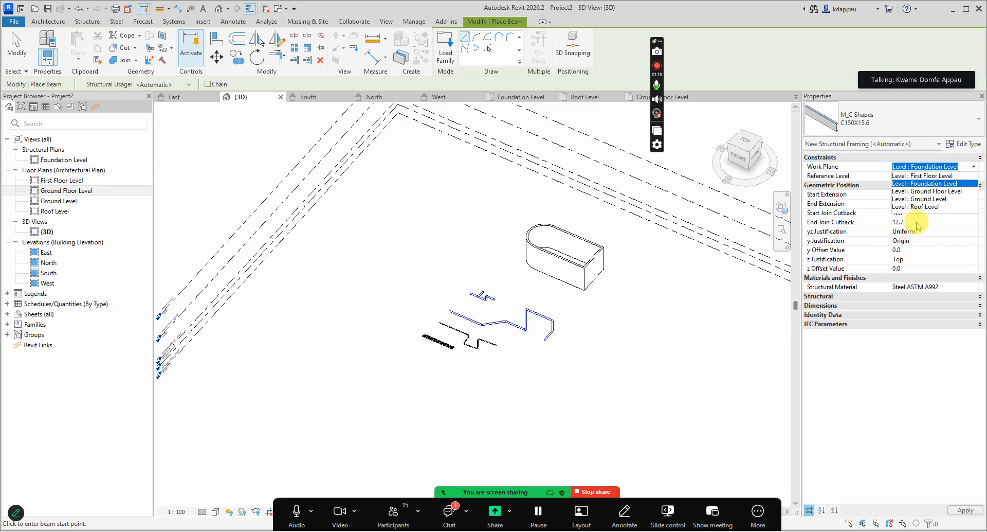
left_click(921, 175)
scroll(524, 262, "down", 1)
scroll(509, 304, "up", 4)
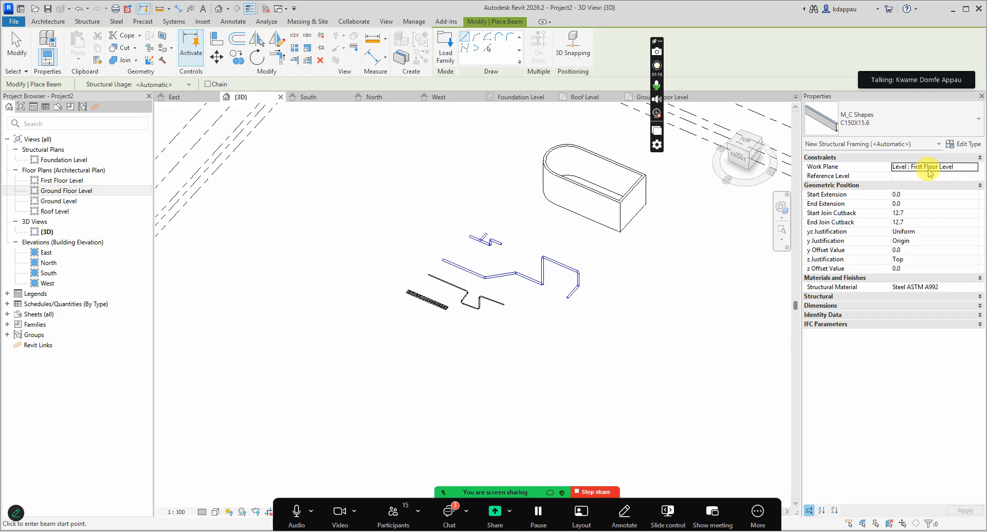
scroll(481, 280, "down", 2)
scroll(552, 276, "up", 4)
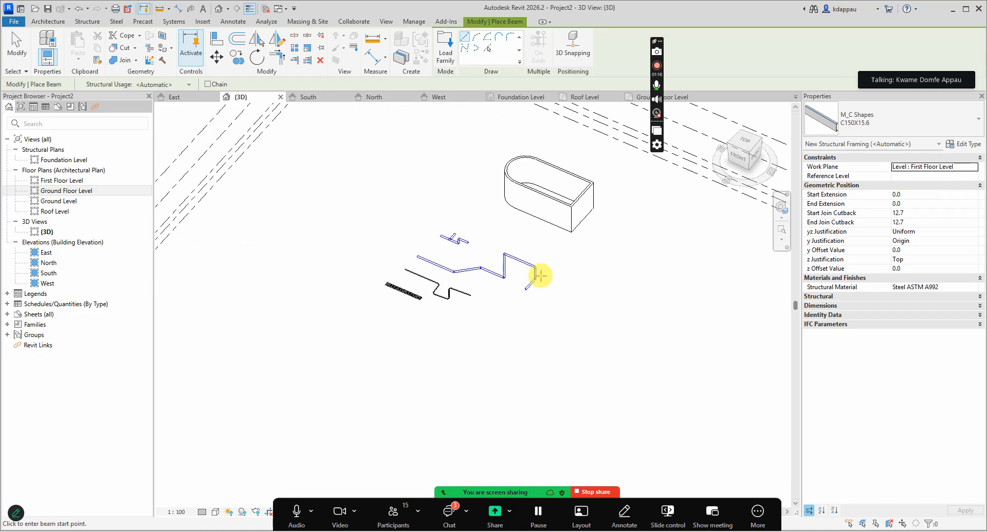
scroll(465, 206, "up", 2)
left_click(465, 207)
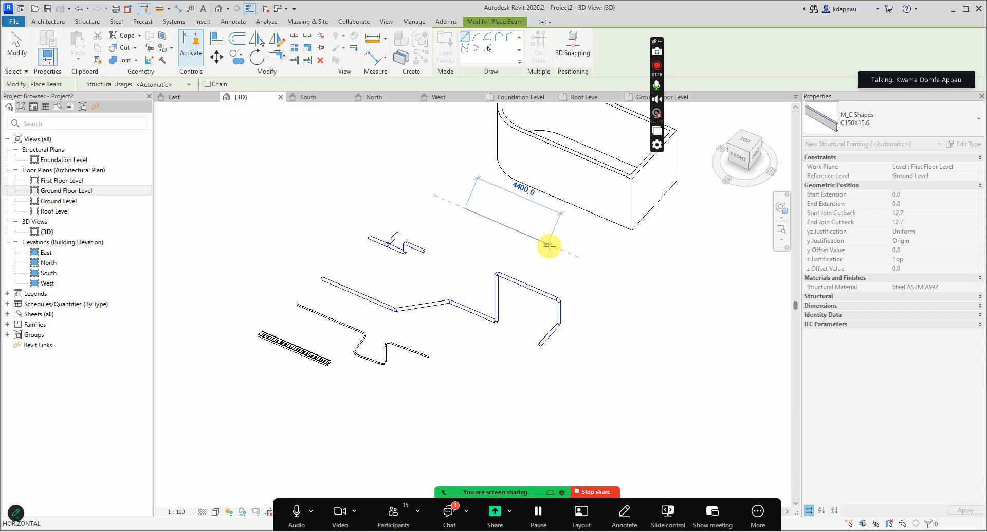
right_click(522, 210)
left_click(548, 222)
right_click(469, 178)
left_click(491, 185)
scroll(498, 218, "up", 5)
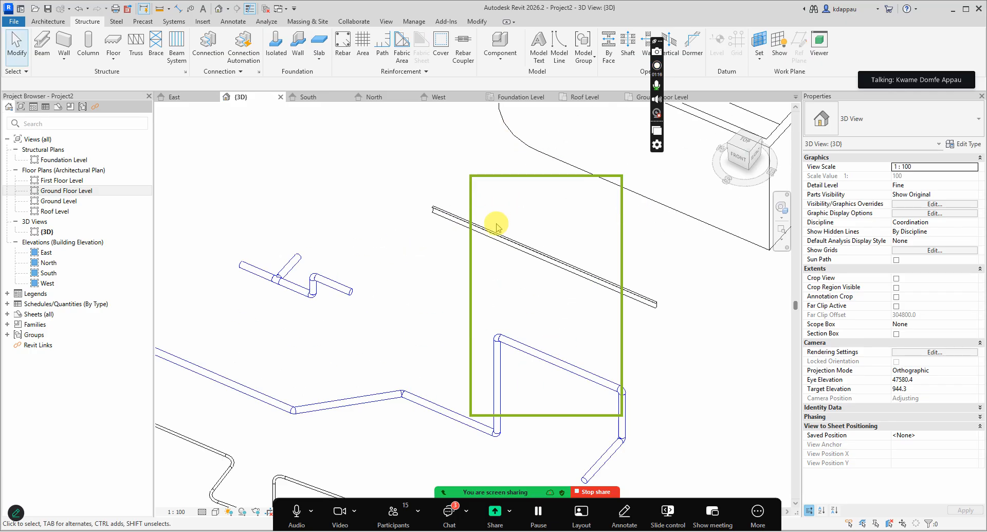
Check the new beam's level constraints, and examine its position relative to the First Floor Level in the South elevation.
left_click(470, 214)
scroll(388, 280, "down", 4)
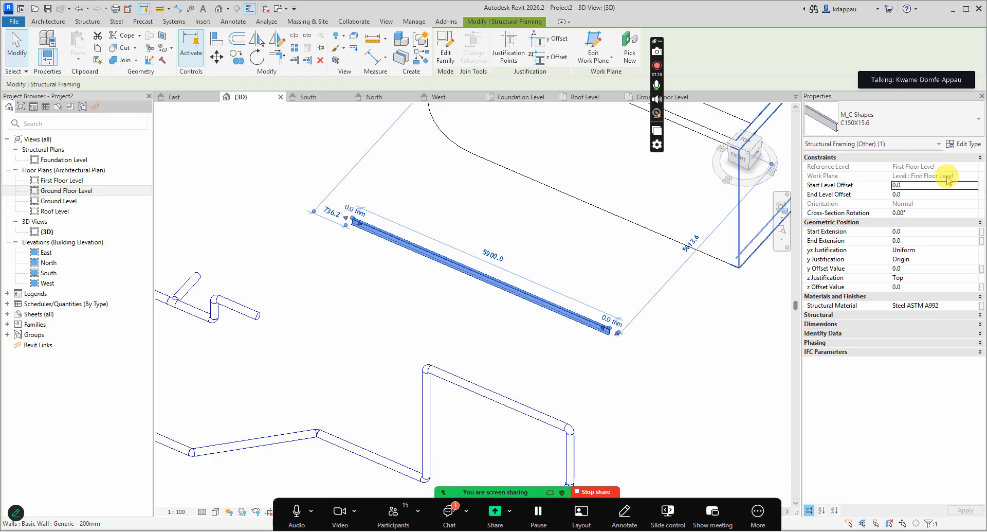
left_click(396, 288)
double_click(49, 272)
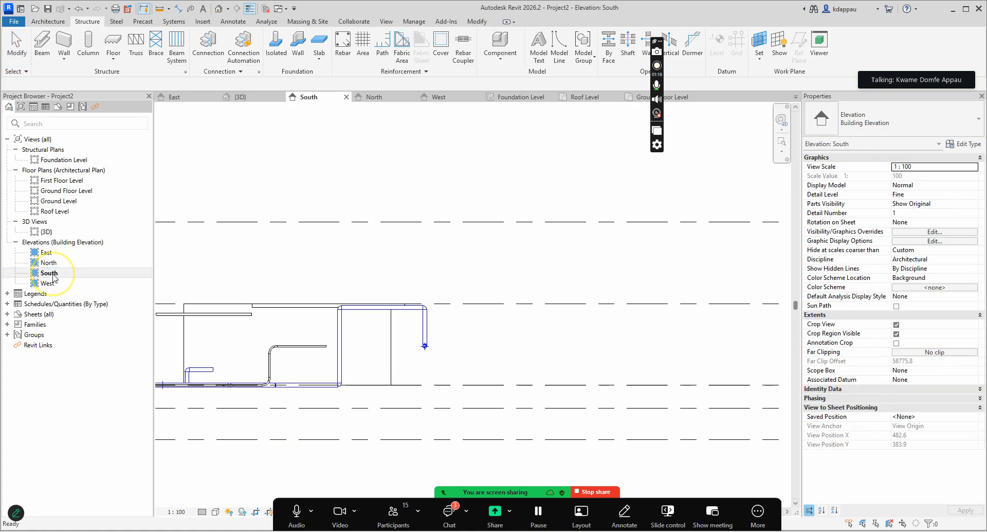
scroll(353, 309, "up", 3)
scroll(409, 277, "up", 2)
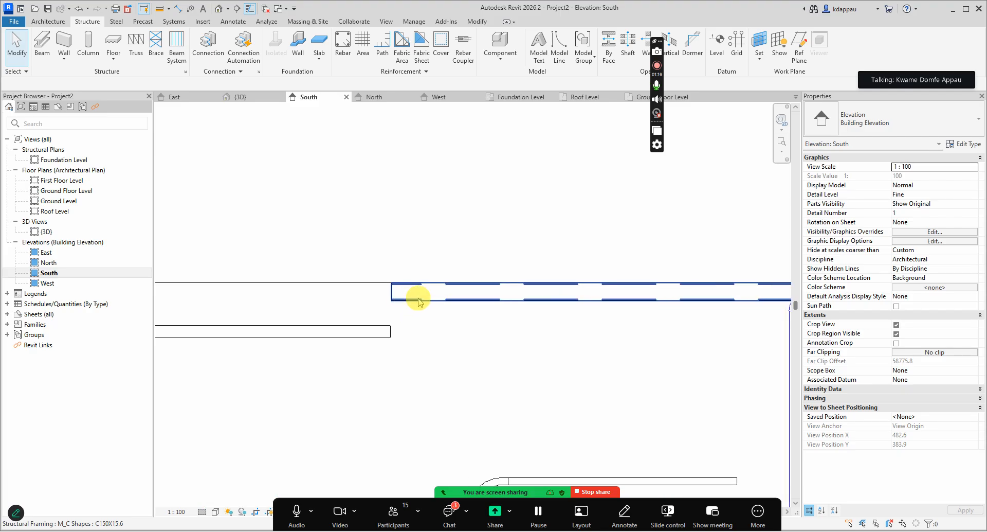
left_click(420, 301)
scroll(337, 271, "down", 3)
scroll(370, 286, "up", 3)
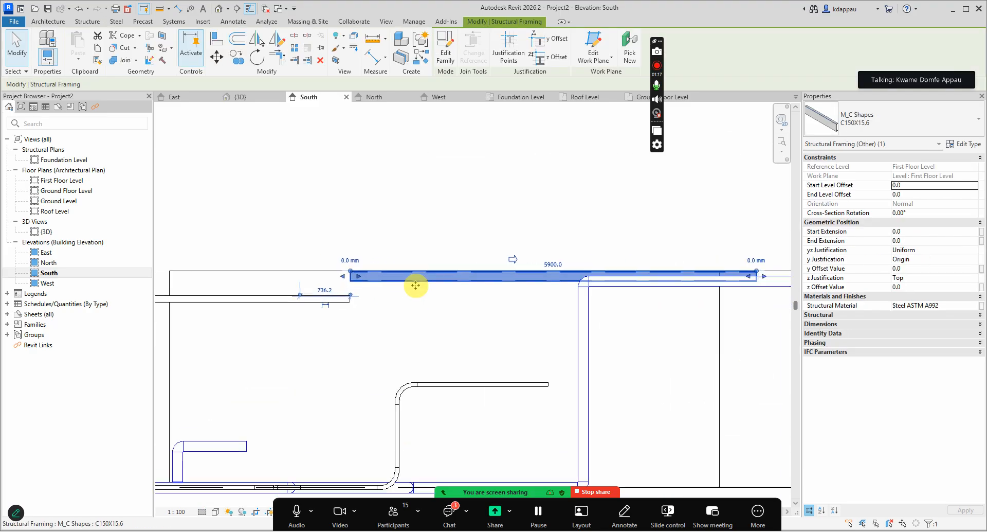
scroll(427, 261, "down", 4)
scroll(600, 260, "up", 4)
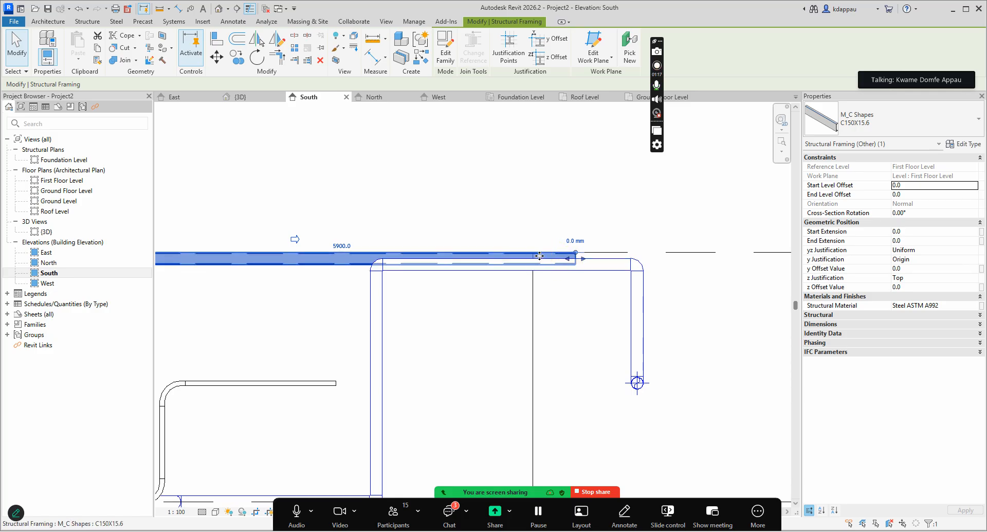
Set the beam's start level offset to 600 mm in the South elevation.
left_click(539, 256)
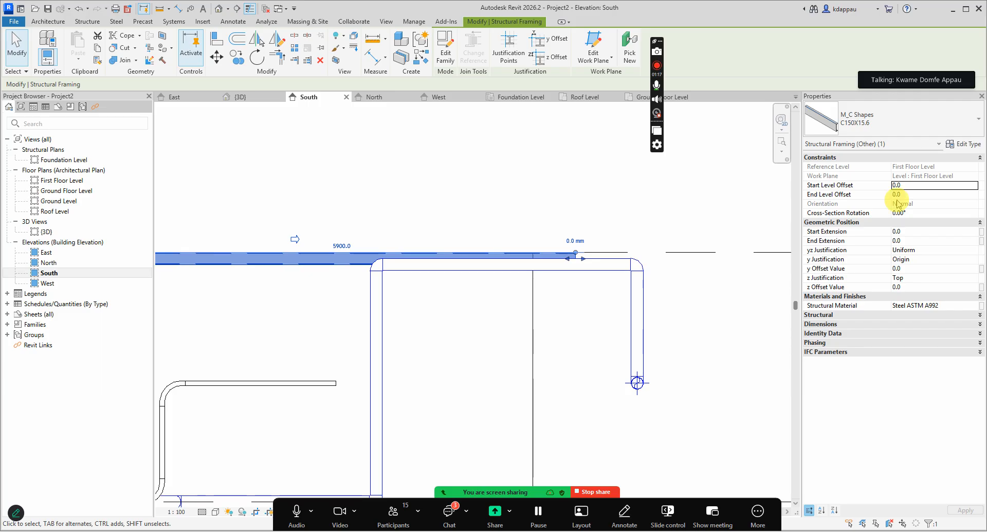
left_click(924, 186)
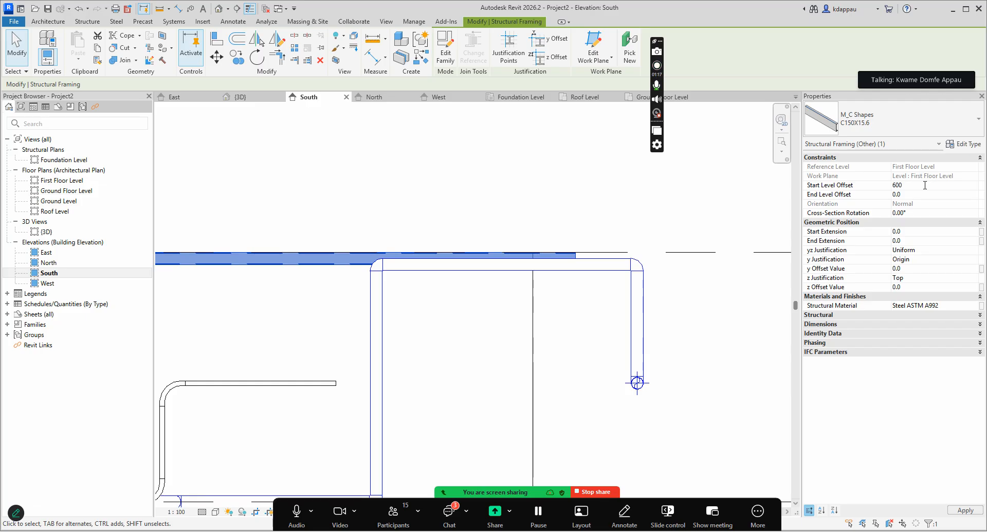
scroll(423, 234, "down", 4)
scroll(307, 232, "up", 3)
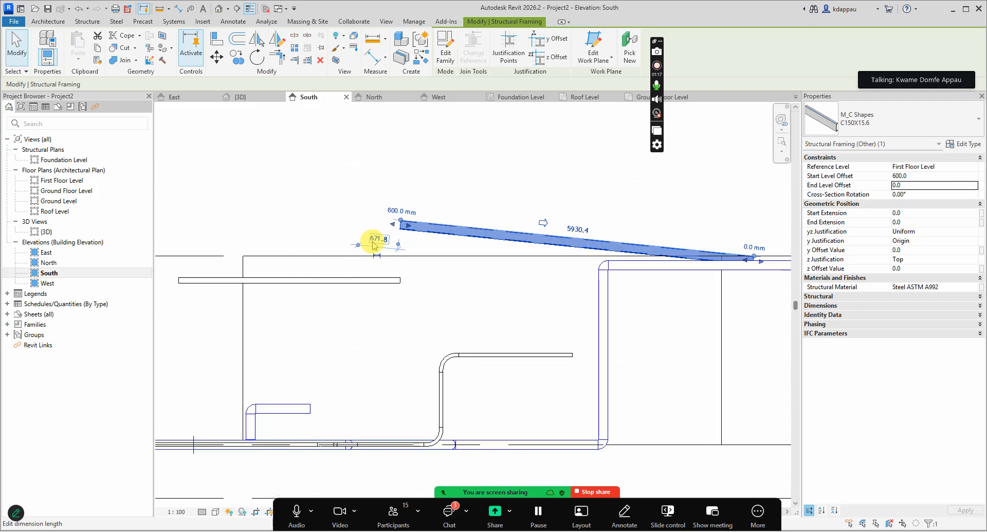
scroll(393, 229, "up", 2)
scroll(420, 197, "up", 2)
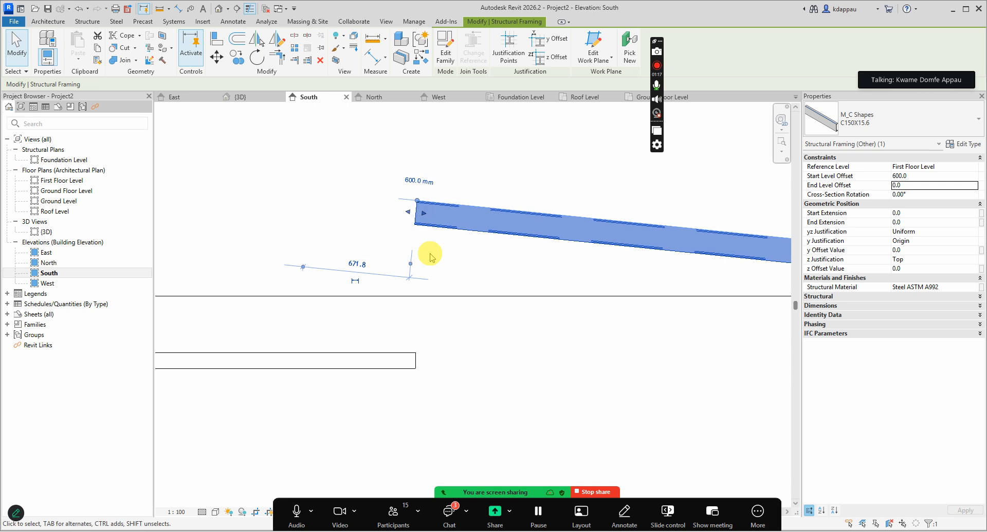
scroll(399, 281, "down", 3)
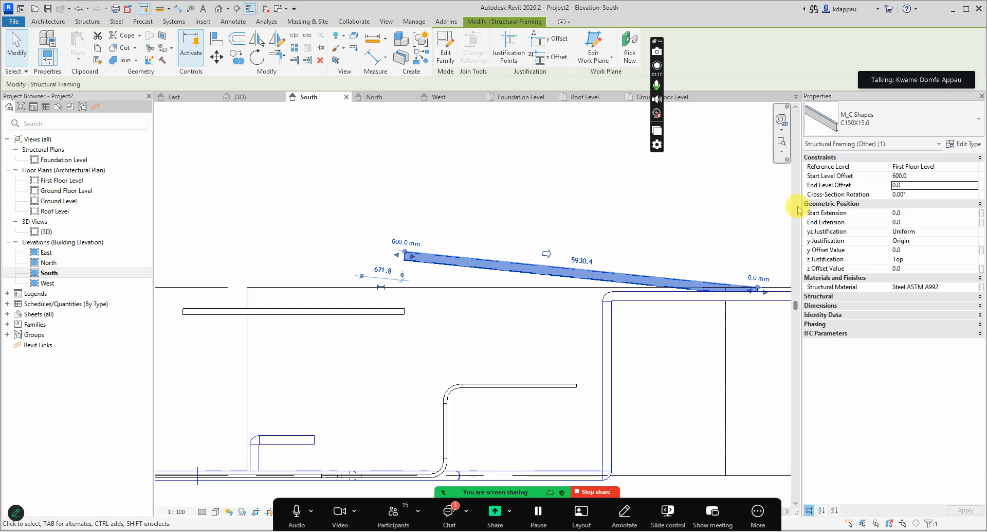
Set the beam's end level offset to -600 mm.
left_click(917, 186)
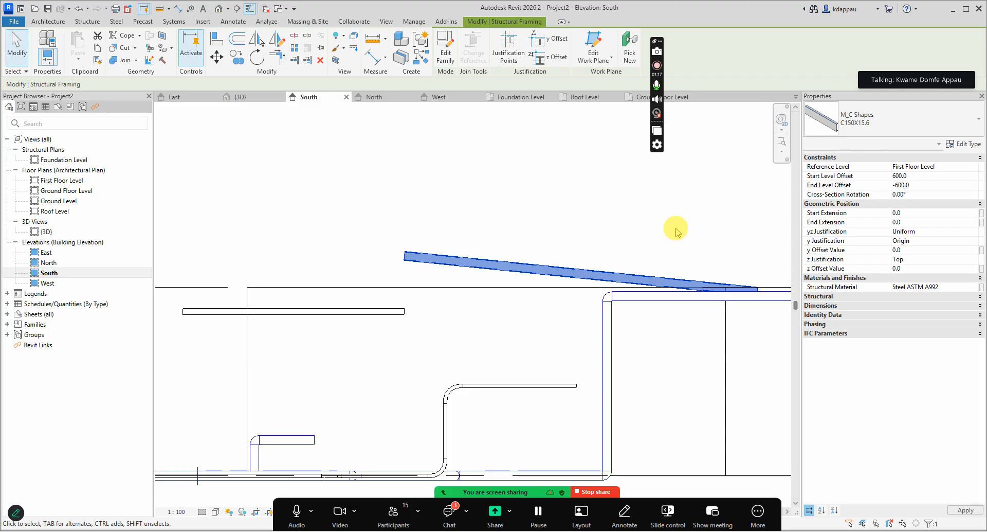
scroll(339, 254, "down", 3)
scroll(455, 290, "up", 3)
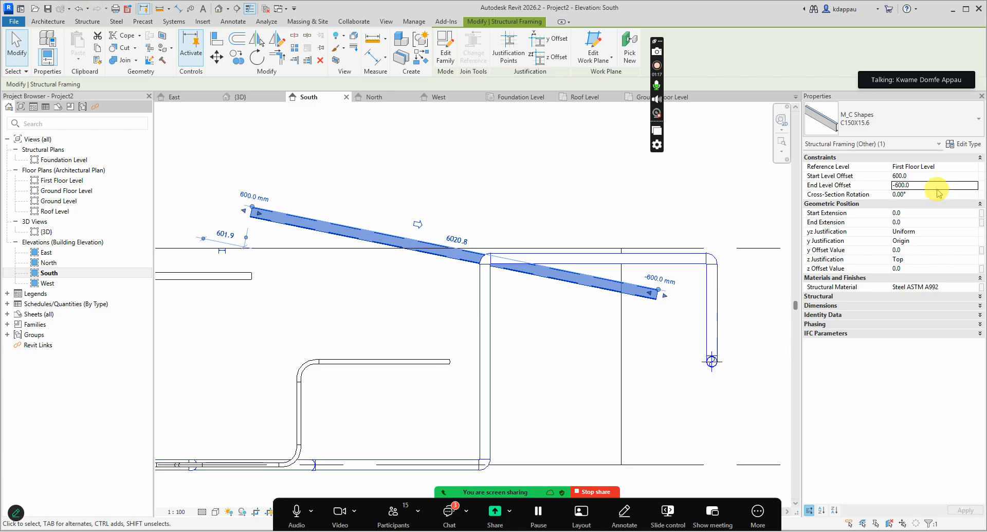
Set the beam's end level offset to 600 mm and its reference level to Ground Floor Level.
left_click(903, 186)
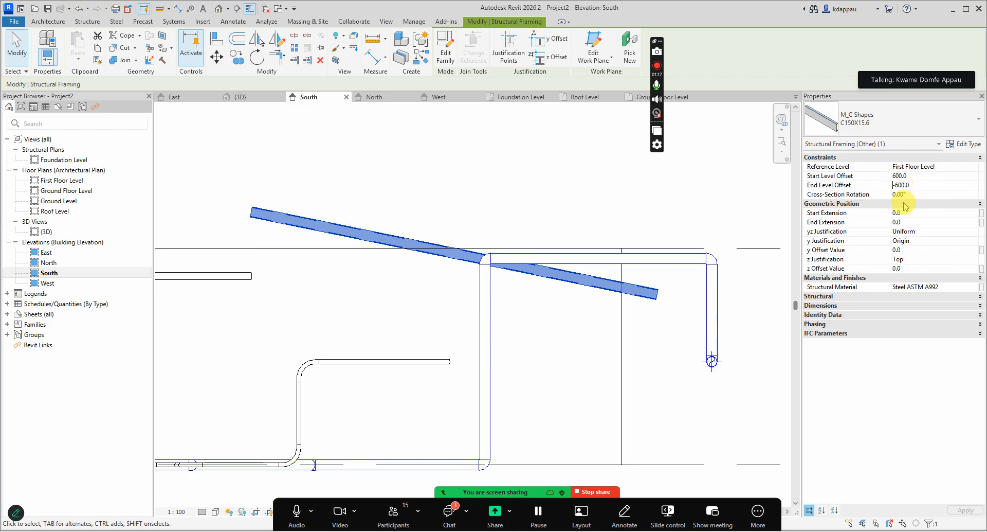
key("Return")
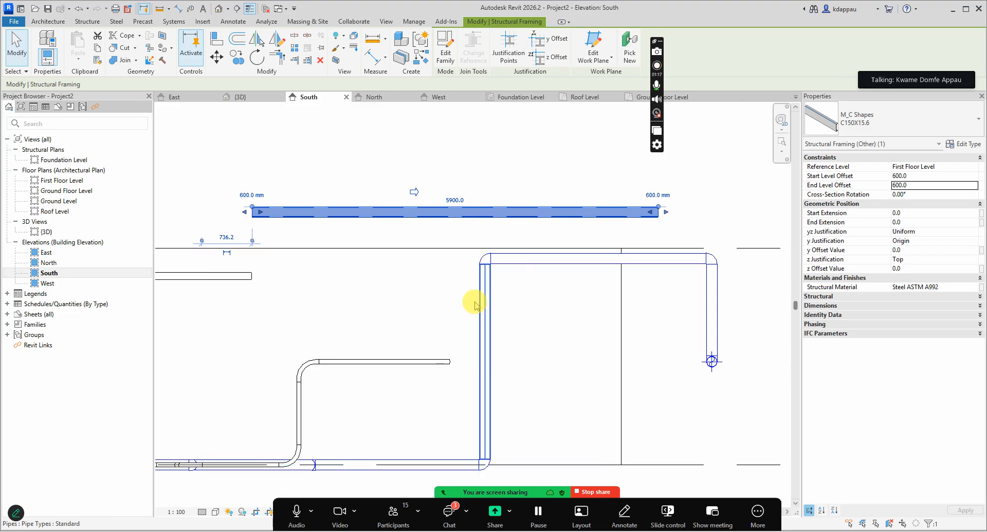
left_click(954, 167)
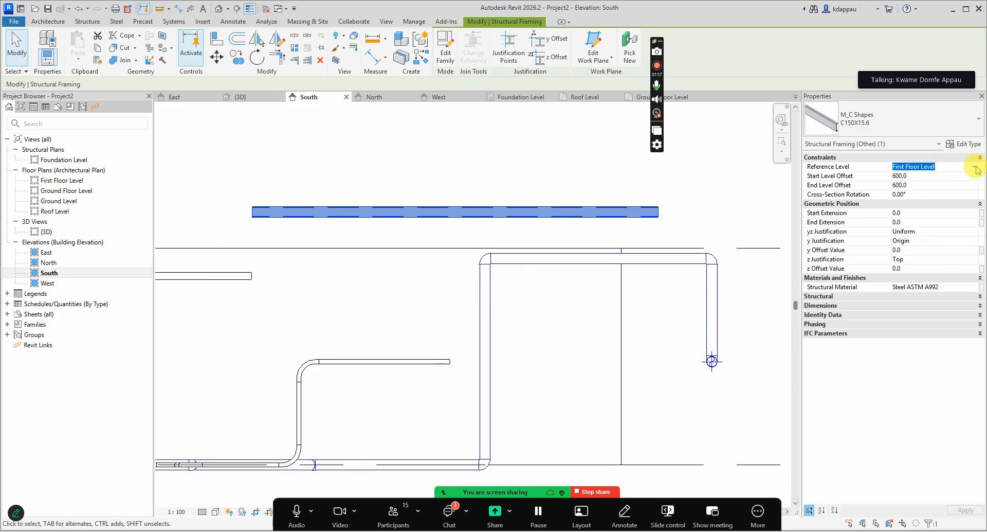
left_click(976, 169)
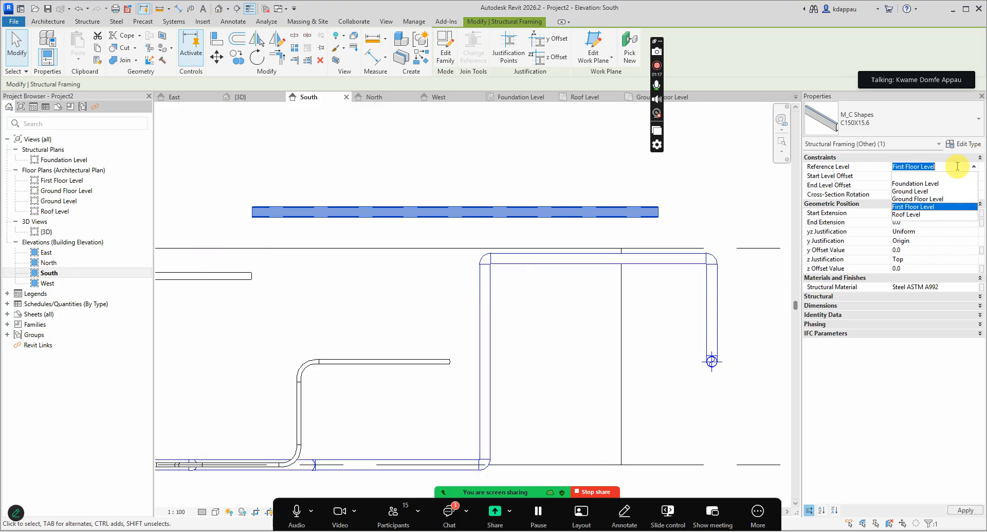
left_click(914, 199)
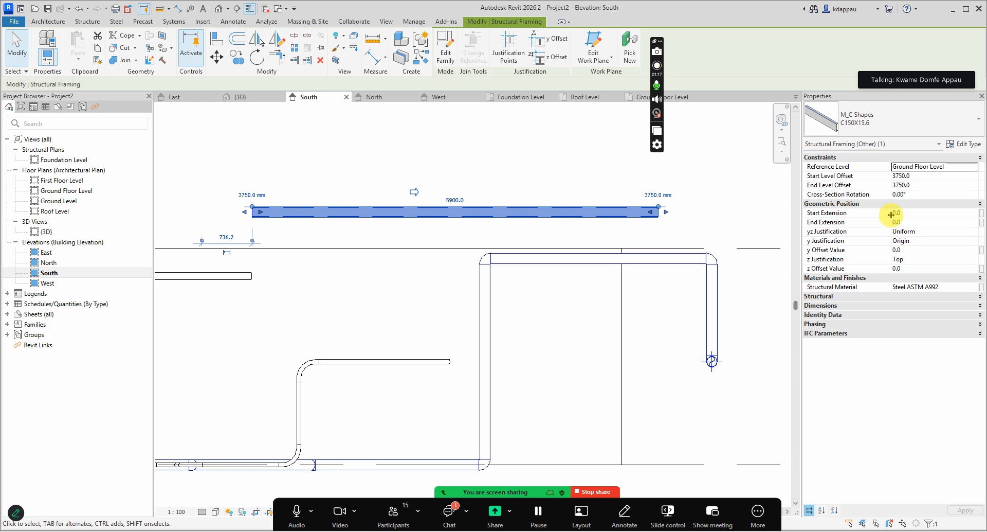
Set the beam's start and end level offsets to 0 and check its new position in the elevation and 3D views.
left_click(922, 177)
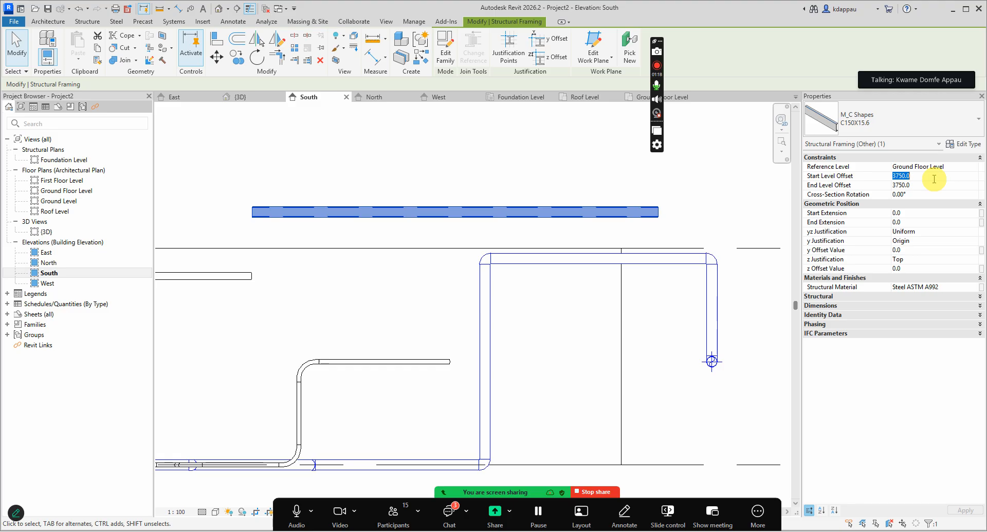
type("0")
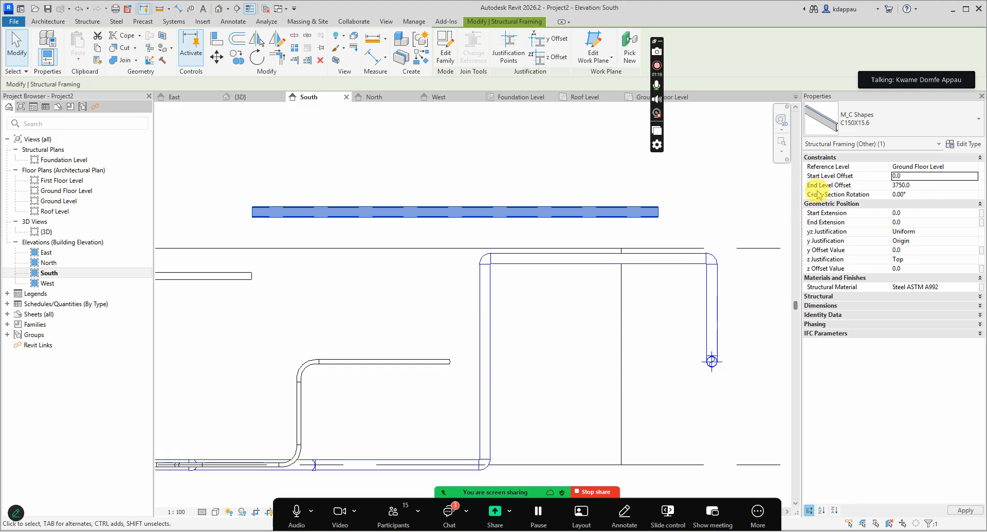
left_click(908, 185)
type("0")
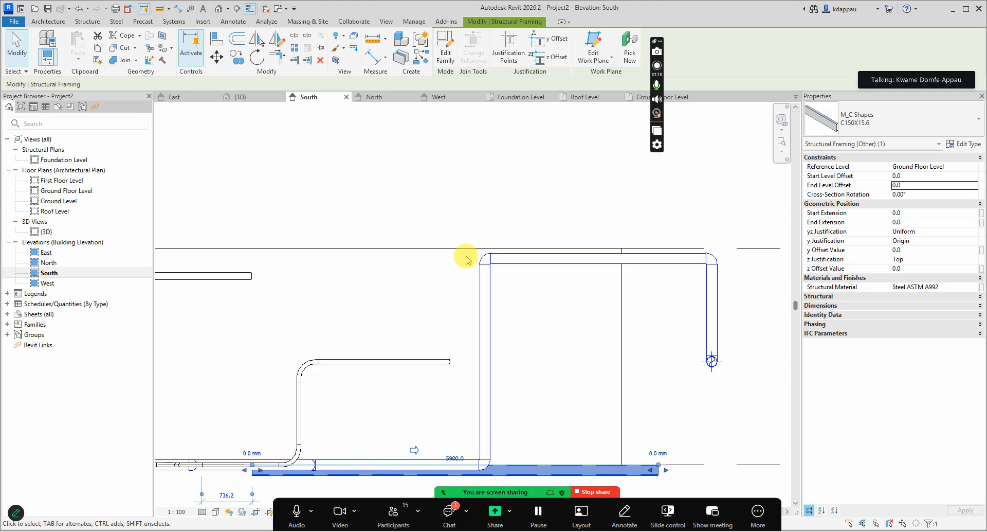
scroll(522, 418, "up", 5)
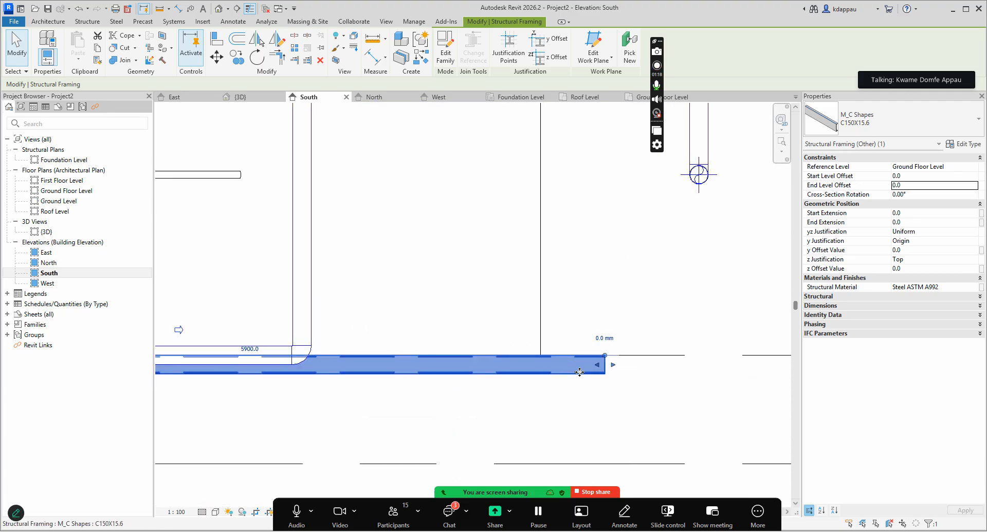
scroll(580, 371, "down", 3)
scroll(463, 379, "down", 2)
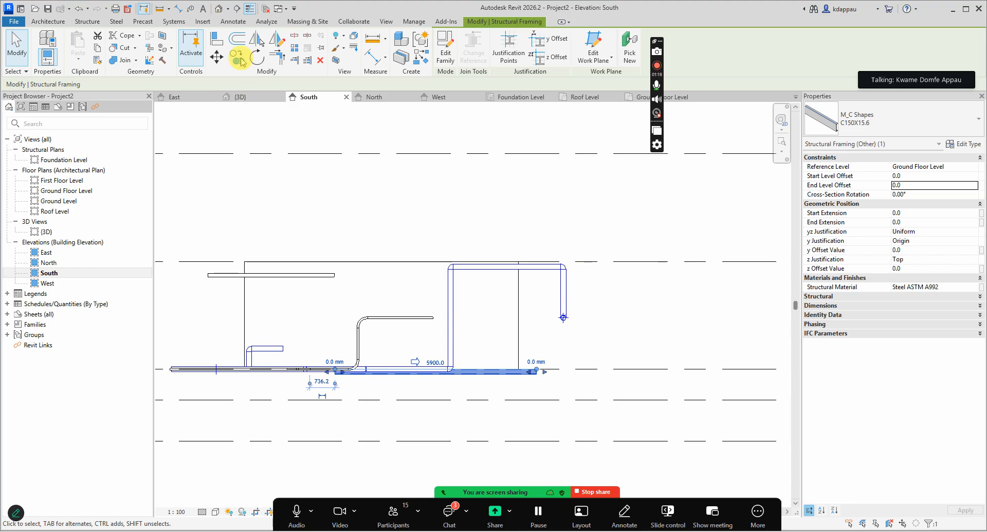
left_click(221, 9)
scroll(360, 347, "up", 5)
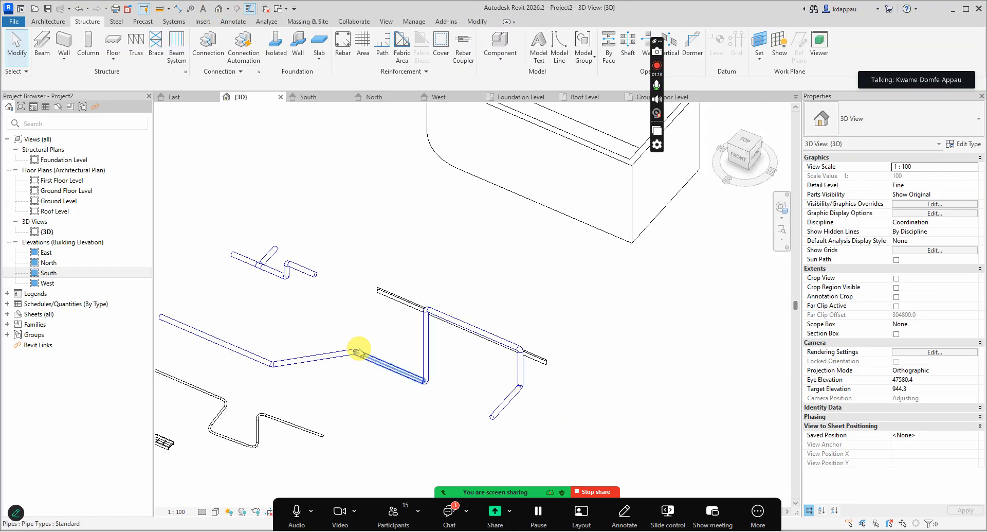
Examine the C150X15.6 beam's level constraints and its position beside the raised pipe run in the 3D view.
left_click(392, 276)
mouse_move(349, 280)
middle_mouse_down("shift")
mouse_move(407, 326)
mouse_move(356, 280)
middle_mouse_up("shift")
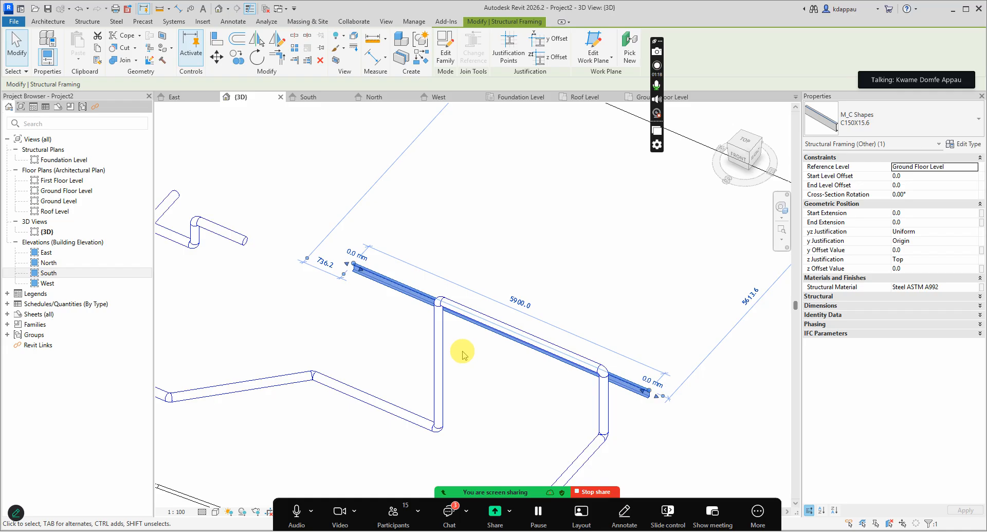
left_click(530, 189)
scroll(541, 269, "down", 3)
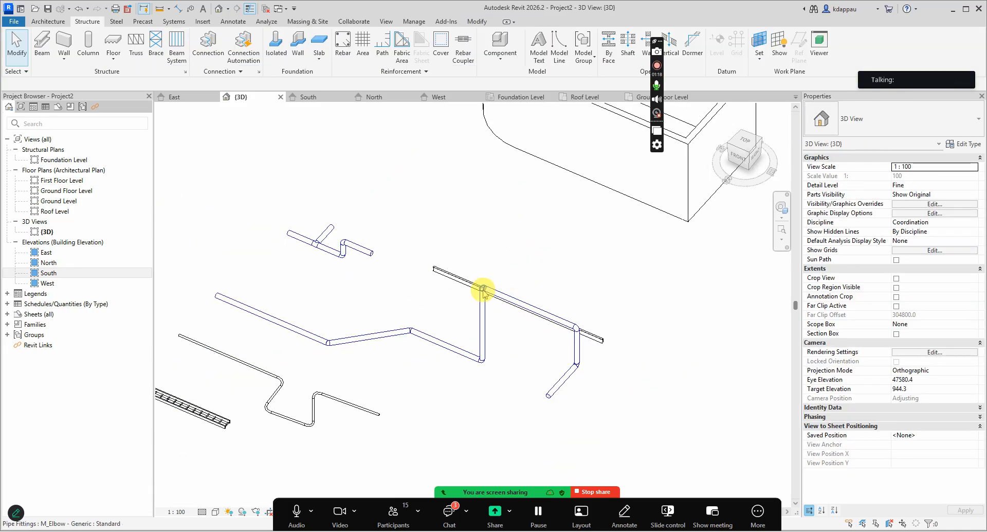
left_click(474, 288)
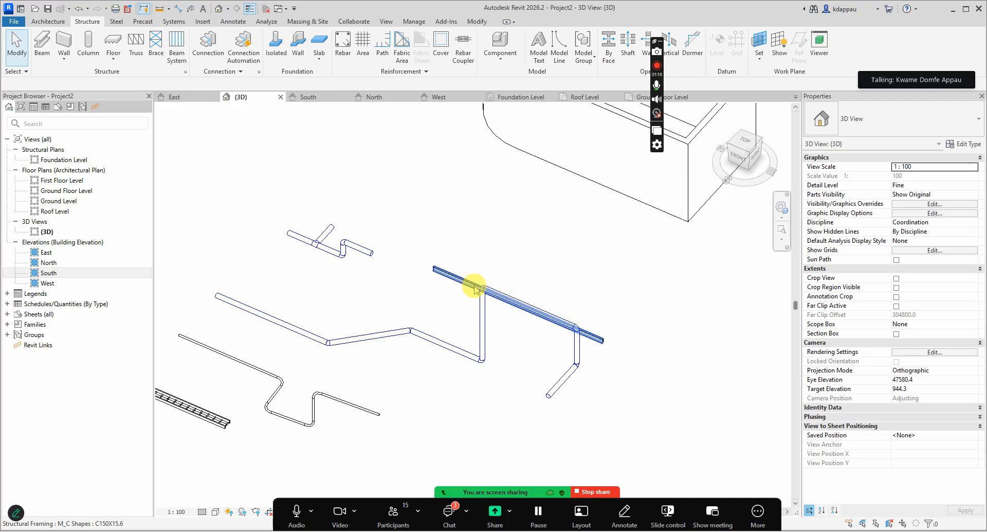
left_click(474, 288)
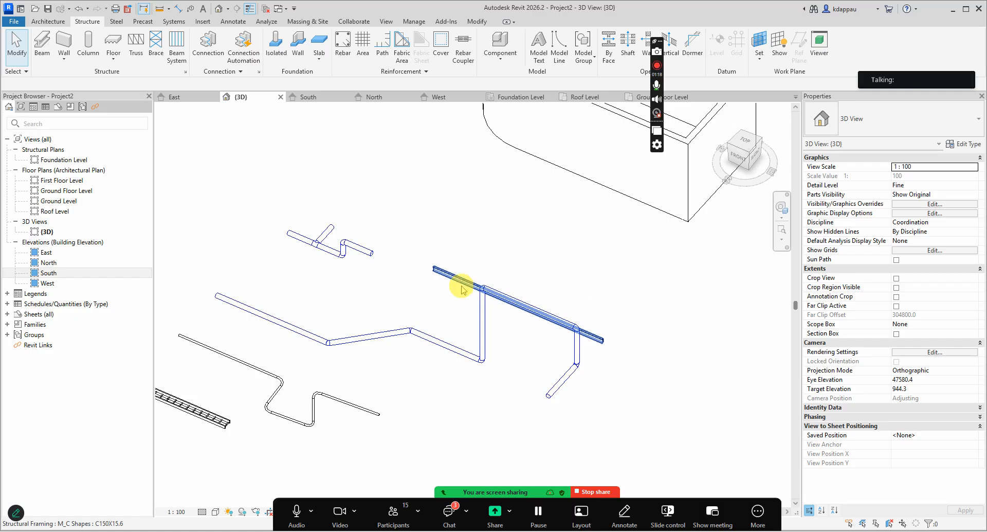
left_click(443, 368)
scroll(465, 329, "down", 3)
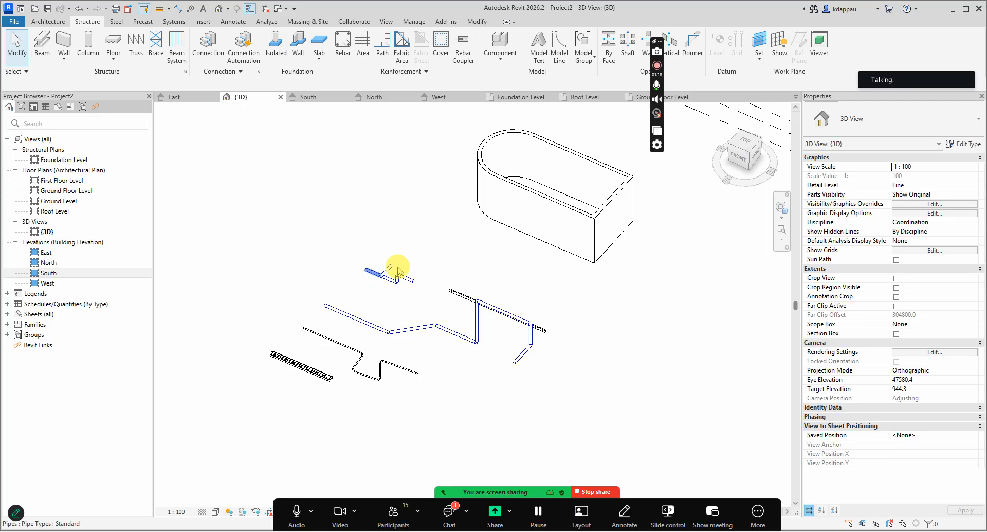
Examine the pipe, conduit and cable tray runs in front of the walls in the 3D view.
scroll(502, 256, "down", 4)
scroll(466, 274, "up", 3)
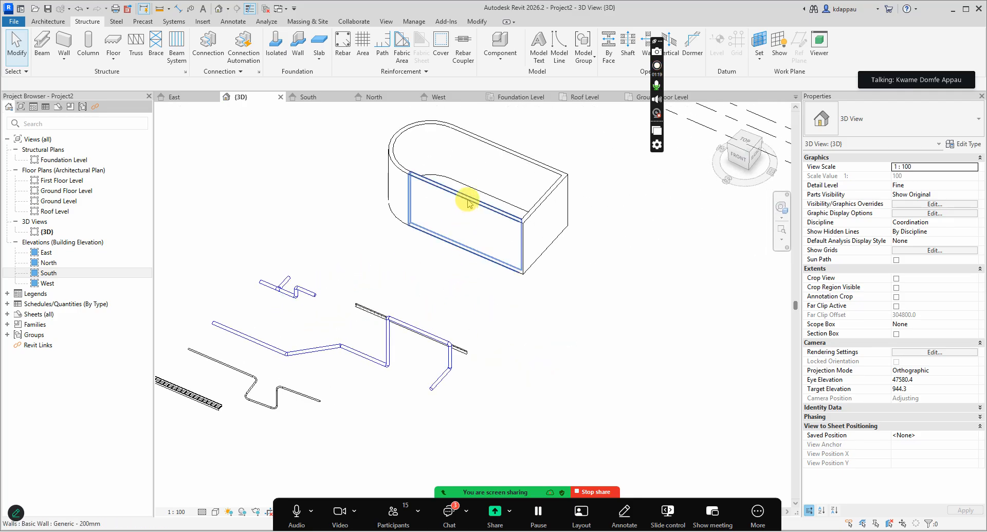
scroll(466, 252, "down", 2)
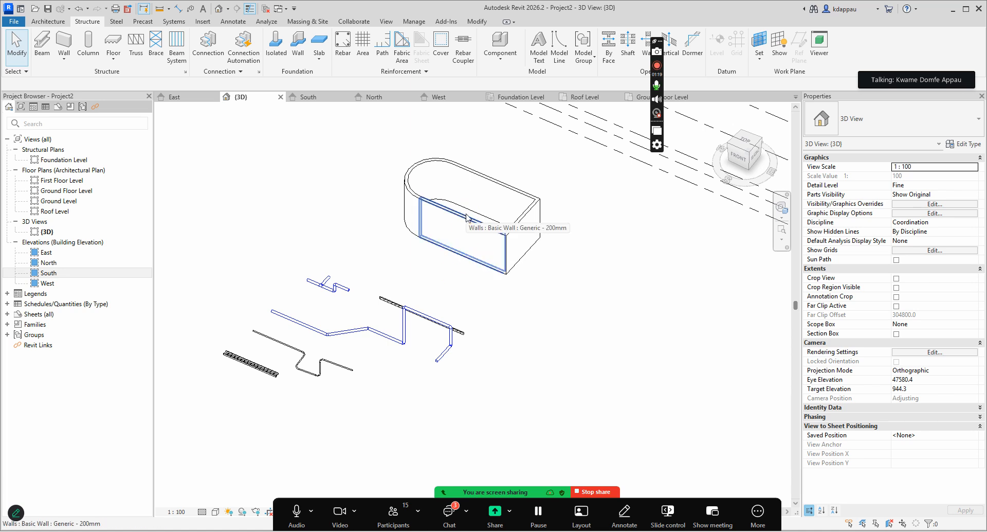
scroll(331, 321, "up", 3)
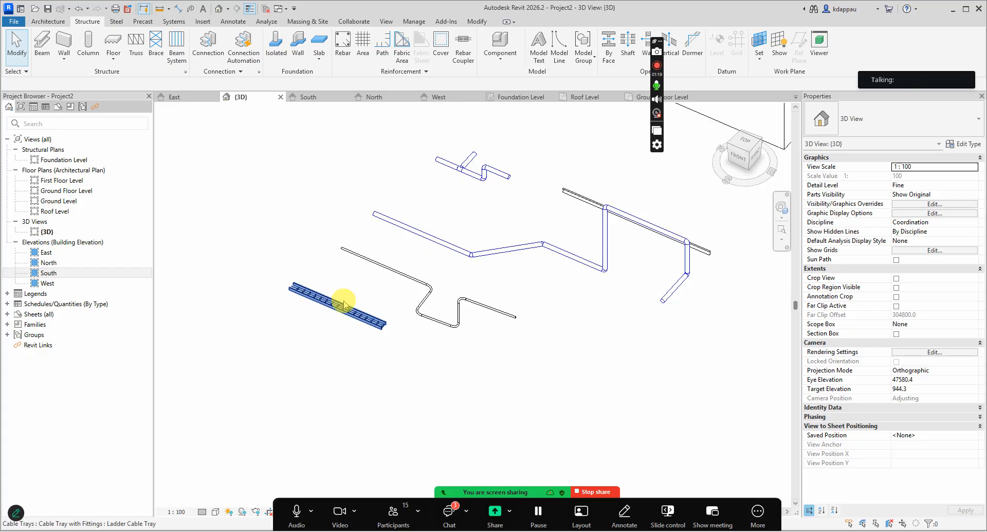
scroll(337, 334, "down", 3)
scroll(339, 350, "up", 3)
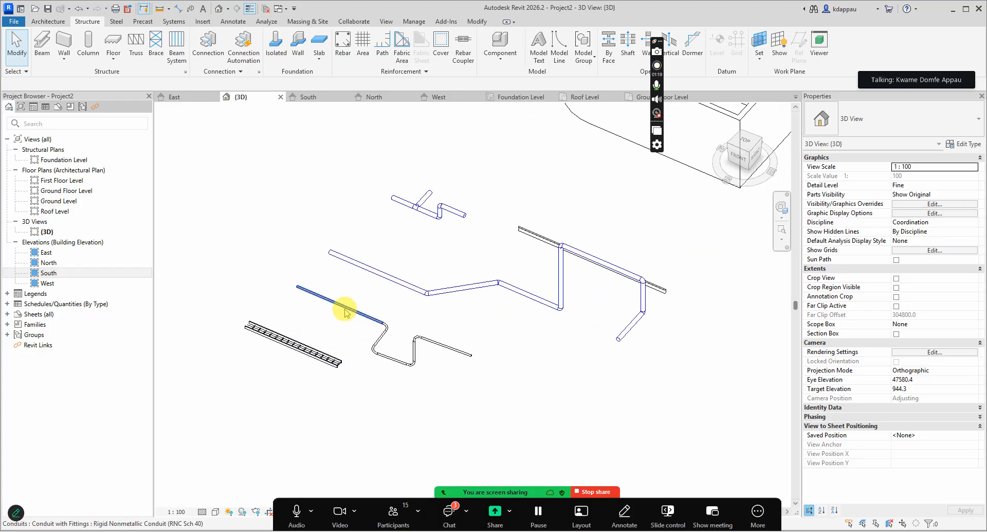
scroll(355, 323, "down", 3)
scroll(362, 306, "up", 2)
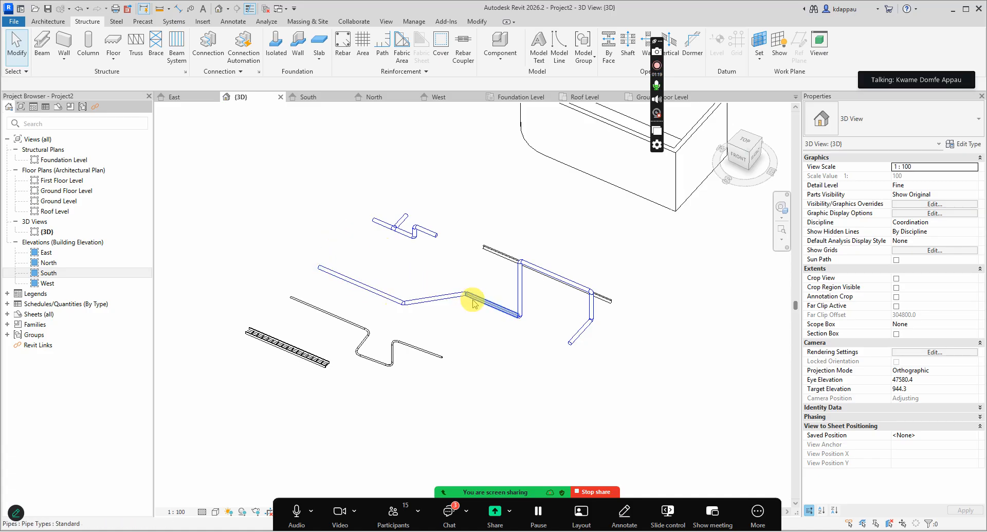
scroll(383, 249, "down", 2)
scroll(340, 253, "up", 2)
scroll(389, 297, "up", 3)
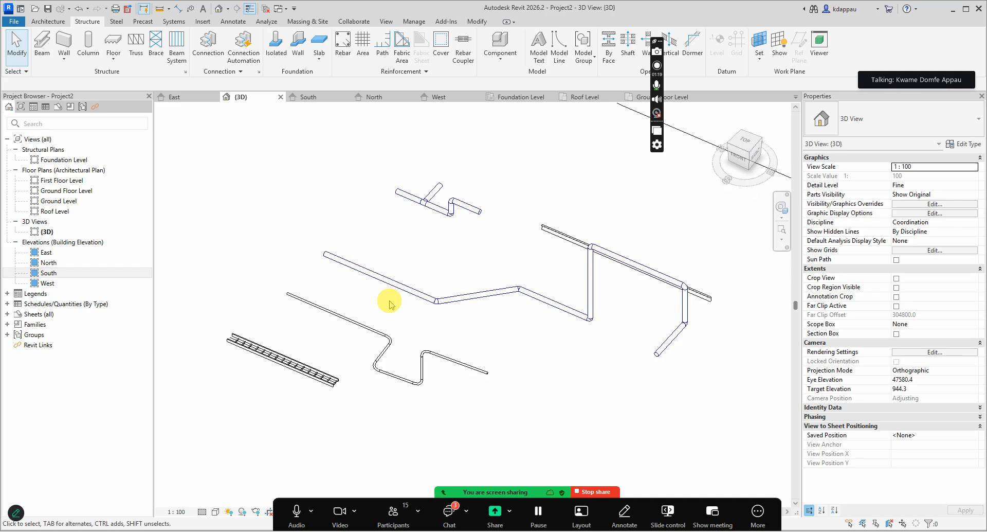
scroll(443, 288, "up", 3)
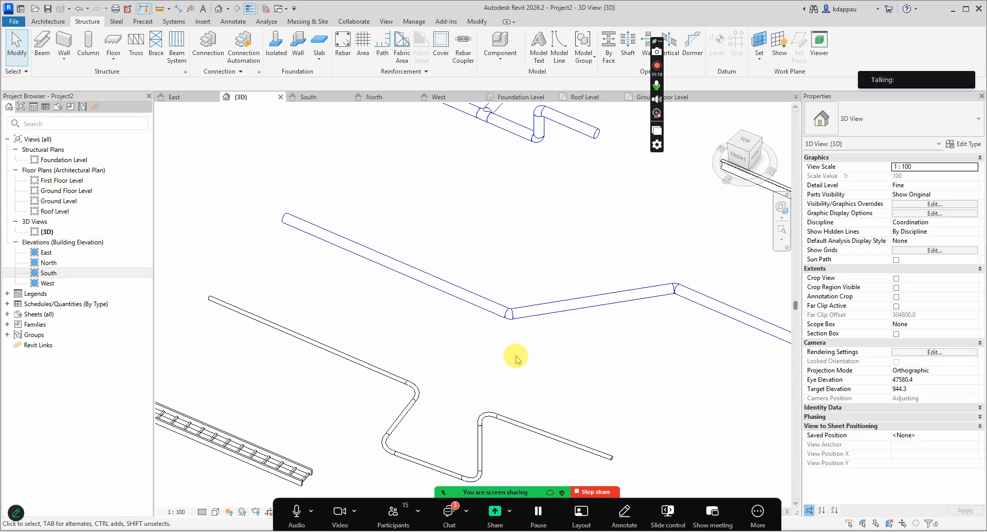
scroll(430, 327, "down", 2)
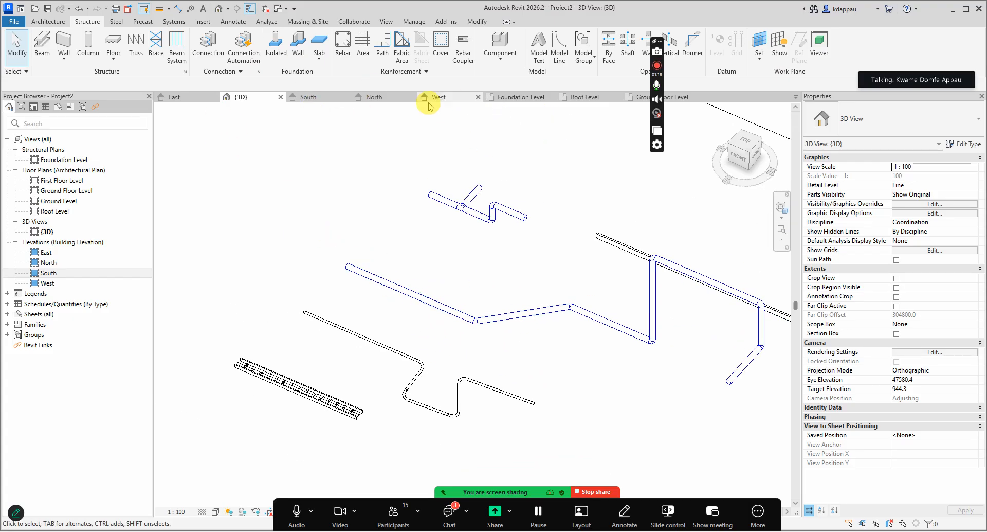
Inspect the elbow fitting at the first bend of the long pipe run.
left_click(174, 23)
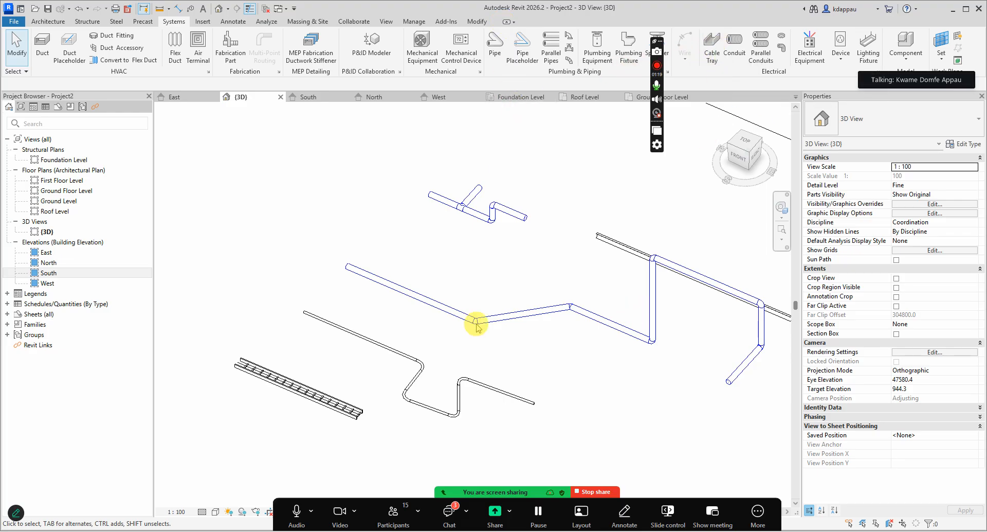
scroll(473, 334, "up", 5)
left_click_drag(427, 243, 579, 379)
left_click_drag(427, 235, 550, 394)
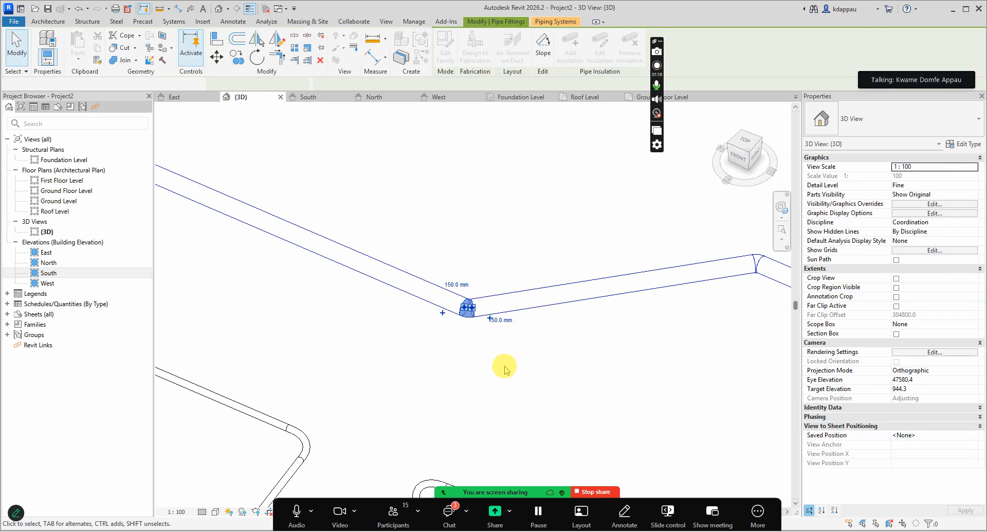
left_click(370, 324)
scroll(441, 324, "down", 3)
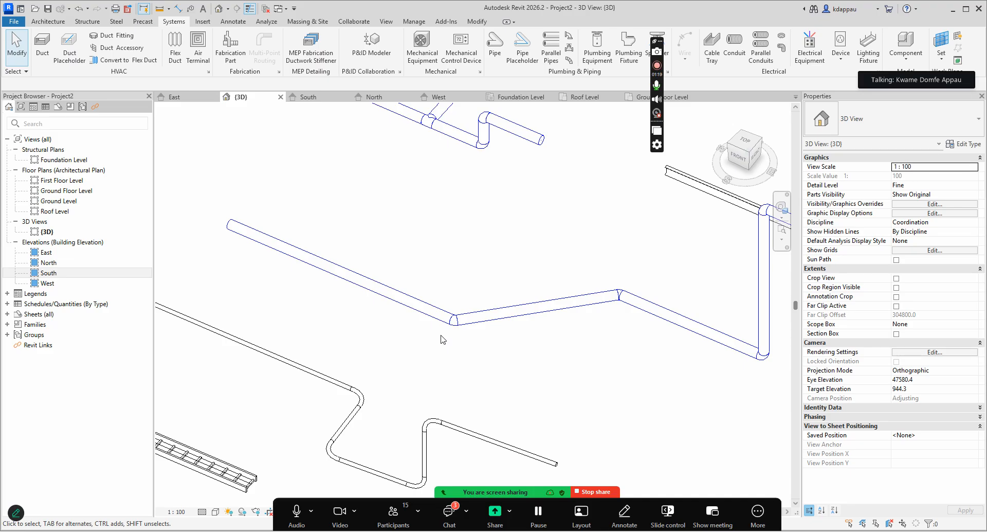
scroll(445, 334, "down", 3)
scroll(443, 293, "up", 3)
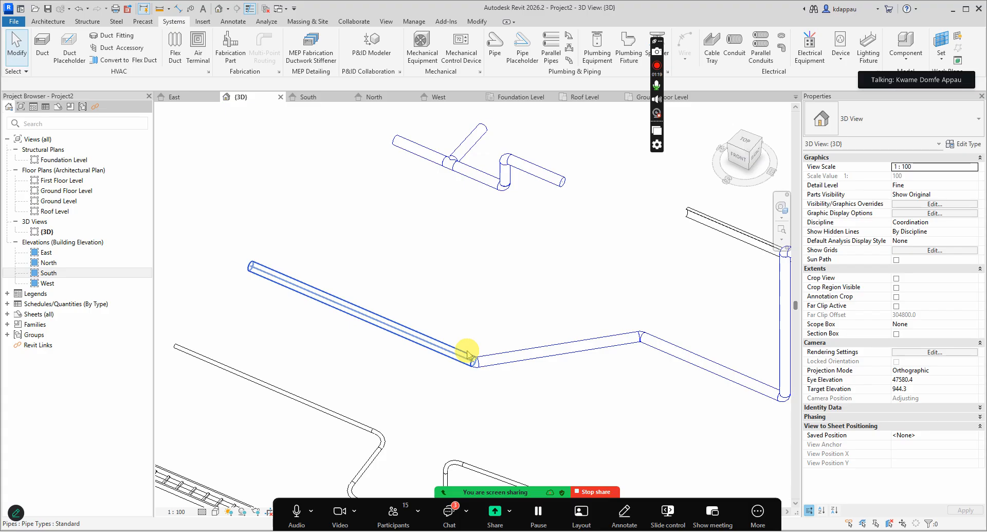
left_click_drag(444, 290, 566, 433)
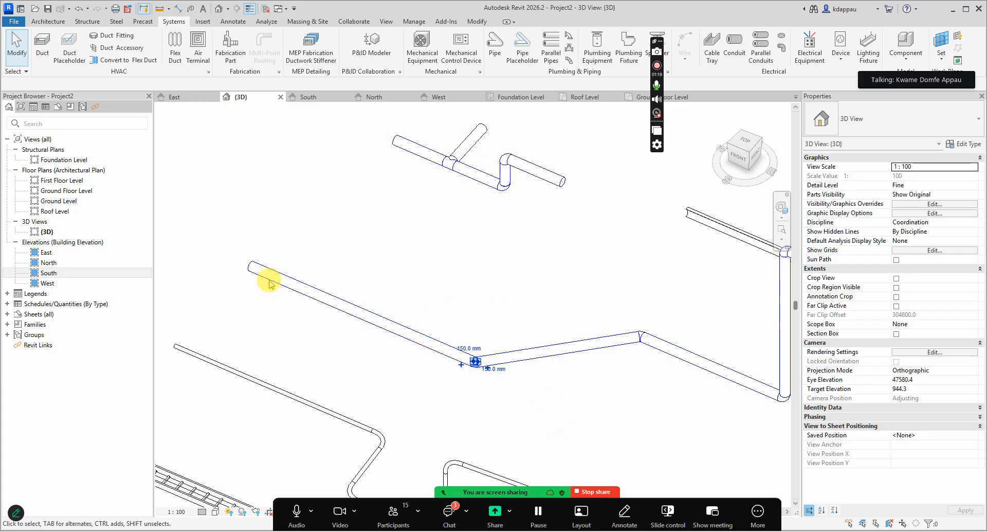
scroll(269, 280, "down", 4)
left_click(329, 259)
scroll(429, 218, "up", 1)
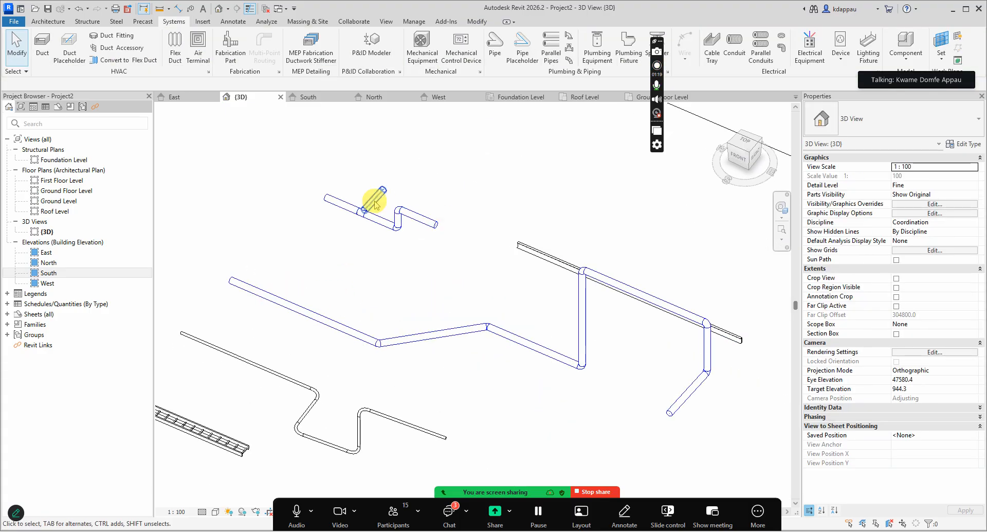
Create a similar pipe with a 50 mm diameter, extending about 820 mm straight from the free end of the 150 mm pipe beside the tee.
scroll(330, 209, "up", 3)
scroll(326, 362, "down", 4)
scroll(351, 360, "up", 2)
scroll(483, 195, "up", 5)
left_click(538, 344)
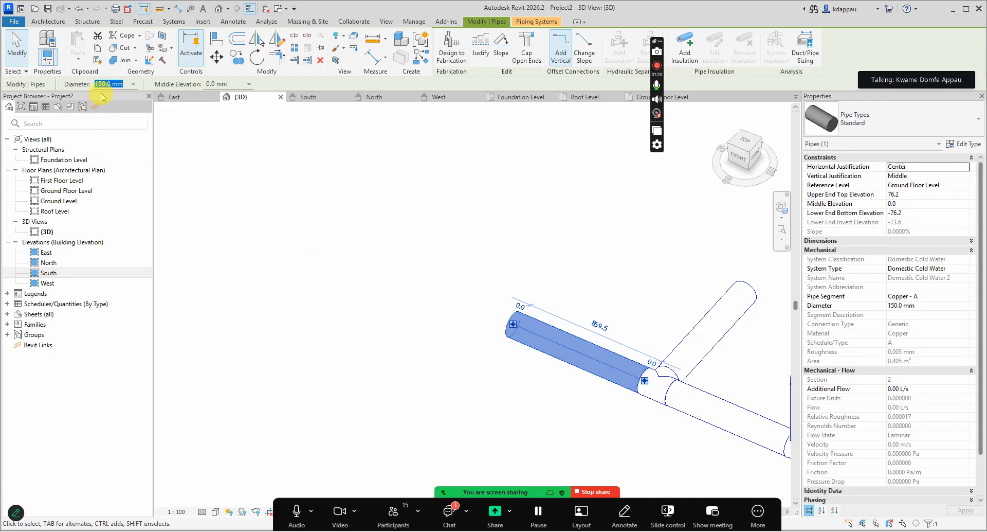
right_click(361, 252)
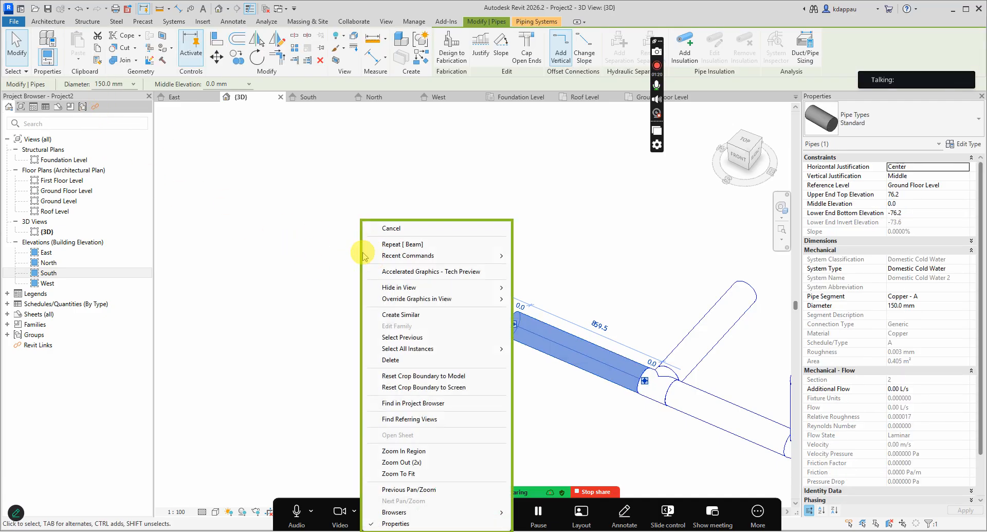
left_click(401, 315)
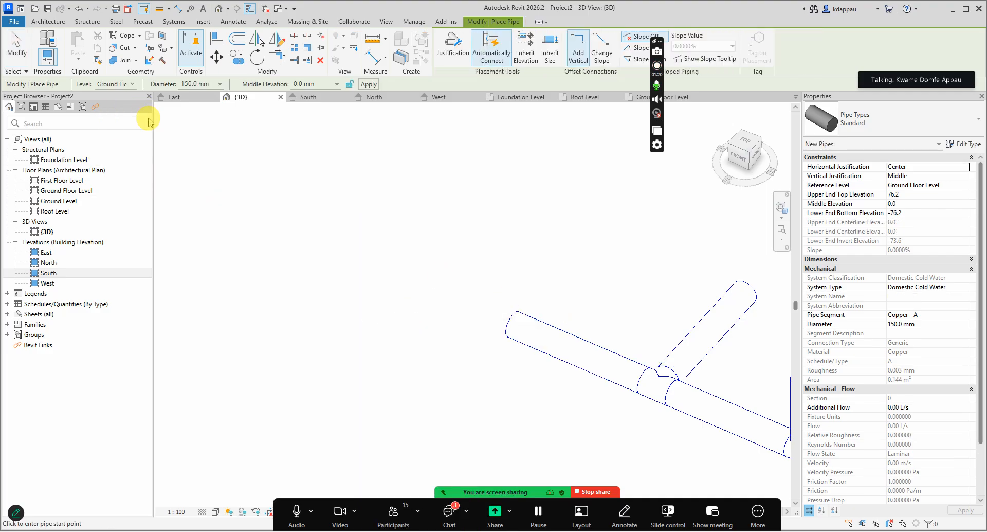
left_click(220, 85)
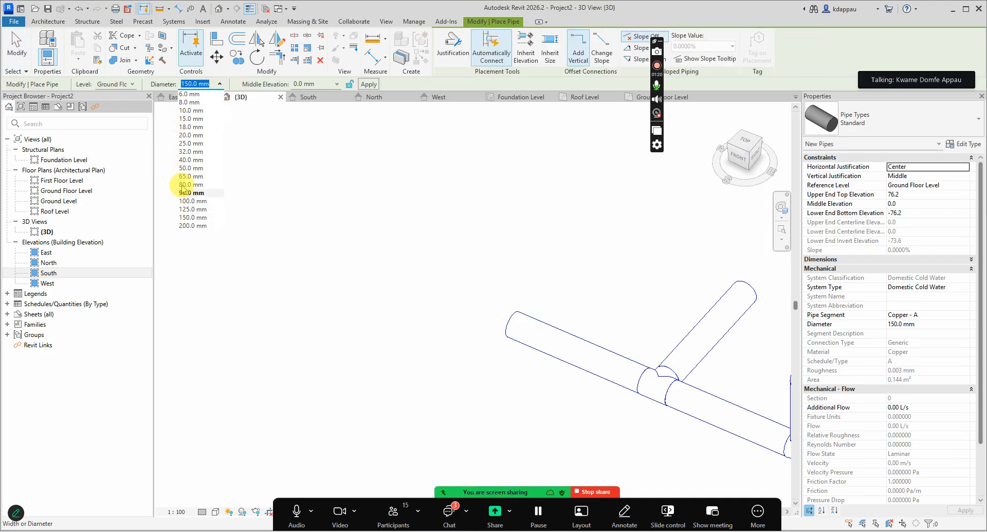
left_click(190, 167)
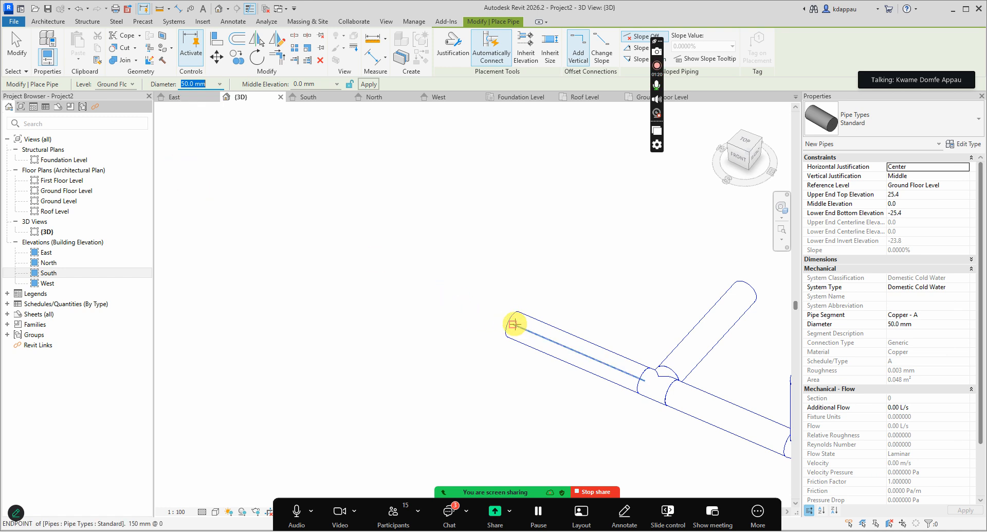
left_click(513, 324)
left_click(391, 268)
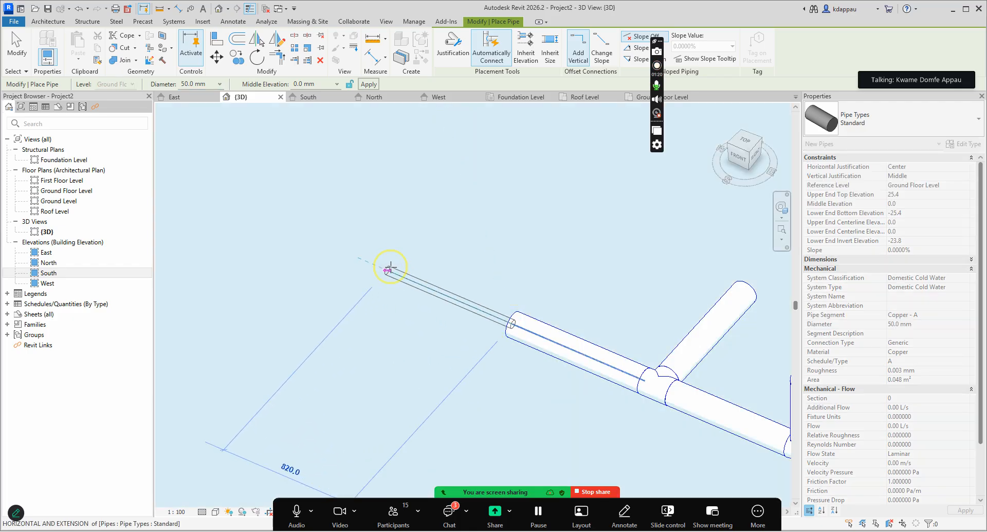
right_click(416, 172)
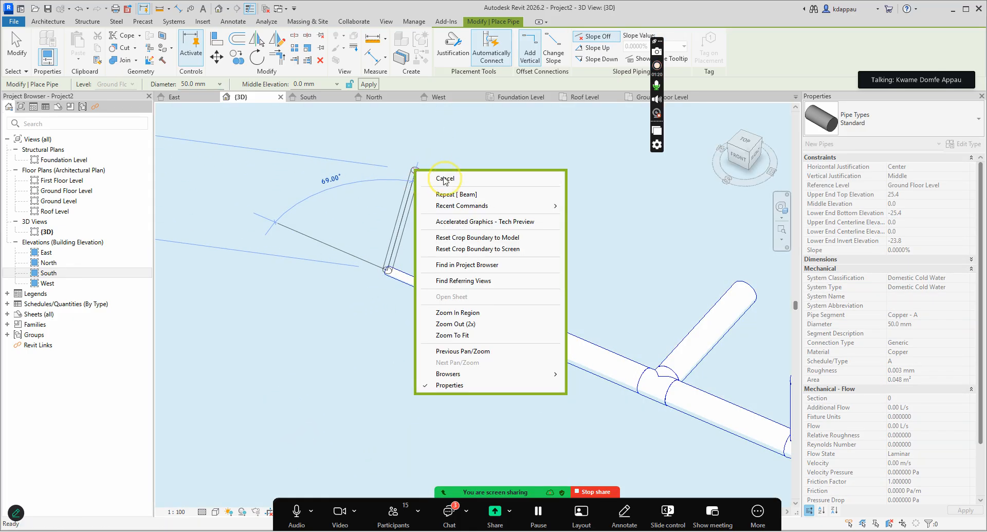
left_click(444, 178)
right_click(417, 173)
left_click(445, 178)
Examine the joint between the 50 mm and 150 mm pipes from the front-left corner orientation.
left_click(723, 164)
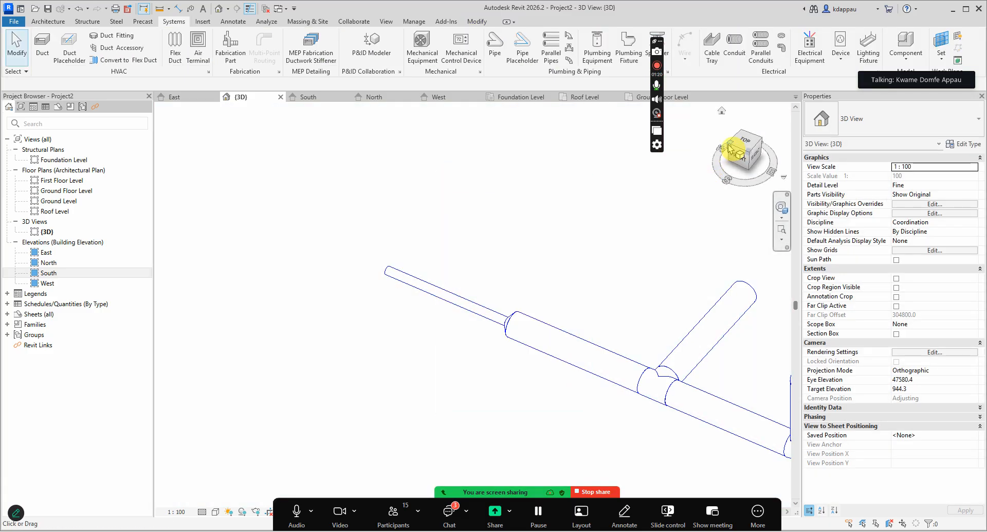
scroll(418, 330, "up", 10)
scroll(633, 274, "up", 5)
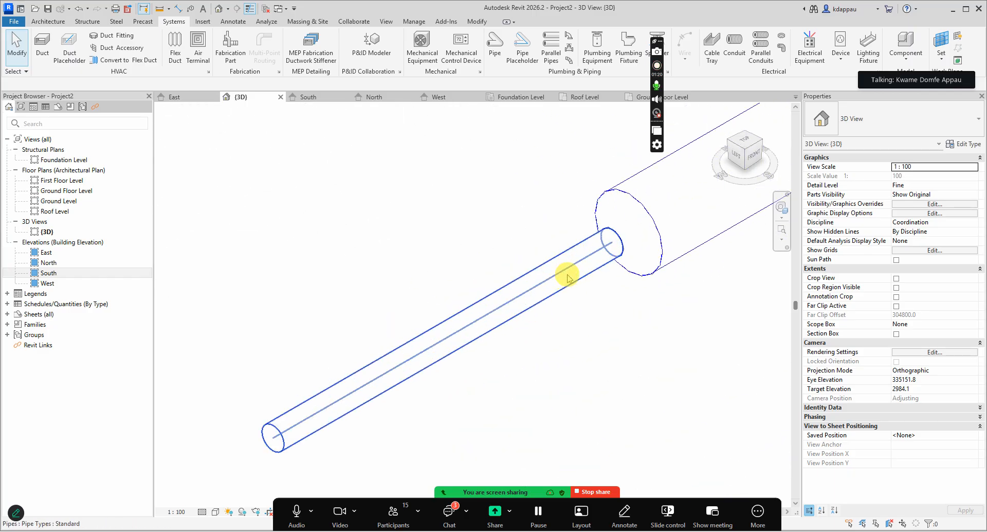
right_click(466, 214)
left_click(486, 225)
scroll(460, 266, "down", 3)
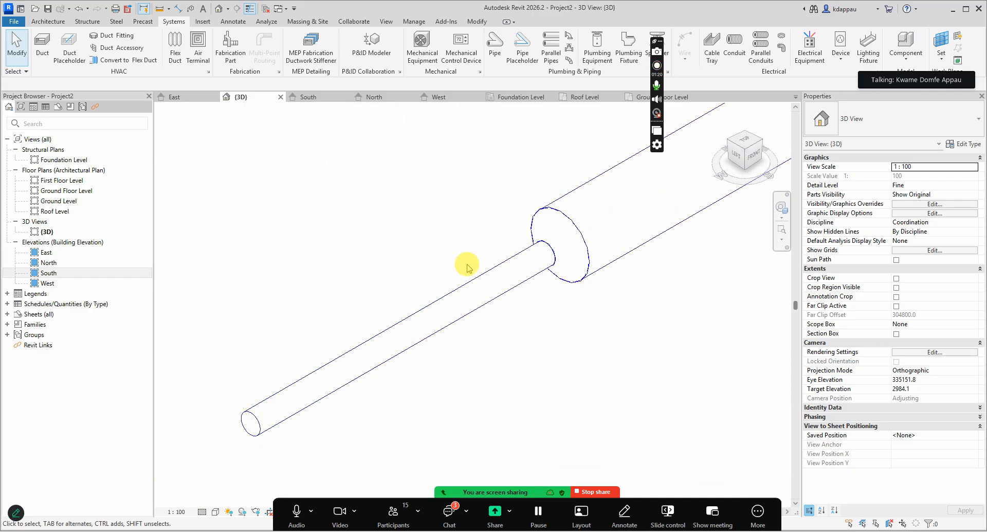
scroll(477, 342, "down", 4)
scroll(477, 344, "up", 5)
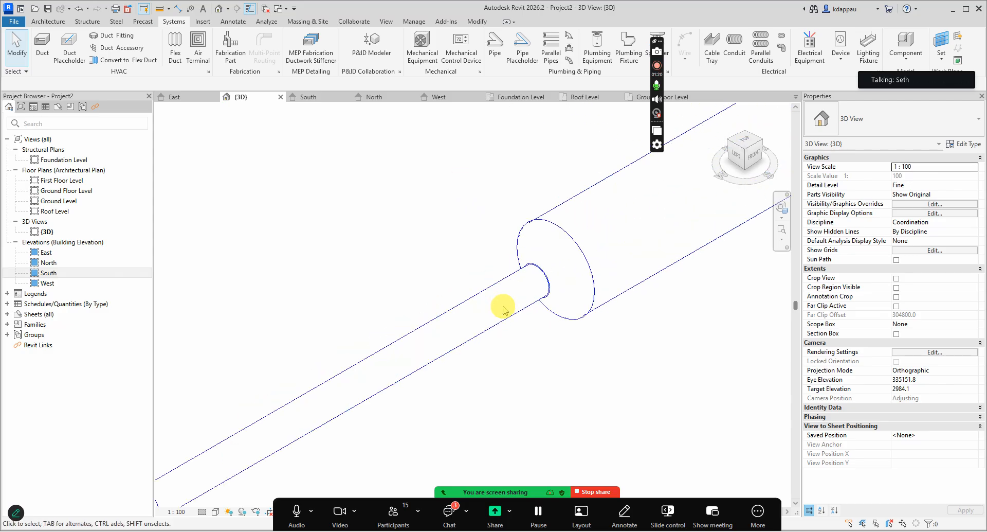
scroll(553, 313, "down", 4)
scroll(486, 309, "down", 3)
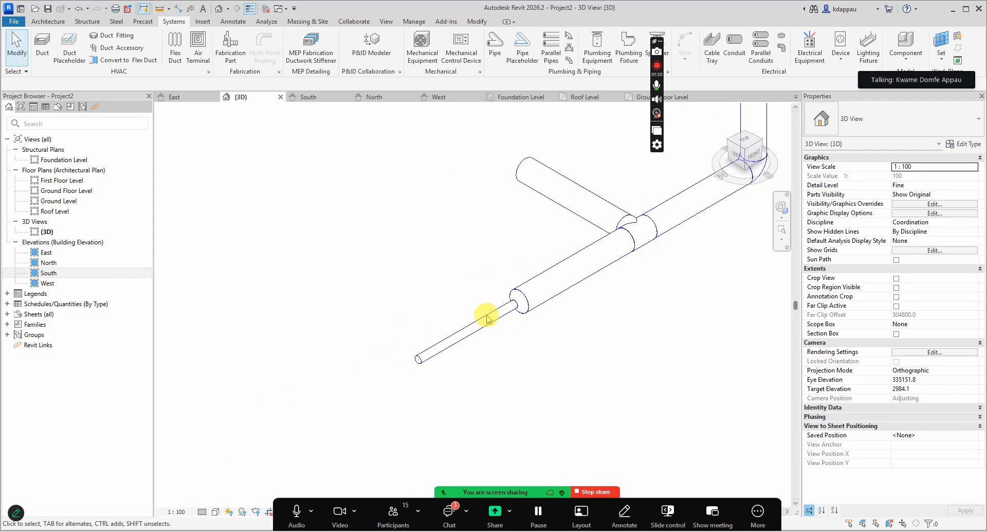
Create a similar 50 mm pipe running perpendicular from the free end of the 50 mm extension.
left_click(479, 325)
right_click(388, 218)
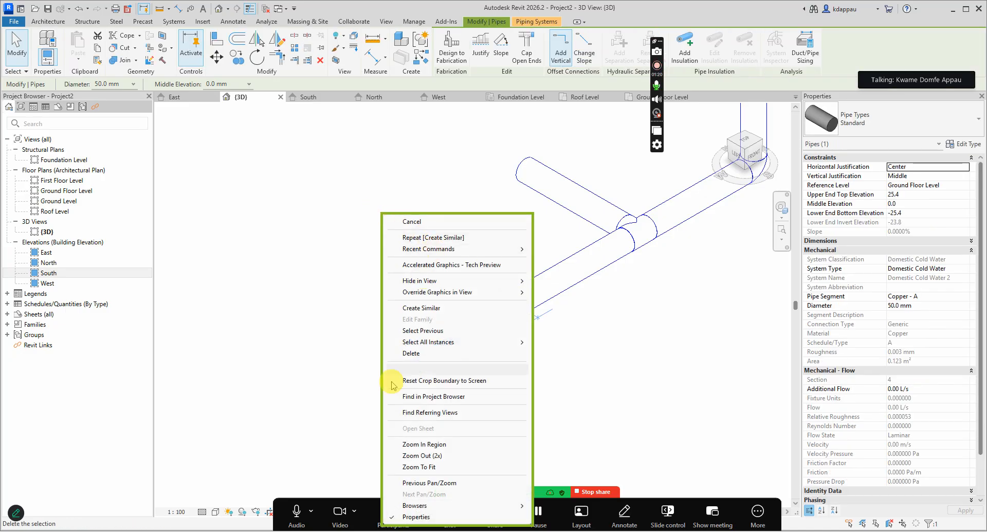
left_click(418, 310)
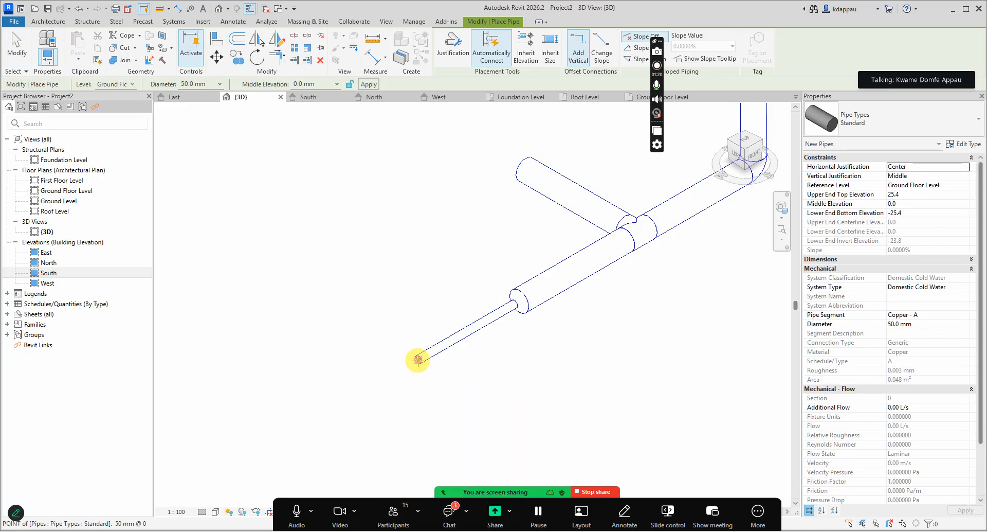
left_click(420, 358)
right_click(386, 225)
left_click(414, 230)
right_click(386, 216)
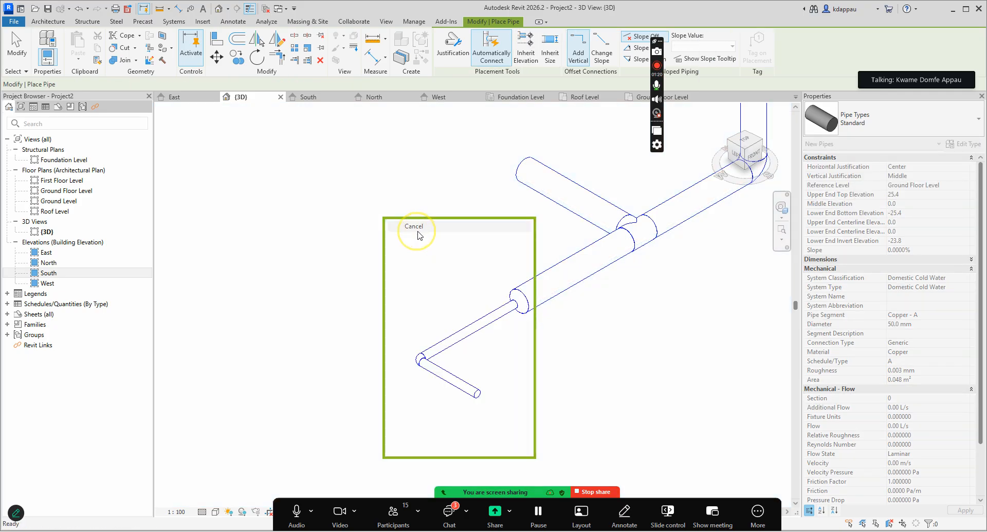
left_click(417, 228)
scroll(356, 388, "up", 2)
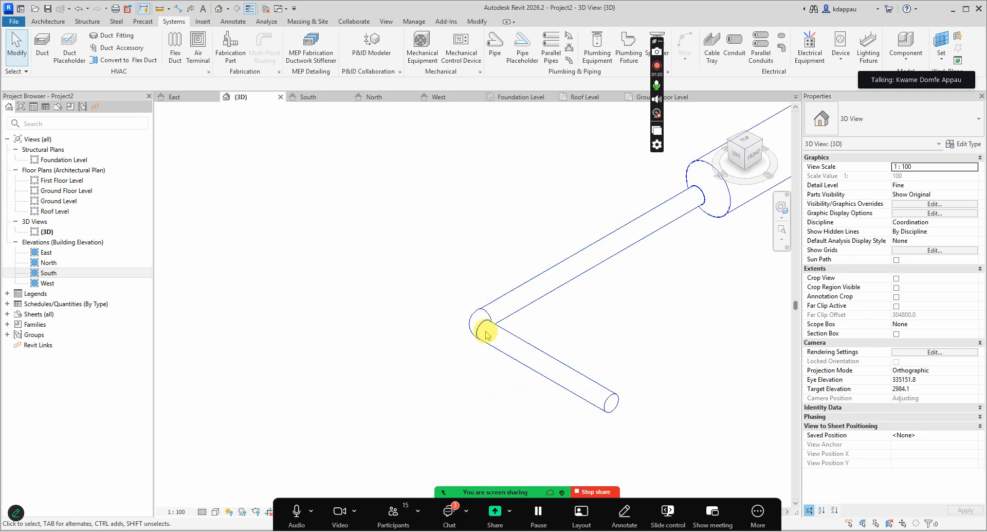
Try a tee opening opposite the perpendicular pipe in place of the elbow between the 50 mm pipes, and restore the elbow.
left_click(468, 324)
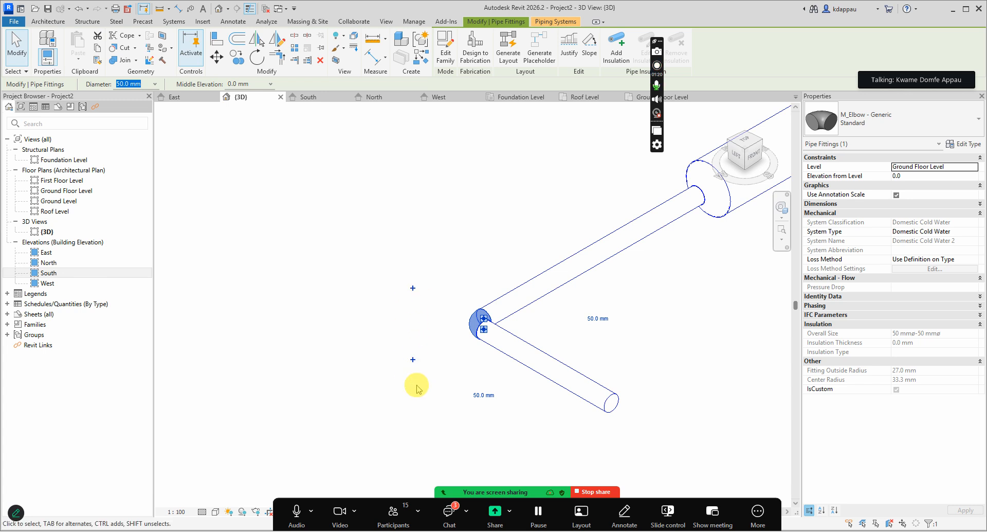
left_click(412, 290)
scroll(465, 308, "up", 2)
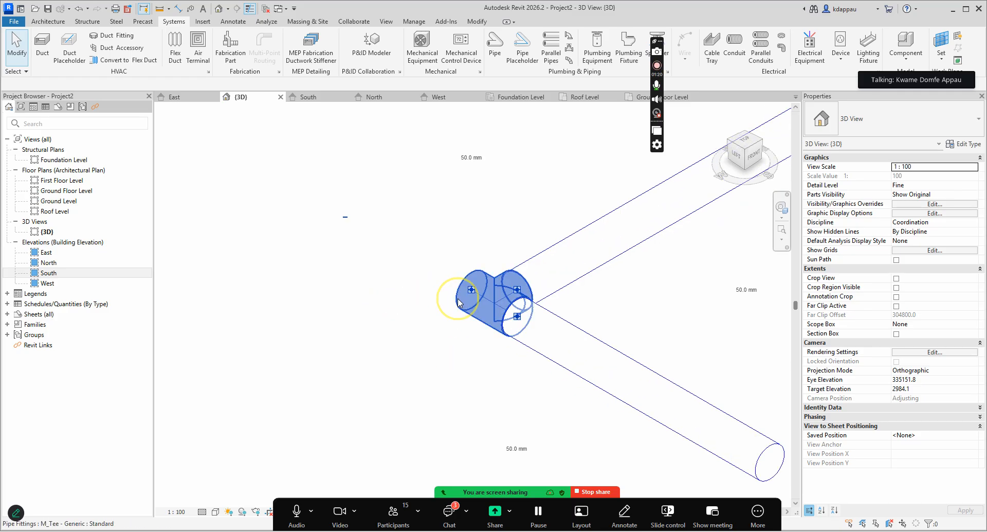
left_click(459, 303)
scroll(391, 257, "down", 2)
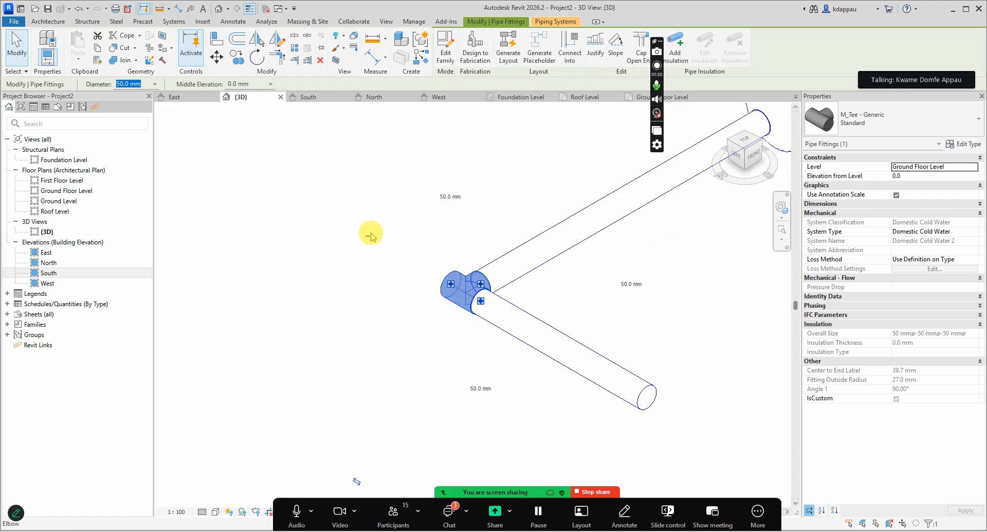
left_click(369, 236)
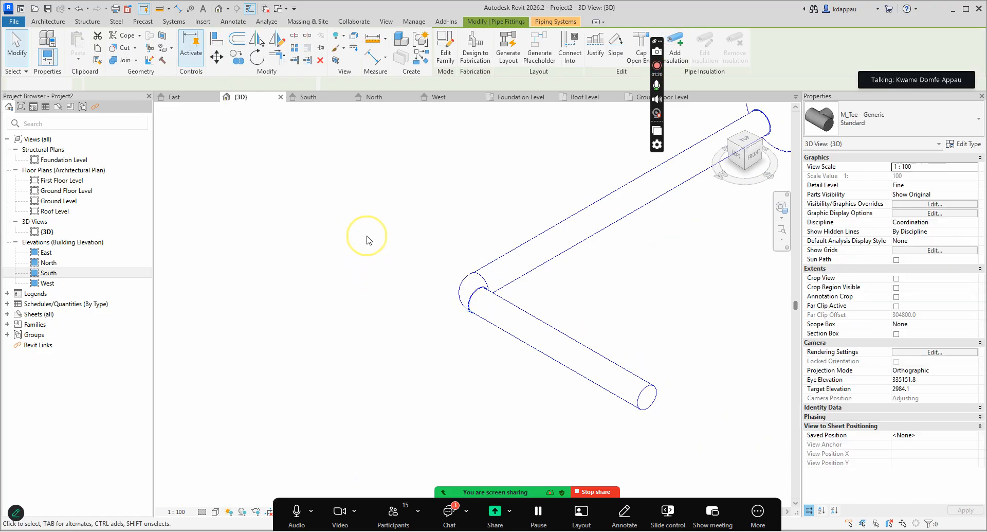
Convert the elbow into a tee opening in line with the 50 mm extension, and draw a 50 mm pipe straight from its open end.
left_click(459, 288)
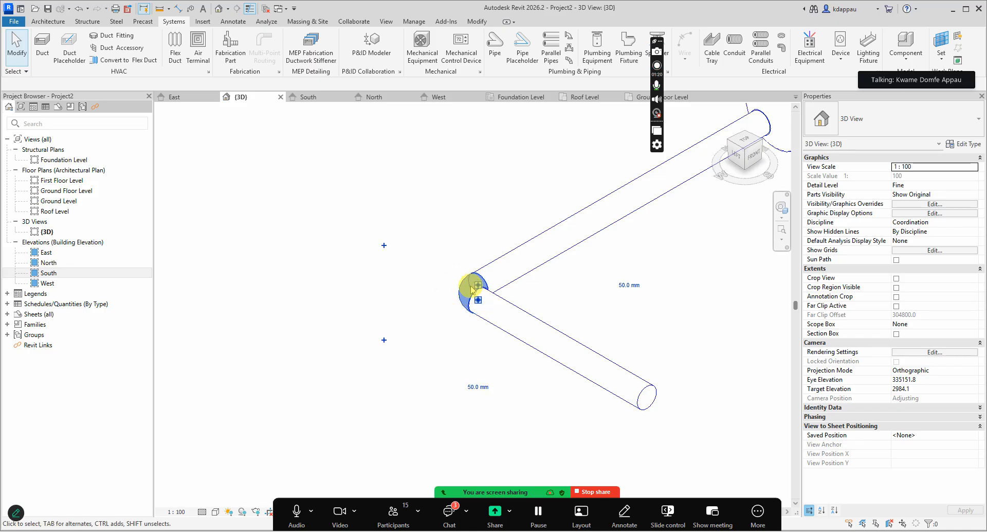
left_click(383, 340)
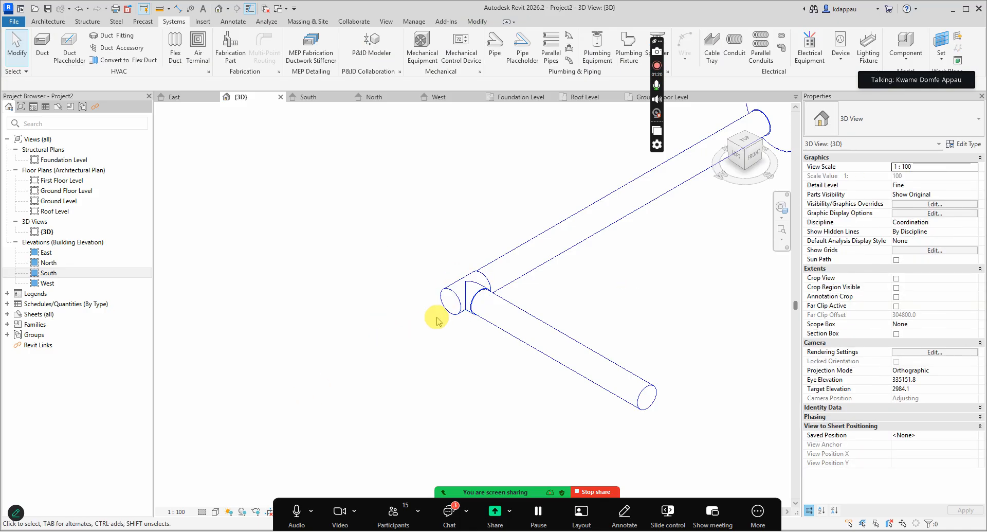
left_click(448, 297)
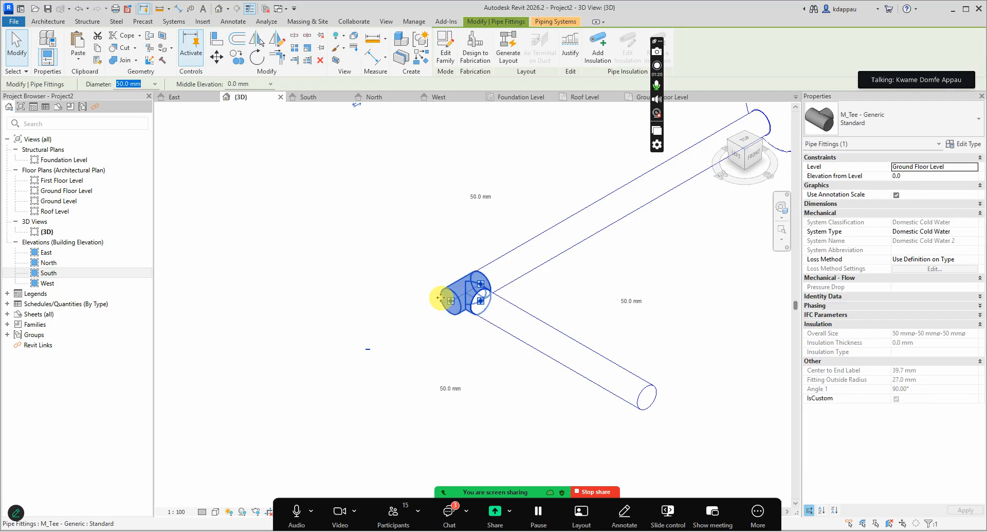
right_click(454, 302)
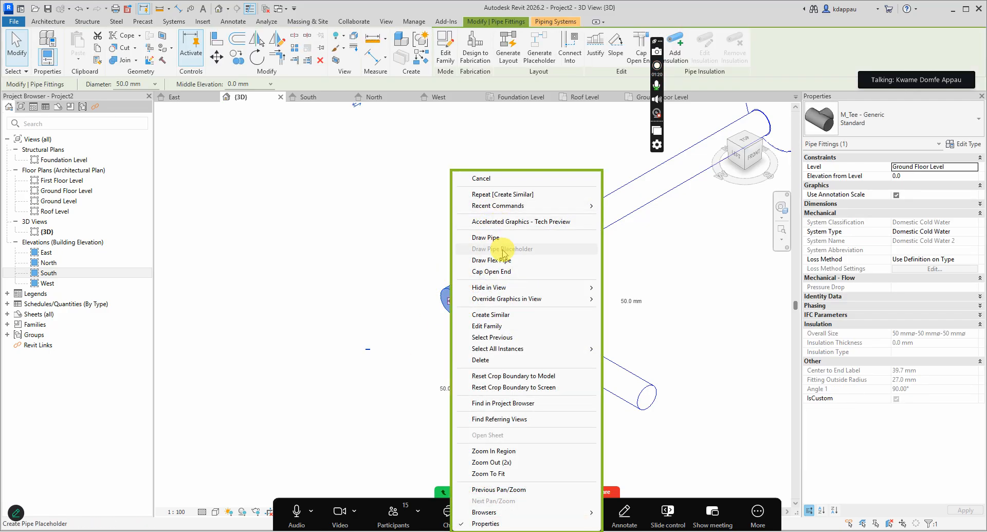
left_click(431, 323)
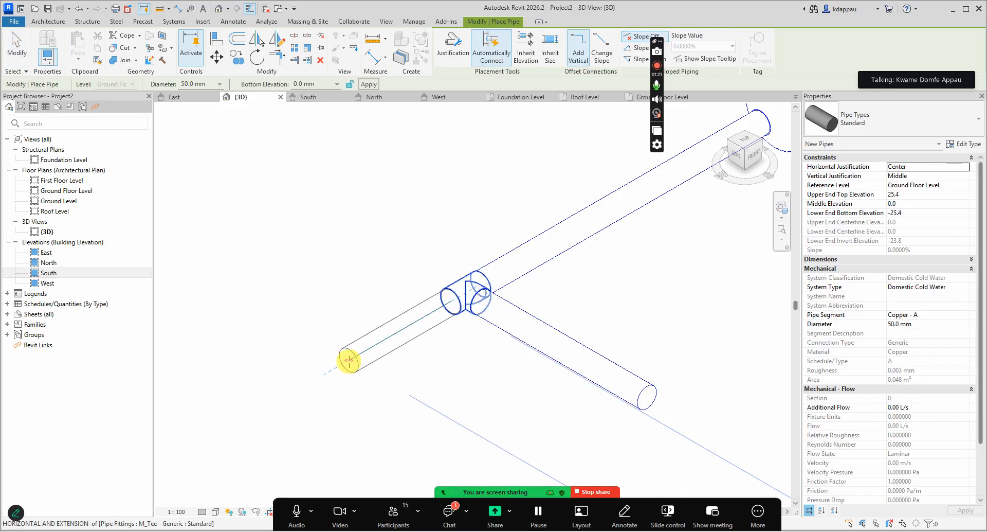
left_click(346, 358)
right_click(359, 224)
left_click(383, 227)
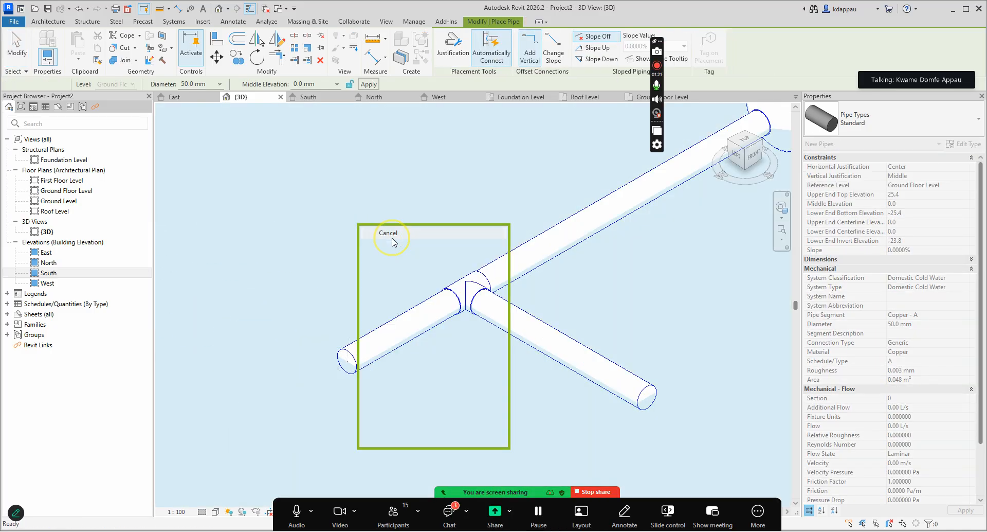
right_click(377, 217)
left_click(400, 228)
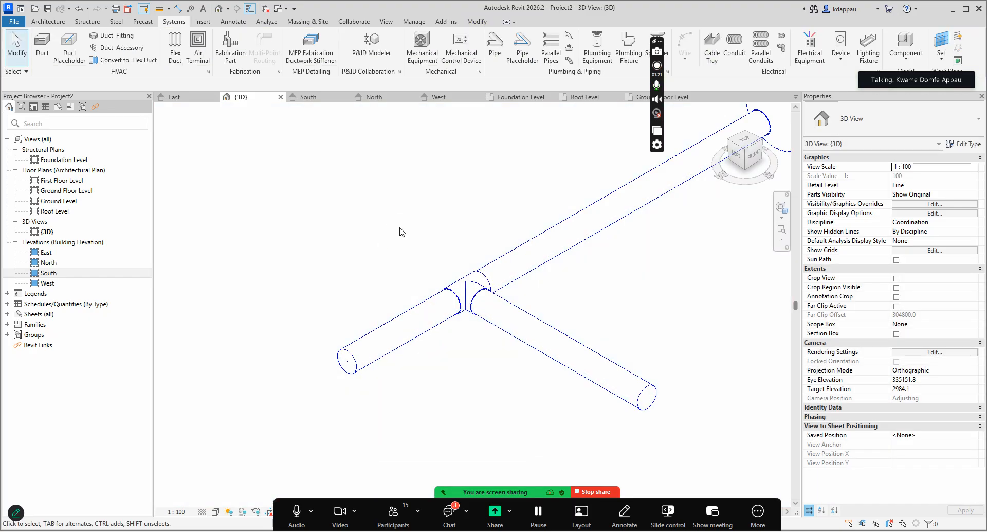
Examine the pipe runs, conduit, ladder cable tray and beam together with the building walls in the 3D view.
scroll(409, 322, "down", 5)
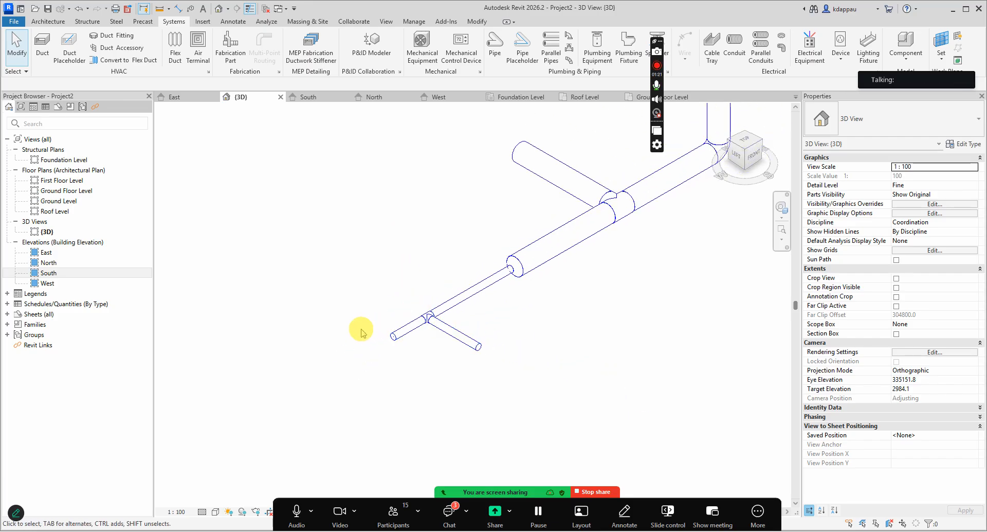
scroll(381, 332, "down", 3)
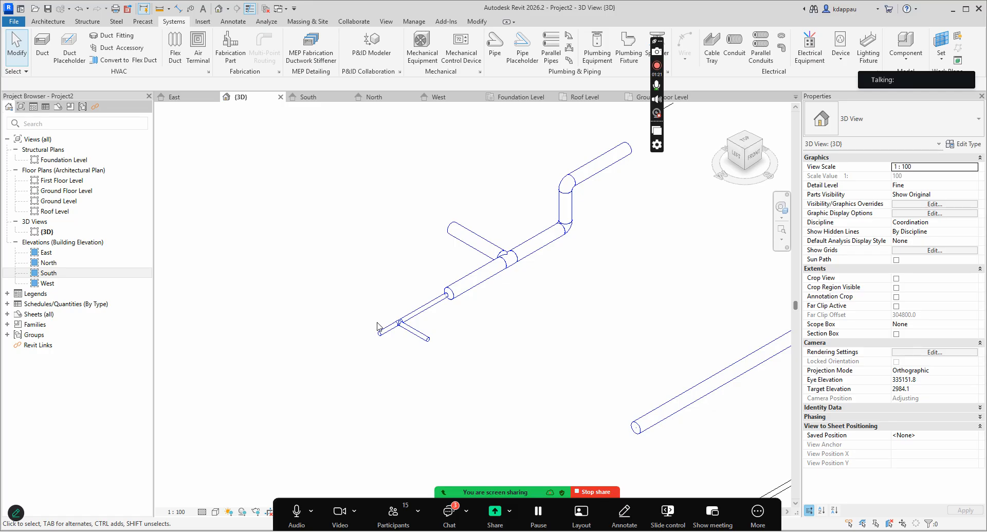
scroll(378, 327, "down", 3)
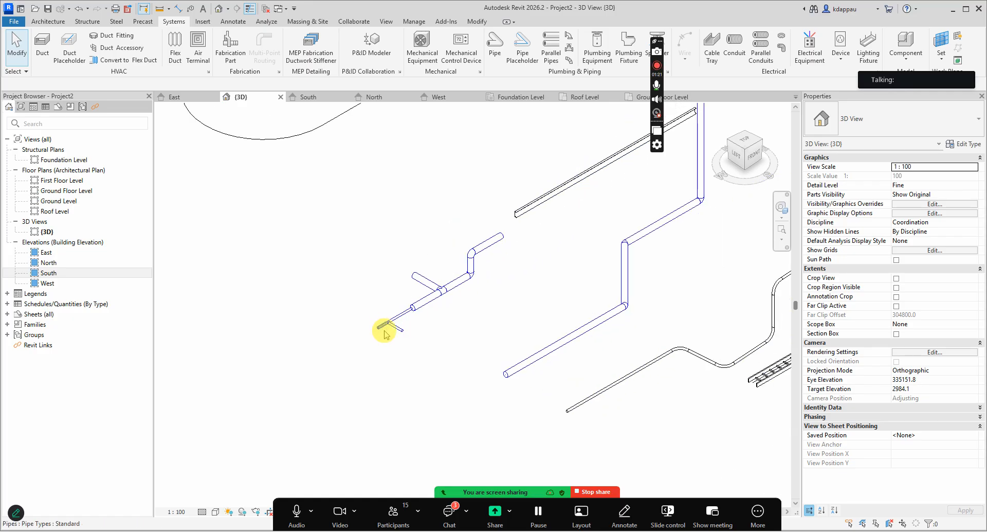
scroll(459, 321, "down", 2)
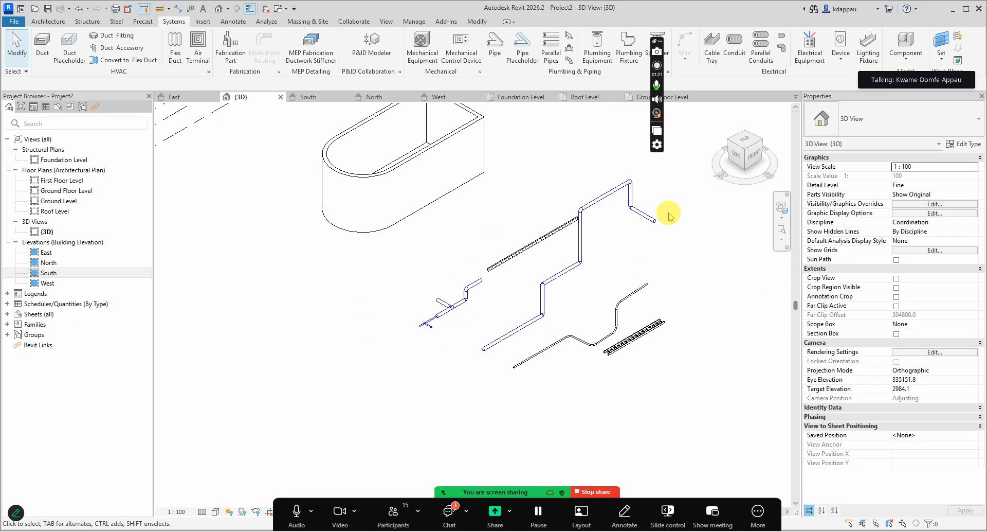
scroll(384, 397, "down", 4)
scroll(466, 367, "up", 5)
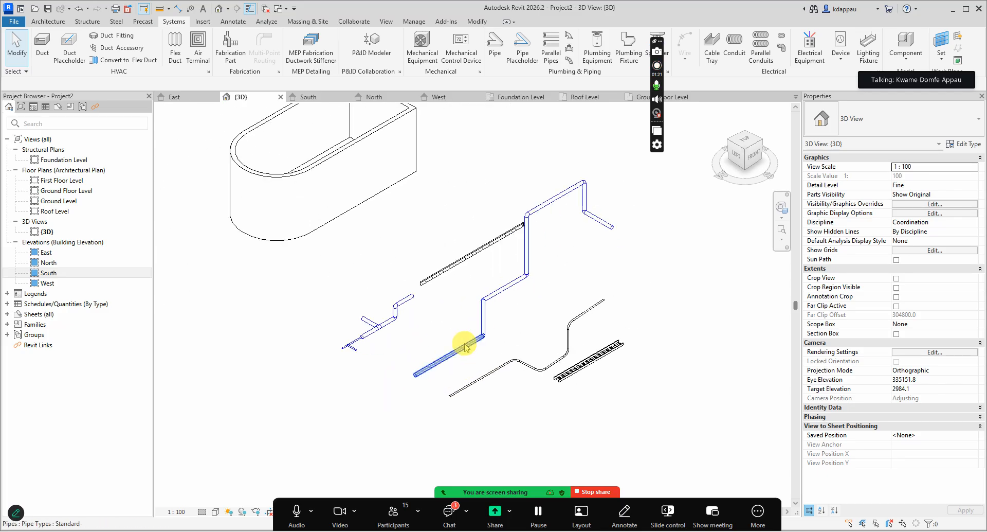
scroll(443, 353, "up", 2)
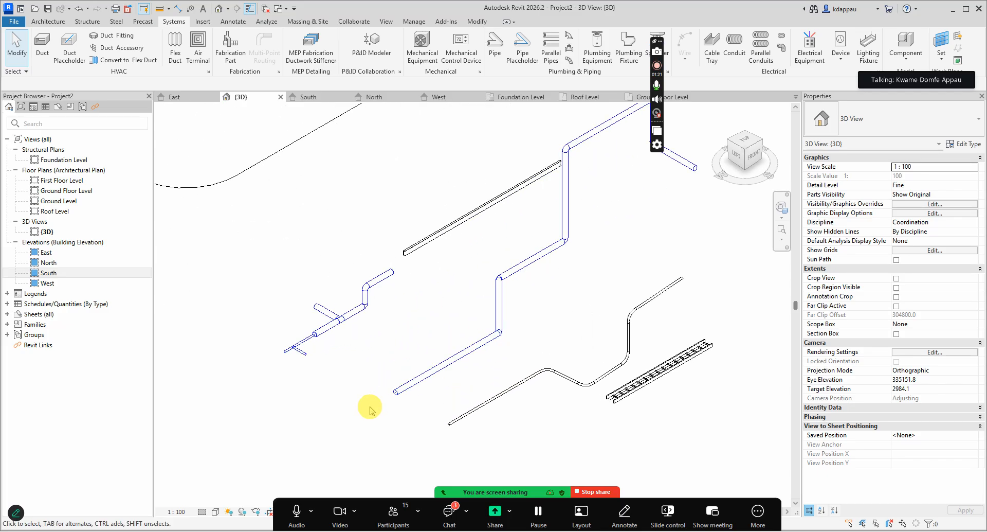
scroll(397, 390, "down", 3)
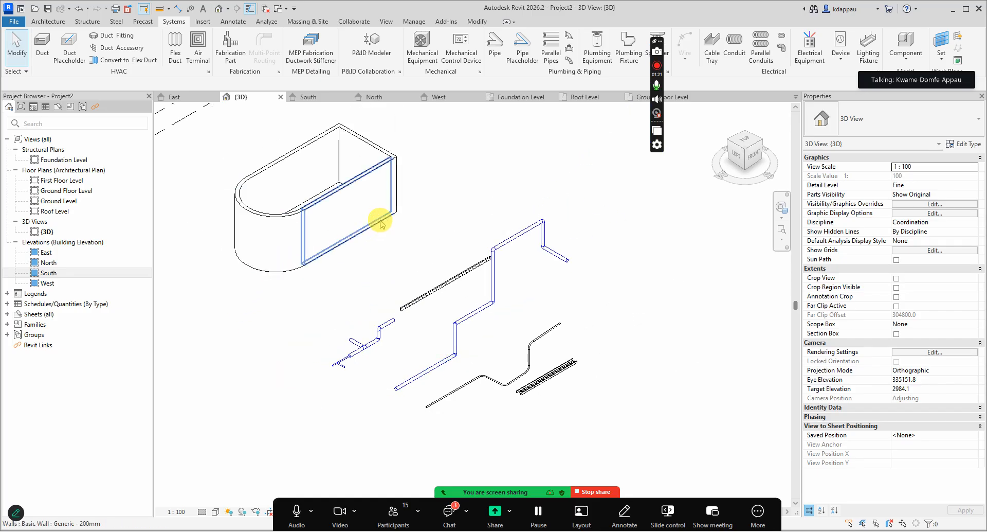
scroll(415, 405, "up", 2)
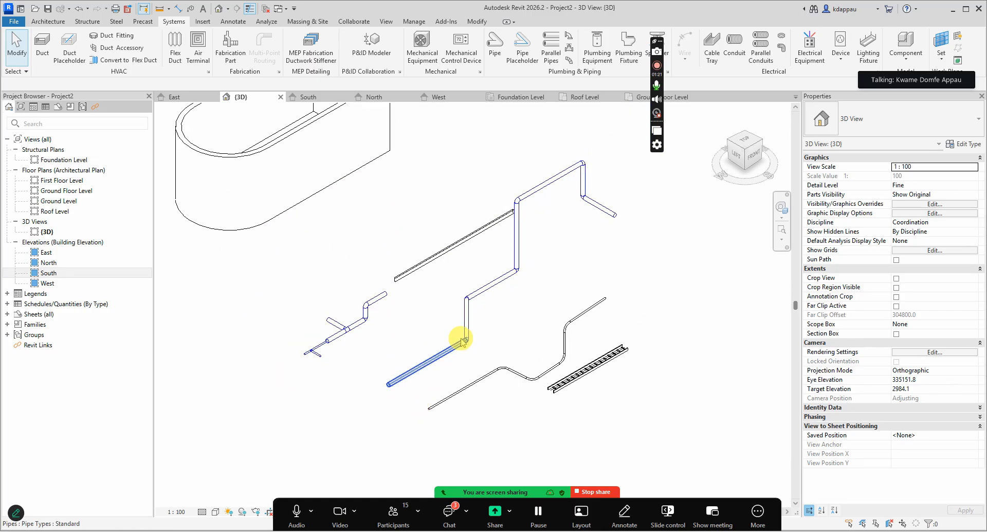
scroll(454, 393, "up", 2)
scroll(568, 360, "up", 2)
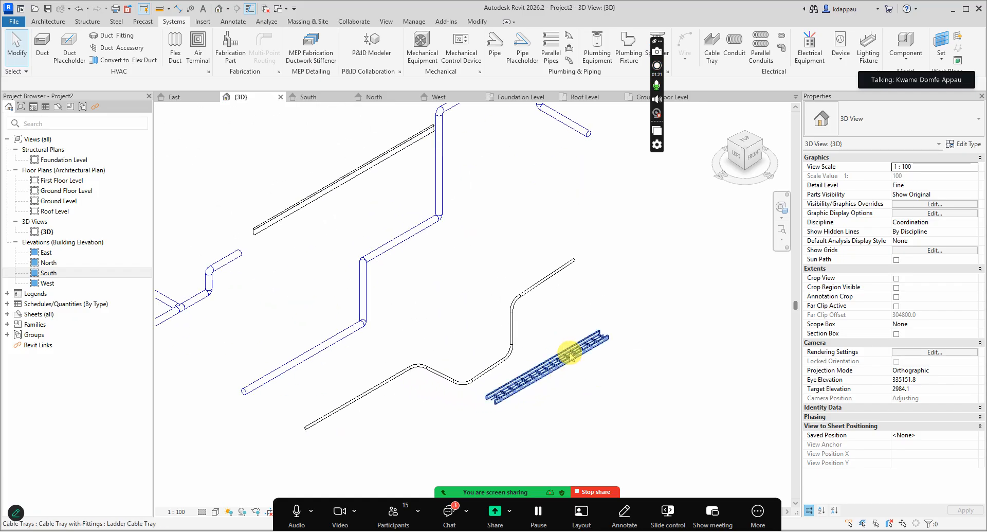
scroll(458, 403, "down", 2)
scroll(458, 236, "up", 1)
scroll(431, 288, "up", 1)
scroll(412, 268, "down", 1)
scroll(380, 242, "up", 1)
scroll(408, 243, "up", 1)
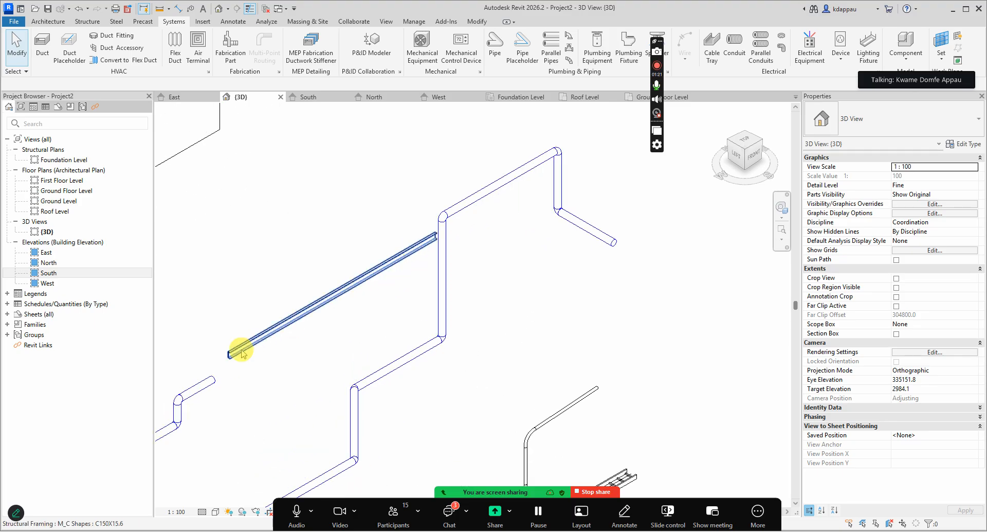
scroll(237, 346, "down", 1)
Inspect the constraints of the C150X15.6 beam and of the conduit's upper end segment.
left_click(286, 321)
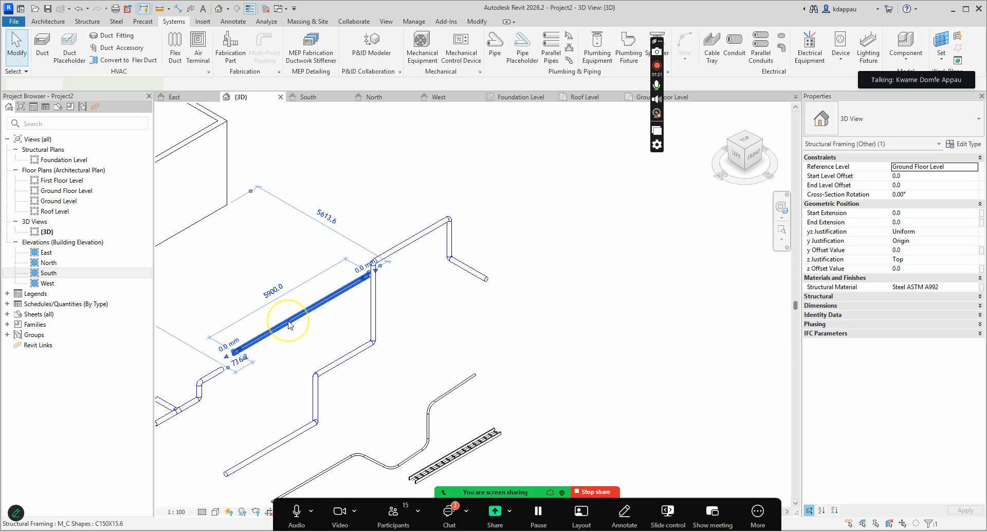
left_click(446, 382)
scroll(452, 408, "down", 1)
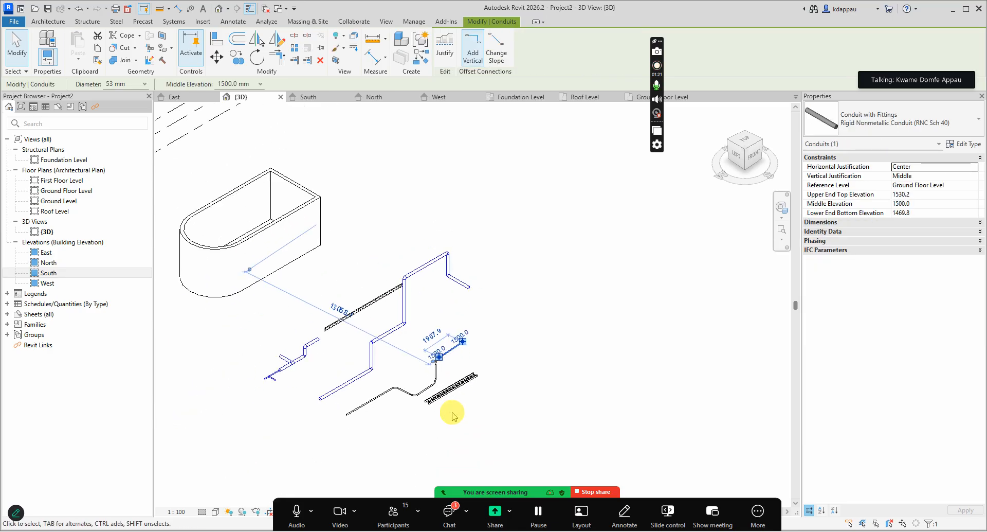
Set the ladder cable tray's length to 1200 mm.
scroll(455, 370, "up", 1)
left_click(455, 370)
scroll(459, 392, "up", 2)
left_click(390, 323)
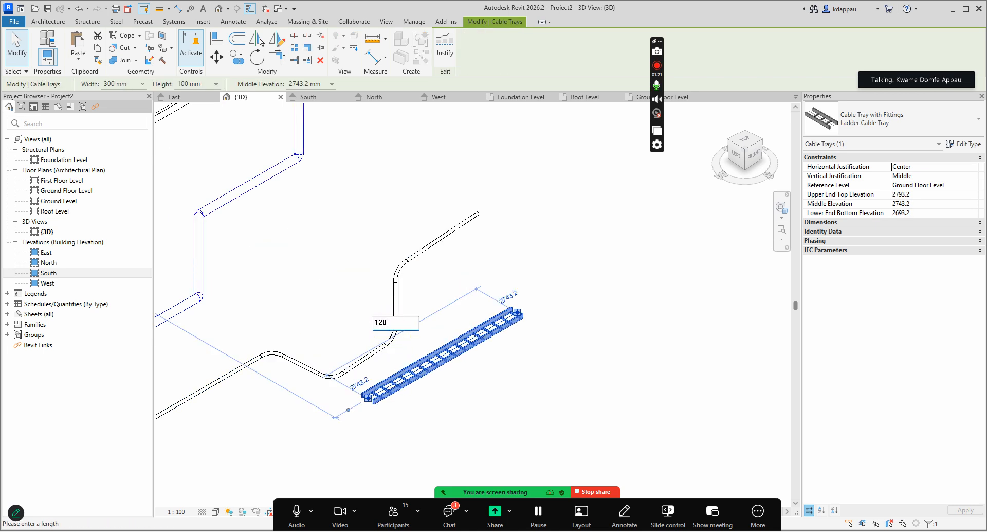
key("Return")
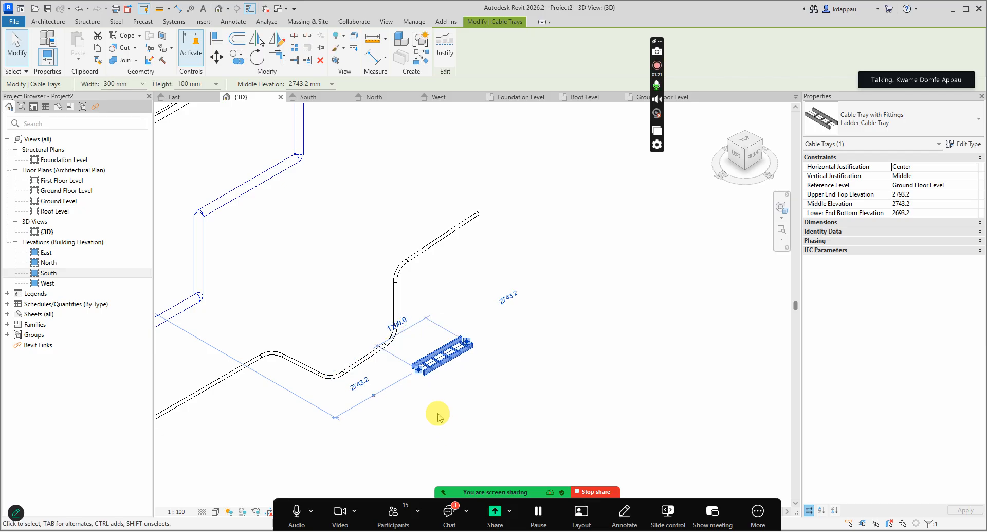
left_click(441, 413)
Review the shortened cable tray alongside the conduit, pipe runs and beam across the whole model.
scroll(412, 396, "up", 2)
scroll(538, 335, "down", 3)
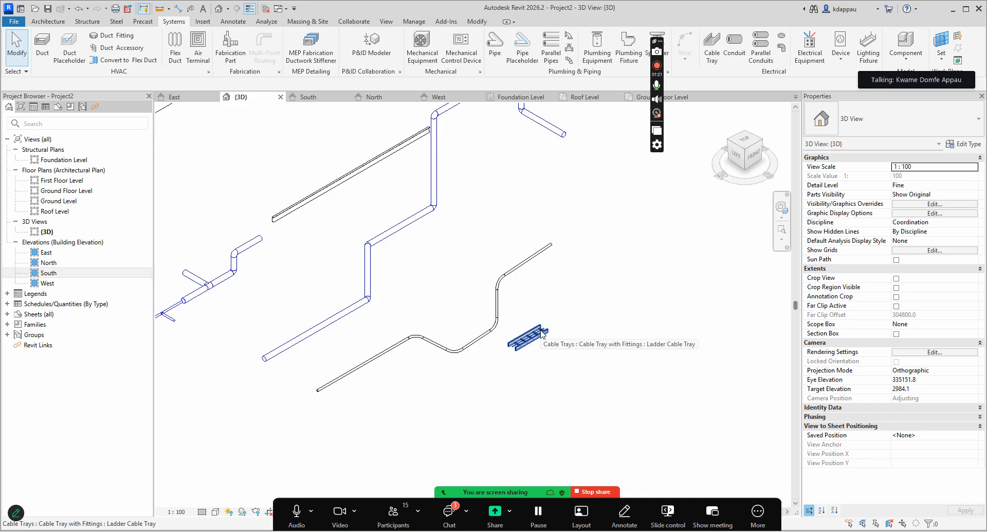
left_click(346, 385)
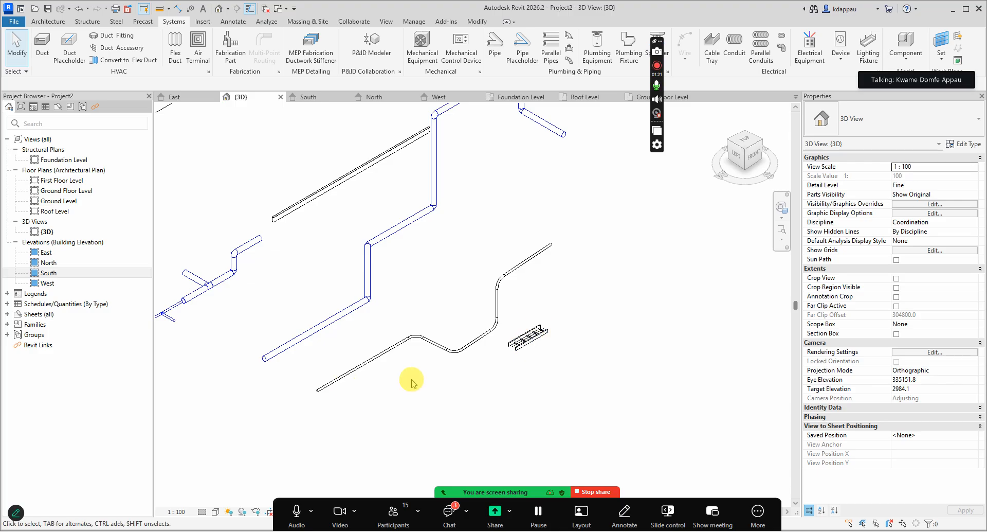
scroll(386, 388, "down", 2)
scroll(303, 181, "up", 3)
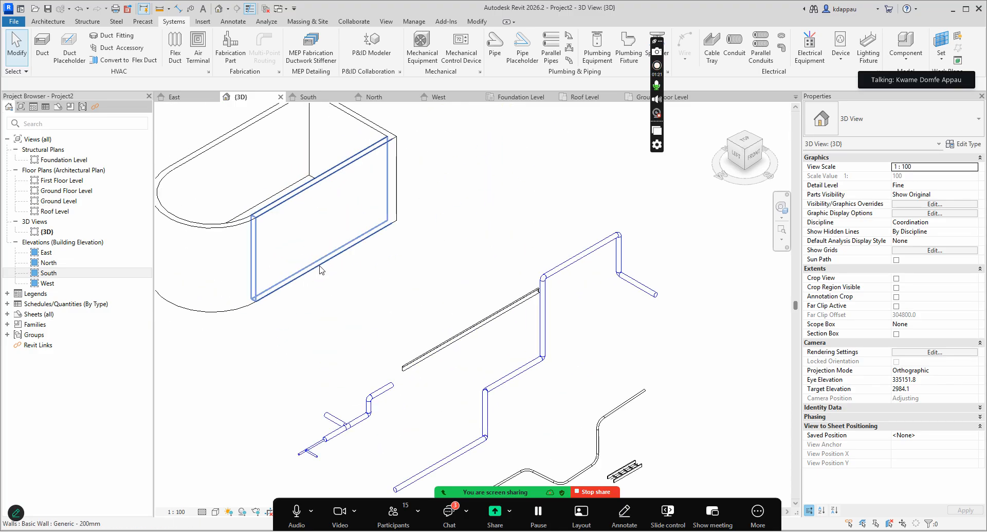
scroll(319, 269, "down", 3)
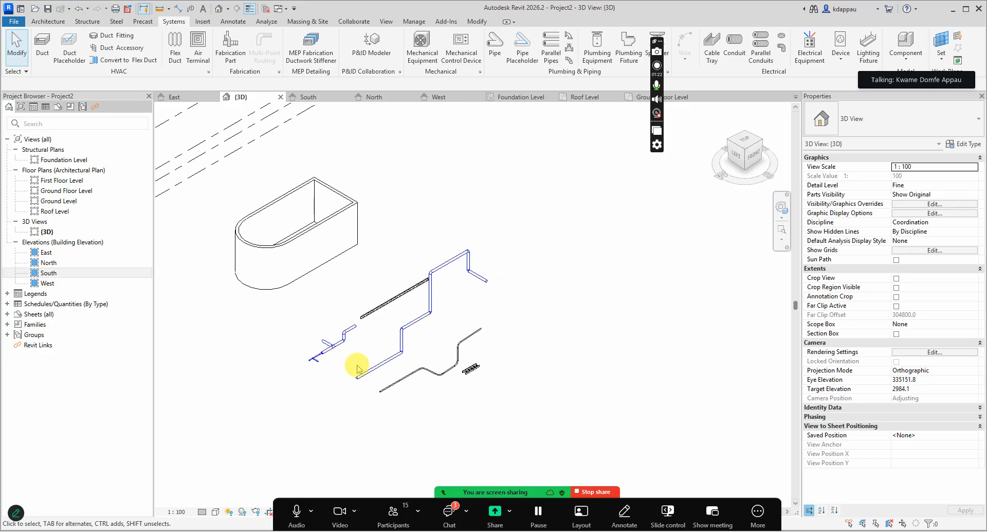
scroll(288, 354, "up", 2)
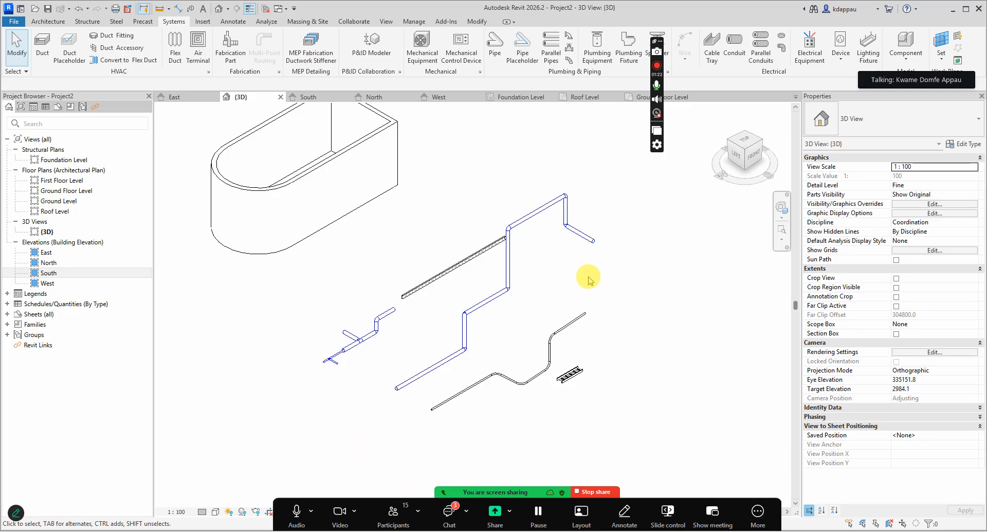
scroll(419, 297, "up", 2)
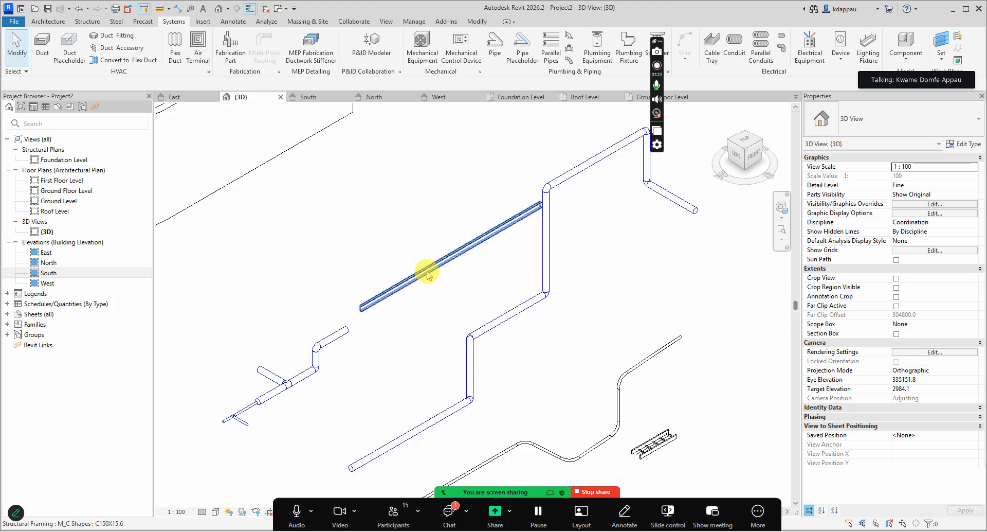
scroll(435, 322, "down", 3)
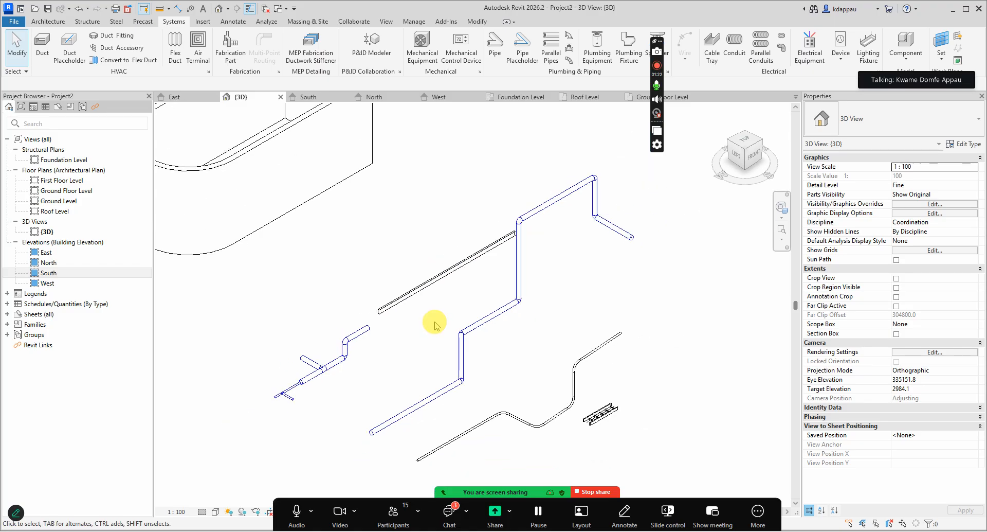
scroll(428, 297, "up", 3)
left_click(418, 250)
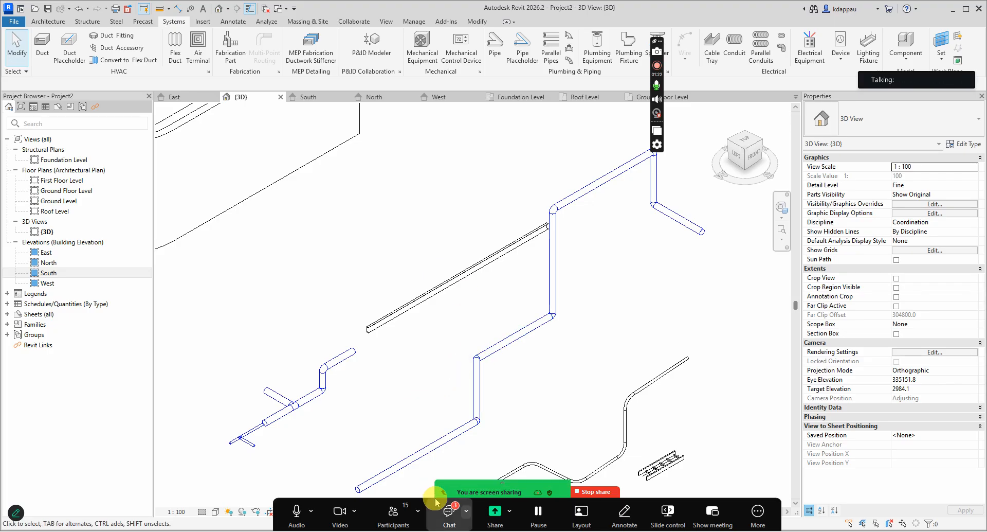
Open the Zoom meeting chat and enlarge its window downward to read the new messages.
left_click(447, 514)
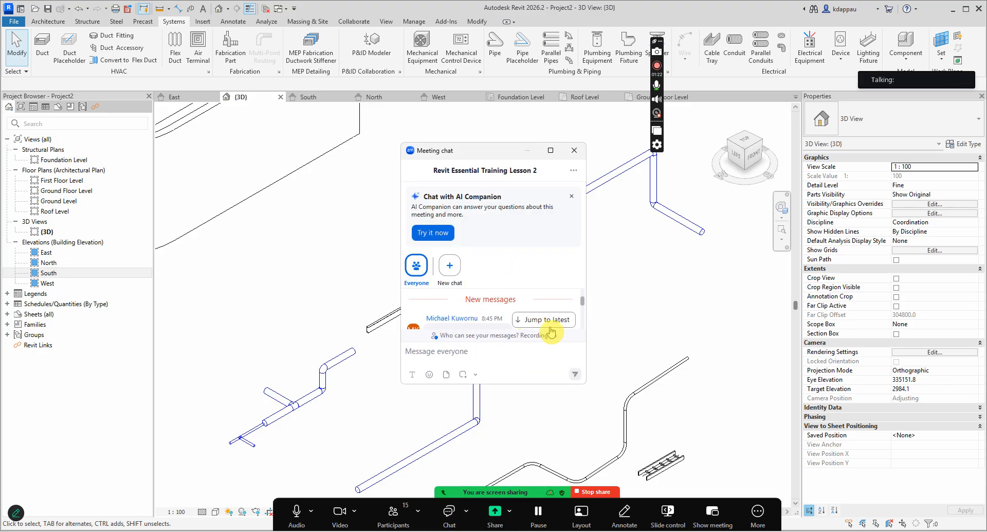
left_click_drag(523, 384, 526, 478)
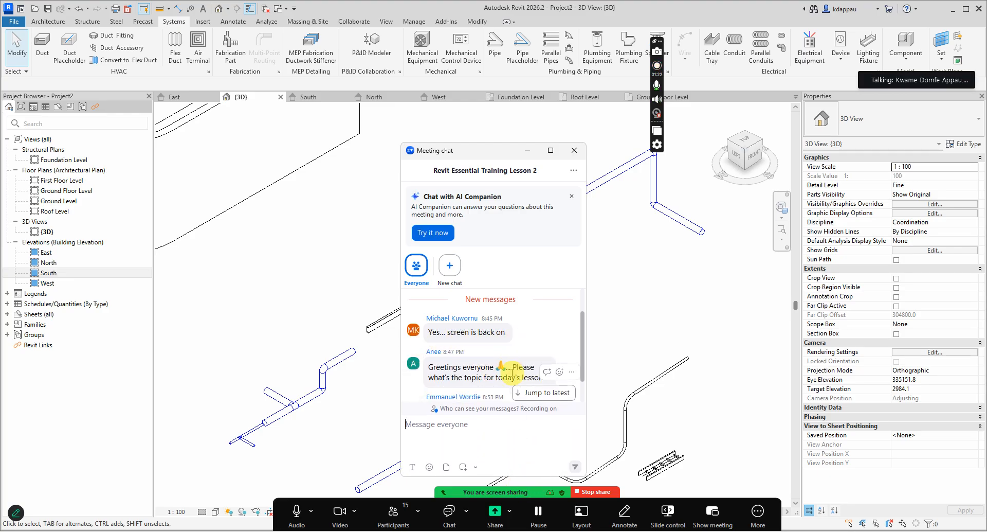
Check the latest meeting chat messages and the participants list, and close both windows.
scroll(478, 383, "down", 1)
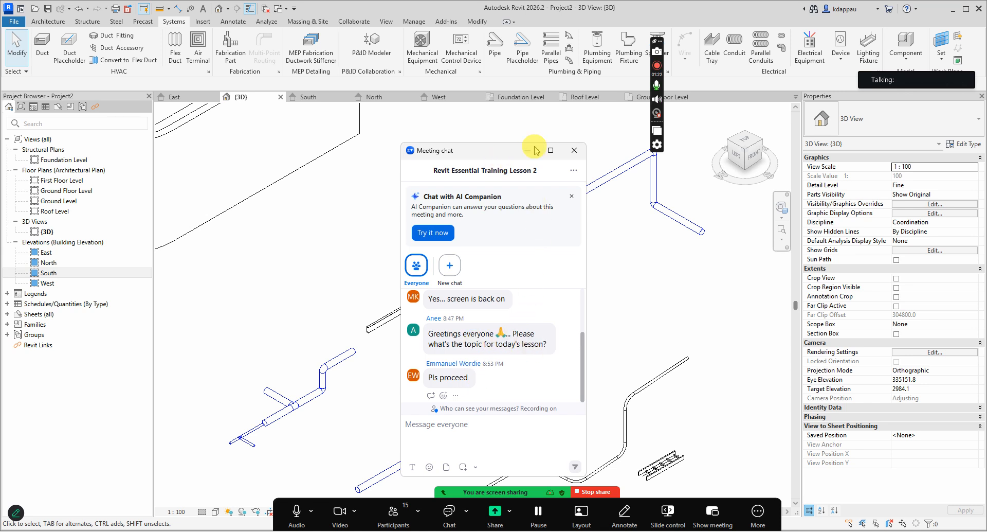
left_click(393, 511)
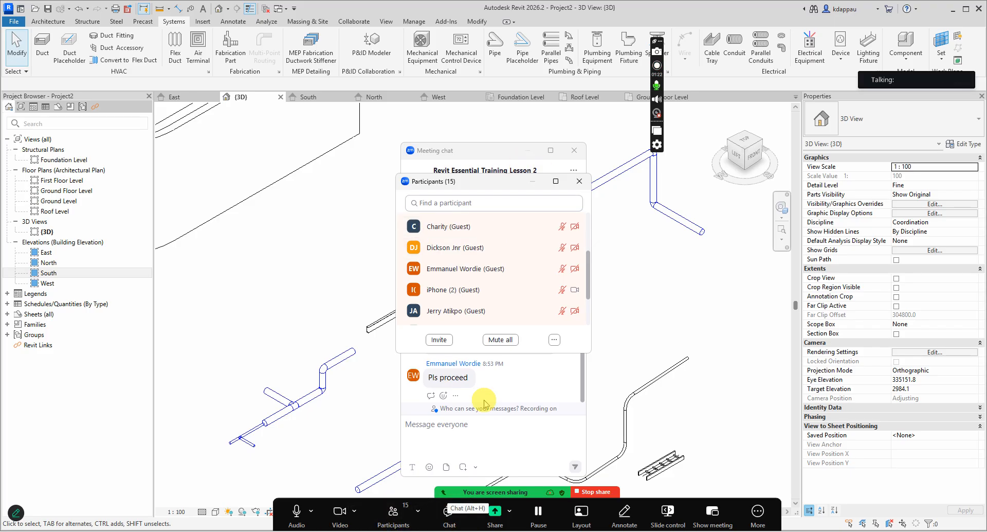
left_click(385, 514)
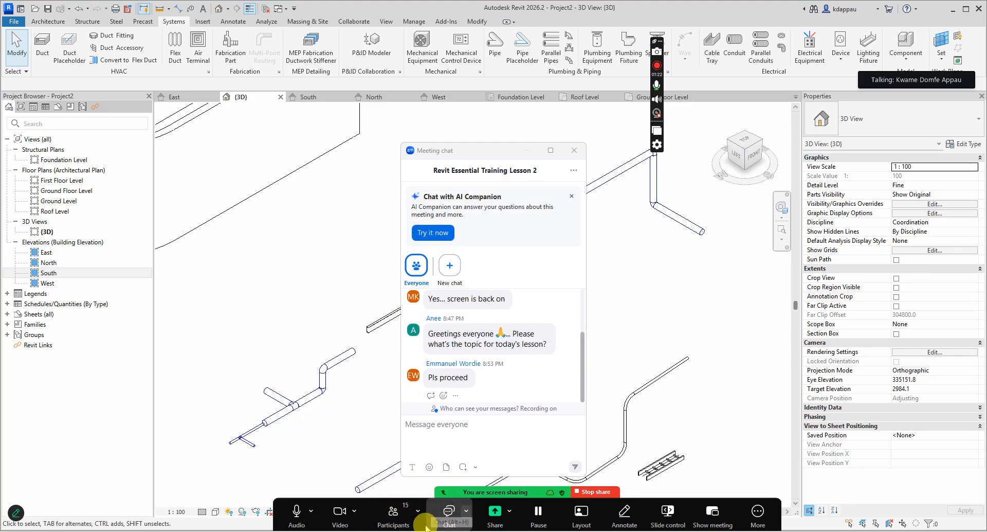
left_click(449, 512)
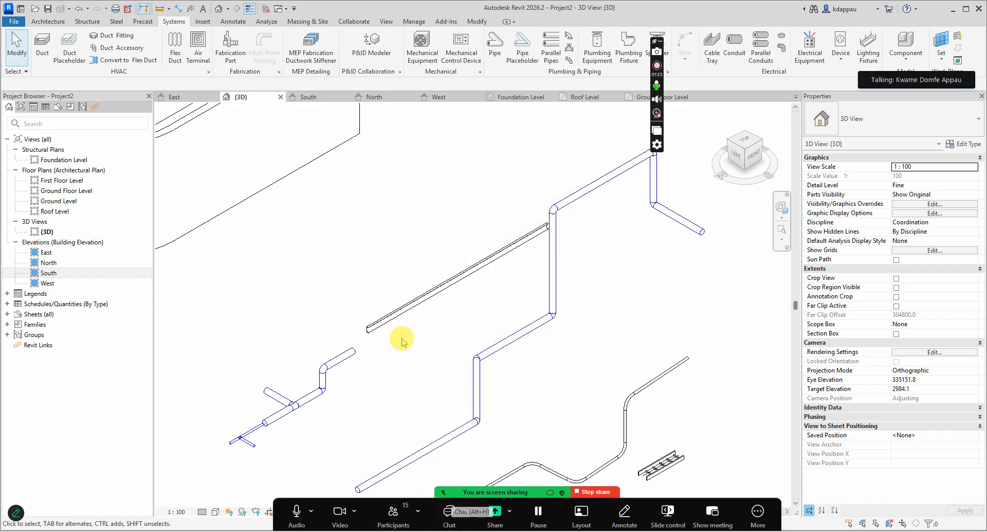
Place one vertical HSS152.4X152.4X7.9 hollow structural column in the 3D view, in the open area beyond the walled enclosure.
scroll(414, 331, "down", 5)
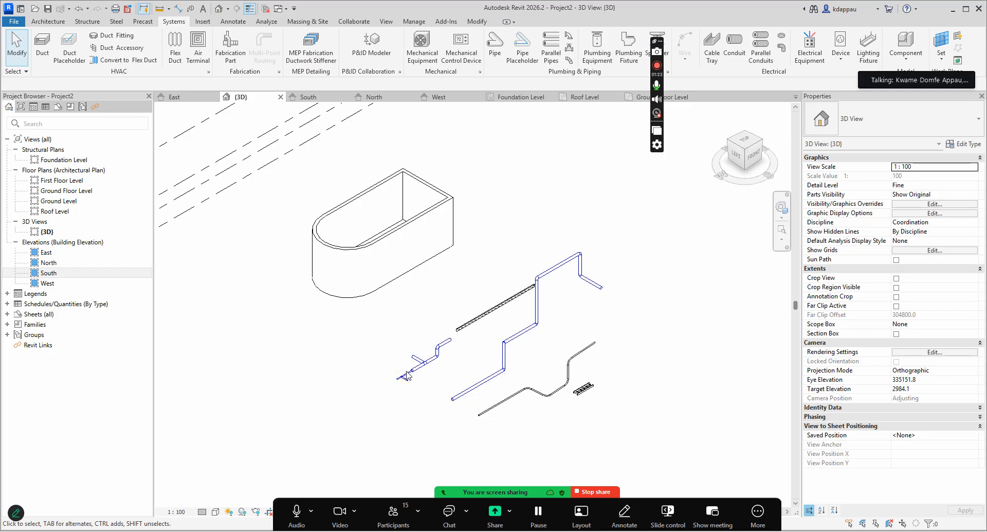
scroll(418, 381, "down", 2)
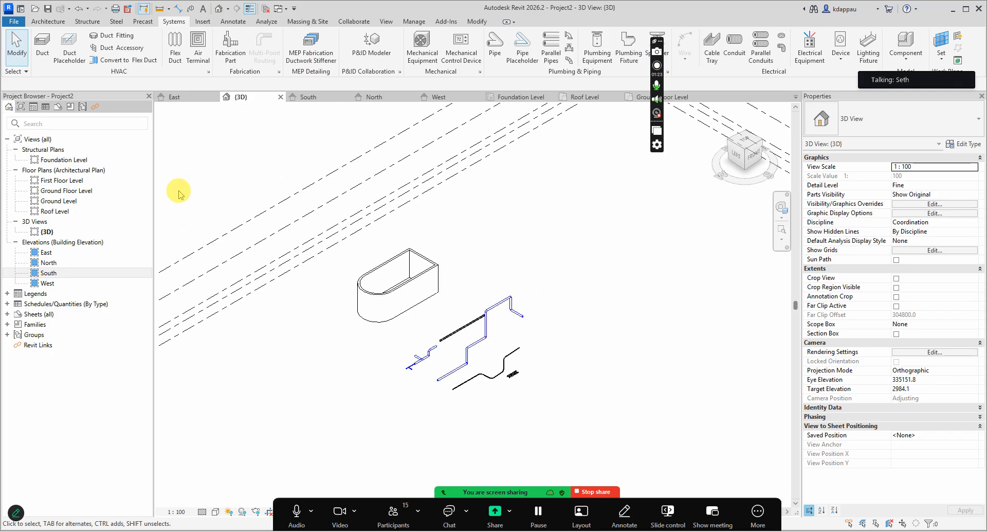
left_click(88, 23)
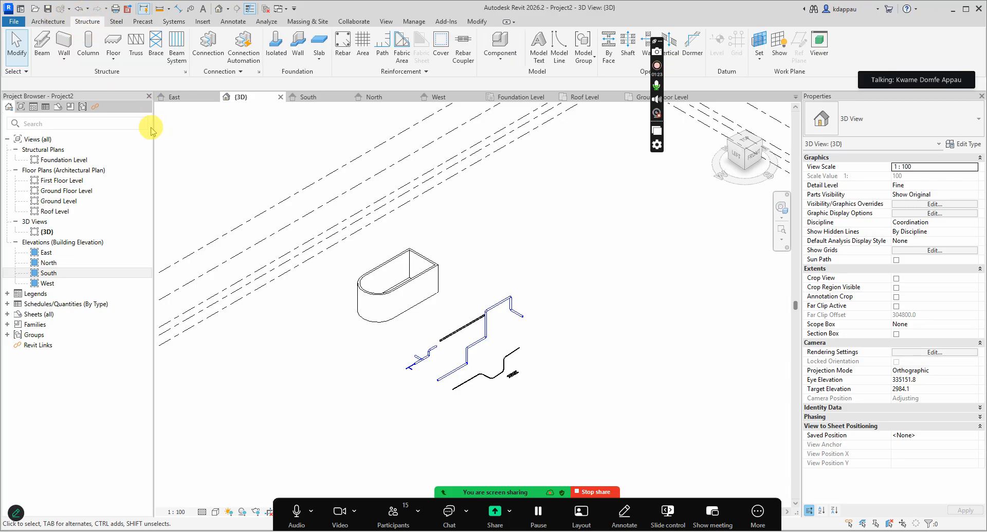
left_click(88, 44)
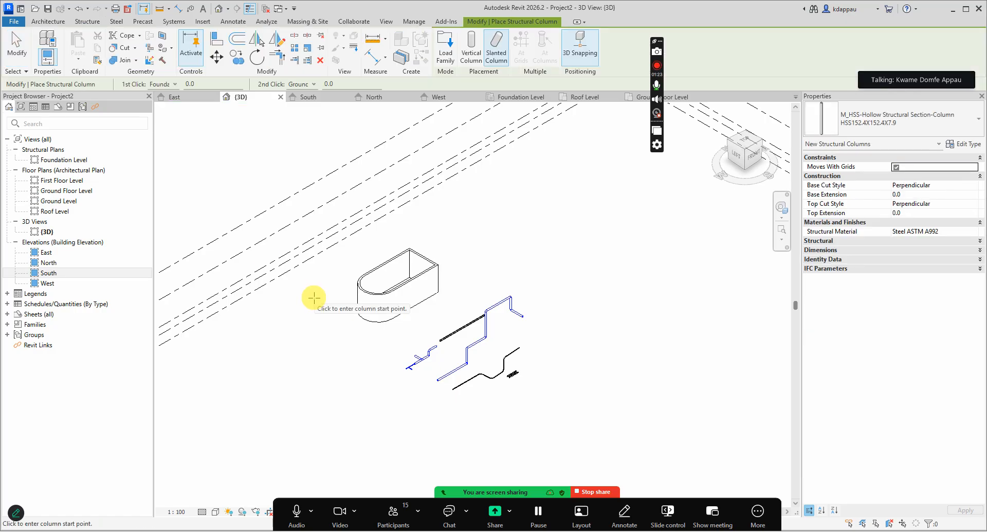
left_click(471, 55)
scroll(515, 261, "up", 3)
left_click(481, 242)
right_click(547, 166)
key("Escape")
right_click(547, 166)
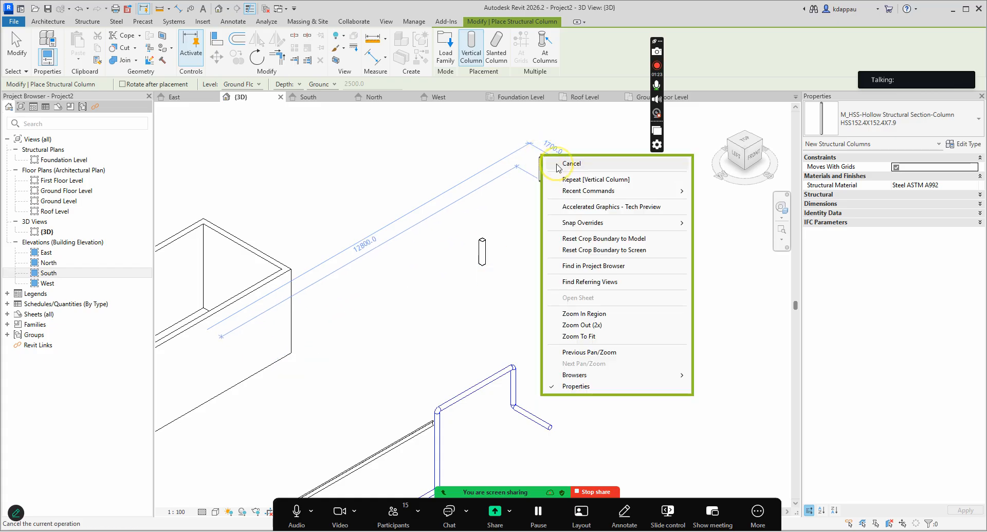
left_click(551, 164)
right_click(540, 161)
left_click(550, 165)
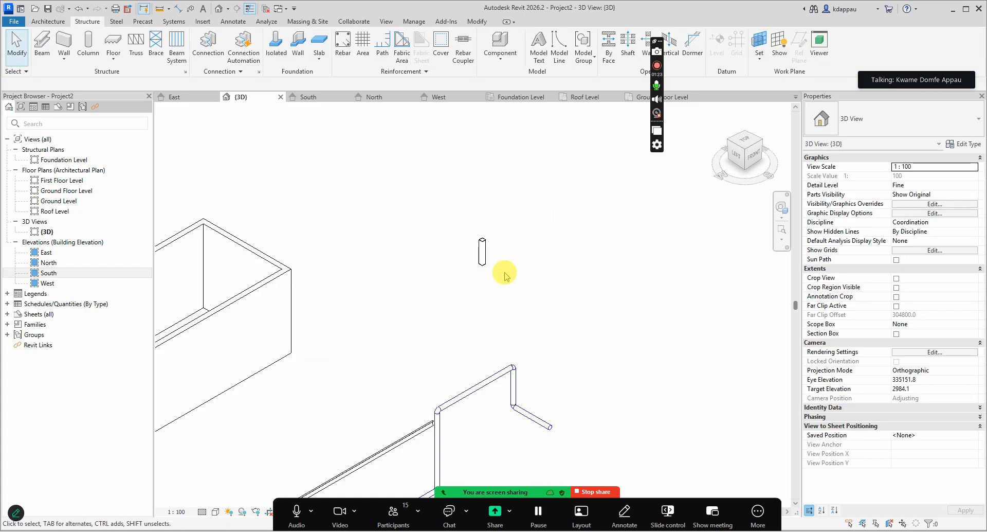
scroll(503, 275, "up", 4)
scroll(503, 312, "down", 4)
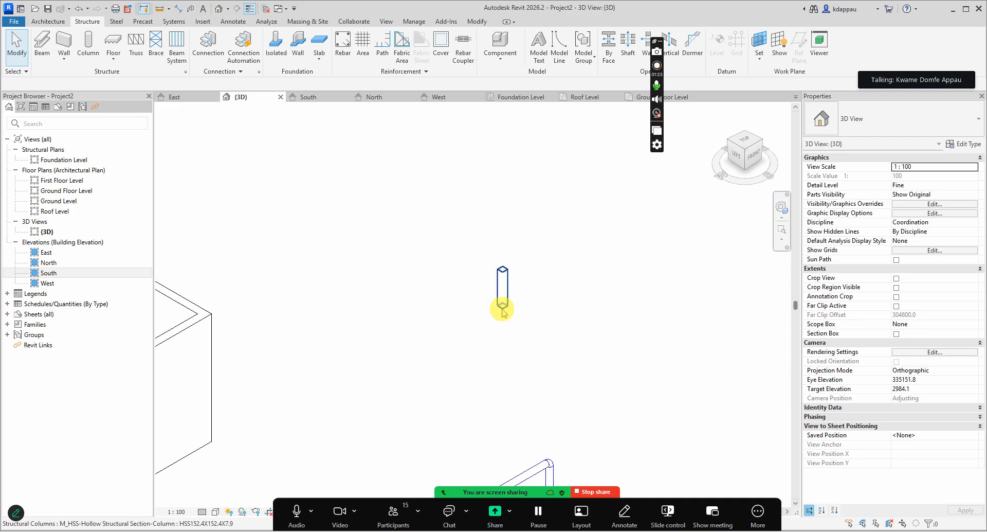
In the Ground Floor Level plan, place a vertical structural column below the walled enclosure, with its height set to First Floor Level.
double_click(60, 194)
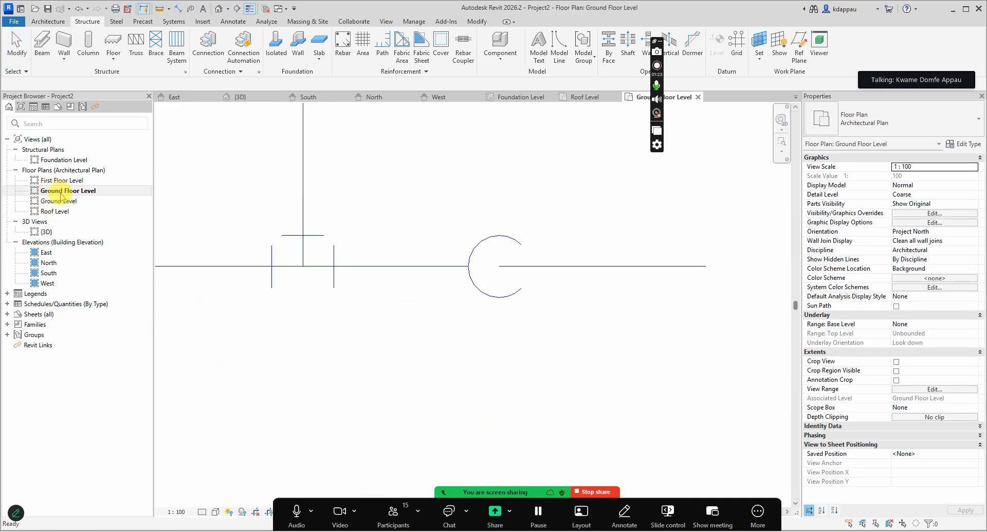
scroll(387, 271, "up", 4)
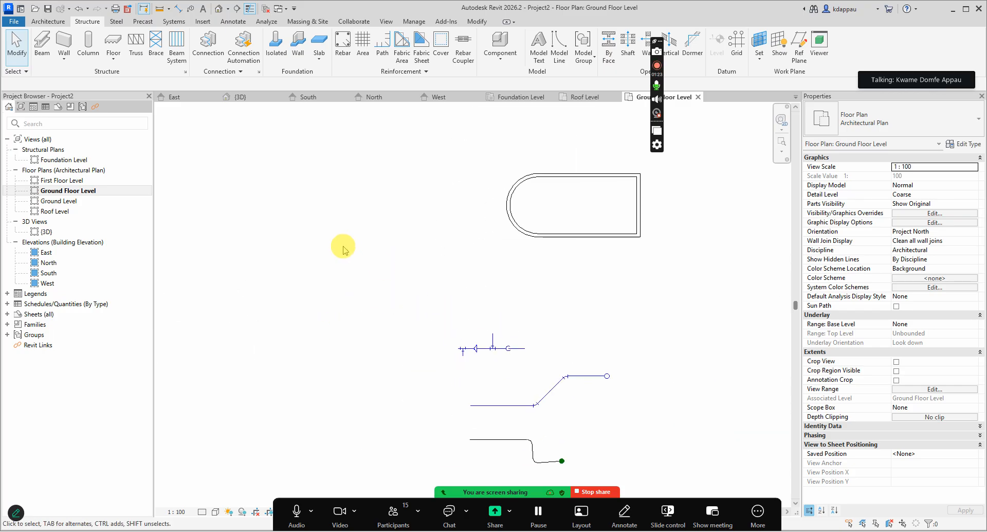
left_click(88, 44)
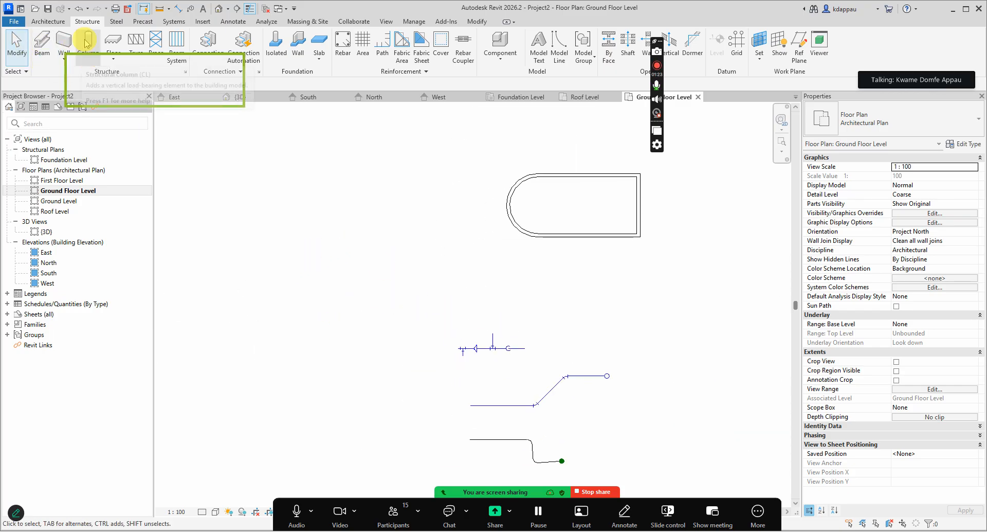
scroll(414, 269, "down", 3)
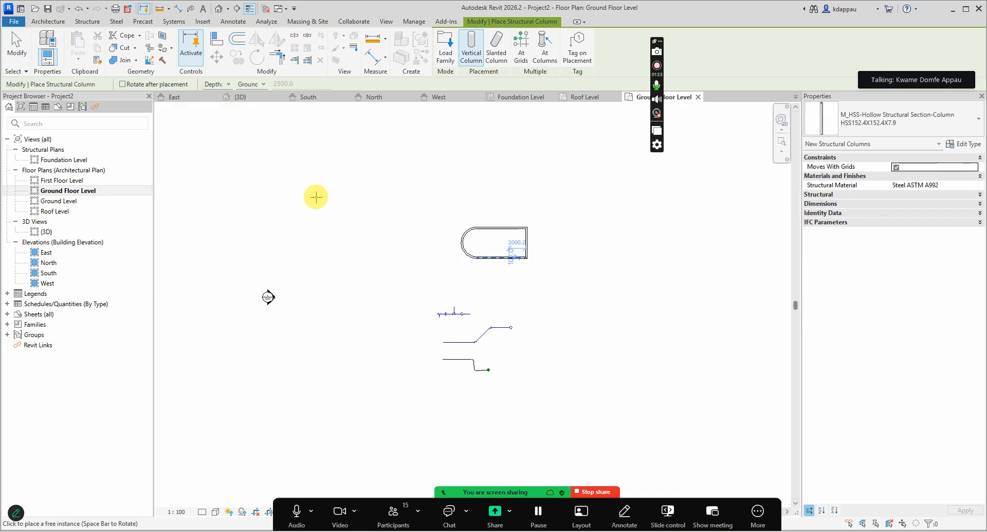
left_click(214, 103)
scroll(525, 304, "up", 5)
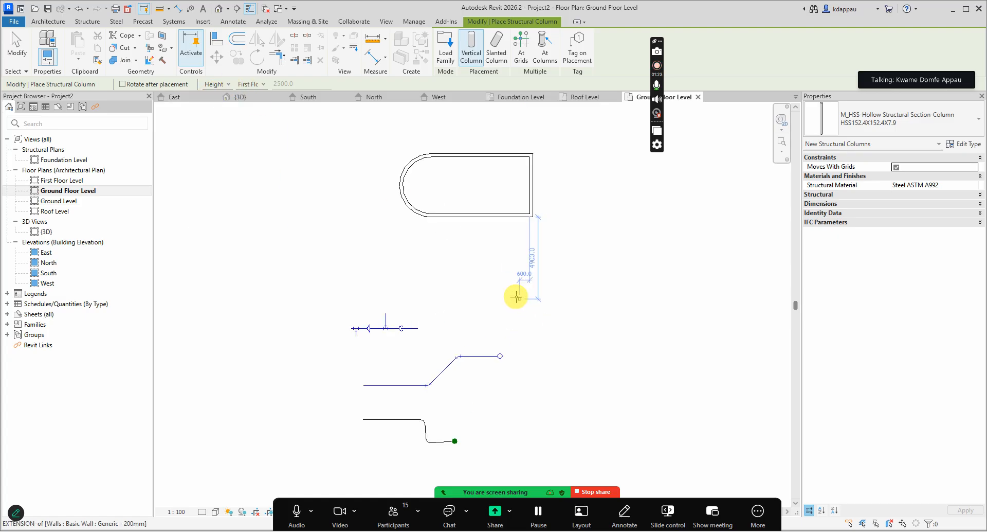
right_click(419, 235)
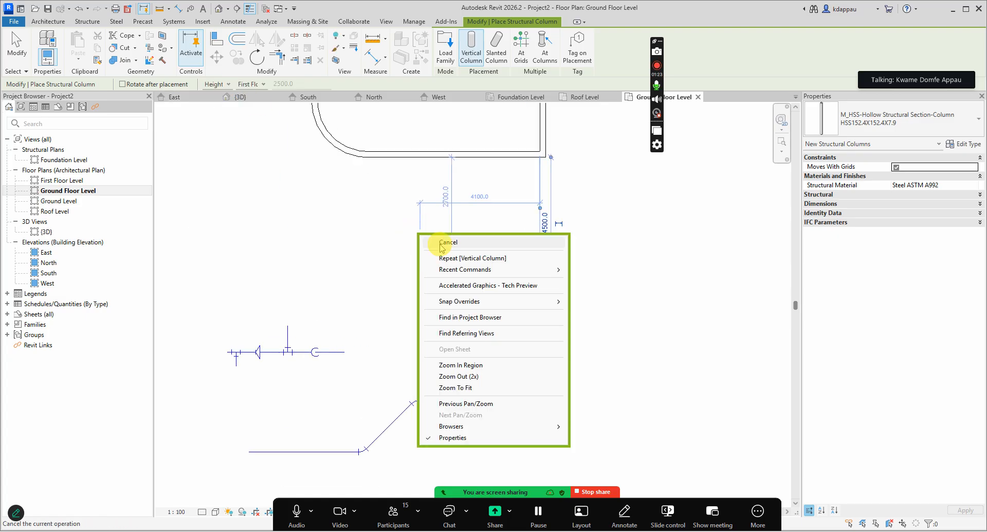
right_click(416, 221)
left_click(455, 233)
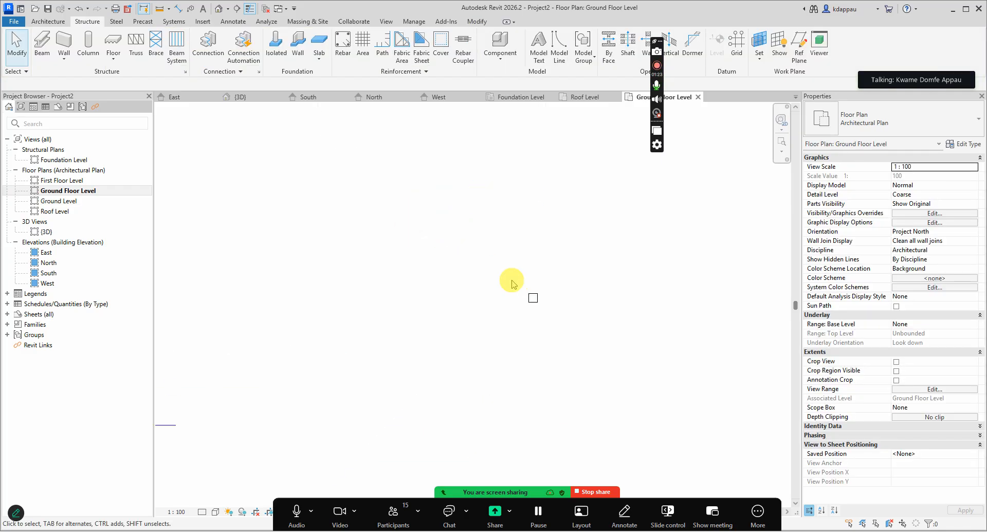
scroll(531, 275, "up", 2)
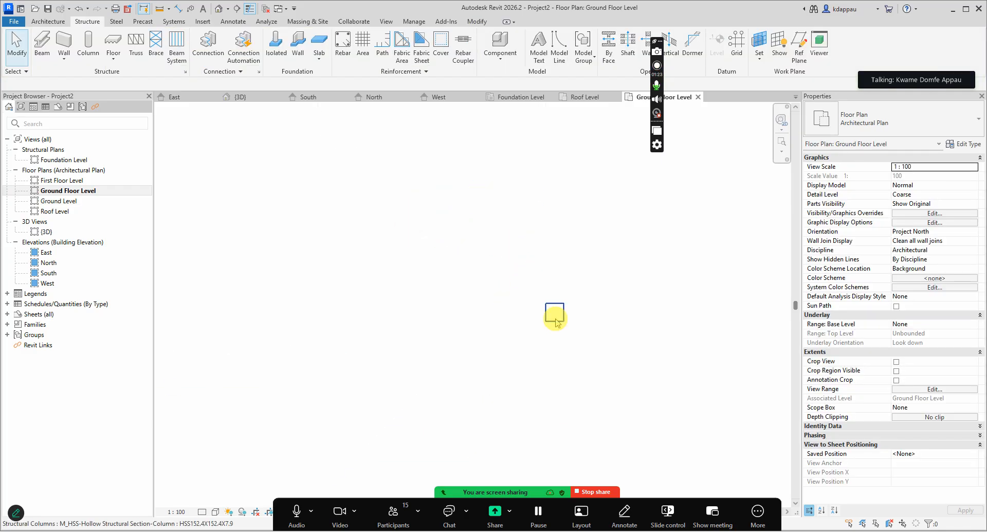
Inspect the level constraints of the newly placed column, first in plan and again in the 3D view.
left_click(556, 318)
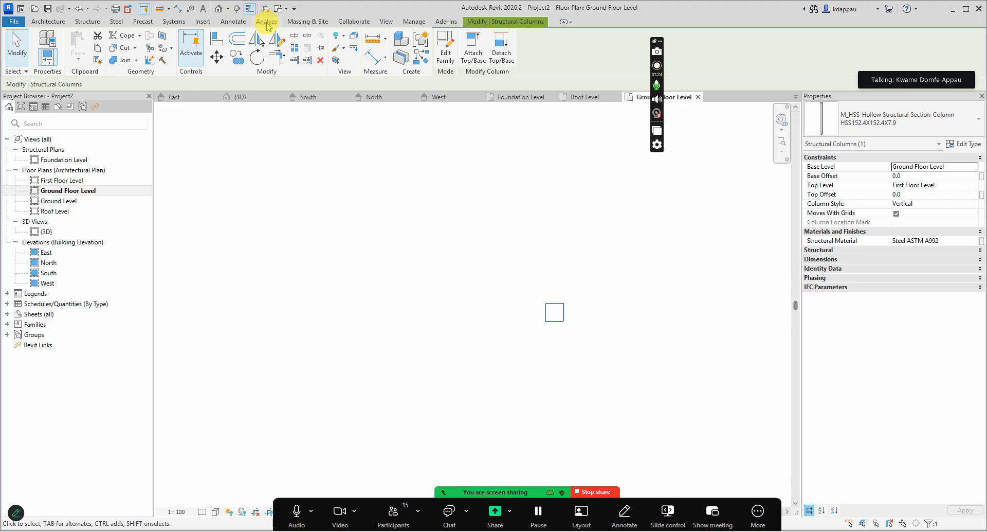
left_click(218, 9)
scroll(434, 234, "down", 3)
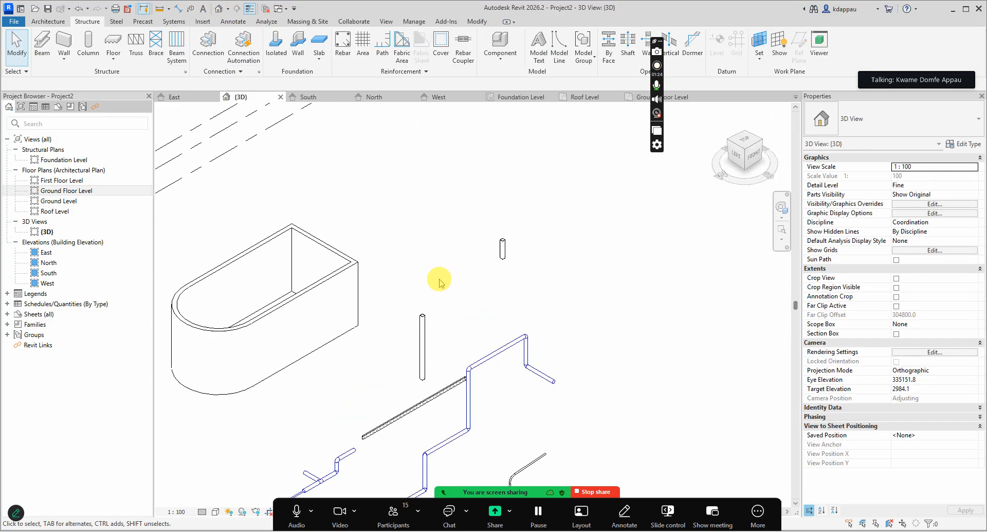
left_click_drag(425, 337, 484, 201)
scroll(484, 200, "up", 3)
left_click(489, 332)
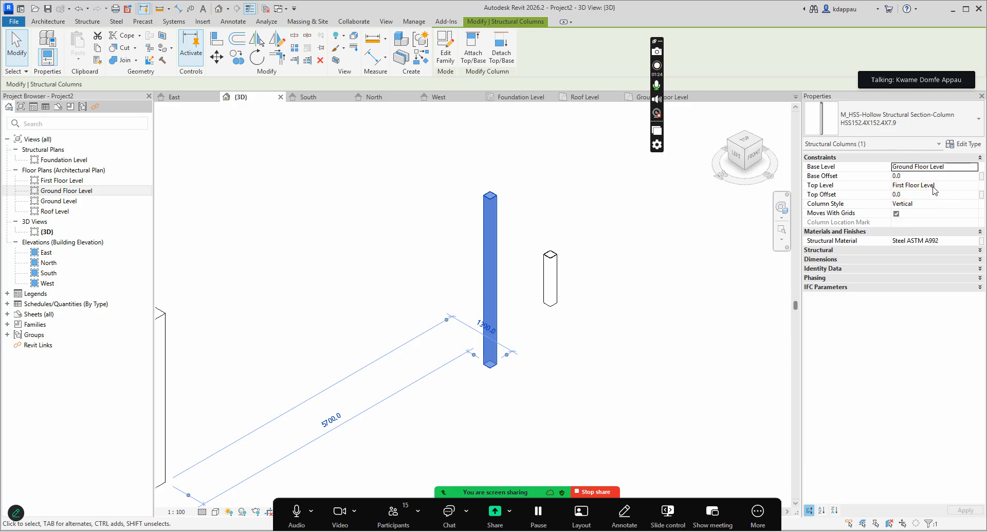
Set the shorter column's top level to Roof Level and check its full extent against the other column.
left_click(548, 280)
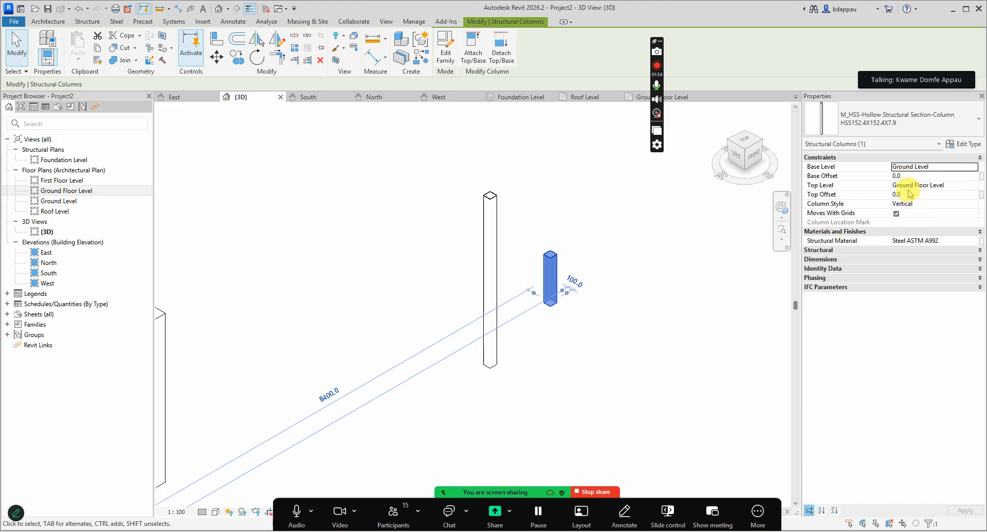
left_click(962, 186)
left_click(974, 187)
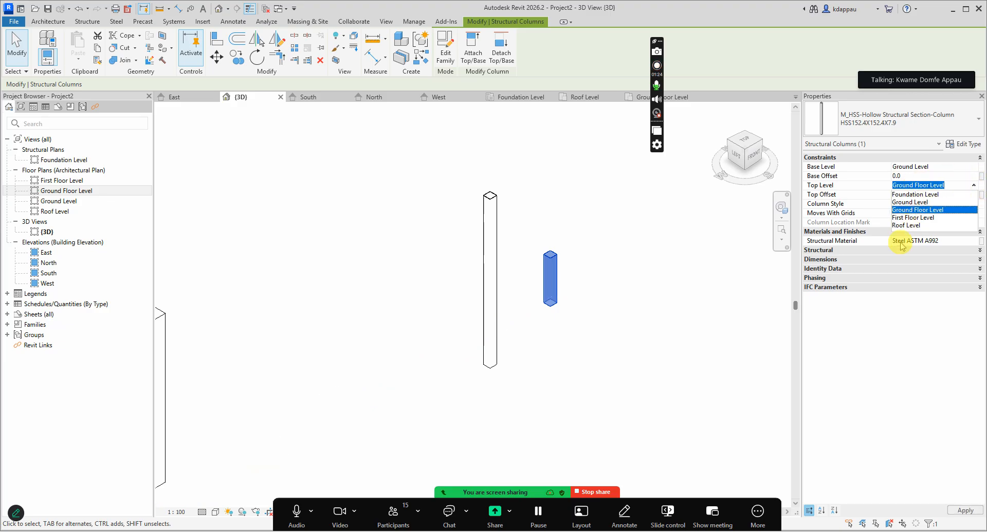
left_click(907, 226)
scroll(573, 309, "down", 5)
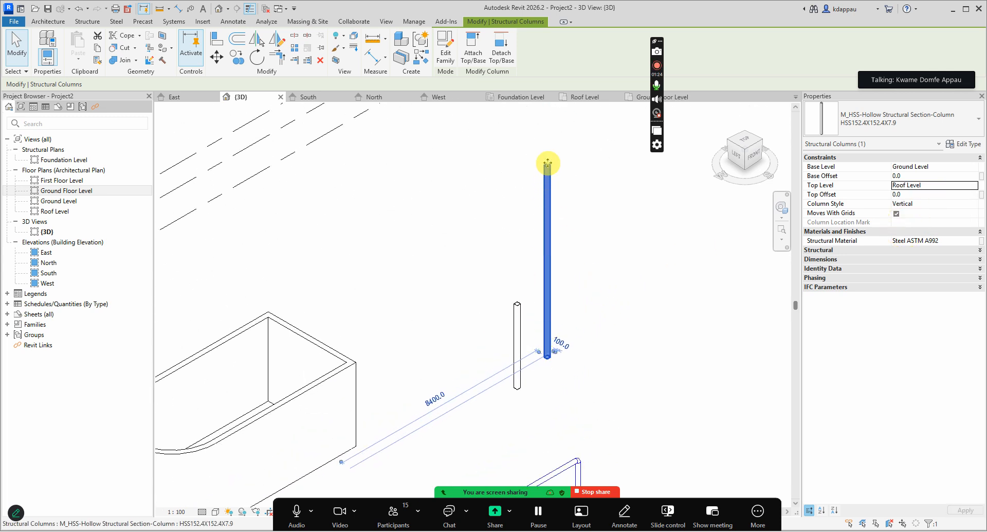
scroll(547, 163, "down", 3)
left_click(506, 232)
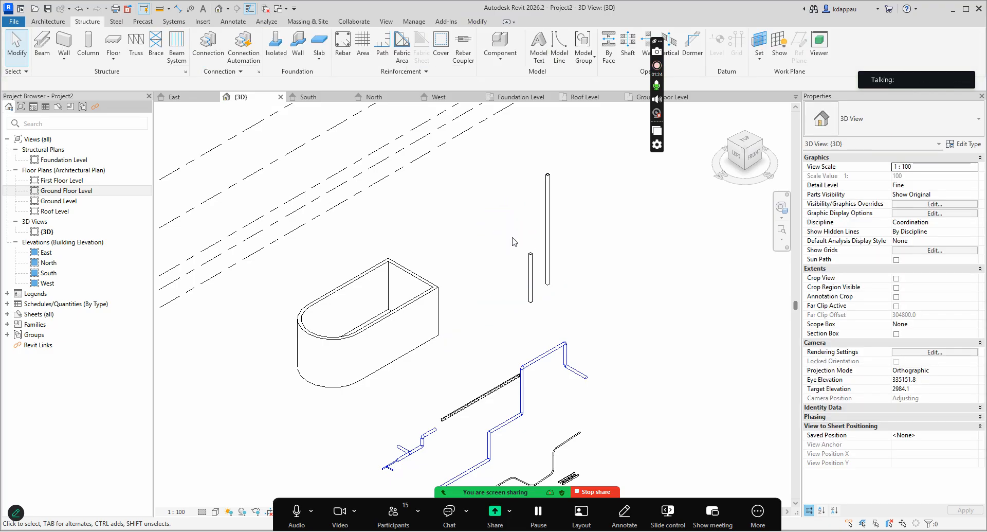
middle_click_drag(517, 241, 520, 272)
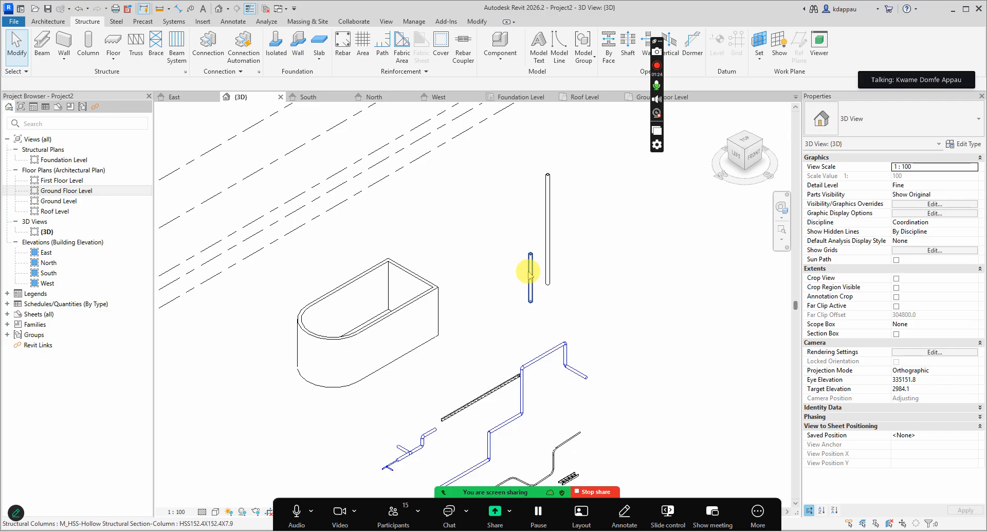
left_click(548, 272)
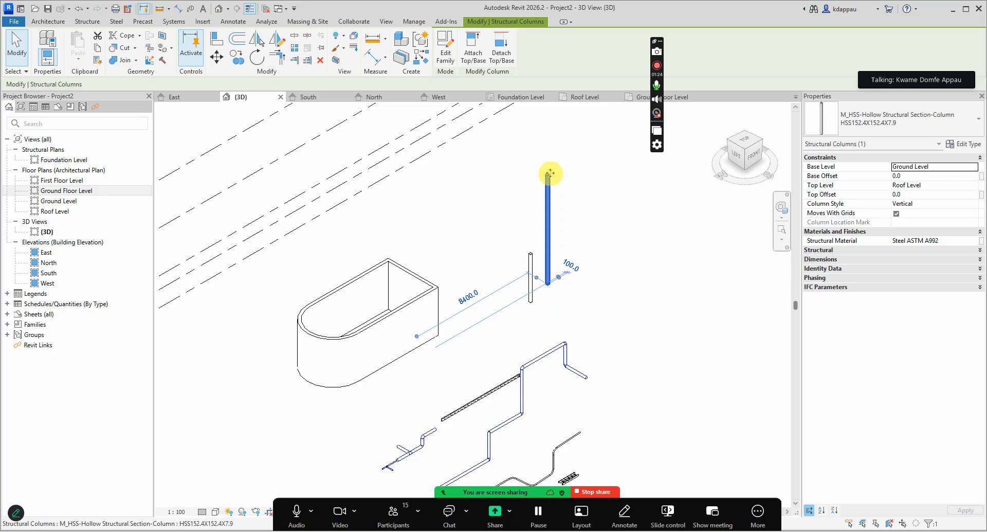
left_click(462, 247)
scroll(463, 246, "down", 4)
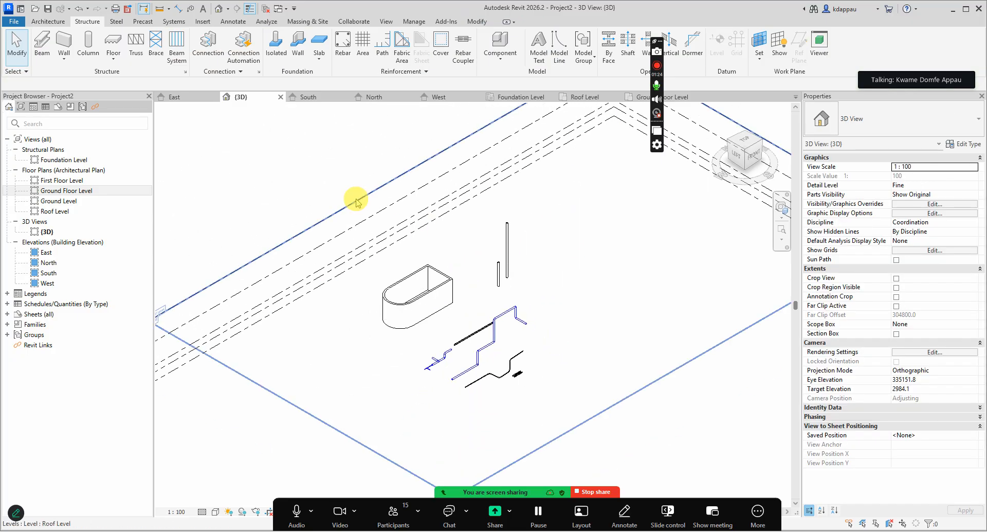
Place one M_Water Closet - Flush Tank component, type Private - 6.1 Lpf, in the 3D view between the walled enclosure and the pipe run.
left_click(47, 21)
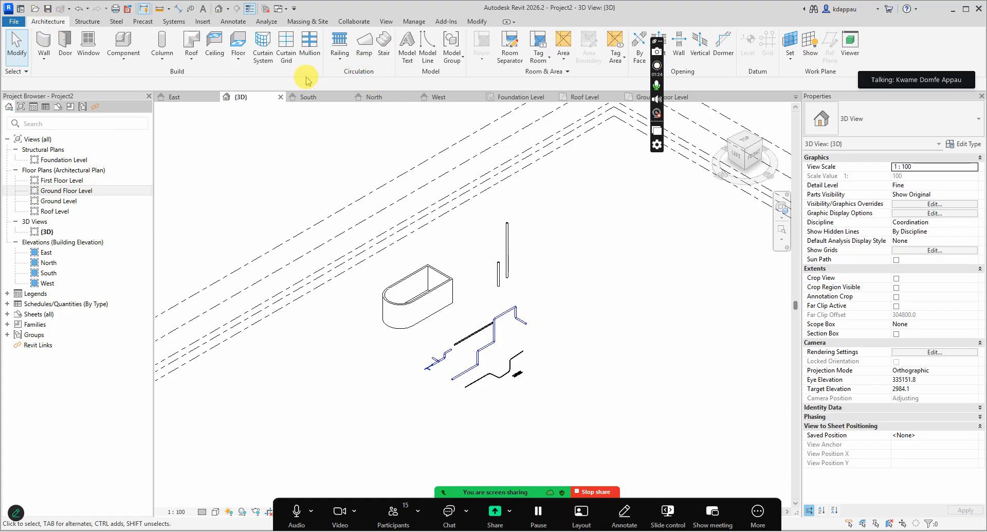
left_click(127, 63)
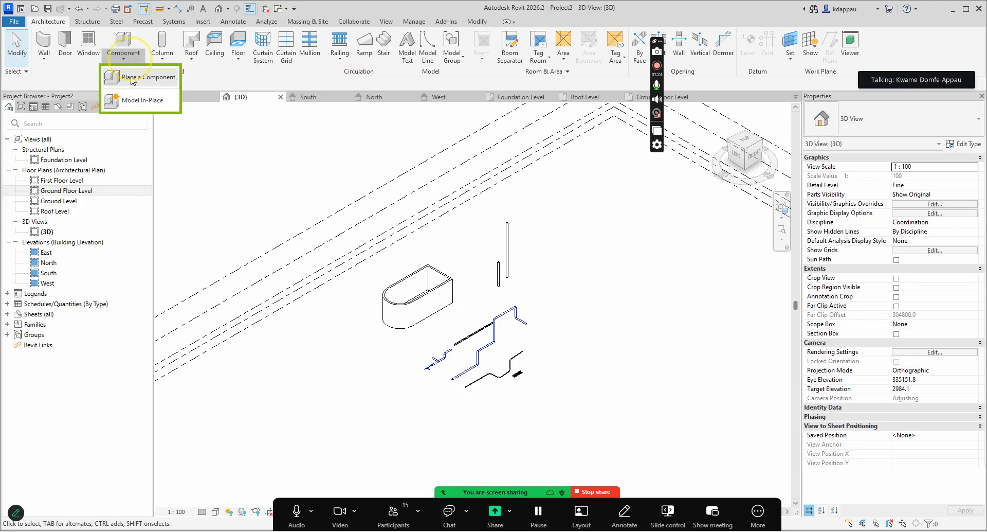
left_click(126, 74)
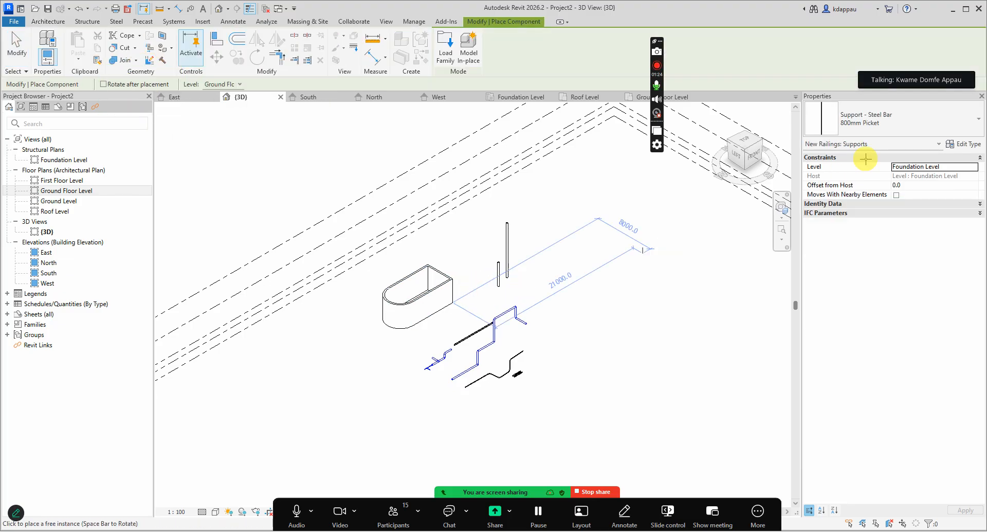
left_click(874, 119)
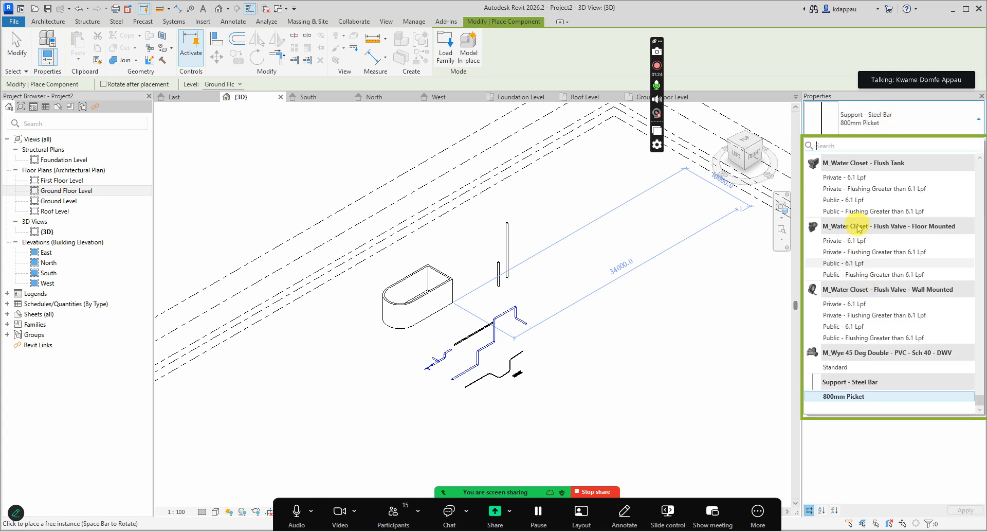
left_click(845, 179)
scroll(502, 293, "up", 4)
scroll(495, 289, "up", 2)
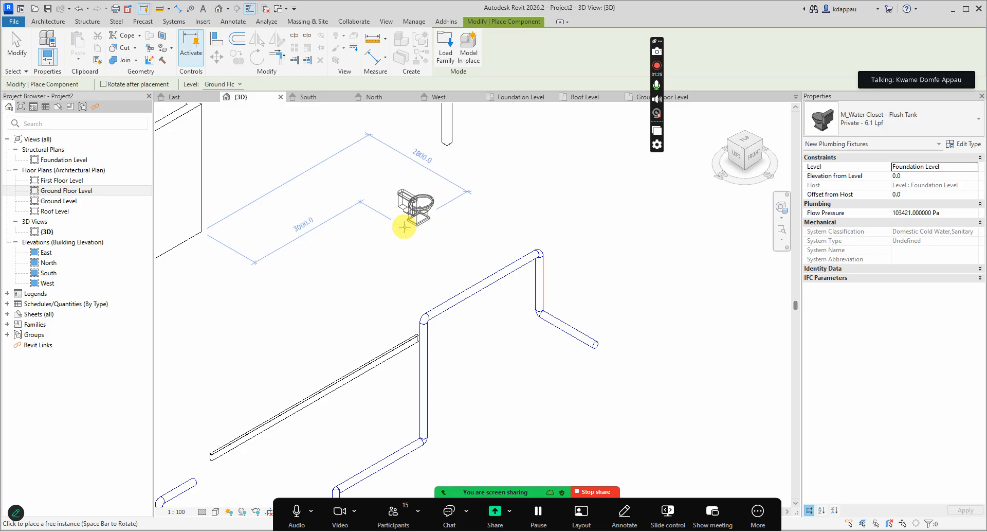
scroll(402, 214, "up", 2)
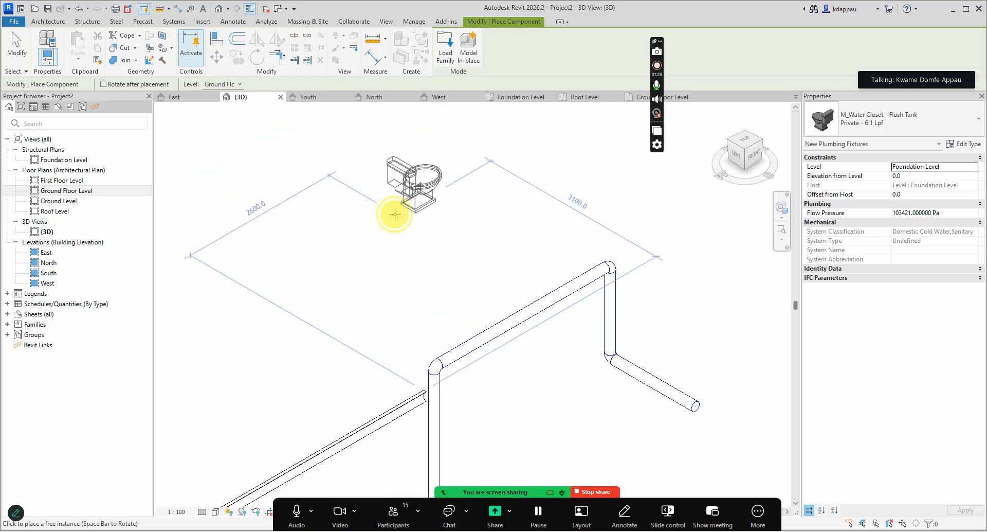
right_click(315, 150)
left_click(343, 157)
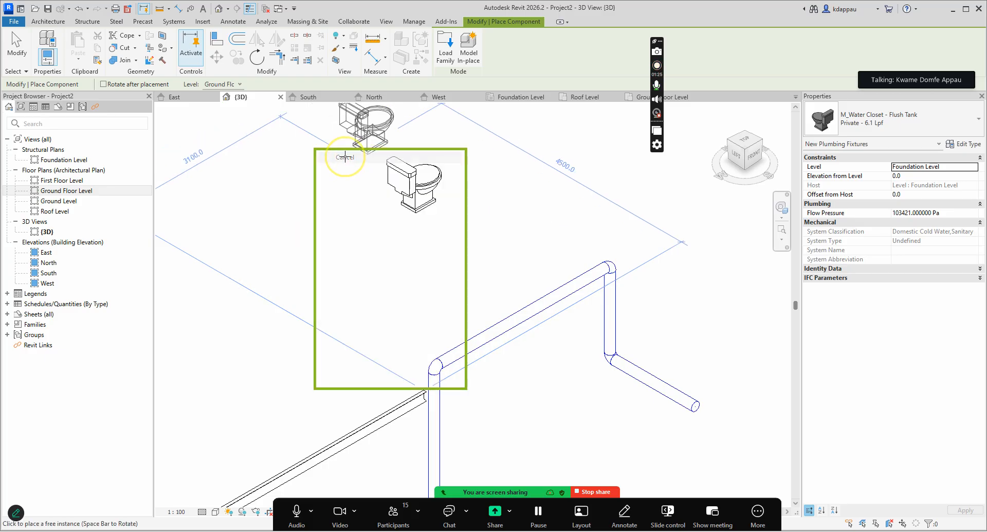
right_click(309, 154)
left_click(333, 163)
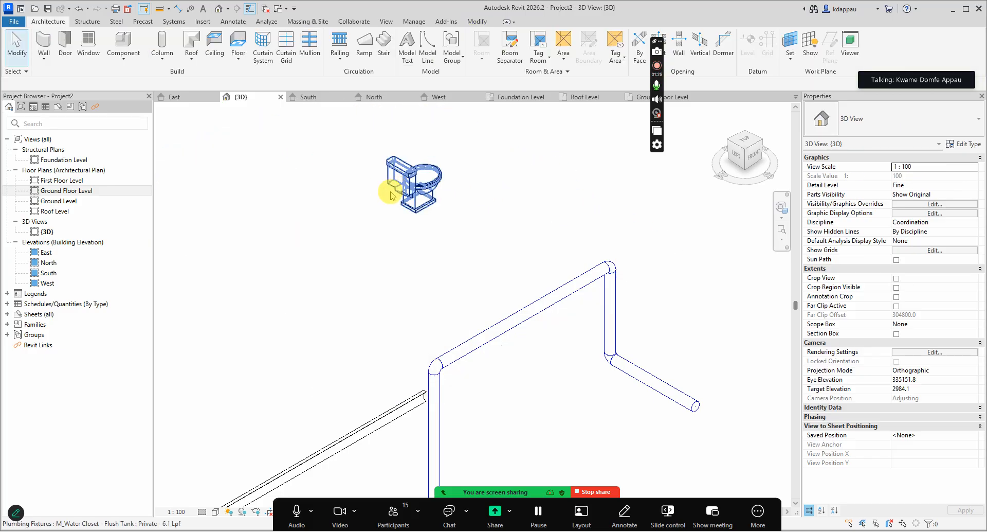
Try the placed water closet on Foundation Level, and return its level to Ground Floor Level.
left_click(411, 190)
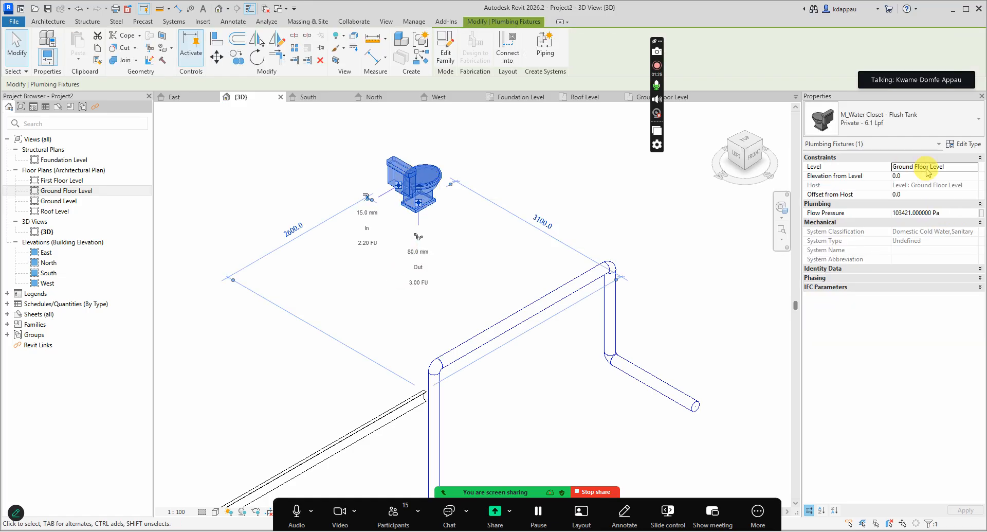
left_click(960, 163)
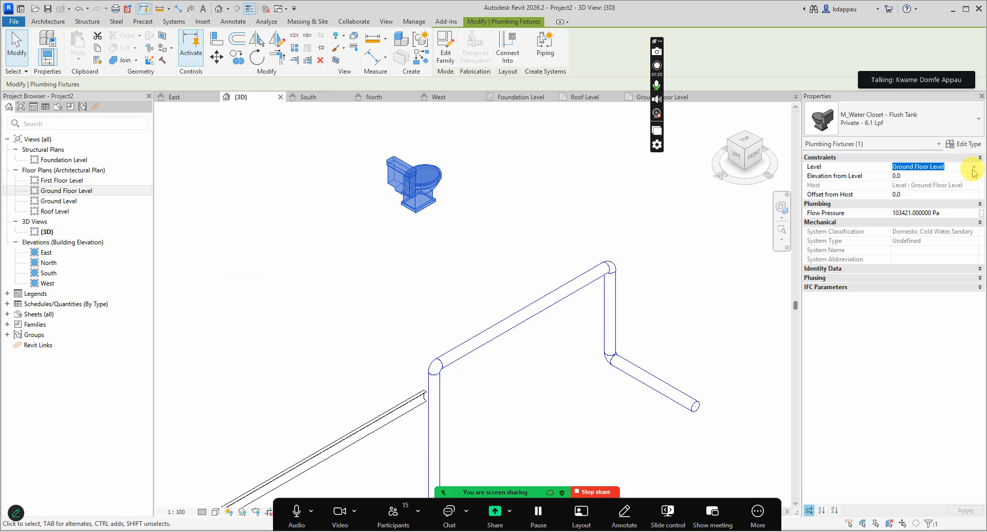
left_click(973, 169)
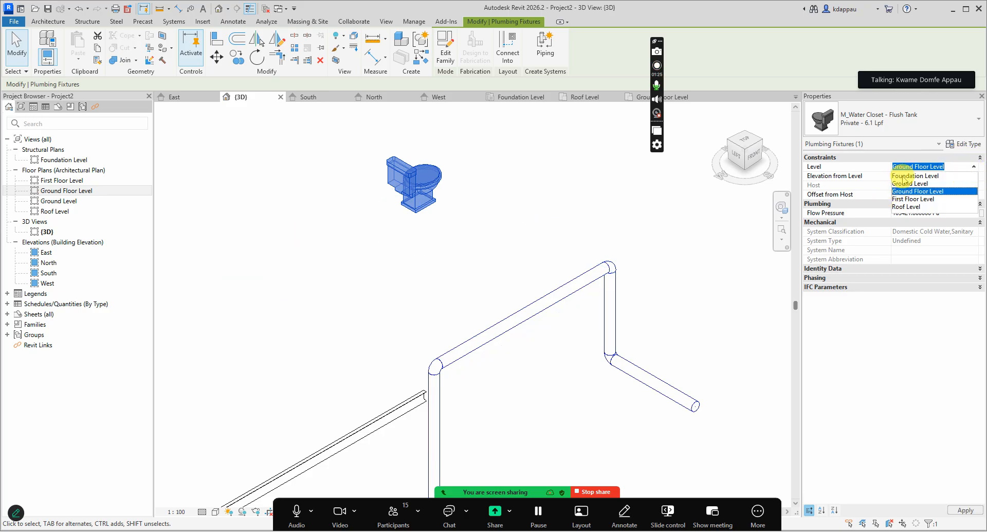
left_click(903, 177)
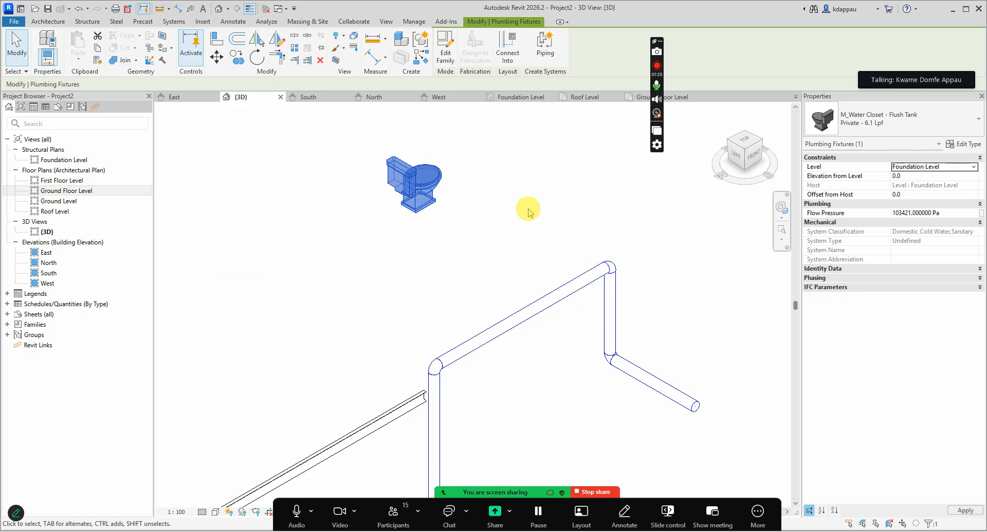
left_click(979, 169)
left_click(913, 192)
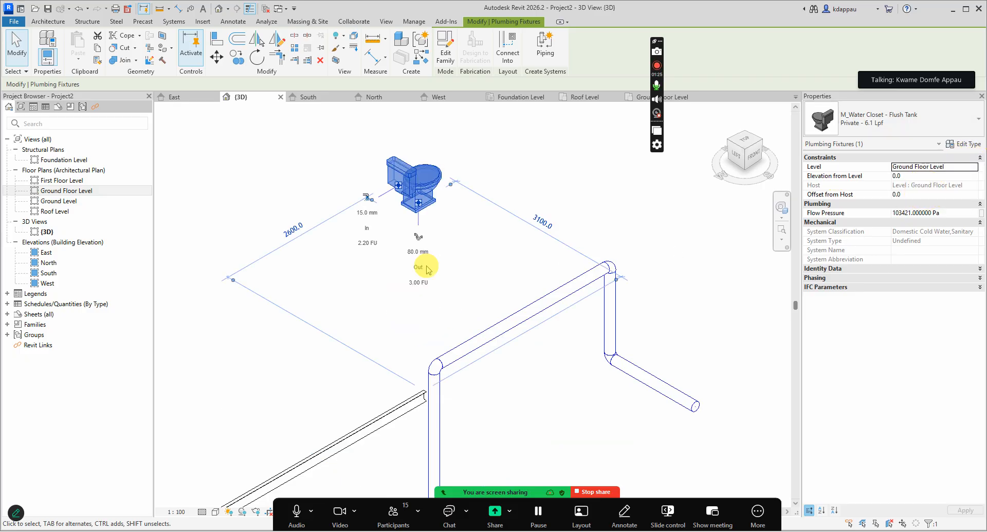
Set the water closet's level to First Floor Level.
left_click(974, 170)
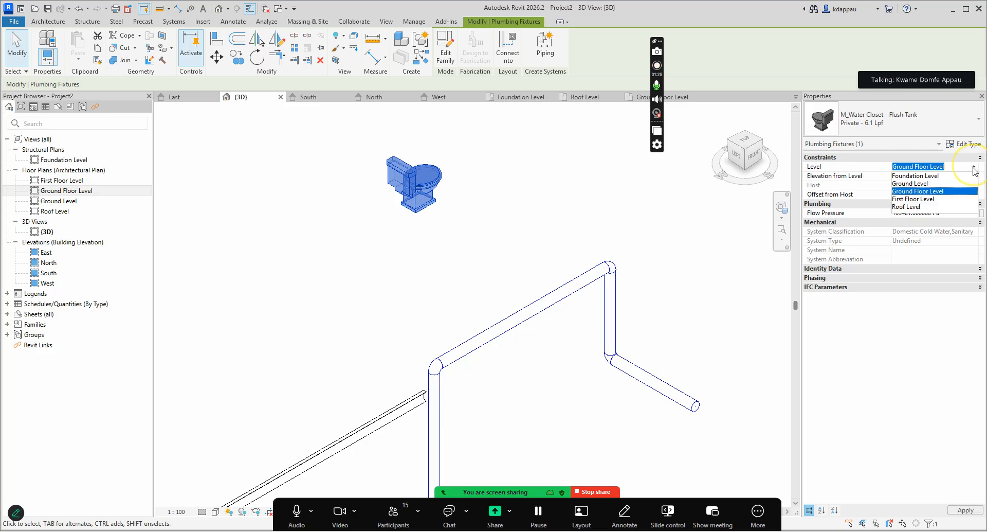
left_click(910, 199)
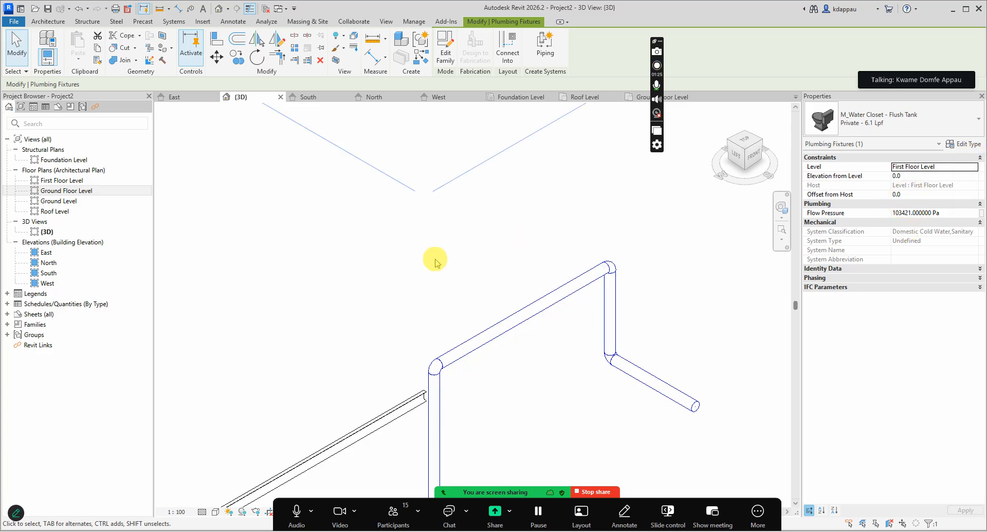
scroll(430, 250, "down", 5)
scroll(430, 246, "up", 1)
left_click(400, 245)
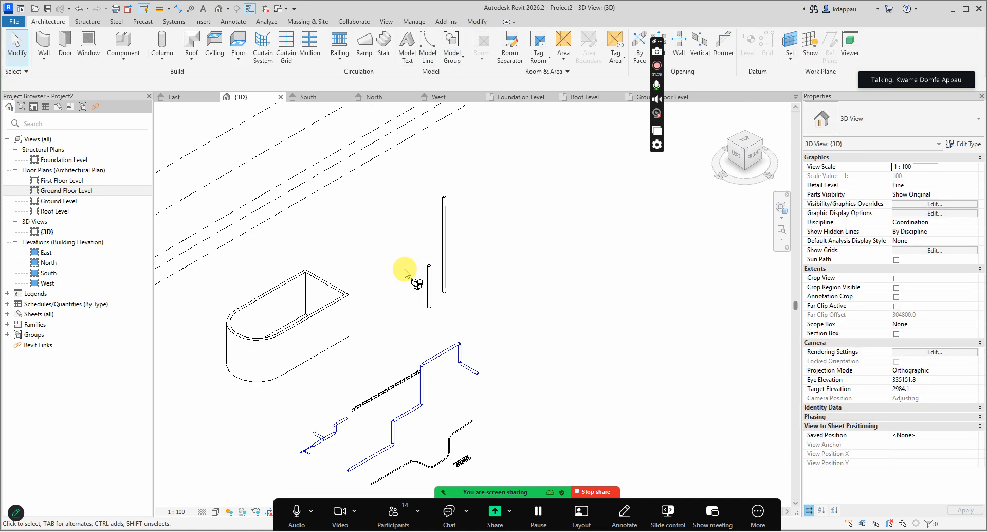
Inspect the water closet's level constraint and its height relative to the shorter column.
scroll(411, 285, "up", 3)
left_click(427, 263)
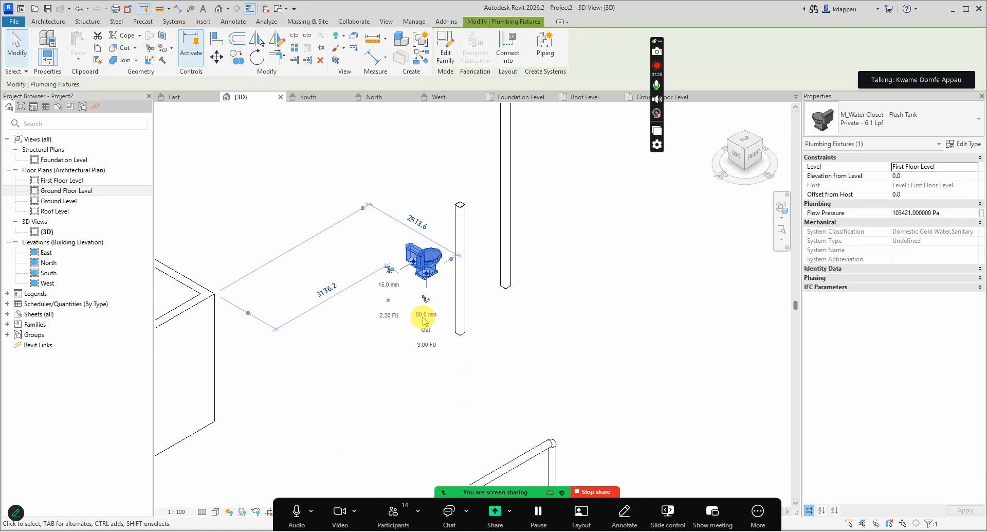
left_click(354, 364)
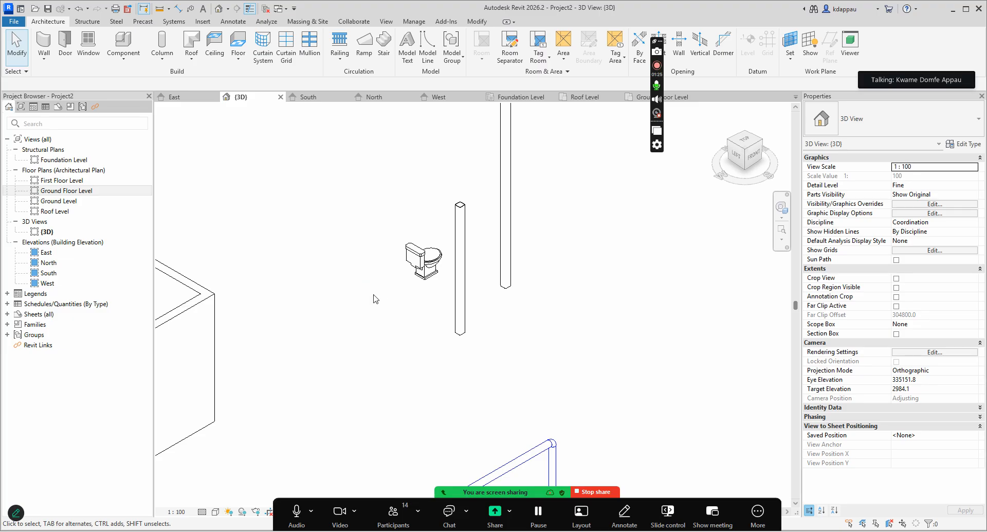
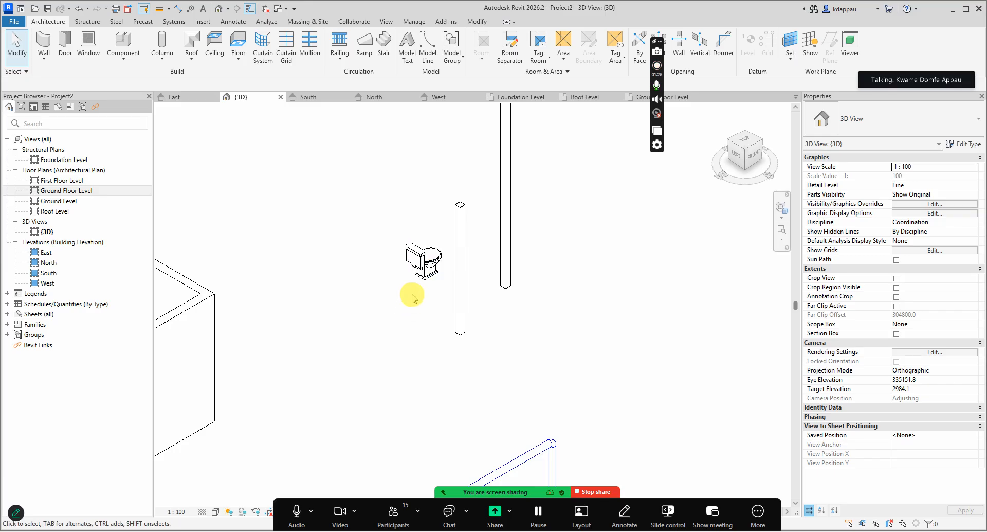
left_click(423, 270)
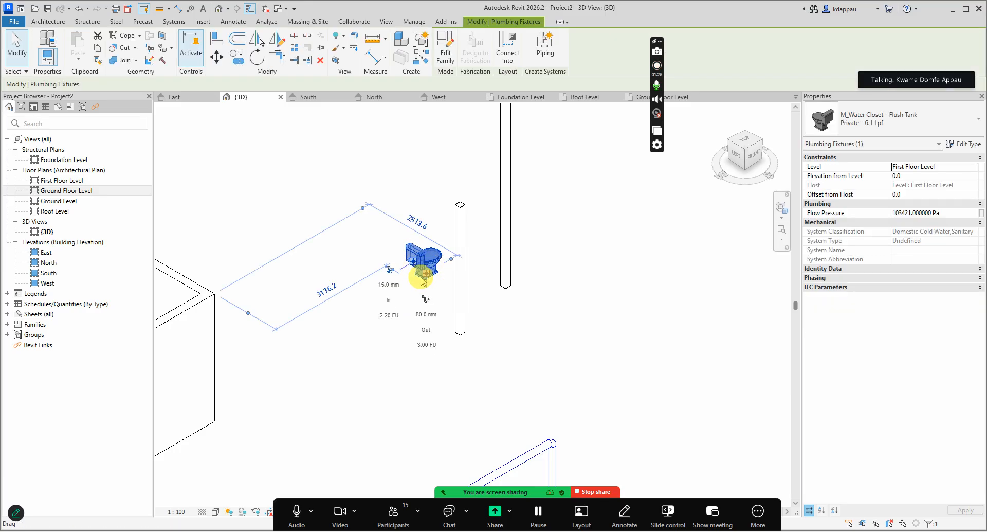
left_click(353, 388)
scroll(353, 383, "down", 4)
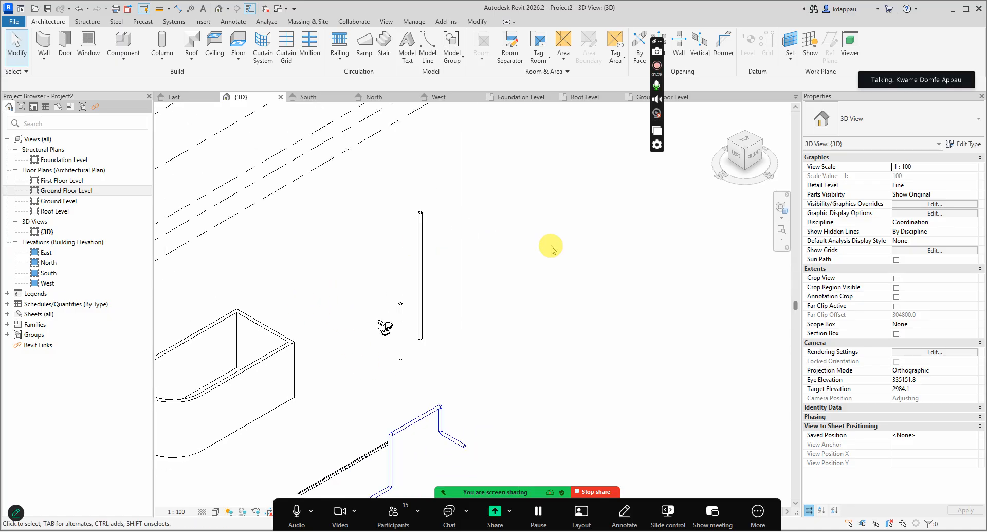
Examine the straight conduit segment's constraints and its place among the pipe runs and cable tray.
scroll(550, 245, "down", 5)
scroll(442, 366, "up", 6)
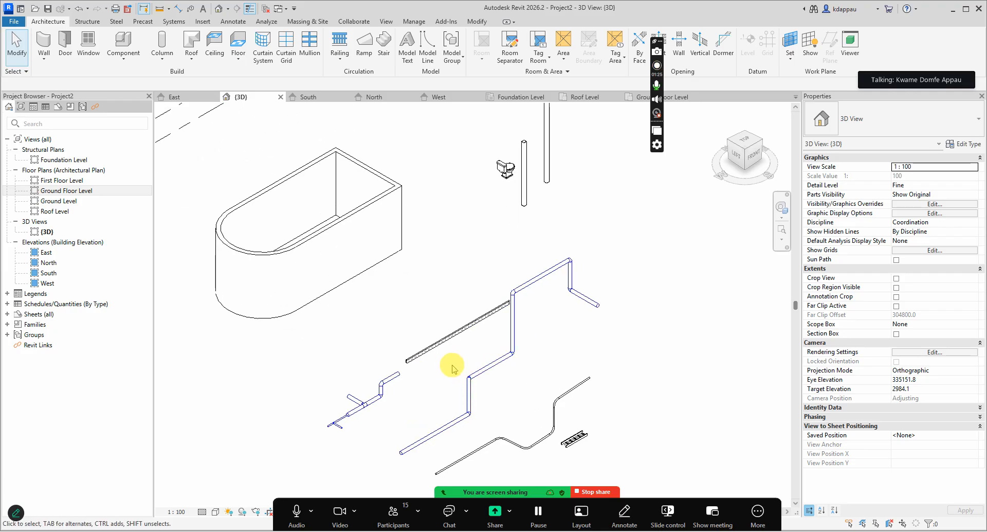
scroll(452, 367, "up", 5)
left_click(453, 418)
scroll(497, 384, "up", 3)
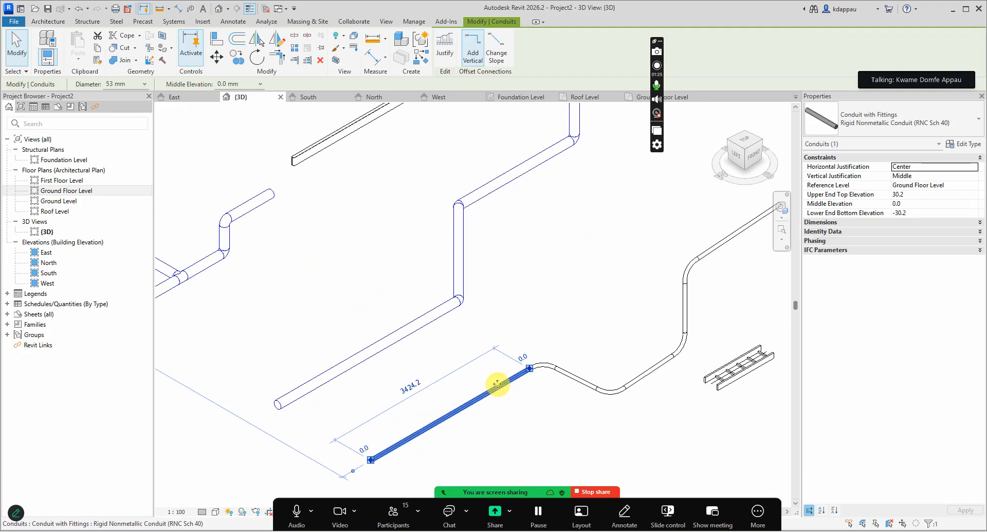
scroll(511, 360, "down", 3)
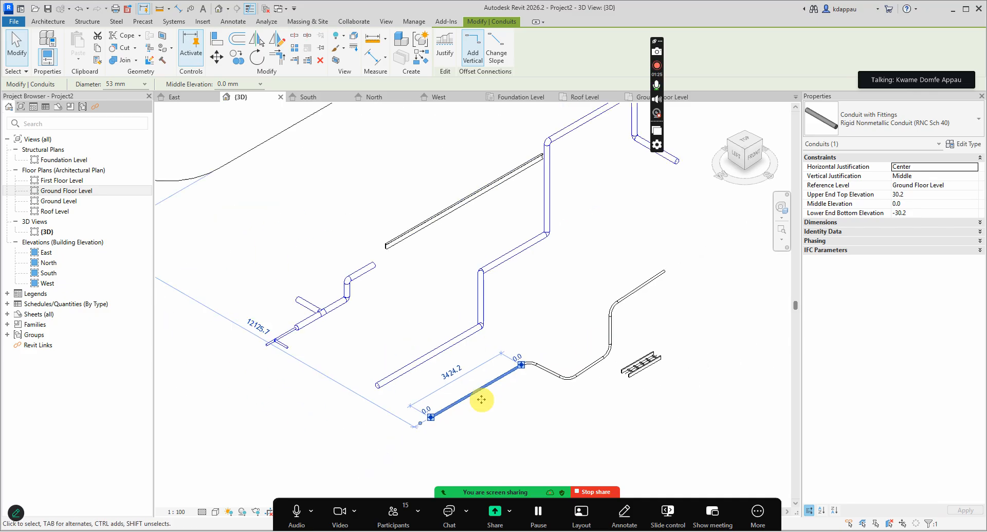
scroll(461, 406, "up", 2)
scroll(465, 378, "down", 4)
scroll(388, 221, "up", 3)
Inspect the base and top constraints of the enclosure's straight wall facing the pipe runs.
left_click(474, 372)
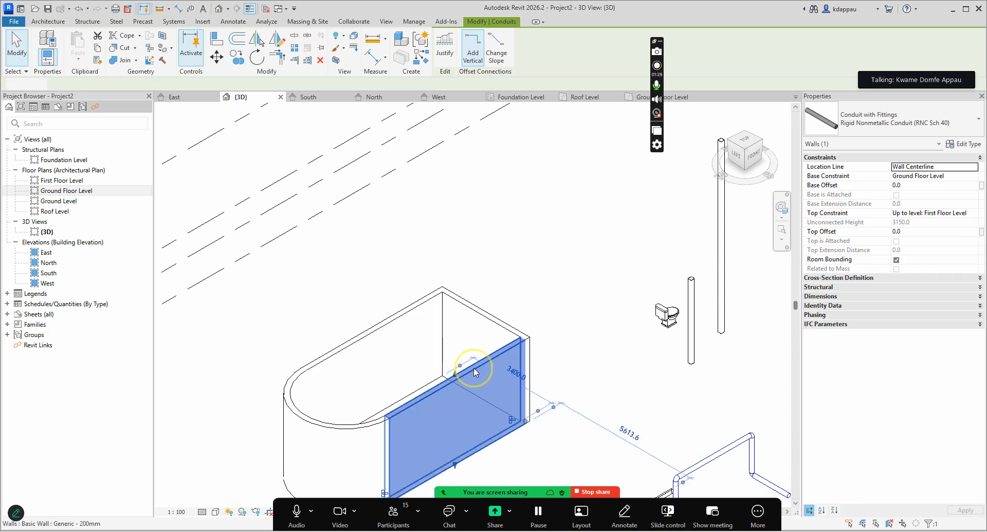
scroll(437, 391, "down", 2)
scroll(399, 370, "up", 2)
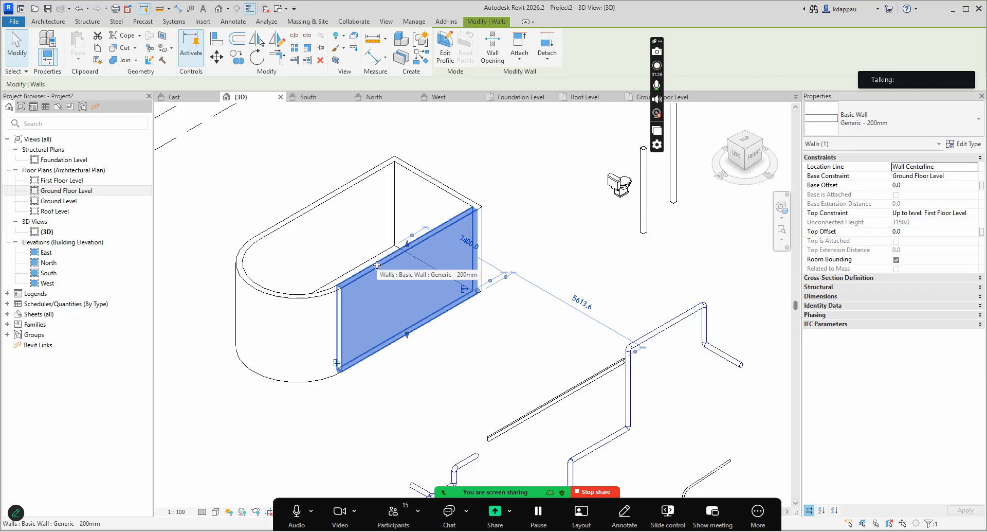
left_click(419, 514)
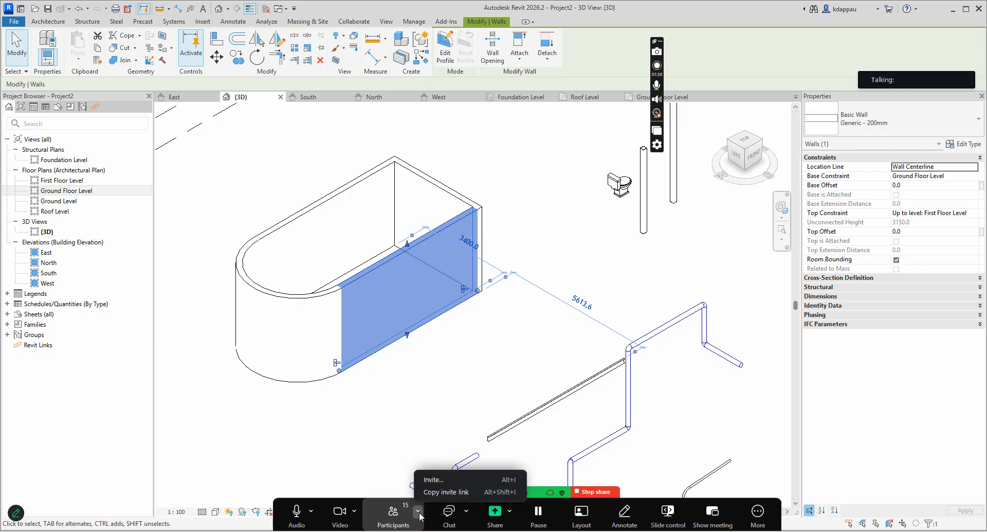
left_click(398, 517)
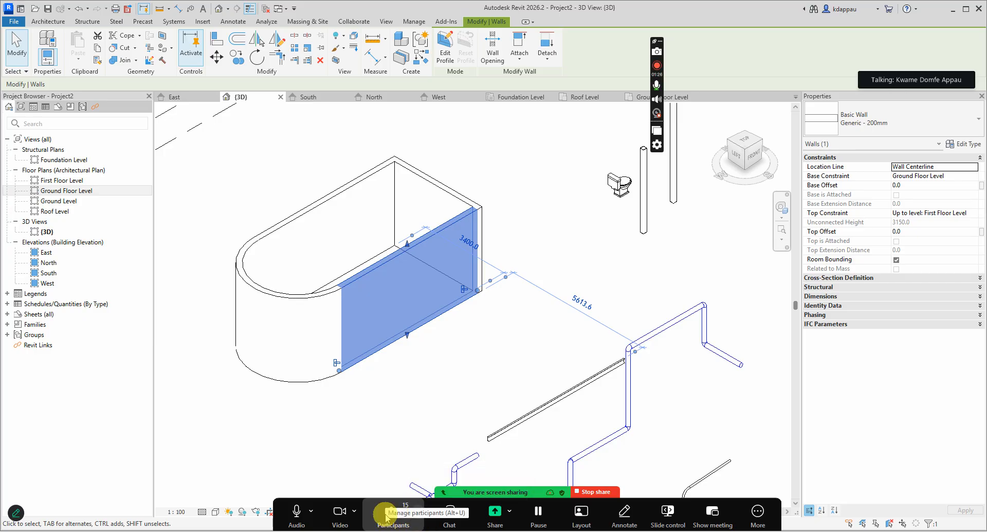
left_click(417, 385)
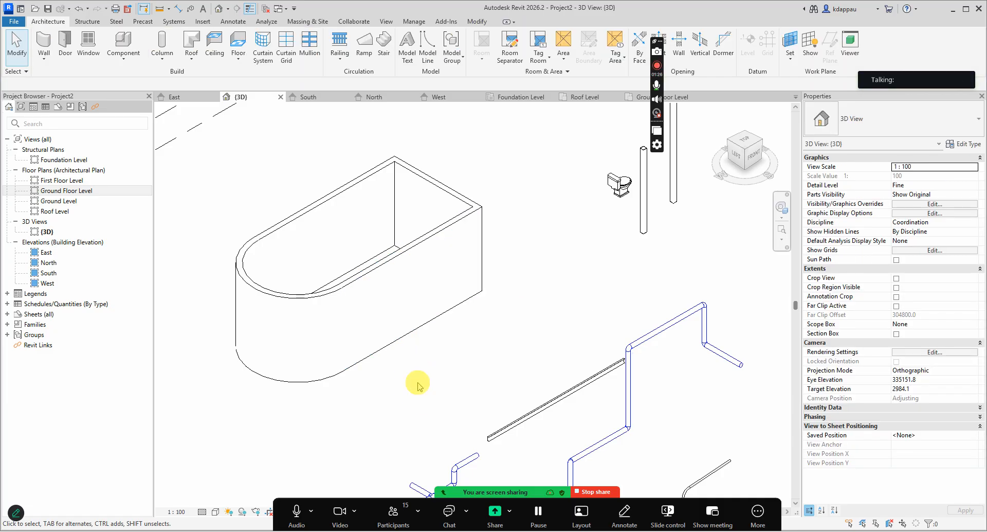
scroll(401, 337, "down", 6)
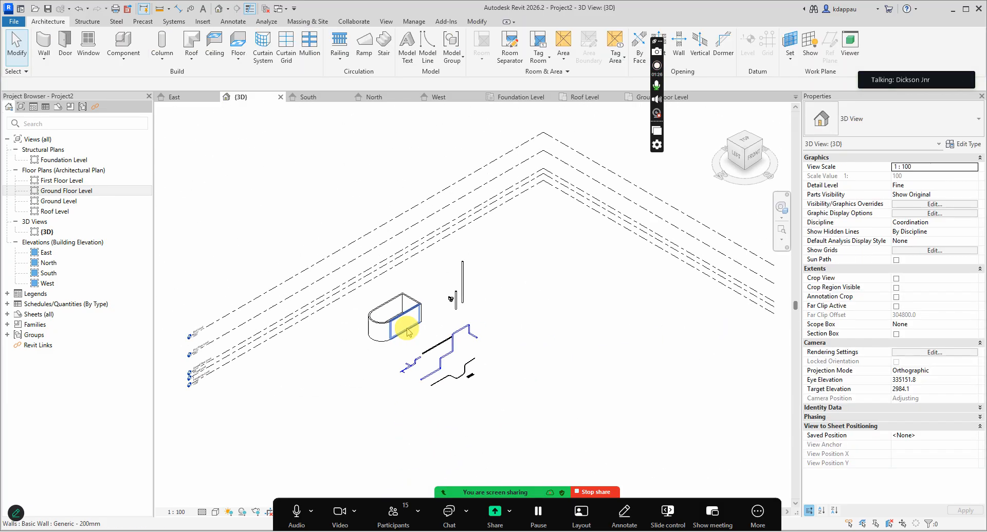
left_click(430, 353)
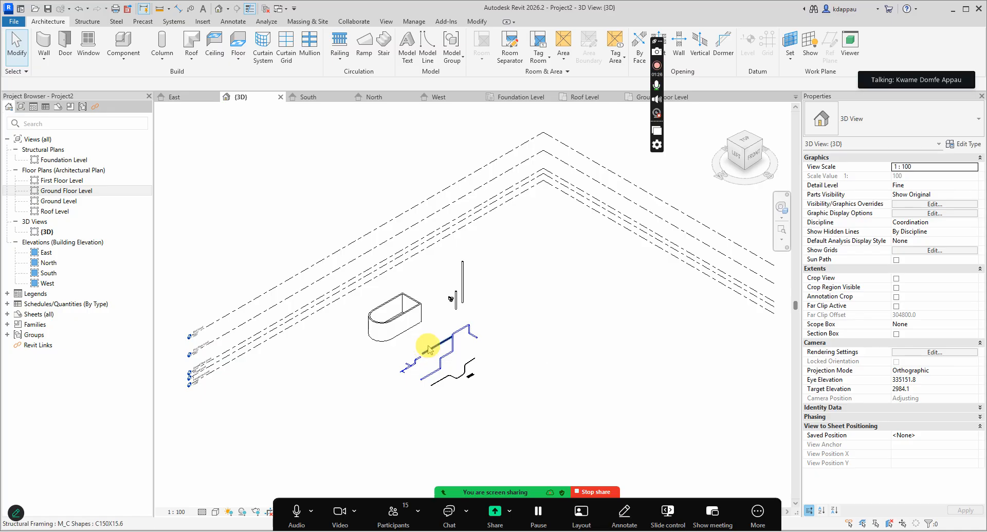
scroll(453, 307, "up", 3)
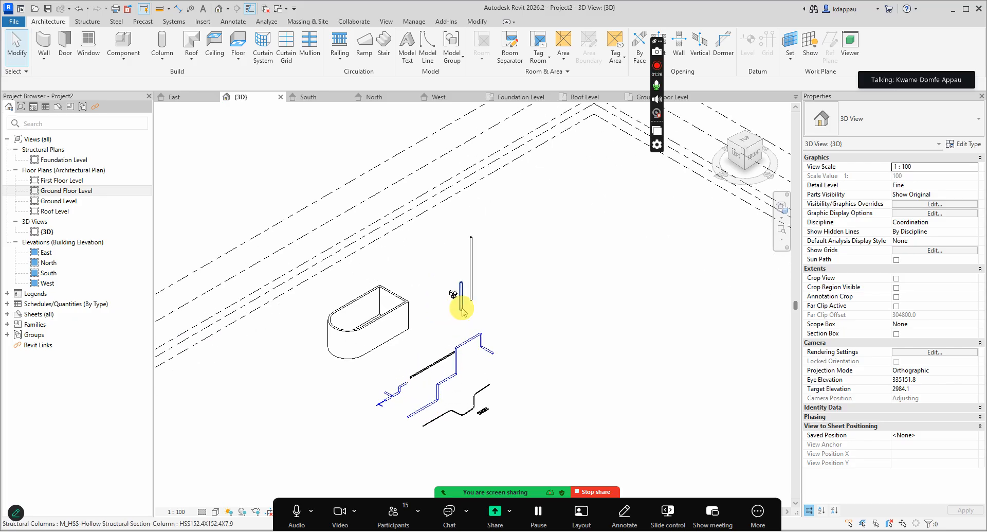
scroll(441, 326, "up", 3)
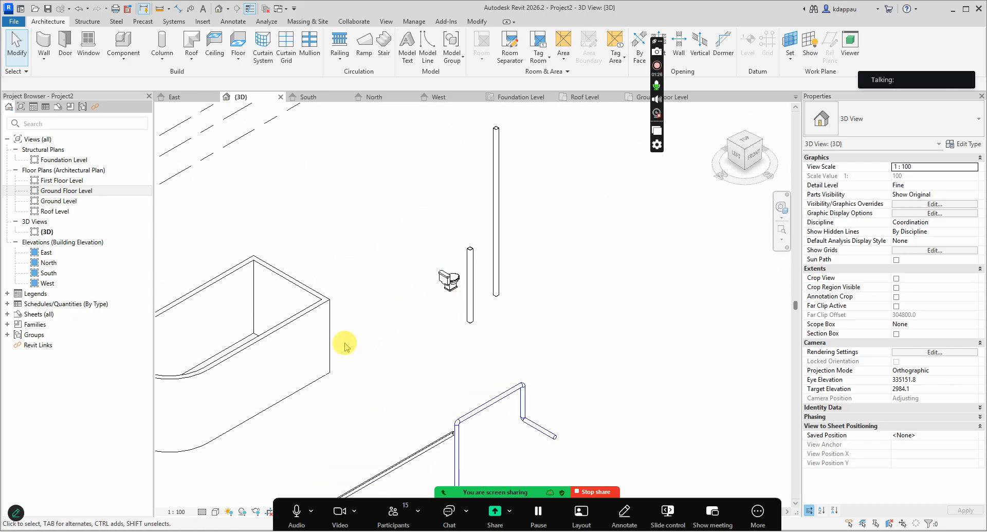
scroll(451, 320, "down", 5)
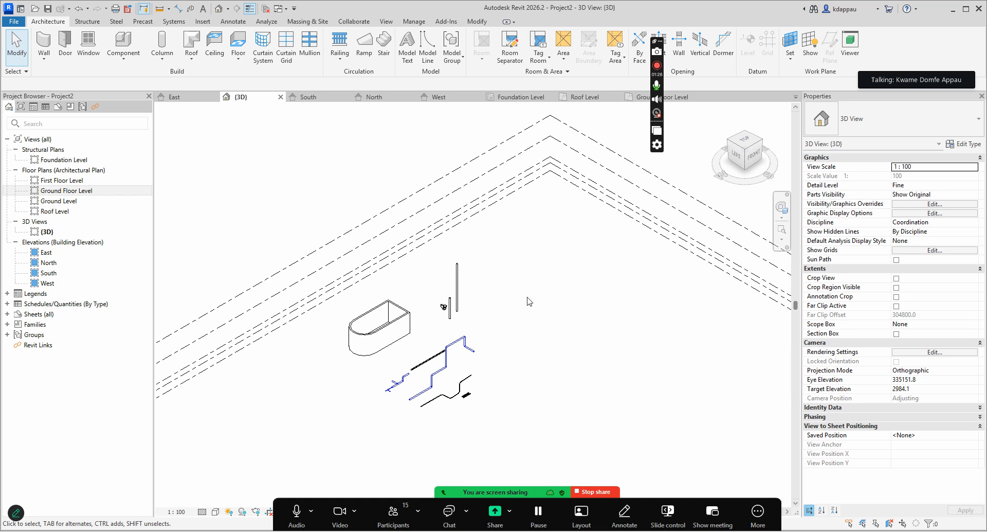
scroll(528, 301, "up", 2)
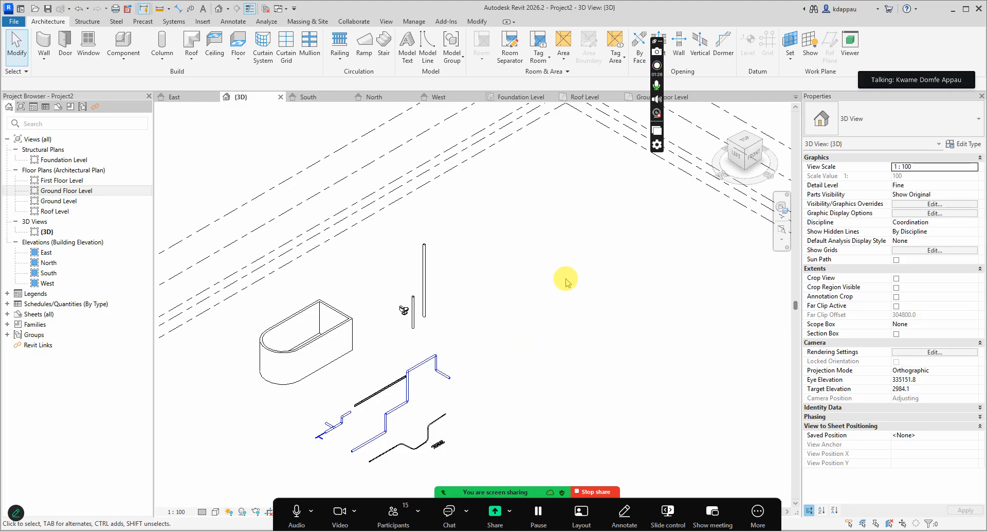
Sketch a rectangular boundary for a Generic 300mm architectural floor on First Floor Level, in the empty area beside the columns.
scroll(519, 363, "down", 2)
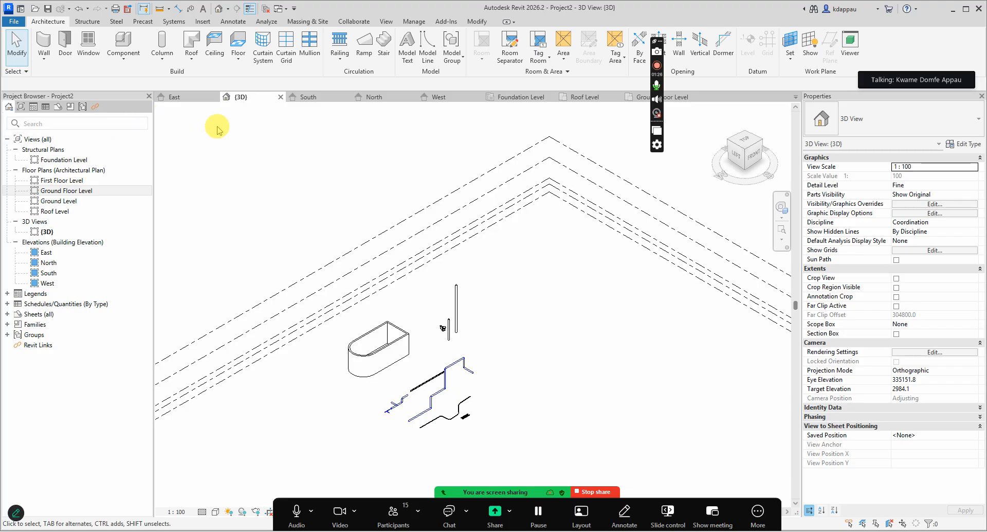
left_click(236, 64)
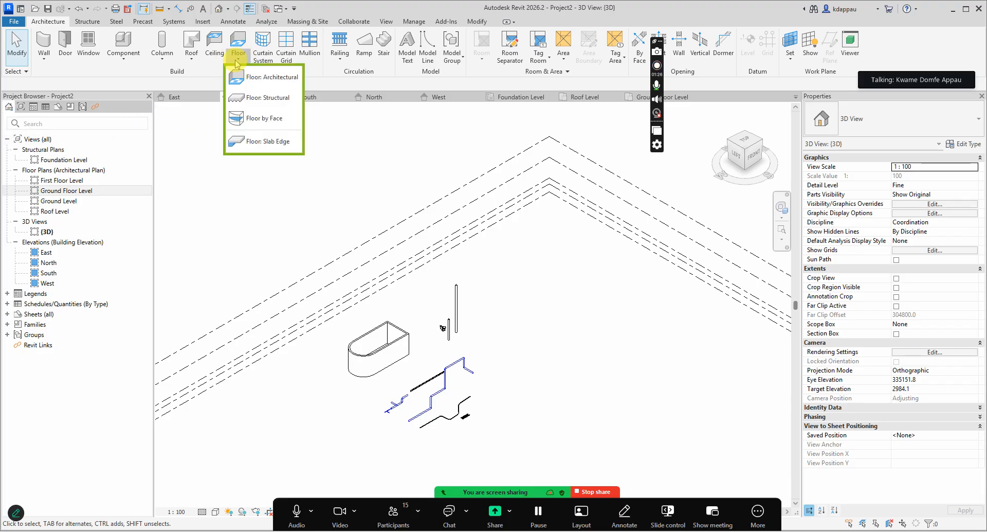
left_click(263, 80)
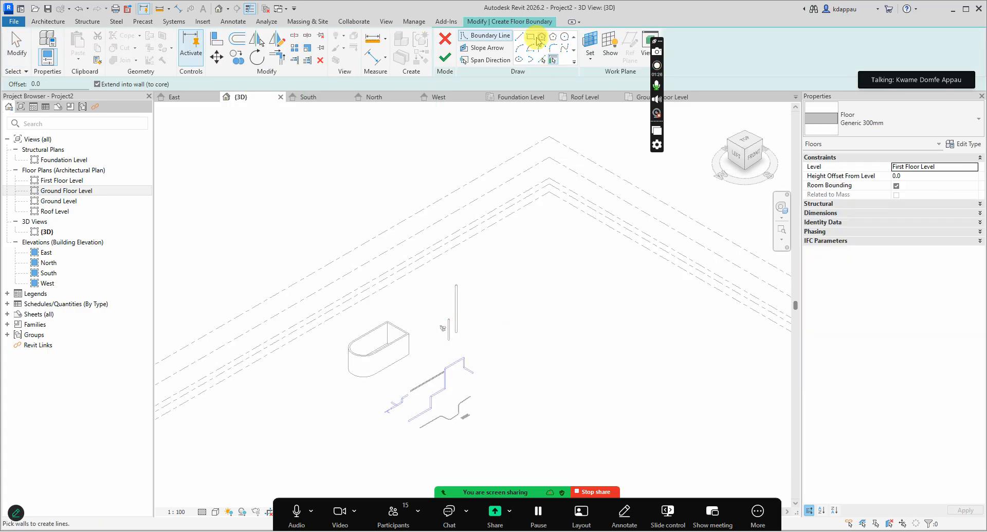
left_click(533, 38)
scroll(511, 324, "up", 2)
left_click(513, 315)
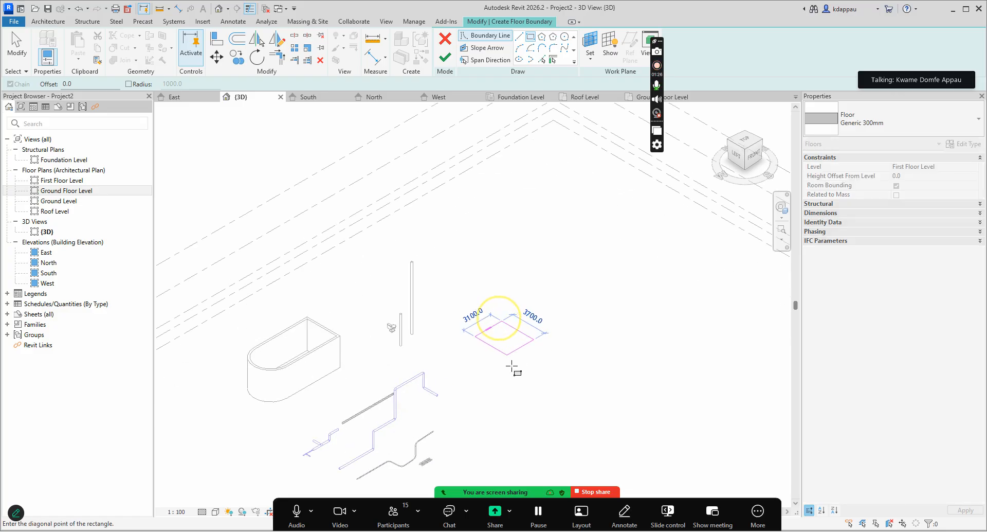
scroll(511, 375, "up", 4)
left_click(511, 348)
right_click(505, 294)
left_click(543, 65)
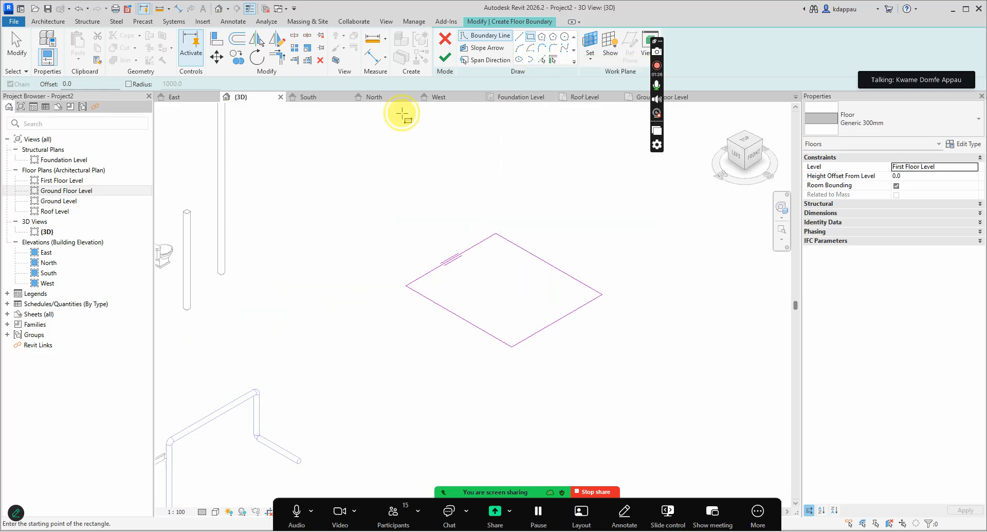
right_click(403, 115)
left_click(430, 121)
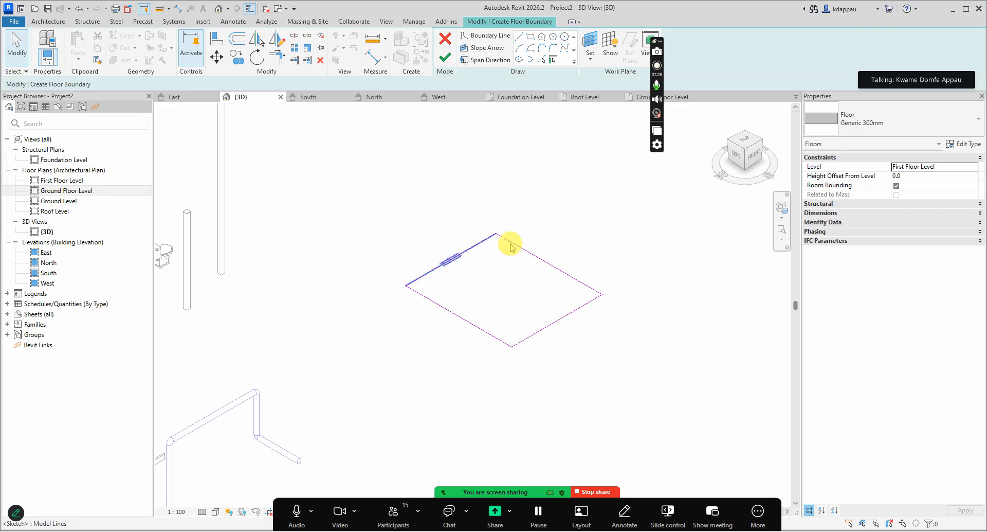
Reshape the floor boundary into a triangle by deleting two adjacent sides and closing it with the remaining edges, and finish the floor.
left_click(530, 253)
left_click(544, 320)
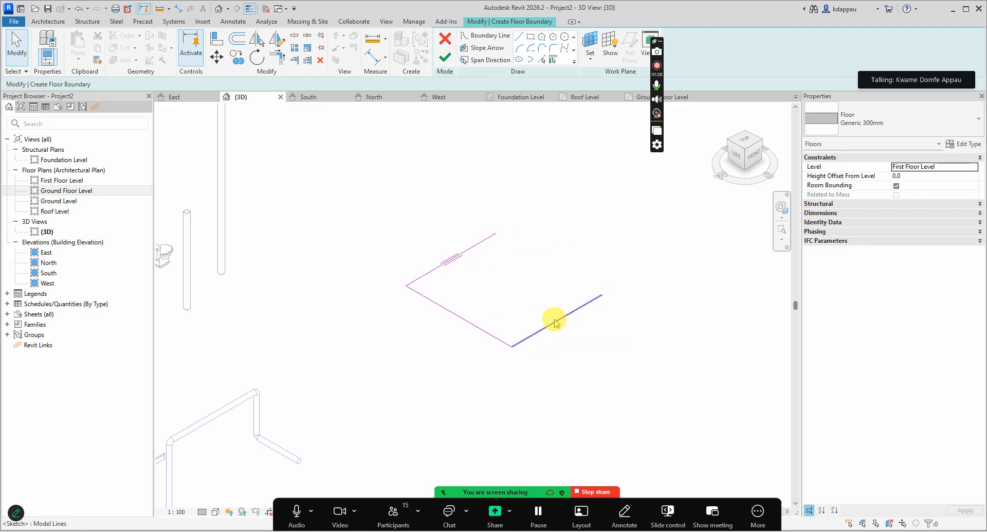
left_click(565, 315)
mouse_move(601, 294)
left_mouse_down()
mouse_move(479, 263)
mouse_move(496, 234)
left_mouse_up()
left_click(447, 178)
scroll(469, 287, "up", 2)
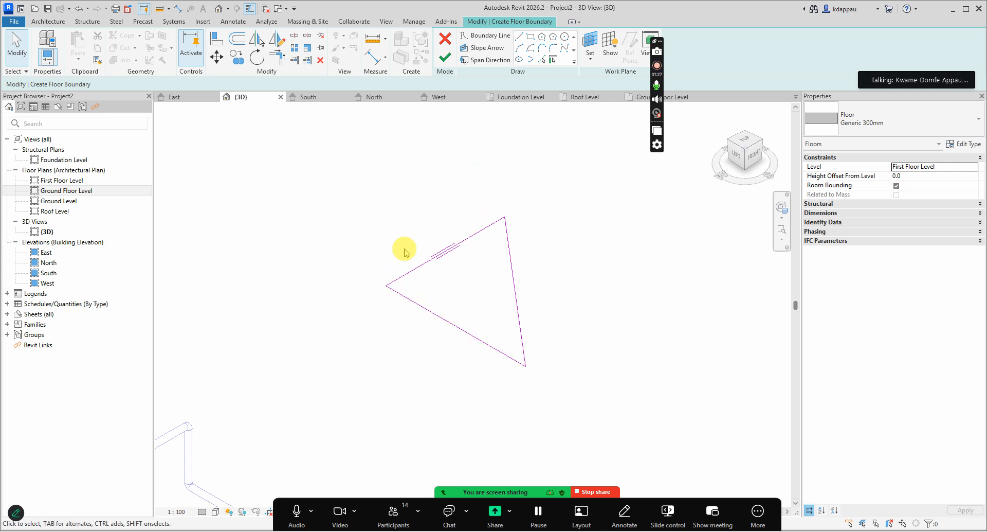
left_click(445, 57)
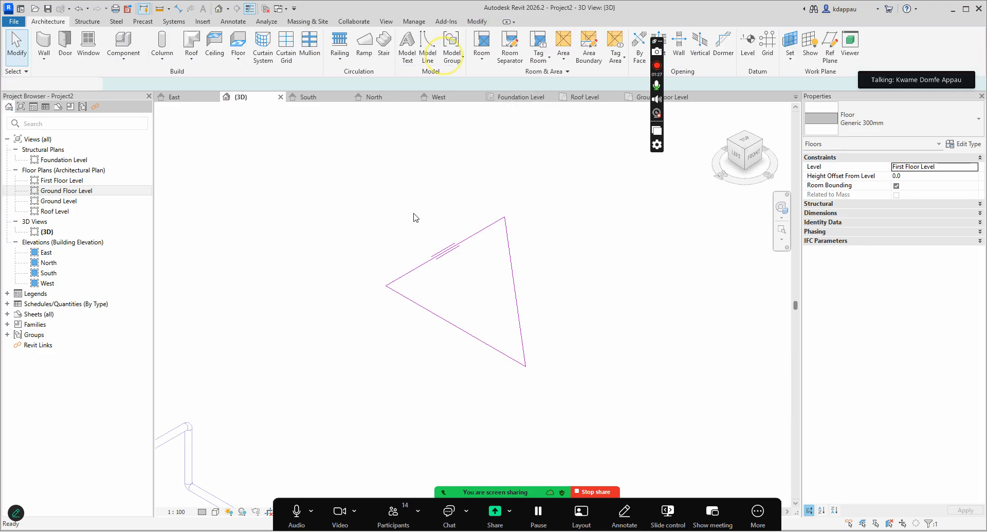
left_click(392, 216)
scroll(452, 332, "up", 2)
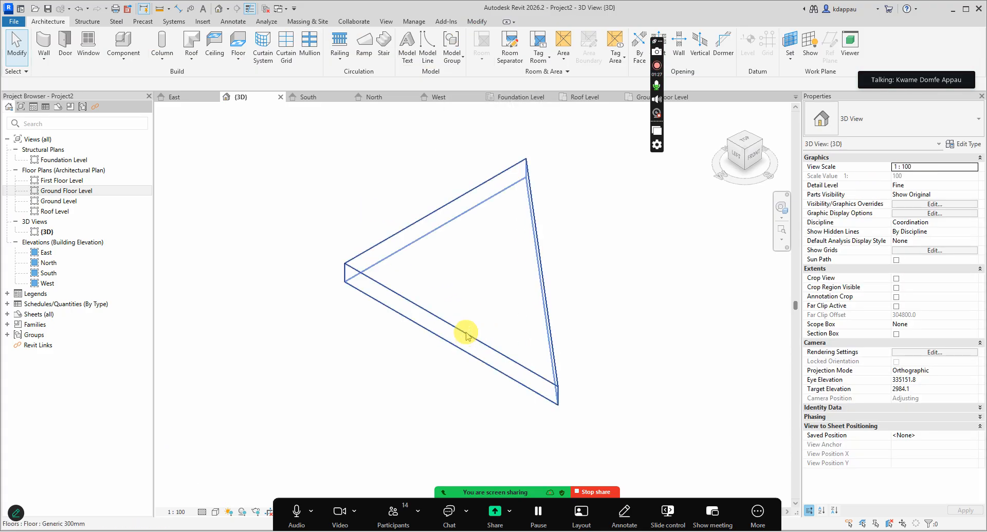
scroll(467, 334, "down", 2)
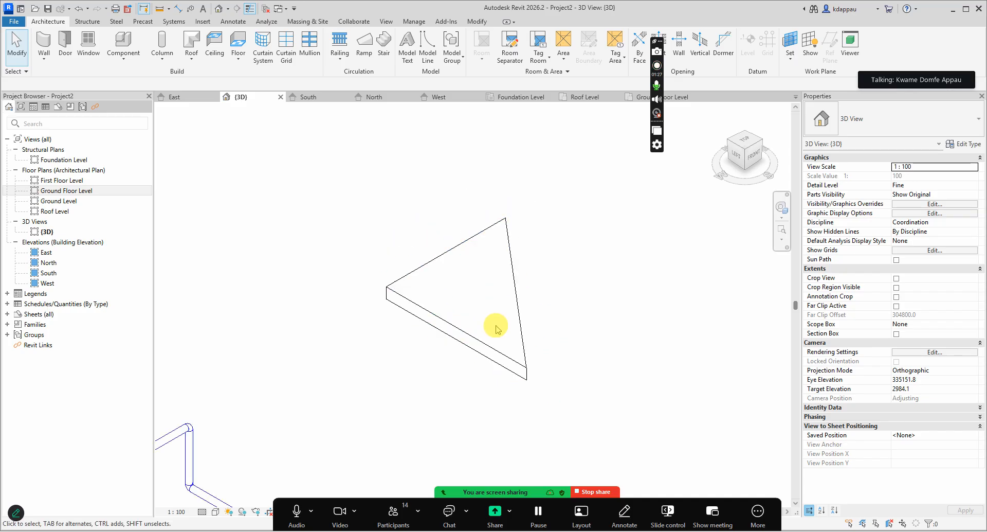
scroll(440, 336, "down", 1)
Switch the triangular floor's level to Ground Floor Level, to Foundation Level, and back to First Floor Level.
left_click(432, 325)
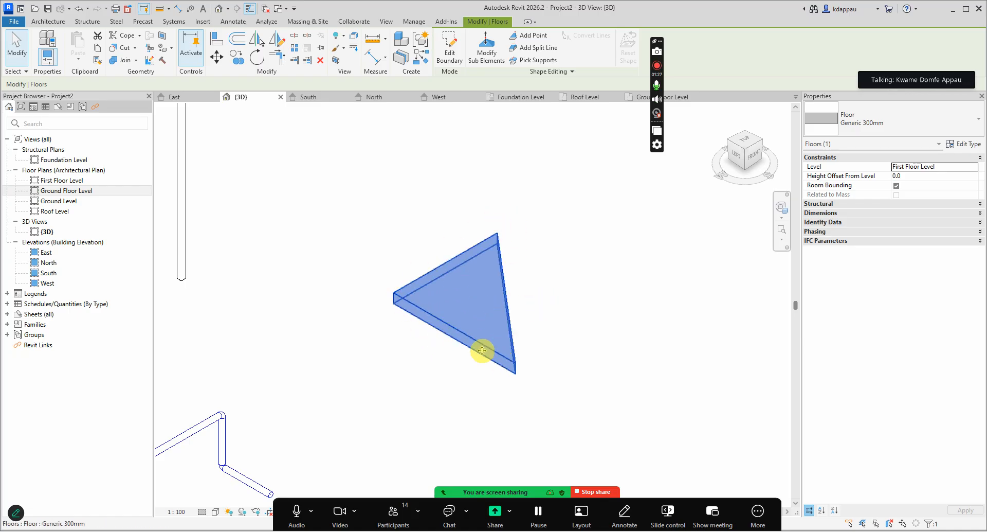
left_click(974, 167)
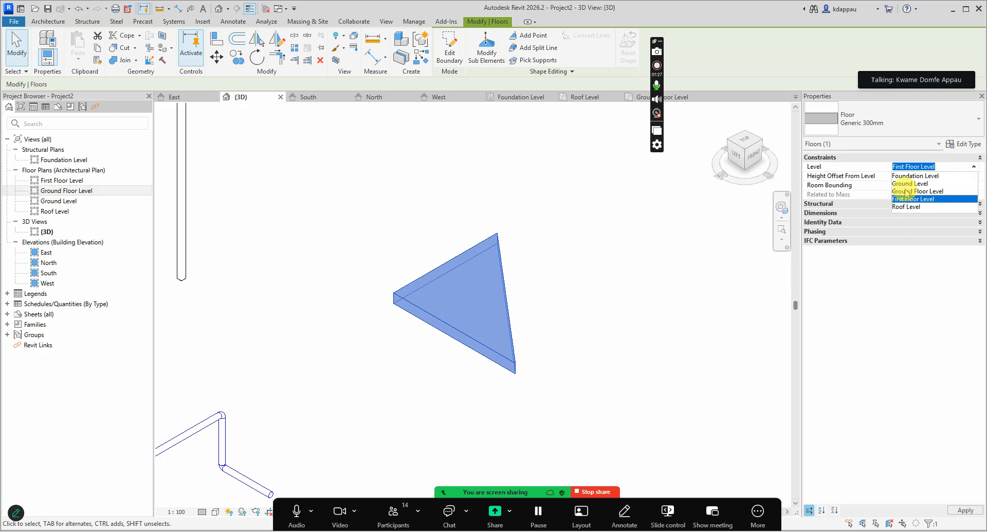
left_click(905, 191)
scroll(573, 255, "down", 3)
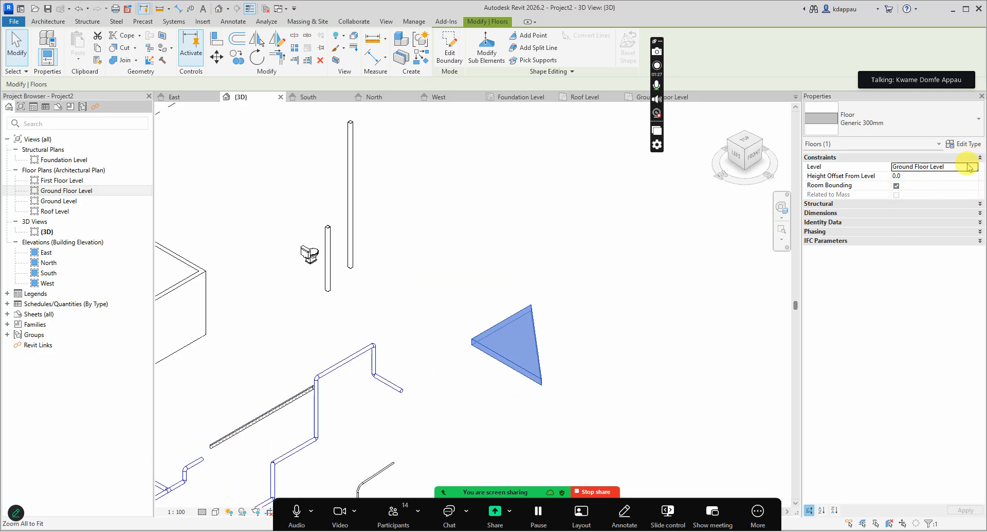
left_click(971, 170)
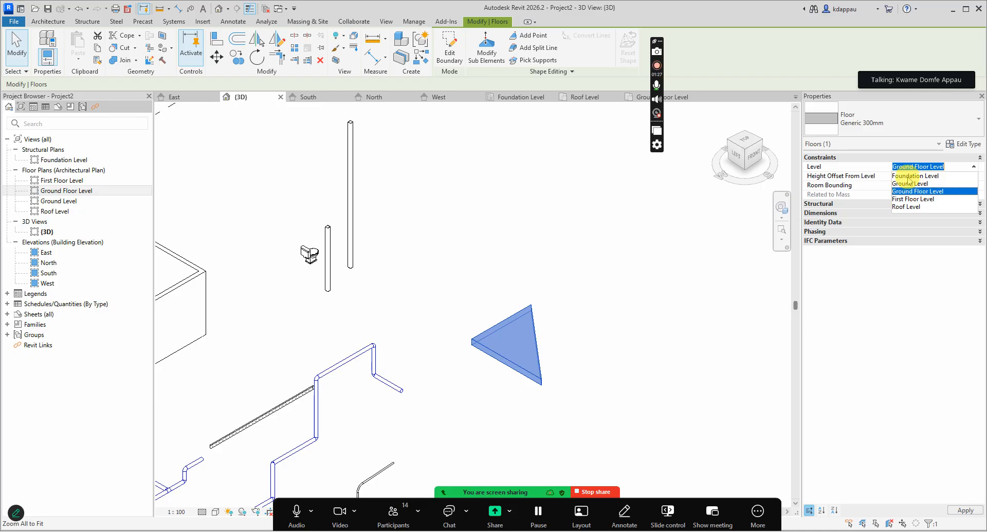
left_click(909, 175)
left_click(975, 168)
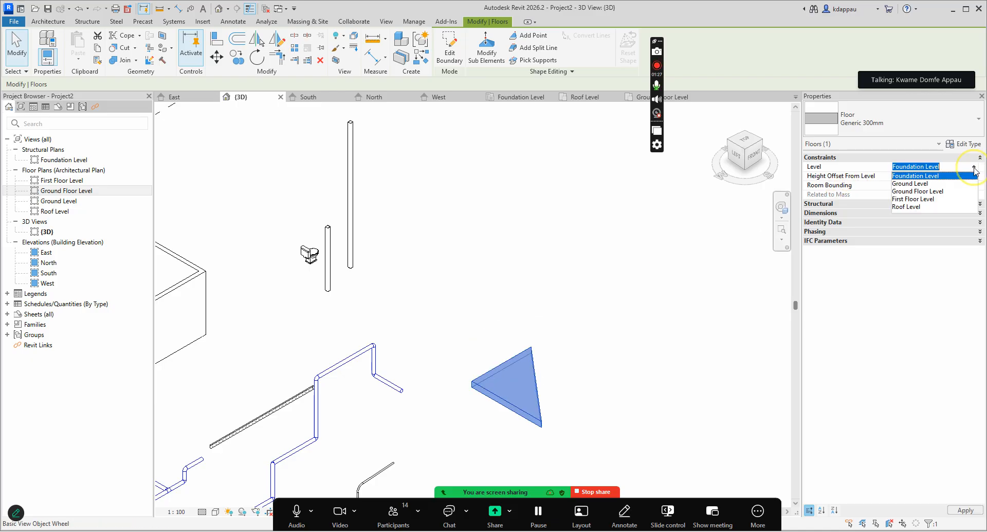
left_click(912, 199)
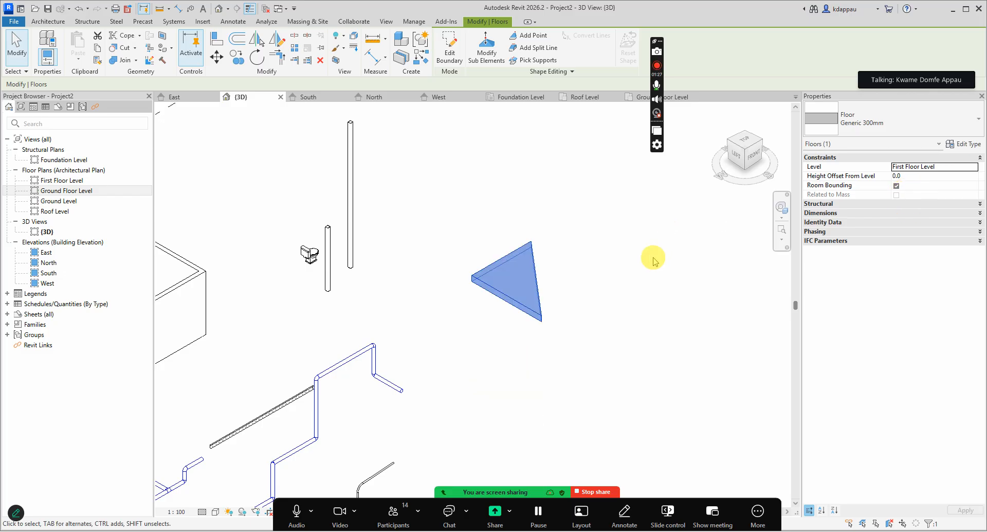
left_click(440, 332)
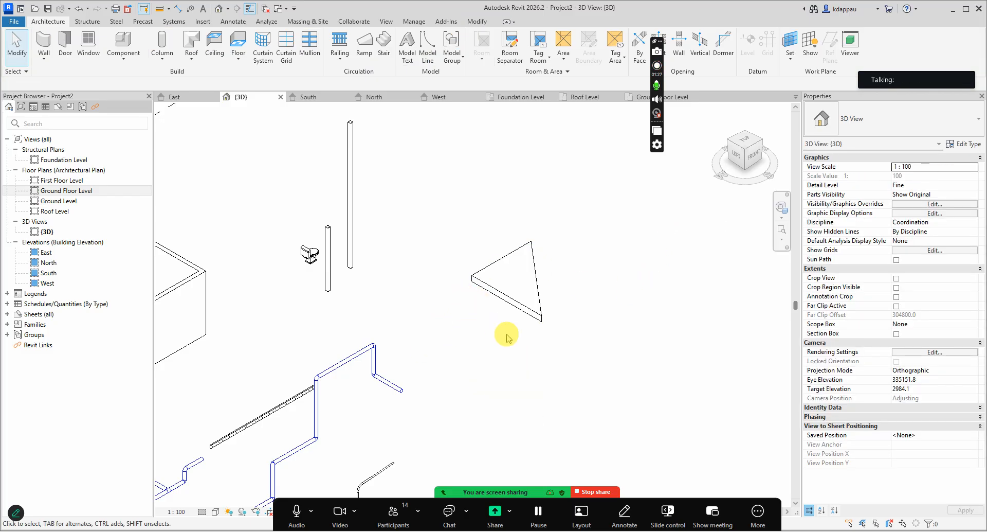
left_click(496, 289)
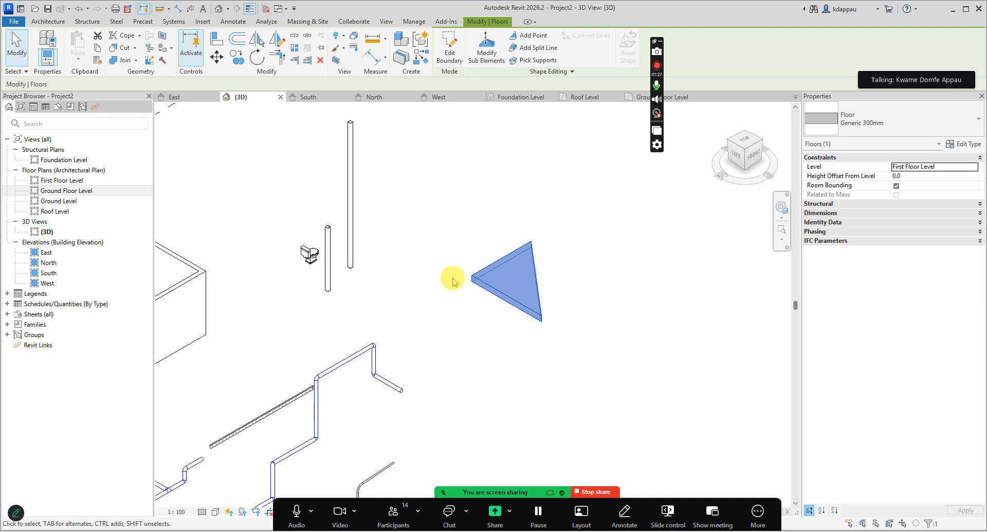
left_click(430, 281)
Sketch a circular beam system boundary with a radius of about 3200 mm near the triangular floor, and try to finish it.
scroll(430, 281, "down", 3)
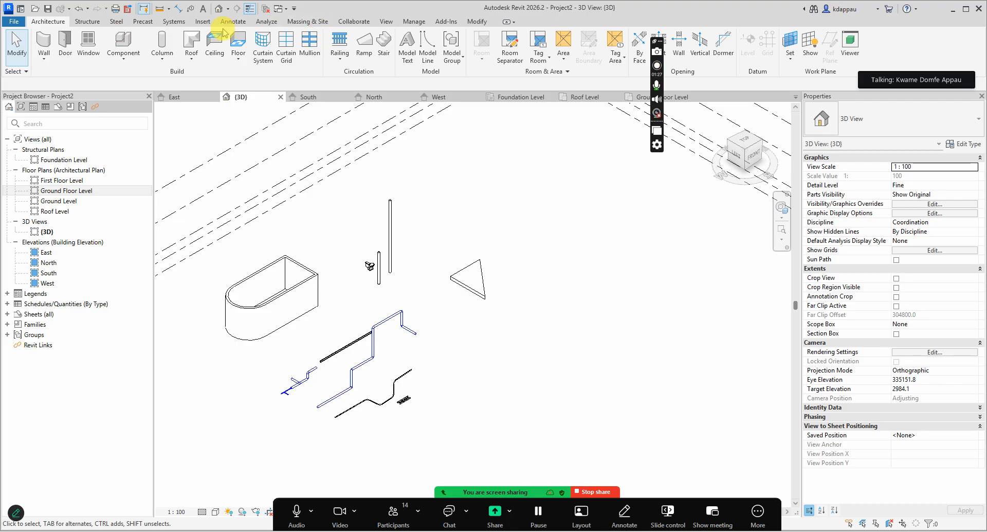
left_click(87, 22)
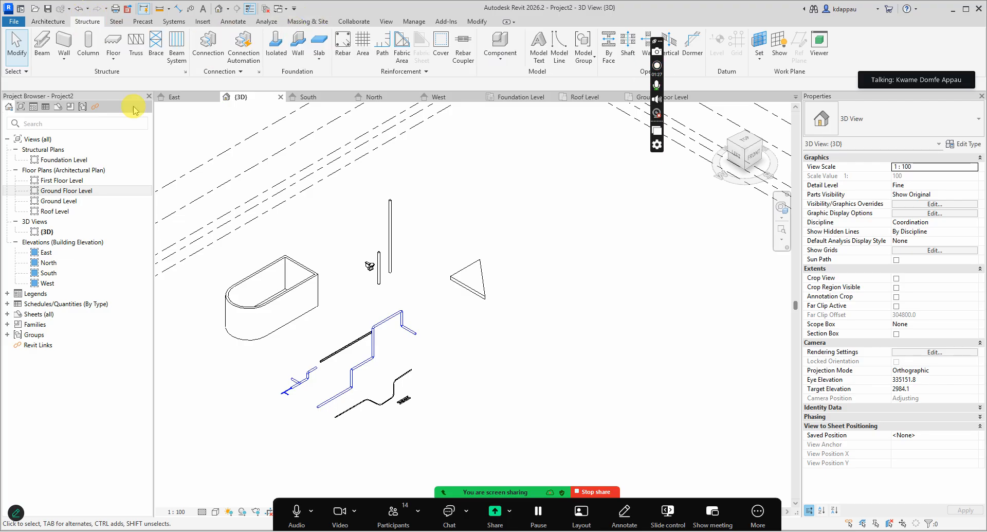
left_click(175, 49)
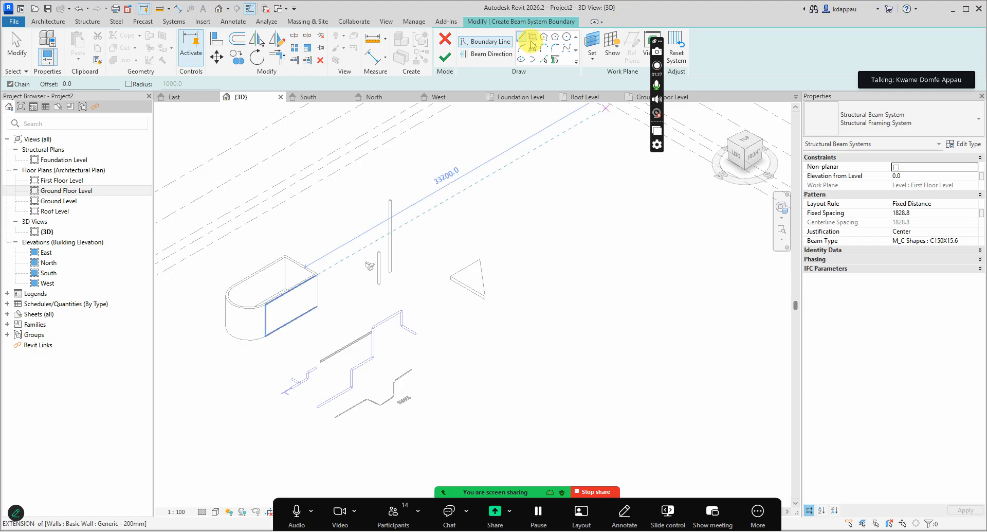
left_click(567, 37)
scroll(484, 332, "up", 4)
left_click(485, 332)
left_click(539, 386)
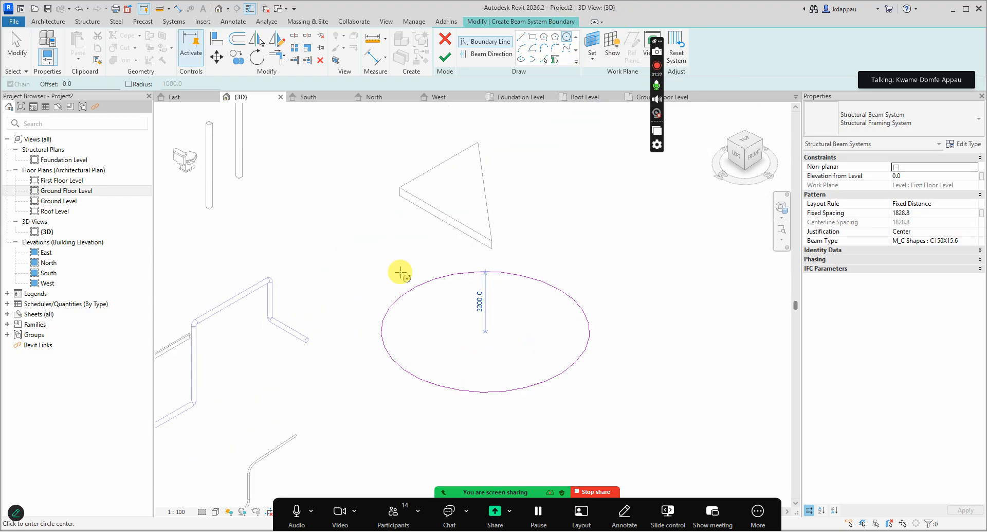
left_click(445, 58)
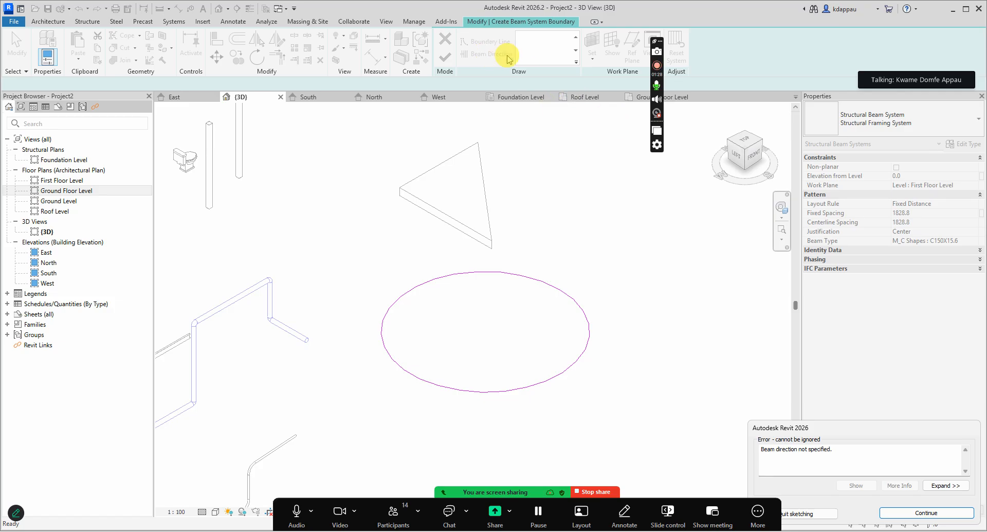
left_click(937, 513)
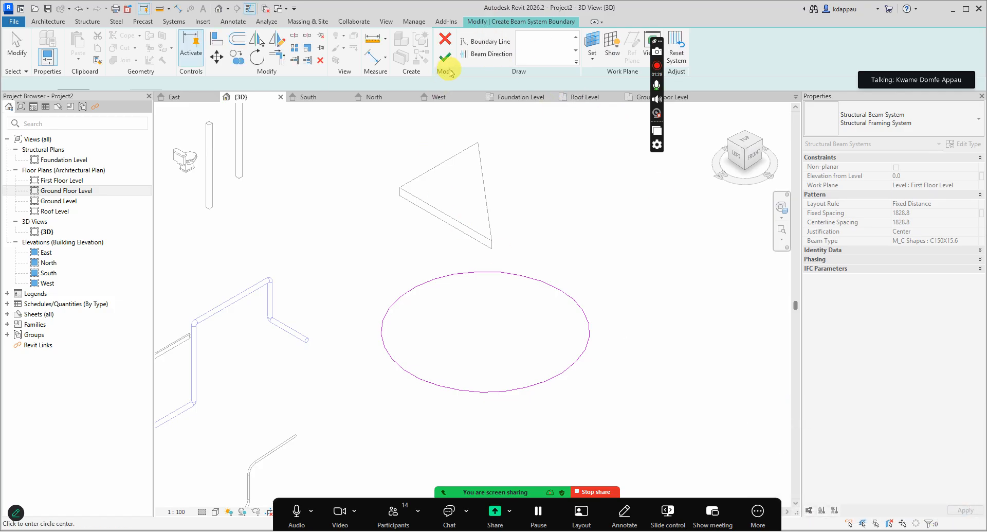
Define the beam direction with a line about 6391 mm long across the circle, and finish the beam system.
left_click(486, 53)
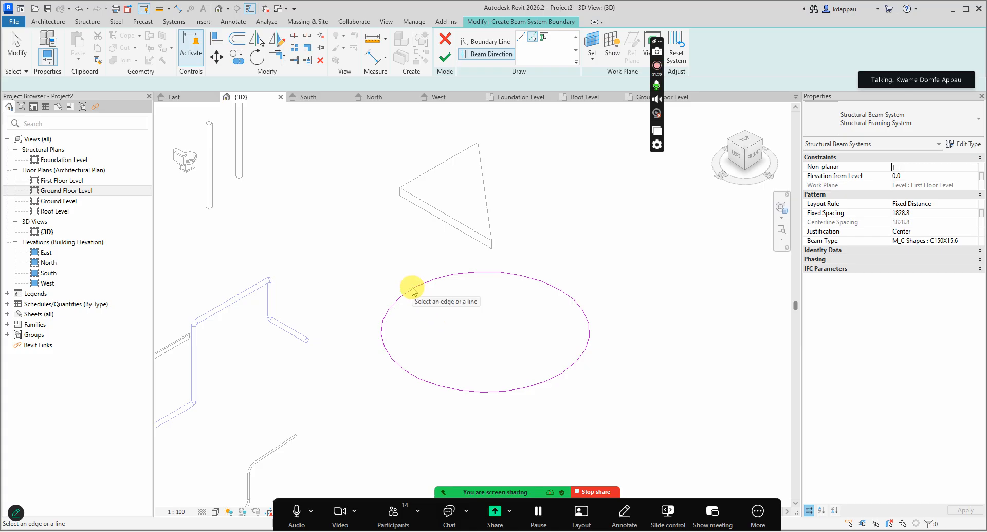
left_click(520, 38)
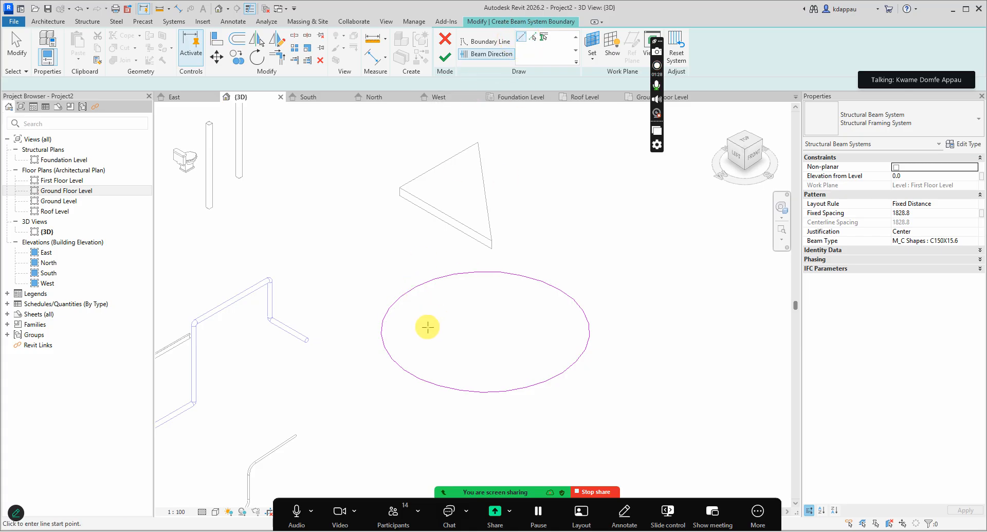
left_click(411, 289)
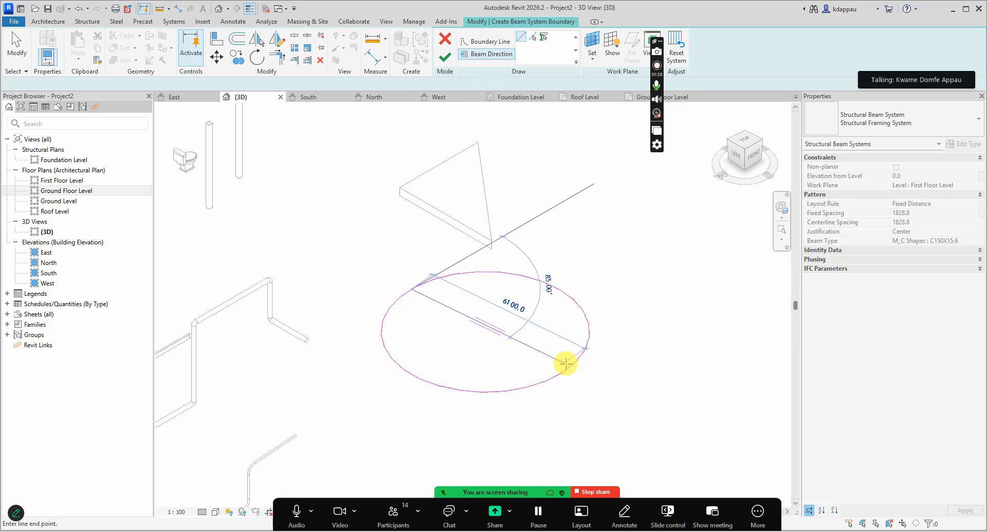
left_click(564, 369)
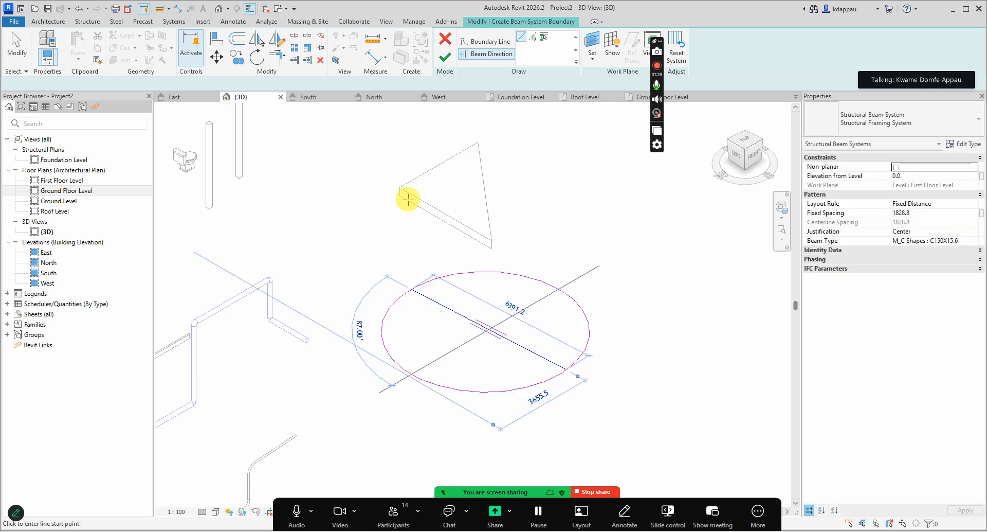
right_click(366, 186)
left_click(380, 198)
left_click(446, 55)
scroll(368, 252, "up", 4)
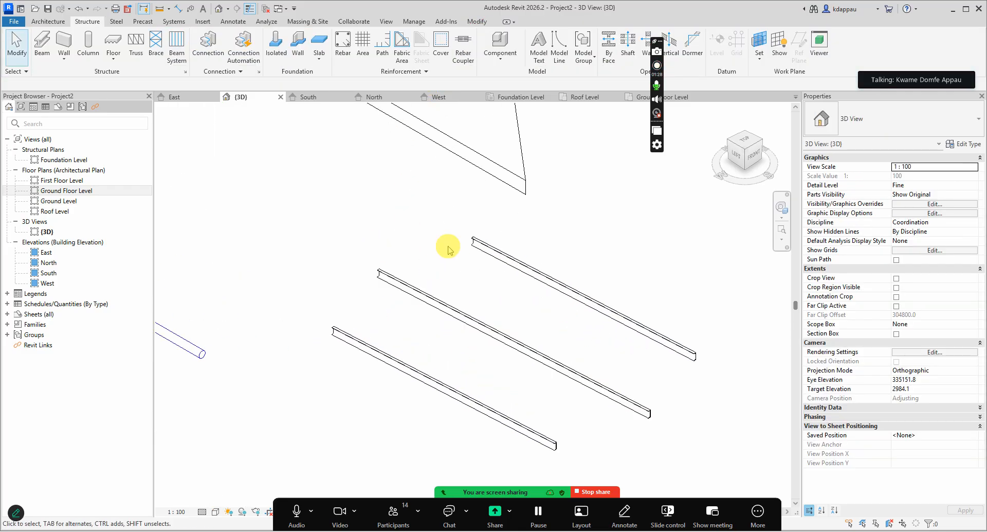
scroll(525, 386, "down", 3)
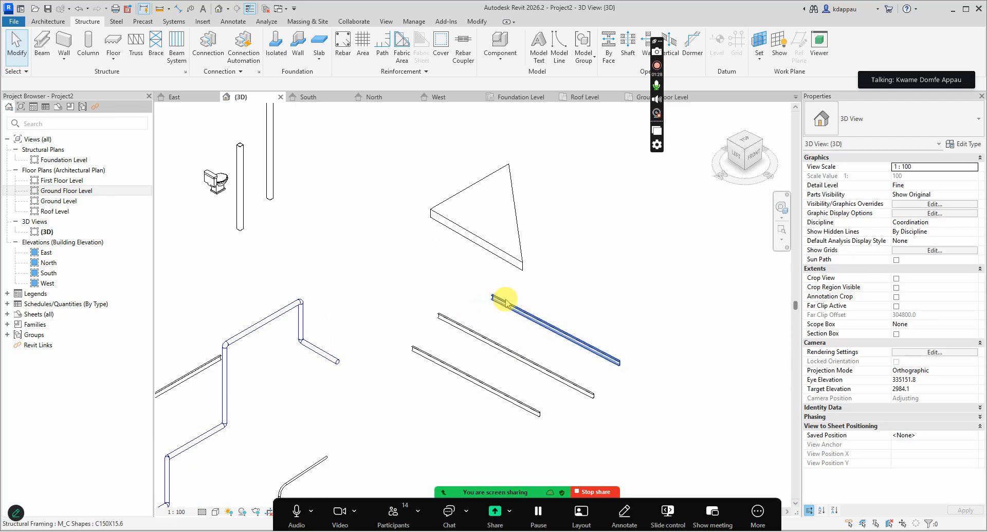
Set the circular beam system's fixed spacing to 600 mm.
left_click(472, 291)
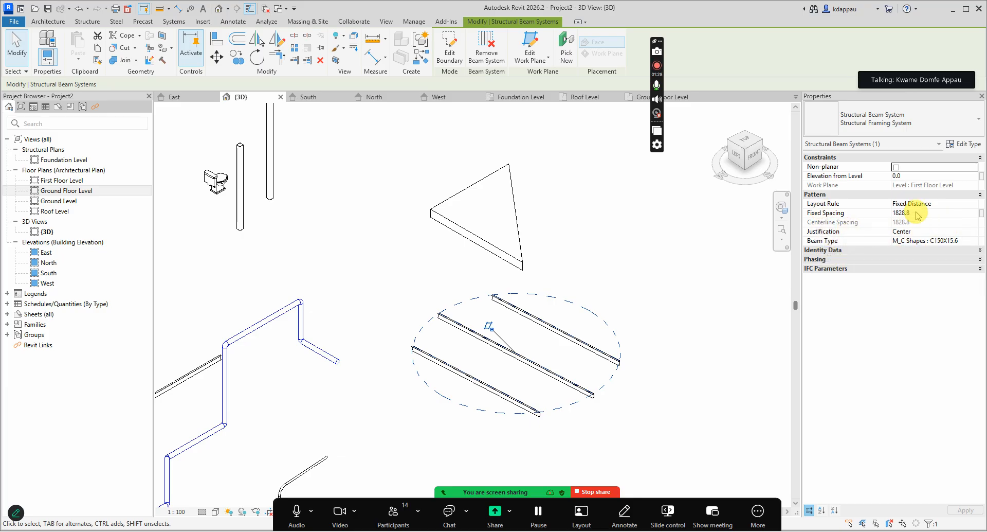
left_click(901, 213)
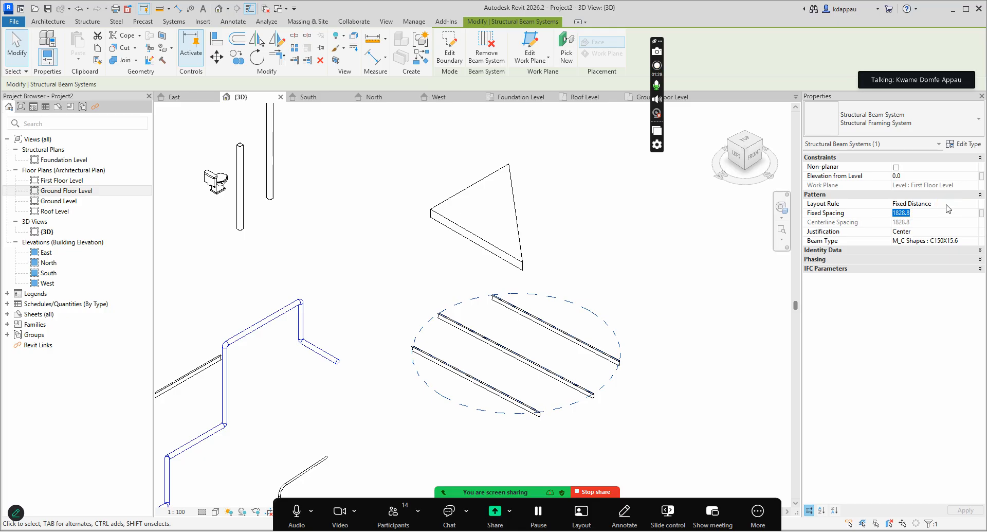
key("Return")
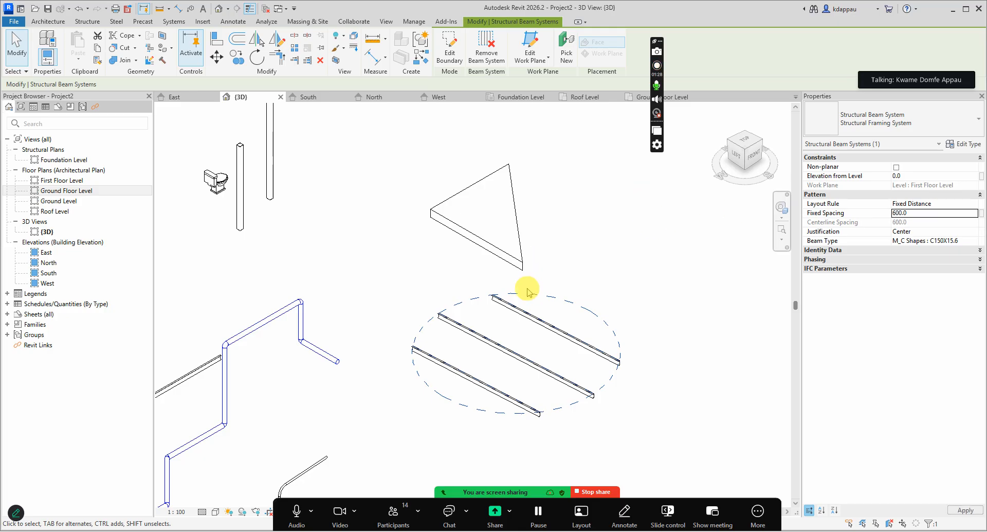
scroll(522, 370, "up", 3)
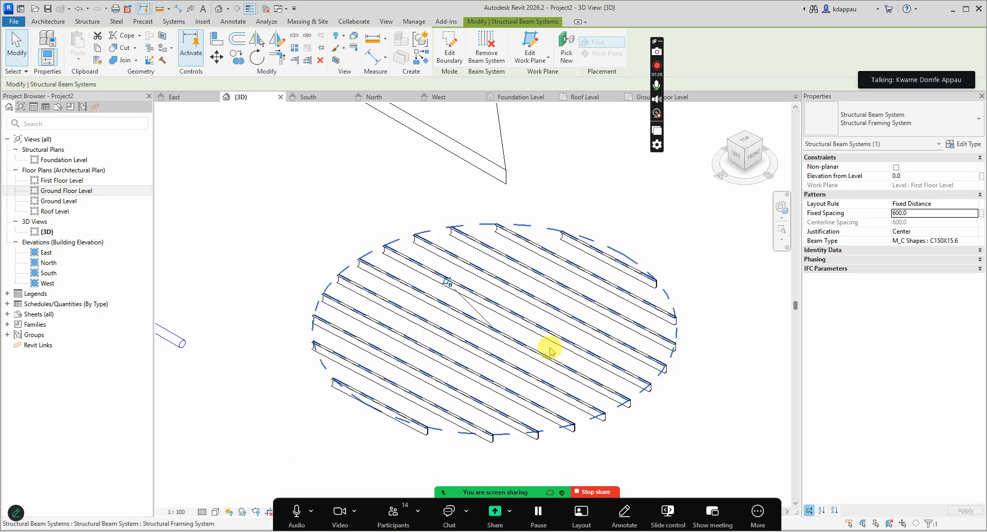
Examine the C-shaped beam profiles and their ends in the circular beam system, and deselect the system.
scroll(514, 370, "up", 5)
scroll(482, 324, "up", 2)
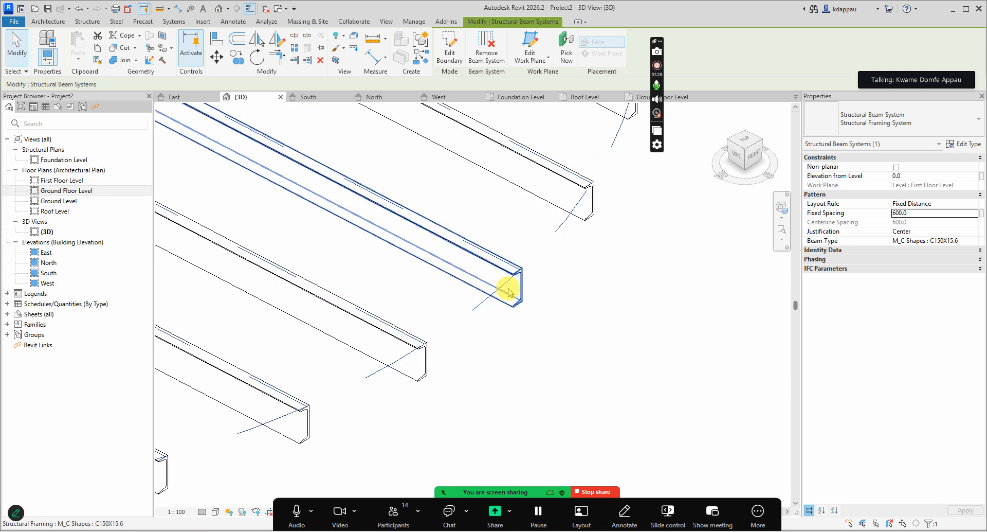
scroll(532, 278, "up", 3)
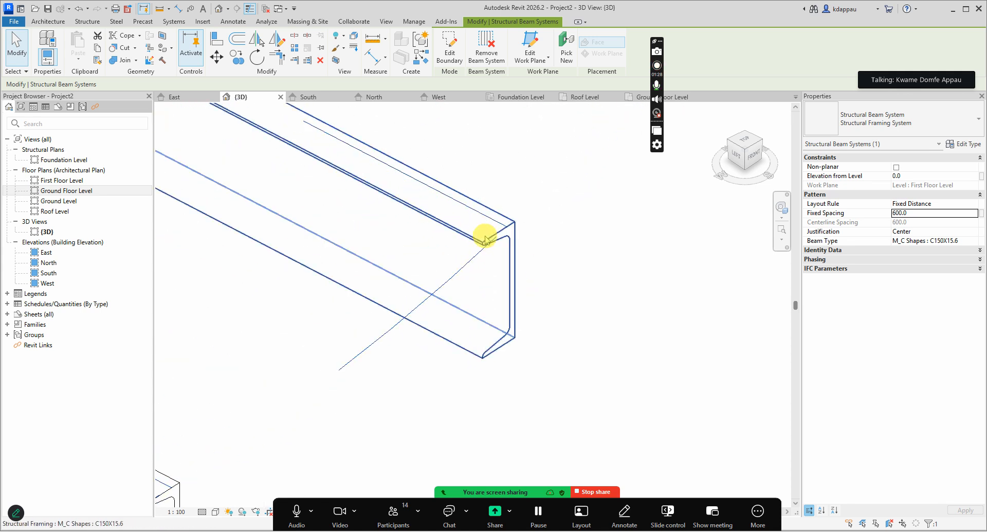
scroll(515, 370, "down", 4)
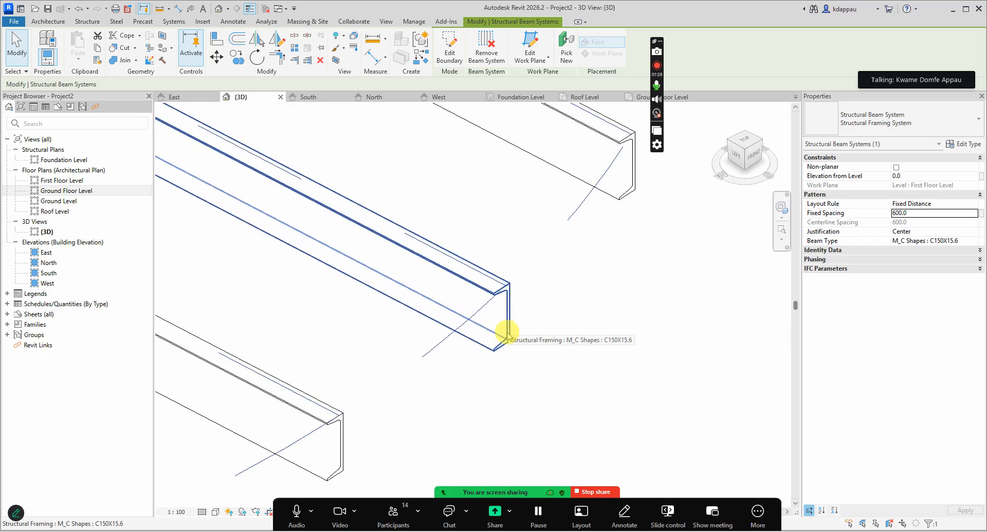
scroll(507, 331, "down", 3)
scroll(466, 349, "down", 5)
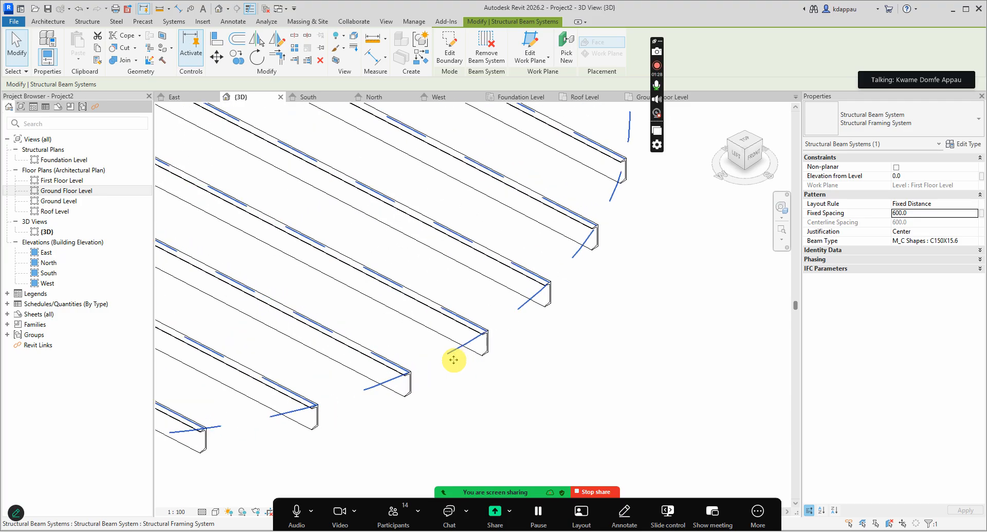
scroll(459, 342, "up", 4)
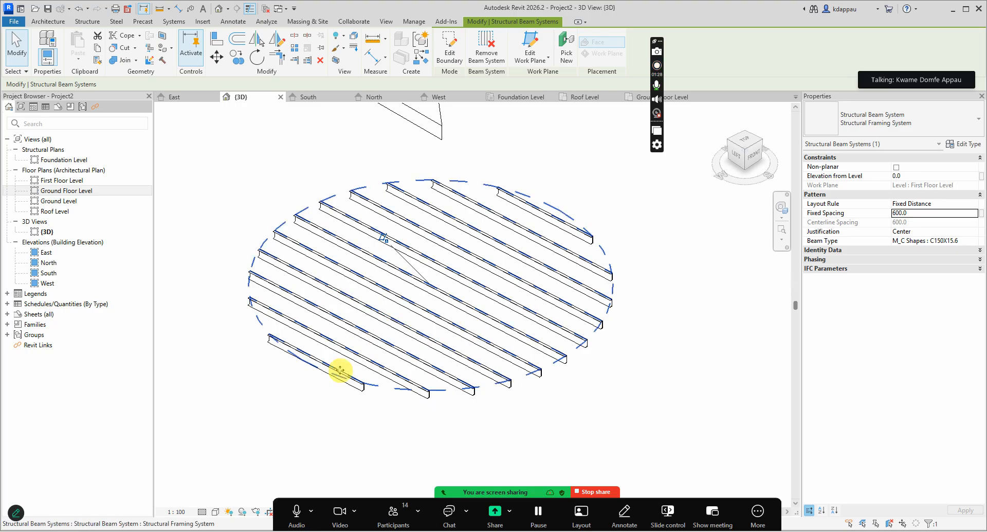
scroll(349, 276, "down", 5)
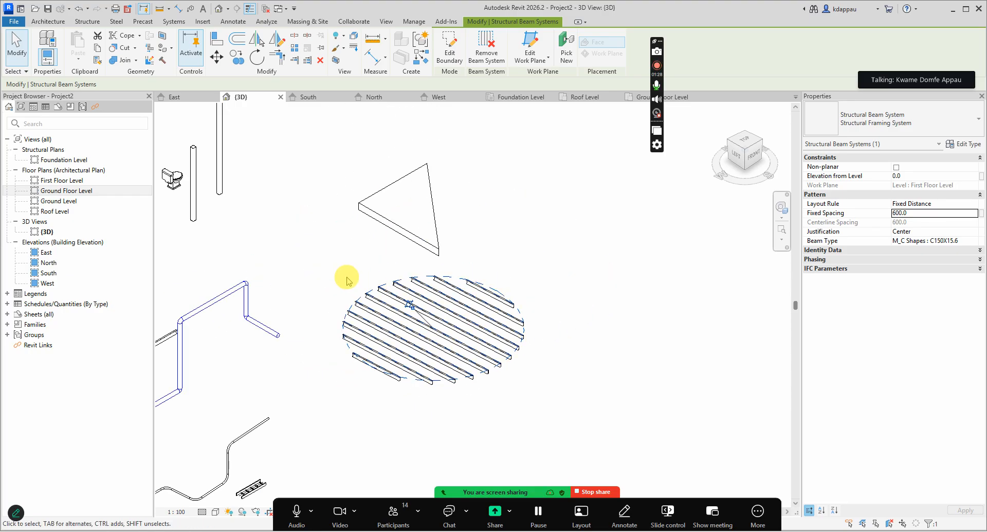
left_click(304, 260)
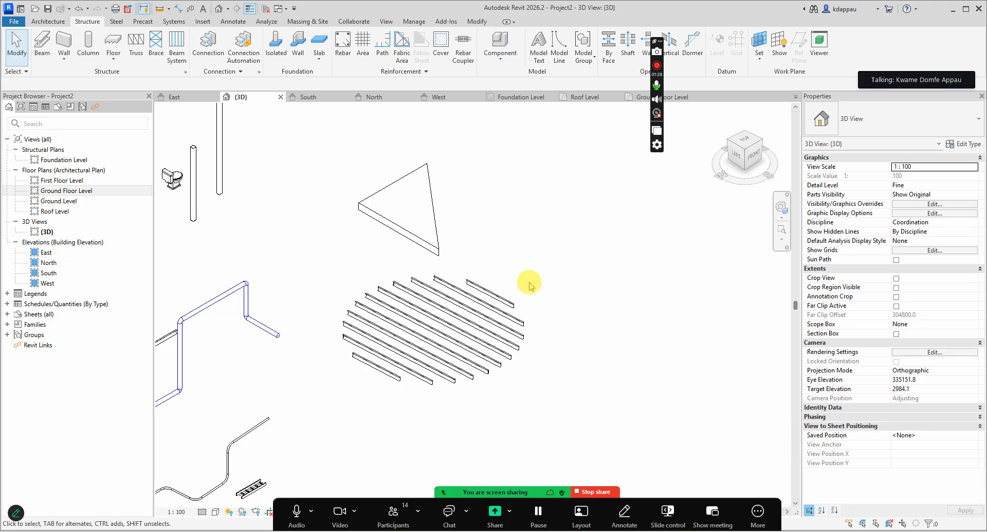
Start a roof by footprint on First Floor Level and sketch a sloped rectangular boundary of about 7100 by 4100 mm beyond the triangular floor.
scroll(442, 357, "down", 1)
scroll(442, 358, "down", 2)
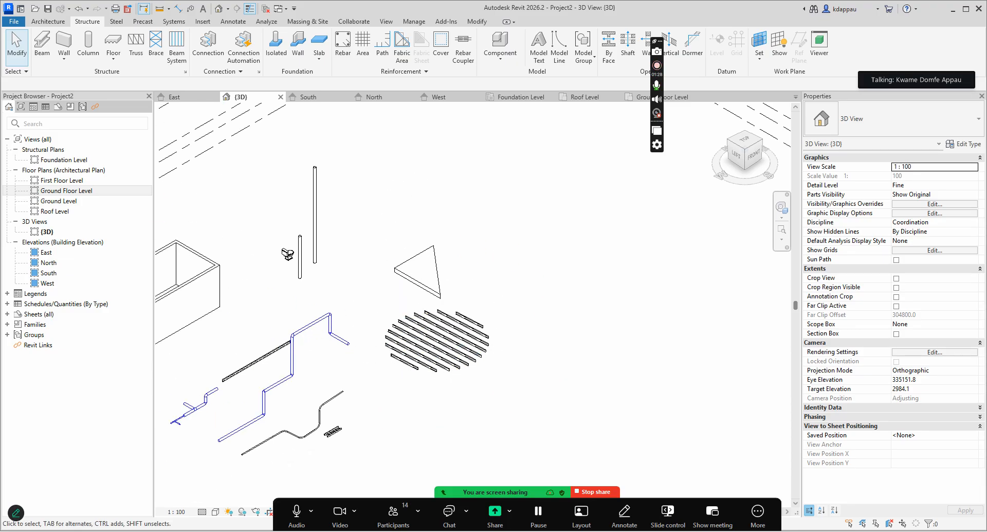
left_click(48, 23)
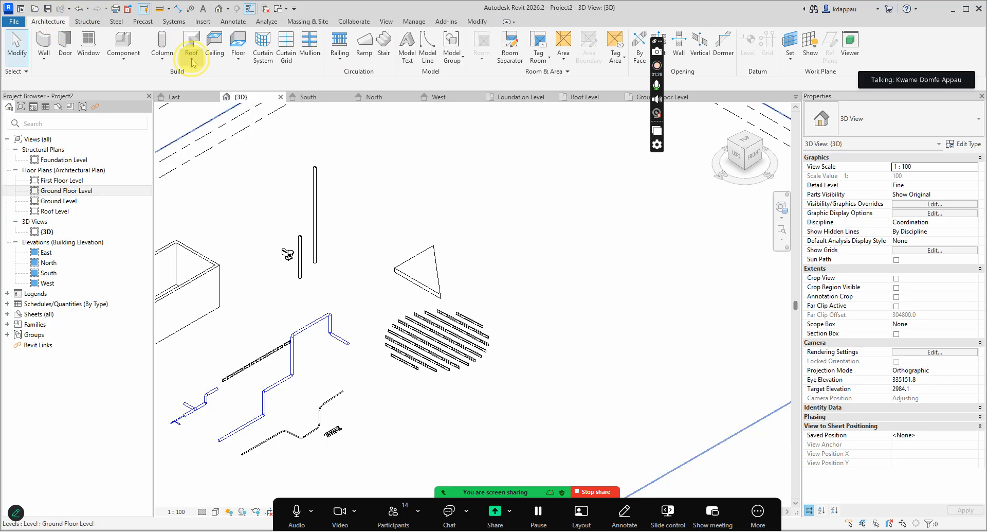
left_click(191, 56)
left_click(221, 77)
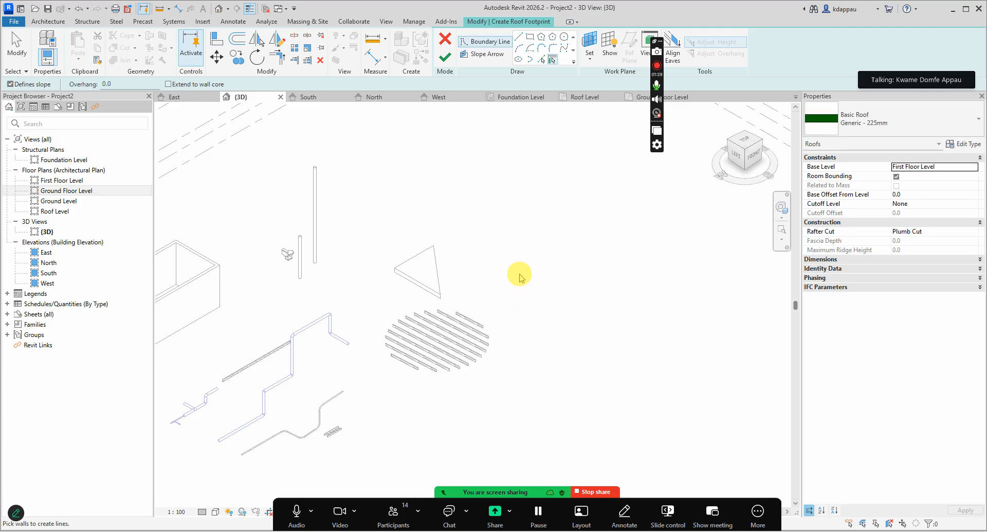
left_click(530, 37)
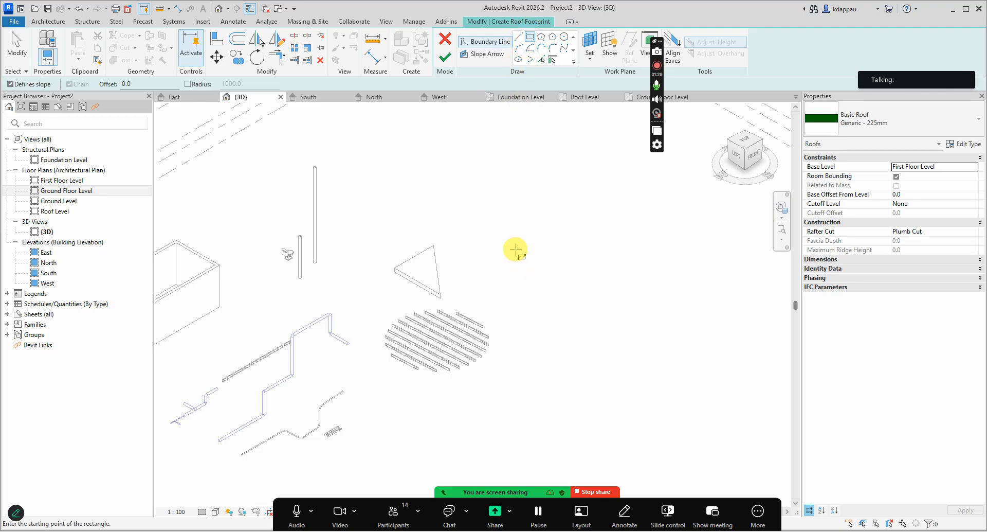
left_click(508, 236)
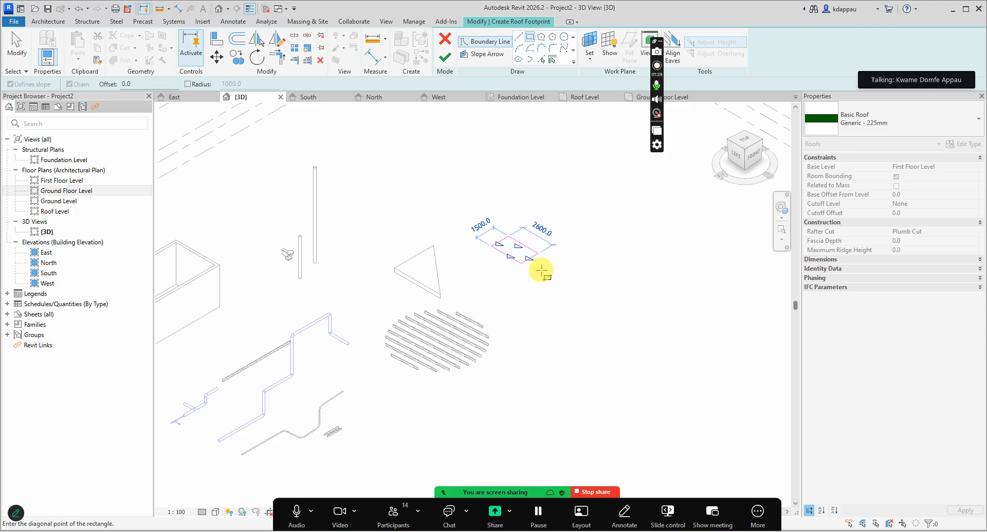
scroll(540, 323, "up", 2)
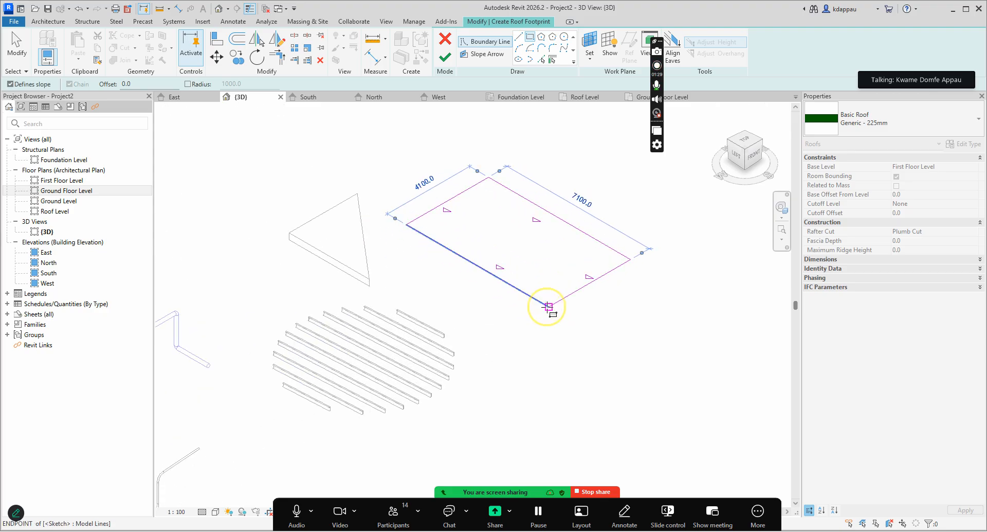
left_click(548, 305)
End the rectangle sketching and finish the roof from its footprint.
right_click(397, 177)
left_click(443, 187)
right_click(386, 164)
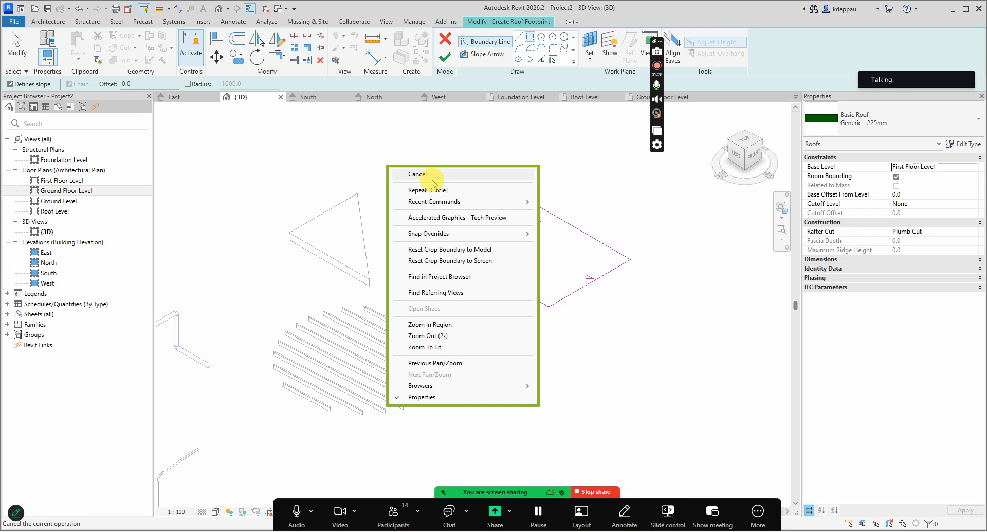
left_click(434, 174)
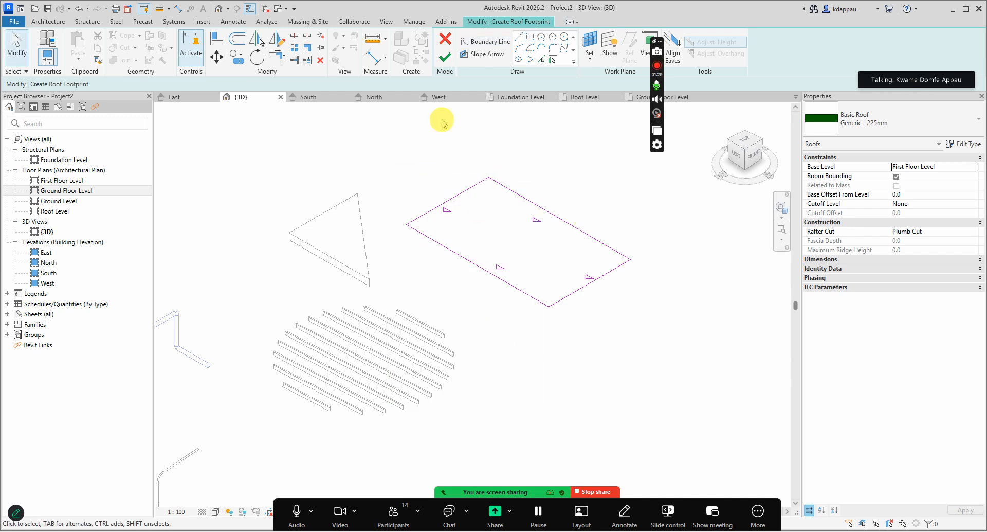
left_click(445, 60)
left_click(397, 143)
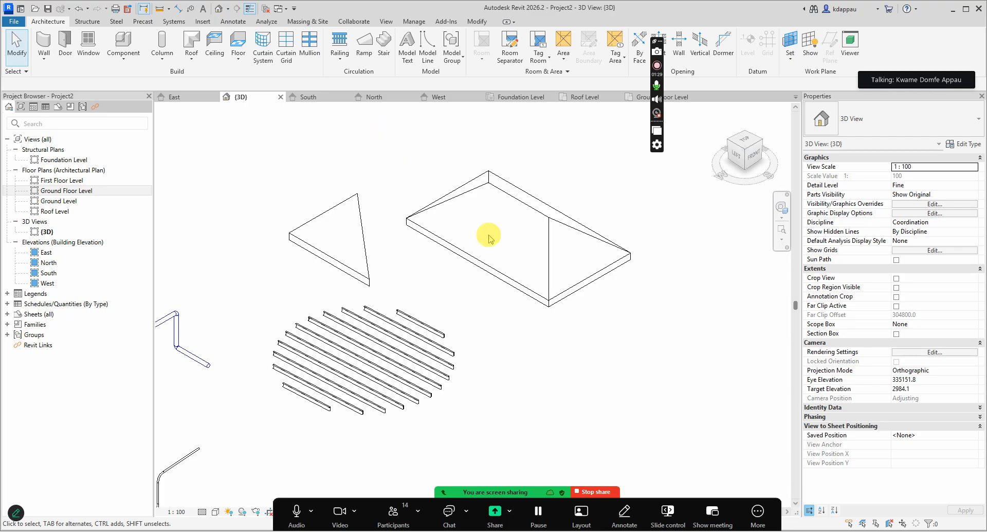
Examine the new roof together with the walls, columns, pipes, floor and beam system in the 3D view.
scroll(490, 237, "up", 3)
scroll(490, 238, "down", 5)
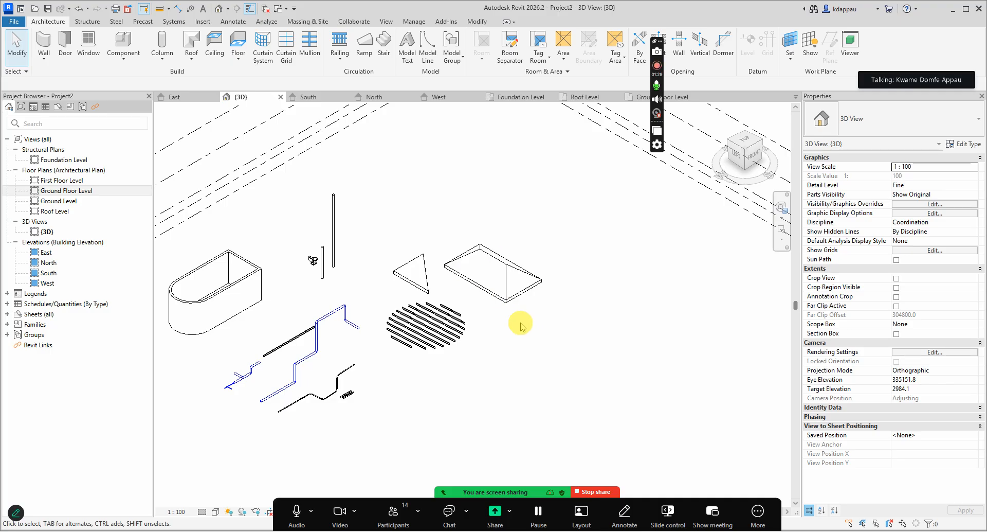
scroll(313, 259, "up", 5)
scroll(316, 256, "up", 2)
left_click_drag(314, 279, 218, 221)
left_click(285, 342)
scroll(359, 280, "down", 6)
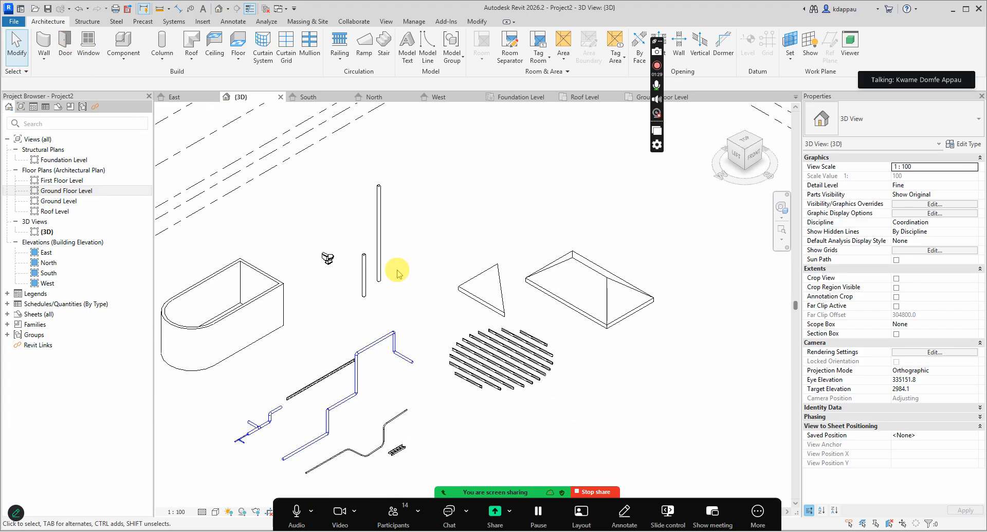
scroll(397, 272, "up", 3)
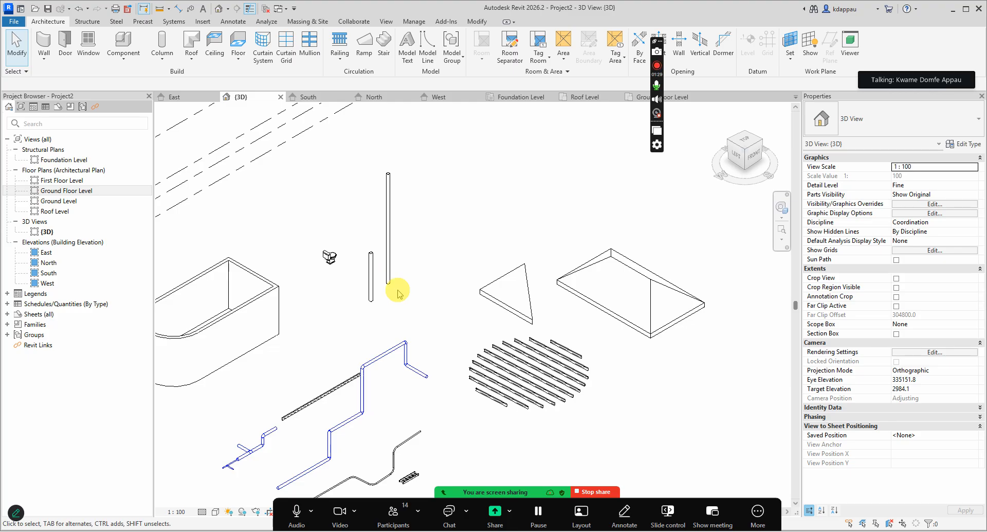
scroll(398, 291, "down", 2)
scroll(339, 320, "down", 2)
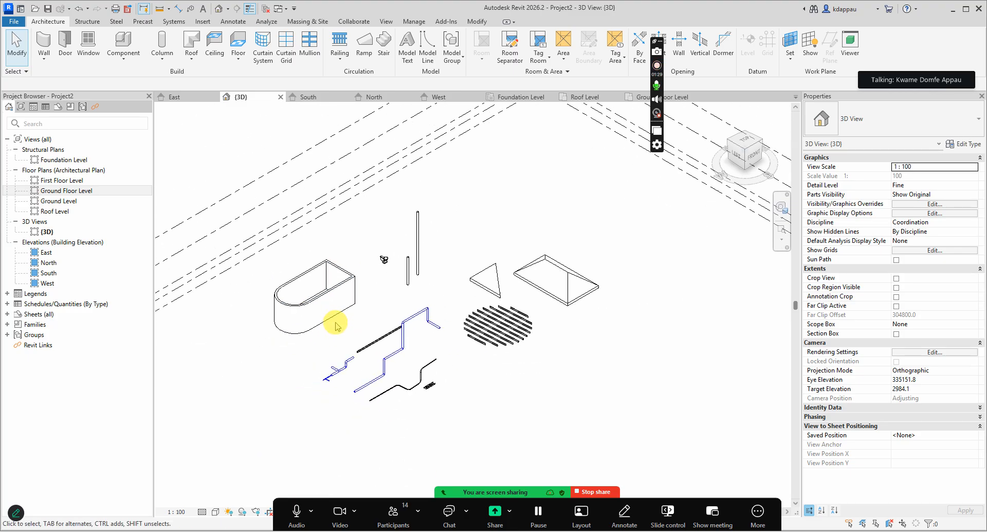
scroll(427, 227, "up", 3)
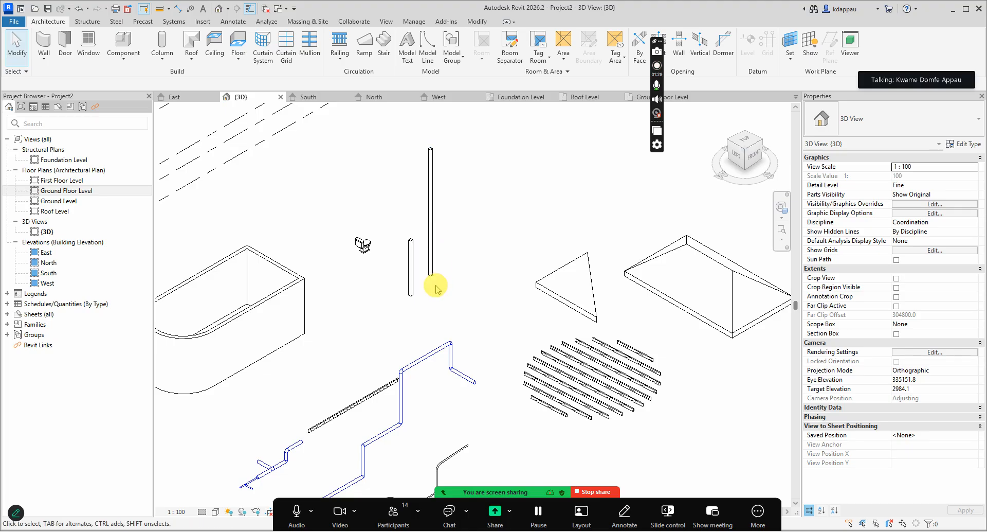
scroll(435, 314, "down", 3)
scroll(530, 315, "up", 5)
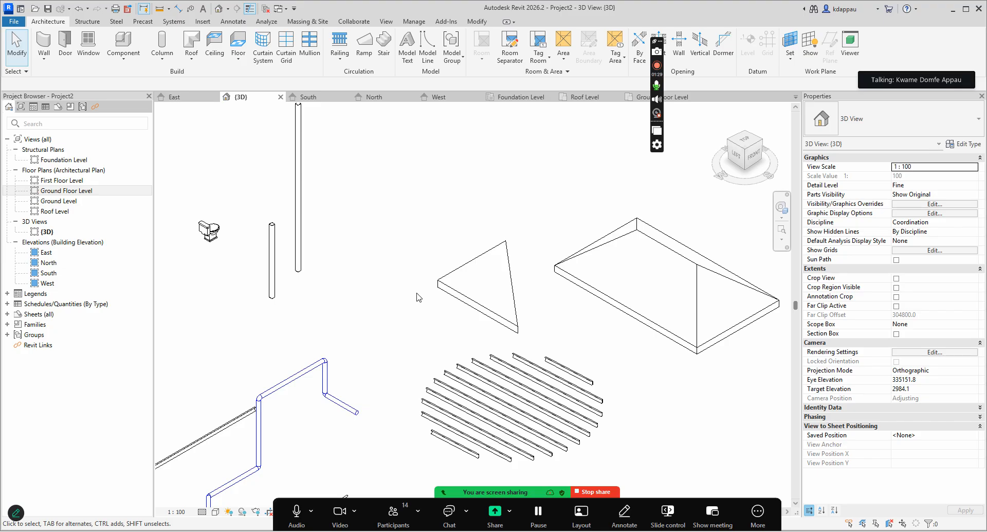
scroll(453, 319, "down", 5)
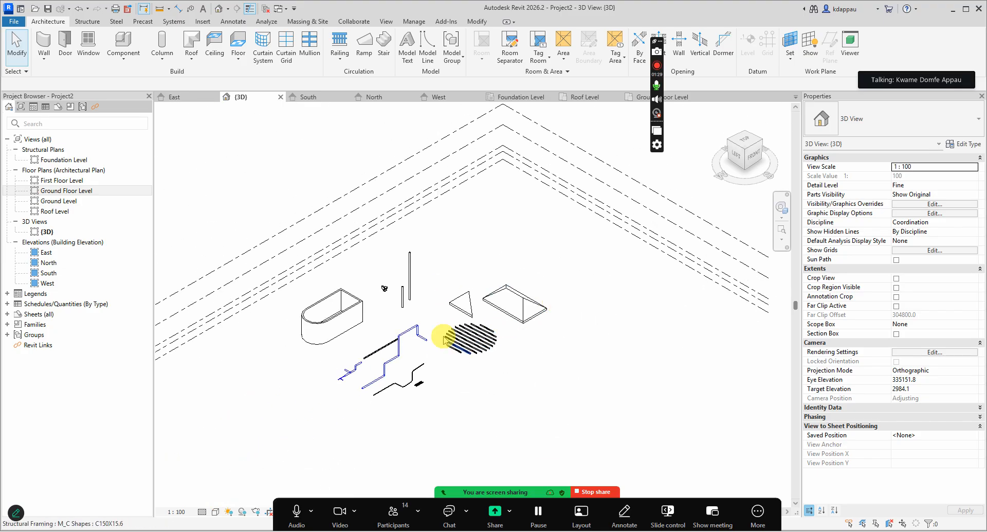
scroll(444, 339, "up", 5)
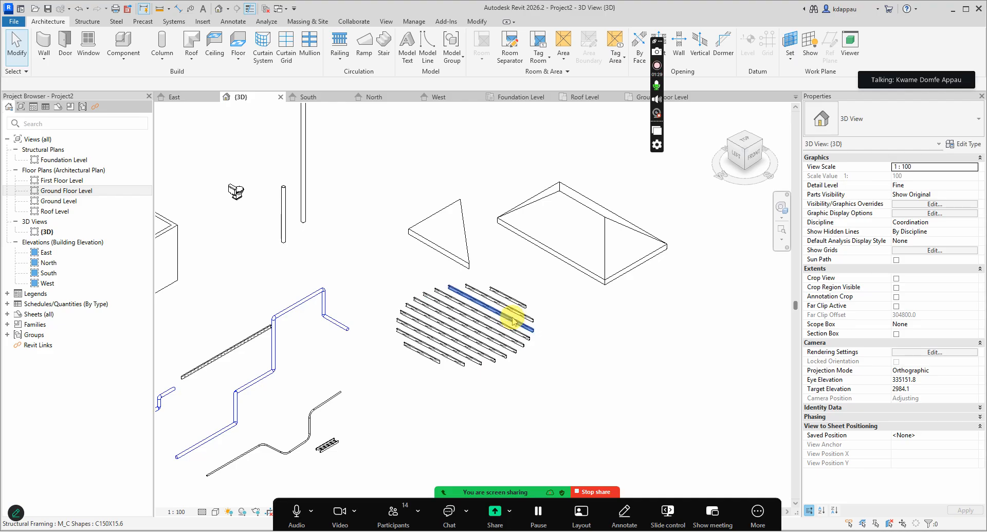
scroll(463, 375, "down", 3)
scroll(282, 297, "up", 4)
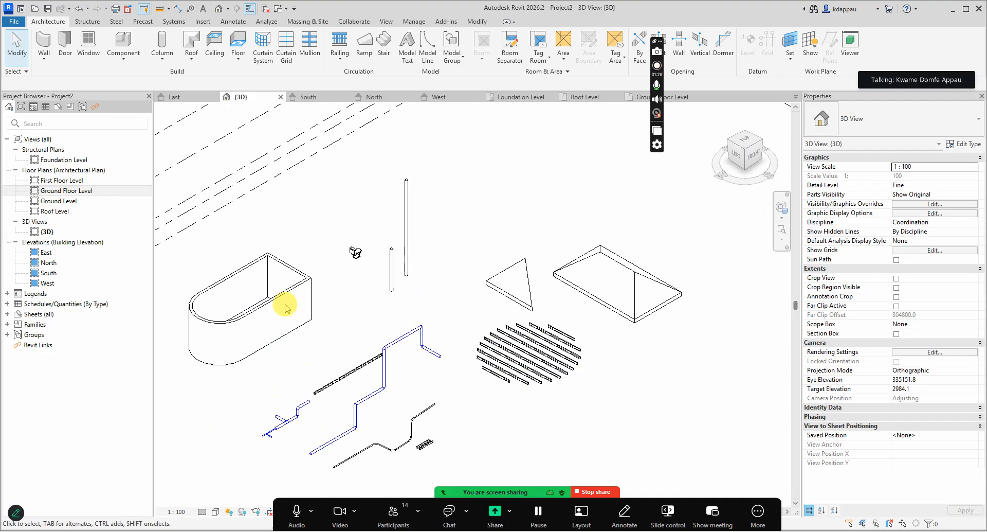
scroll(438, 299, "down", 3)
scroll(391, 315, "up", 2)
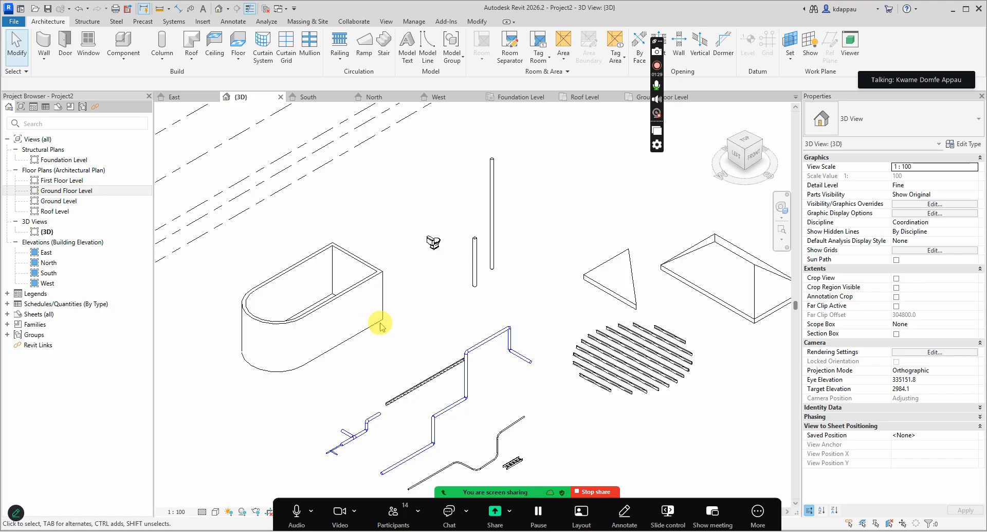
scroll(303, 403, "down", 3)
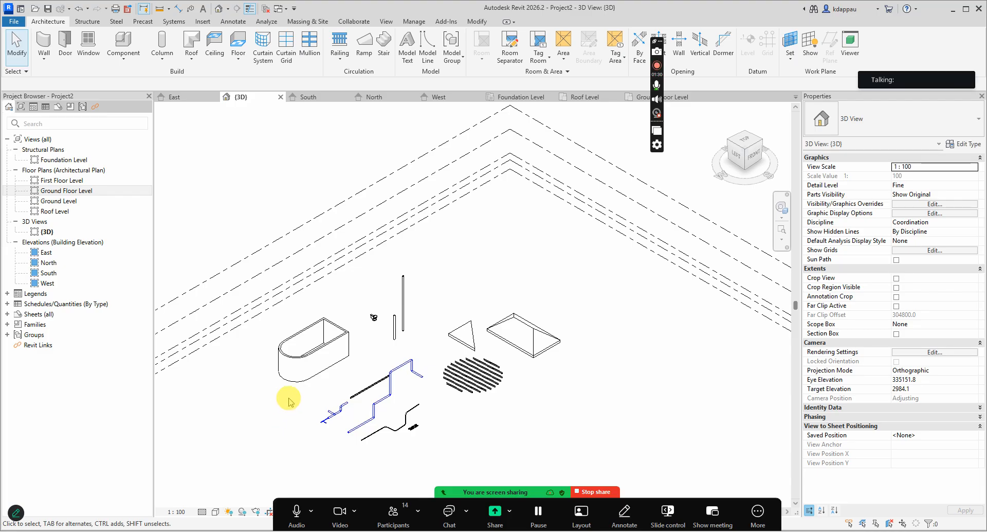
scroll(286, 412, "up", 2)
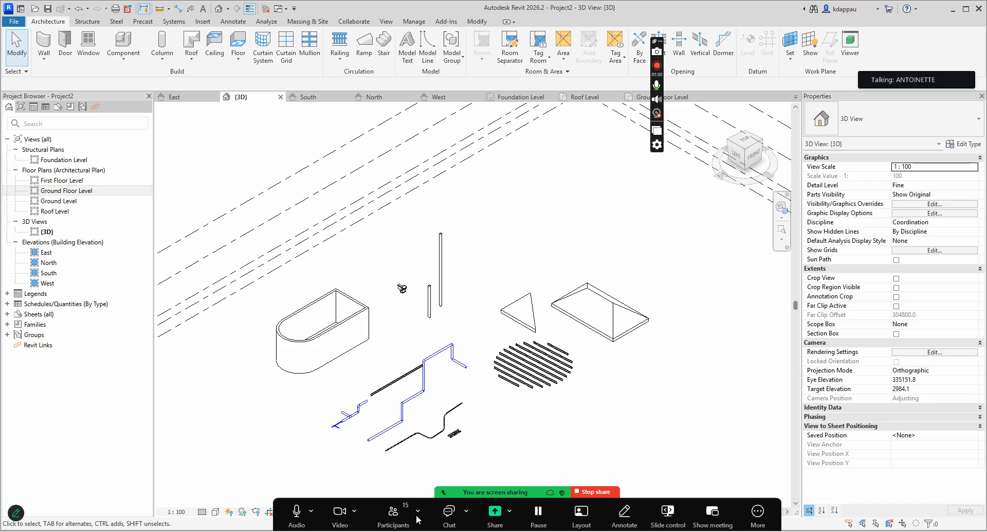
Delete all modelled elements inside the level outlines in the 3D view, keeping the levels.
scroll(408, 392, "down", 4)
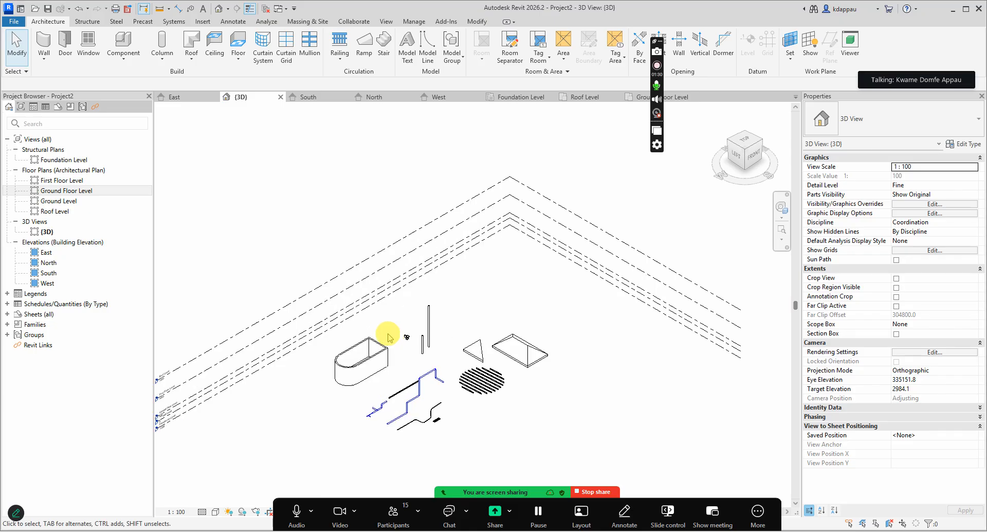
scroll(353, 308, "down", 3)
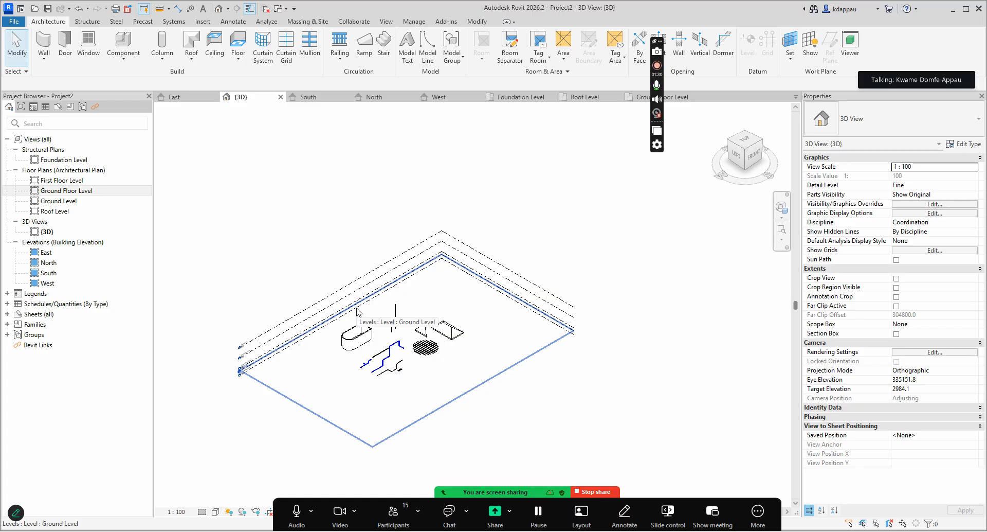
left_click_drag(297, 246, 478, 417)
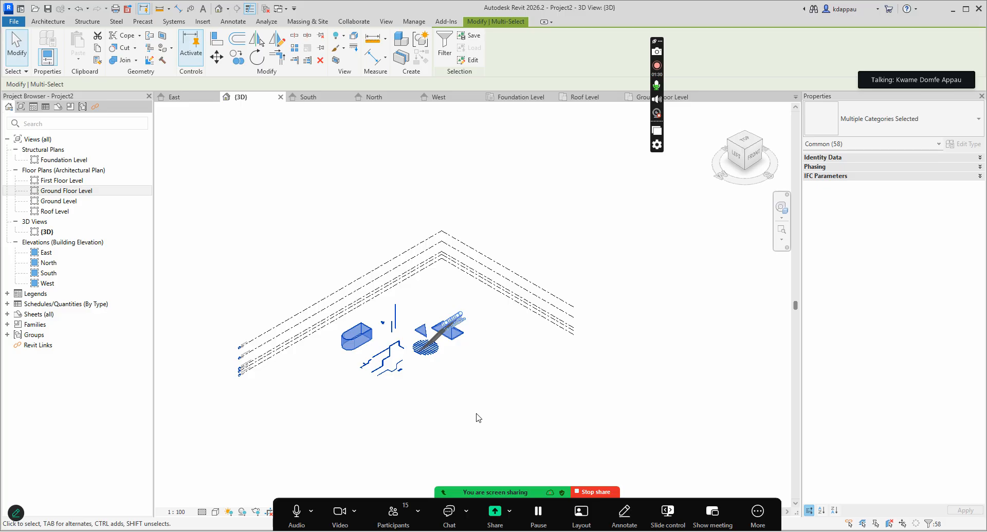
key("Delete")
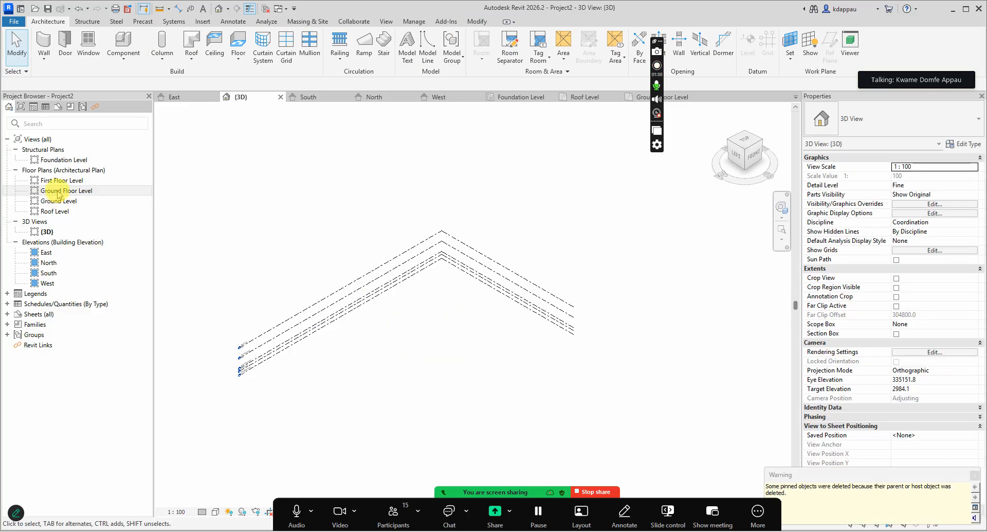
Open the Ground Floor Level floor plan and bring all four elevation markers into view.
double_click(58, 192)
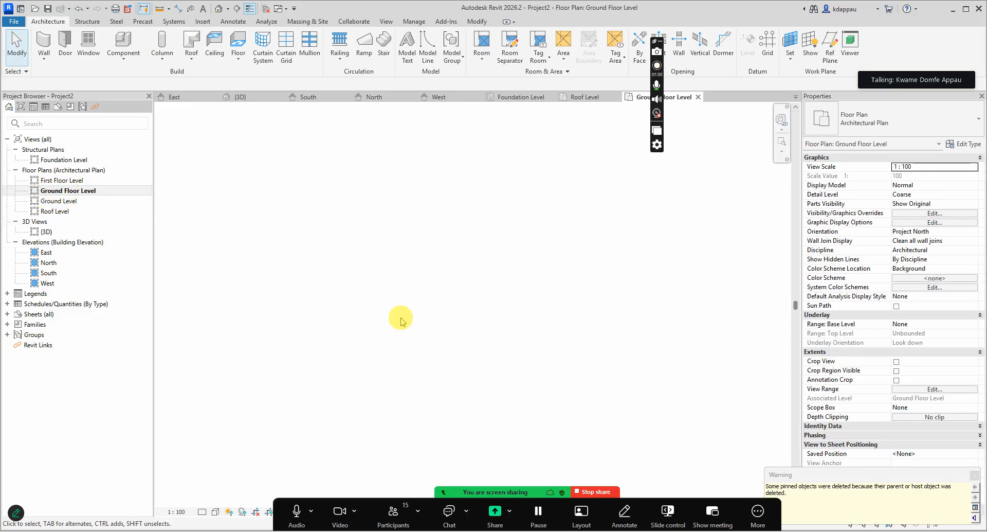
scroll(399, 312, "up", 3)
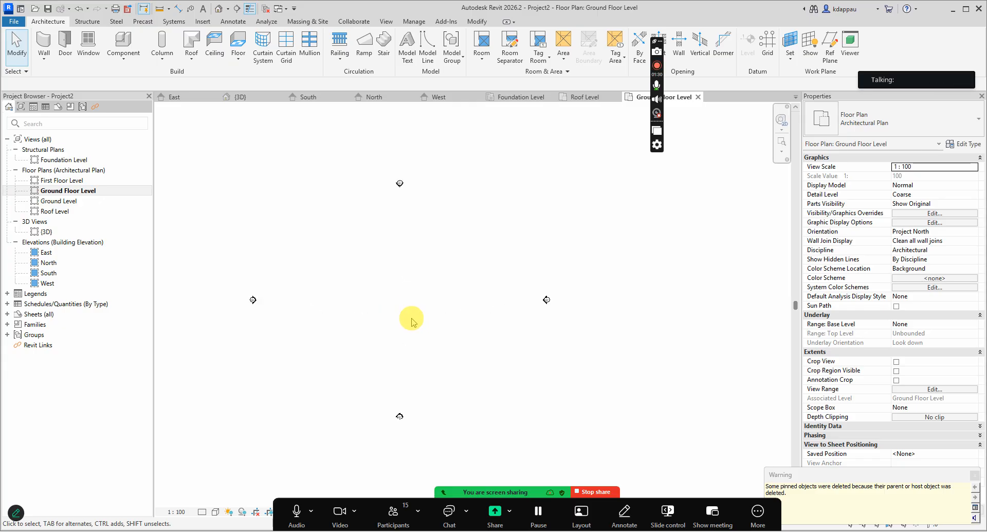
scroll(391, 309, "down", 2)
scroll(384, 322, "up", 2)
scroll(417, 335, "down", 2)
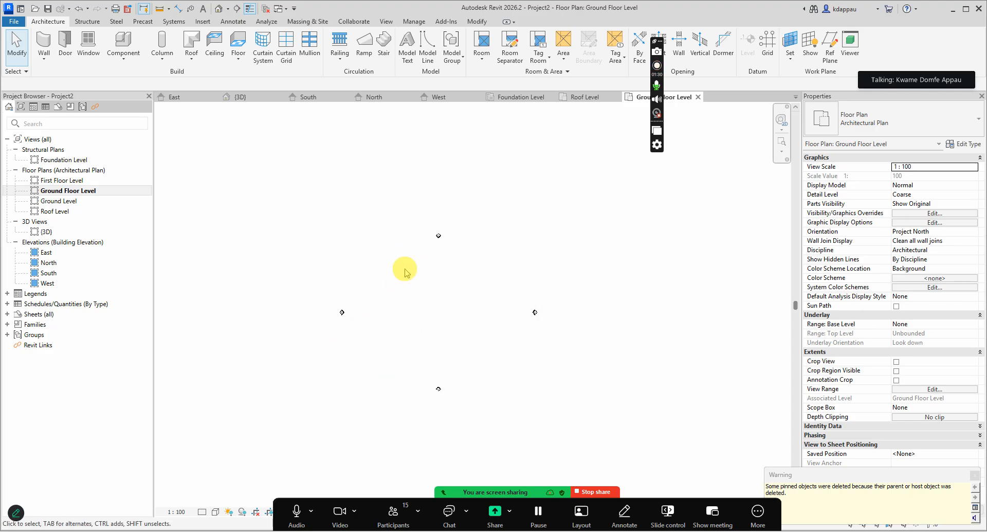
Move the four elevation markers outward to enlarge the drawing area between them.
scroll(416, 263, "up", 1)
left_click_drag(419, 205, 497, 288)
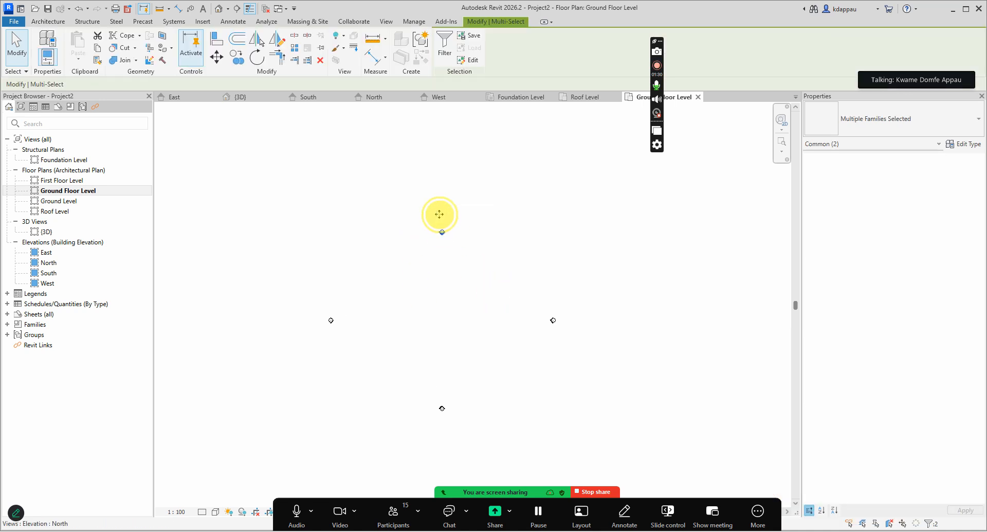
left_click_drag(441, 186, 446, 196)
left_click_drag(271, 263, 445, 403)
left_click_drag(319, 320, 310, 318)
left_click_drag(430, 282, 623, 381)
left_click_drag(553, 320, 599, 311)
left_click_drag(415, 363, 508, 460)
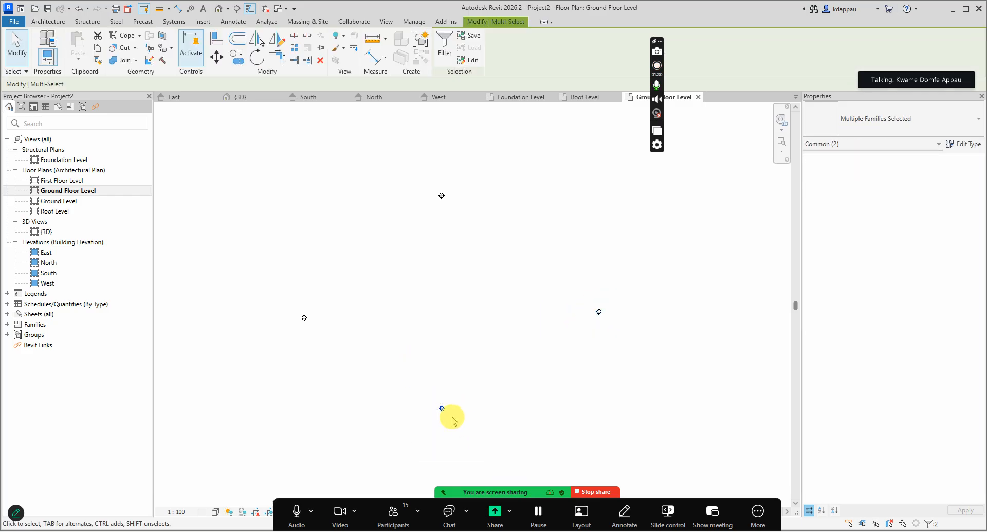
left_click_drag(443, 410, 454, 431)
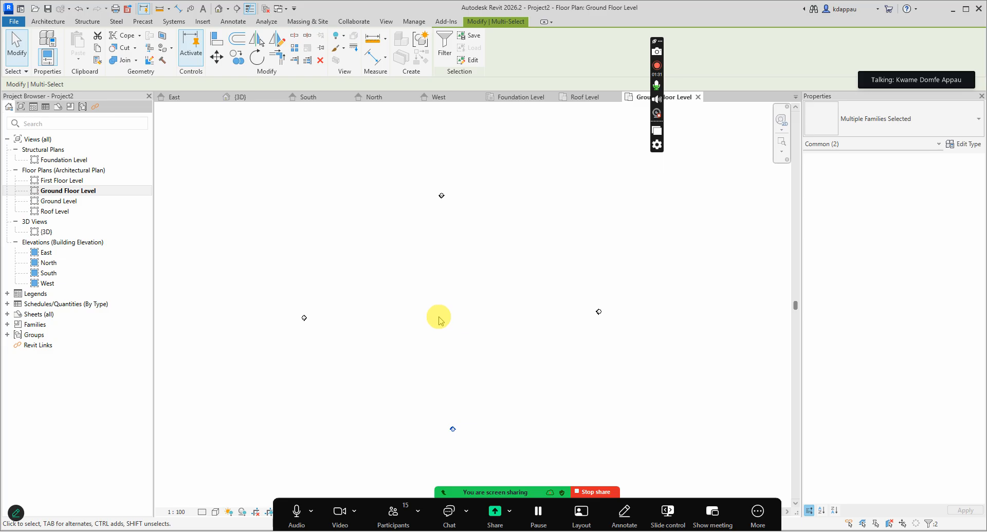
left_click(440, 320)
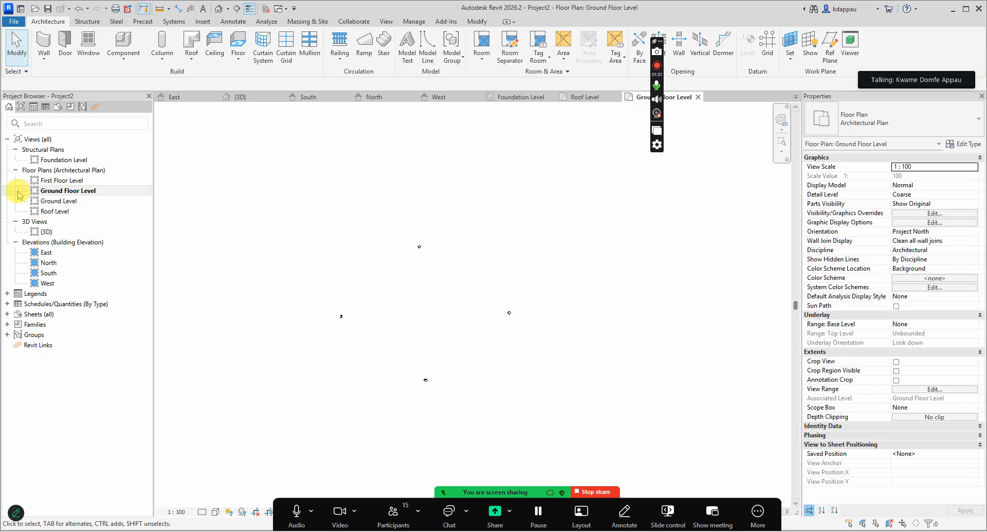
Draw a rectangle of Generic - 200mm walls up to First Floor Level, about 40000 by 15000 mm, between the elevation markers.
left_click(51, 51)
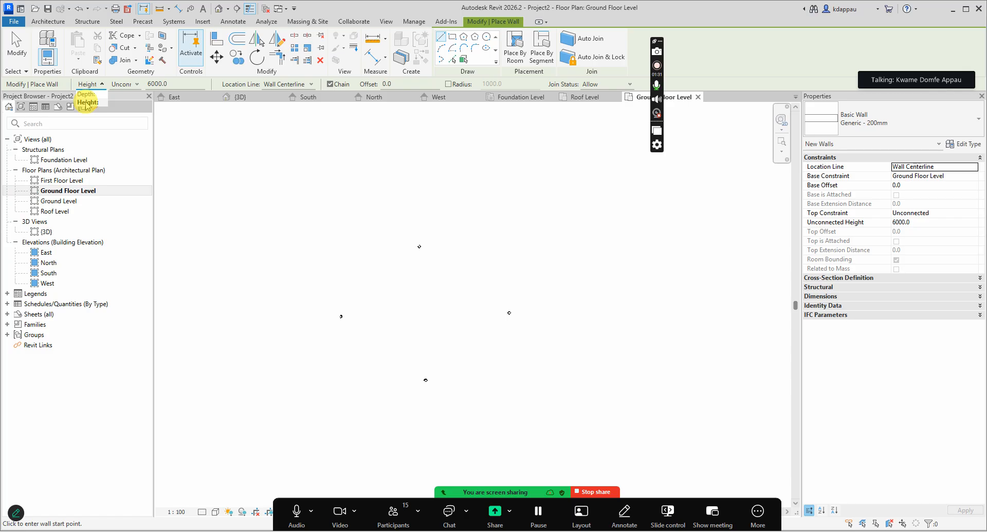
left_click(87, 103)
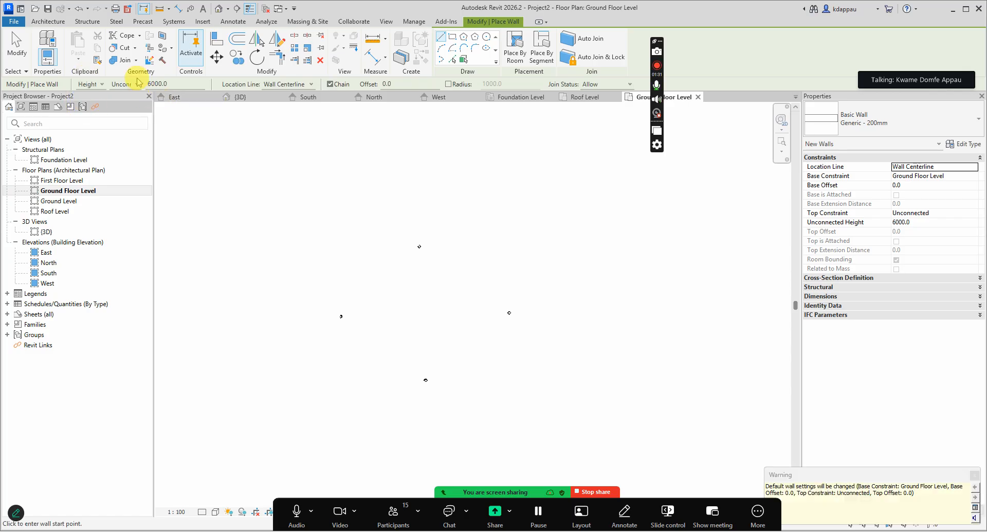
left_click(137, 84)
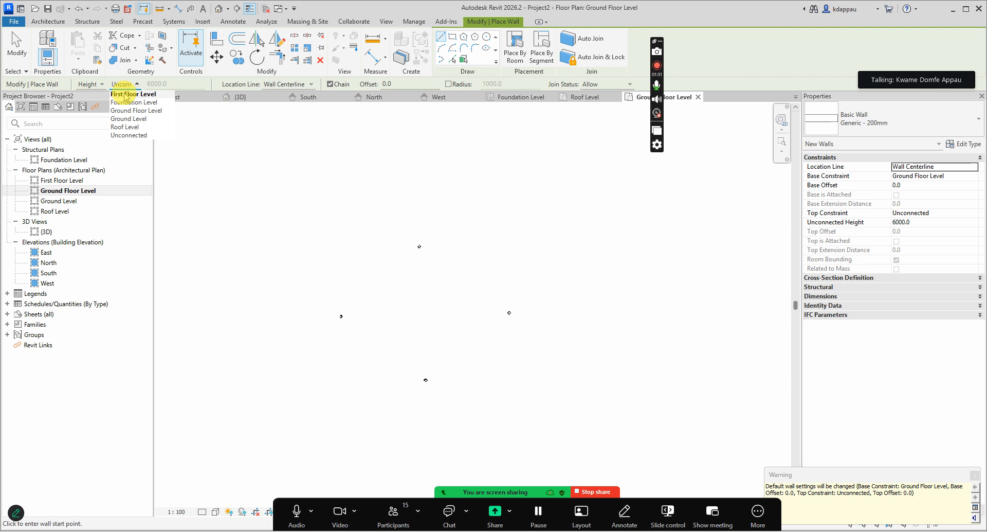
left_click(125, 94)
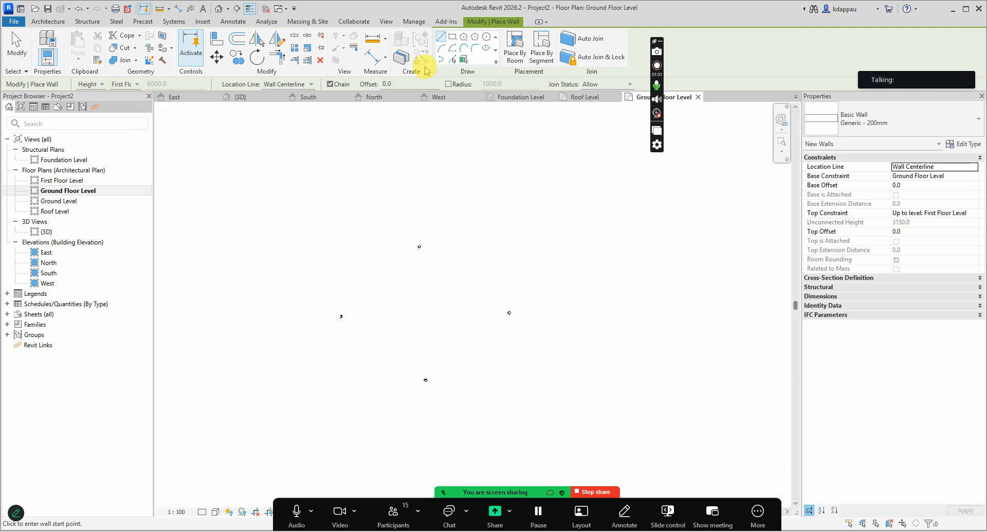
left_click(452, 37)
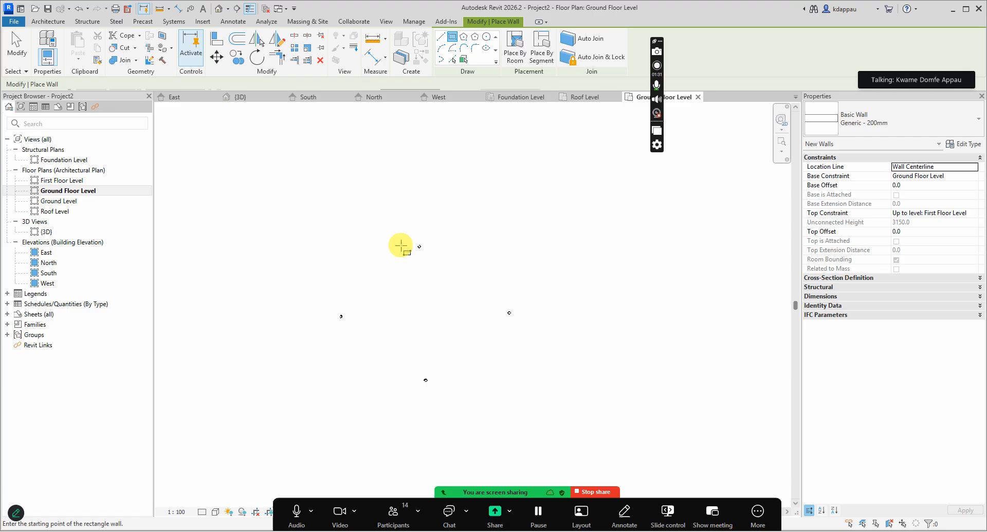
scroll(401, 290, "up", 3)
left_click(367, 293)
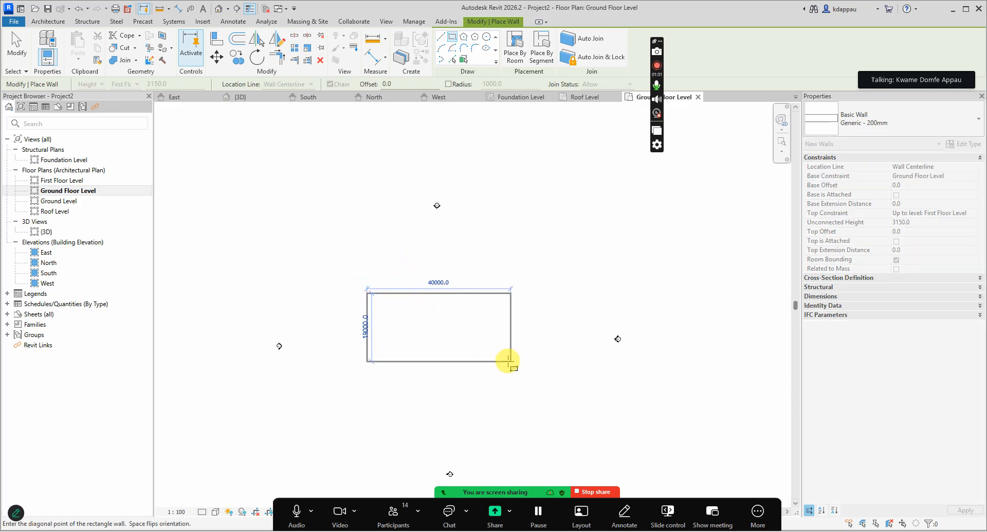
left_click(511, 347)
right_click(361, 238)
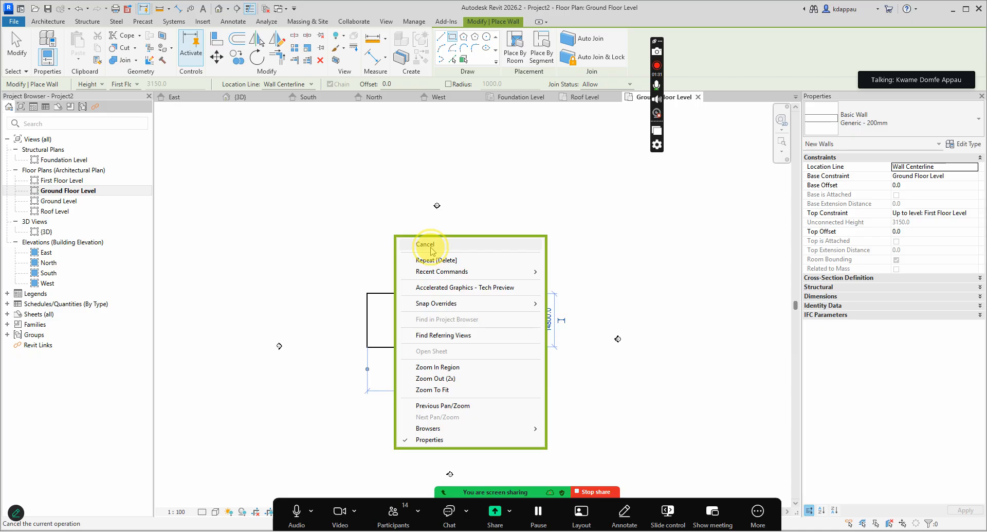
right_click(357, 212)
left_click(391, 225)
right_click(322, 176)
left_click(346, 185)
scroll(379, 360, "up", 1)
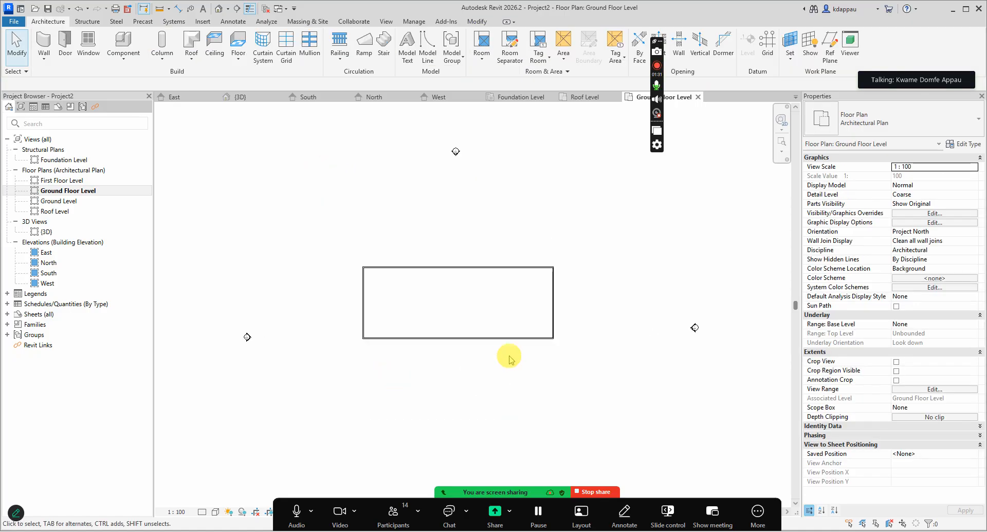
Set the clear distance between the rectangle's two short end walls to 12000 mm.
left_click(551, 308)
left_click(457, 376)
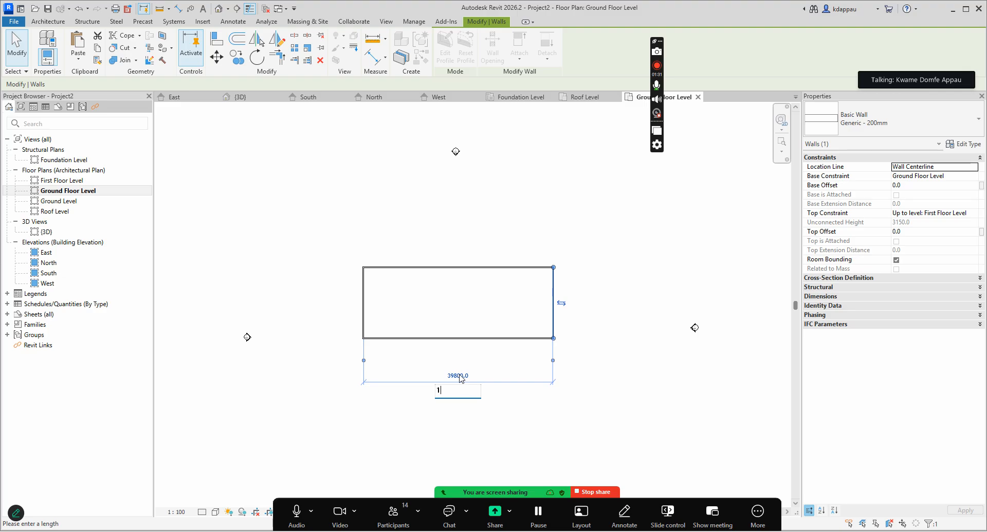
type("12000")
key("Return")
key("Escape")
scroll(337, 278, "up", 2)
Set the clear distance between the rectangle's two long walls to 6000 mm.
left_click(458, 276)
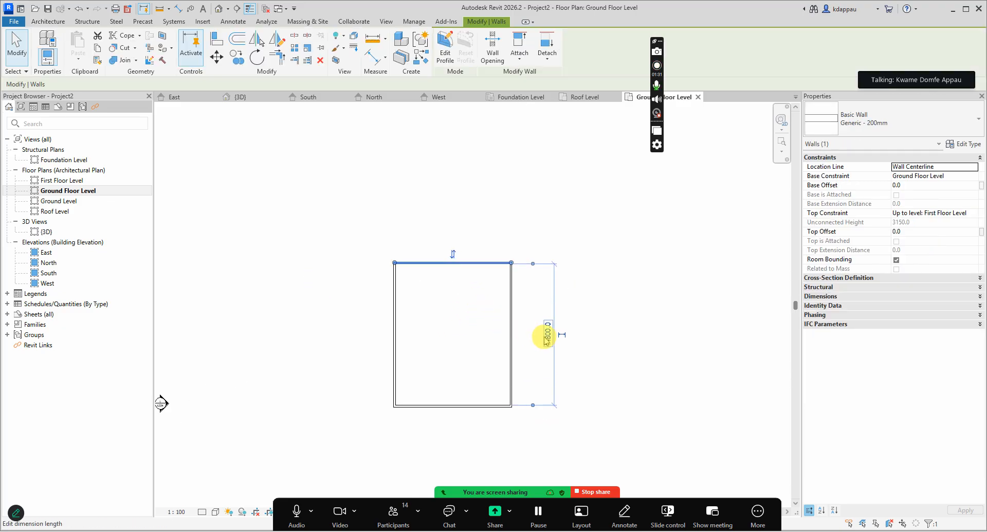
left_click(548, 335)
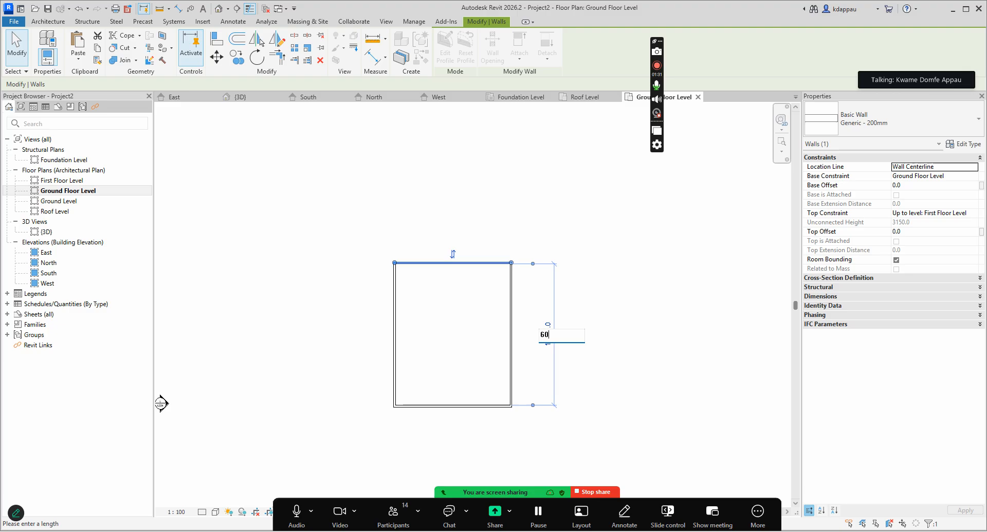
type("6000")
key("Return")
left_click(408, 281)
scroll(401, 404, "up", 2)
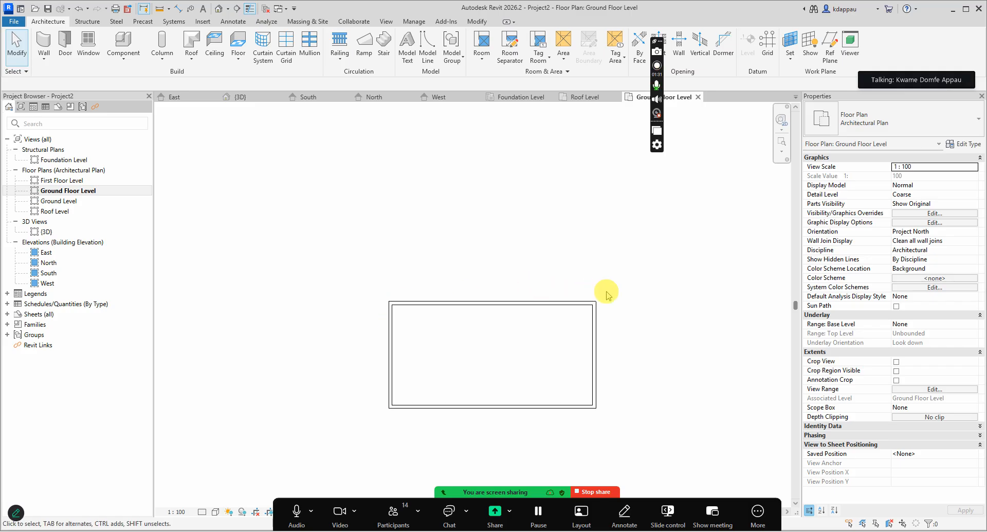
scroll(554, 261, "down", 2)
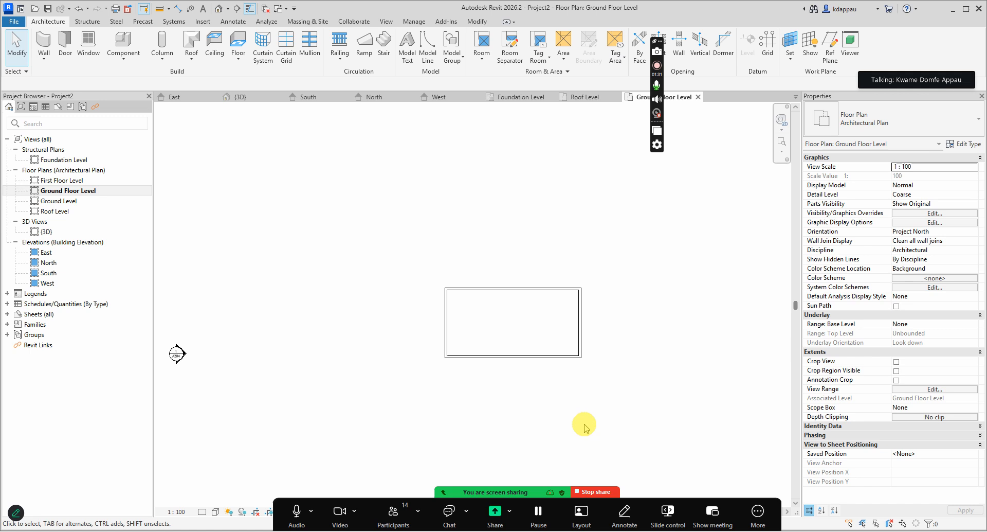
Check the distances between the opposite walls of the rectangle in both directions.
left_click(580, 329)
scroll(562, 404, "up", 2)
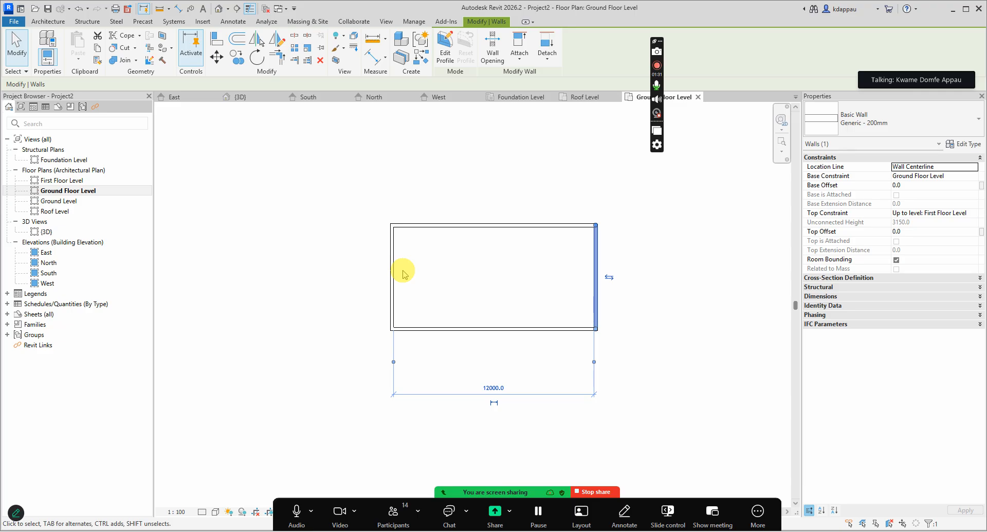
left_click(425, 226)
left_click(636, 277)
left_click(526, 271)
left_click(552, 369)
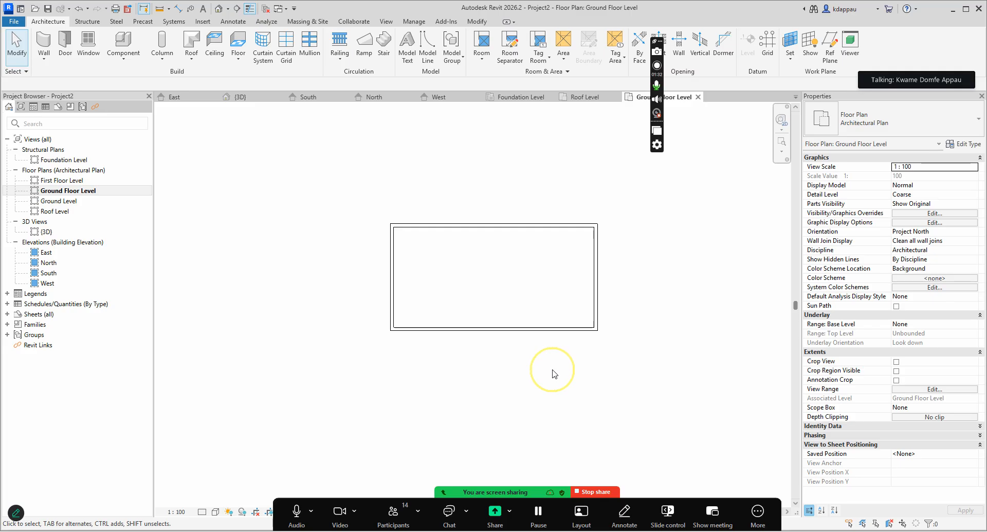
Create a similar wall across the rectangle between the midpoints of the two long walls, dividing it into two rooms.
left_click(478, 225)
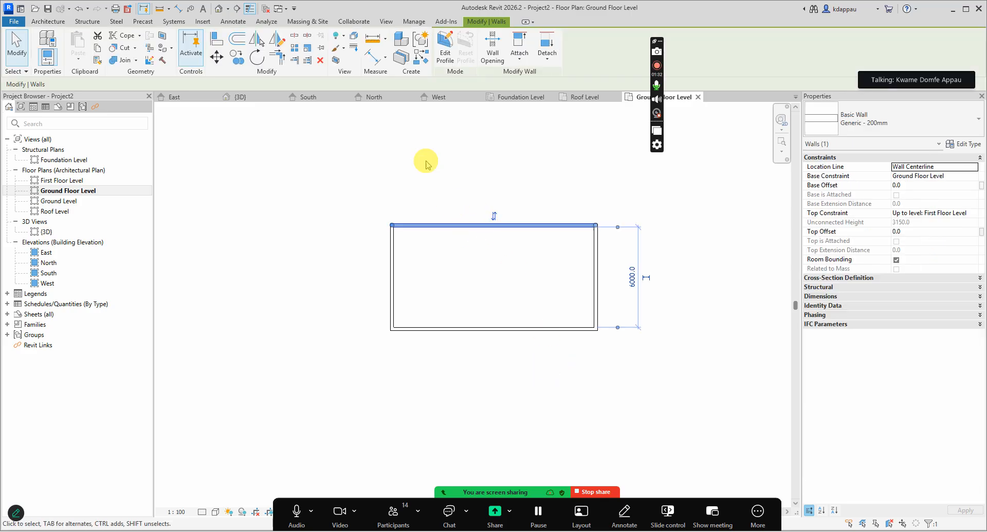
right_click(418, 138)
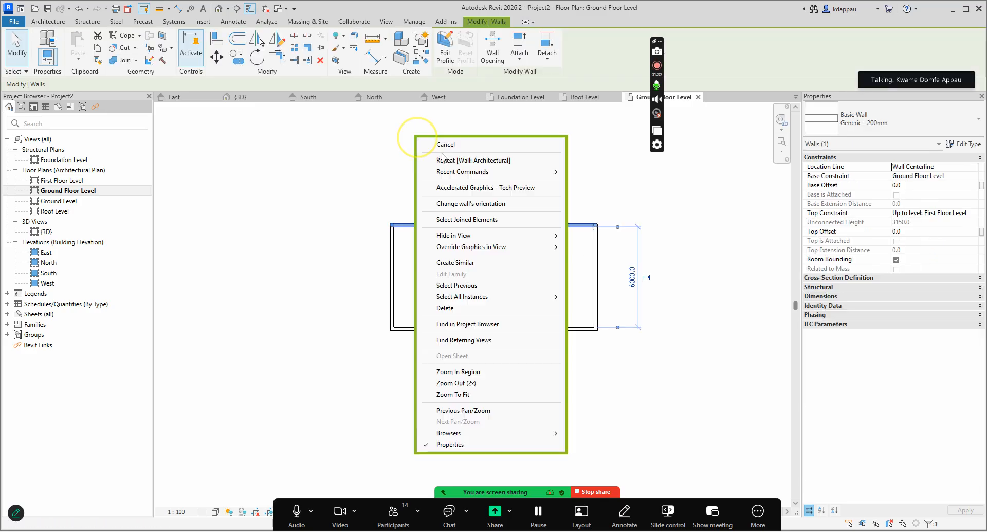
left_click(458, 263)
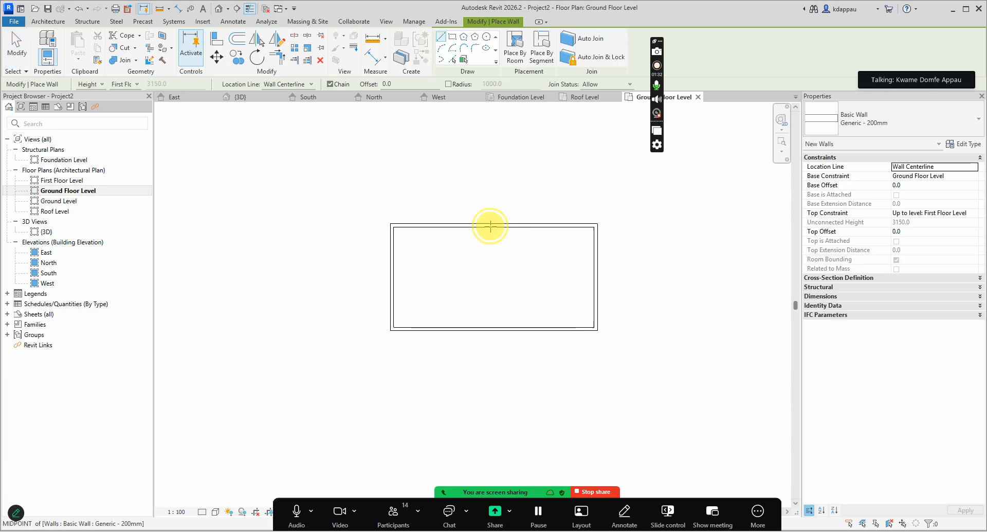
left_click(492, 225)
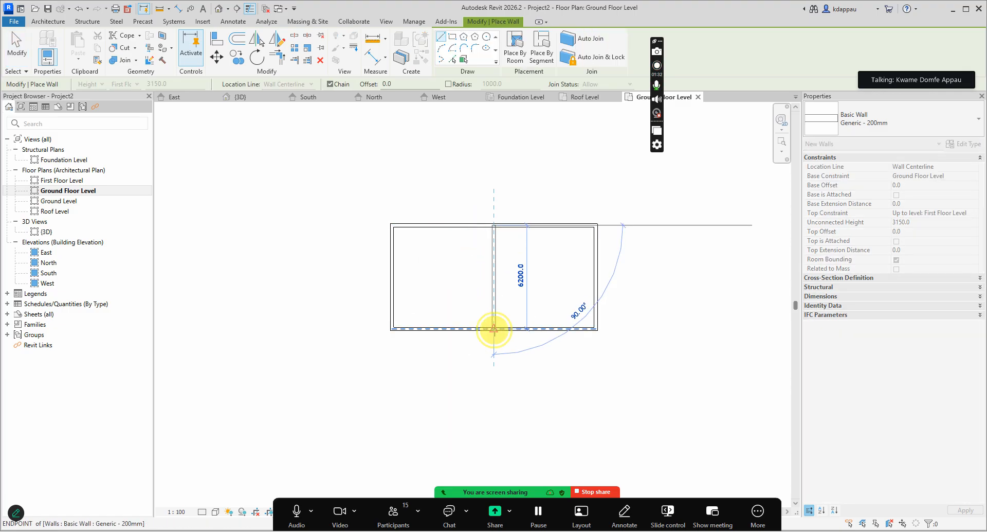
left_click(493, 329)
right_click(459, 149)
left_click(506, 153)
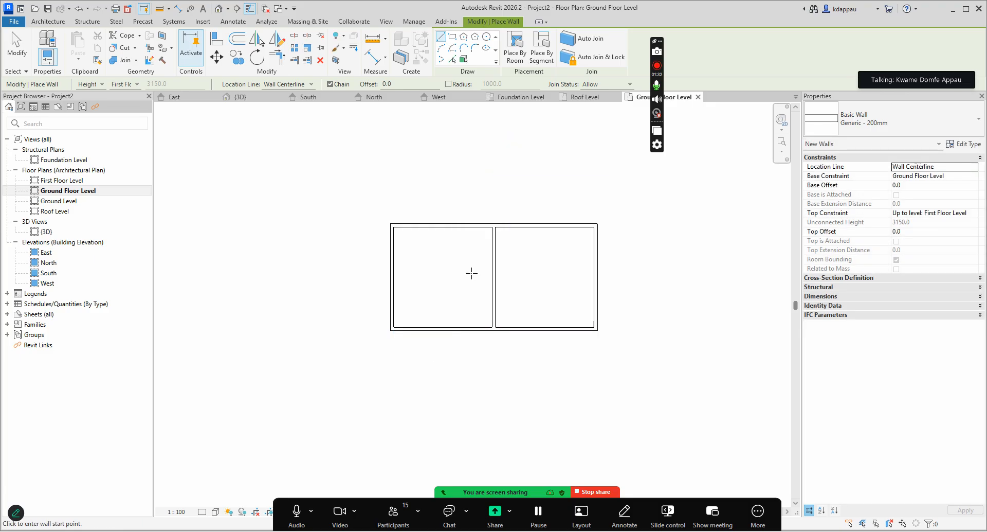
right_click(437, 177)
left_click(502, 189)
right_click(432, 195)
left_click(463, 202)
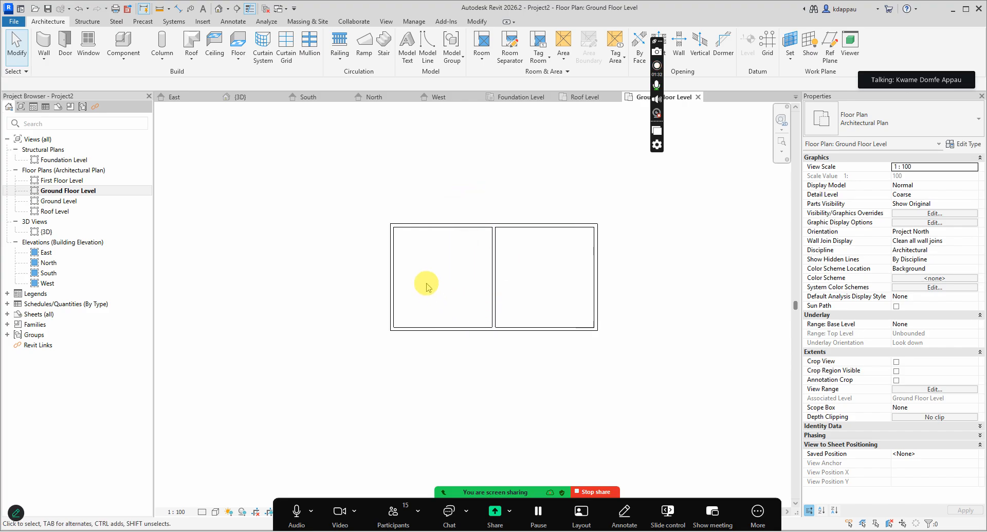
left_click(392, 274)
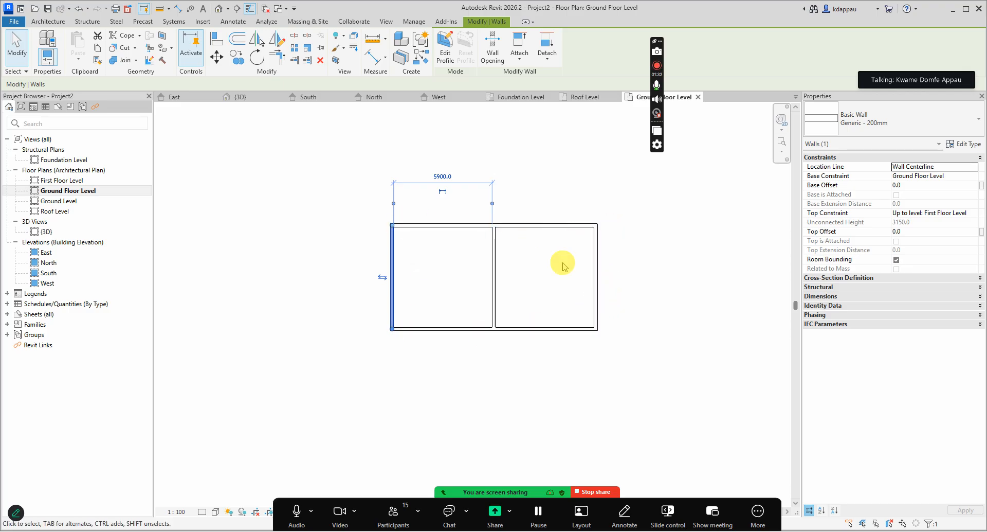
left_click(476, 399)
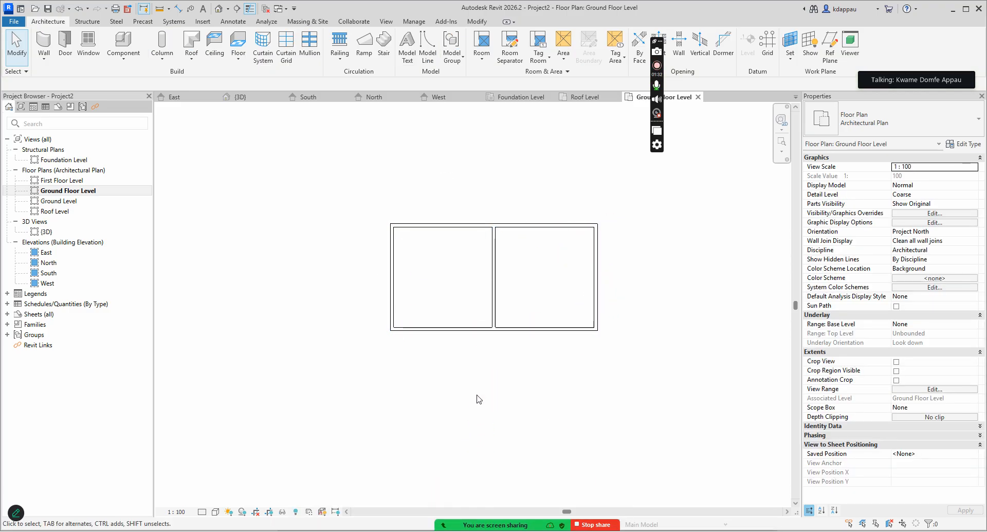
Create a similar U-shaped chain of walls from the upper long wall, crossing the dividing wall at mid-depth, to enclose two small rooms.
scroll(437, 262, "up", 2)
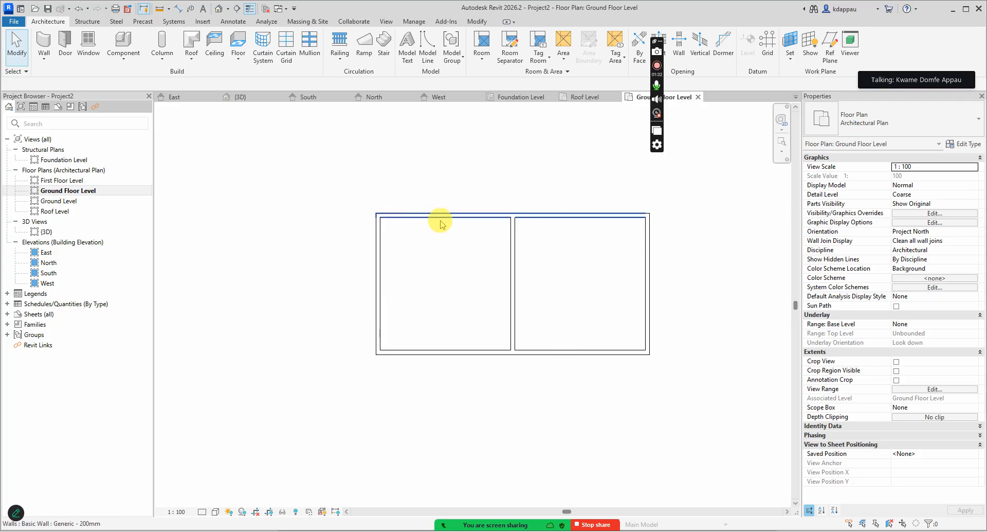
left_click(512, 292)
right_click(446, 260)
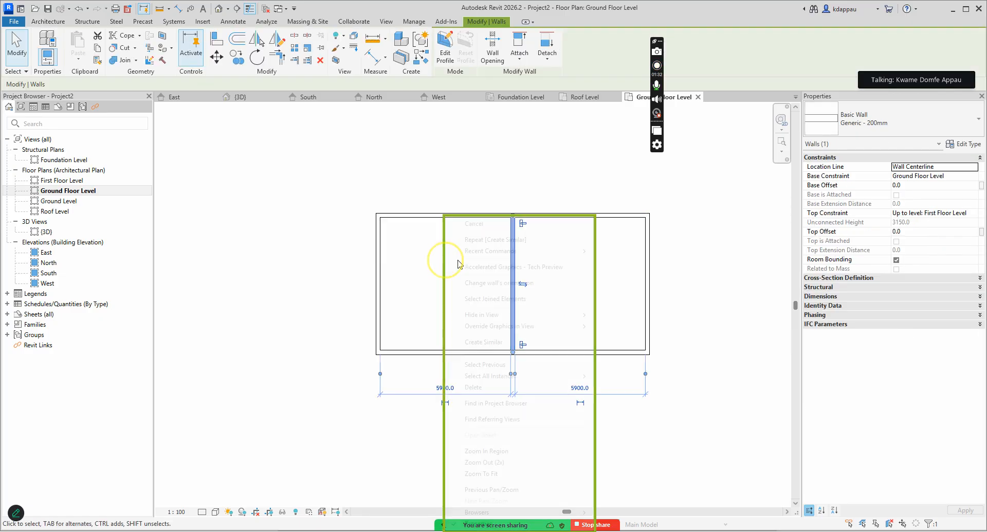
left_click(482, 341)
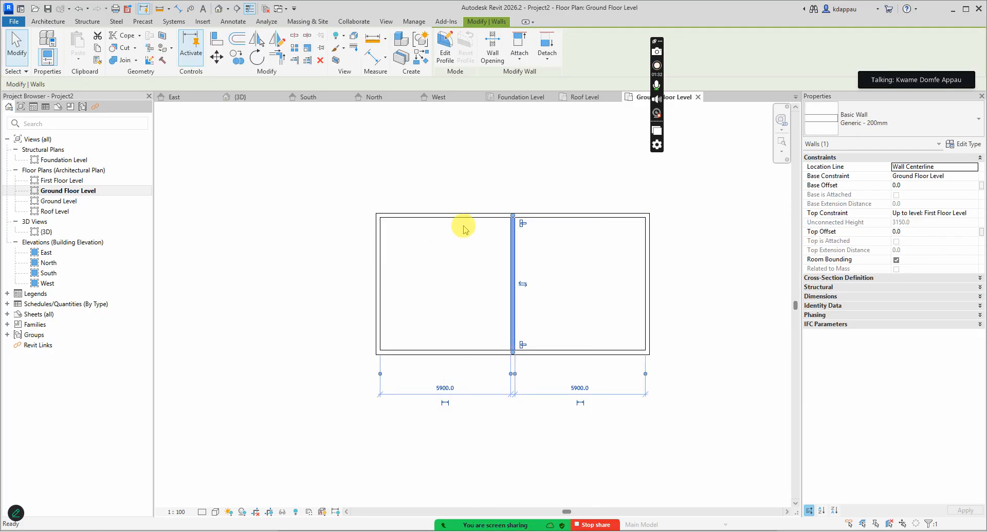
left_click(465, 216)
left_click(464, 287)
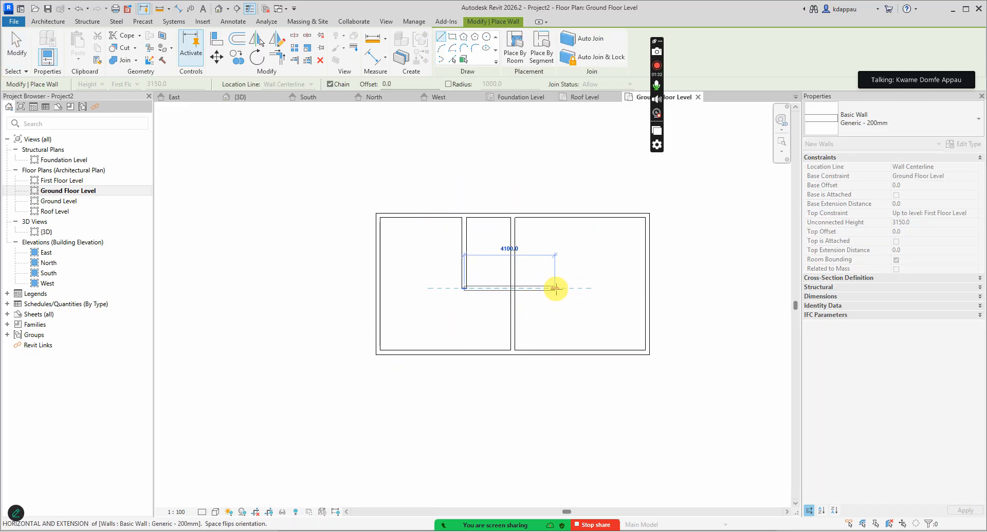
left_click(564, 288)
left_click(563, 217)
key("Escape")
right_click(483, 186)
left_click(491, 194)
right_click(482, 182)
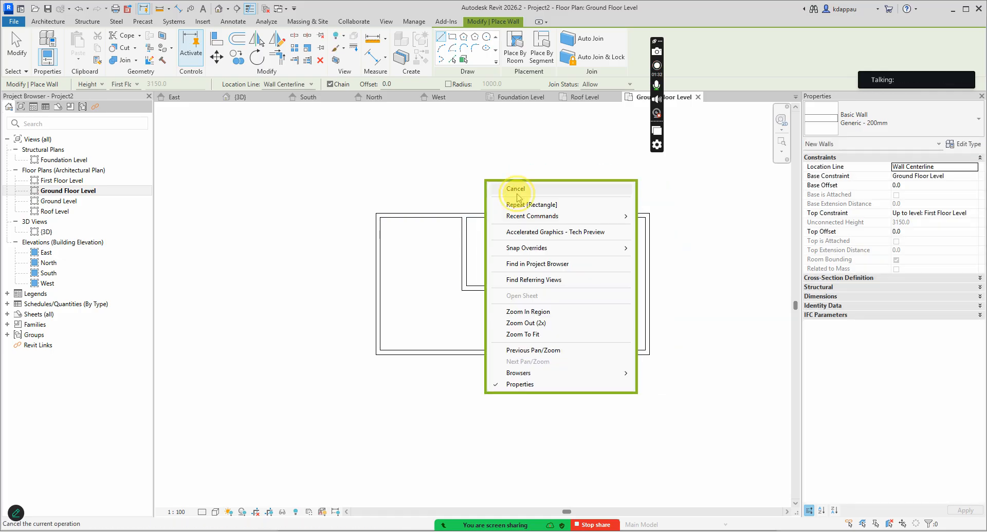
left_click(509, 191)
scroll(543, 274, "up", 4)
scroll(480, 273, "down", 4)
scroll(509, 272, "up", 2)
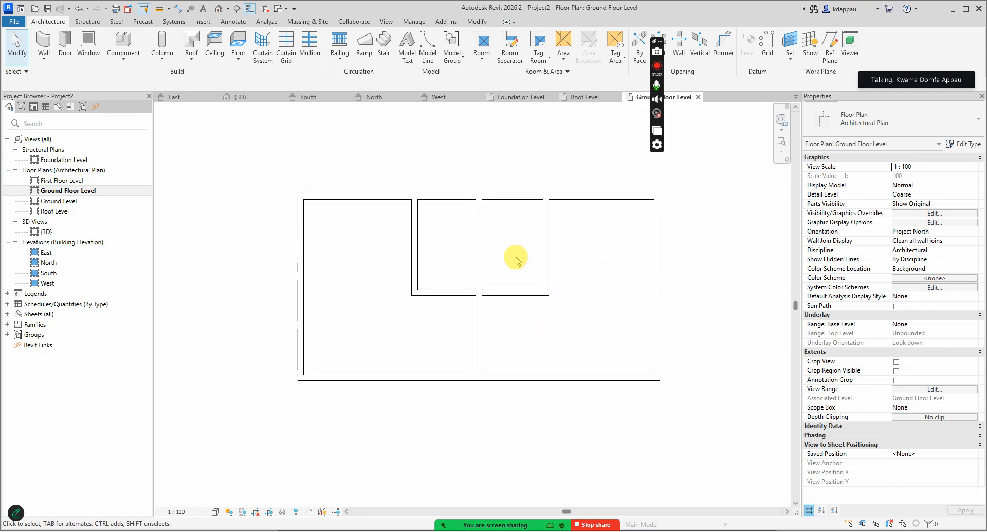
scroll(519, 250, "down", 2)
scroll(459, 254, "up", 3)
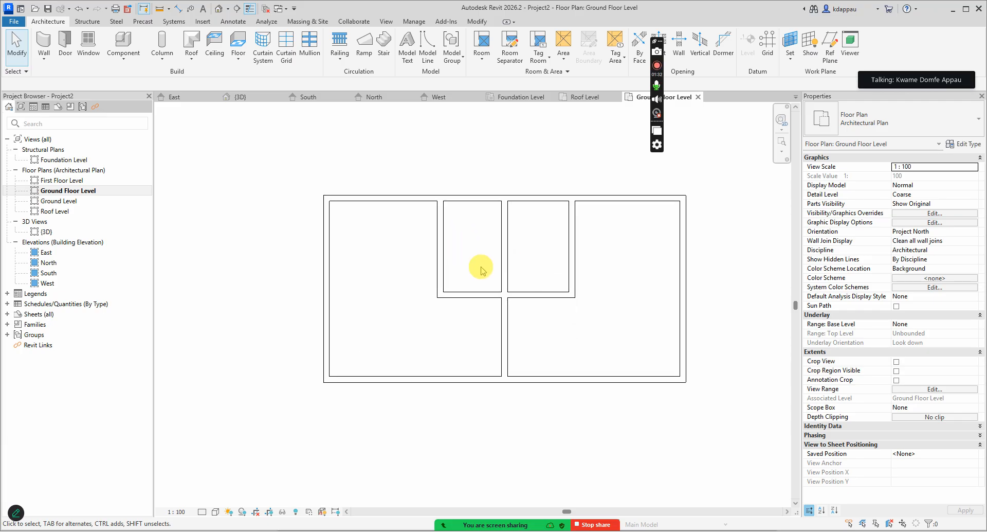
scroll(479, 269, "down", 2)
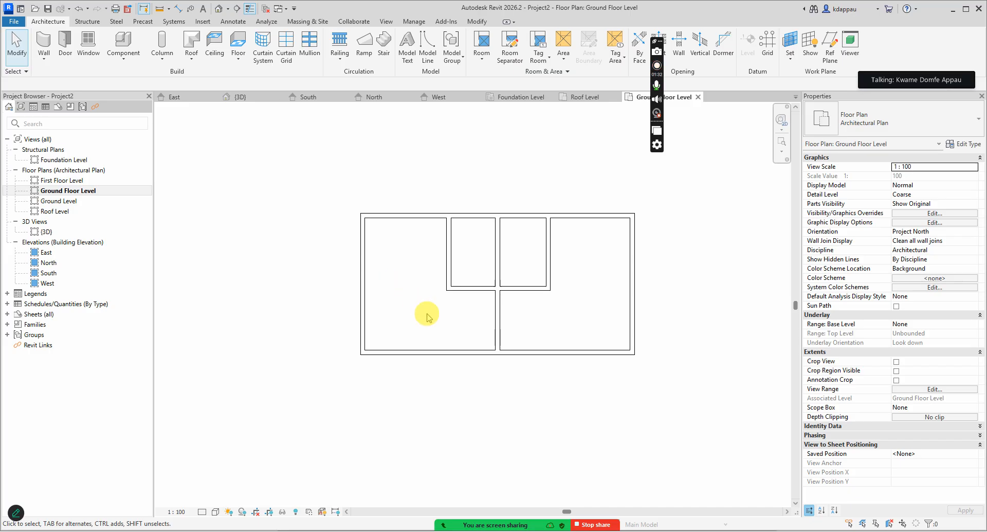
scroll(428, 318, "down", 2)
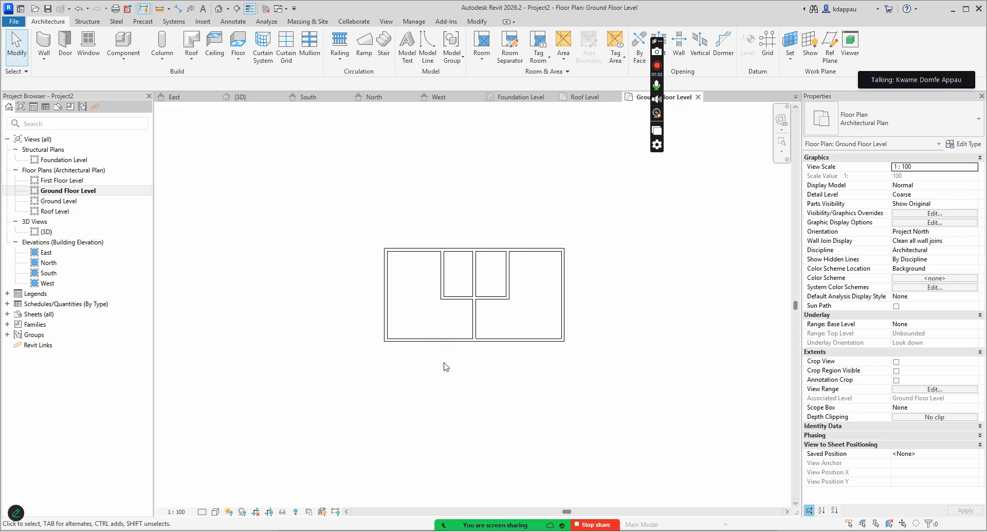
scroll(424, 288, "up", 2)
scroll(483, 339, "down", 1)
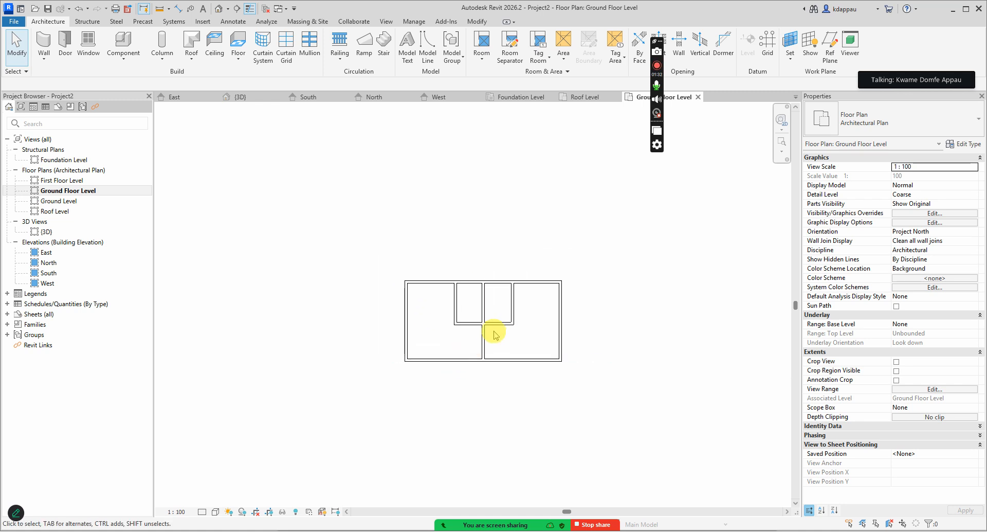
scroll(491, 333, "up", 2)
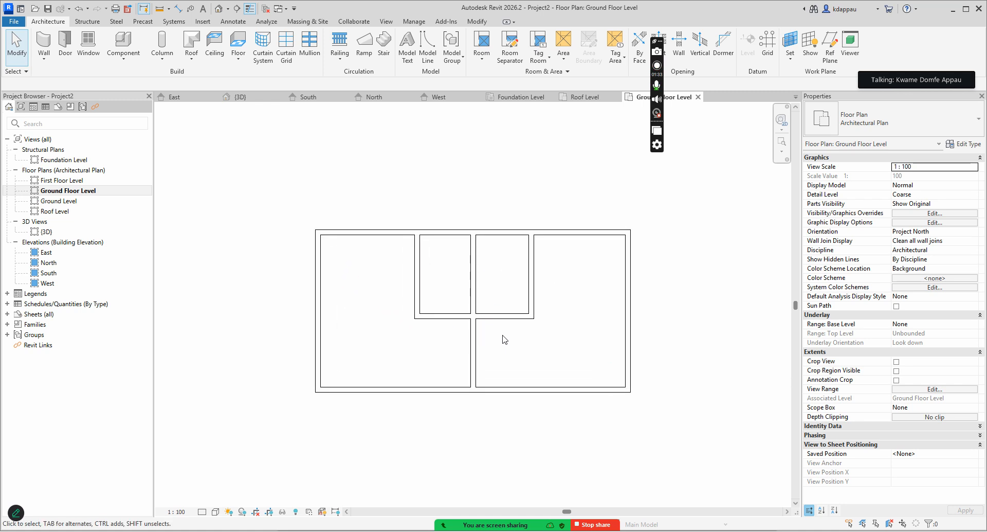
scroll(390, 349, "down", 1)
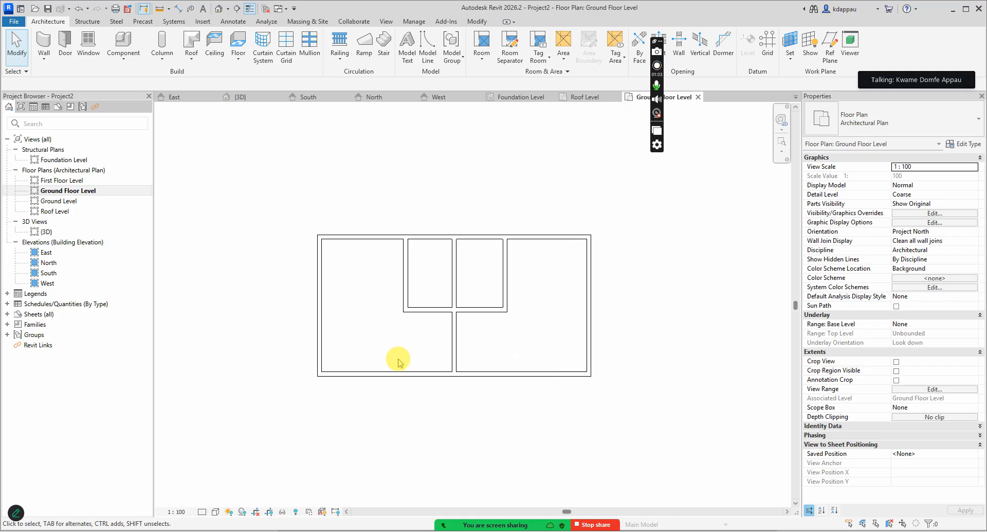
scroll(392, 327, "up", 1)
scroll(408, 313, "down", 5)
scroll(405, 248, "up", 4)
scroll(430, 356, "down", 4)
scroll(425, 334, "up", 4)
scroll(432, 343, "up", 1)
scroll(449, 336, "down", 2)
scroll(424, 367, "up", 3)
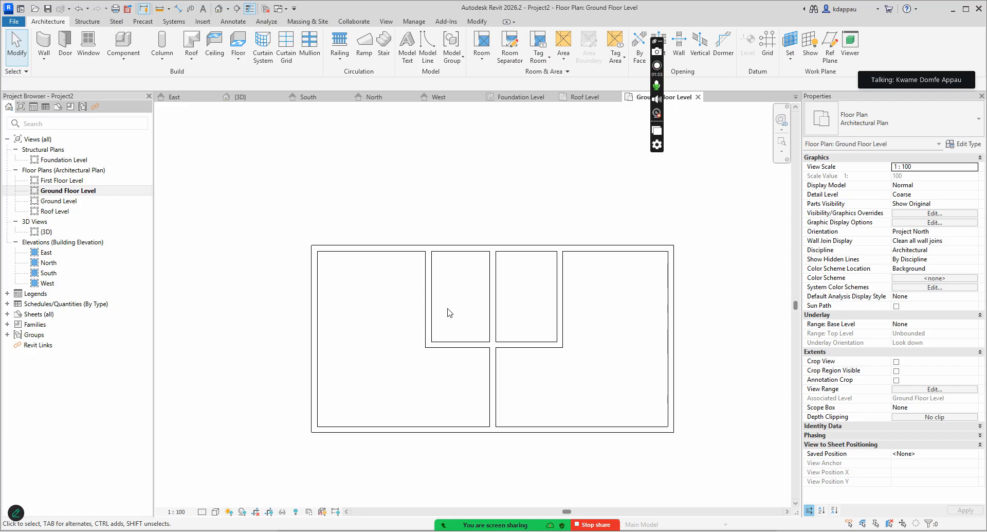
scroll(448, 309, "down", 2)
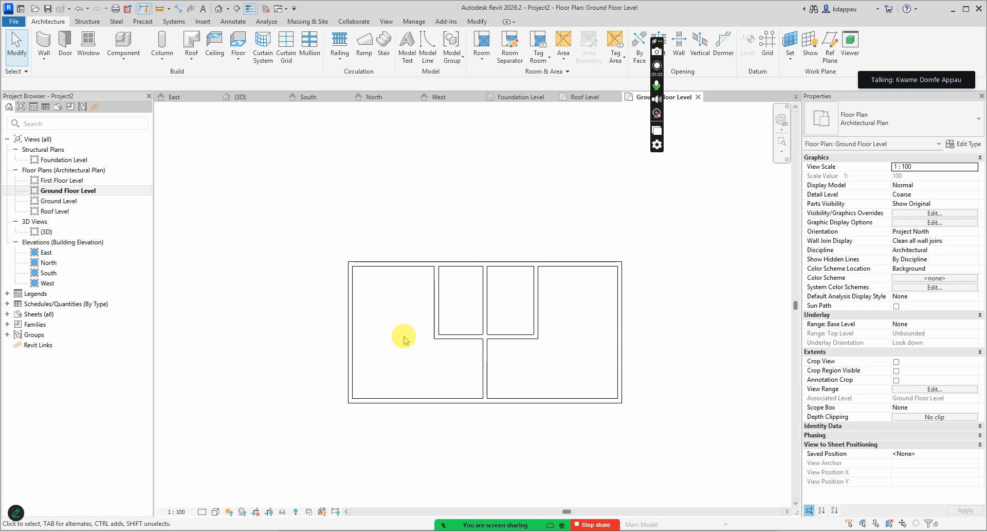
scroll(463, 327, "down", 2)
scroll(486, 343, "up", 2)
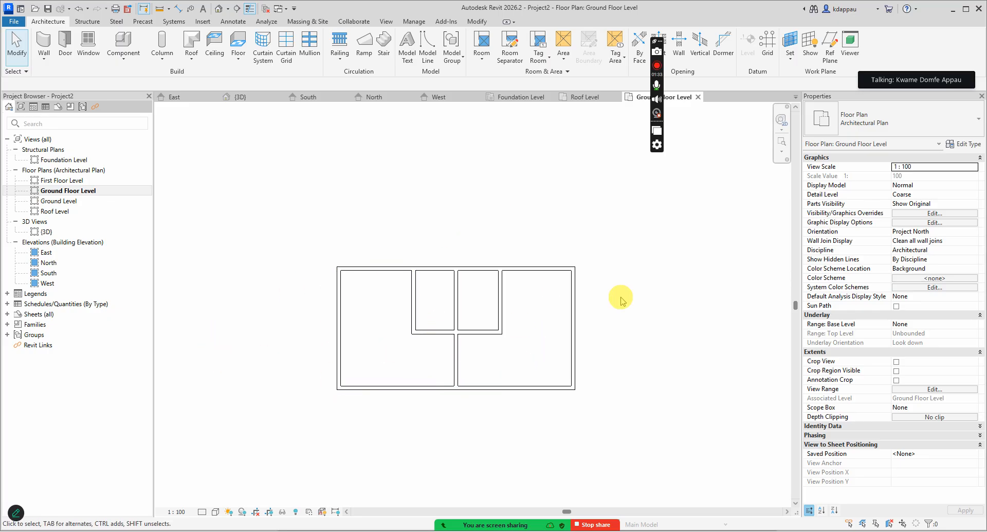
scroll(617, 303, "down", 2)
scroll(571, 326, "up", 1)
scroll(573, 270, "up", 1)
scroll(325, 380, "down", 2)
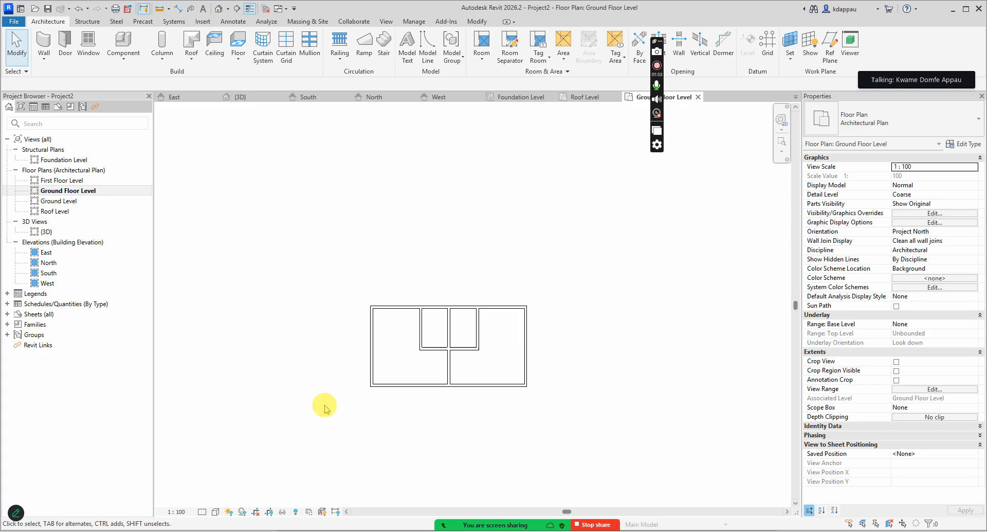
scroll(475, 369, "up", 2)
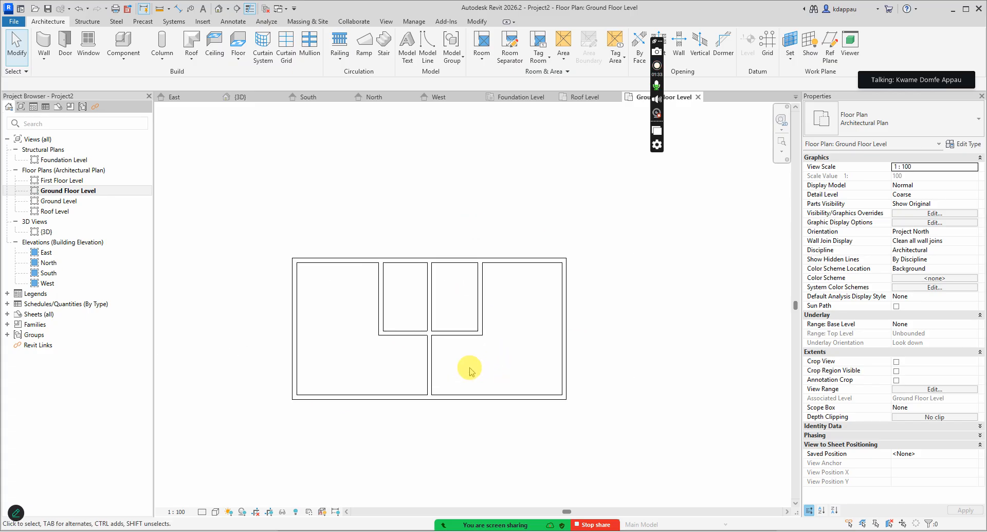
scroll(437, 303, "down", 1)
scroll(412, 314, "up", 2)
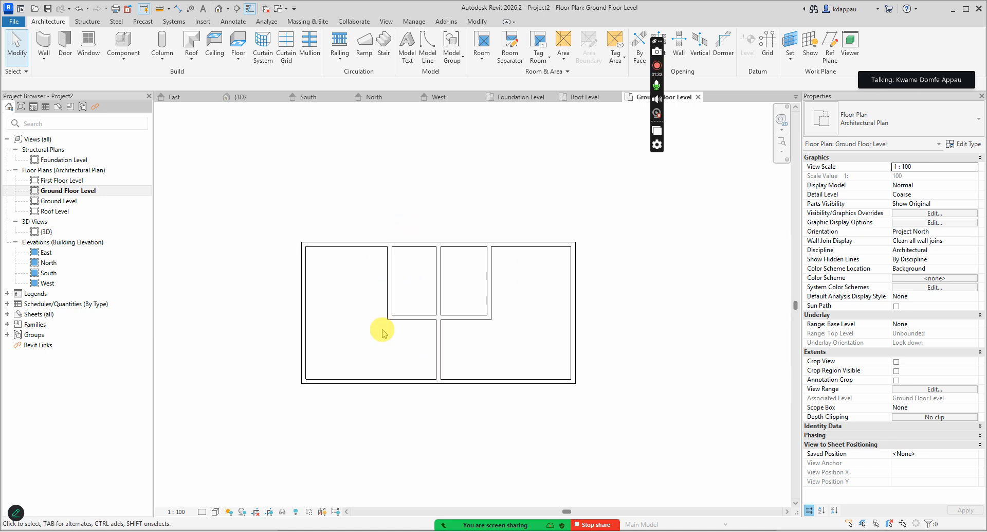
scroll(384, 330, "up", 2)
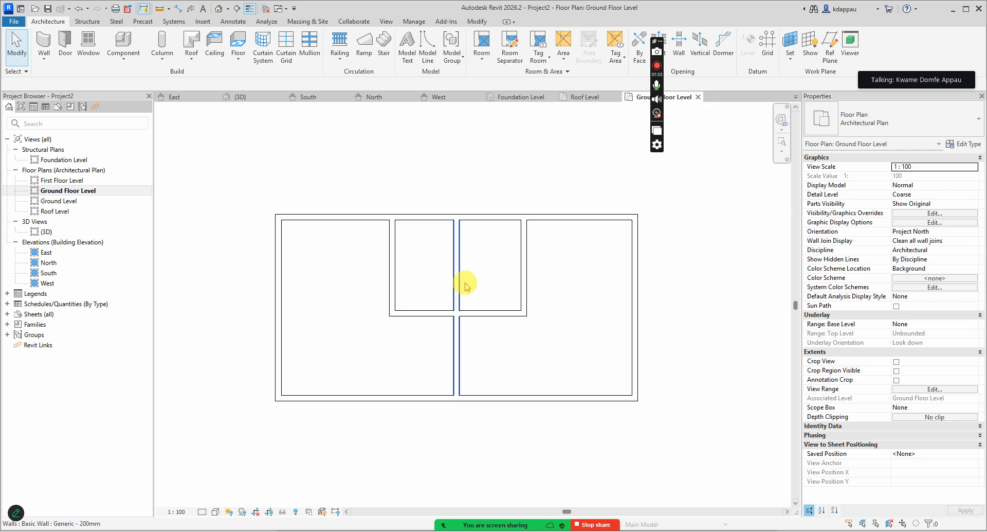
scroll(358, 302, "down", 2)
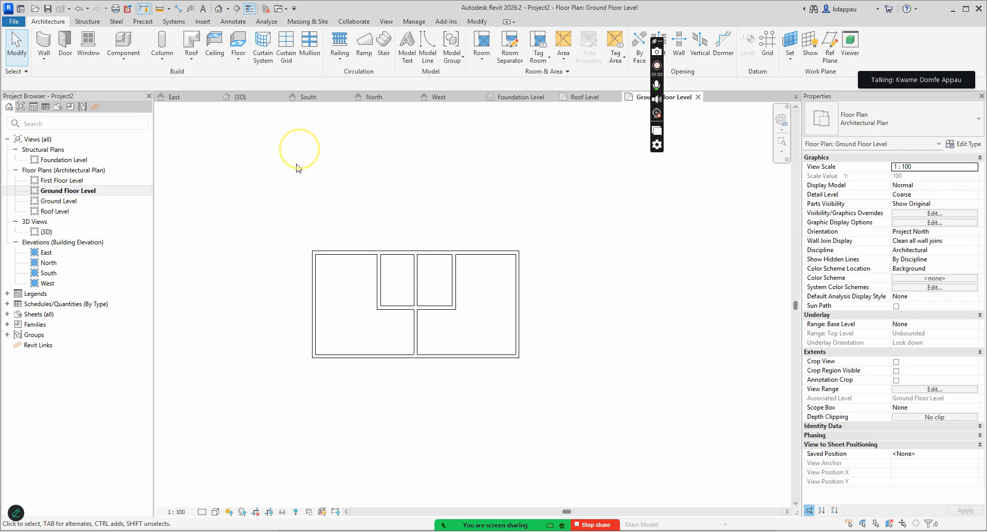
Place an HSS152.4X152.4X7.9 vertical structural column at the building's upper-left wall corner, dismissing the save reminder without saving.
left_click(162, 59)
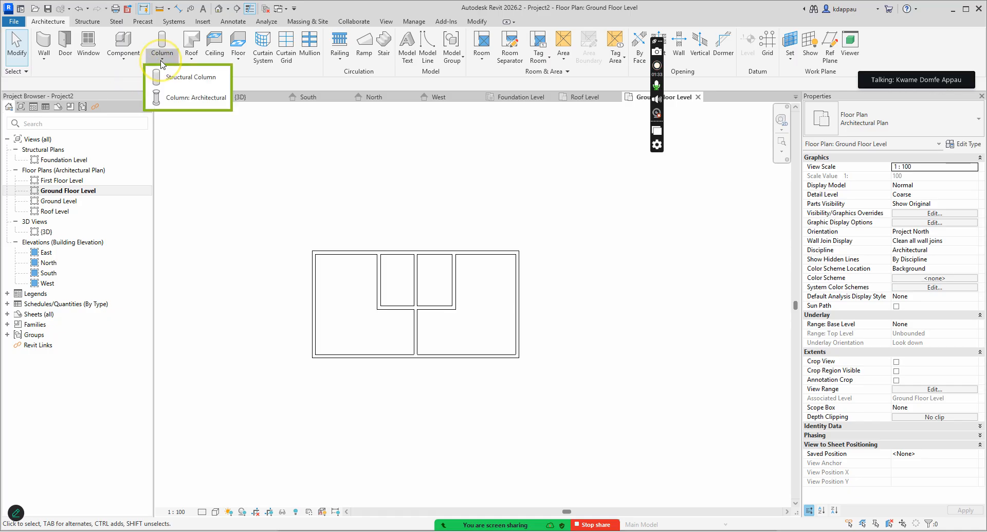
left_click(184, 79)
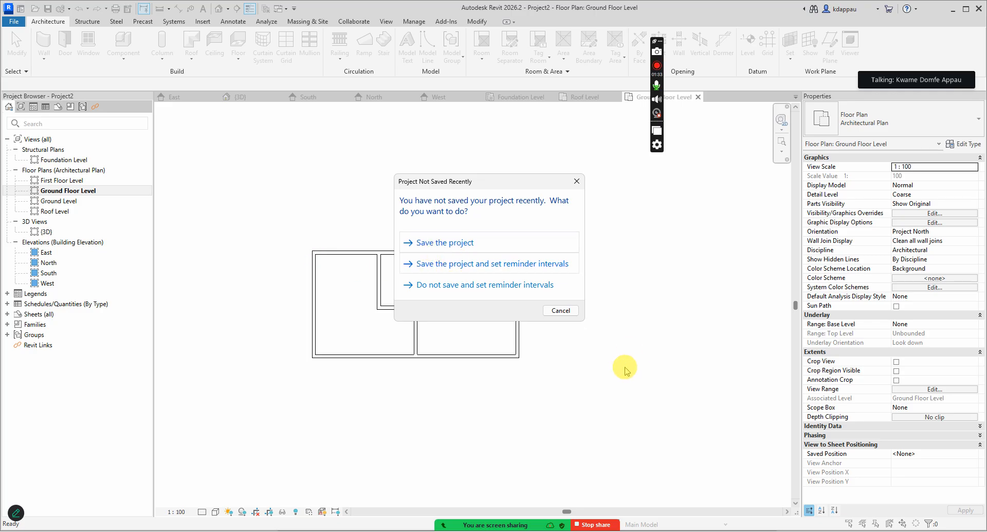
left_click(566, 313)
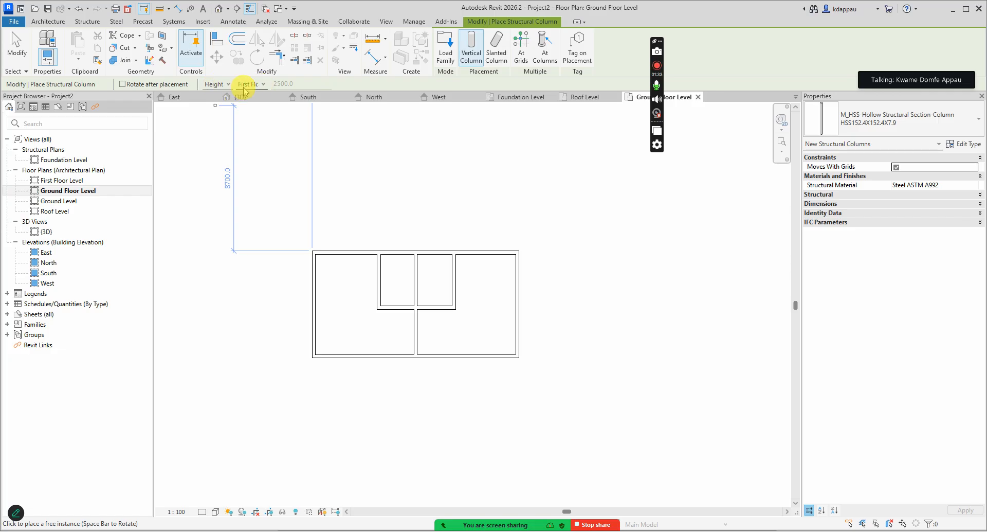
scroll(326, 260, "up", 4)
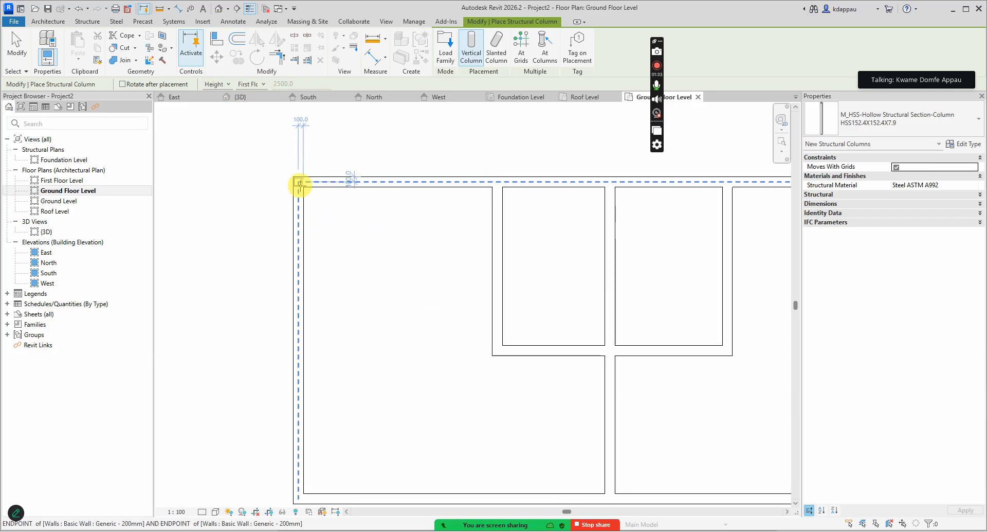
left_click(299, 184)
Place the same structural column at the three junctions where the interior walls meet the upper long wall.
scroll(254, 194, "down", 3)
scroll(380, 183, "up", 4)
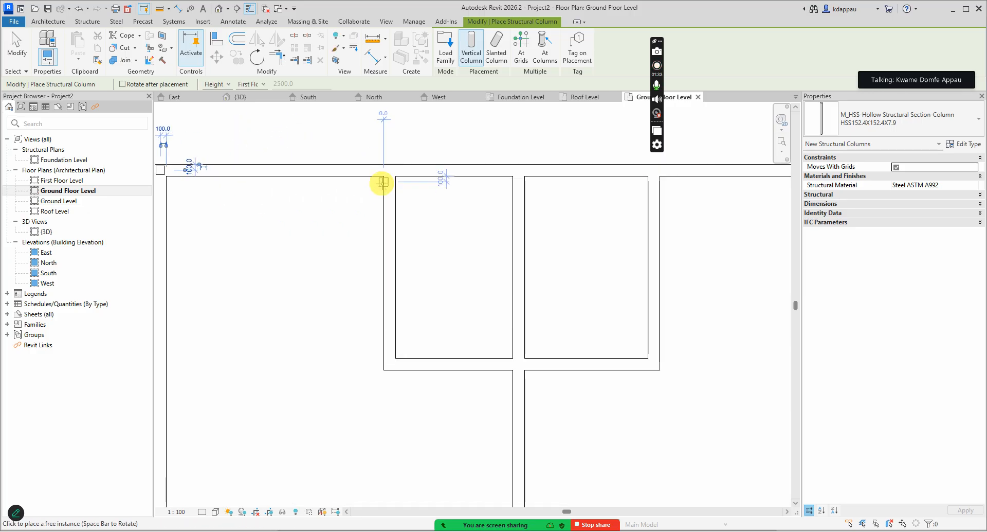
scroll(383, 187, "up", 3)
left_click(393, 168)
scroll(335, 260, "down", 5)
scroll(438, 218, "up", 3)
left_click(487, 206)
scroll(502, 317, "down", 5)
scroll(551, 285, "up", 6)
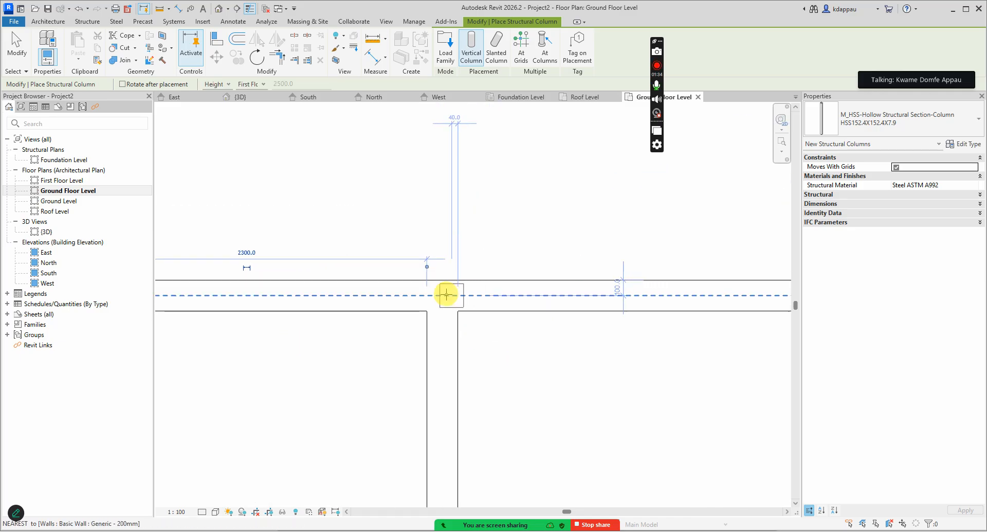
left_click(449, 294)
Place the same structural column at the upper-right and lower-right corners of the building.
scroll(341, 231, "down", 5)
scroll(701, 261, "up", 2)
scroll(702, 261, "up", 2)
left_click(281, 236)
scroll(566, 164, "down", 5)
scroll(496, 280, "up", 5)
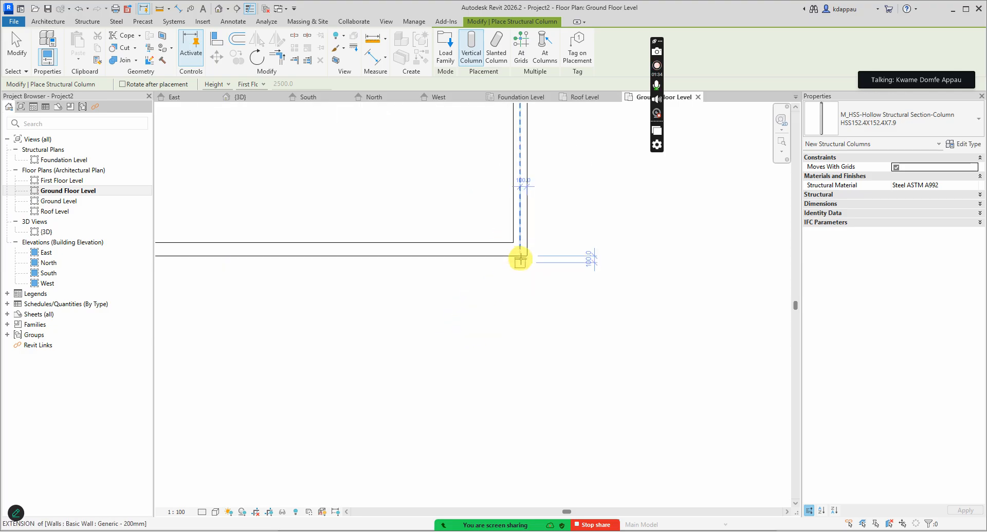
left_click(518, 253)
Place the same structural column where the dividing wall meets the lower long wall and at the lower-left corner, ending column placement.
scroll(564, 287, "down", 5)
scroll(442, 276, "up", 5)
left_click(460, 271)
scroll(458, 272, "down", 5)
scroll(489, 286, "up", 1)
scroll(392, 305, "up", 4)
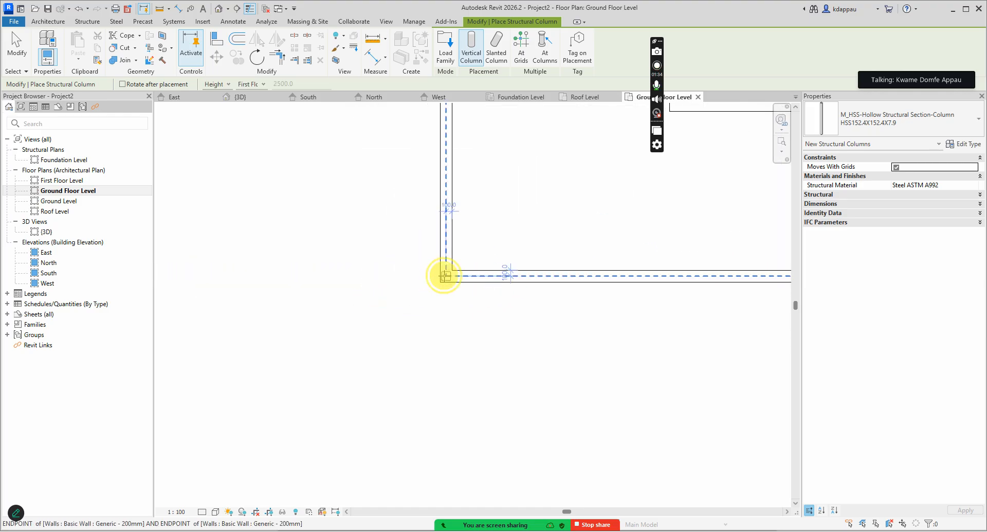
left_click(446, 276)
key("Escape")
key("Escape")
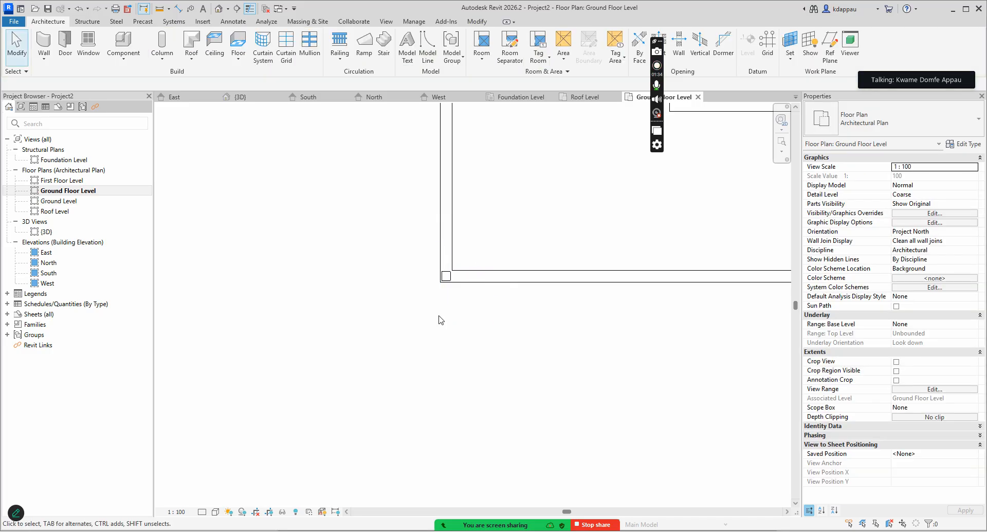
Move the column at the left partition's upper junction up onto the centreline of the upper long wall.
scroll(492, 329, "down", 5)
scroll(556, 300, "up", 6)
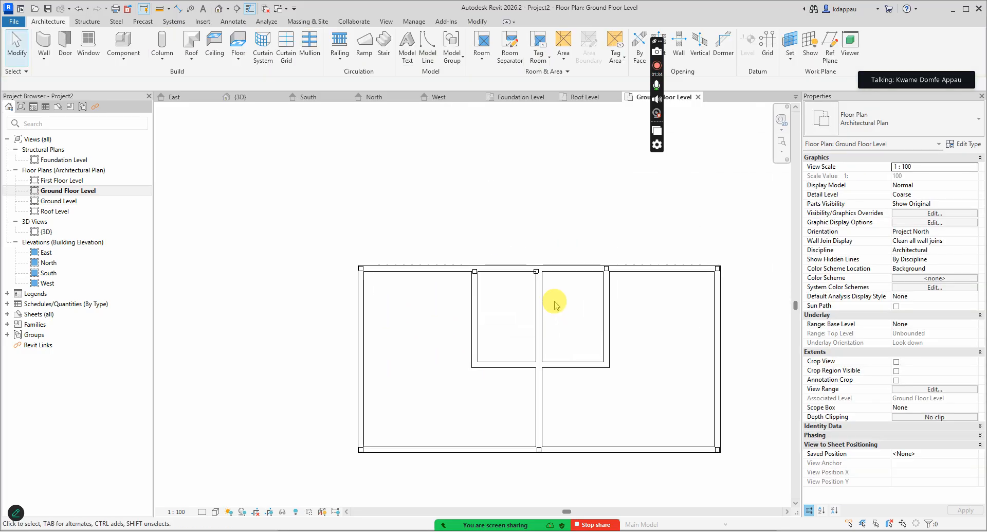
scroll(497, 277, "up", 3)
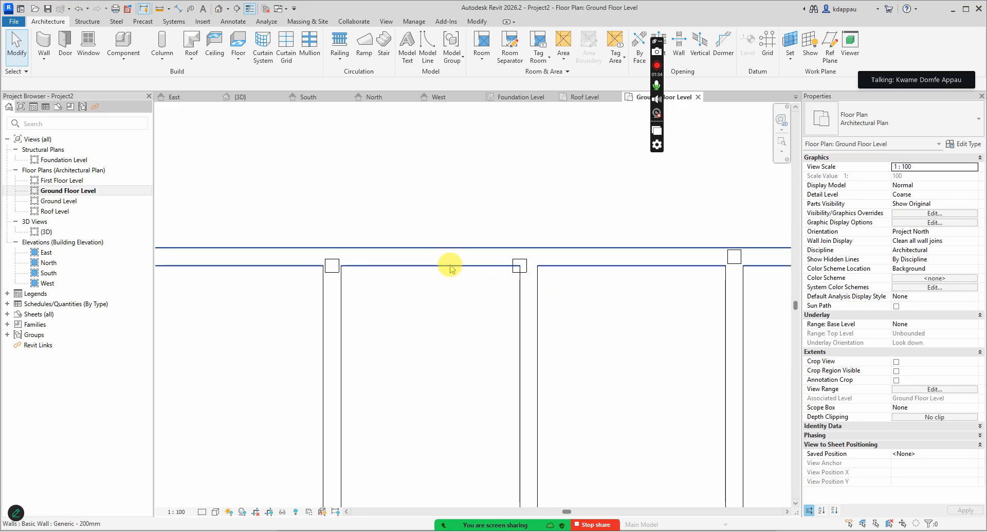
scroll(538, 293, "down", 5)
scroll(431, 290, "up", 5)
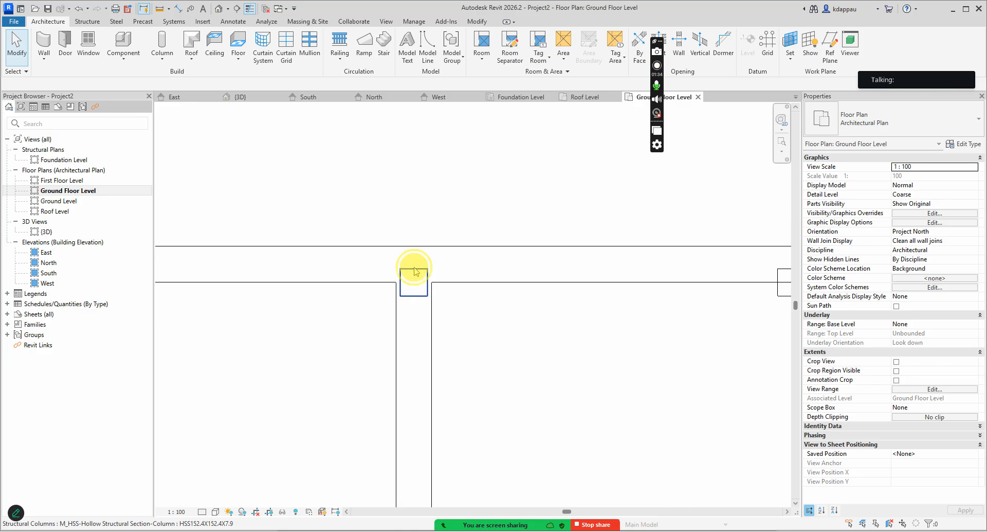
left_click(416, 271)
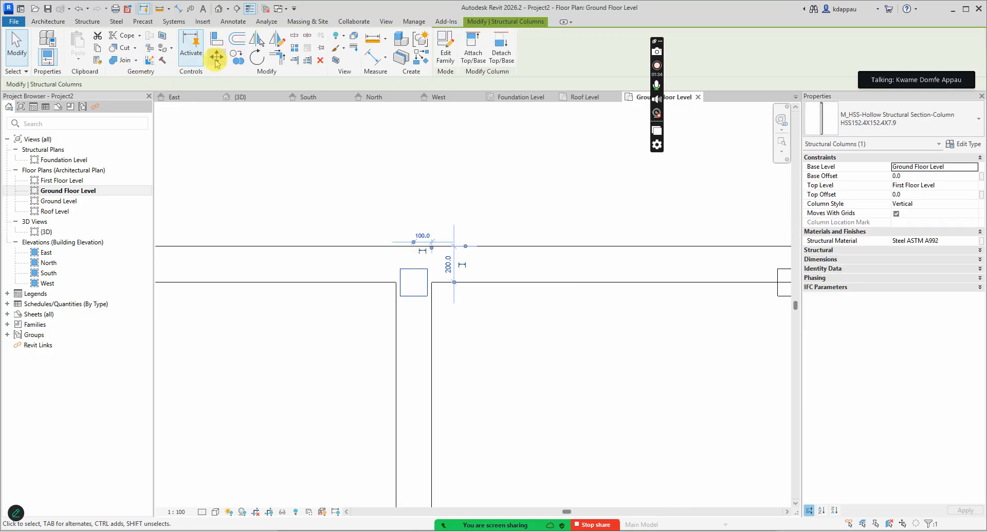
left_click(216, 58)
left_click(414, 268)
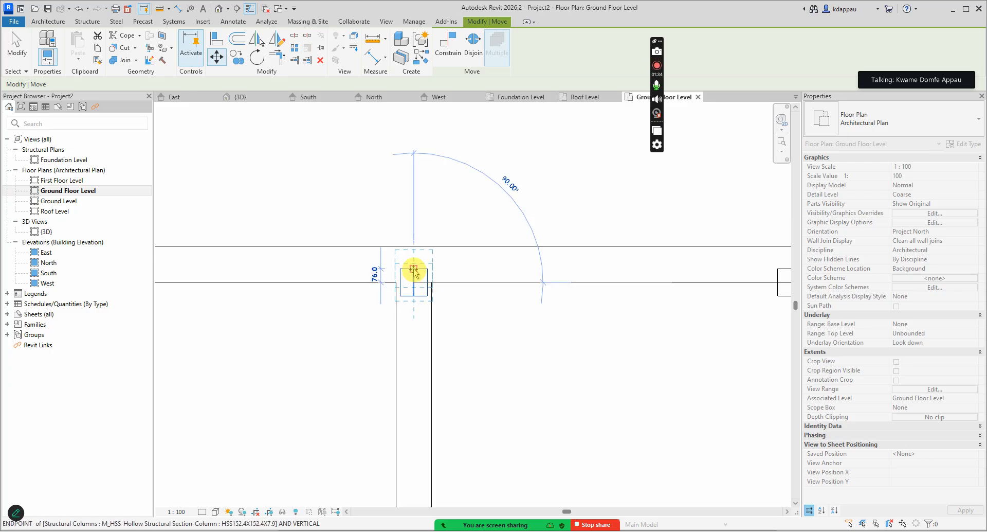
left_click(414, 264)
left_click(321, 181)
Move the column at the dividing wall's upper junction onto the intersection of the two wall centrelines.
scroll(325, 274, "down", 5)
scroll(455, 277, "up", 5)
left_click(381, 264)
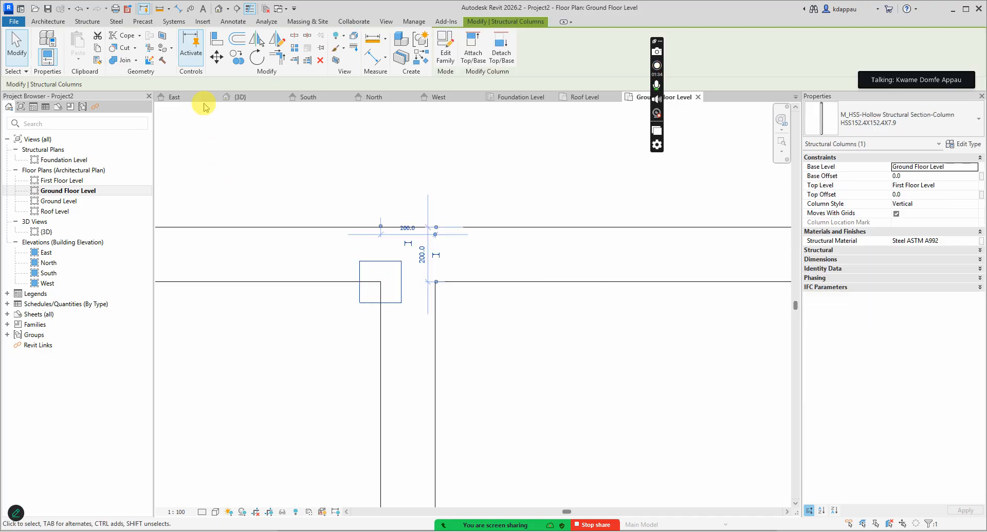
left_click(216, 58)
left_click(381, 282)
left_click(406, 257)
left_click(348, 177)
Delete the two columns where the small rooms' outer side walls meet the upper long wall.
scroll(378, 331, "down", 5)
scroll(413, 267, "down", 3)
scroll(397, 348, "up", 3)
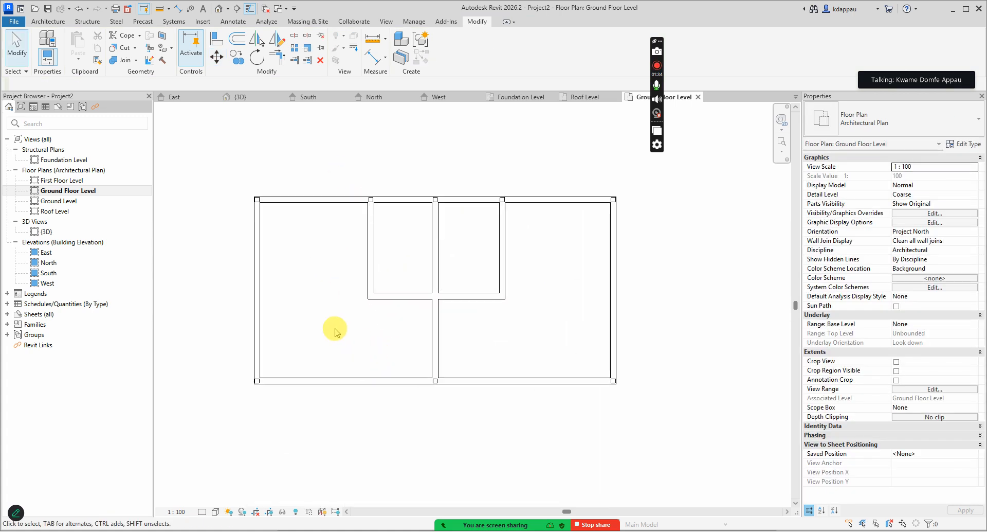
left_click_drag(325, 165, 410, 258)
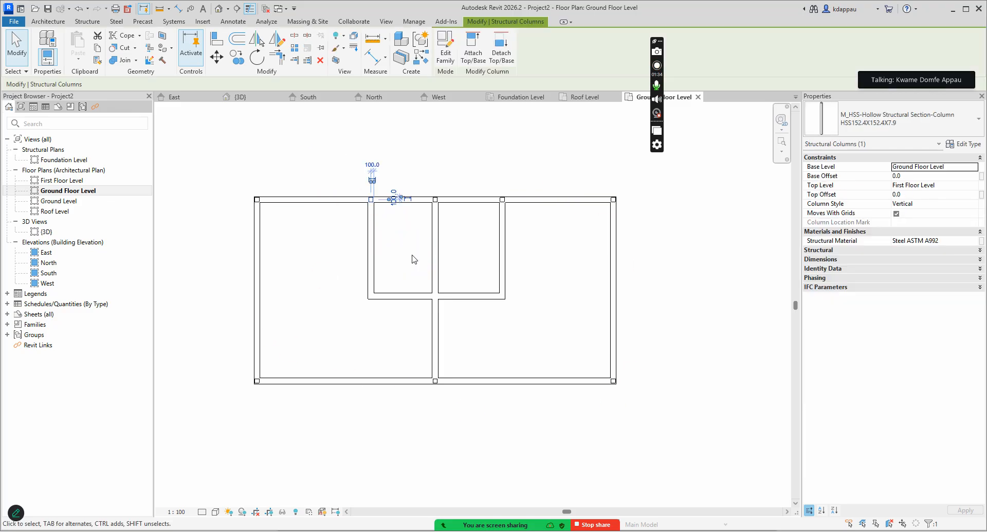
key("Delete")
left_click_drag(486, 161, 548, 264)
key("Delete")
Open the default 3D view and examine the columns at the wall corners and junctions.
scroll(447, 260, "down", 2)
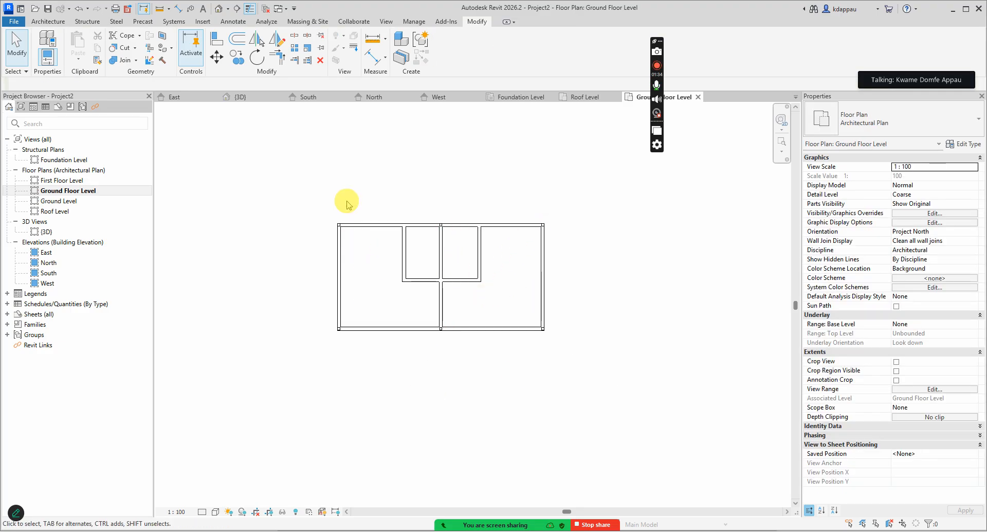
scroll(360, 278, "up", 2)
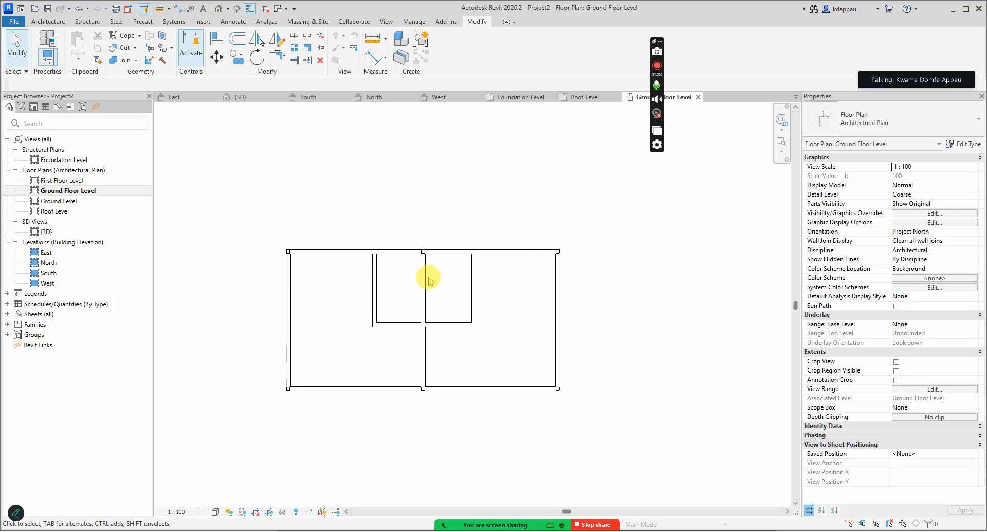
left_click(220, 8)
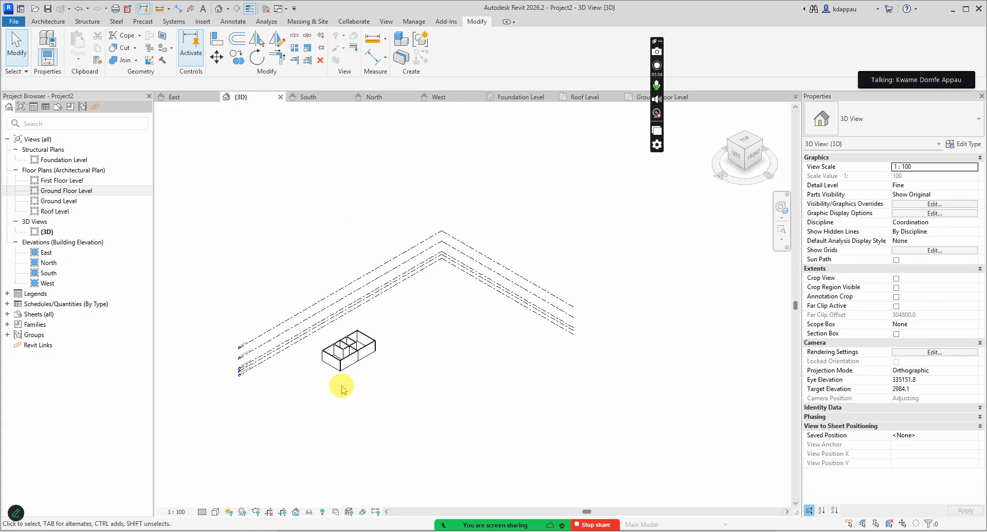
scroll(341, 389, "up", 10)
scroll(294, 325, "down", 5)
scroll(486, 172, "up", 8)
scroll(457, 339, "down", 4)
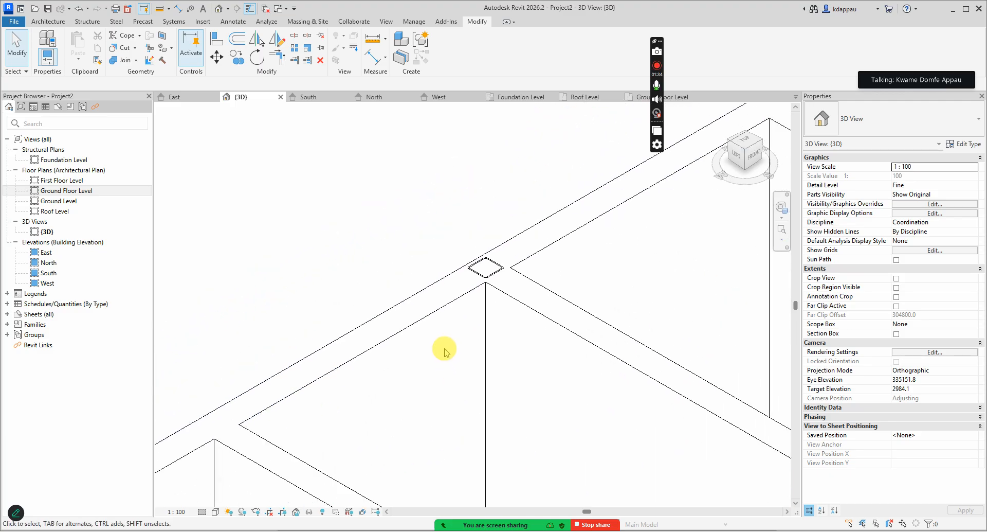
scroll(445, 352, "down", 5)
scroll(494, 324, "down", 2)
scroll(567, 307, "up", 2)
scroll(463, 272, "up", 8)
scroll(494, 251, "down", 3)
scroll(498, 293, "down", 5)
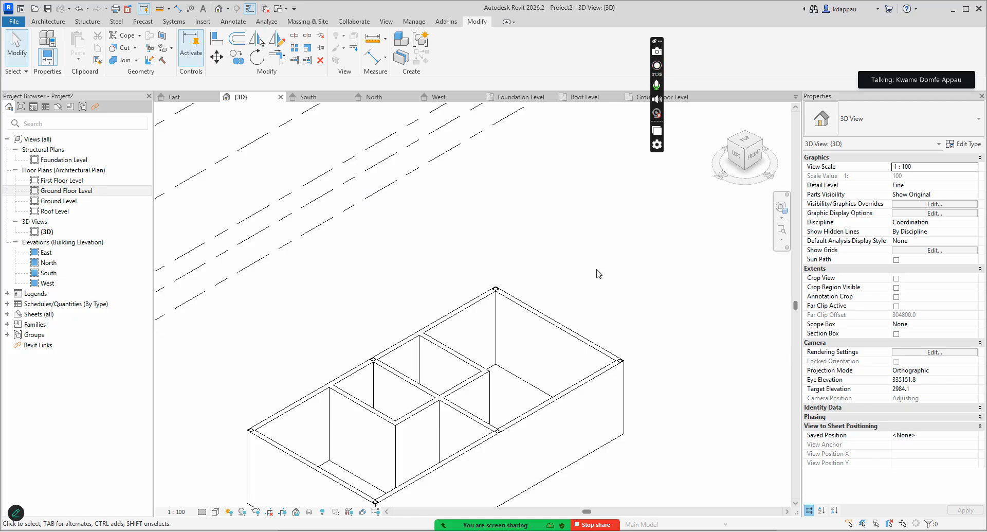
scroll(499, 255, "down", 6)
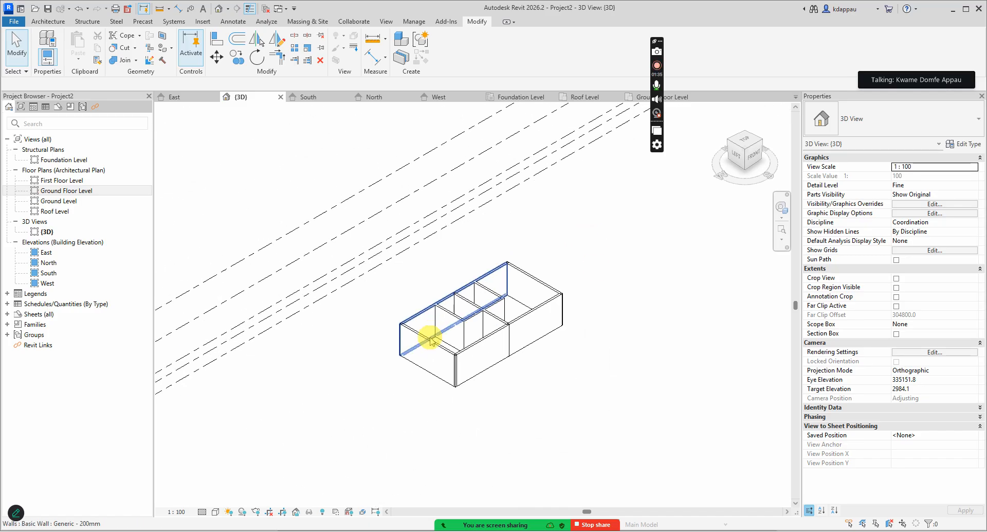
Return from the 3D view to the Ground Floor Level plan, framing the two small rooms along the upper long wall.
scroll(431, 339, "up", 5)
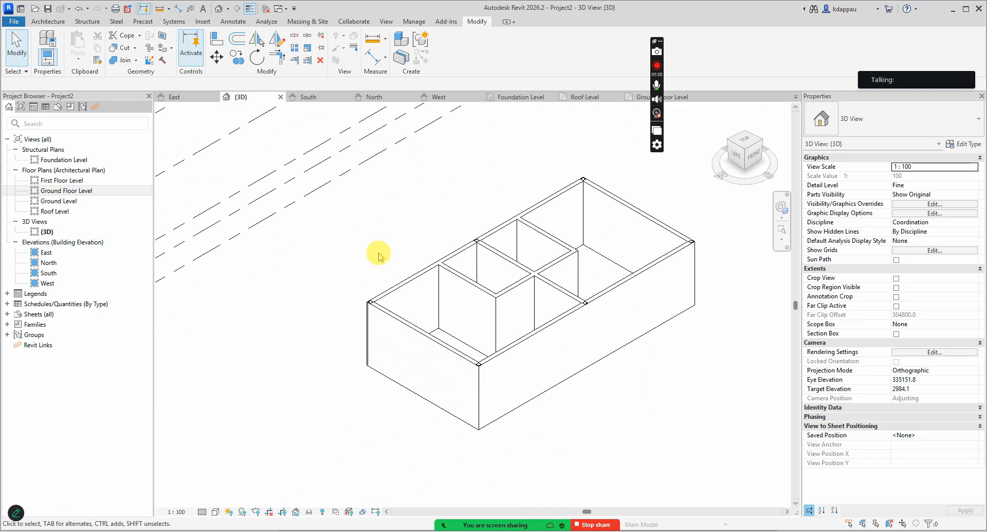
scroll(463, 315, "down", 2)
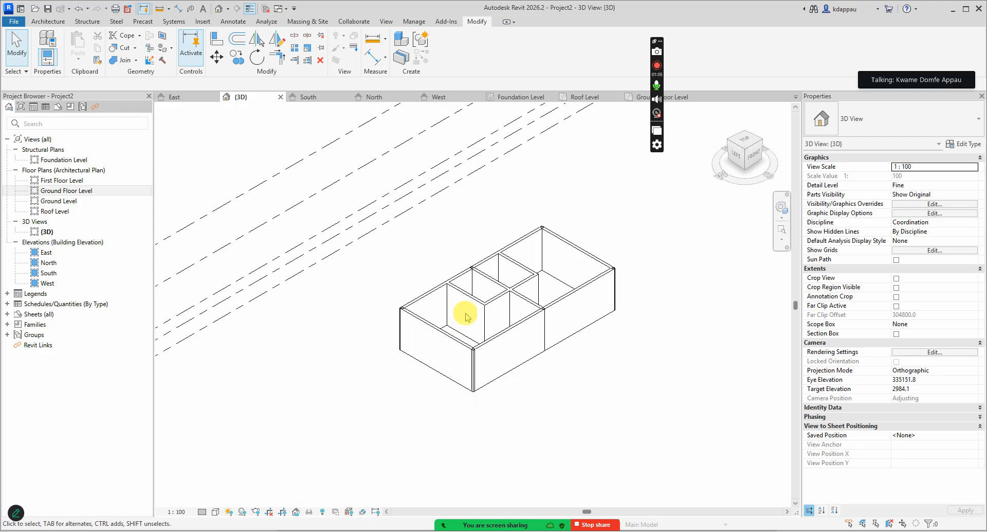
double_click(62, 192)
scroll(398, 267, "up", 4)
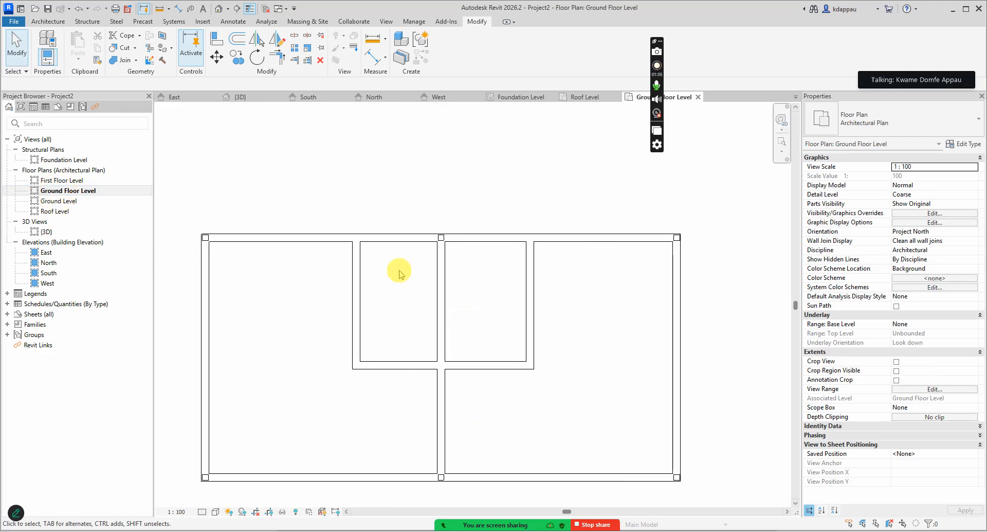
scroll(400, 267, "down", 3)
scroll(421, 278, "up", 2)
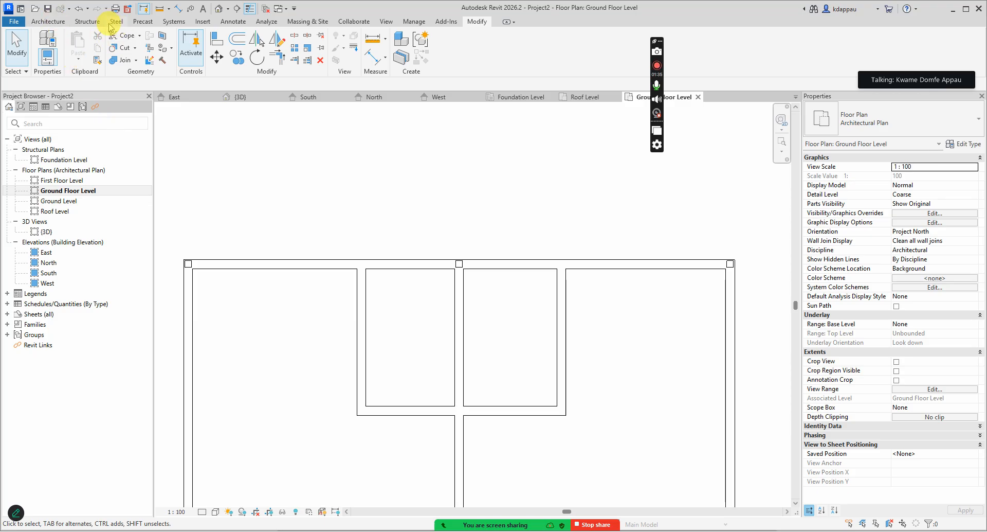
Draw a 50 mm pipe from inside the left small room straight up through the long wall, turning left outside parallel to the wall.
left_click(174, 21)
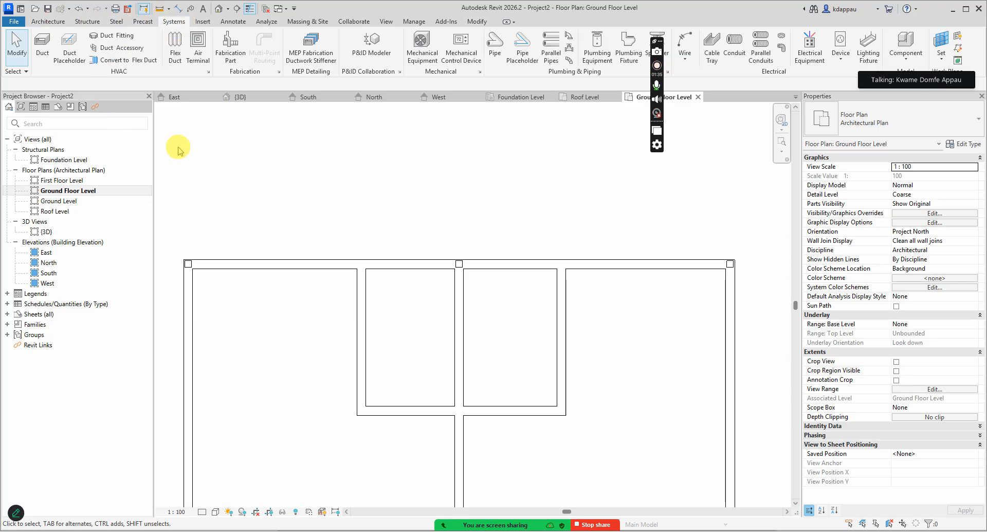
left_click(494, 50)
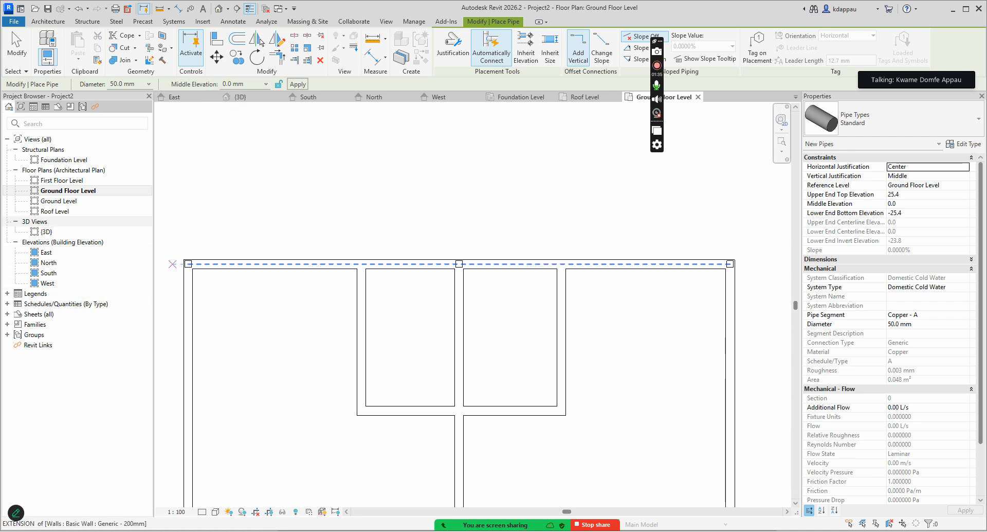
scroll(413, 288, "up", 2)
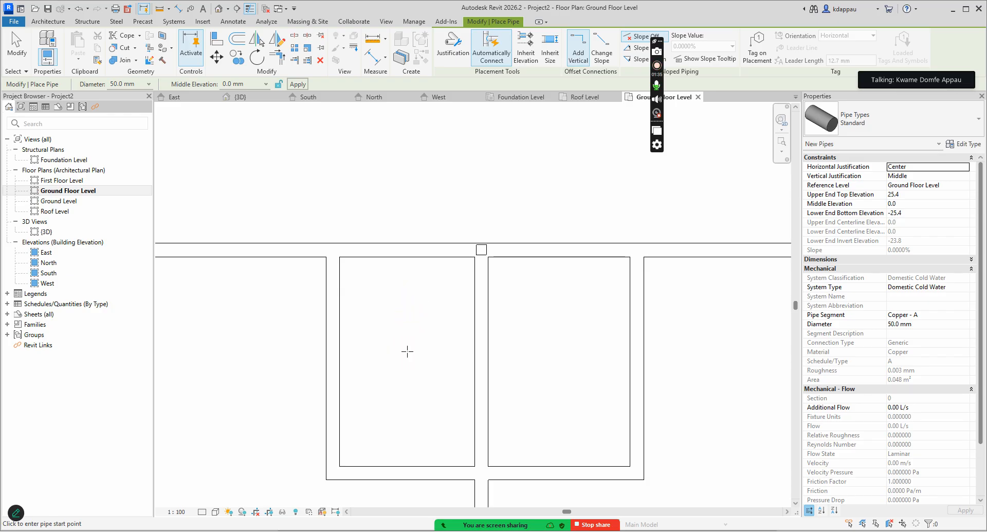
left_click(407, 352)
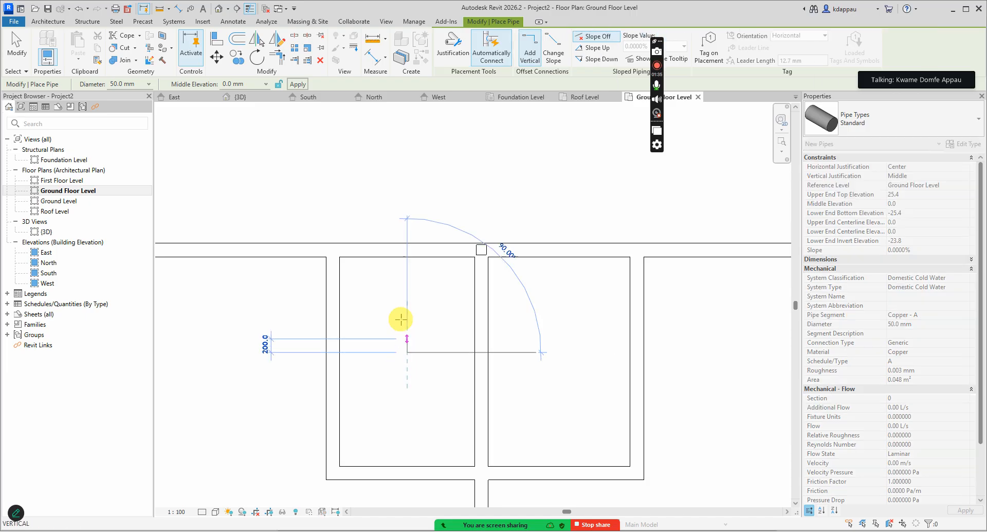
left_click(405, 205)
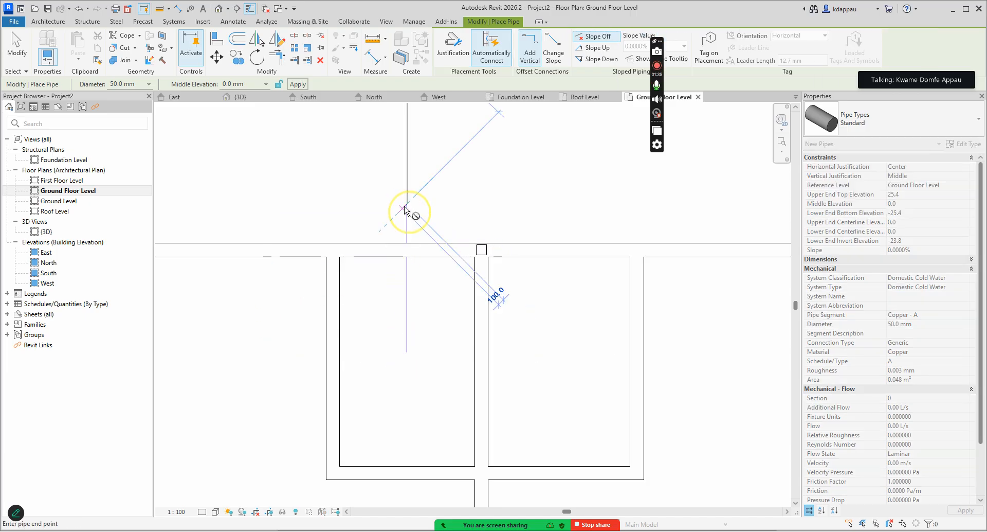
scroll(424, 206, "down", 2)
left_click(271, 204)
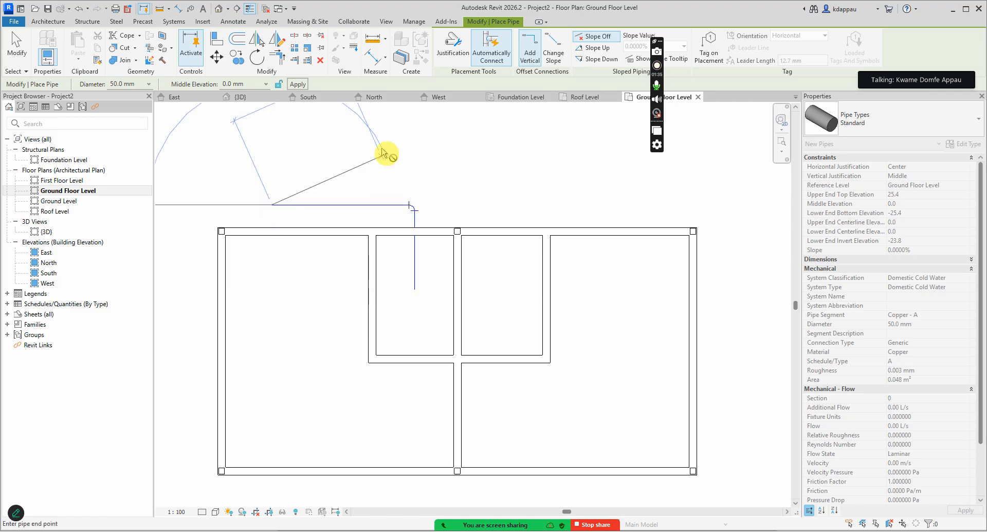
right_click(372, 120)
left_click(394, 129)
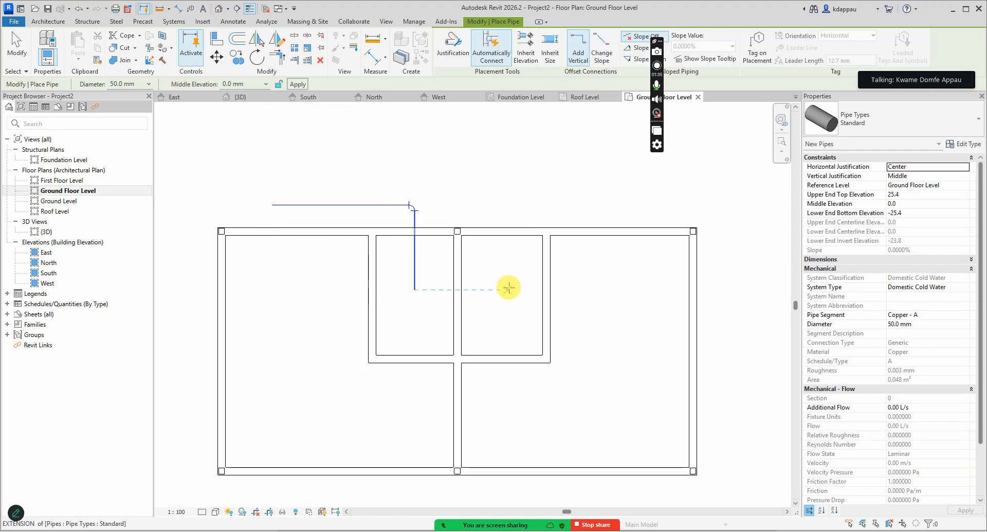
Draw a vertical 50 mm pipe about 2200 mm long from inside the right small room through the upper wall, level with the outside run.
left_click(501, 290)
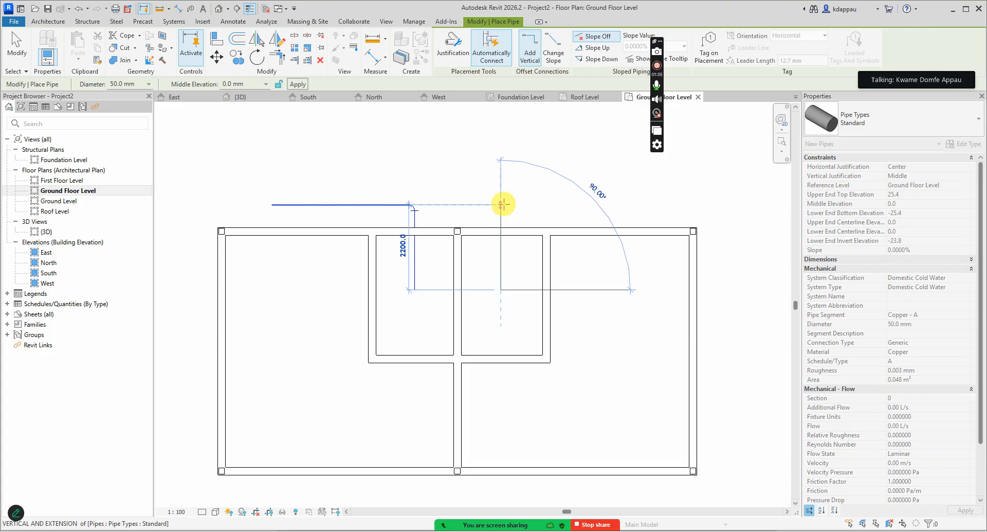
right_click(498, 160)
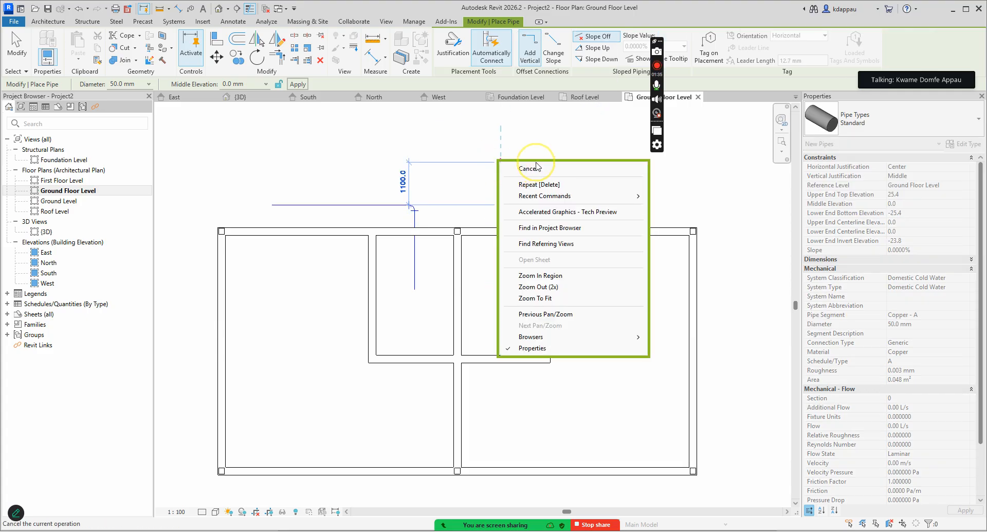
left_click(533, 170)
right_click(490, 151)
left_click(520, 157)
Convert the elbow at the corner of the first pipe run into a tee opening towards the second pipe.
scroll(417, 200, "up", 2)
scroll(446, 227, "up", 2)
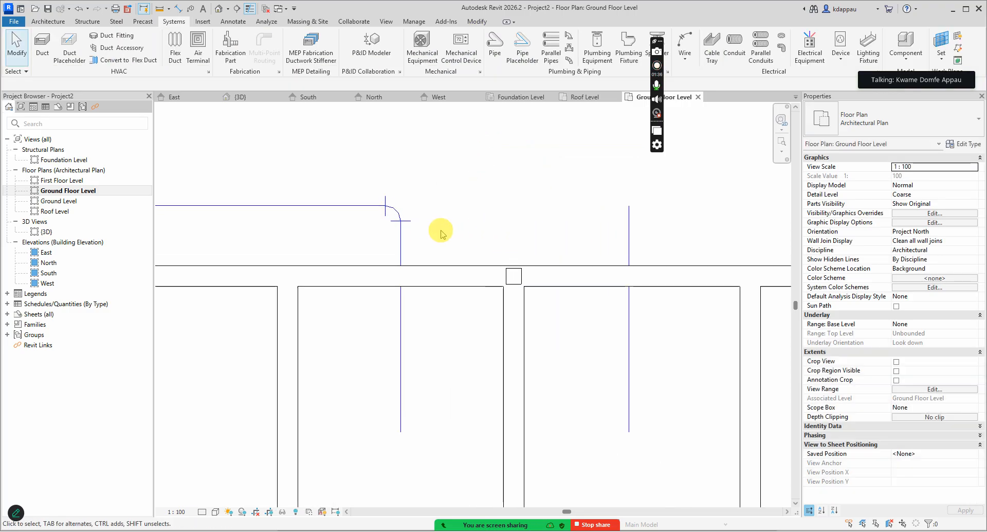
left_click(391, 216)
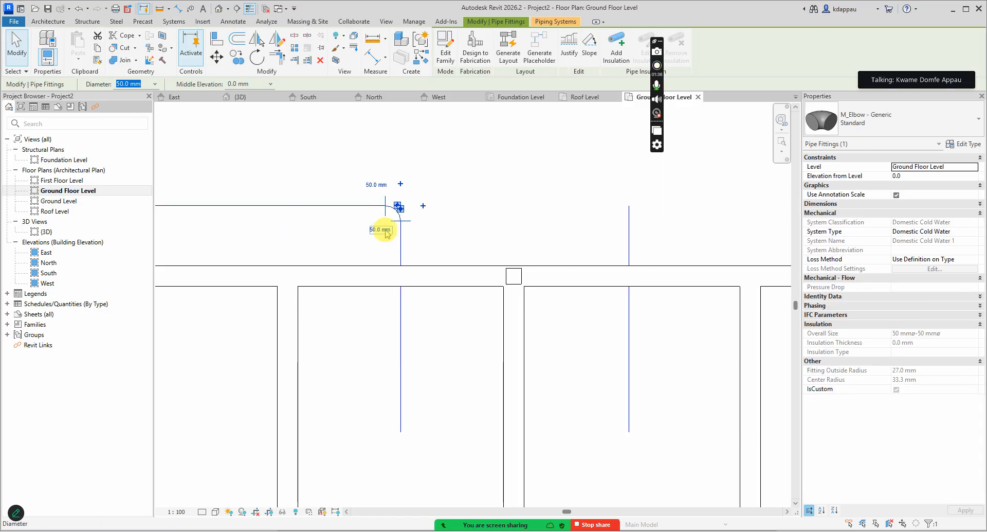
left_click(422, 208)
scroll(397, 216, "up", 3)
left_click(419, 195)
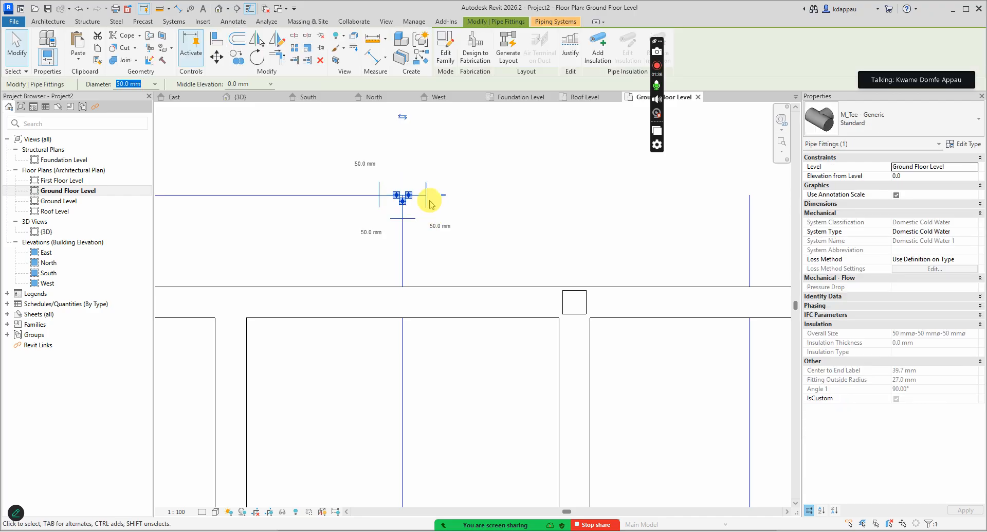
Draw a 50 mm pipe from the tee's open end to the upper end of the right small room's pipe, joining them.
right_click(411, 198)
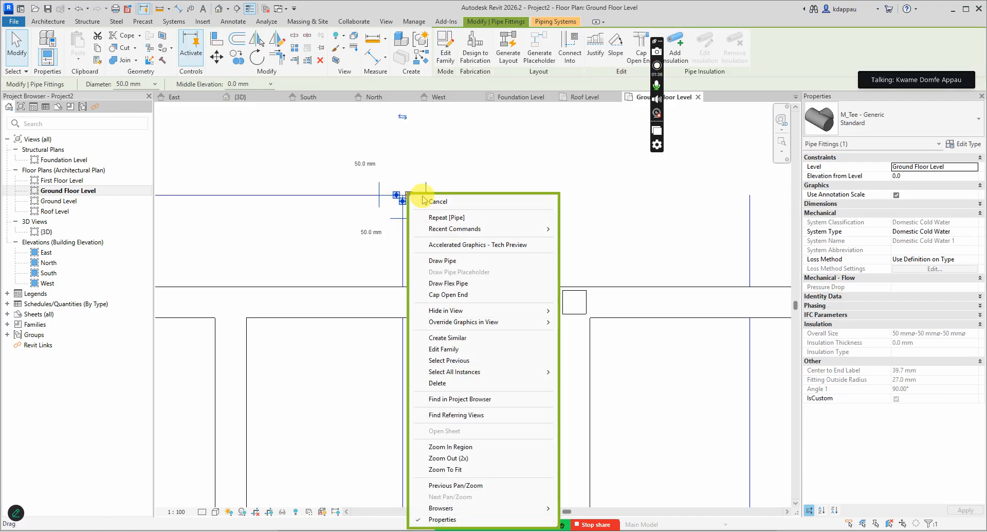
left_click(452, 266)
scroll(419, 203, "down", 2)
scroll(446, 207, "down", 4)
scroll(576, 206, "up", 6)
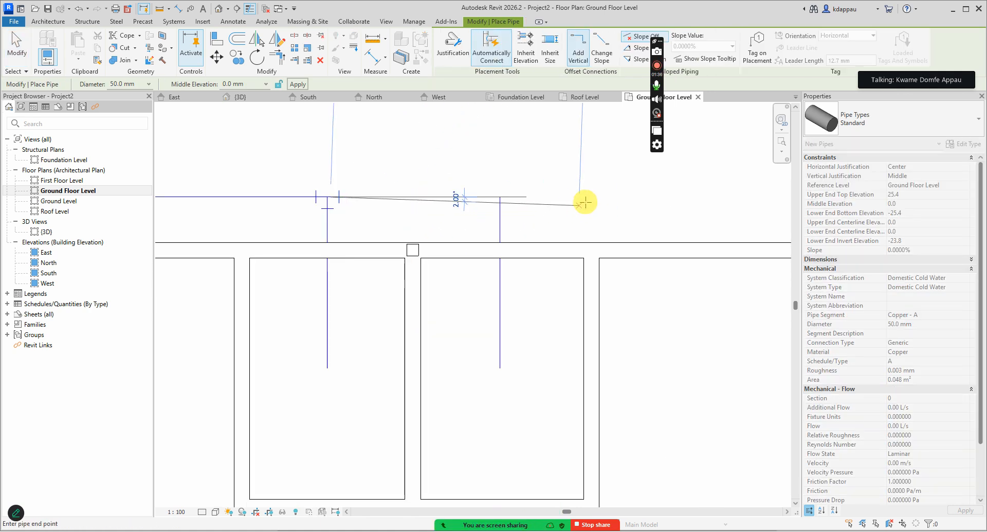
left_click(455, 194)
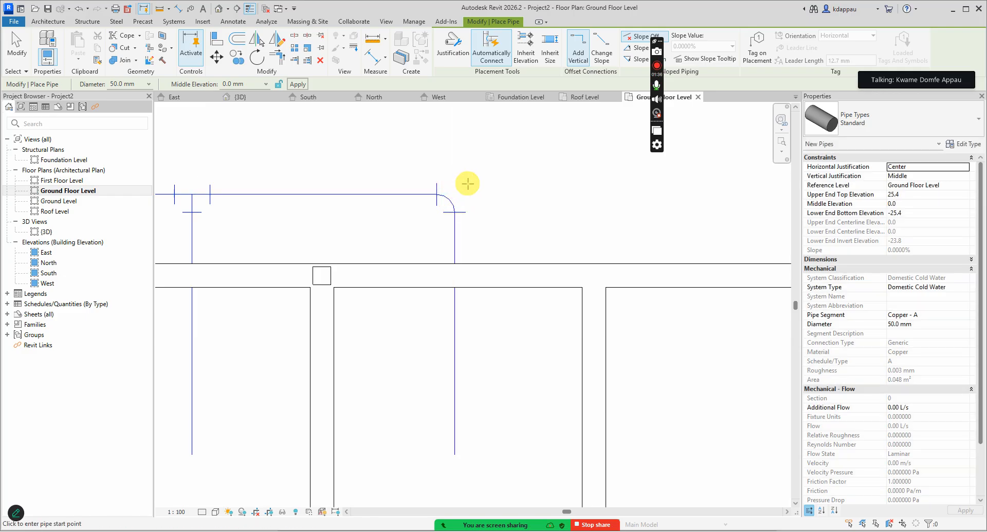
right_click(462, 165)
left_click(481, 170)
right_click(432, 160)
left_click(441, 166)
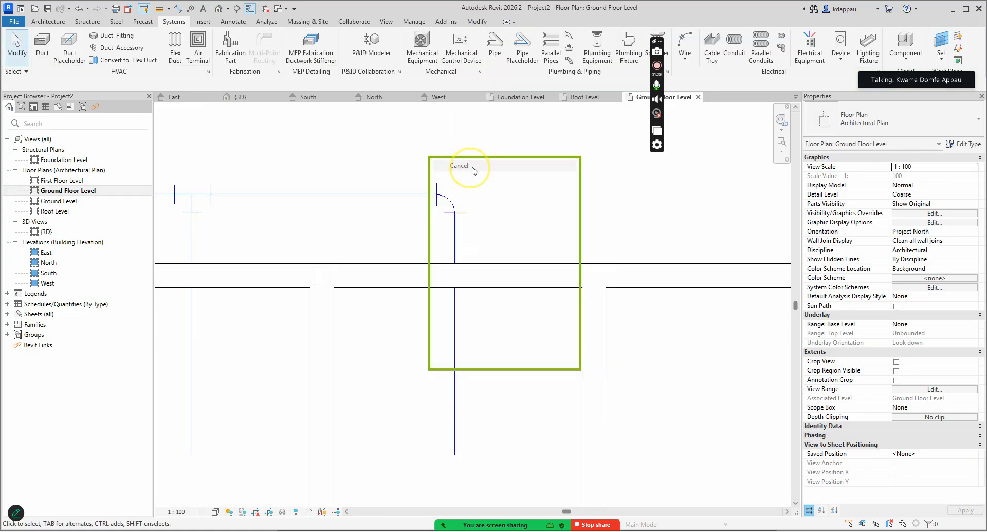
Open the default 3D view, turn it to the building's rear-left corner and examine the pipe run and its fittings outside the wall.
scroll(465, 191, "down", 3)
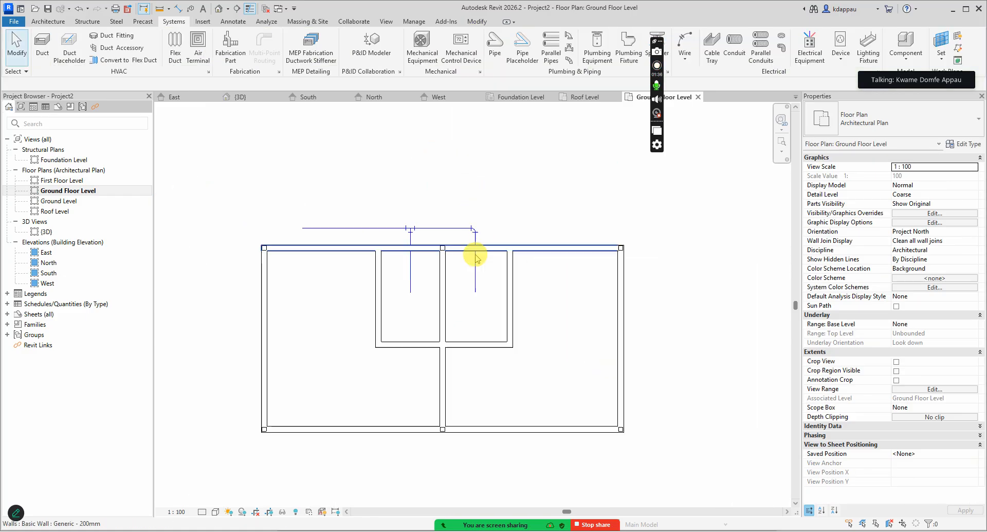
left_click(222, 10)
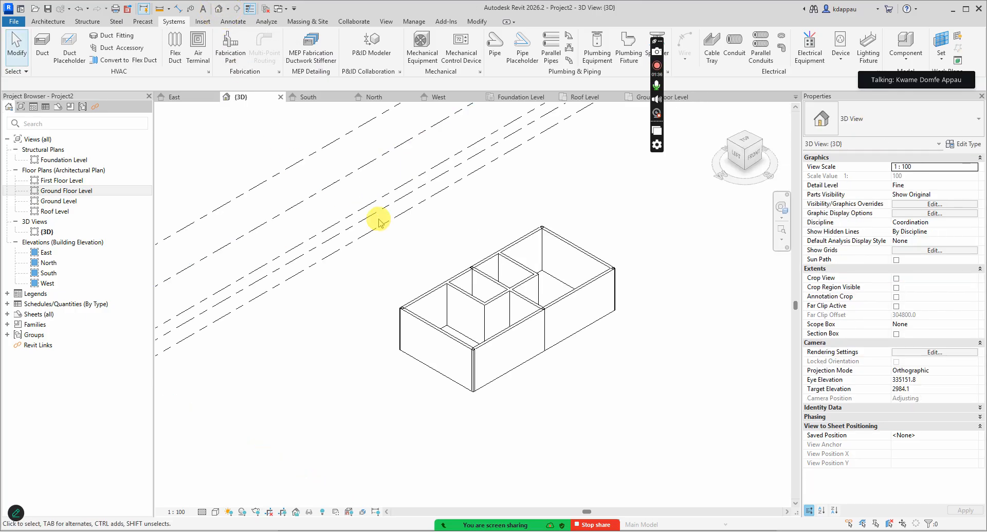
left_click(731, 142)
middle_click_drag(702, 339, 535, 361)
scroll(512, 361, "up", 4)
scroll(466, 358, "up", 6)
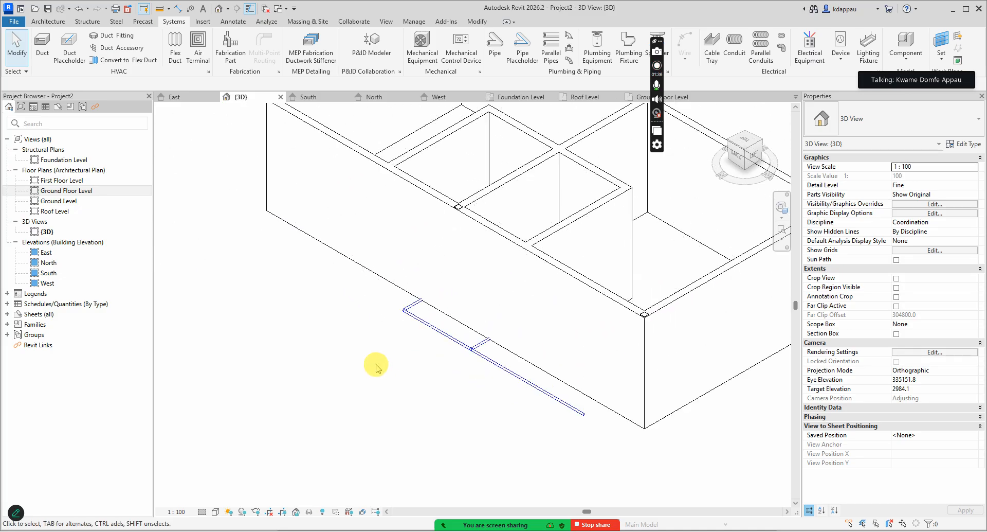
left_click(443, 359)
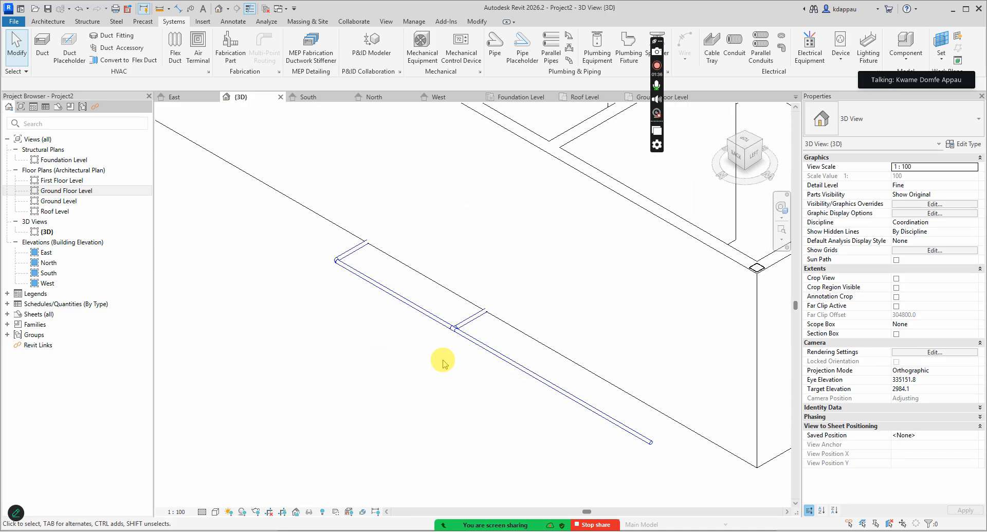
left_click(395, 296)
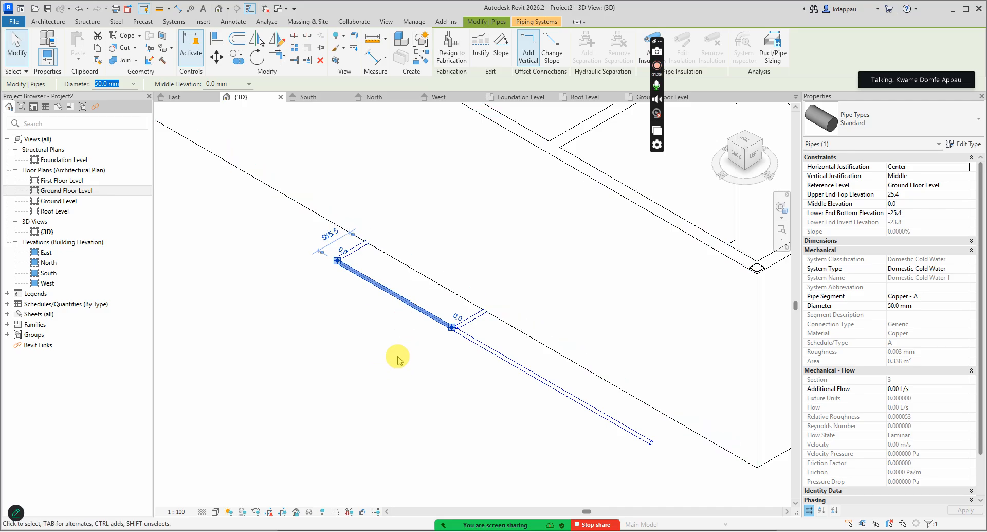
left_click(398, 331)
scroll(397, 330, "down", 3)
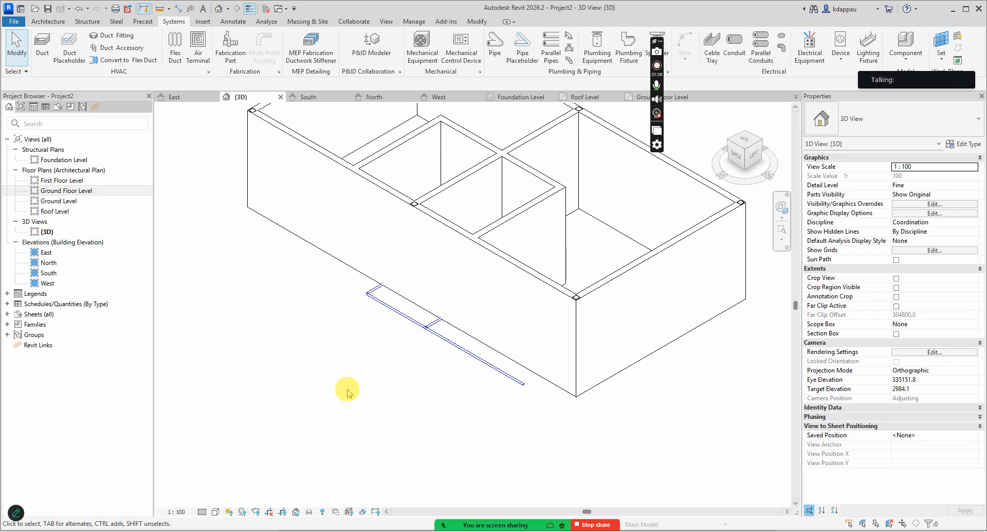
scroll(378, 364, "down", 2)
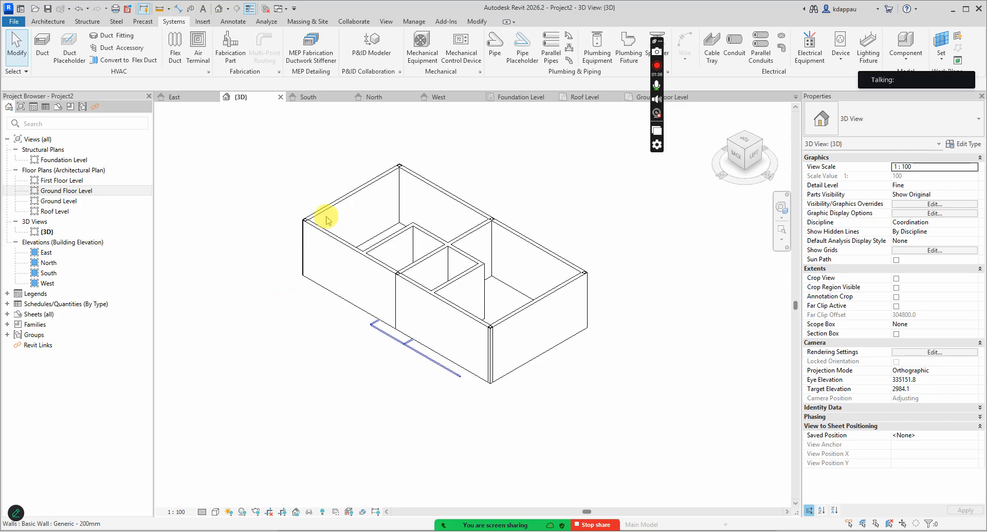
Look through the Zoom meeting's participant list and close it.
mouse_move(461, 515)
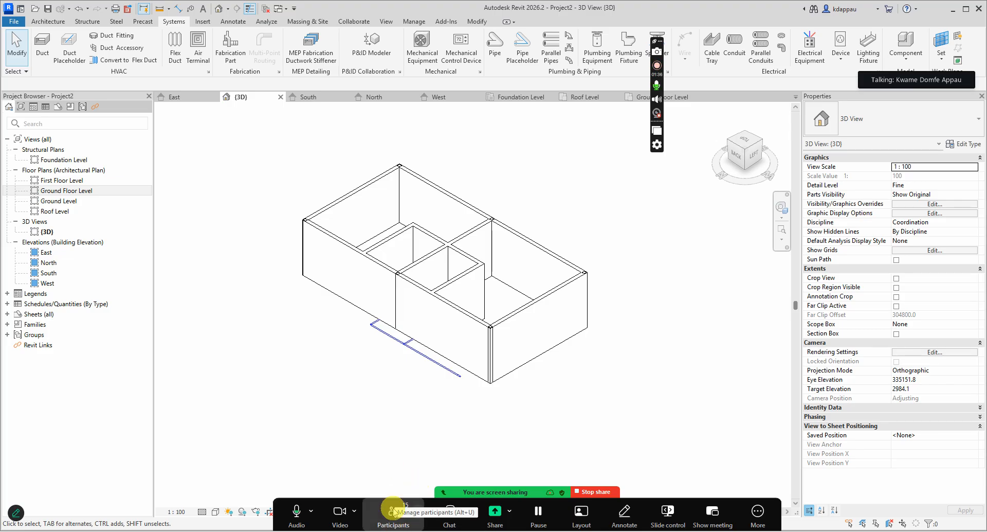
left_click(394, 513)
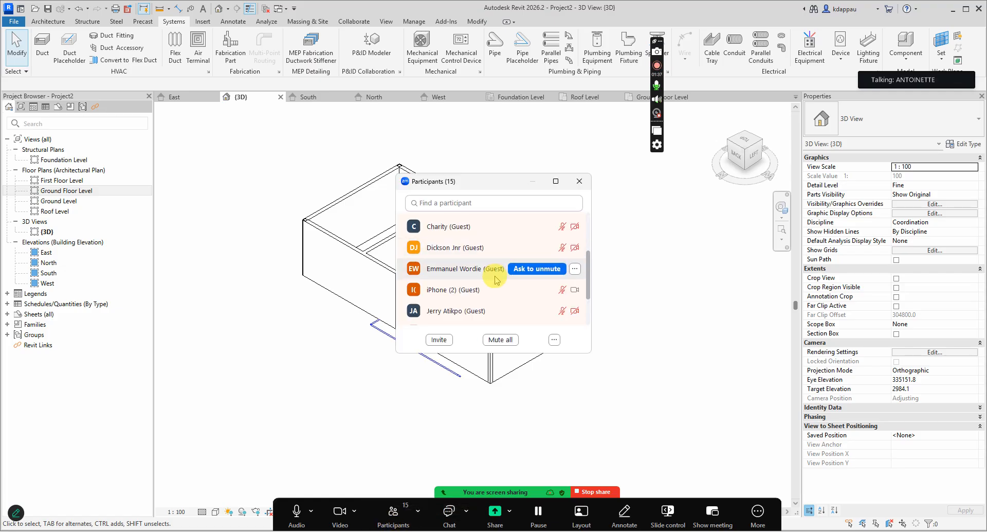
scroll(451, 300, "down", 2)
scroll(451, 300, "down", 1)
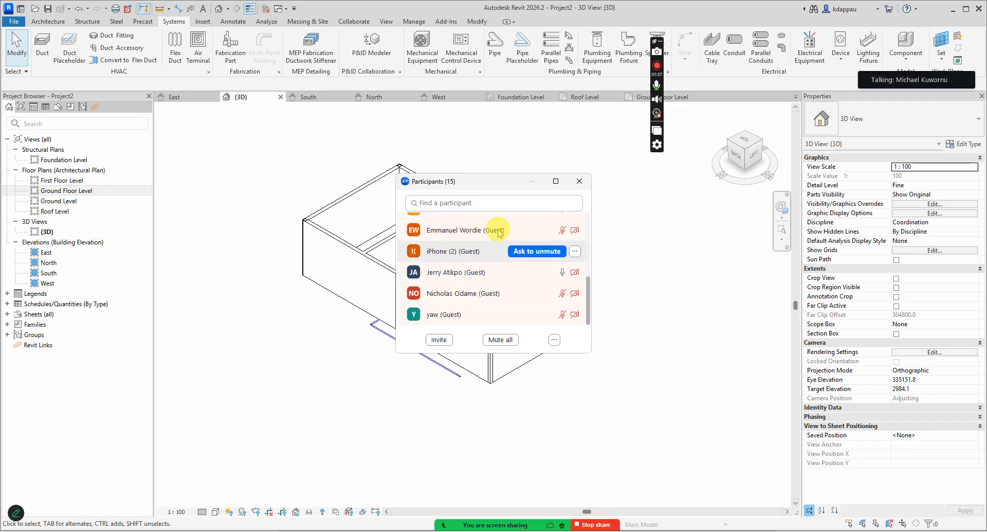
left_click(645, 284)
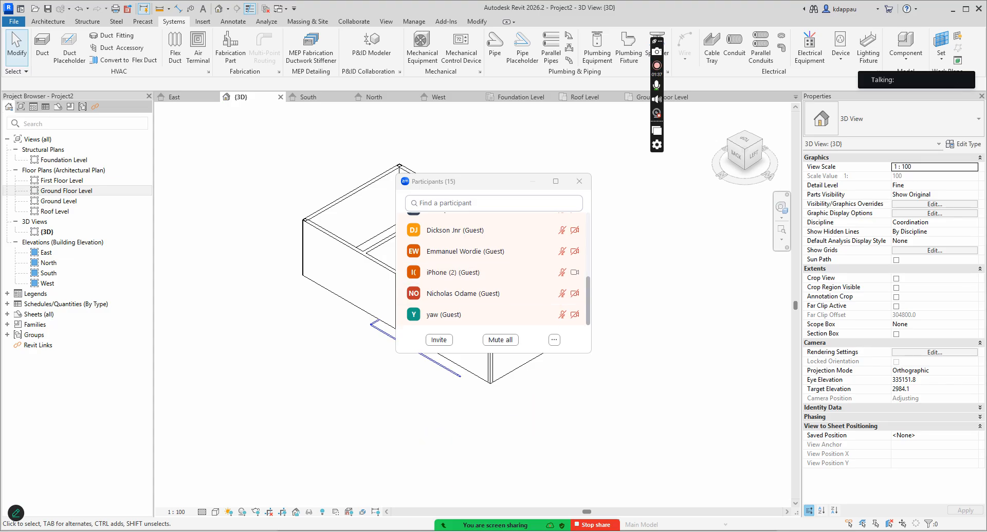
mouse_move(428, 520)
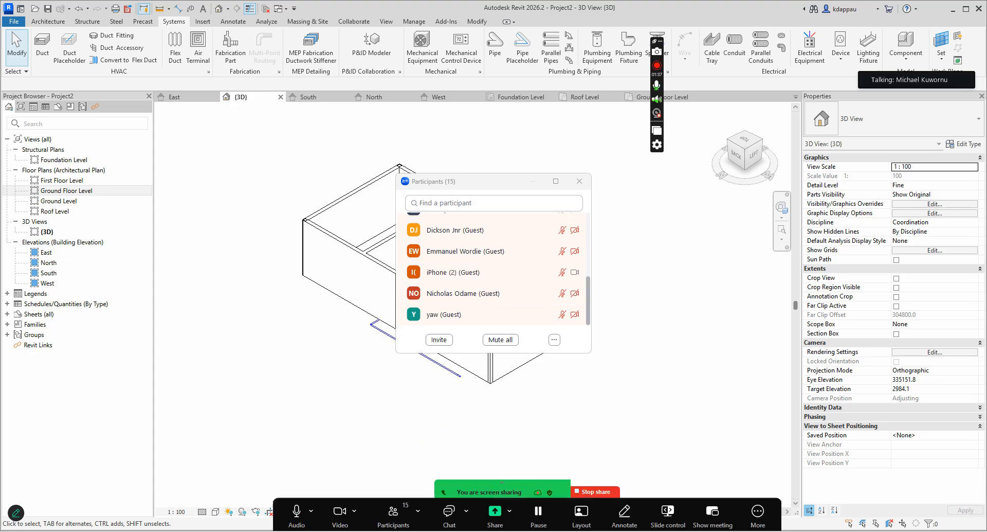
left_click(389, 520)
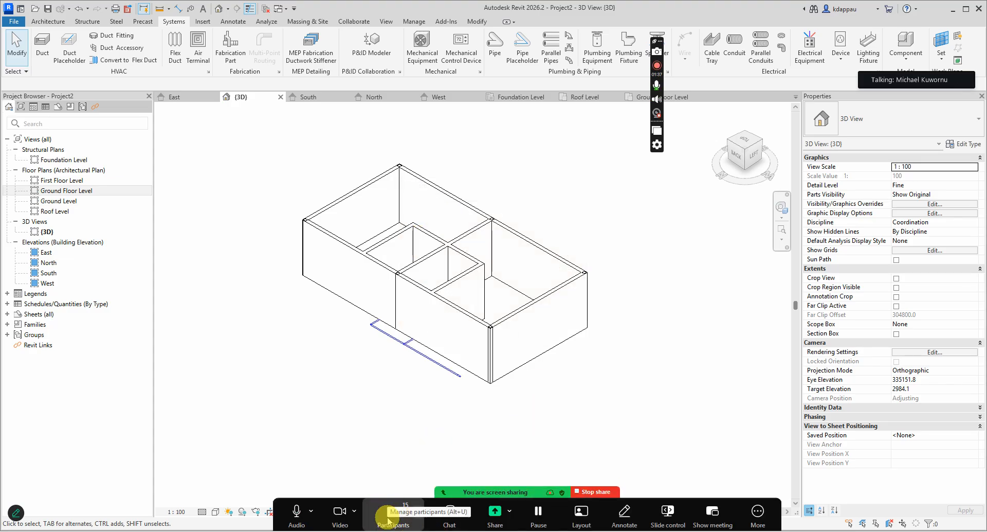
left_click(400, 409)
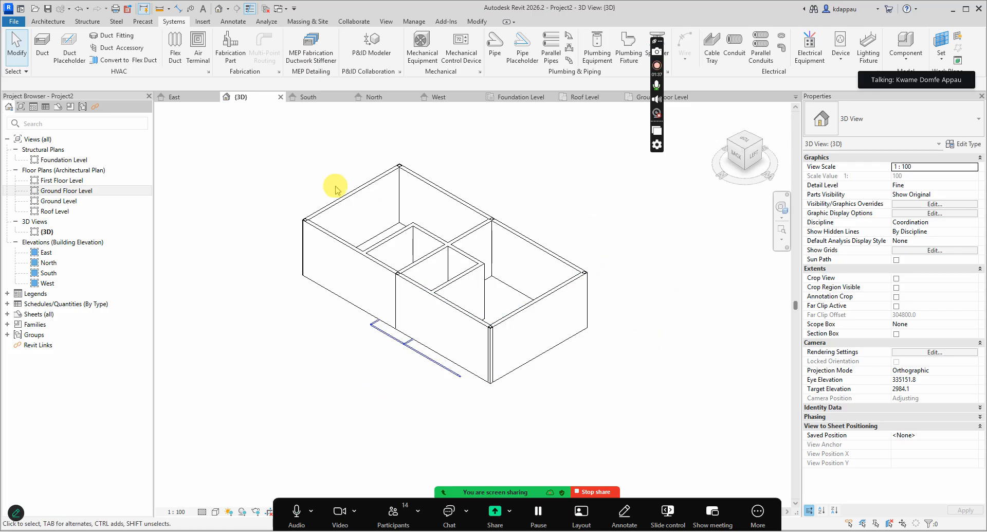
Open the Ground Floor Level plan and bring the whole building into view.
left_click(47, 22)
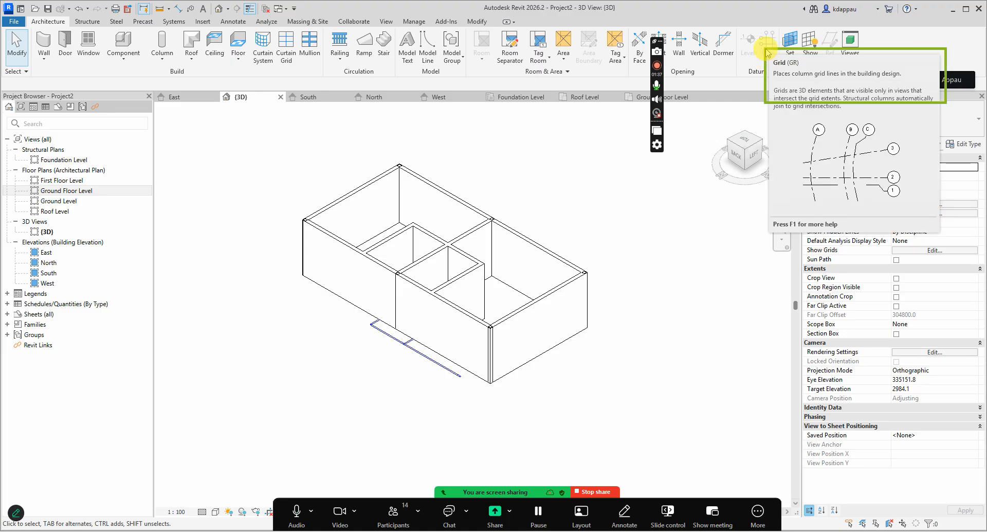
double_click(67, 190)
scroll(463, 181, "down", 4)
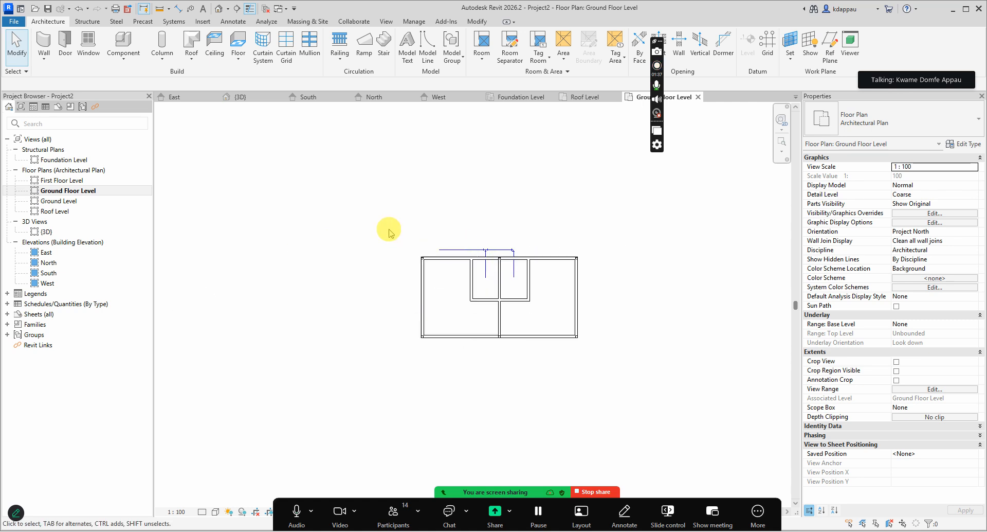
scroll(436, 289, "down", 3)
scroll(471, 320, "up", 3)
scroll(401, 266, "down", 2)
scroll(434, 304, "up", 2)
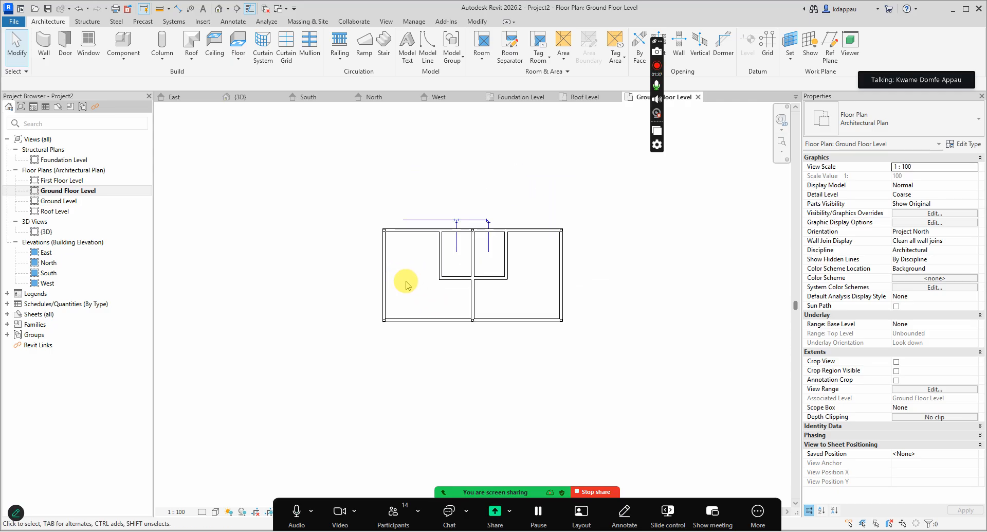
scroll(406, 285, "up", 3)
scroll(386, 308, "down", 3)
scroll(398, 320, "up", 2)
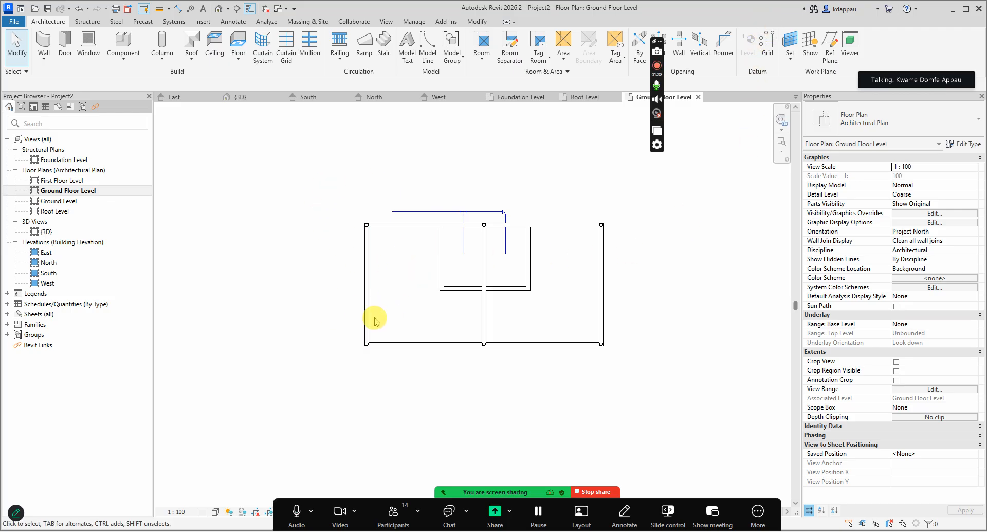
Draw a vertical grid line about 3115 mm outside the building's left wall, extending past both ends of the wall.
left_click(768, 42)
scroll(432, 346, "down", 3)
scroll(390, 284, "up", 2)
scroll(389, 284, "up", 1)
left_click(384, 215)
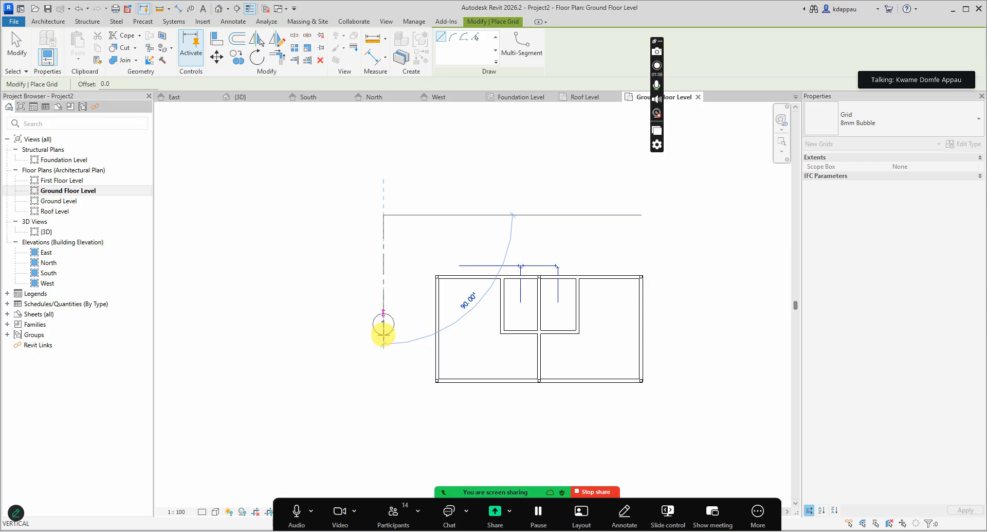
left_click(383, 452)
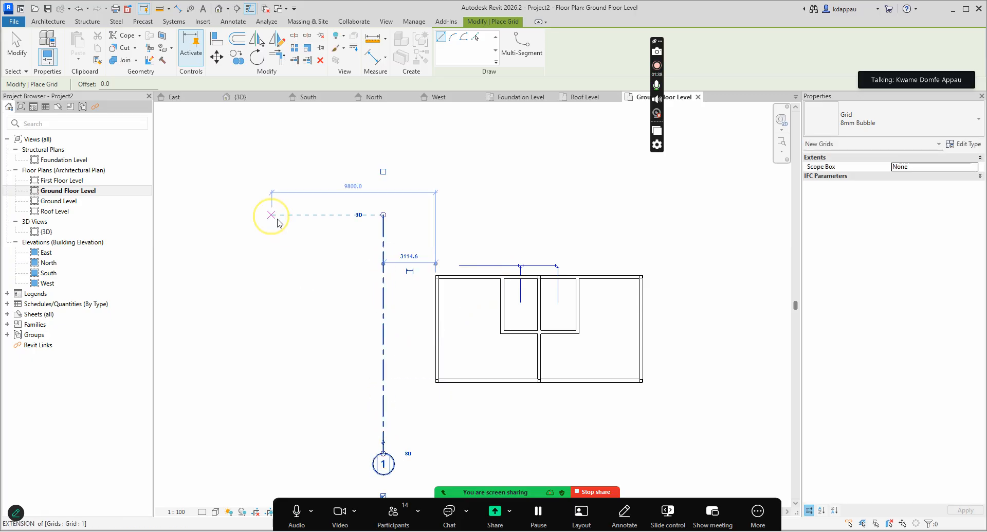
right_click(274, 203)
left_click(288, 210)
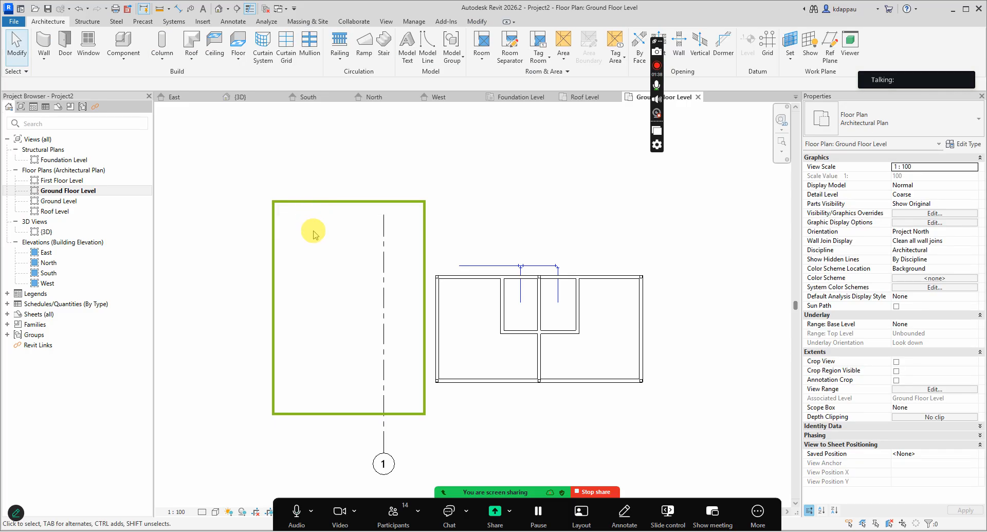
right_click(303, 186)
left_click(334, 193)
scroll(367, 236, "down", 4)
scroll(329, 356, "up", 3)
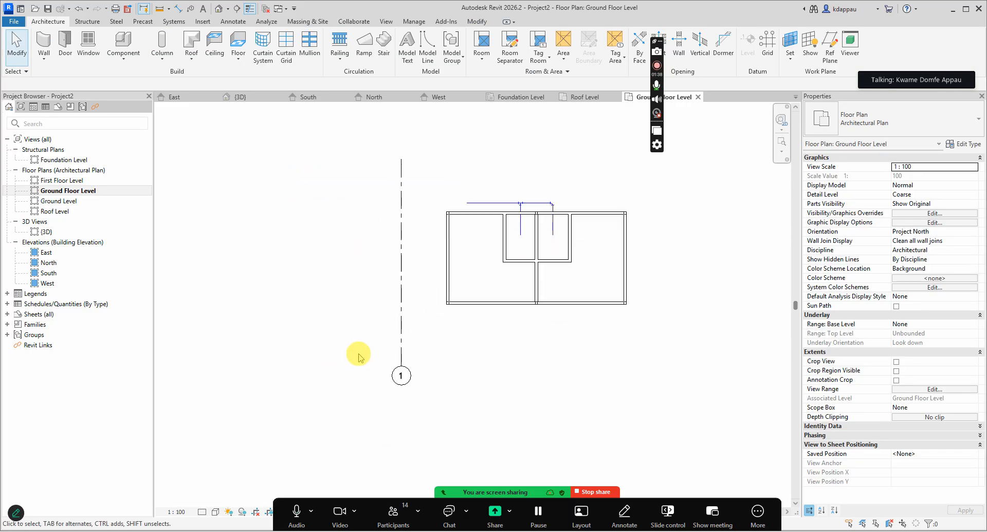
Toggle the end bubbles of grid line 1 so its number is displayed at both the upper and lower ends.
left_click(400, 326)
scroll(393, 411, "up", 3)
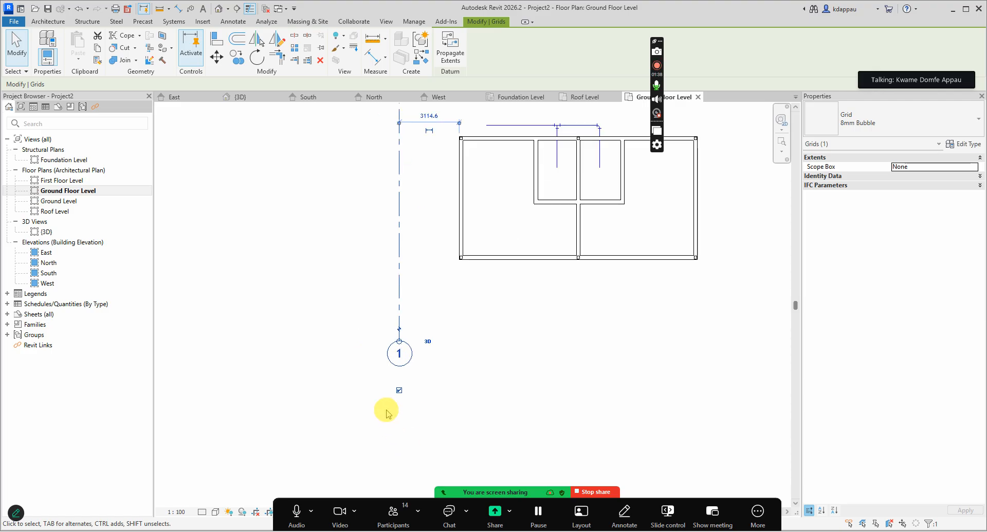
left_click(402, 386)
scroll(406, 360, "down", 4)
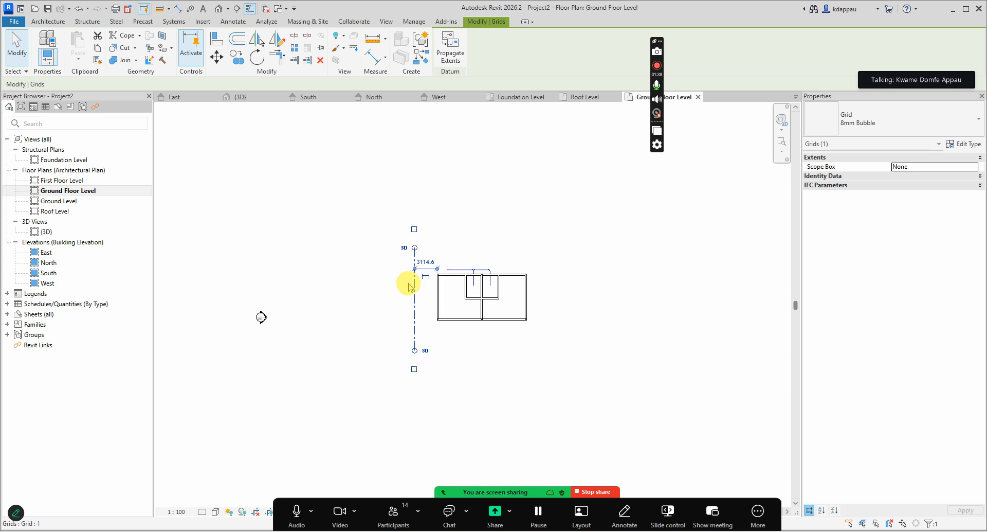
scroll(409, 282, "up", 1)
left_click(415, 208)
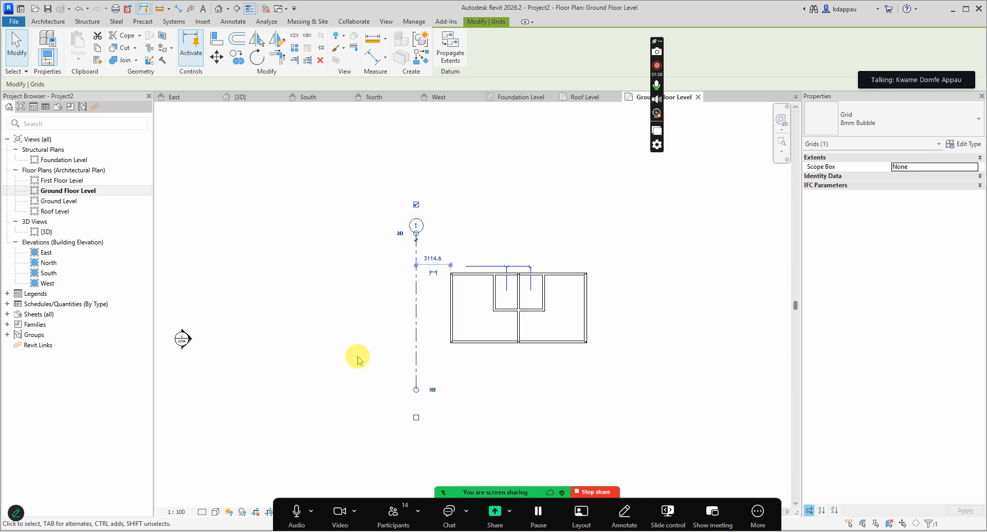
scroll(402, 378, "up", 1)
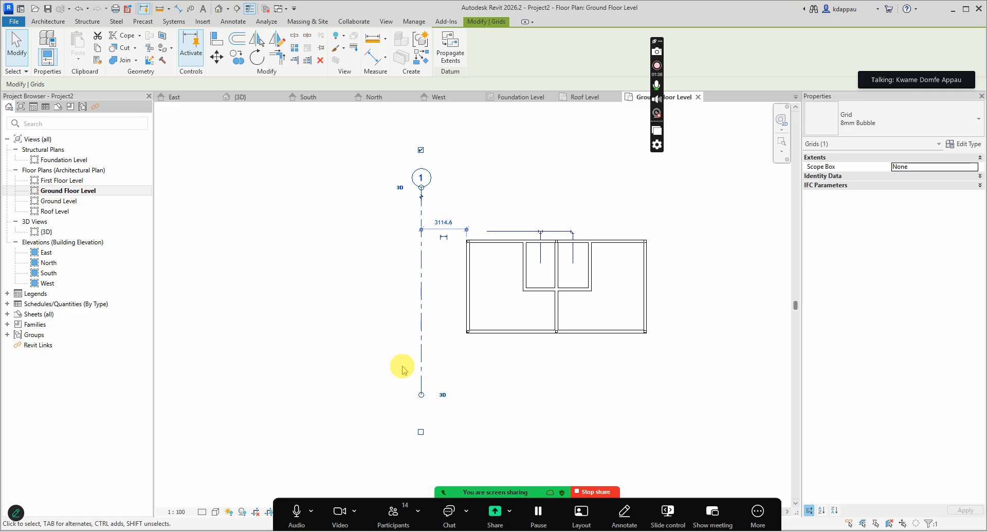
left_click(421, 432)
left_click(301, 341)
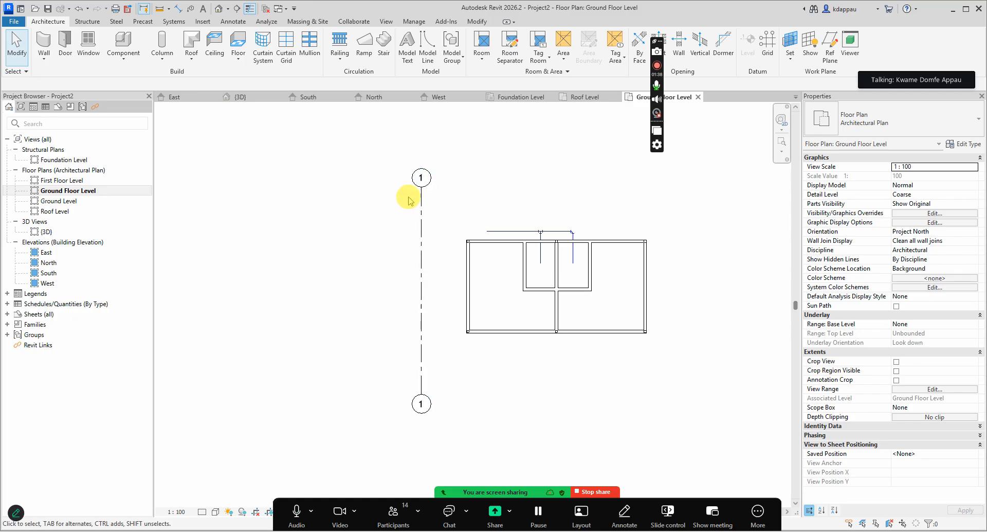
Examine grid line 1 and its end bubbles beside the building.
scroll(412, 177, "up", 4)
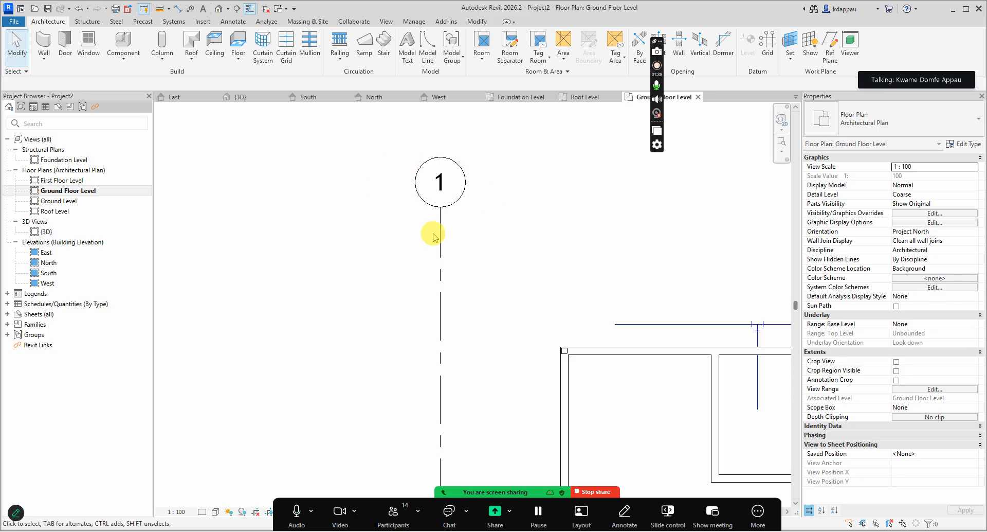
scroll(441, 287, "down", 5)
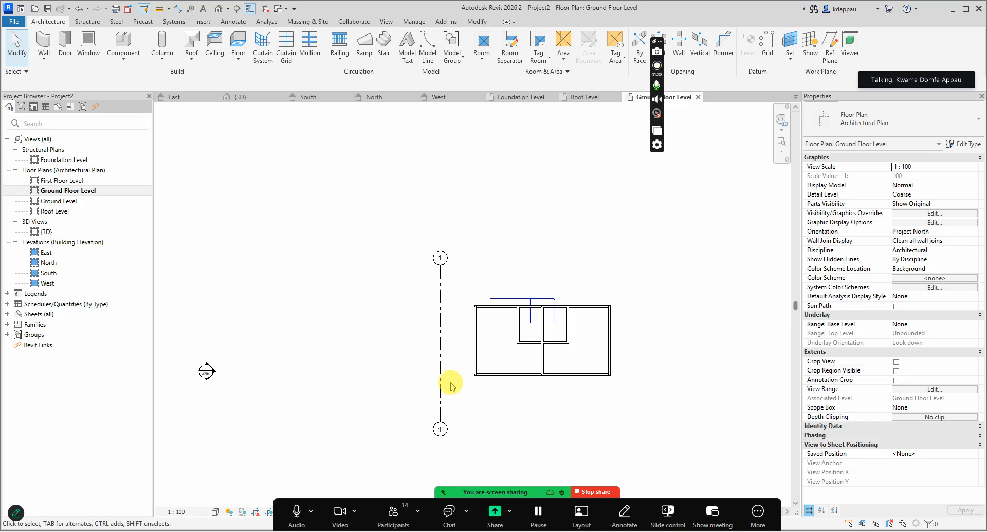
scroll(449, 400, "up", 2)
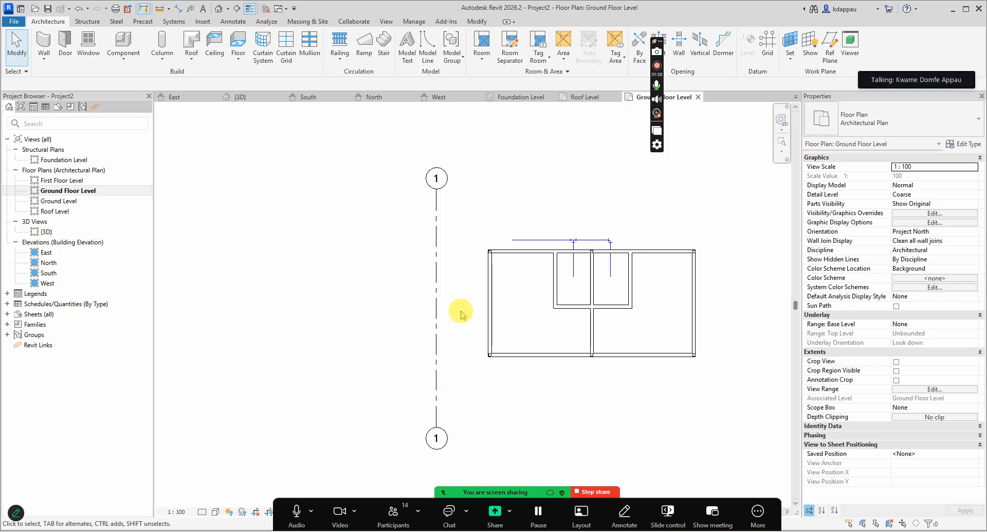
left_click(431, 326)
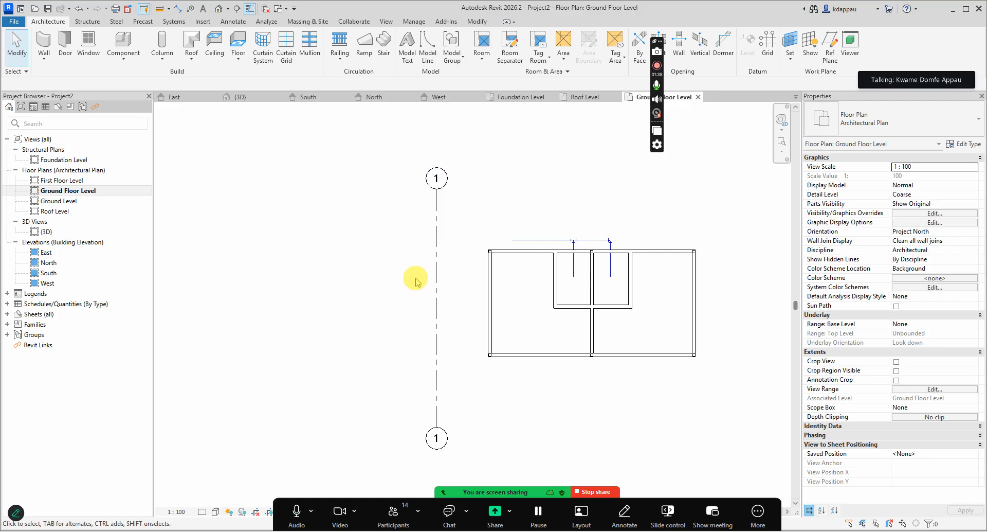
scroll(404, 320, "down", 2)
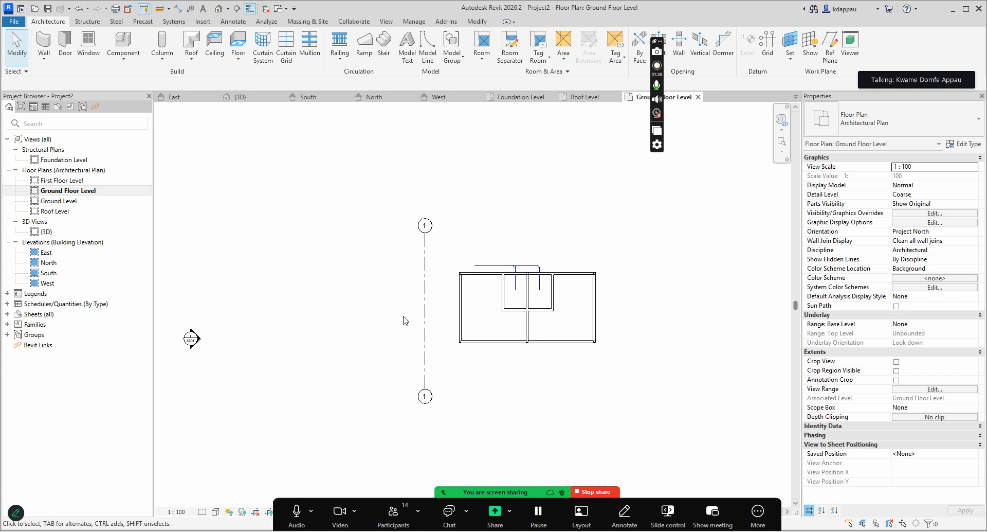
scroll(428, 327, "up", 2)
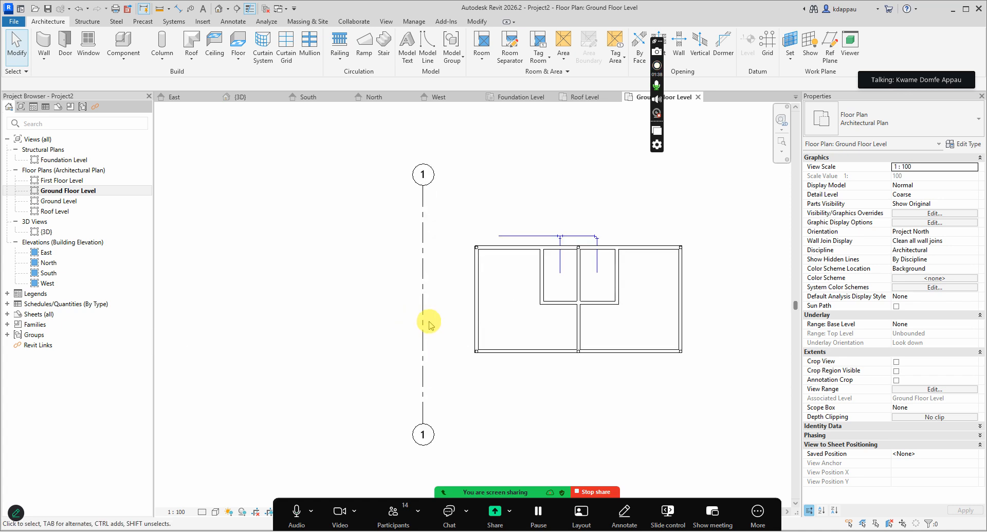
scroll(341, 262, "down", 5)
scroll(375, 259, "up", 8)
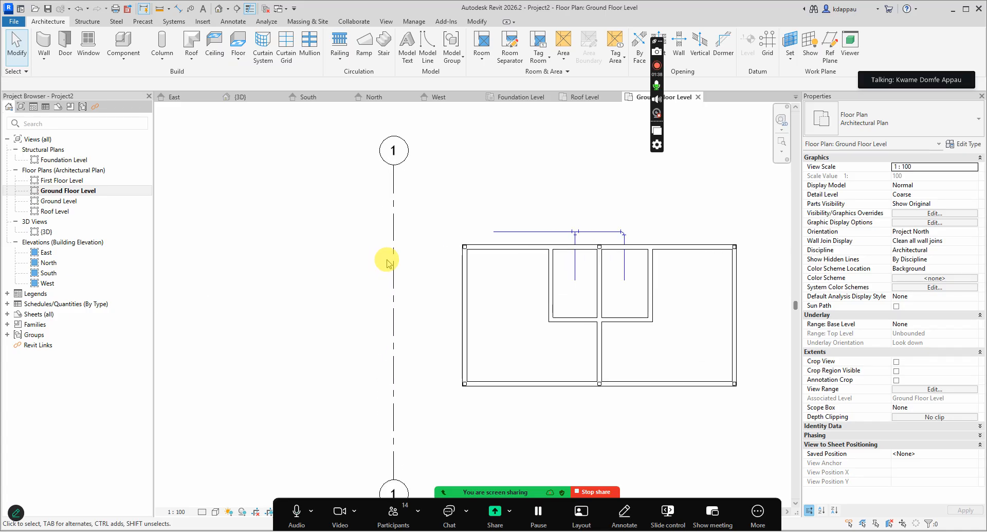
scroll(396, 249, "down", 5)
scroll(390, 174, "up", 3)
scroll(393, 229, "up", 2)
scroll(422, 175, "up", 2)
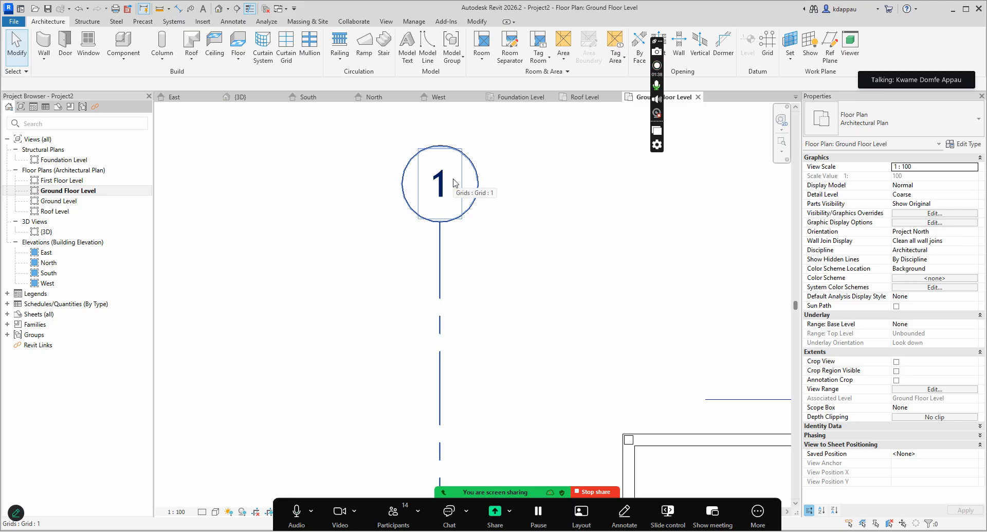
Copy grid line 1 horizontally towards the building, placing the copy just outside the left wall.
scroll(454, 180, "down", 2)
left_click(448, 242)
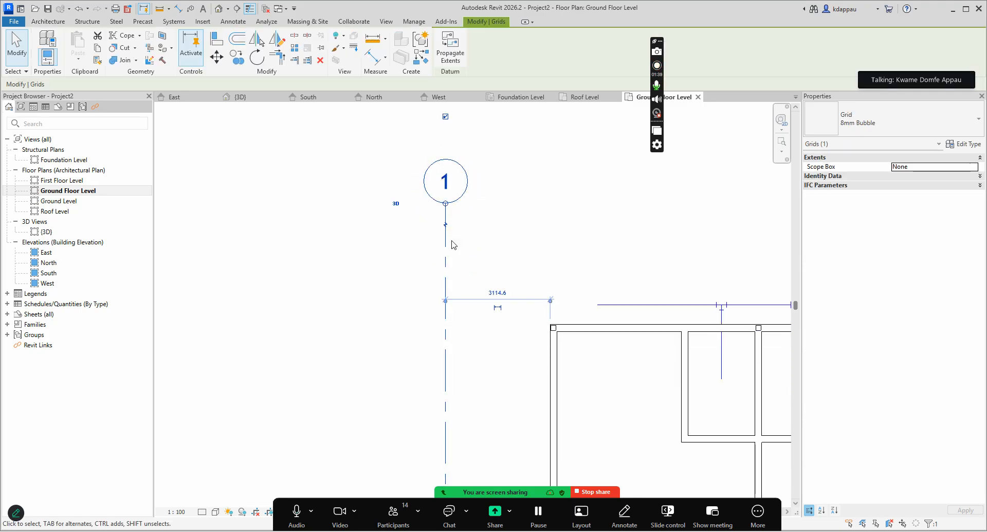
key("c")
key("o")
left_click(446, 247)
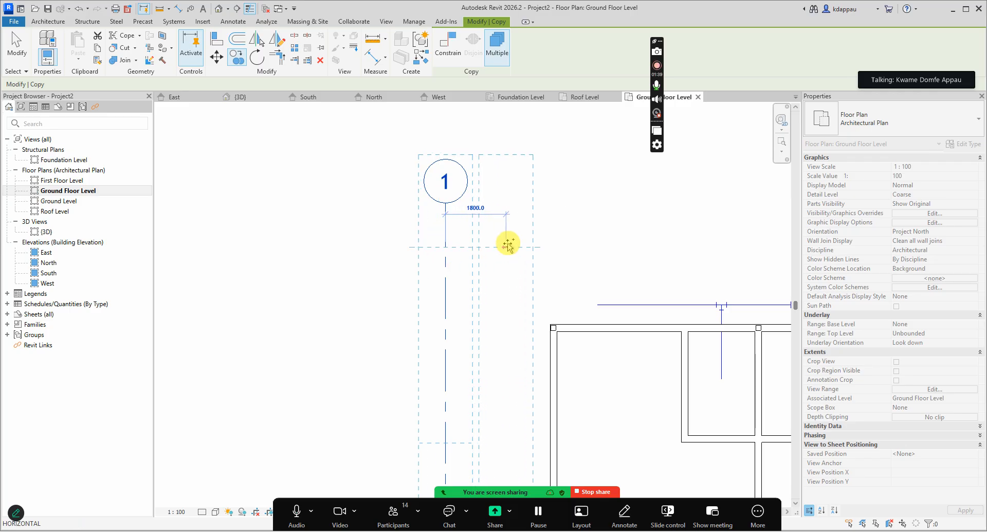
left_click(544, 247)
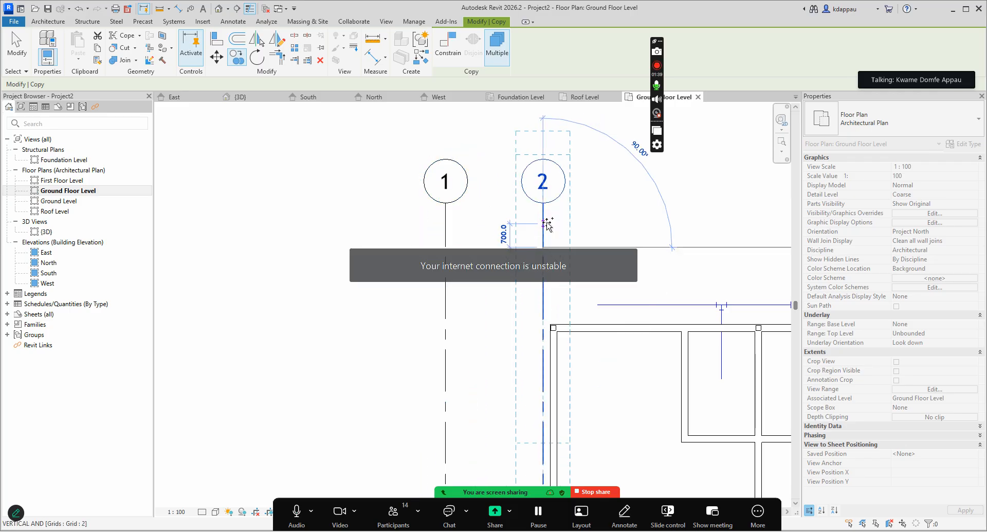
key("Escape")
key("Escape")
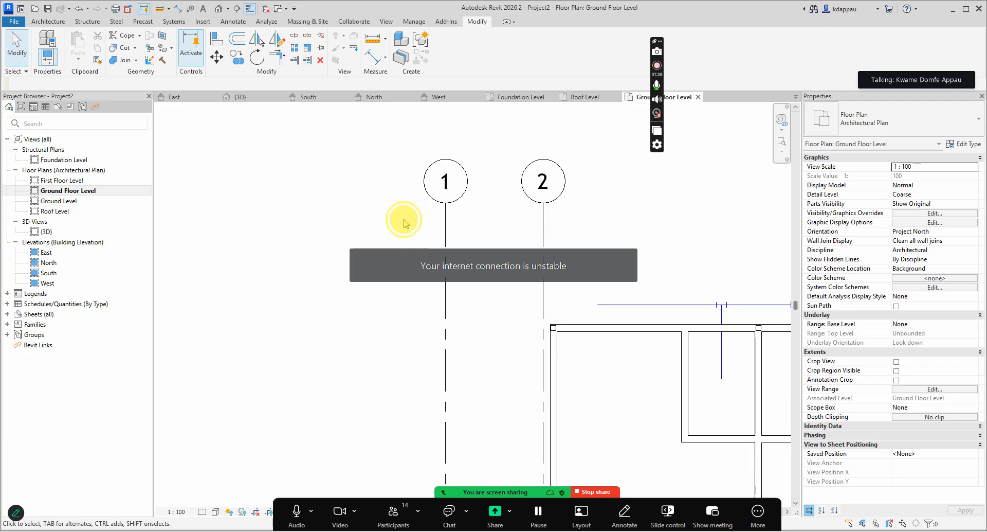
Copy grid line 2 horizontally into the left room, about 2685 mm from the left wall's inner face.
scroll(539, 195, "up", 1)
scroll(403, 216, "down", 2)
scroll(499, 227, "up", 1)
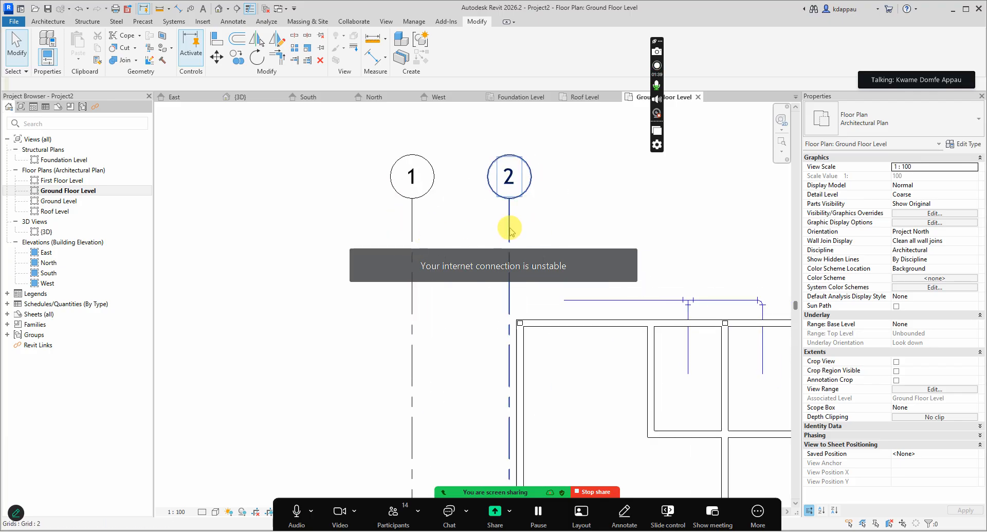
left_click(510, 231)
key("c")
key("o")
left_click(509, 227)
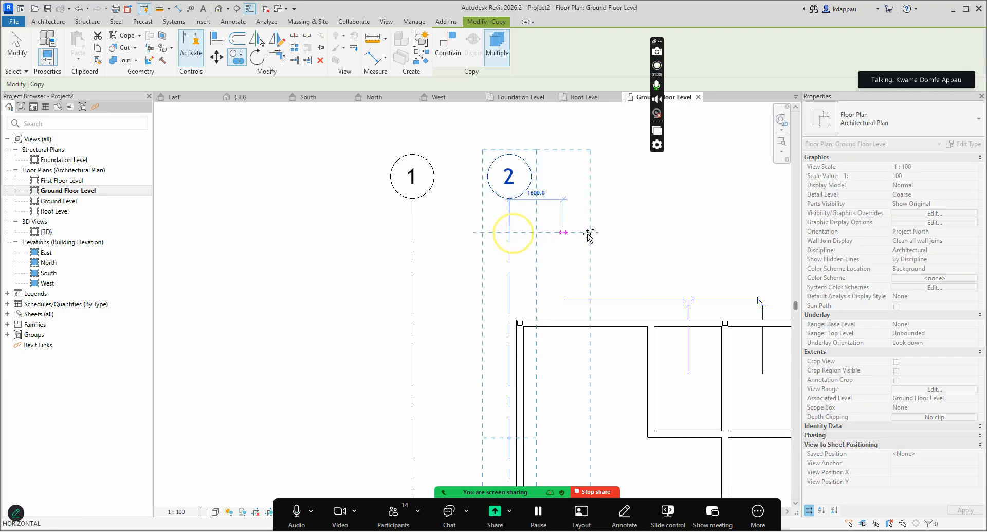
left_click(612, 230)
key("Escape")
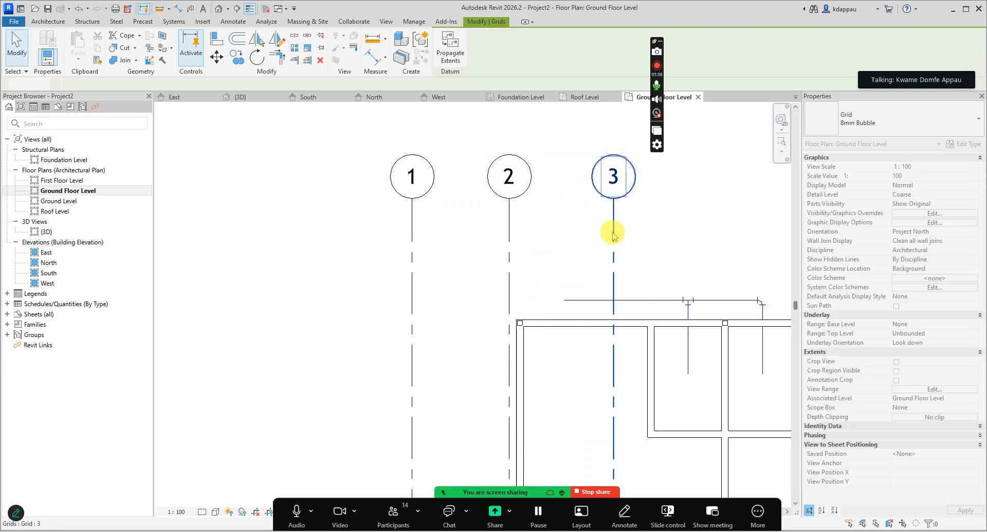
key("Escape")
Renumber grid line 3 as 6.
scroll(251, 294, "down", 2)
scroll(538, 211, "up", 2)
scroll(538, 211, "up", 1)
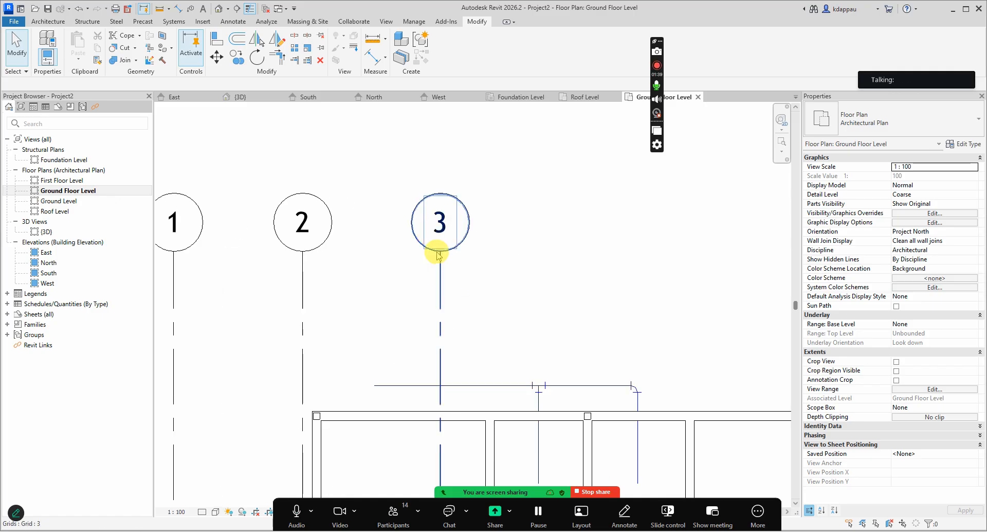
double_click(442, 227)
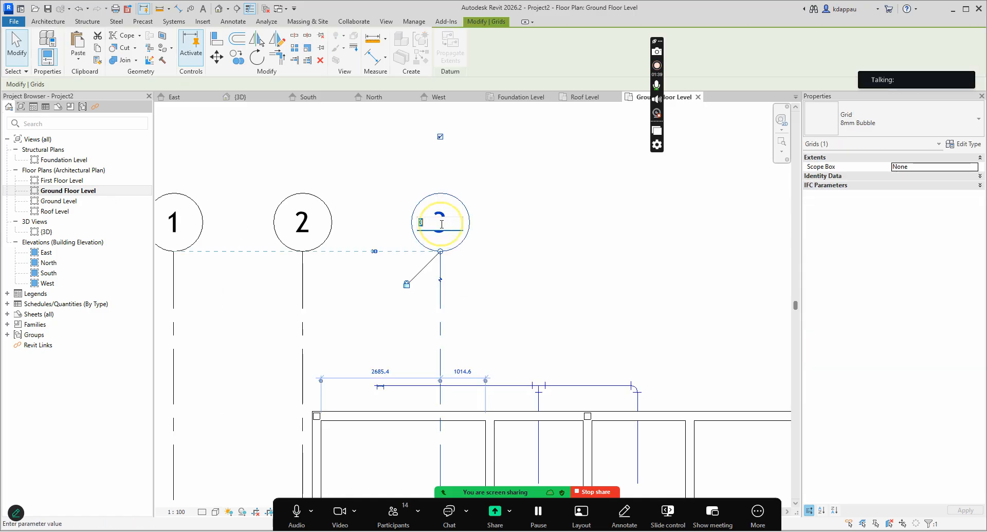
left_click(460, 303)
left_click(504, 288)
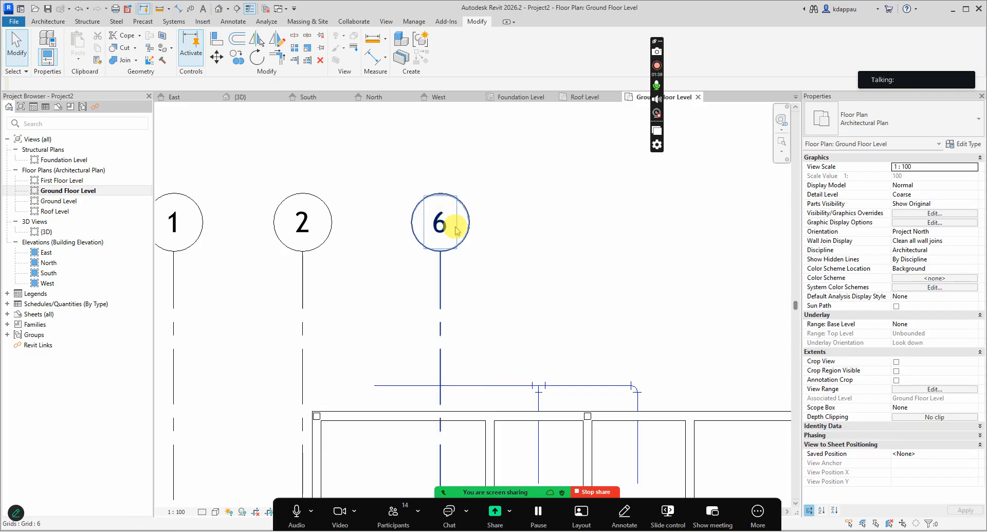
Copy grid line 6 horizontally by 3414.6 mm, aligning the copy with the face of the central partition wall.
left_click(441, 247)
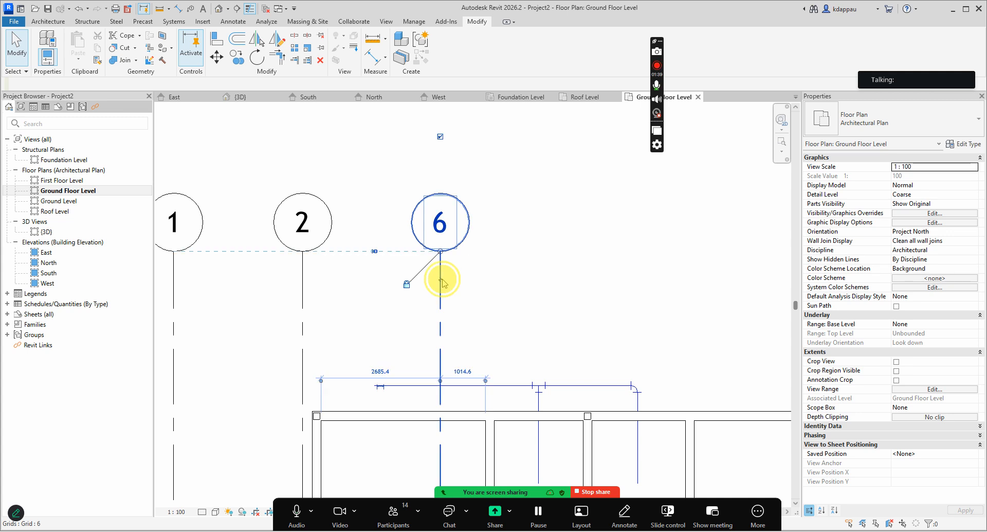
key("c")
key("o")
left_click(442, 283)
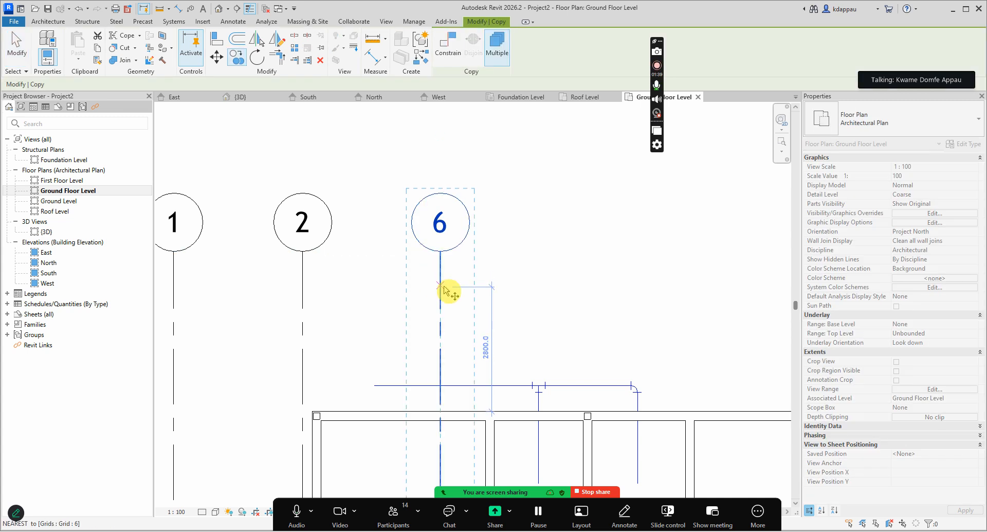
left_click(594, 282)
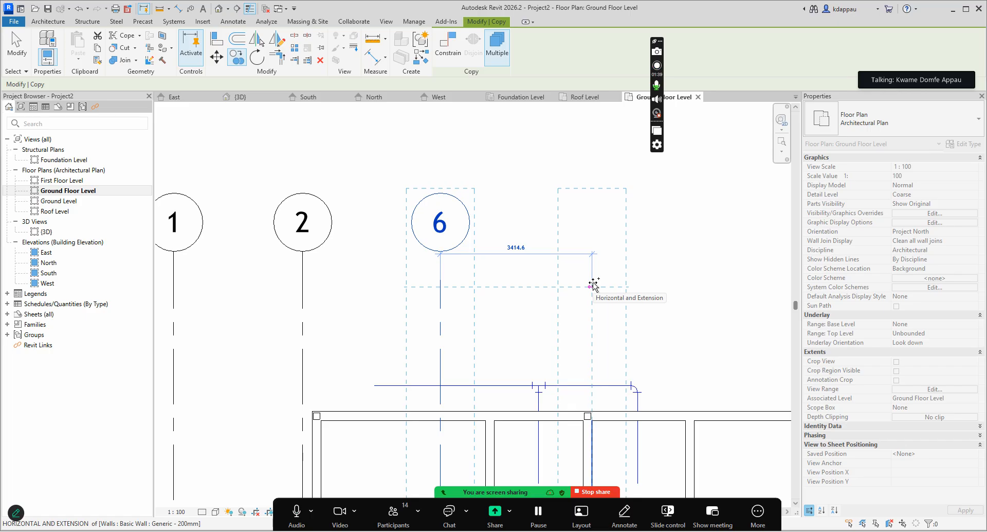
left_click(594, 283)
key("Escape")
key("Escape")
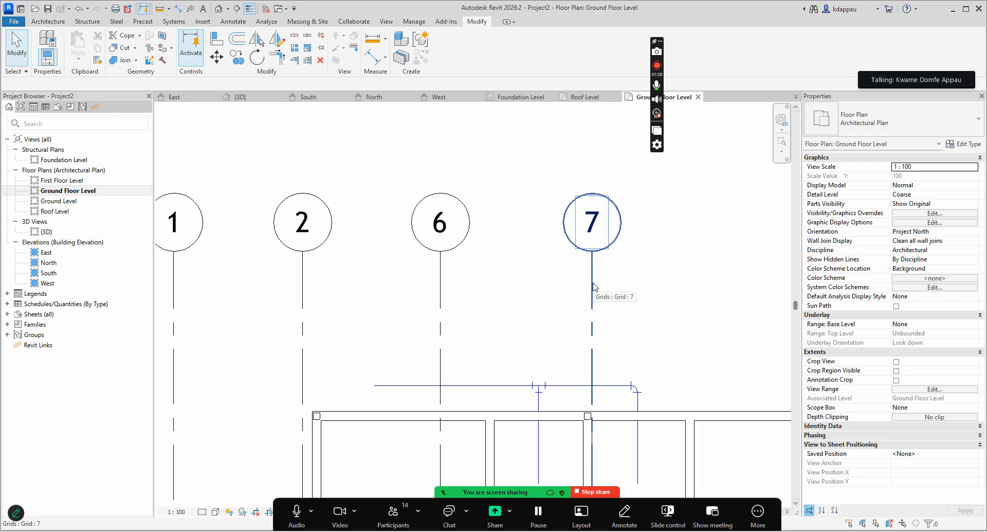
Draw a horizontal grid line below the building, about 2676 mm from the bottom wall and crossing all four vertical grids.
scroll(525, 247, "down", 5)
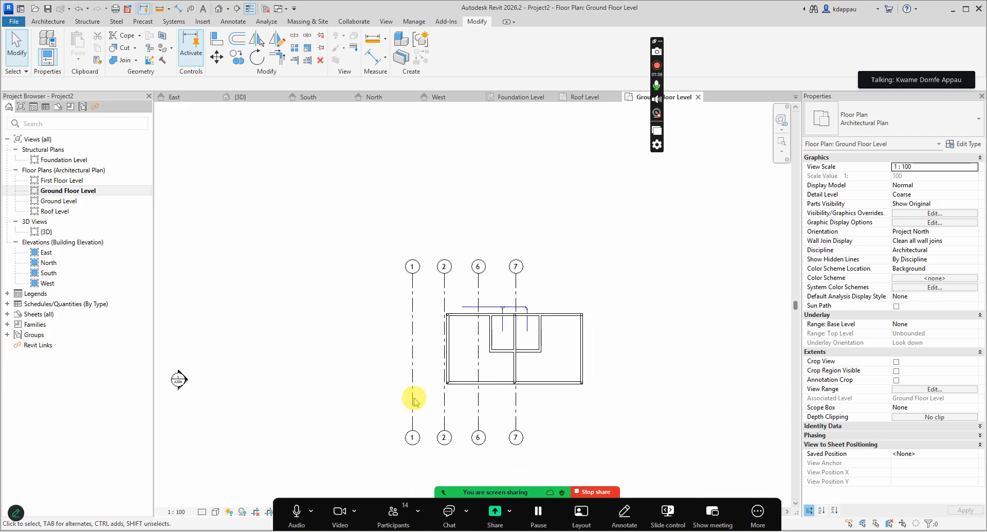
scroll(468, 417, "up", 2)
left_click(395, 368)
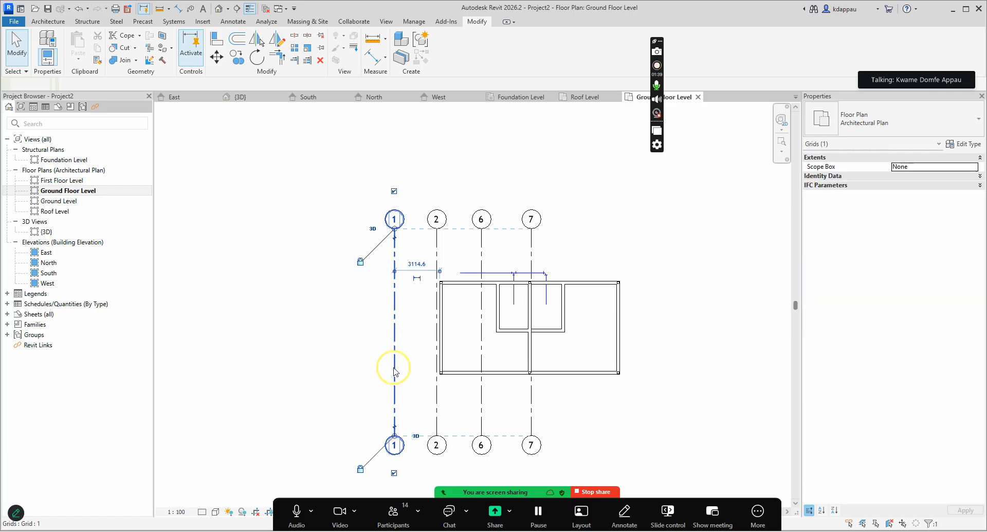
right_click(420, 177)
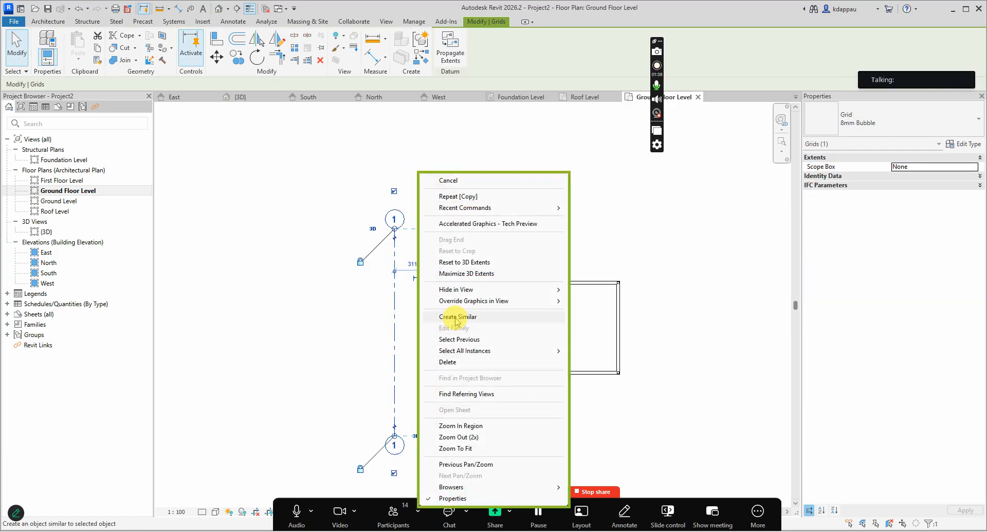
left_click(440, 317)
left_click(623, 412)
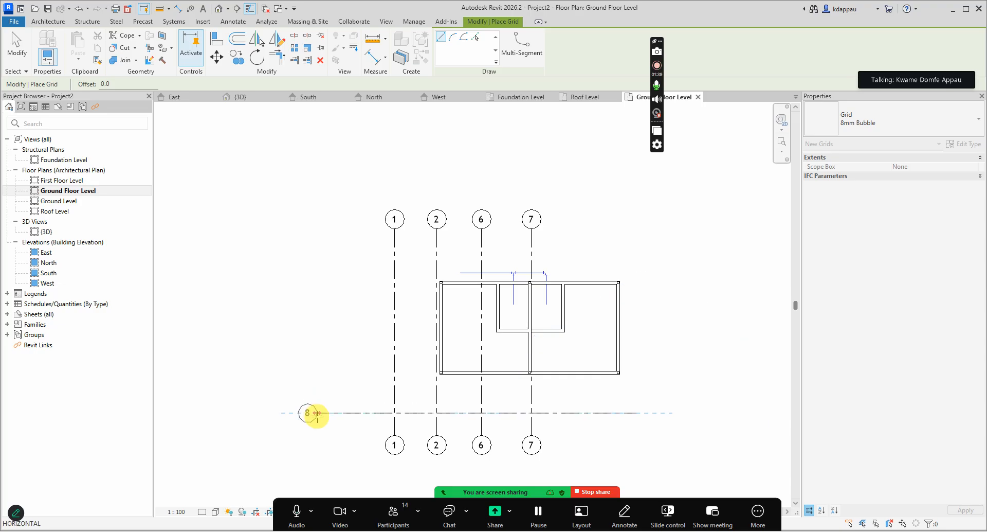
left_click(341, 412)
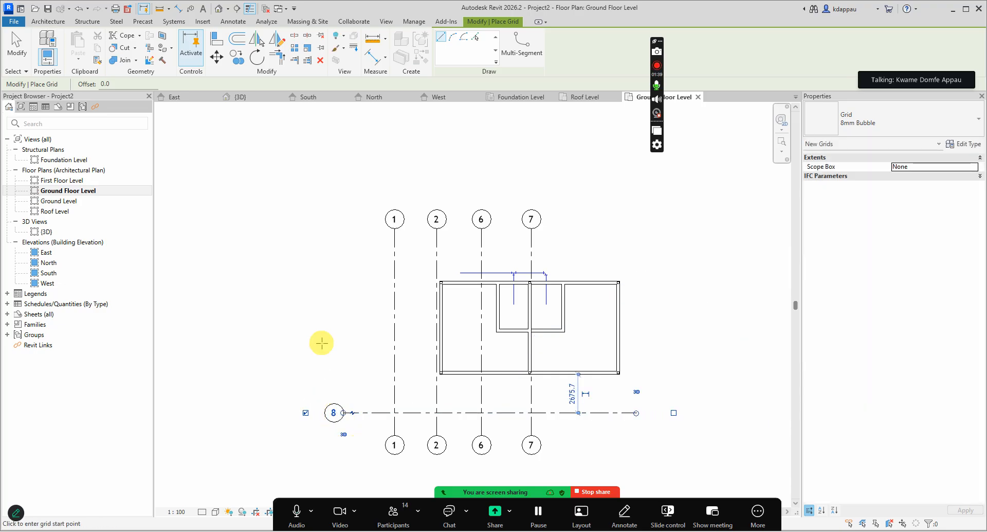
key("Escape")
key("Escape")
Rename the new horizontal grid line as A.
scroll(328, 400, "up", 4)
left_click(324, 412)
left_click(326, 413)
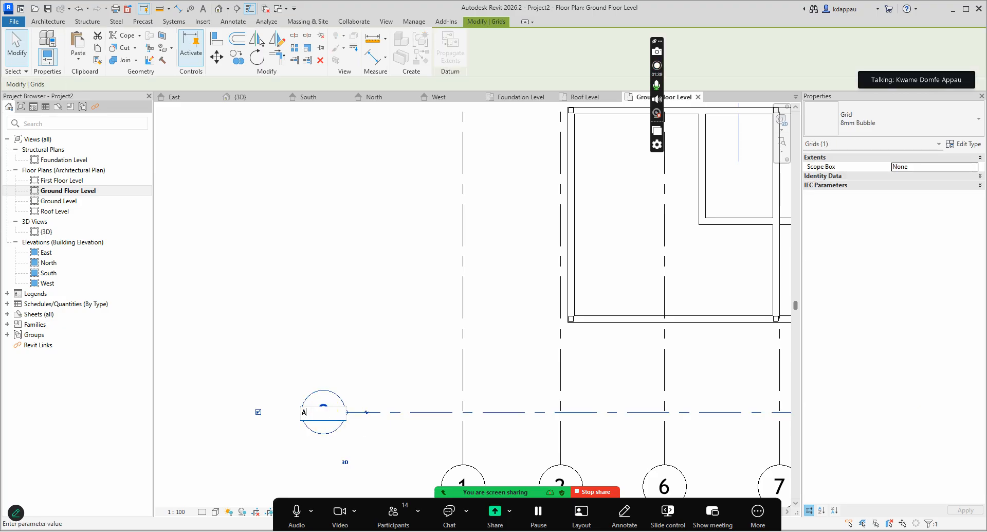
left_click(271, 334)
scroll(360, 329, "down", 2)
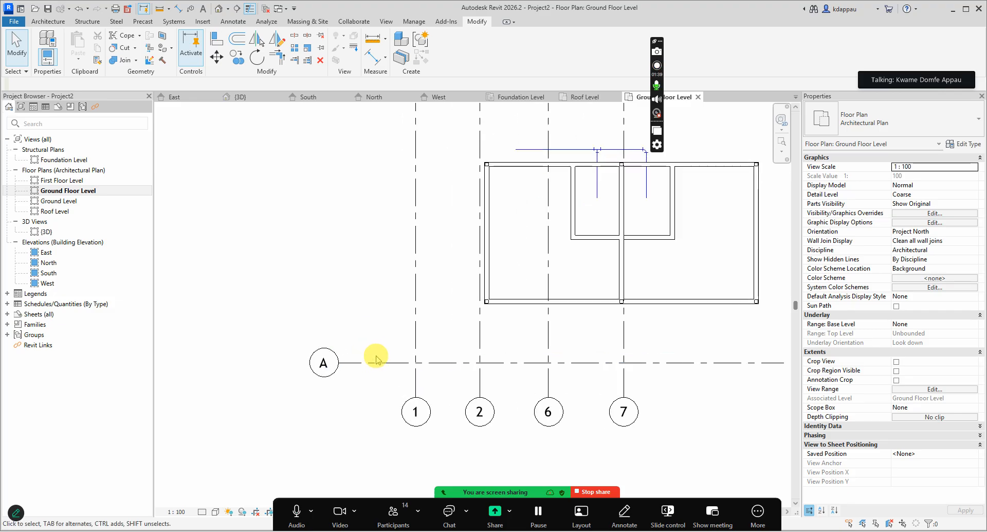
Copy grid line A vertically upward so that the copy crosses the lower part of the building.
left_click(378, 363)
key("c")
key("o")
left_click(391, 363)
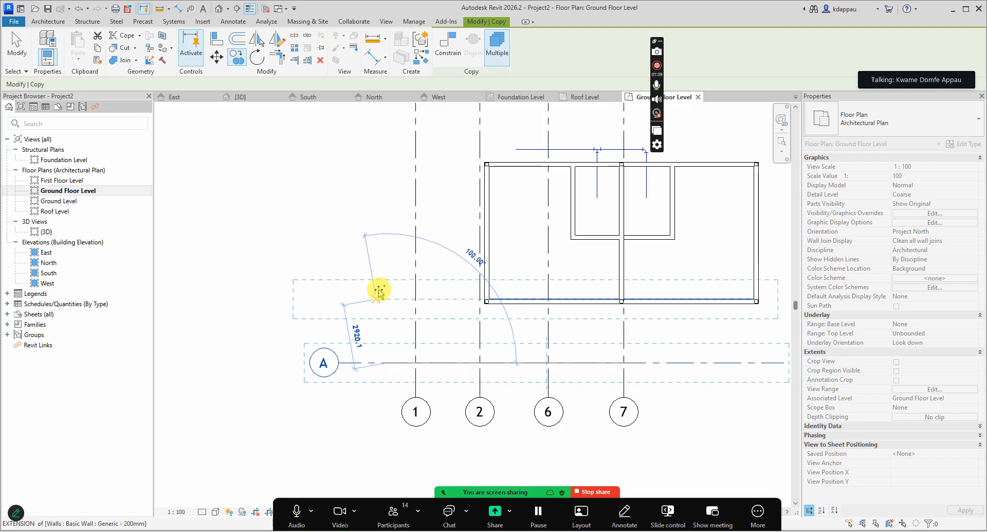
left_click(387, 270)
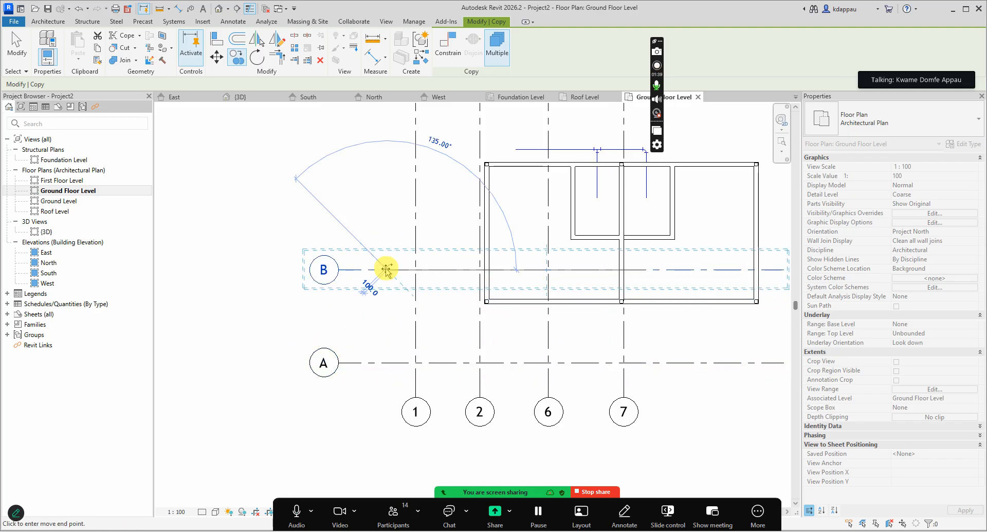
key("Escape")
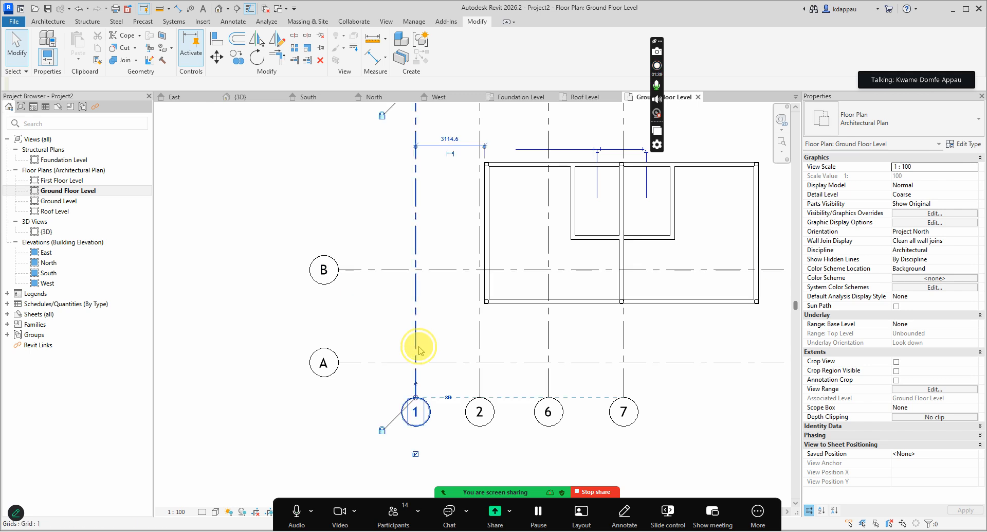
left_click(416, 342)
left_click(354, 240)
left_click(374, 270)
left_click(379, 192)
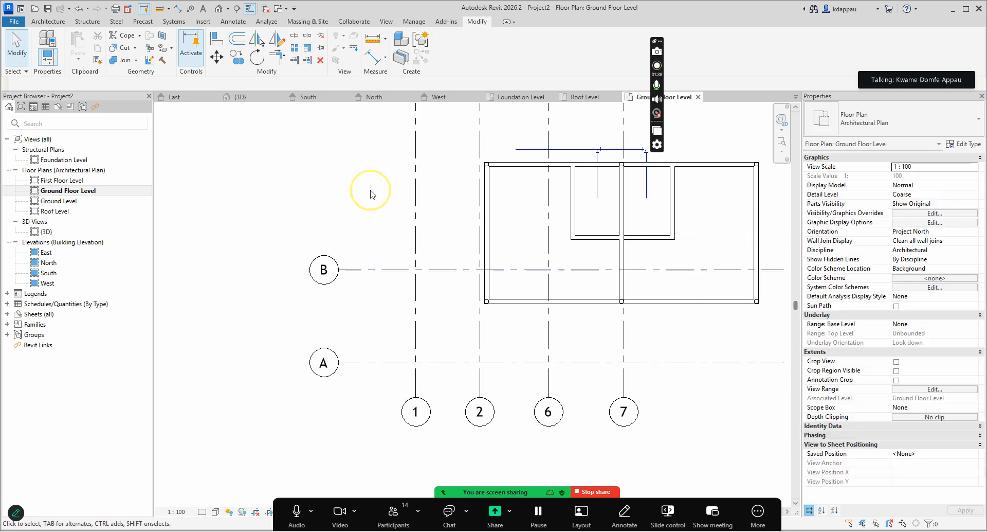
Draw a horizontal grid line with the Grid tool through the two small upper rooms, aligning its ends with grid A.
left_click(48, 22)
left_click(767, 47)
scroll(452, 199, "down", 3)
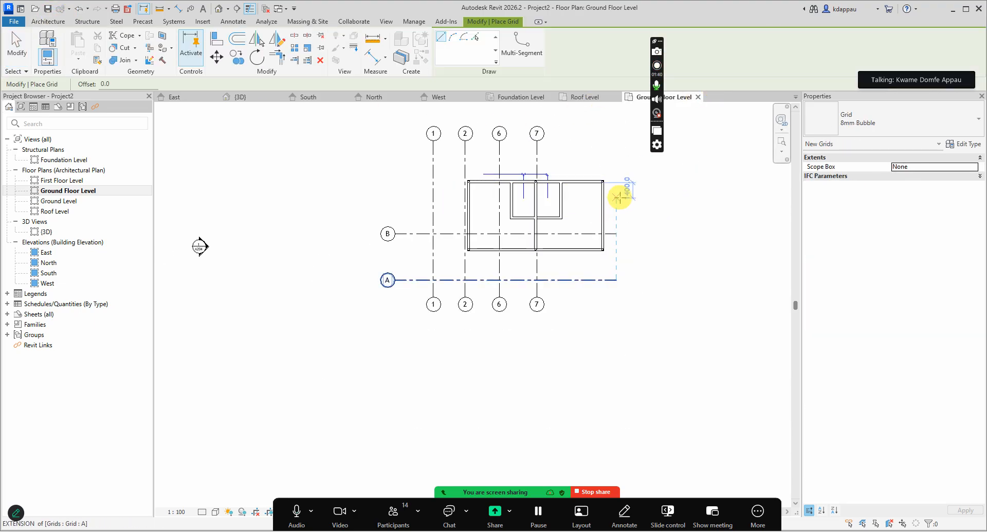
left_click(617, 198)
scroll(385, 201, "up", 2)
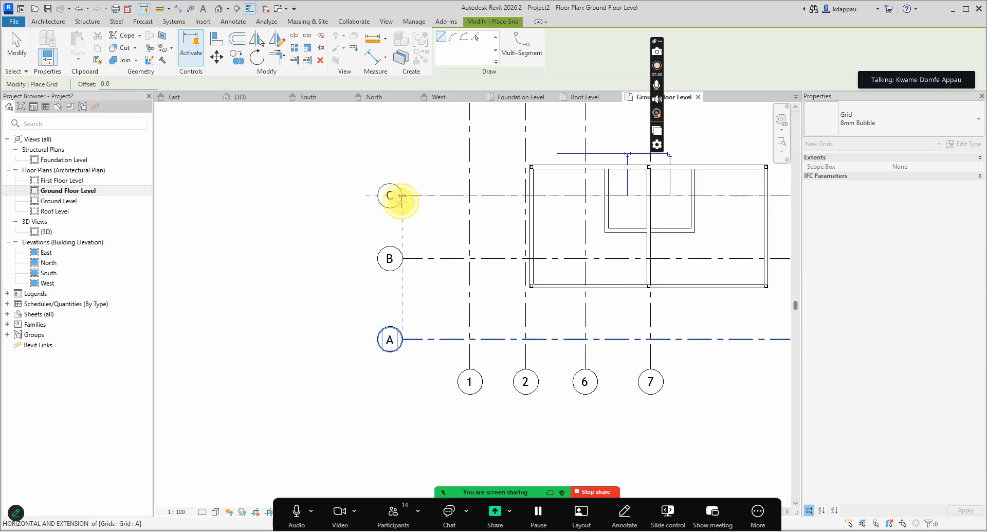
left_click(402, 200)
right_click(320, 159)
left_click(363, 293)
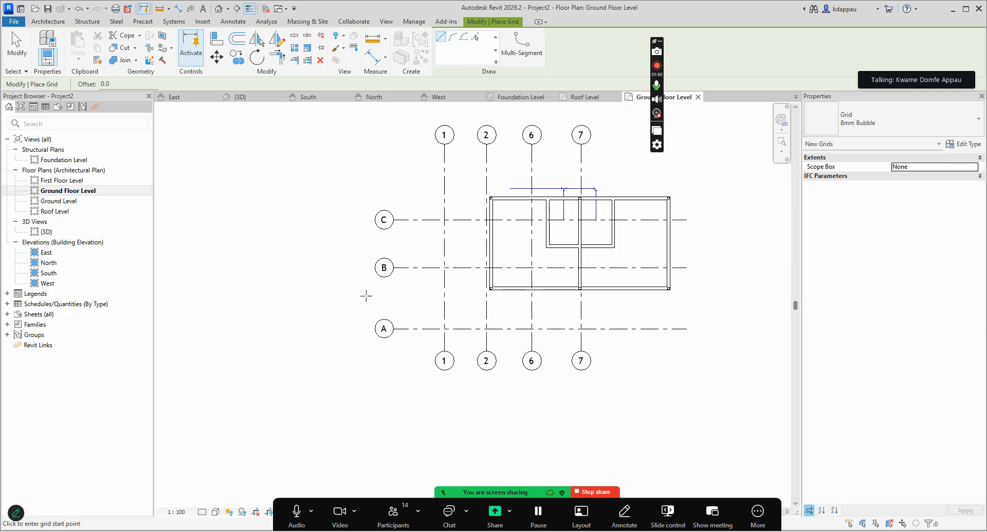
scroll(290, 243, "down", 2)
scroll(474, 185, "up", 2)
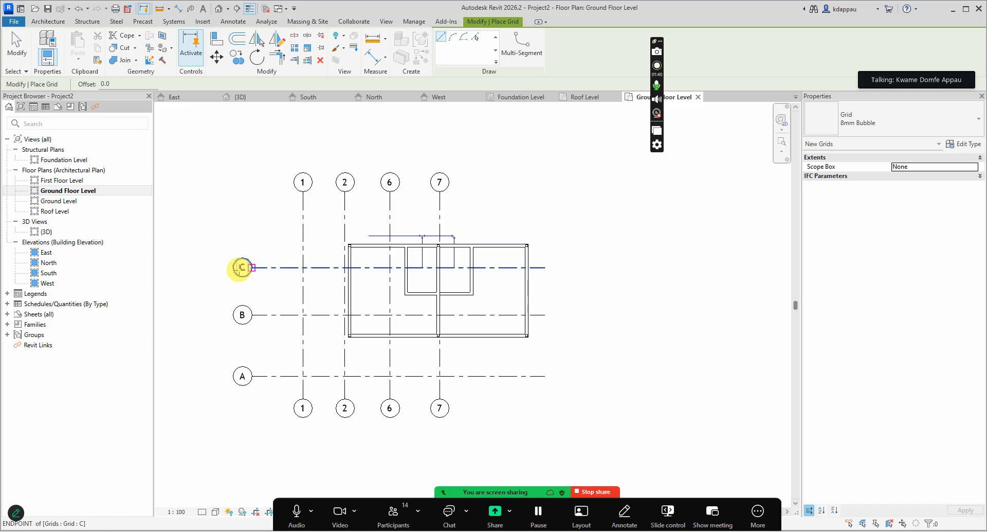
Draw a vertical grid line from above the building down through the right-hand room, about 1800 mm from the right wall, ending level with grid 1.
left_click(257, 268)
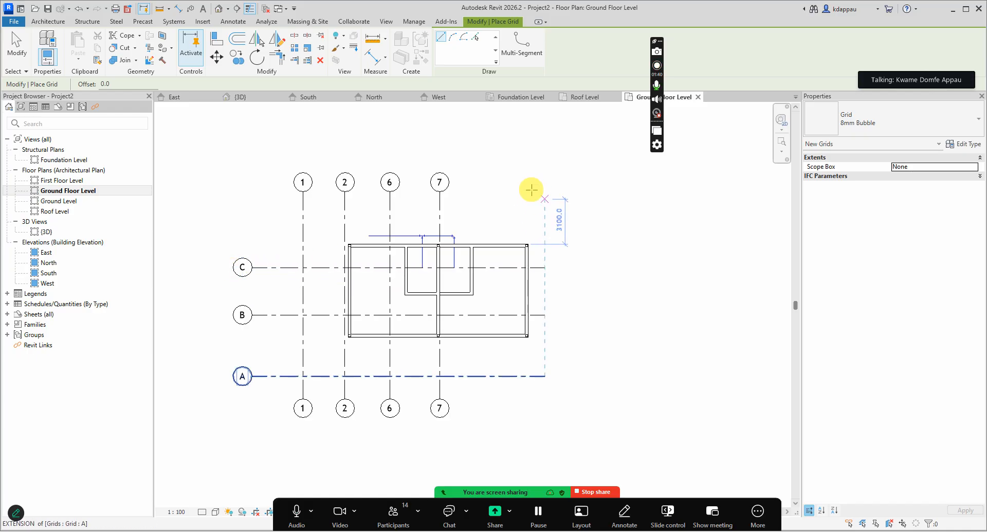
left_click(499, 191)
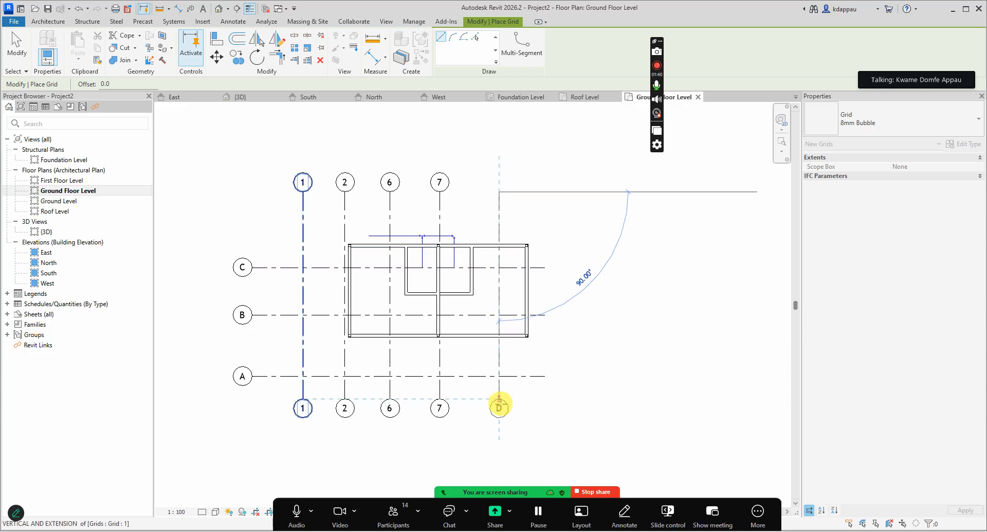
left_click(498, 406)
key("Escape")
key("Escape")
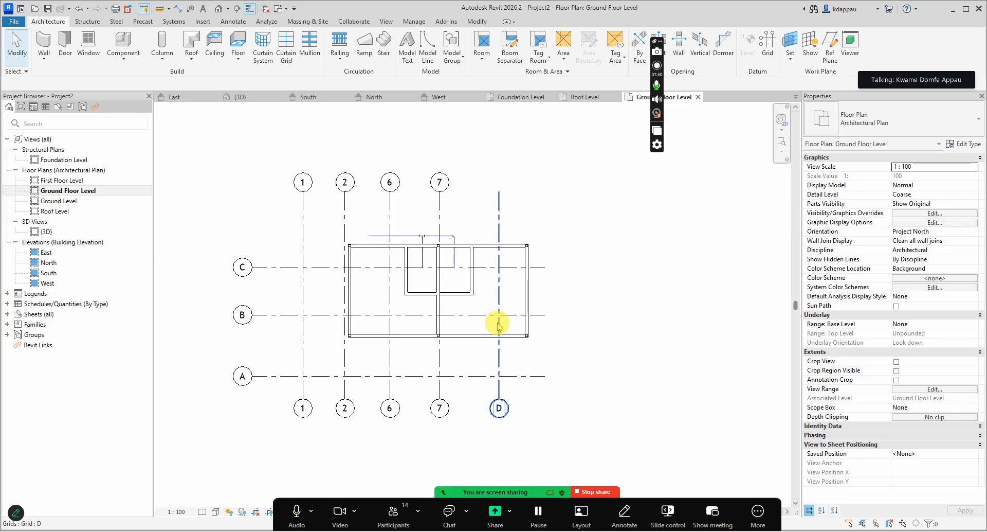
Renumber the new vertical grid line in the right-hand room as 8 and deselect it.
scroll(499, 329, "up", 2)
left_click(498, 357)
scroll(499, 357, "up", 2)
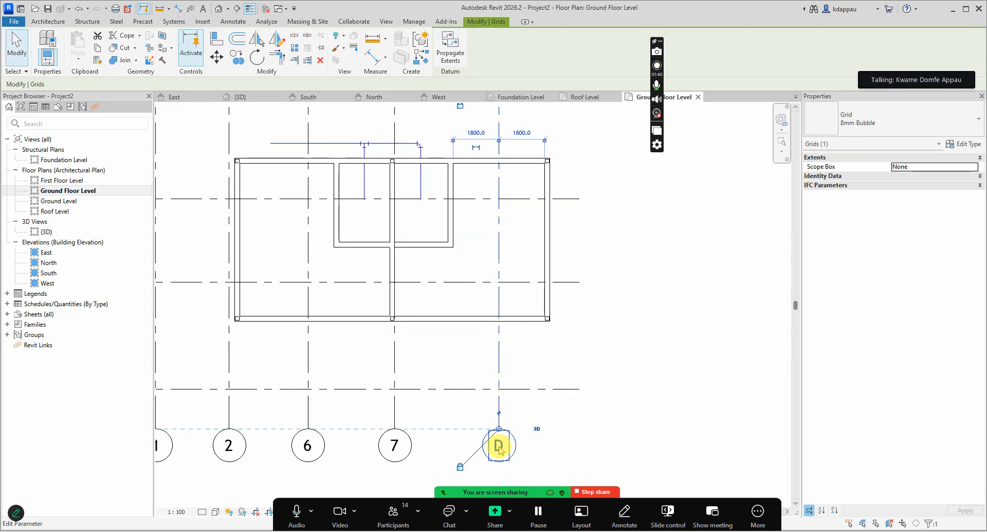
left_click(498, 447)
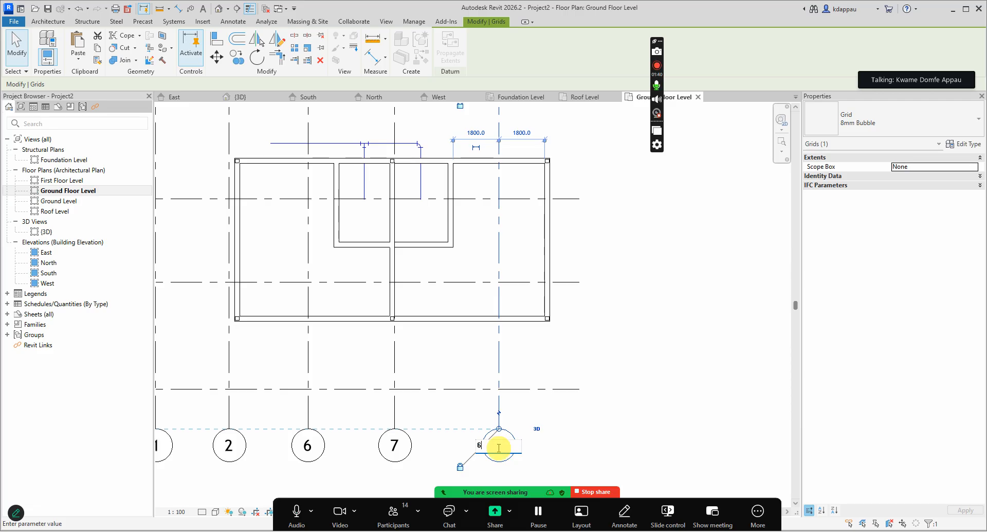
type("8")
key("Return")
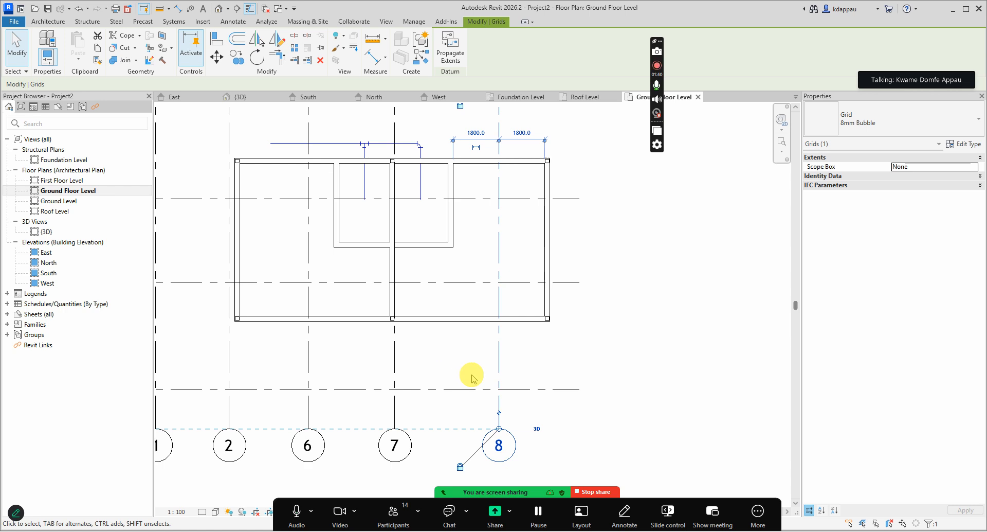
scroll(463, 359, "down", 2)
scroll(484, 411, "up", 3)
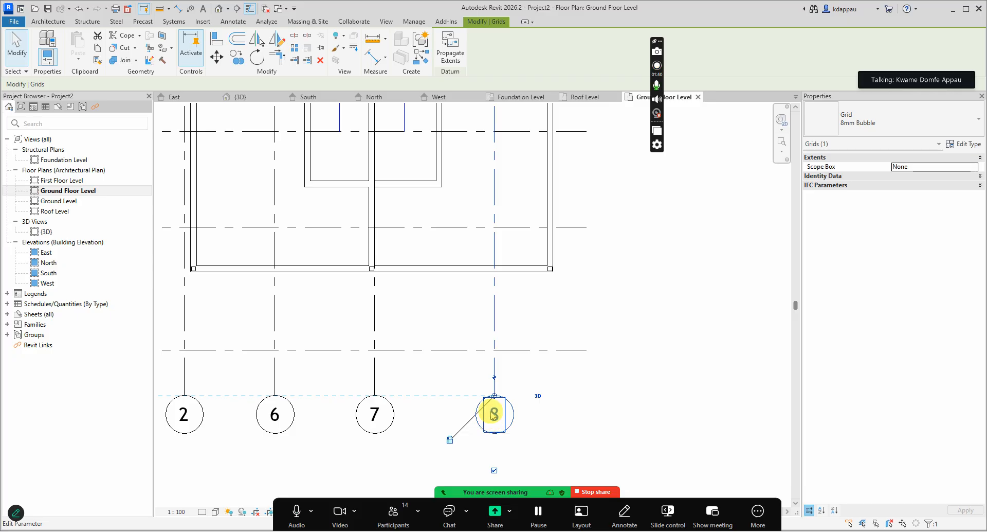
scroll(494, 419, "down", 5)
scroll(381, 410, "up", 3)
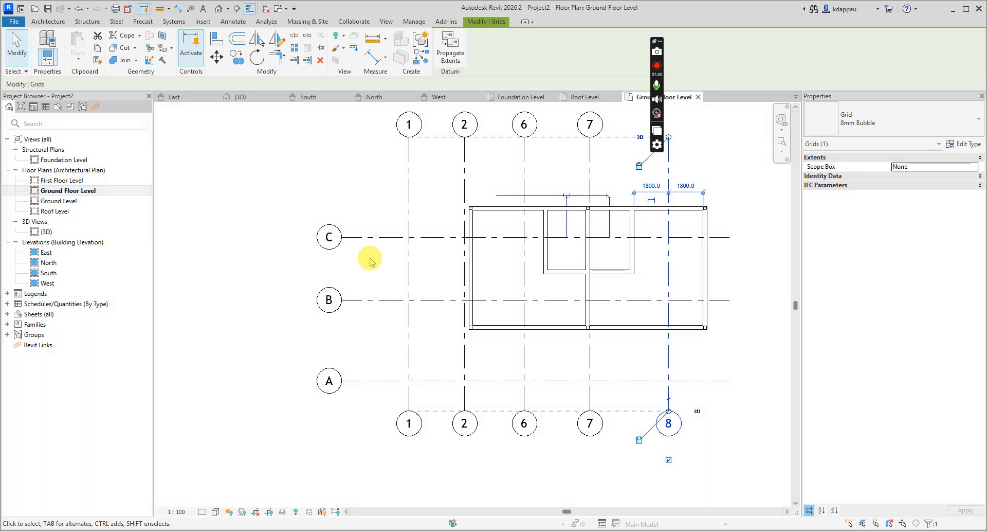
left_click(381, 177)
Minimize the Zoom meeting window and return to the ground floor plan in Revit.
scroll(415, 401, "down", 4)
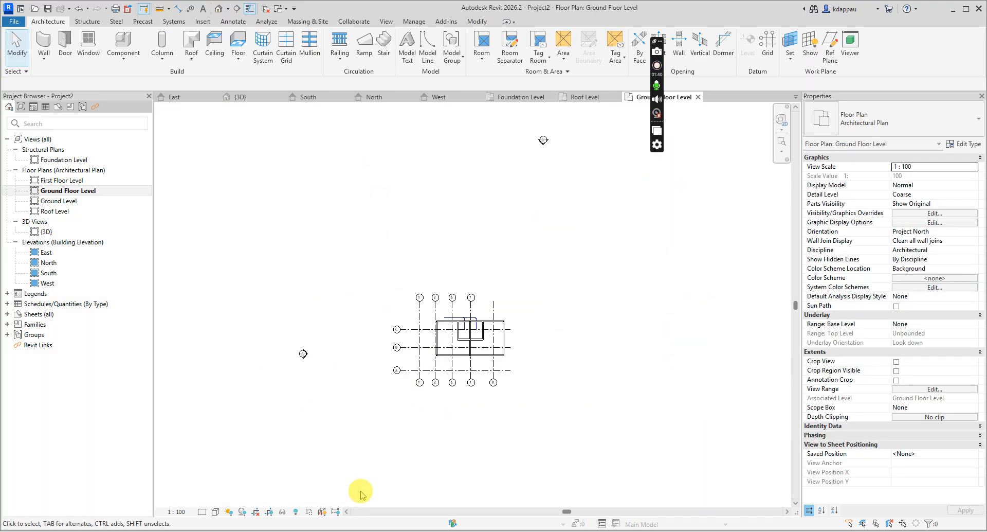
left_click(47, 273)
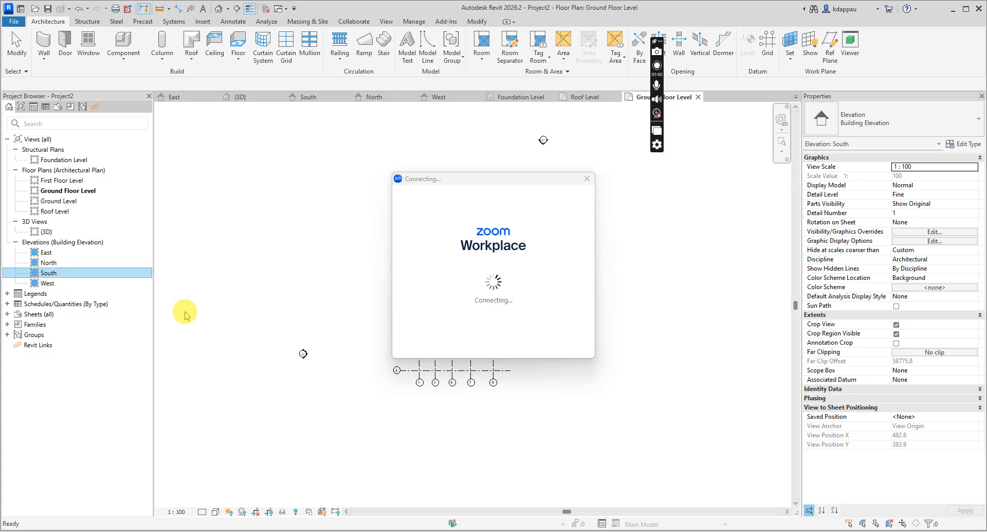
left_click(481, 141)
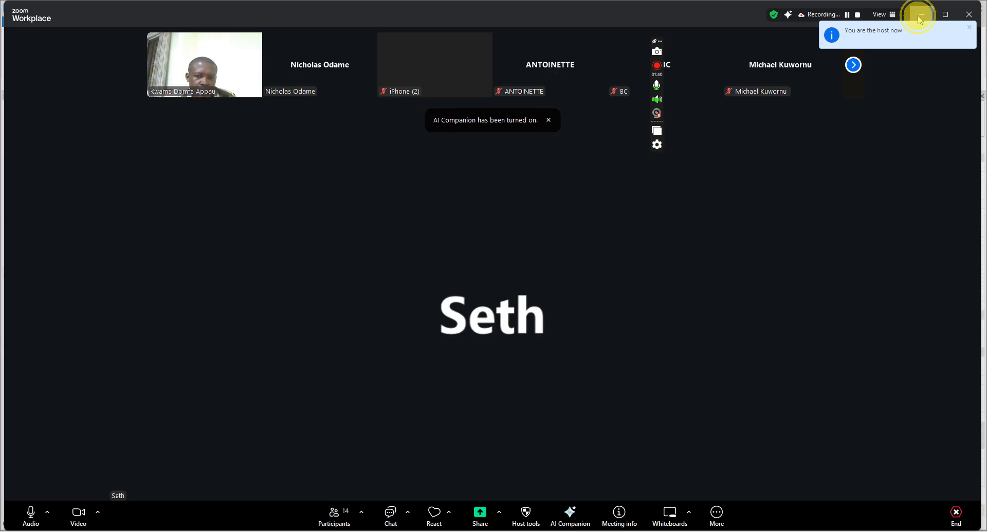
left_click(921, 14)
Open the South elevation from its marker on the plan and examine how the vertical grid lines cross the levels.
scroll(403, 367, "up", 1)
scroll(424, 386, "down", 2)
scroll(466, 440, "up", 2)
scroll(390, 312, "down", 3)
scroll(393, 306, "up", 2)
scroll(430, 292, "down", 3)
scroll(483, 422, "up", 1)
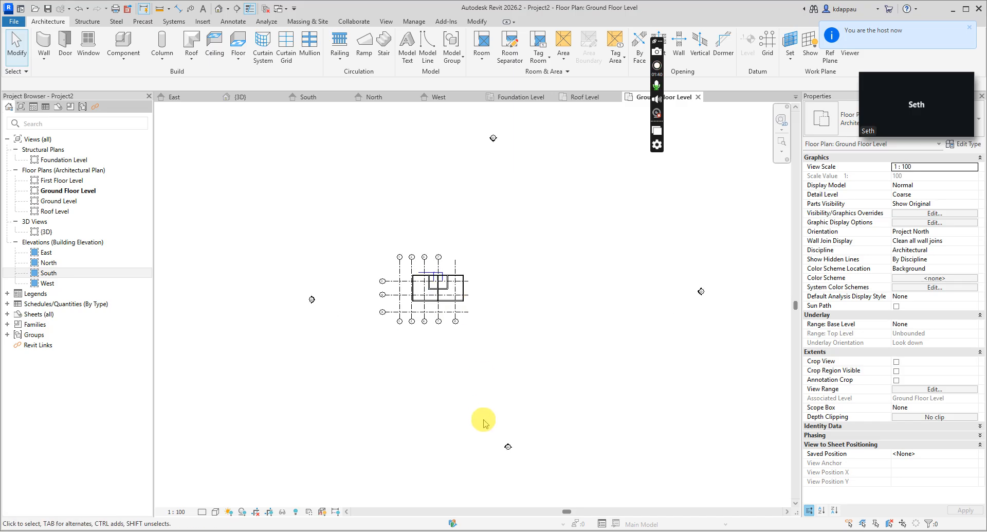
scroll(522, 460, "up", 3)
double_click(524, 458)
scroll(468, 360, "down", 3)
scroll(258, 309, "up", 2)
scroll(346, 269, "up", 1)
scroll(416, 256, "down", 1)
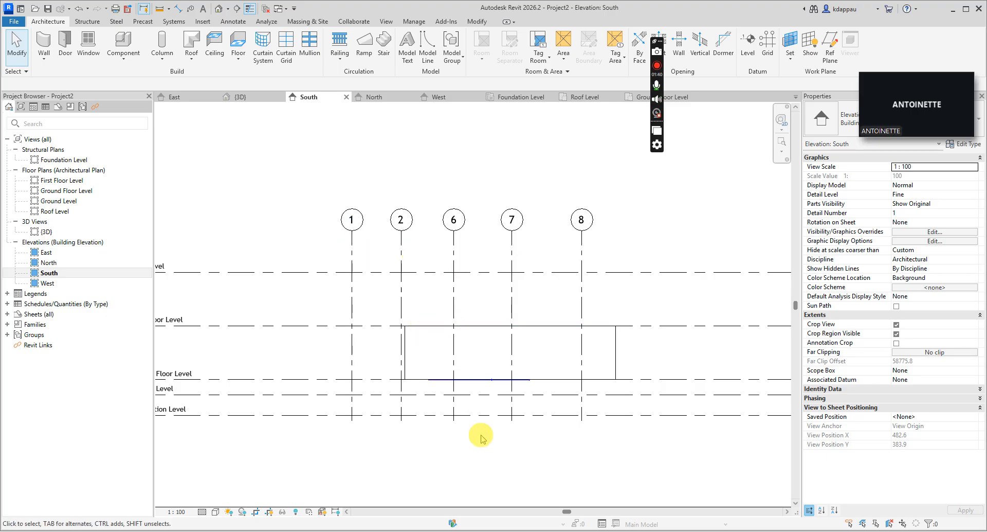
Switch to Zoom and restore the meeting window to full size from its floating thumbnail.
mouse_move(574, 531)
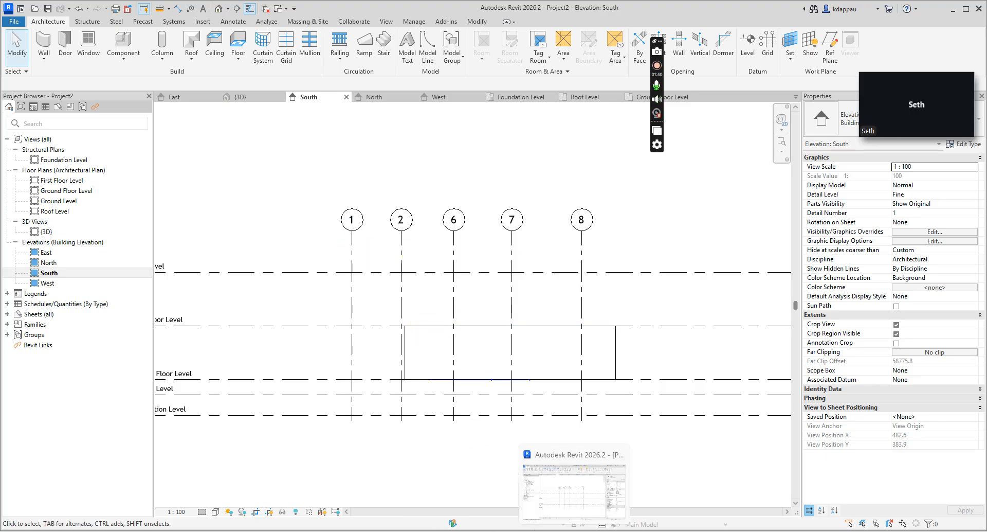
mouse_move(688, 531)
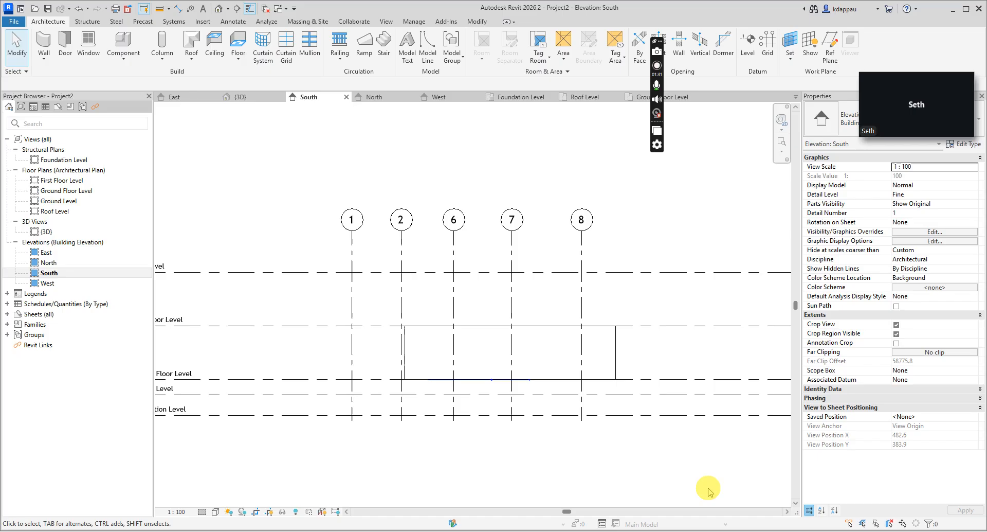
mouse_move(884, 98)
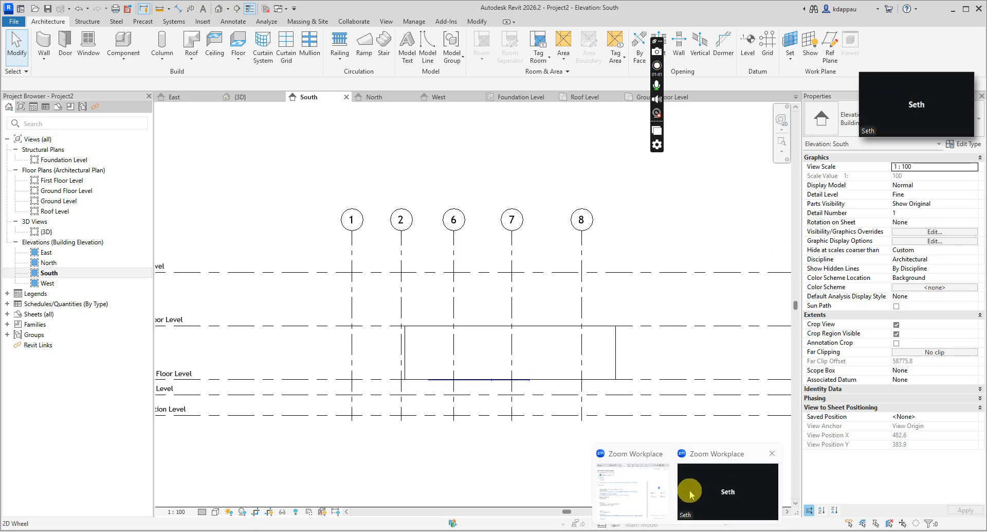
mouse_move(617, 488)
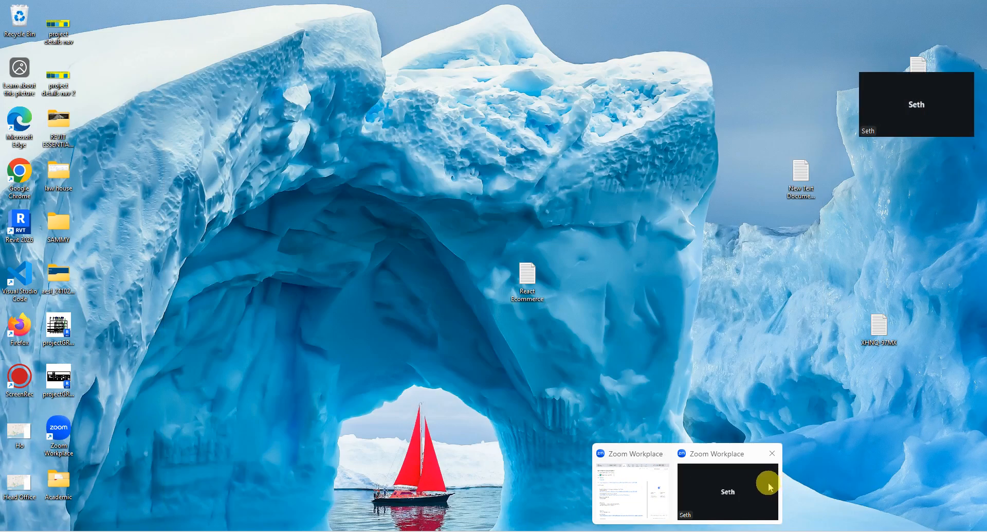
left_click(723, 489)
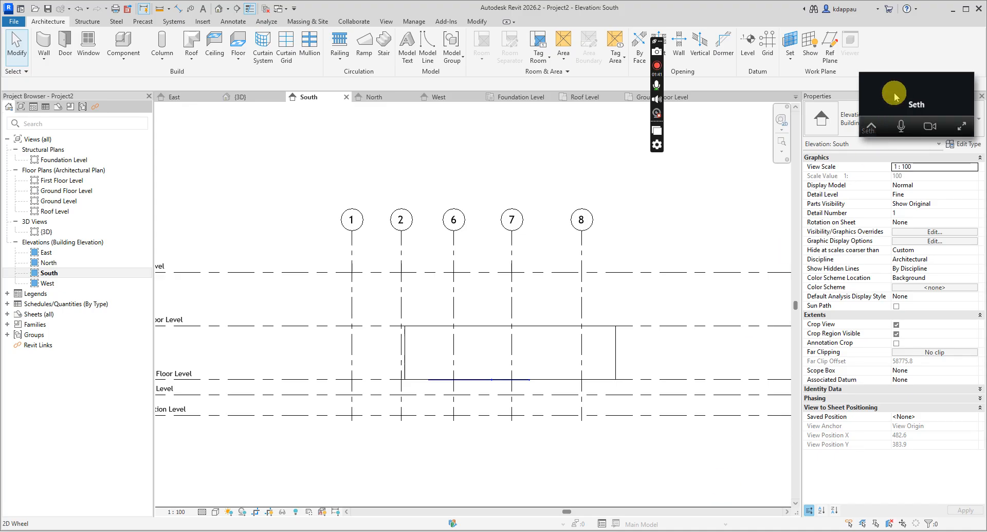
left_click(874, 126)
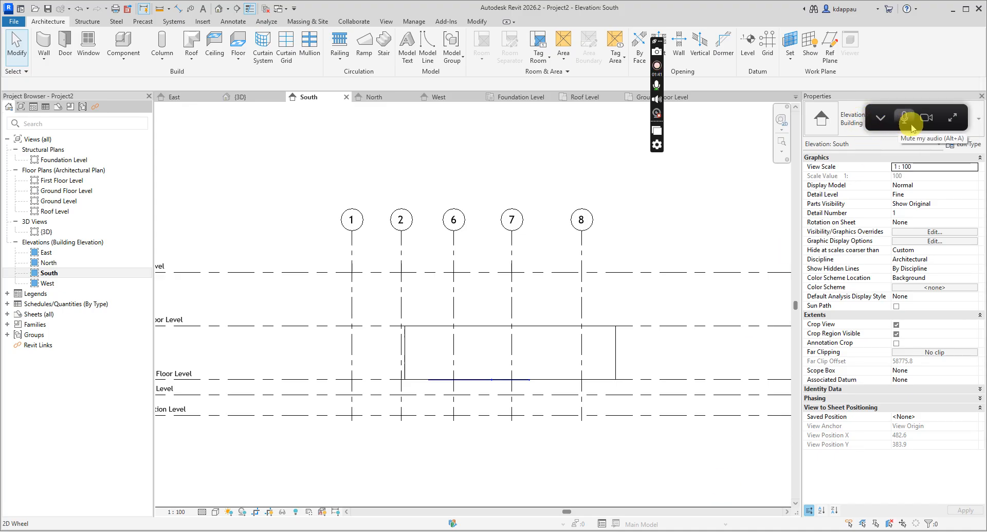
left_click(952, 118)
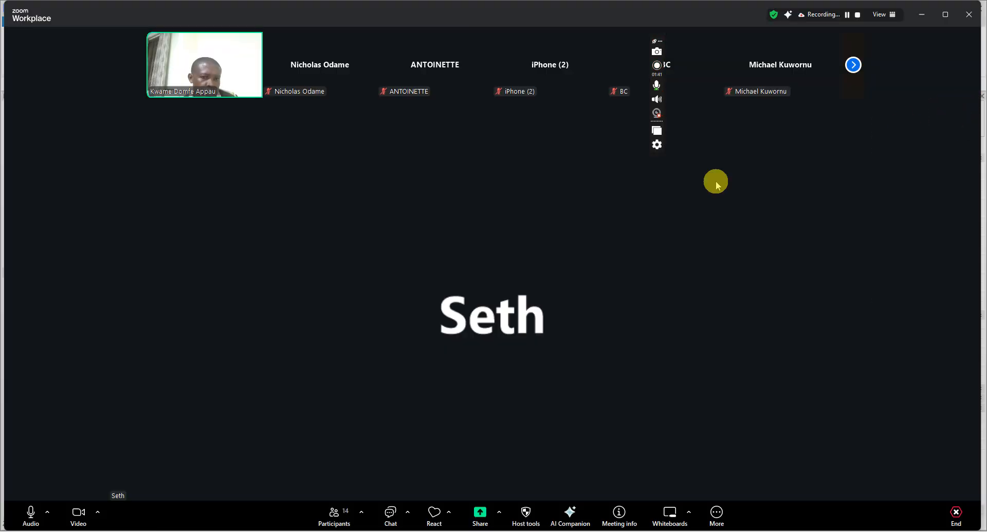
Share the Autodesk Revit window with the participants of the Zoom meeting.
left_click(480, 512)
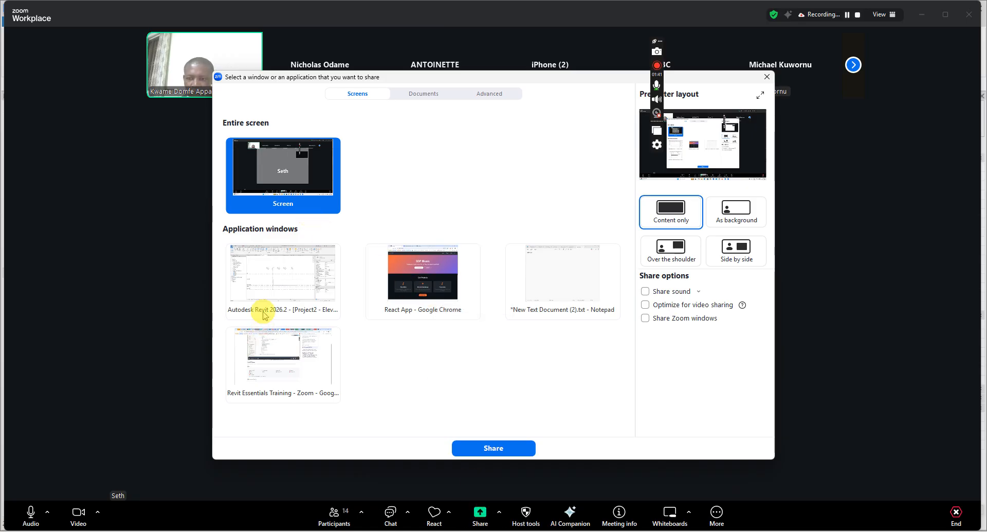
left_click(270, 285)
left_click(472, 445)
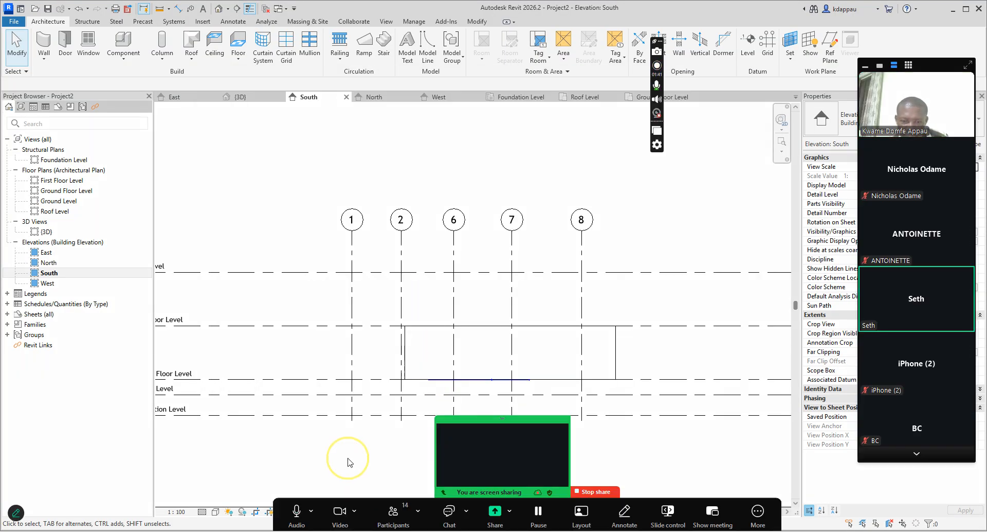
Copy grid line 8 in the South elevation to the right, just past the building's right end, and end the Copy command.
scroll(408, 350, "down", 3)
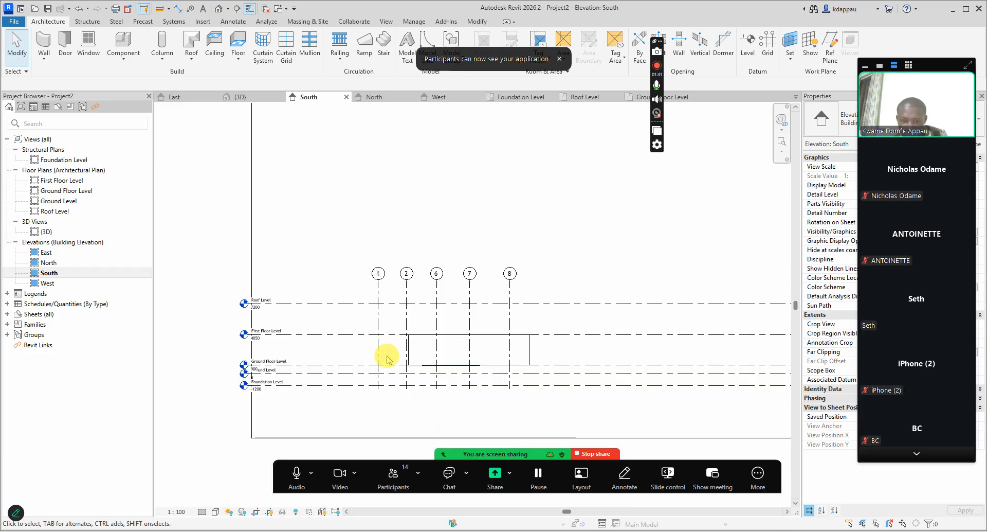
scroll(391, 356, "up", 2)
scroll(353, 309, "up", 2)
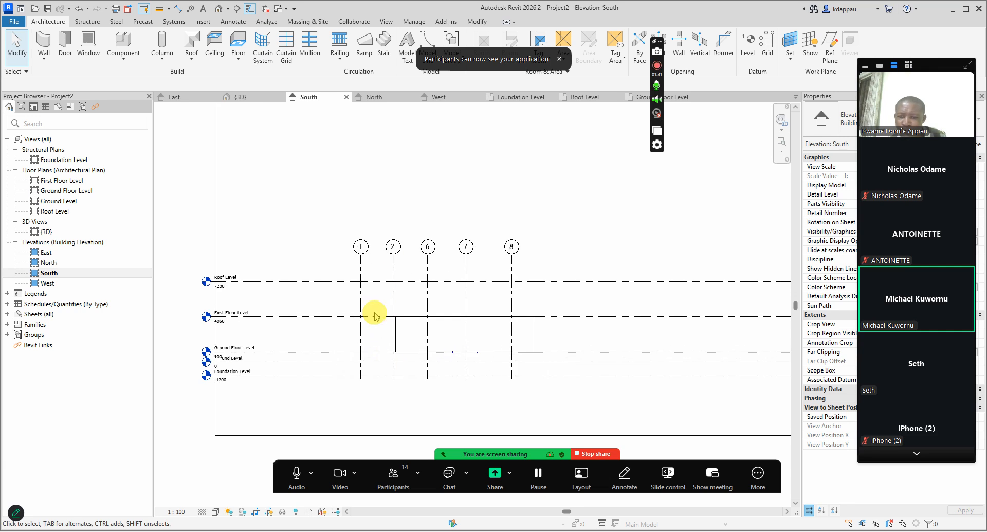
scroll(384, 246, "down", 2)
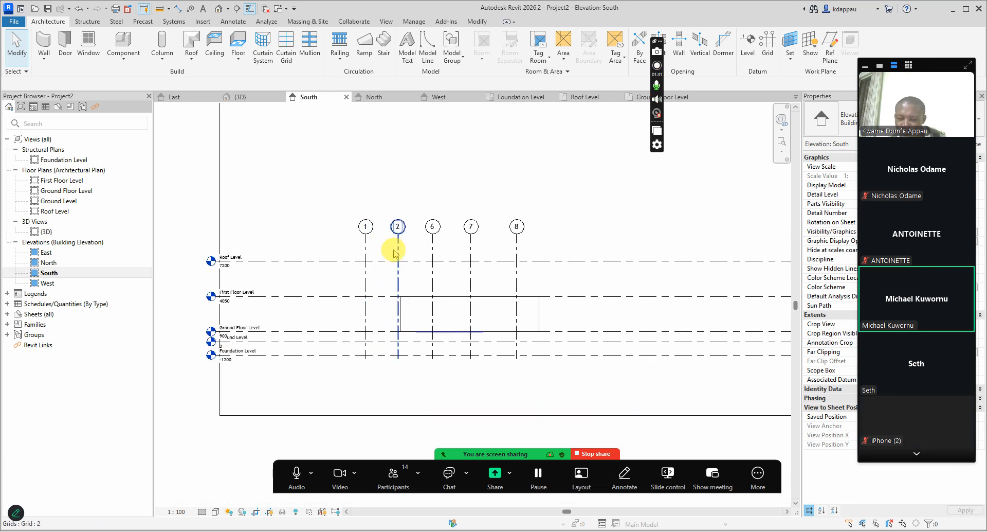
scroll(533, 253, "up", 2)
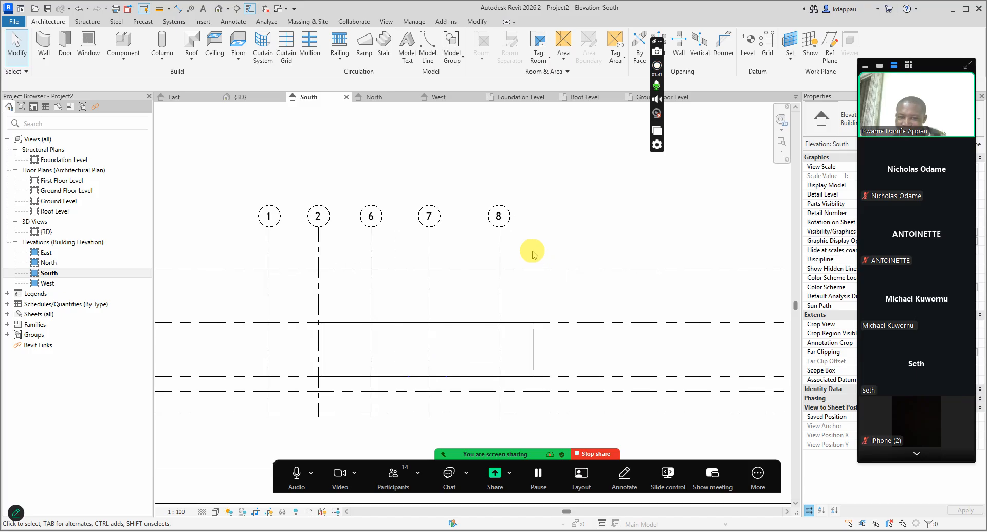
left_click(502, 246)
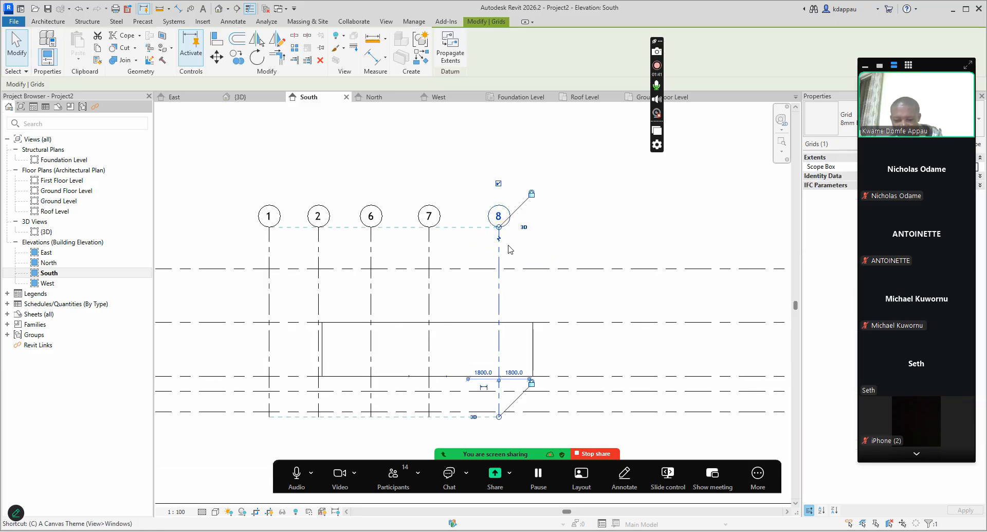
left_click(508, 244)
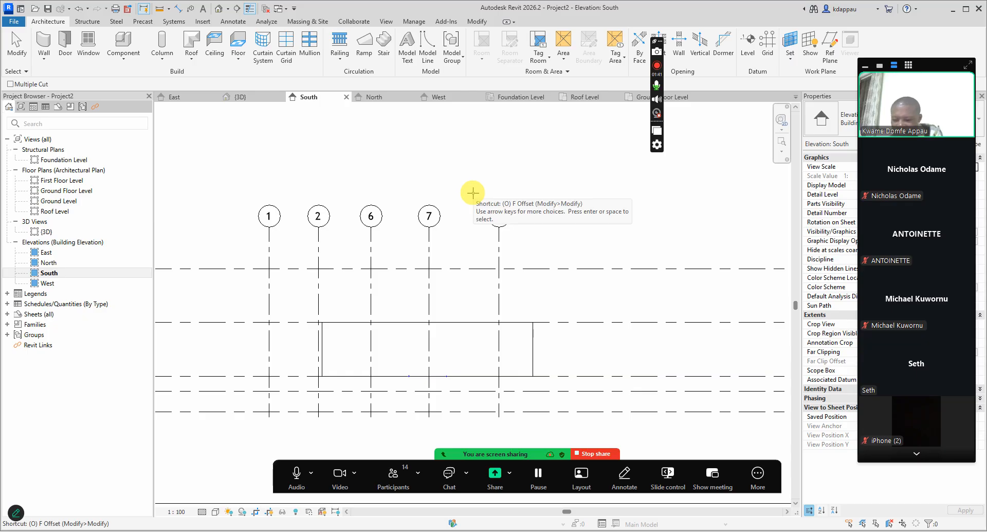
left_click(499, 249)
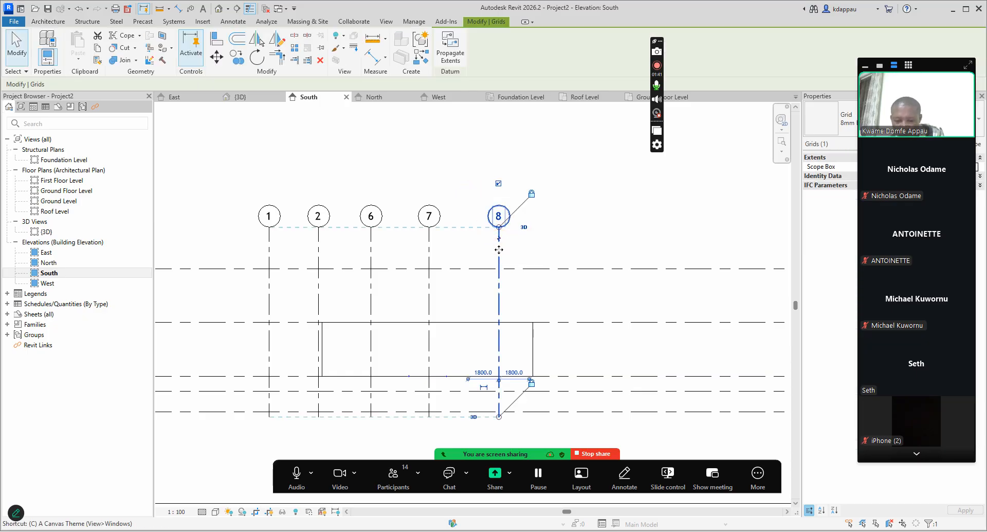
key("c")
key("o")
left_click(499, 249)
left_click(562, 249)
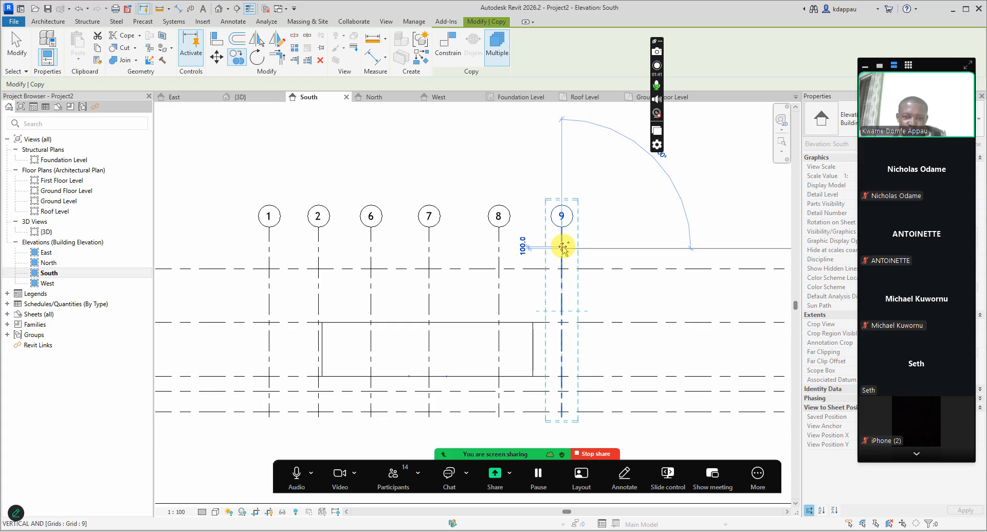
key("Escape")
key("Escape")
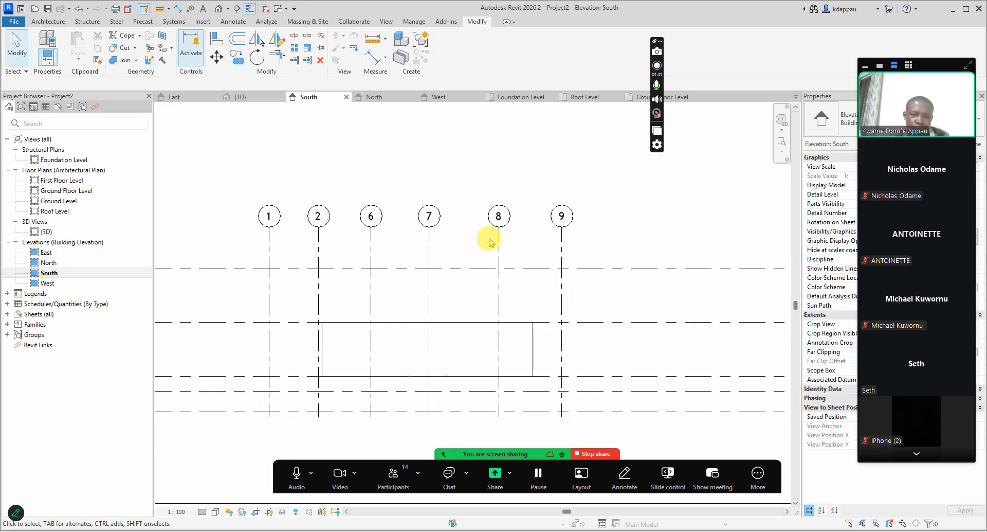
Rename grid line 2 in the South elevation as 2A.
scroll(520, 240, "up", 2)
scroll(525, 235, "down", 5)
scroll(380, 227, "up", 3)
scroll(393, 226, "down", 2)
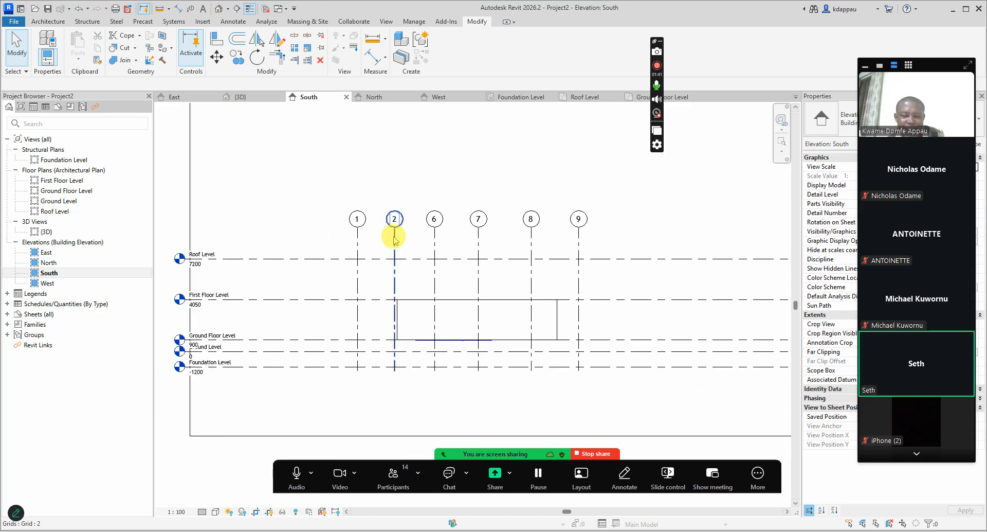
scroll(394, 219, "up", 2)
left_click(396, 216)
left_click(396, 212)
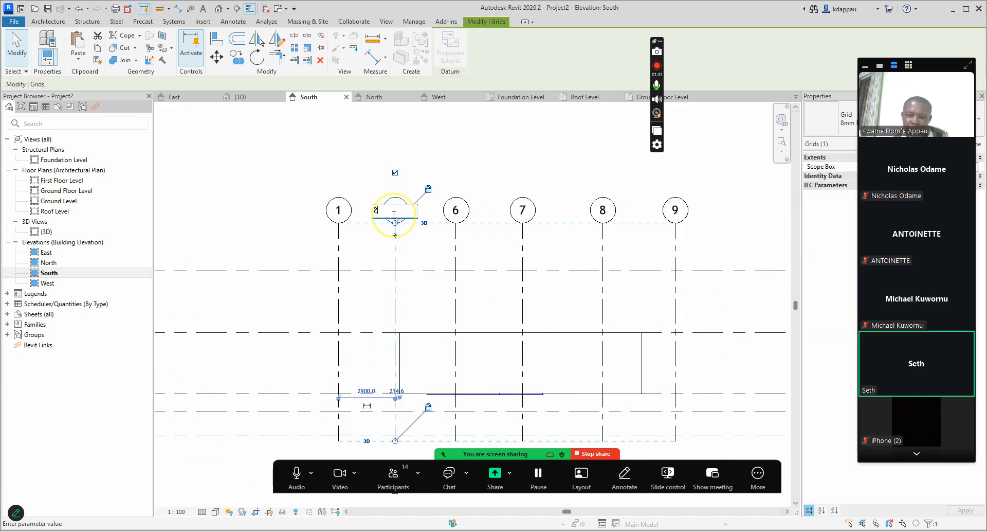
key("Return")
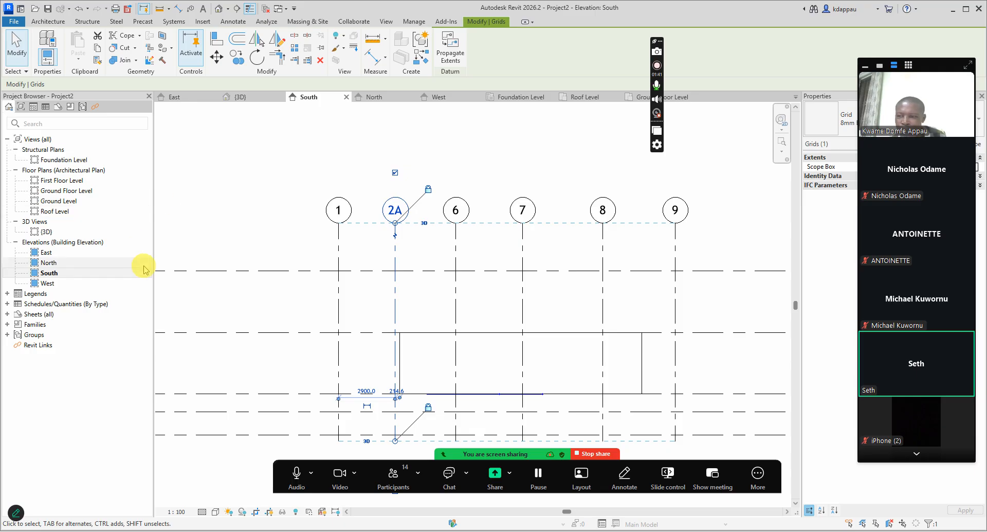
Open the Ground Floor Level plan and examine how the grid changes made in elevation appear there.
double_click(51, 190)
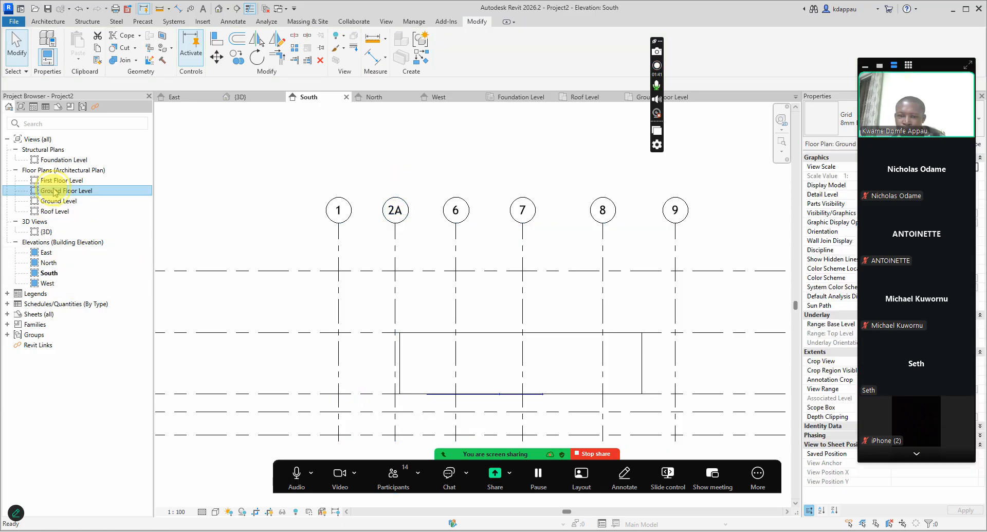
scroll(334, 190, "up", 4)
left_click(302, 154)
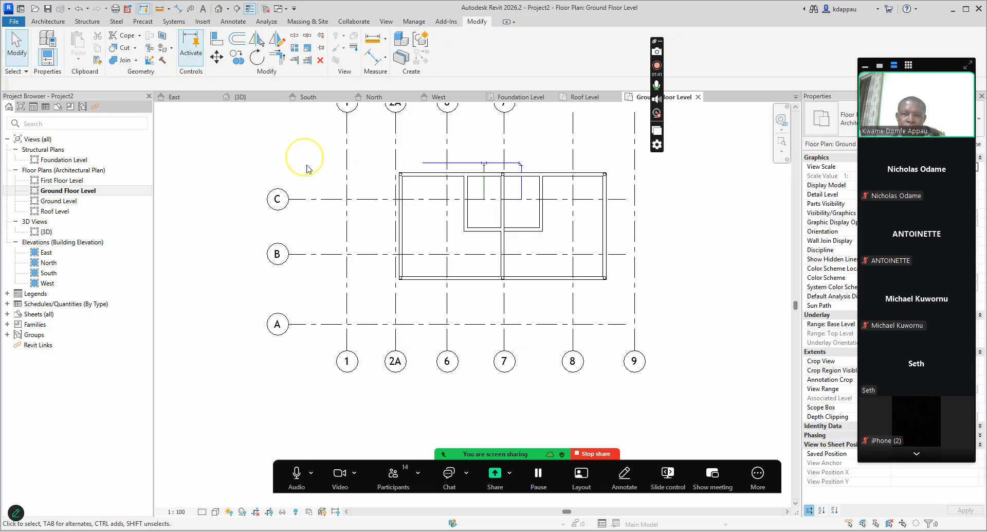
scroll(419, 194, "down", 3)
scroll(444, 267, "up", 5)
scroll(447, 267, "down", 4)
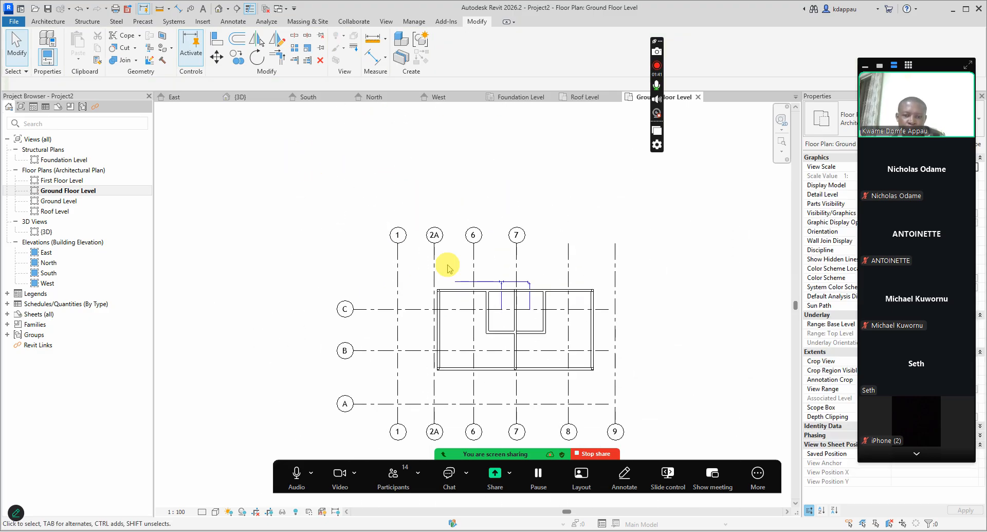
scroll(419, 247, "up", 2)
scroll(436, 316, "up", 2)
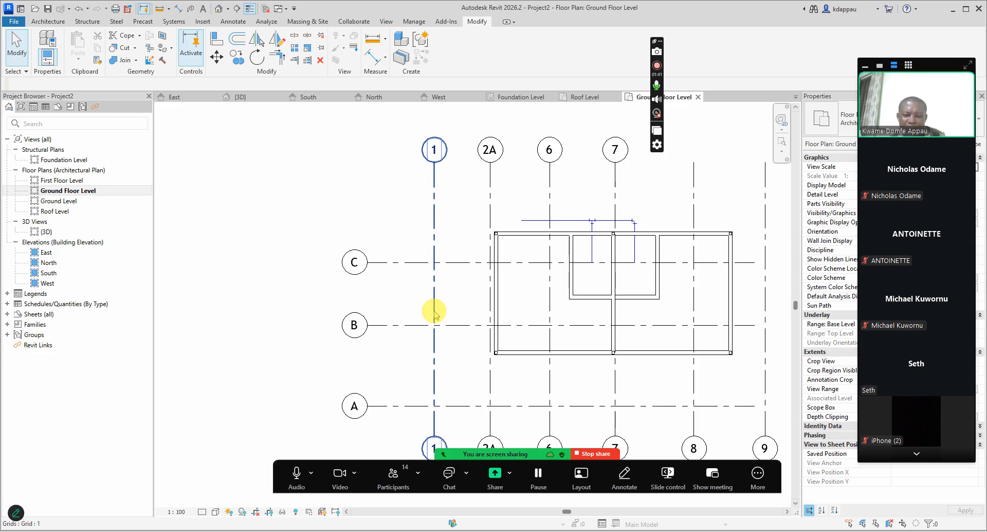
scroll(403, 326, "down", 3)
scroll(416, 336, "up", 2)
scroll(415, 338, "up", 2)
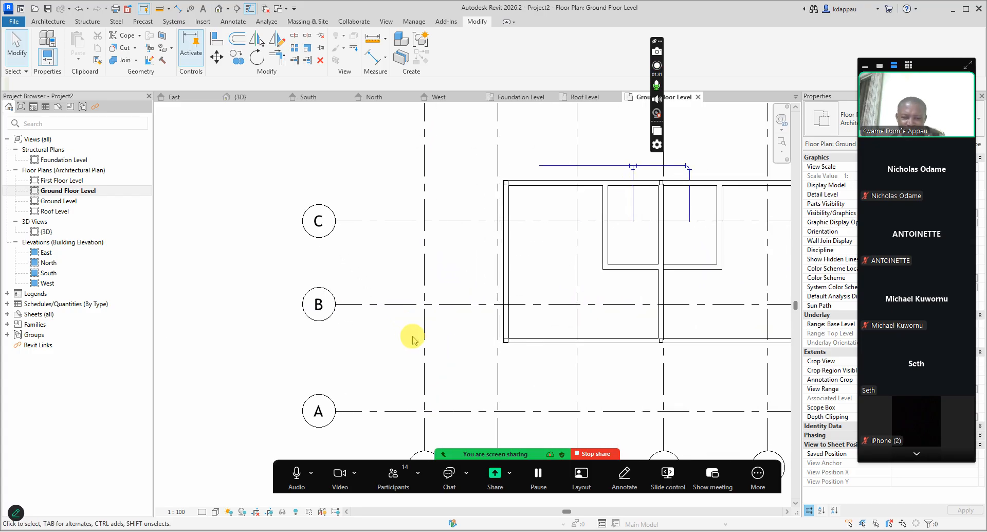
Place a vertical structural column at the intersection of grid lines 1 and C, and leave the column command.
scroll(401, 229, "up", 3)
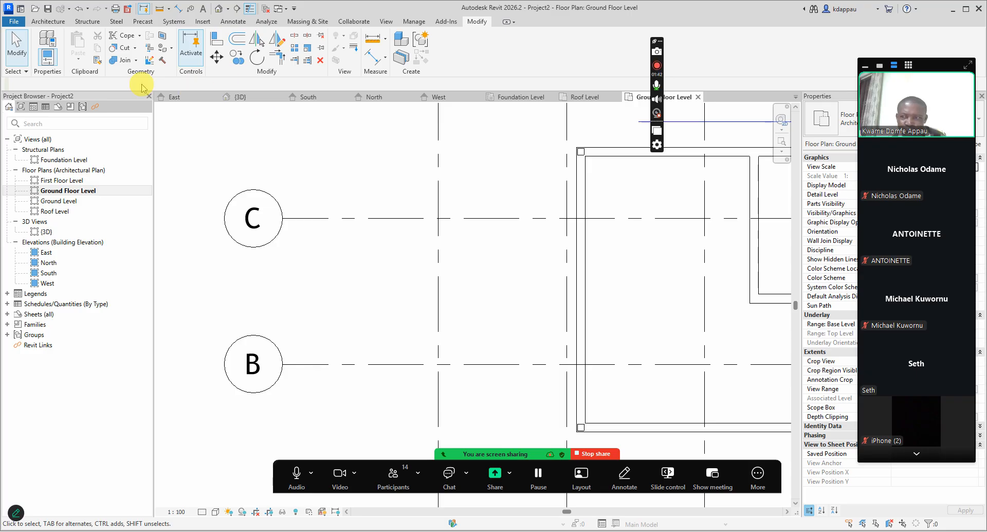
left_click(87, 21)
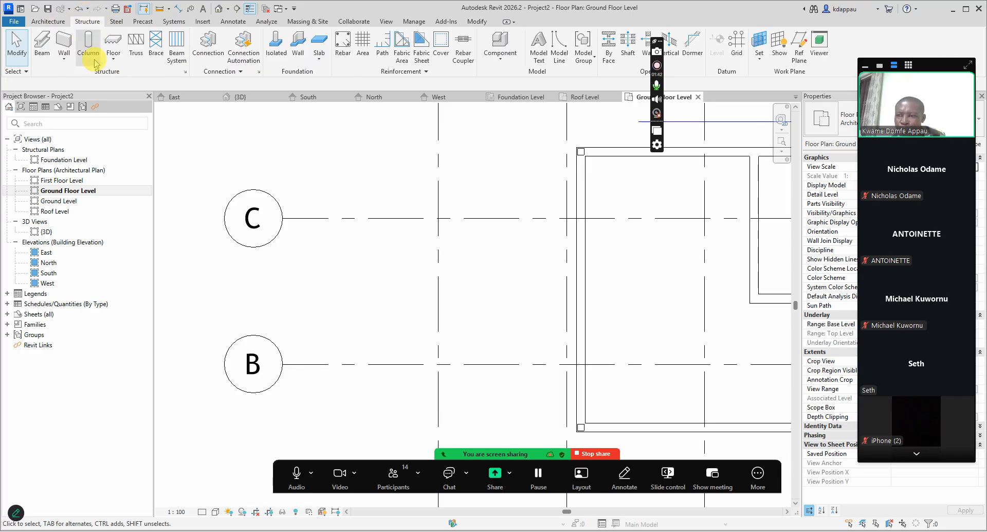
left_click(85, 49)
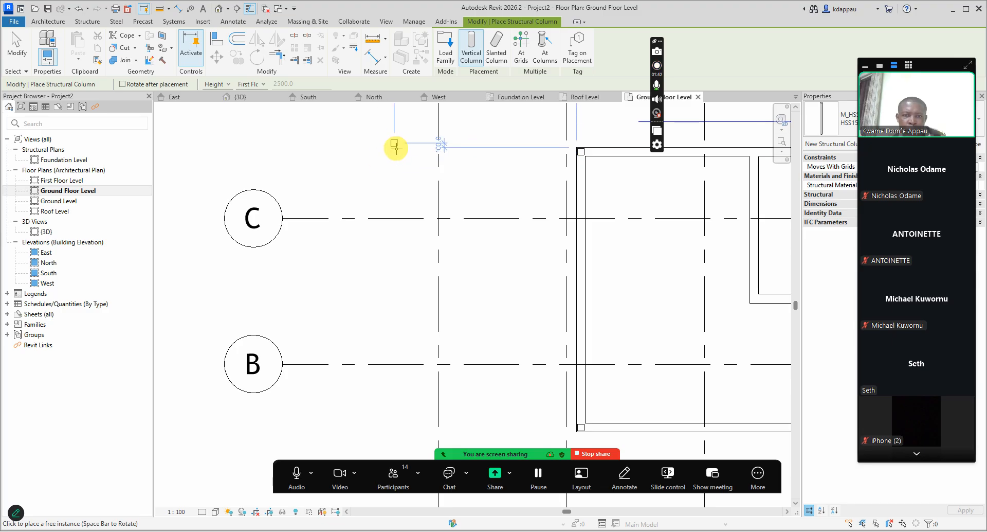
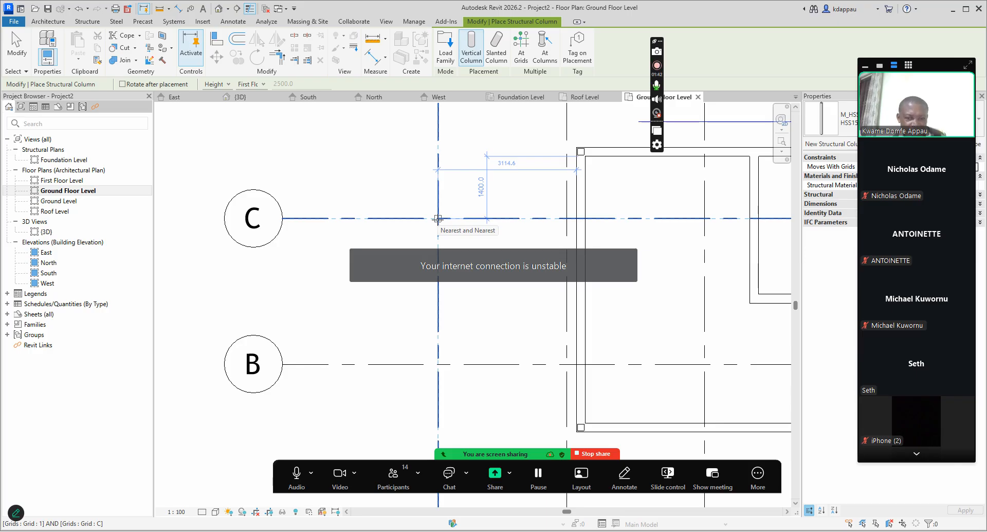
left_click(438, 217)
right_click(357, 160)
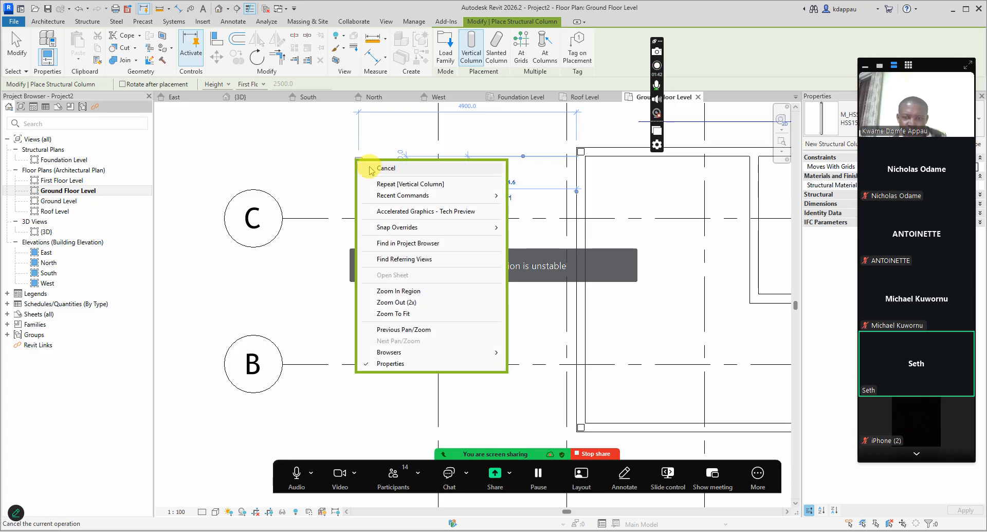
left_click(386, 169)
right_click(322, 126)
left_click(352, 135)
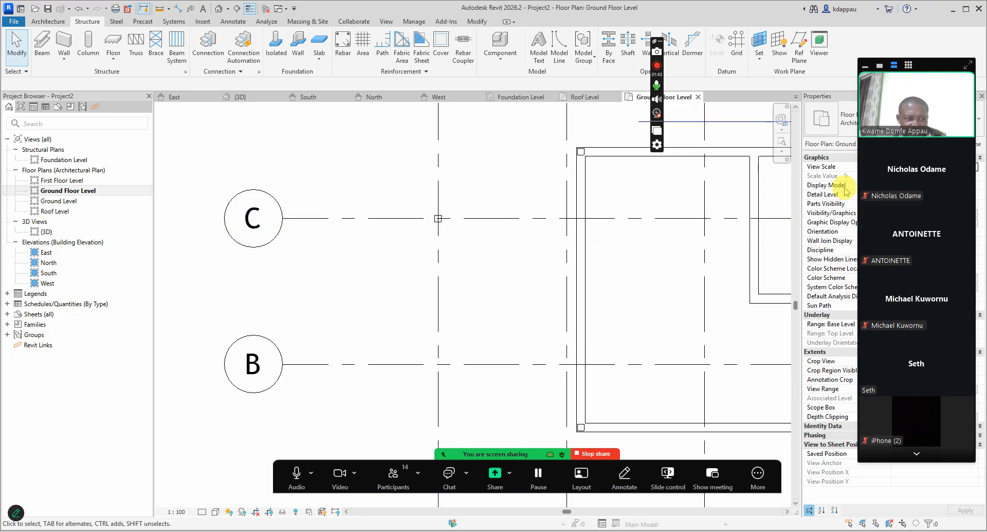
Hide the meeting's video thumbnails and shift grid line 1 to 4100 mm left of the building and grid line C upward by about 700 mm.
left_click(864, 68)
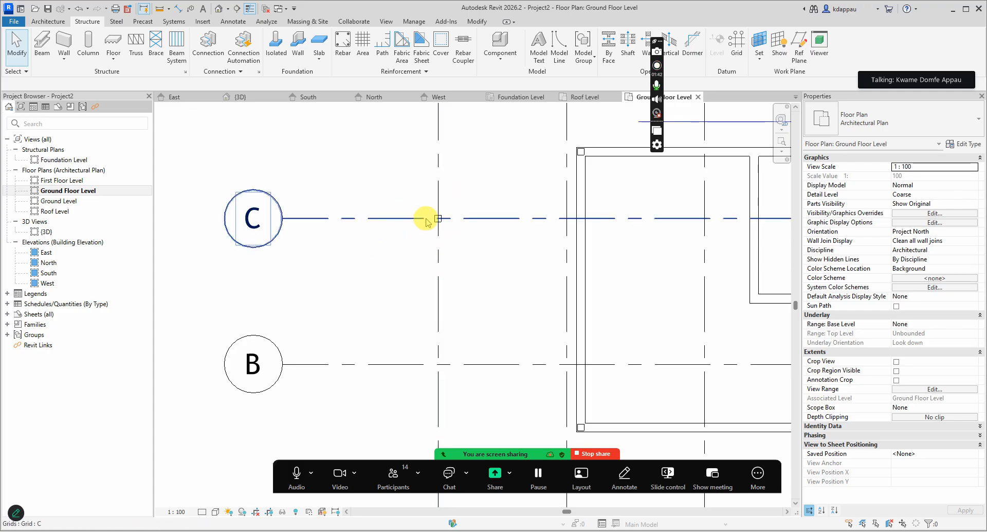
left_click_drag(436, 247, 394, 257)
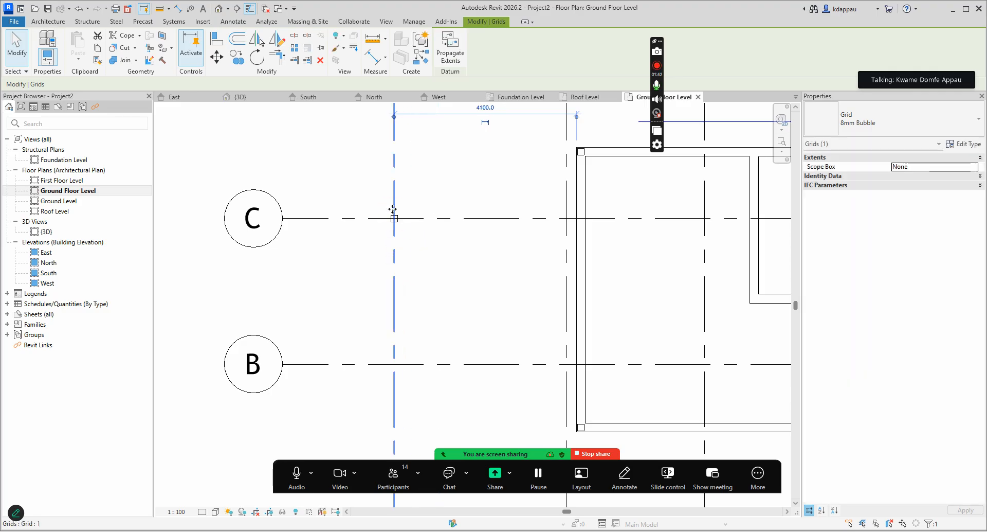
left_click_drag(418, 219, 451, 273)
Select the column at grids C and 1, examine its levels, grid behaviour and material in the properties, and deselect it.
left_click(442, 291)
scroll(446, 297, "down", 1)
scroll(409, 220, "up", 1)
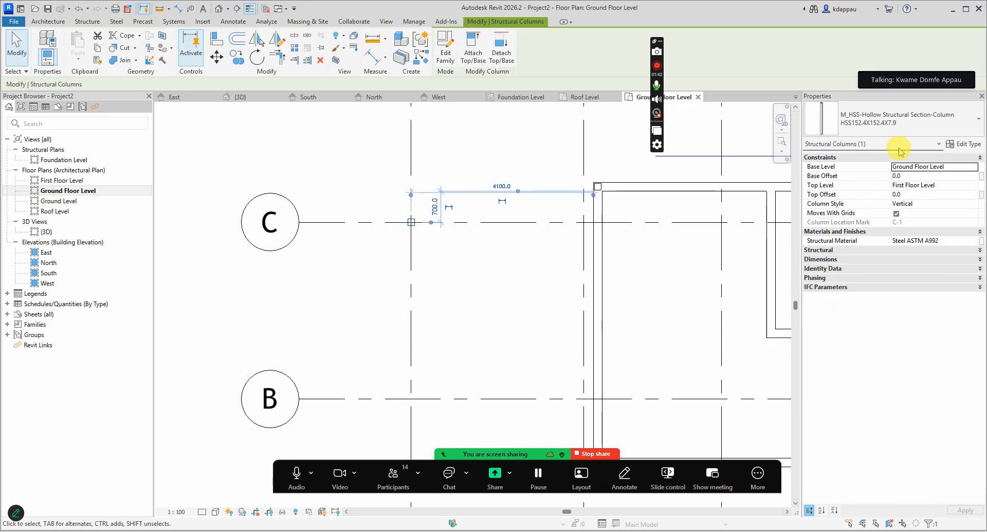
mouse_move(825, 230)
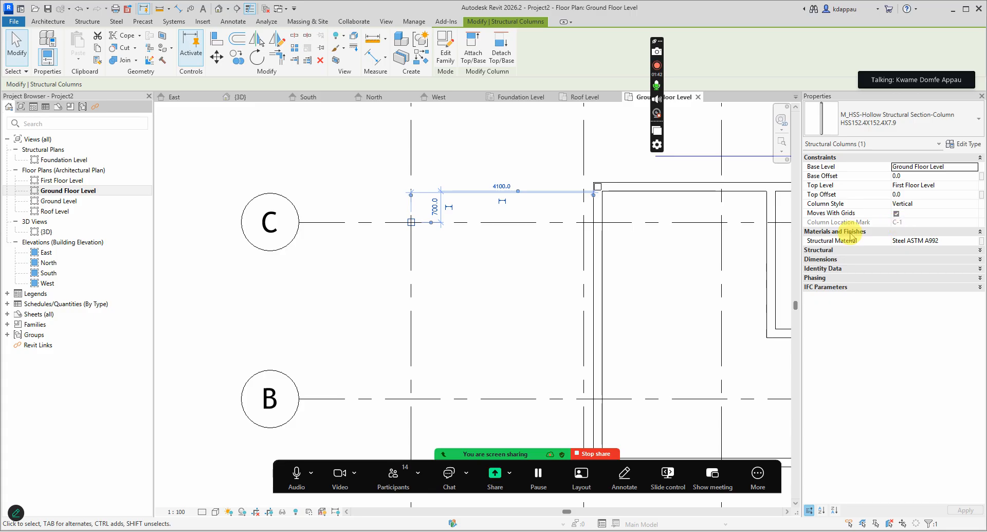
scroll(401, 272, "down", 7)
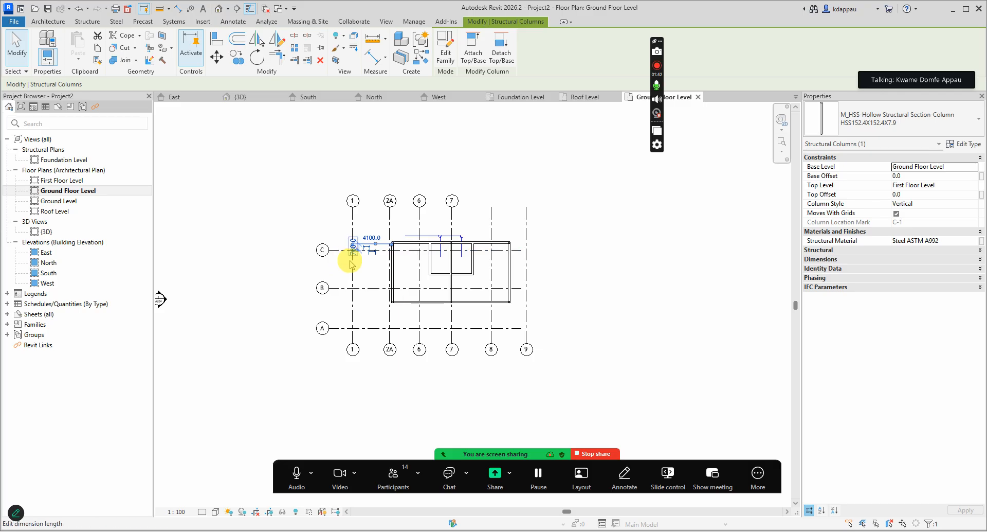
scroll(353, 275, "up", 5)
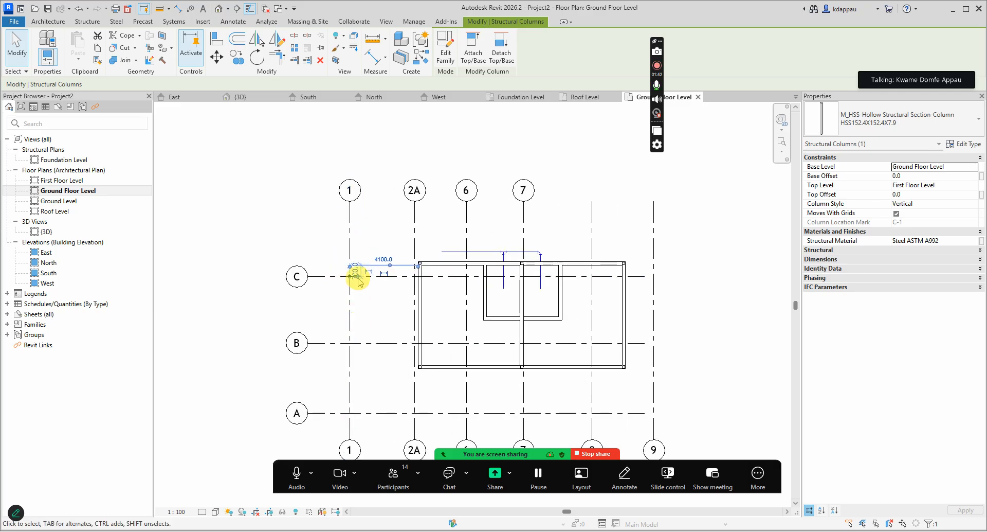
scroll(340, 286, "up", 3)
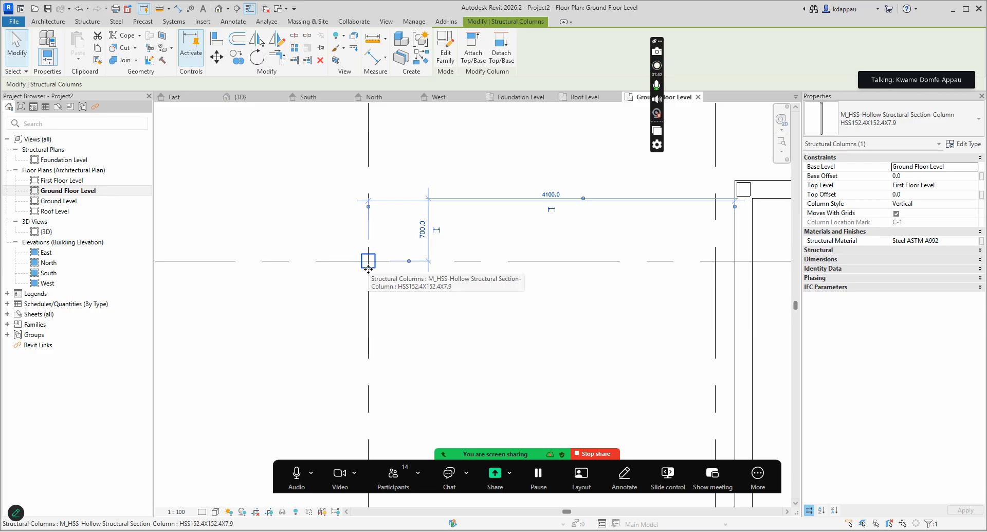
scroll(396, 301, "down", 7)
left_click(354, 239)
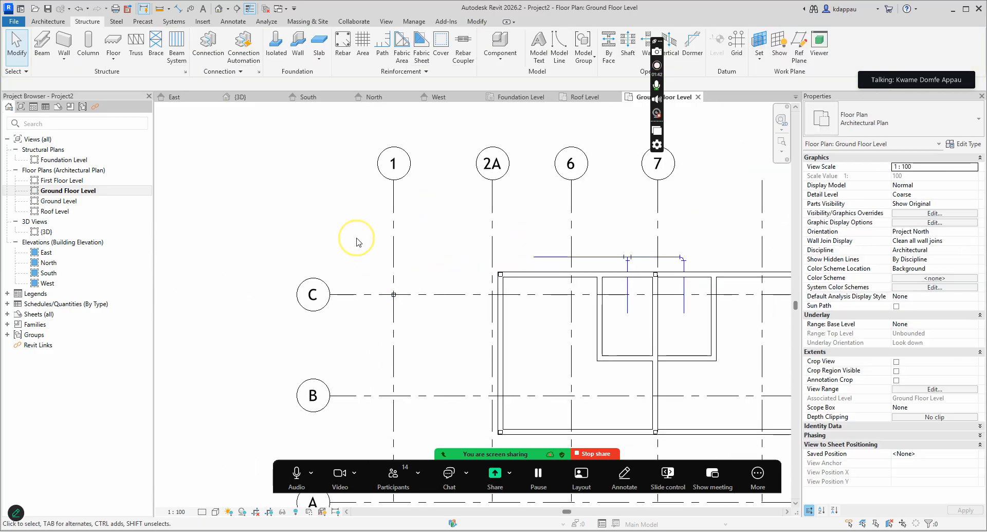
Place a C150X15.6 beam about 2100 mm long on grid line C between the column and the building, and leave the command.
scroll(374, 281, "up", 3)
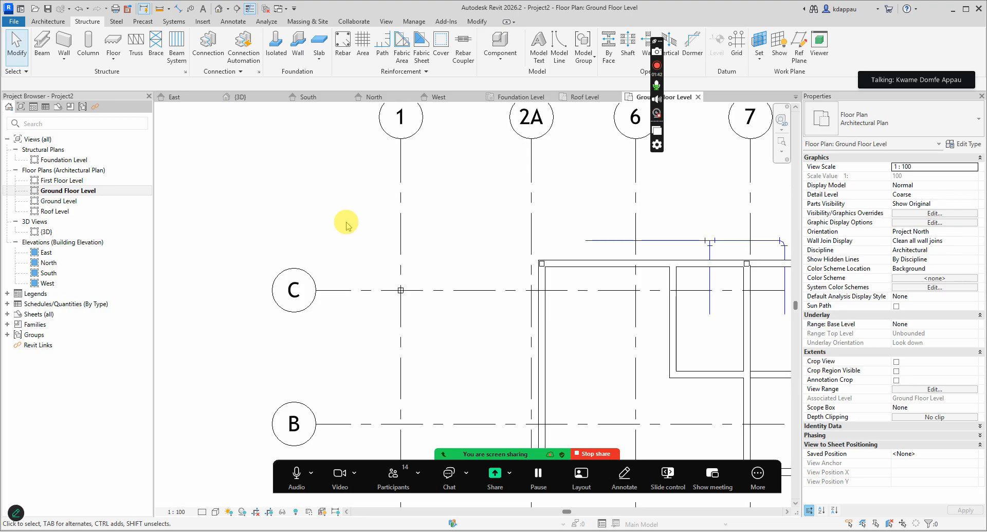
left_click(41, 41)
left_click(504, 288)
left_click(448, 283)
scroll(447, 286, "up", 2)
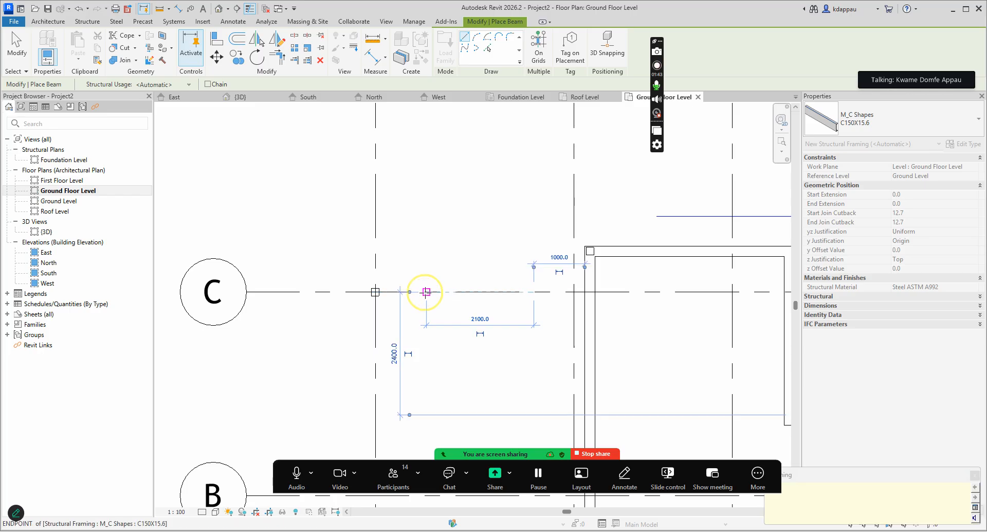
right_click(436, 201)
left_click(463, 211)
right_click(448, 195)
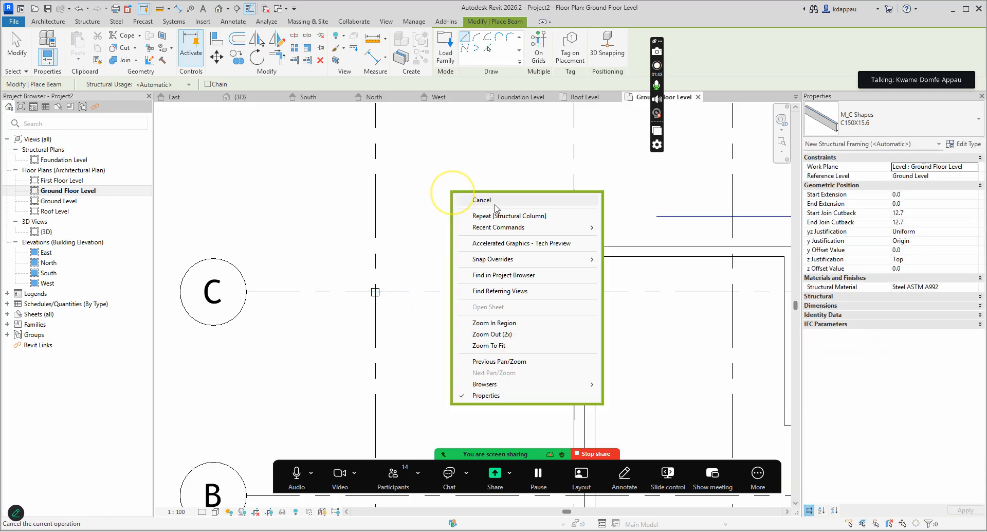
Cancel the beam placement command in the ground floor plan.
left_click(497, 199)
scroll(447, 304, "down", 2)
scroll(440, 293, "up", 2)
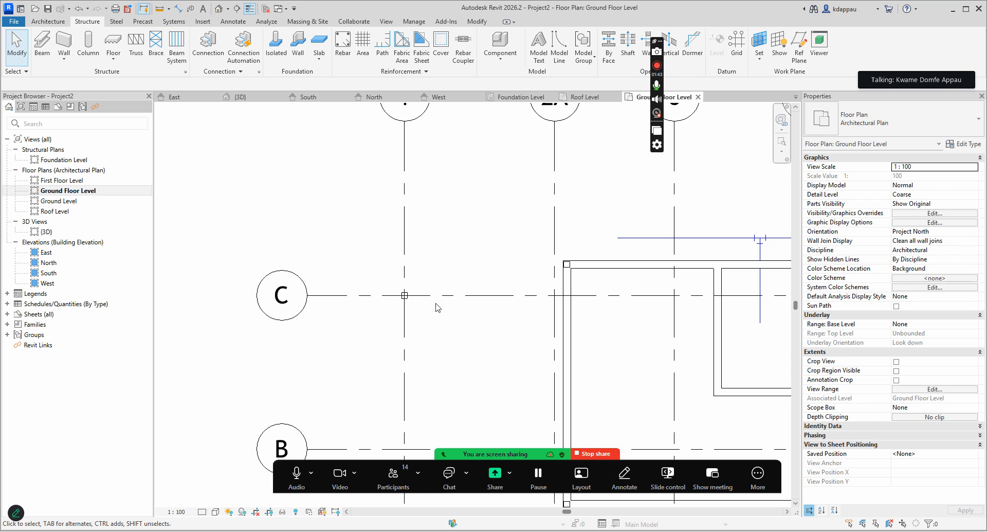
scroll(434, 319, "down", 3)
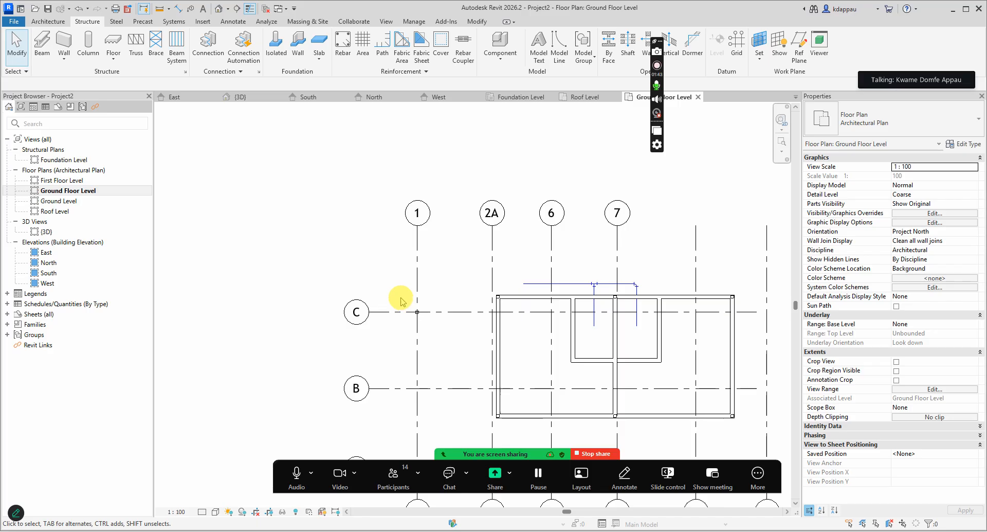
scroll(390, 301, "down", 1)
scroll(398, 301, "up", 5)
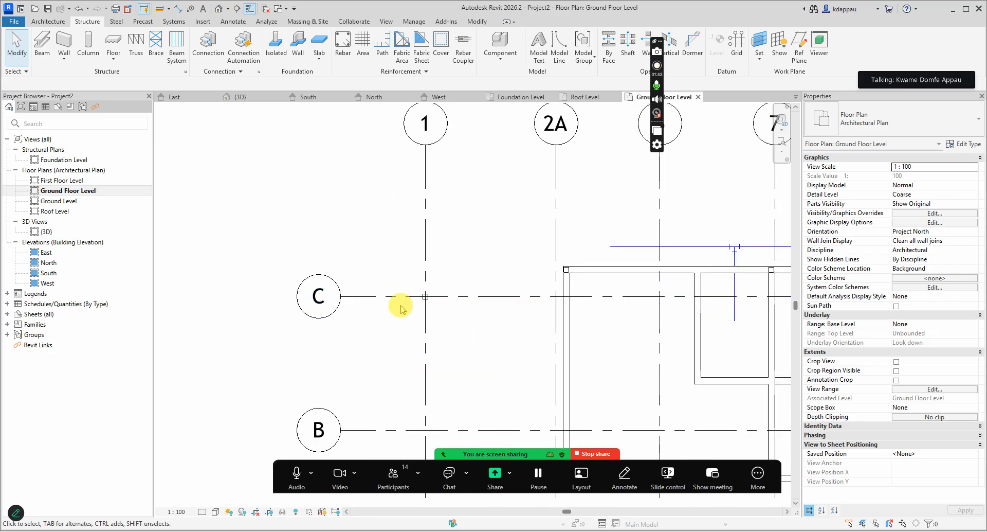
scroll(406, 308, "down", 4)
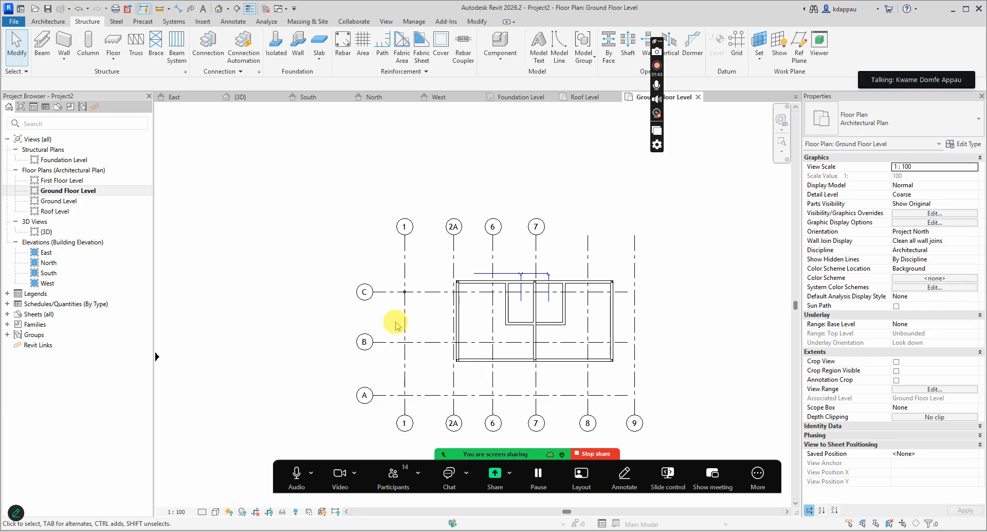
left_click(405, 330)
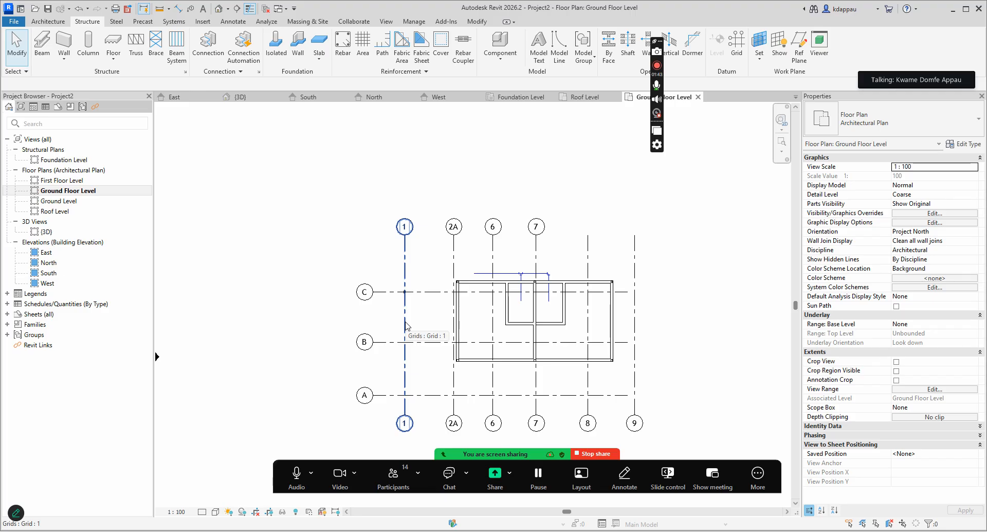
left_click(401, 321)
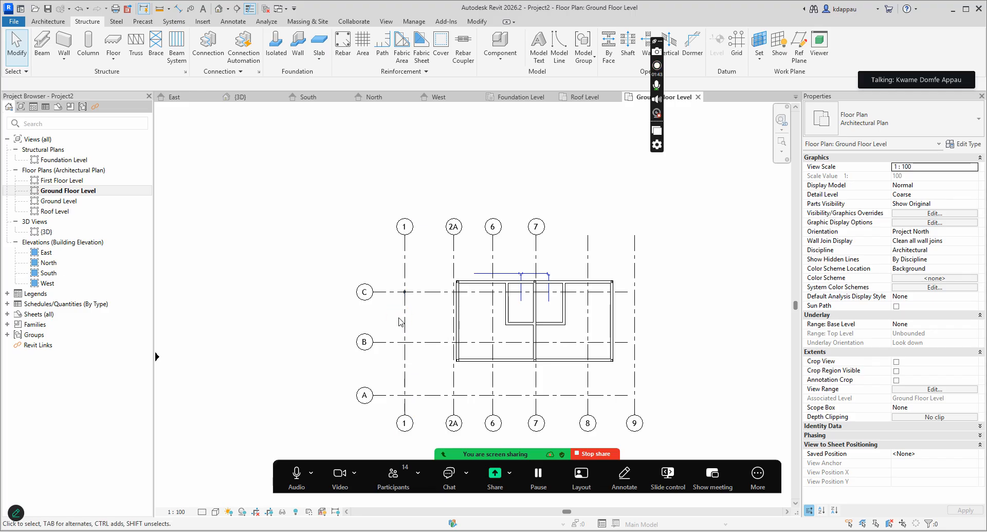
scroll(399, 319, "down", 1)
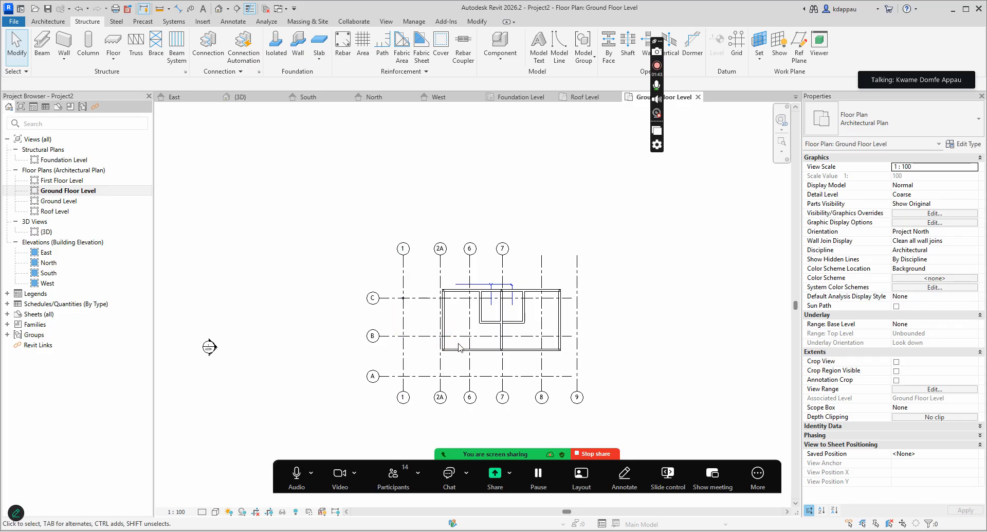
scroll(459, 347, "down", 1)
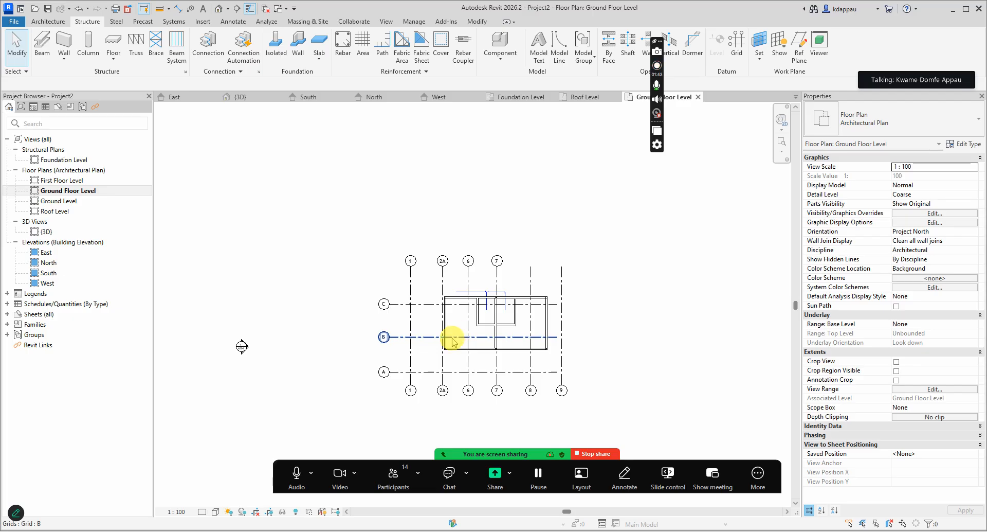
scroll(472, 344, "up", 1)
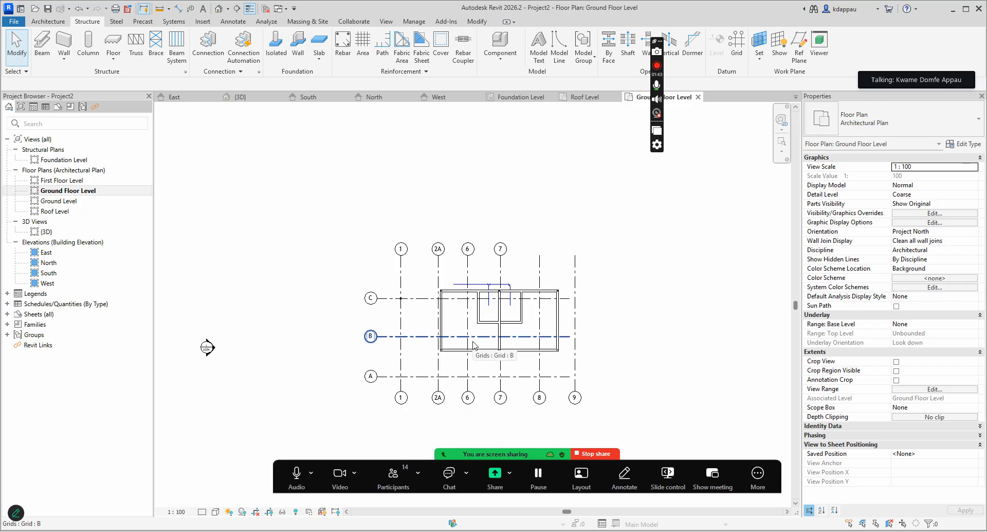
scroll(474, 345, "up", 1)
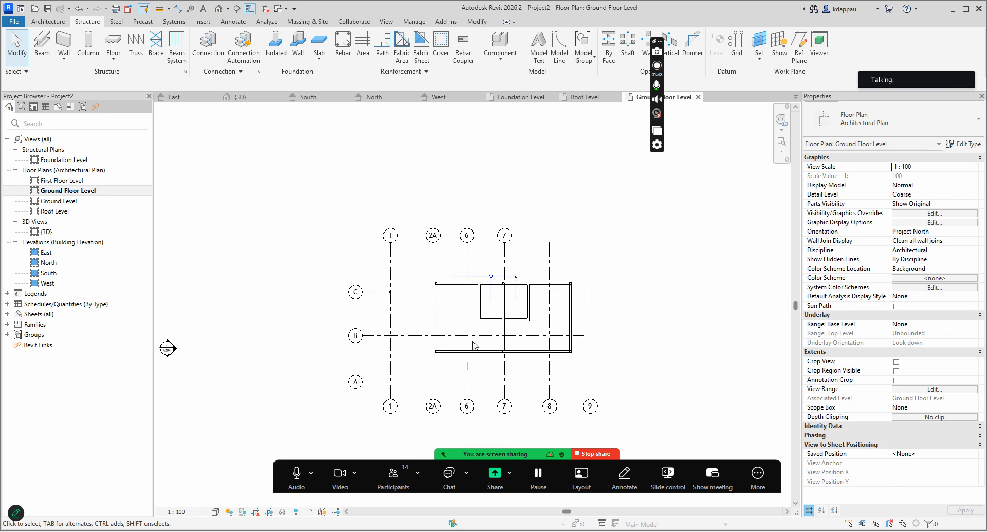
Switch to the Zoom participant list, look through the attendees and their microphone status, and close the list.
left_click(394, 474)
mouse_move(487, 286)
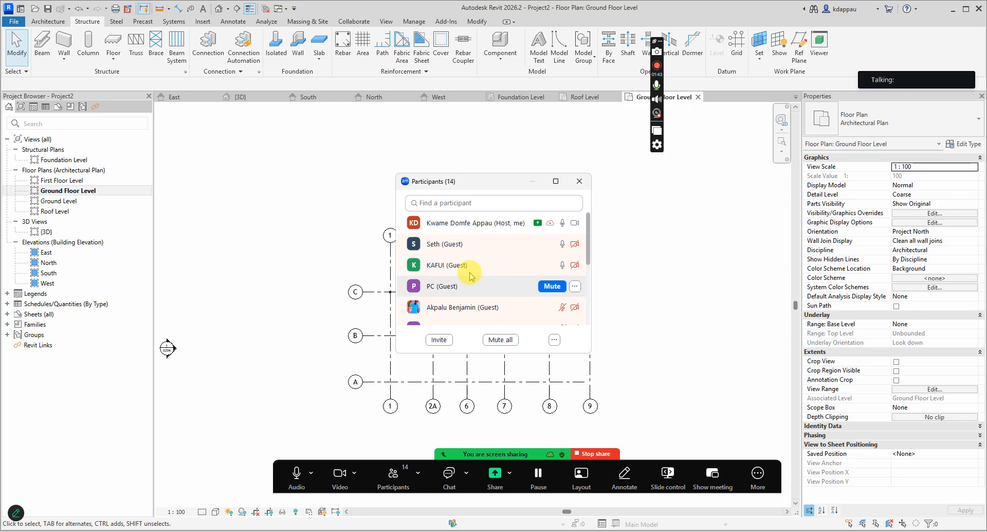
scroll(471, 271, "down", 1)
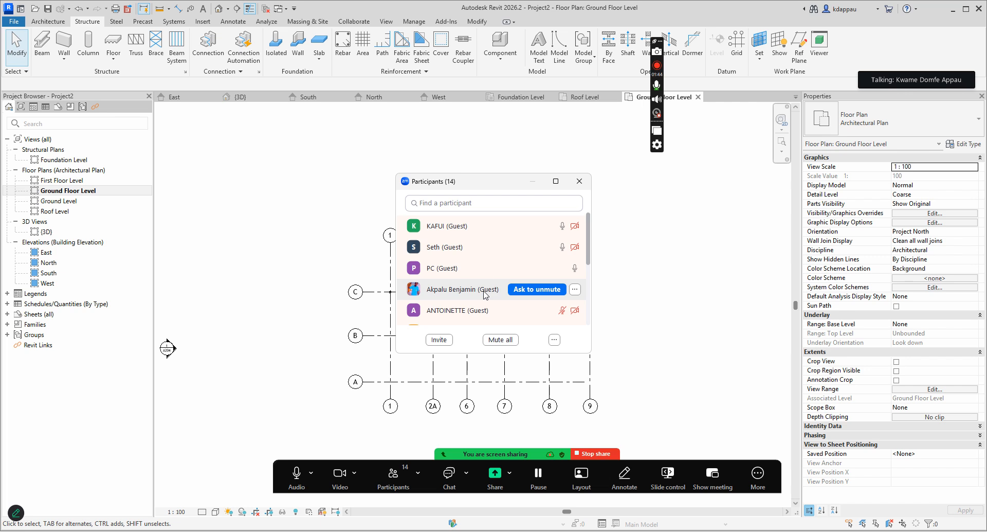
scroll(485, 294, "down", 1)
scroll(485, 294, "down", 2)
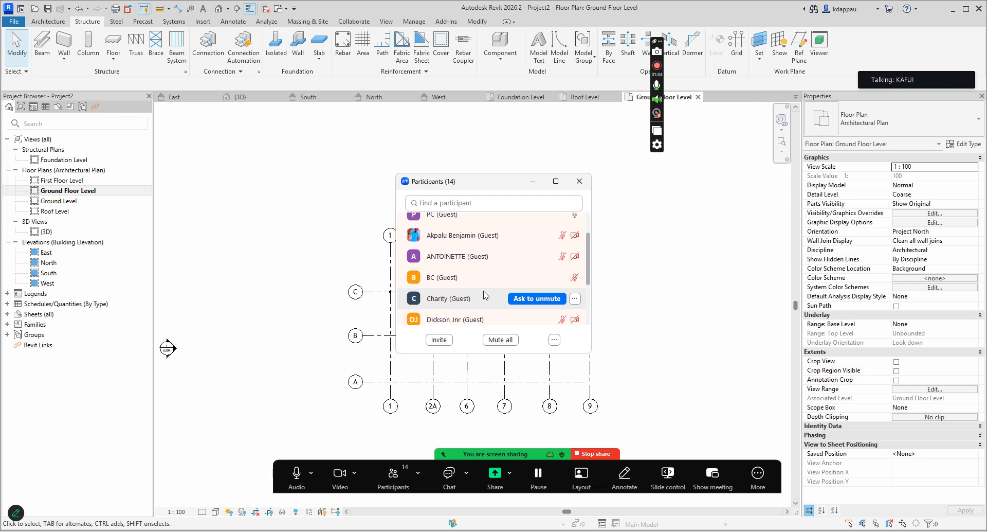
scroll(484, 294, "down", 1)
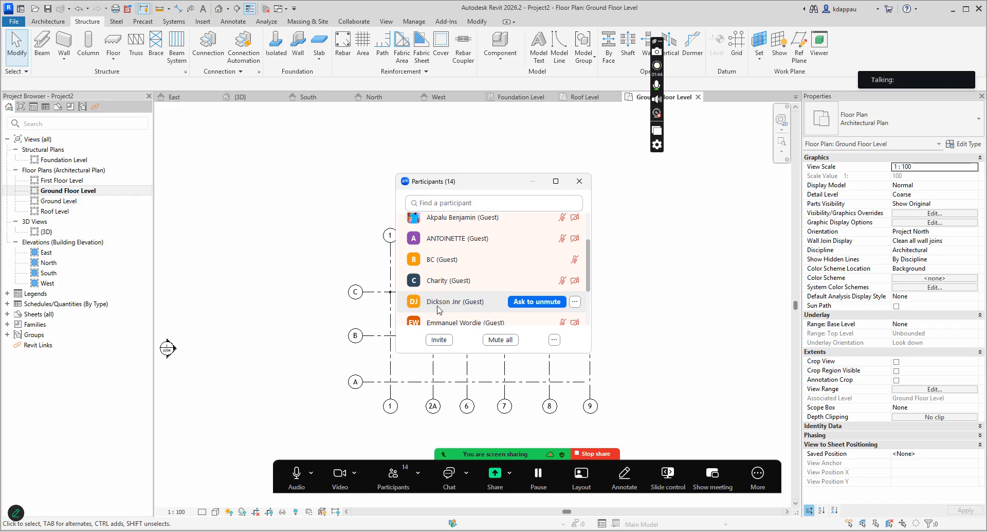
scroll(437, 306, "down", 1)
left_click(436, 284)
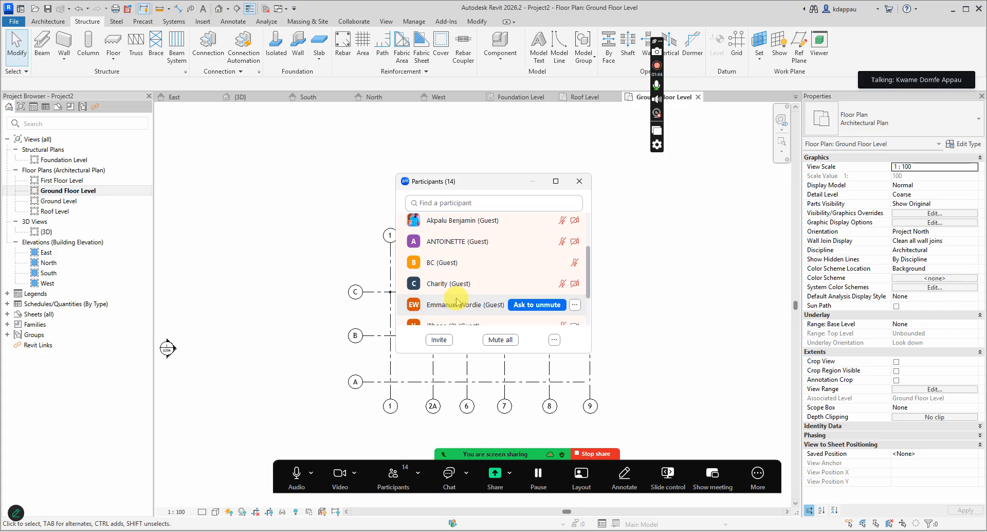
scroll(463, 306, "down", 1)
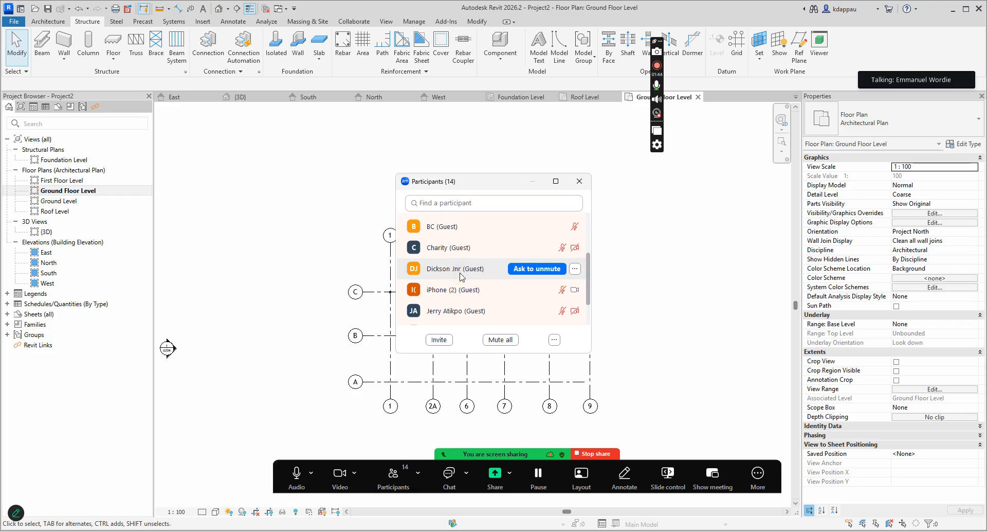
scroll(461, 276, "down", 1)
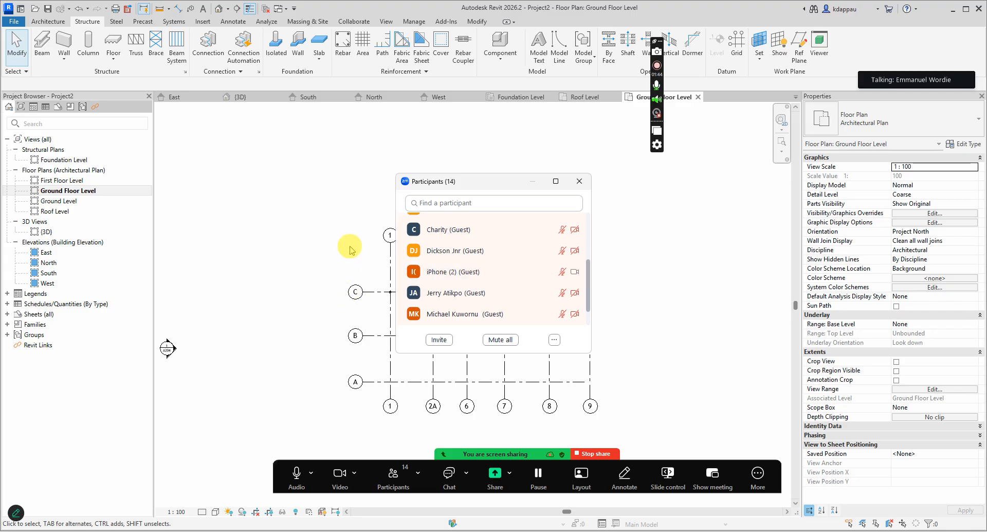
left_click(390, 472)
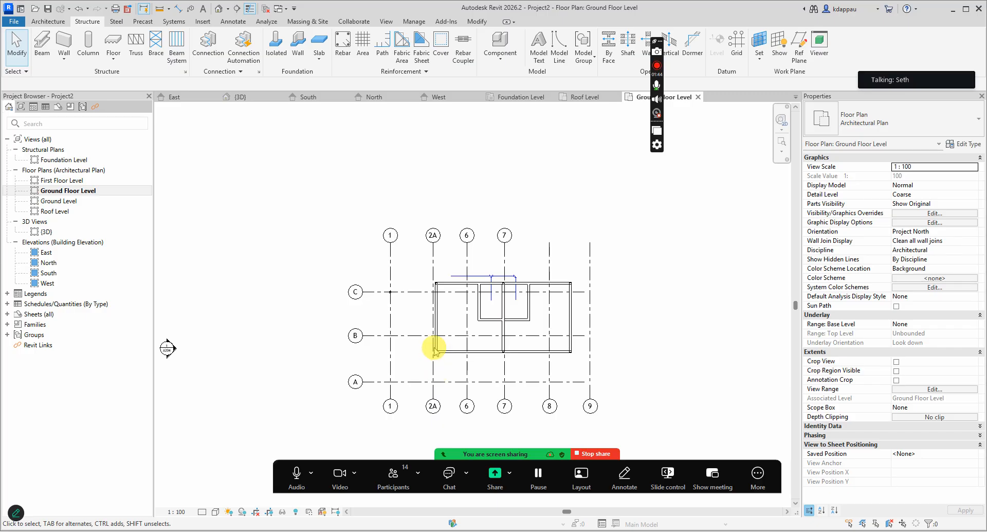
scroll(432, 304, "down", 2)
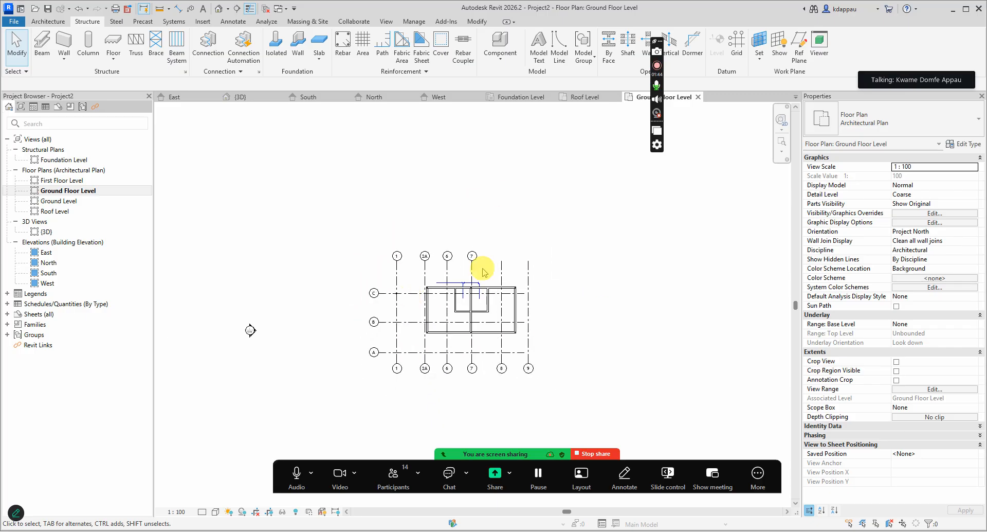
scroll(418, 350, "up", 2)
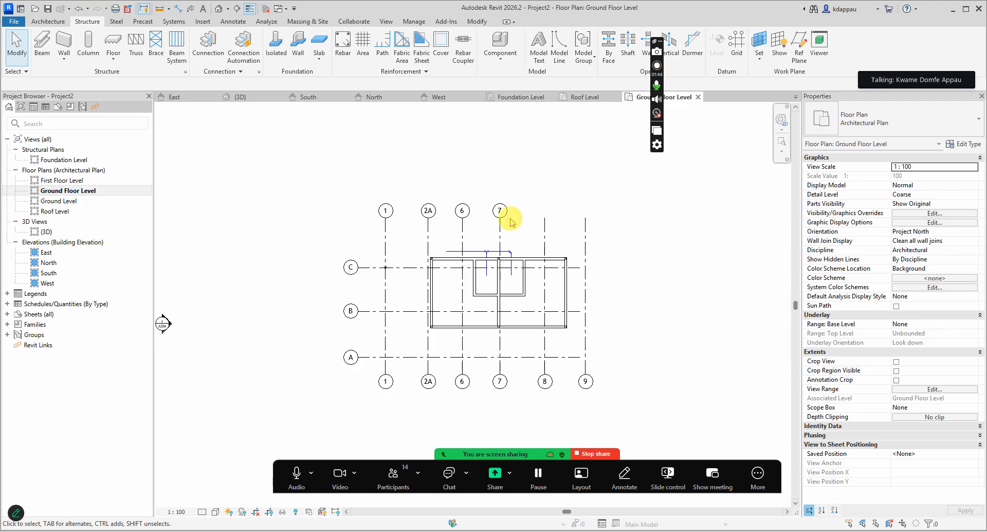
scroll(365, 336, "down", 2)
scroll(385, 319, "up", 2)
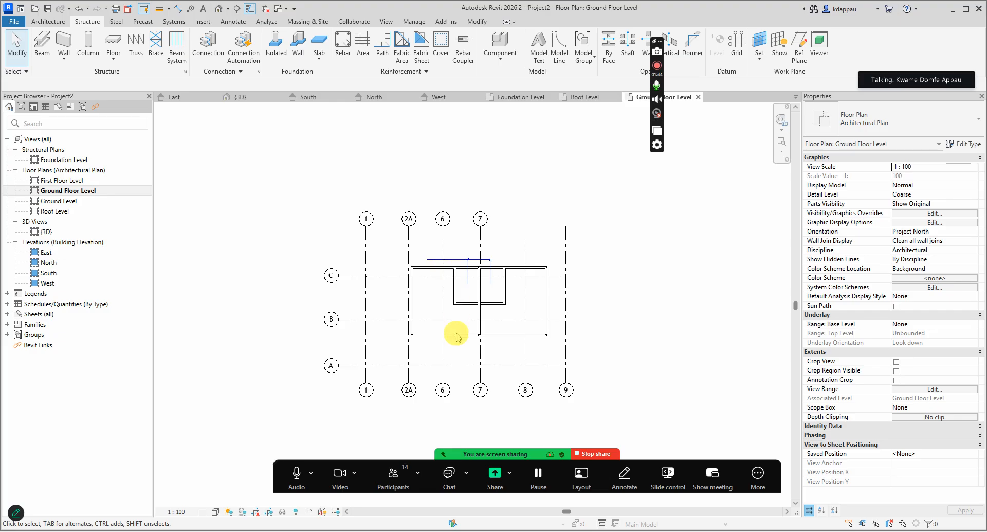
scroll(453, 329, "down", 2)
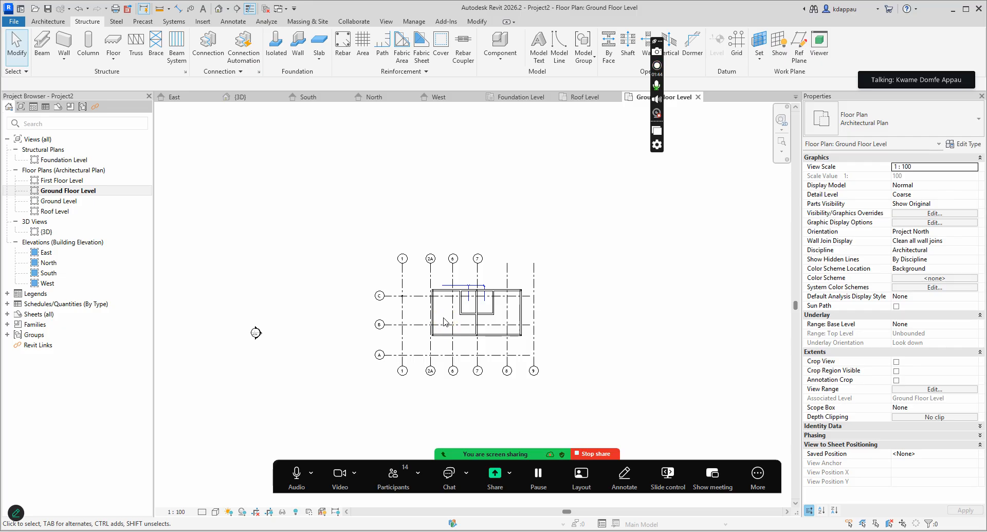
scroll(443, 321, "up", 2)
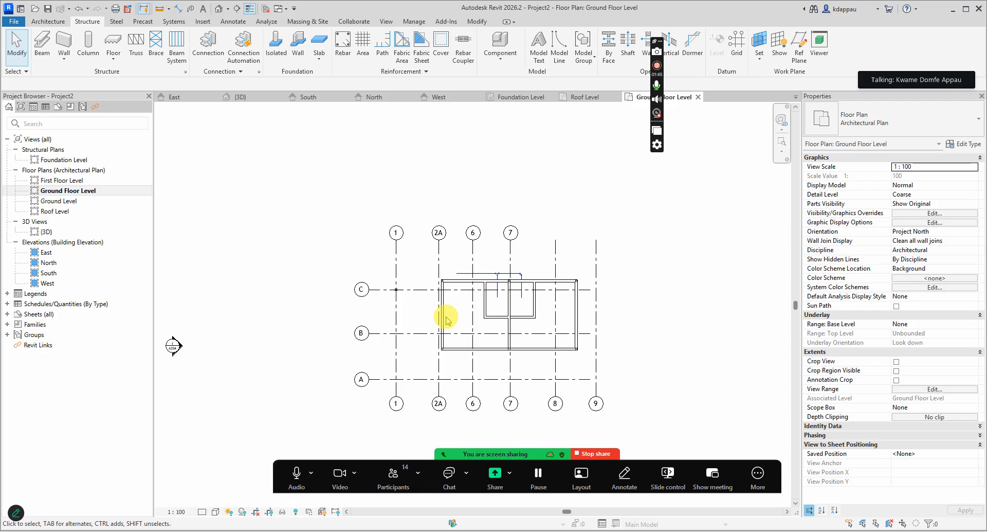
scroll(436, 319, "down", 1)
scroll(442, 316, "up", 2)
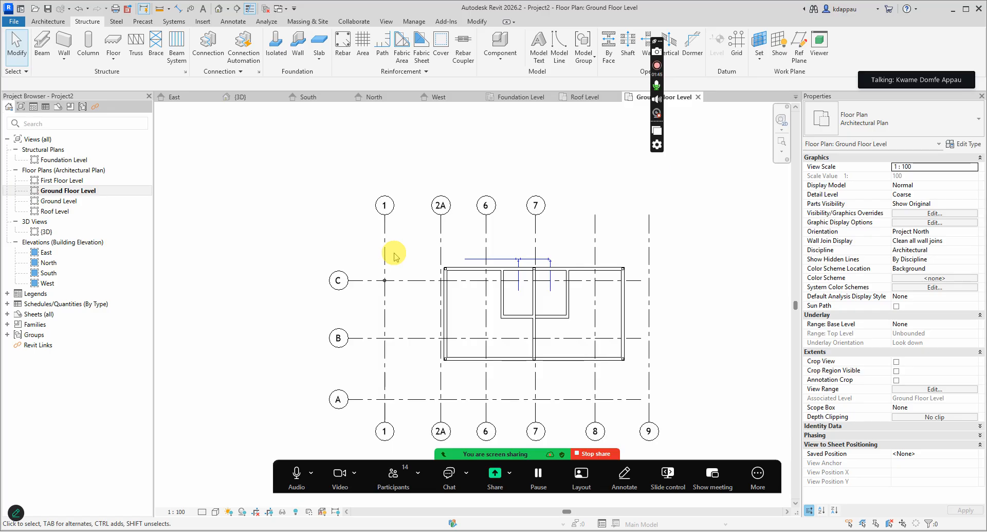
scroll(442, 325, "down", 2)
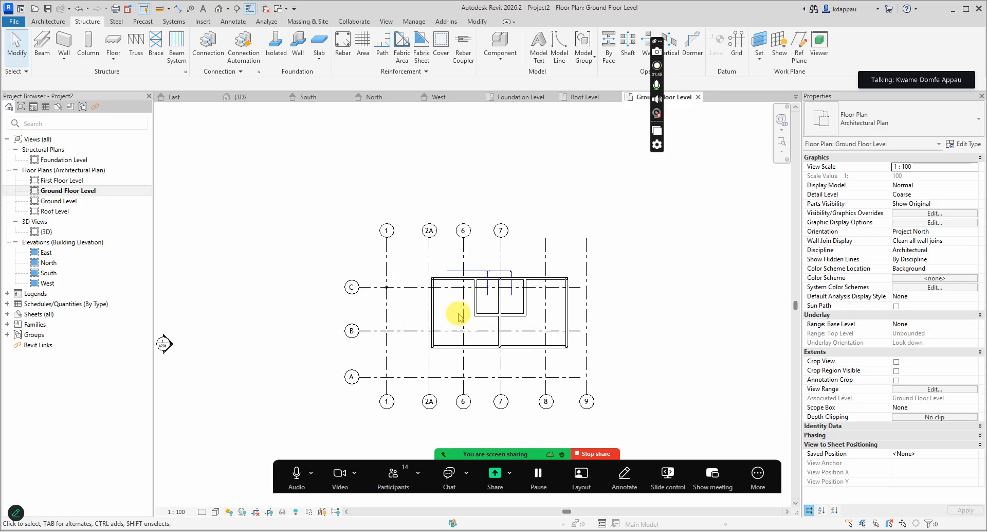
scroll(431, 298, "up", 2)
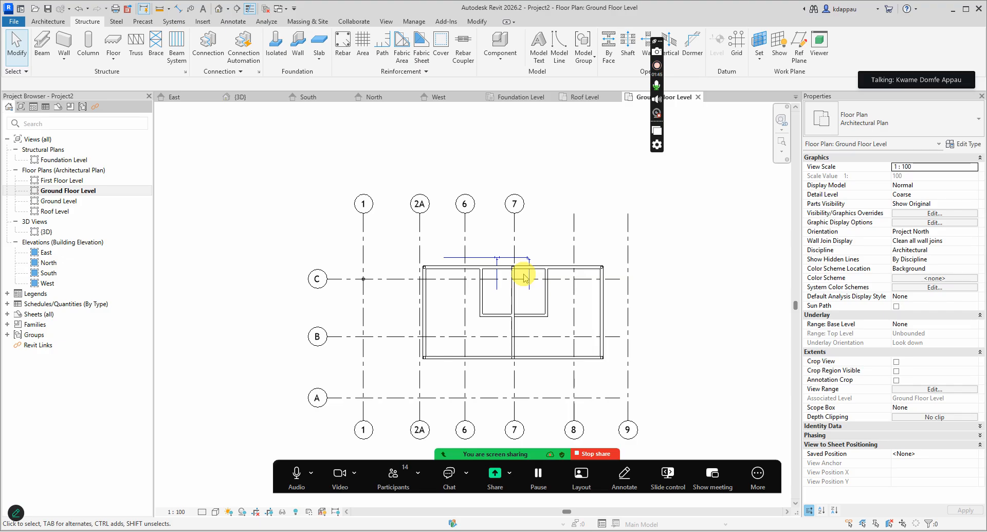
scroll(463, 280, "down", 3)
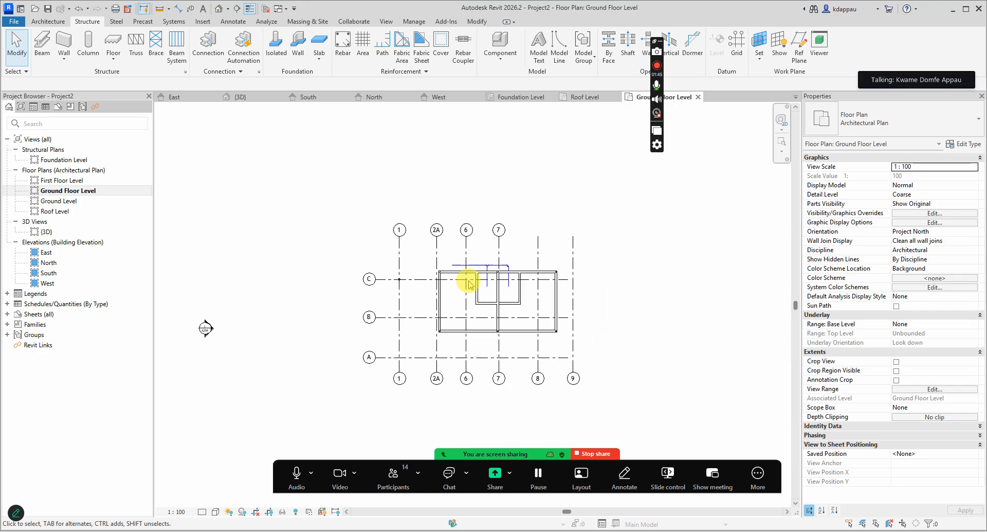
scroll(440, 278, "up", 2)
scroll(438, 280, "up", 2)
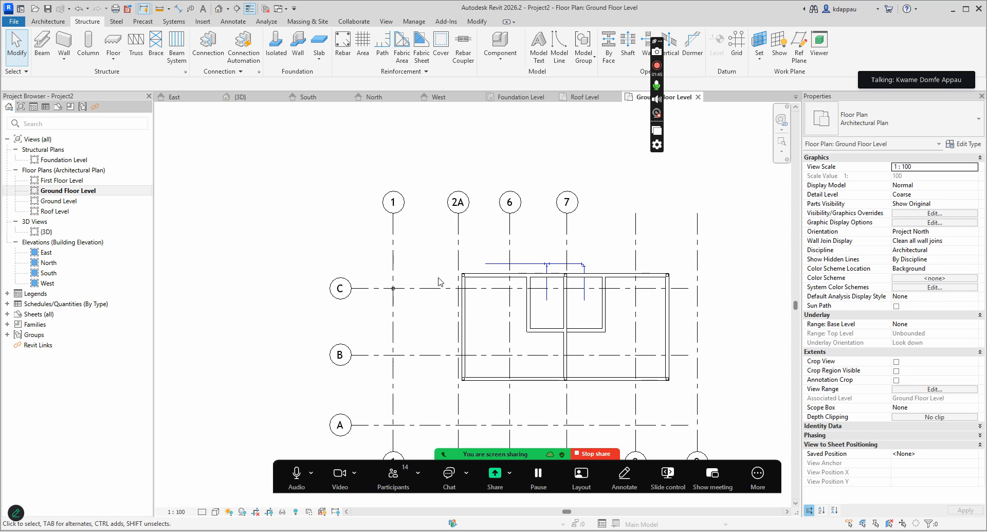
scroll(441, 282, "down", 2)
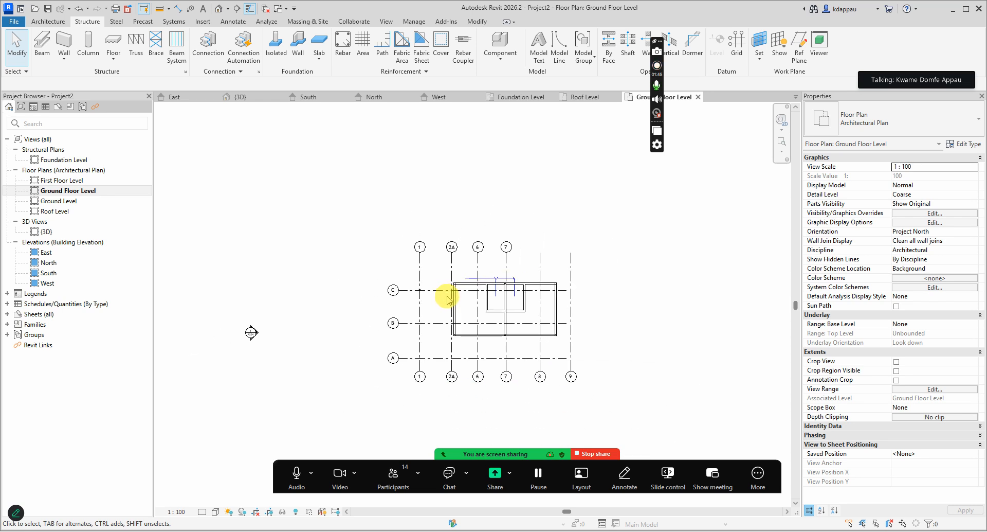
scroll(461, 329, "down", 2)
scroll(454, 309, "up", 4)
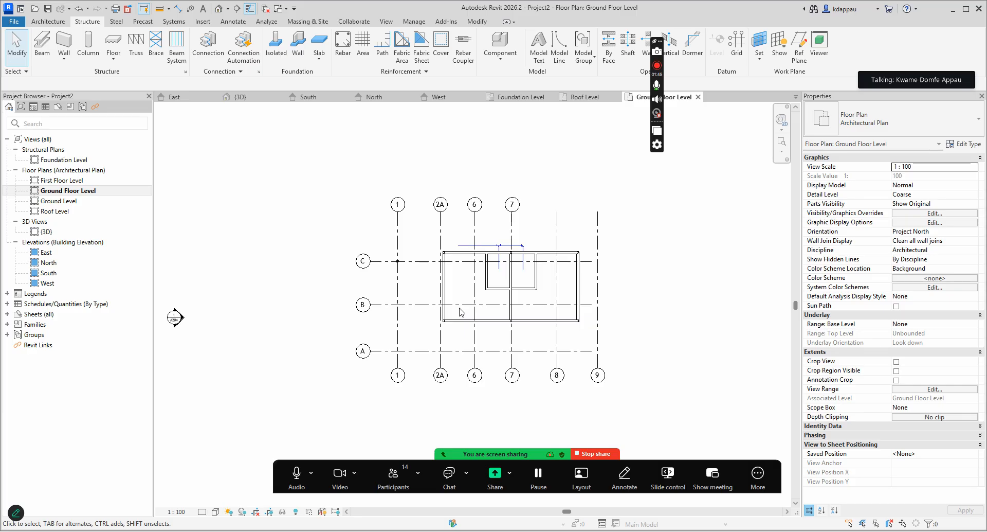
scroll(447, 295, "up", 3)
scroll(437, 290, "down", 1)
scroll(480, 316, "up", 2)
scroll(509, 296, "down", 3)
scroll(481, 288, "up", 2)
scroll(437, 294, "down", 2)
scroll(447, 287, "up", 3)
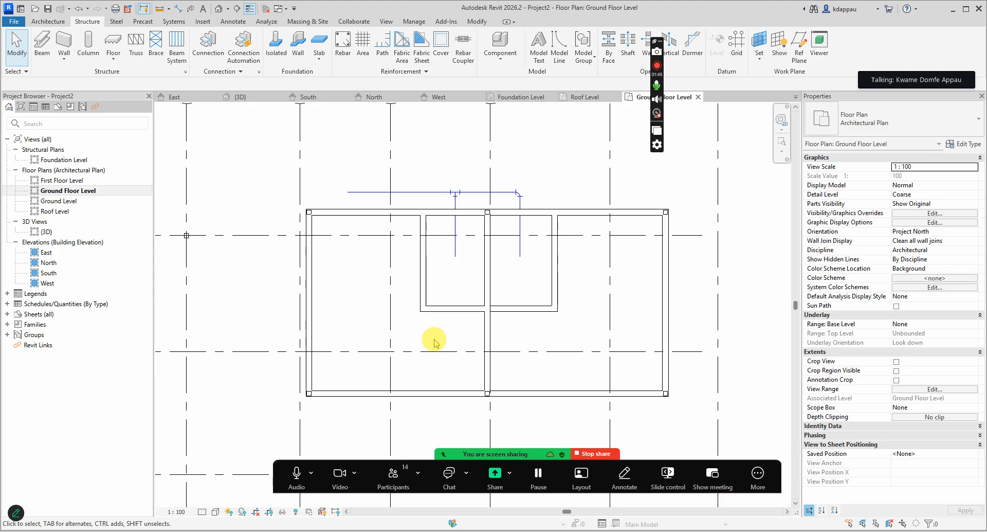
scroll(481, 344, "down", 2)
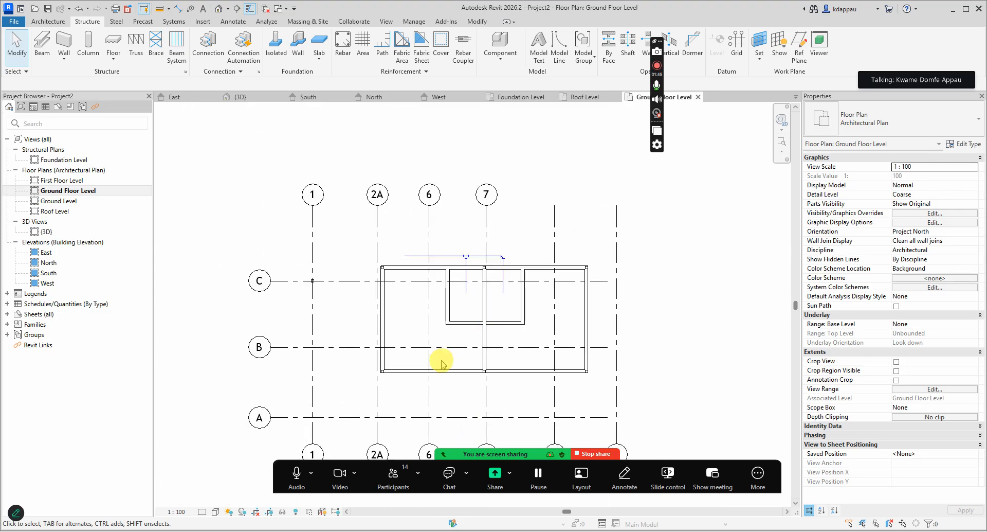
scroll(427, 335, "up", 3)
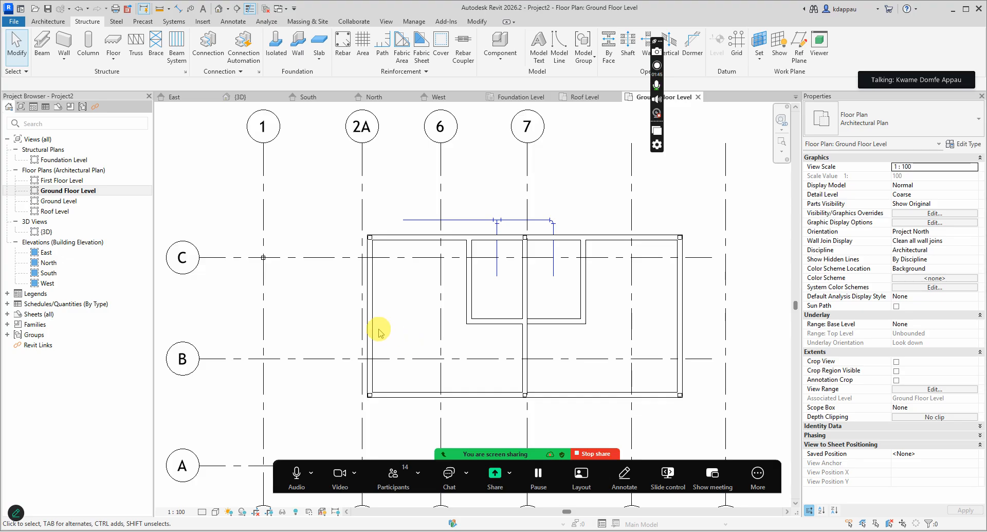
Place a tagged room in the large L-shaped space on the west side of the ground floor plan.
scroll(392, 338, "up", 2)
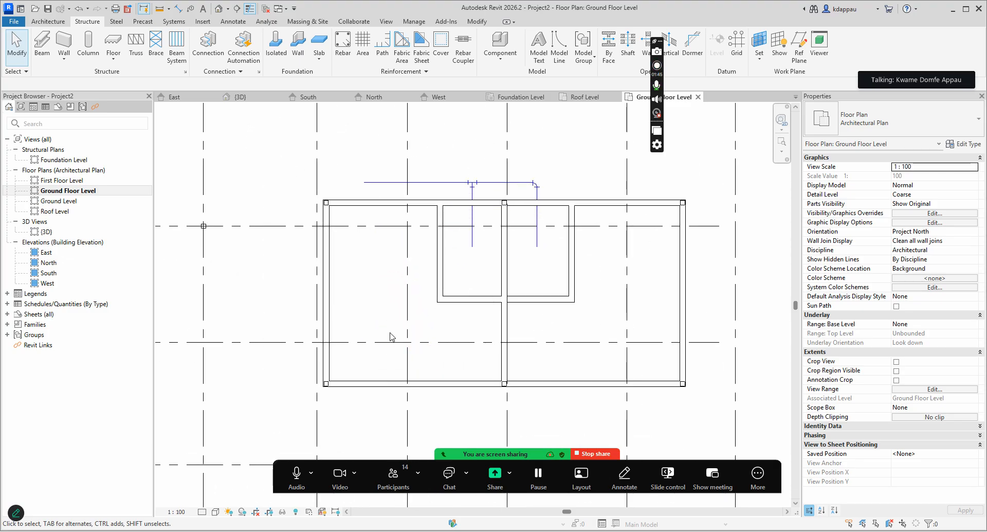
scroll(392, 338, "down", 1)
left_click(48, 22)
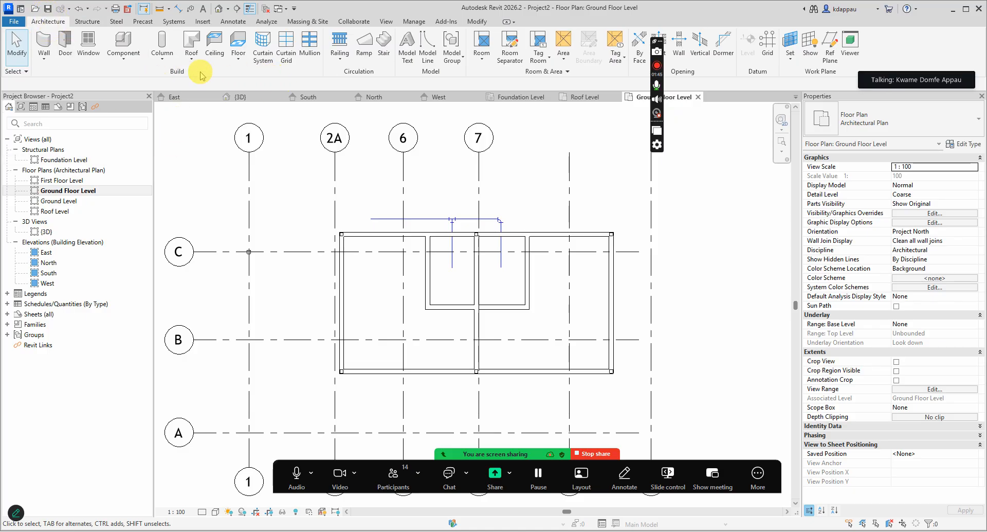
left_click(481, 60)
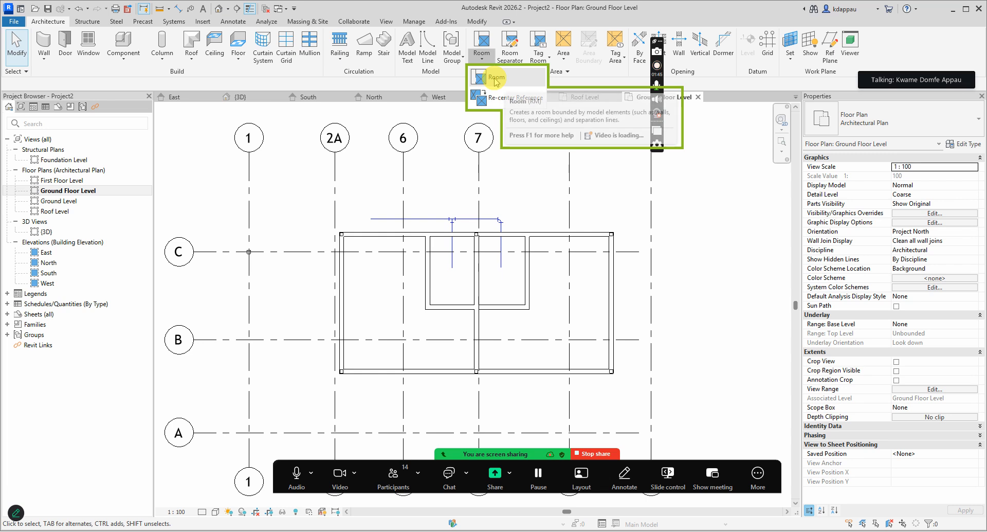
left_click(495, 82)
scroll(380, 329, "up", 2)
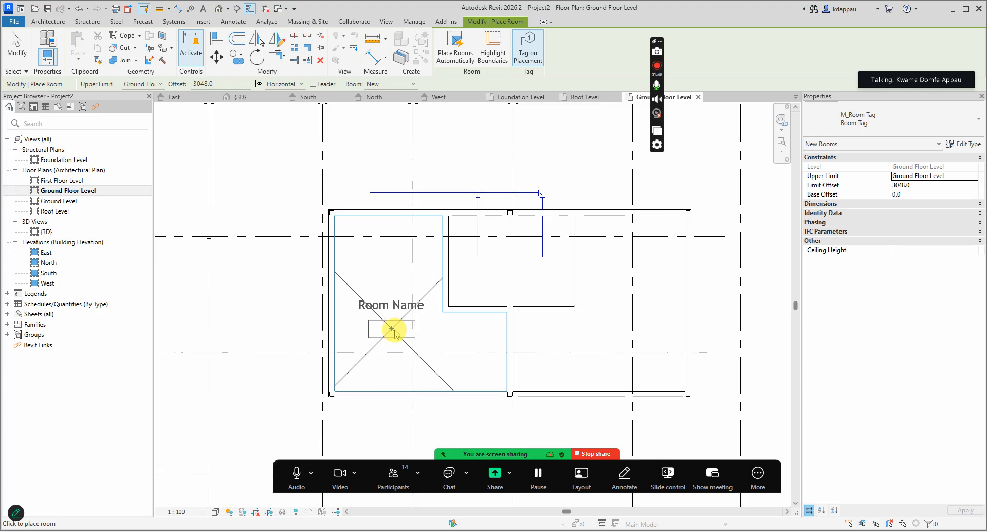
left_click(384, 321)
Place tagged rooms in the two small central spaces and the large east space, and end room placement.
scroll(386, 322, "down", 2)
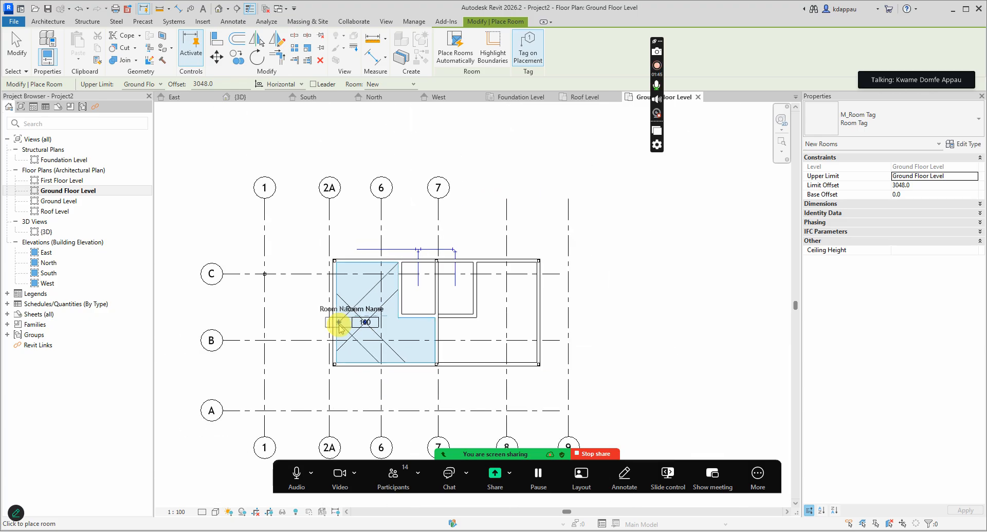
scroll(432, 311, "up", 2)
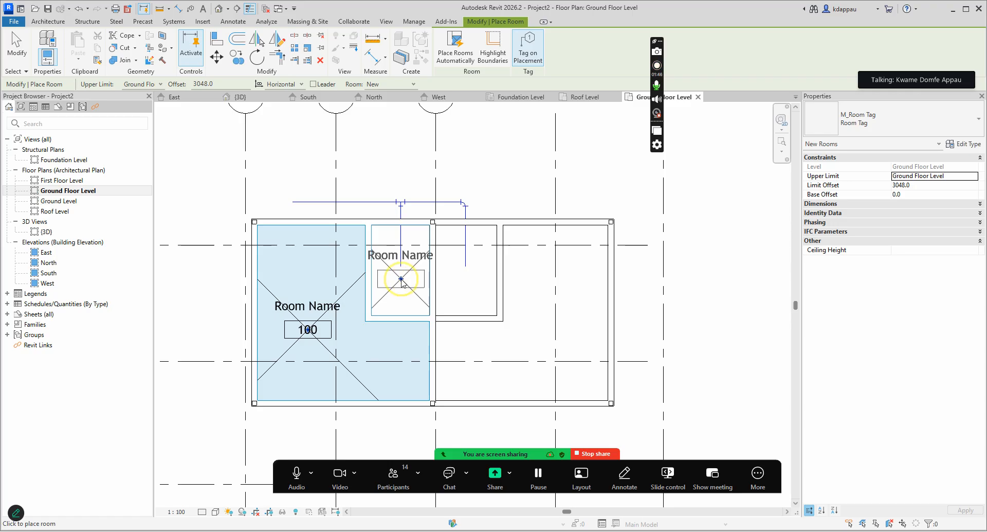
left_click(402, 279)
left_click(467, 279)
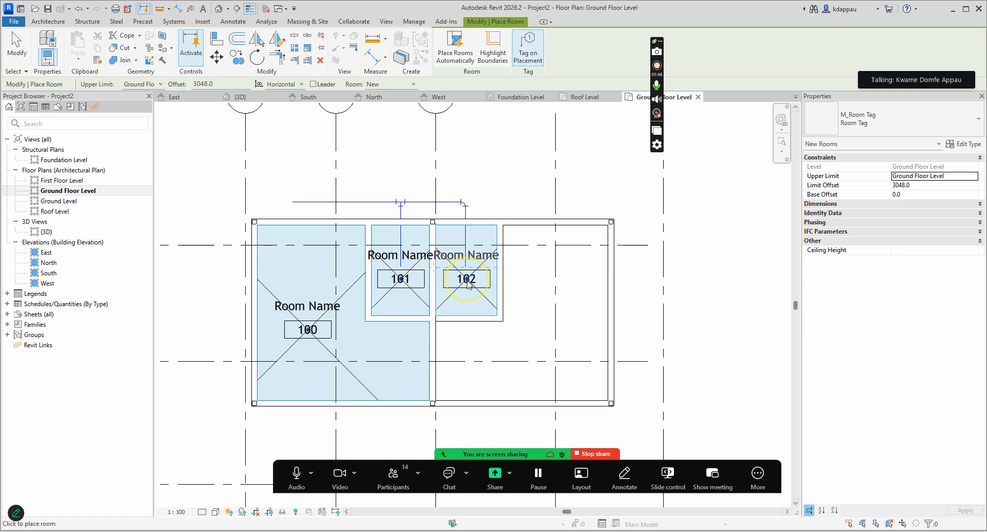
left_click(559, 335)
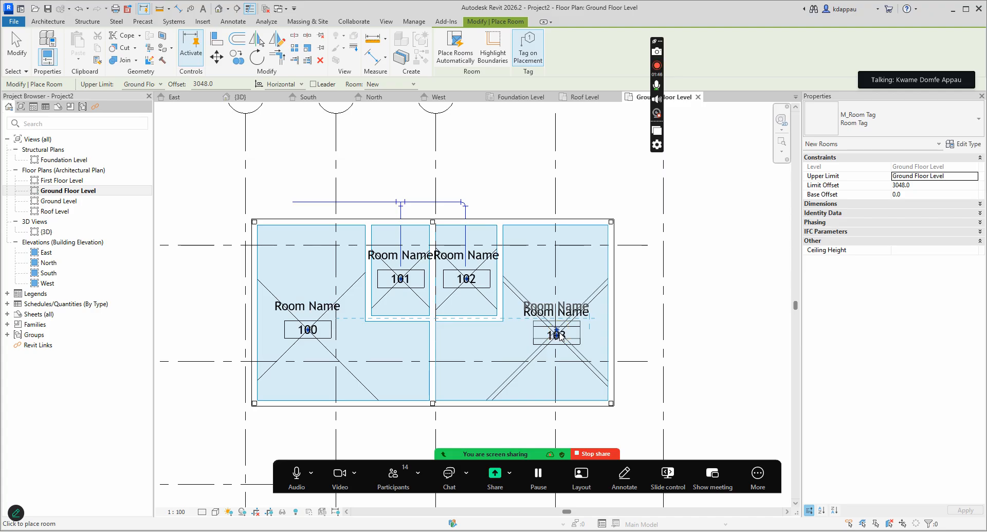
key("Escape")
key("Escape")
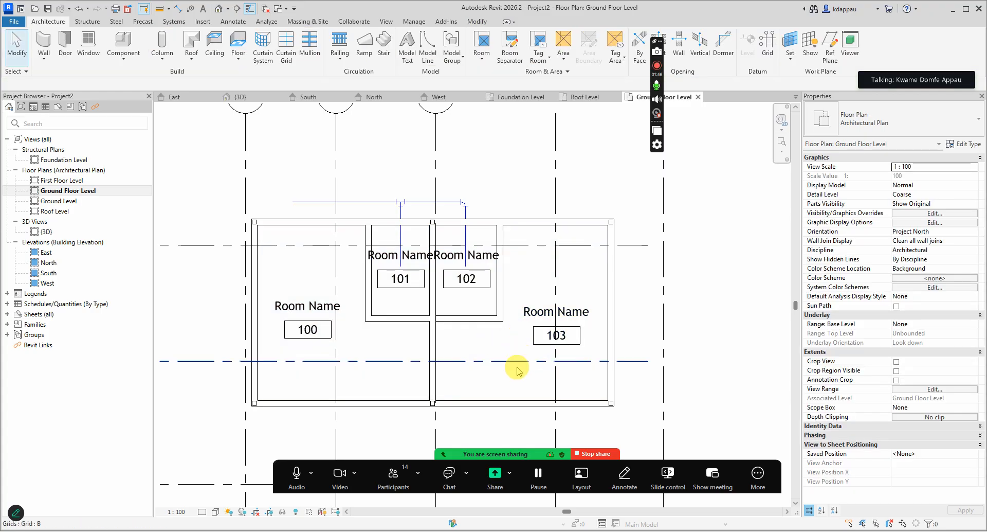
Set the upper limit of room 103 to First Floor Level with a limit offset of 0.
left_click(520, 375)
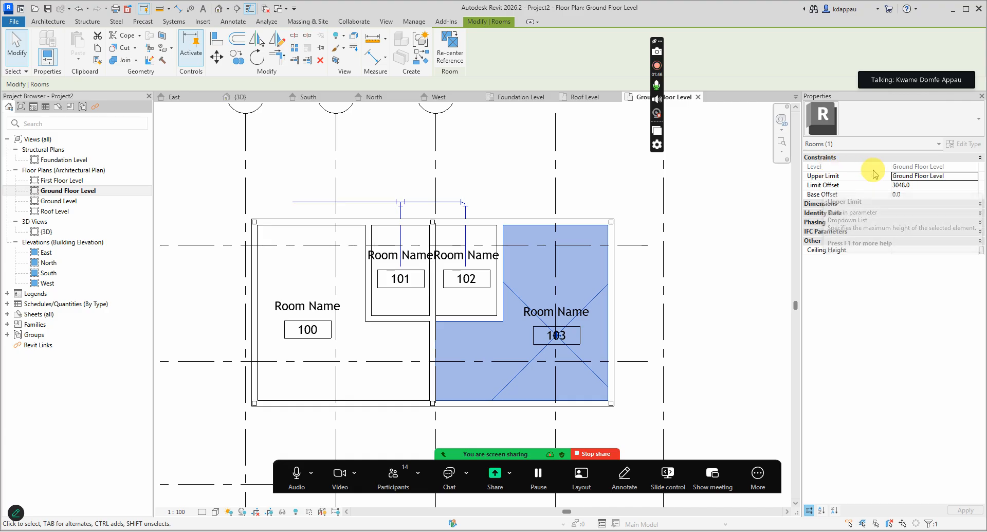
left_click(921, 178)
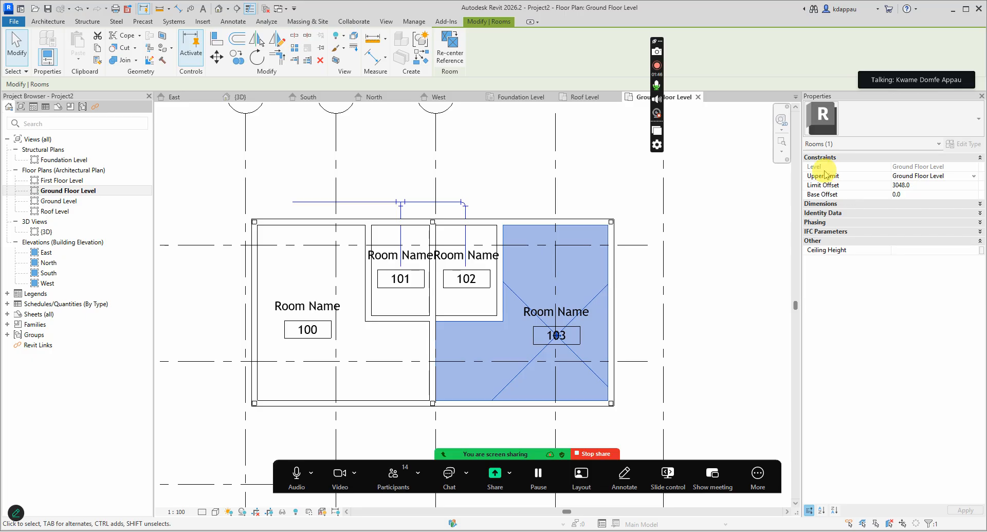
left_click(973, 179)
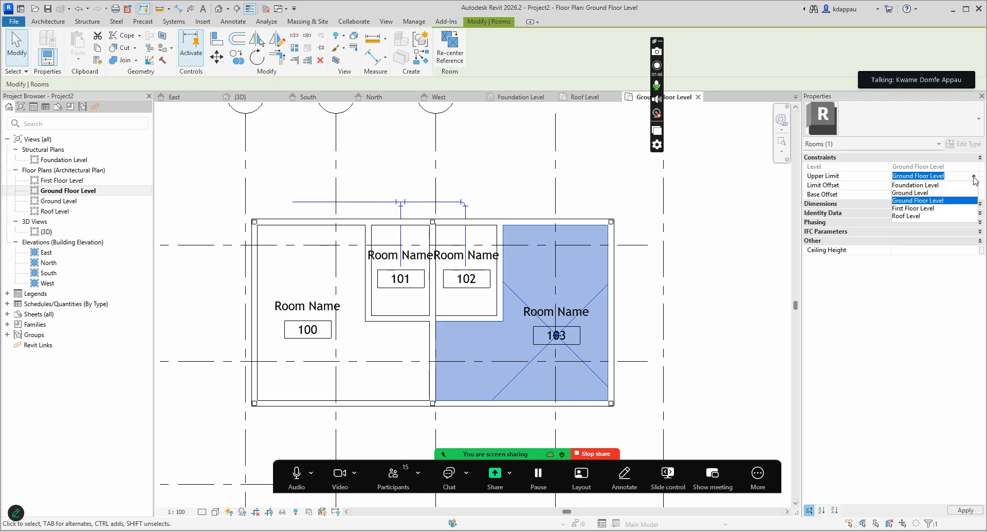
left_click(921, 209)
left_click(900, 185)
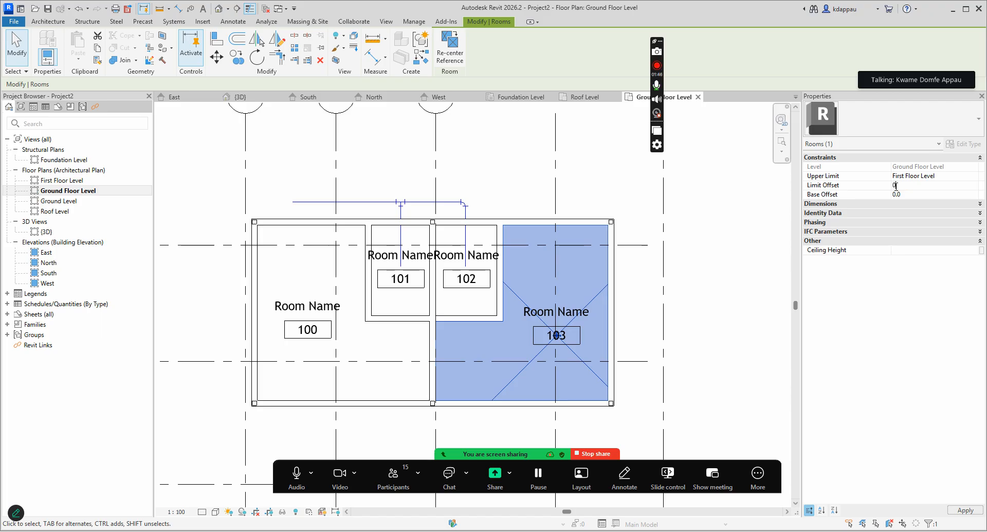
left_click(477, 162)
Compare the height constraints of rooms 103 and 100, and clear the selection.
scroll(516, 346, "down", 4)
scroll(523, 355, "up", 3)
left_click(504, 366)
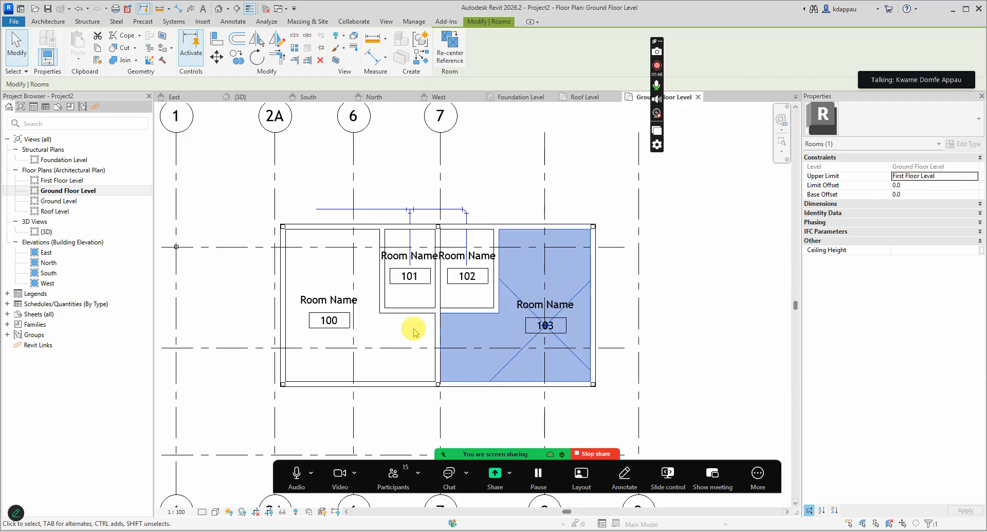
left_click(311, 353)
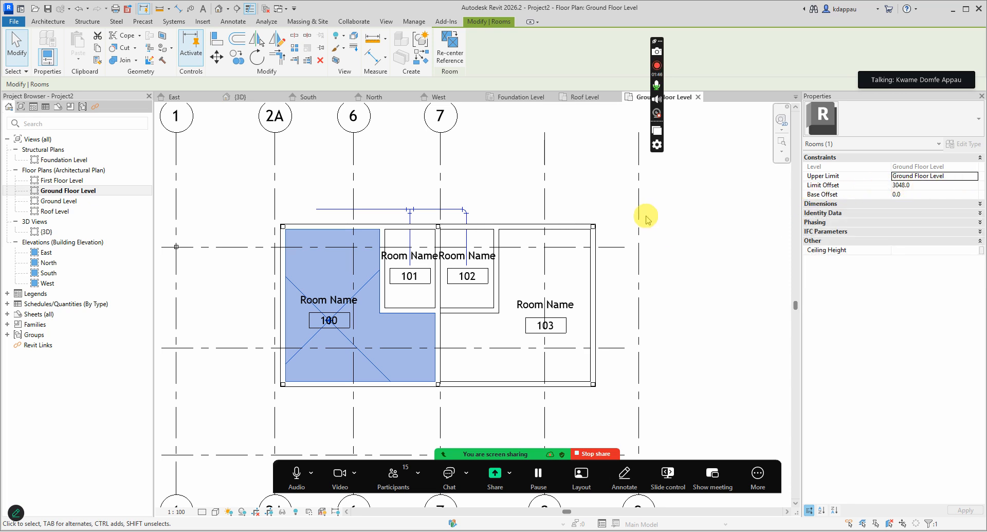
left_click(584, 183)
Draw a building section west to east across the whole building just above grid B, through rooms 100 and 103.
scroll(422, 285, "down", 1)
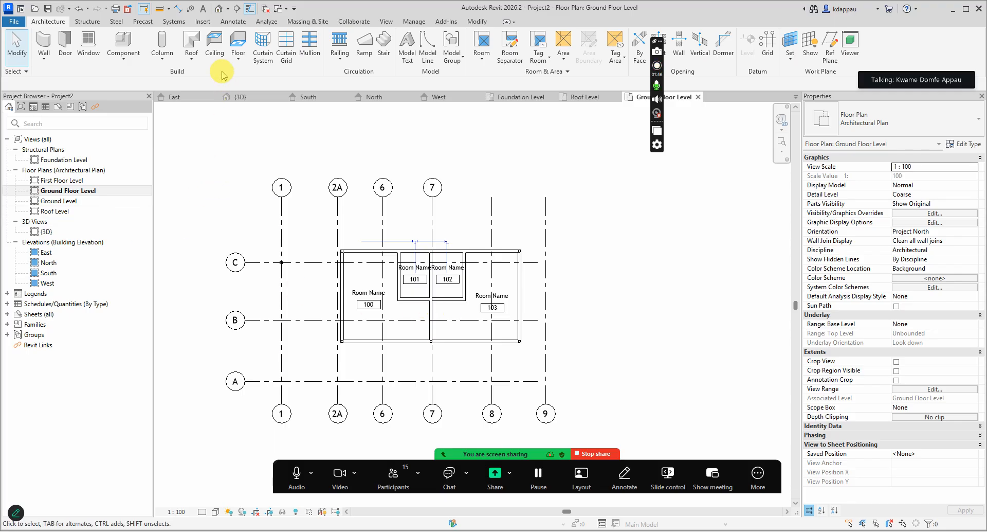
left_click(237, 8)
scroll(353, 341, "up", 3)
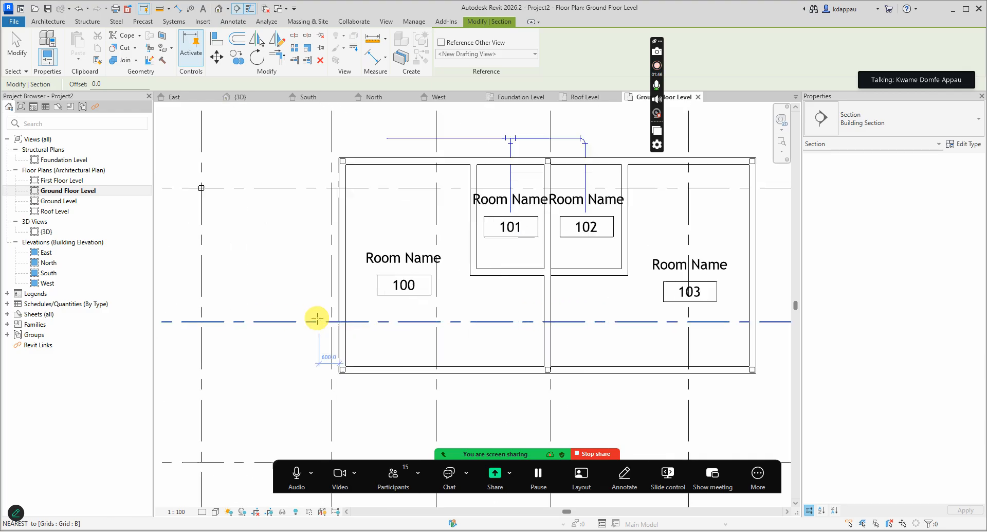
left_click(295, 296)
scroll(576, 282, "down", 1)
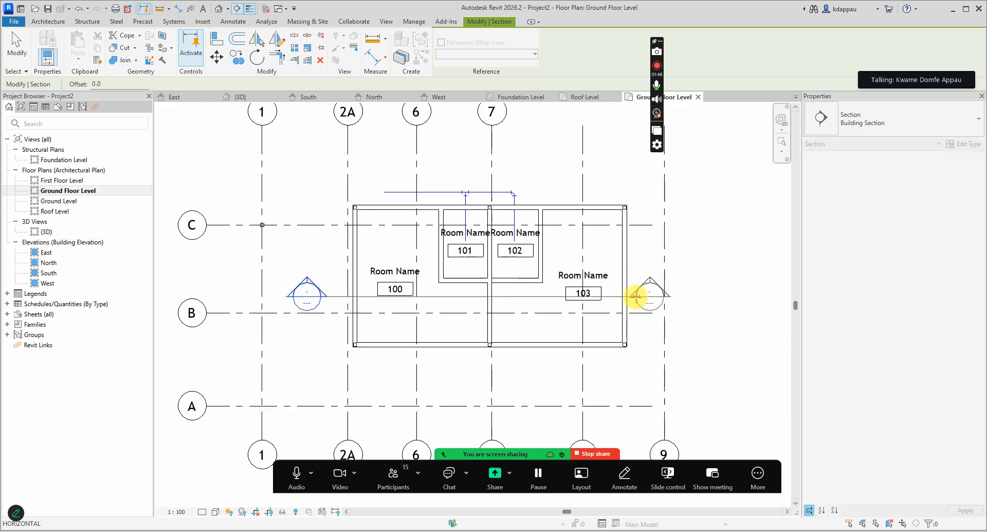
left_click(639, 296)
key("Escape")
key("Escape")
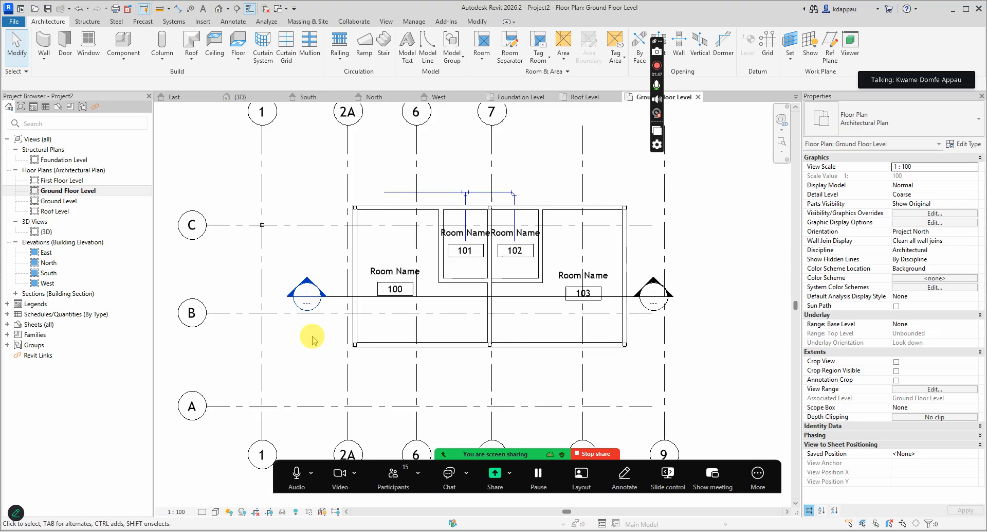
Open the new section's view and select room 100 in it.
scroll(304, 290, "up", 1)
double_click(304, 290)
scroll(397, 322, "down", 1)
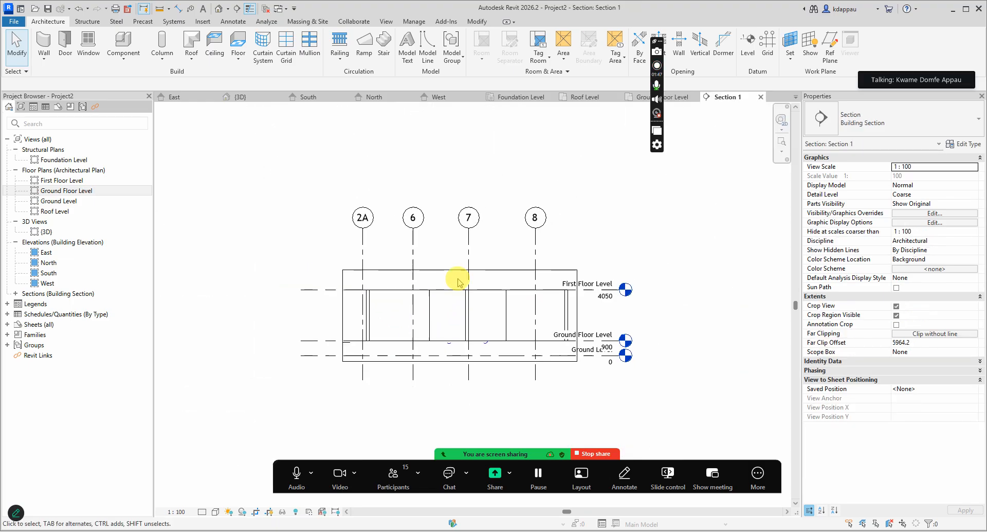
scroll(429, 317, "up", 1)
left_click(379, 340)
Examine the top of room 100 against the First Floor Level, and check its upper limit and limit offset.
scroll(403, 324, "down", 1)
scroll(366, 300, "up", 1)
scroll(367, 300, "up", 1)
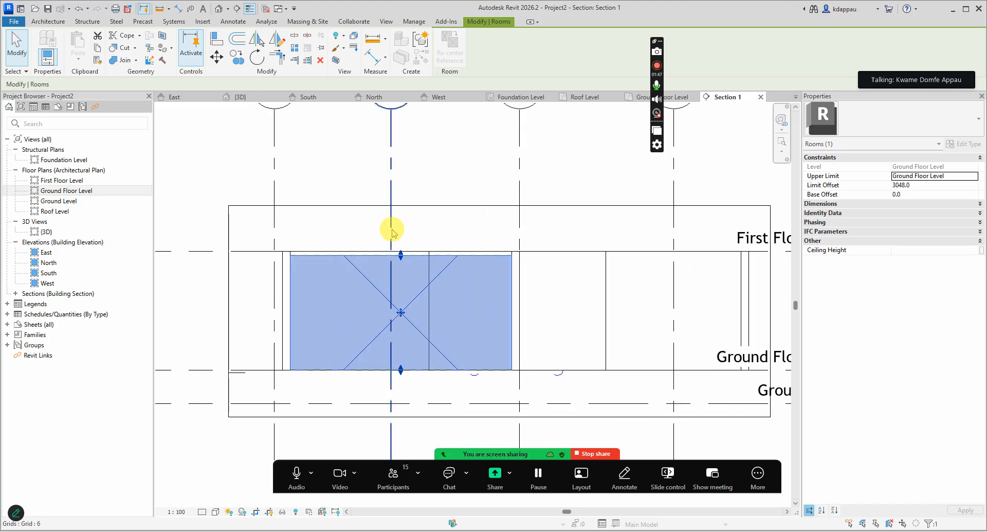
scroll(391, 231, "down", 1)
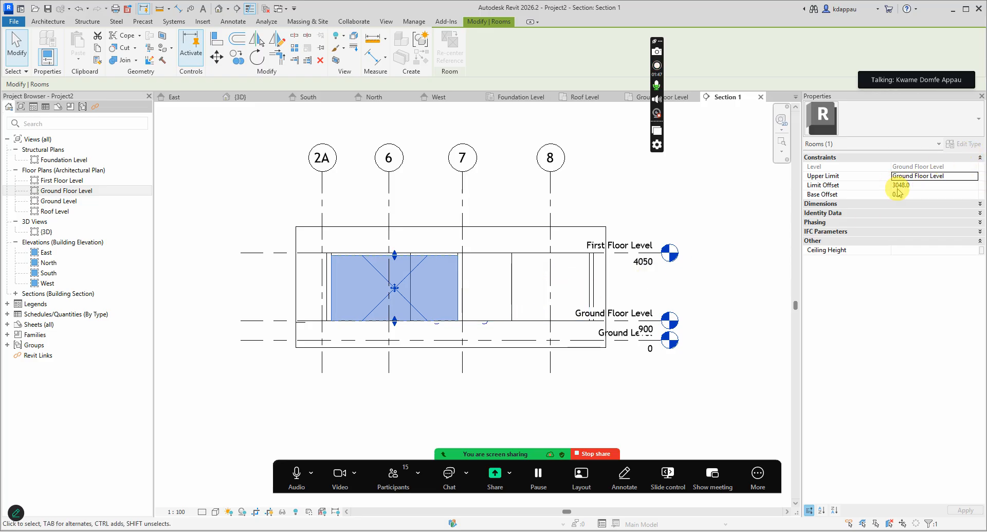
scroll(379, 271, "up", 5)
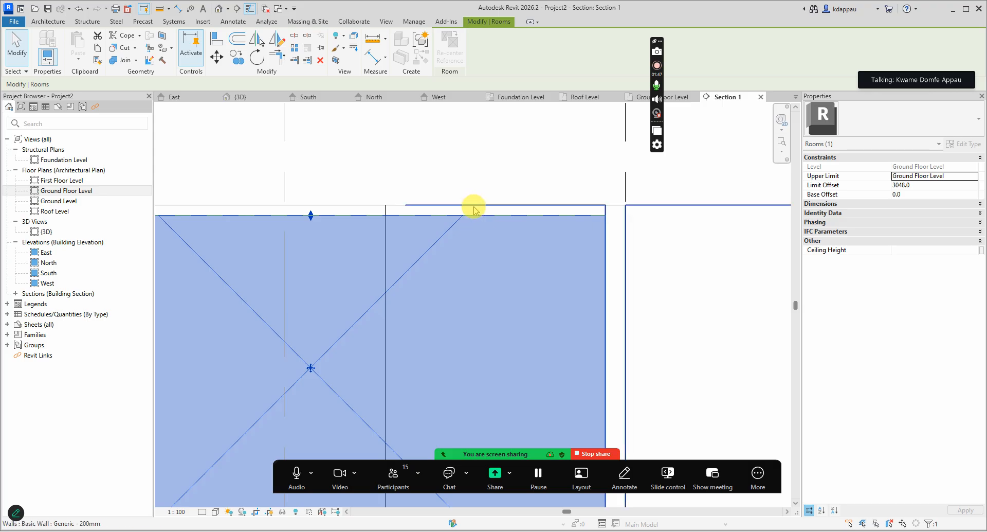
scroll(474, 209, "up", 2)
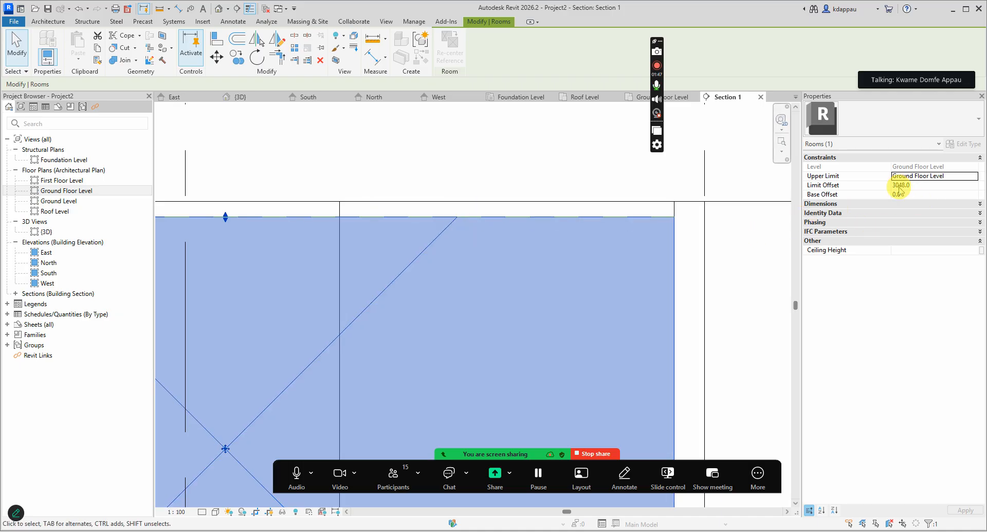
scroll(517, 266, "down", 5)
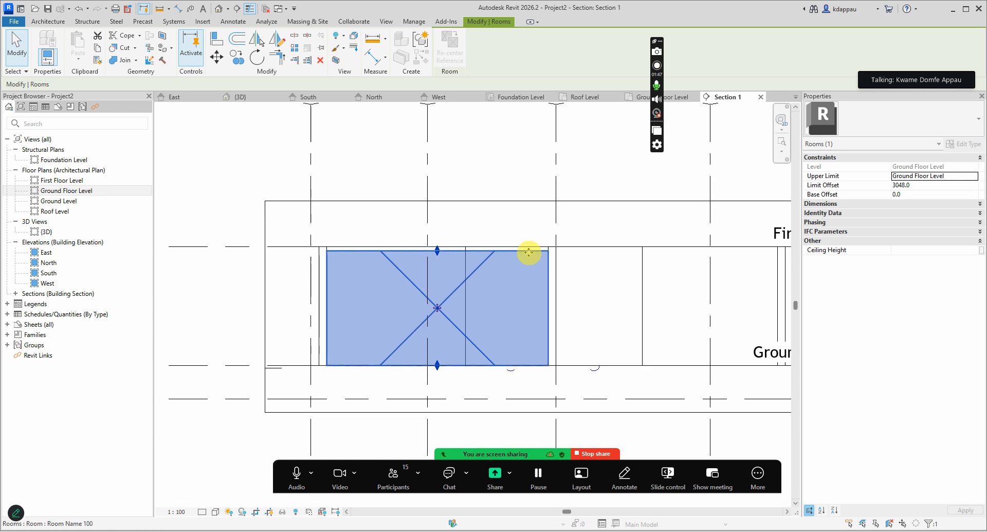
scroll(700, 274, "up", 3)
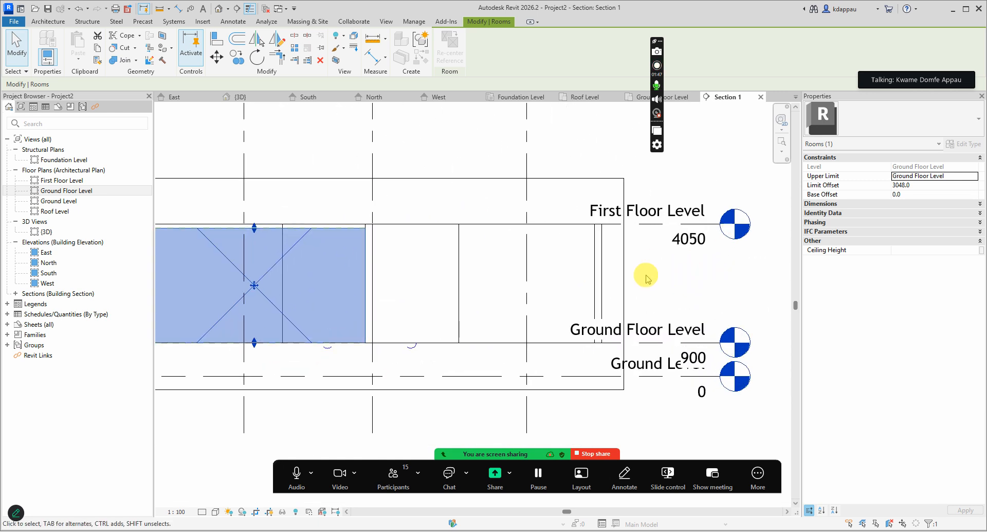
scroll(566, 255, "down", 2)
scroll(342, 198, "up", 3)
scroll(371, 326, "up", 2)
scroll(368, 272, "down", 1)
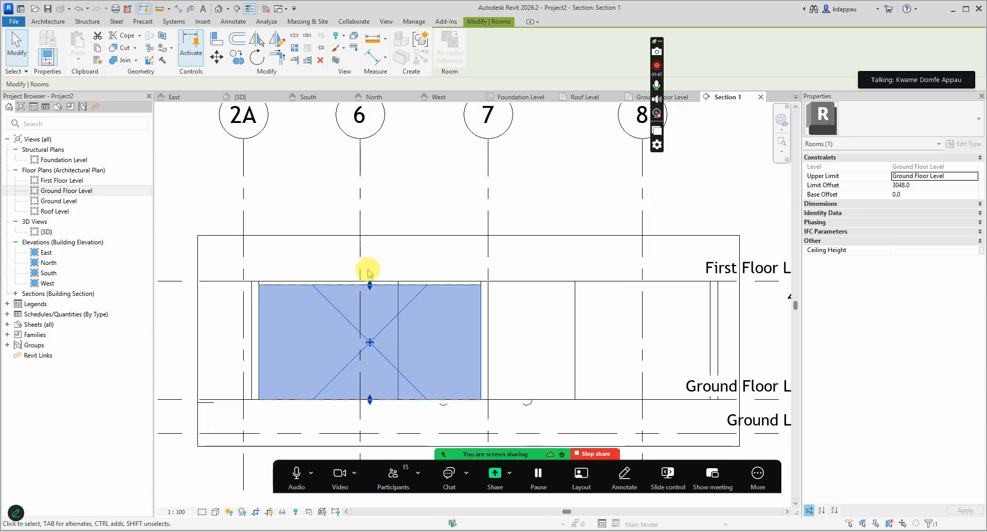
scroll(368, 273, "down", 1)
Select room 103 in the section and check its top edge against the First Floor Level.
left_click(440, 293)
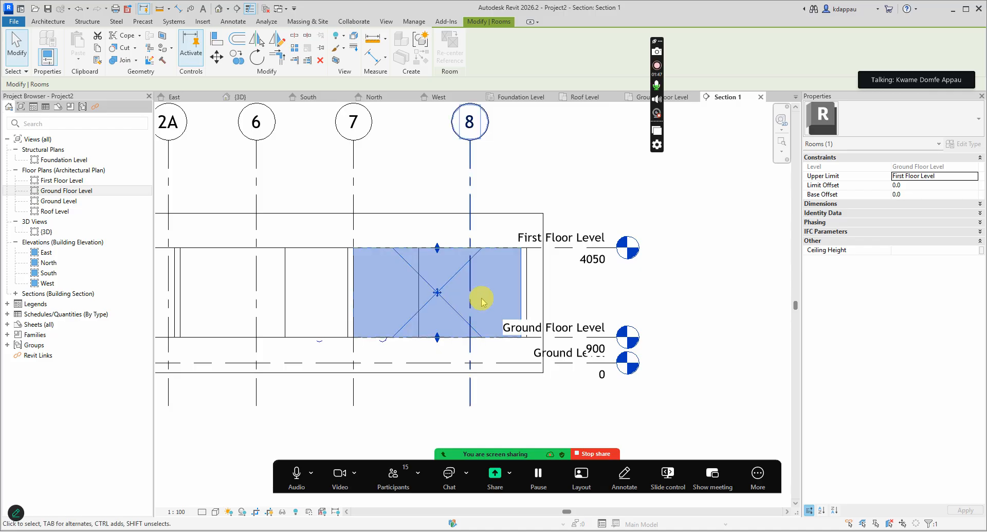
scroll(467, 309, "up", 2)
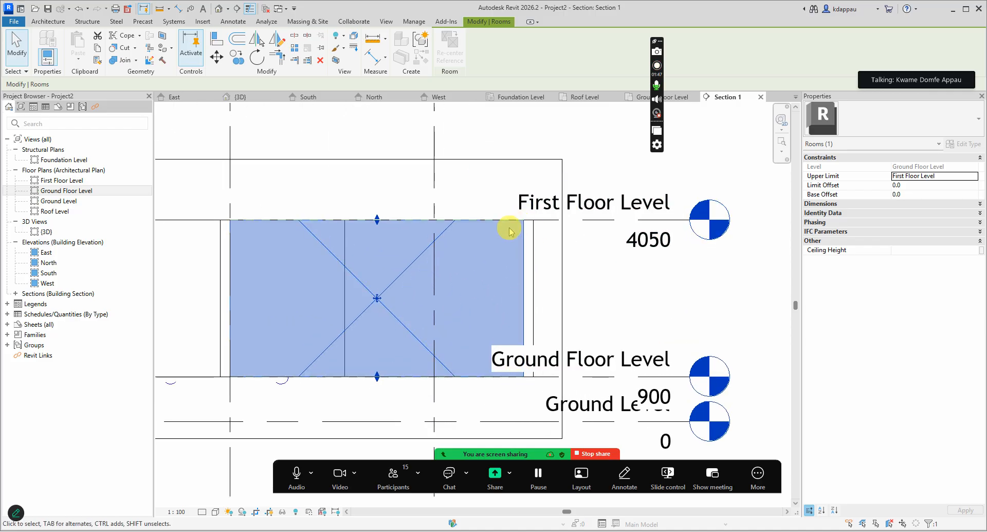
scroll(514, 227, "down", 2)
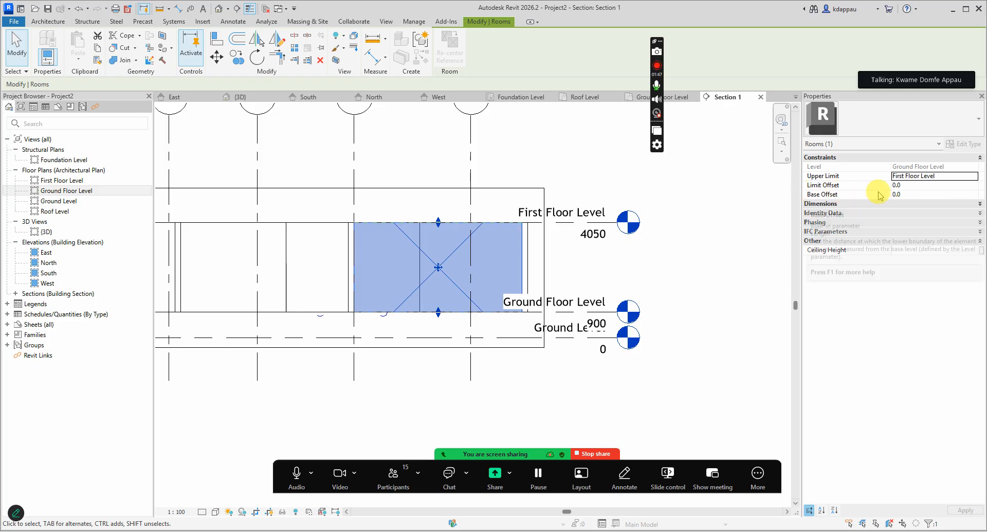
Try limit offsets of -600 and 600 on room 103.
left_click(910, 185)
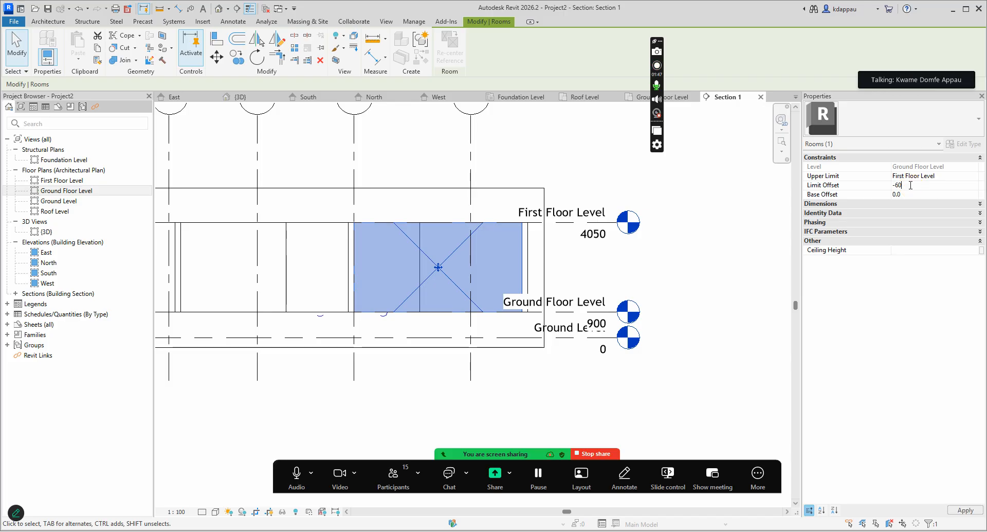
type("-600")
scroll(480, 242, "up", 2)
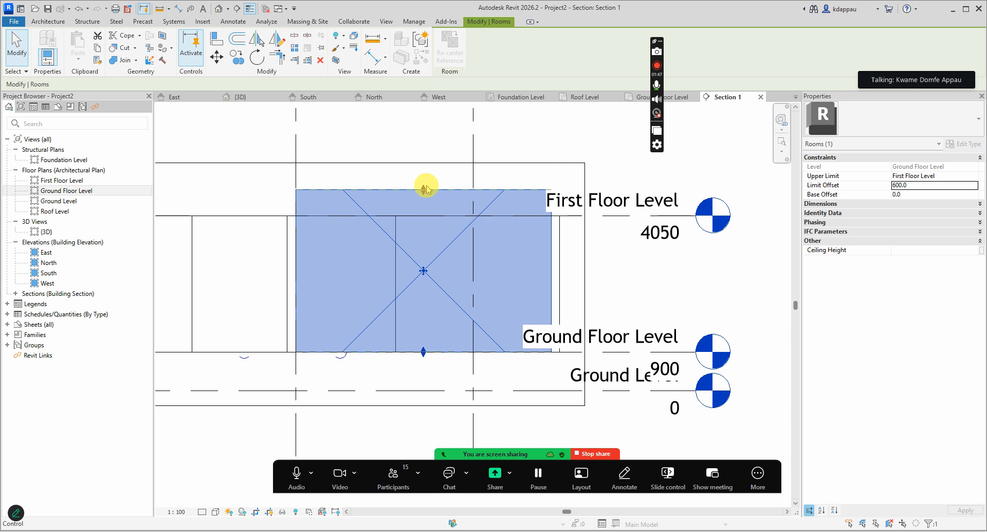
Lower the top of room 103 to about the First Floor Level and set its limit offset to 0.
left_click(417, 227)
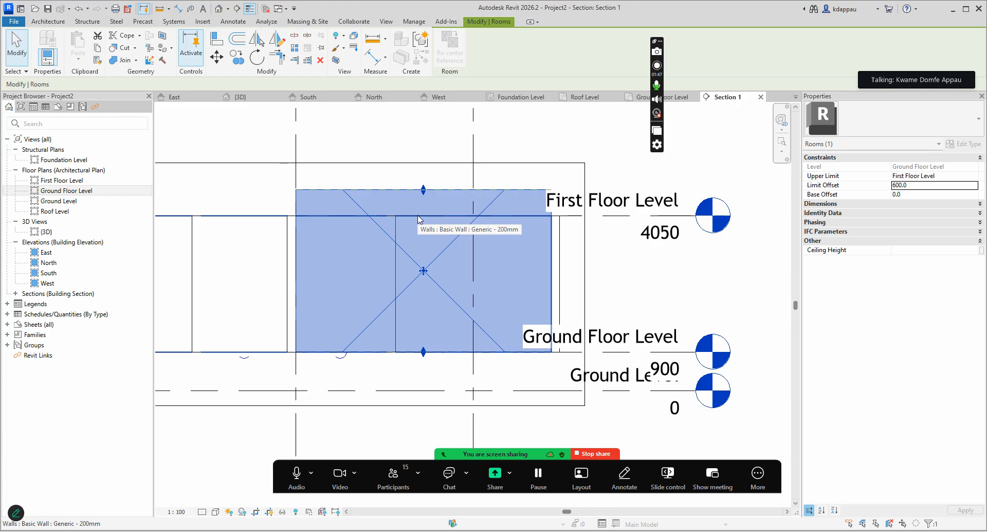
left_click(929, 247)
left_click(900, 185)
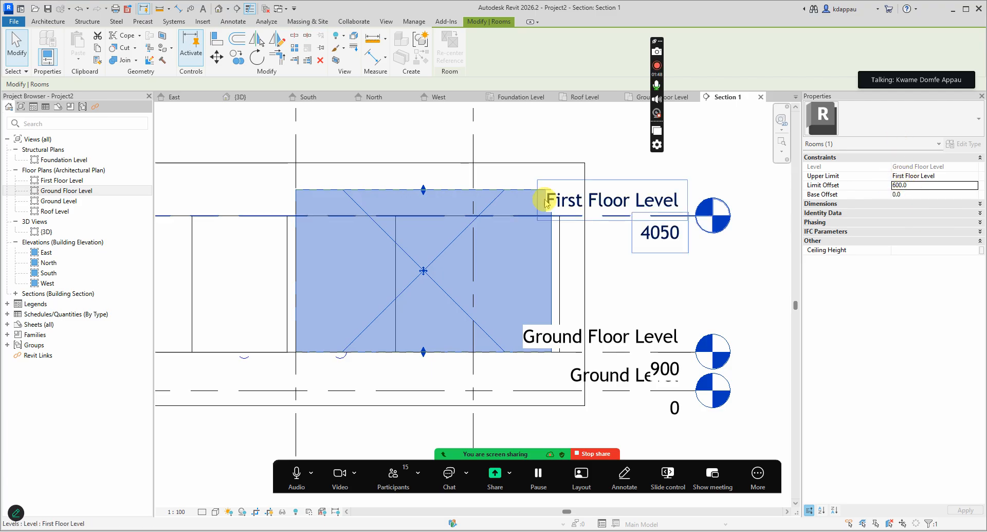
left_click_drag(424, 196, 420, 227)
left_click(899, 185)
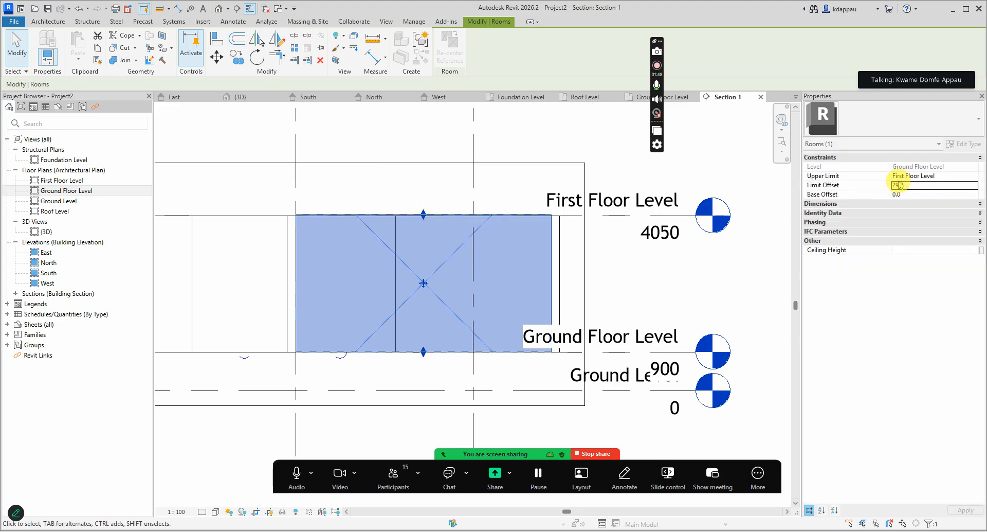
double_click(926, 186)
type("0")
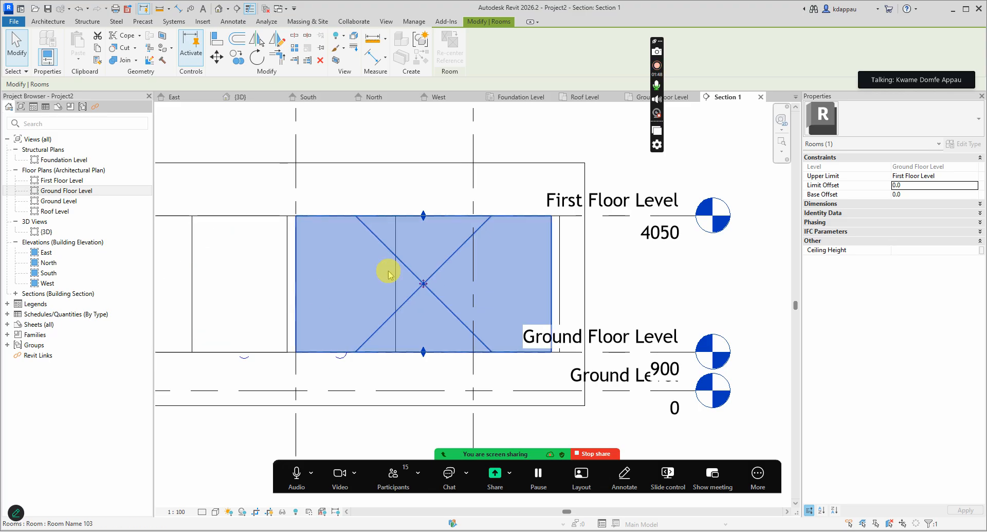
scroll(429, 283, "down", 3)
left_click(324, 206)
Switch from the section to the default 3D view of the model.
scroll(576, 341, "down", 7)
scroll(385, 316, "up", 2)
scroll(633, 325, "up", 4)
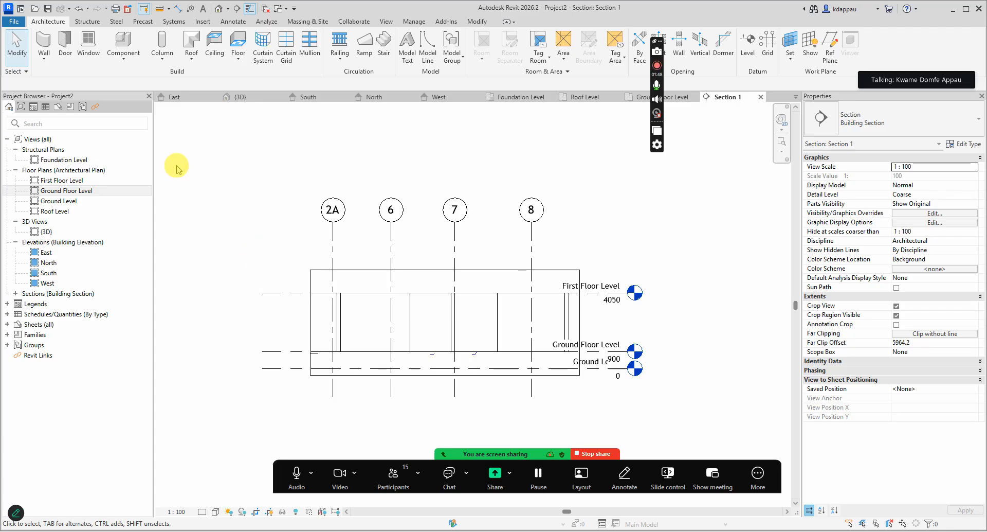
left_click(218, 8)
scroll(444, 311, "down", 2)
scroll(311, 257, "up", 3)
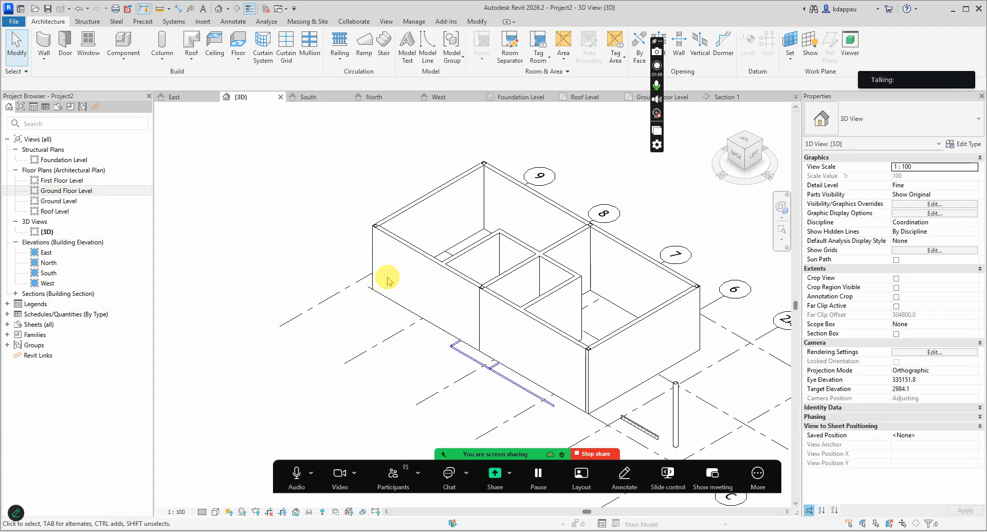
Select the long exterior wall facing the pipes, inspect it in 3D, and clear the selection.
left_click(413, 252)
scroll(374, 334, "down", 3)
scroll(478, 308, "up", 3)
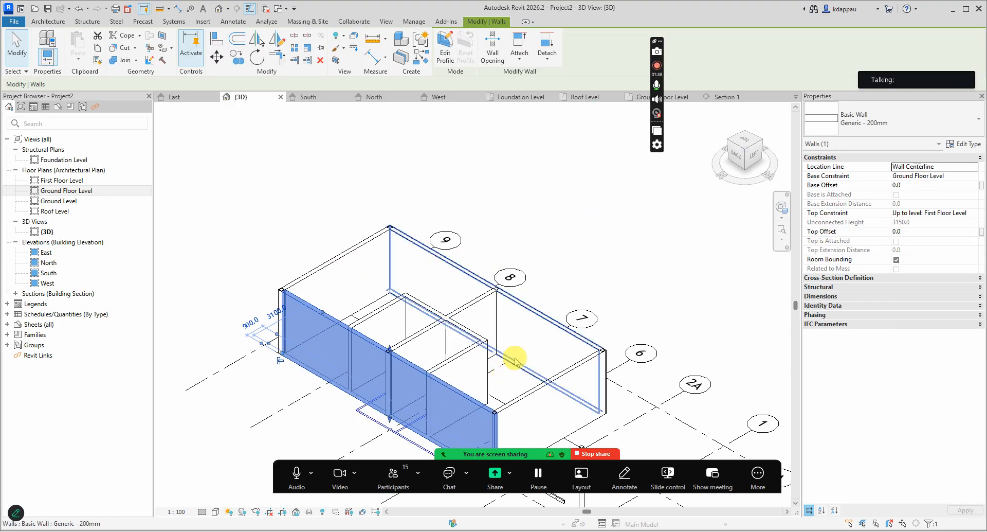
scroll(594, 389, "down", 3)
scroll(598, 400, "up", 2)
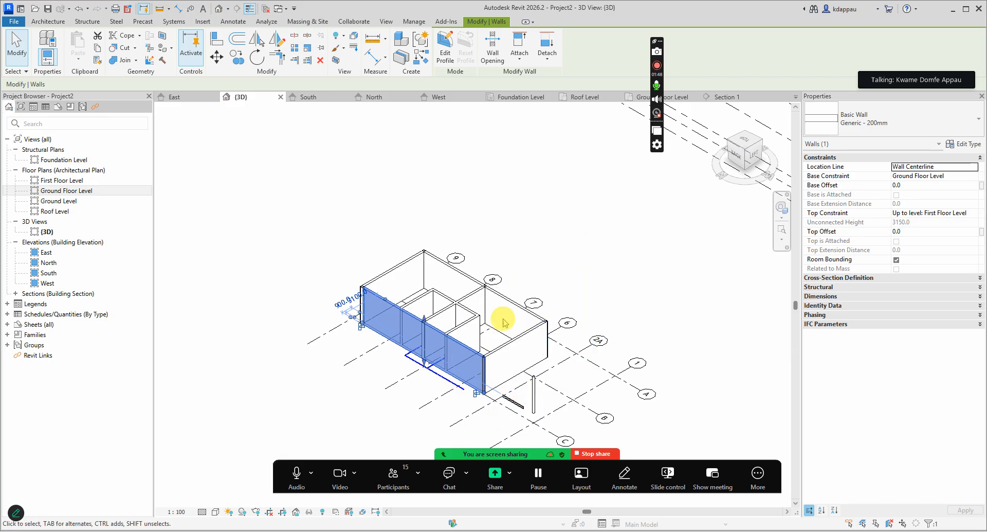
scroll(462, 360, "down", 3)
scroll(415, 387, "up", 1)
scroll(401, 319, "down", 1)
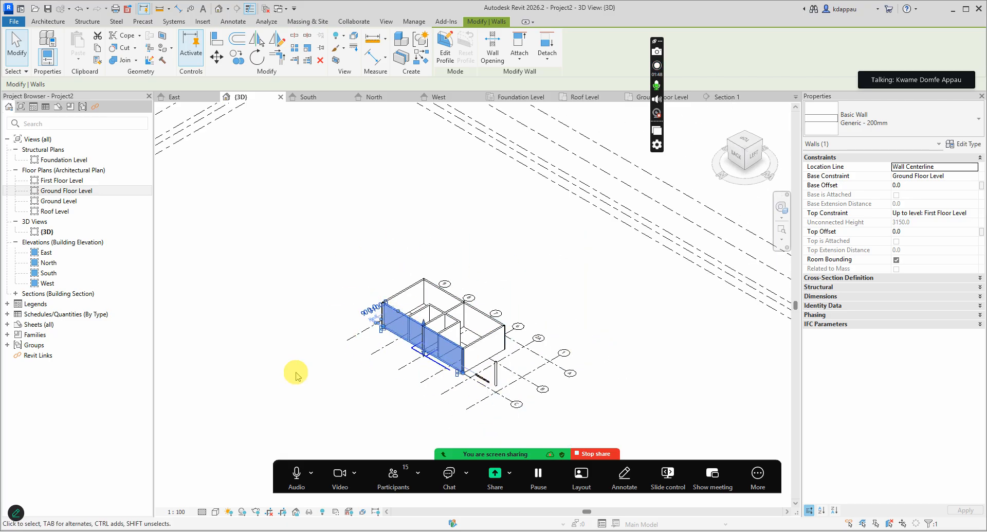
left_click(306, 338)
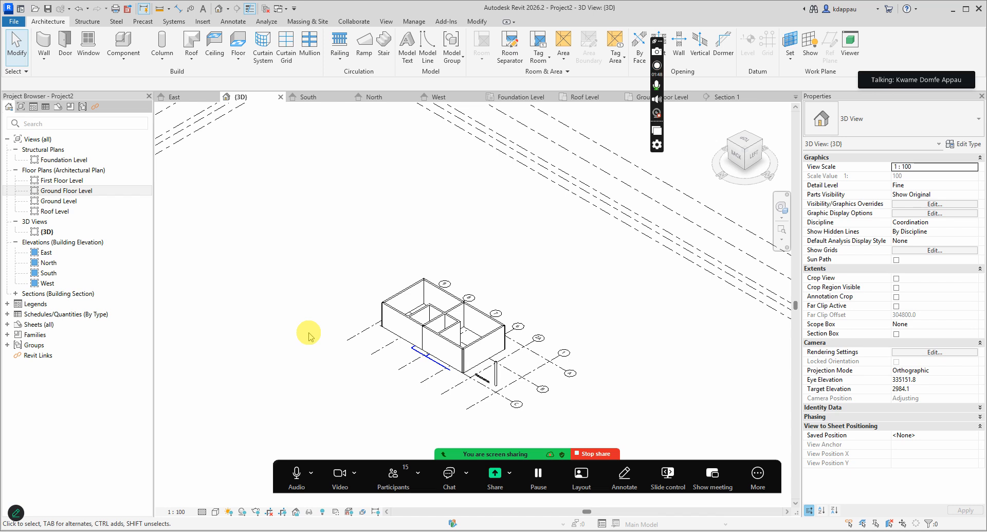
Examine the pipe run beside the long exterior wall and the separate elements near grids B and C.
scroll(399, 408, "up", 5)
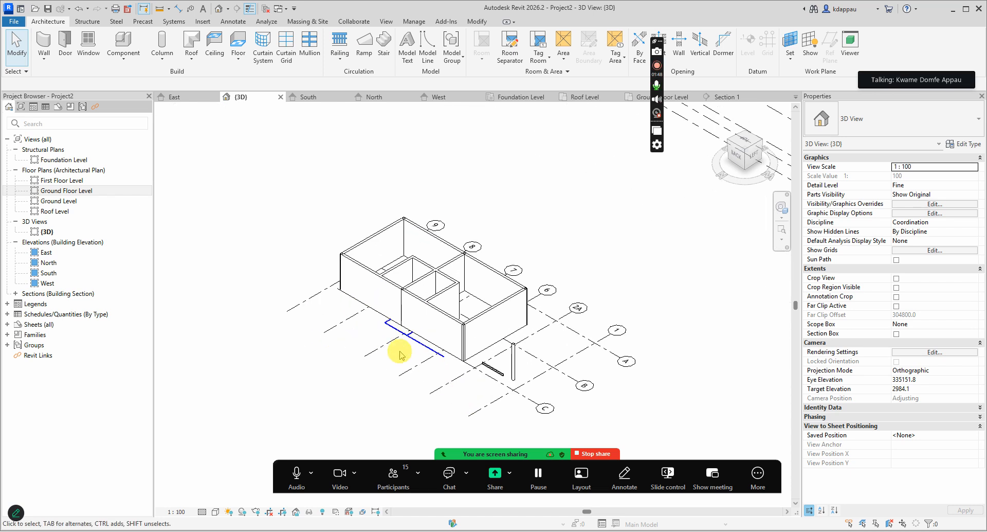
scroll(429, 355, "up", 5)
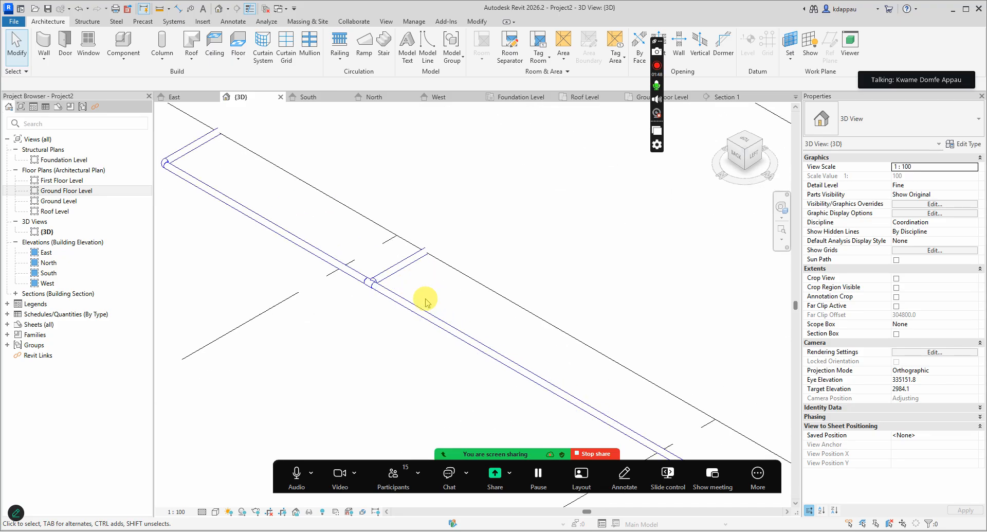
scroll(406, 314, "down", 3)
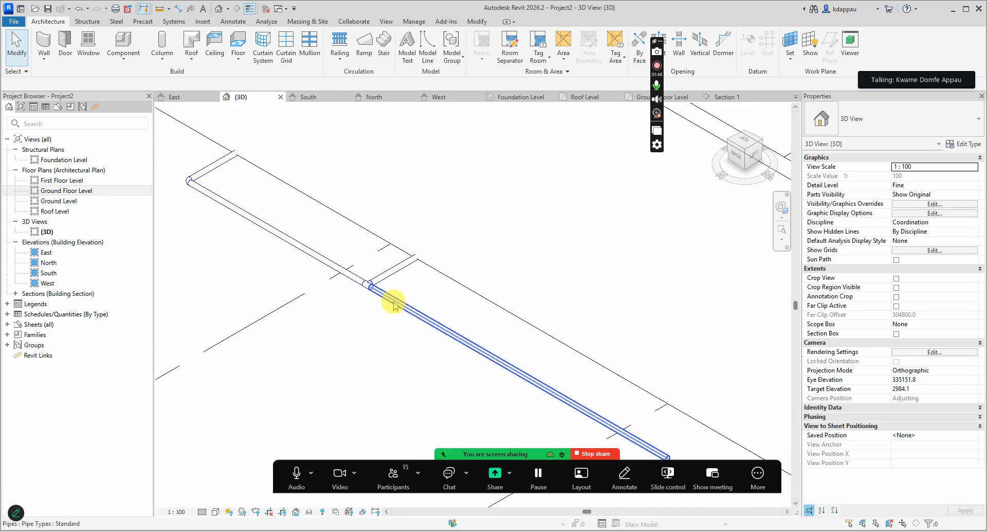
scroll(411, 313, "up", 3)
scroll(373, 280, "down", 4)
scroll(374, 280, "down", 5)
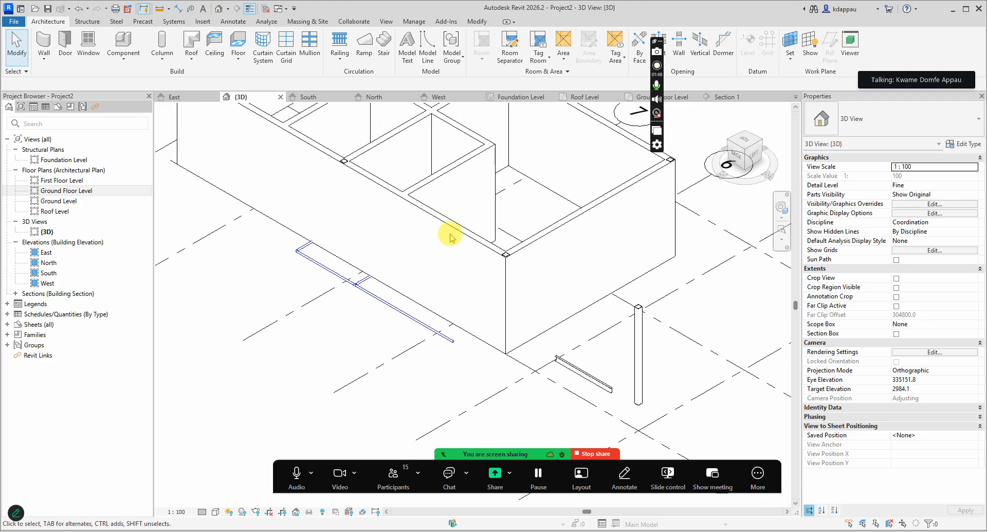
scroll(528, 334, "up", 2)
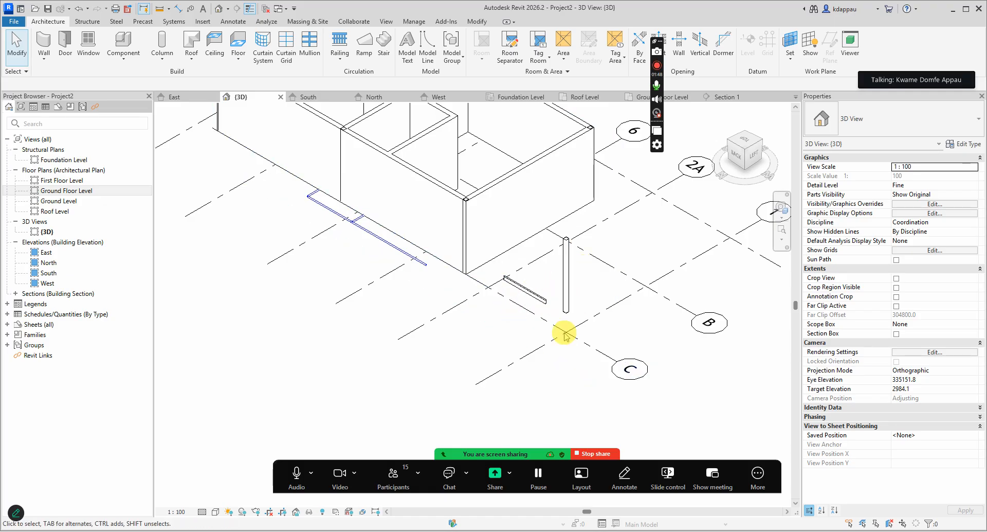
scroll(403, 265, "up", 4)
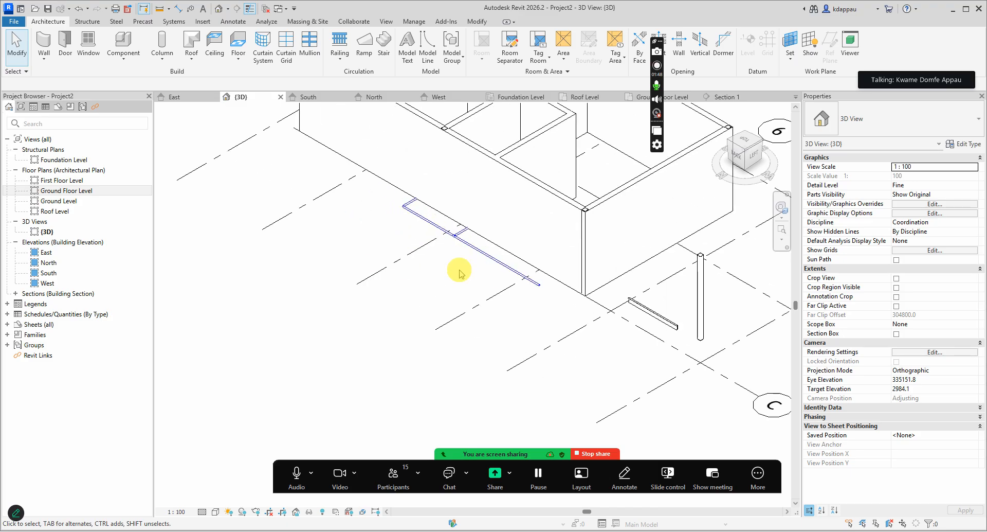
scroll(460, 259, "down", 6)
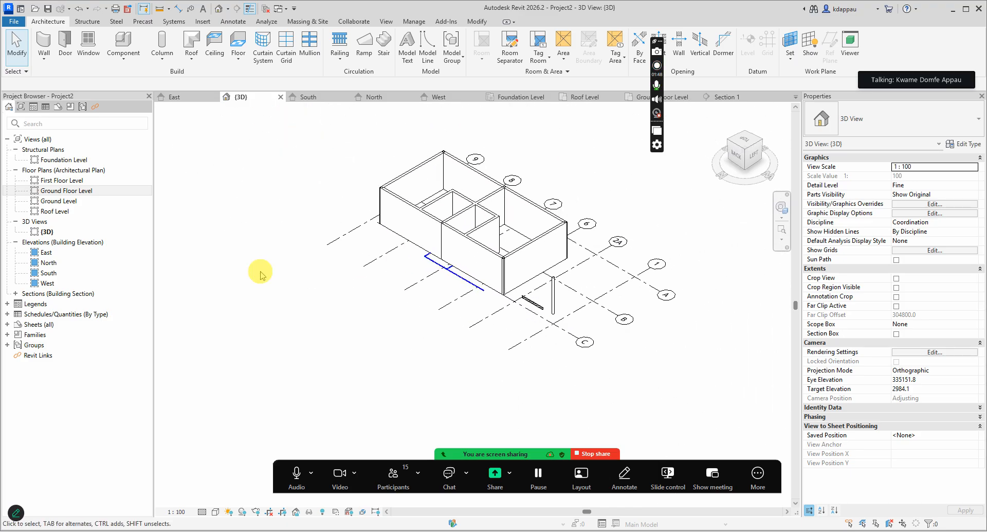
Start a new Schedule/Quantities and check its discipline filter list and available categories.
left_click(386, 22)
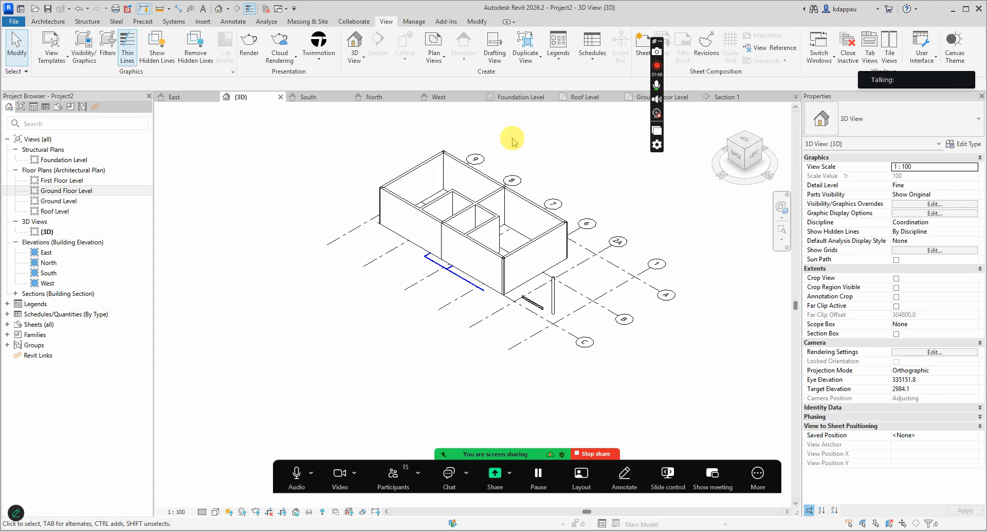
left_click(594, 58)
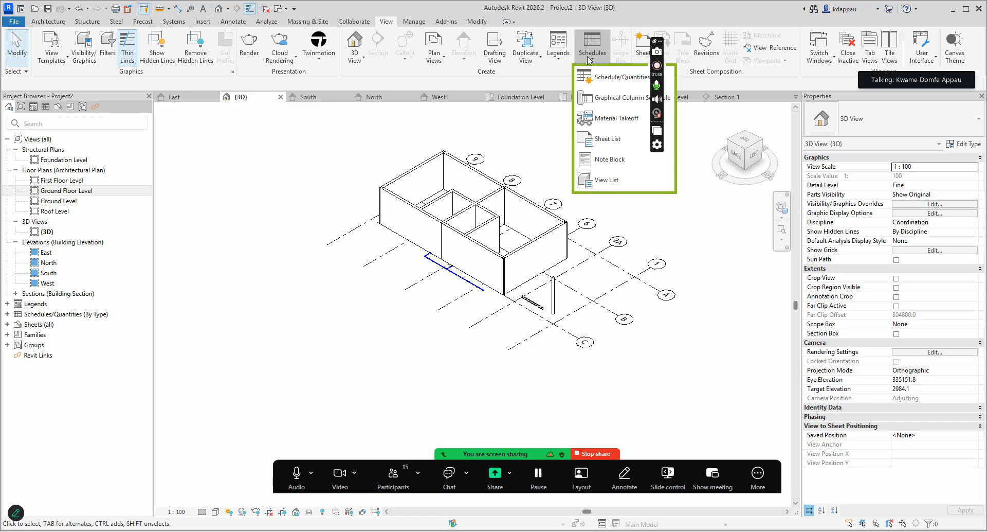
left_click(599, 76)
left_click_drag(469, 177, 280, 173)
left_click(271, 202)
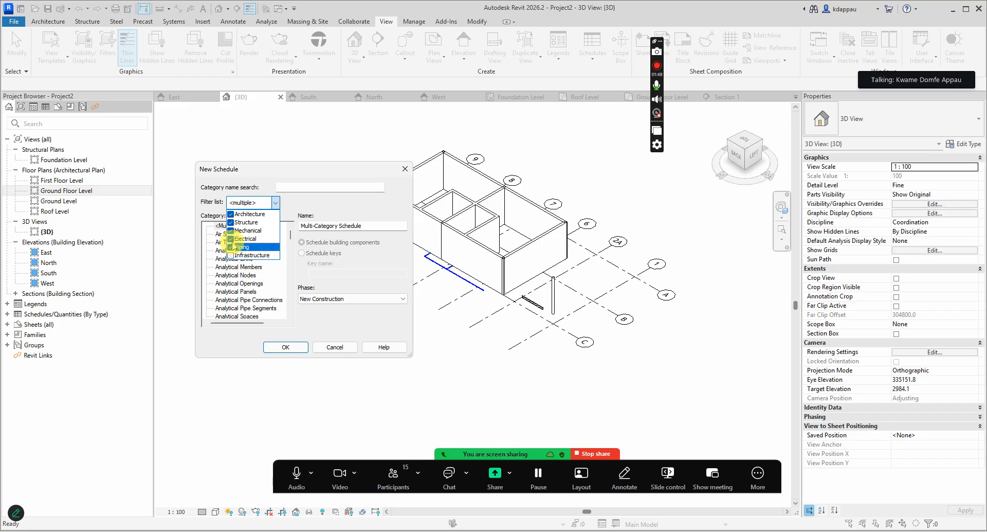
left_click(247, 204)
scroll(257, 264, "down", 5)
scroll(257, 275, "up", 5)
Create a schedule of building components for the Pipes category, named Pipe Schedule, in the New Construction phase.
left_click(227, 227)
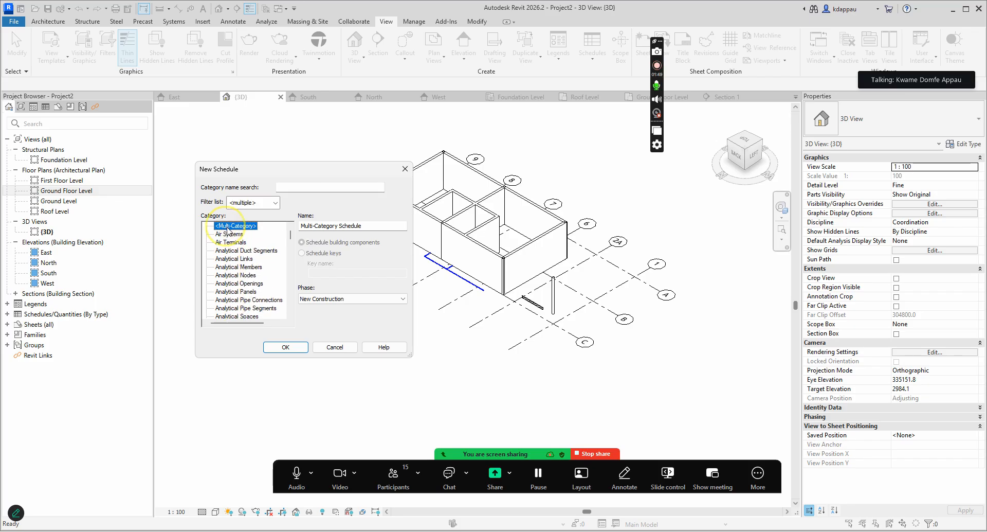
key("Down")
key("Down")
key("Down")
key("Down")
key("Down")
key("Down")
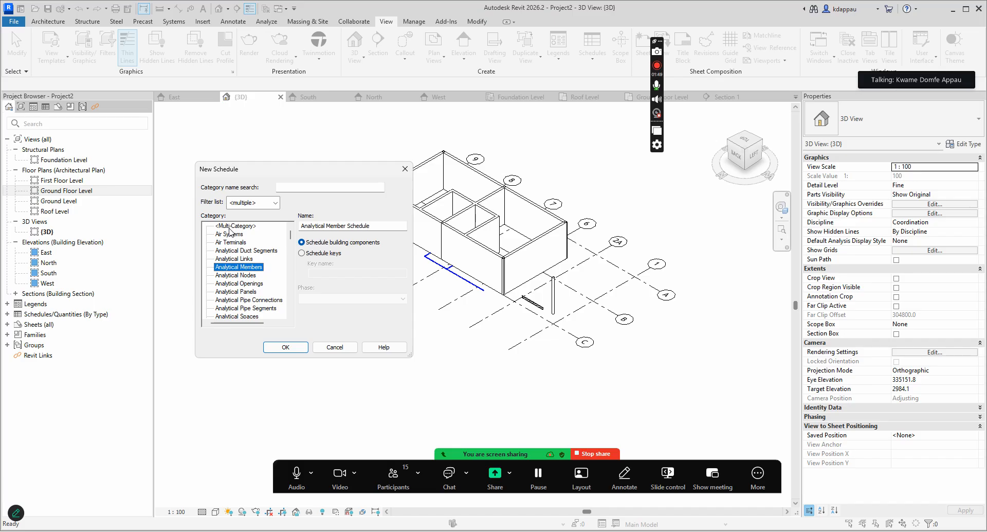
key("Down")
key("Down")
key("Down")
key("Down")
key("Down")
key("Down")
key("Down")
key("Down")
key("Down")
key("Down")
key("Down")
key("Down")
key("Down")
key("Down")
key("Down")
key("Down")
key("Down")
key("Down")
key("Down")
key("Down")
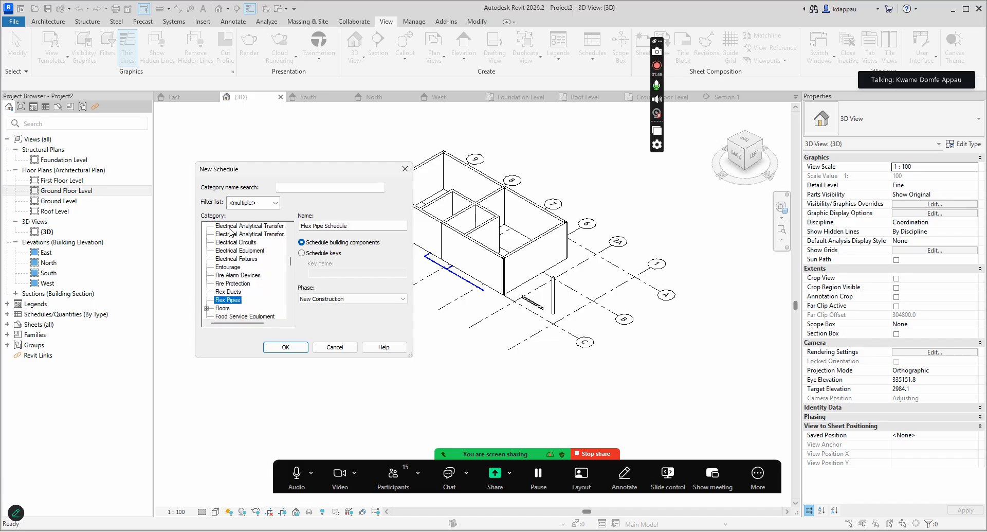
key("Down")
key("Down")
key("Down")
key("Down")
key("Down")
key("Down")
key("Down")
key("Down")
key("Down")
key("Down")
key("Down")
key("Down")
key("Down")
key("Down")
key("Down")
key("Down")
key("Down")
key("Down")
key("Down")
key("Down")
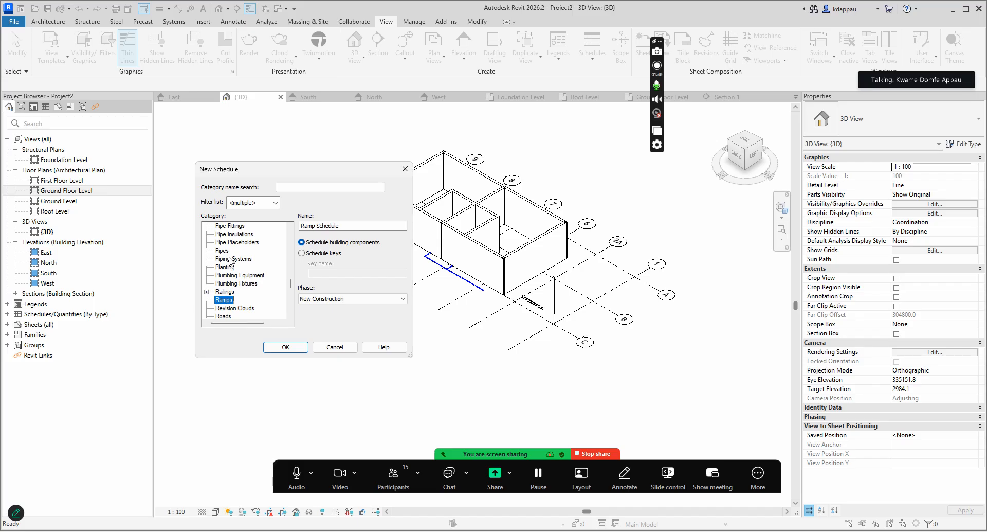
key("Up")
key("Up")
key("Up")
key("Up")
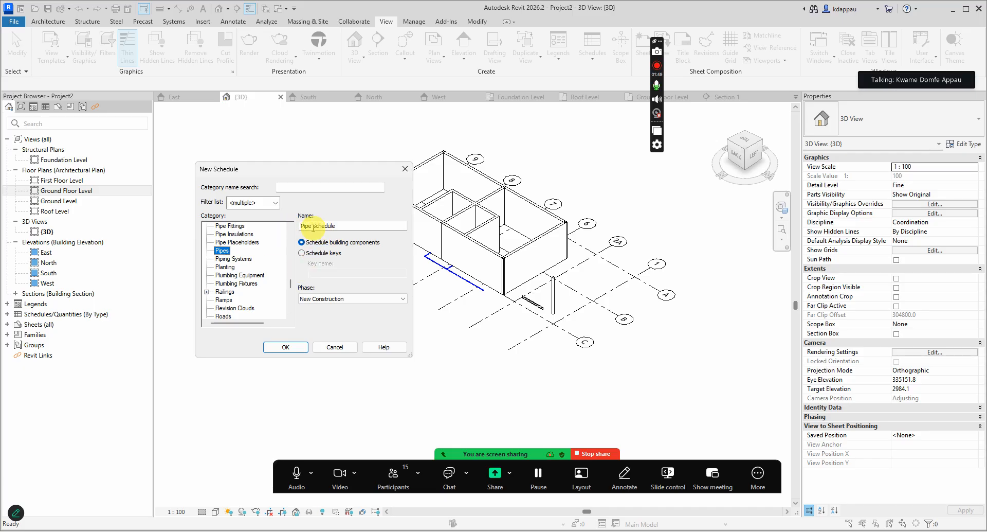
left_click(286, 348)
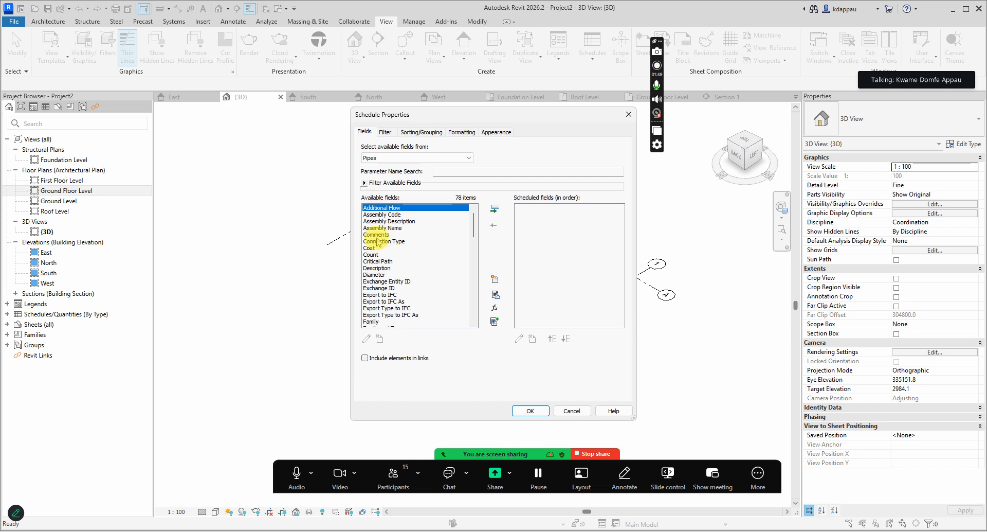
Look through the full list of available fields for the pipe schedule, from Additional Flow to Wall Thickness.
scroll(374, 219, "down", 20)
scroll(384, 289, "up", 20)
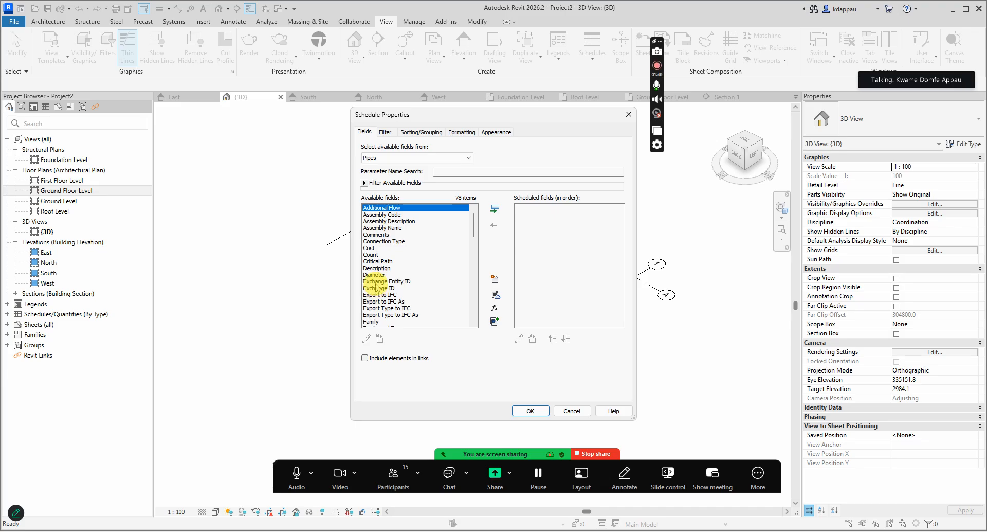
scroll(377, 256, "down", 20)
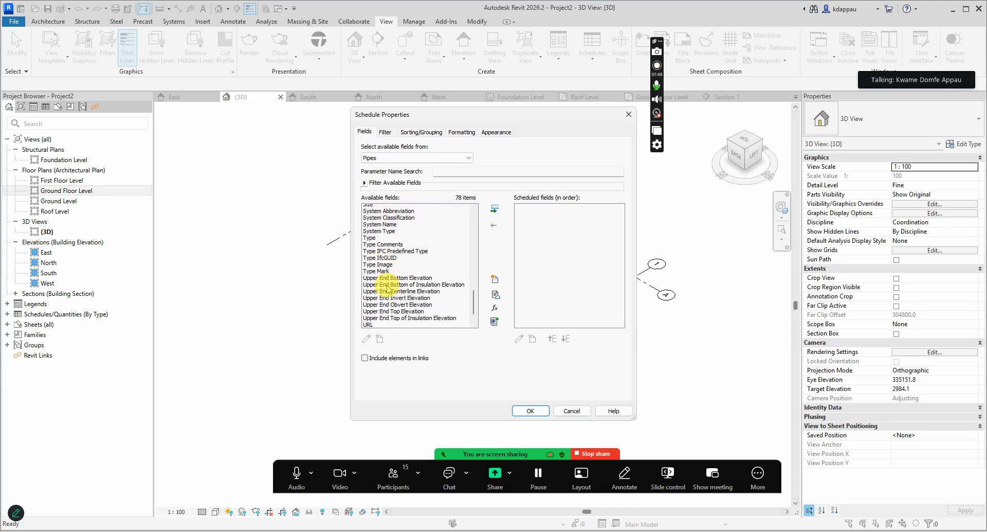
scroll(390, 305, "up", 20)
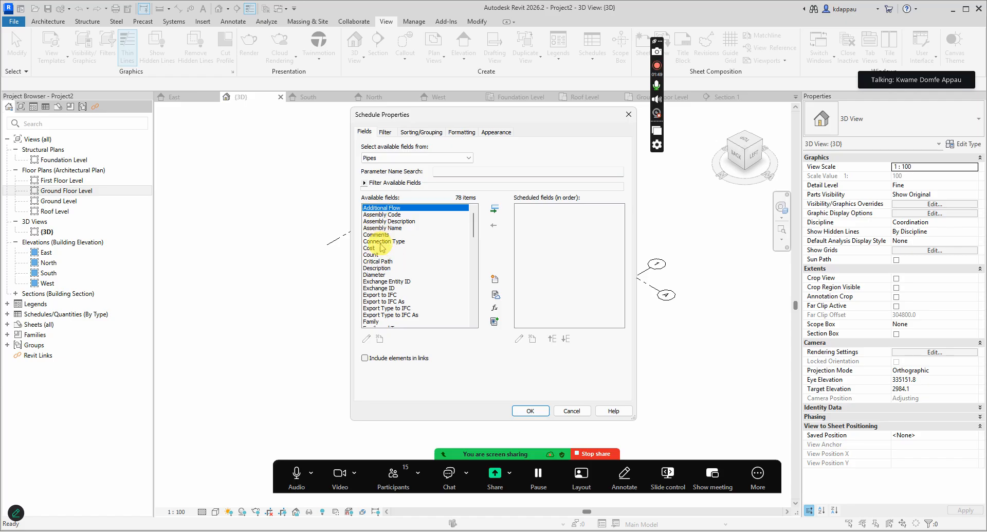
scroll(383, 288, "down", 2)
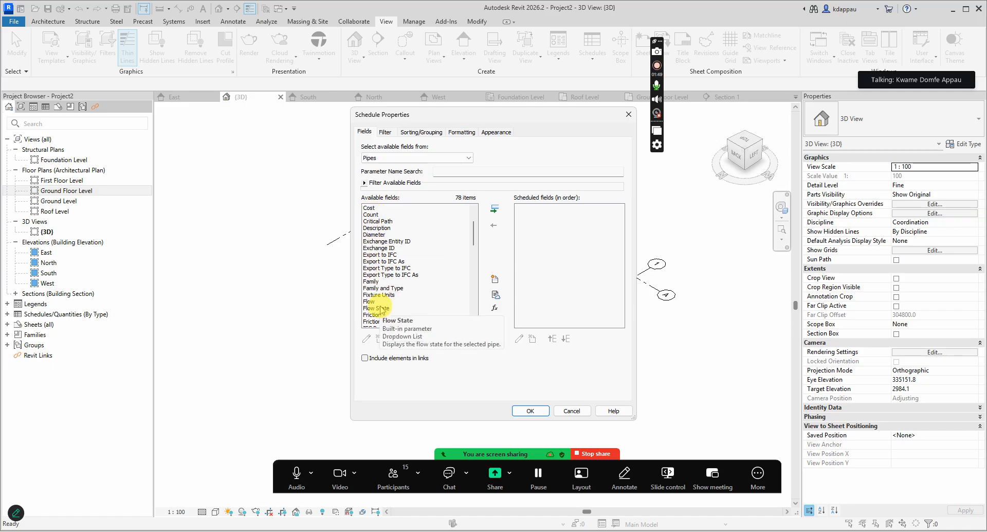
scroll(383, 289, "up", 1)
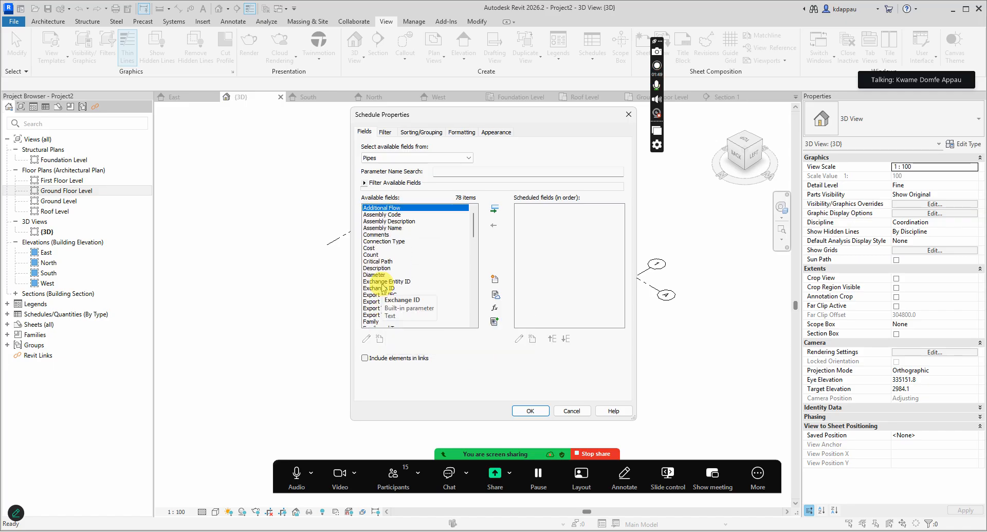
left_click_drag(472, 234, 472, 311)
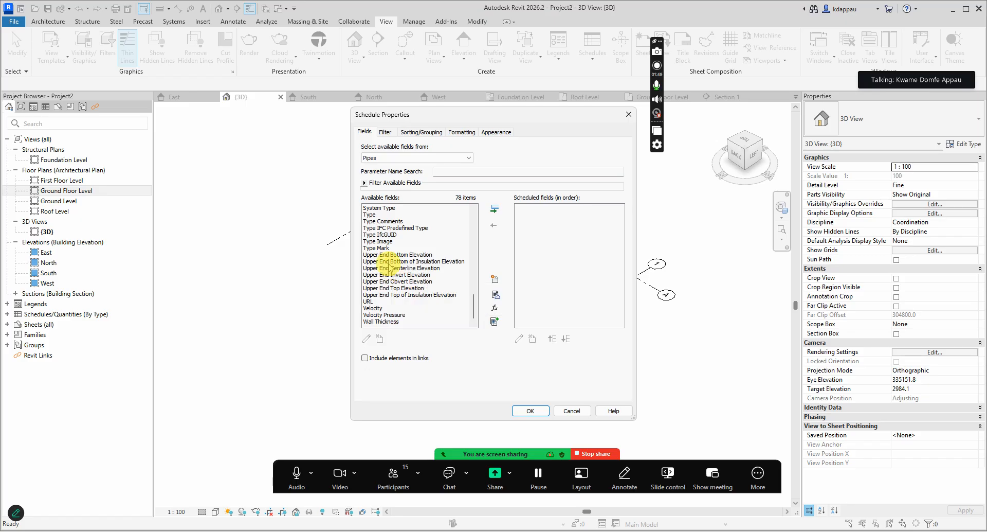
scroll(453, 293, "up", 4)
left_click_drag(469, 290, 462, 319)
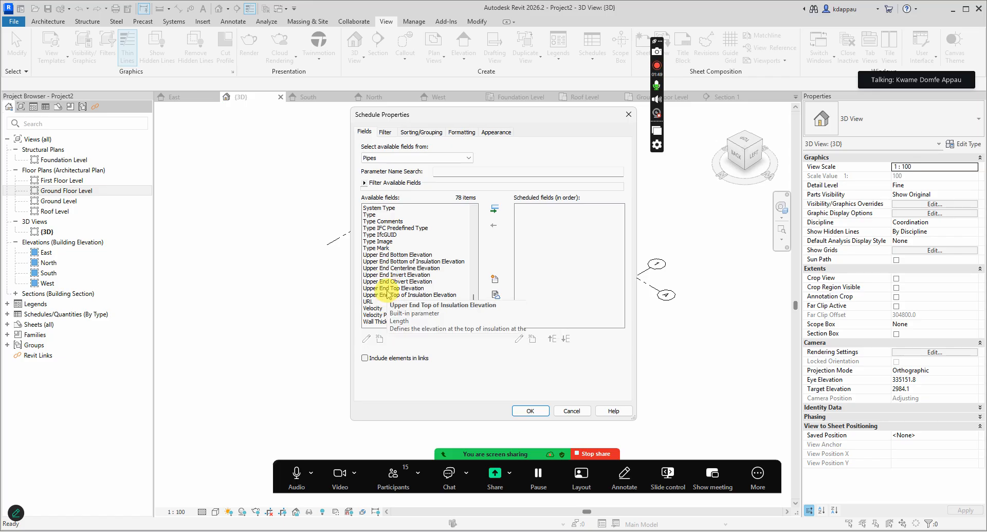
scroll(387, 289, "up", 5)
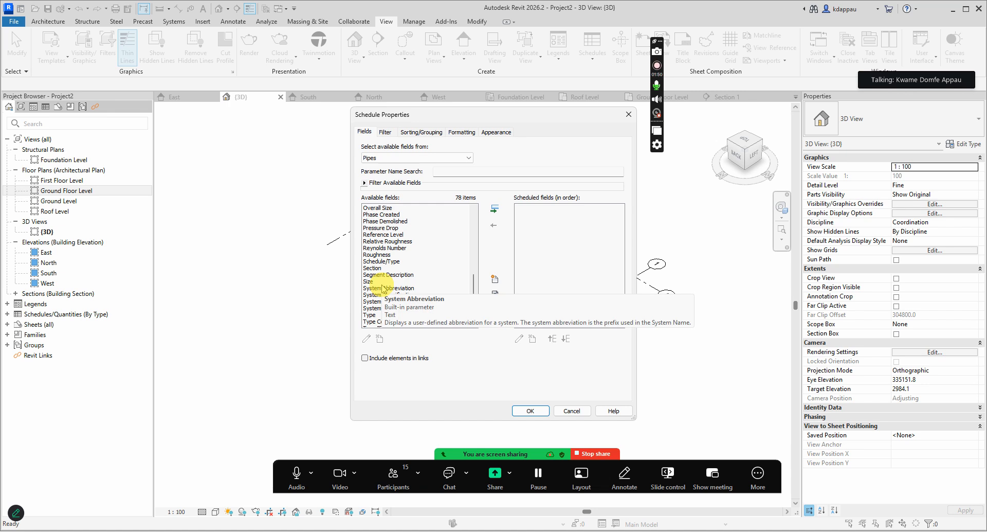
scroll(377, 262, "up", 3)
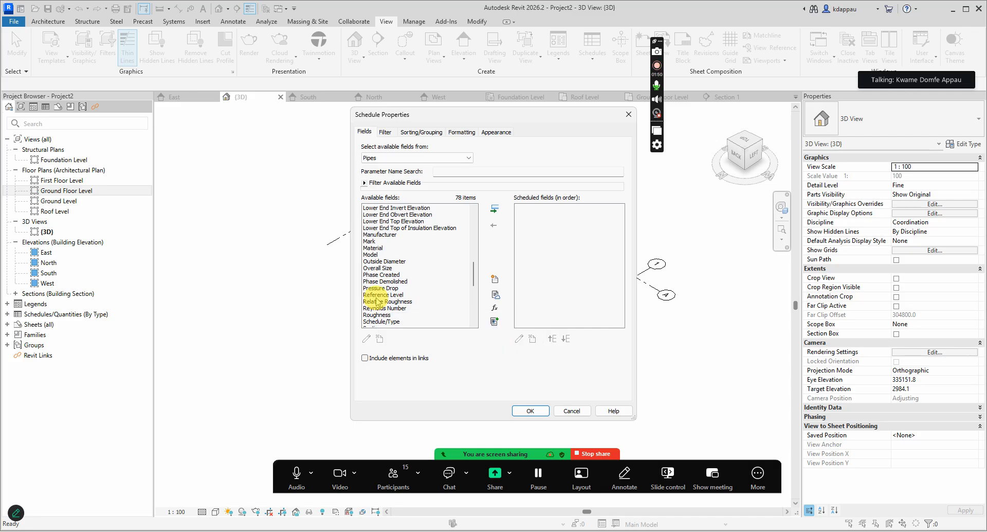
Look through the available pipe fields around Length, the lower end elevations and the phase parameters.
scroll(378, 278, "up", 13)
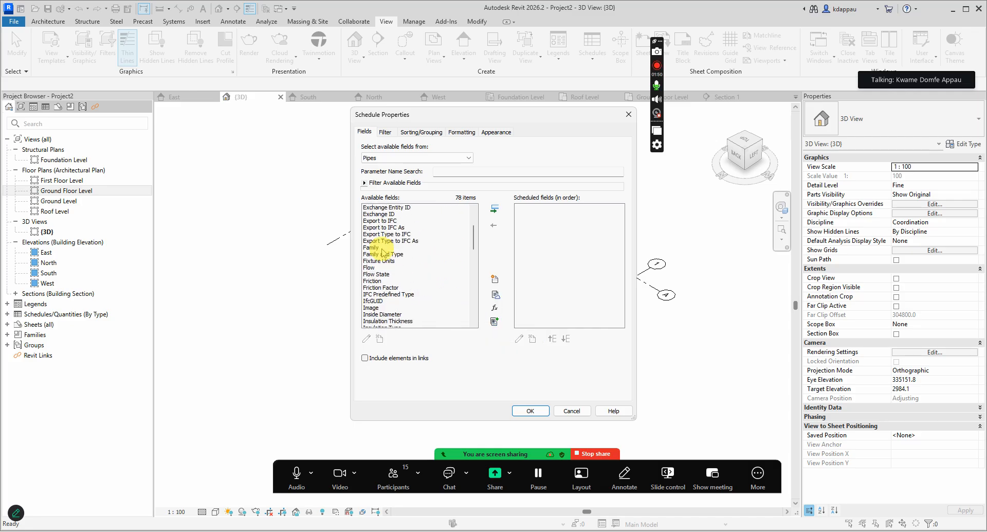
scroll(388, 256, "down", 2)
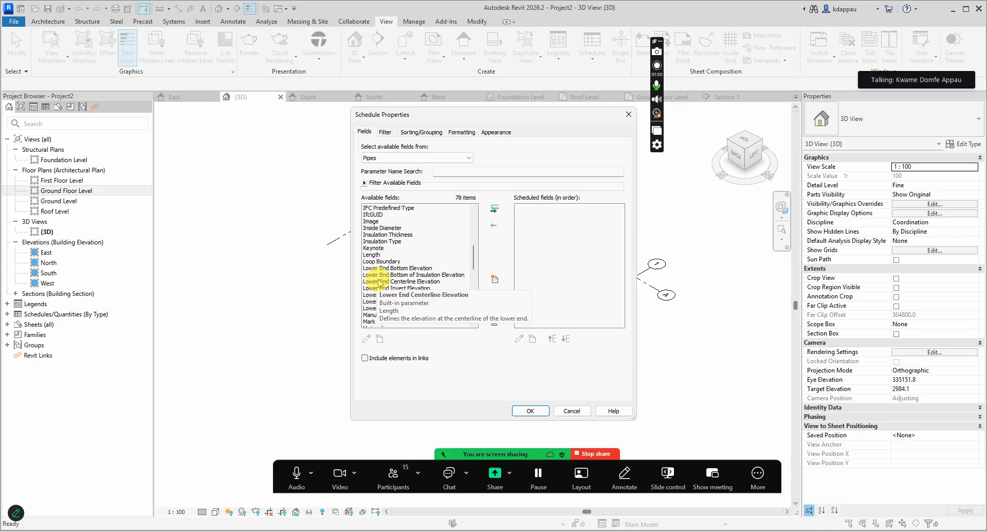
scroll(379, 283, "down", 2)
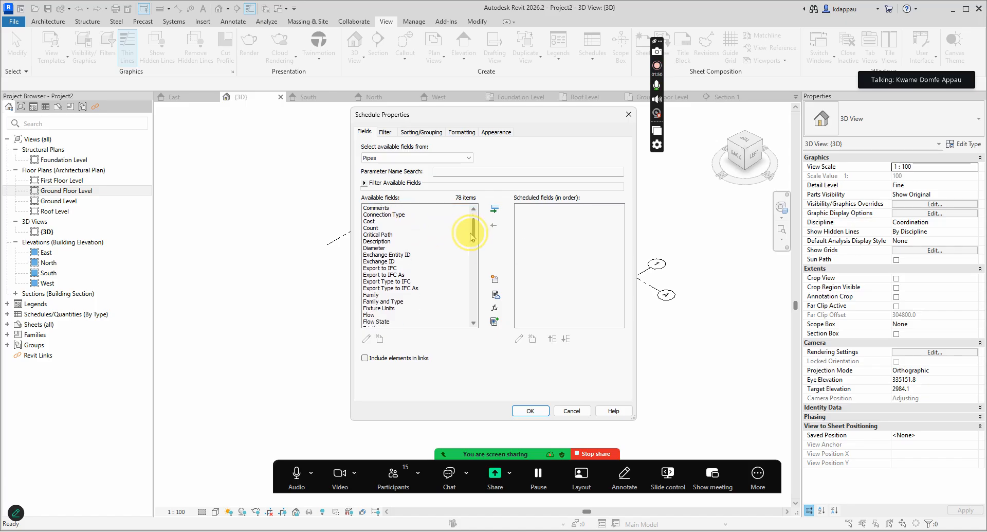
left_click_drag(471, 240, 472, 244)
scroll(399, 274, "down", 5)
left_click(372, 247)
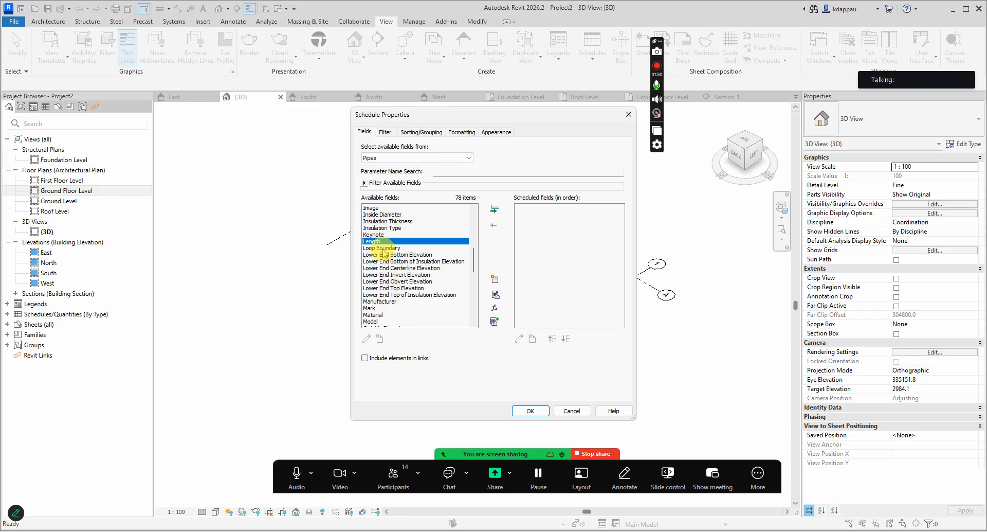
scroll(383, 272, "down", 3)
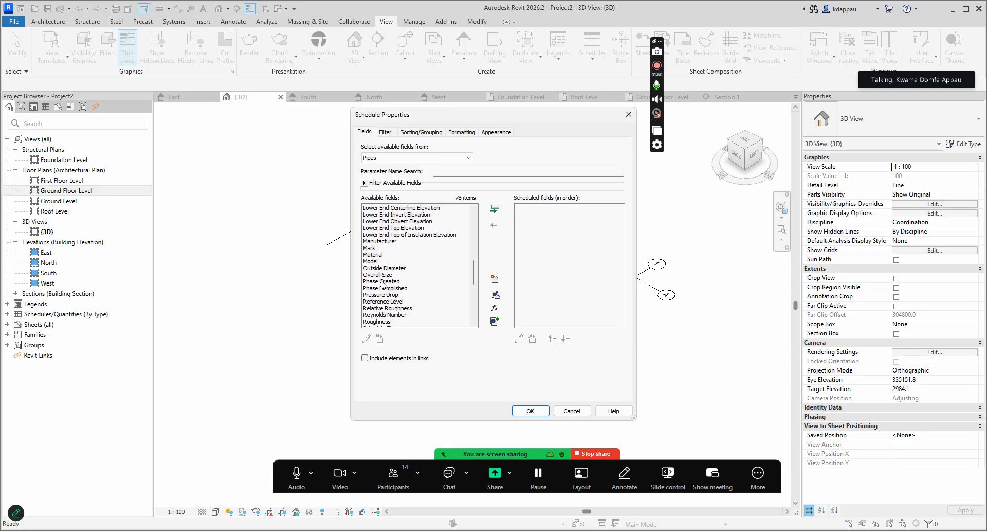
scroll(382, 284, "up", 12)
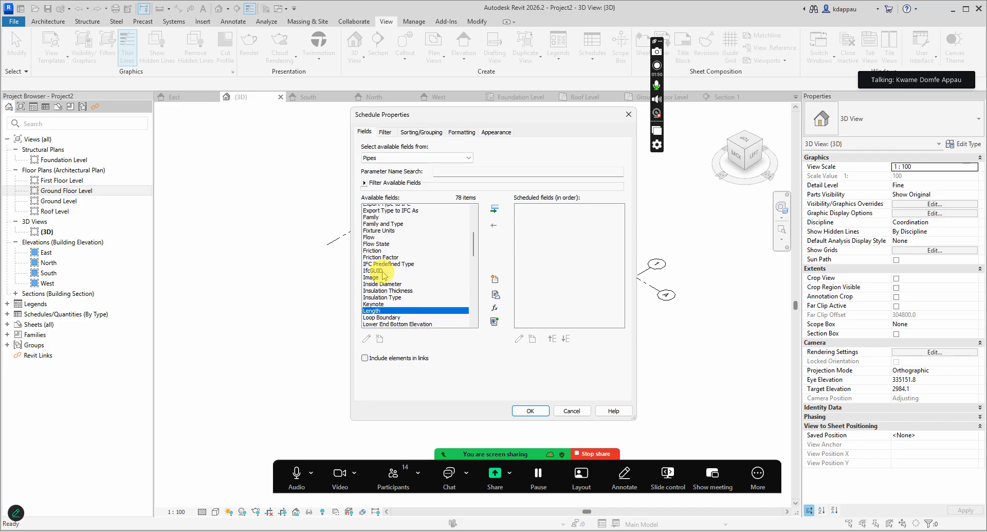
Go through the available fields one by one from Additional Flow to Flow State.
left_click(374, 209)
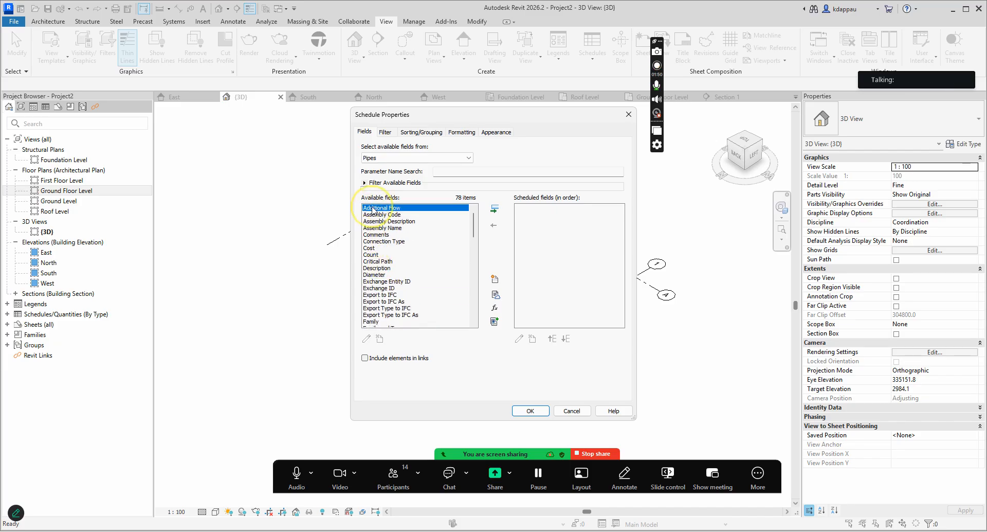
key("Down")
key("Down")
key("Down")
key("Down")
key("Down")
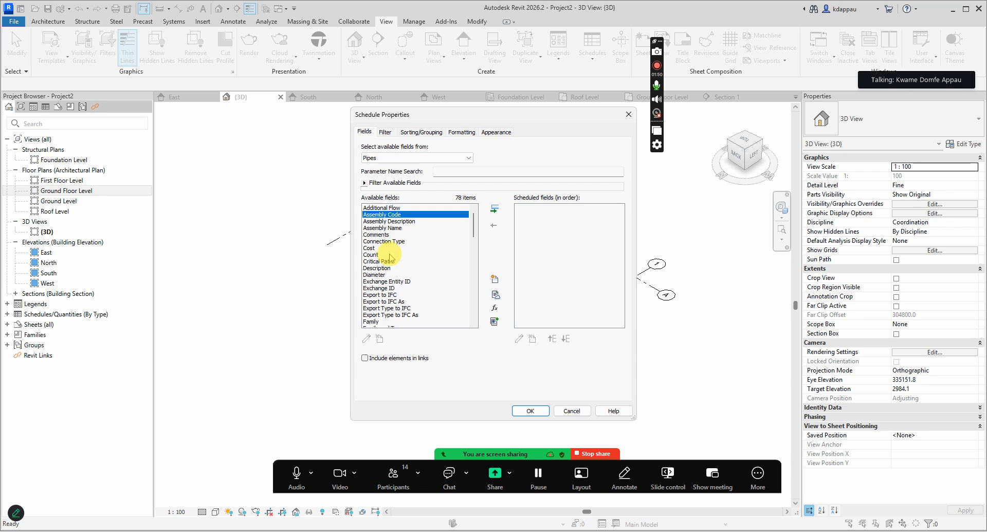
key("Down")
key("Down")
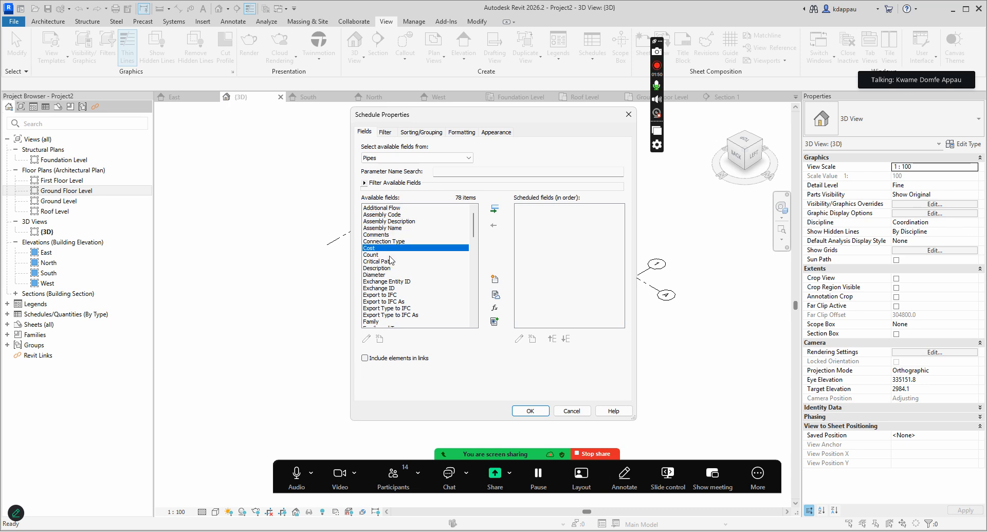
key("Down")
key("Down")
key("Down")
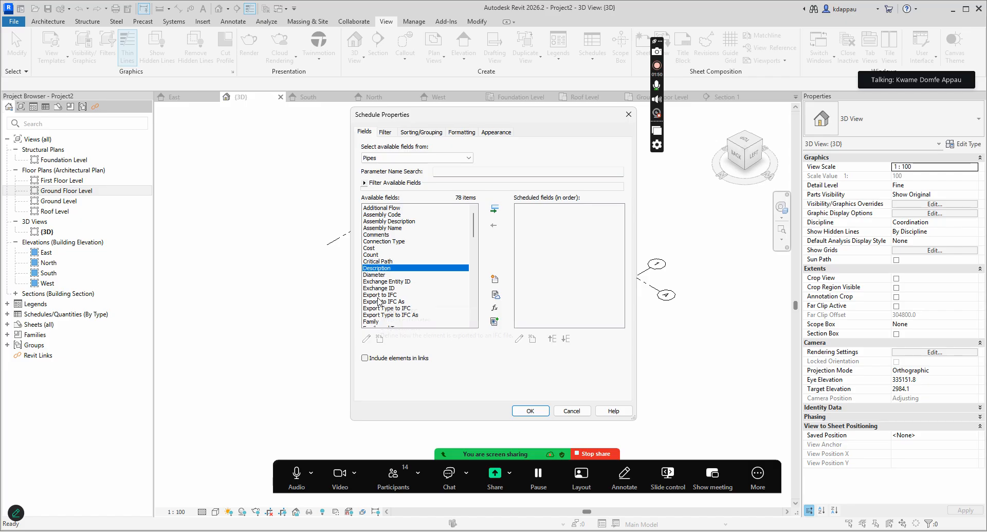
key("Down")
key("Down")
key("Down")
key("Down")
key("Down")
key("Down")
key("Down")
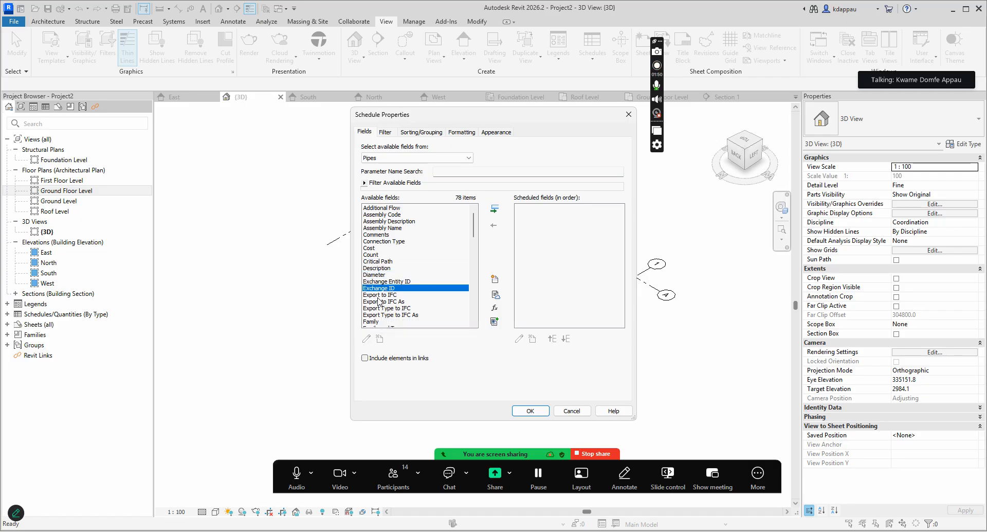
key("Down")
key("Down")
key("Down")
key("Down")
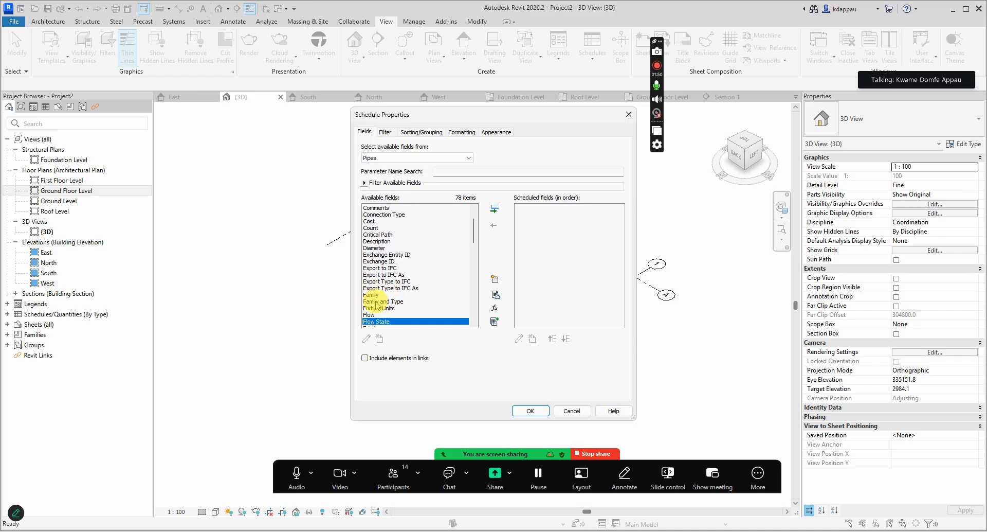
Add the Family and Type fields to the pipe schedule's scheduled fields.
left_click(374, 296)
left_click(495, 209)
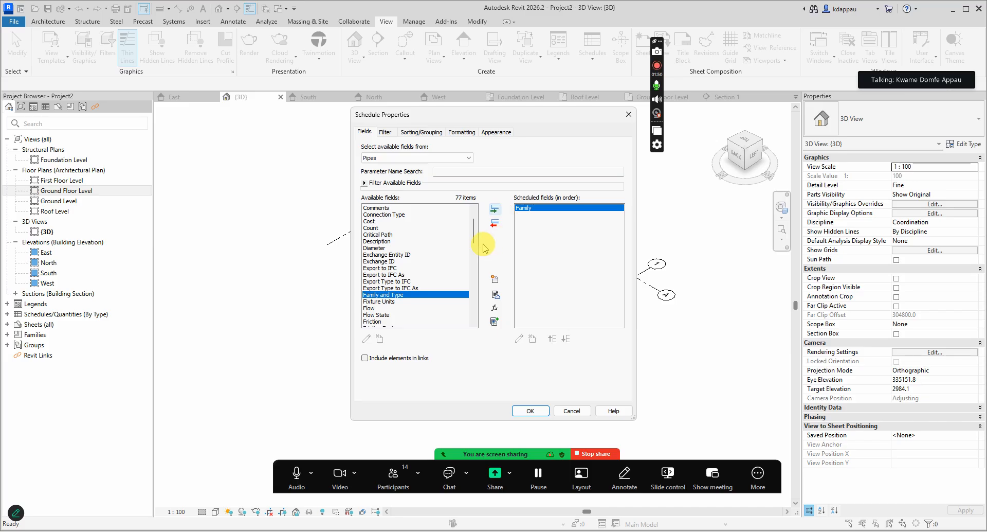
scroll(396, 263, "down", 12)
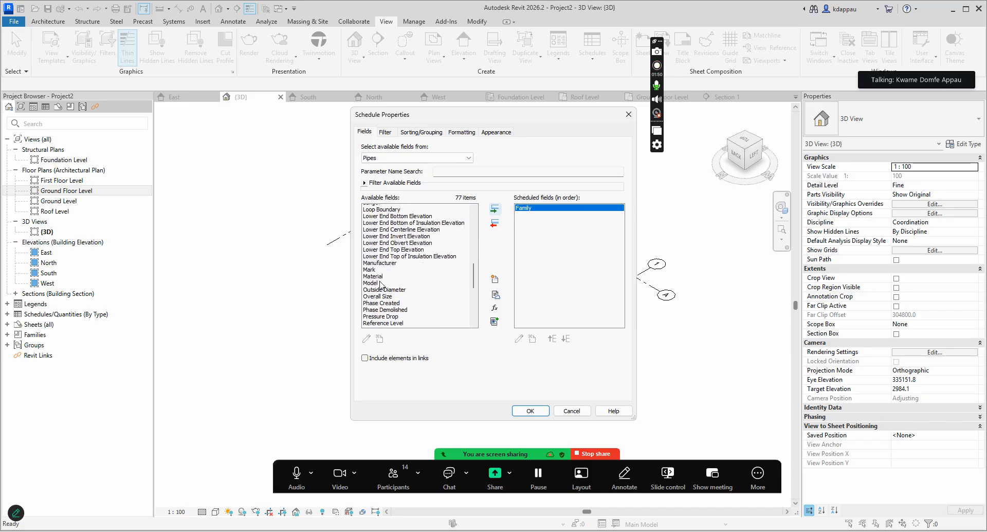
scroll(380, 283, "down", 5)
left_click(370, 302)
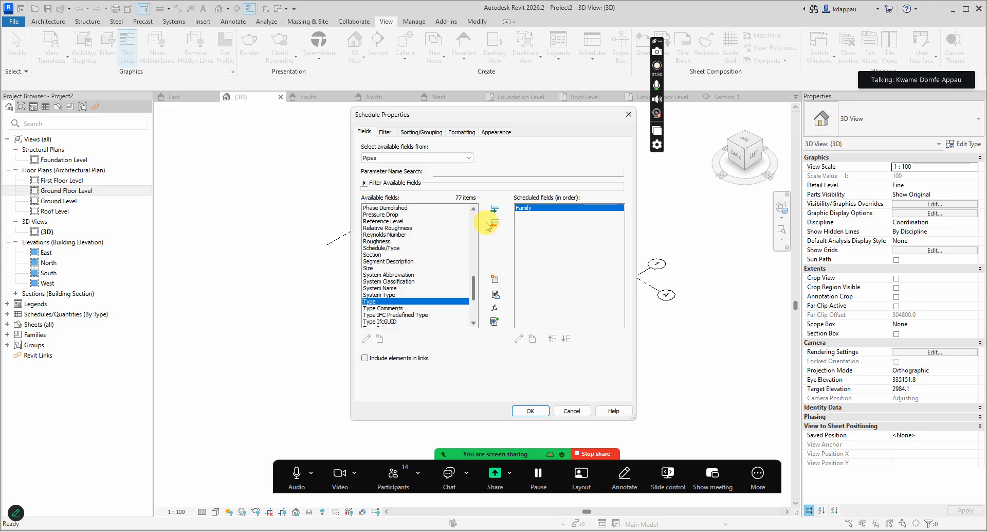
left_click(495, 209)
Add the Length field to the scheduled fields after Type.
scroll(376, 269, "up", 3)
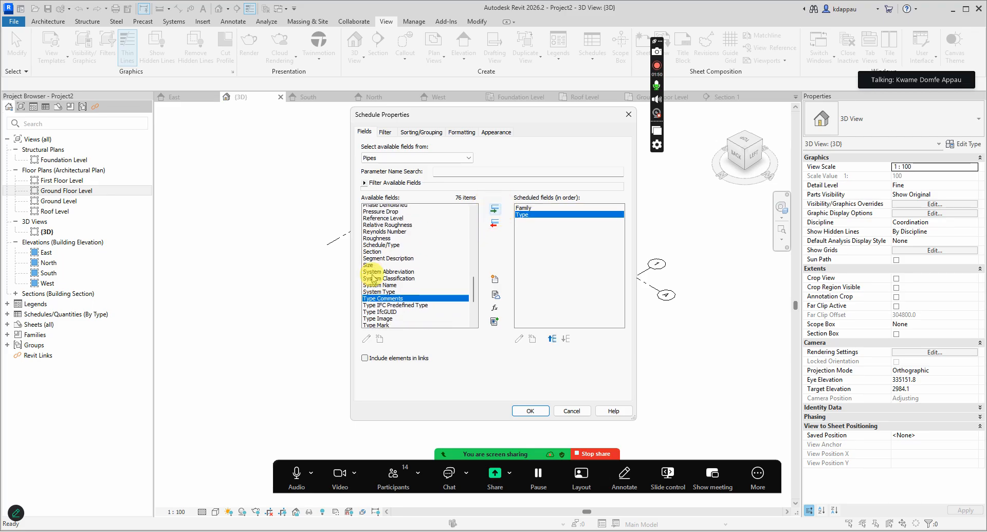
scroll(374, 279, "up", 4)
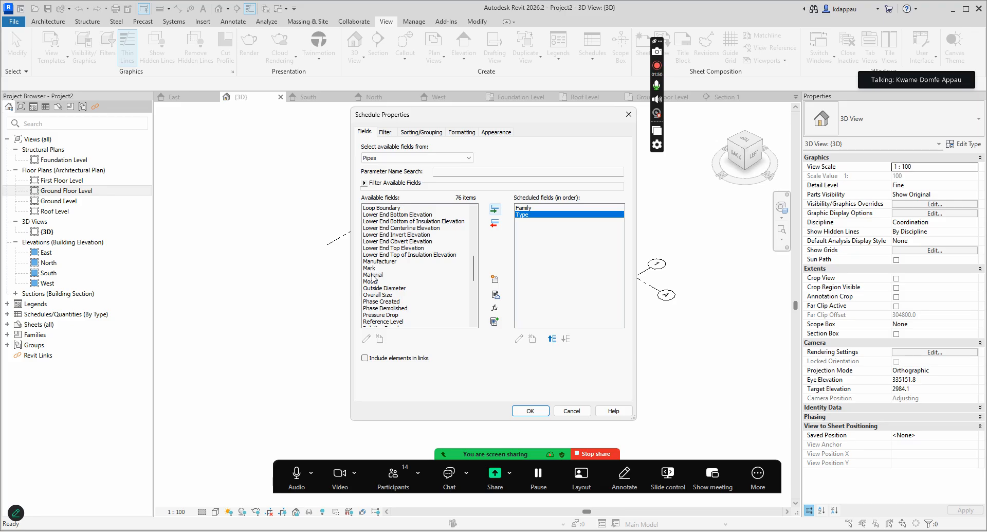
left_click(373, 222)
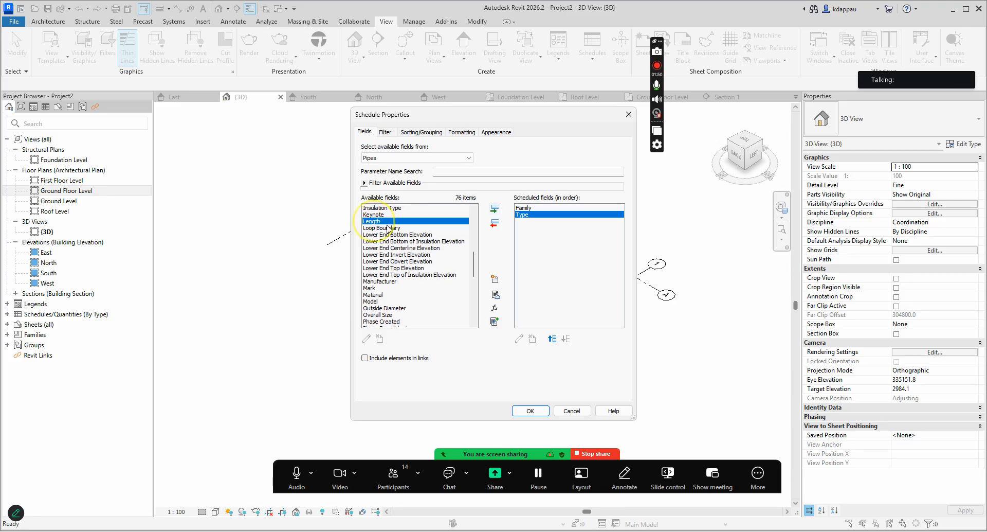
left_click(495, 211)
Examine the remaining available fields, comparing the upper end and lower end elevation parameters.
scroll(375, 285, "up", 1)
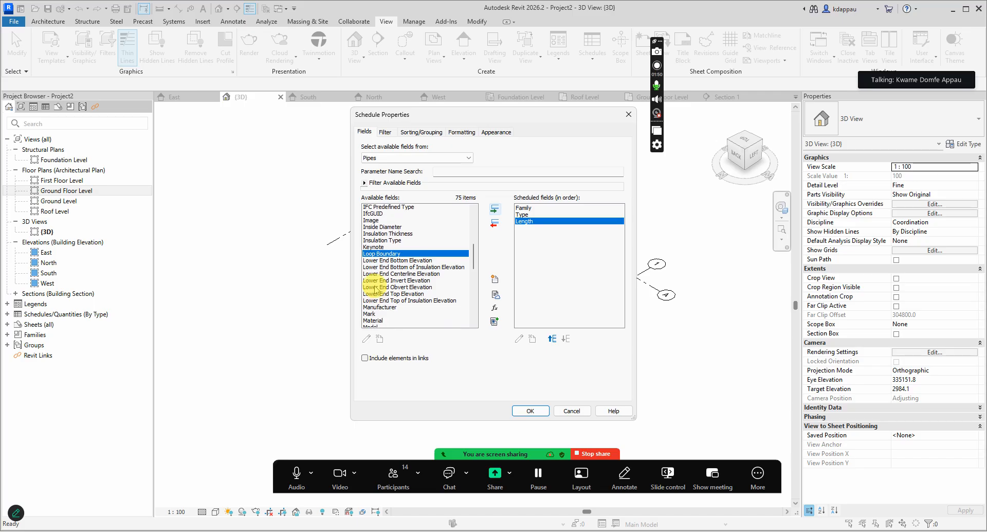
scroll(375, 289, "down", 5)
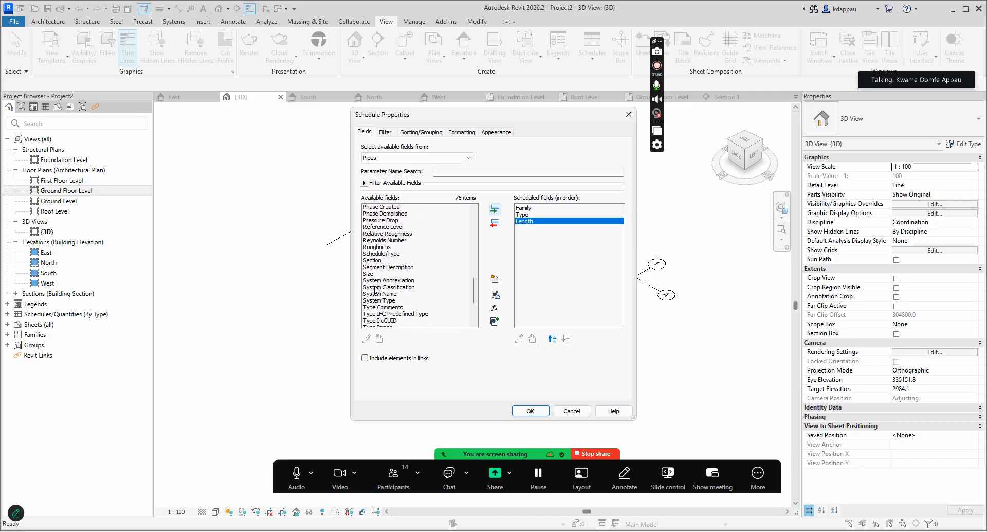
scroll(375, 290, "down", 2)
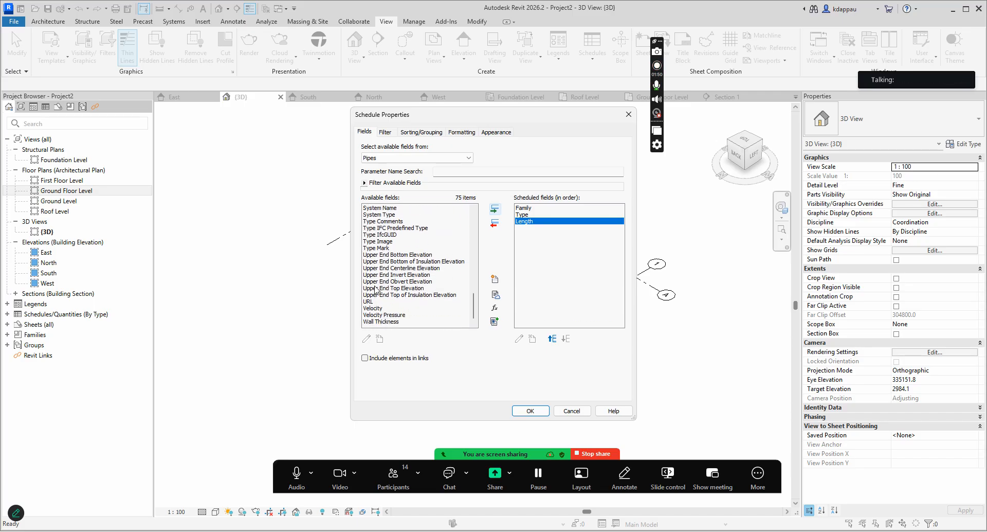
left_click(396, 255)
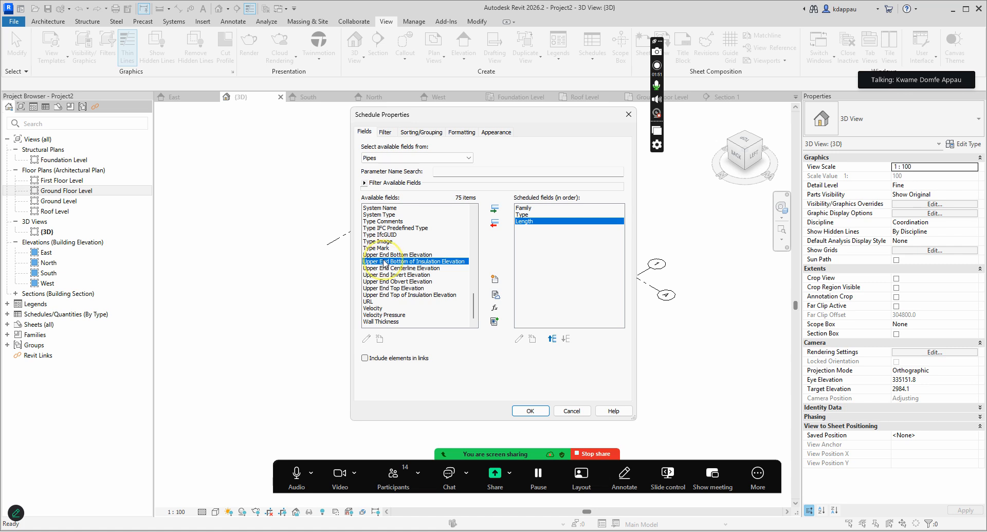
scroll(376, 276, "up", 5)
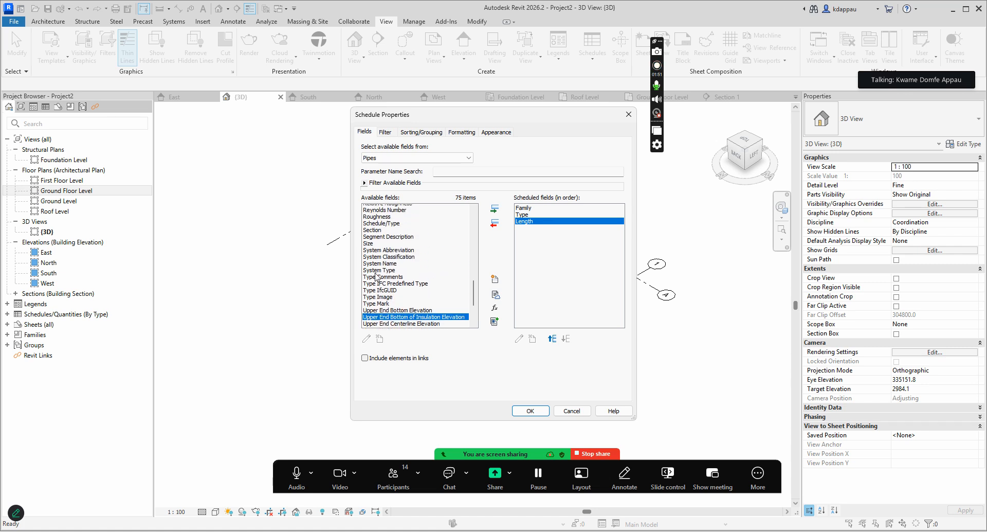
scroll(375, 276, "up", 4)
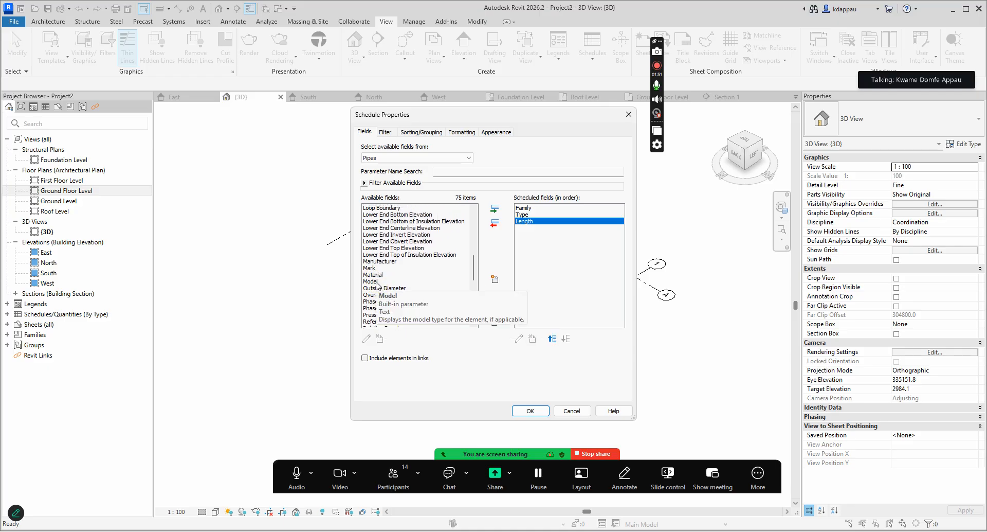
scroll(376, 281, "up", 1)
scroll(375, 271, "down", 2)
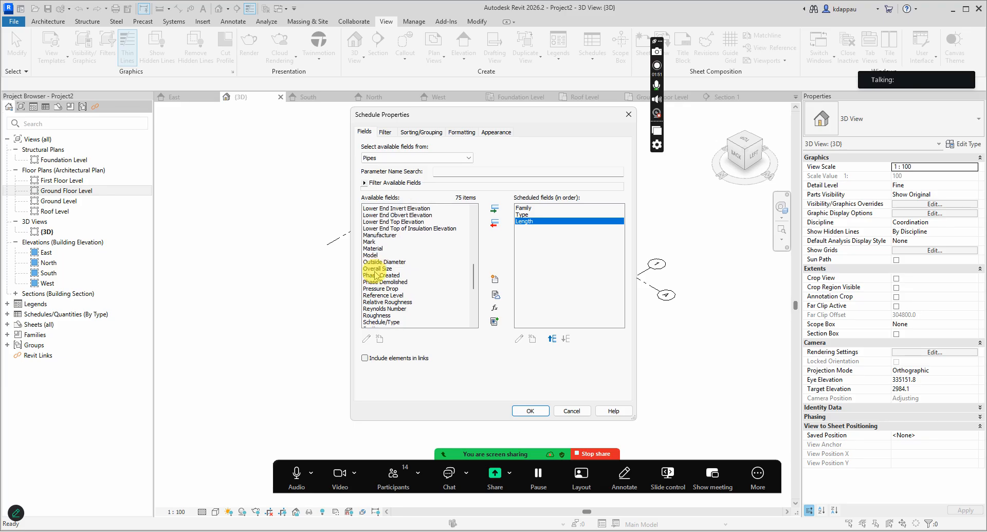
scroll(376, 305, "down", 5)
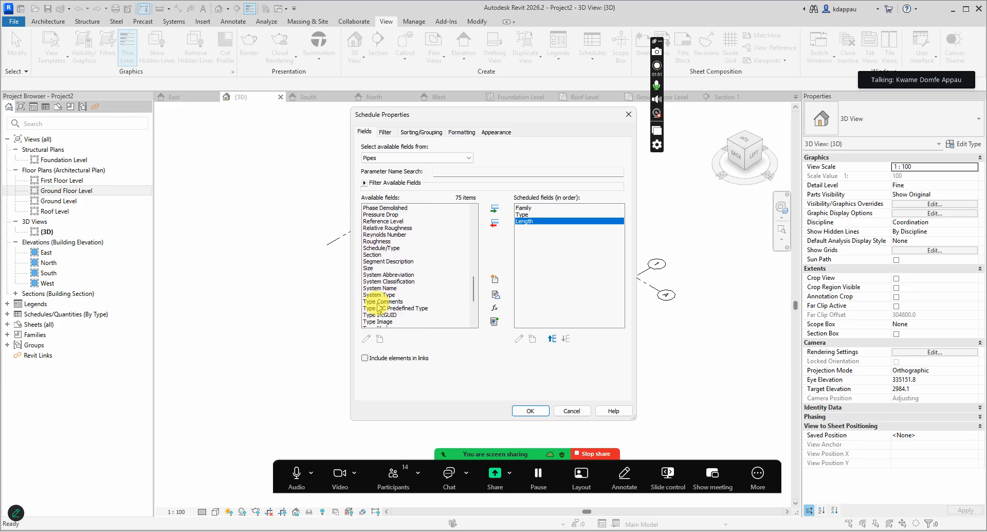
left_click(378, 303)
scroll(381, 307, "down", 2)
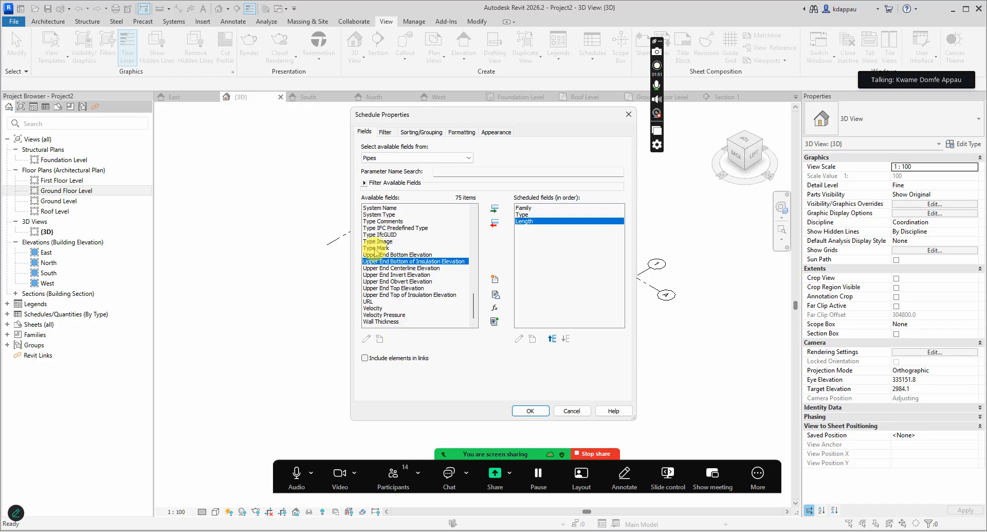
scroll(375, 261, "up", 3)
scroll(383, 272, "up", 3)
scroll(381, 266, "up", 3)
scroll(378, 270, "up", 2)
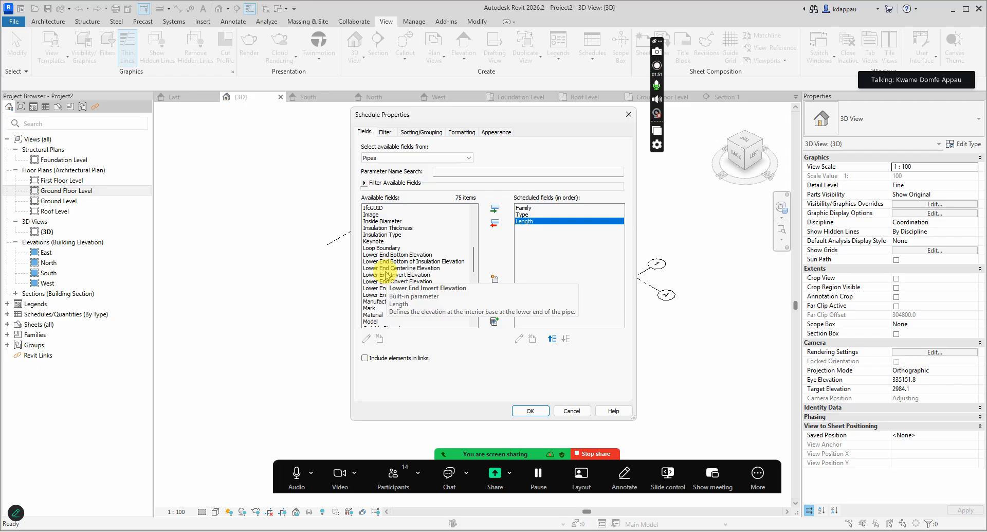
Add the Lower End Centerline Elevation field and generate the pipe schedule.
left_click(396, 268)
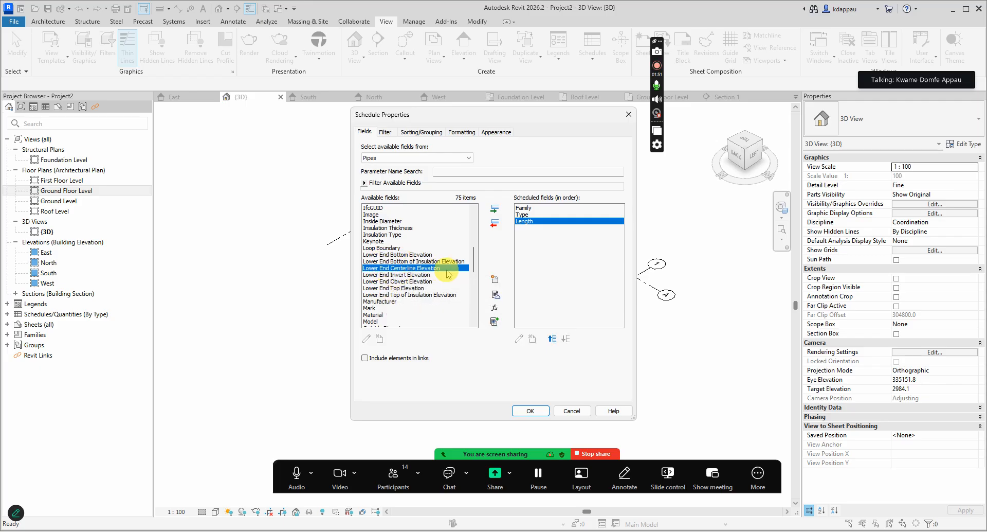
left_click(495, 210)
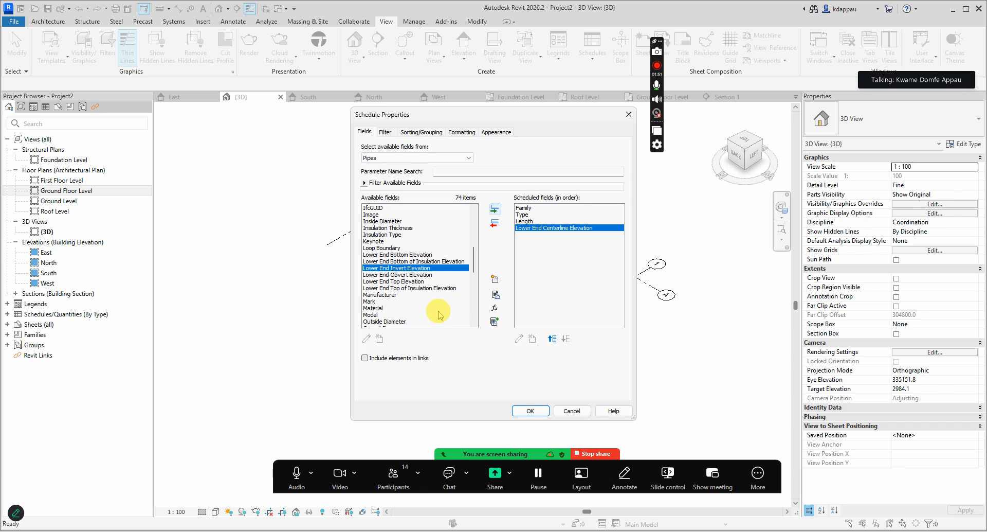
left_click(530, 411)
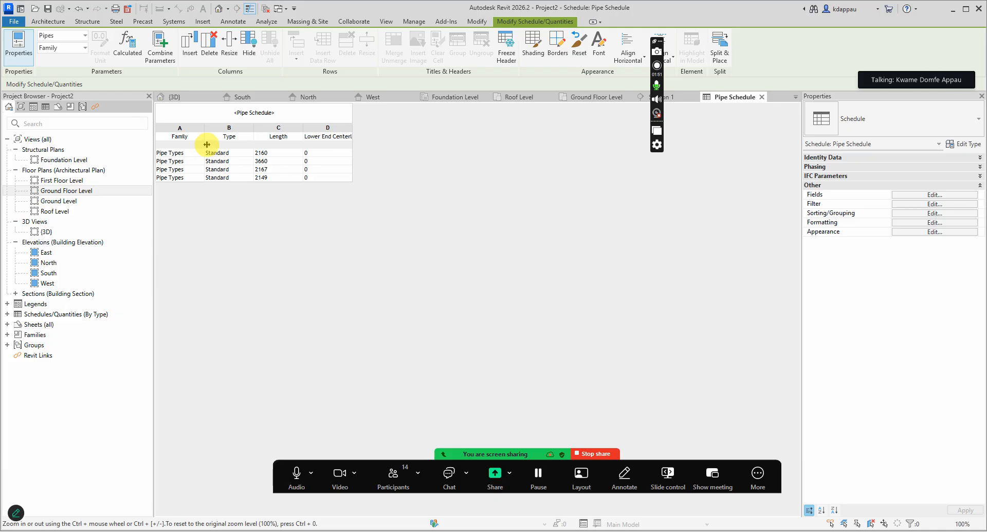
Widen the schedule's Family column and check the first pipe's type options and the Length cells of the first two pipes.
left_click_drag(204, 133, 243, 129)
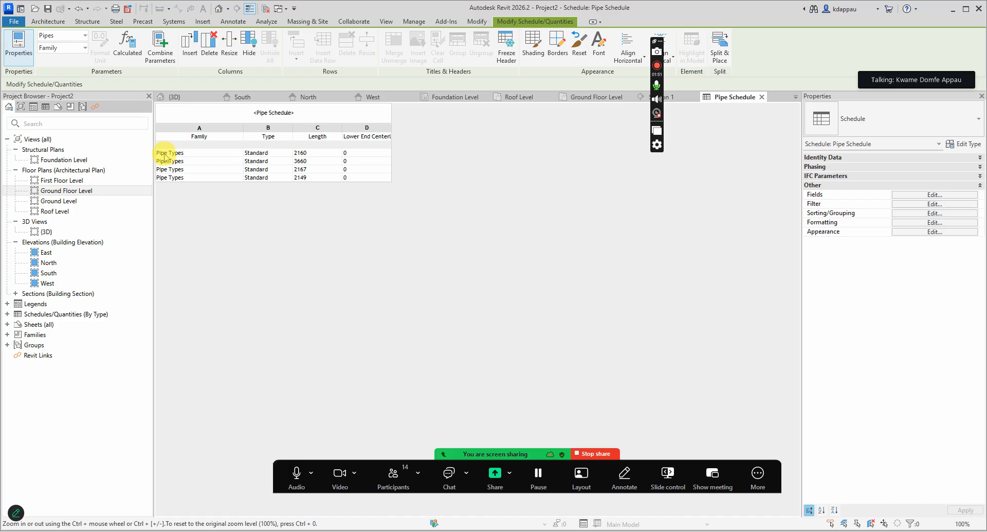
left_click(275, 153)
left_click(288, 153)
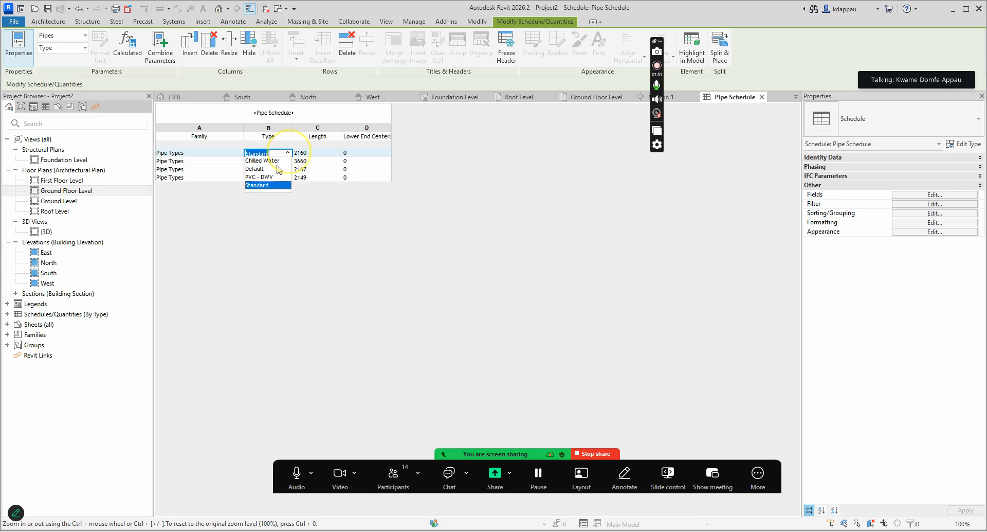
left_click(315, 155)
left_click(310, 162)
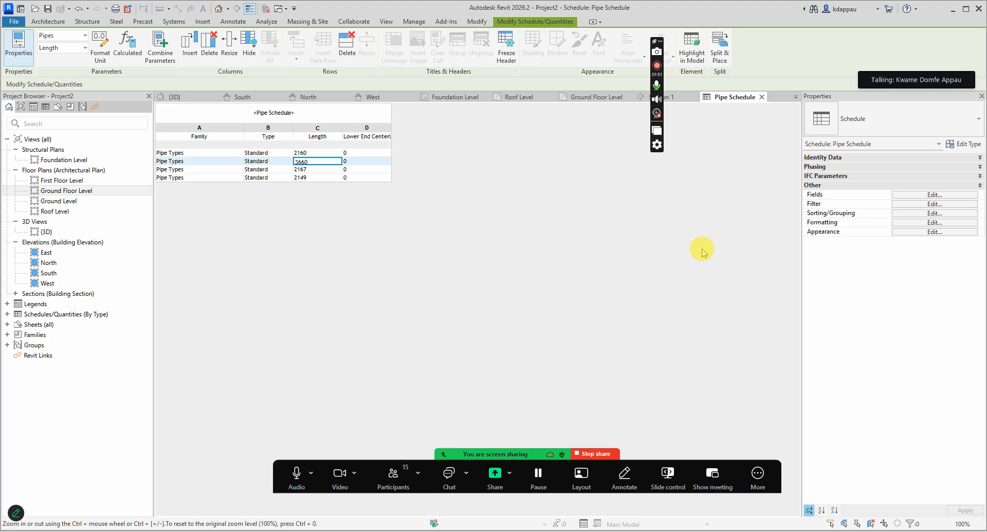
Reopen the pipe schedule's field settings and add the Description and Flow fields after Lower End Centerline Elevation.
left_click(935, 196)
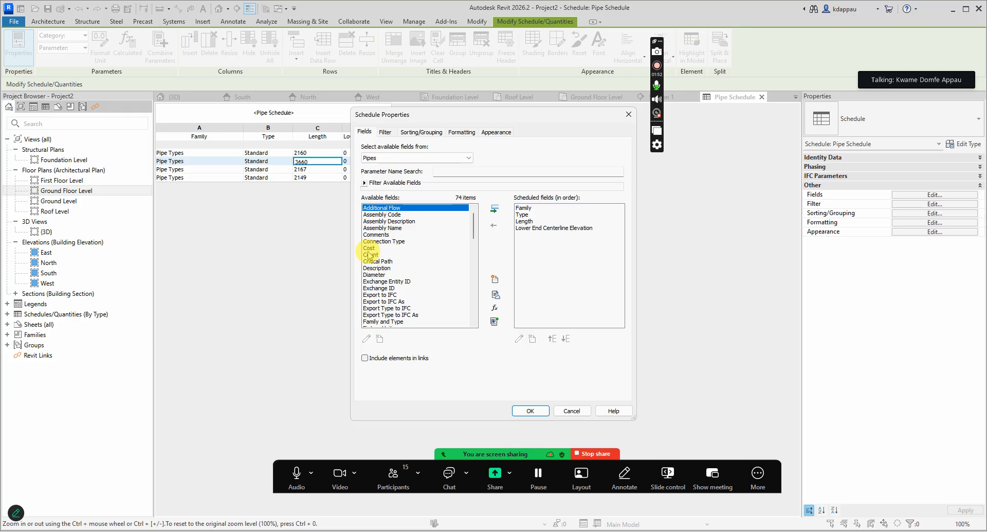
left_click(375, 268)
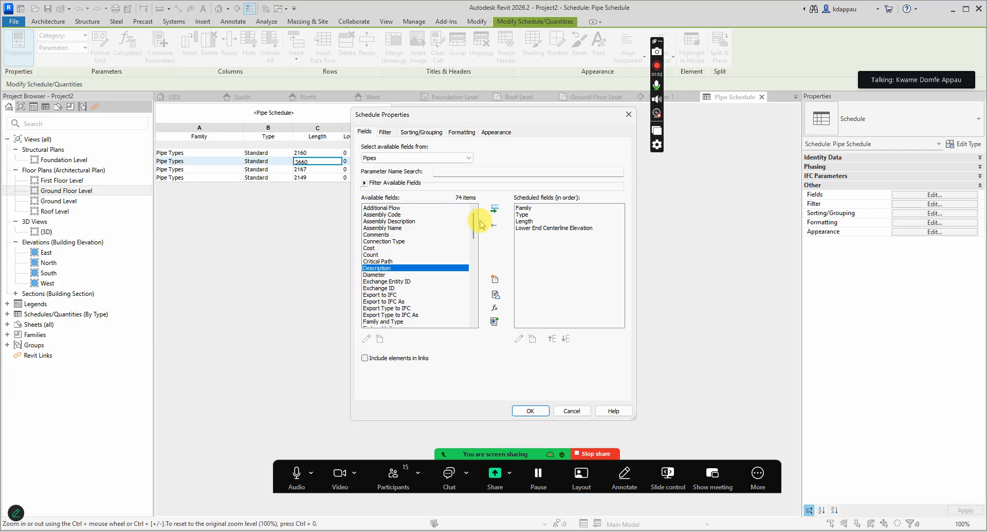
left_click(493, 209)
scroll(414, 265, "down", 3)
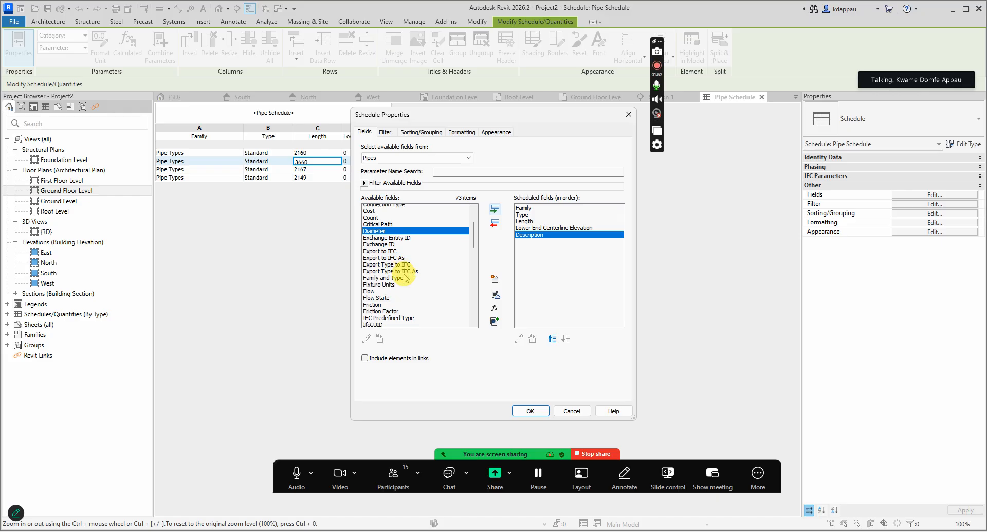
scroll(371, 287, "down", 1)
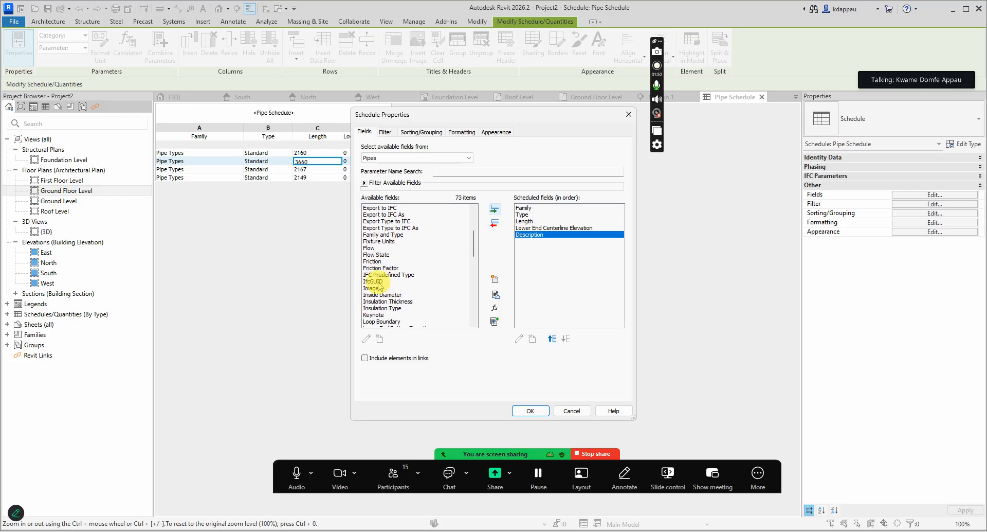
left_click(370, 248)
left_click(493, 209)
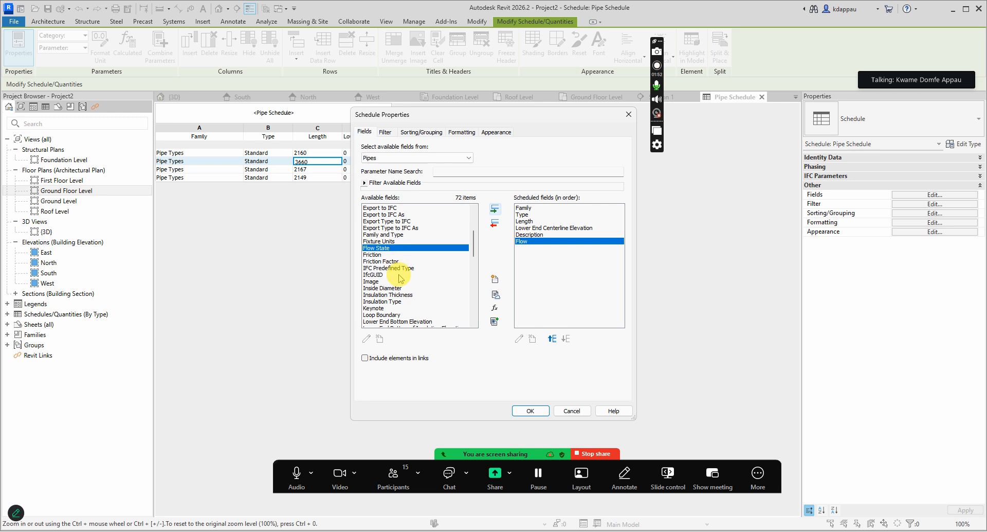
Add the Mark, Manufacturer and Outside Diameter fields after Flow and apply the changes to the pipe schedule.
scroll(398, 276, "down", 1)
scroll(400, 279, "down", 3)
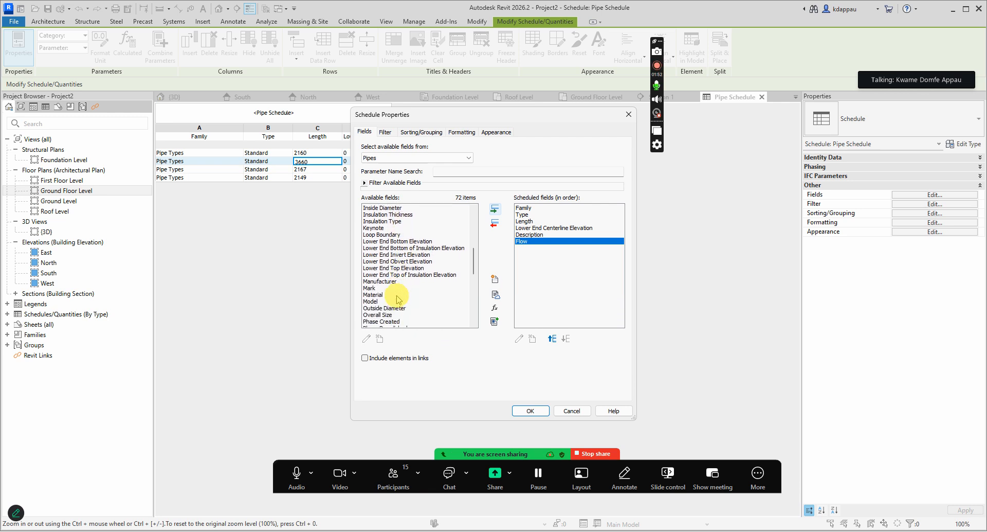
left_click(370, 288)
left_click(494, 209)
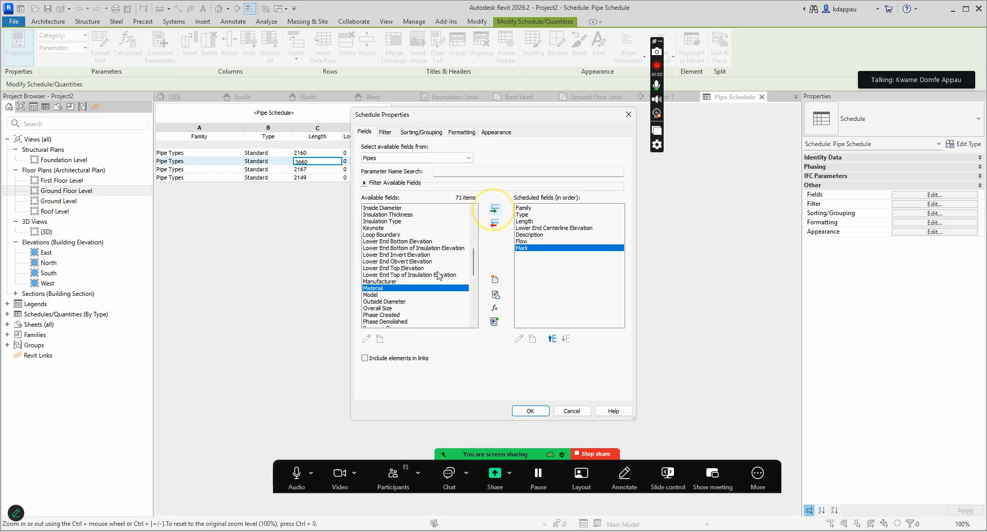
left_click(379, 281)
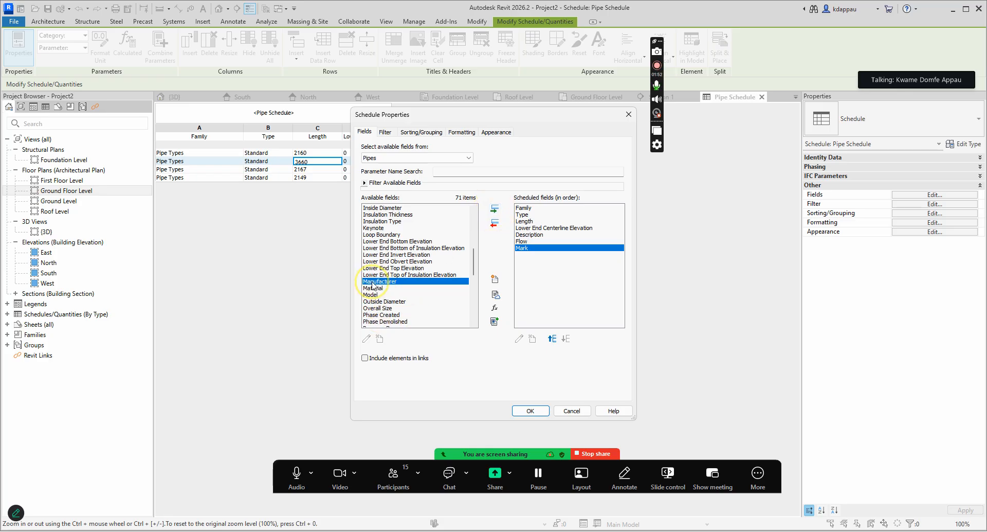
left_click(494, 209)
scroll(383, 309, "down", 1)
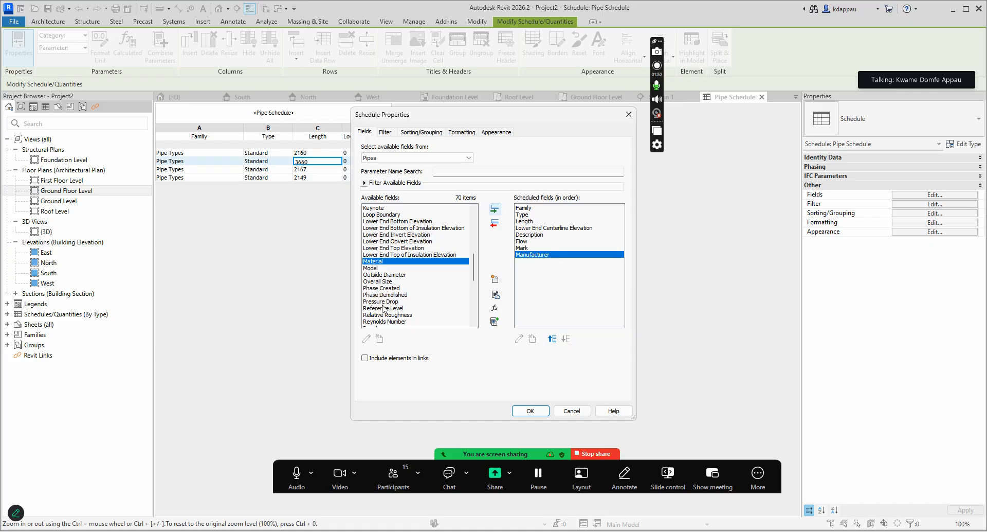
left_click(378, 274)
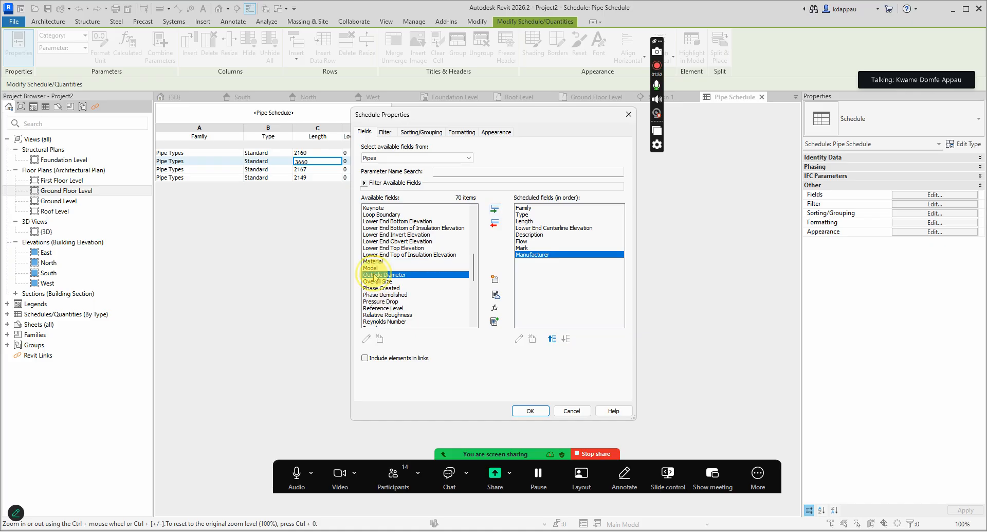
left_click(494, 209)
left_click(527, 410)
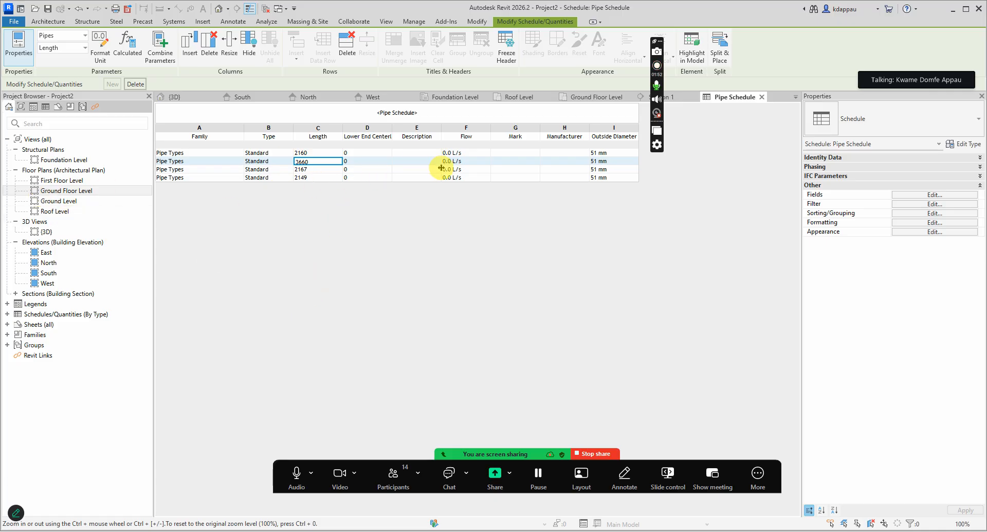
Expand the Schedule Typical, Schedule Working and None groups in the project's schedules and locate the Pipe Schedule.
double_click(21, 314)
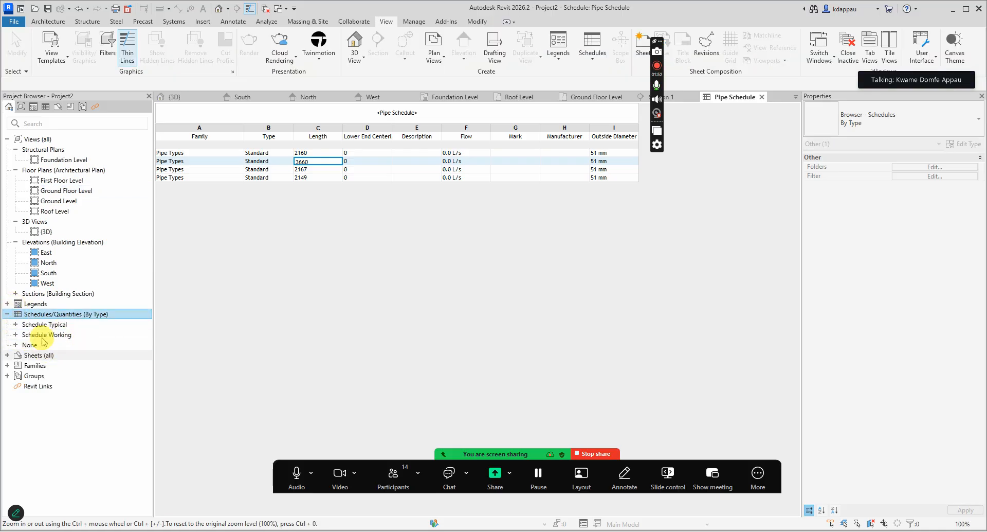
left_click(16, 325)
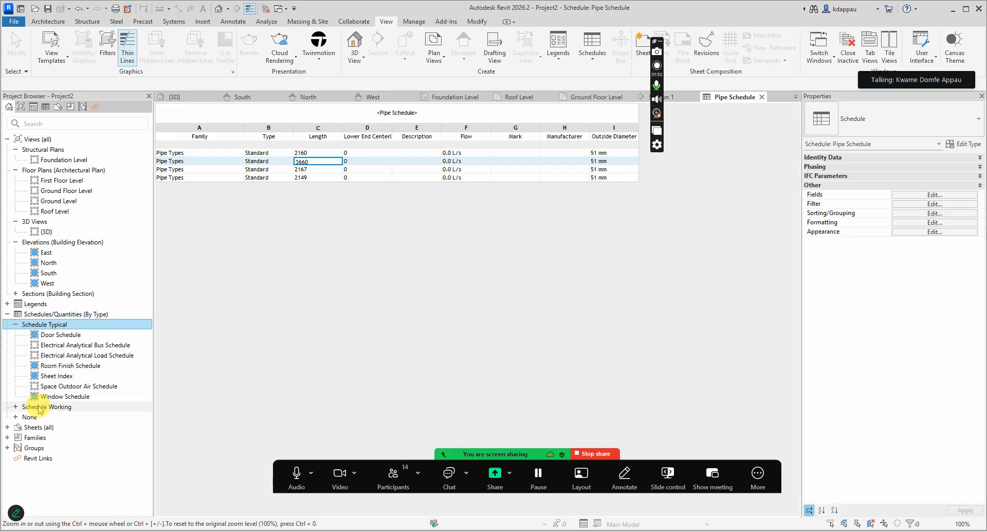
left_click(16, 406)
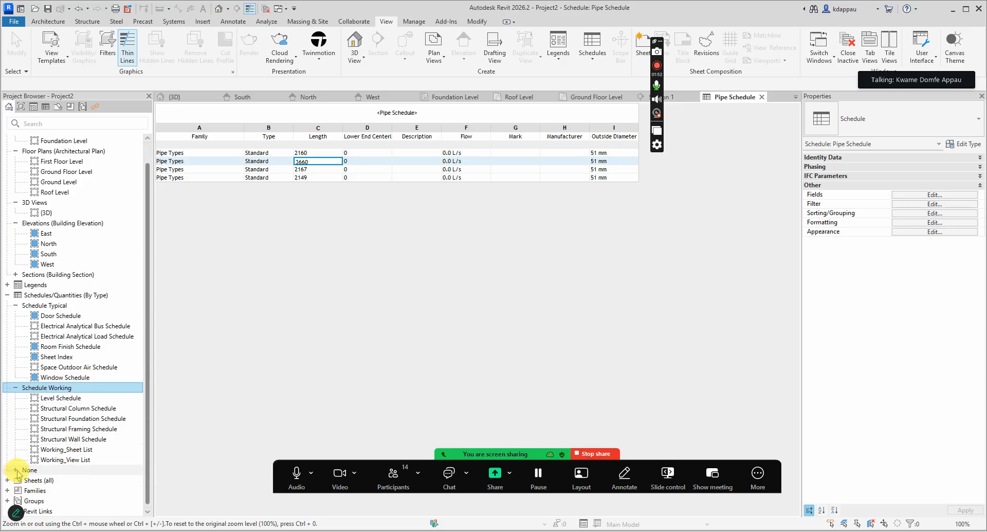
left_click(15, 469)
left_click(61, 473)
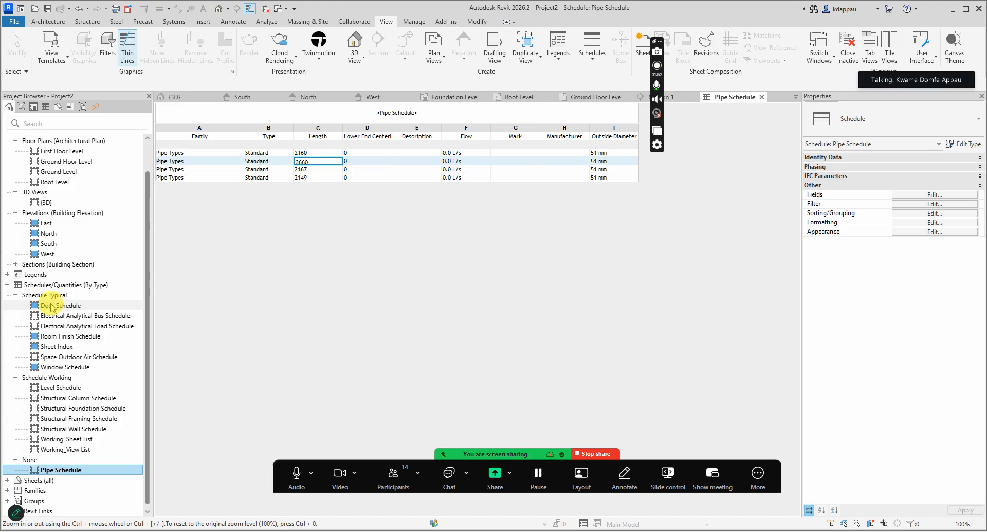
Switch the browser organization of Schedules/Quantities from By Type to all.
left_click(86, 285)
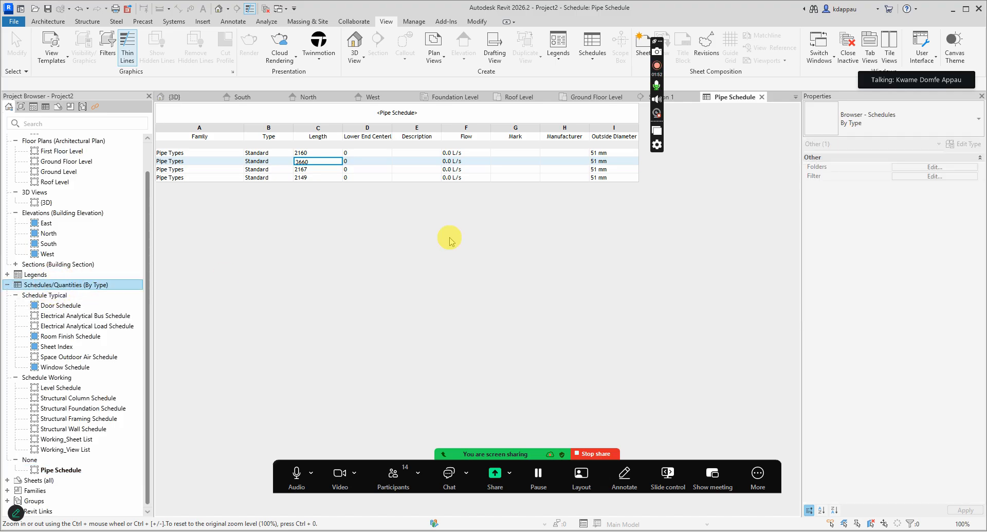
left_click(835, 140)
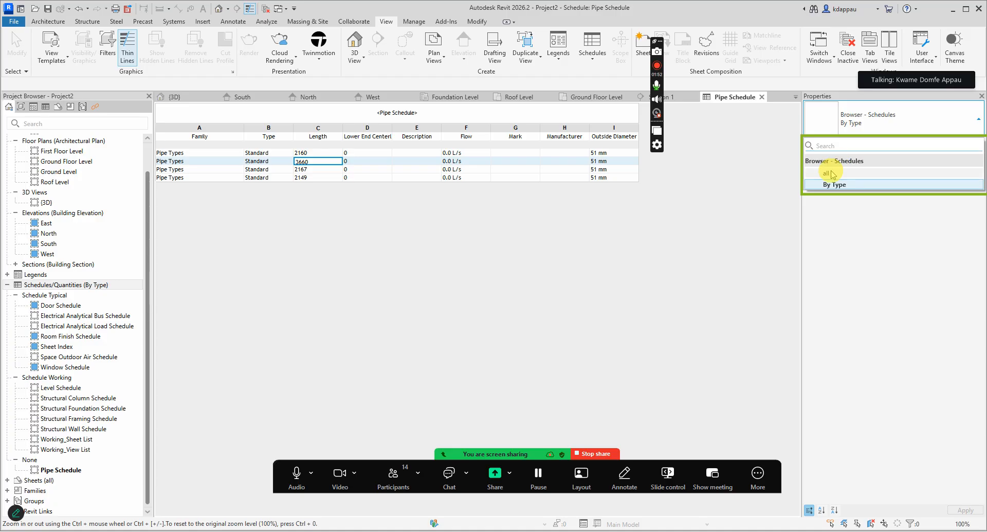
left_click(832, 178)
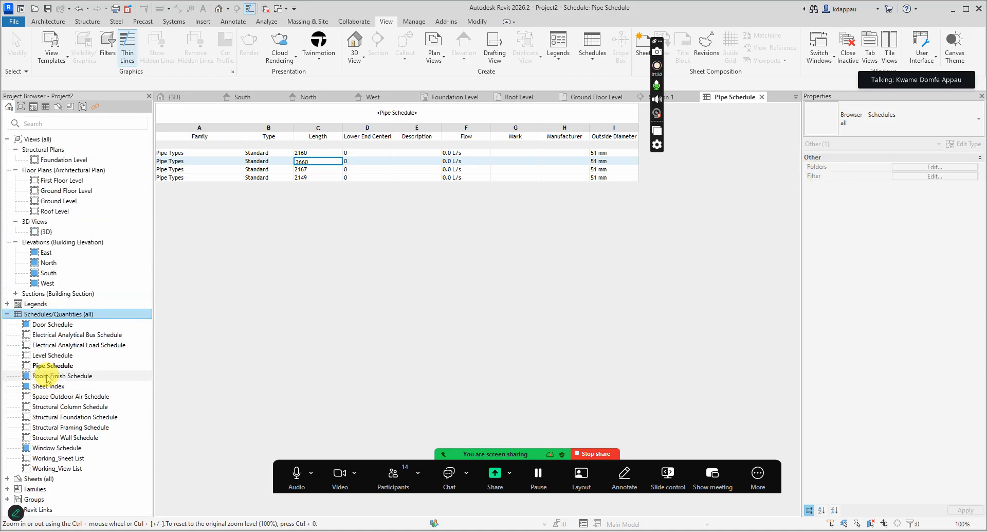
Compare the Pipe and Level Schedule entries in the schedules list, and open the Door Schedule to view its columns.
left_click(53, 367)
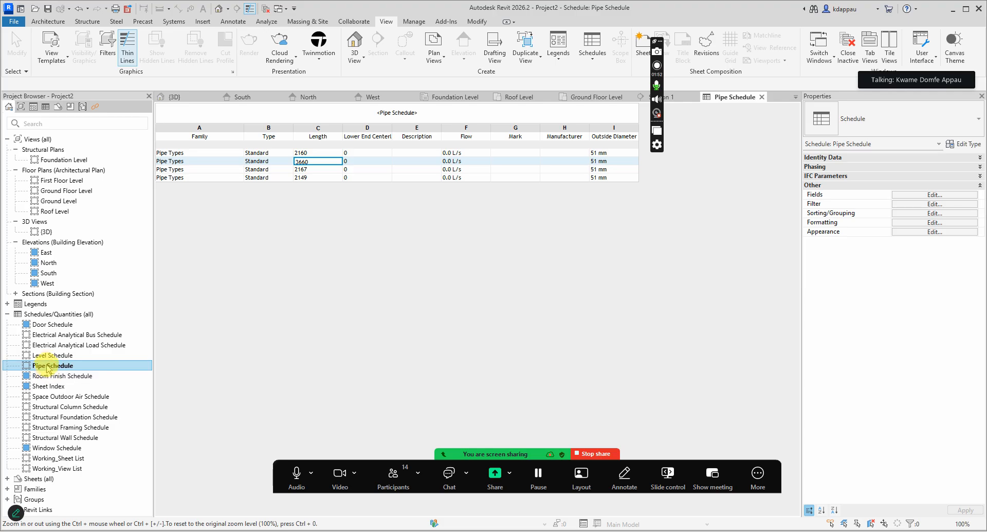
left_click(49, 356)
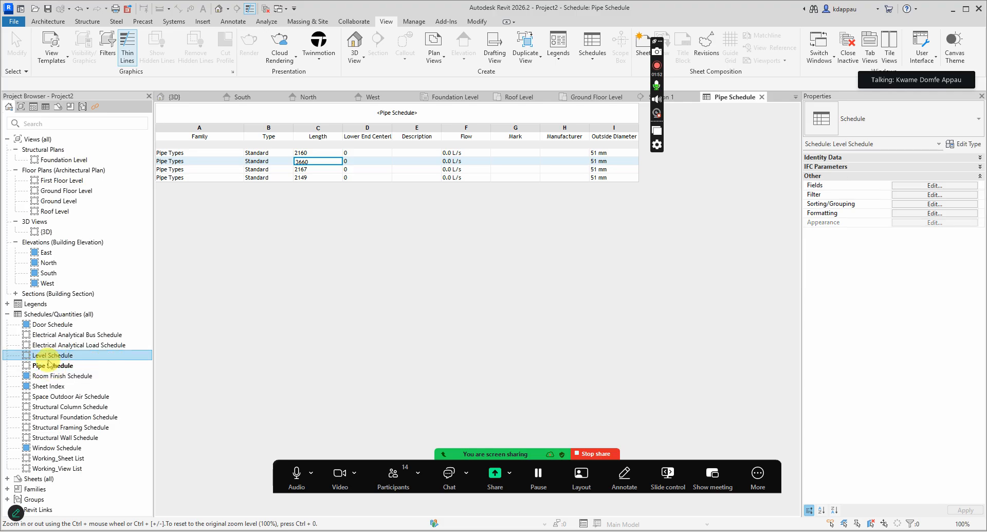
left_click(47, 325)
double_click(48, 326)
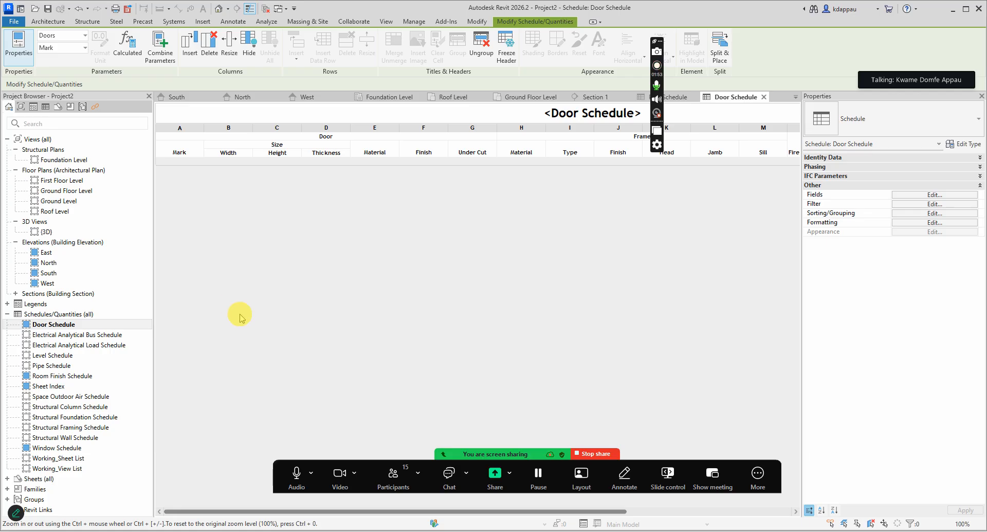
left_click(278, 308)
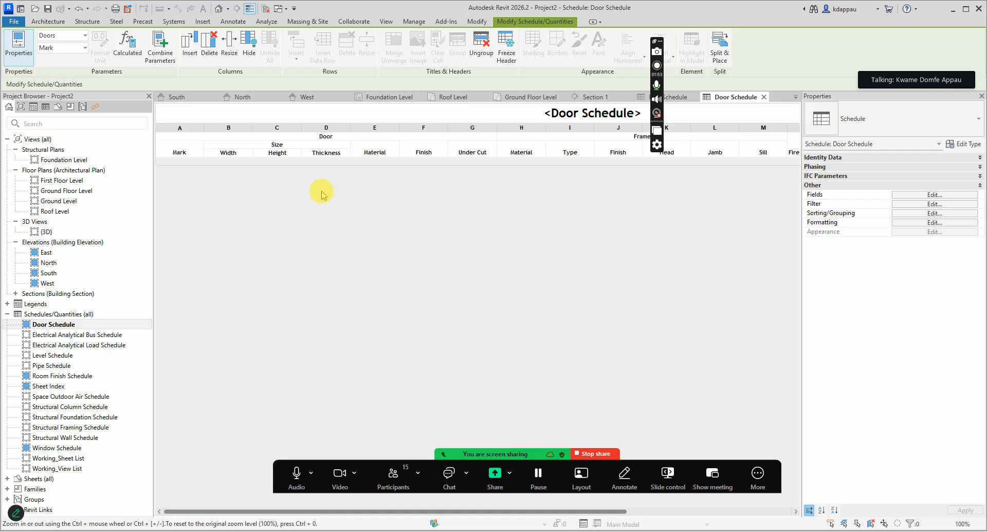
Start a new building component schedule for the Walls category in the New Construction phase.
left_click(385, 22)
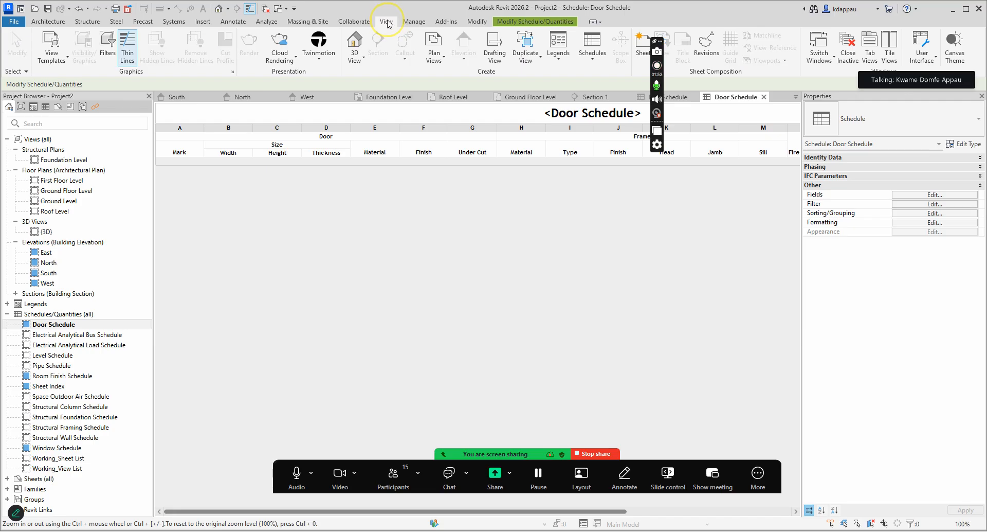
left_click(590, 60)
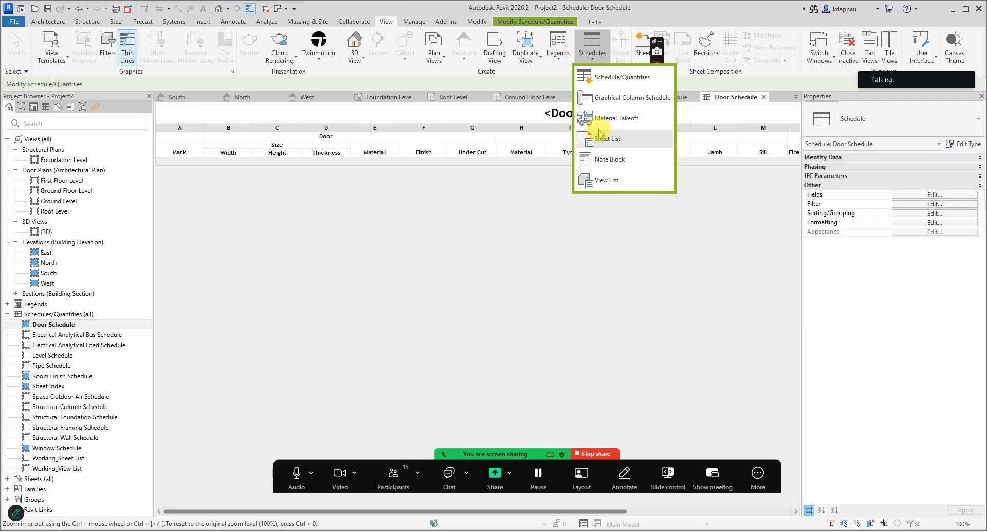
left_click(606, 77)
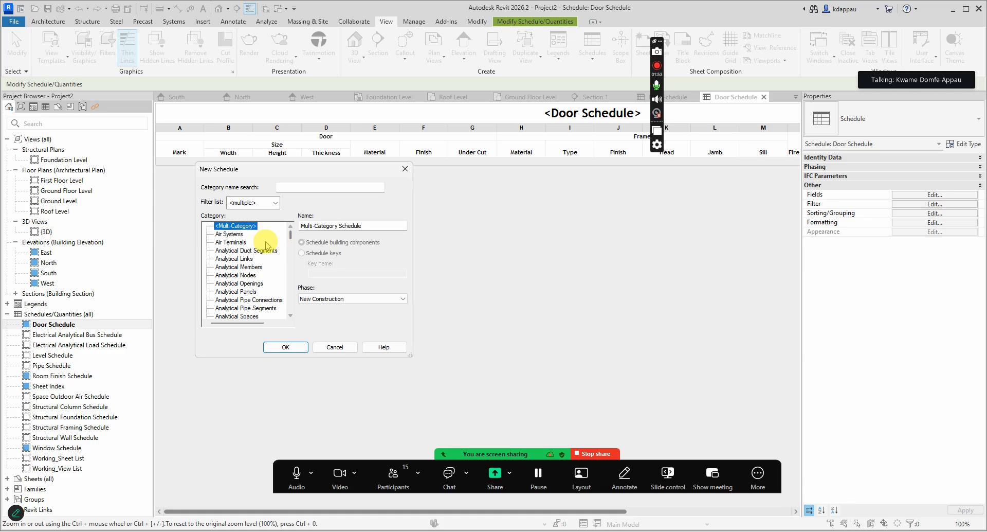
left_click_drag(290, 236, 284, 315)
left_click(229, 292)
left_click(233, 340)
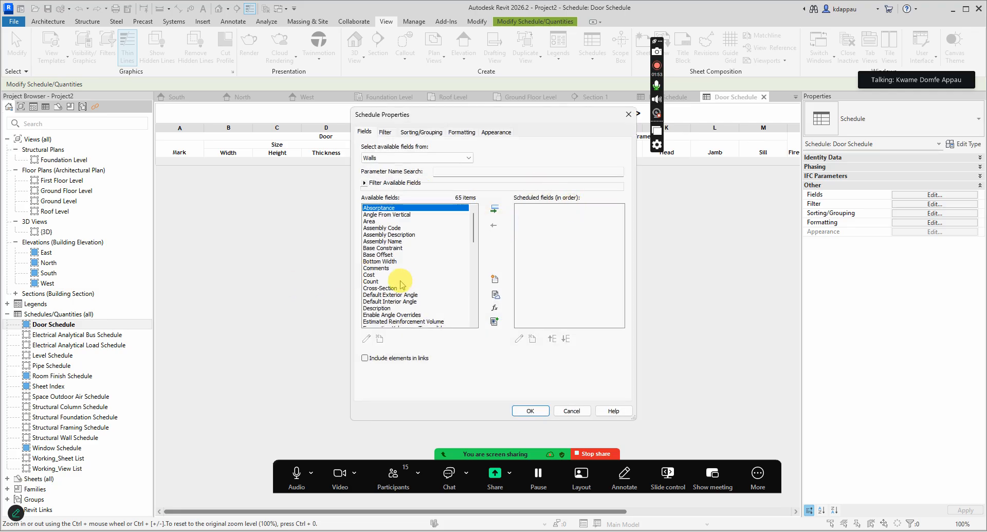
Look through the available wall fields and add Base Constraint as the first scheduled field.
scroll(402, 281, "down", 4)
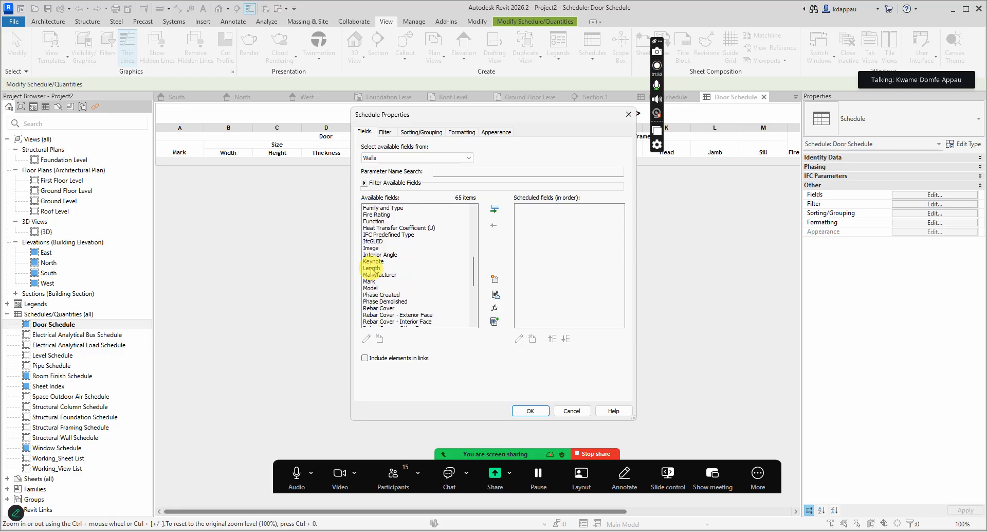
scroll(376, 273, "down", 1)
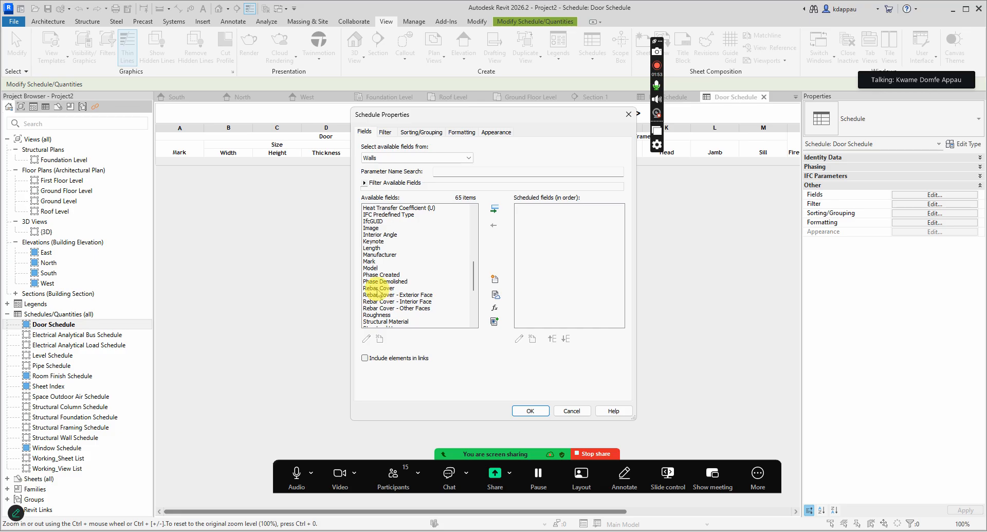
scroll(383, 267, "up", 1)
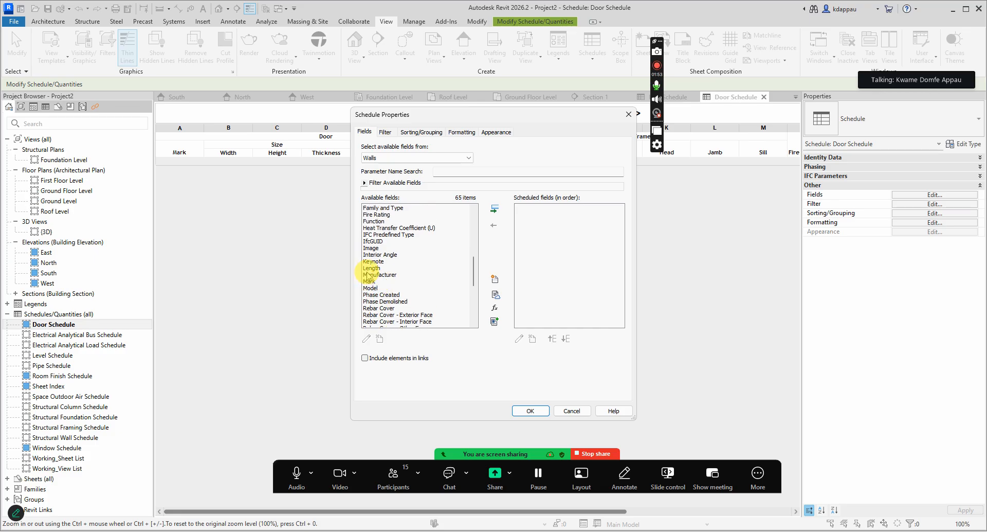
scroll(380, 270, "up", 3)
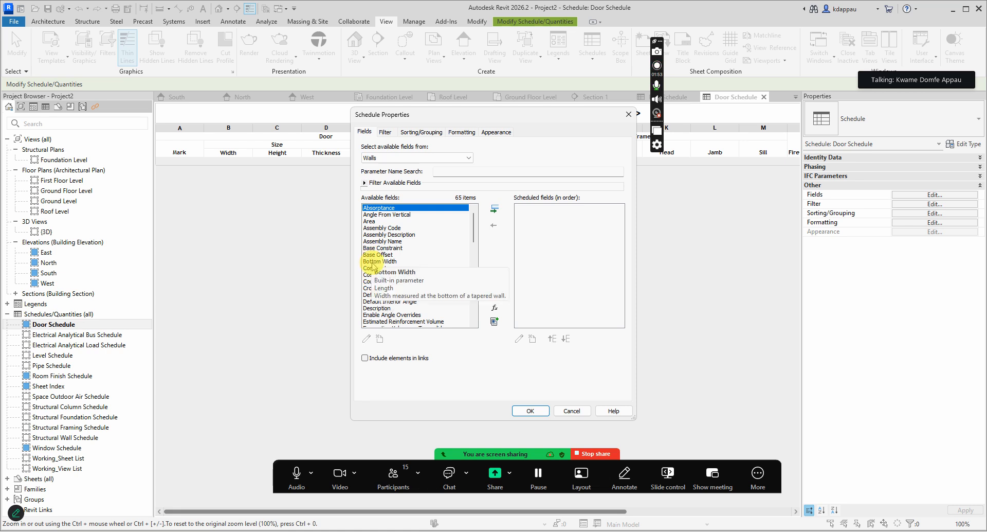
left_click(380, 241)
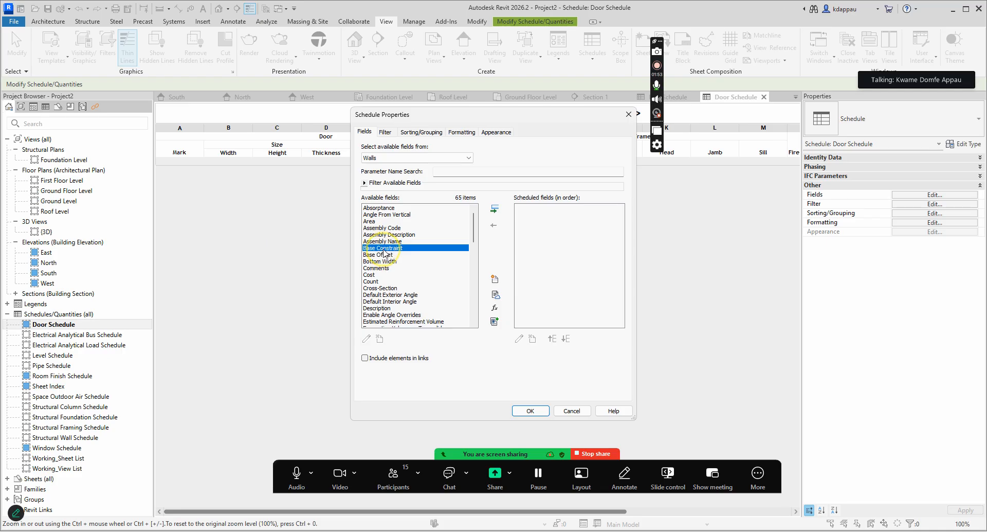
left_click(496, 210)
Add the Top Constraint field to the wall schedule after Base Constraint.
scroll(378, 296, "down", 10)
scroll(376, 298, "down", 1)
scroll(371, 300, "down", 2)
left_click(384, 241)
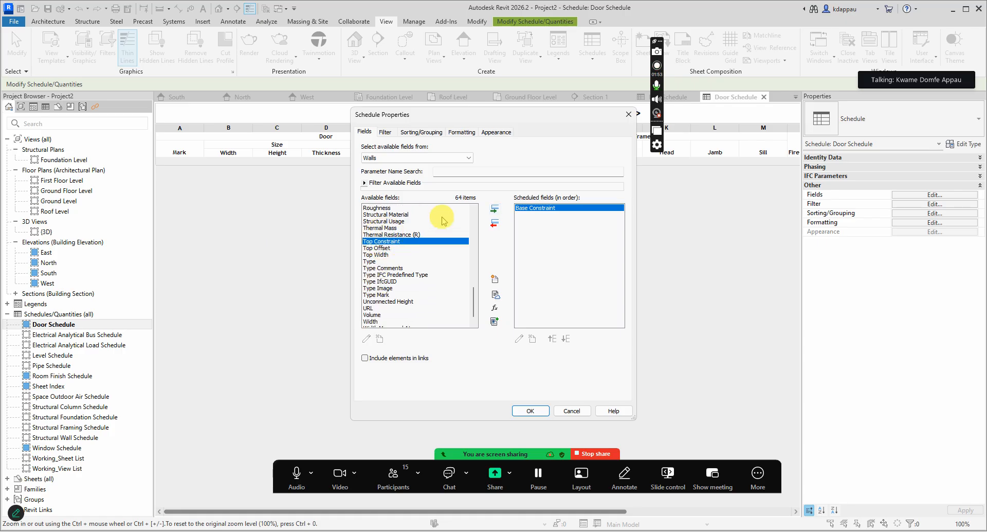
left_click(495, 209)
Add the Length, Type Mark and Width fields to the wall schedule after Top Constraint.
scroll(380, 257, "up", 5)
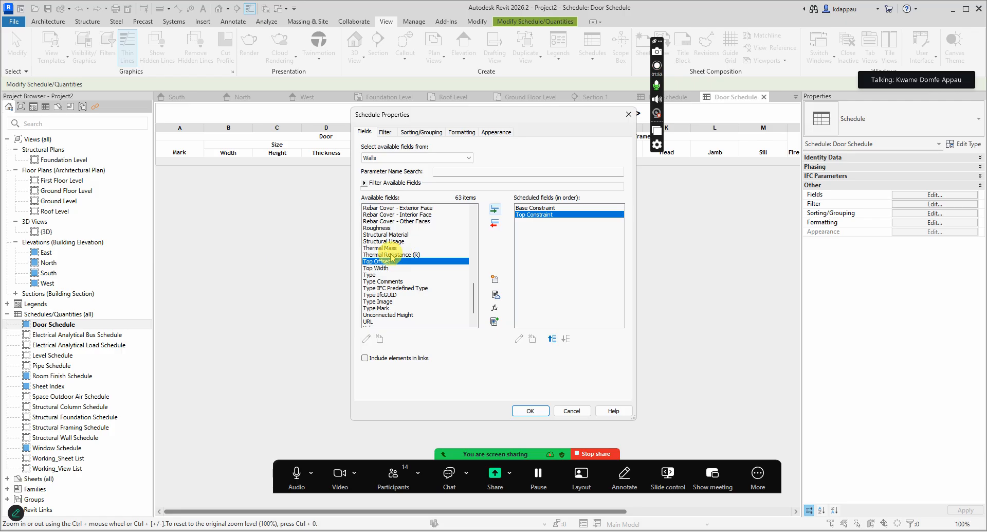
scroll(371, 259, "up", 1)
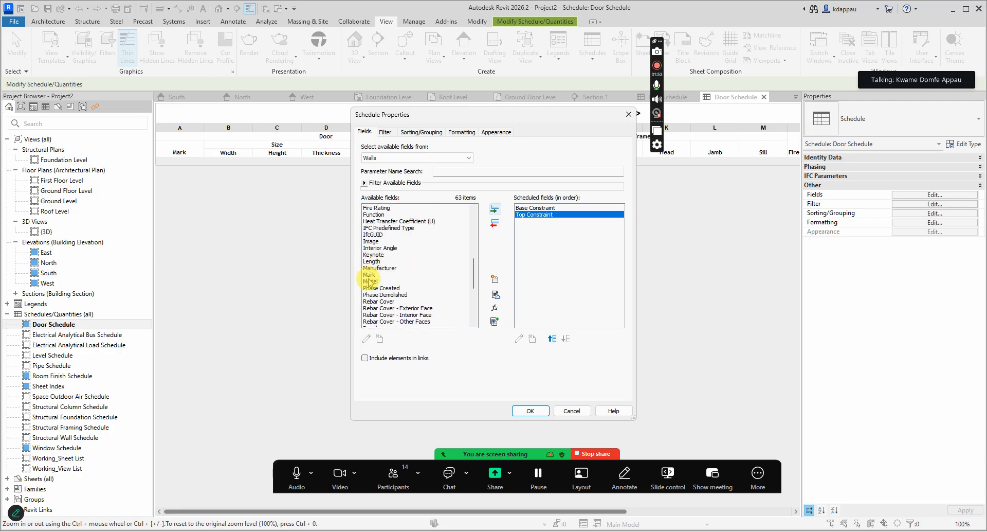
left_click(369, 261)
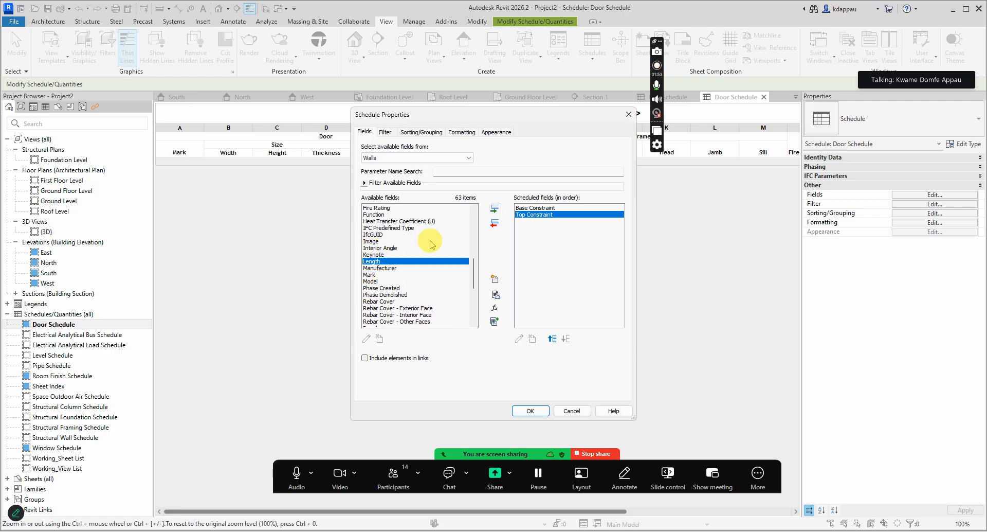
left_click(494, 209)
scroll(418, 247, "down", 5)
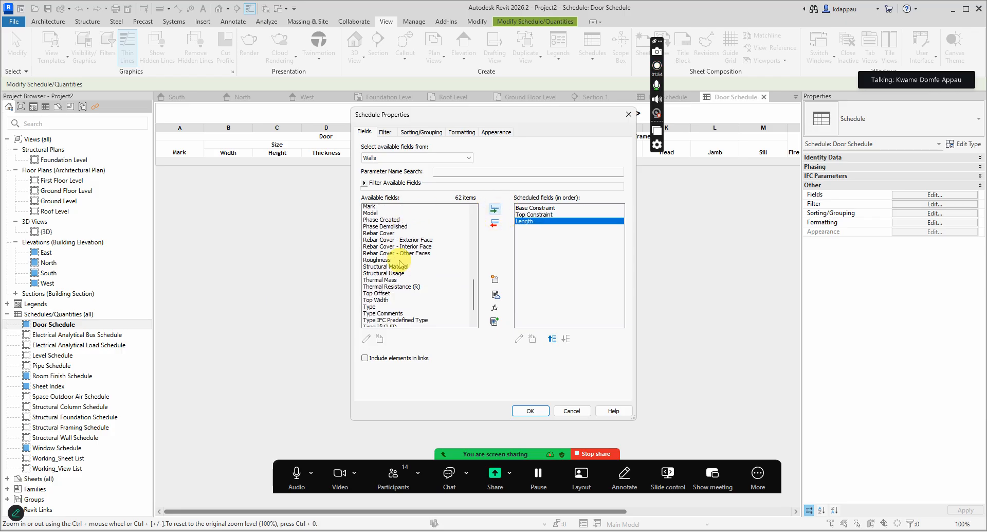
left_click(381, 302)
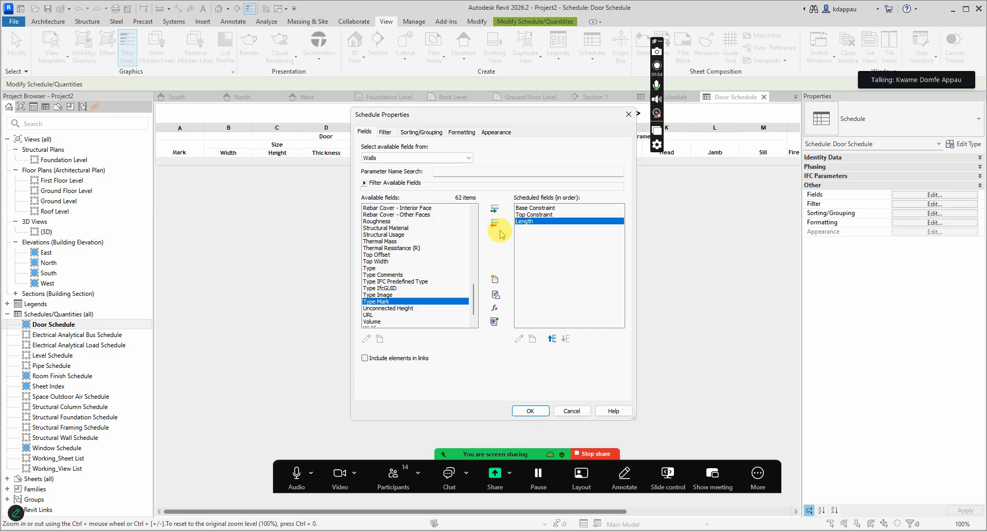
left_click(495, 209)
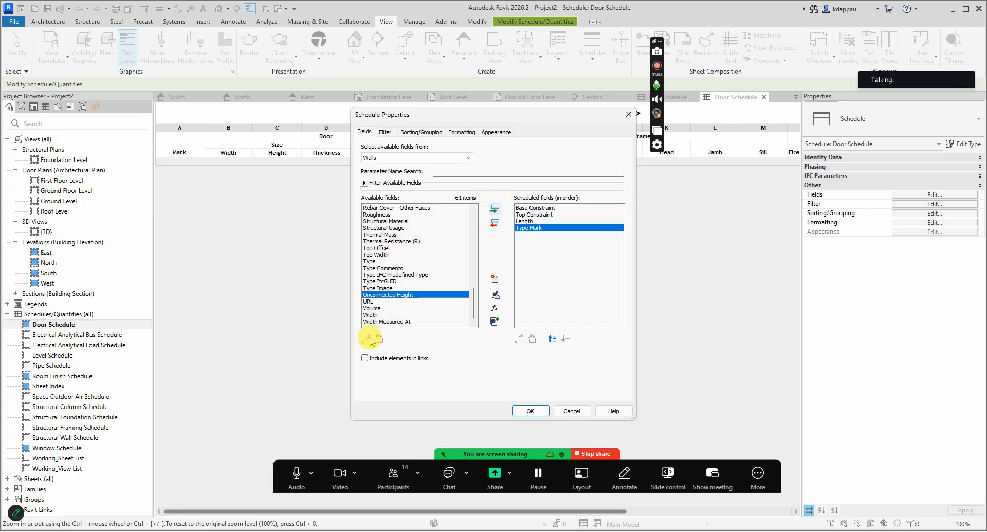
left_click(370, 315)
left_click(494, 209)
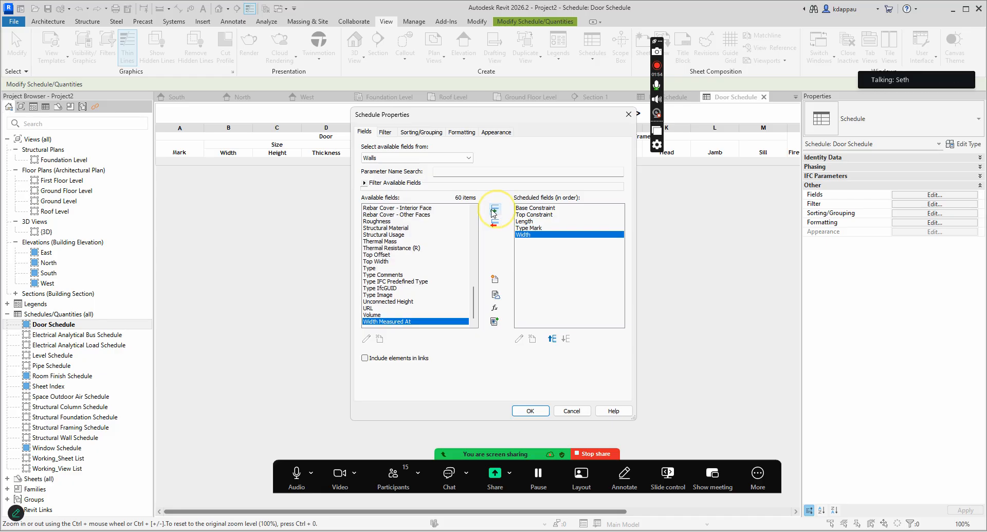
Add the Area and Volume fields to the end of the wall schedule's scheduled fields.
scroll(411, 247, "up", 14)
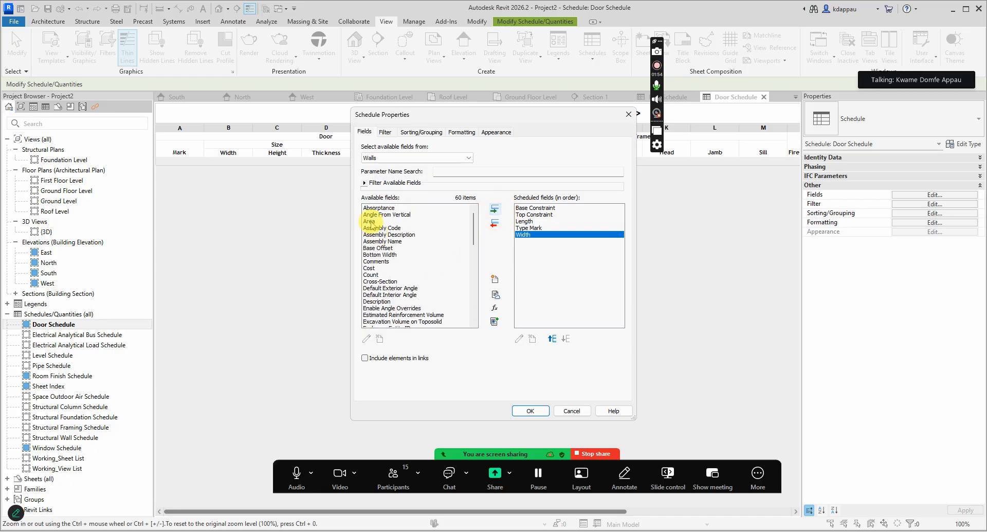
left_click(370, 221)
left_click(495, 210)
scroll(389, 271, "down", 3)
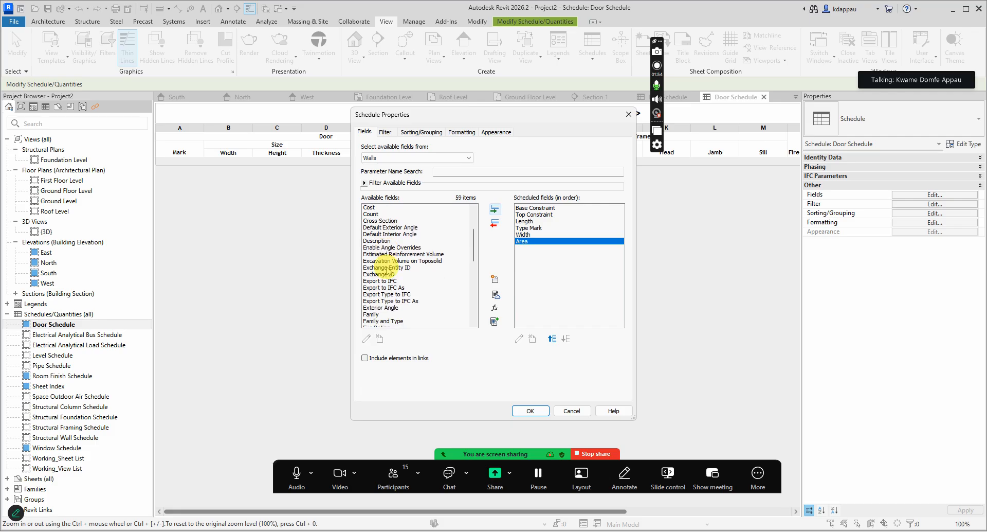
scroll(389, 271, "down", 12)
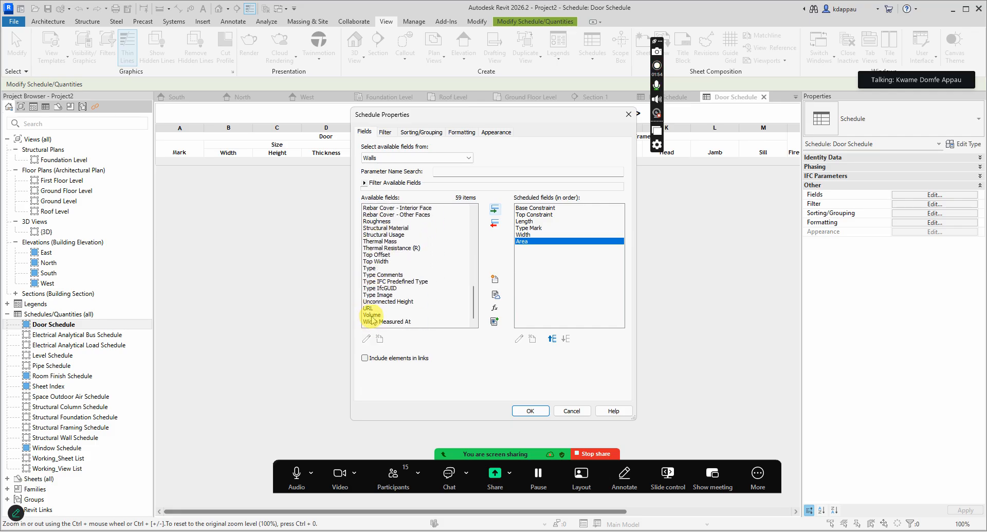
left_click(373, 315)
left_click(495, 210)
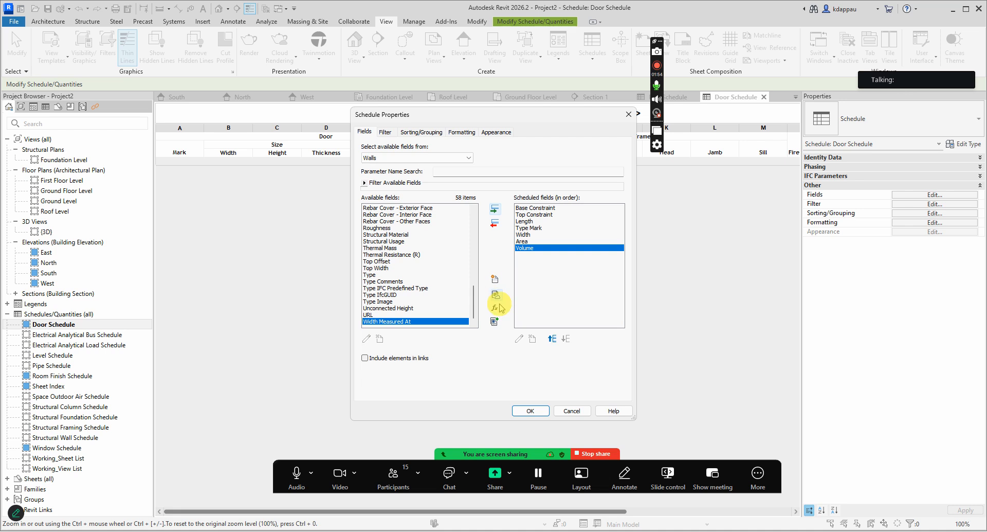
Create the wall schedule and widen its Top Constraint and Base Constraint columns to fit their full text.
left_click(530, 410)
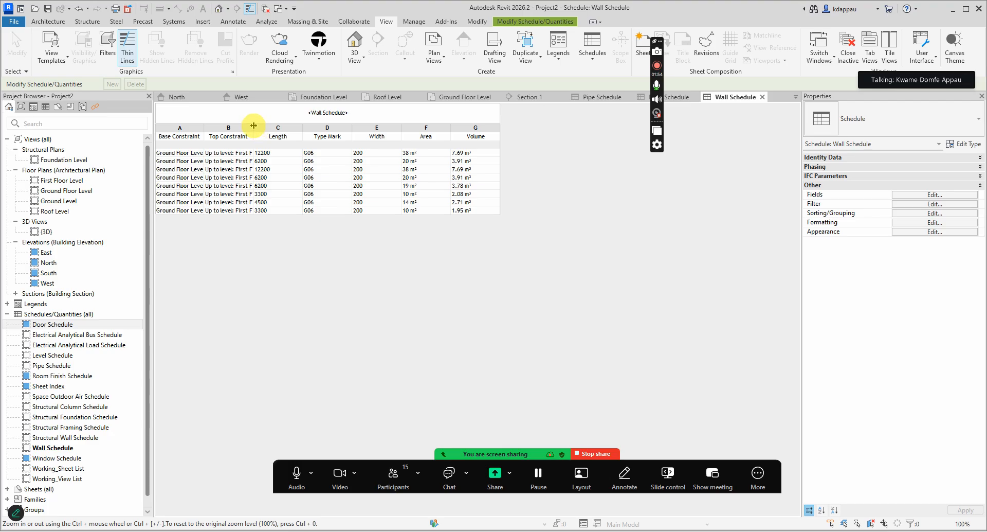
left_click_drag(253, 127, 305, 128)
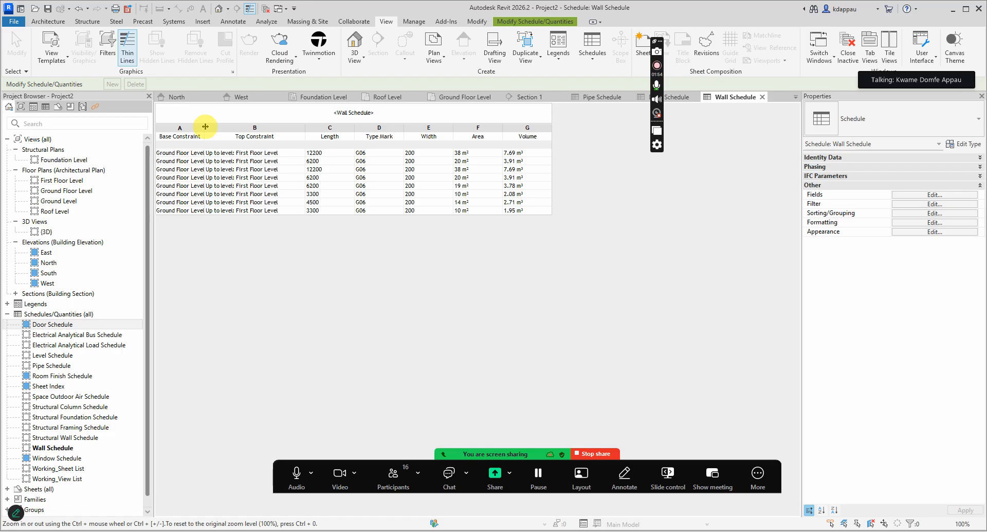
left_click_drag(205, 126, 253, 127)
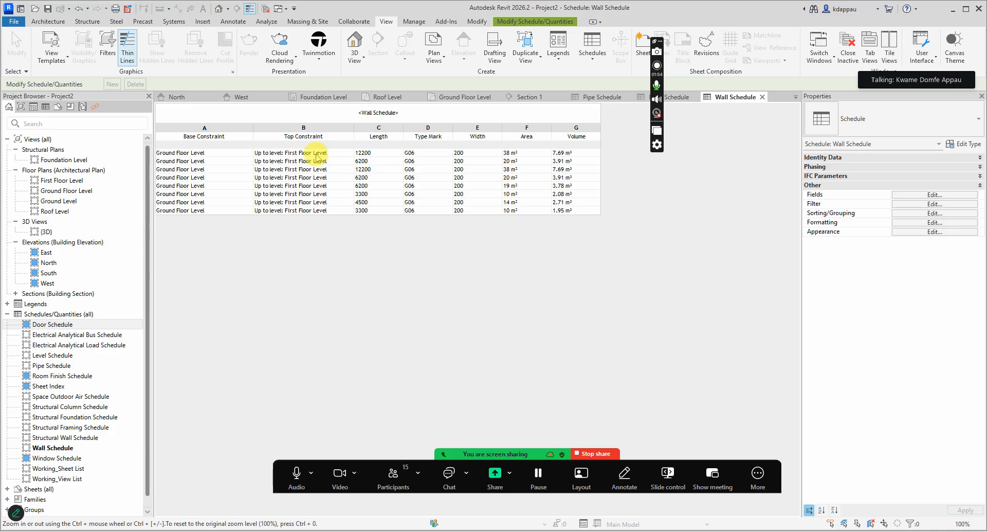
Open the default 3D view and inspect the properties of the structural framing beam beside the column.
left_click(220, 9)
scroll(434, 307, "up", 10)
scroll(570, 375, "up", 3)
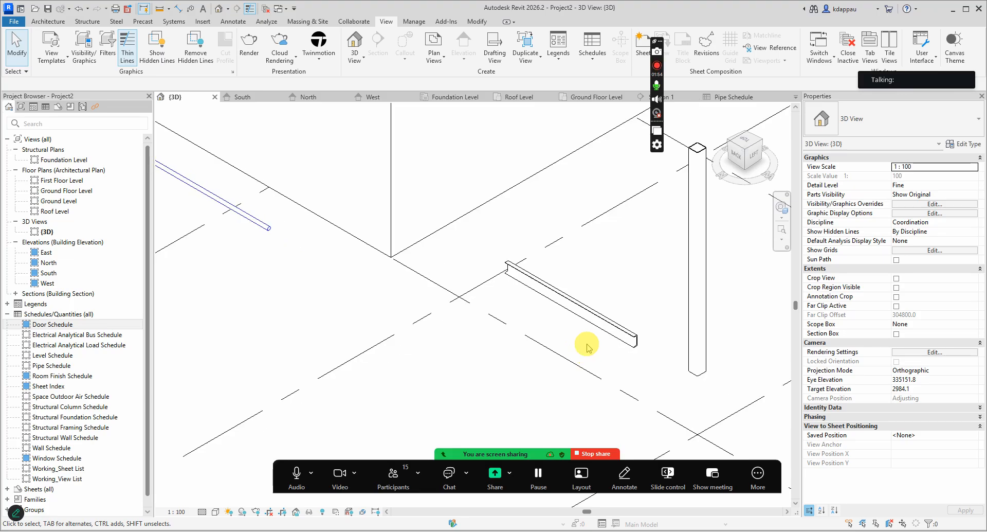
left_click(588, 314)
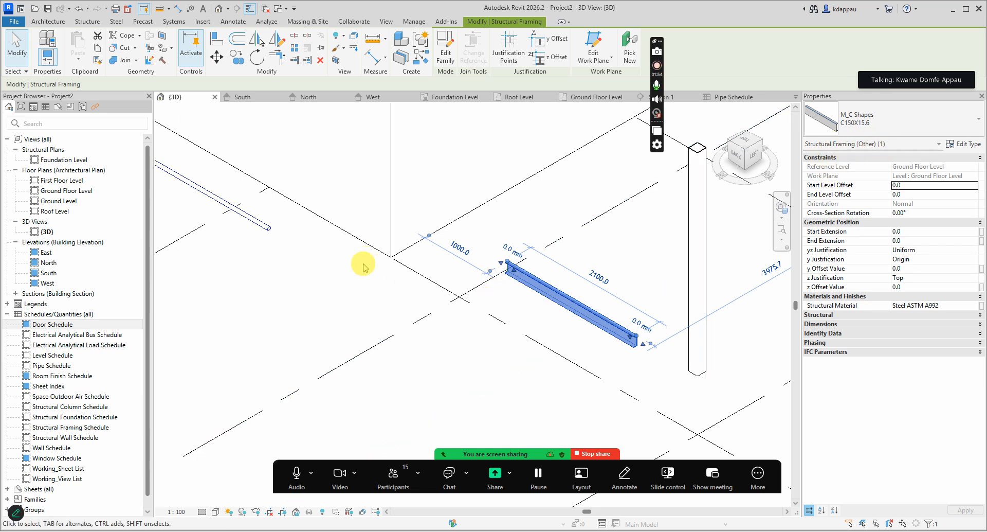
left_click(329, 304)
Open the Structural Framing Schedule and examine its columns and the beam's Structural Usage entry.
scroll(108, 337, "down", 1)
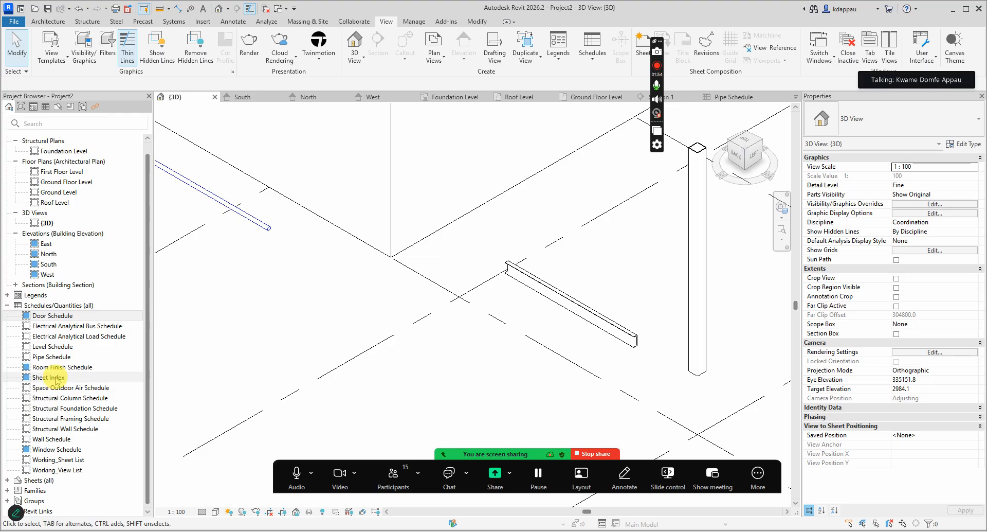
double_click(57, 418)
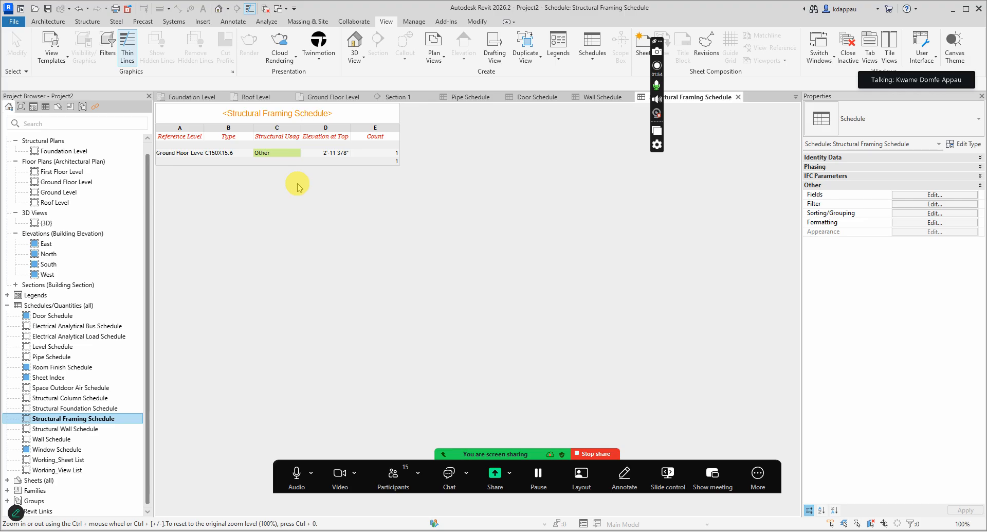
left_click(288, 217)
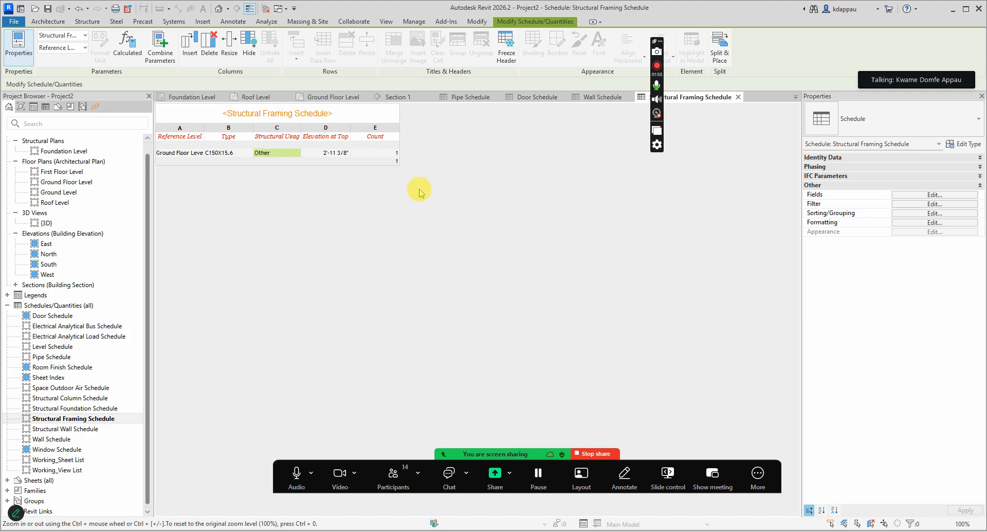
left_click(270, 155)
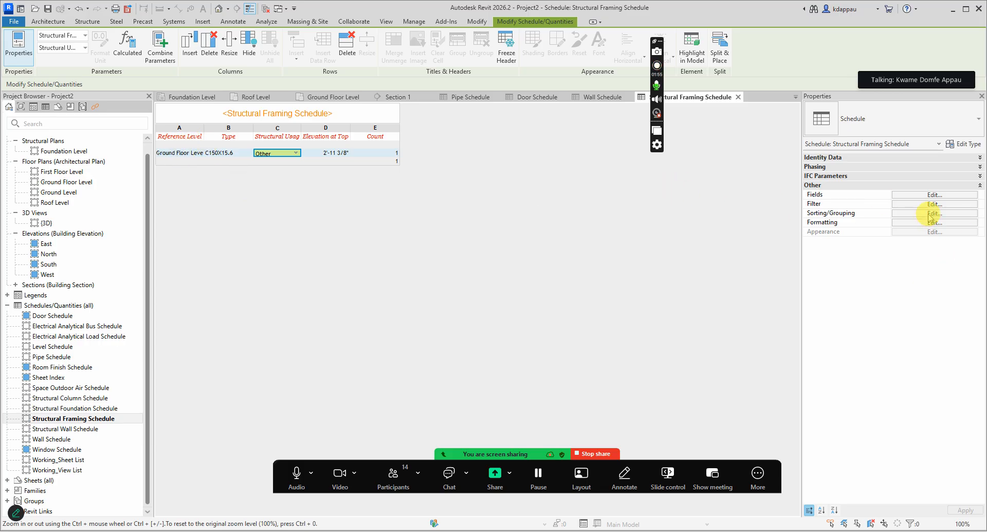
Add the Keynote and Model fields to the Structural Framing Schedule after Count.
left_click(932, 196)
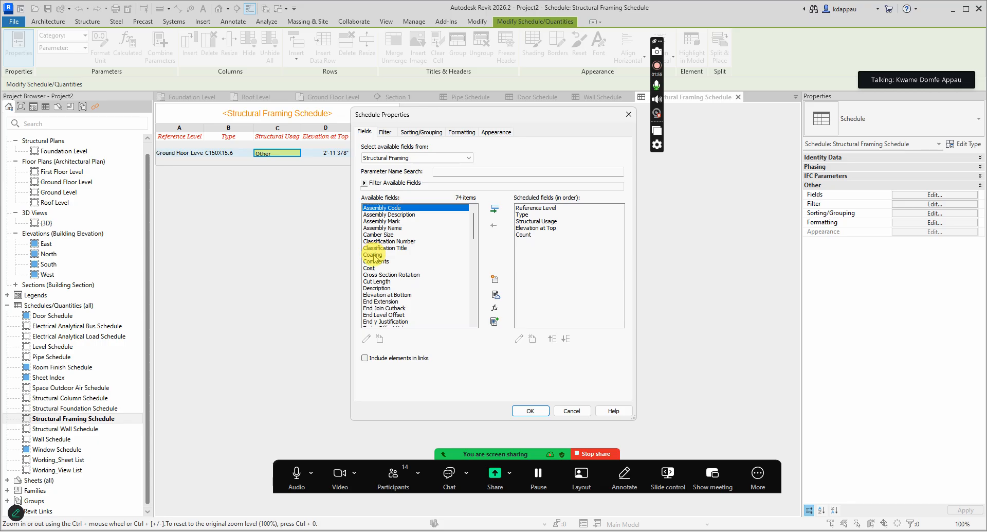
scroll(376, 254, "down", 8)
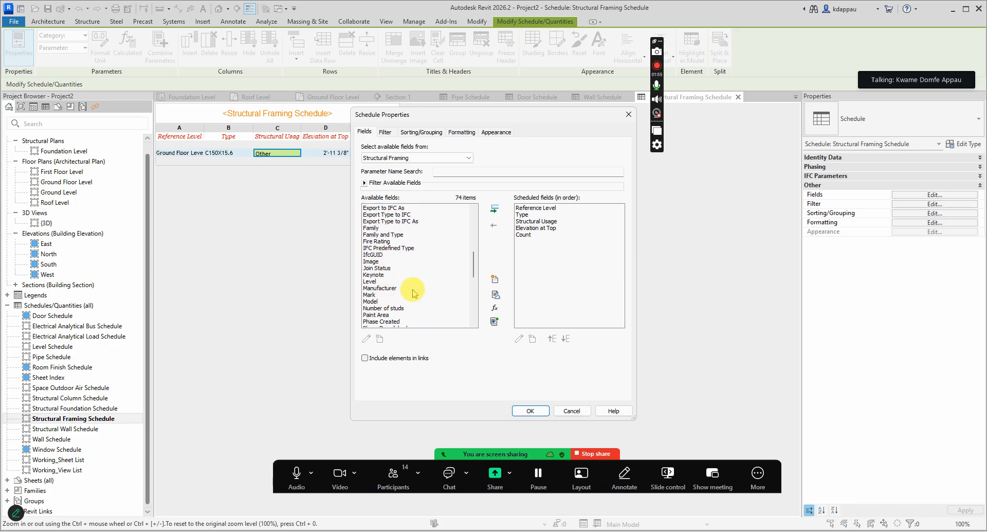
left_click(379, 275)
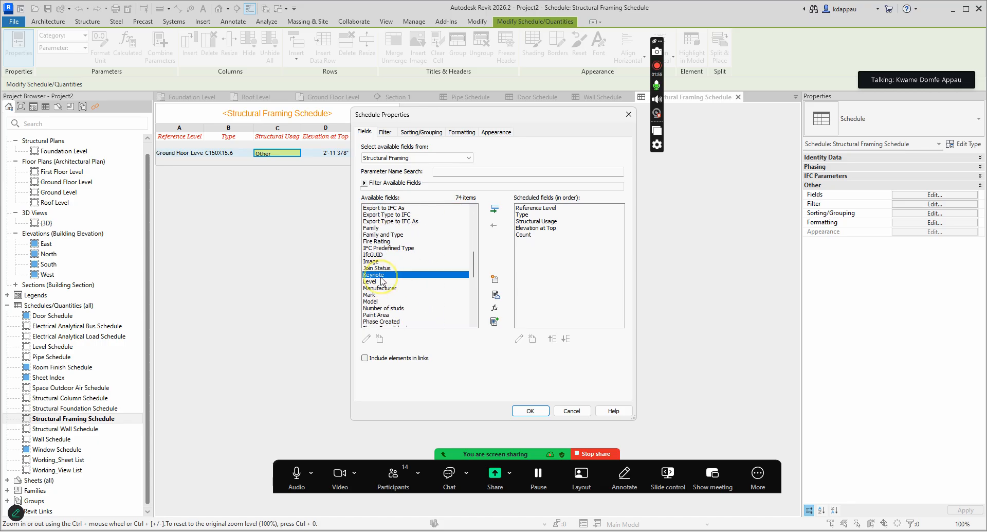
left_click(494, 209)
scroll(437, 244, "down", 2)
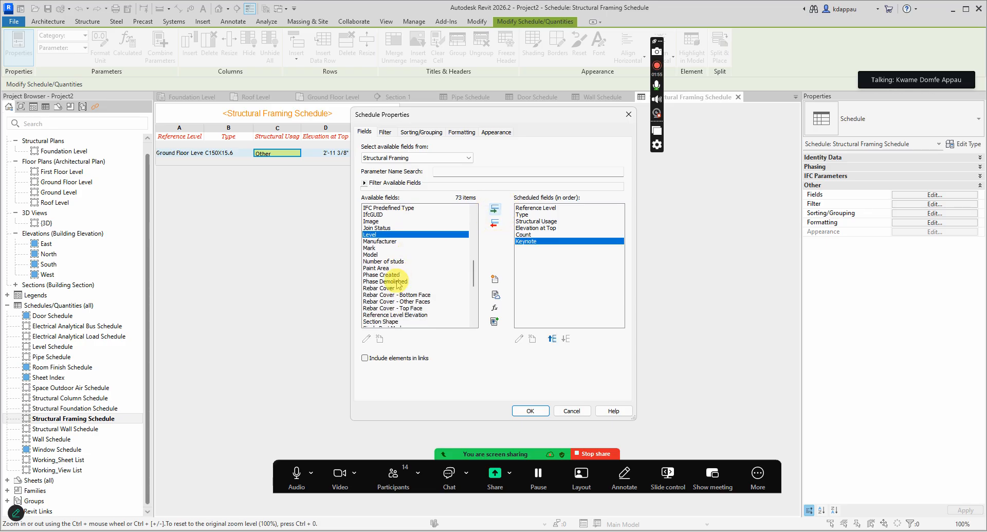
left_click(371, 254)
left_click(494, 209)
Add the Type Mark field to the Structural Framing Schedule and apply the field changes.
scroll(446, 239, "down", 3)
scroll(442, 245, "down", 4)
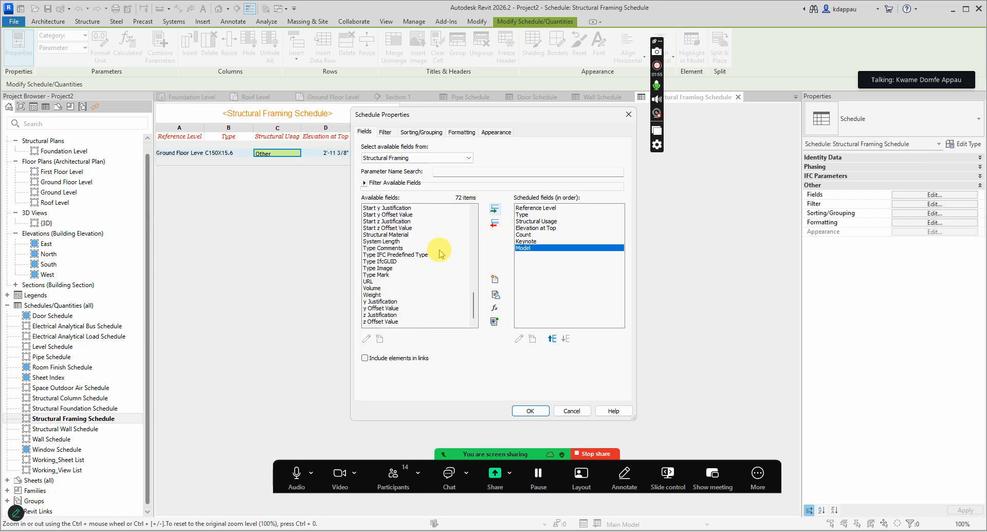
left_click(374, 274)
left_click(494, 209)
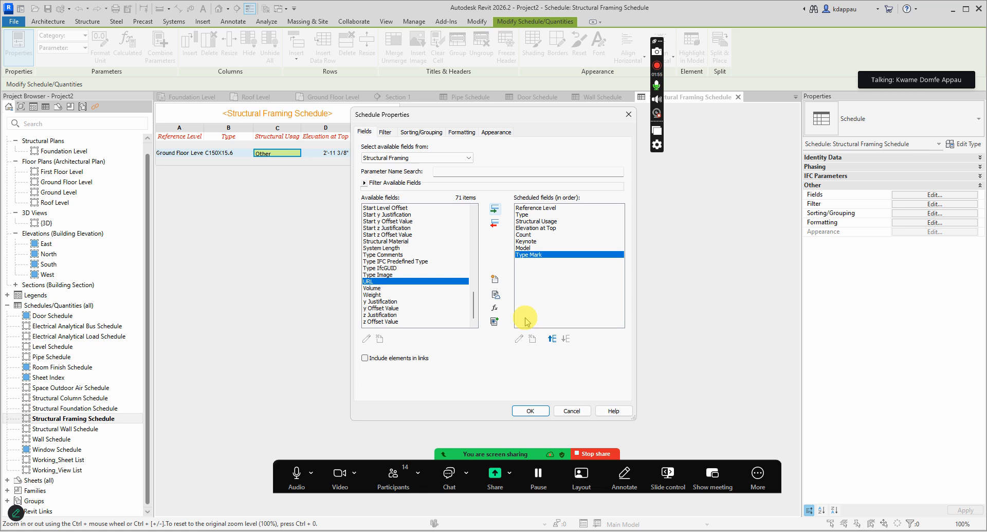
left_click(530, 410)
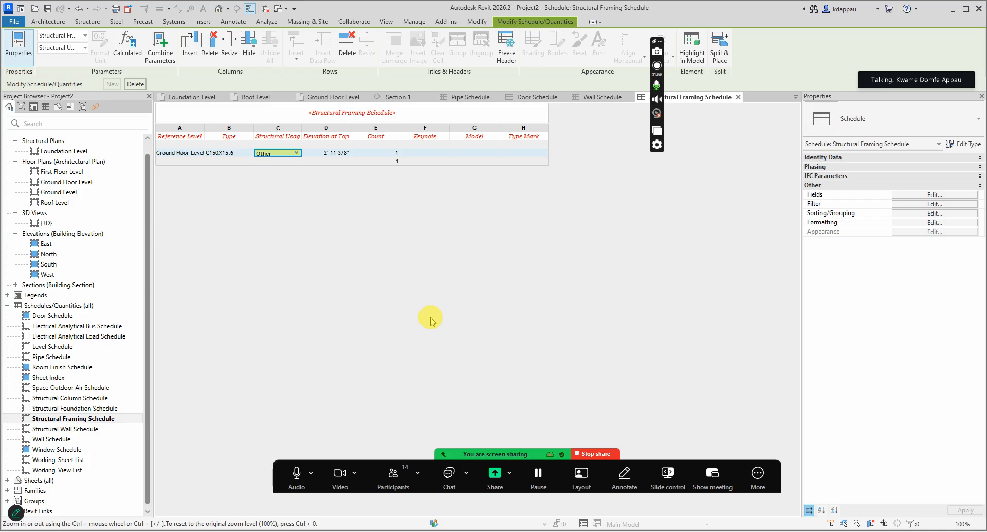
Close the Structural Framing Schedule and look over the whole building in the 3D view.
left_click(739, 97)
left_click(440, 316)
scroll(440, 316, "down", 5)
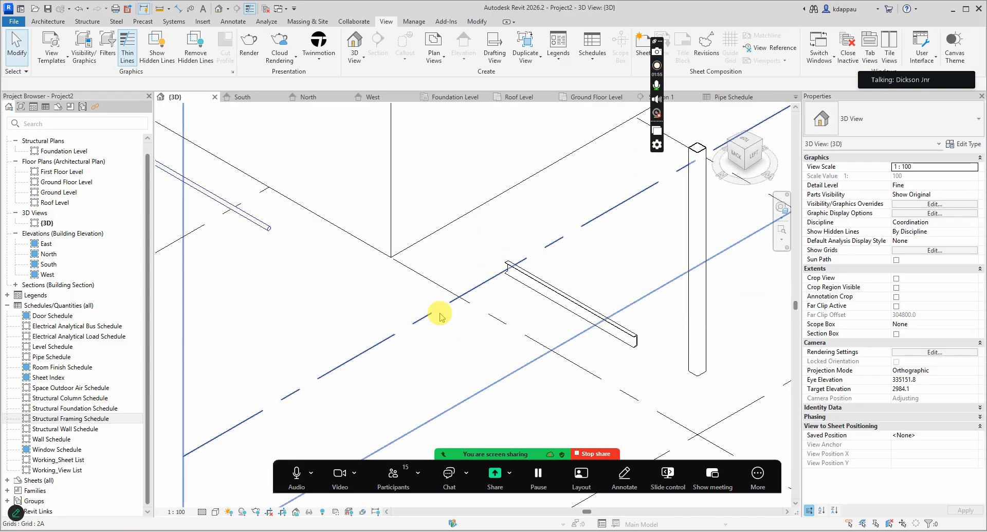
scroll(458, 326, "down", 3)
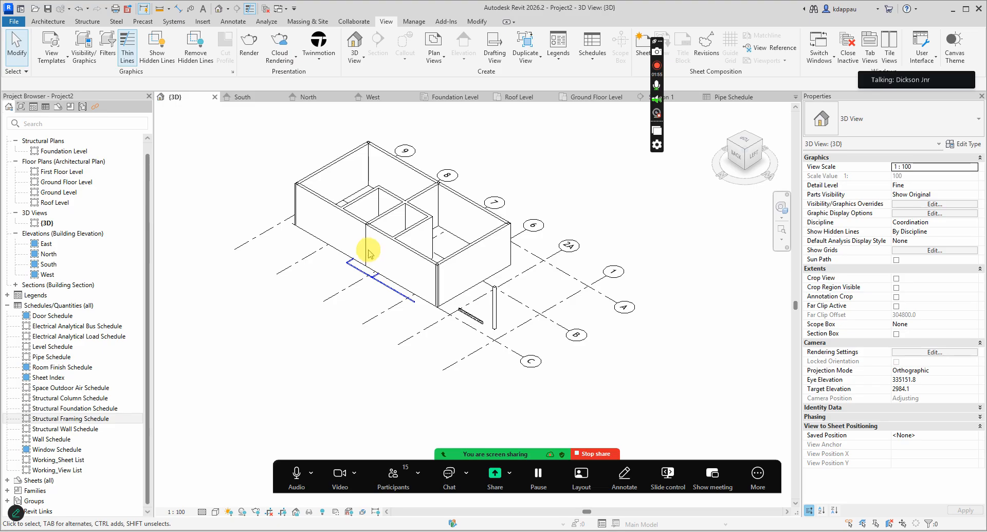
scroll(308, 189, "up", 1)
scroll(307, 157, "up", 2)
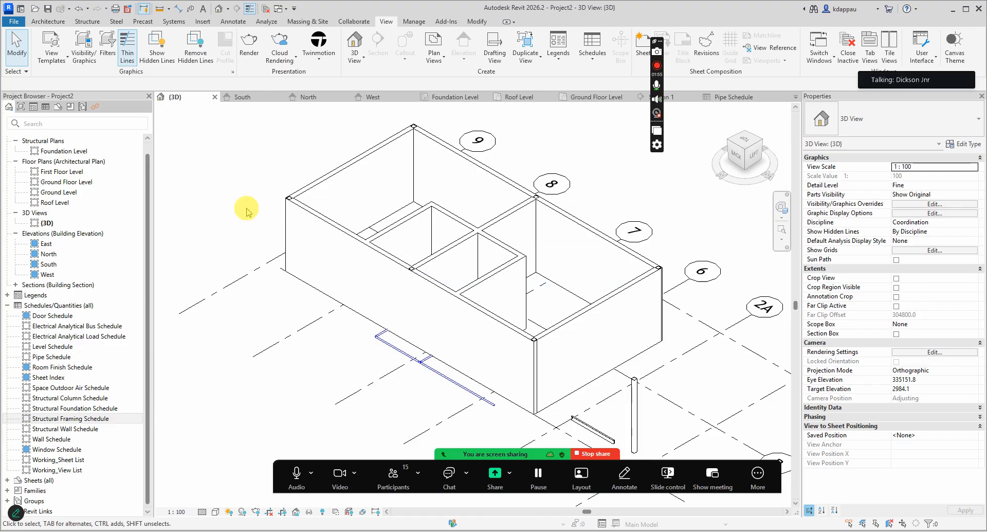
scroll(387, 269, "down", 2)
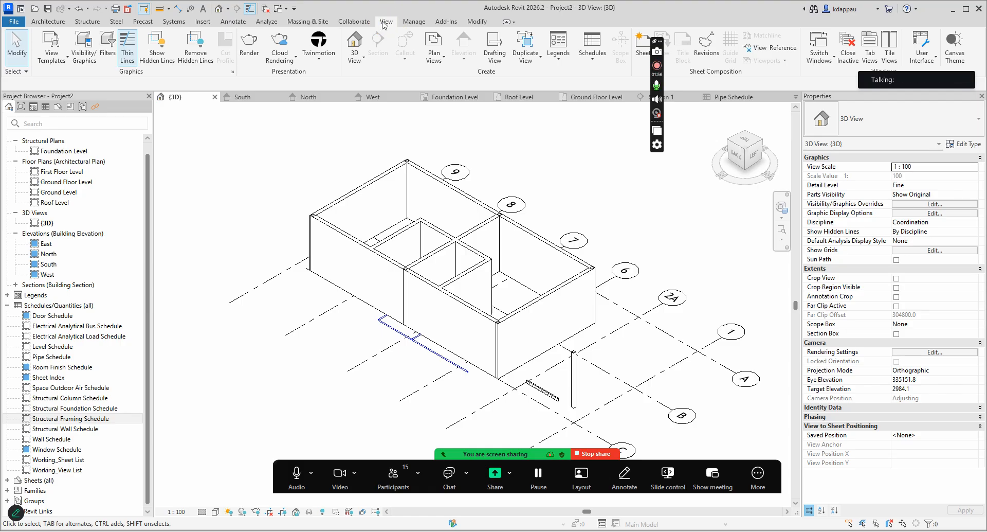
Start a new Schedule/Quantities and look through the available building categories.
left_click(485, 77)
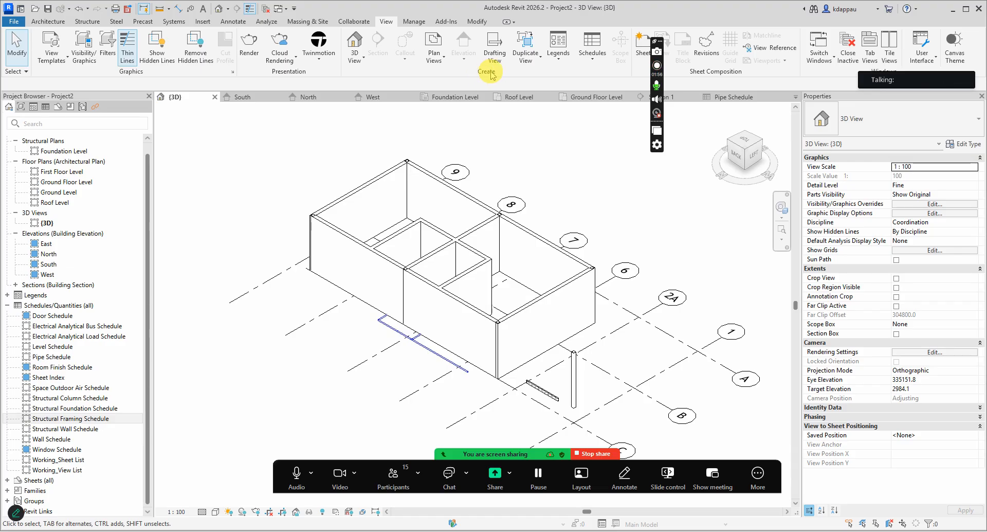
left_click(592, 59)
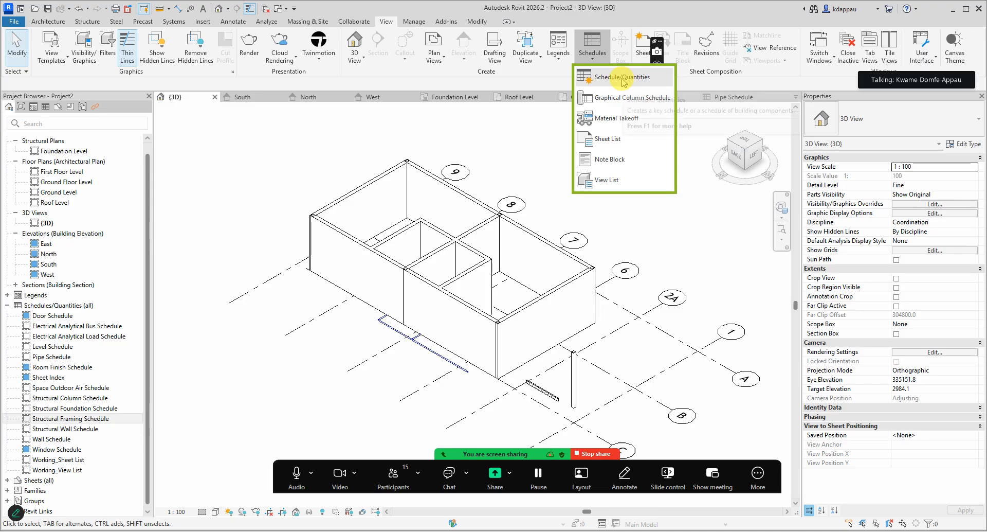
left_click(626, 79)
left_click_drag(286, 168, 303, 144)
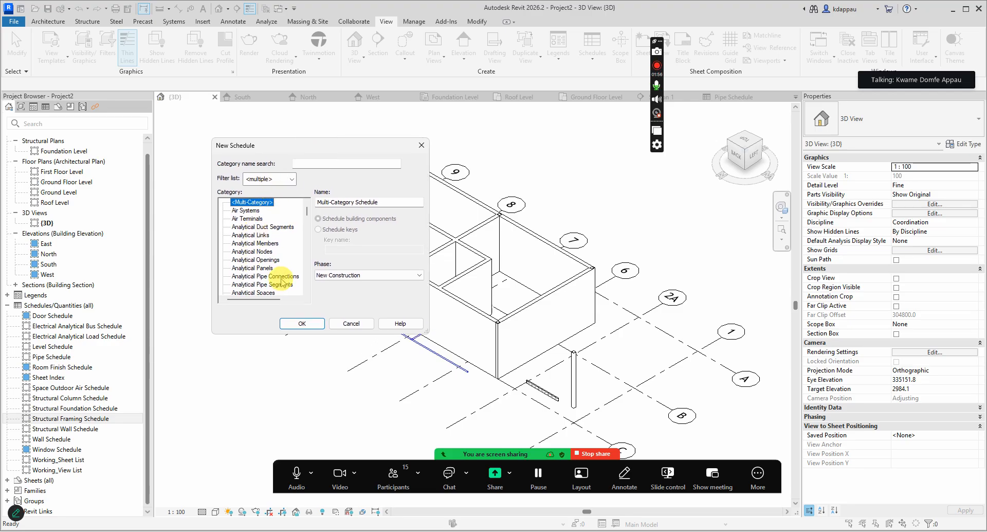
left_click(245, 211)
scroll(244, 255, "down", 5)
scroll(245, 262, "down", 10)
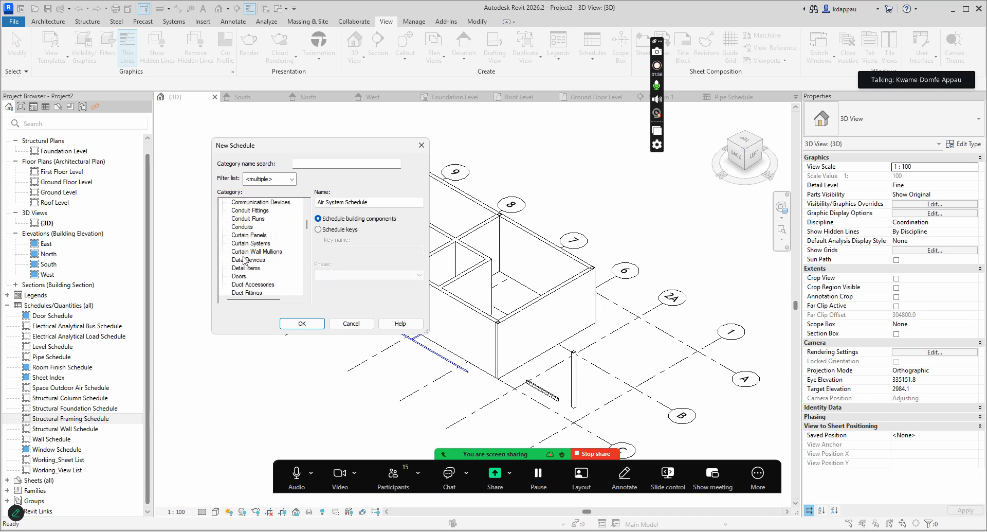
scroll(248, 263, "down", 1)
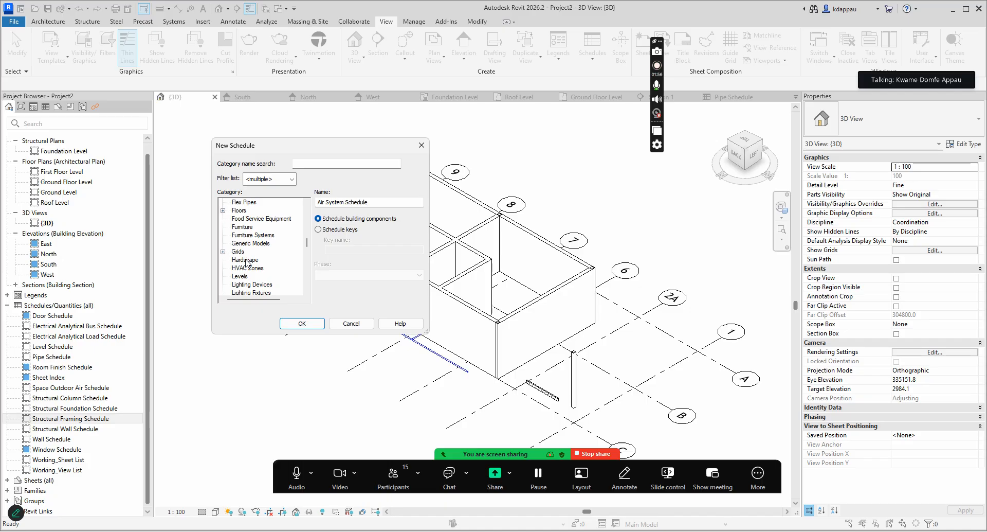
Restrict the category filter to Architecture by excluding the Structure, Mechanical, Electrical and Piping disciplines.
left_click(270, 179)
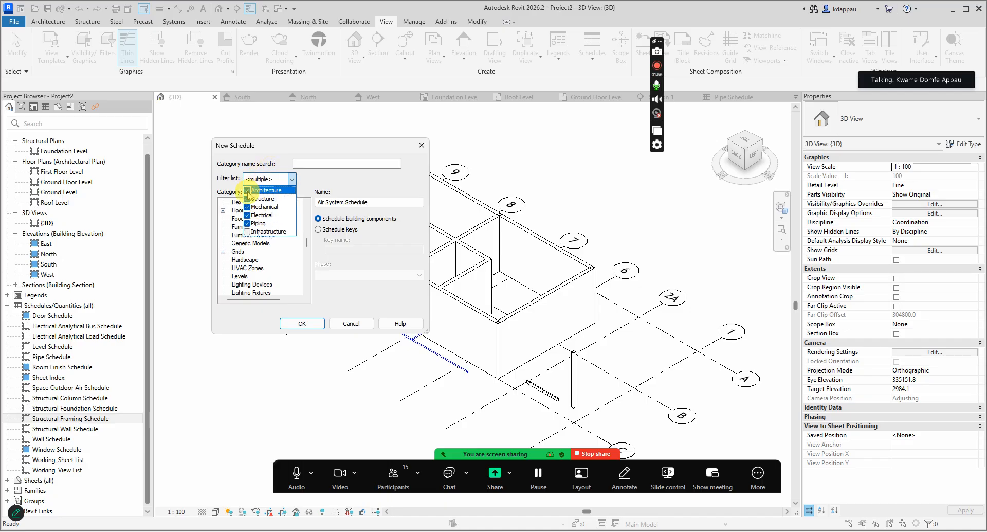
left_click(247, 199)
left_click(248, 206)
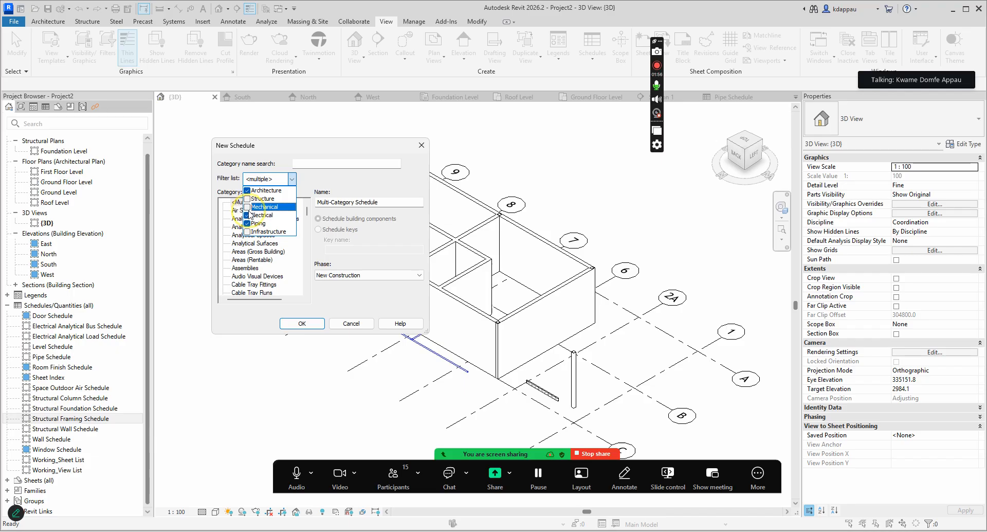
left_click(247, 215)
left_click(248, 223)
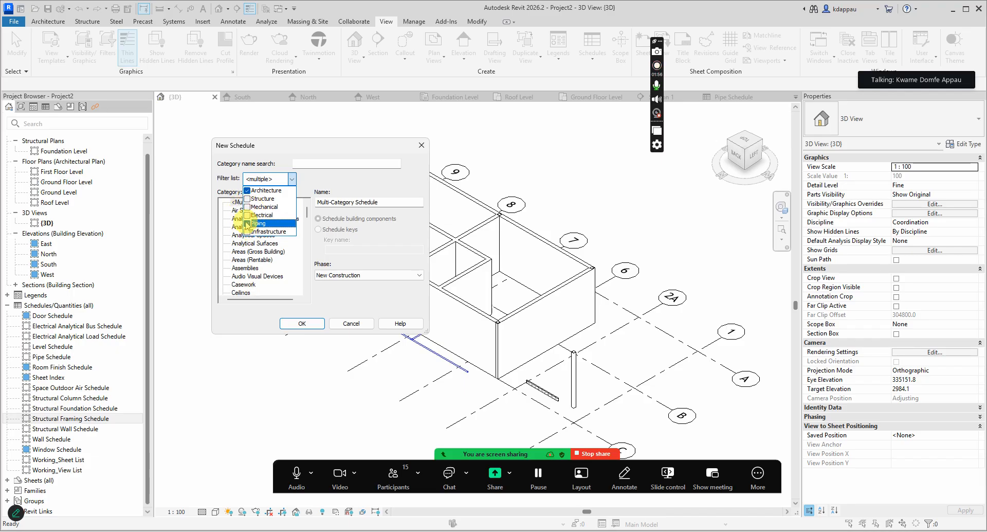
left_click(268, 178)
Choose the Rooms category and create its building components schedule under the name Room Schedule.
scroll(257, 231, "down", 5)
scroll(256, 237, "down", 6)
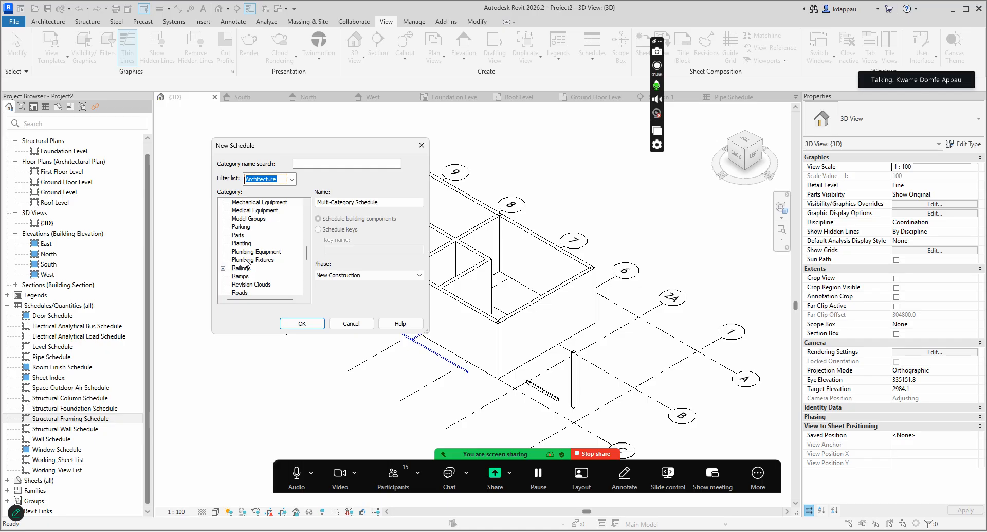
scroll(240, 248, "down", 2)
left_click(242, 265)
left_click(239, 260)
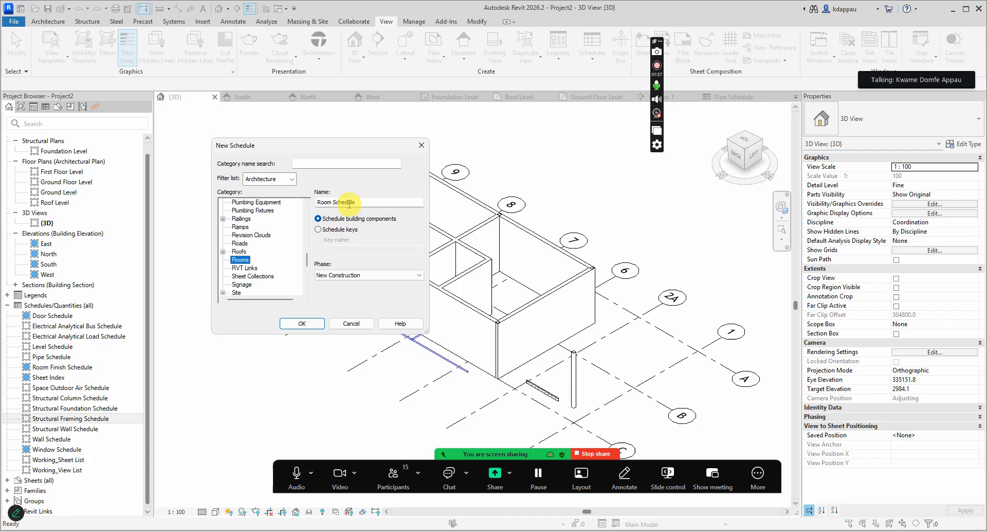
left_click(370, 202)
left_click_drag(371, 202, 311, 204)
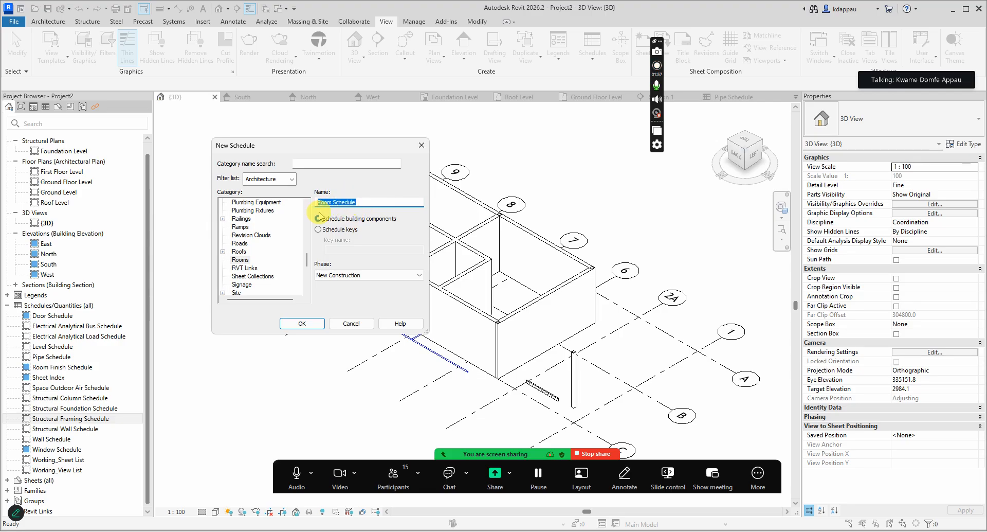
left_click(302, 323)
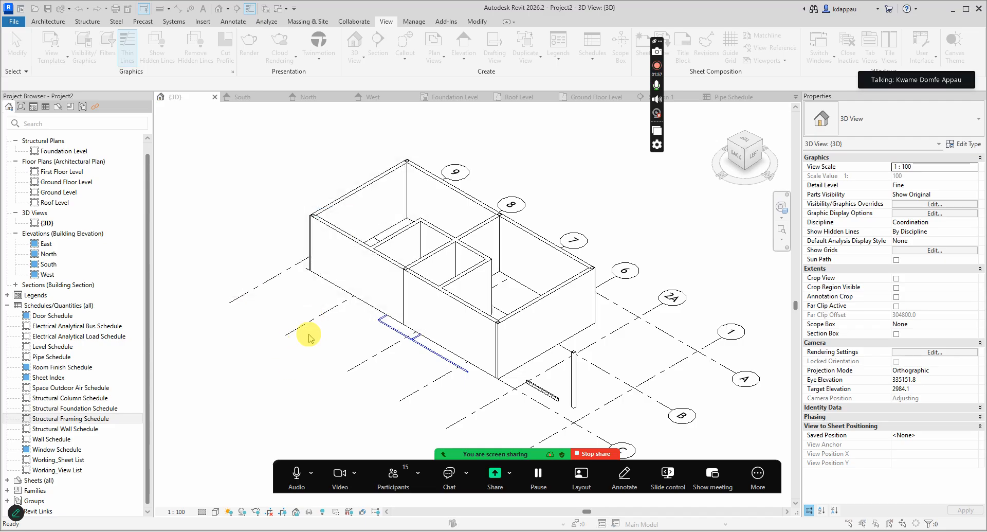
Add the Level, Name and Number fields to the Room Schedule in that order.
left_click_drag(441, 117, 325, 122)
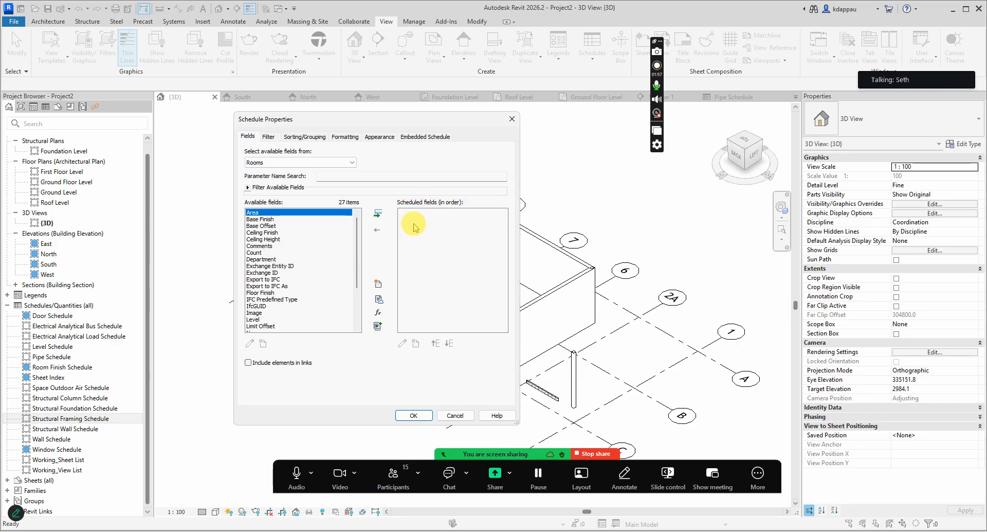
left_click(422, 254)
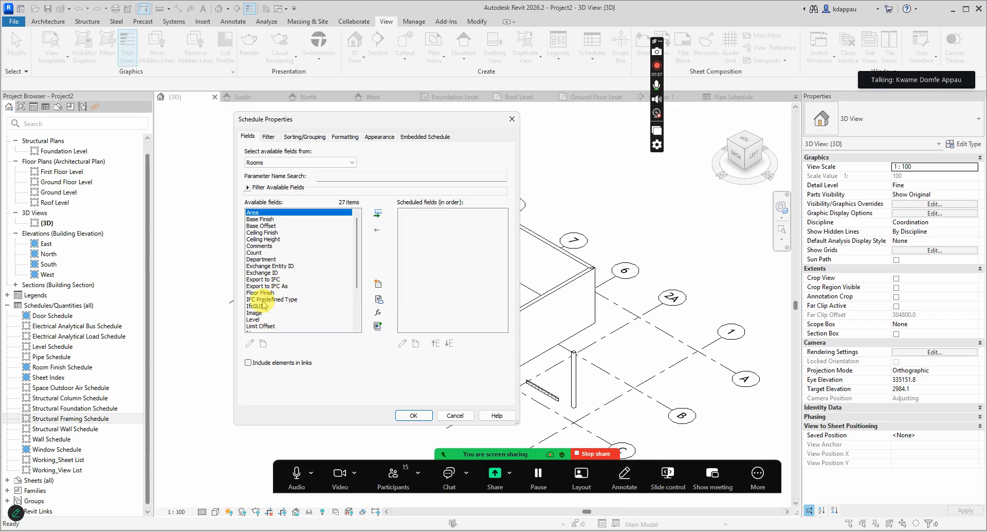
scroll(257, 304, "down", 2)
left_click(252, 279)
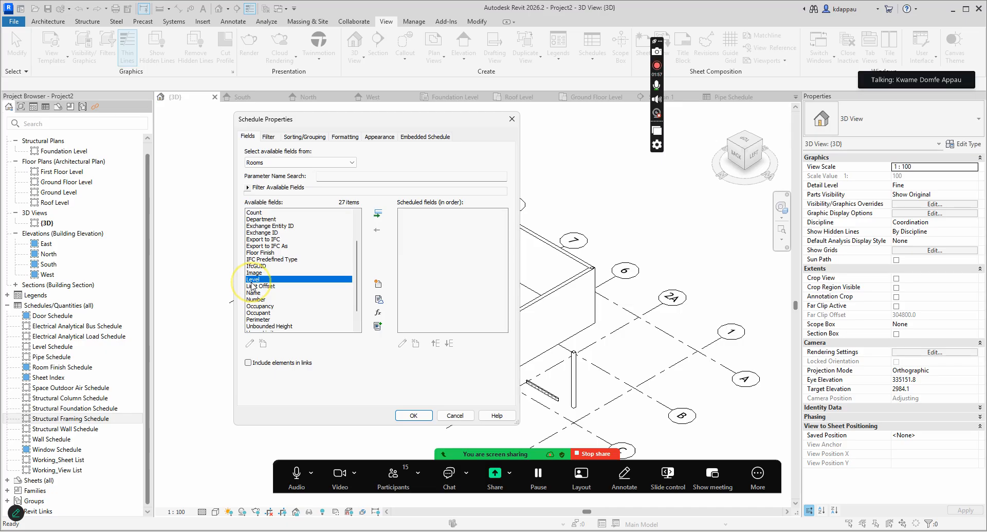
left_click(379, 215)
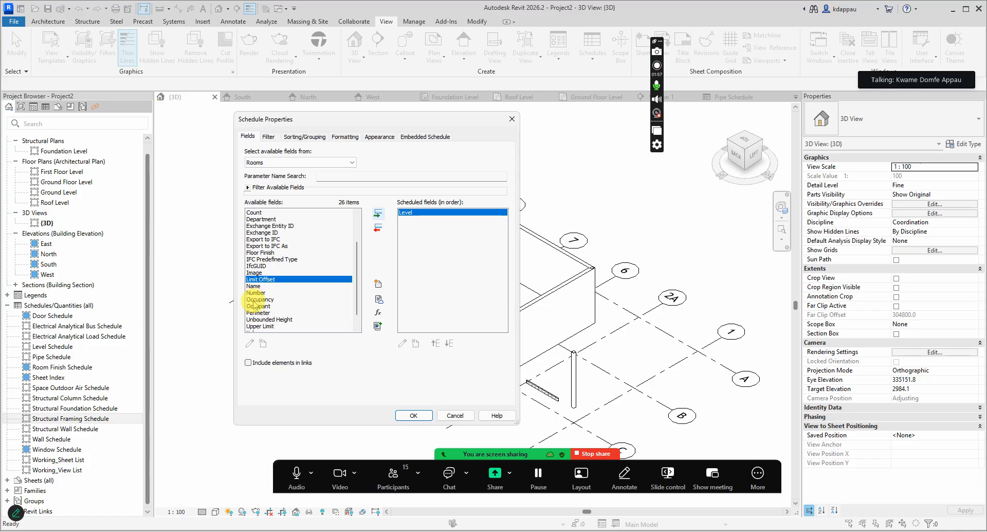
left_click(253, 285)
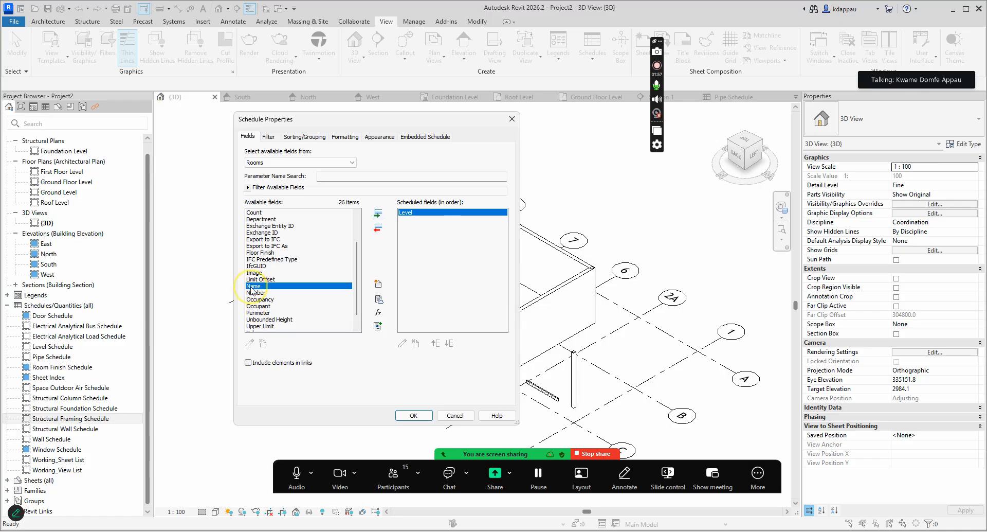
left_click(377, 214)
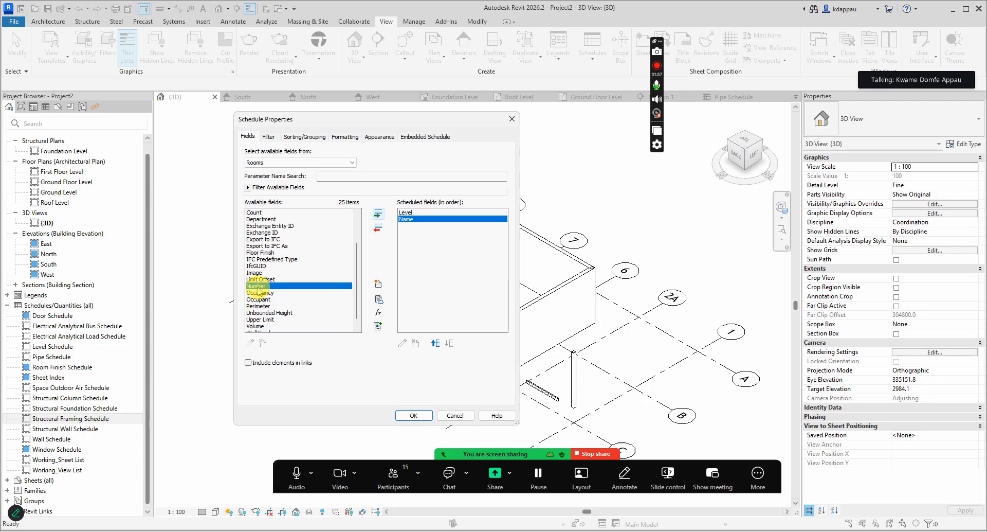
left_click(378, 214)
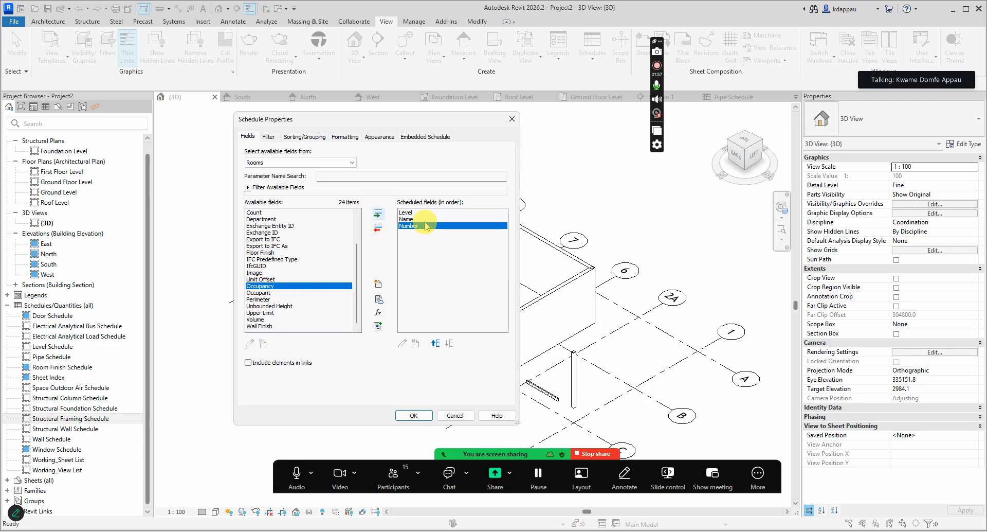
Add the Area, Perimeter and Volume fields to the Room Schedule after Number.
scroll(283, 288, "up", 2)
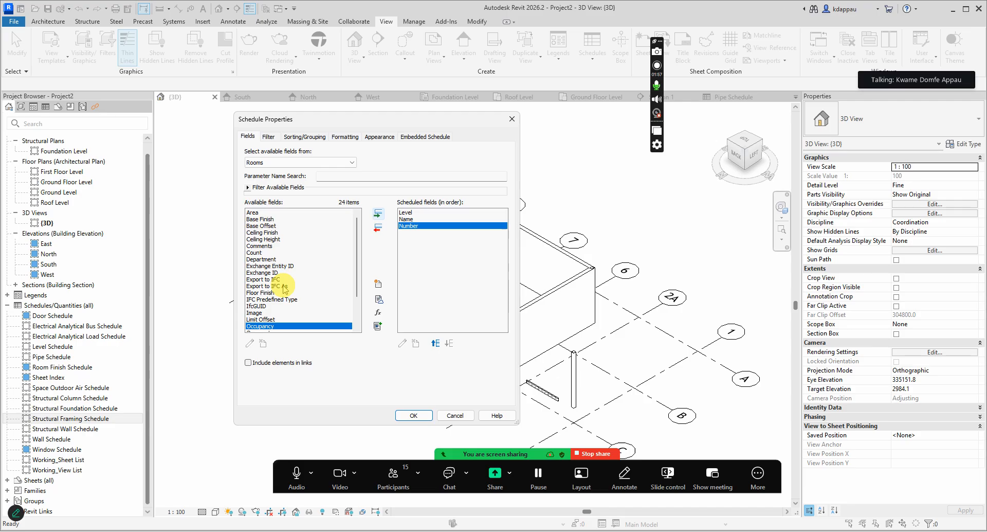
left_click(253, 212)
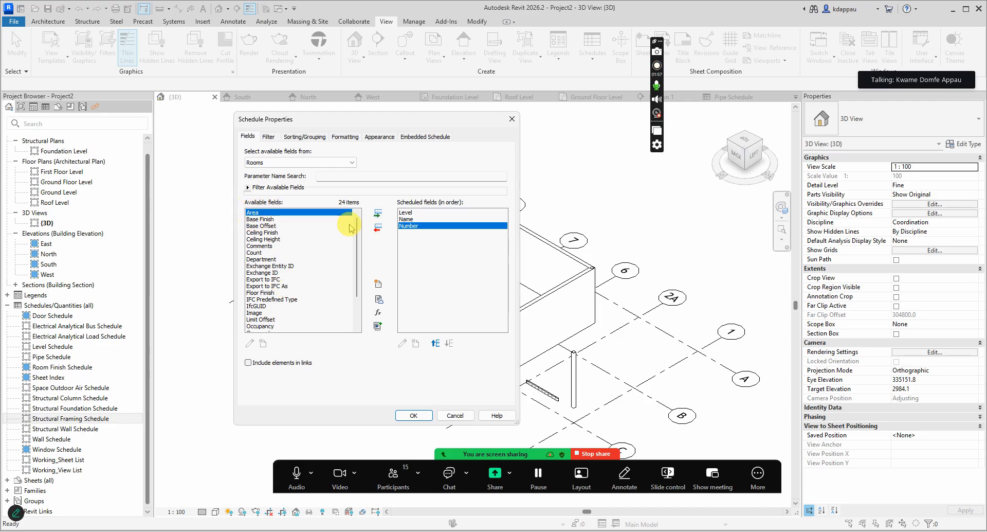
left_click(378, 214)
scroll(262, 280, "down", 2)
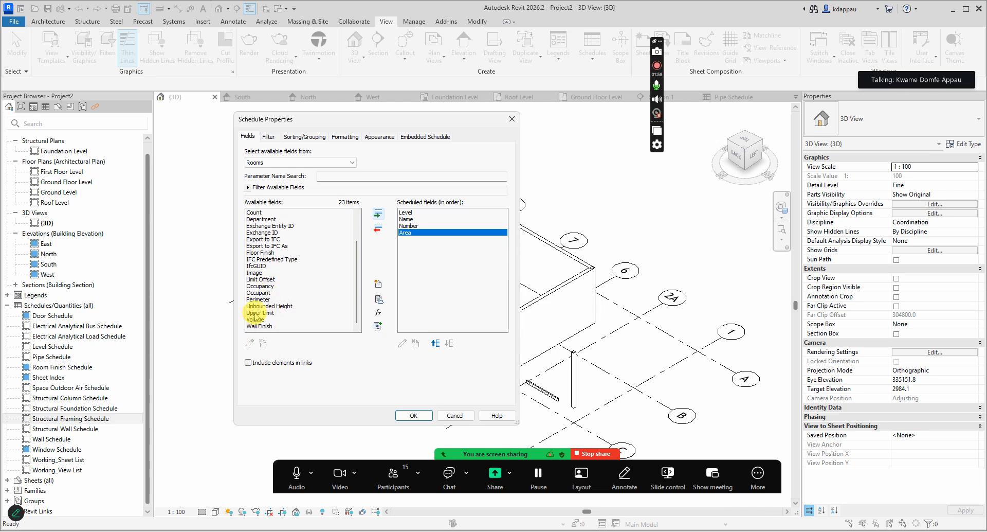
left_click(257, 299)
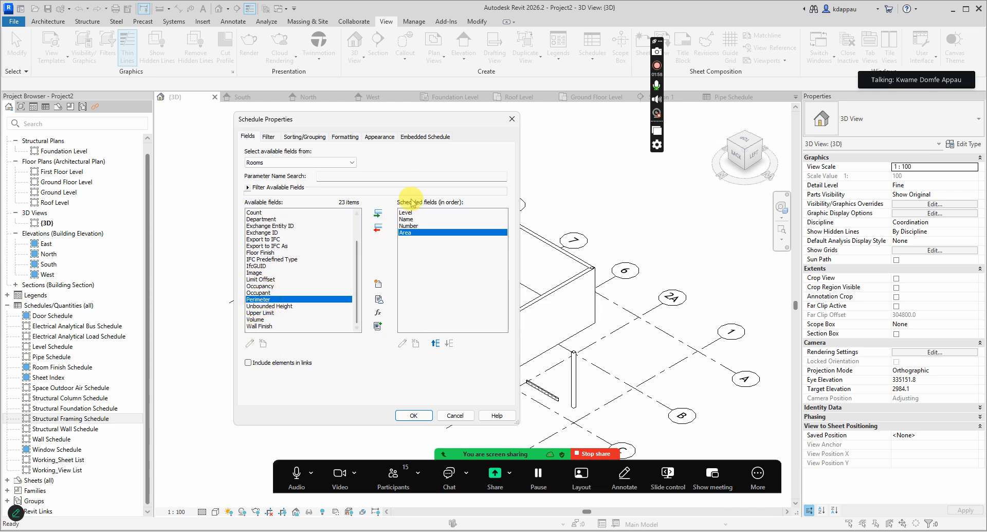
left_click(379, 213)
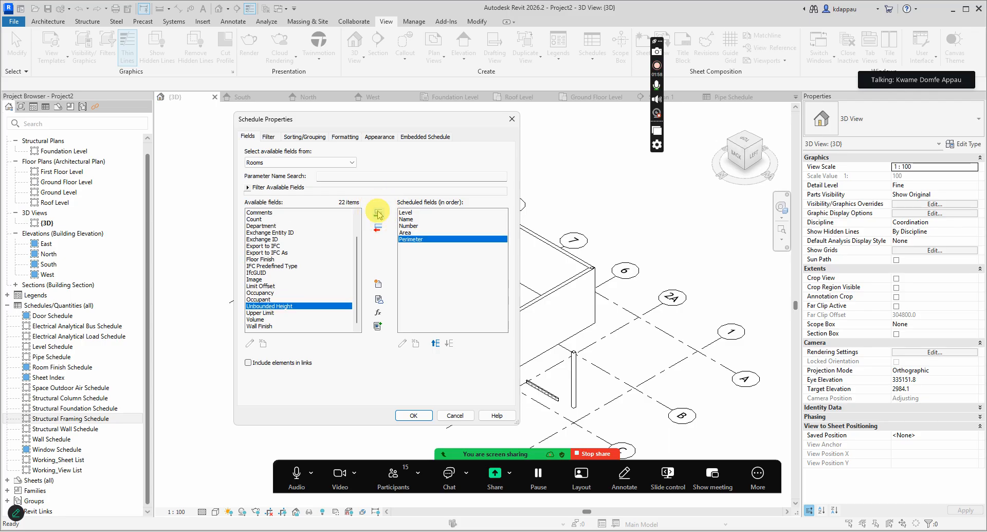
left_click(255, 320)
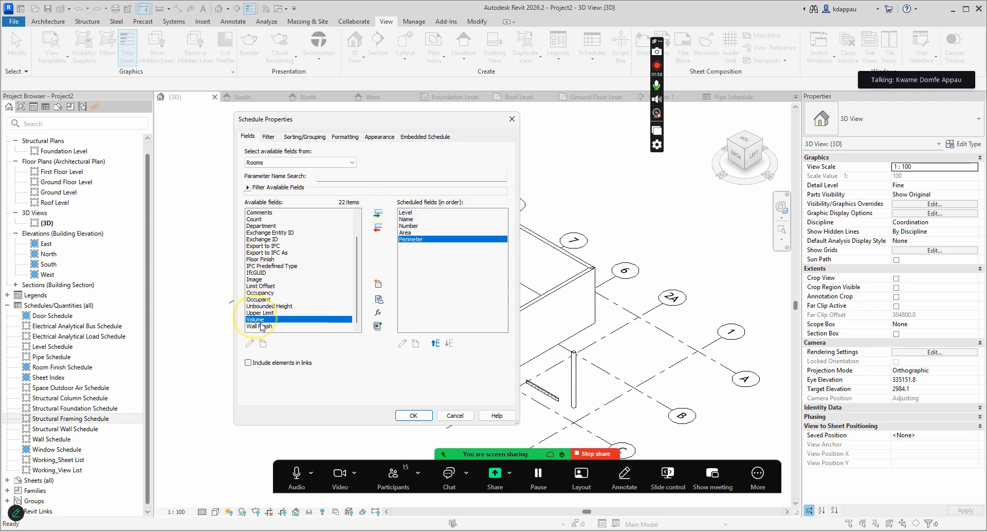
left_click(377, 212)
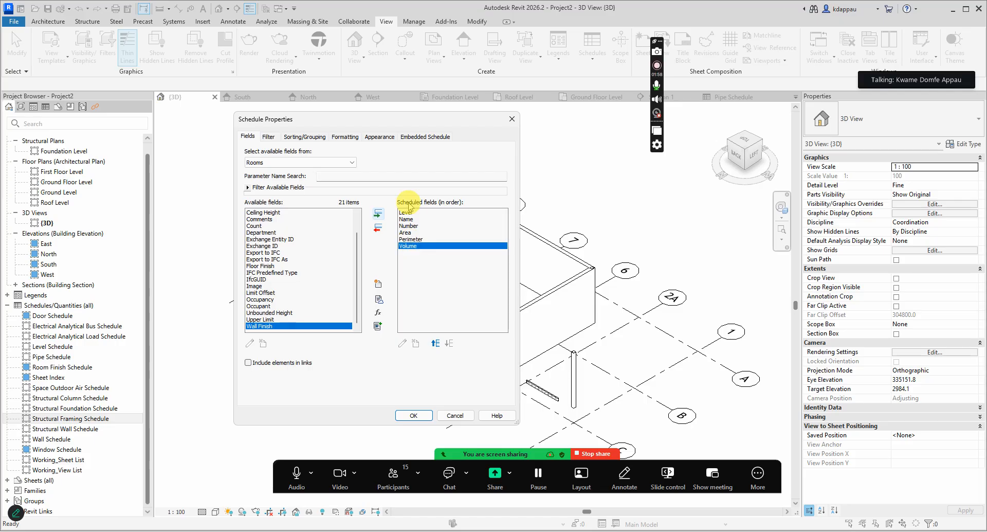
Generate the Room Schedule and widen its Level column to fit the full level names.
left_click(414, 417)
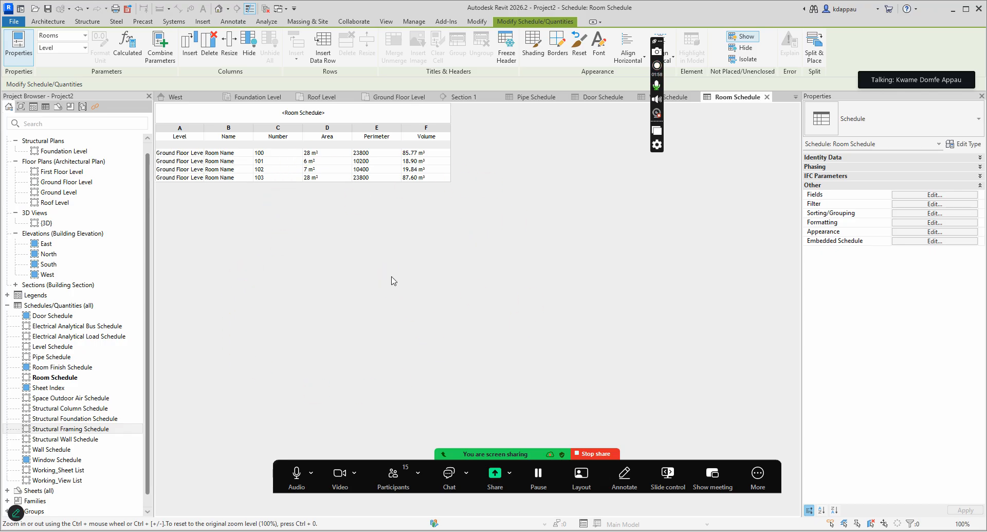
left_click_drag(205, 133, 219, 133)
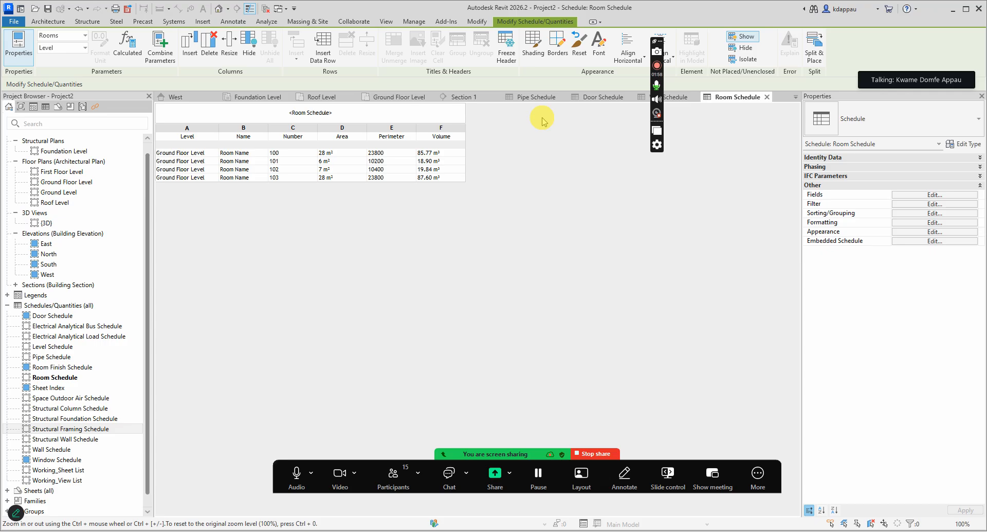
Place four Scarlet Oak - 12.5 Meters trees around the building in the Ground Floor Level plan as site components.
left_click(377, 97)
scroll(354, 280, "down", 5)
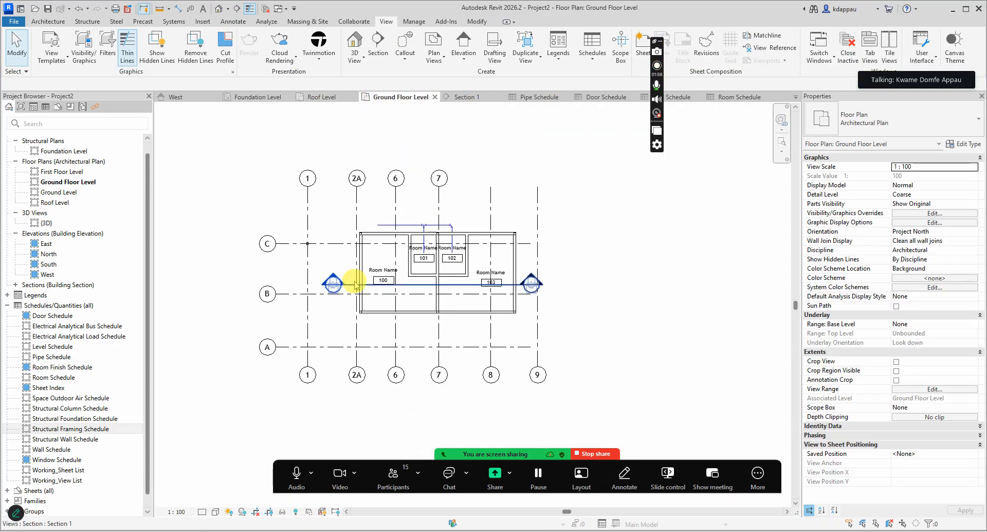
left_click(306, 22)
left_click(333, 52)
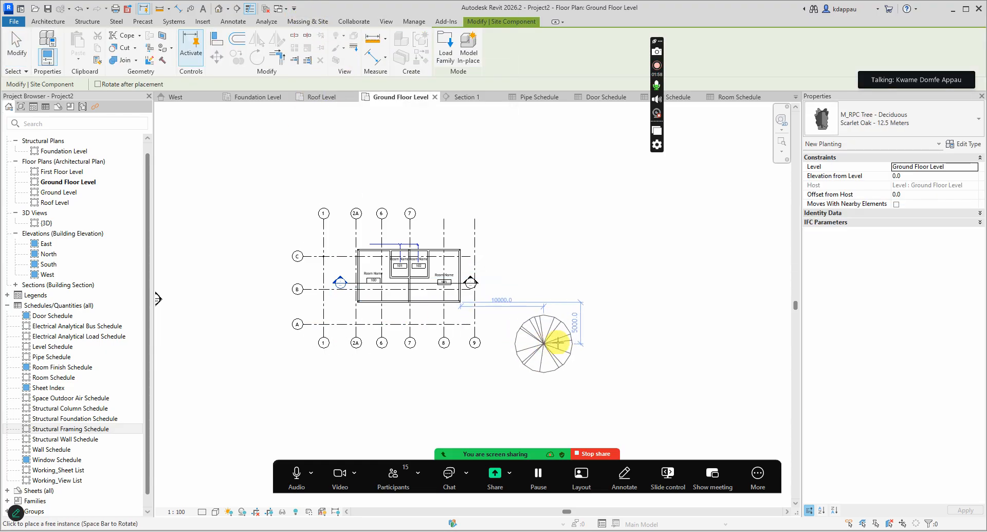
left_click(559, 343)
left_click(528, 250)
left_click(382, 174)
left_click(244, 298)
Place two Hawthorn - 7.4 Meters trees below the building in the plan and finish the component placement.
left_click(868, 128)
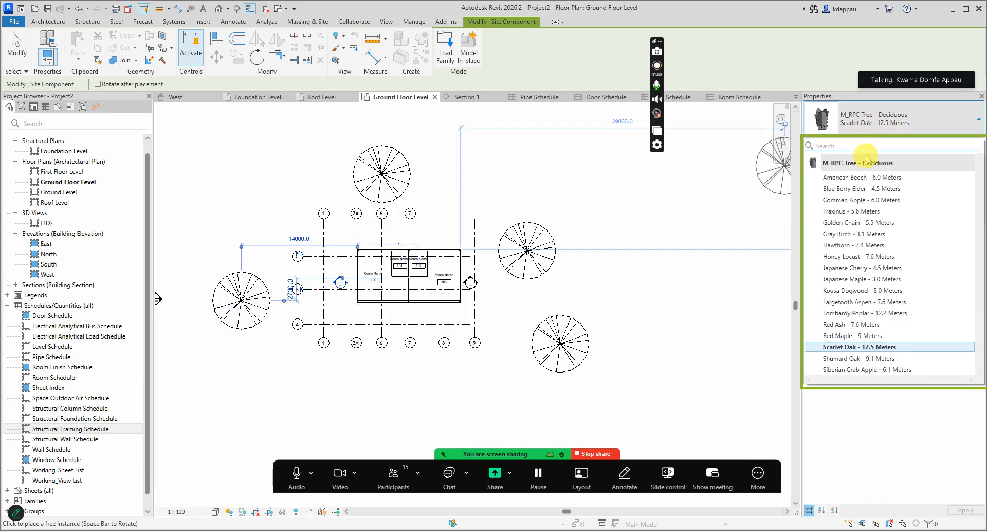
left_click(837, 245)
left_click(291, 369)
left_click(419, 385)
key("Escape")
key("Escape")
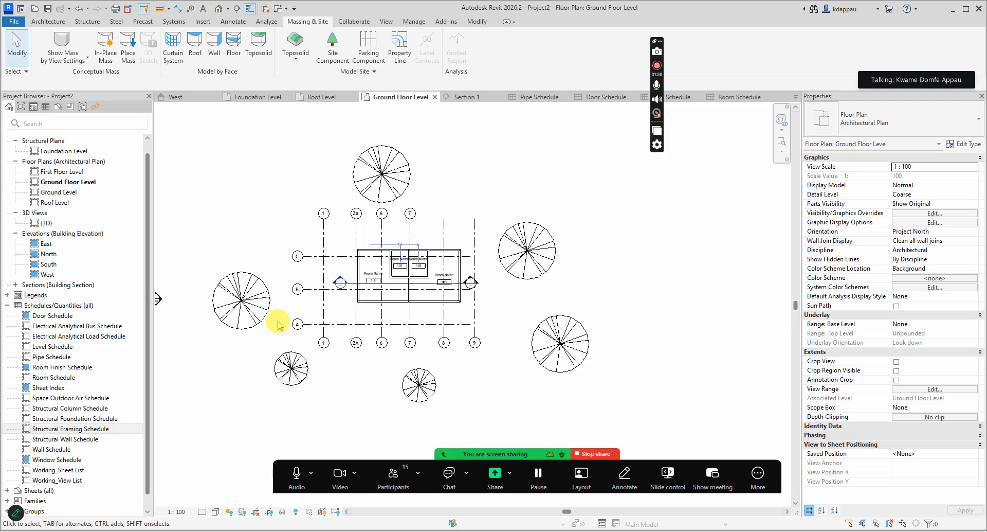
Create a new schedule for the Planting category, keeping the name Planting Schedule and the New Construction phase.
left_click(386, 23)
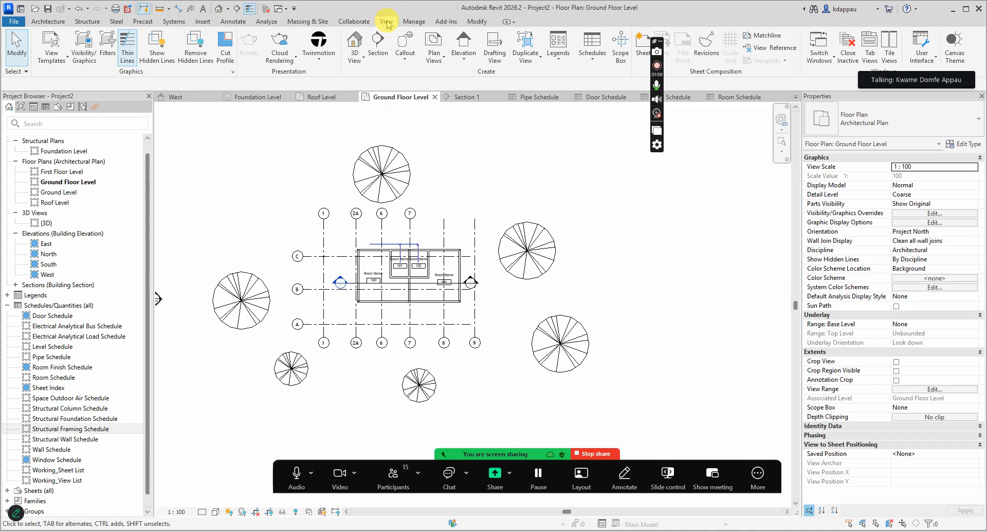
left_click(583, 64)
left_click(612, 77)
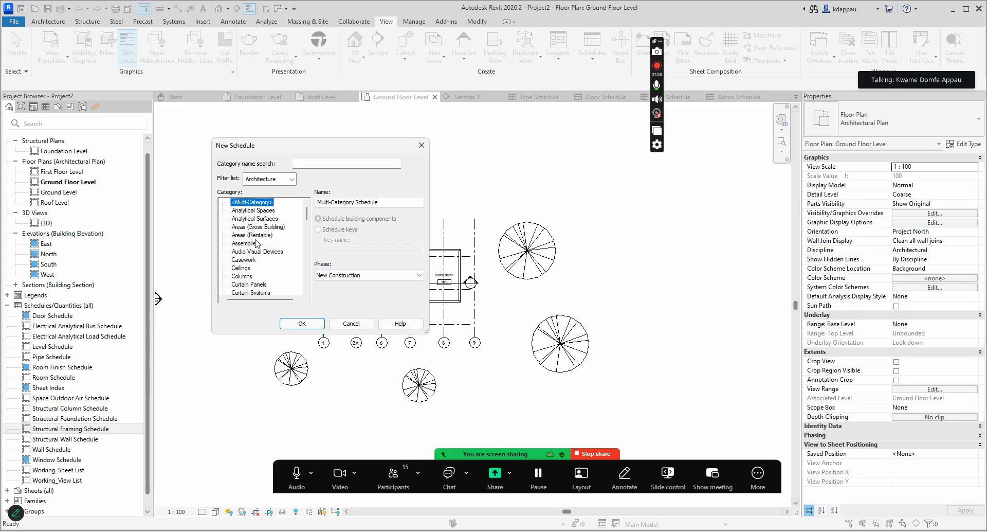
scroll(256, 244, "down", 6)
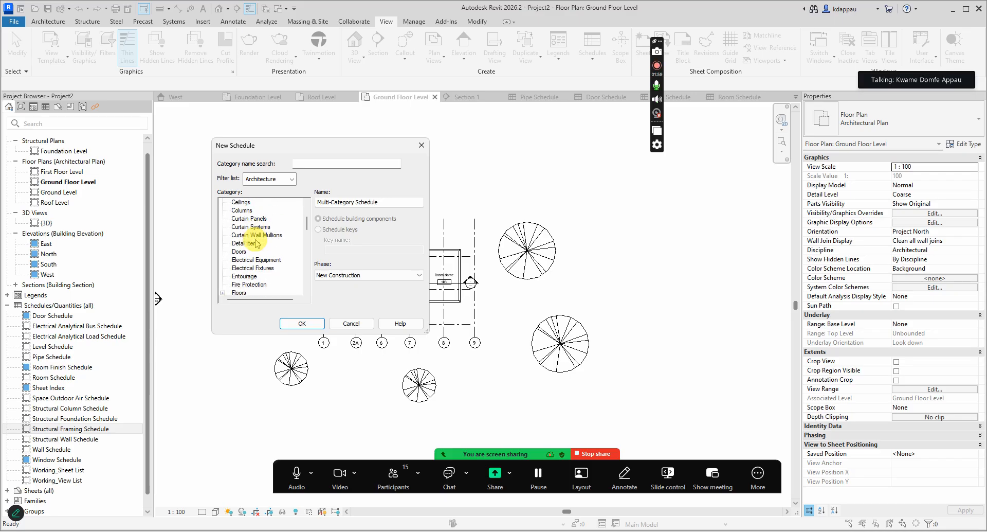
scroll(256, 254, "down", 4)
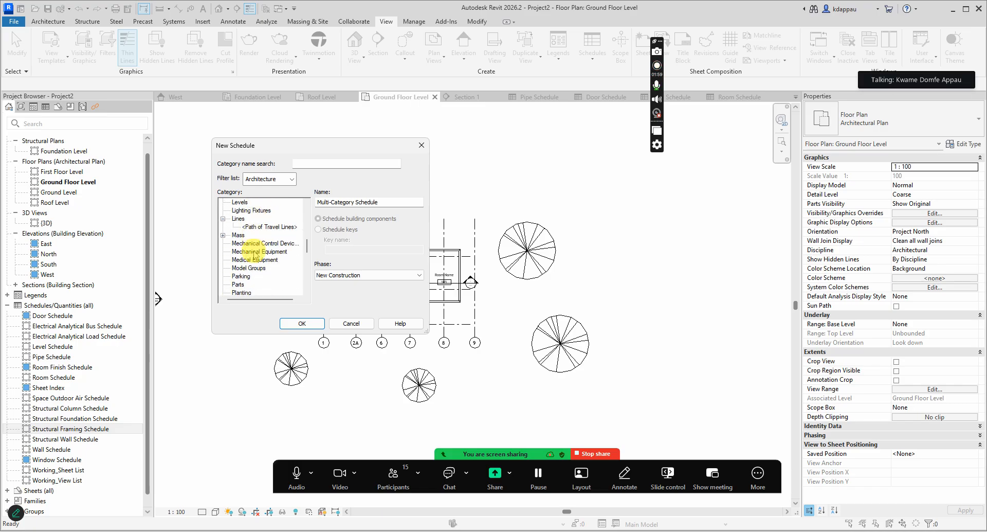
left_click(243, 261)
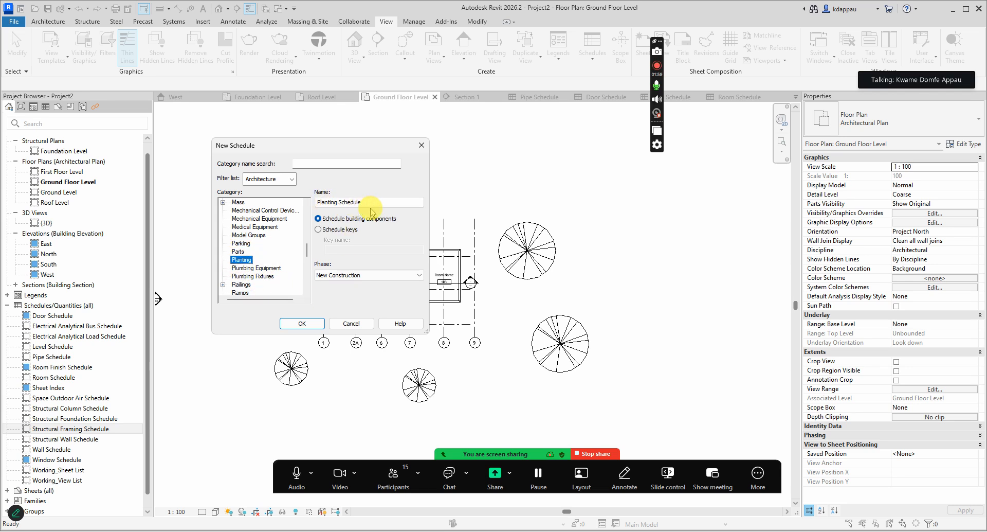
left_click(302, 324)
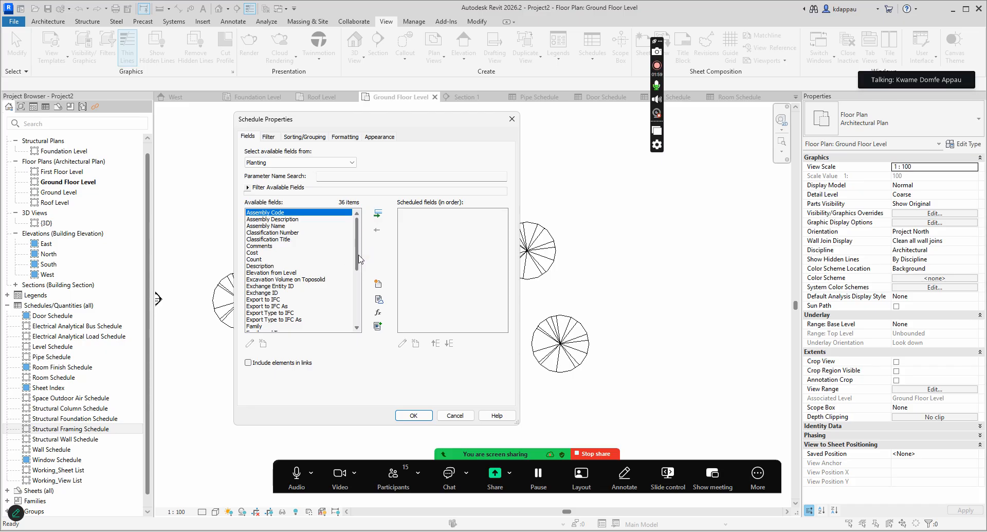
Add the Level, Family and Type fields to the Planting Schedule in that order.
left_click_drag(359, 260, 352, 283)
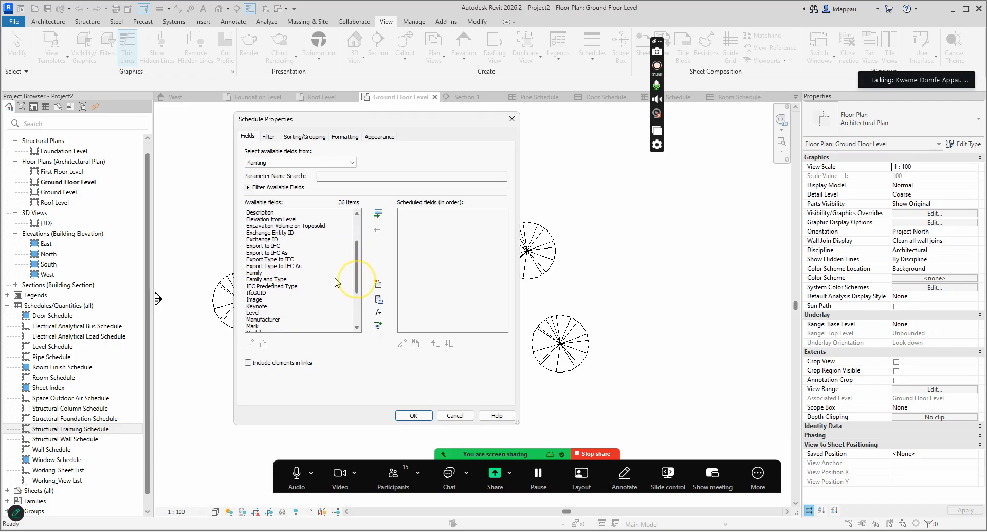
left_click(253, 313)
left_click(377, 213)
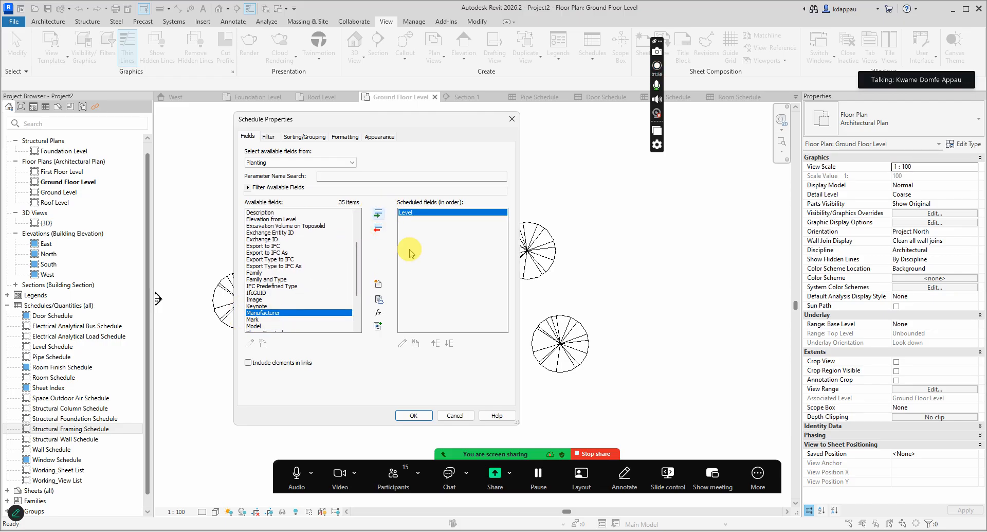
left_click(255, 273)
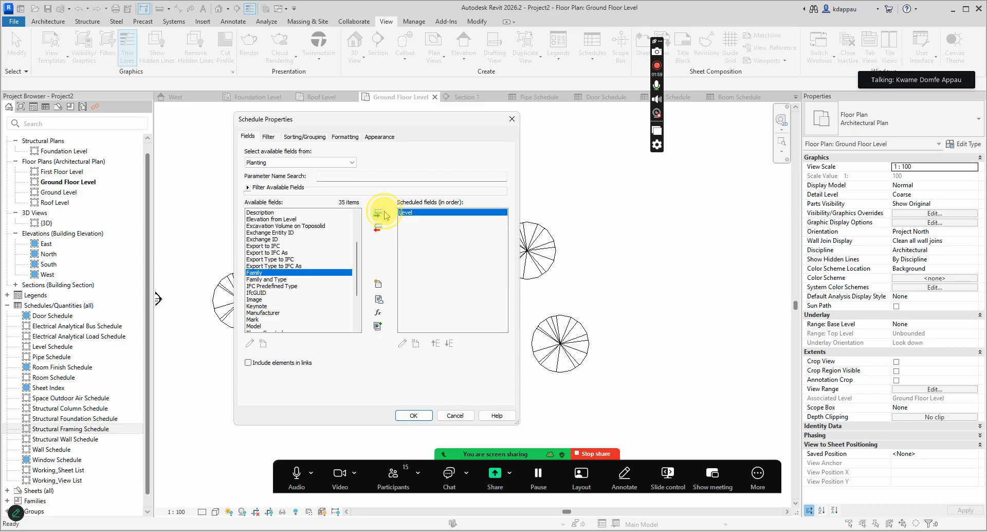
left_click(378, 212)
scroll(254, 295, "down", 2)
scroll(278, 320, "down", 1)
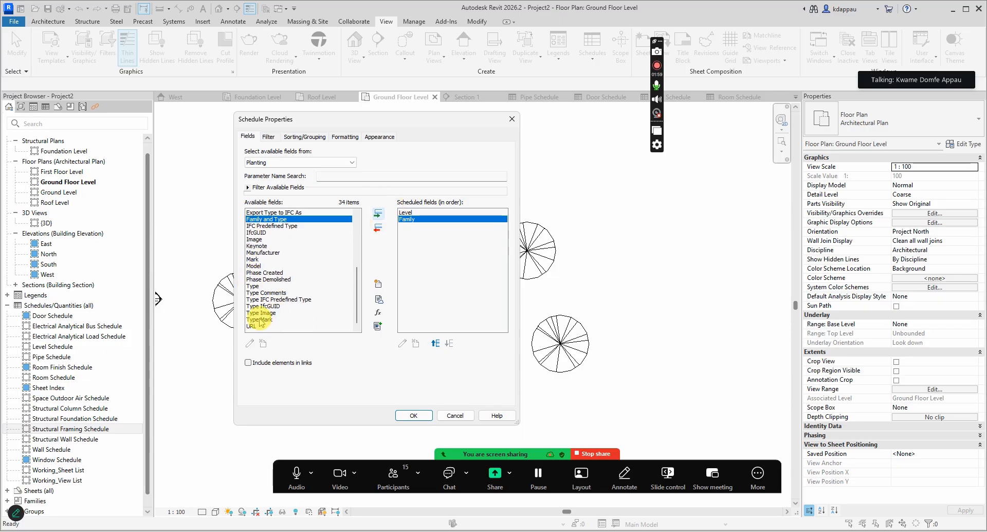
left_click(253, 286)
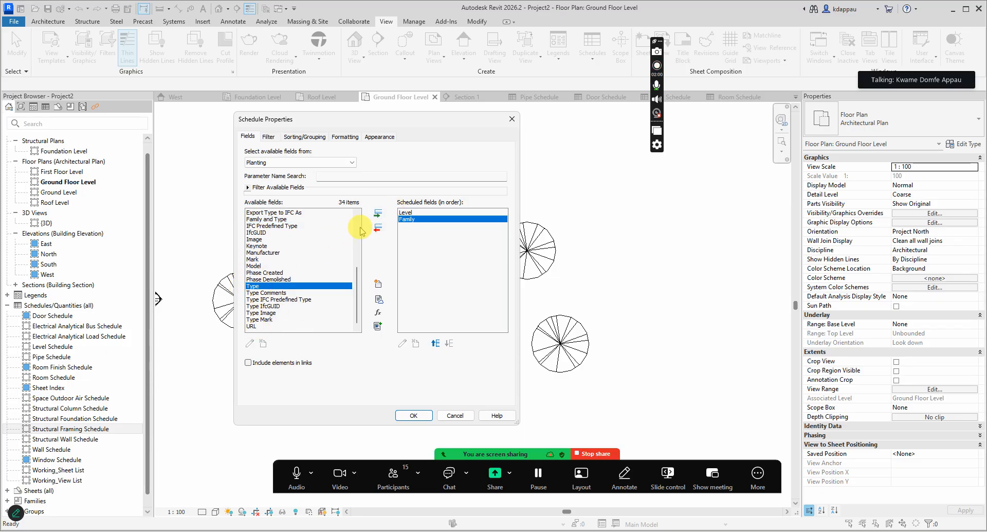
left_click(378, 213)
Add the Description and Count fields to the Planting Schedule after Type.
scroll(262, 275, "up", 5)
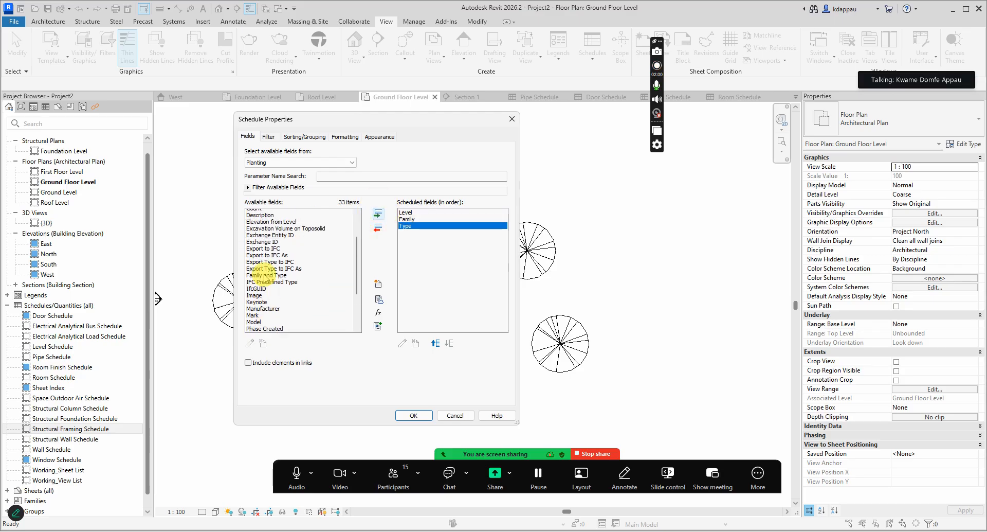
scroll(264, 278, "up", 1)
left_click(260, 266)
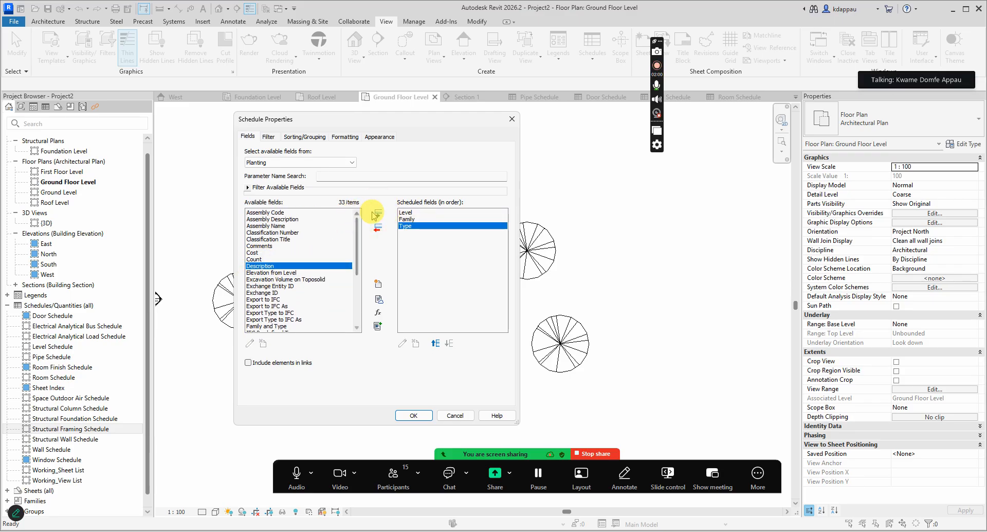
left_click(378, 214)
left_click(253, 259)
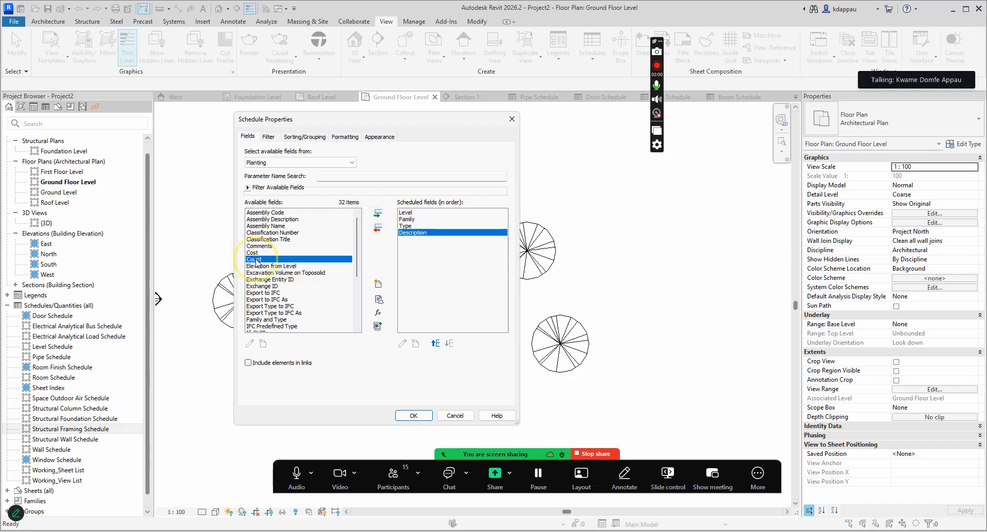
left_click(377, 214)
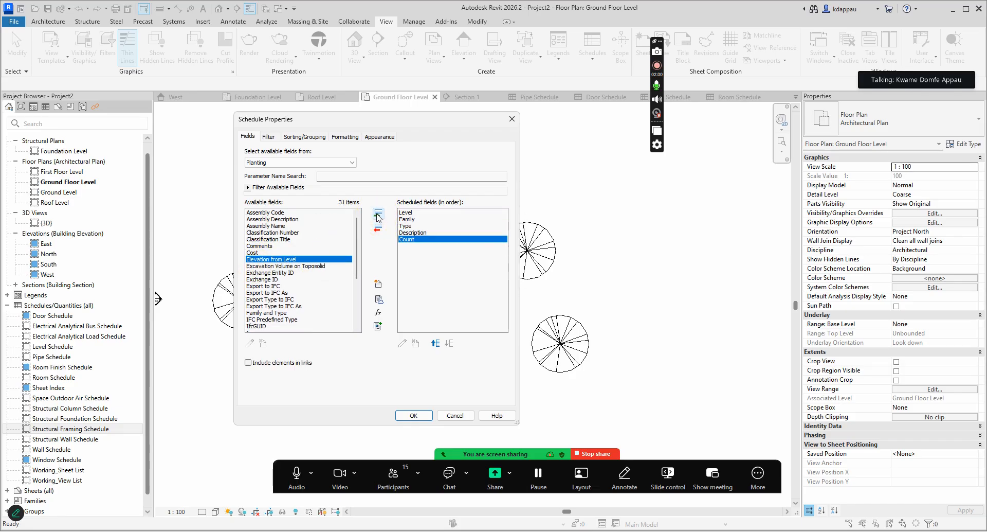
Generate the Planting Schedule and widen its Family column to fit the full family names.
left_click(414, 415)
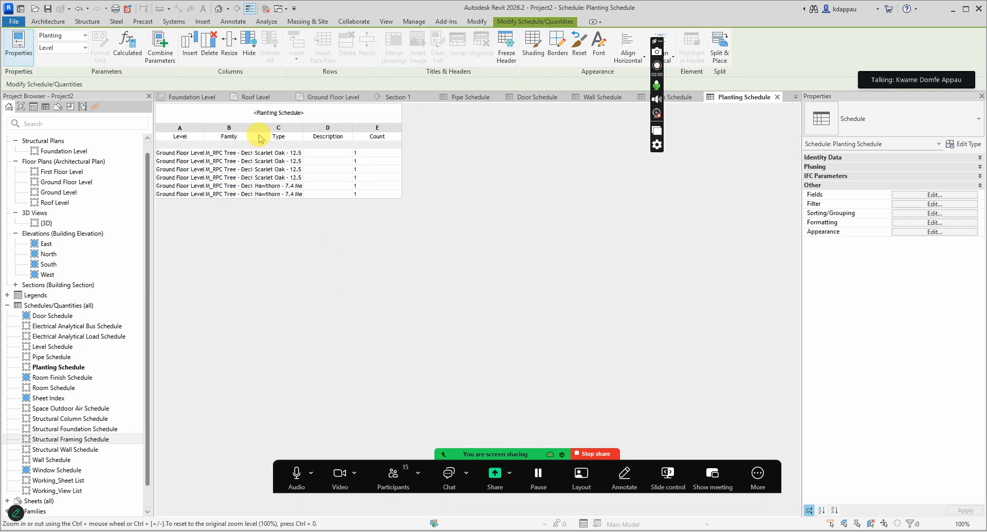
left_click_drag(255, 134, 270, 133)
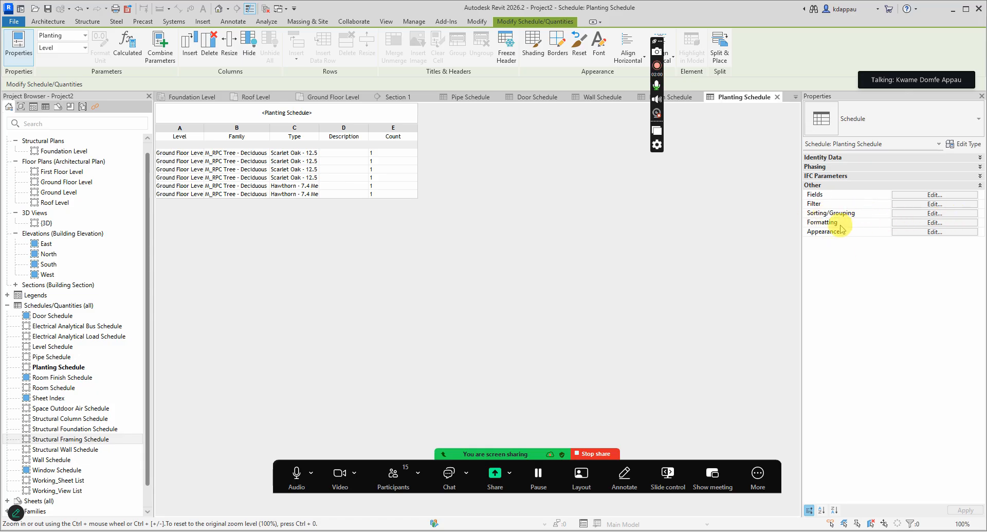
Sort the Planting Schedule by Level and then by Family, with Itemize every instance turned off.
left_click(935, 214)
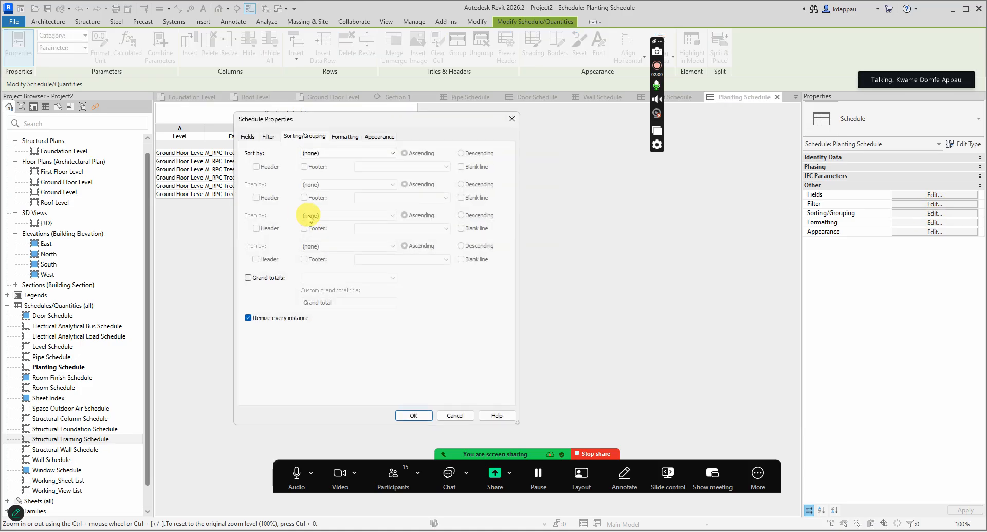
left_click(388, 152)
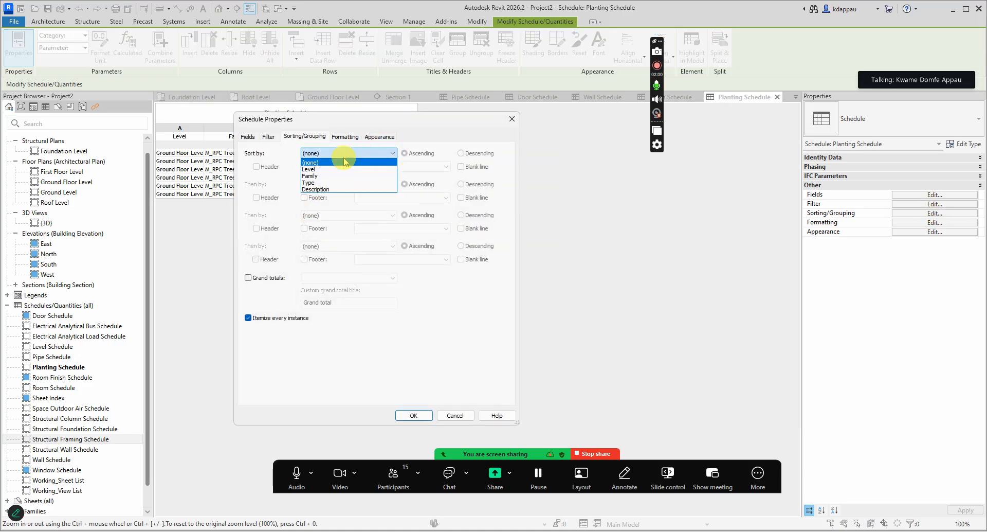
left_click(308, 169)
left_click(340, 184)
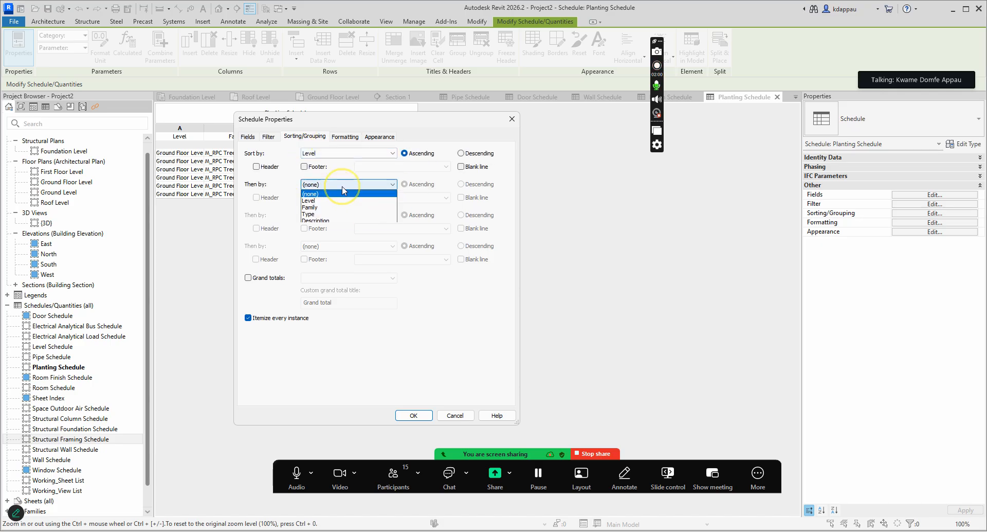
left_click(312, 207)
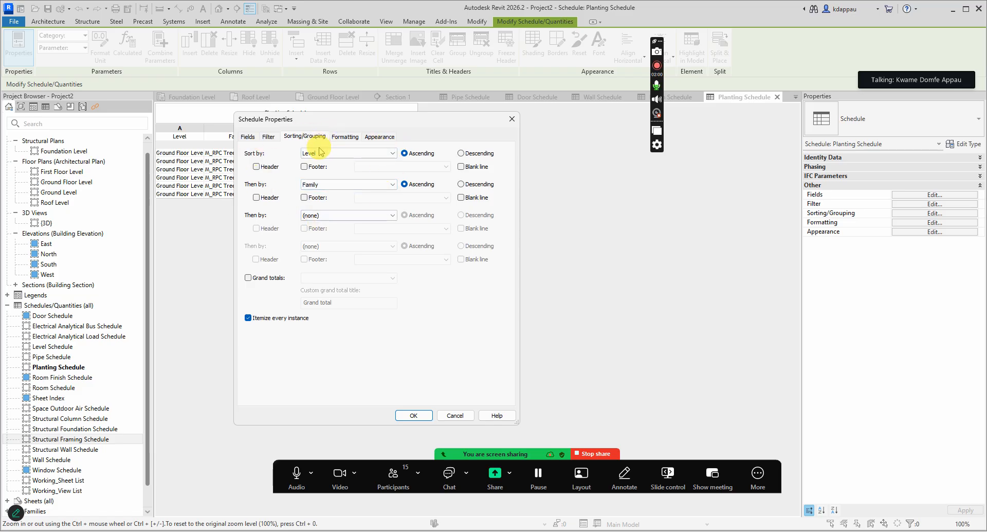
left_click(248, 317)
left_click(411, 414)
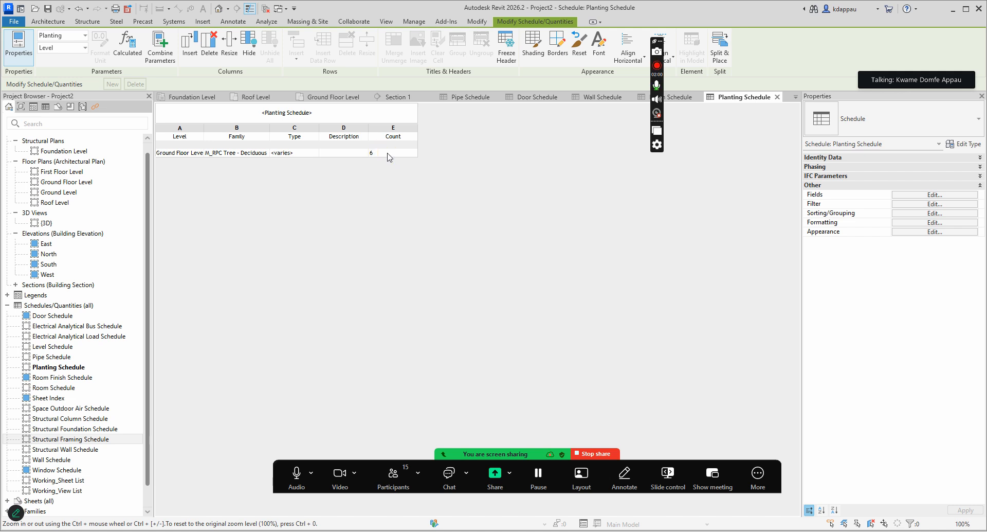
Add Type as the third sorting level of the Planting Schedule and enable headers for Family and Type.
left_click(934, 214)
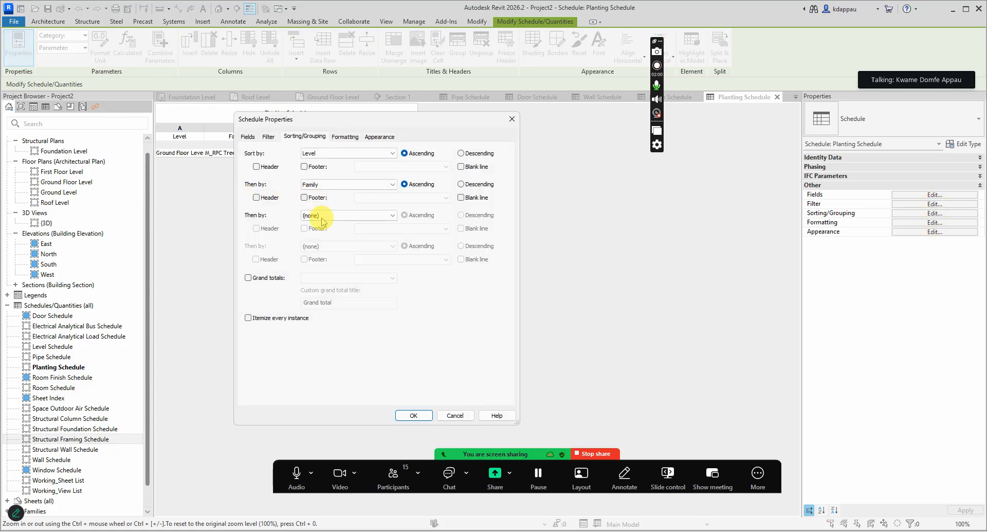
left_click(323, 216)
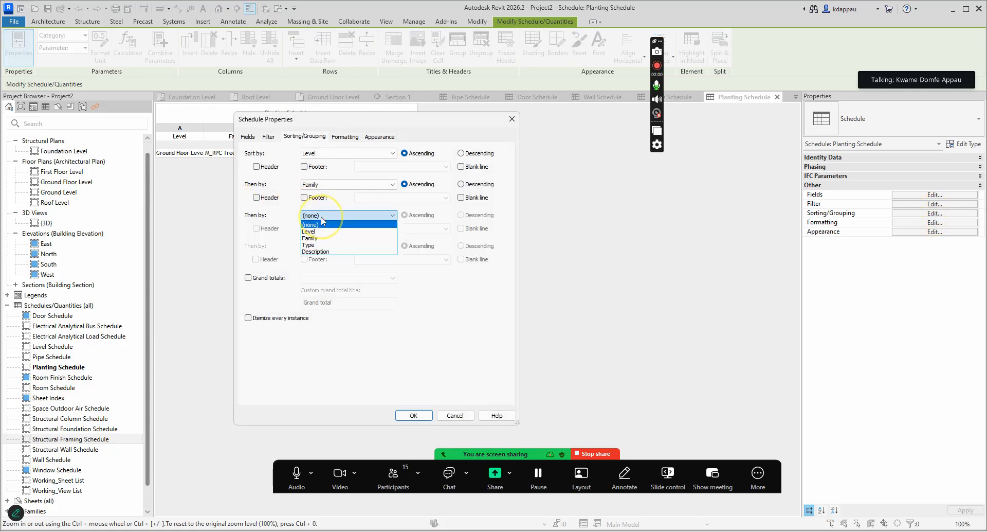
left_click(310, 245)
left_click(256, 229)
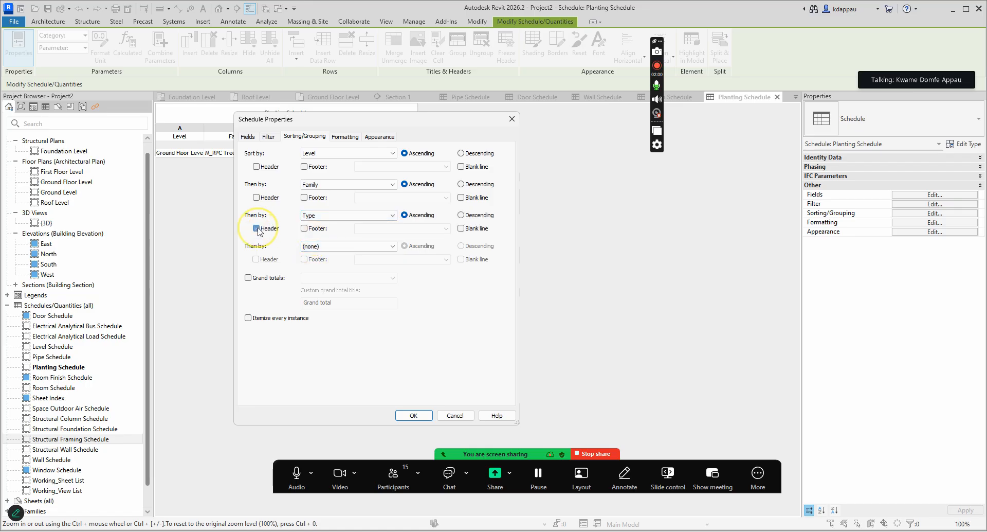
left_click(257, 198)
left_click(414, 415)
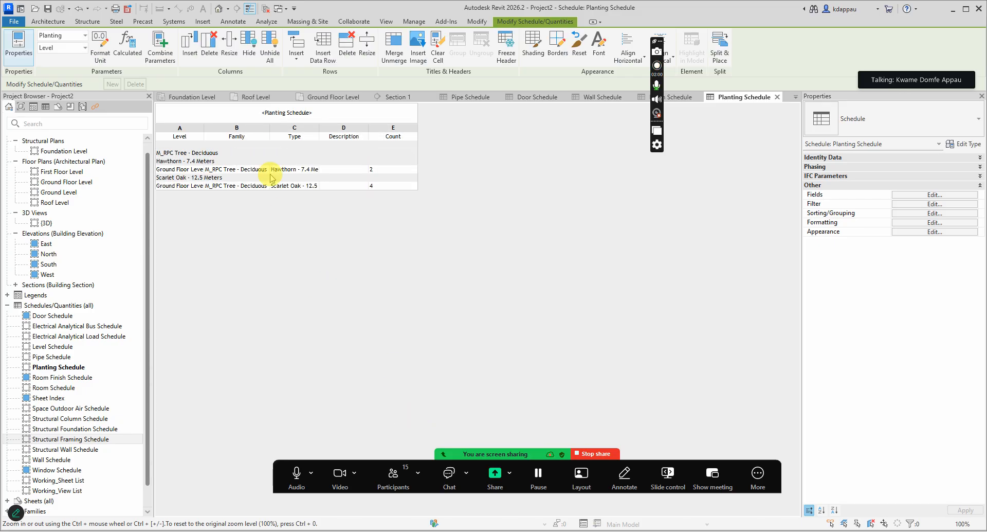
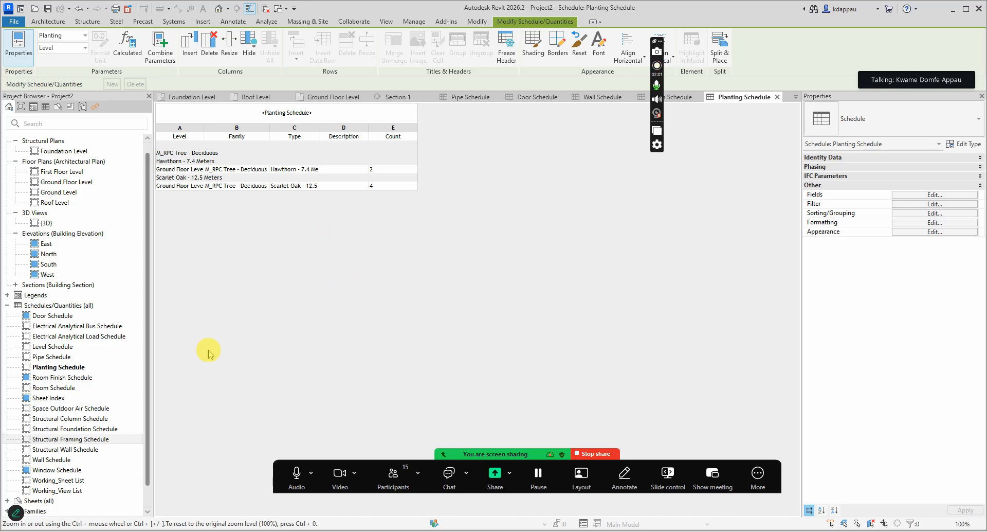
double_click(12, 297)
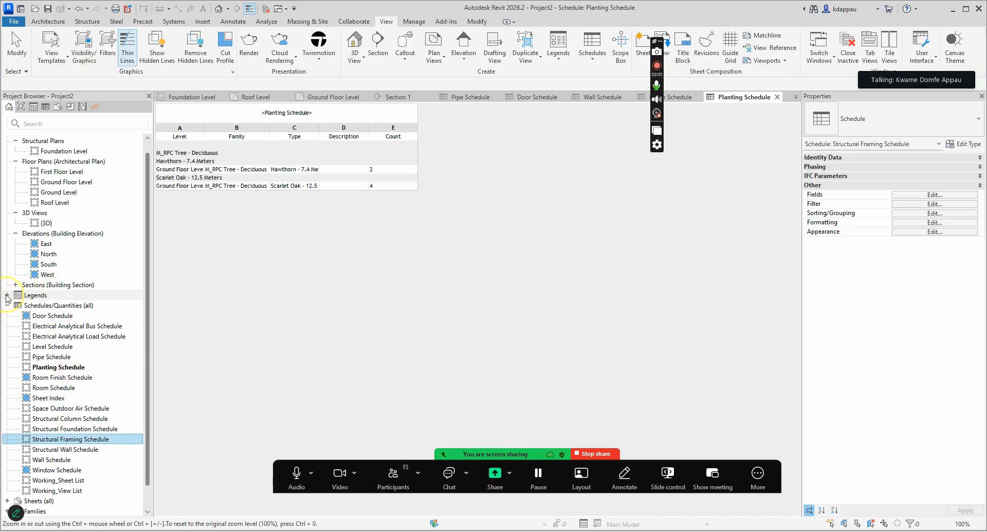
right_click(40, 294)
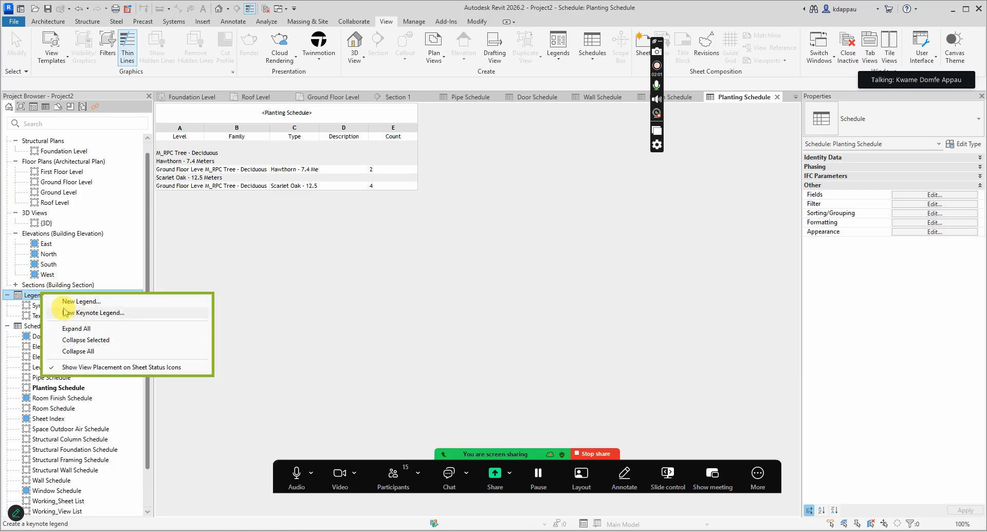
left_click(298, 288)
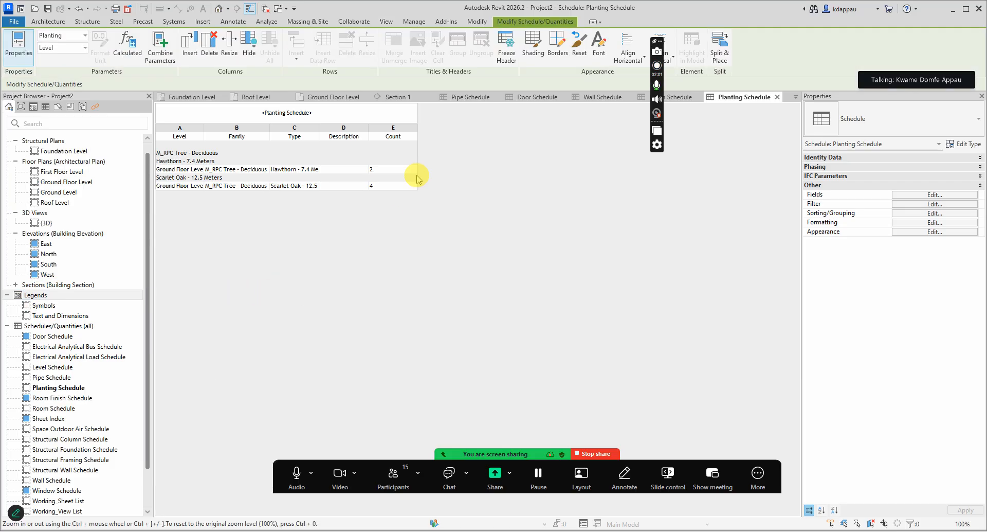
Create a new legend view named PLANTS at a scale of 1 : 50.
left_click(385, 22)
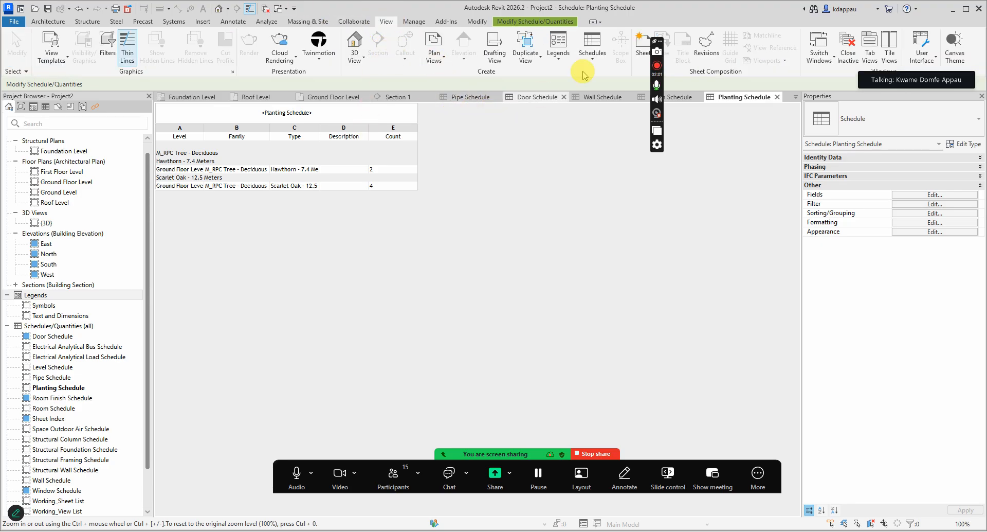
left_click(558, 54)
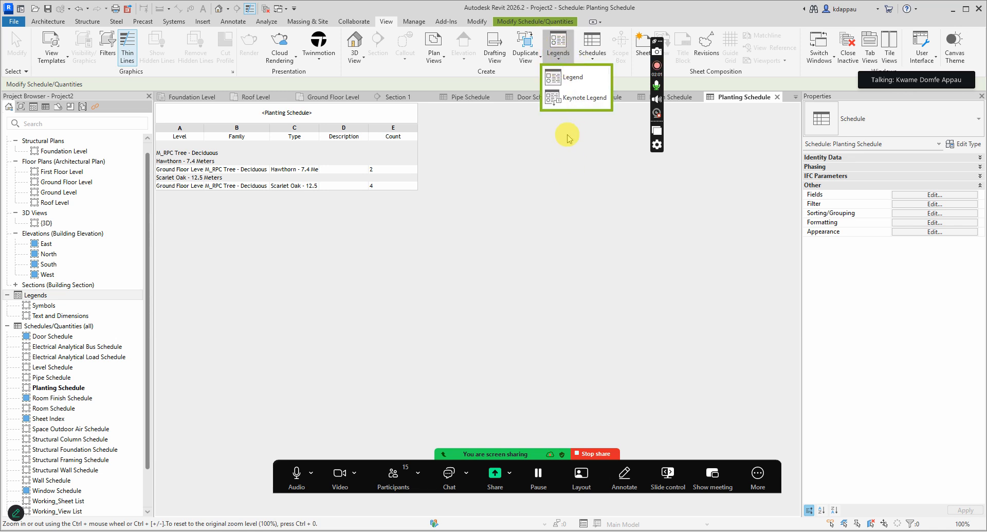
left_click(565, 78)
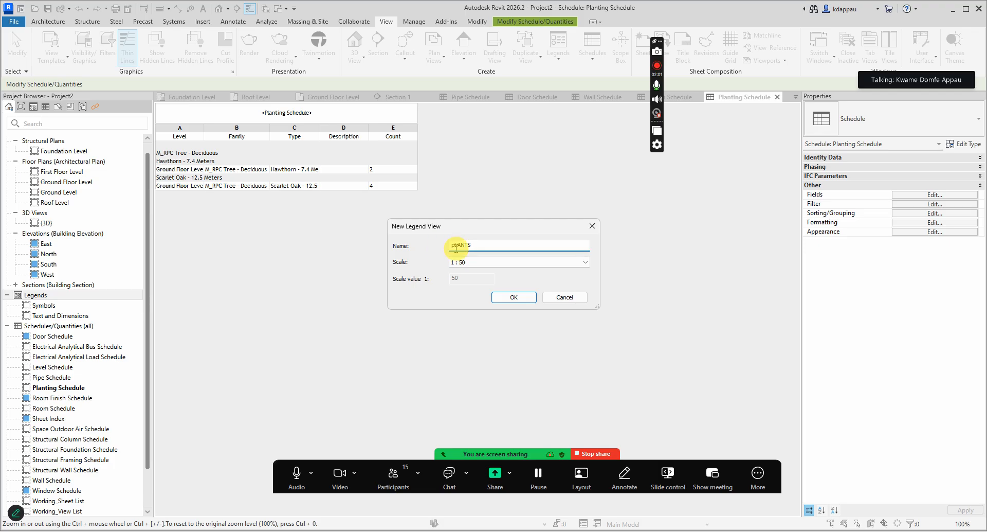
key("BackSpace")
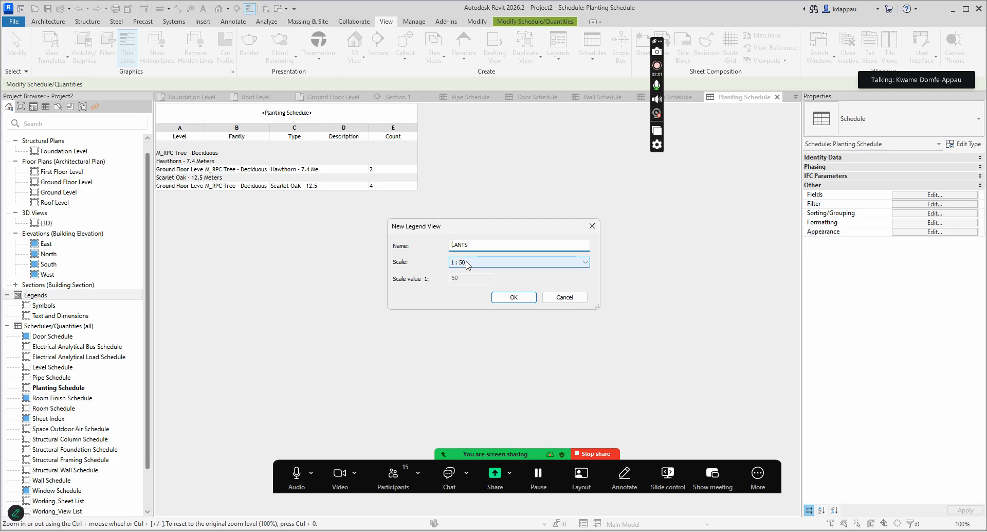
type("P")
left_click(510, 297)
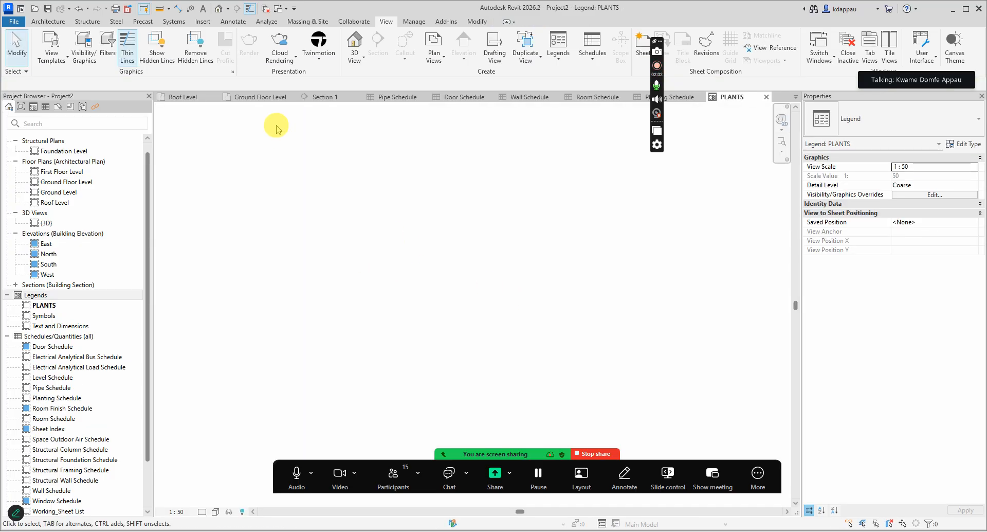
Place a floor plan legend component of the M_RPC Tree - Deciduous American Beech - 6.0 Meters in the PLANTS legend.
left_click(236, 22)
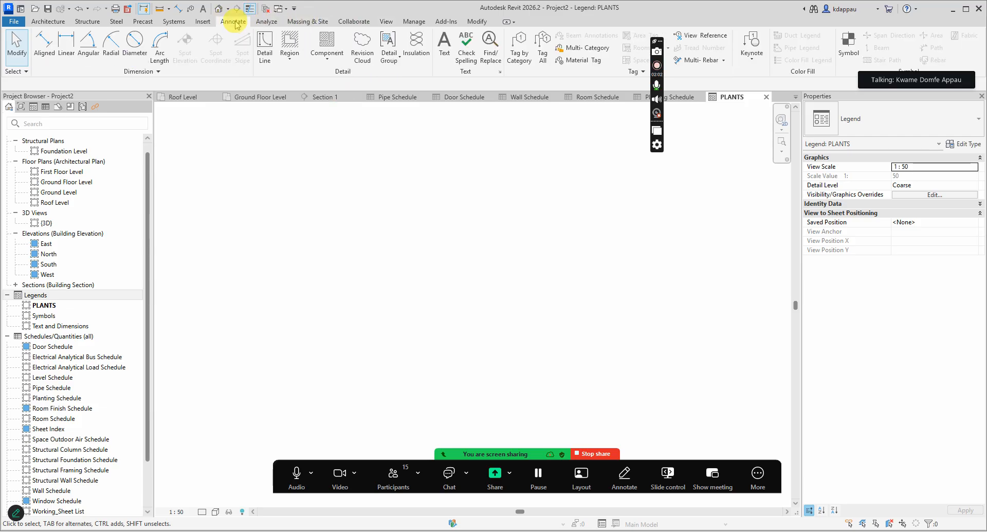
left_click(327, 57)
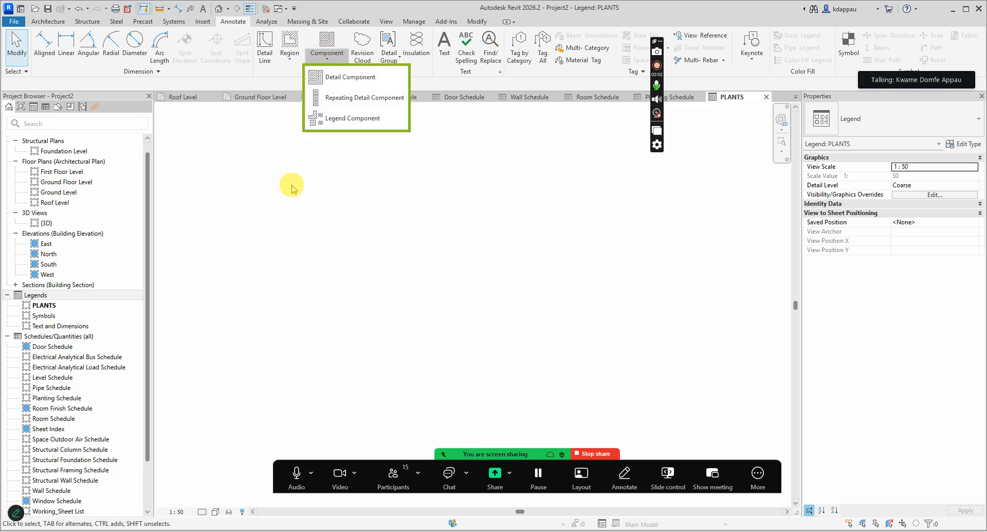
left_click(348, 119)
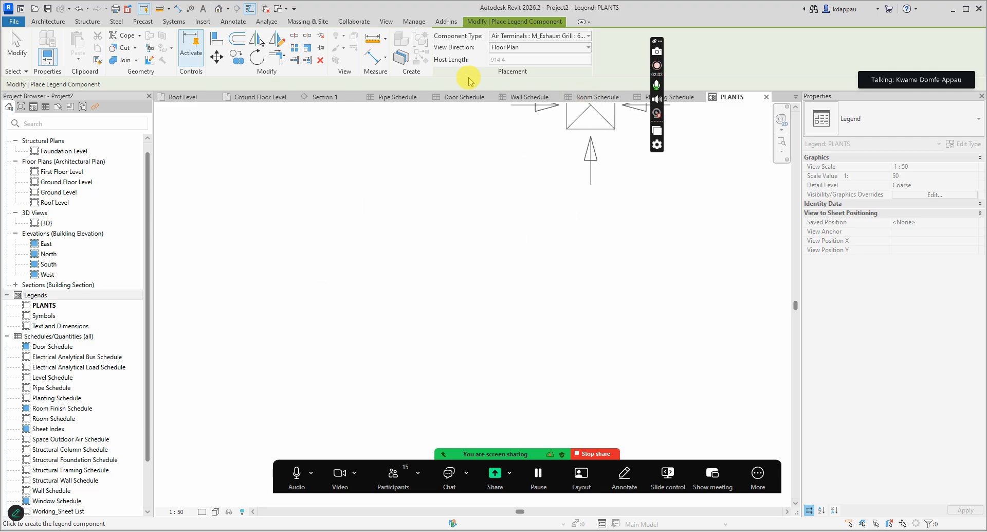
left_click(566, 36)
scroll(570, 102, "down", 3)
scroll(573, 119, "down", 20)
scroll(530, 164, "down", 20)
scroll(522, 168, "down", 20)
scroll(521, 164, "down", 3)
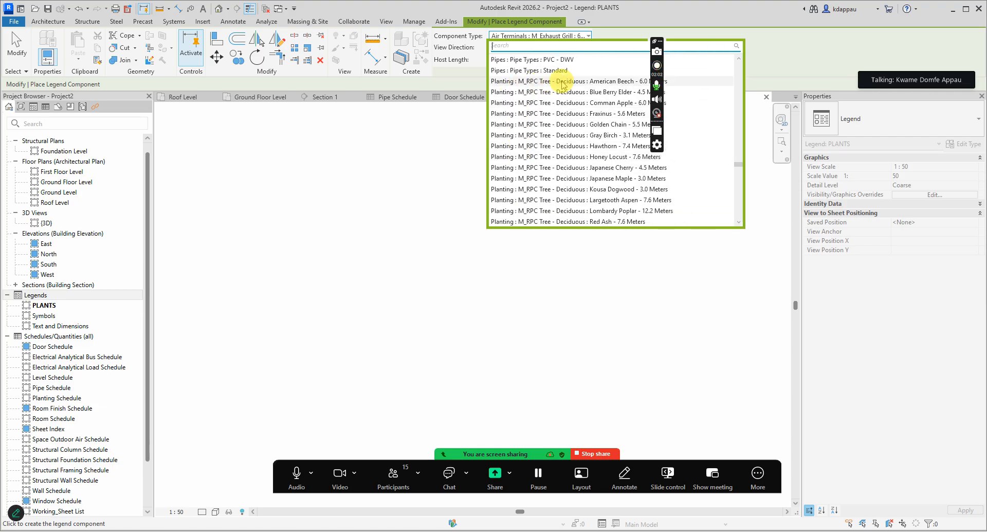
left_click(571, 83)
scroll(429, 194, "down", 5)
left_click(349, 211)
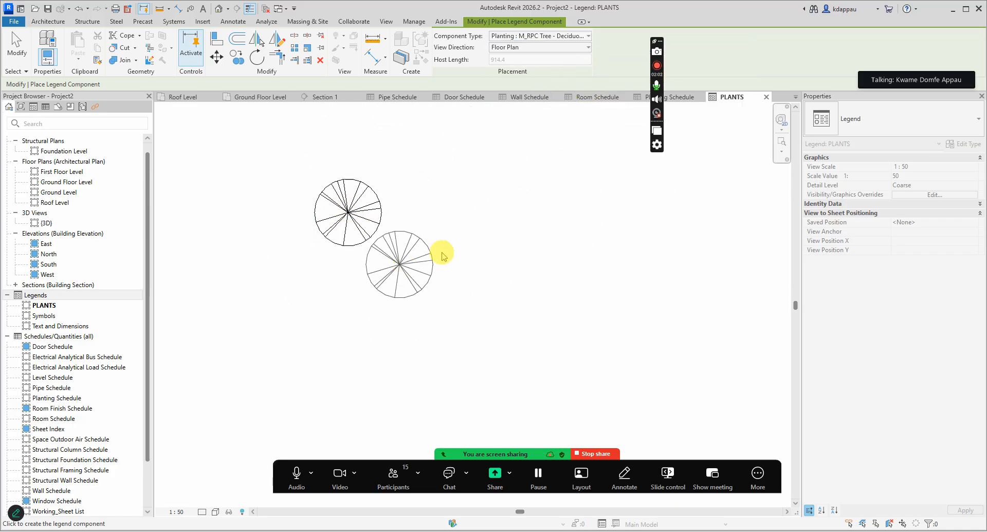
Place a floor plan legend component of the Gray Birch - 3.1 Meters below the American Beech symbol.
left_click(529, 37)
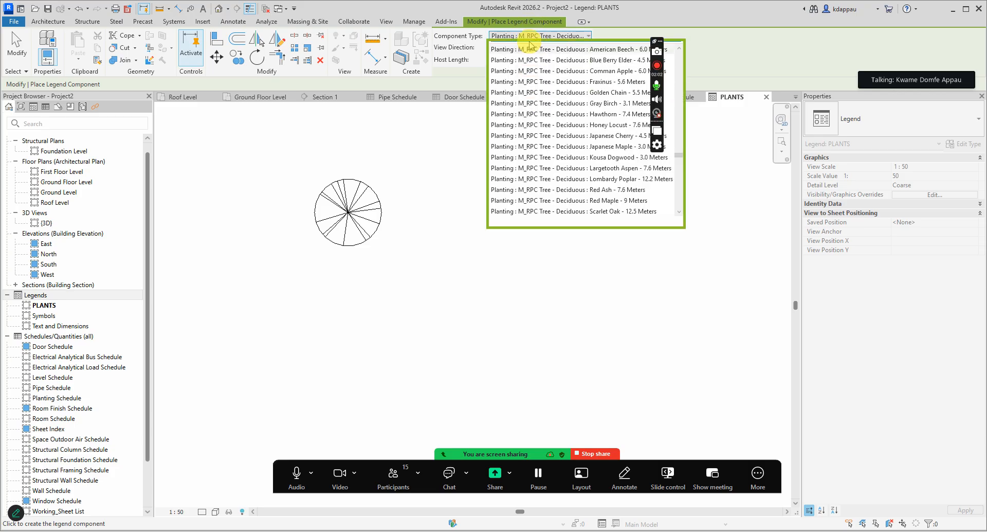
left_click(568, 104)
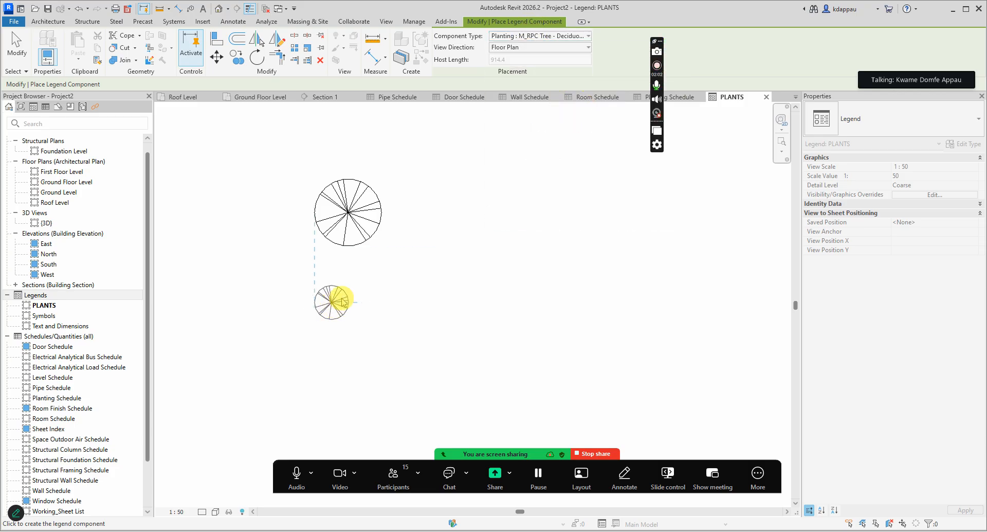
left_click(351, 286)
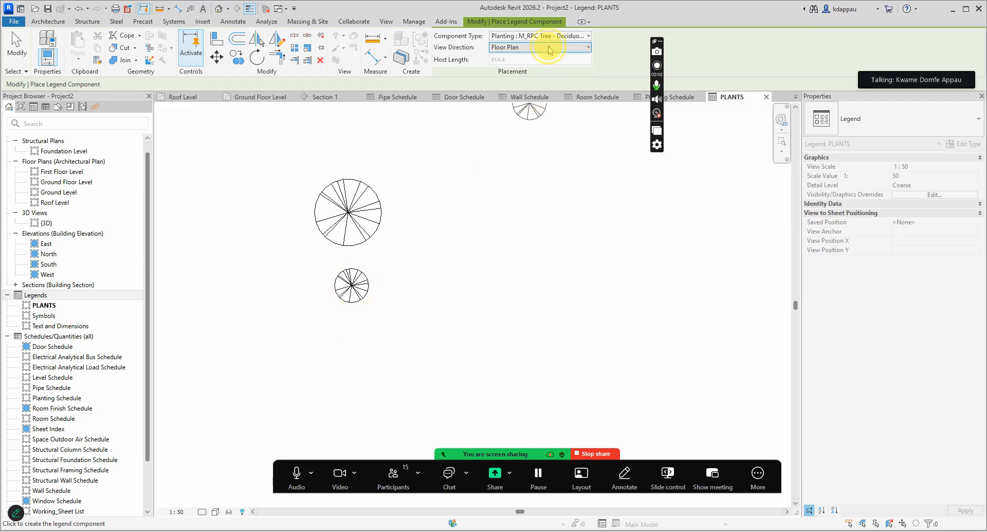
Place the M_Floor Drain - Round 125 mm Strainer - 100 mm Drain legend component below the Gray Birch symbol.
left_click(550, 48)
left_click(548, 36)
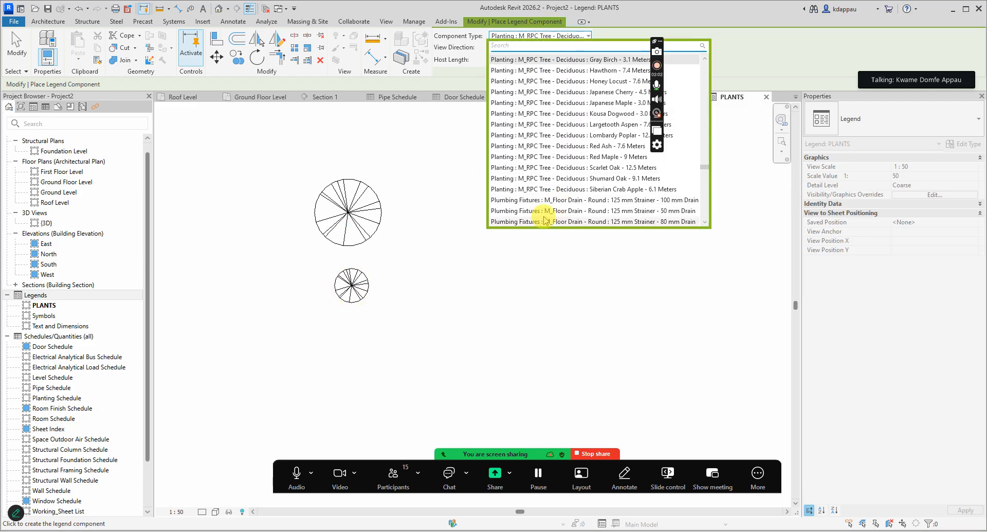
left_click(542, 200)
left_click(350, 349)
key("Escape")
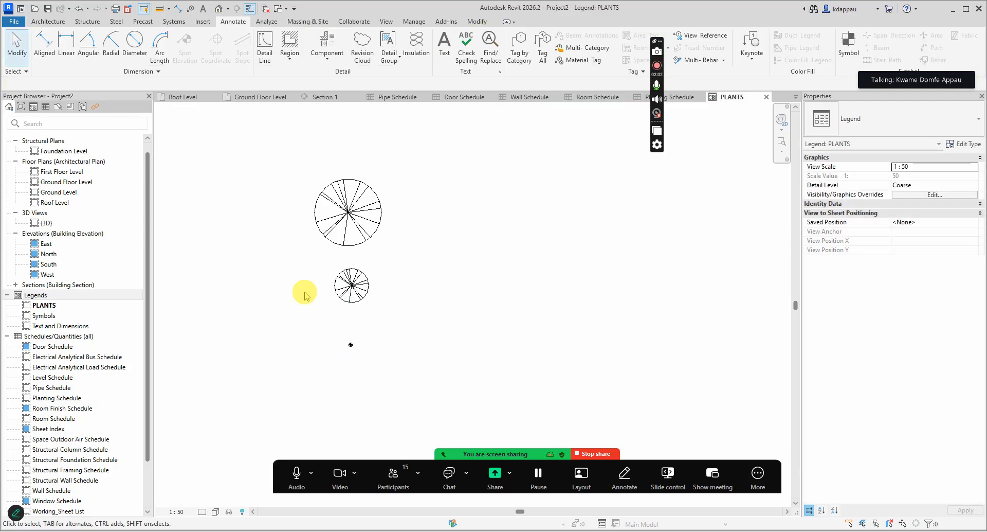
Copy the American Beech plan symbol horizontally to the right of the original.
left_click(362, 224)
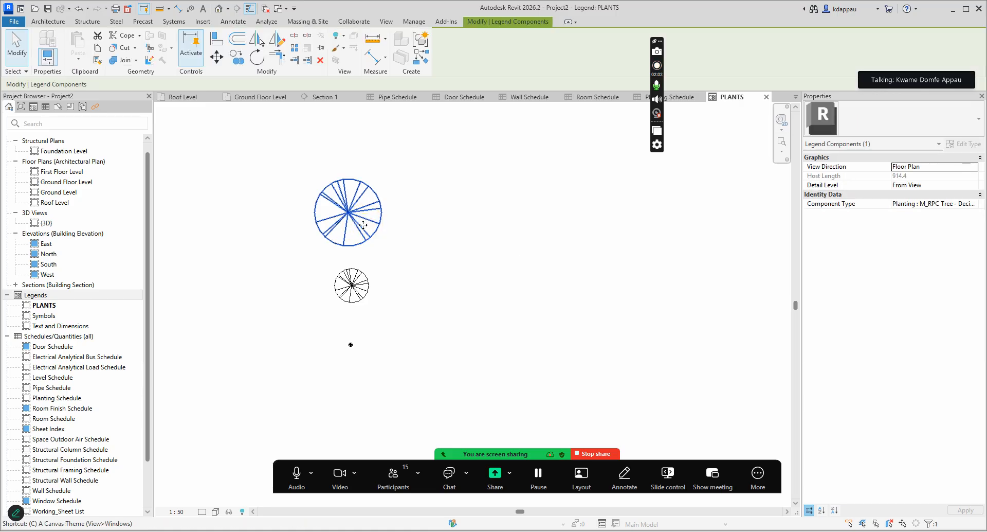
key("c")
key("o")
left_click(362, 221)
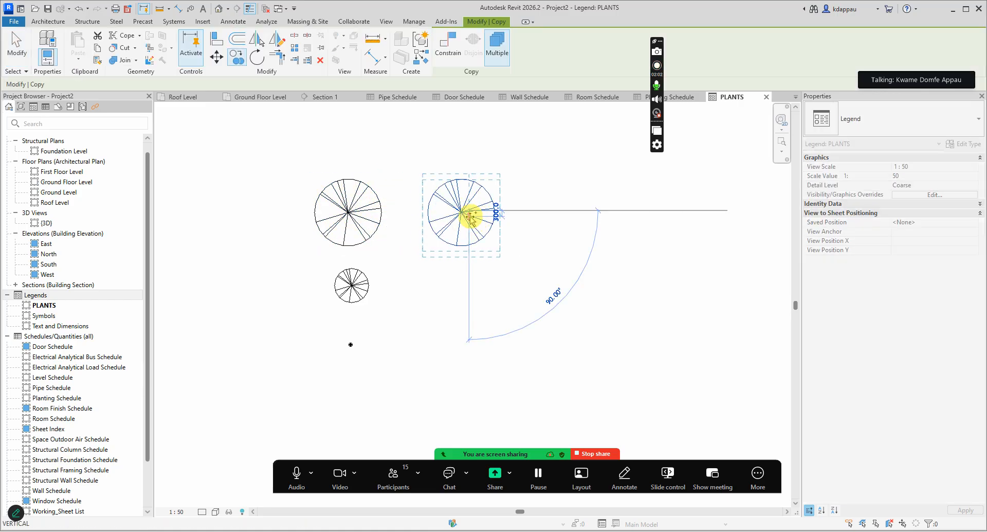
left_click(470, 219)
key("Escape")
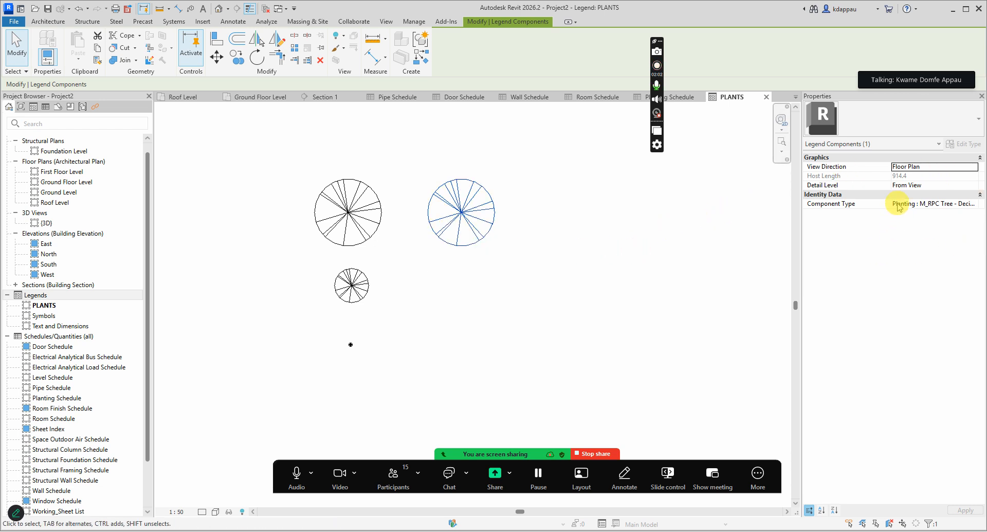
Set the view direction of the copied American Beech symbol to Elevation : Front.
left_click(920, 166)
left_click(975, 170)
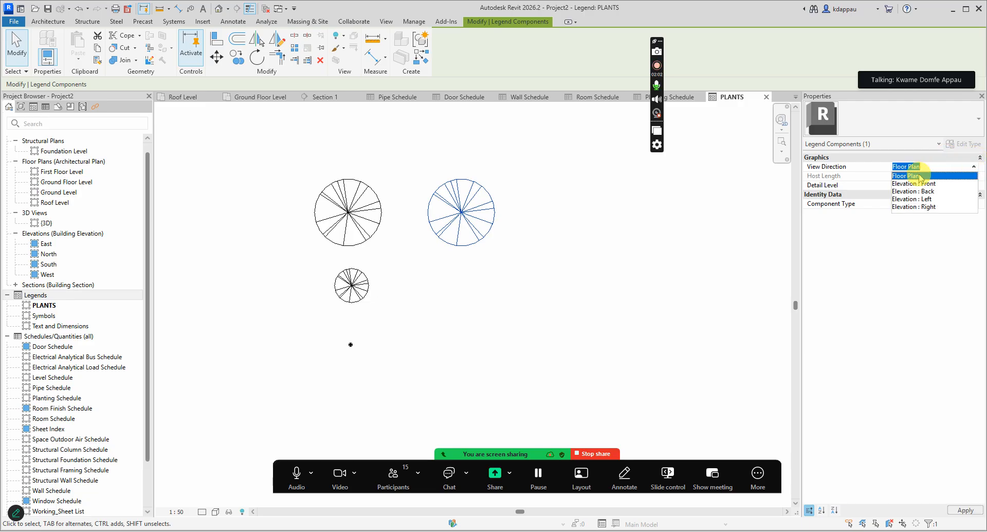
left_click(918, 175)
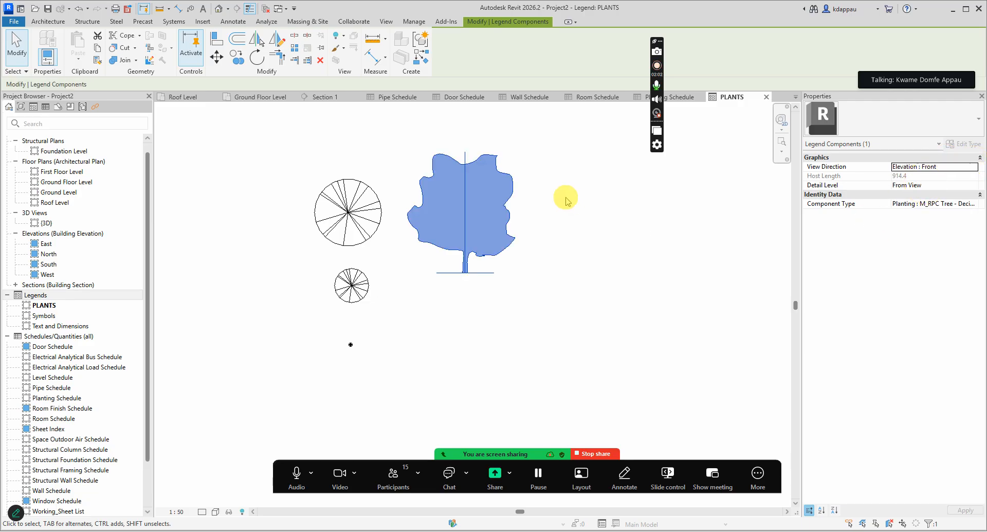
left_click(540, 315)
scroll(445, 224, "up", 2)
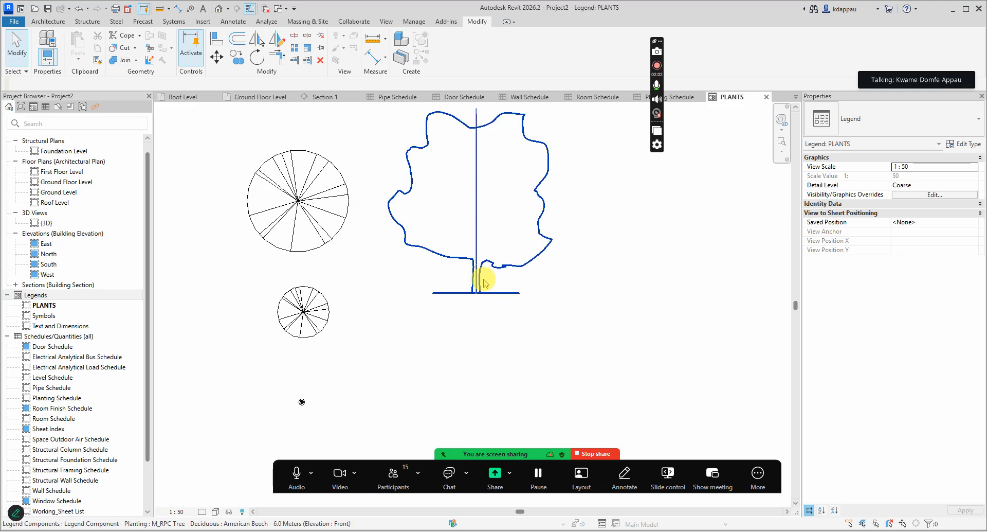
Set the view direction of the copied American Beech symbol to Elevation : Right.
left_click(478, 278)
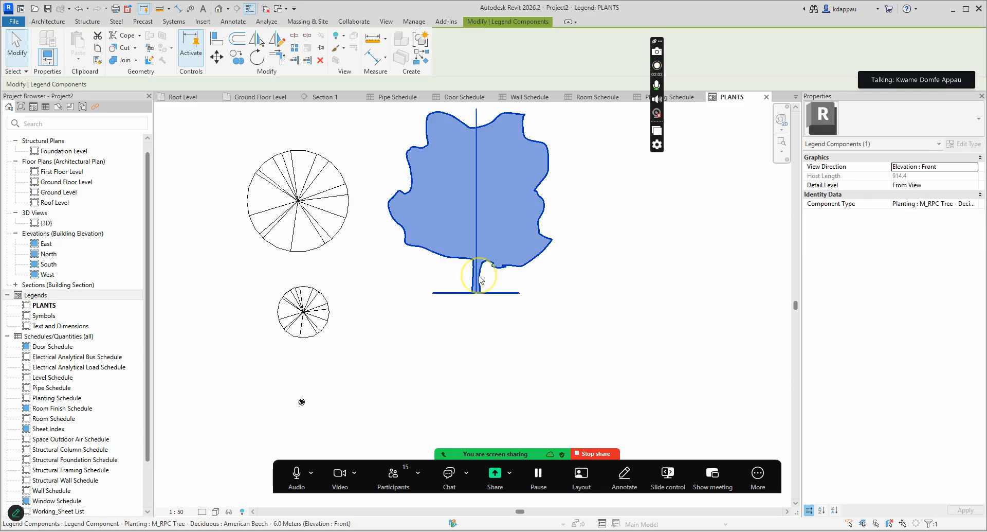
left_click(975, 169)
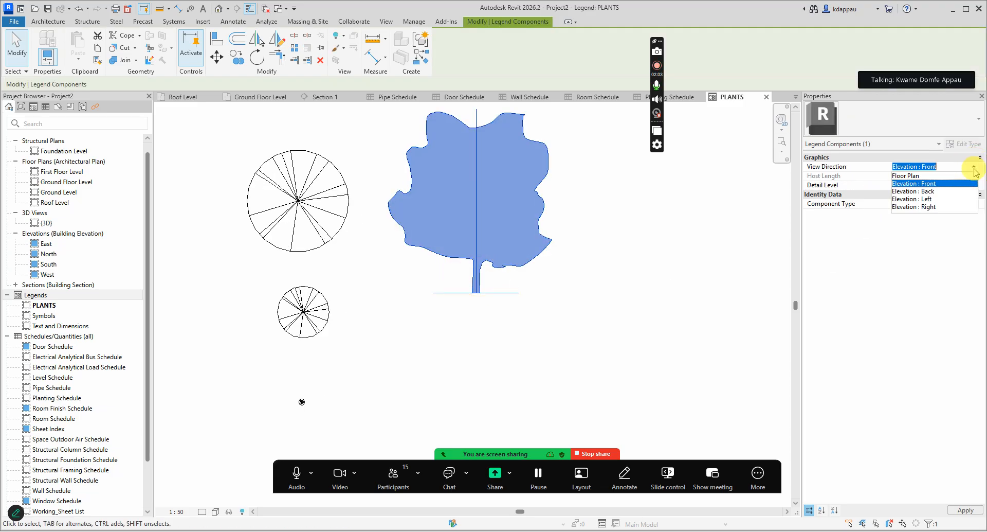
left_click(922, 207)
left_click(620, 283)
scroll(509, 289, "down", 2)
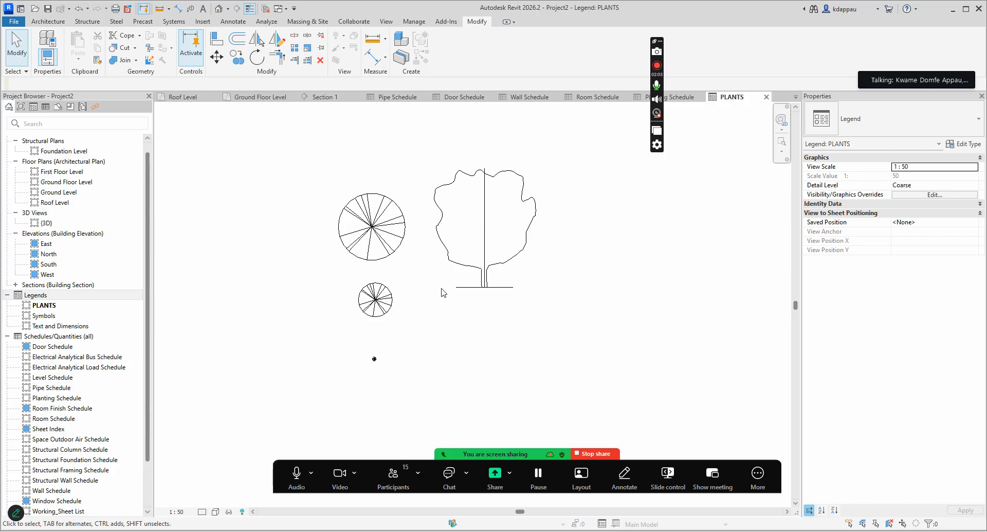
Copy the floor drain plan symbol horizontally to the right of the original.
scroll(408, 359, "up", 2)
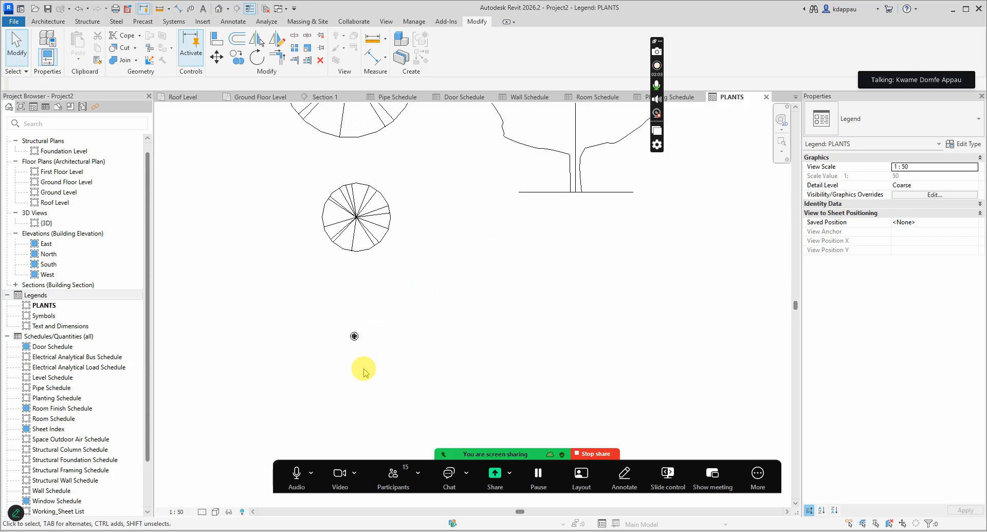
left_click(355, 336)
scroll(347, 360, "up", 2)
key("c")
key("o")
left_click(360, 320)
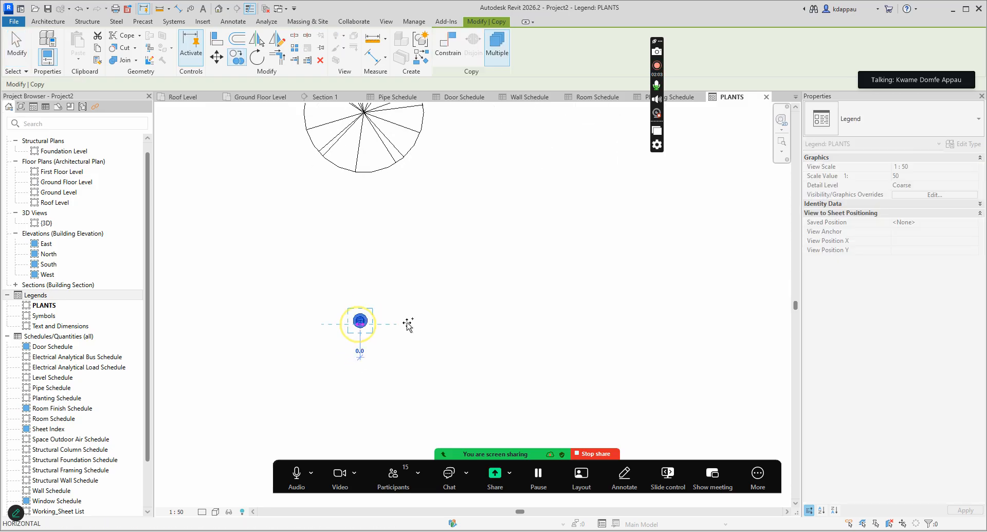
left_click(535, 348)
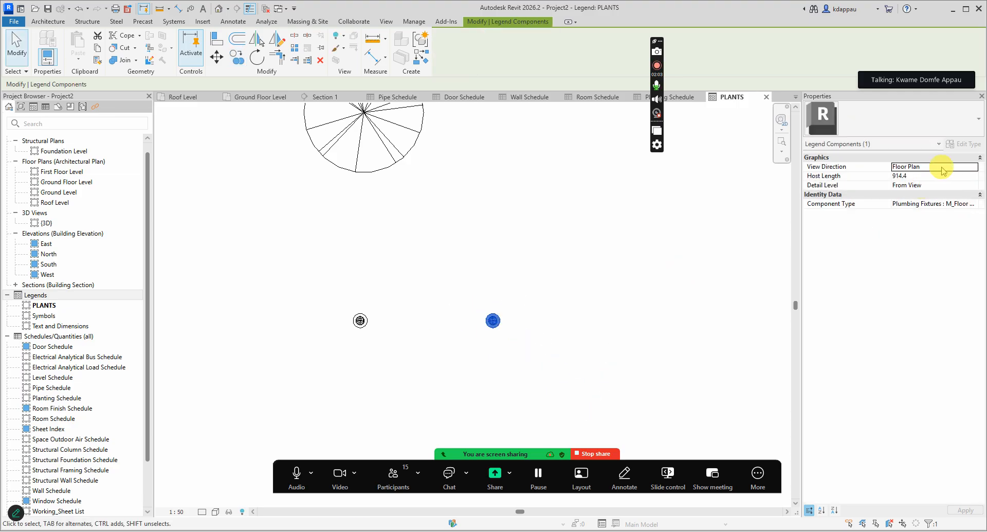
Set the view direction of the copied floor drain symbol to Elevation : Front.
left_click(971, 165)
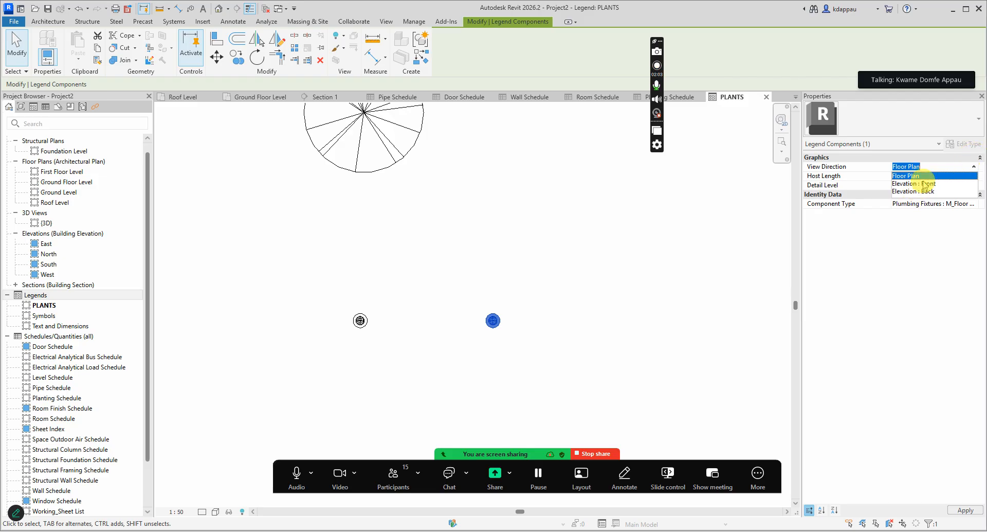
left_click(925, 184)
left_click(502, 239)
scroll(462, 355, "up", 4)
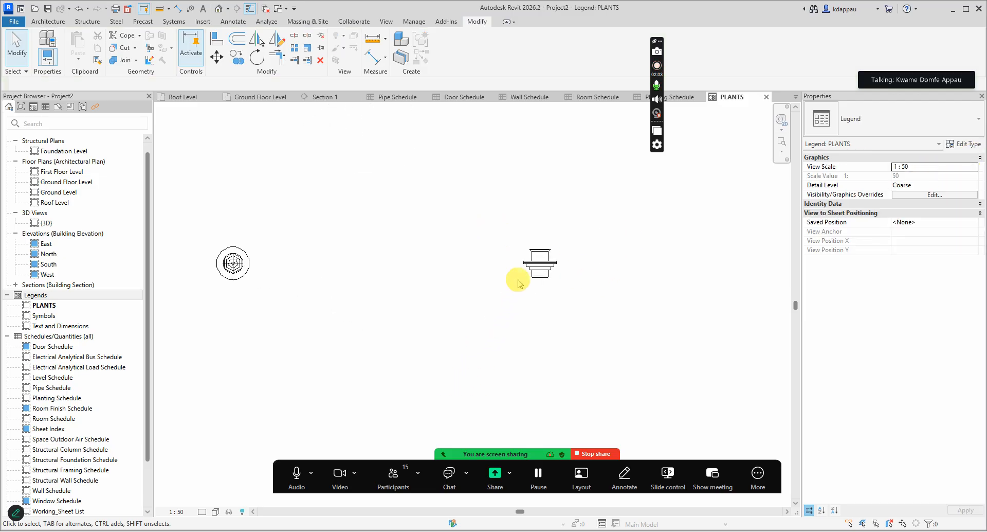
Examine the floor drain's plan and elevation symbols alongside the tree symbols in the PLANTS legend.
left_click(537, 264)
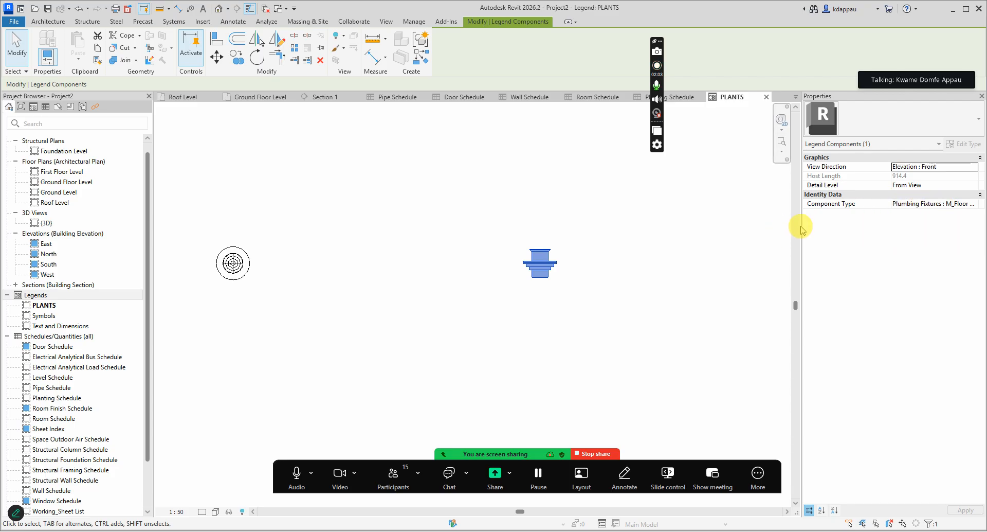
left_click(379, 306)
scroll(165, 293, "down", 2)
scroll(249, 267, "up", 3)
scroll(387, 262, "down", 2)
scroll(399, 260, "down", 3)
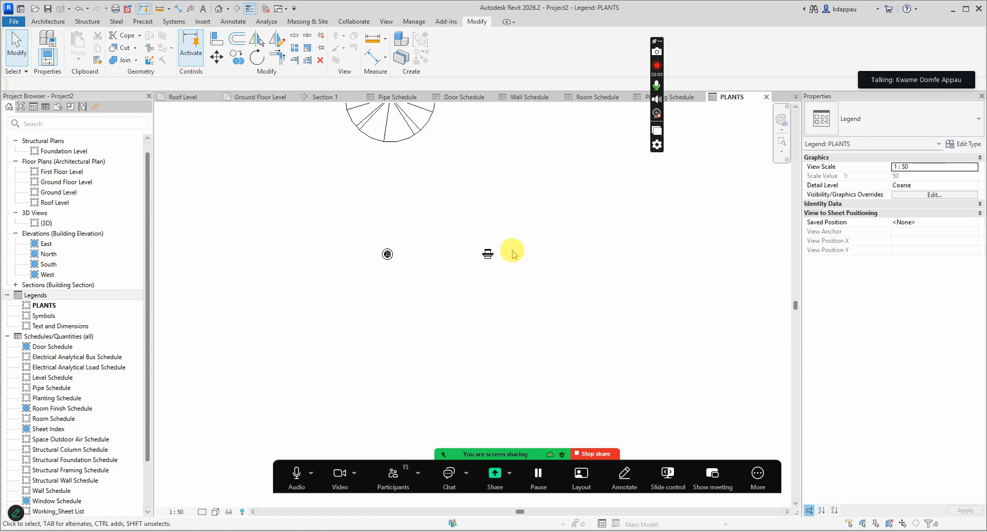
scroll(499, 250, "up", 3)
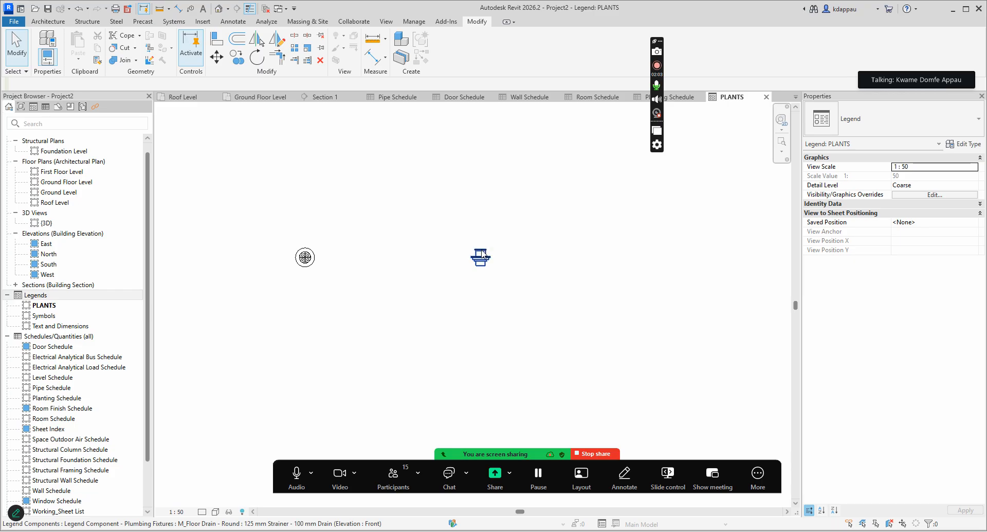
scroll(447, 262, "down", 5)
scroll(386, 288, "down", 2)
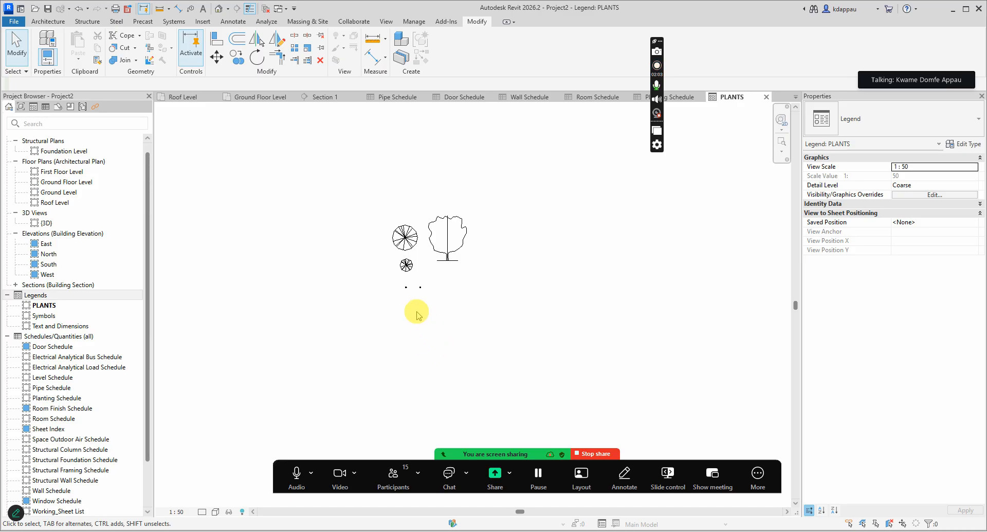
scroll(370, 188, "up", 1)
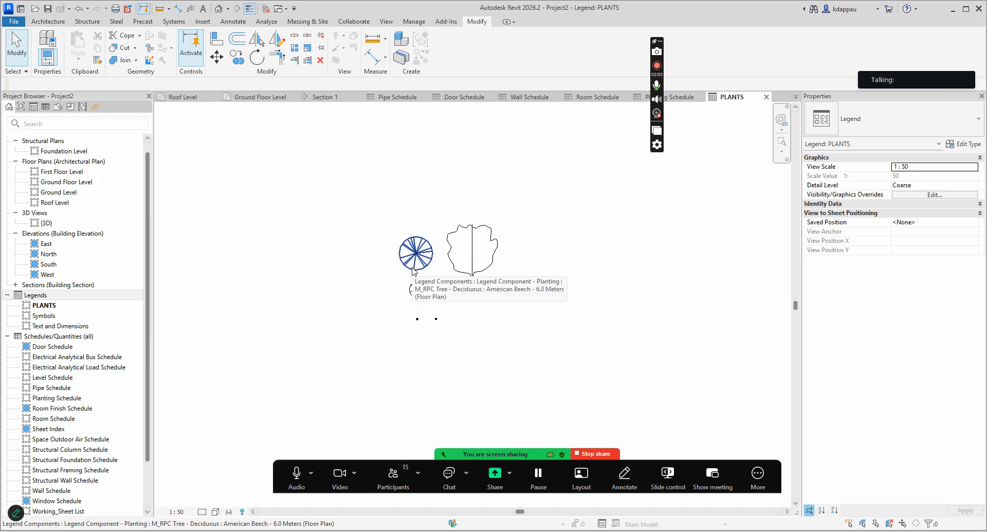
left_click(426, 308)
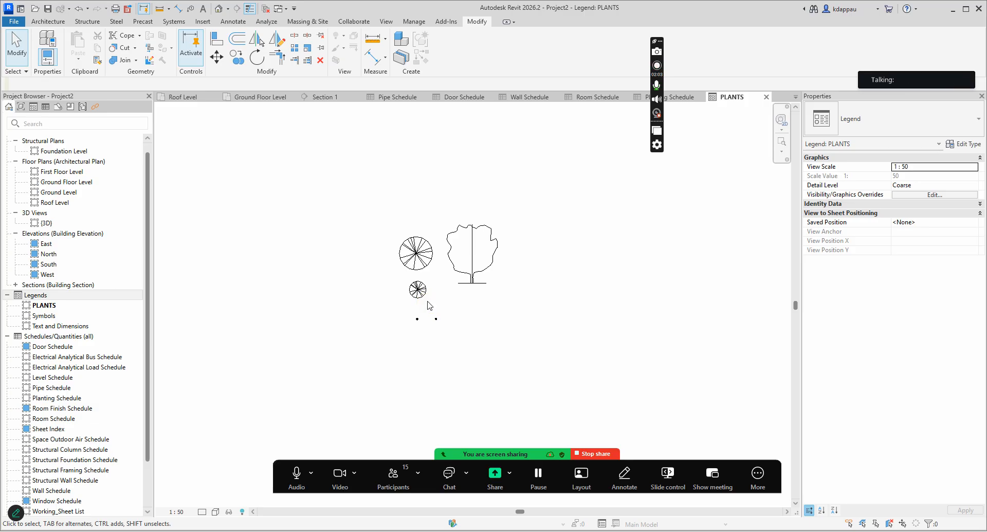
left_click(423, 288)
left_click(419, 312)
scroll(411, 280, "up", 1)
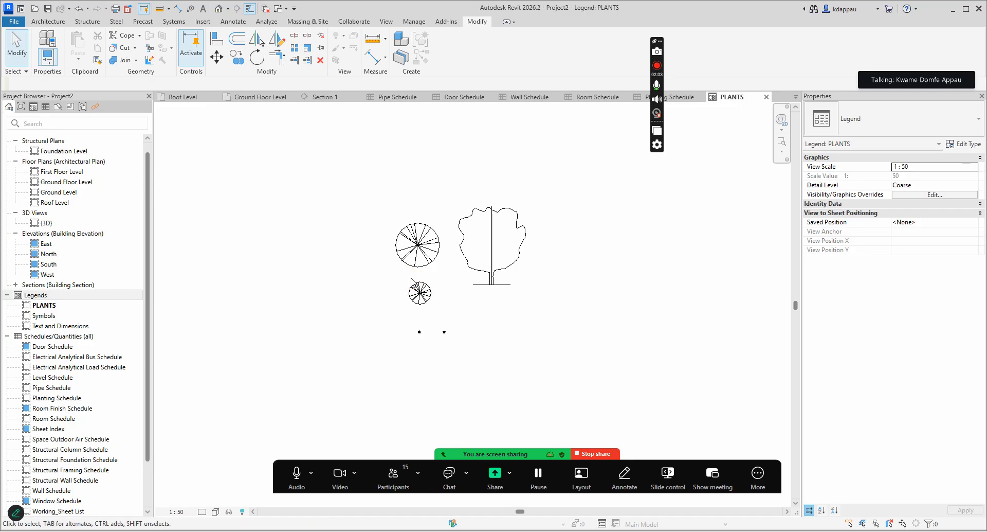
scroll(412, 280, "up", 1)
left_click(414, 292)
left_click(435, 322)
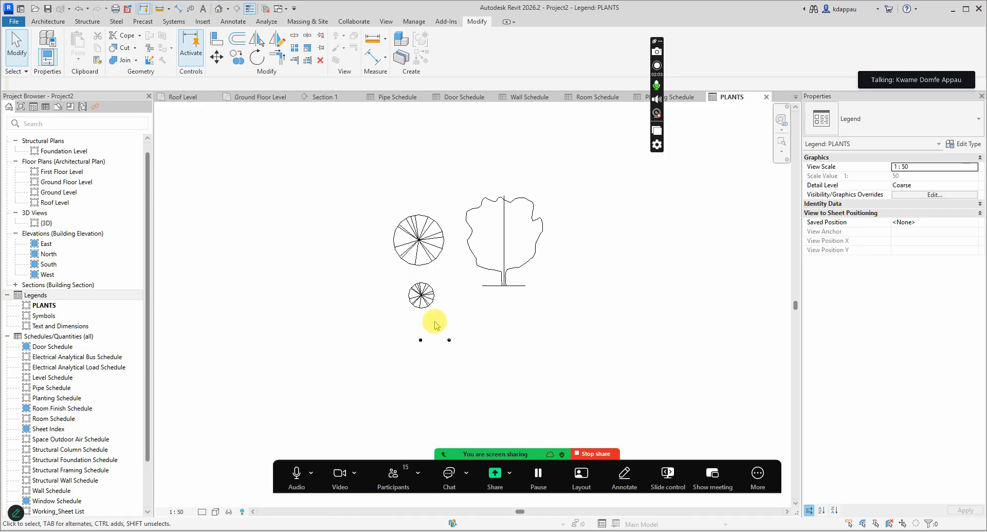
left_click(419, 297)
left_click(425, 314)
left_click(400, 215)
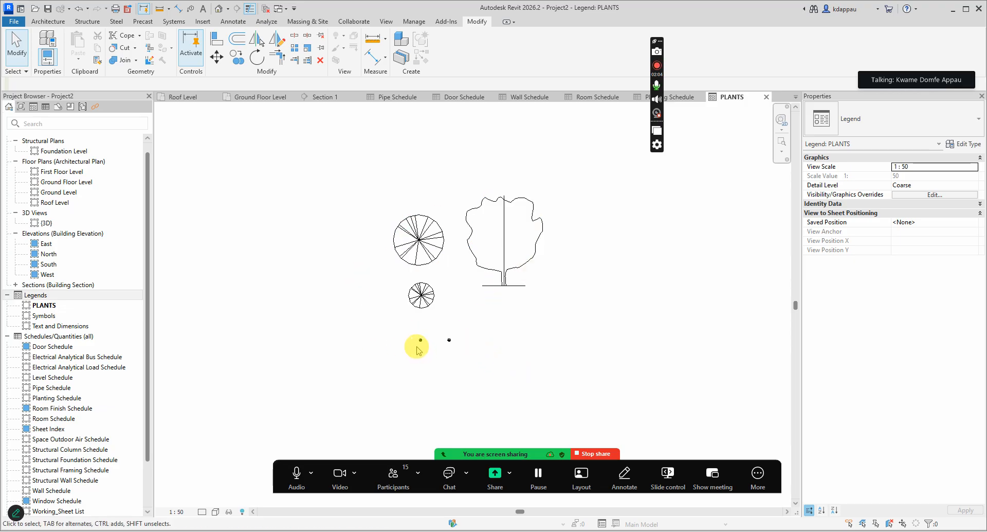
scroll(397, 340, "down", 1)
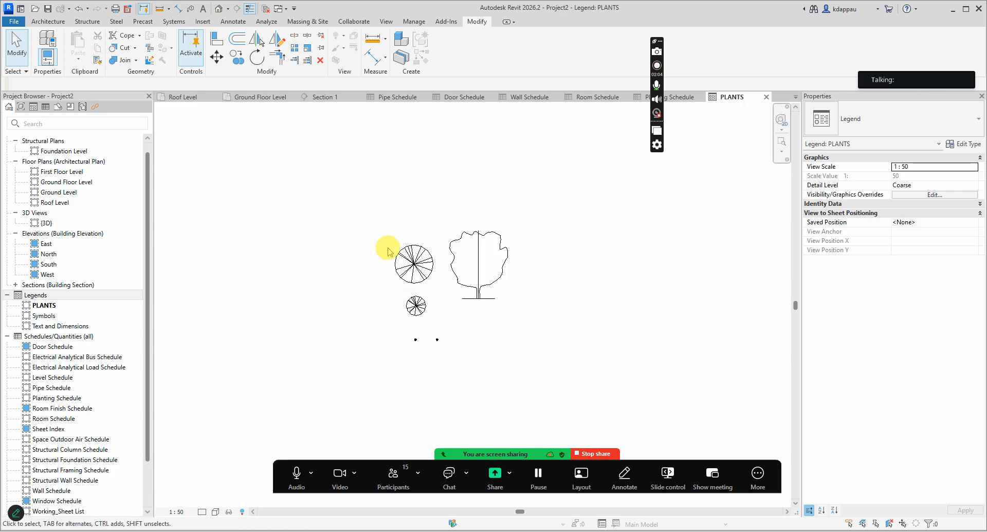
left_click(384, 312)
left_click(389, 341)
left_click(392, 337)
left_click(395, 325)
left_click(395, 326)
left_click(423, 336)
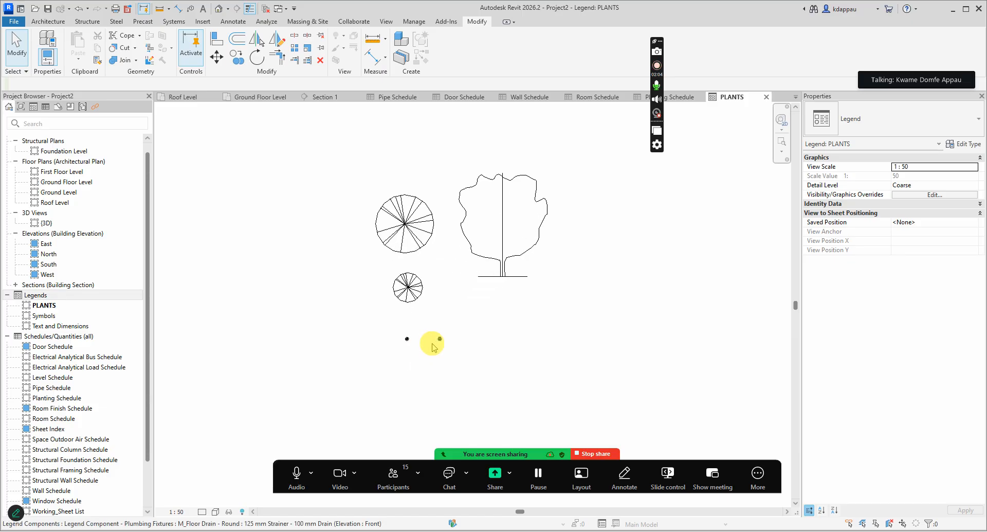
scroll(422, 339, "up", 4)
scroll(372, 356, "down", 2)
scroll(429, 354, "up", 5)
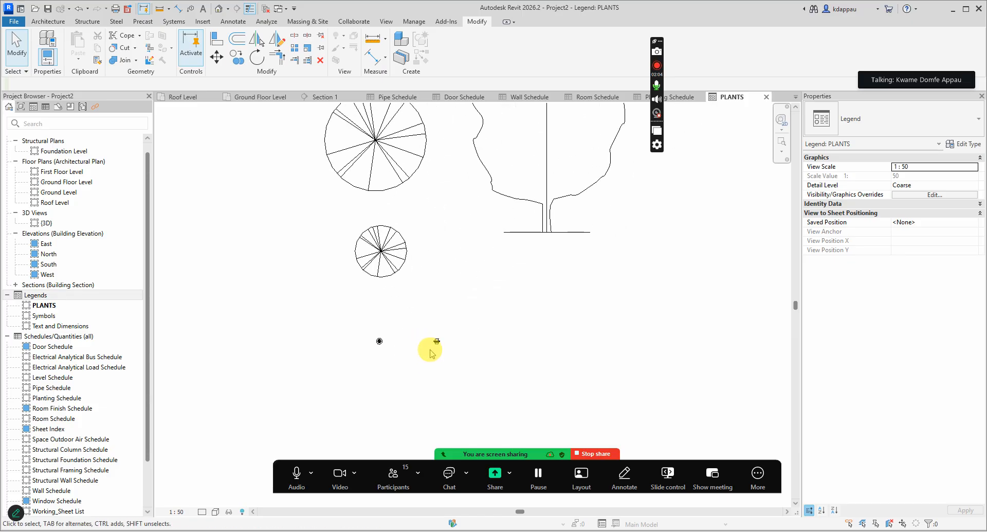
scroll(468, 350, "down", 5)
scroll(404, 342, "up", 4)
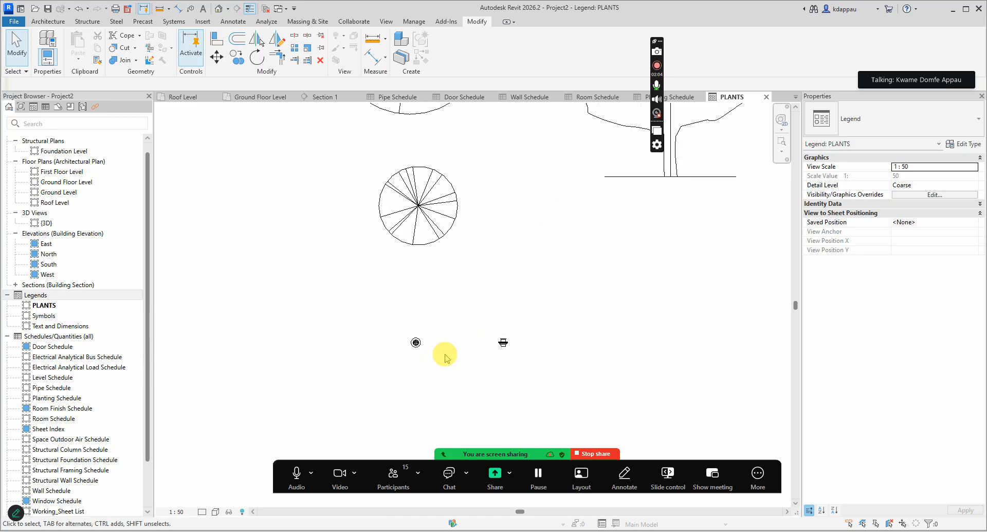
scroll(329, 356, "down", 2)
scroll(380, 350, "down", 2)
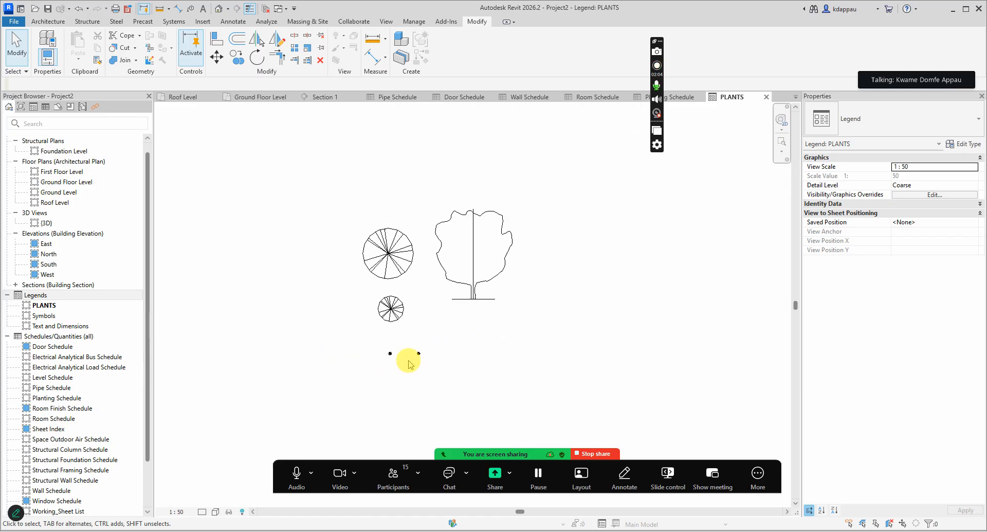
scroll(404, 357, "up", 2)
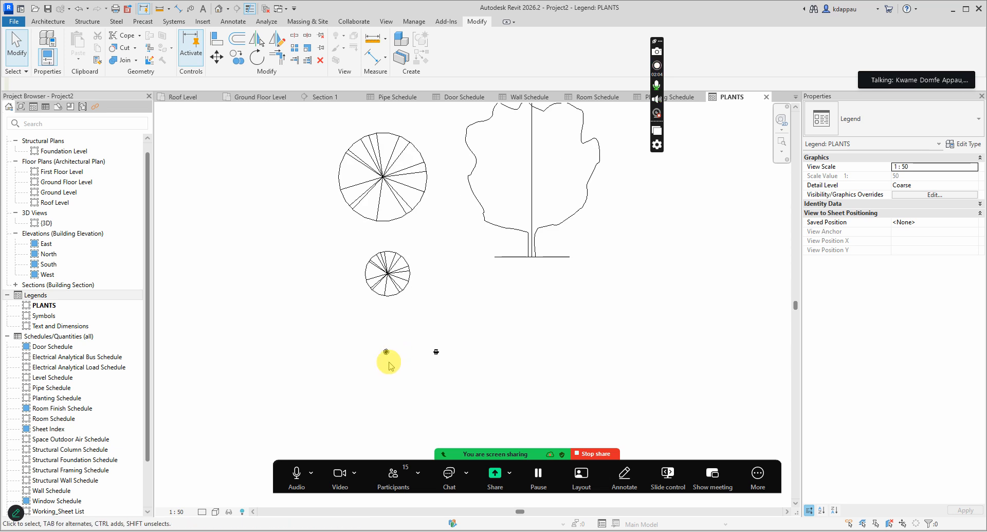
scroll(388, 353, "up", 3)
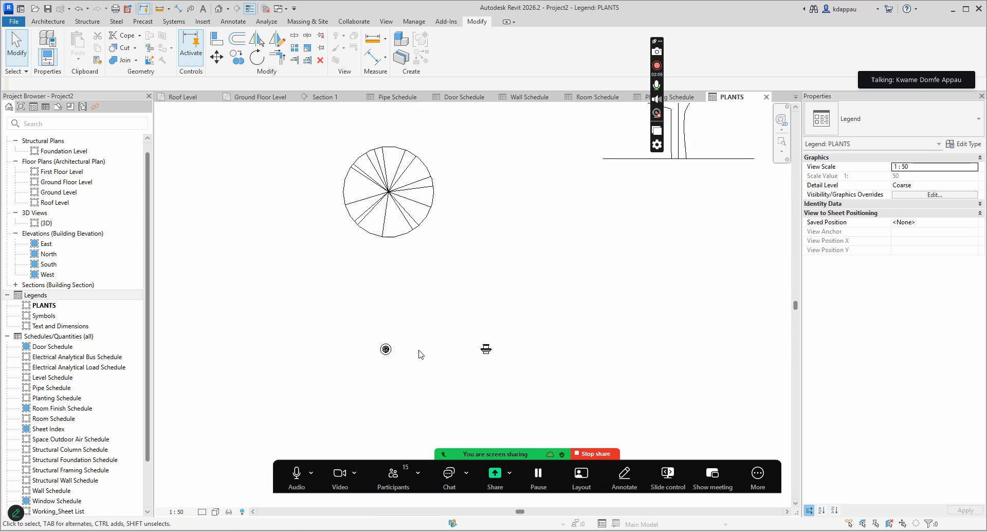
scroll(399, 337, "down", 2)
scroll(393, 354, "down", 2)
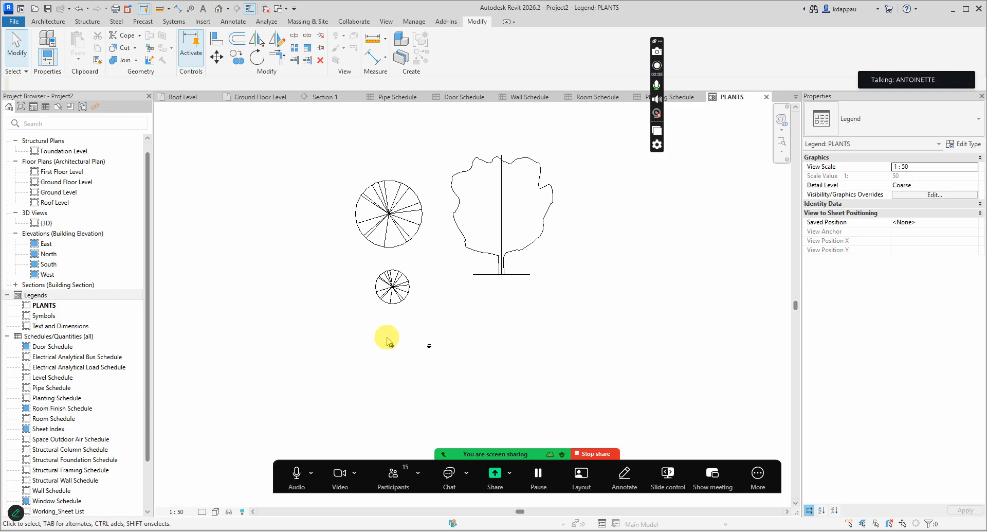
scroll(387, 341, "up", 2)
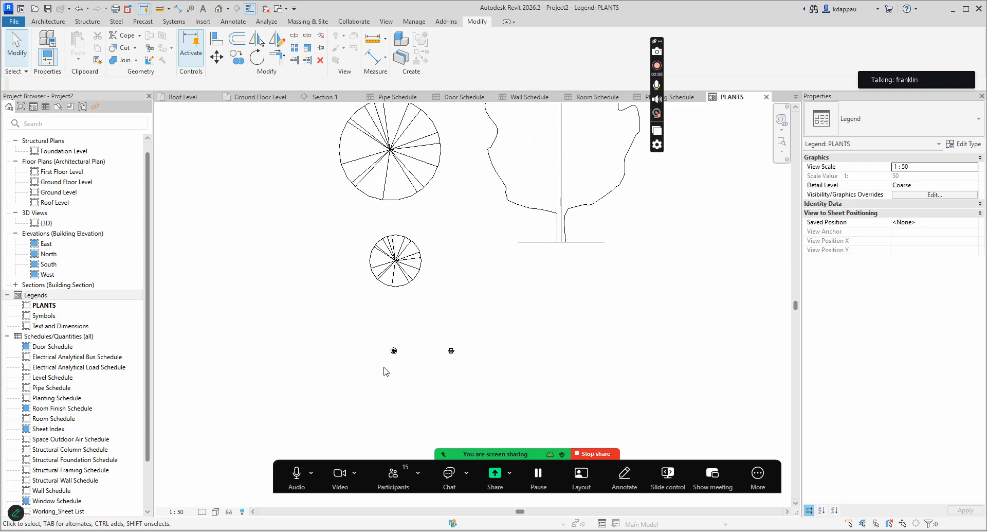
scroll(386, 371, "down", 2)
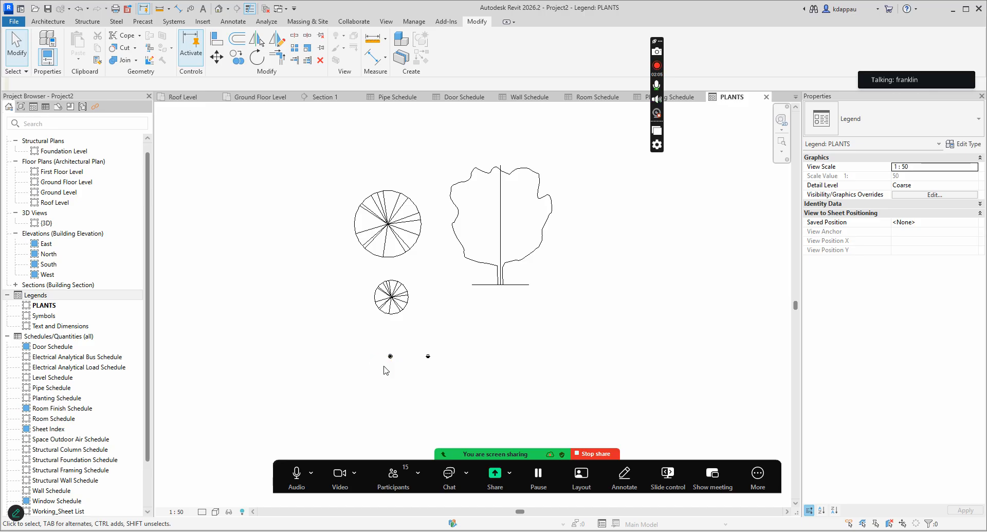
scroll(361, 379, "down", 2)
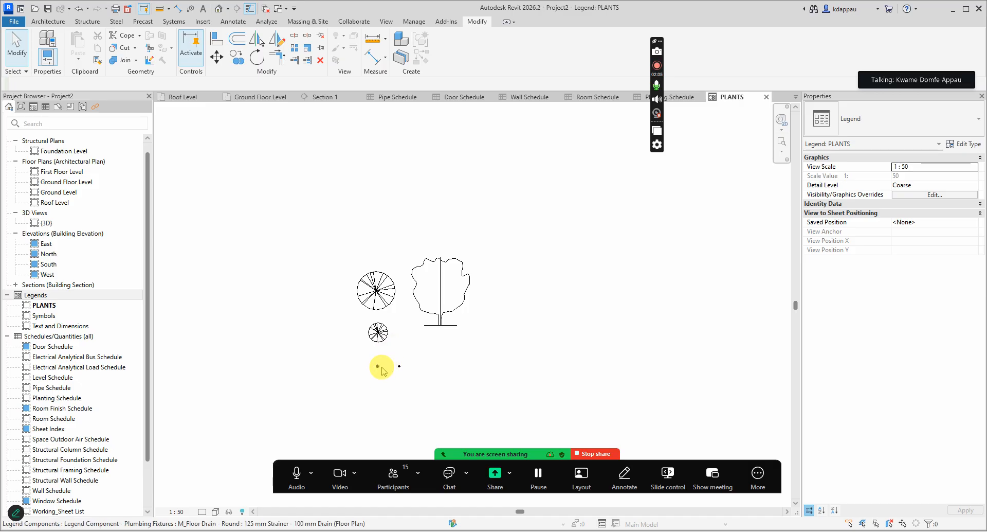
scroll(381, 378, "up", 3)
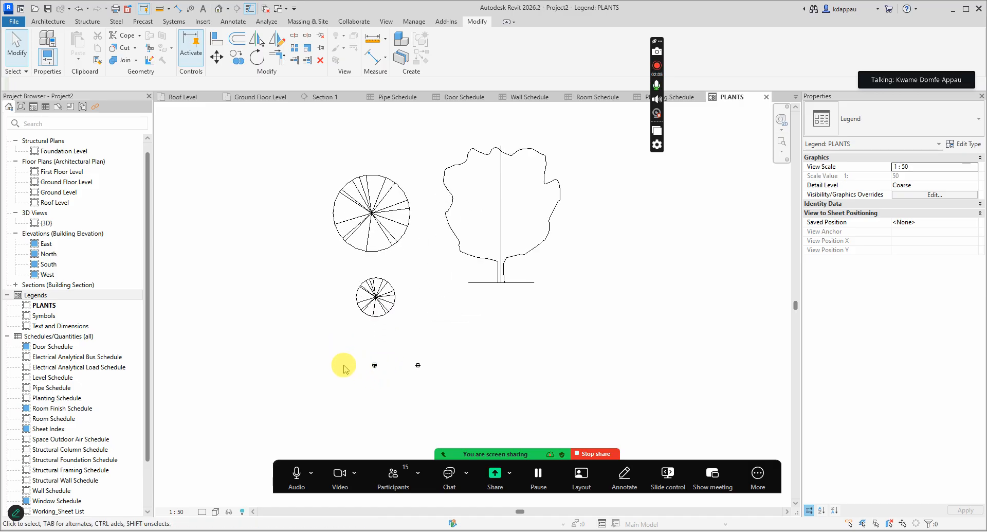
scroll(342, 363, "down", 2)
scroll(368, 395, "up", 1)
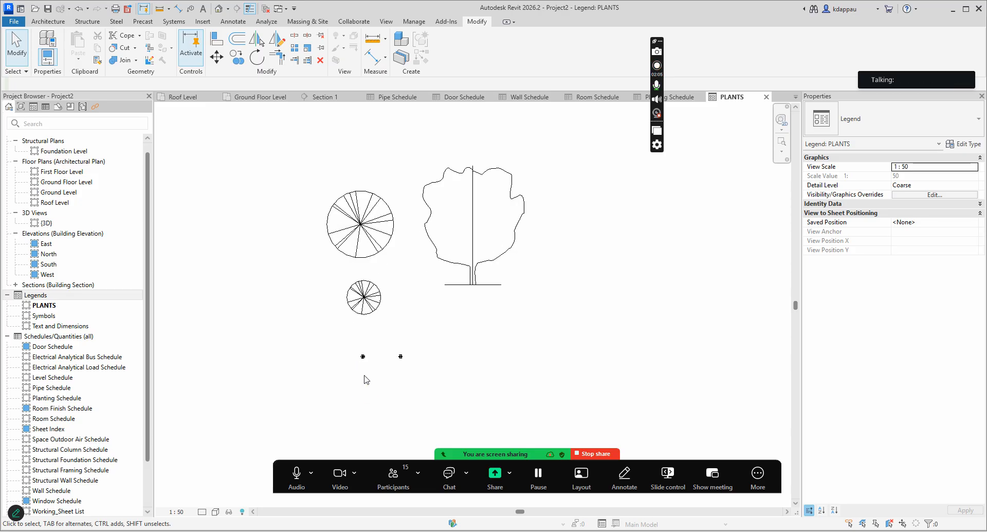
scroll(366, 378, "down", 2)
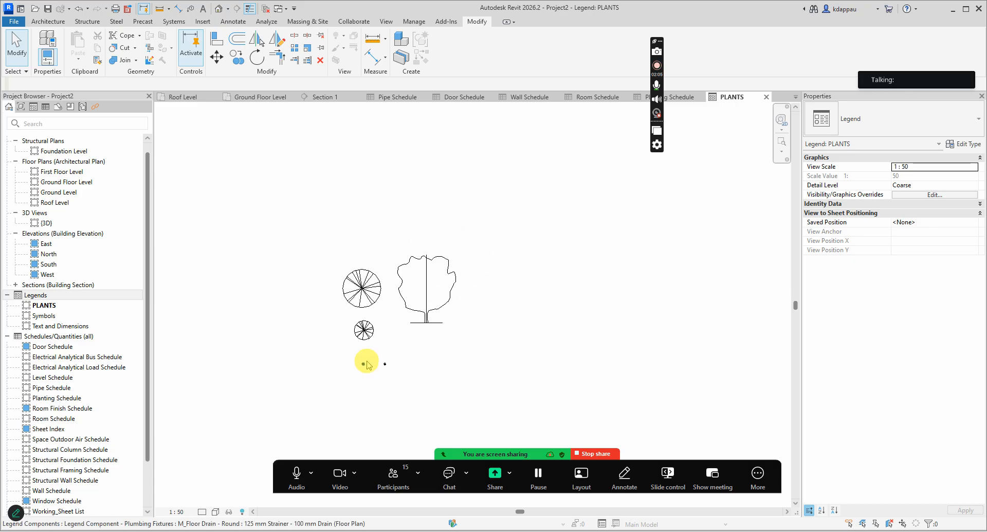
scroll(367, 362, "up", 2)
scroll(387, 335, "down", 2)
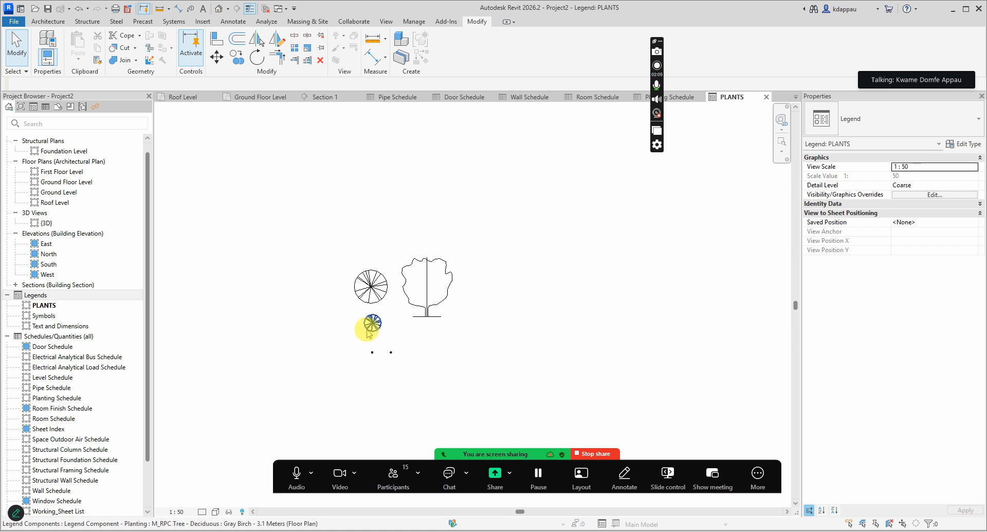
scroll(363, 329, "up", 1)
scroll(359, 328, "down", 1)
scroll(355, 346, "up", 1)
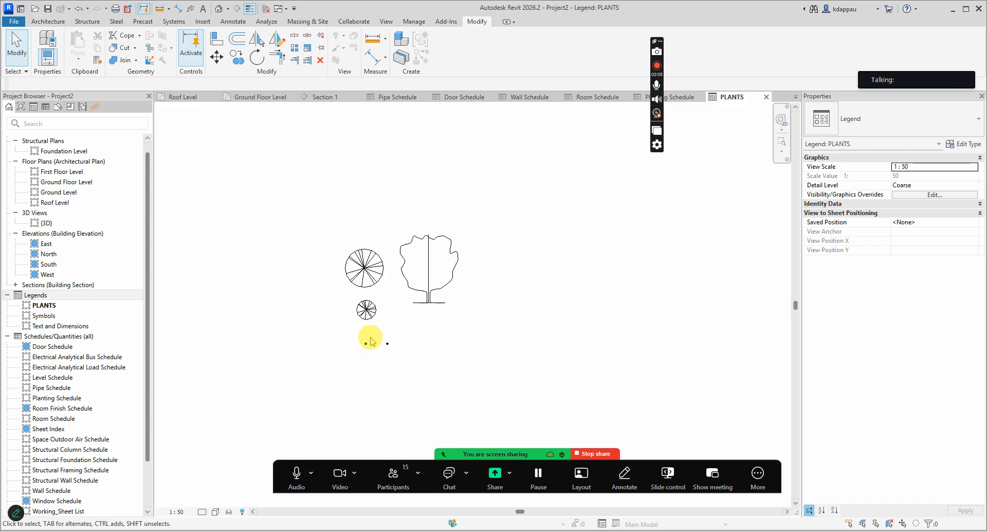
scroll(370, 339, "up", 2)
scroll(369, 341, "down", 1)
scroll(365, 344, "up", 1)
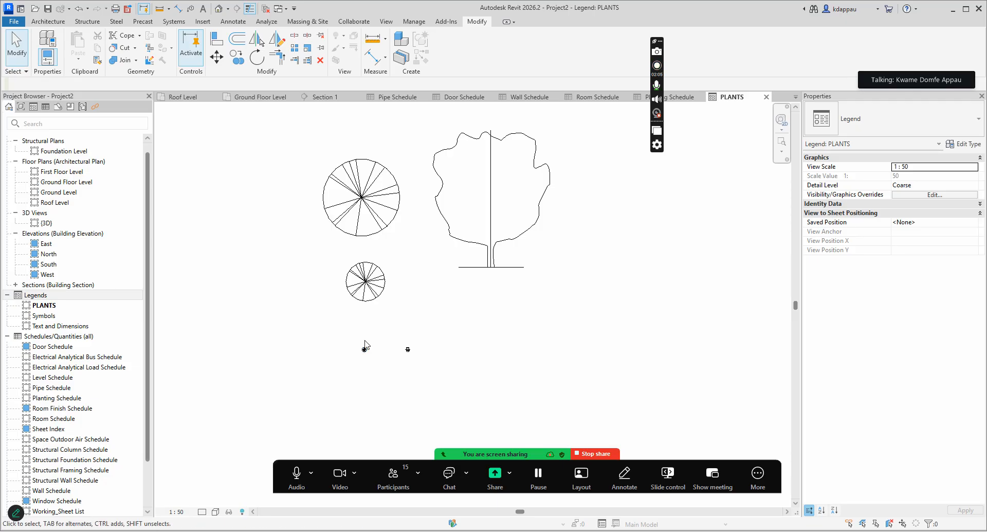
scroll(365, 345, "down", 2)
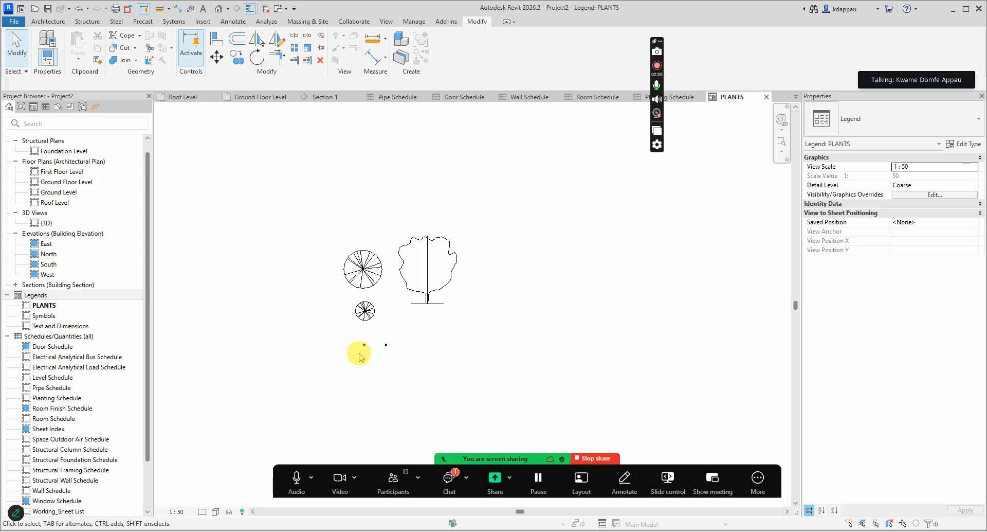
left_click(371, 354)
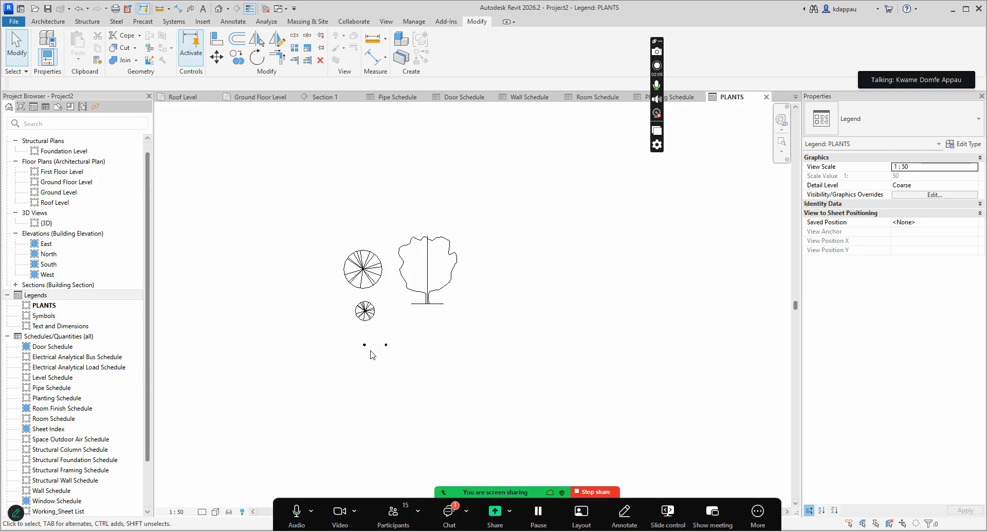
left_click(371, 353)
left_click(368, 354)
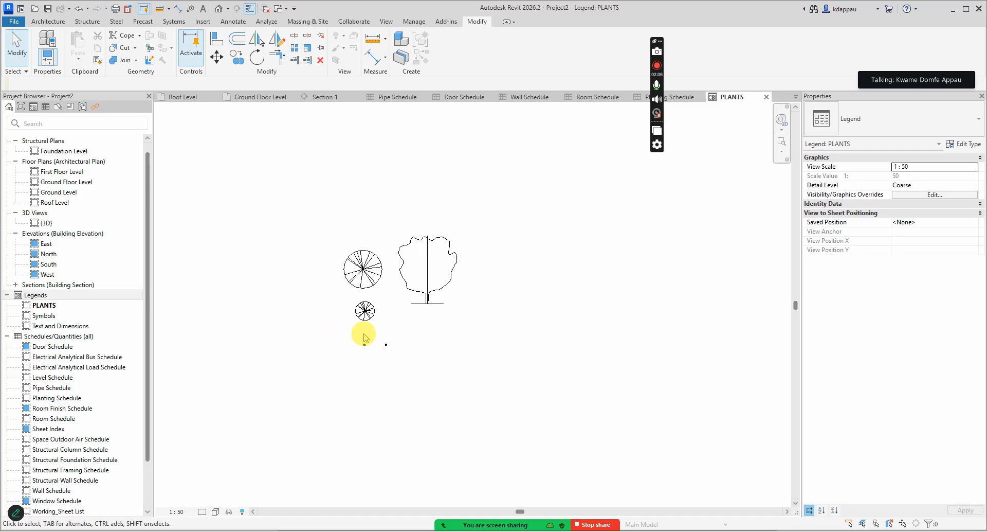
scroll(375, 340, "down", 1)
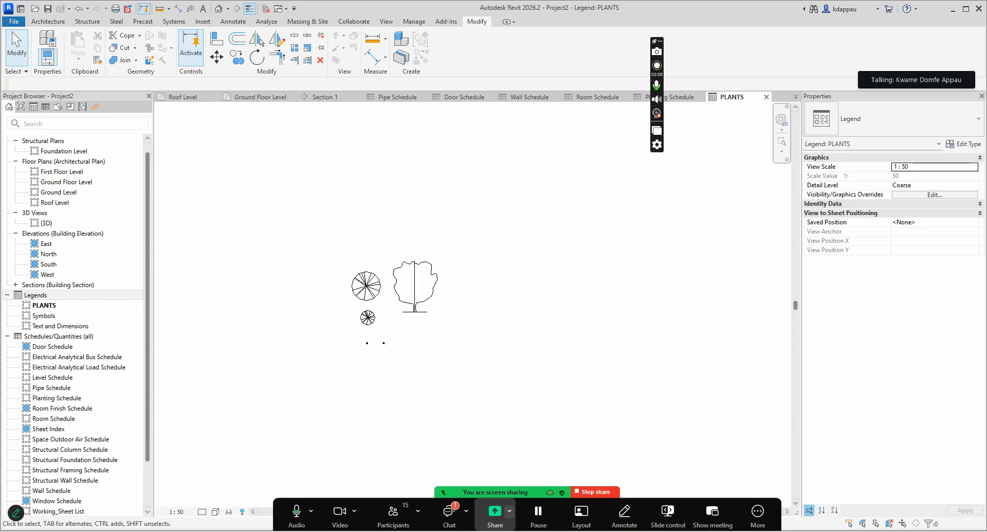
Switch to File Explorer and open Poster Image.png from the REVIT ESSENTIALS TRAINING folder.
left_click(453, 531)
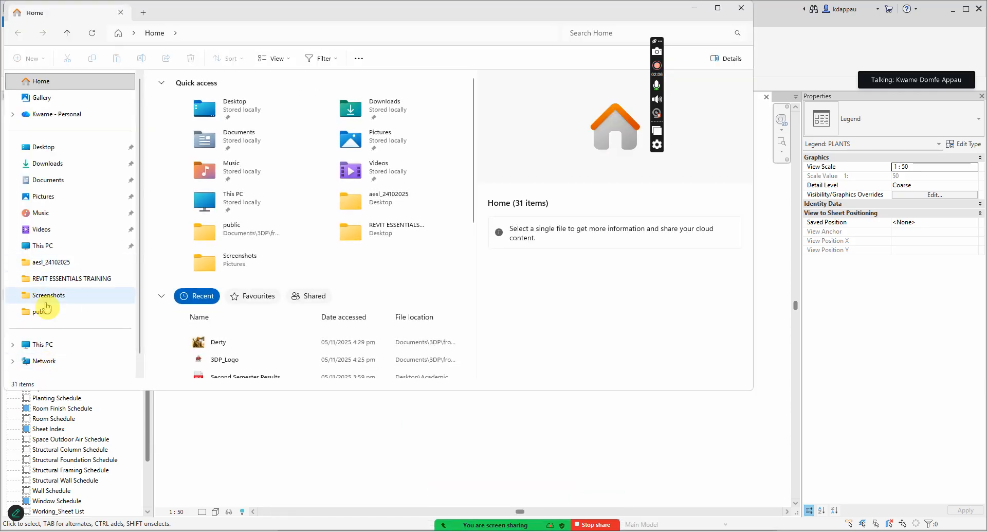
left_click(72, 278)
double_click(183, 166)
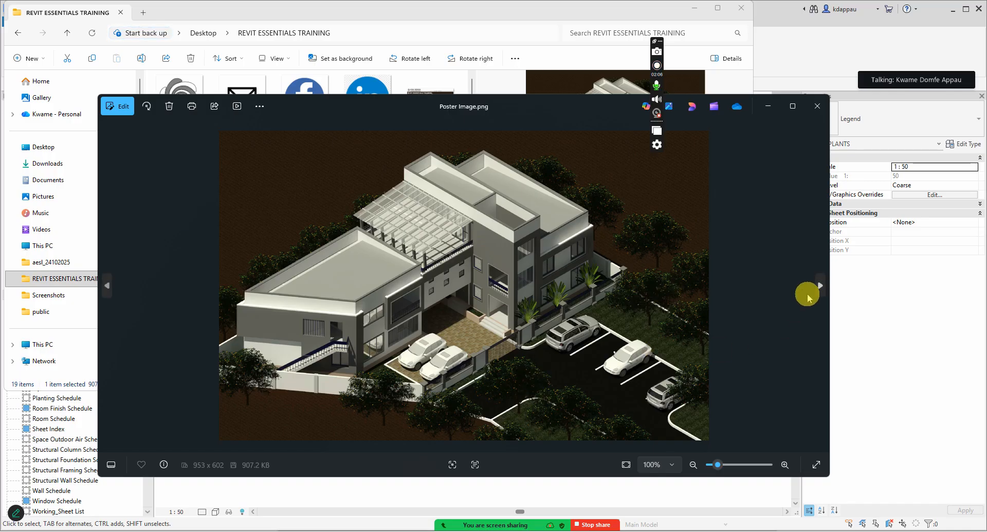
Browse forward through the folder's images, from the Proposed Residence cover sheet, block plan, floor plans and elevations to the sample posters.
left_click(818, 289)
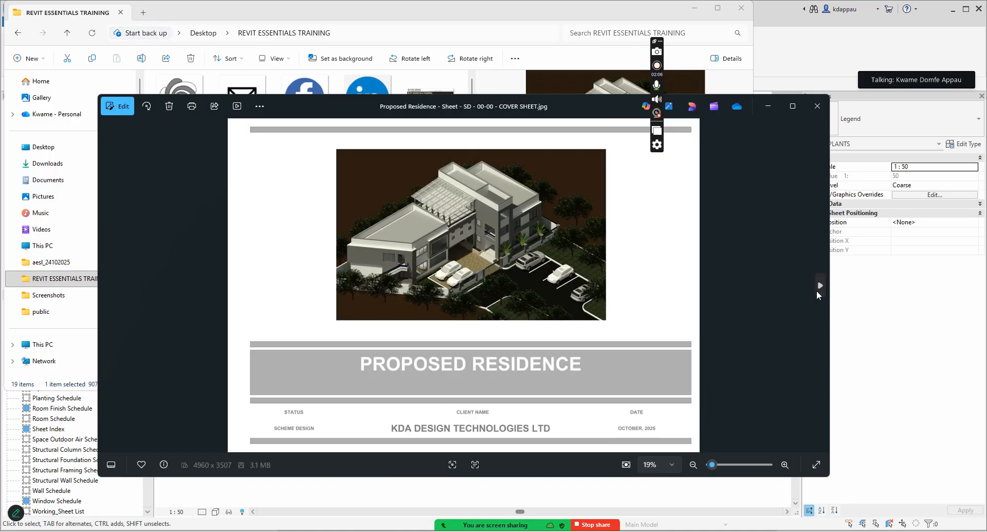
left_click(819, 288)
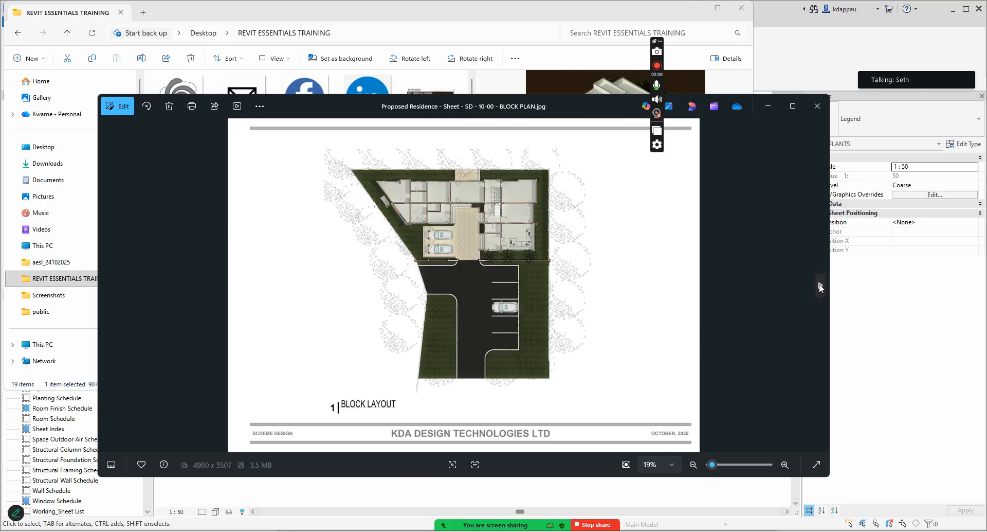
left_click(819, 287)
left_click(820, 286)
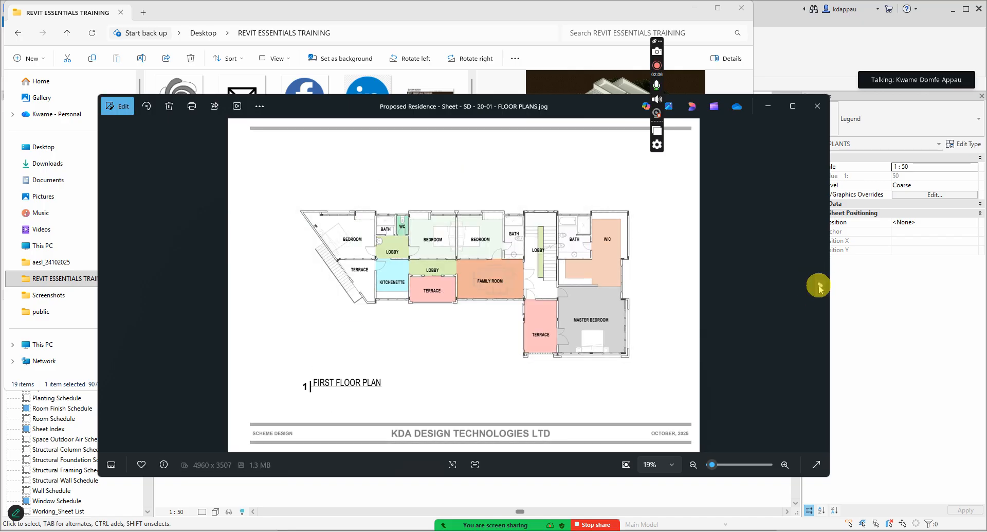
left_click(819, 287)
left_click(819, 287)
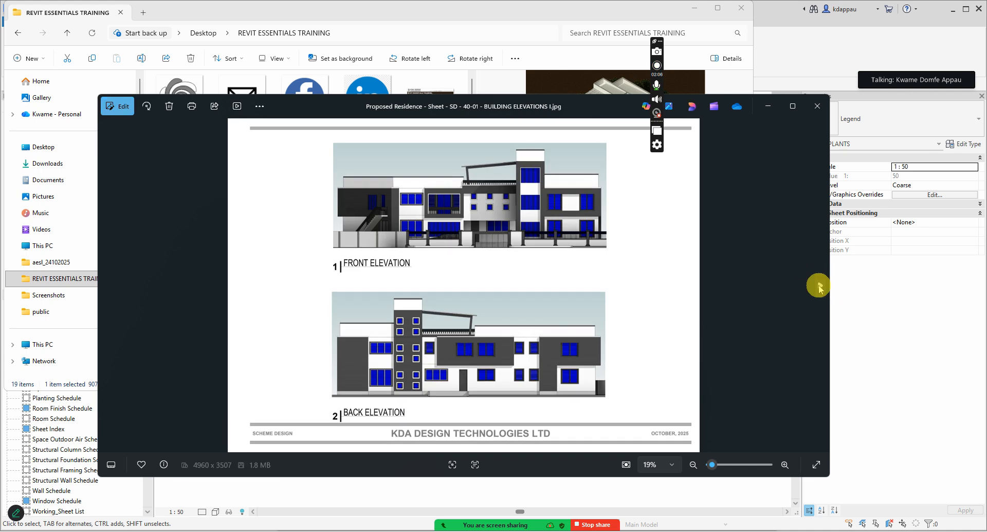
left_click(819, 287)
left_click(818, 287)
left_click(819, 287)
left_click(818, 287)
left_click(818, 287)
left_click(818, 287)
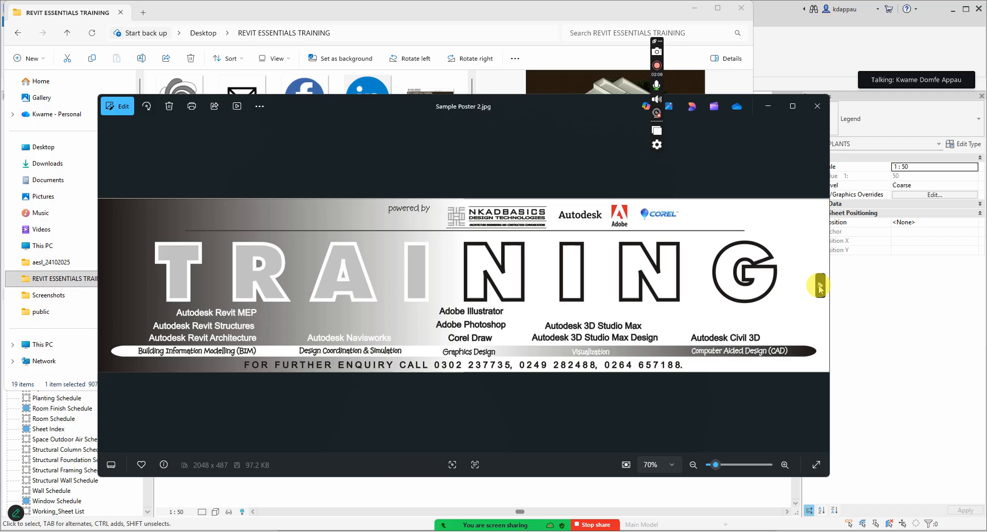
left_click(819, 287)
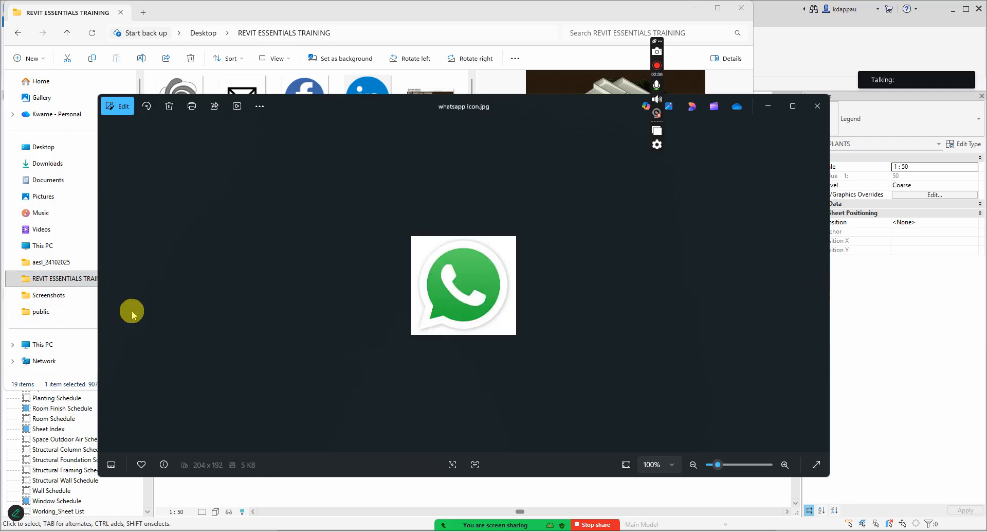
Go back through the images to the ground floor plan, Proposed Residence - Sheet - SD - 20-00 - FLOOR PLANS.jpg.
left_click(110, 285)
left_click(110, 285)
left_click(110, 285)
left_click(109, 285)
left_click(109, 285)
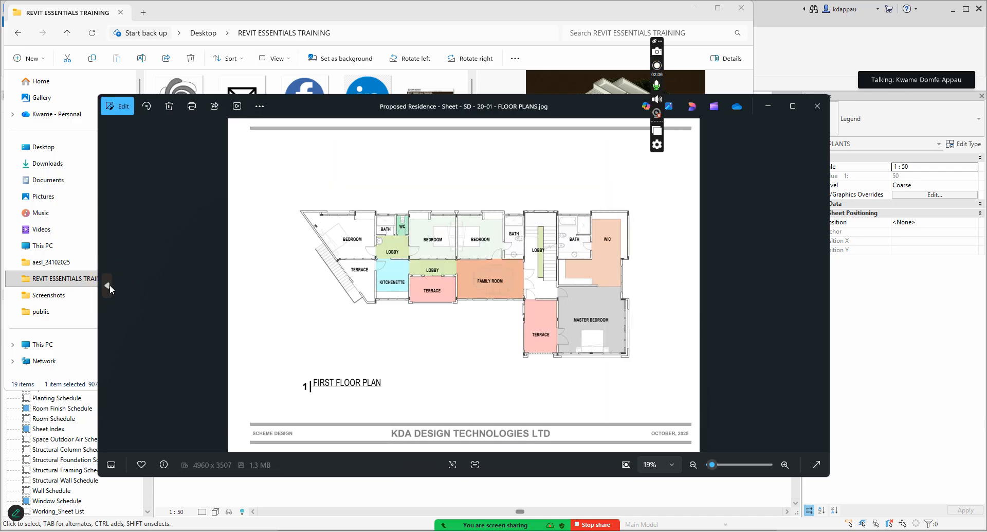
left_click(110, 285)
Examine the ground floor plan's coloured rooms, wall and paving patterns and furniture up close, and return to the full sheet.
scroll(412, 273, "up", 4)
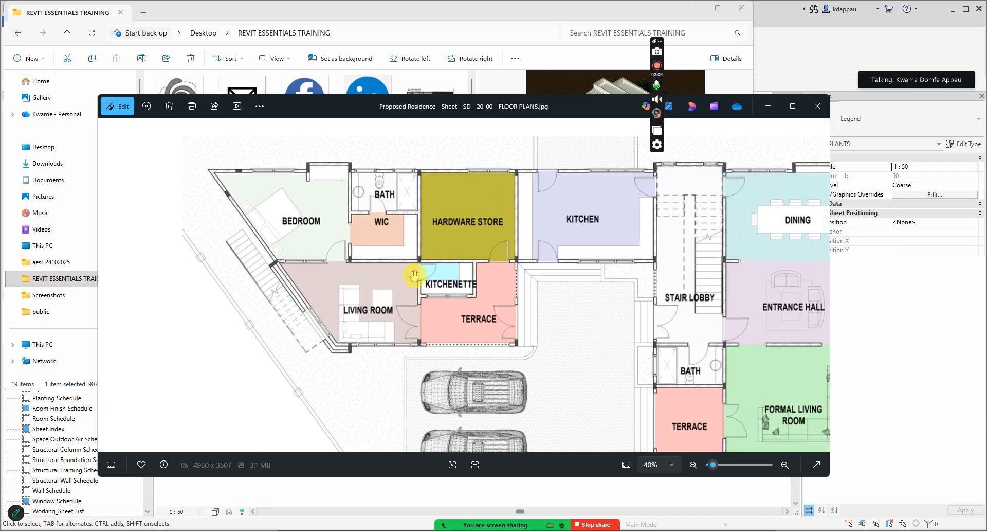
left_click_drag(413, 273, 304, 293)
scroll(691, 216, "down", 2)
scroll(750, 221, "up", 3)
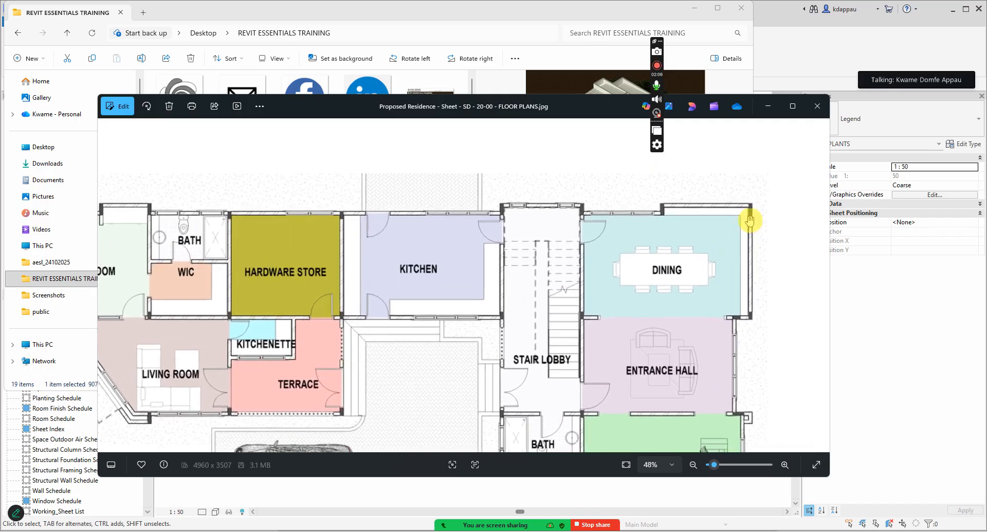
scroll(749, 221, "up", 4)
scroll(619, 238, "up", 2)
scroll(691, 261, "down", 2)
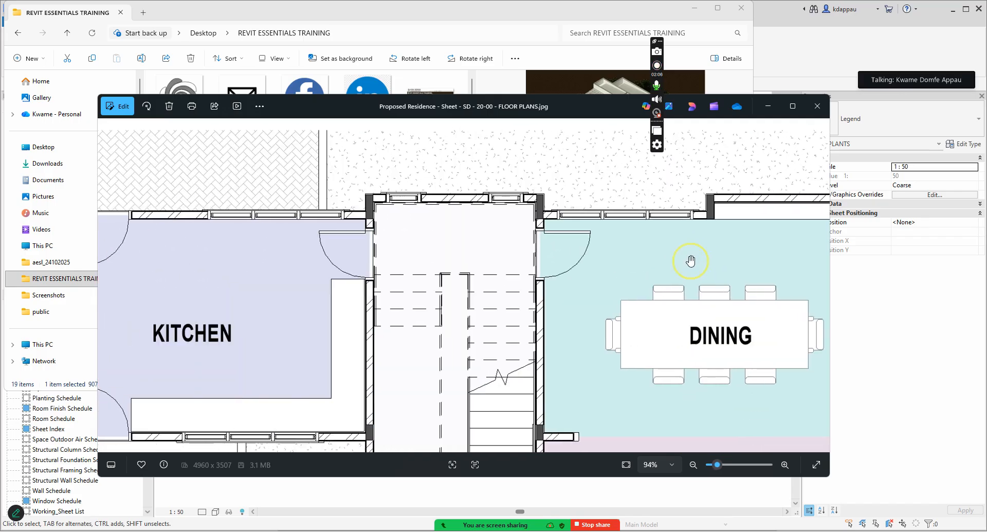
scroll(493, 269, "down", 5)
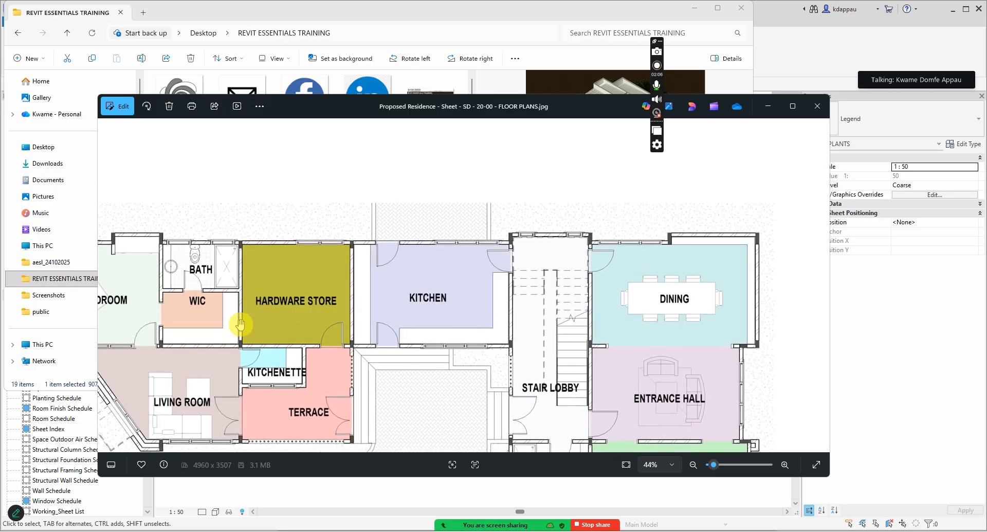
left_click_drag(211, 328, 440, 280)
scroll(407, 252, "up", 3)
left_click_drag(331, 318, 272, 252)
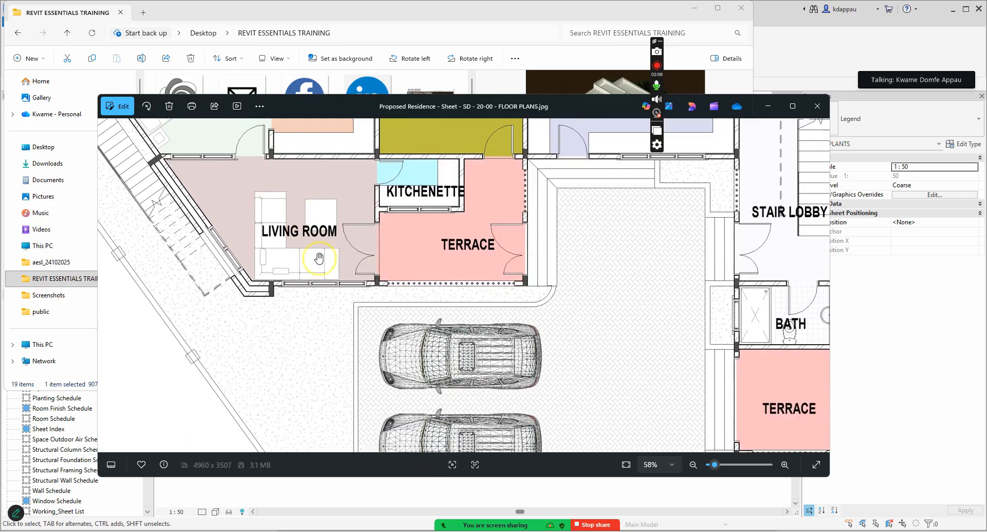
scroll(352, 347, "down", 5)
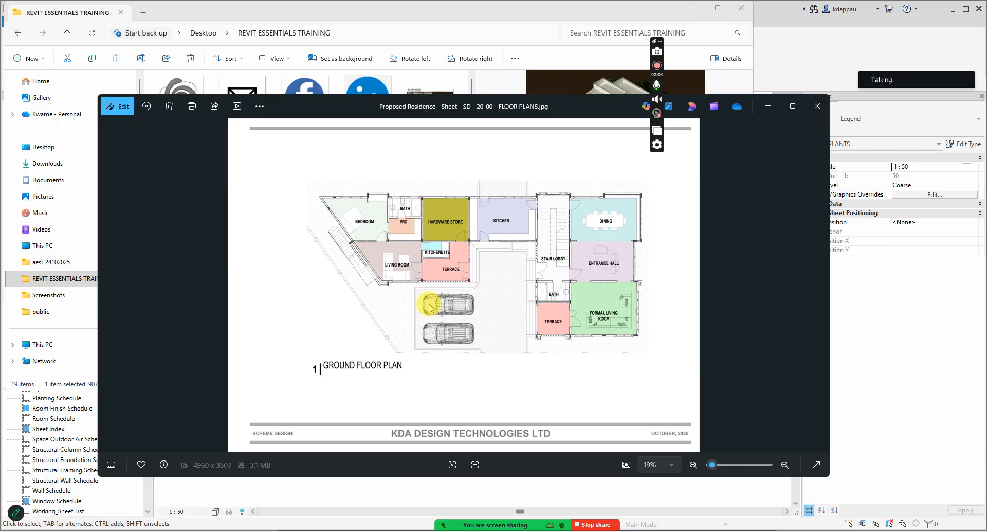
left_click(654, 276)
left_click(595, 311)
mouse_move(464, 520)
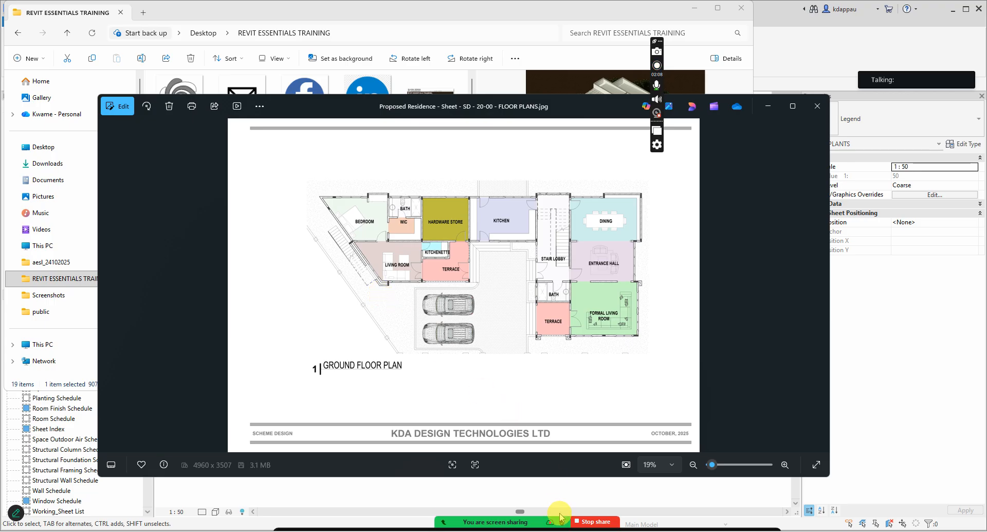
Stop the Zoom screen share and the meeting's cloud recording, leaving AI Companion on.
mouse_move(580, 516)
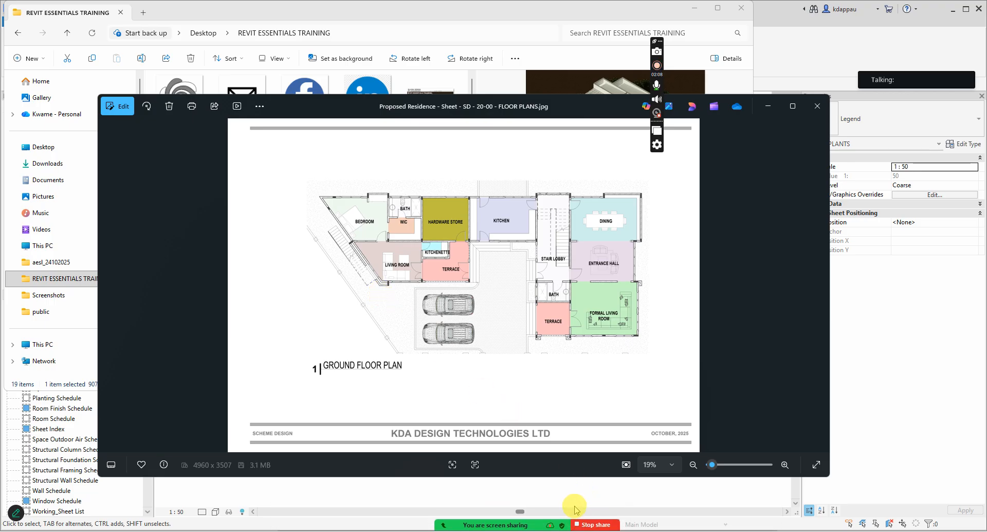
left_click(592, 525)
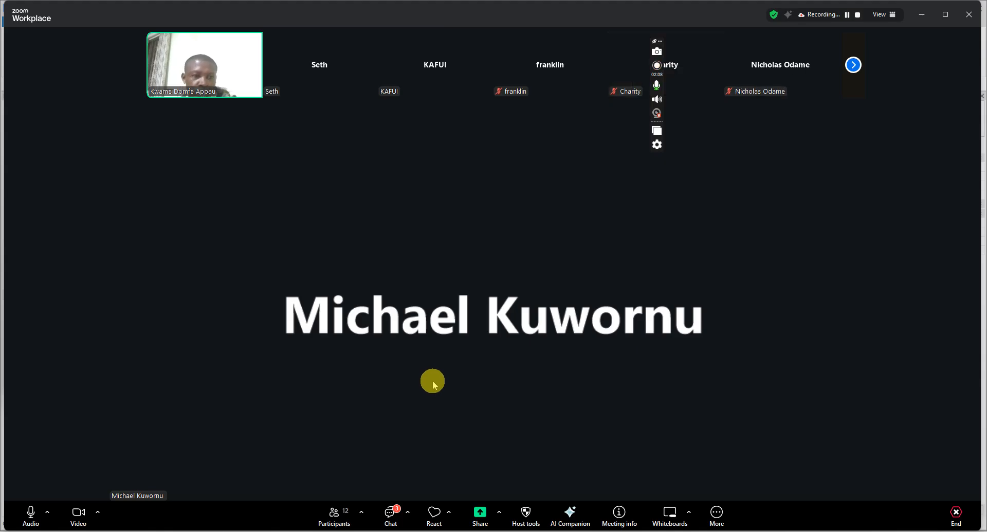
left_click(858, 17)
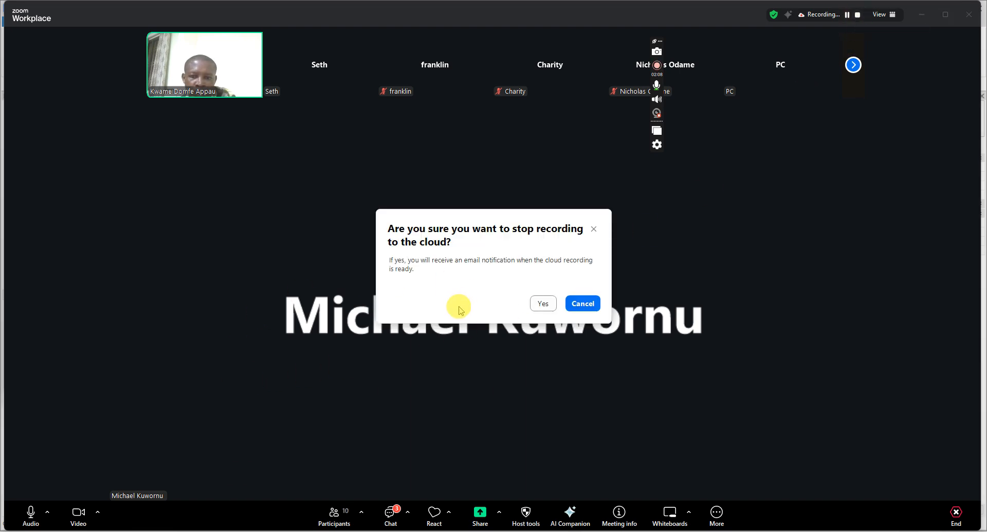
left_click(543, 305)
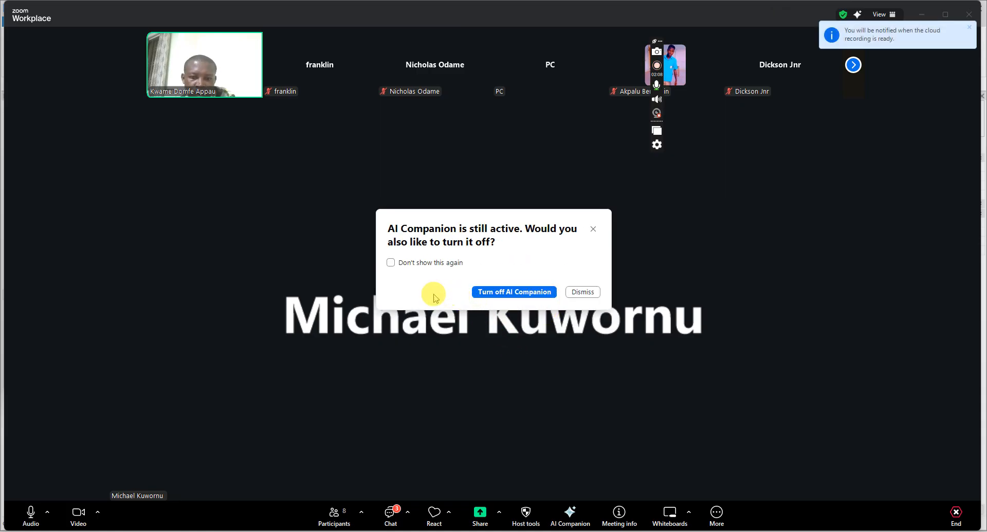
left_click(584, 293)
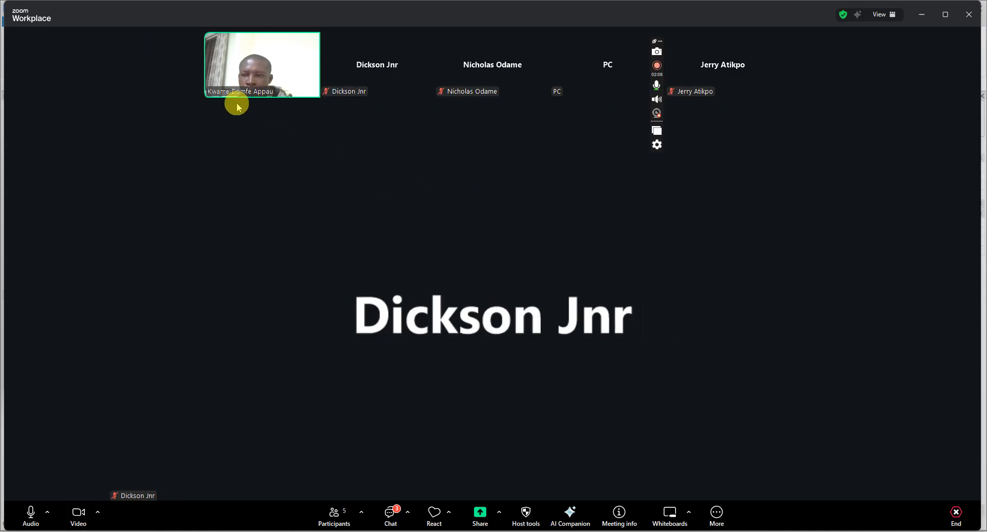
Open the meeting chat to read the new messages, and close the Proposed Residence - Sheet - SD - 20-00 - FLOOR PLANS.jpg image.
left_click(396, 513)
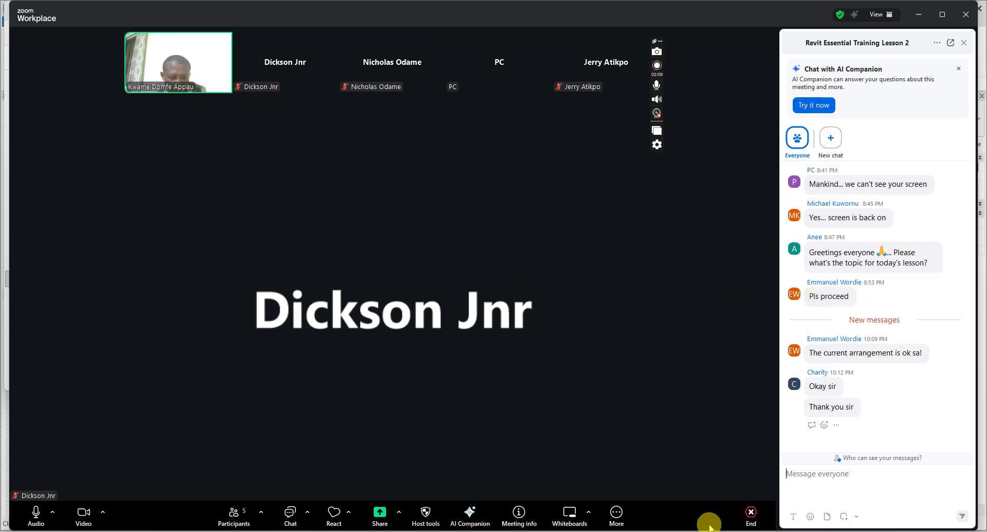
mouse_move(707, 524)
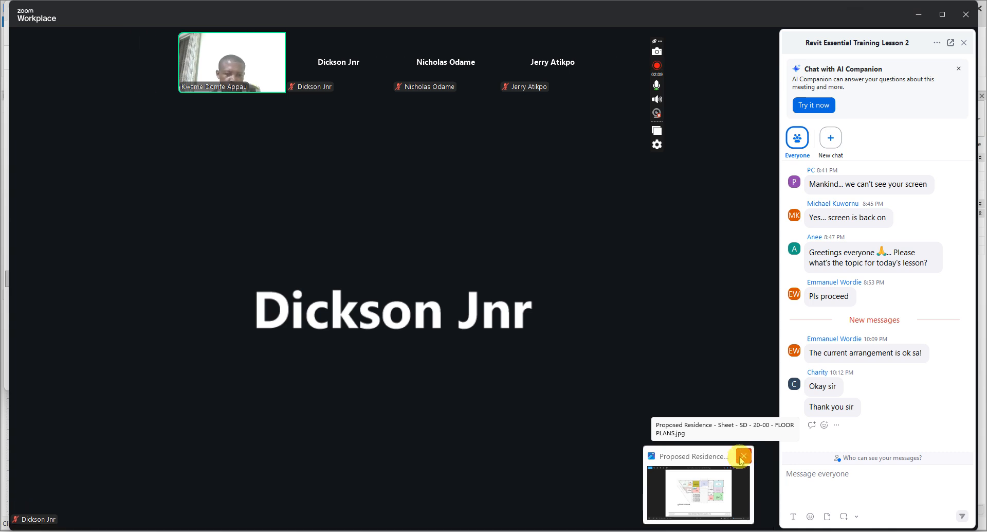
left_click(742, 456)
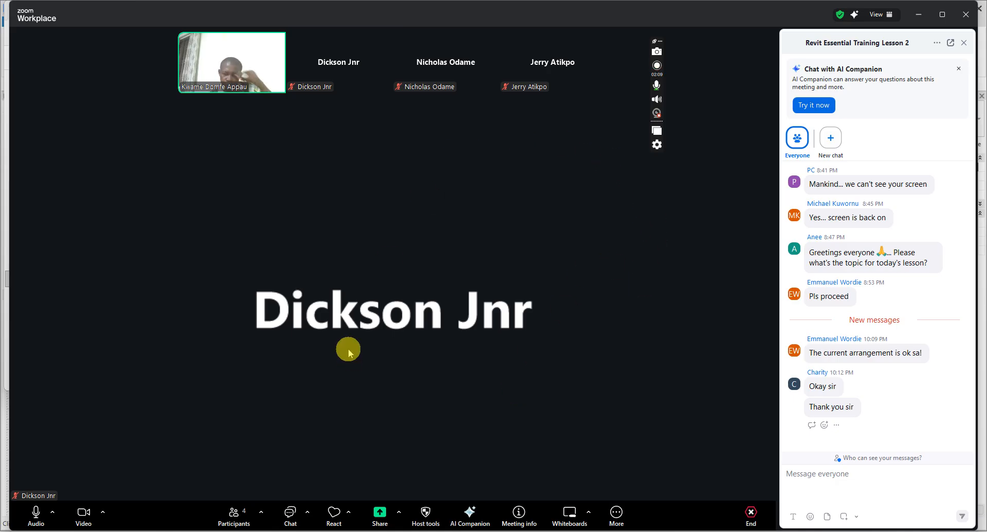
Open the selection of screens and application windows to share in the meeting.
left_click(379, 512)
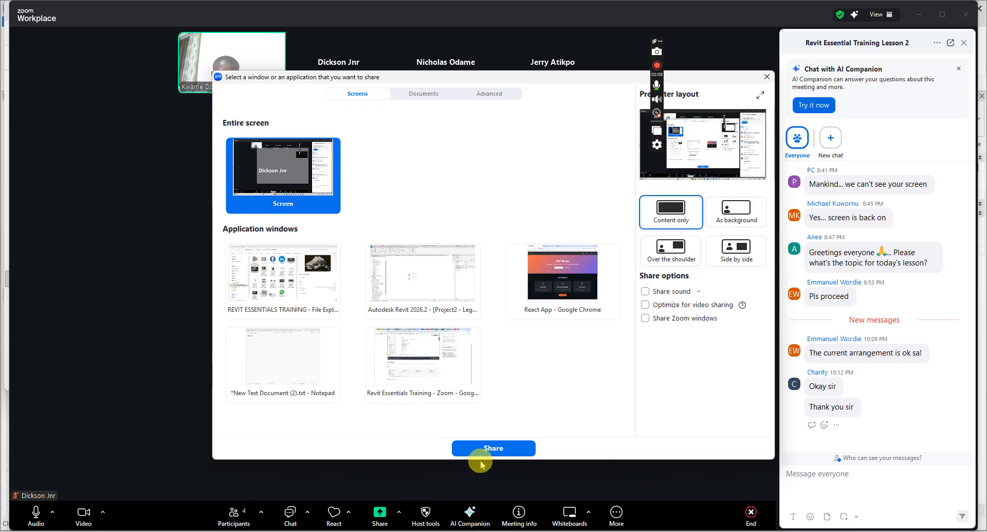